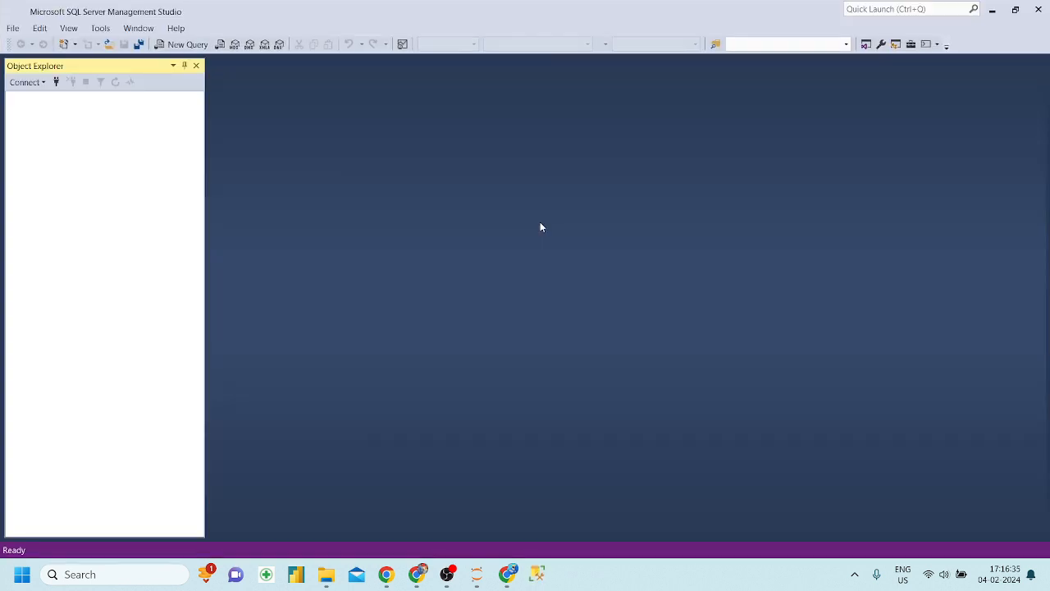
# Connect to the SQLEXPRESS server in SQL Server Management Studio and expand its list of databases
pyautogui.click(483, 301)
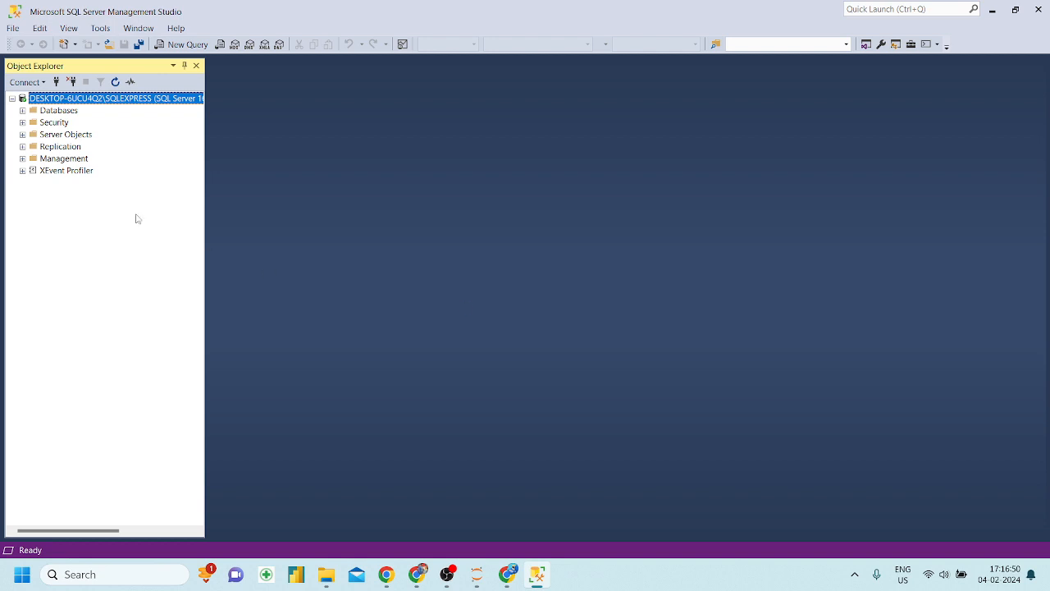
pyautogui.click(23, 111)
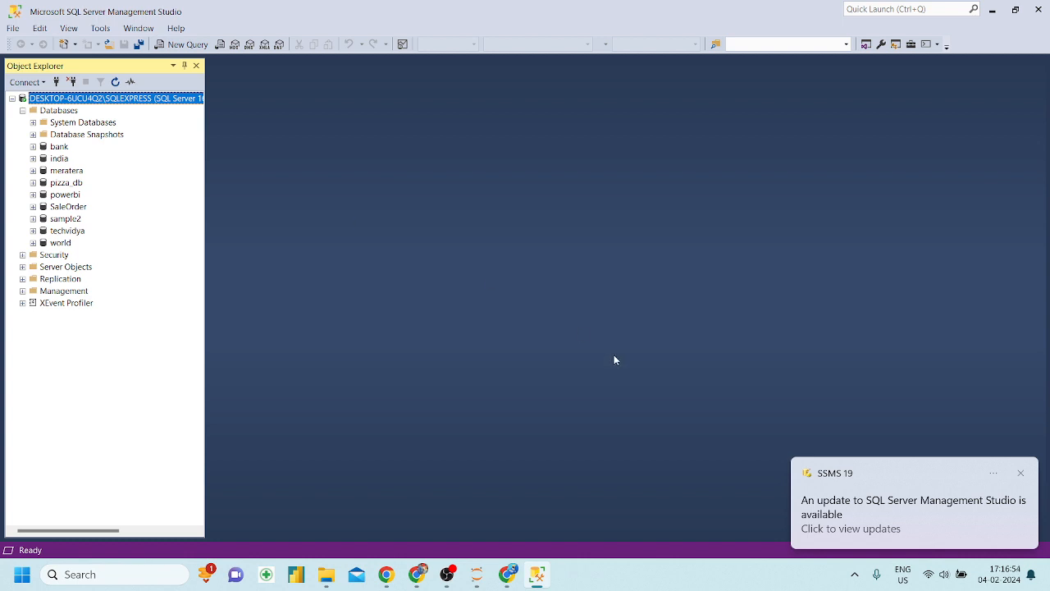
# Open a new blank query window and dismiss the SSMS update notification
pyautogui.click(188, 46)
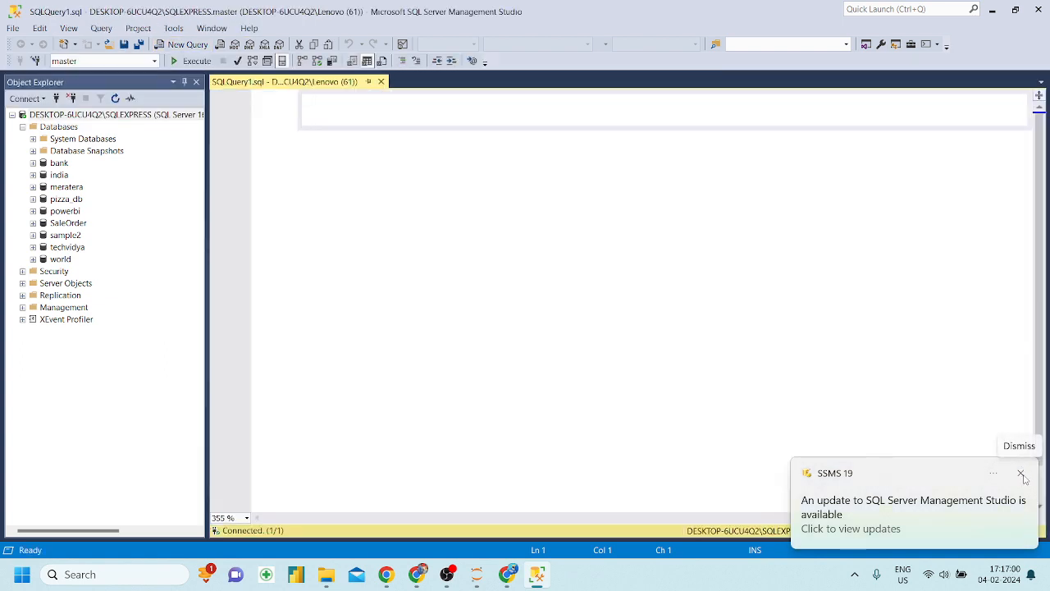
pyautogui.click(1021, 474)
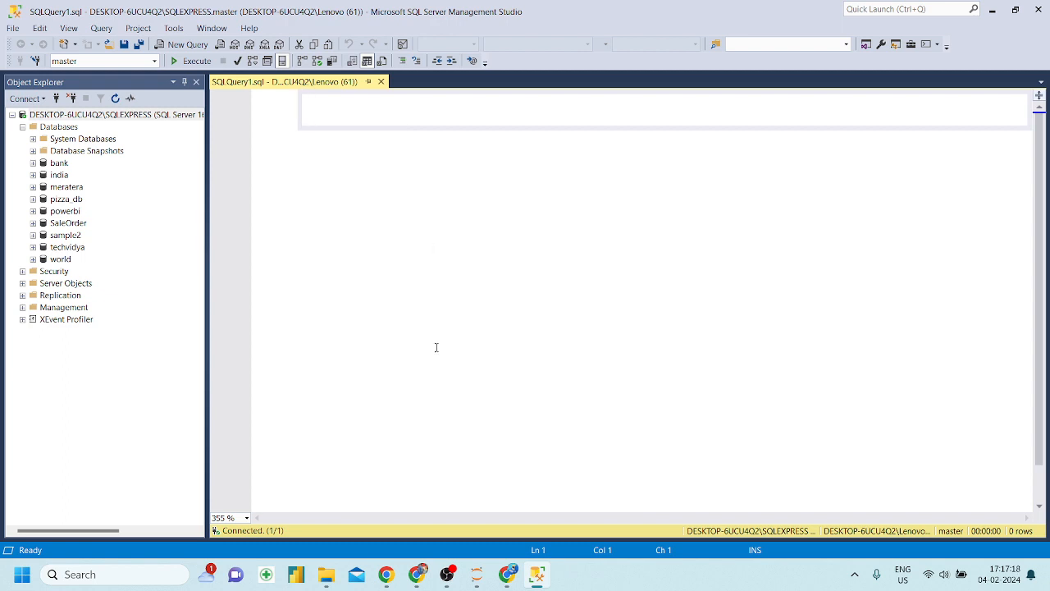
# Switch to WhatsApp Web in Chrome and open the TV_12-2pm_powerbi_weekend group chat
pyautogui.click(417, 575)
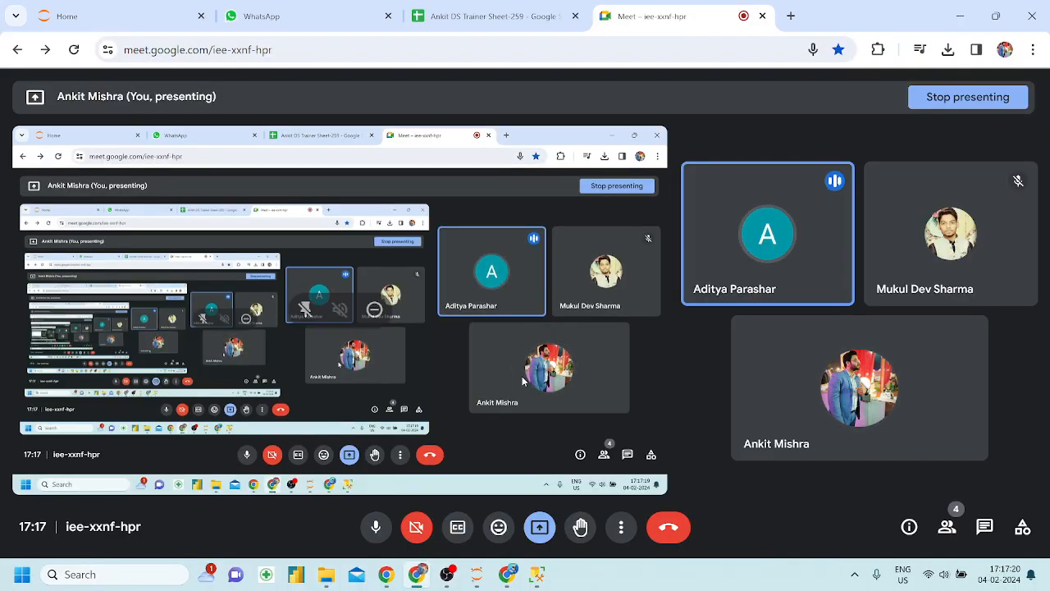
pyautogui.click(377, 14)
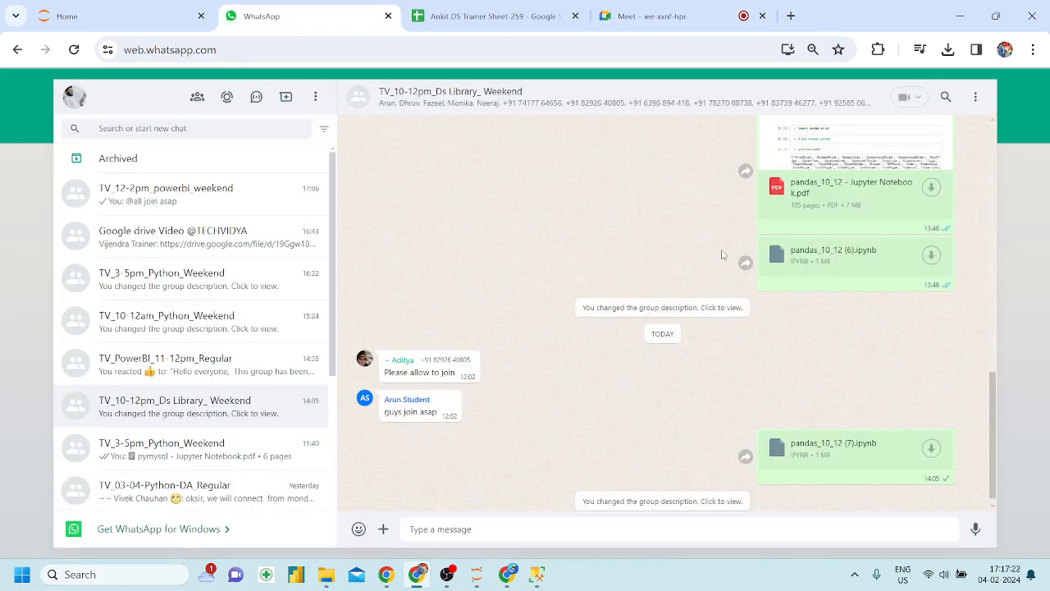
pyautogui.scroll(2, 722, 255)
pyautogui.scroll(-2, 722, 255)
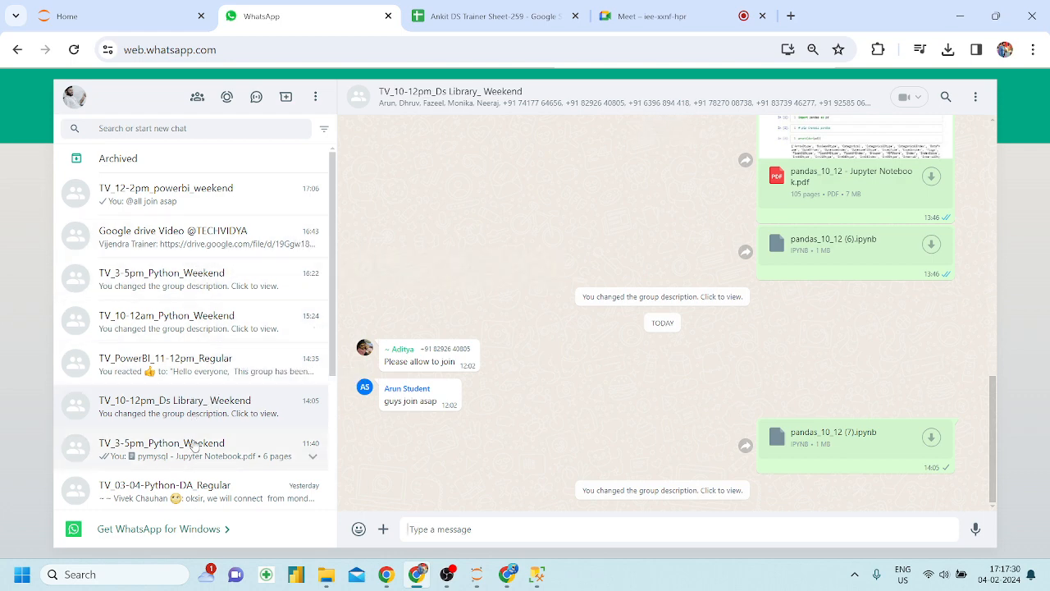
pyautogui.scroll(-1, 194, 435)
pyautogui.scroll(1, 247, 324)
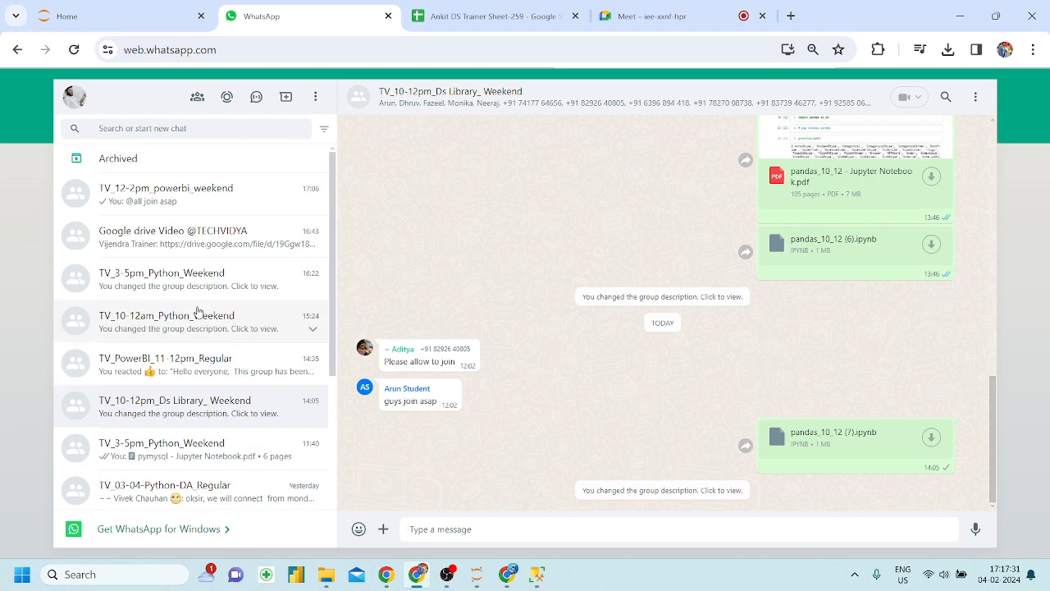
pyautogui.click(188, 197)
# Download kpi_pizza_sales.pdf from the group chat and open the downloaded file in the browser
pyautogui.scroll(10, 706, 263)
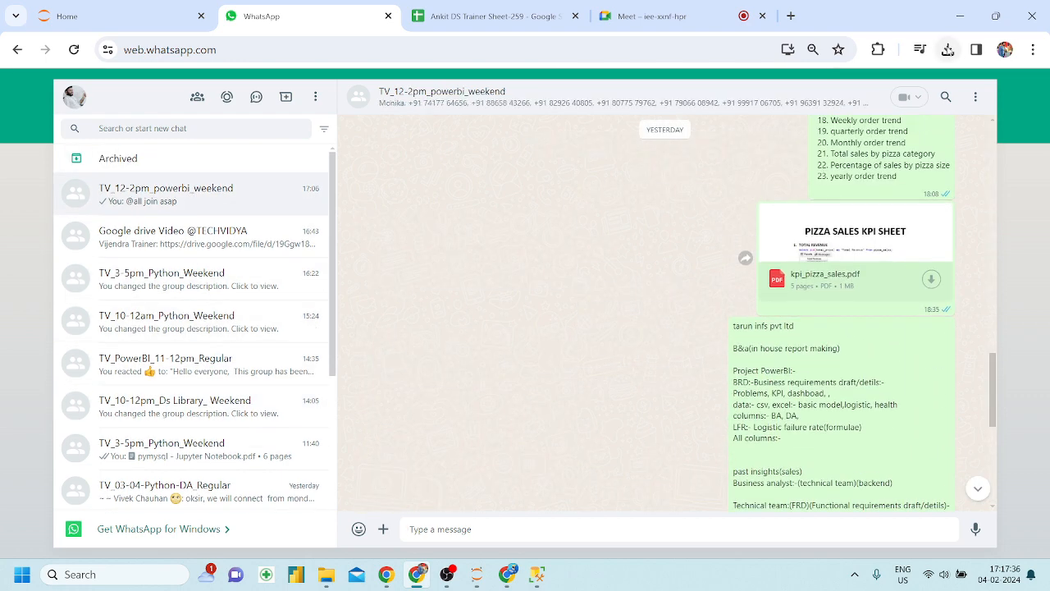
pyautogui.click(948, 49)
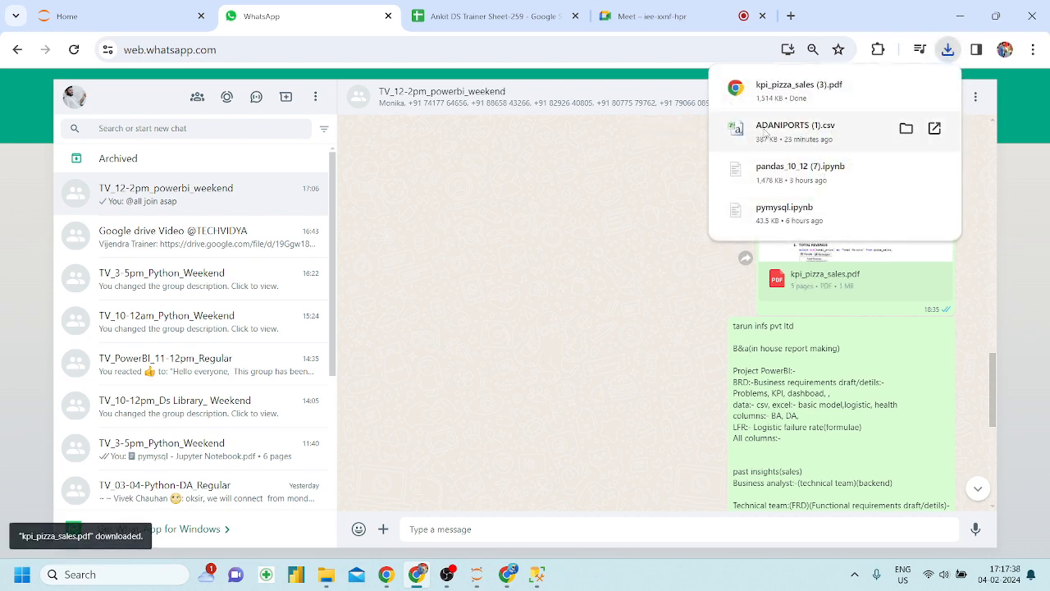
pyautogui.click(780, 107)
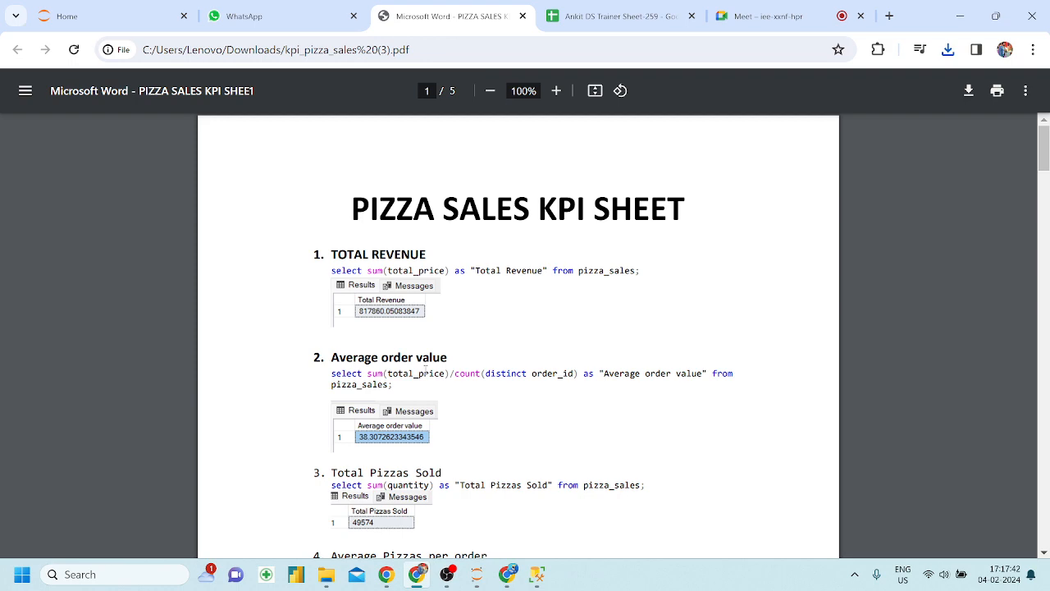
# Enlarge the pizza sales KPI PDF to 160% and review its queries from total revenue to worst selling day
pyautogui.scroll(-4, 419, 373)
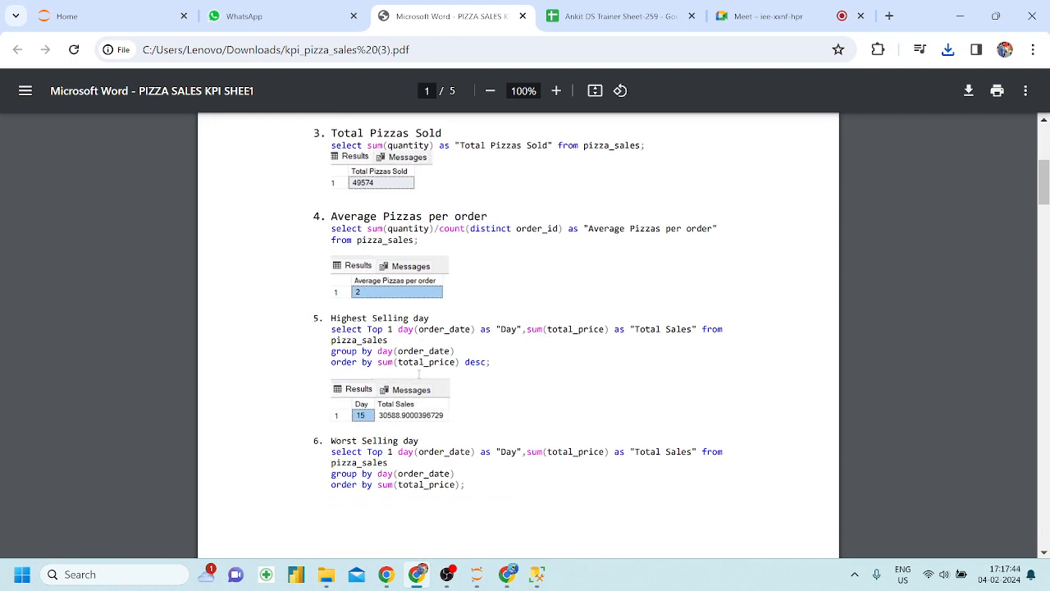
pyautogui.scroll(-1, 419, 373)
pyautogui.scroll(3, 418, 373)
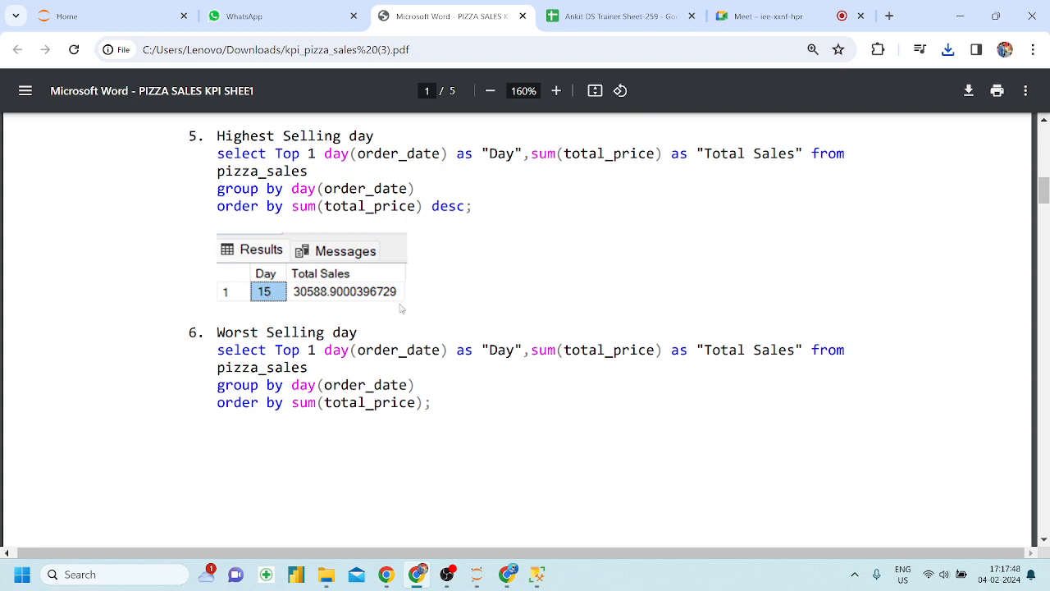
pyautogui.scroll(-5, 402, 308)
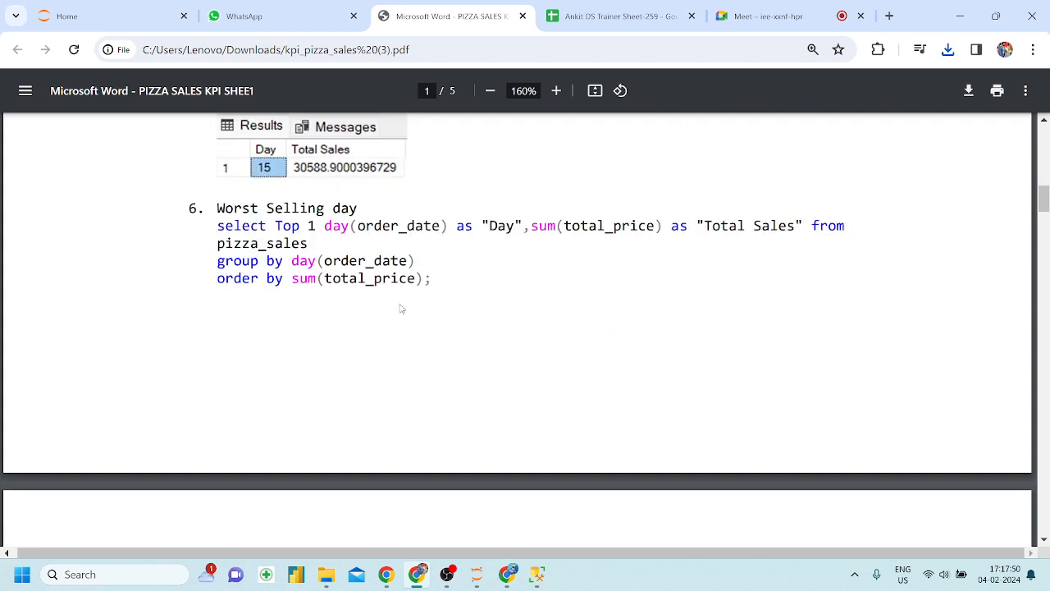
# Return to the WhatsApp group chat and open the shared Assignment KPI.pdf
pyautogui.click(276, 6)
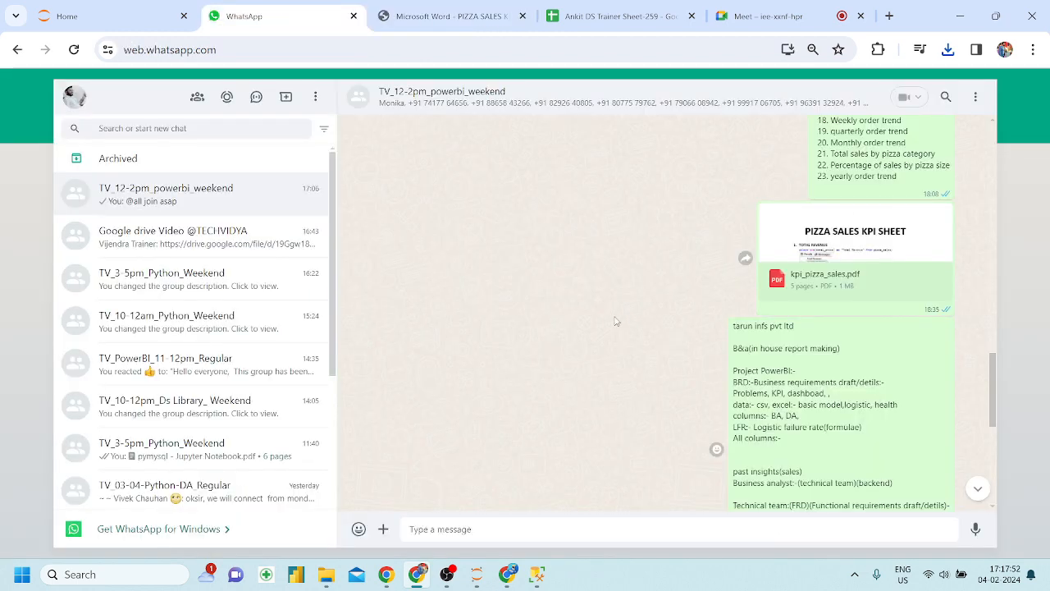
pyautogui.scroll(-10, 616, 320)
pyautogui.click(480, 264)
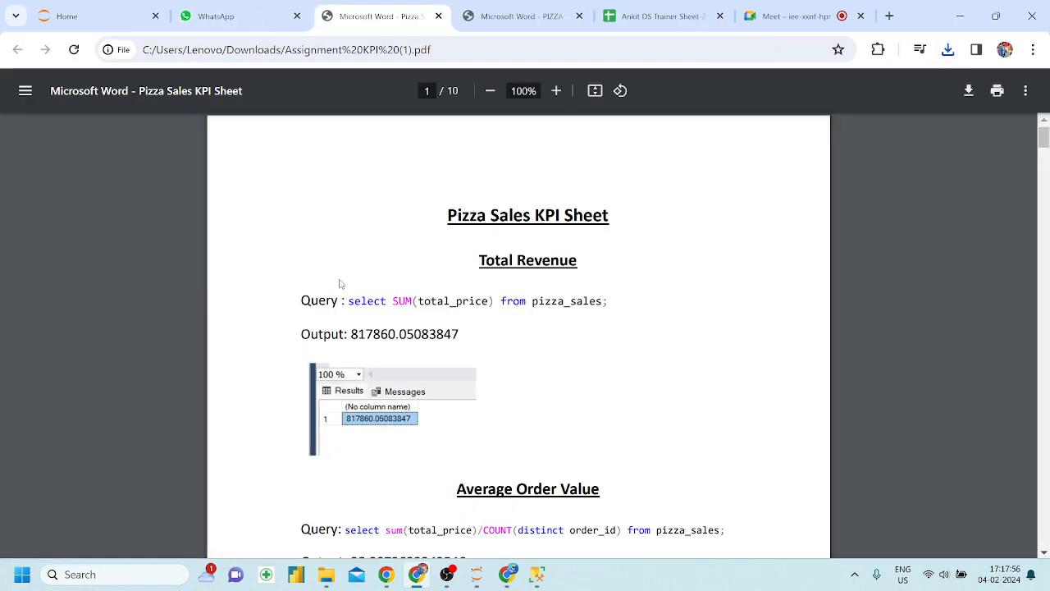
# Examine the best and worst selling day queries and the total orders section with their outputs in the assignment PDF
pyautogui.scroll(-15, 340, 283)
pyautogui.scroll(-1, 341, 284)
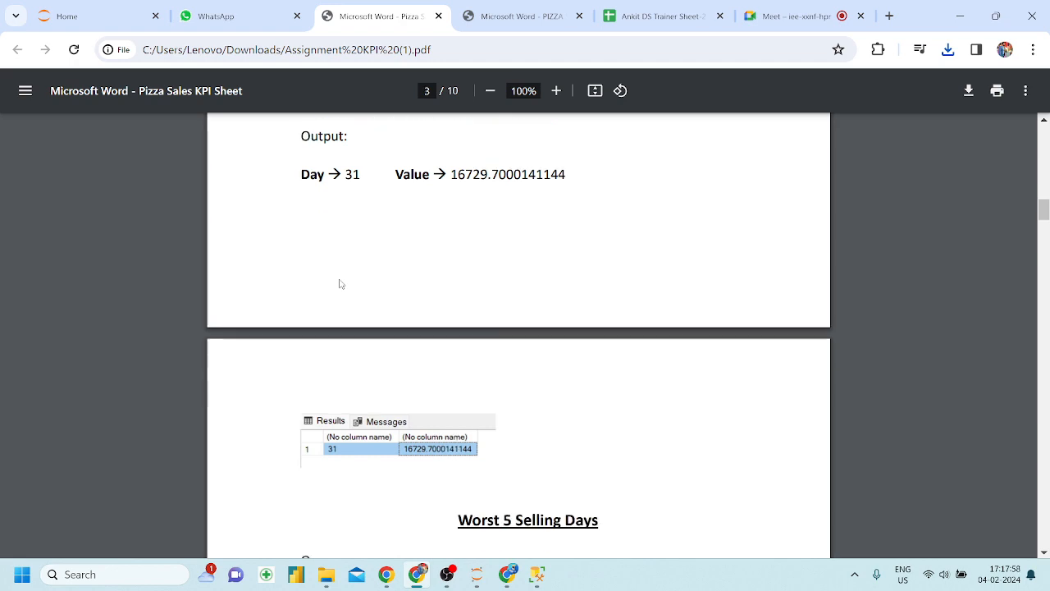
pyautogui.scroll(1, 342, 284)
pyautogui.moveTo(330, 237); pyautogui.dragTo(559, 217)
pyautogui.click(554, 244)
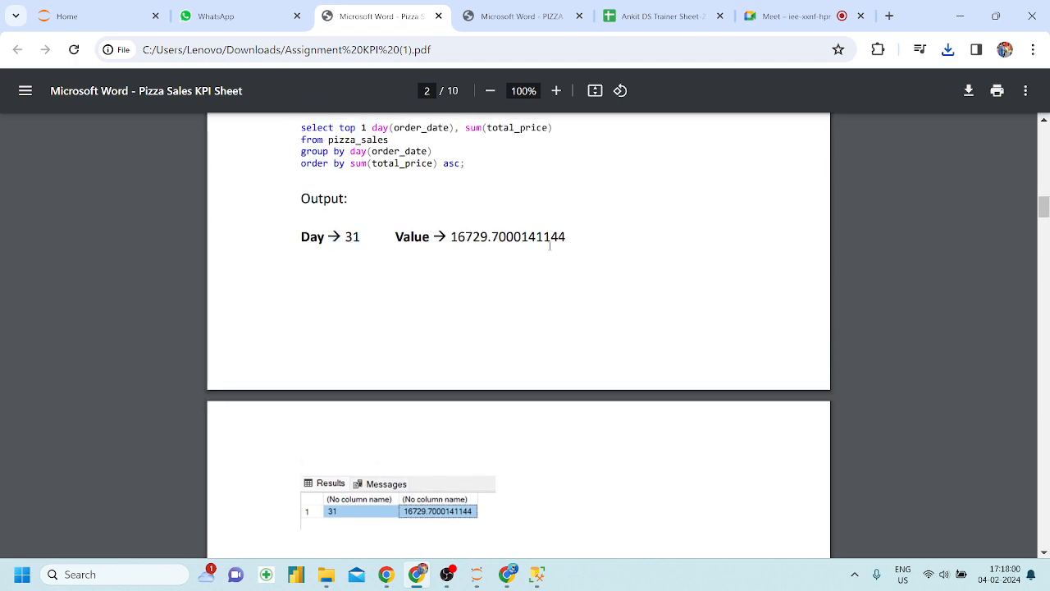
pyautogui.scroll(-7, 492, 312)
pyautogui.scroll(3, 426, 314)
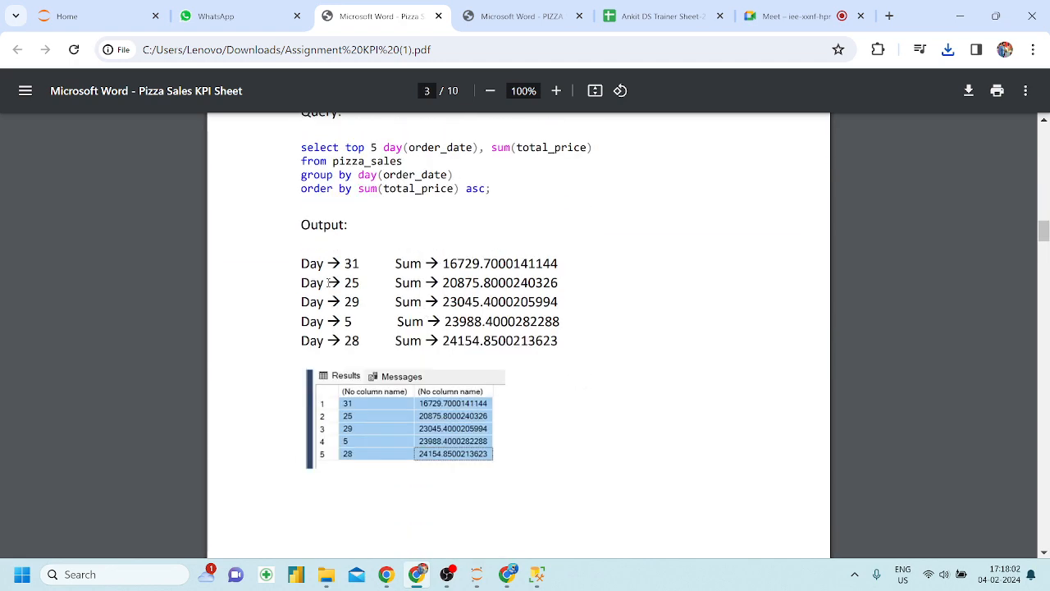
pyautogui.moveTo(329, 282); pyautogui.dragTo(537, 340)
pyautogui.scroll(-12, 536, 349)
pyautogui.scroll(4, 535, 350)
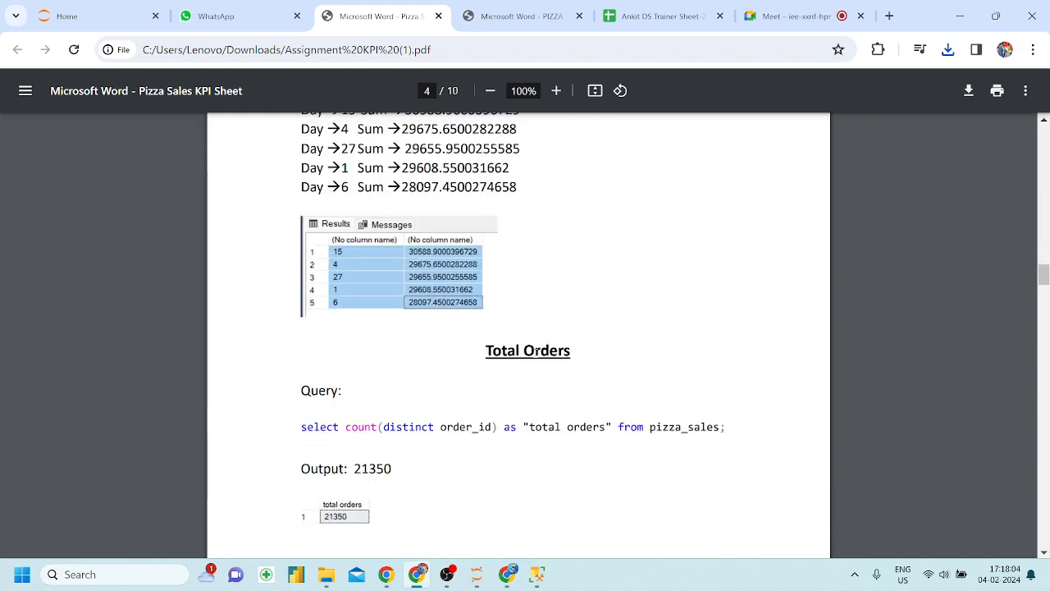
pyautogui.scroll(1, 536, 350)
# Review the assignment PDF's monthly sales, pizza size, category and pizza name queries through the Top 3 Ordered Time heading
pyautogui.scroll(-10, 507, 370)
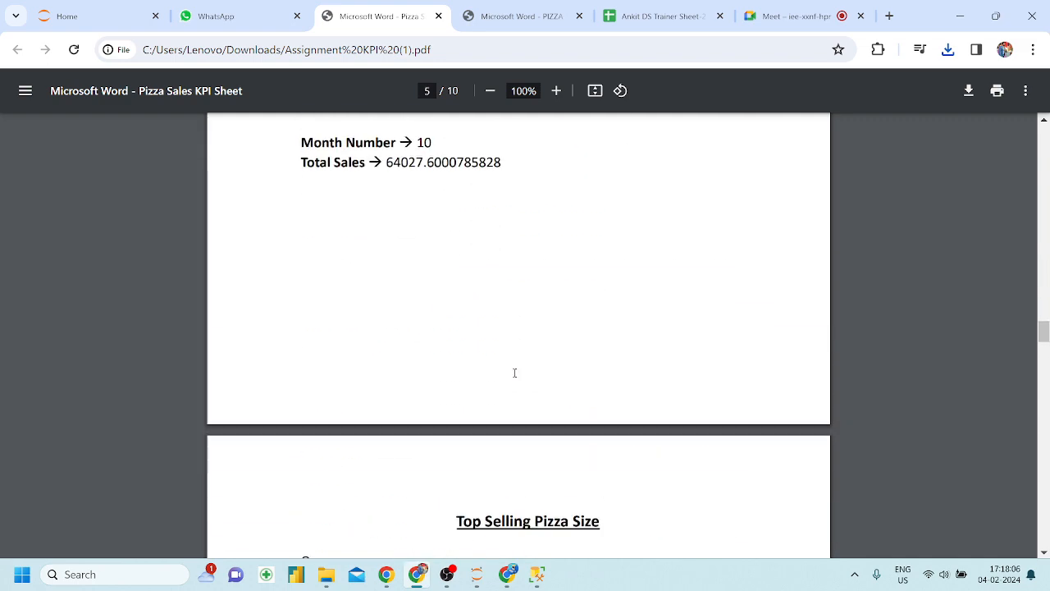
pyautogui.scroll(3, 515, 373)
pyautogui.moveTo(301, 266); pyautogui.dragTo(462, 385)
pyautogui.scroll(-15, 463, 384)
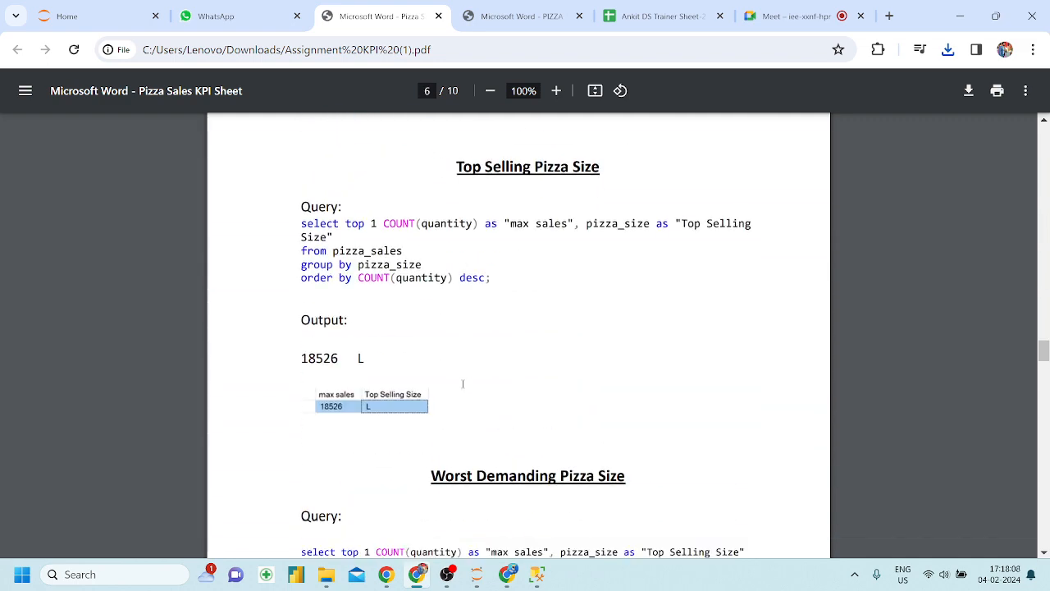
pyautogui.scroll(-20, 463, 384)
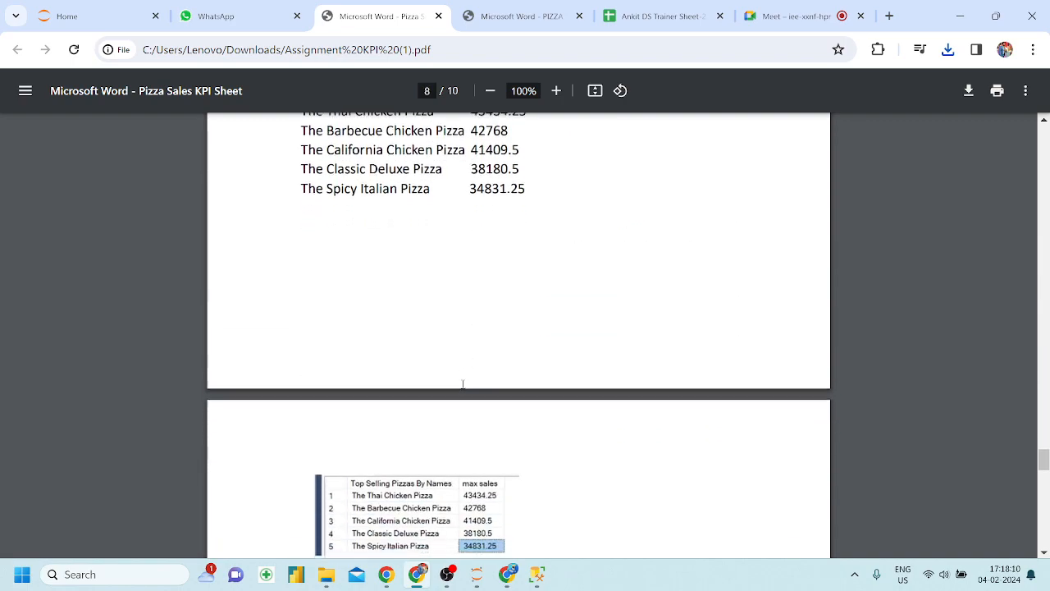
pyautogui.scroll(2, 463, 384)
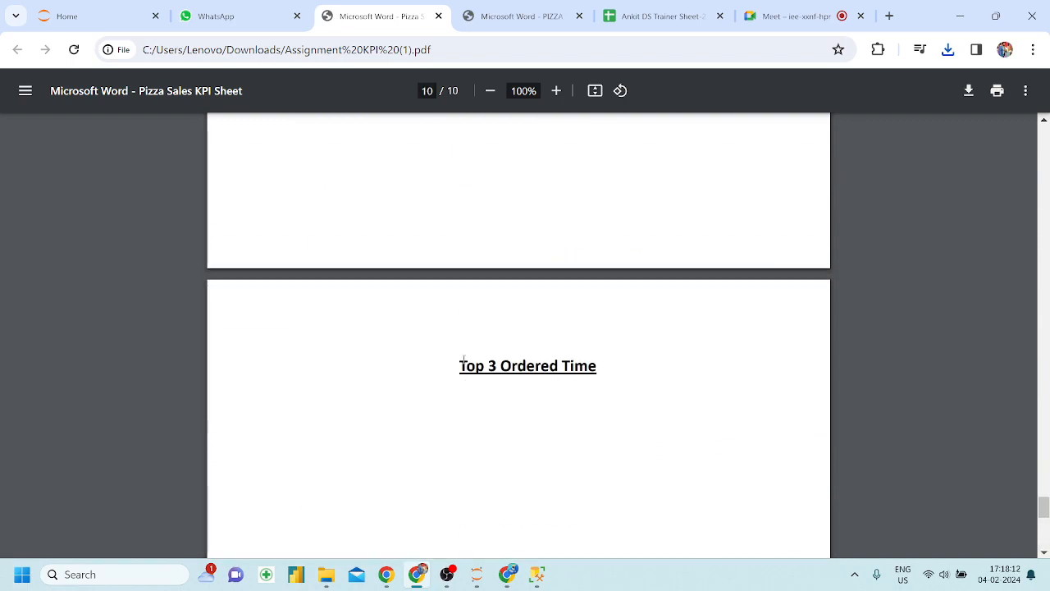
pyautogui.moveTo(462, 361); pyautogui.dragTo(689, 375)
pyautogui.click(689, 375)
pyautogui.scroll(20, 692, 375)
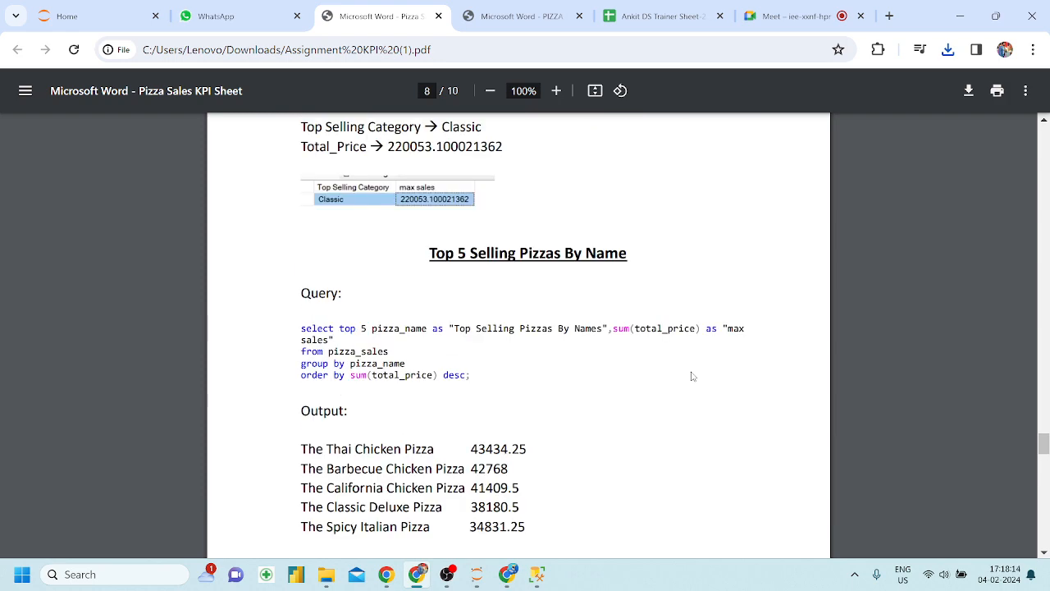
# Close the assignment PDF and review the kpi_pizza_sales PDF from Worst 5 Selling Day through Worst Selling Month
pyautogui.hotkey('ctrl', 'w')
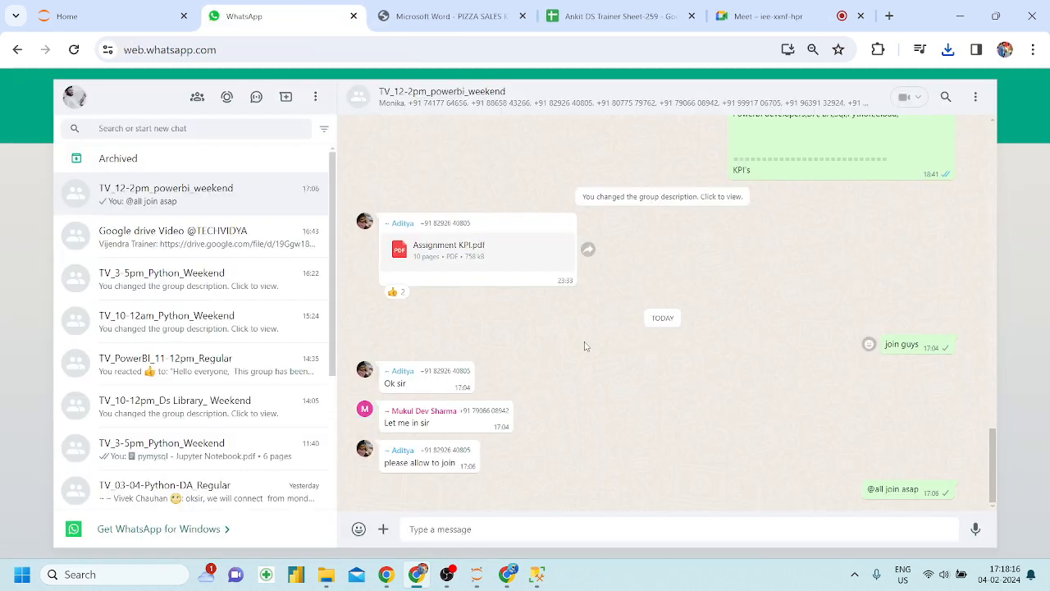
pyautogui.click(490, 13)
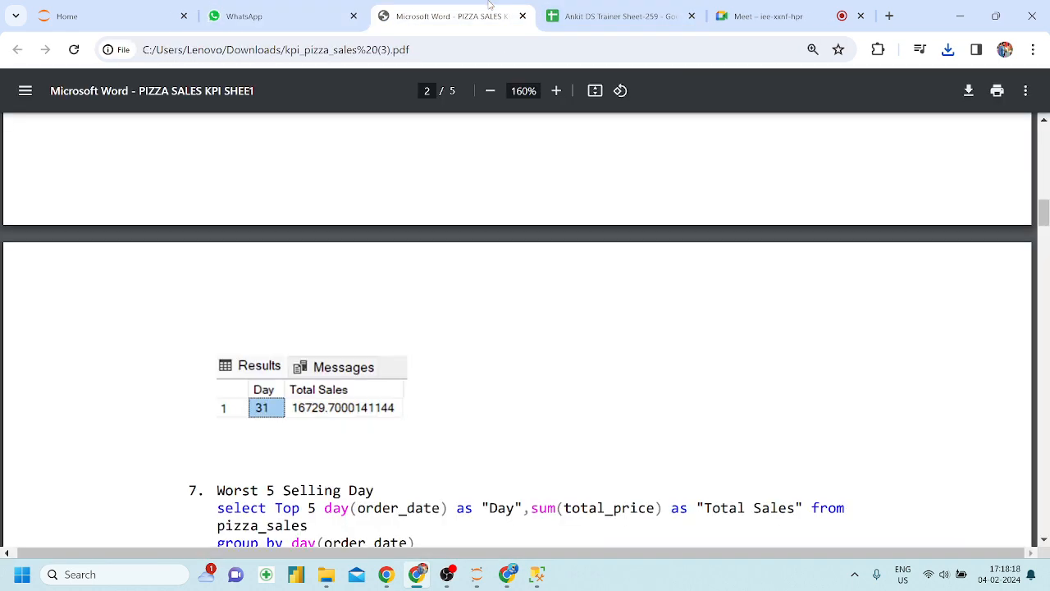
pyautogui.scroll(-7, 478, 334)
pyautogui.scroll(2, 478, 335)
pyautogui.scroll(-4, 478, 335)
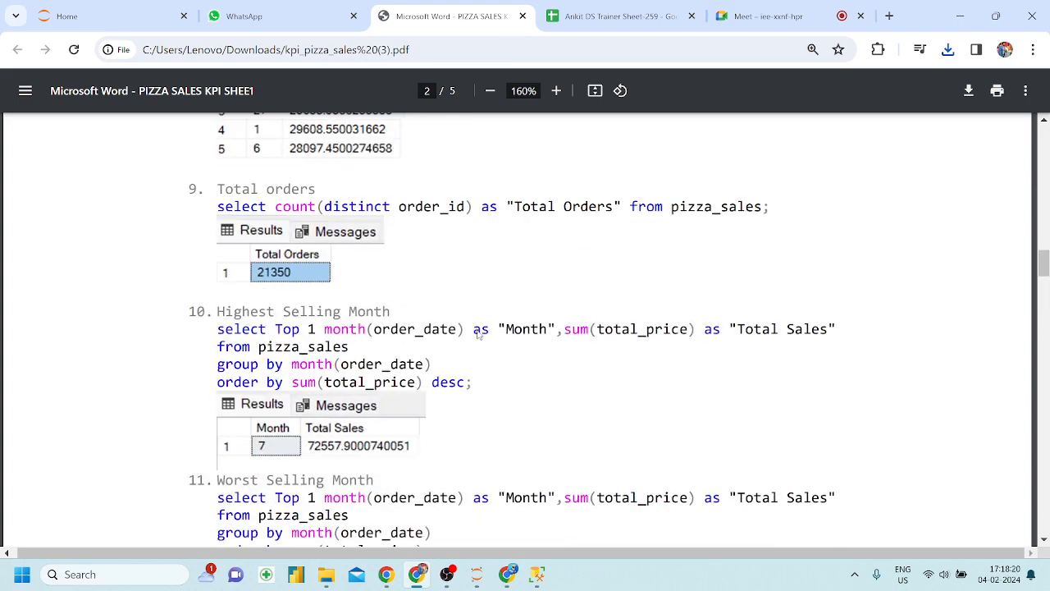
pyautogui.scroll(1, 478, 335)
pyautogui.scroll(-10, 366, 327)
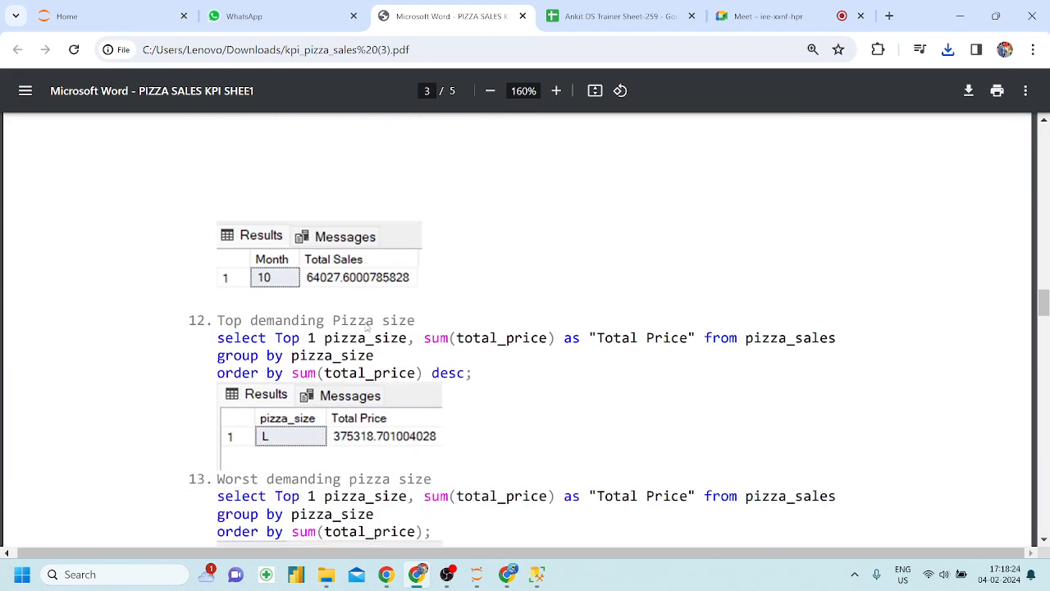
# Examine KPI queries 12 to 15 on pizza size and pizza category and compare their result tables
pyautogui.scroll(-2, 367, 327)
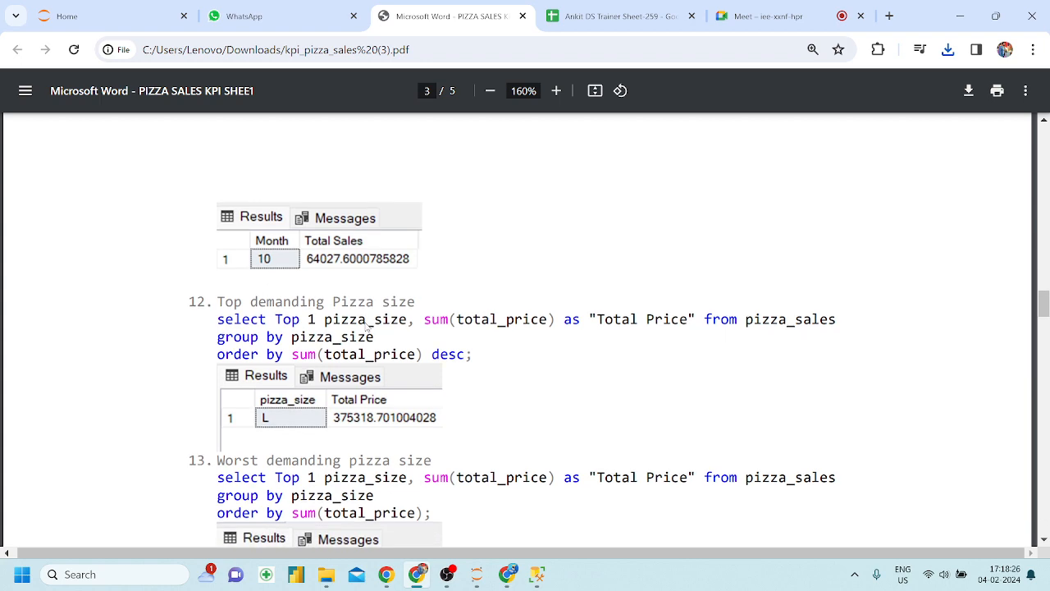
pyautogui.scroll(-12, 367, 327)
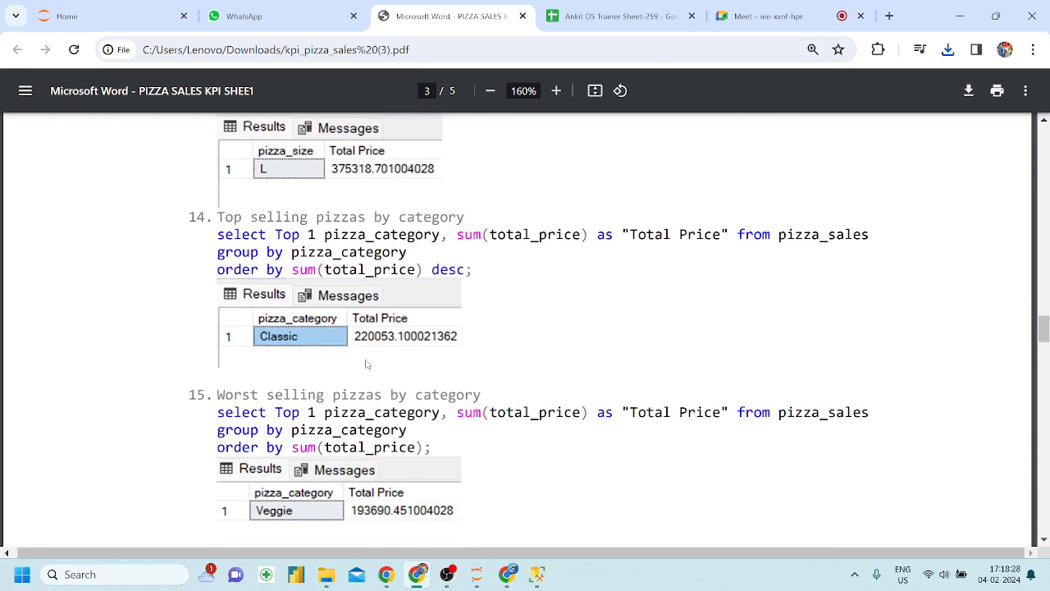
pyautogui.scroll(15, 367, 366)
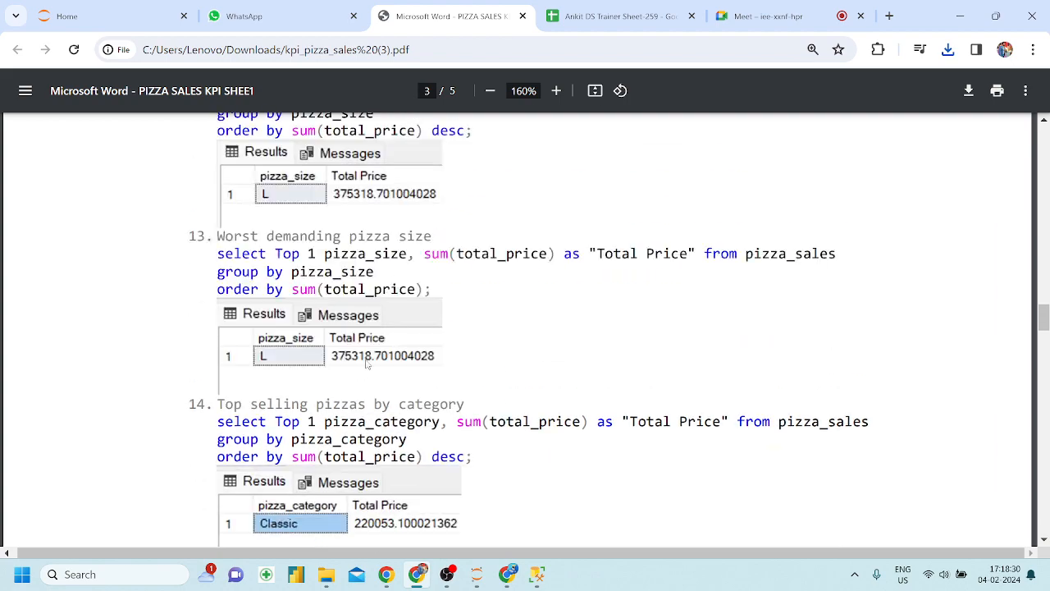
pyautogui.scroll(-5, 384, 415)
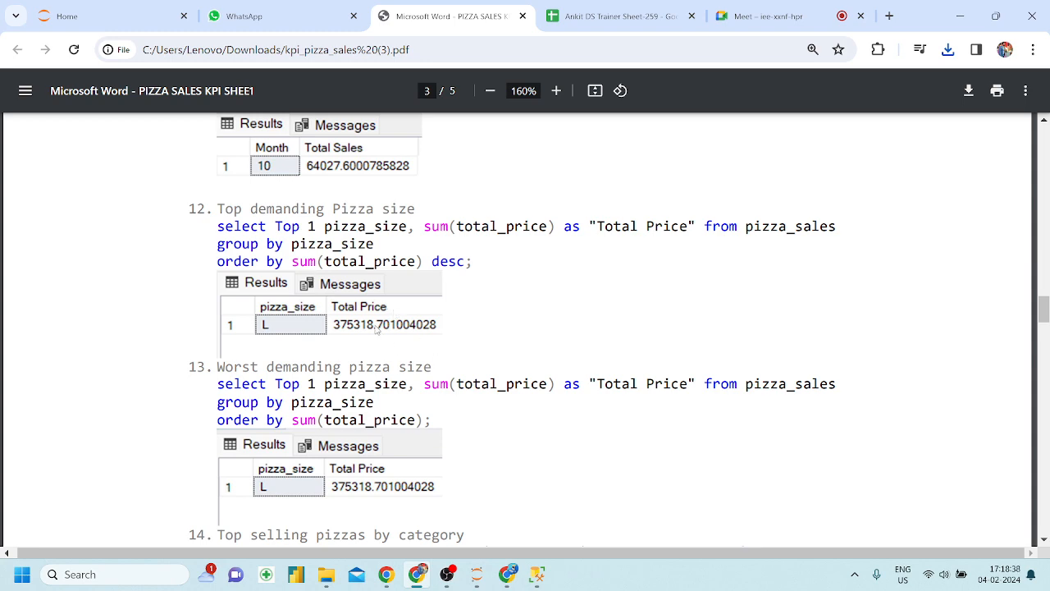
pyautogui.scroll(4, 376, 328)
pyautogui.scroll(-1, 377, 329)
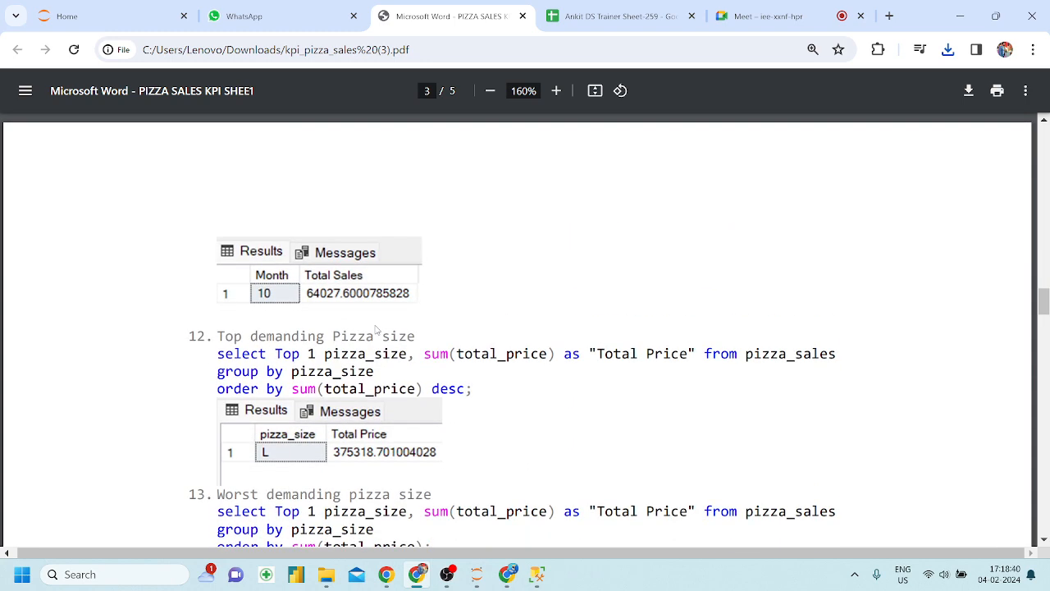
pyautogui.scroll(-1, 377, 329)
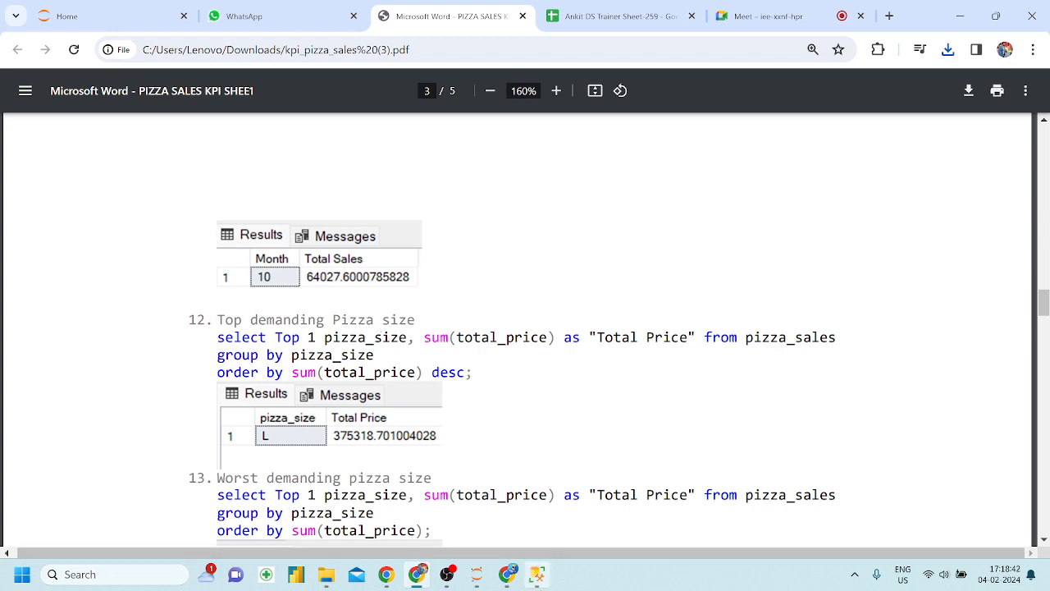
# Copy the "Top demanding Pizza size" heading of KPI 12 from the kpi_pizza_sales PDF
pyautogui.click(538, 574)
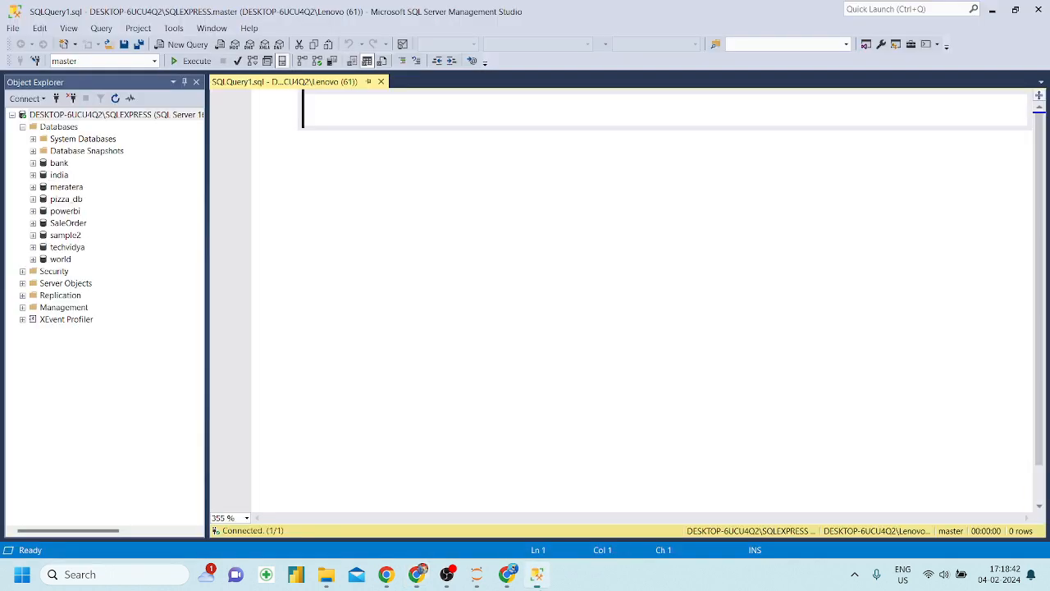
pyautogui.click(992, 9)
pyautogui.scroll(6, 390, 286)
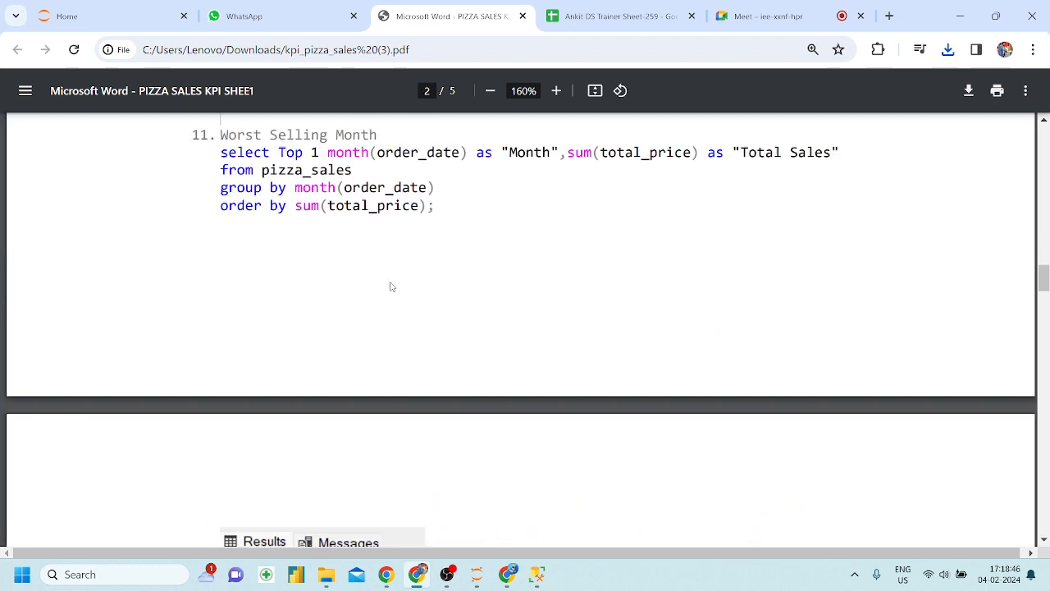
pyautogui.scroll(-4, 392, 286)
pyautogui.scroll(5, 391, 283)
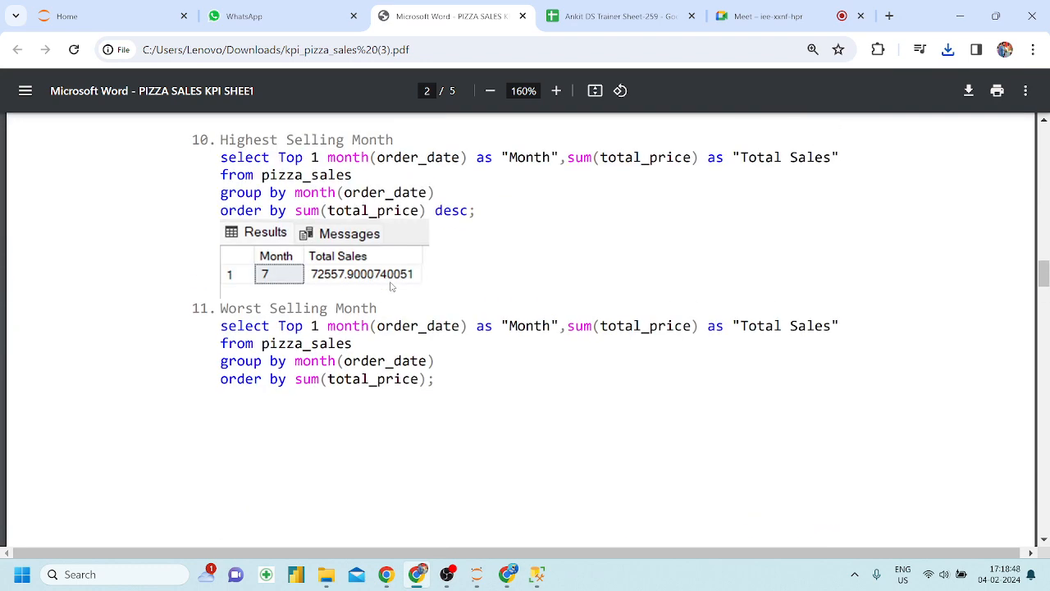
pyautogui.scroll(-8, 390, 283)
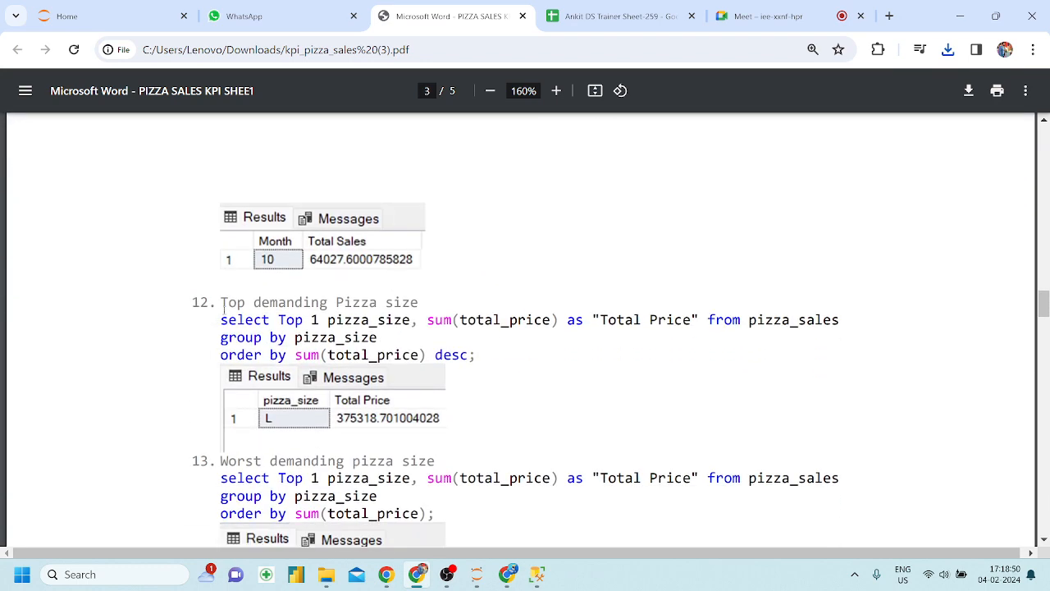
pyautogui.moveTo(219, 303); pyautogui.dragTo(422, 298)
pyautogui.hotkey('ctrl', 'c')
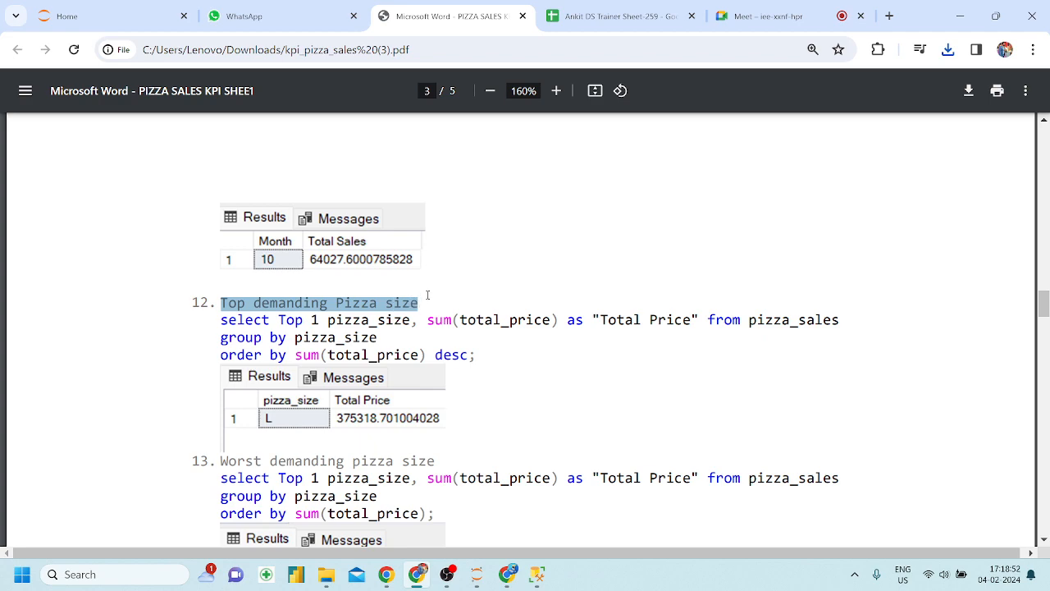
# Switch to SQL Server Management Studio and add the copied heading to the blank query as a -- comment
pyautogui.hotkey('alt', 'Tab')
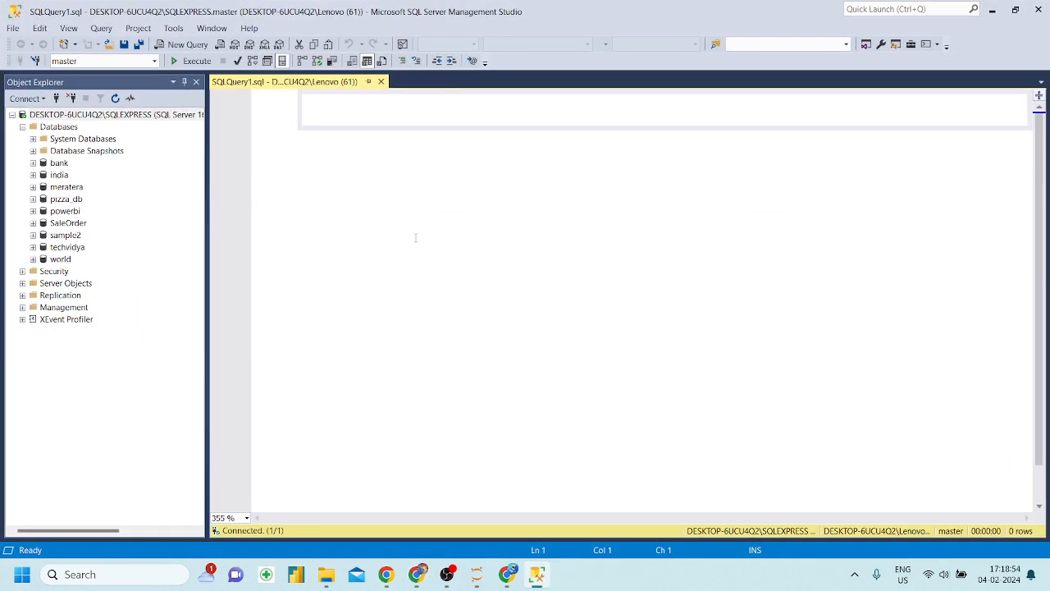
pyautogui.hotkey('ctrl', 'v')
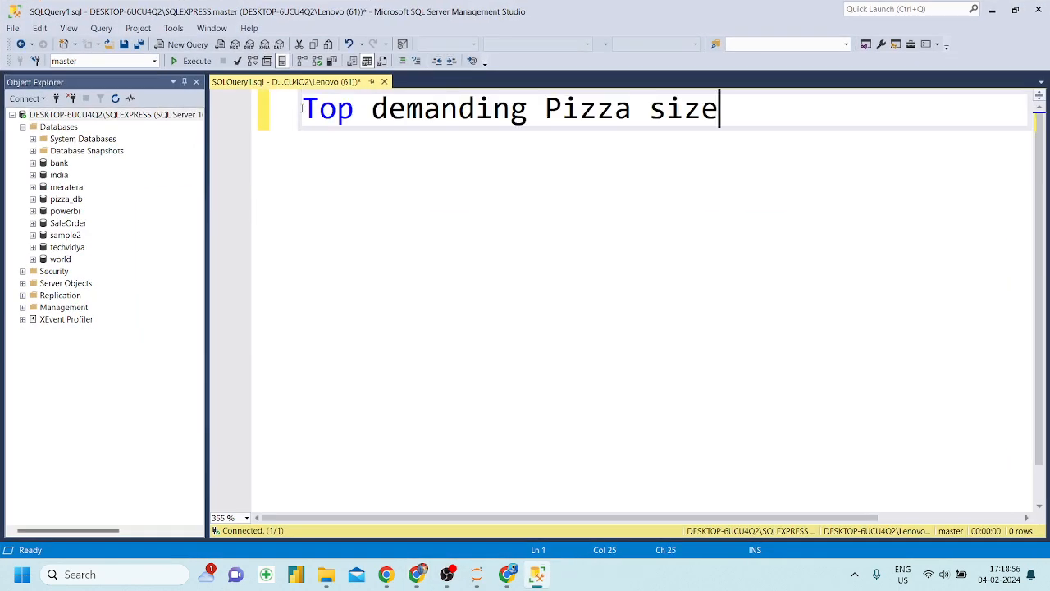
pyautogui.click(303, 108)
pyautogui.write('--')
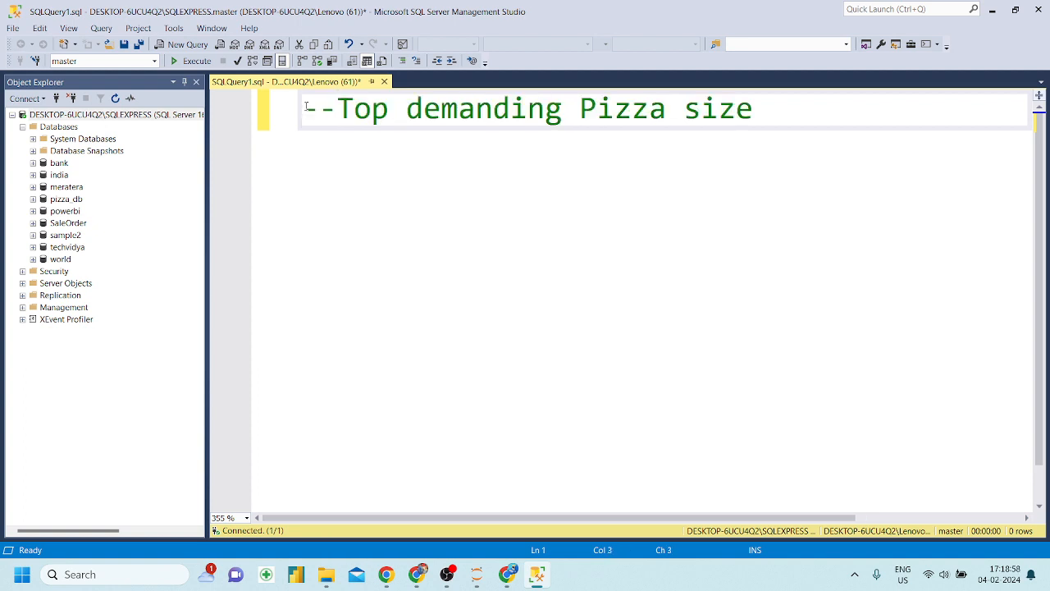
# Write "select * from pizza_sales" on a new line below the comment
pyautogui.scroll(-4, 727, 118)
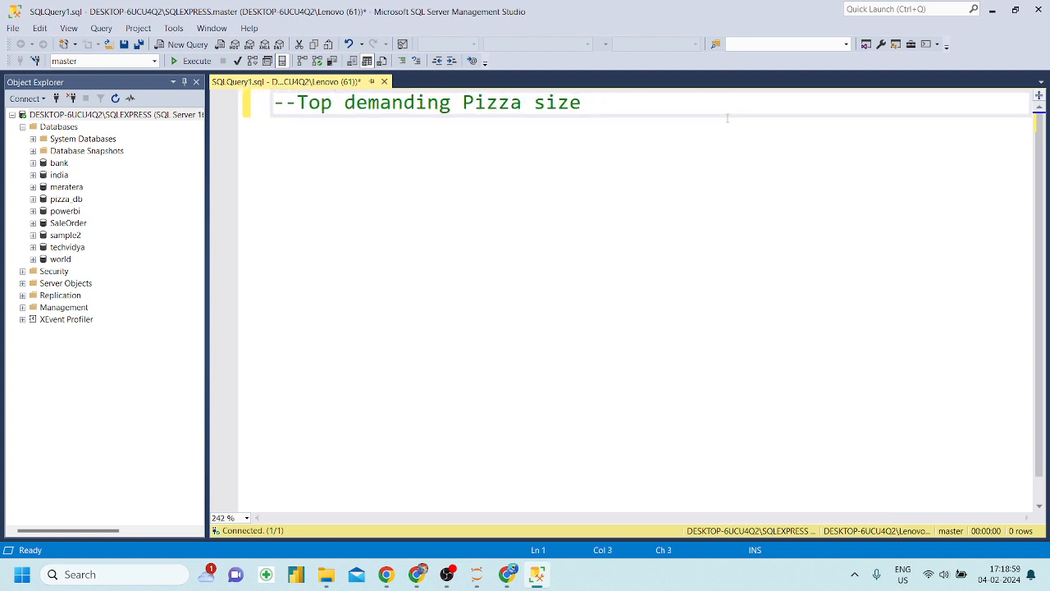
pyautogui.click(628, 101)
pyautogui.press('Return')
pyautogui.write('selec')
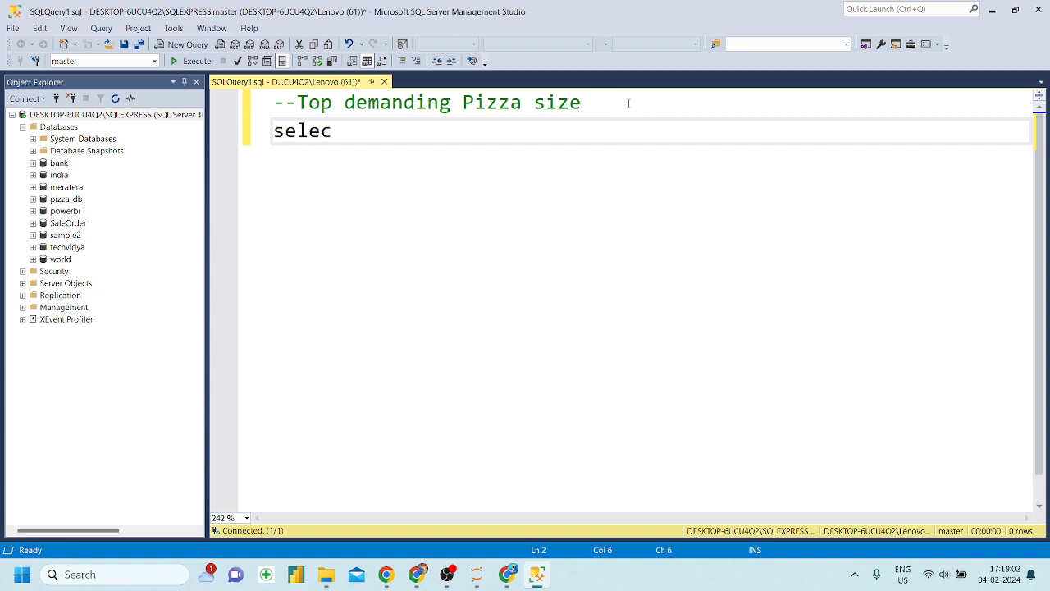
pyautogui.write('t * from ')
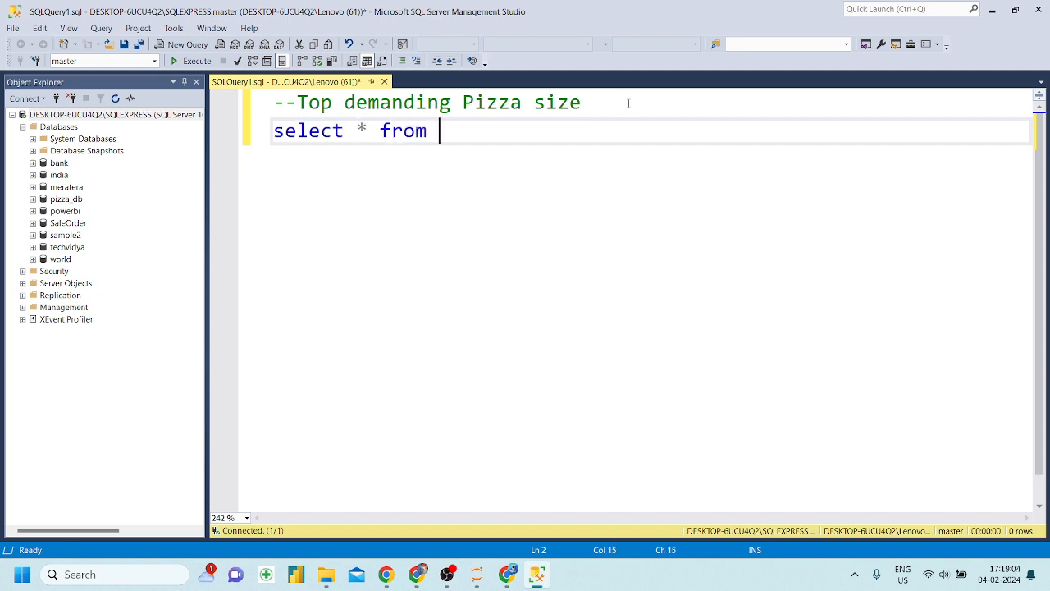
pyautogui.write('pi')
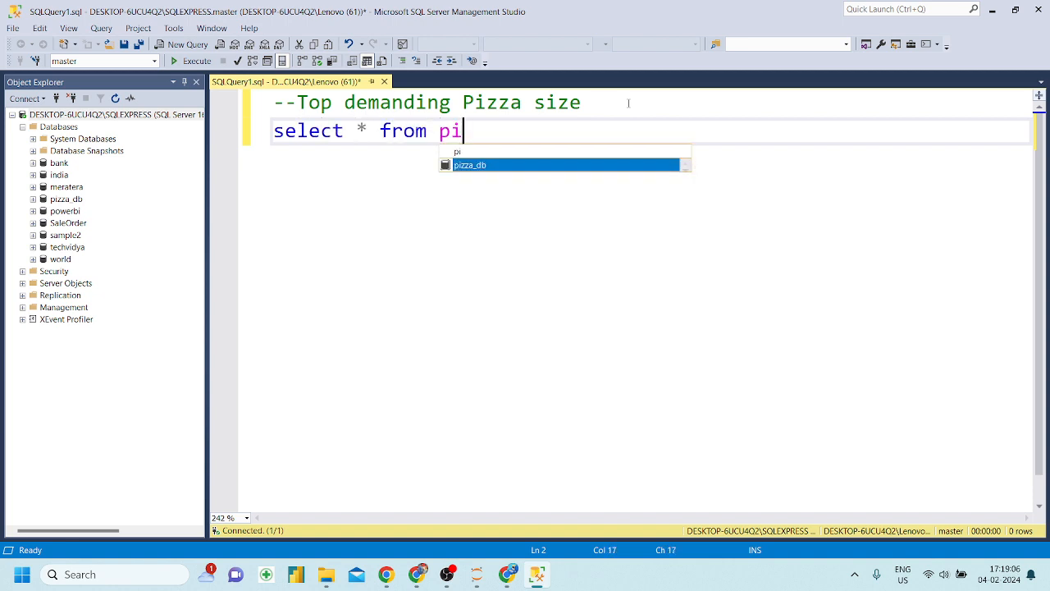
pyautogui.press('Tab')
pyautogui.press('BackSpace')
pyautogui.press('BackSpace')
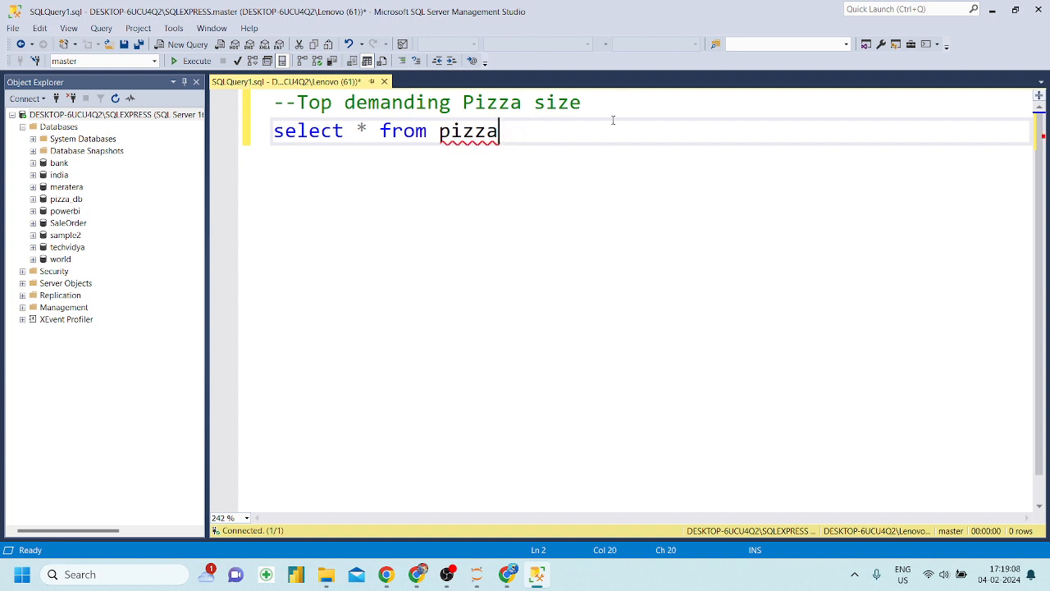
pyautogui.write('_sales')
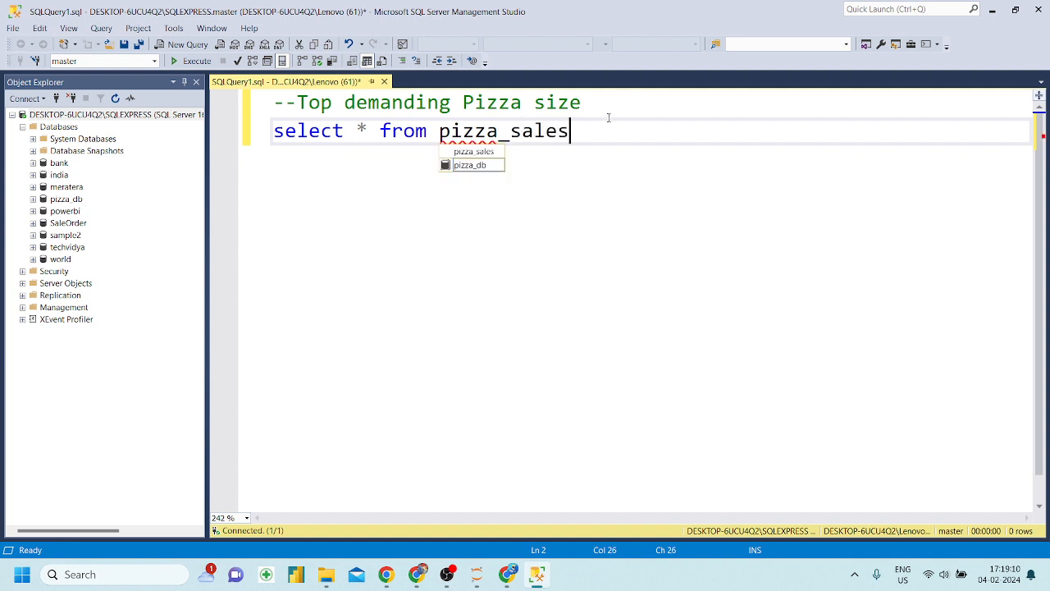
# Insert "use pizza_db;" between the comment and the select statement, and execute only that line
pyautogui.click(602, 105)
pyautogui.press('Return')
pyautogui.write('use')
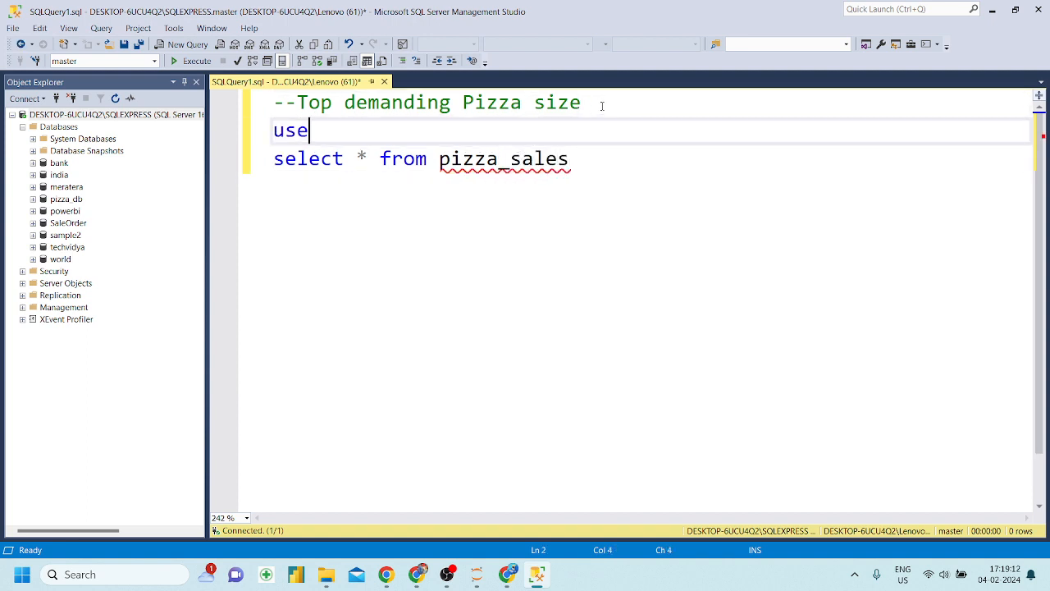
pyautogui.write(' pizza_dd')
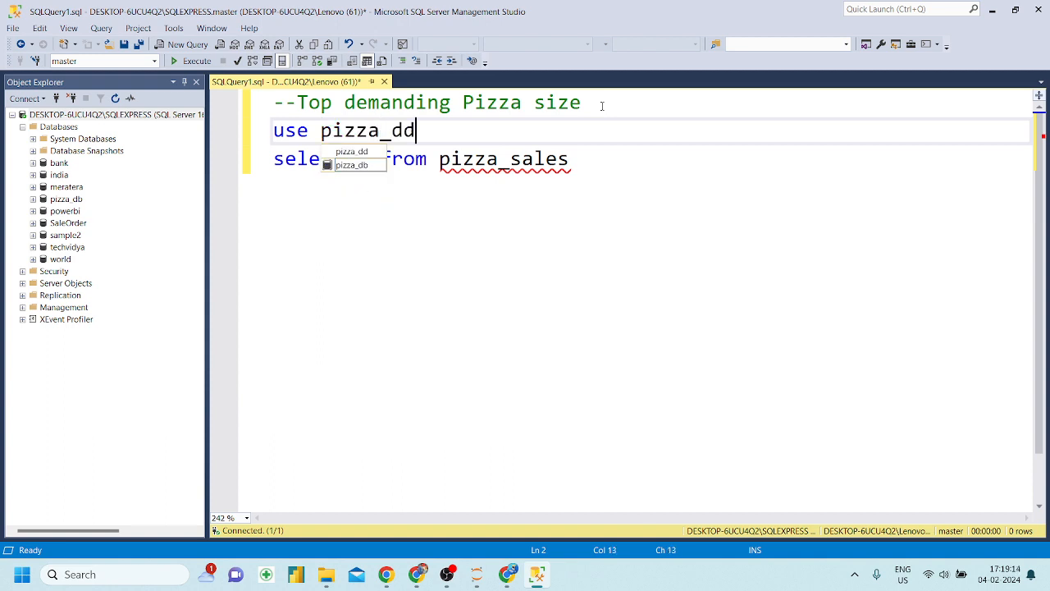
pyautogui.press('BackSpace')
pyautogui.write('b;')
pyautogui.hotkey('ctrl', 'Return')
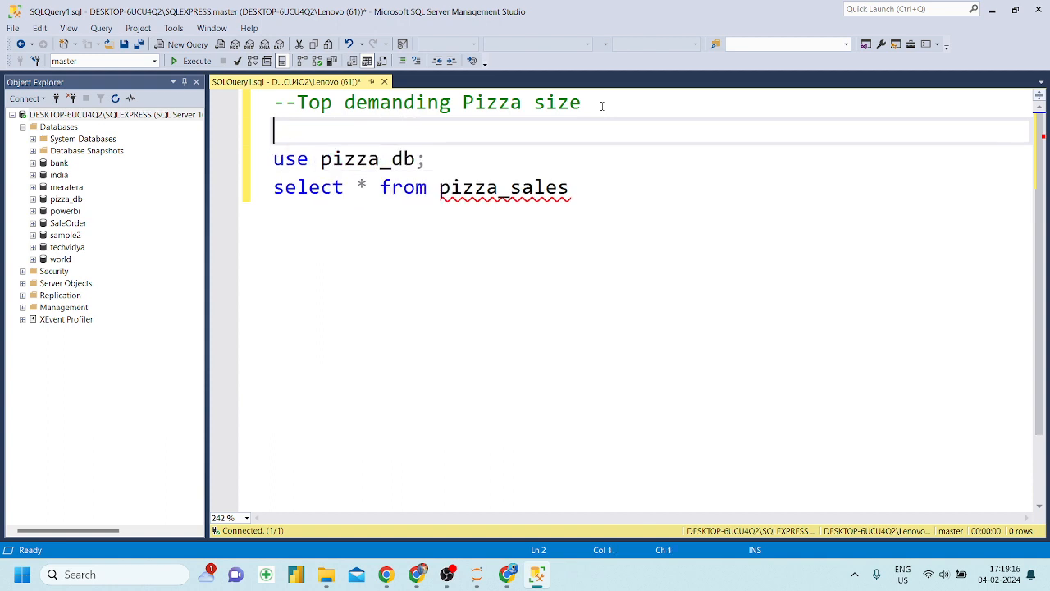
pyautogui.press('Down')
pyautogui.press('BackSpace')
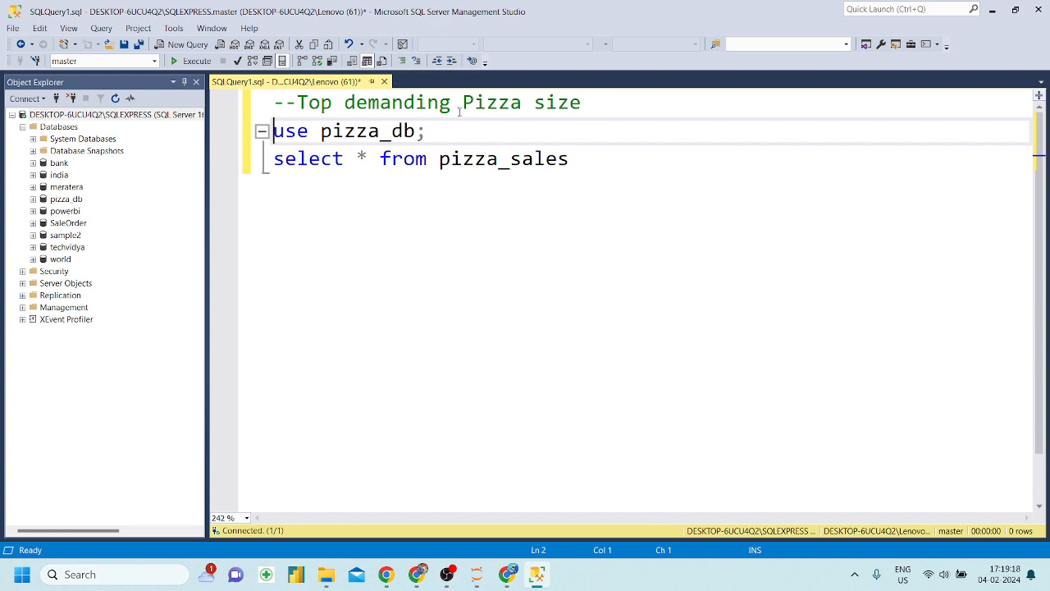
pyautogui.hotkey('shift', 'End')
pyautogui.press('F5')
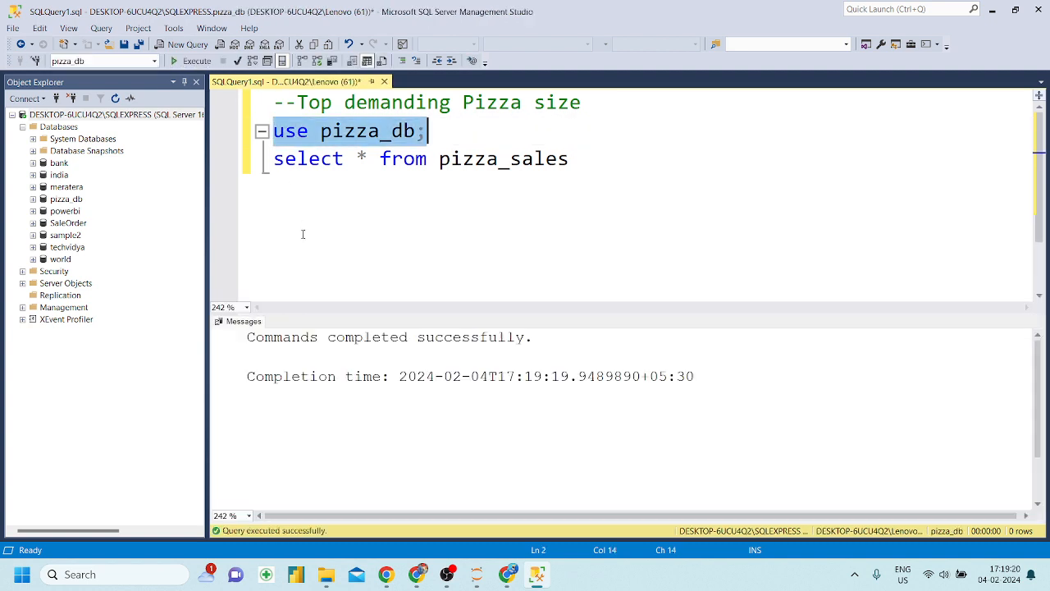
# End the select * from pizza_sales statement with a semicolon and execute only that statement
pyautogui.moveTo(277, 164); pyautogui.dragTo(572, 162)
pyautogui.click(572, 162)
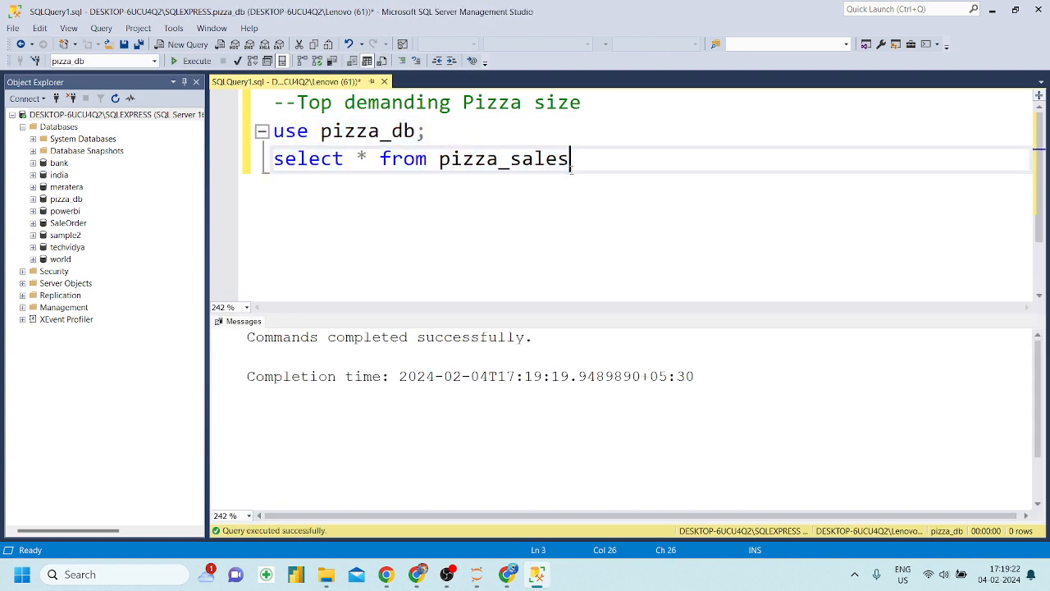
pyautogui.write(';')
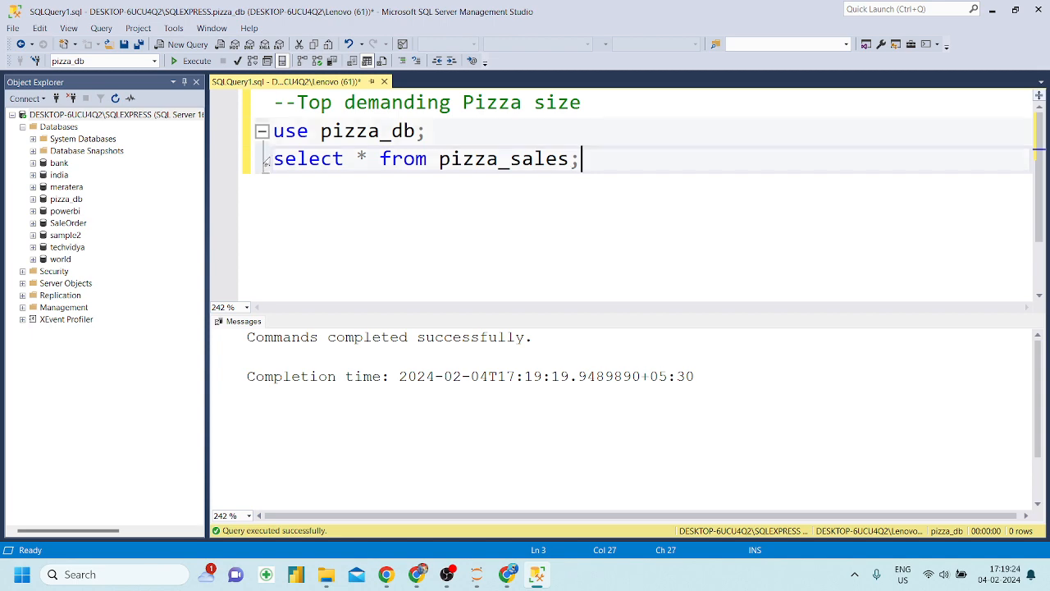
pyautogui.hotkey('shift', 'Home')
pyautogui.click(185, 66)
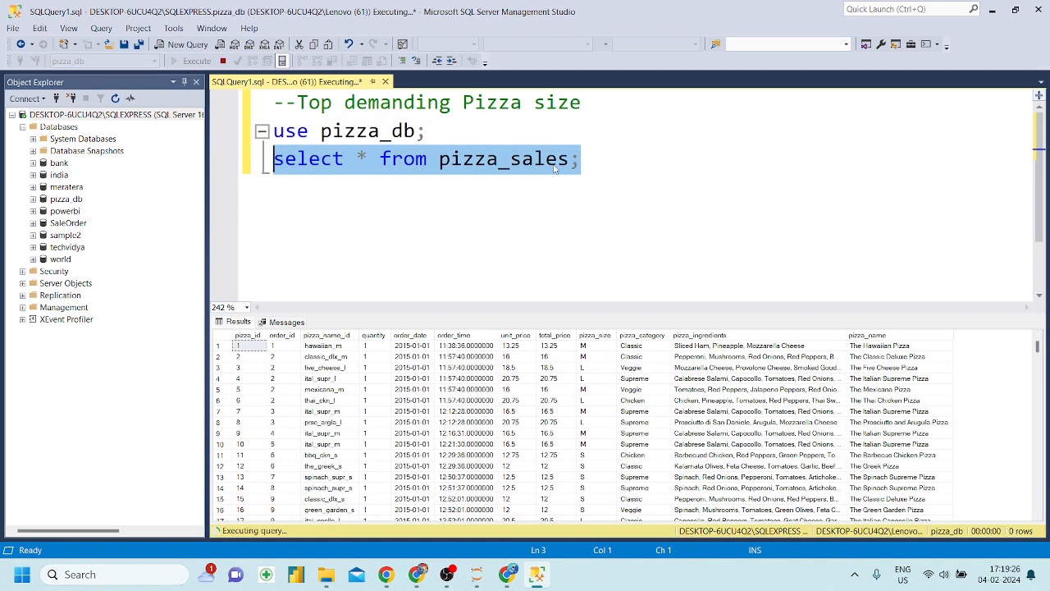
# Start a second query, one blank line below the first, with "select pizza_size,sum(total_price)"
pyautogui.click(591, 167)
pyautogui.press('Return')
pyautogui.press('Return')
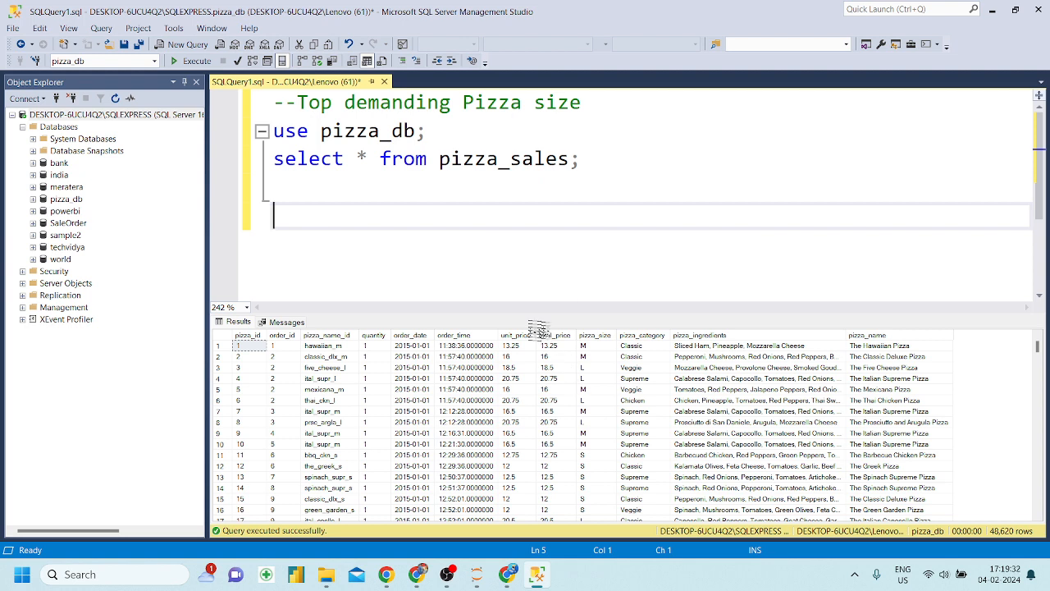
pyautogui.write('select pi')
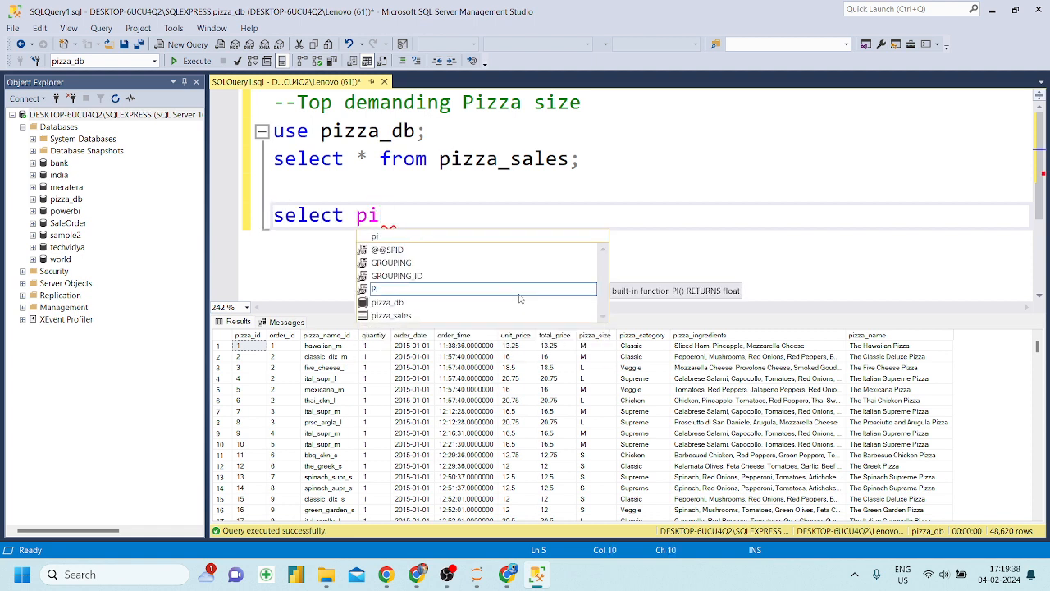
pyautogui.write('zza_siz')
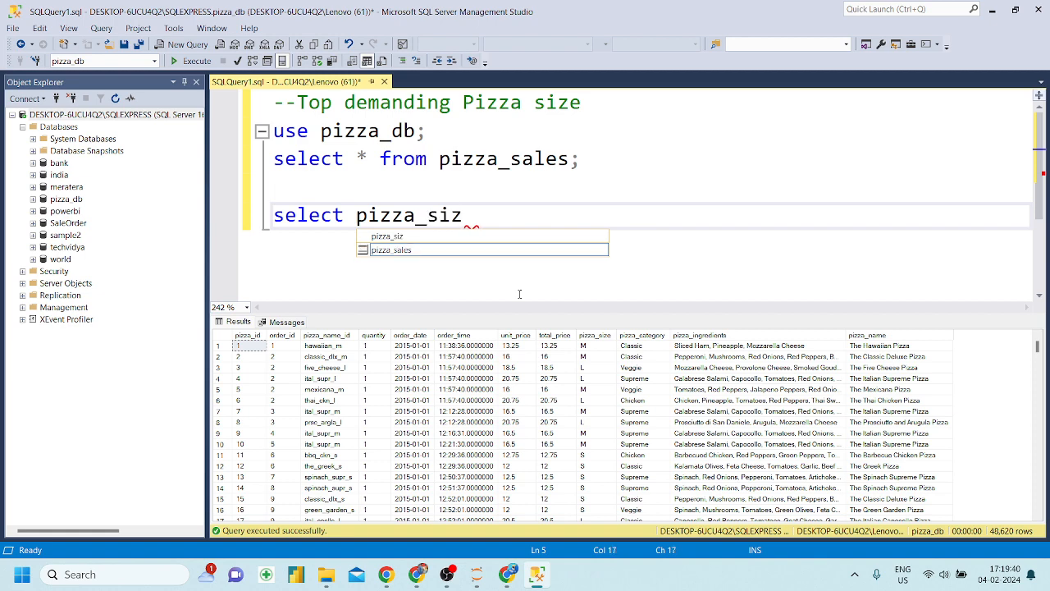
pyautogui.write('e,')
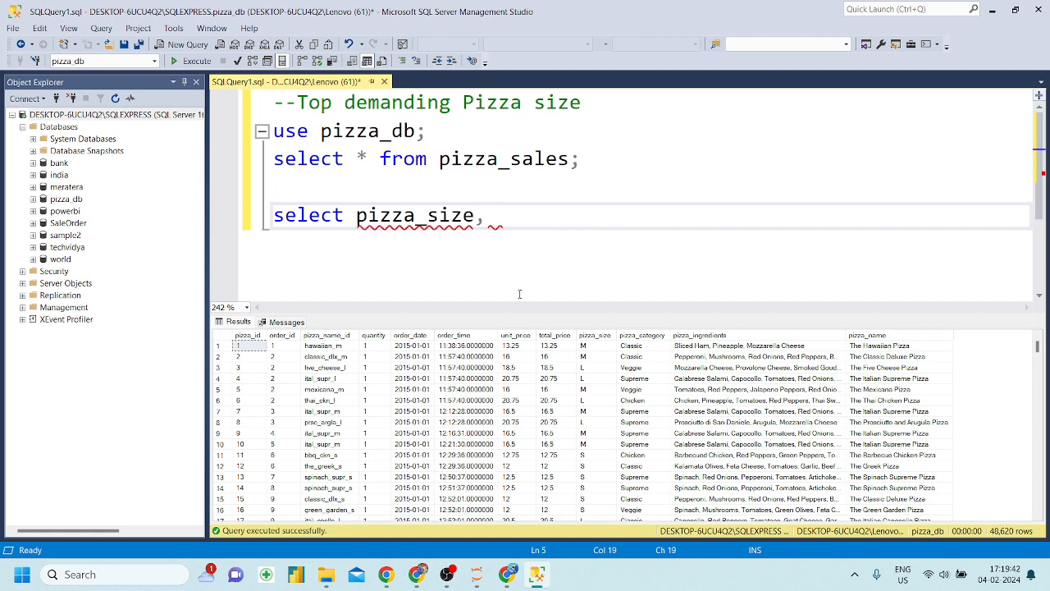
pyautogui.write('sum()')
pyautogui.press('Left')
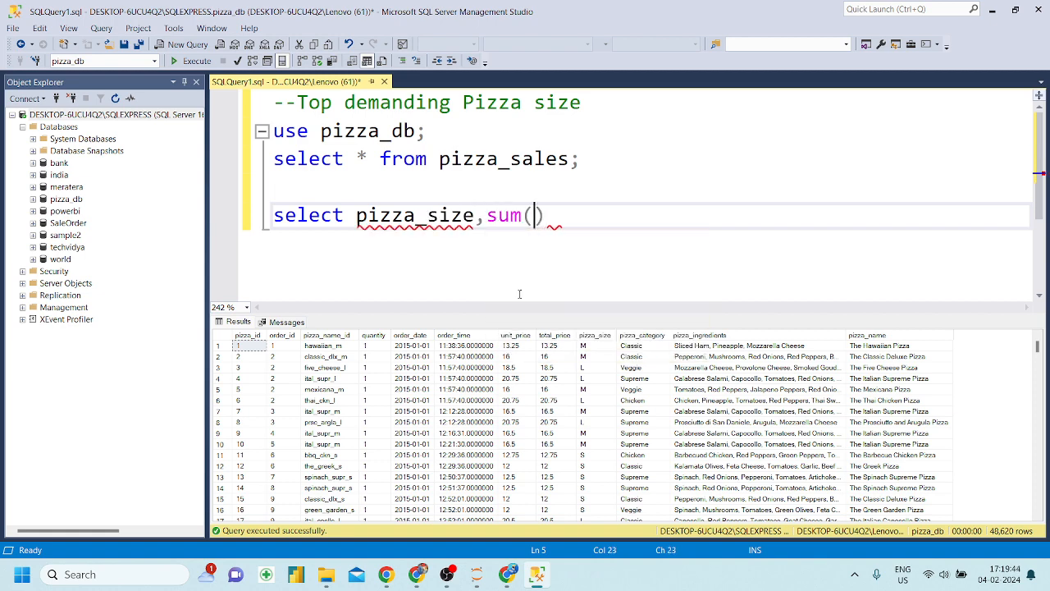
pyautogui.write('total_pr')
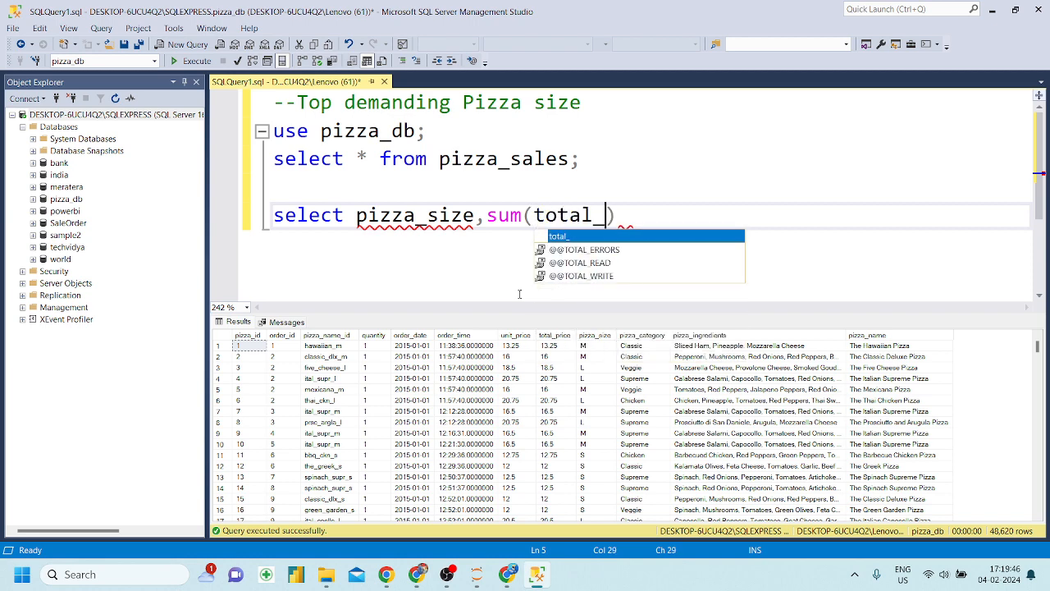
pyautogui.write('ice')
pyautogui.press('Right')
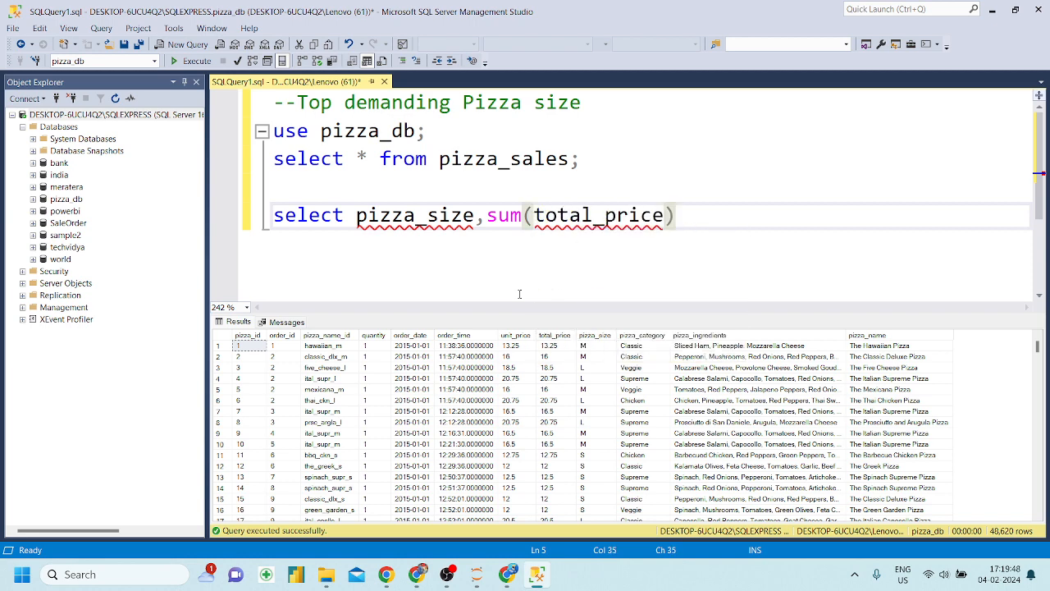
# Add the clause "from pizza_sales" to the second query, reusing the table name from the first query
pyautogui.write('from')
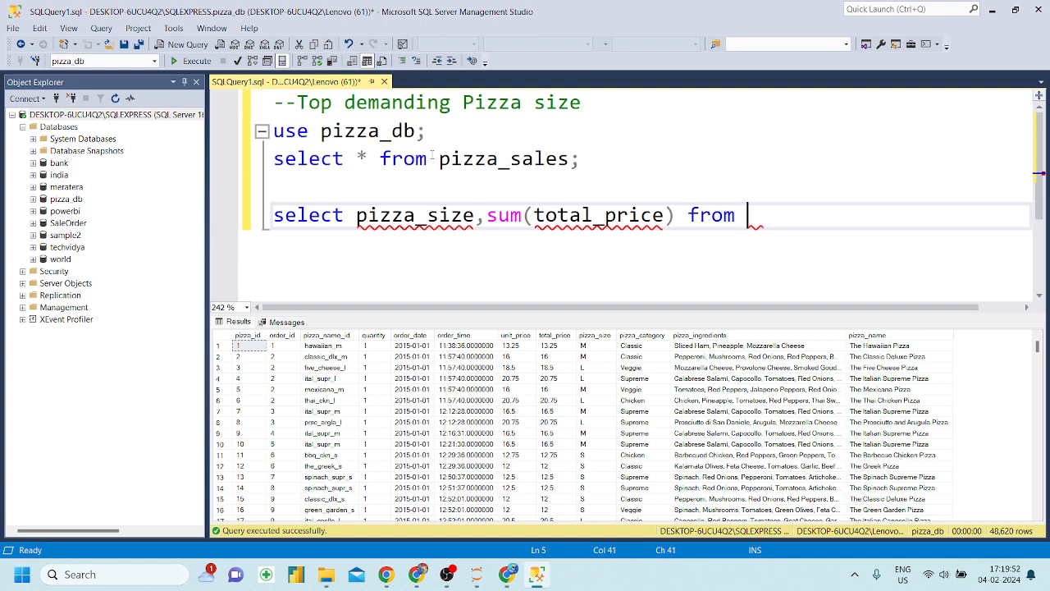
pyautogui.moveTo(439, 159); pyautogui.dragTo(570, 158)
pyautogui.hotkey('ctrl', 'c')
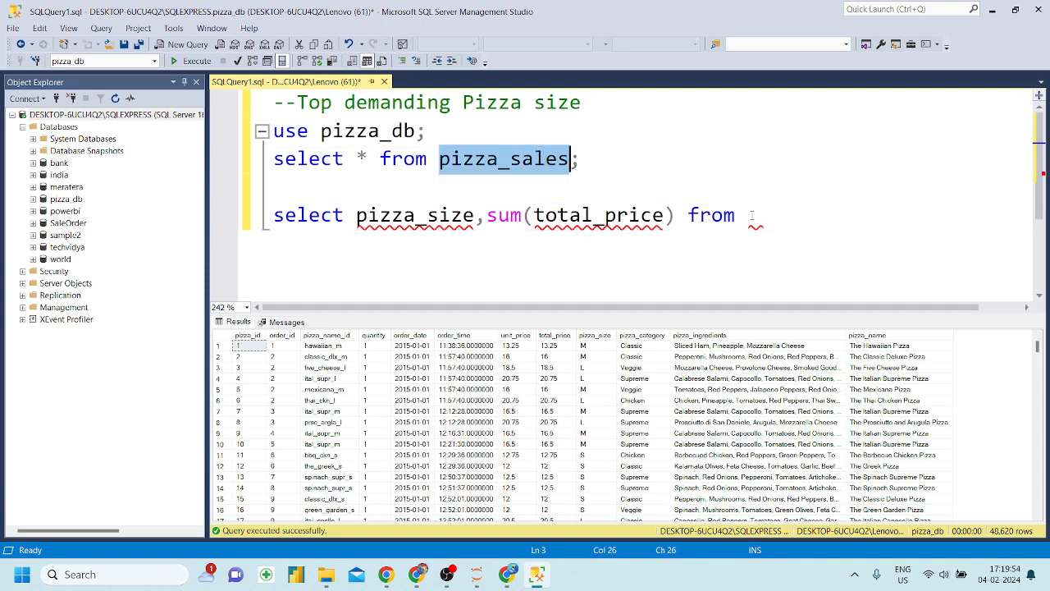
pyautogui.click(752, 215)
pyautogui.hotkey('ctrl', 'v')
pyautogui.press('Return')
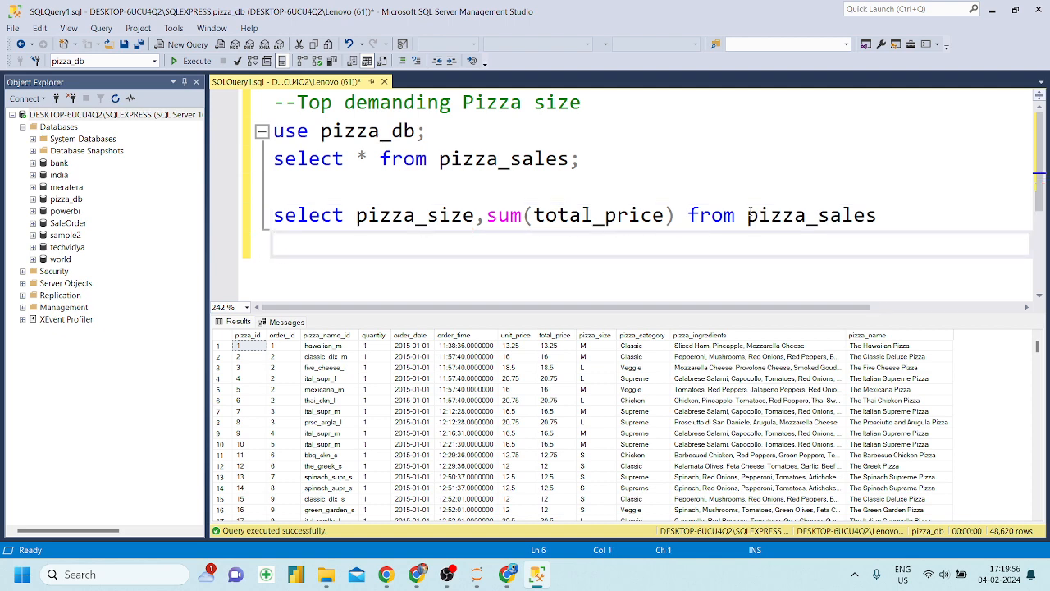
# Add "group by pizza_size" on the line below the second select, and start a new line after it
pyautogui.write('group by')
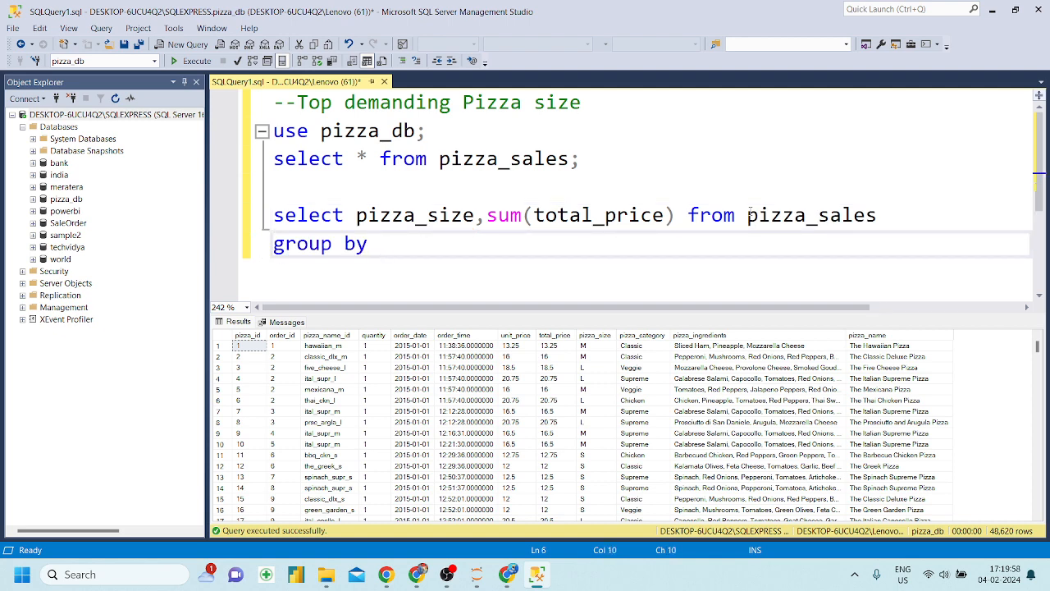
pyautogui.moveTo(357, 215); pyautogui.dragTo(476, 215)
pyautogui.hotkey('ctrl', 'c')
pyautogui.click(372, 246)
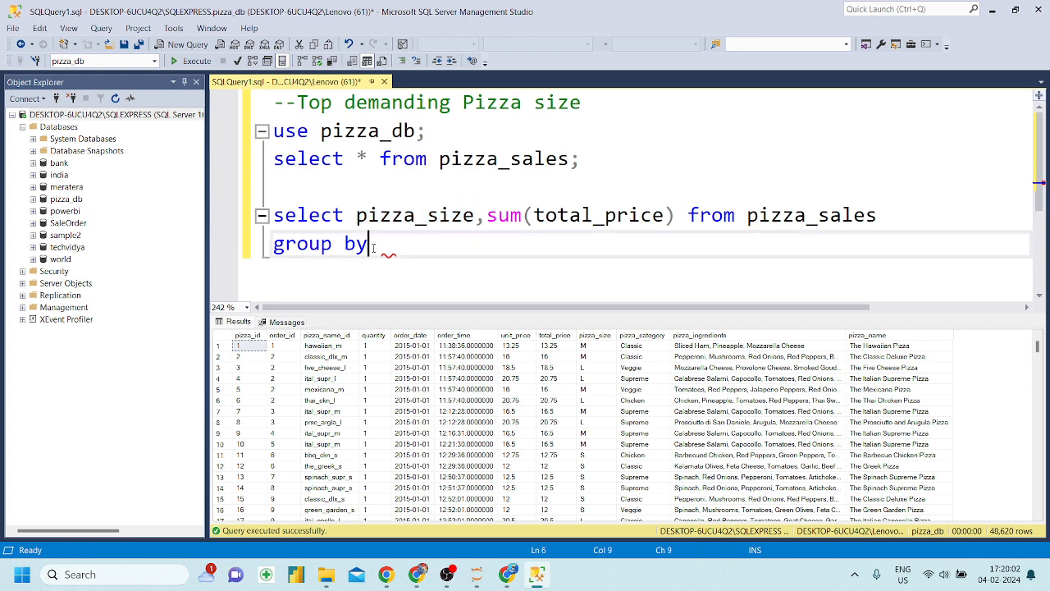
pyautogui.hotkey('ctrl', 'v')
pyautogui.press('Return')
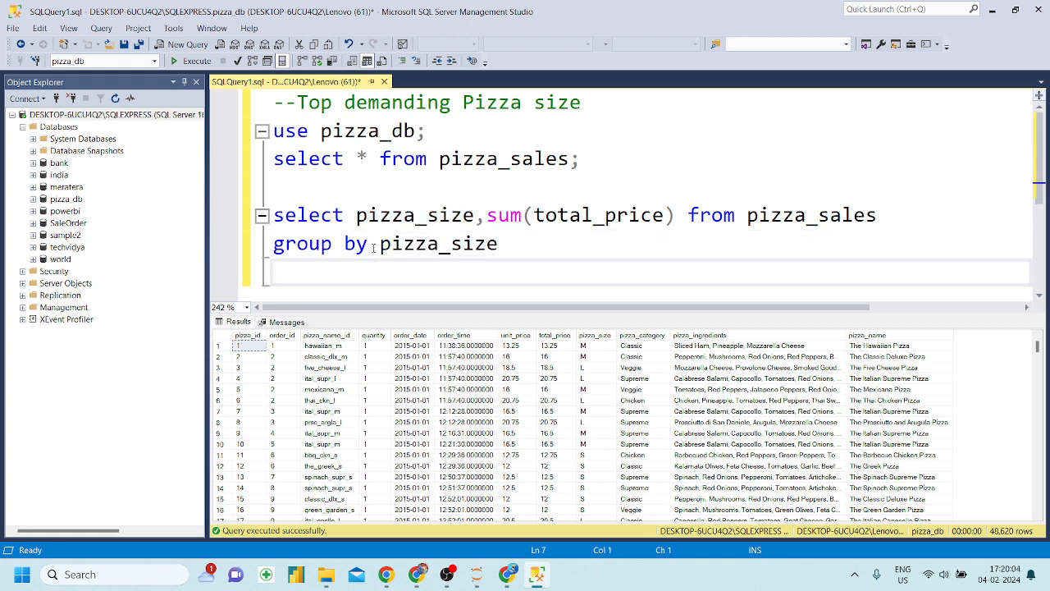
# Complete the second query with the line "order by sum(total_price) desc;", reusing the sum expression from its select line
pyautogui.write('orde')
pyautogui.press('BackSpace')
pyautogui.write('er by')
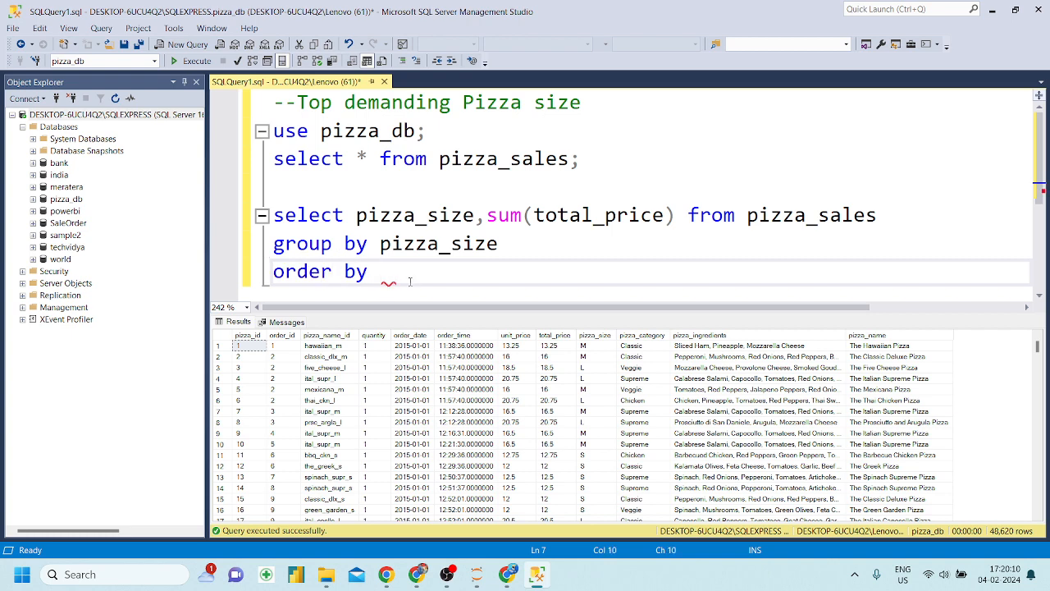
pyautogui.moveTo(487, 215); pyautogui.dragTo(676, 215)
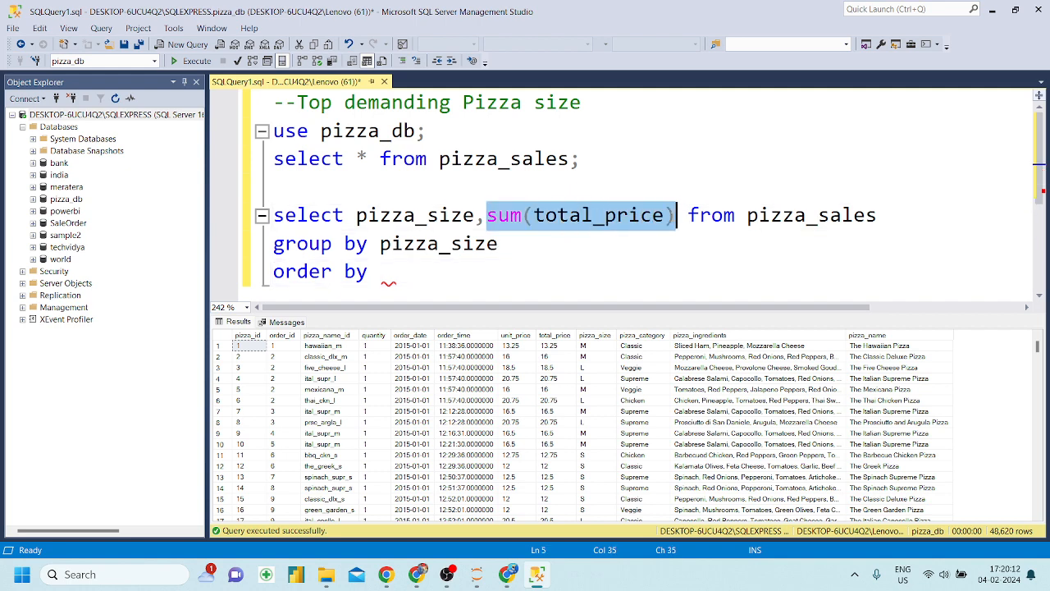
pyautogui.hotkey('ctrl', 'c')
pyautogui.click(397, 279)
pyautogui.hotkey('ctrl', 'v')
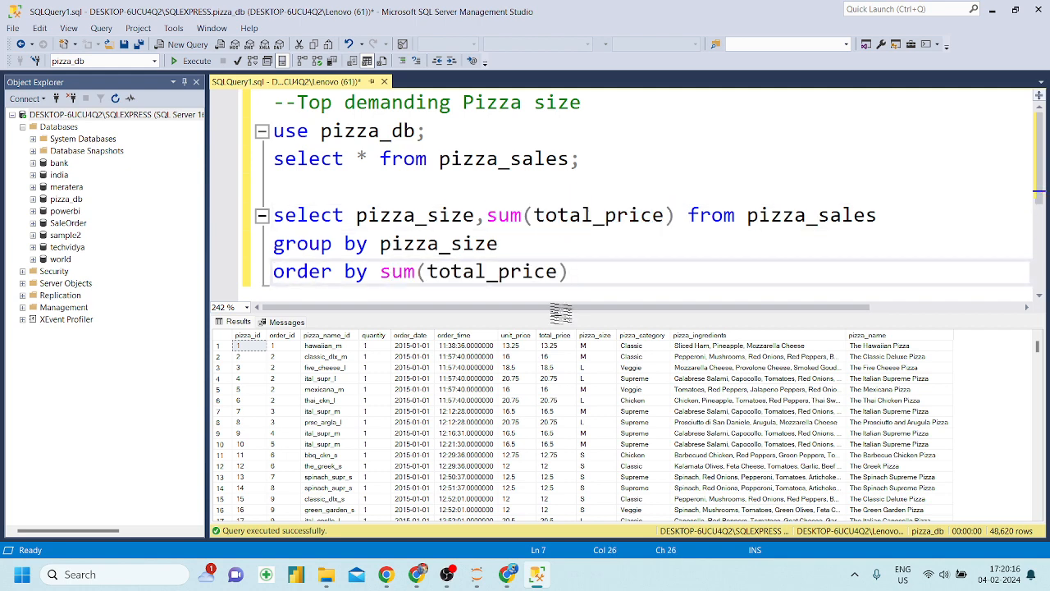
pyautogui.write('descv')
pyautogui.press('BackSpace')
pyautogui.write(';')
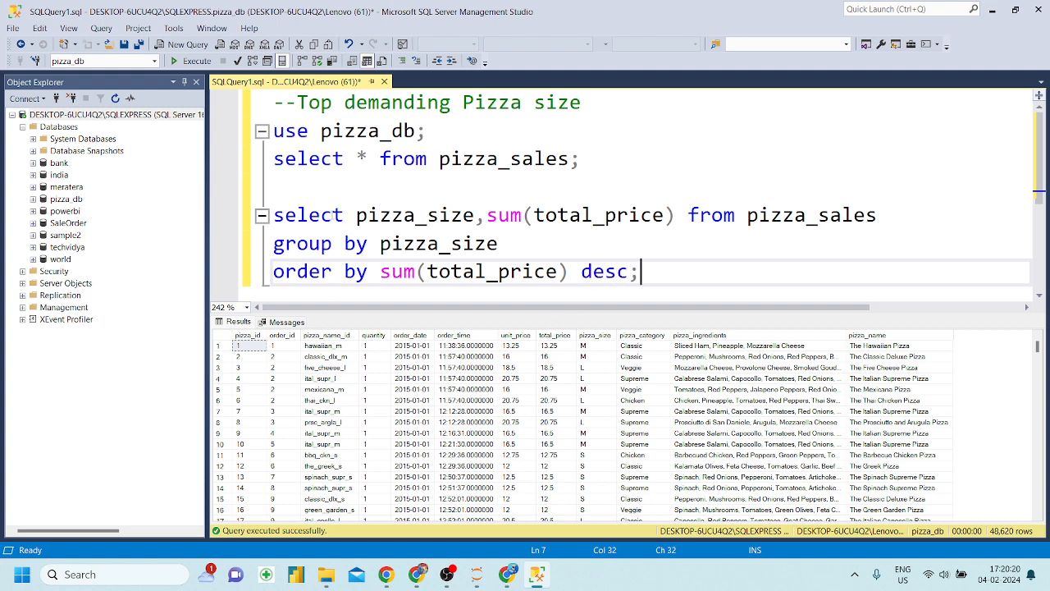
# Execute only the second query, from its select line through the order by line
pyautogui.keyDown('shift'); pyautogui.click(279, 206); pyautogui.keyUp('shift')
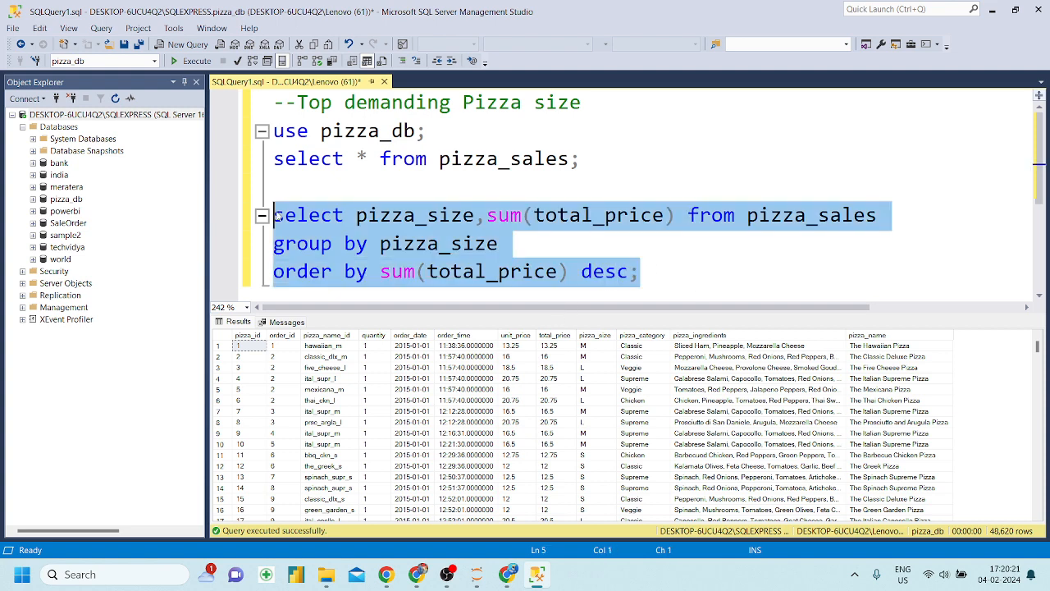
pyautogui.click(195, 61)
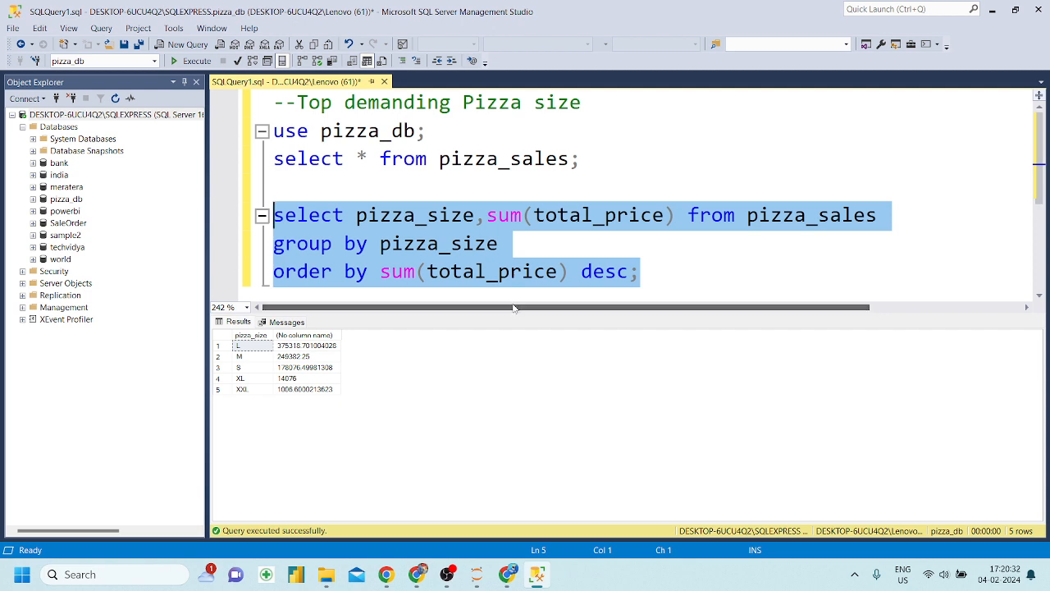
pyautogui.click(647, 275)
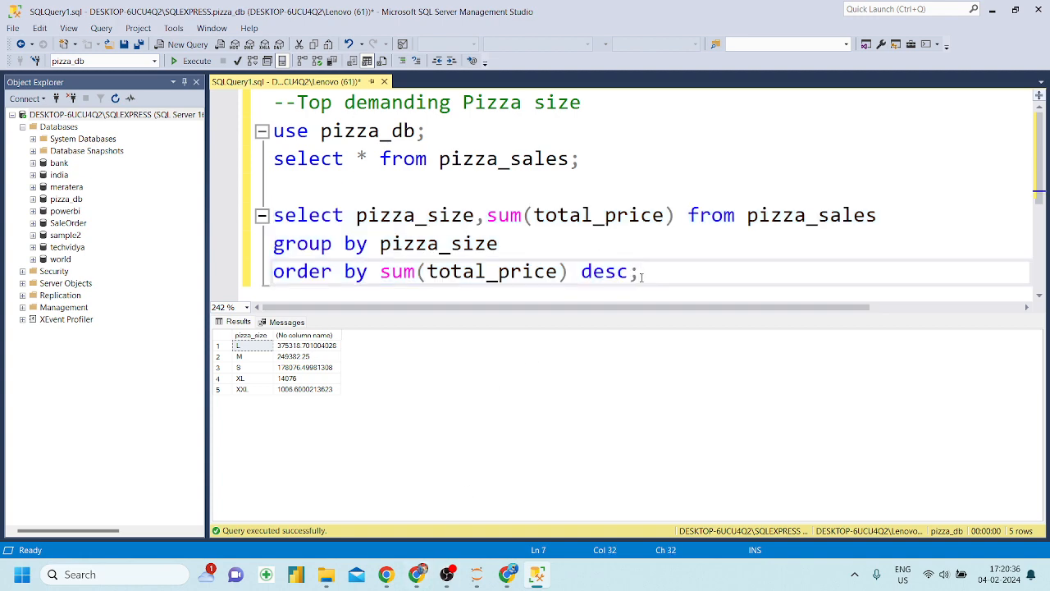
# Switch to Chrome and search Google for "sql server microsoft" in a new tab
pyautogui.moveTo(417, 574)
pyautogui.click(421, 480)
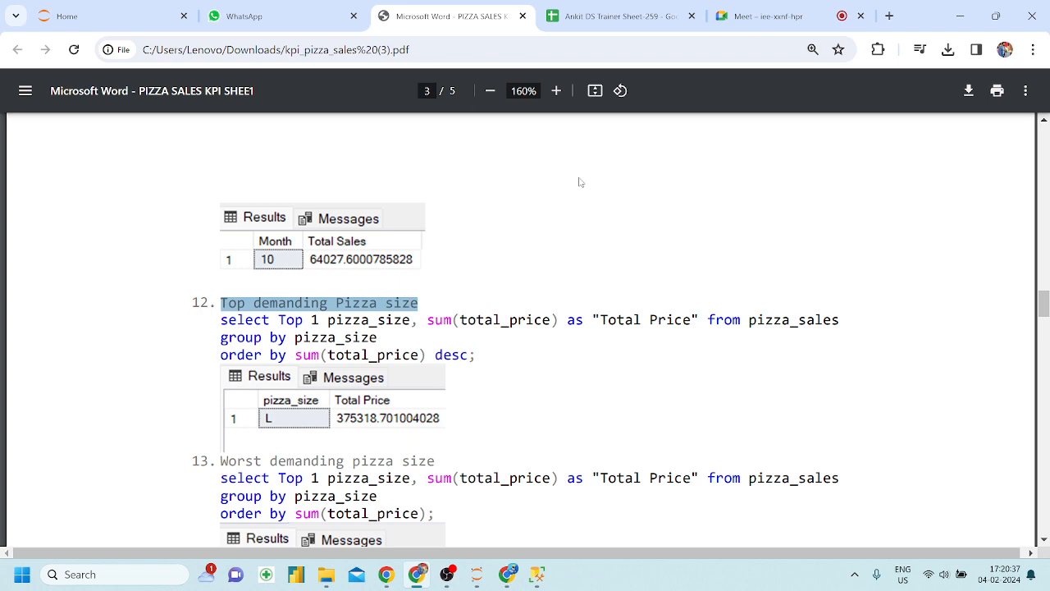
pyautogui.click(818, 7)
pyautogui.click(889, 16)
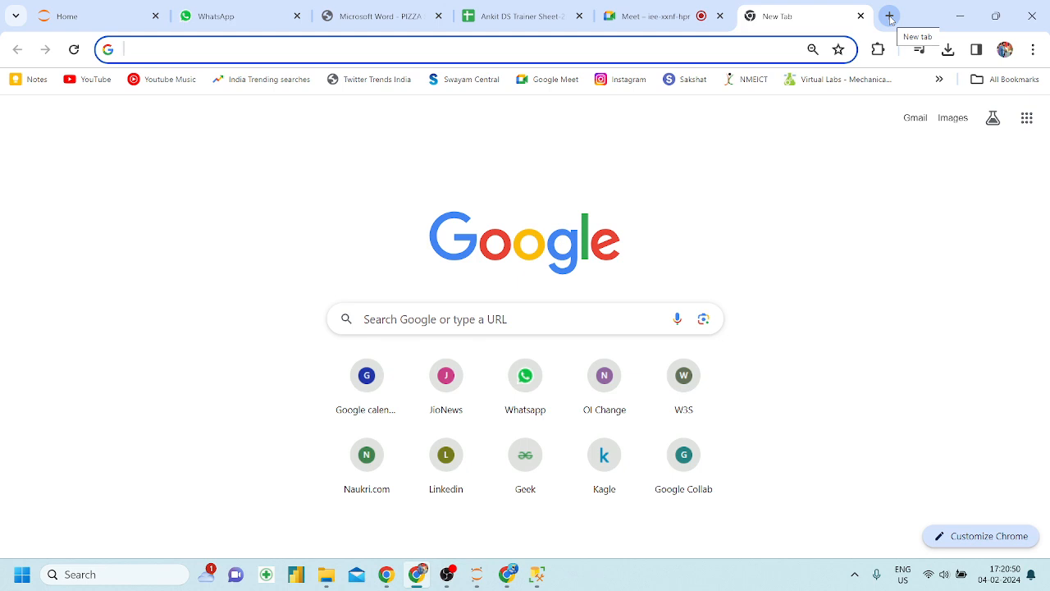
pyautogui.write('sql')
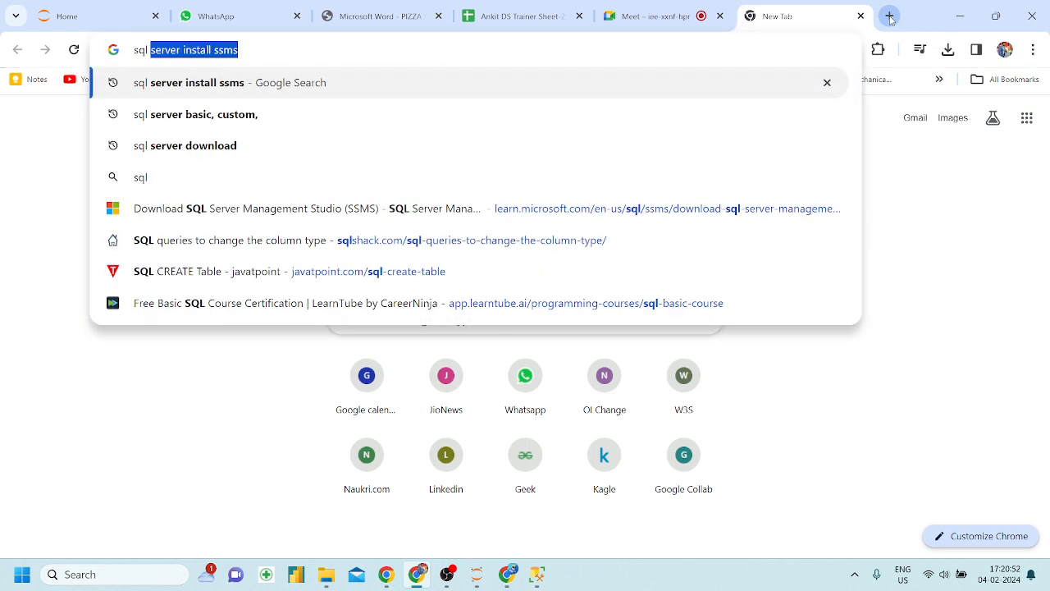
pyautogui.write(' server')
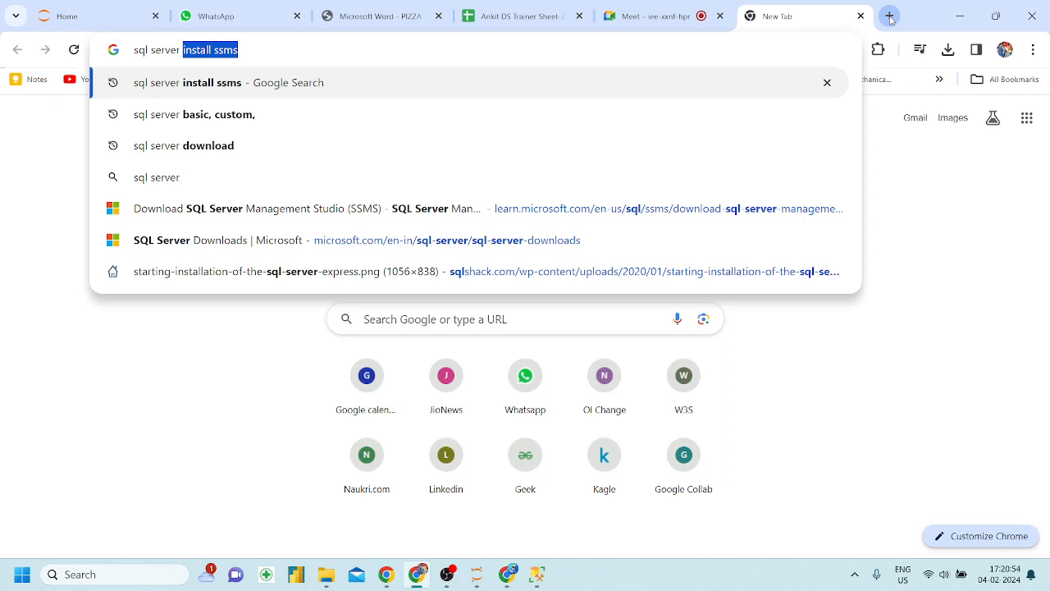
pyautogui.press('BackSpace')
pyautogui.write('do')
pyautogui.press('BackSpace')
pyautogui.press('BackSpace')
pyautogui.press('BackSpace')
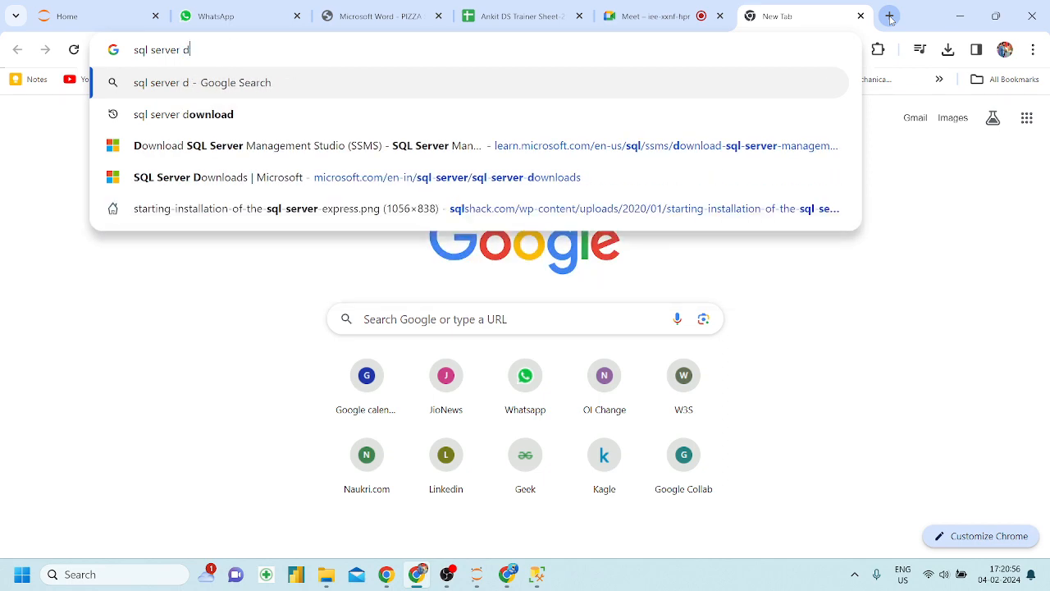
pyautogui.write('m')
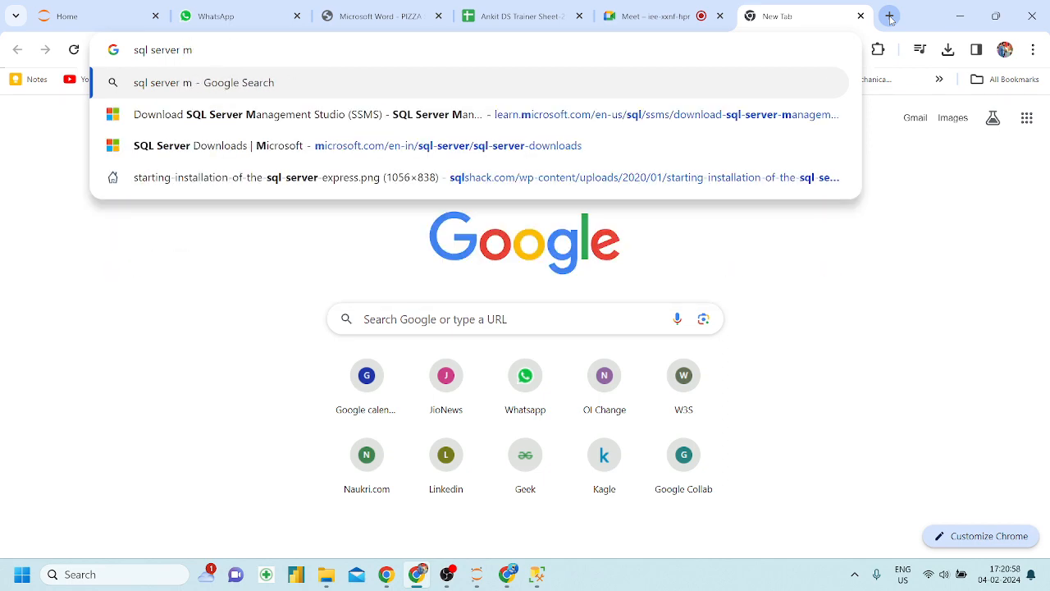
pyautogui.write('icrosoft')
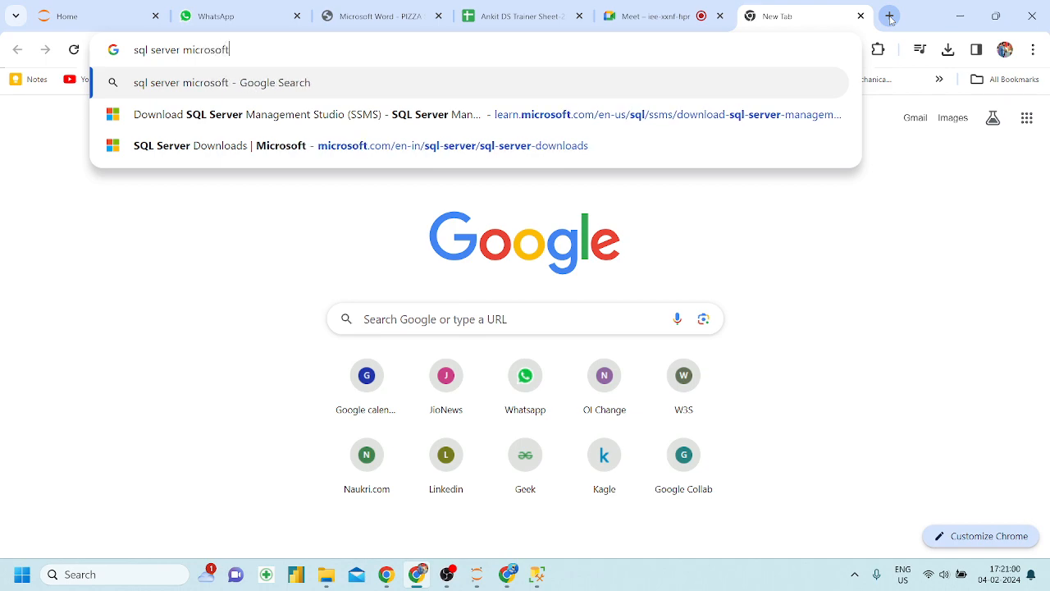
pyautogui.press('Return')
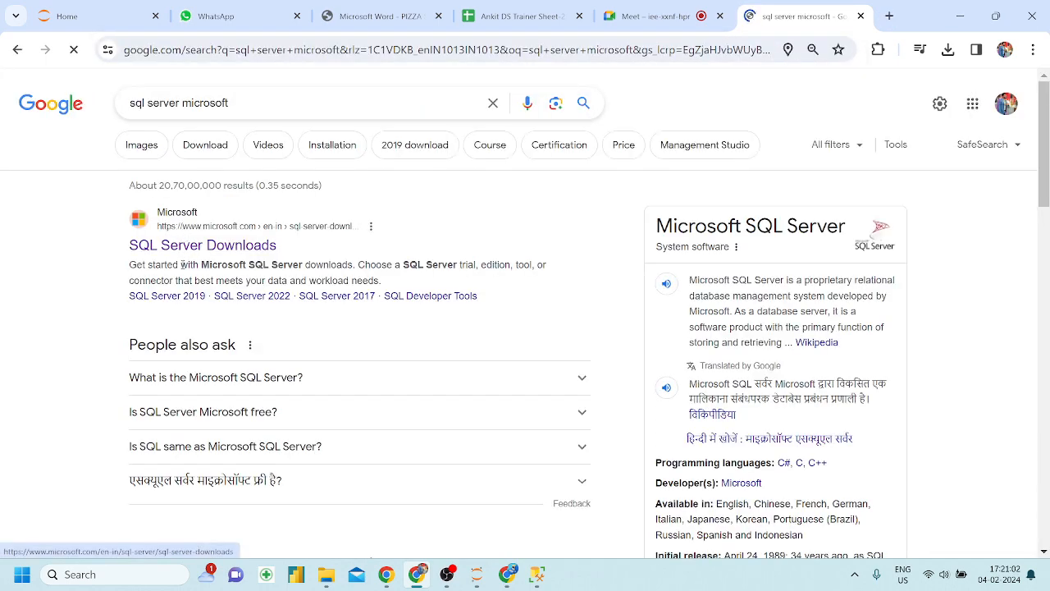
# Refine the Google search to "sql server microsoft documentation"
pyautogui.scroll(-2, 256, 222)
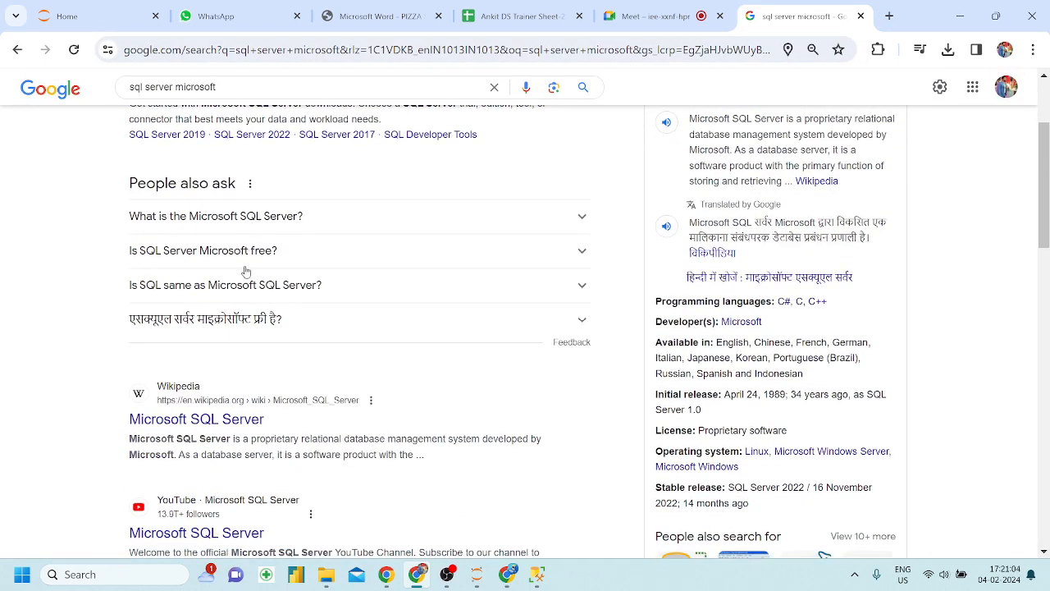
pyautogui.scroll(2, 245, 271)
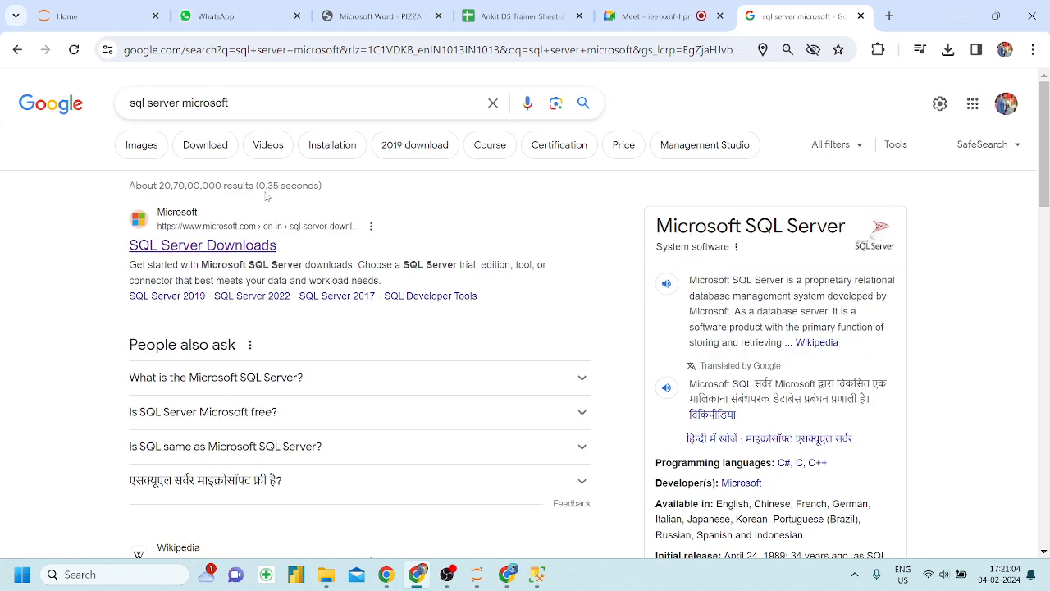
pyautogui.click(268, 103)
pyautogui.write('doc')
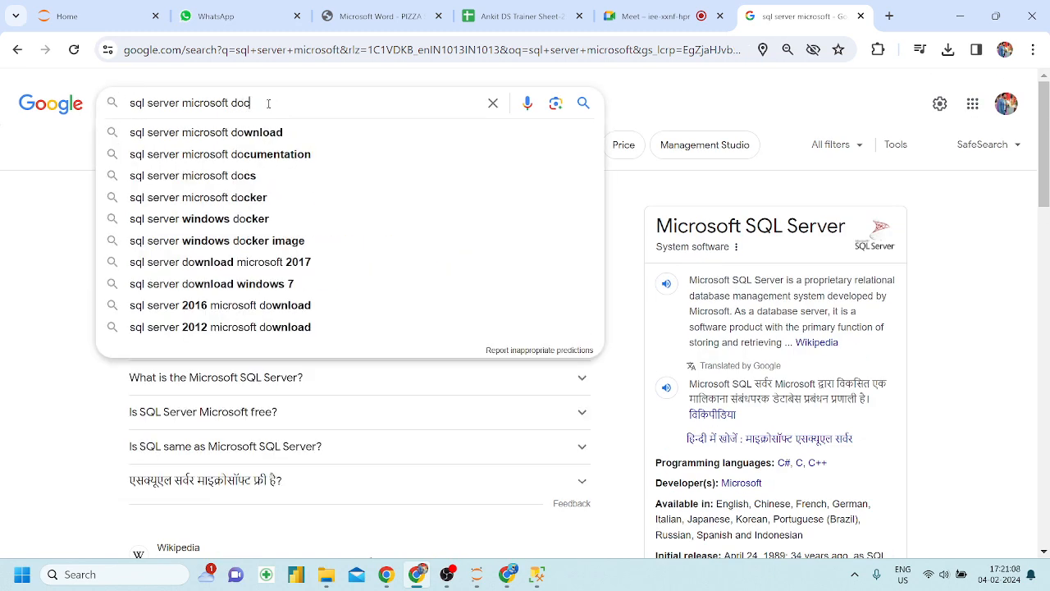
pyautogui.write('umentation')
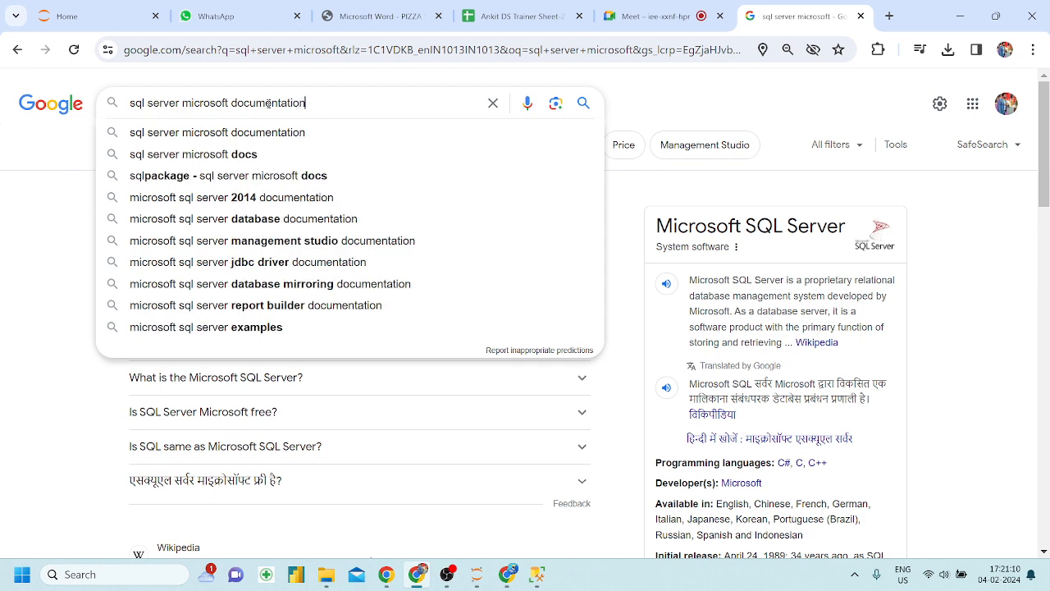
pyautogui.press('Return')
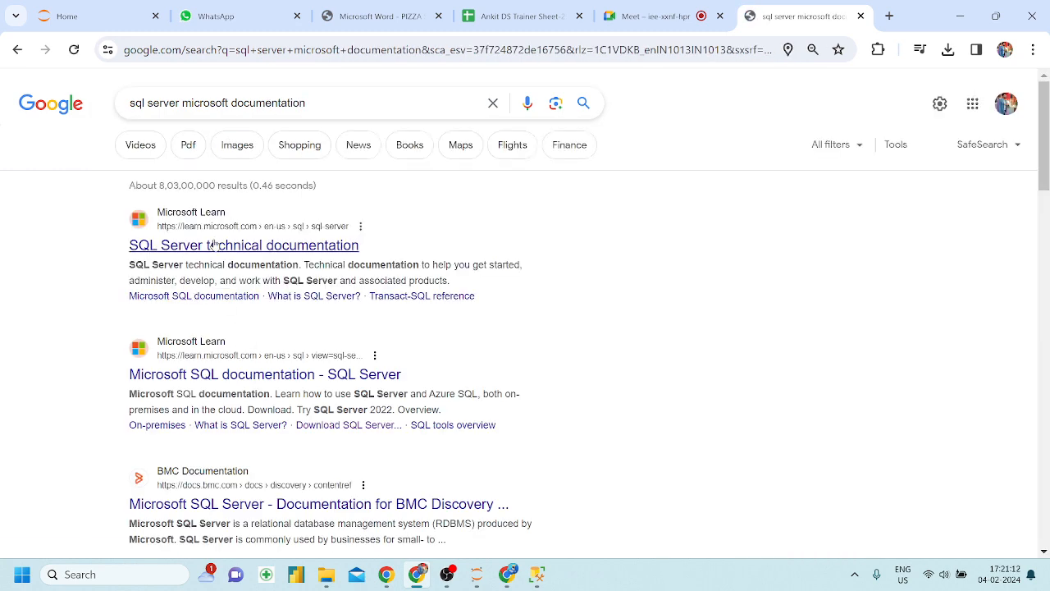
# Open the Microsoft Learn SQL Server technical documentation, download it as a PDF and check the download's progress
pyautogui.click(211, 245)
pyautogui.scroll(-2, 347, 370)
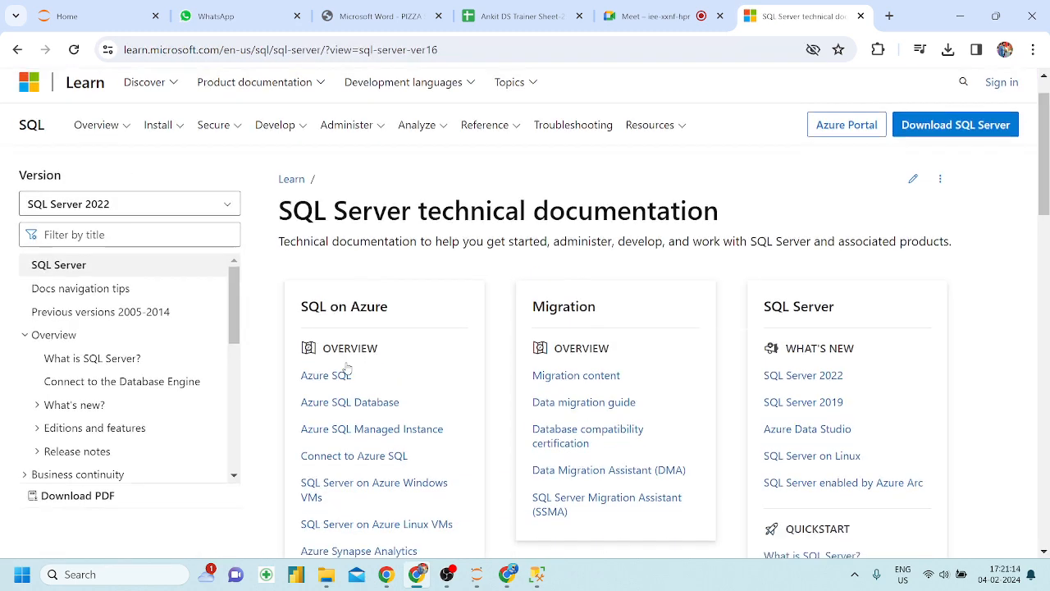
pyautogui.scroll(-1, 347, 369)
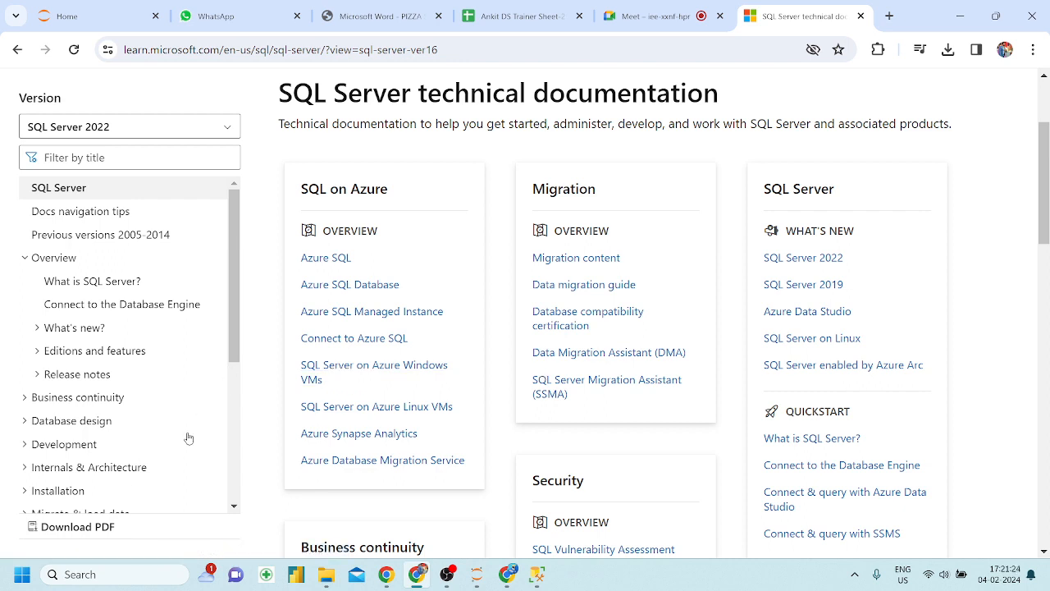
pyautogui.click(94, 530)
pyautogui.click(948, 51)
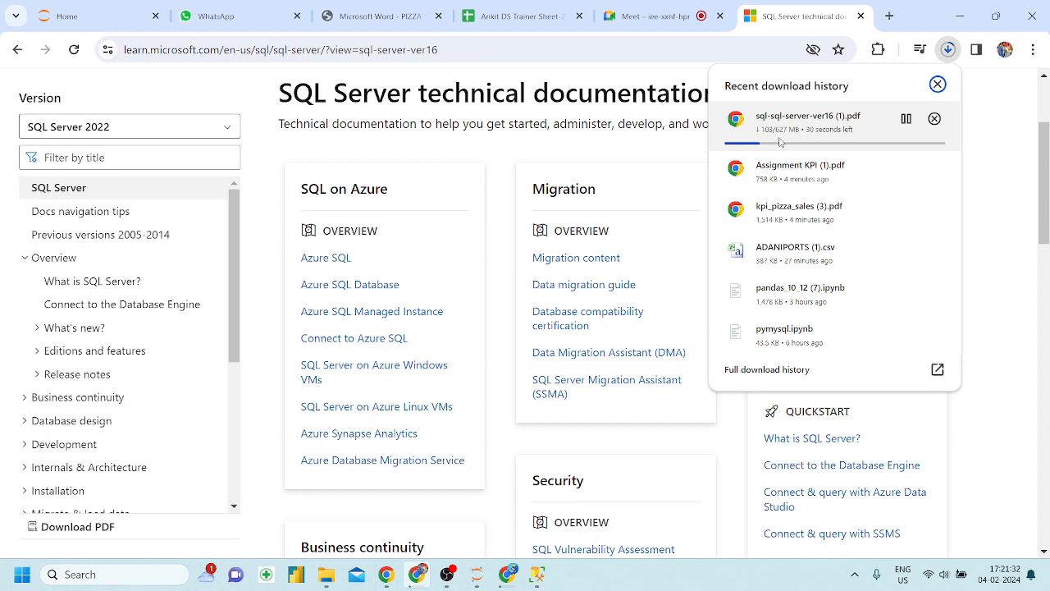
# Revisit the pizza sales KPI PDF and look through the topic cards of the SQL Server technical documentation page
pyautogui.click(660, 5)
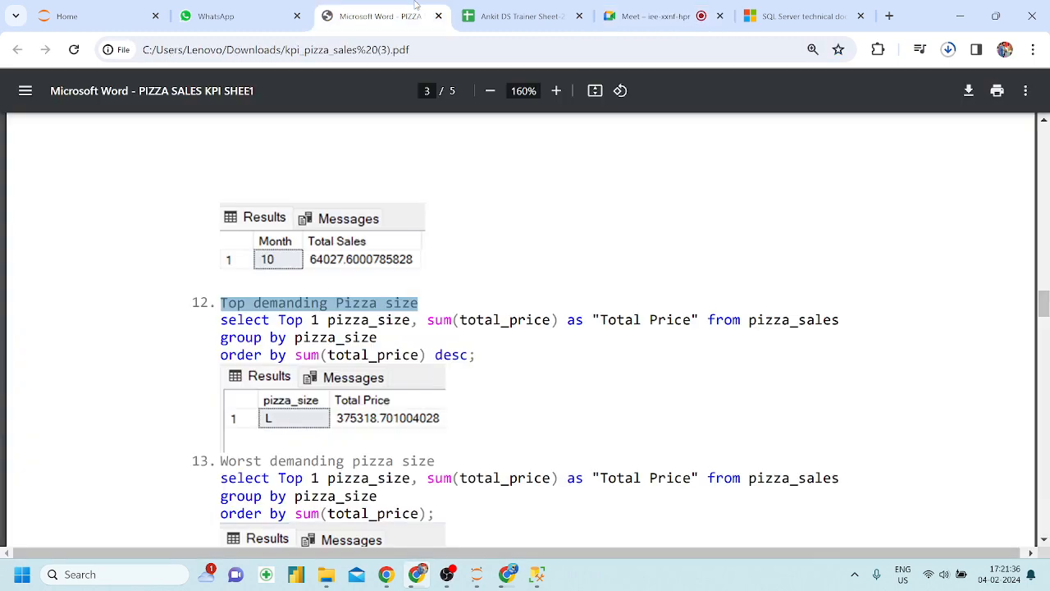
pyautogui.click(417, 6)
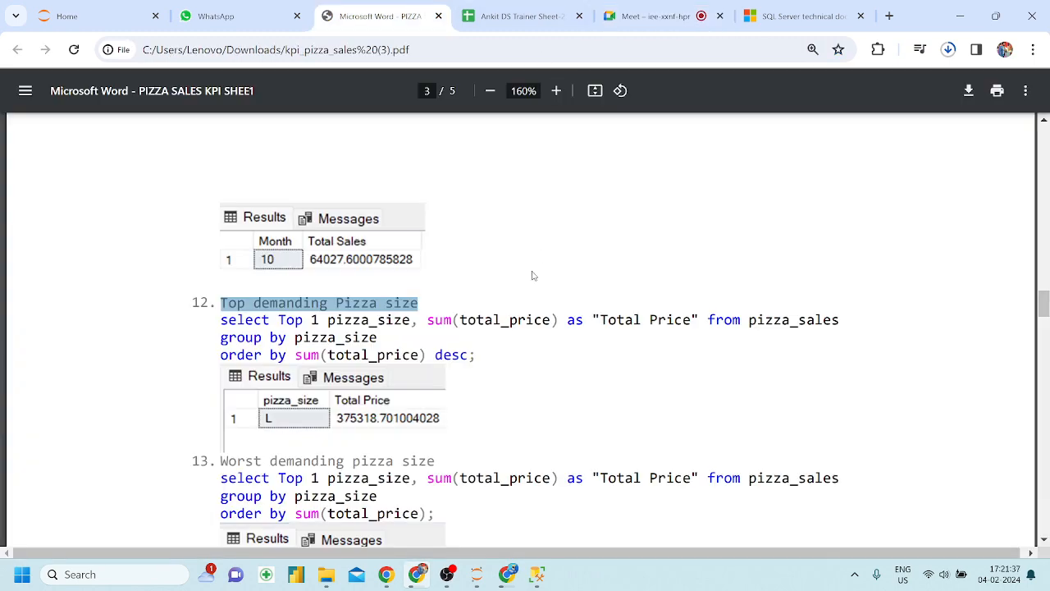
pyautogui.click(837, 7)
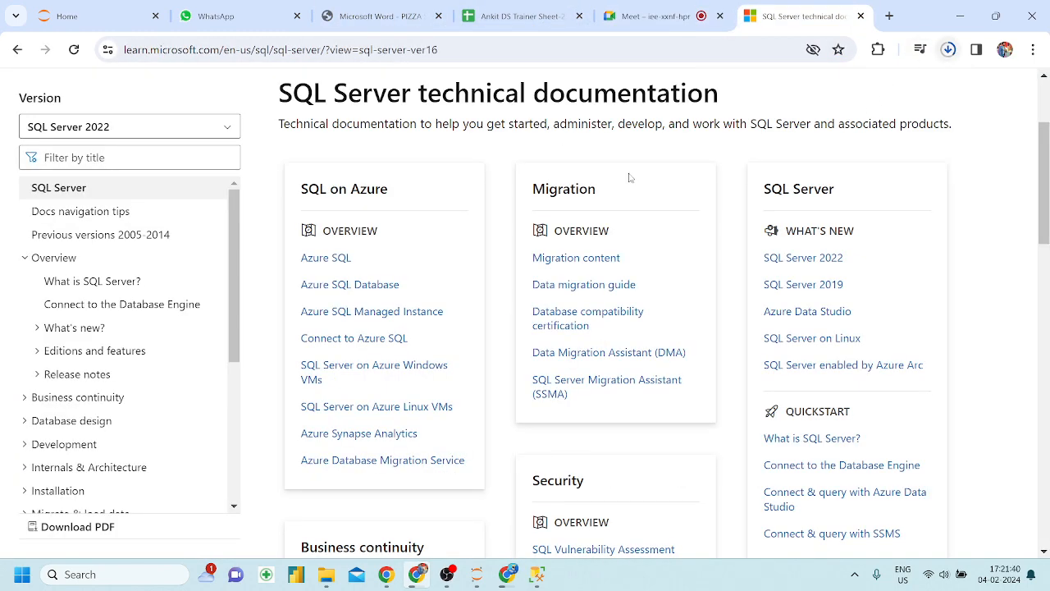
pyautogui.scroll(-3, 387, 319)
pyautogui.scroll(-1, 388, 320)
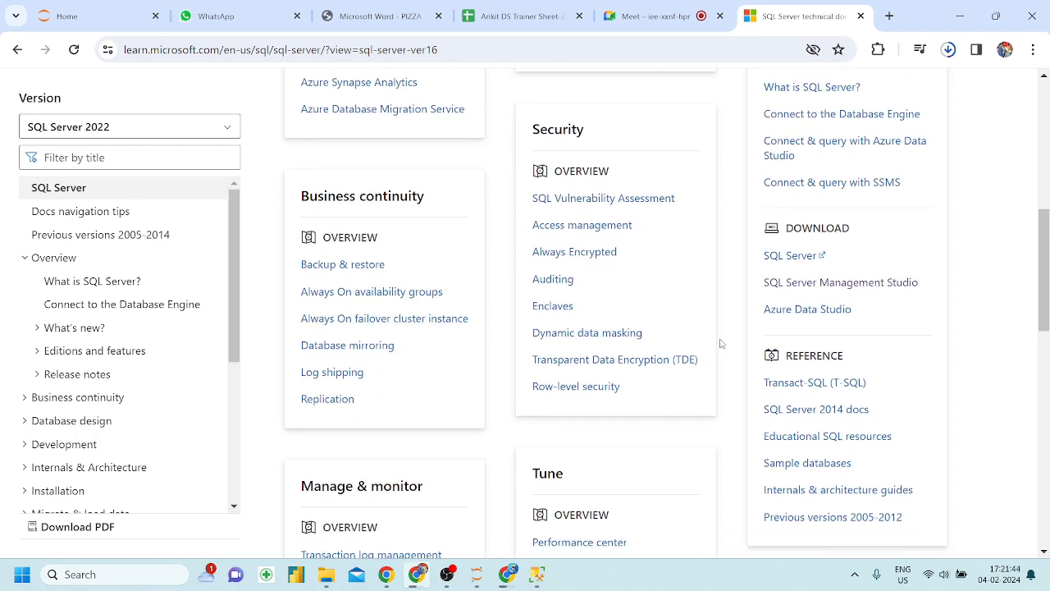
pyautogui.scroll(2, 721, 344)
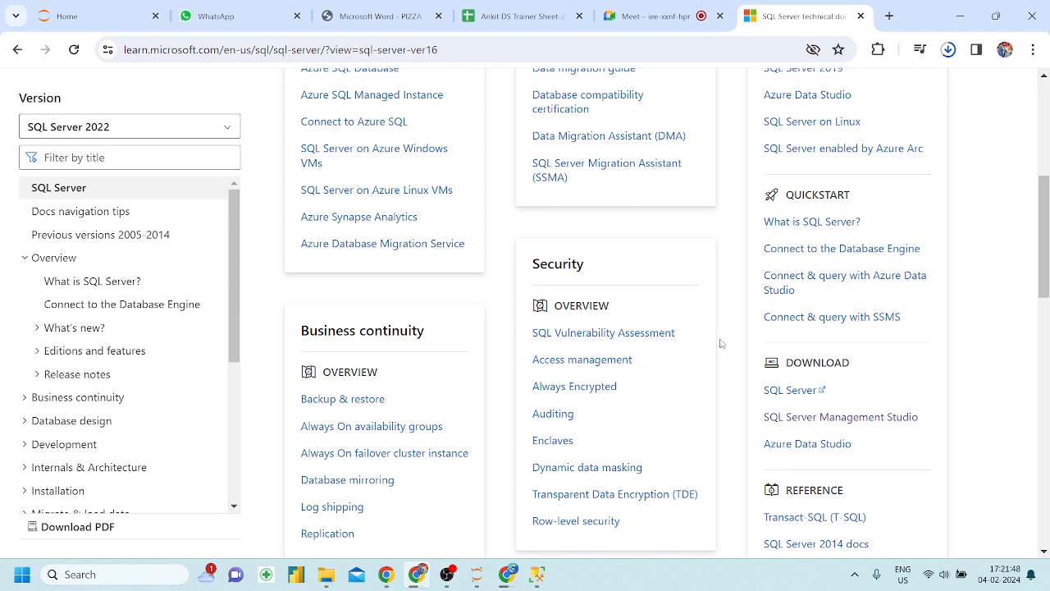
pyautogui.scroll(2, 721, 344)
pyautogui.scroll(-7, 721, 344)
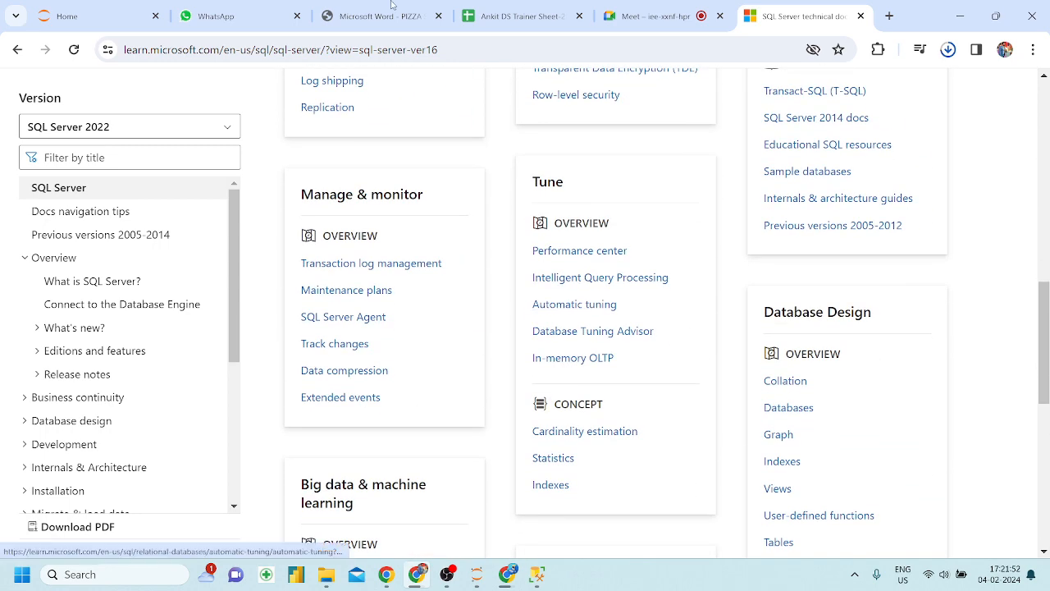
pyautogui.click(343, 7)
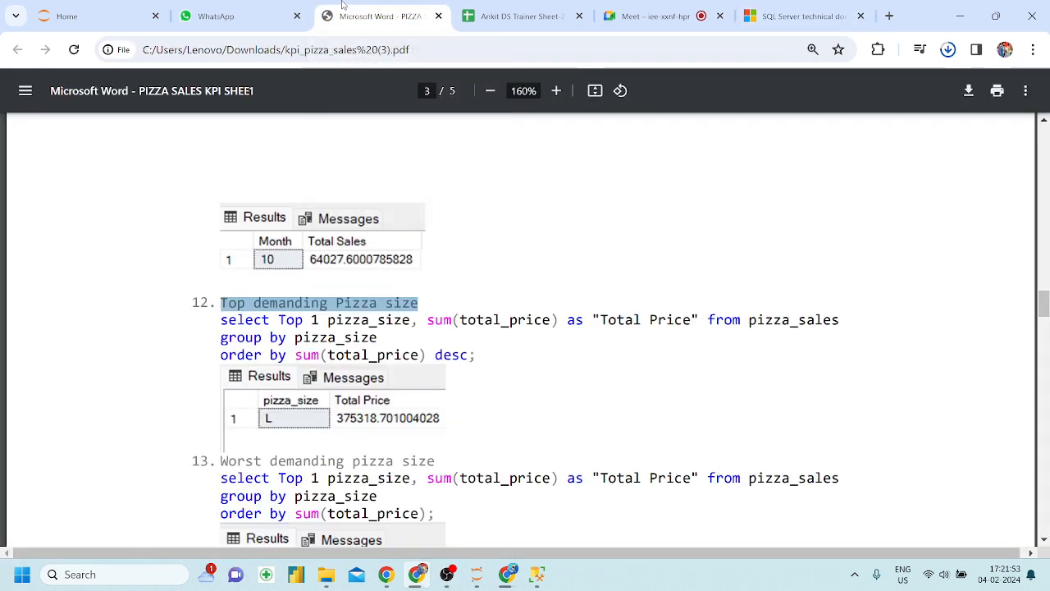
# Open the downloaded sql-sql-server-ver16 (1).pdf from the SQL Server documentation page's recent downloads
pyautogui.click(780, 7)
pyautogui.click(950, 50)
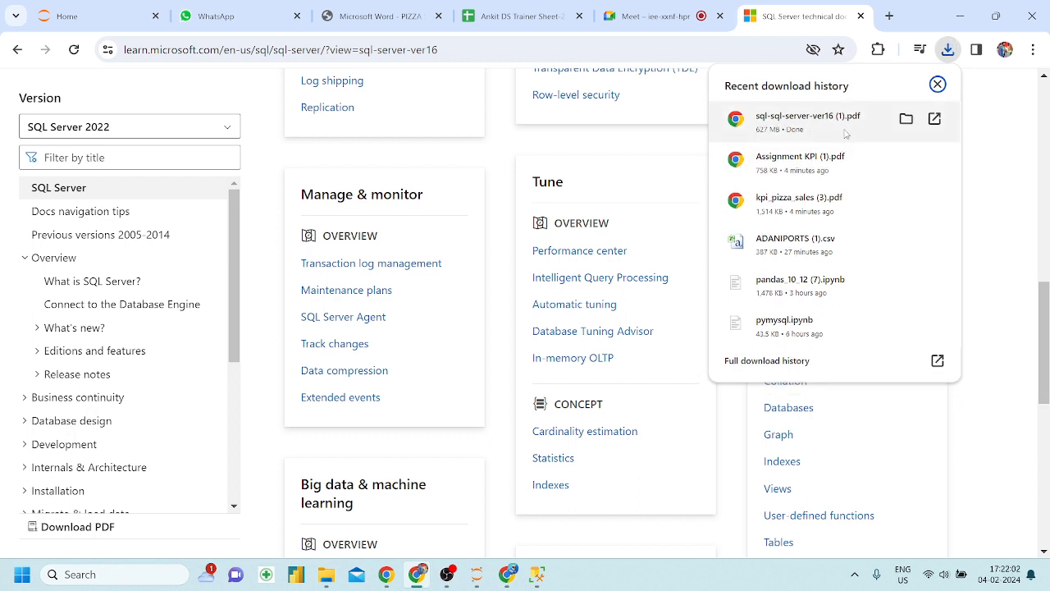
pyautogui.click(838, 131)
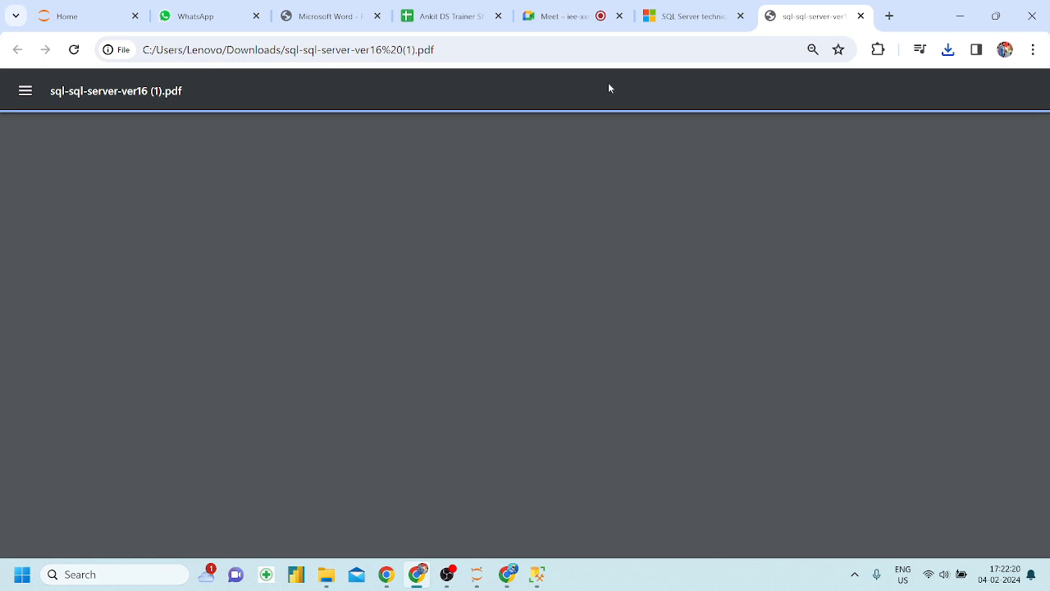
pyautogui.click(694, 15)
pyautogui.click(812, 16)
# Compare the query result in SQL Server Management Studio with the Top demanding Pizza size entry in the KPI PDF in Chrome
pyautogui.click(537, 575)
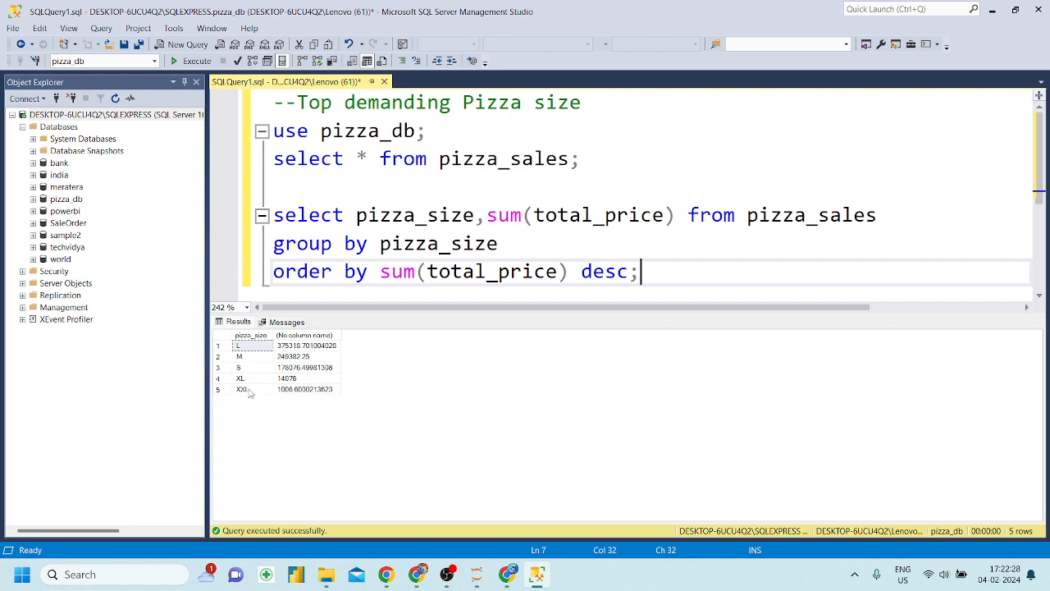
pyautogui.click(418, 574)
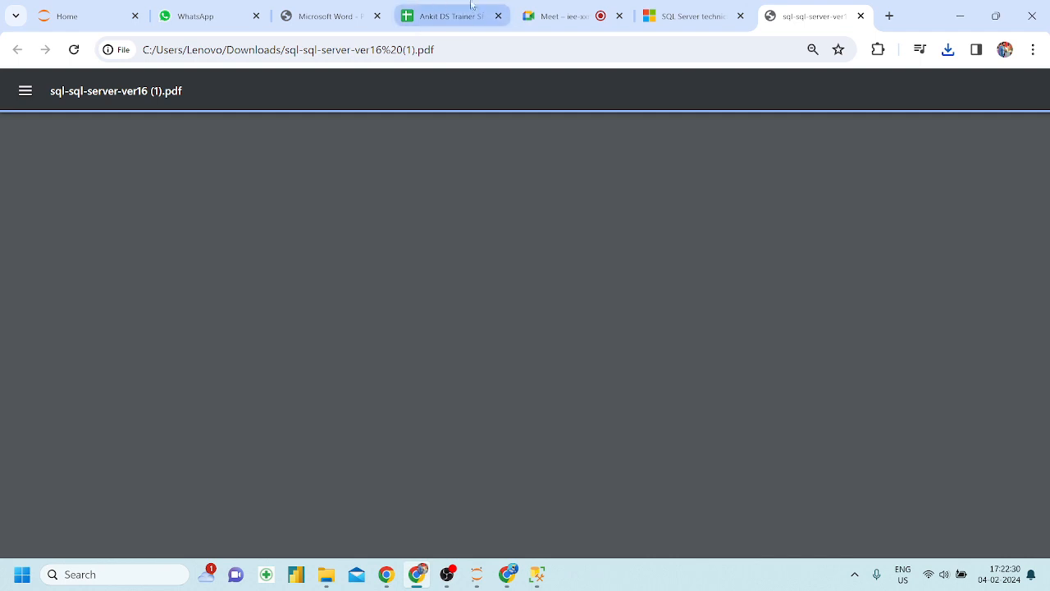
pyautogui.click(319, 6)
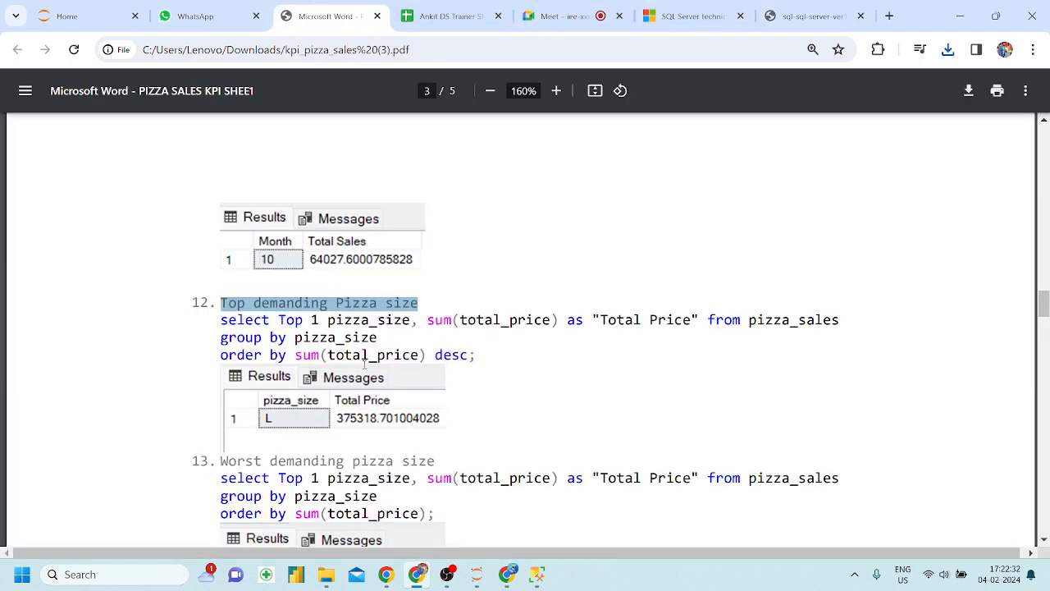
# Switch to SQL Server Management Studio, add Top 1 to the pizza size query's select, and run that query alone
pyautogui.scroll(-1, 364, 369)
pyautogui.click(338, 379)
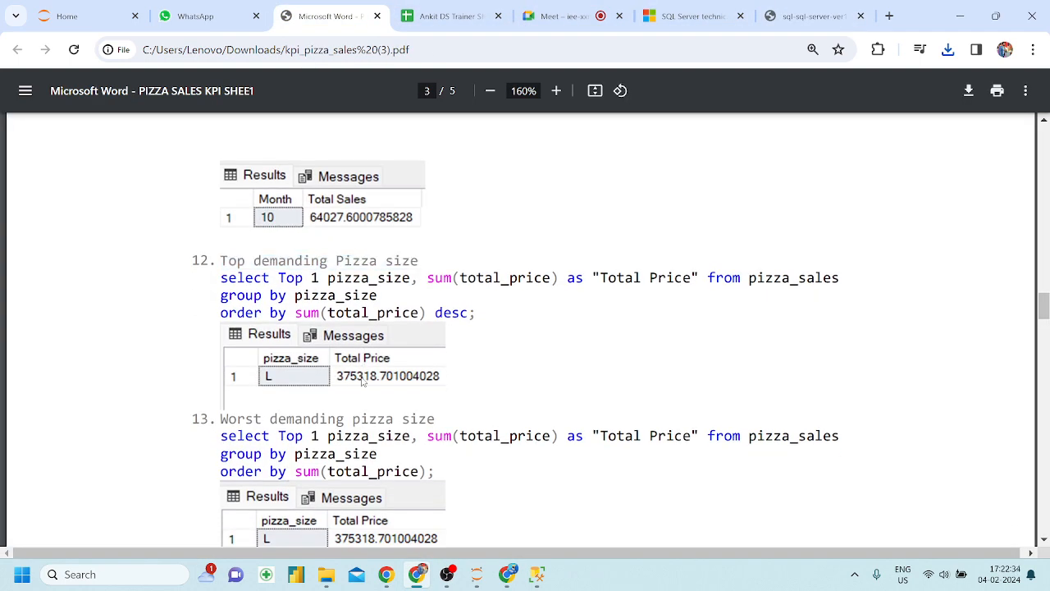
pyautogui.click(537, 574)
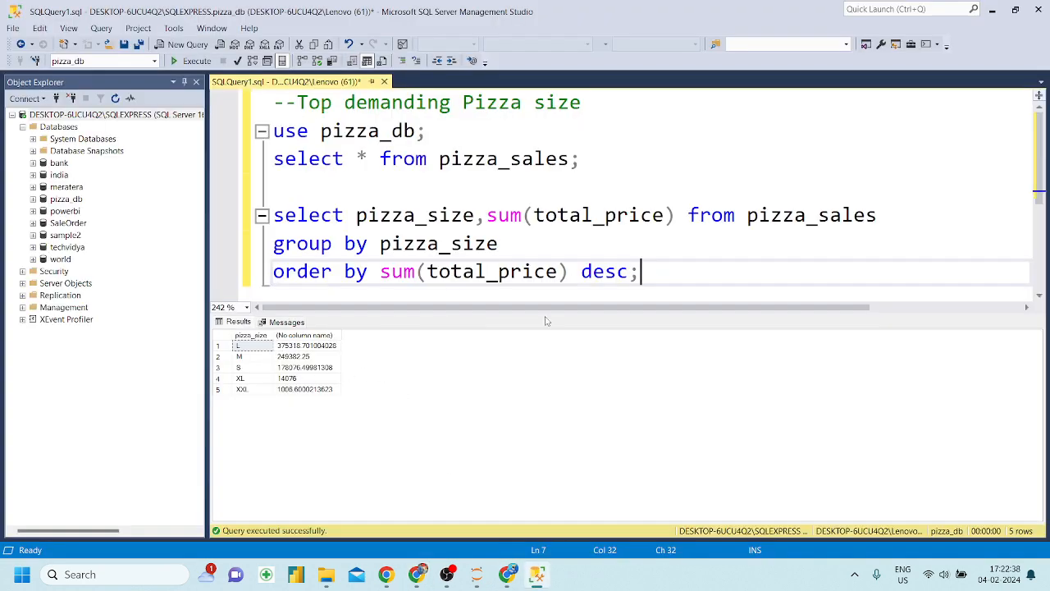
pyautogui.click(345, 215)
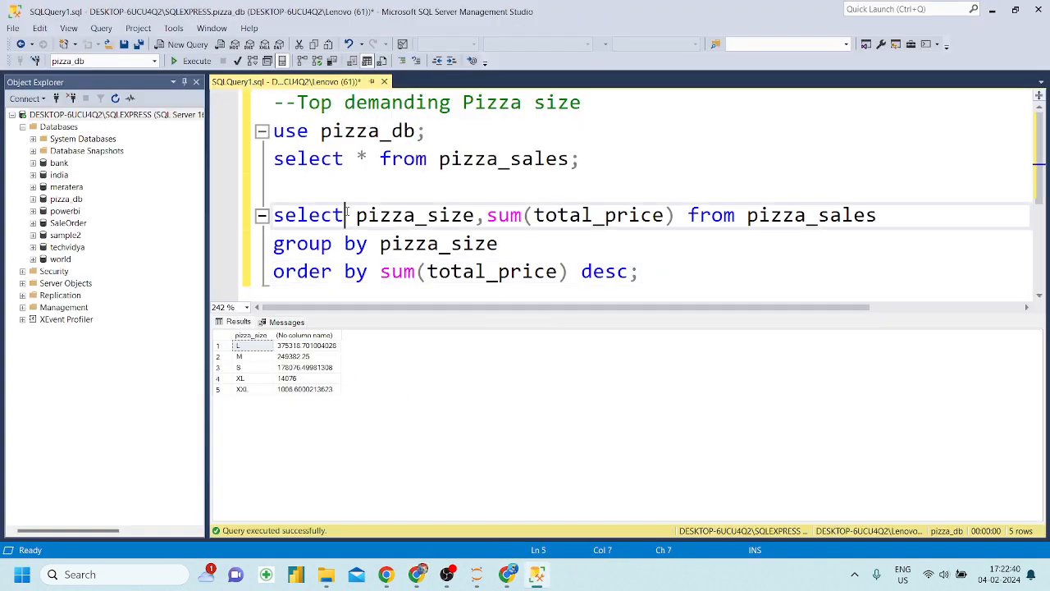
pyautogui.write('T')
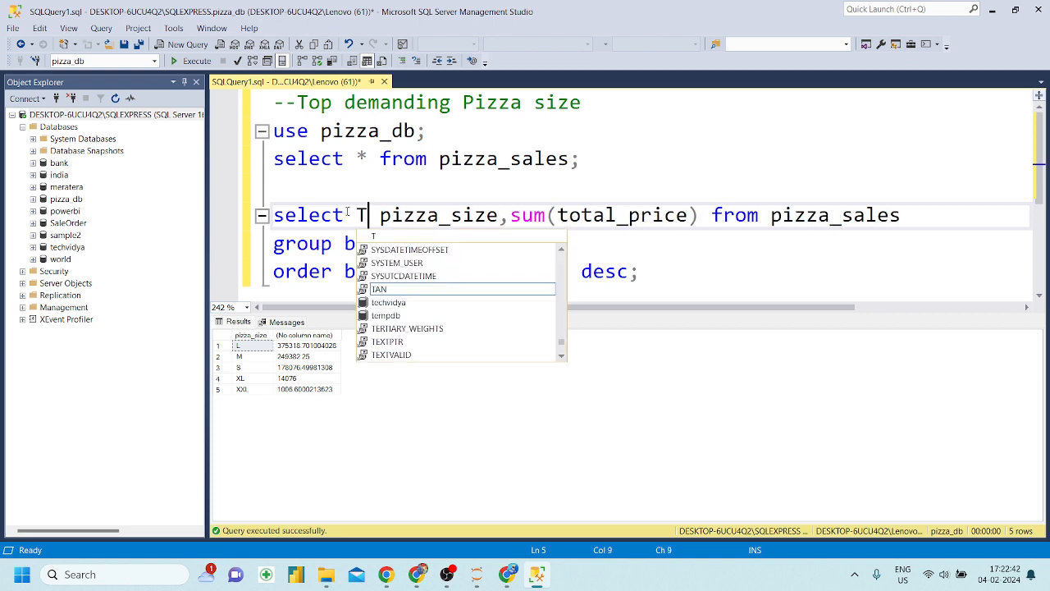
pyautogui.write('op 1')
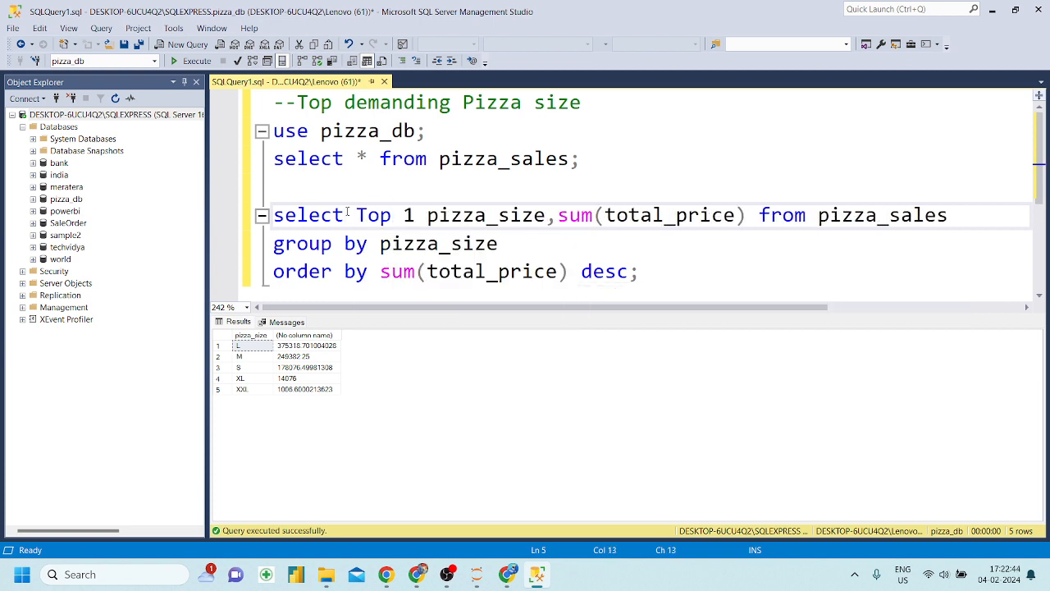
pyautogui.moveTo(664, 275); pyautogui.dragTo(274, 215)
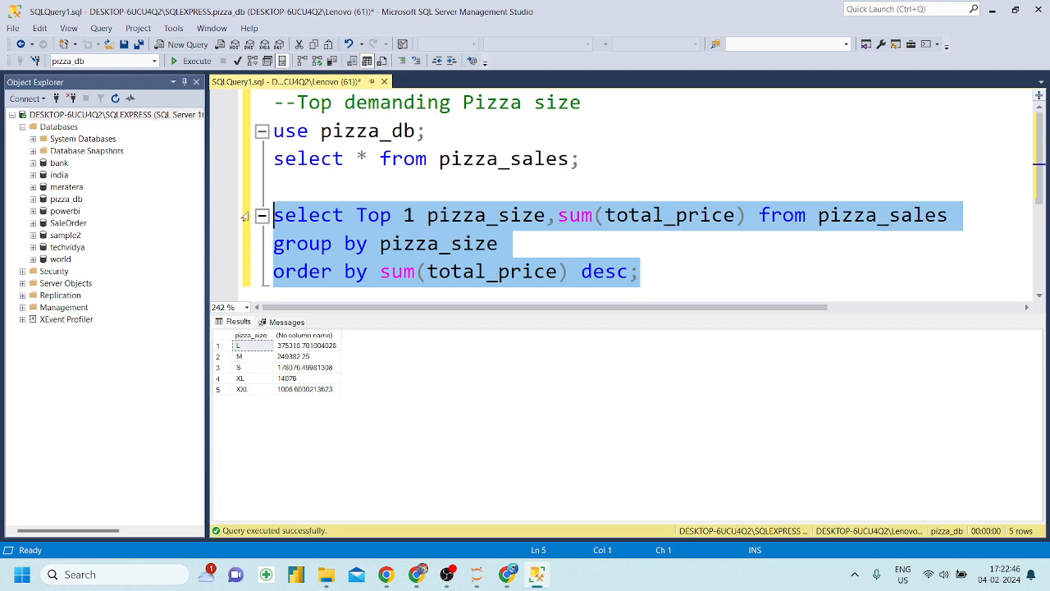
pyautogui.click(202, 63)
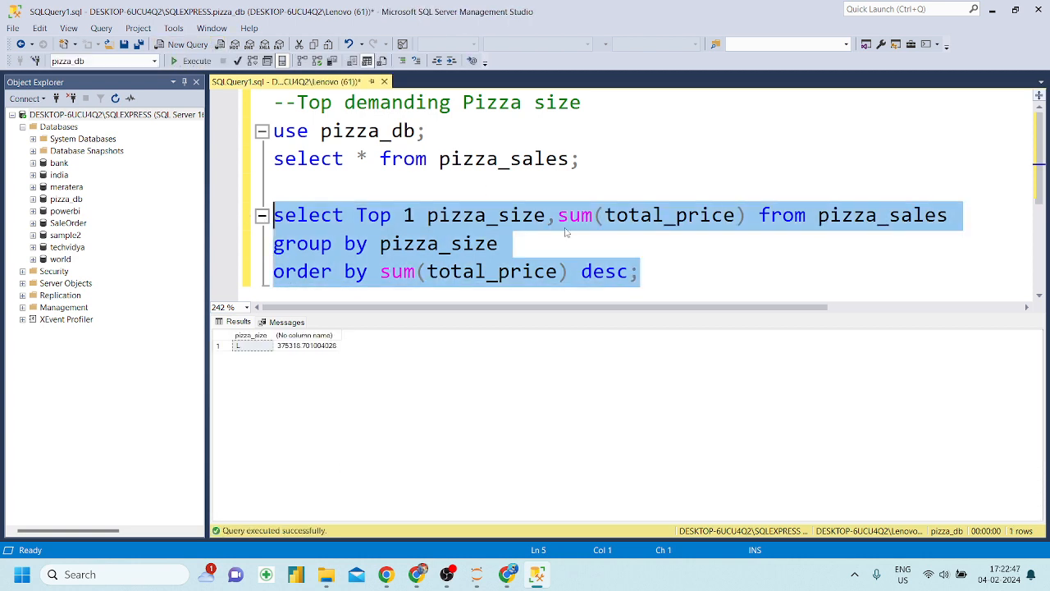
# Remove desc from the order by sum(total_price) line and run the Top 1 pizza size query
pyautogui.click(638, 271)
pyautogui.moveTo(630, 271); pyautogui.dragTo(581, 271)
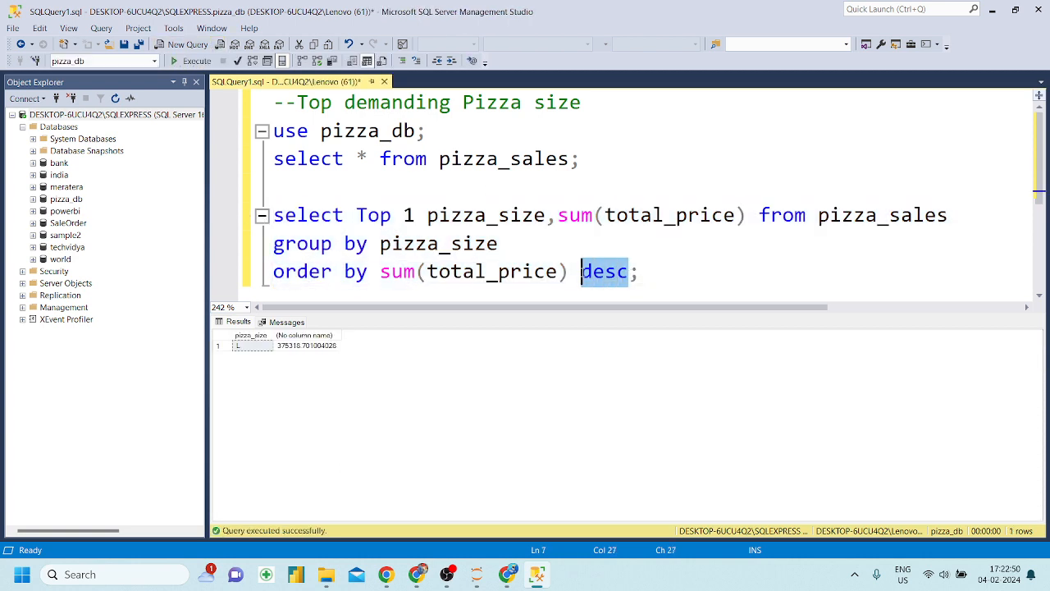
pyautogui.press('BackSpace')
pyautogui.press('BackSpace')
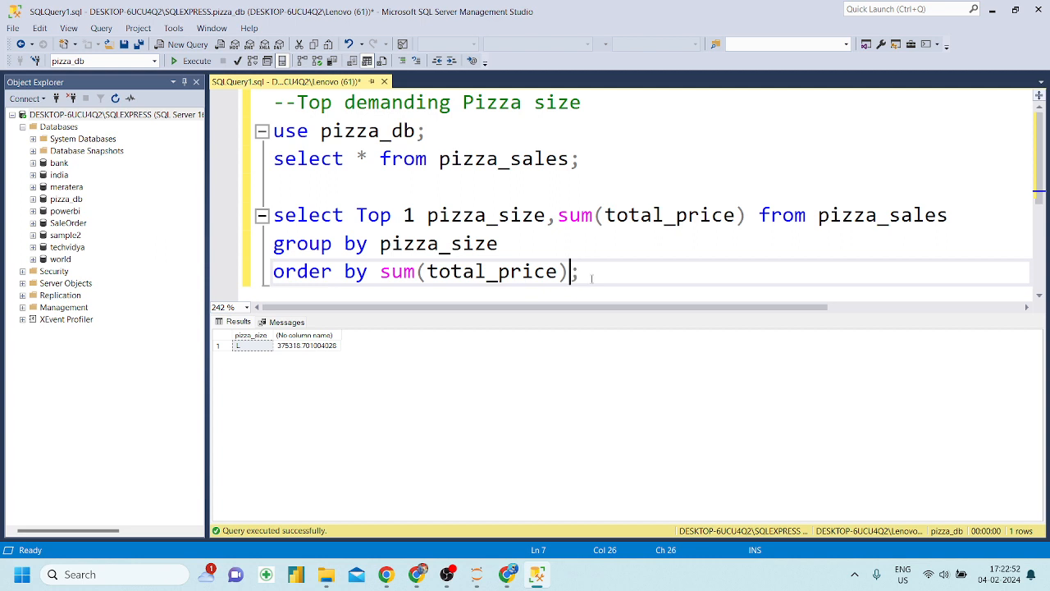
pyautogui.click(590, 278)
pyautogui.moveTo(274, 215); pyautogui.dragTo(638, 269)
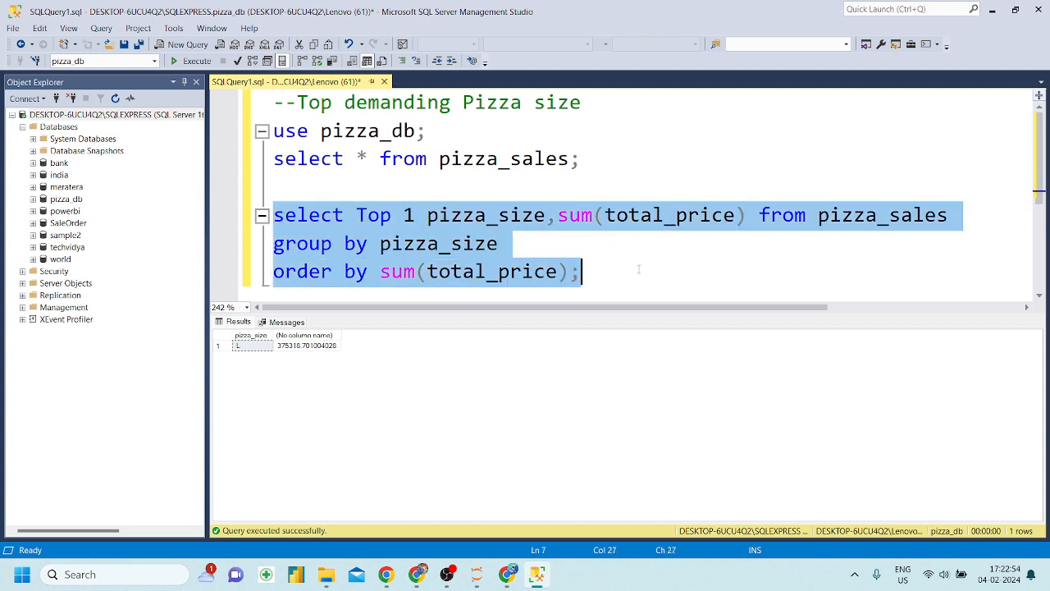
pyautogui.click(193, 63)
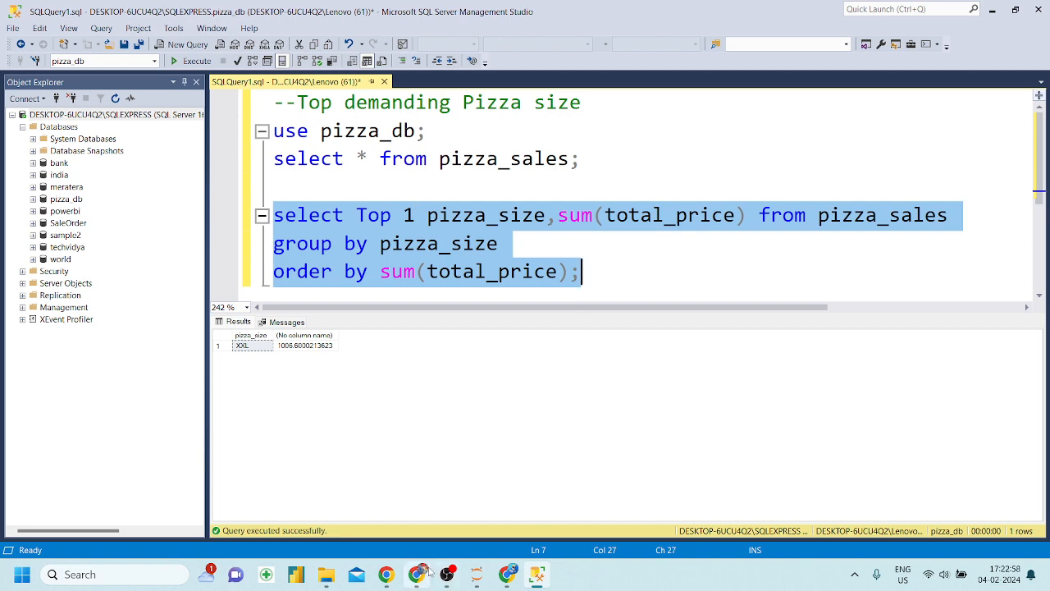
# Review the Worst demanding pizza size and Top selling pizzas by category entries in the pizza sales KPI PDF in Chrome
pyautogui.click(427, 573)
pyautogui.click(804, 17)
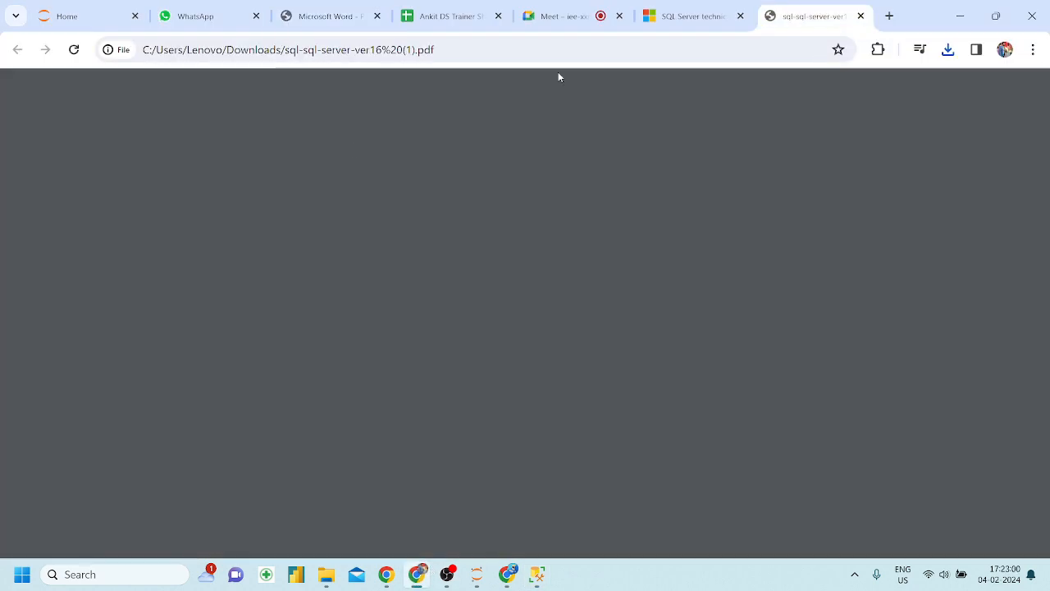
pyautogui.click(359, 8)
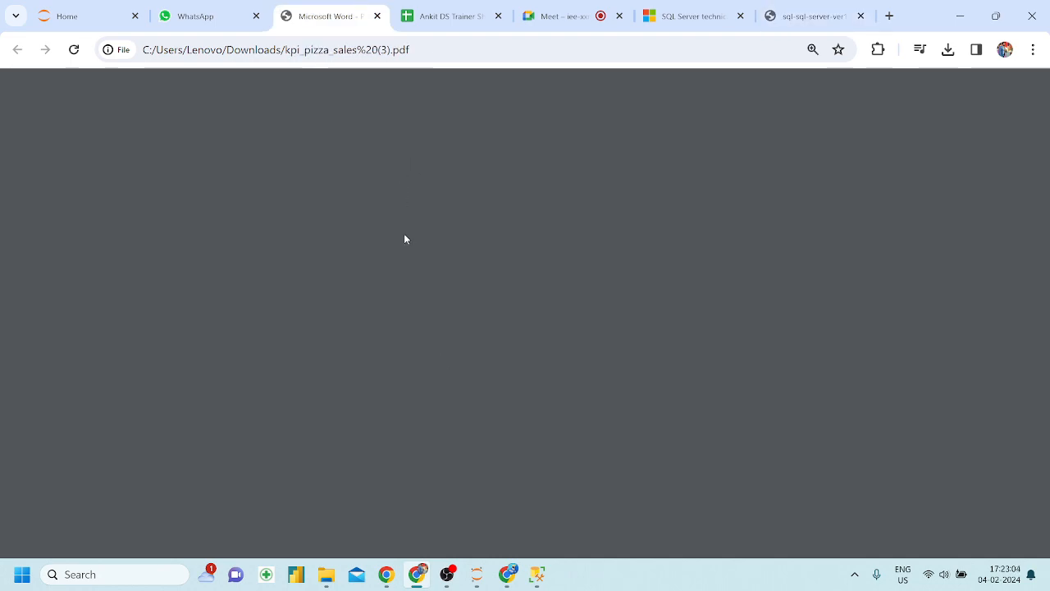
pyautogui.scroll(-1, 419, 304)
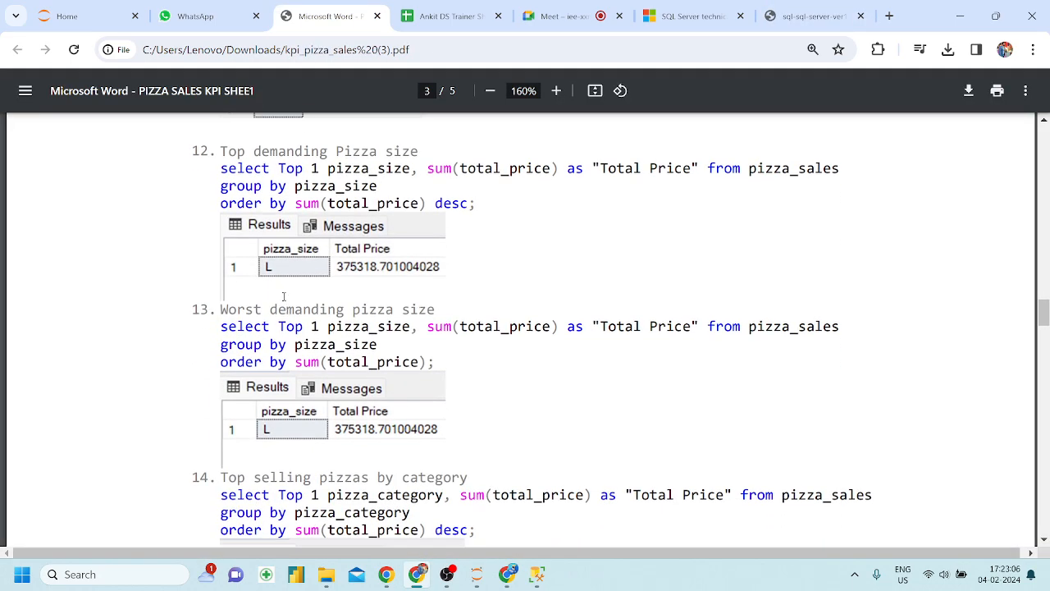
pyautogui.scroll(1, 283, 296)
pyautogui.scroll(-4, 287, 294)
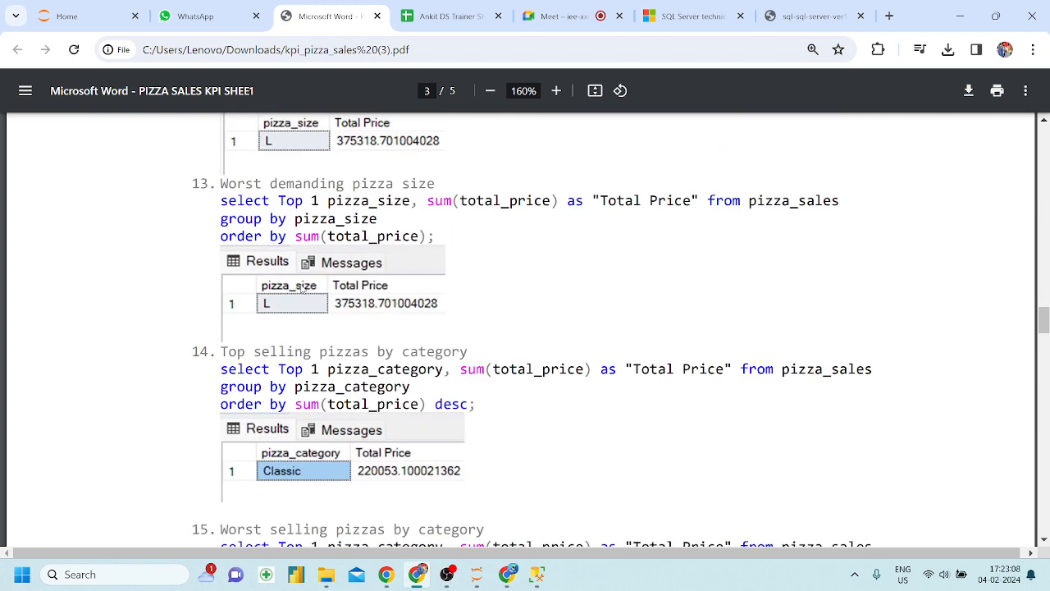
pyautogui.scroll(-2, 377, 316)
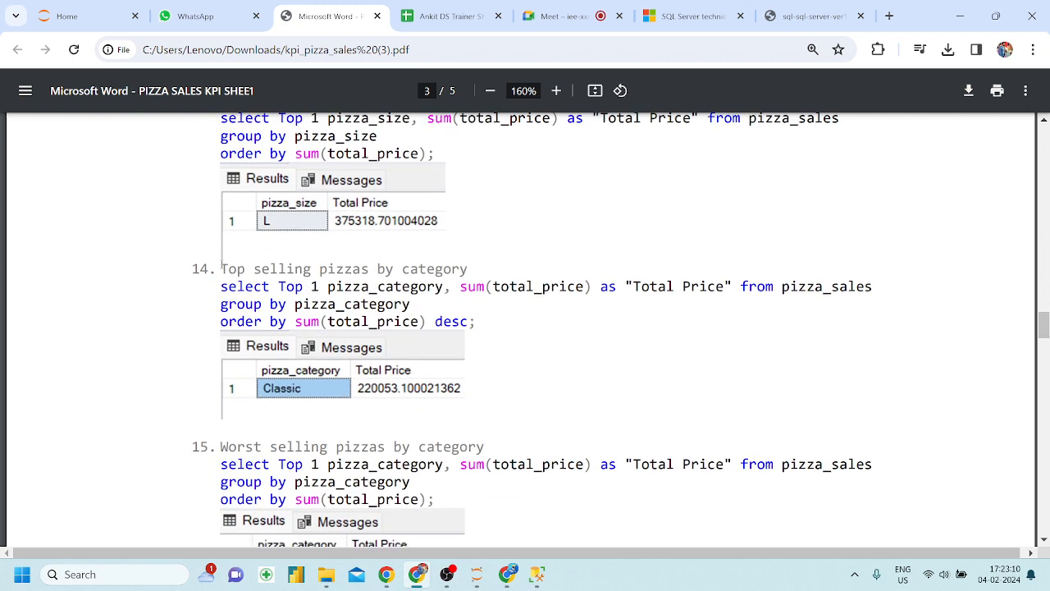
# Copy the KPI heading into SQL Server Management Studio as the comment "-- Top selling pizzas by category" above the Top 1 query and reduce the editor zoom
pyautogui.moveTo(222, 265); pyautogui.dragTo(477, 270)
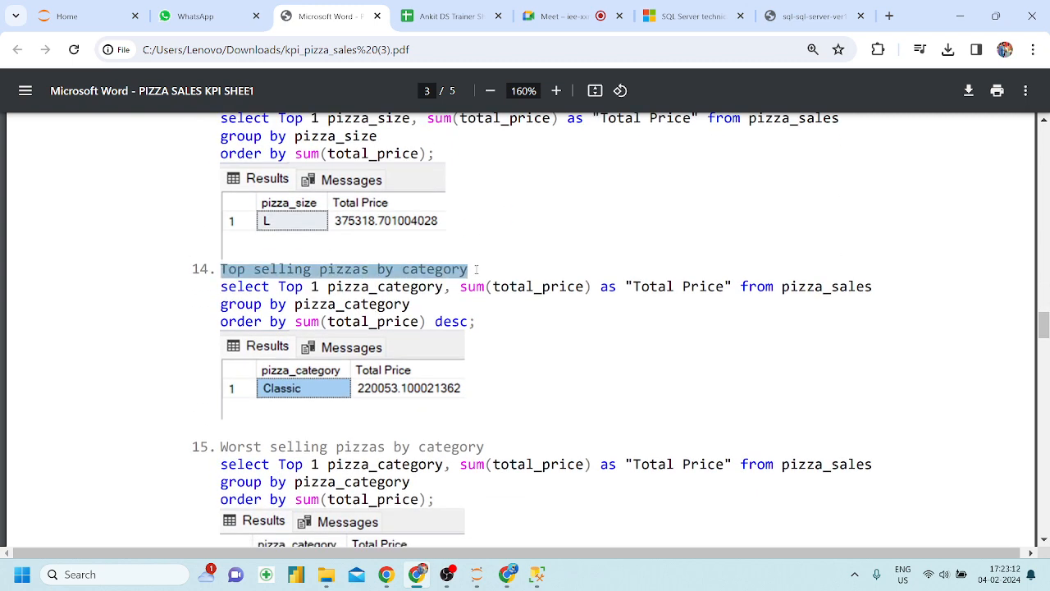
pyautogui.click(537, 574)
pyautogui.click(635, 275)
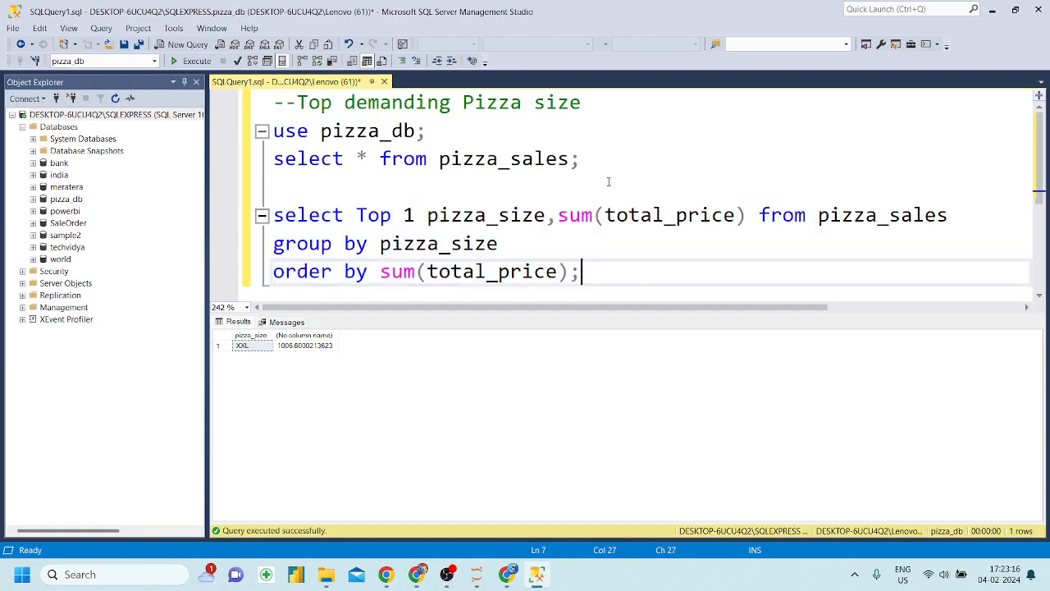
pyautogui.click(607, 180)
pyautogui.press('Return')
pyautogui.press('Return')
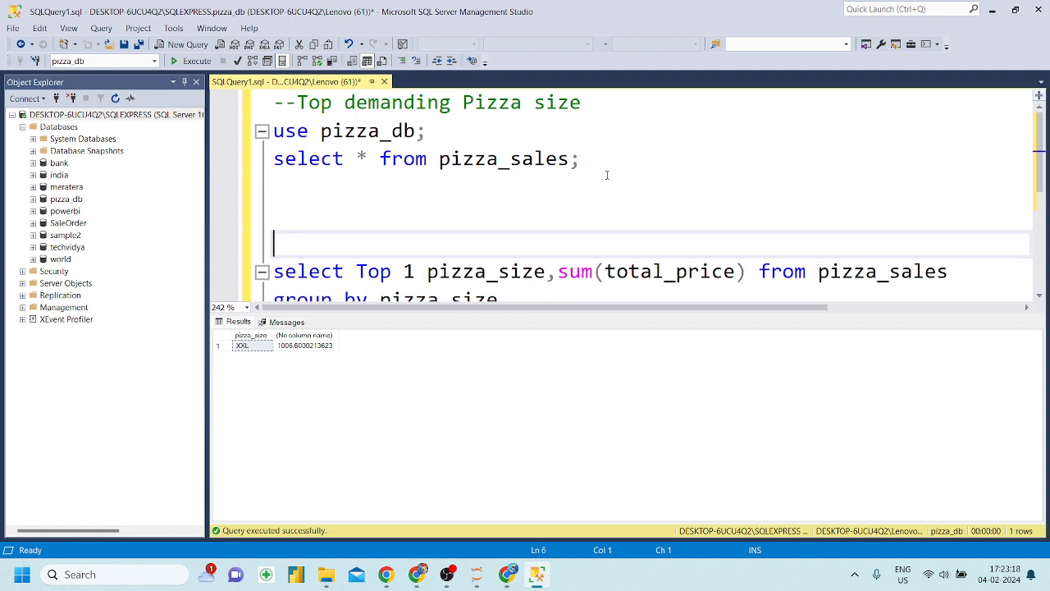
pyautogui.write('-- Top selling pizzas by category')
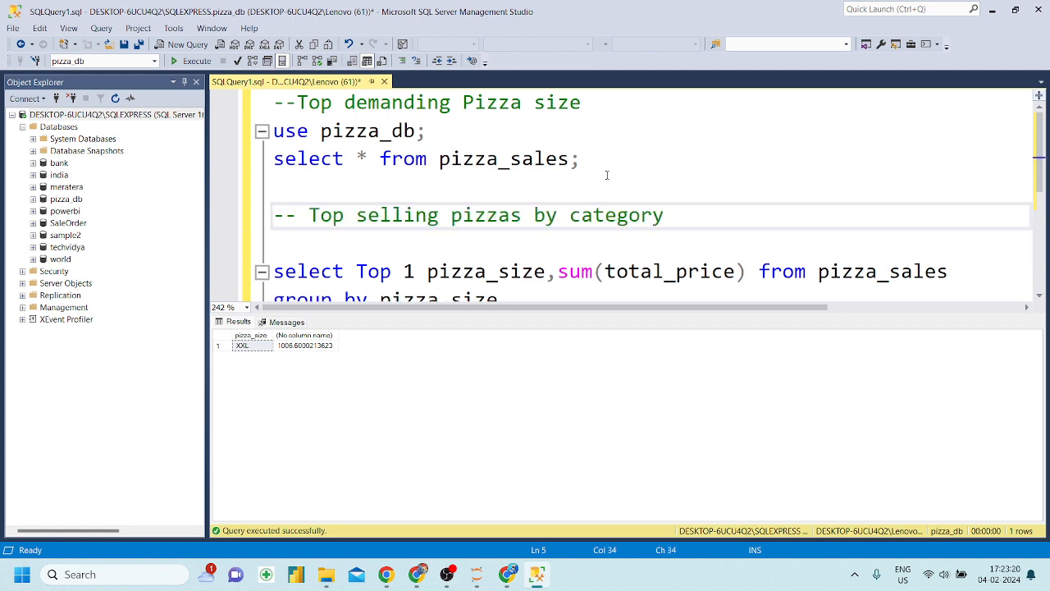
pyautogui.scroll(-3, 608, 175)
pyautogui.scroll(-2, 607, 175)
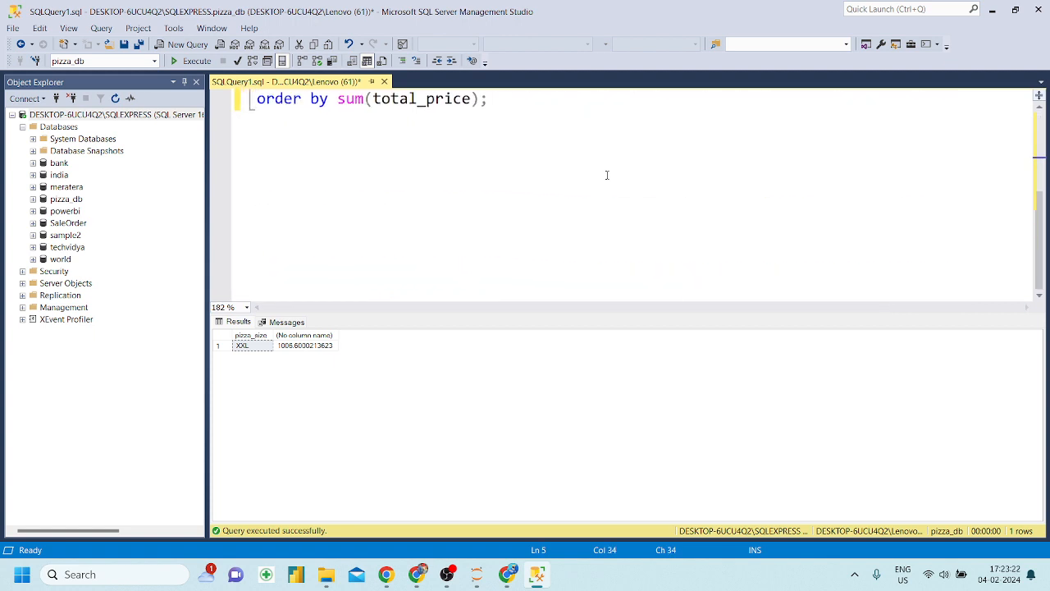
pyautogui.scroll(3, 608, 175)
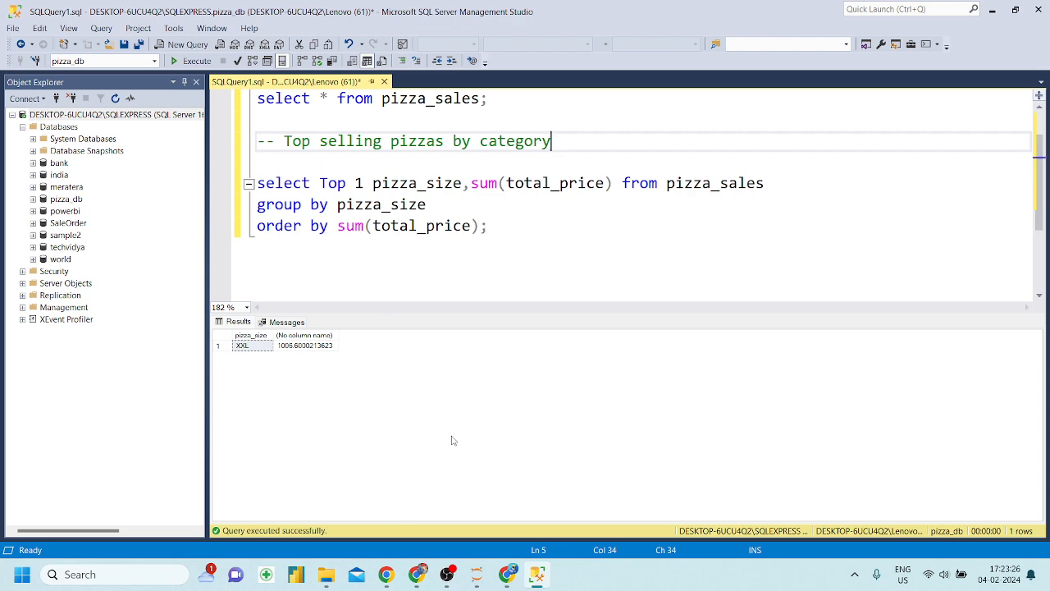
# Check the Google Meet call in Chrome, and look through the page count and topic lists of the downloaded SQL Server documentation PDF
pyautogui.click(418, 579)
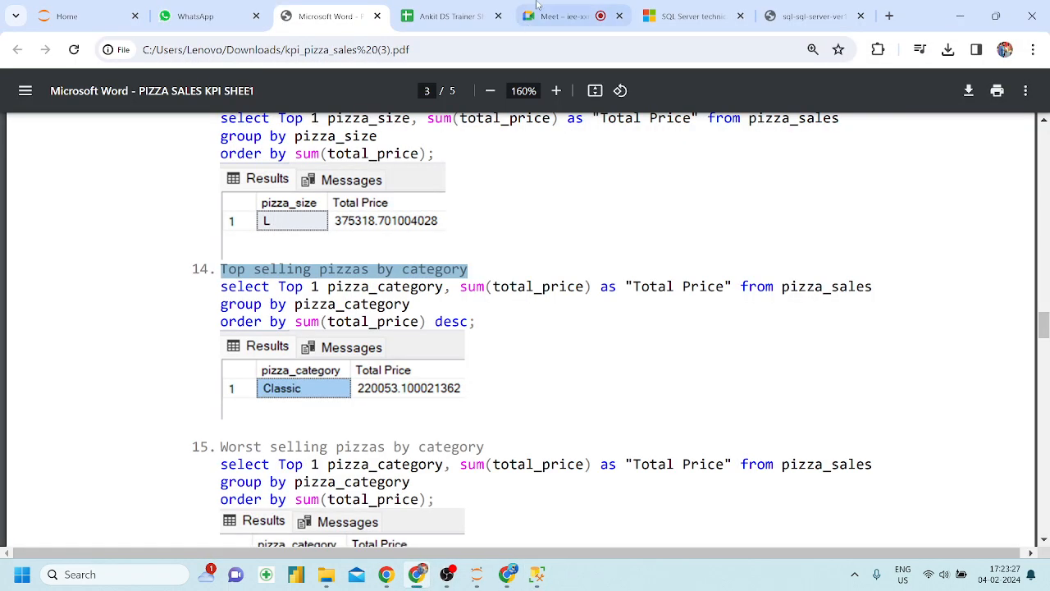
pyautogui.click(583, 7)
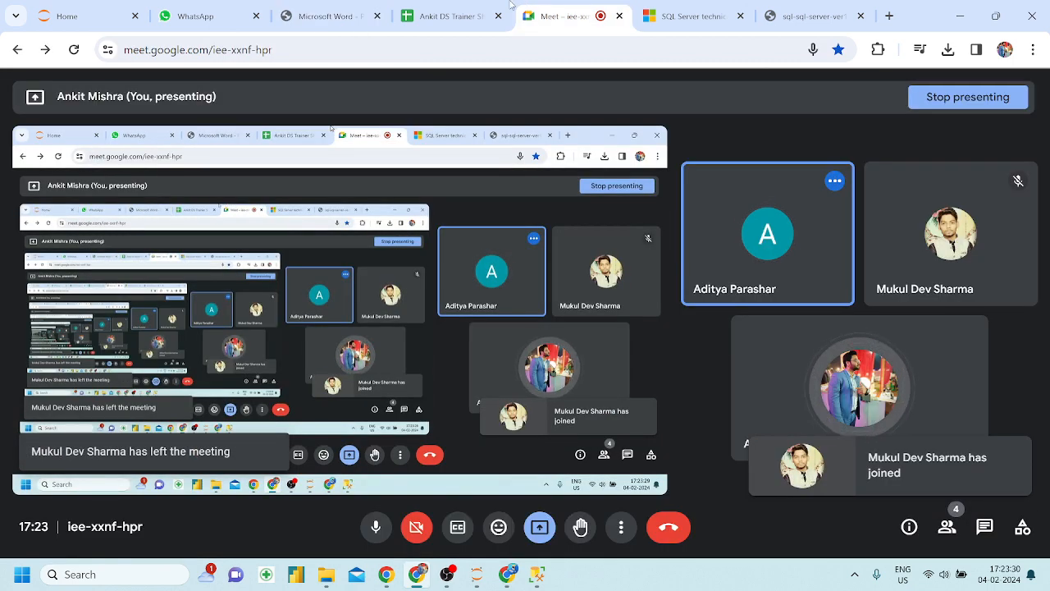
pyautogui.click(808, 15)
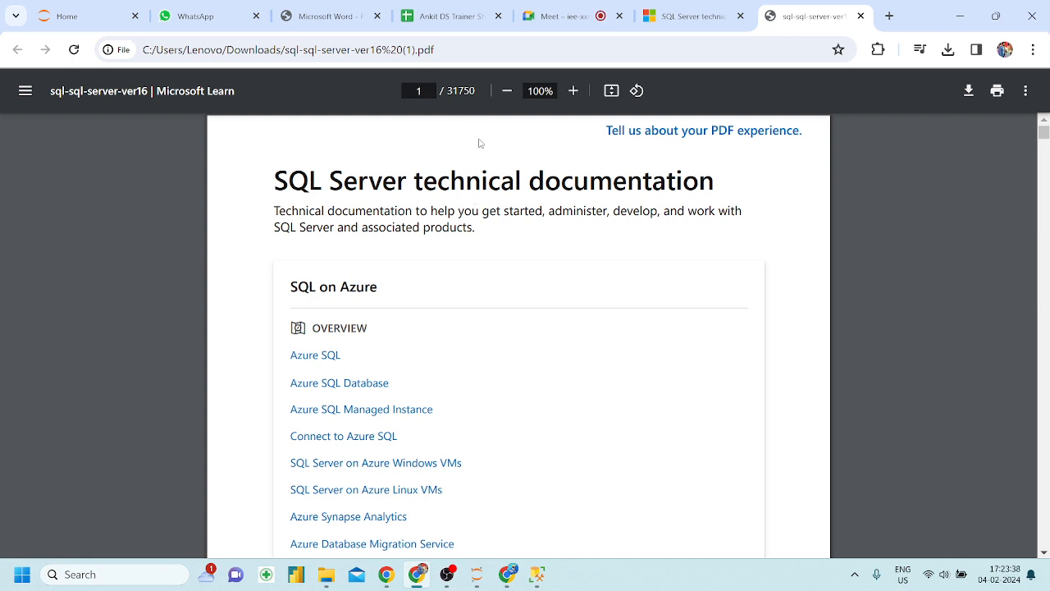
pyautogui.moveTo(448, 90); pyautogui.dragTo(487, 94)
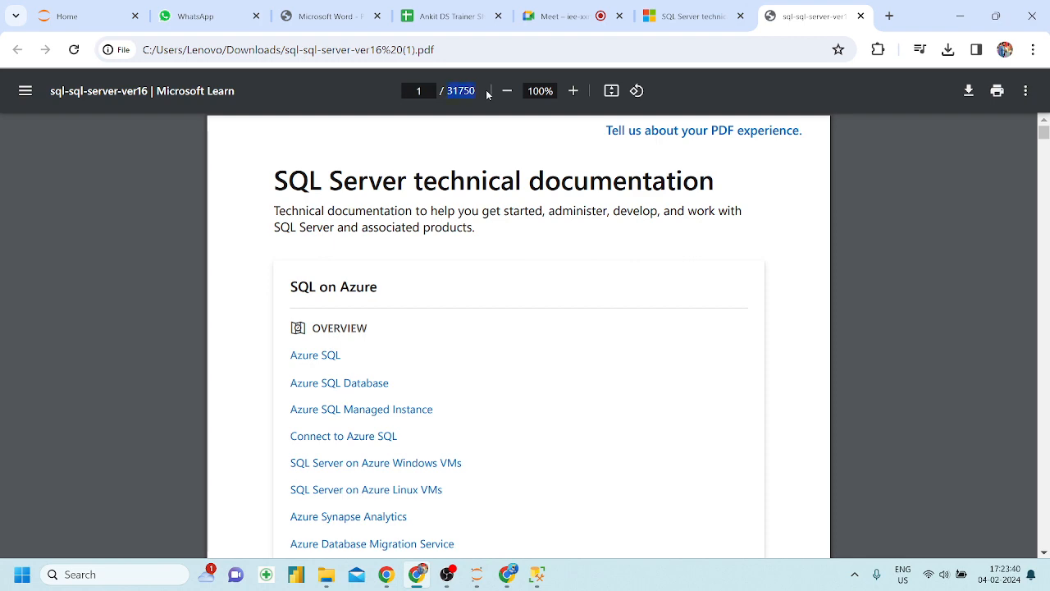
pyautogui.scroll(-3, 473, 294)
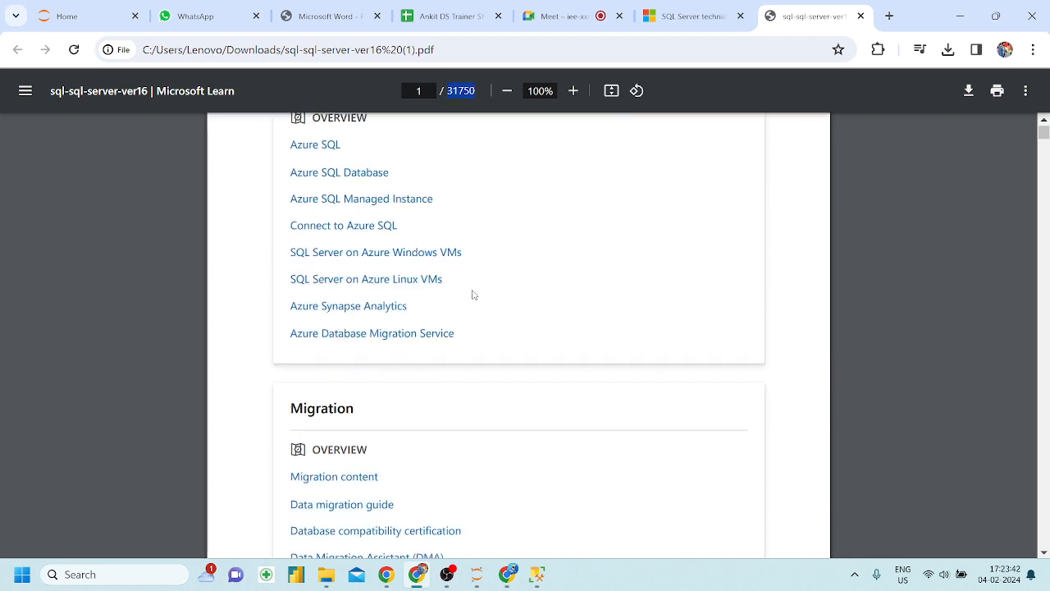
pyautogui.scroll(-5, 472, 294)
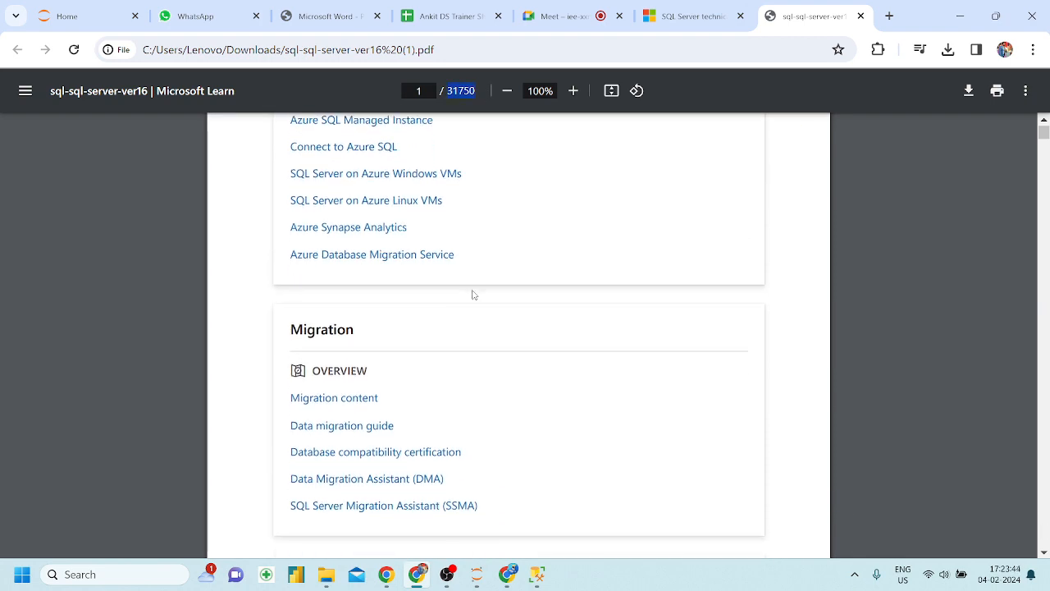
pyautogui.scroll(-15, 472, 294)
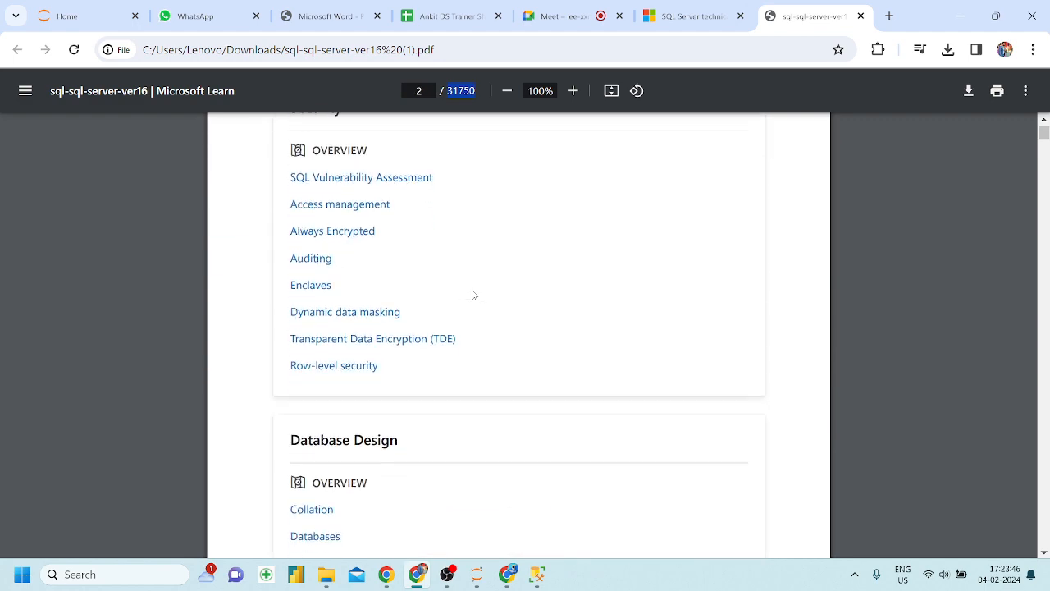
pyautogui.scroll(-3, 473, 294)
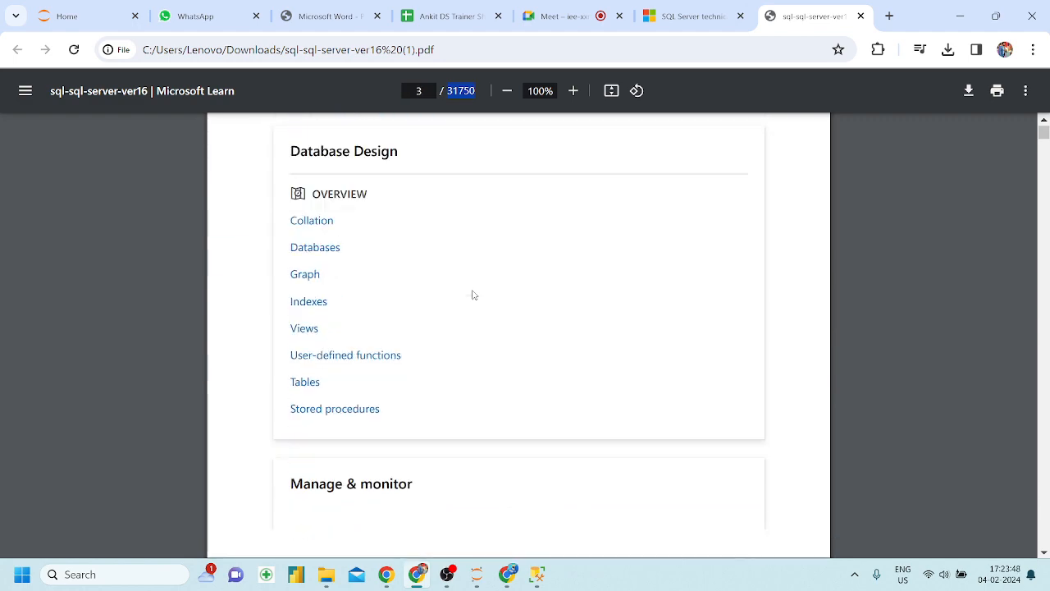
pyautogui.scroll(-3, 472, 295)
pyautogui.scroll(15, 472, 295)
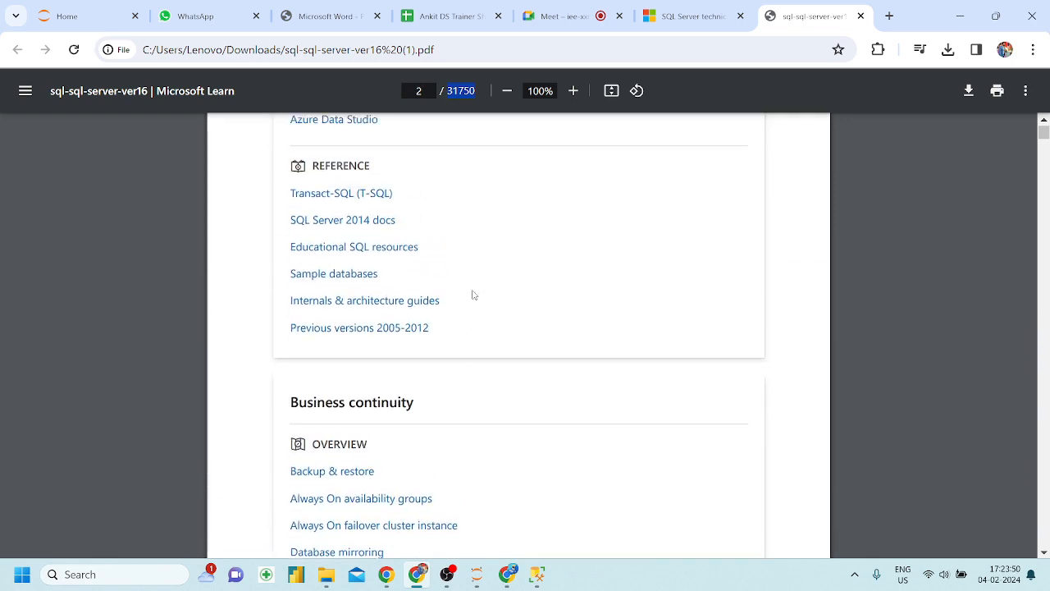
pyautogui.scroll(6, 473, 295)
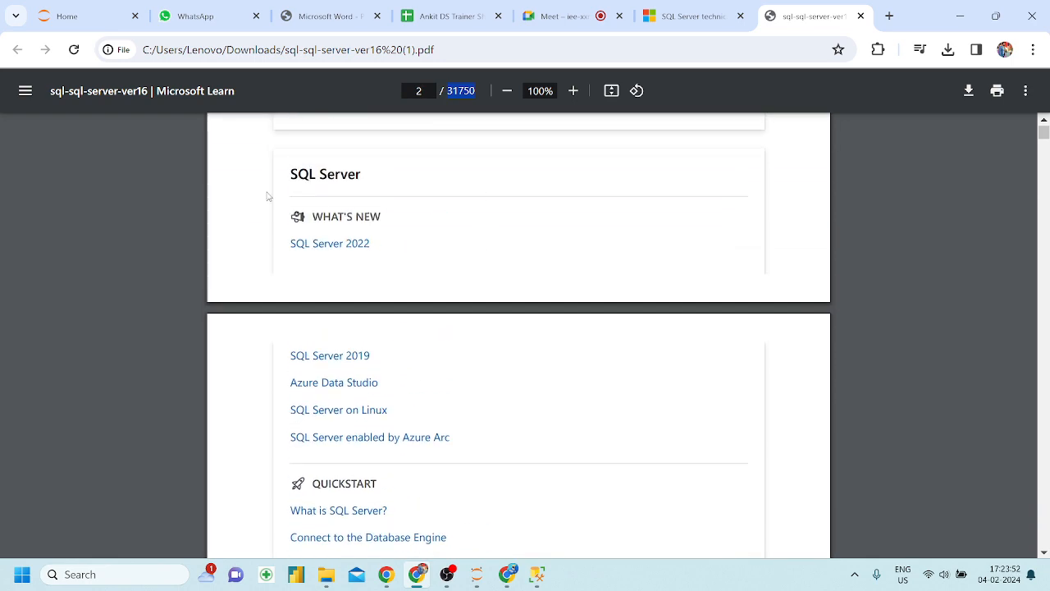
pyautogui.scroll(8, 266, 196)
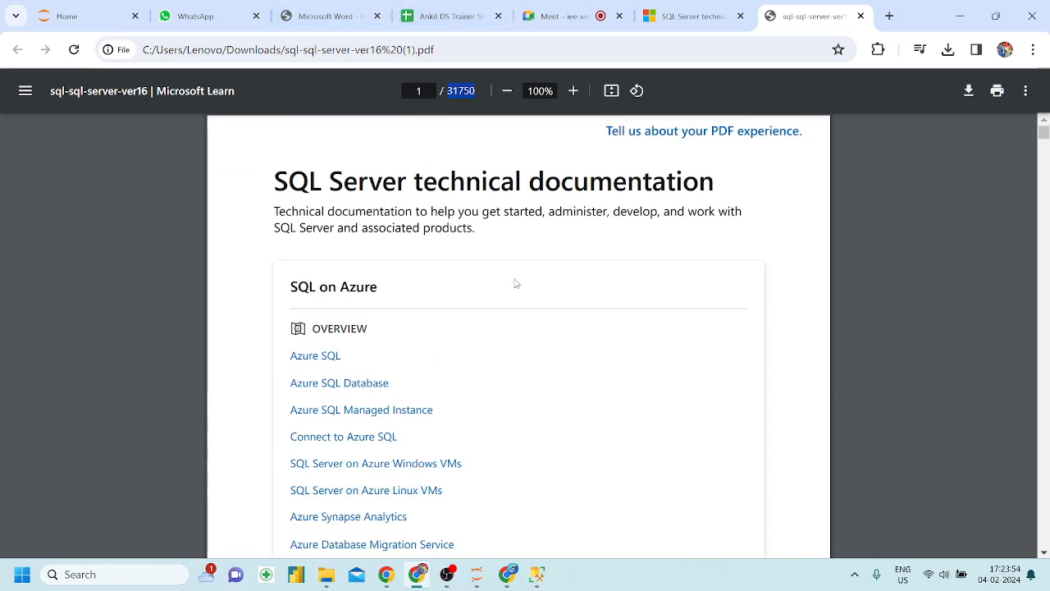
pyautogui.scroll(-2, 365, 378)
pyautogui.scroll(-1, 365, 378)
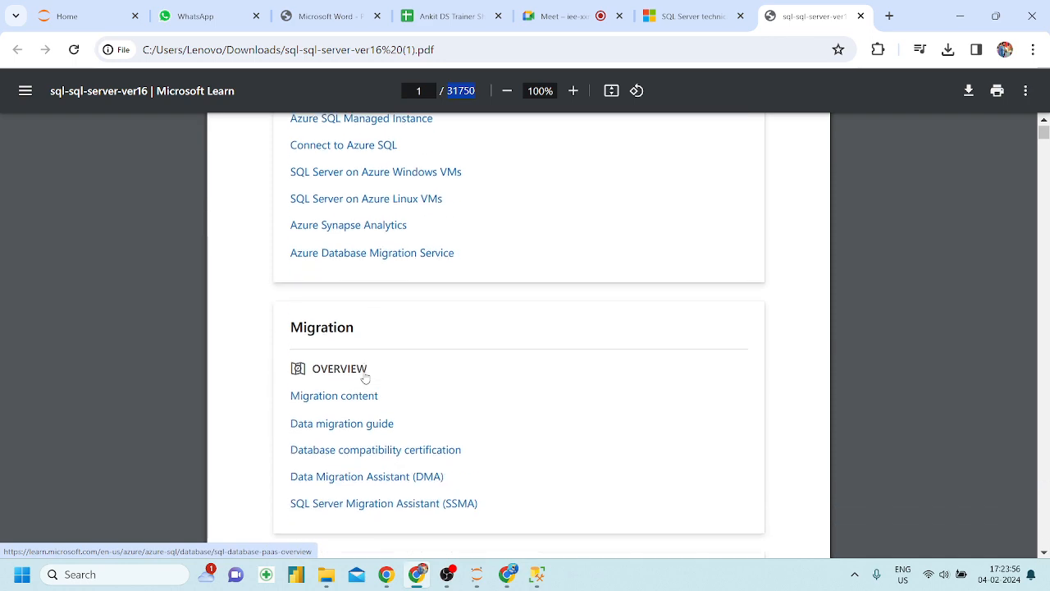
# Review the Top selling pizzas by category entry in the pizza sales KPI PDF and the topic lists in the SQL Server documentation PDF
pyautogui.click(437, 7)
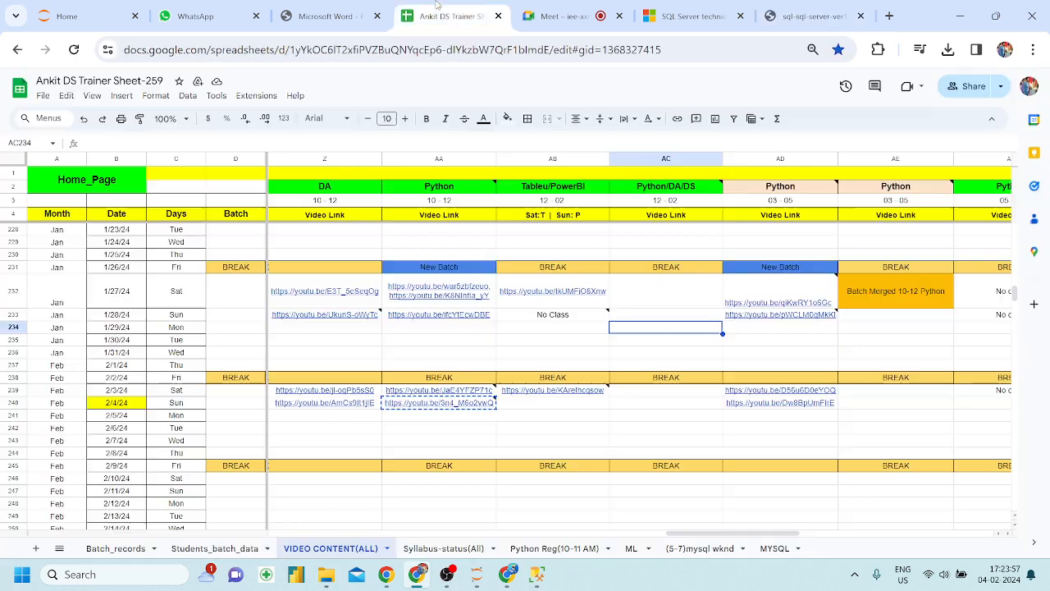
pyautogui.click(328, 16)
pyautogui.scroll(-1, 574, 286)
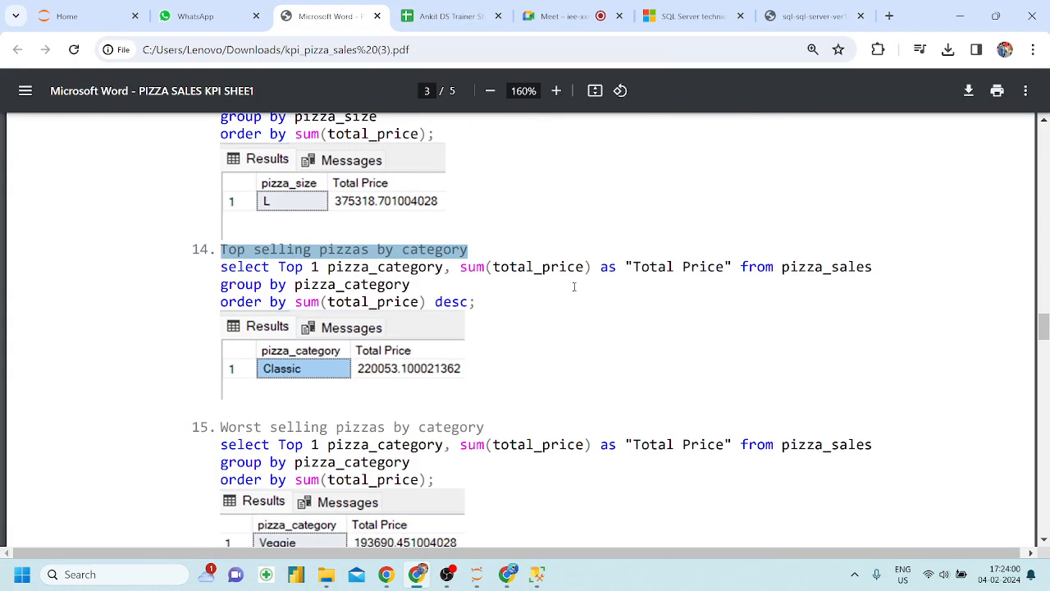
pyautogui.scroll(1, 575, 287)
pyautogui.click(777, 12)
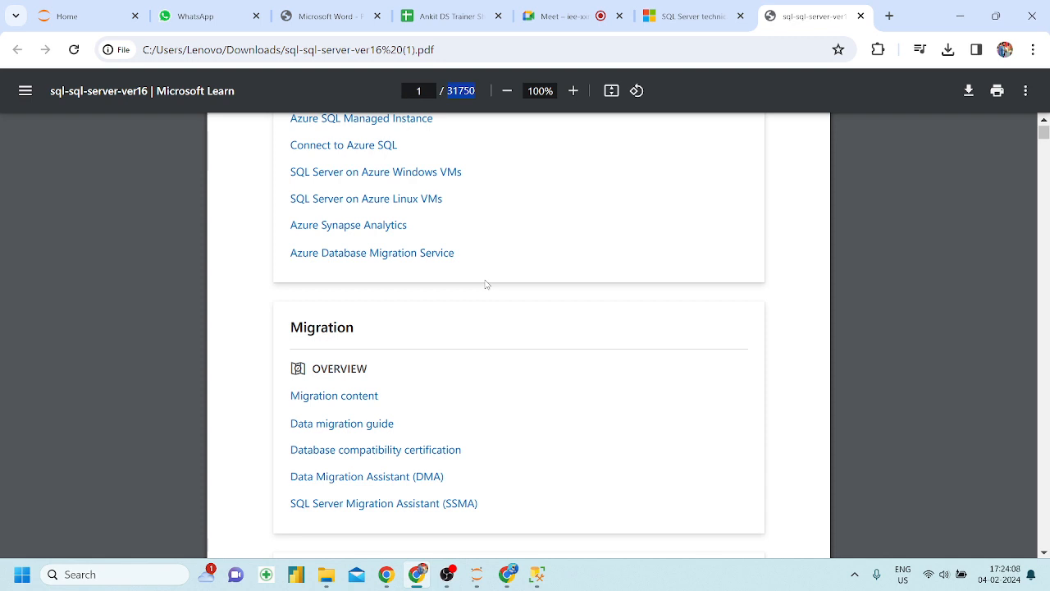
pyautogui.scroll(2, 485, 284)
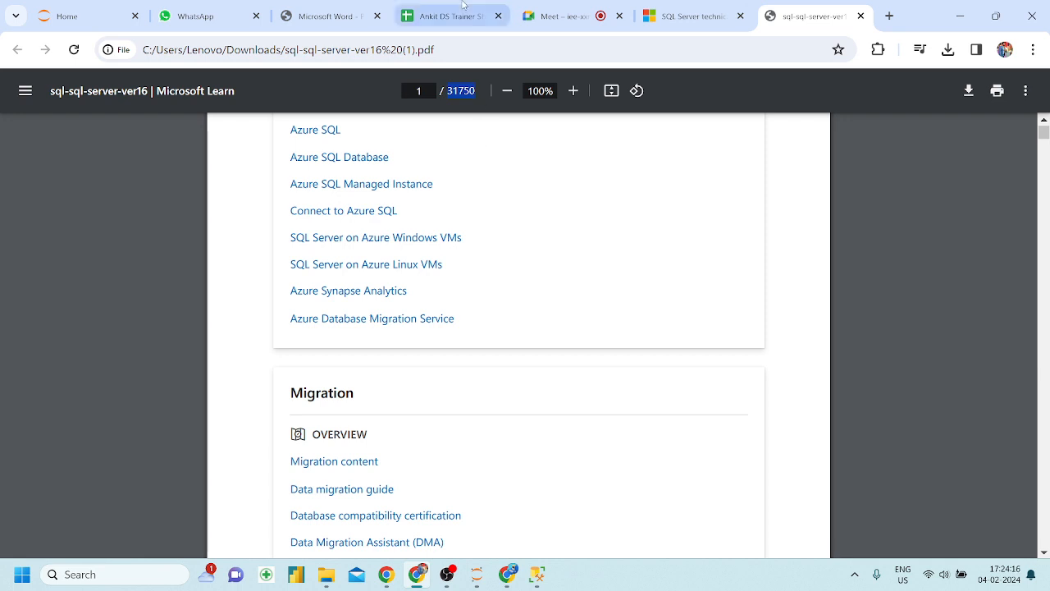
pyautogui.click(332, 16)
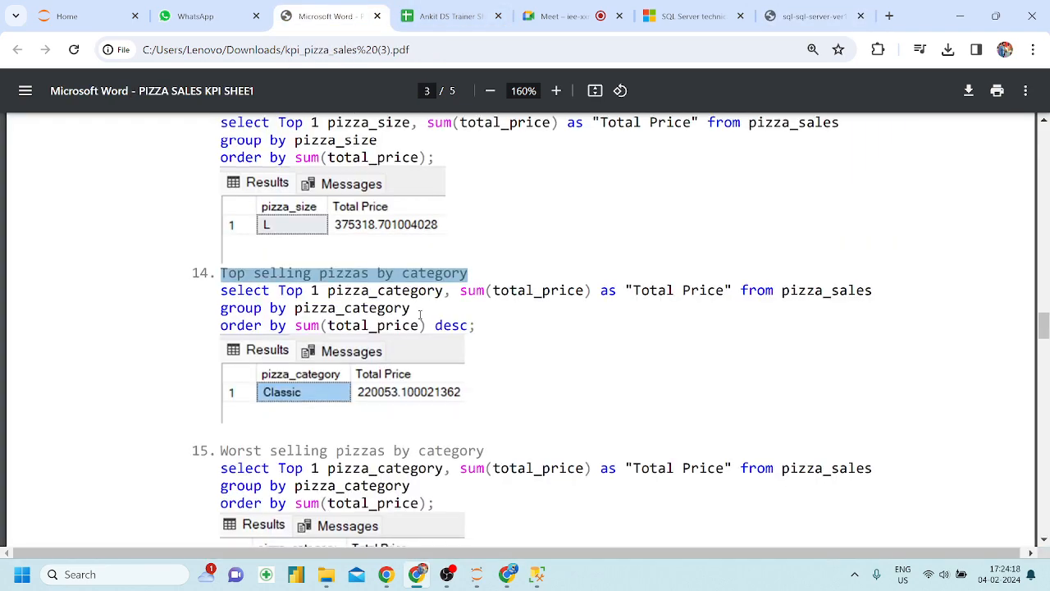
pyautogui.scroll(-1, 361, 300)
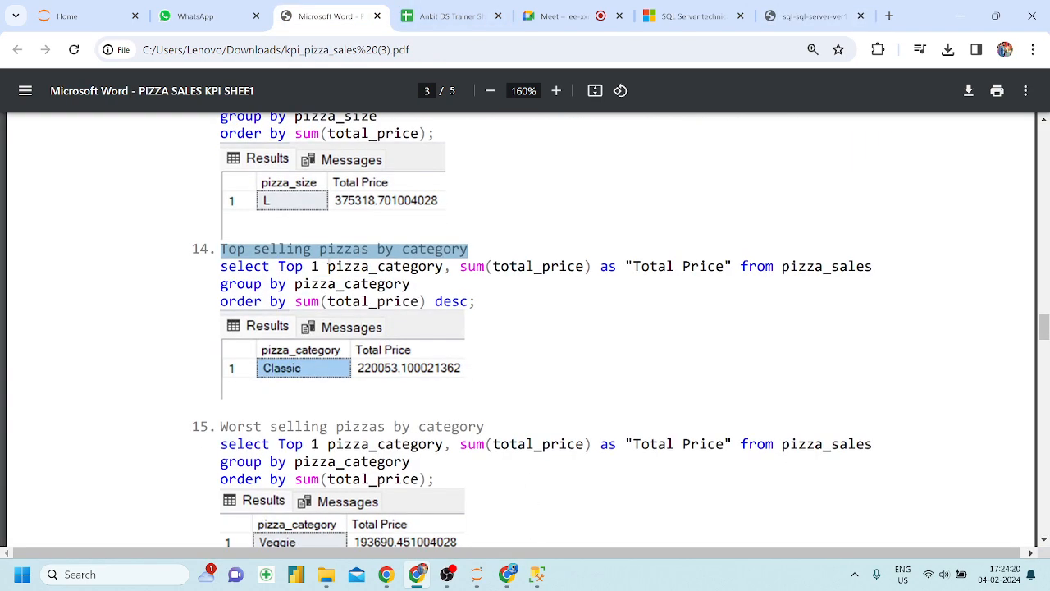
pyautogui.click(328, 258)
pyautogui.moveTo(481, 246); pyautogui.dragTo(221, 237)
# Switch to SQL Server Management Studio and replace pizza_size with pizza_category in the select line of the Top 1 query
pyautogui.click(536, 574)
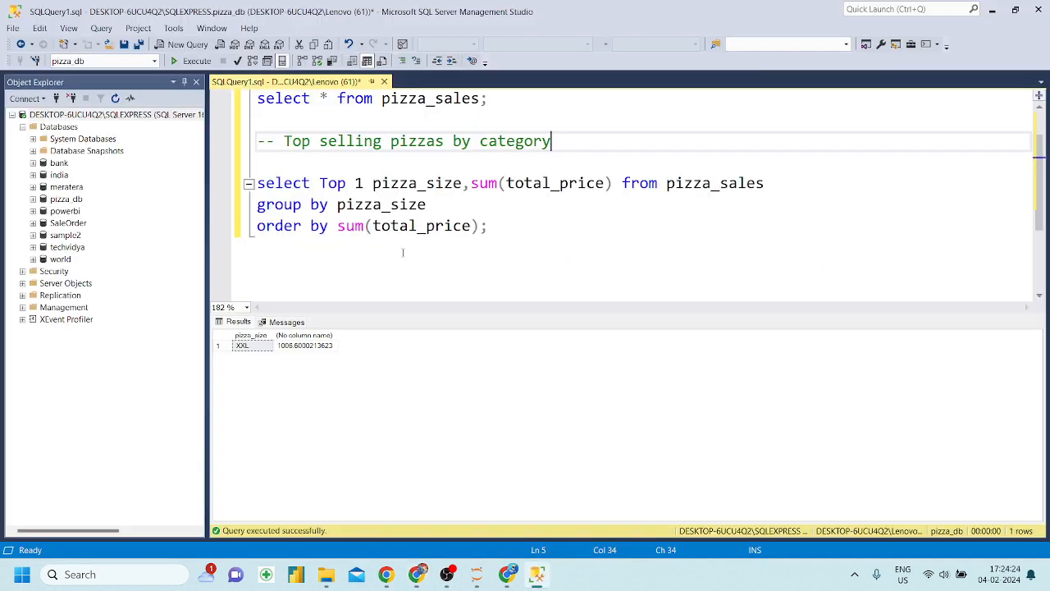
pyautogui.click(356, 183)
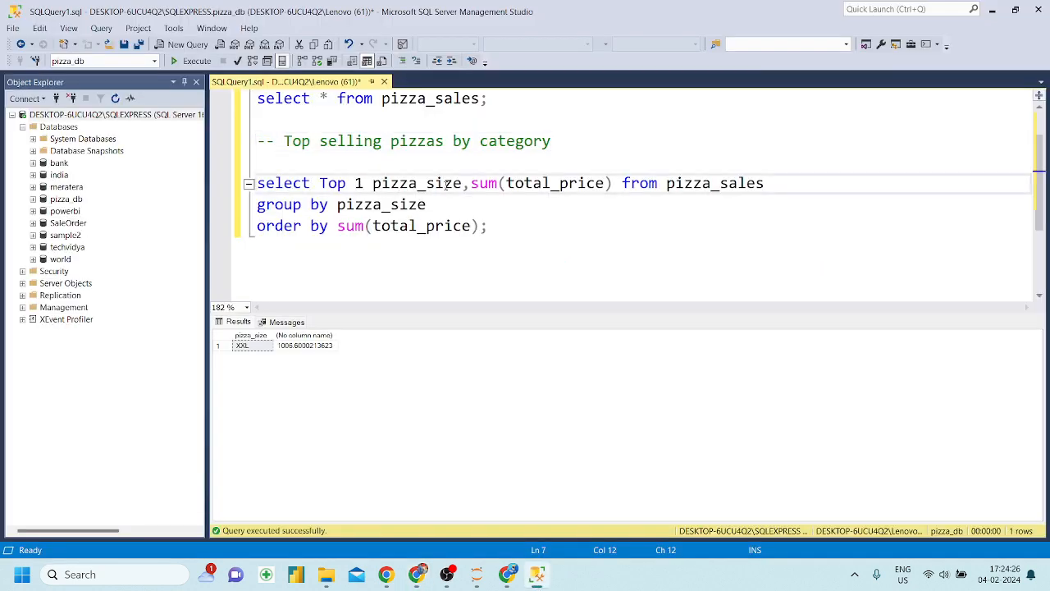
pyautogui.moveTo(463, 182); pyautogui.dragTo(430, 187)
pyautogui.press('BackSpace')
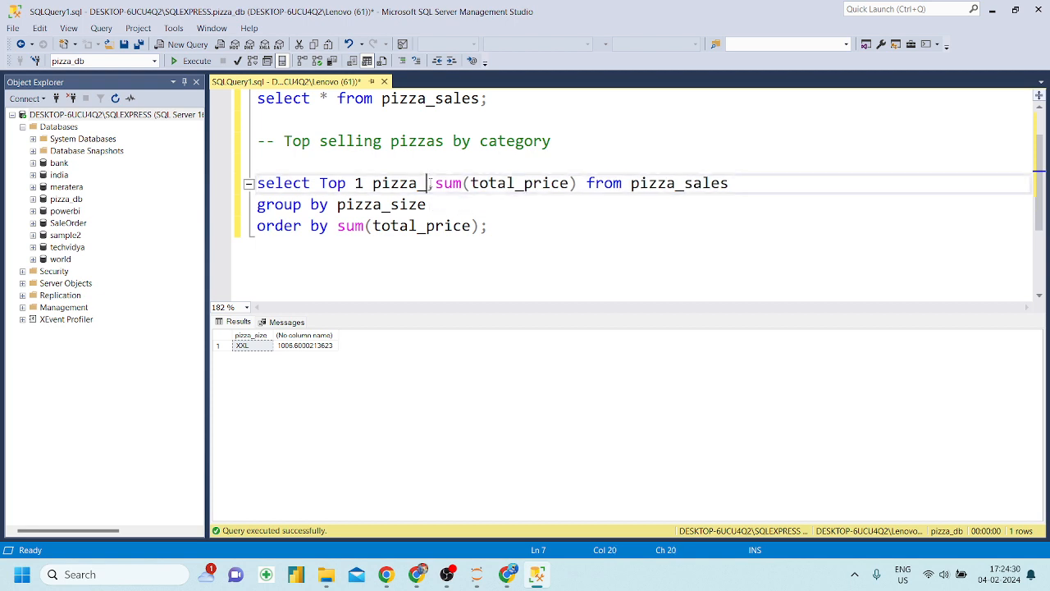
pyautogui.write('category')
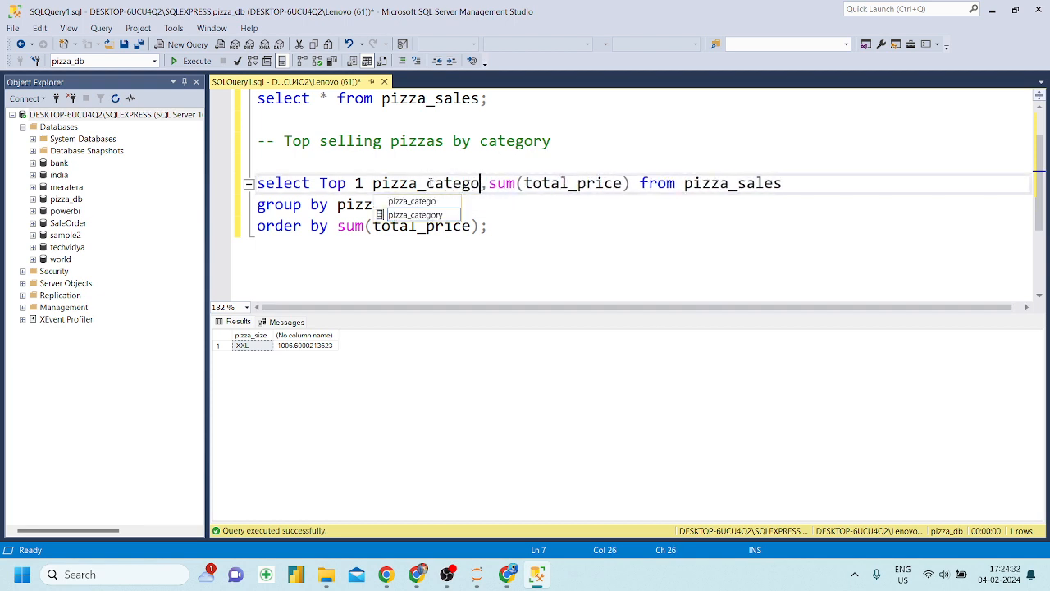
pyautogui.press('Escape')
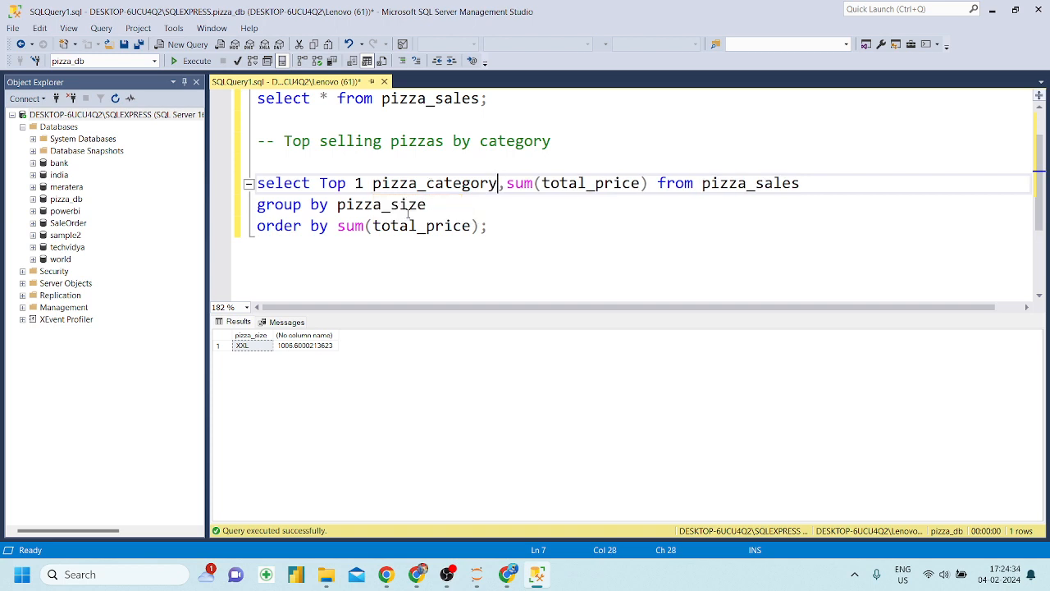
# Change the group by column to pizza_category and run the Top 1 query
pyautogui.moveTo(439, 208); pyautogui.dragTo(391, 205)
pyautogui.press('BackSpace')
pyautogui.write('category')
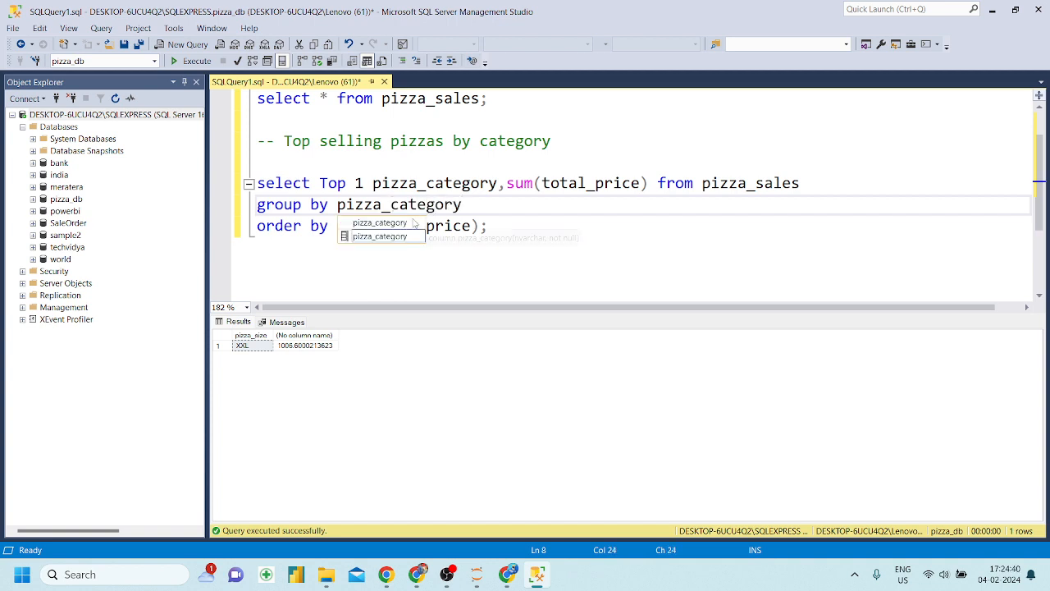
pyautogui.moveTo(520, 218); pyautogui.dragTo(248, 183)
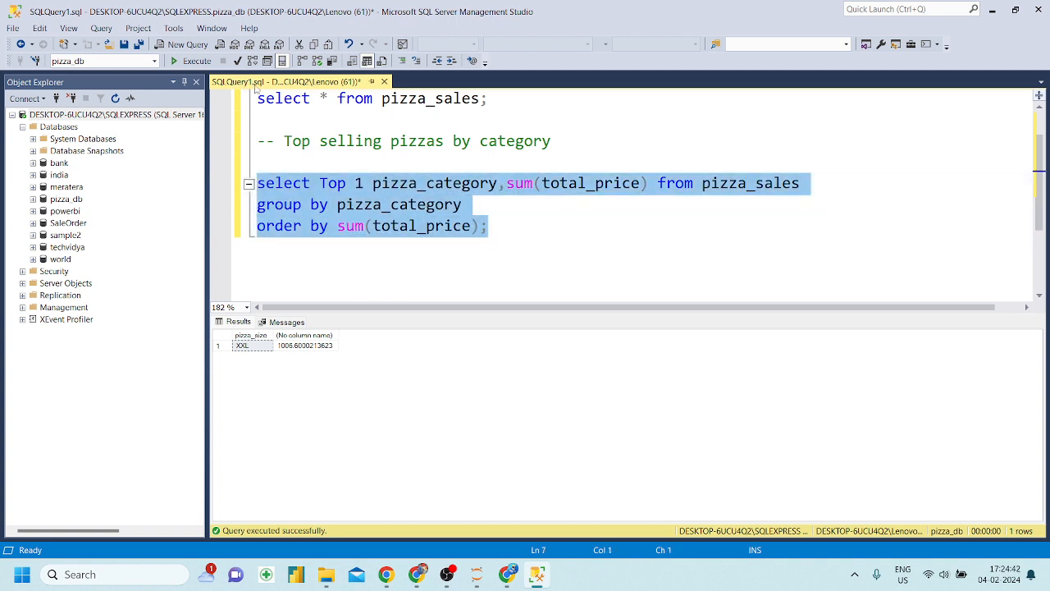
pyautogui.click(191, 61)
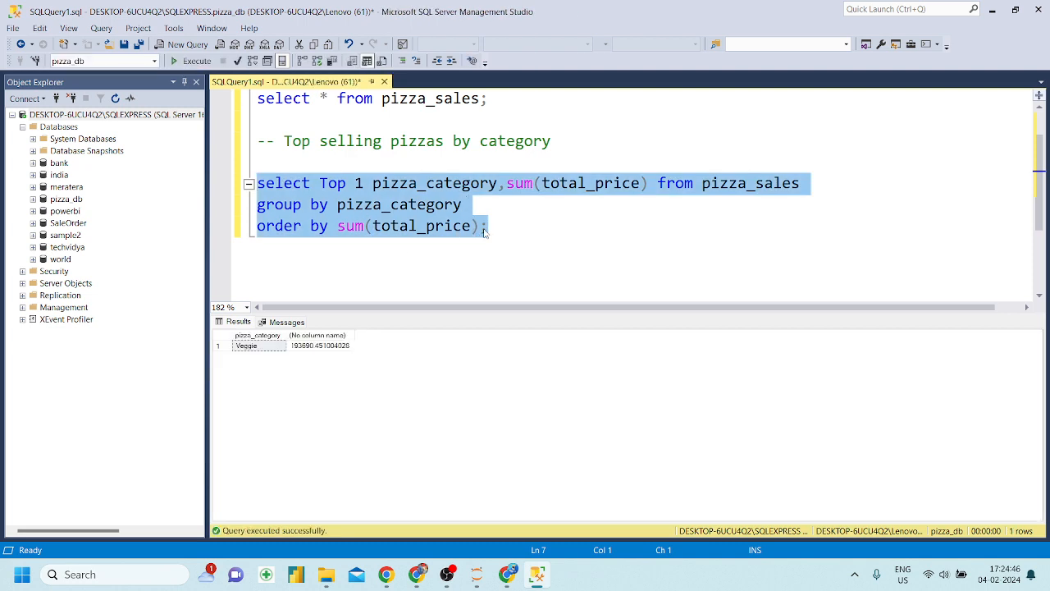
# Add desc after sum(total_price) in the order by line and run the pizza category query
pyautogui.click(483, 229)
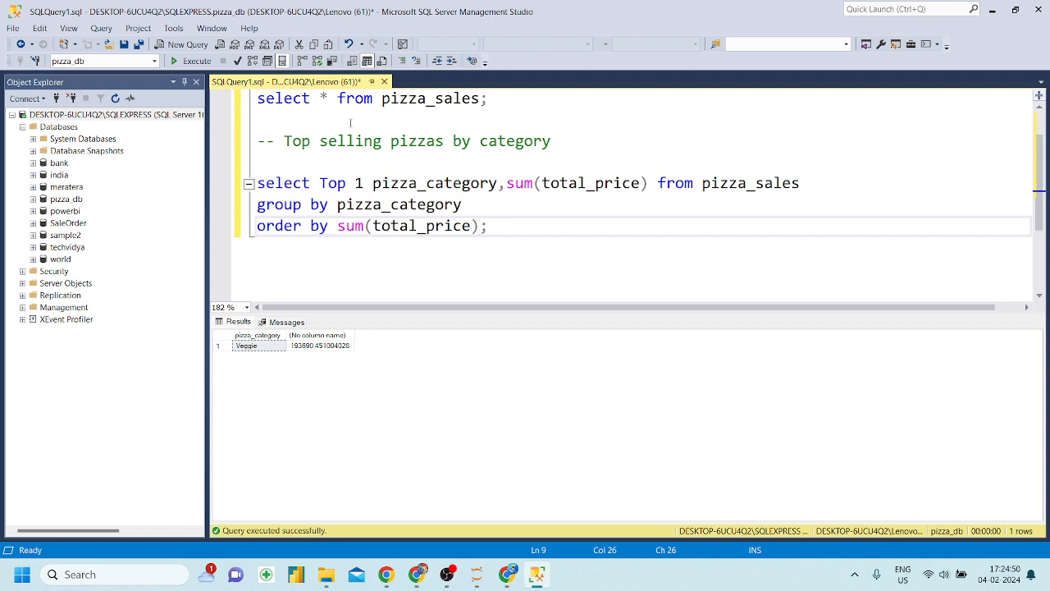
pyautogui.write('desc')
pyautogui.moveTo(549, 226); pyautogui.dragTo(256, 183)
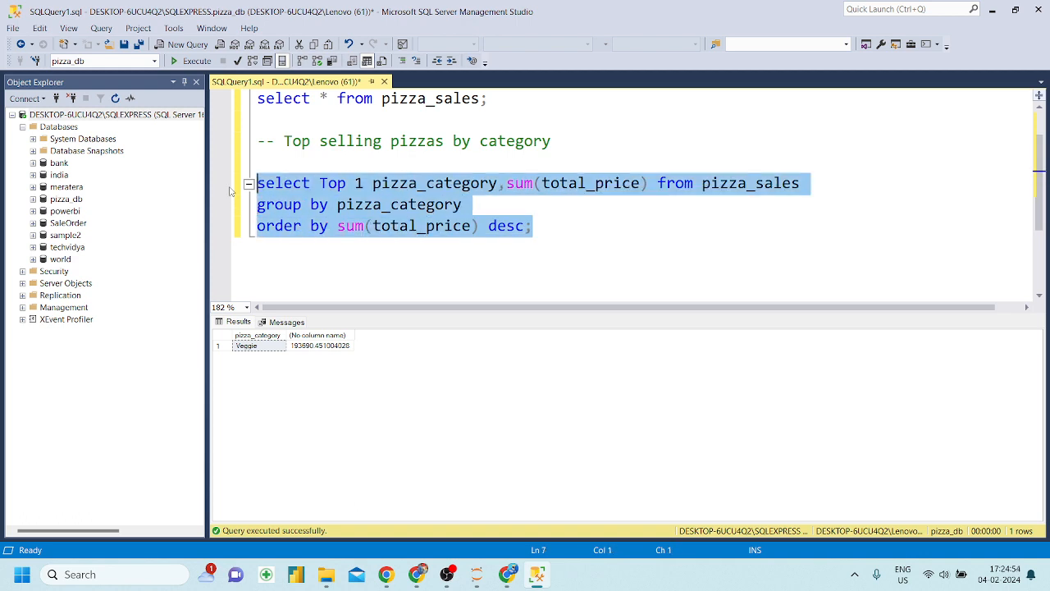
pyautogui.click(196, 61)
# Switch to the pizza sales KPI PDF in Chrome and copy the heading "Top 5 selling pizzas by name"
pyautogui.click(417, 575)
pyautogui.scroll(-3, 408, 464)
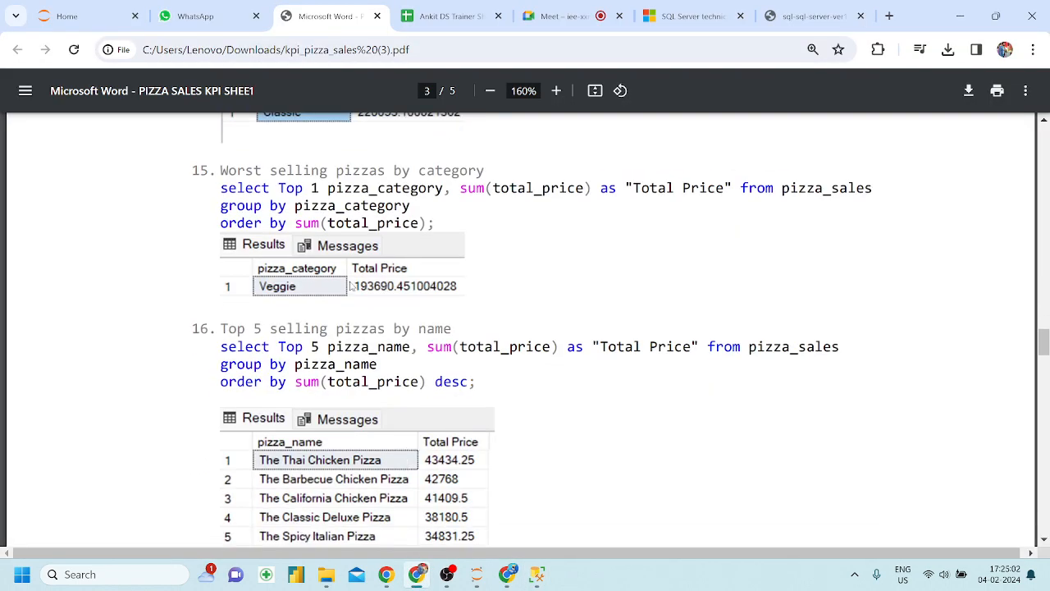
pyautogui.scroll(1, 350, 286)
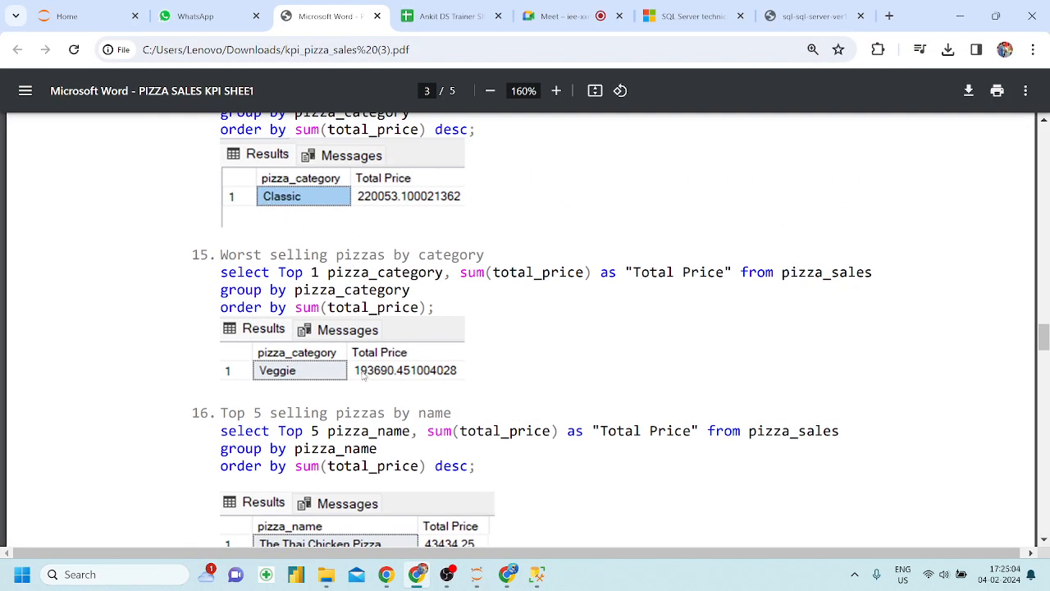
pyautogui.scroll(-2, 365, 377)
pyautogui.moveTo(223, 212); pyautogui.dragTo(410, 232)
pyautogui.click(537, 574)
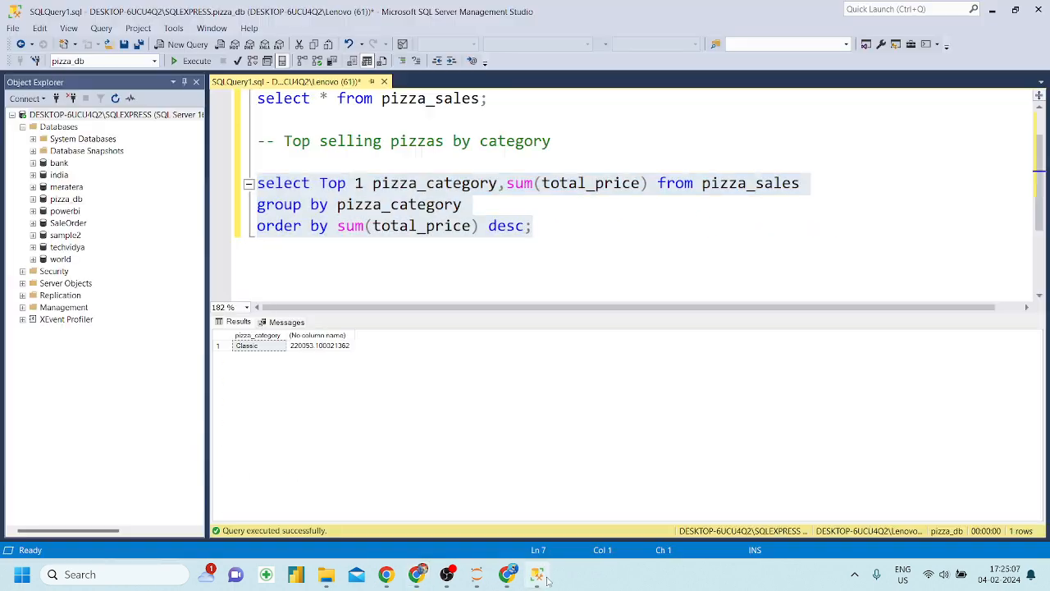
pyautogui.click(428, 206)
pyautogui.click(417, 574)
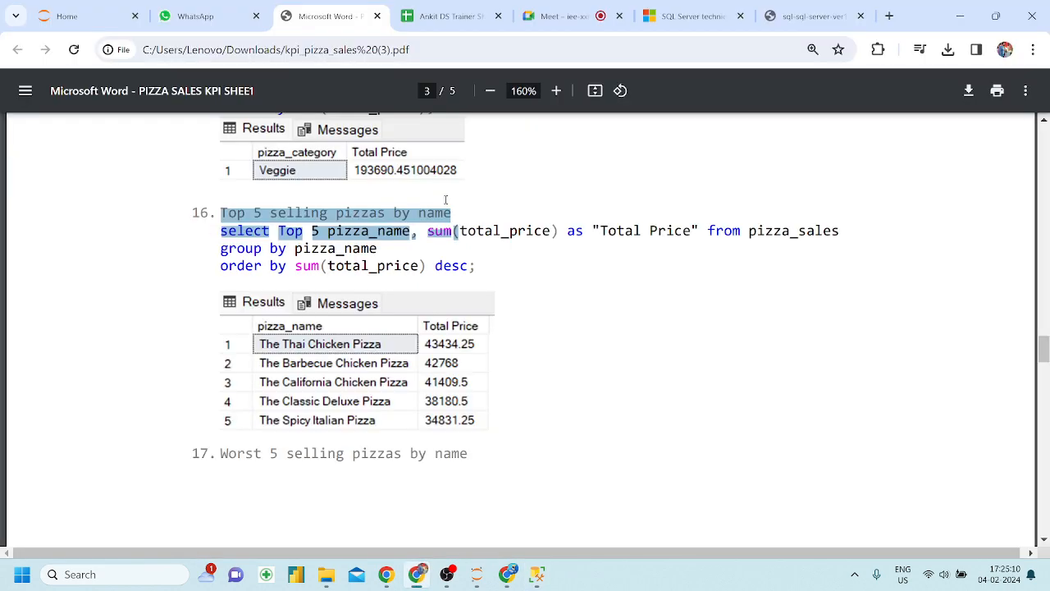
pyautogui.click(455, 208)
pyautogui.moveTo(453, 212); pyautogui.dragTo(227, 205)
pyautogui.hotkey('ctrl', 'c')
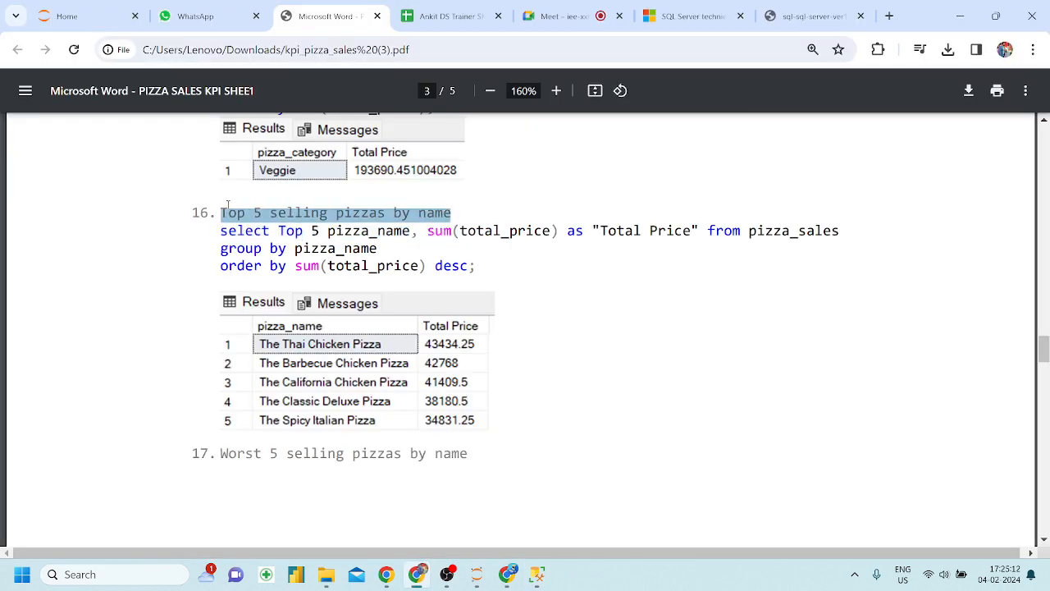
# In SQL Server Management Studio, add the comment "-- Top 5 selling pizzas by name" below the top selling by category comment
pyautogui.click(536, 574)
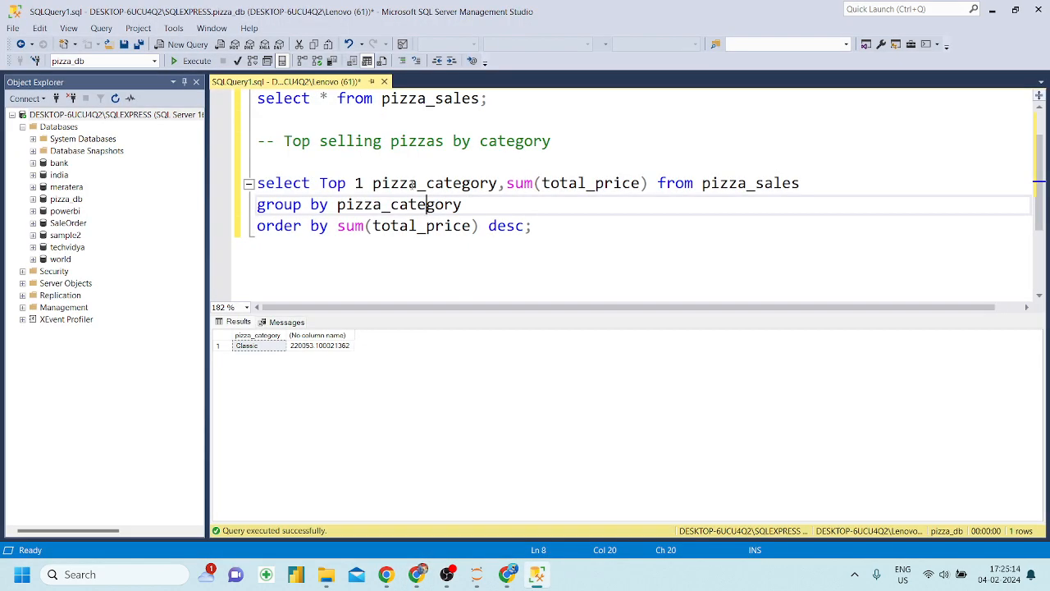
pyautogui.click(555, 149)
pyautogui.press('Return')
pyautogui.press('Return')
pyautogui.write('--')
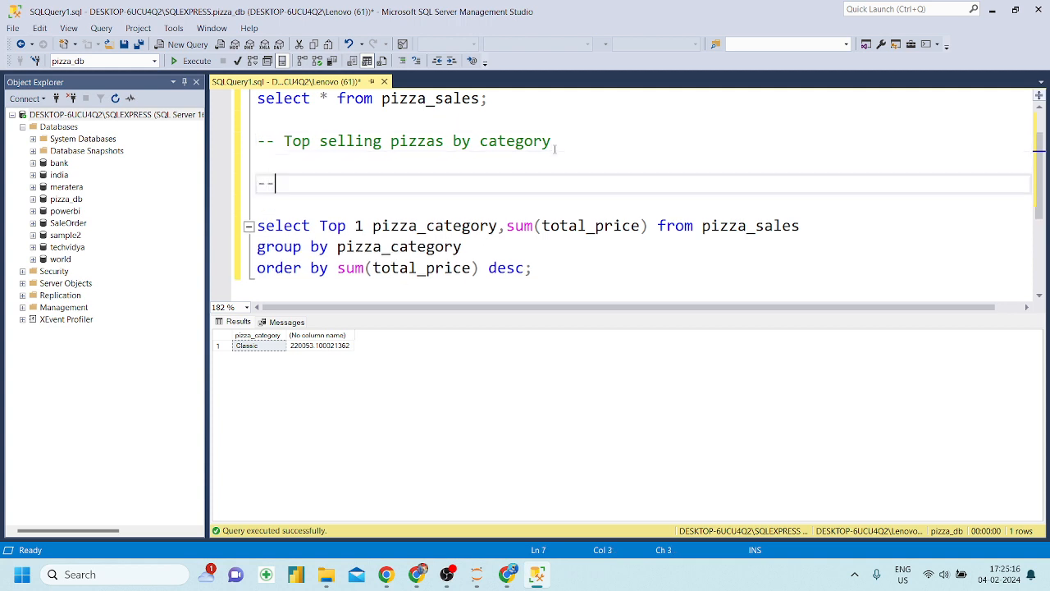
pyautogui.hotkey('ctrl', 'v')
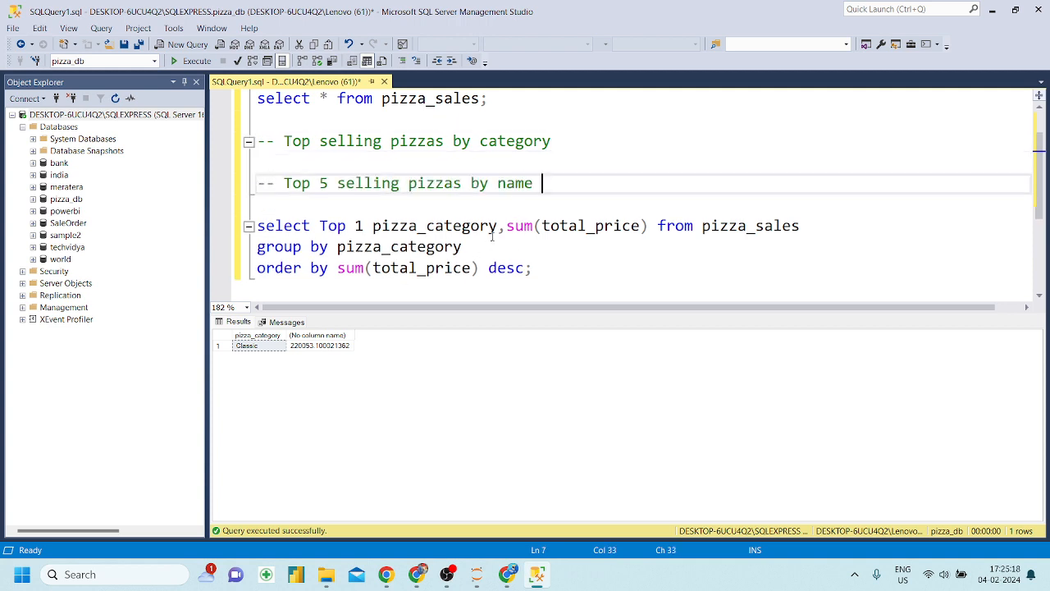
# Replace pizza_category with pizza_name in the select line of the Top 1 query
pyautogui.moveTo(497, 227); pyautogui.dragTo(419, 227)
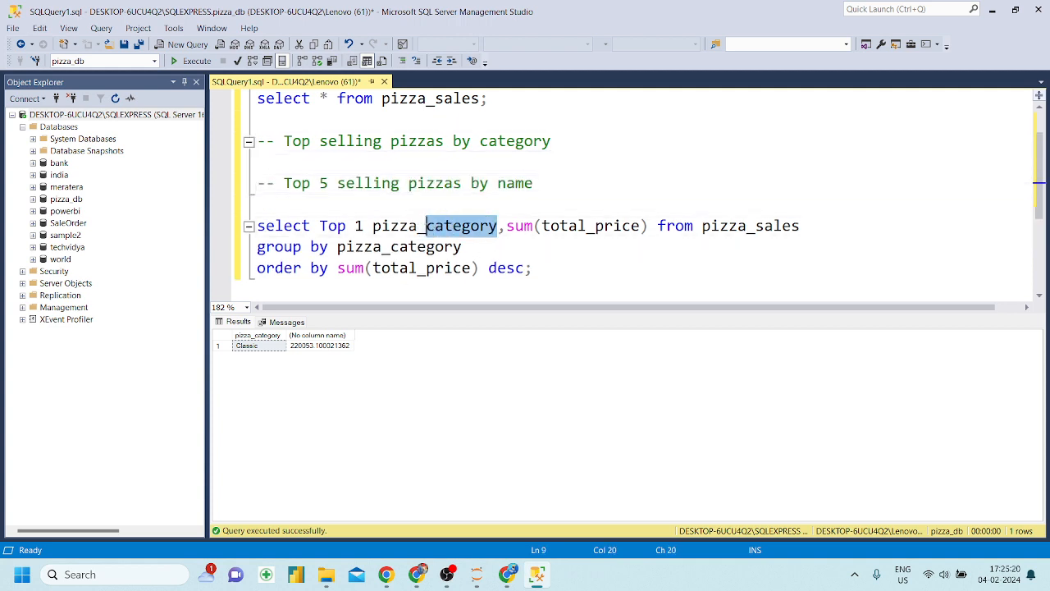
pyautogui.press('BackSpace')
pyautogui.write('_')
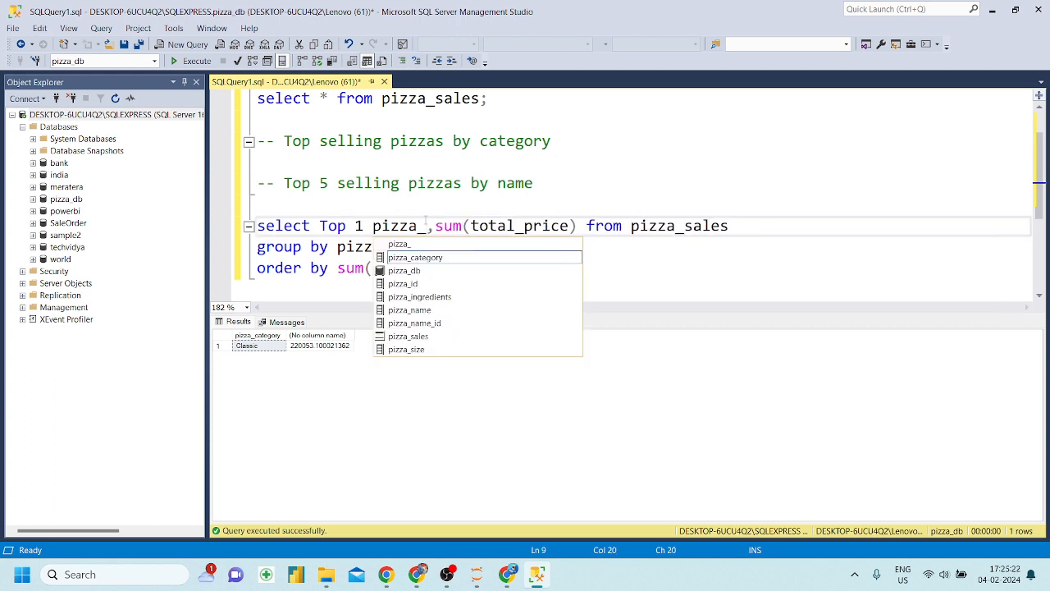
pyautogui.write('name')
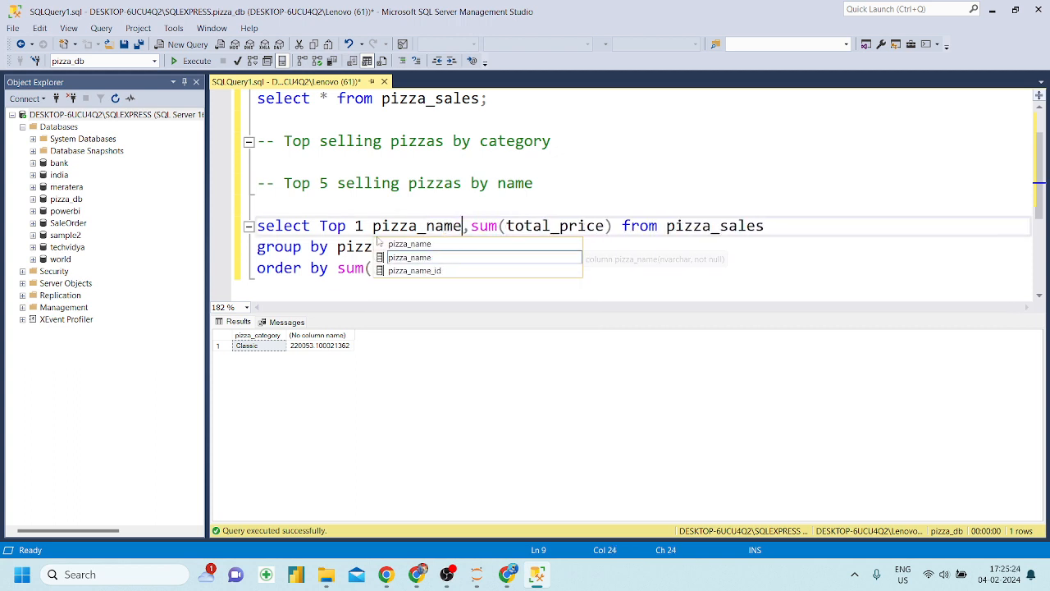
pyautogui.click(374, 227)
pyautogui.click(497, 267)
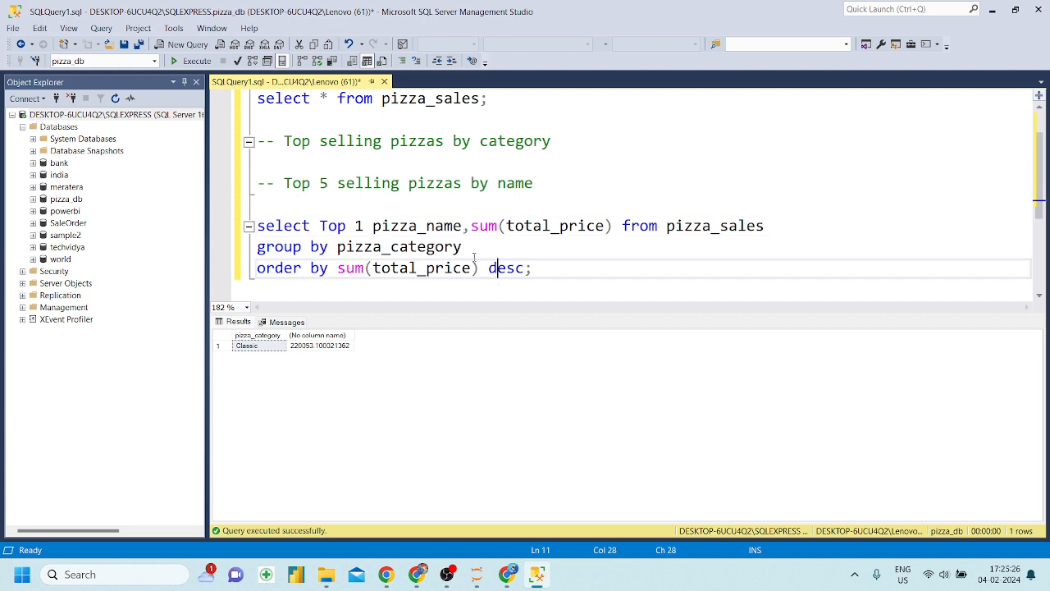
# Change the group by column to pizza_name and run the Top 1 query sorted by sum(total_price) desc
pyautogui.moveTo(465, 247); pyautogui.dragTo(391, 247)
pyautogui.press('BackSpace')
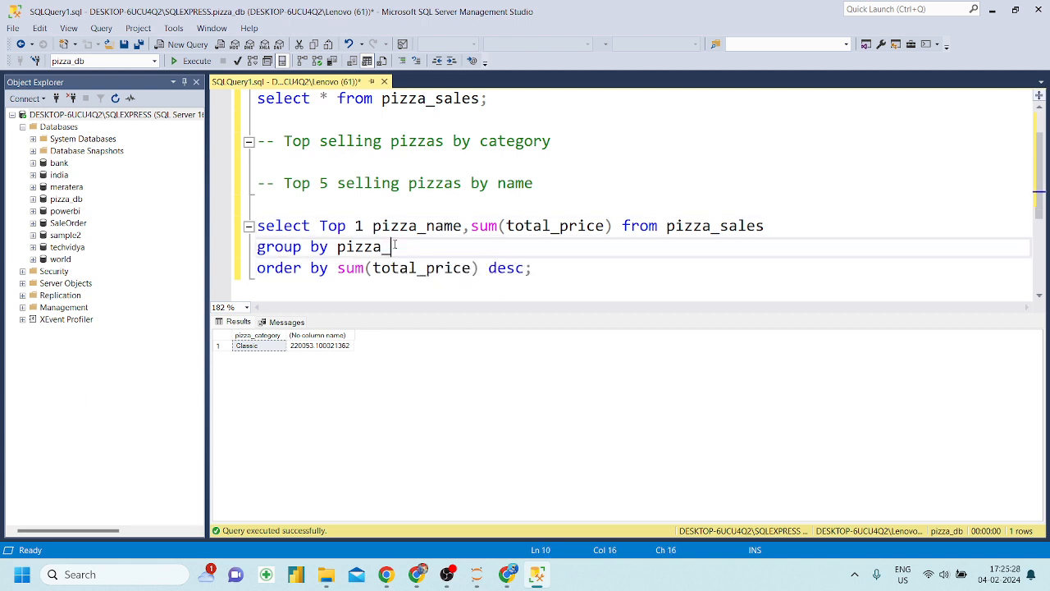
pyautogui.write('name')
pyautogui.click(446, 267)
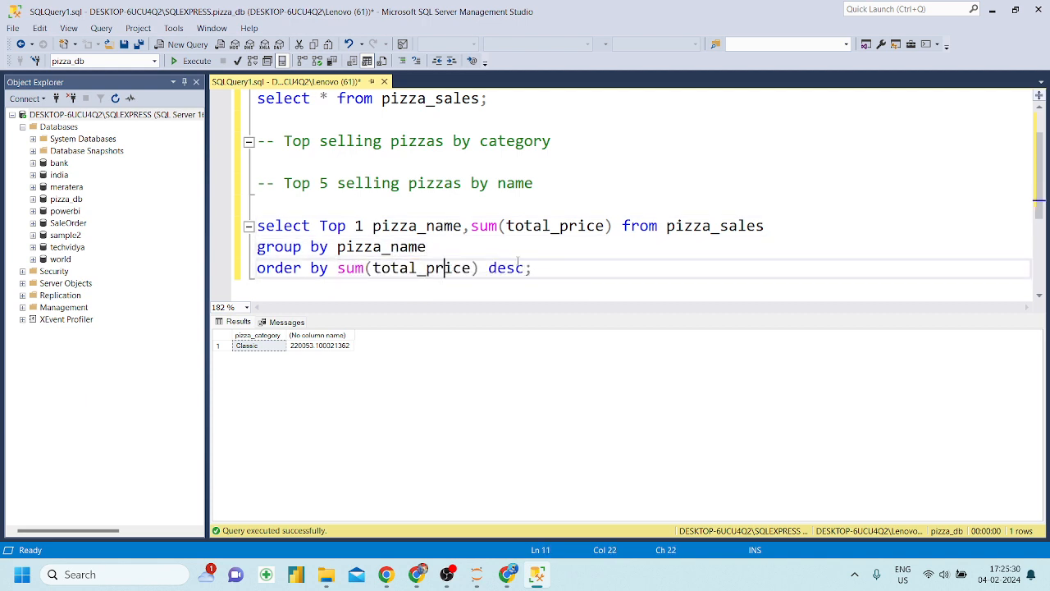
pyautogui.moveTo(558, 269); pyautogui.dragTo(256, 226)
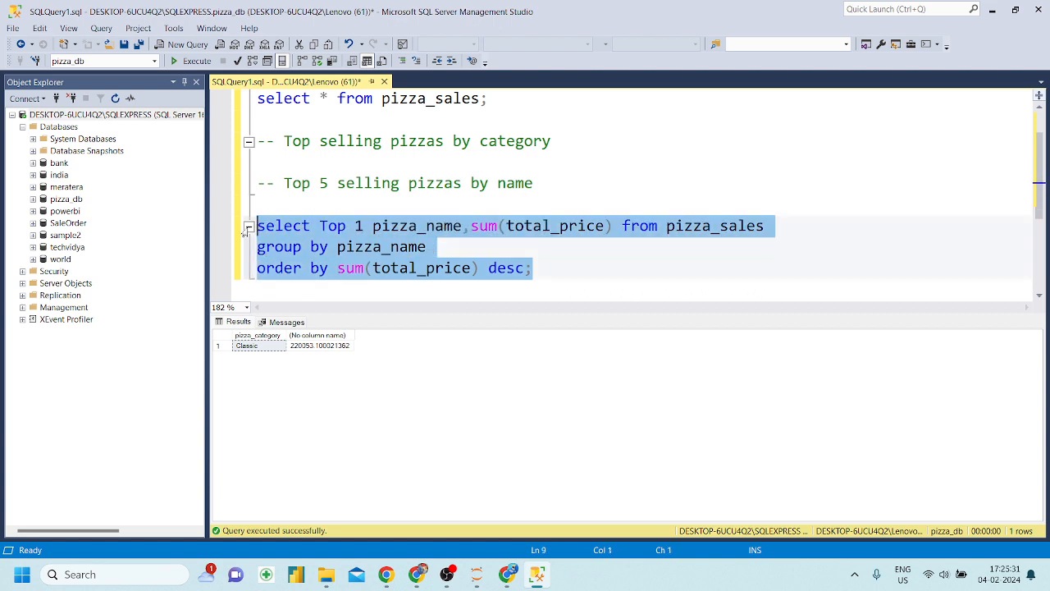
pyautogui.click(192, 62)
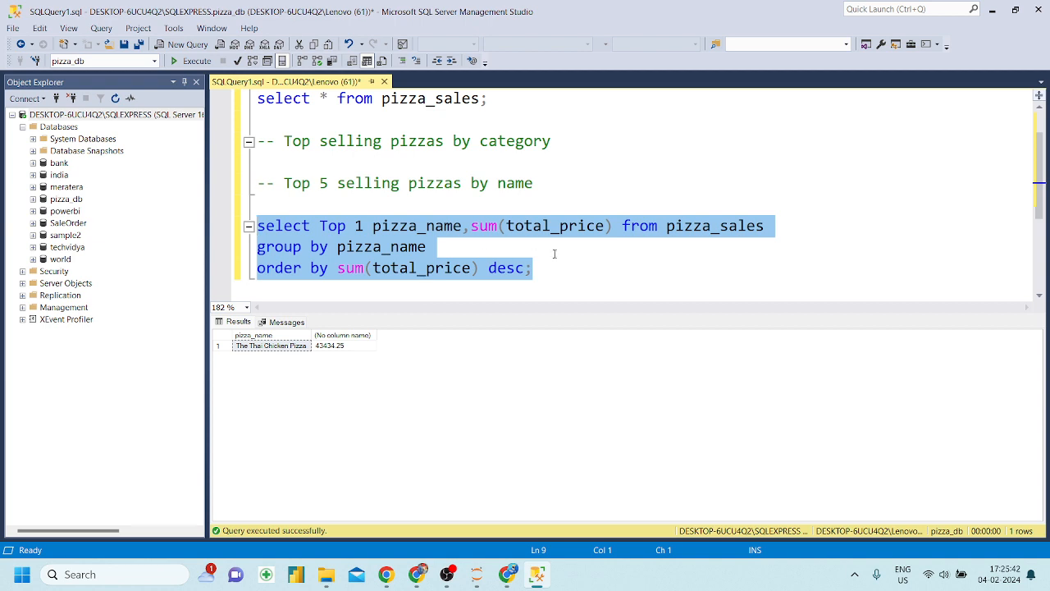
# Give the sum(total_price) column the alias "Total Sales" in the select line
pyautogui.click(618, 226)
pyautogui.write('as ""')
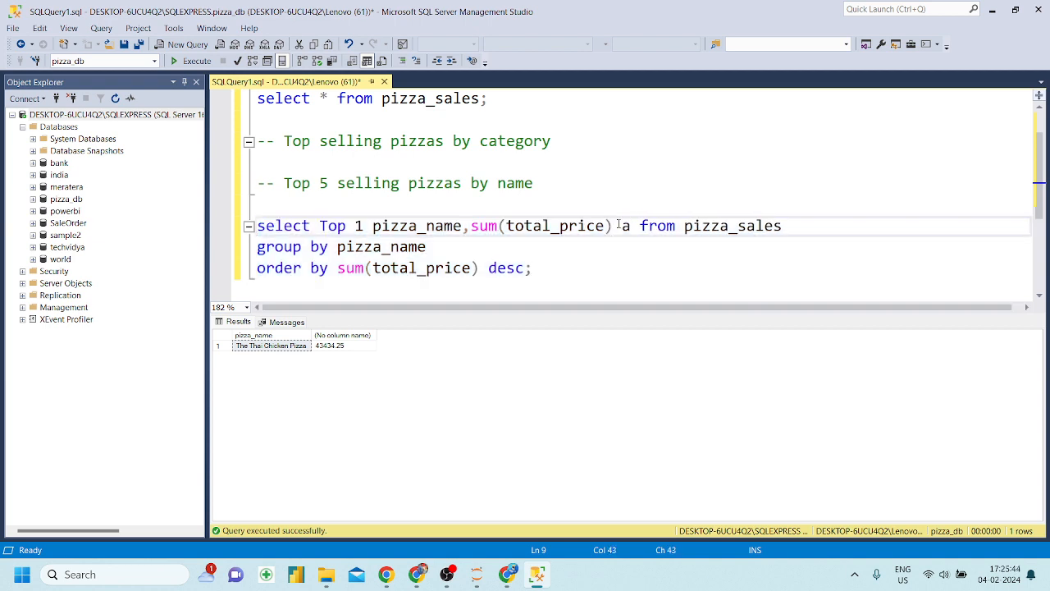
pyautogui.write('Total ')
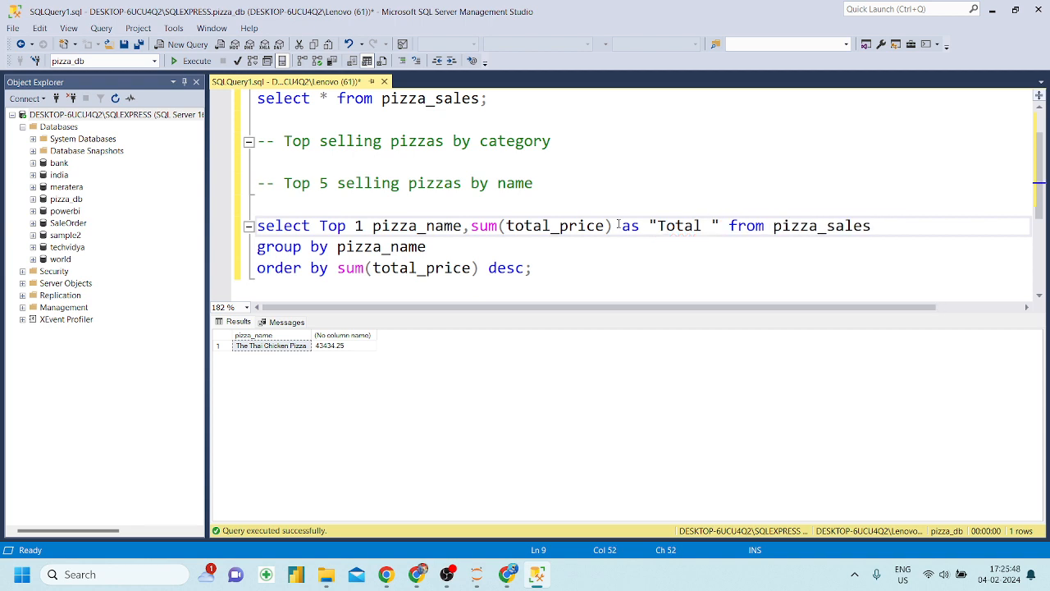
pyautogui.write('P')
pyautogui.press('BackSpace')
pyautogui.write('Sales')
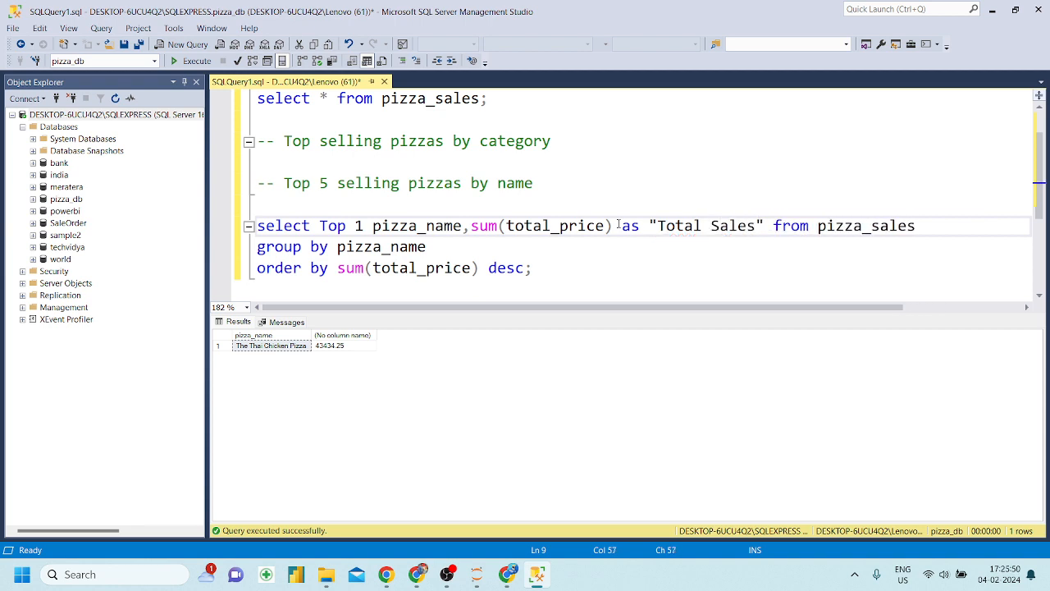
# Run the Top 1 pizza_name query with its "Total Sales" alias
pyautogui.moveTo(529, 268); pyautogui.dragTo(276, 226)
pyautogui.click(556, 268)
pyautogui.moveTo(555, 268); pyautogui.dragTo(257, 205)
pyautogui.click(191, 65)
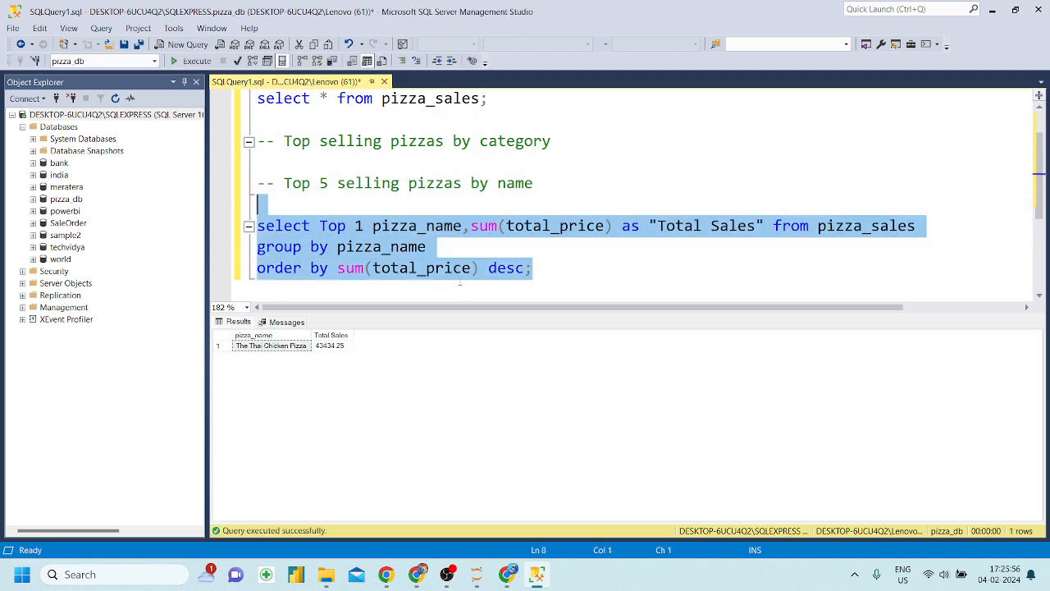
# Remove desc from the order by sum(total_price) line and run the Top 1 pizza_name query in ascending order
pyautogui.click(462, 271)
pyautogui.click(526, 269)
pyautogui.press('BackSpace')
pyautogui.press('BackSpace')
pyautogui.press('BackSpace')
pyautogui.press('BackSpace')
pyautogui.press('BackSpace')
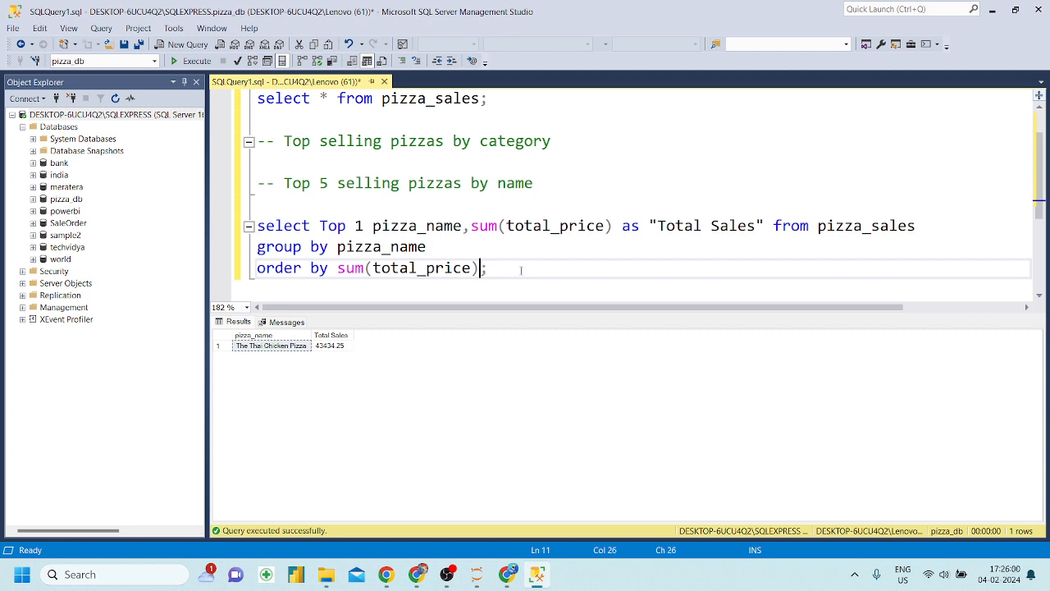
pyautogui.moveTo(520, 270); pyautogui.dragTo(257, 227)
pyautogui.click(201, 65)
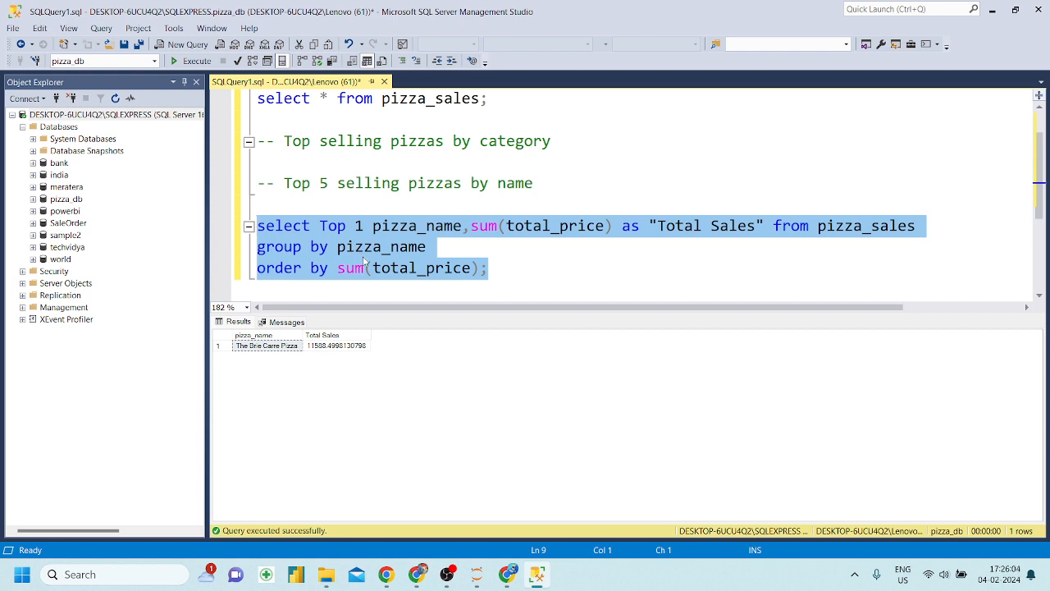
pyautogui.click(279, 351)
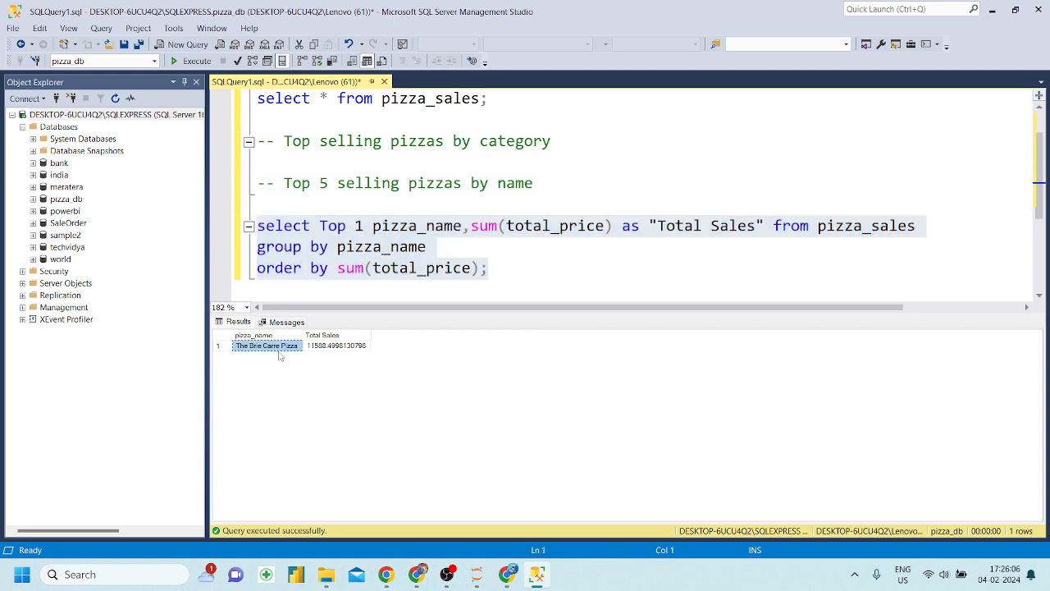
# Switch to Chrome, search Google for "The Brie Carre Pizza" in a new tab and open one of the image results
pyautogui.click(417, 574)
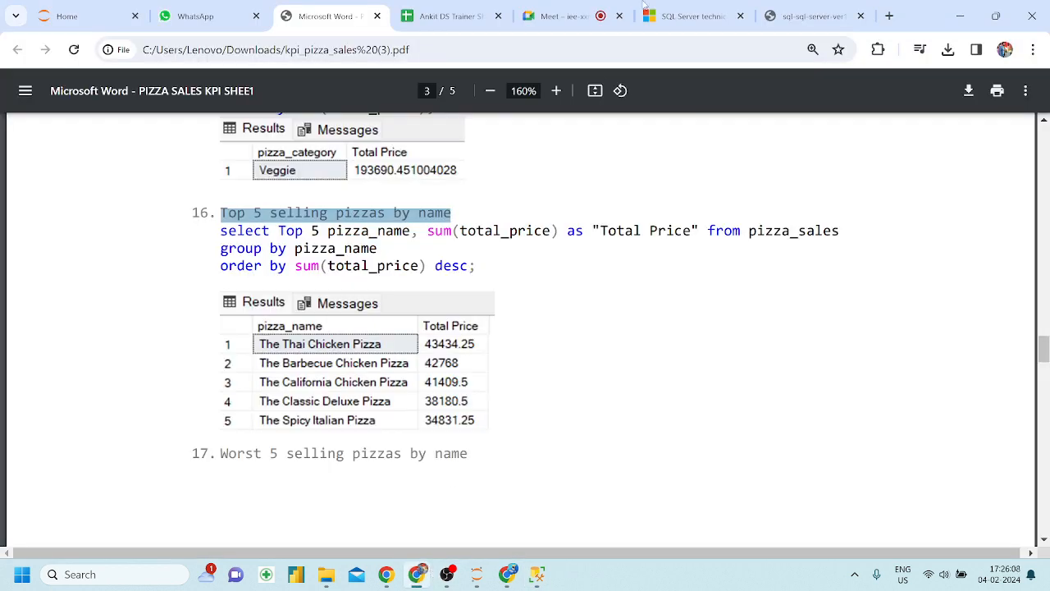
pyautogui.click(813, 8)
pyautogui.click(889, 15)
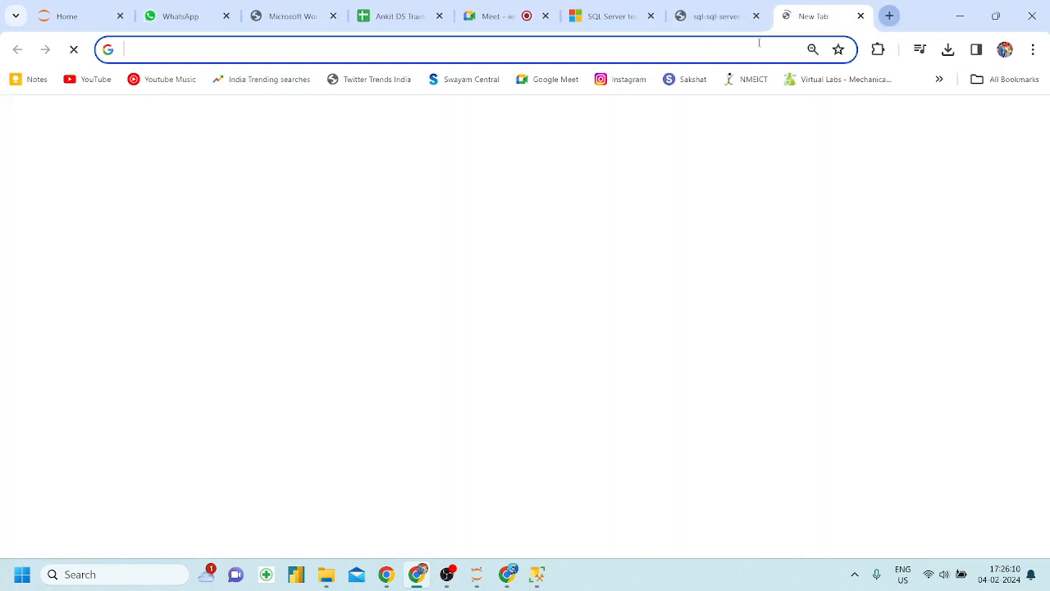
pyautogui.write('The Brie Carre Pizza')
pyautogui.press('Return')
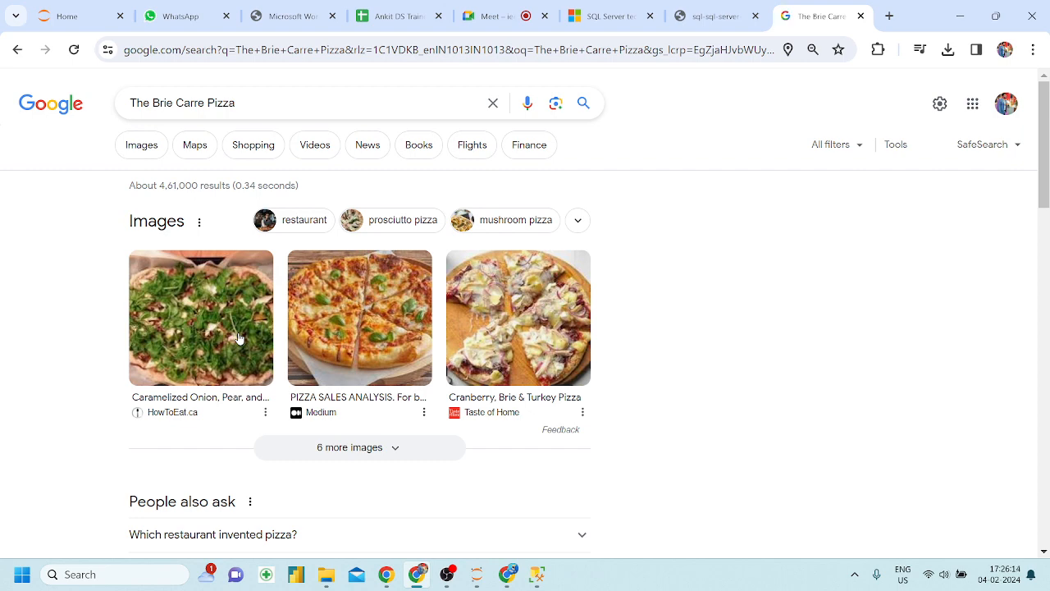
pyautogui.click(148, 147)
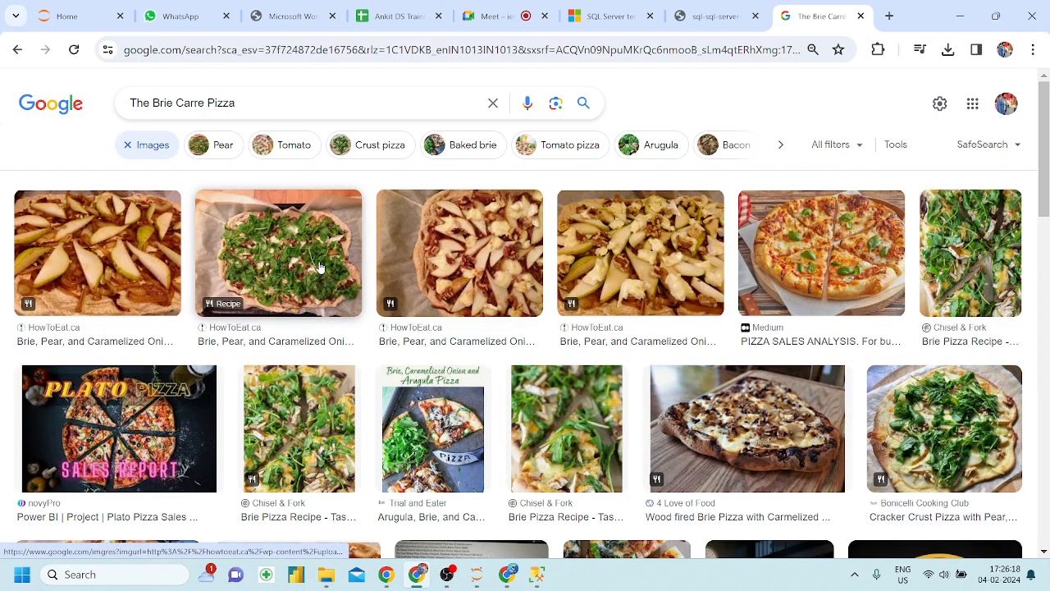
pyautogui.click(320, 265)
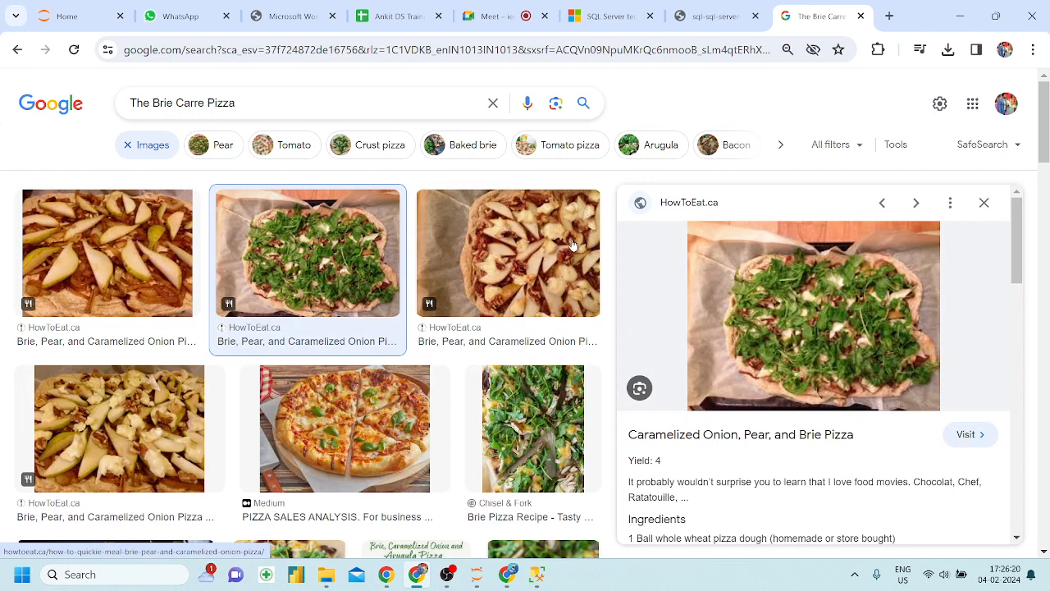
# Check query 16 in the KPI sheet PDF, then return to SQL Server Management Studio, change Top 1 to Top 5 and run the pizza_name query
pyautogui.click(254, 7)
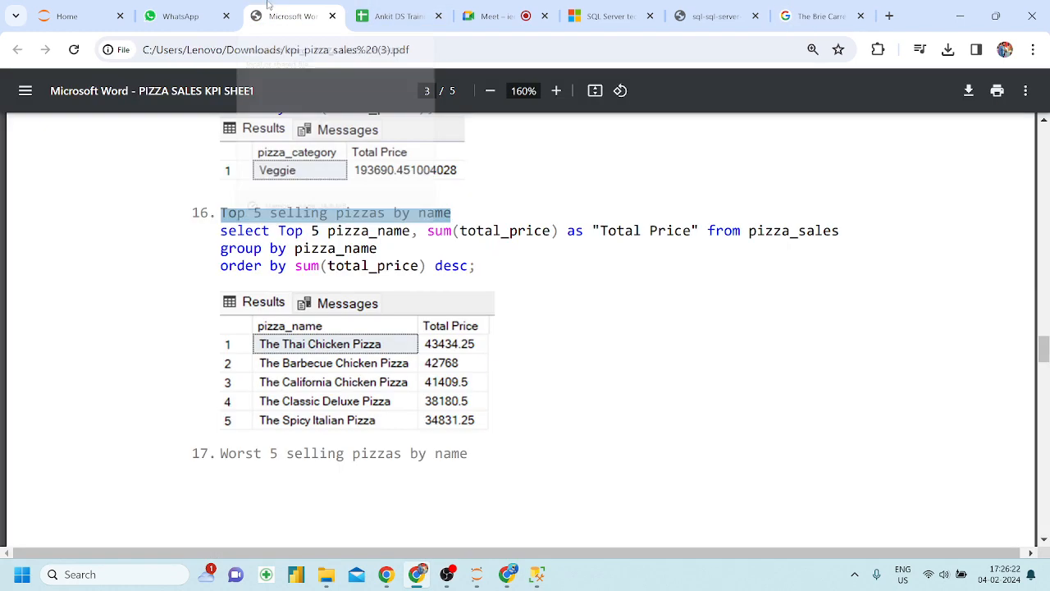
pyautogui.scroll(-1, 475, 369)
pyautogui.click(252, 182)
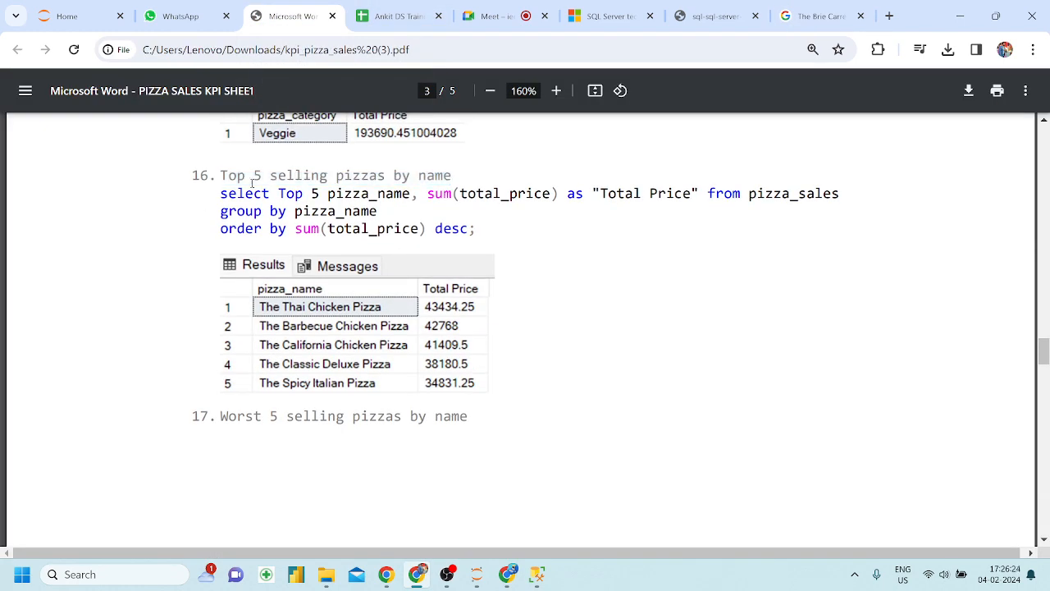
pyautogui.click(537, 574)
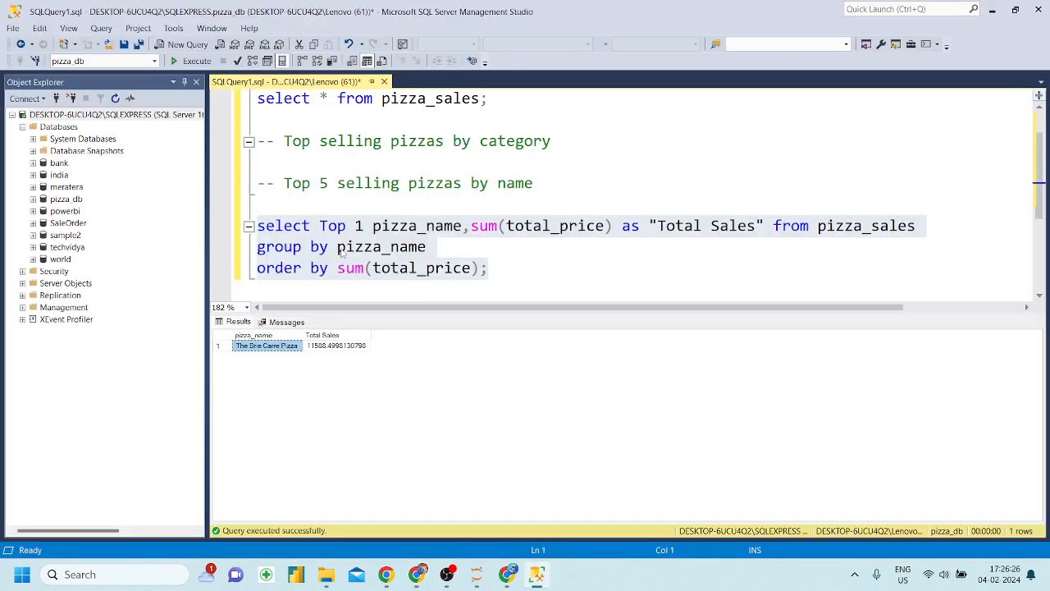
pyautogui.click(362, 233)
pyautogui.press('BackSpace')
pyautogui.write('5')
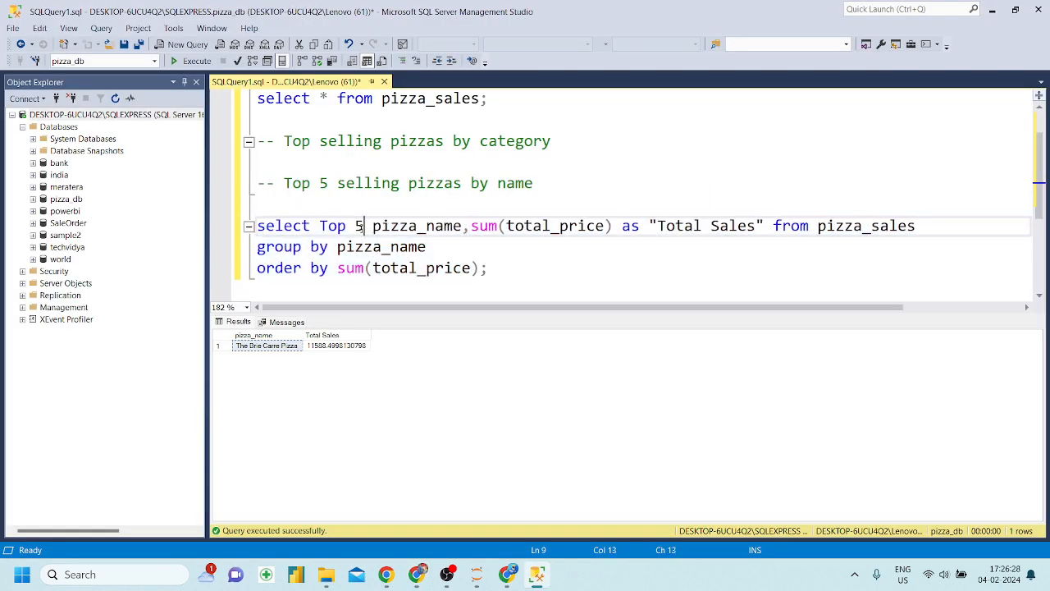
pyautogui.moveTo(488, 267); pyautogui.dragTo(257, 204)
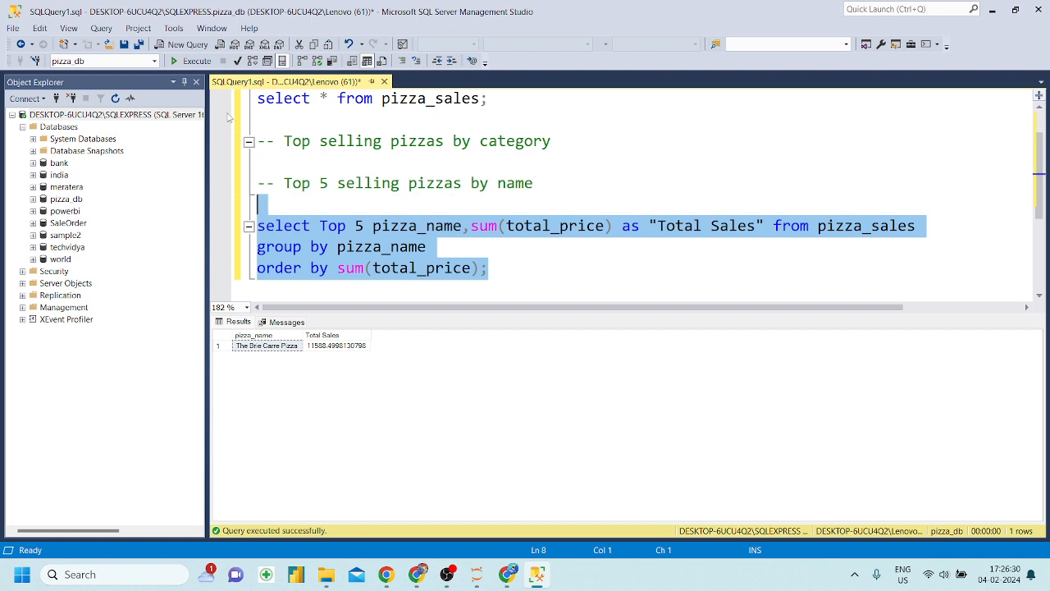
pyautogui.click(197, 62)
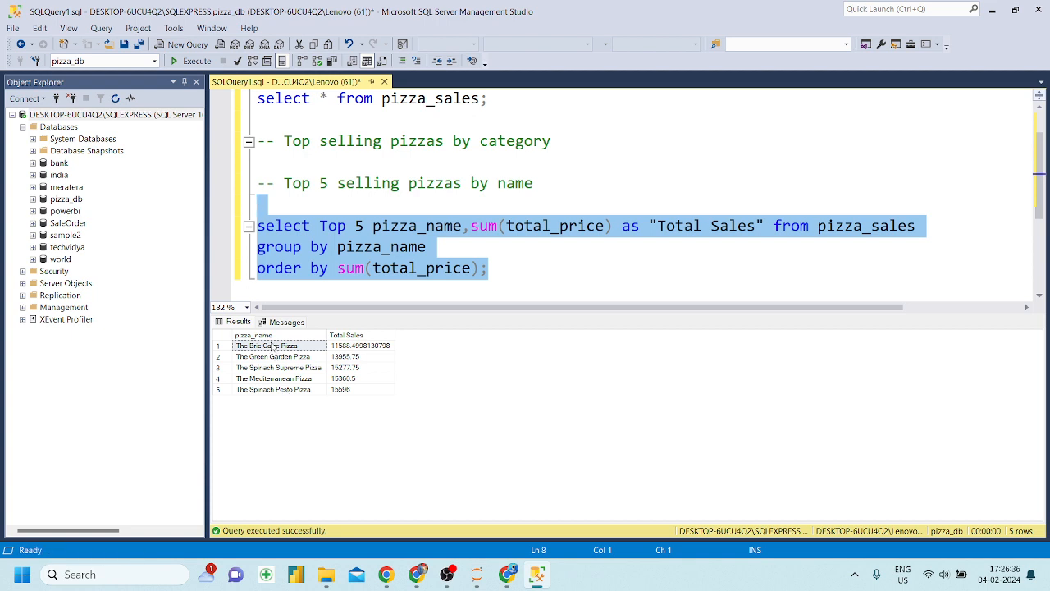
# Add blank lines below the Top 5 query and copy the heading "Top 3 ordered time" from the KPI sheet PDF in Chrome
pyautogui.click(513, 273)
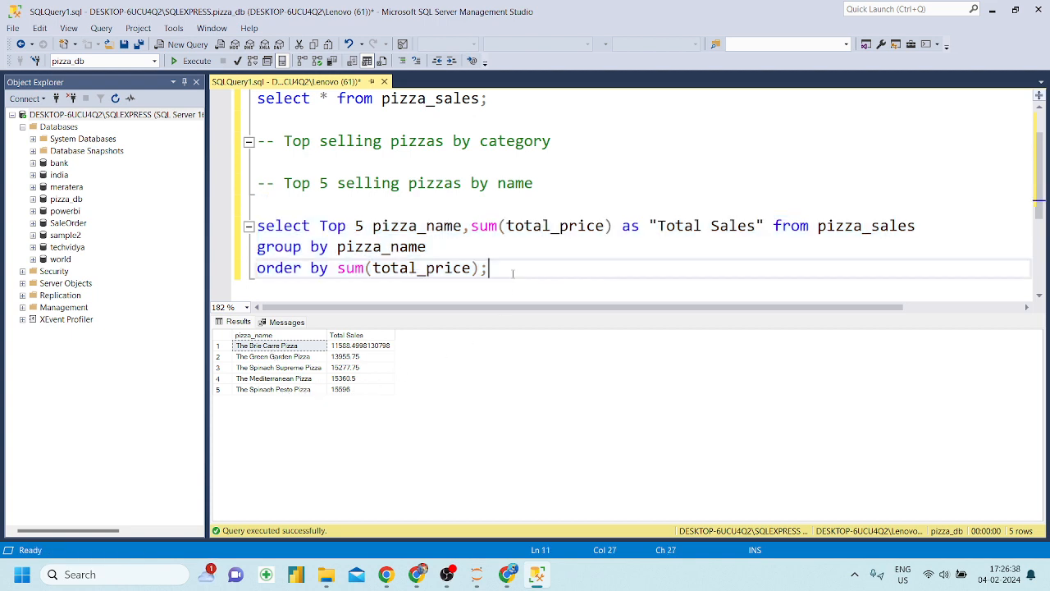
pyautogui.press('Return')
pyautogui.press('Return')
pyautogui.press('Return')
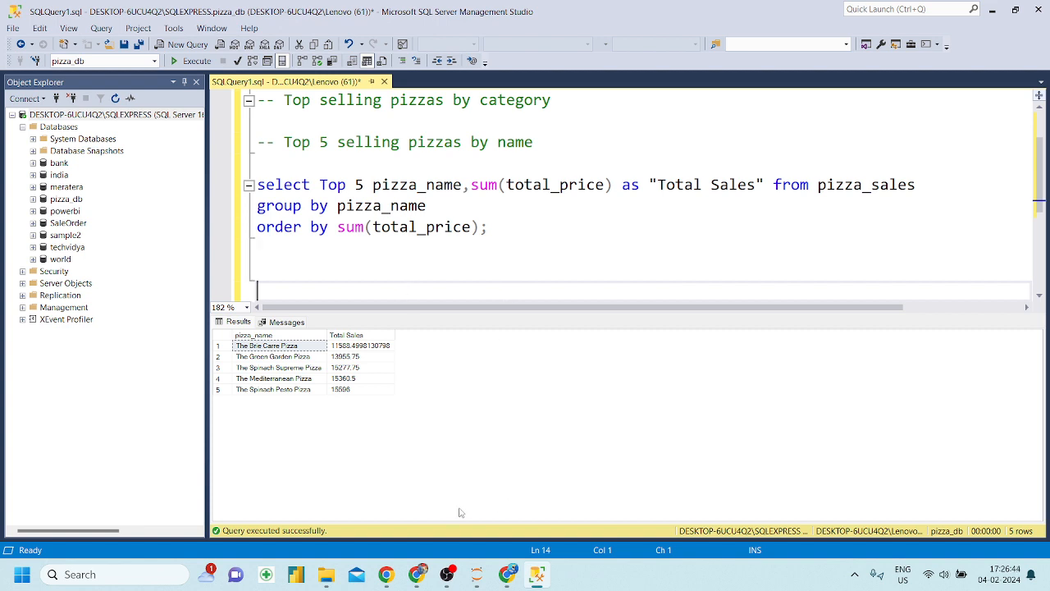
pyautogui.click(418, 575)
pyautogui.scroll(-15, 434, 361)
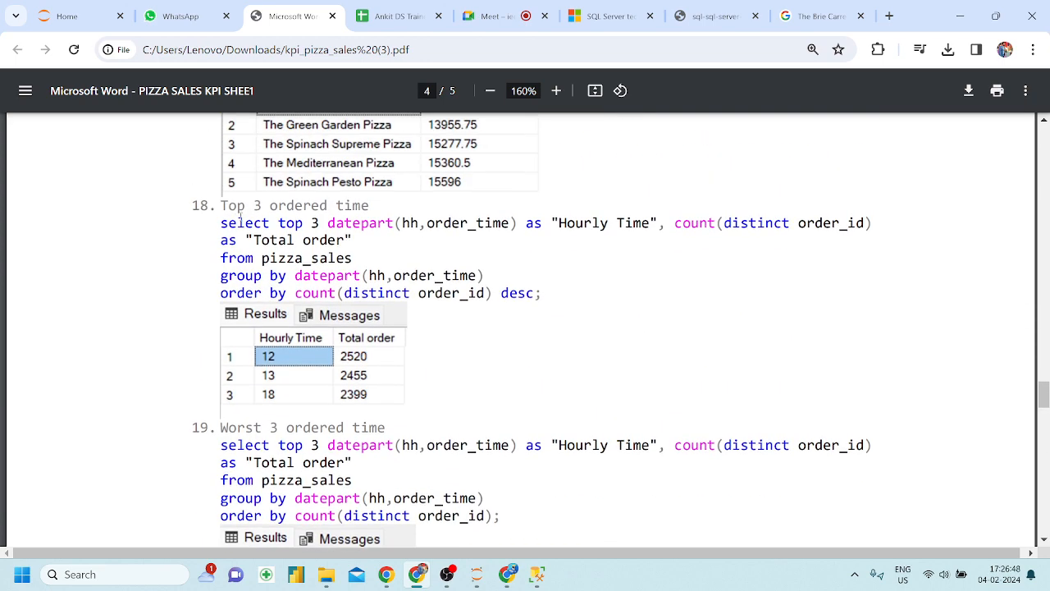
pyautogui.moveTo(220, 212)
pyautogui.mouseDown()
pyautogui.moveTo(373, 205)
pyautogui.moveTo(219, 205)
pyautogui.mouseUp()
pyautogui.hotkey('ctrl', 'c')
pyautogui.click(374, 205)
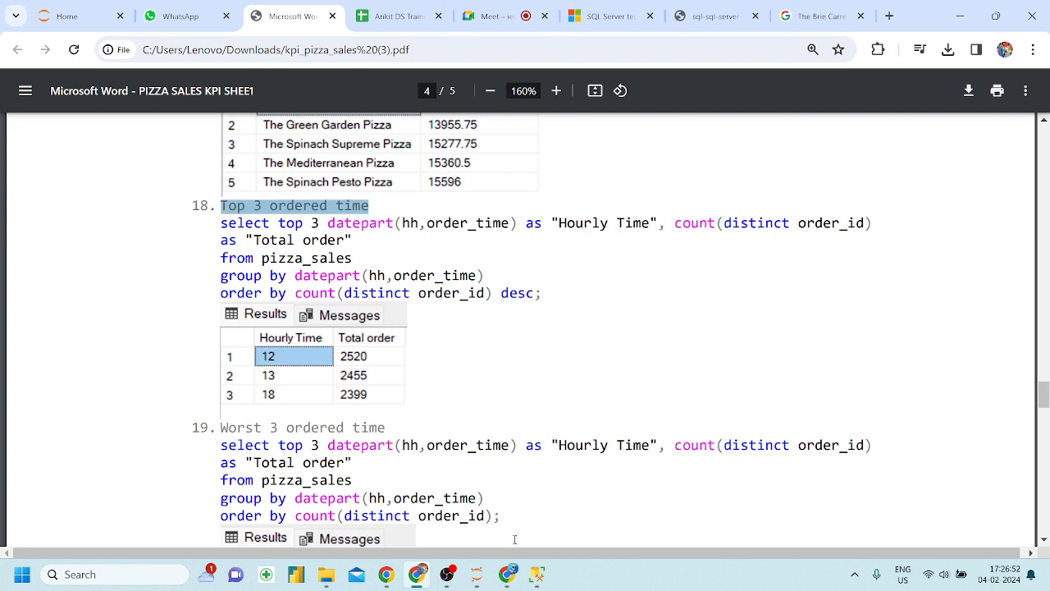
# Back in SQL Server Management Studio, paste the copied heading below the query as the comment "-- Top 3 ordered time"
pyautogui.click(537, 574)
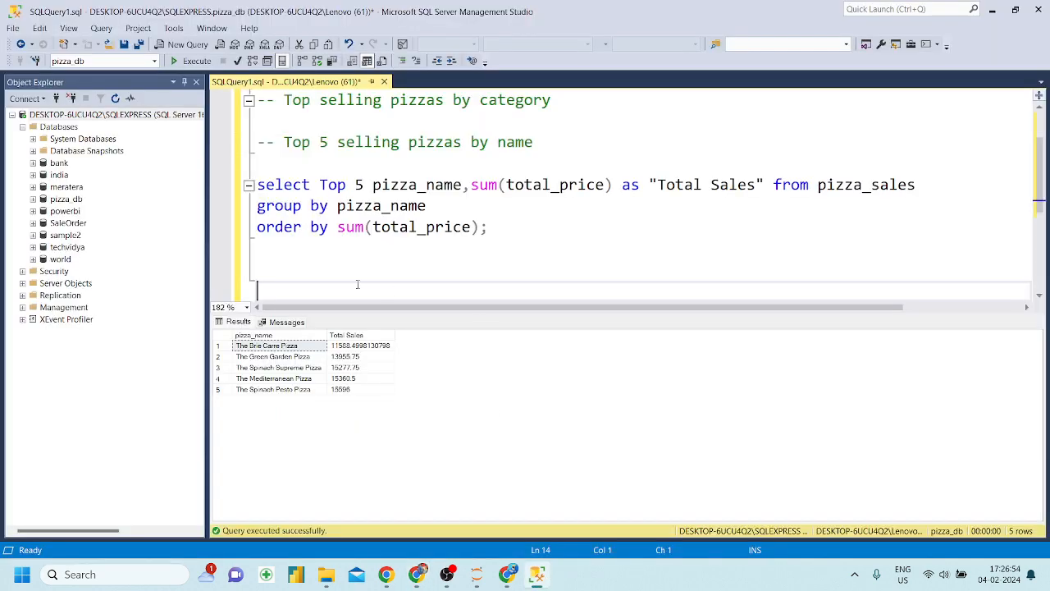
pyautogui.write('--')
pyautogui.hotkey('ctrl', 'v')
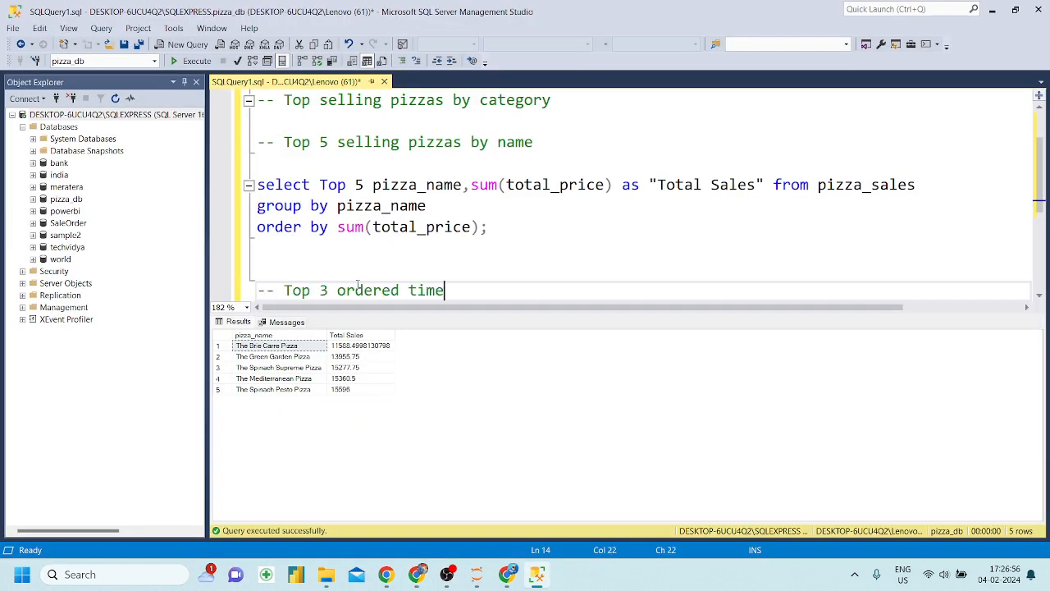
pyautogui.press('Return')
# Copy the statement select * from pizza_sales; below the "Top 3 ordered time" comment and run it
pyautogui.scroll(2, 358, 285)
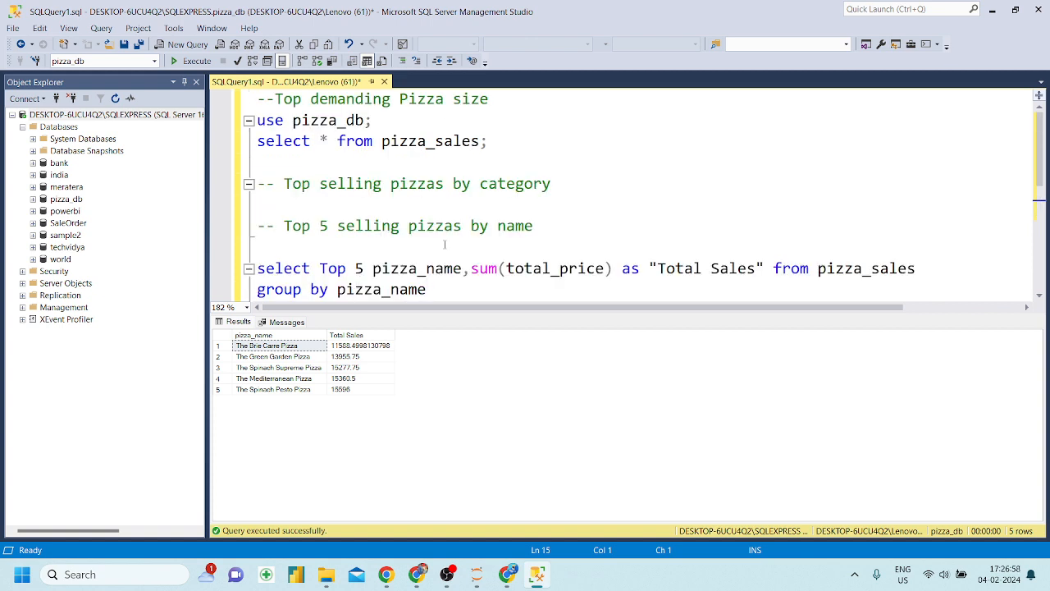
pyautogui.moveTo(489, 141); pyautogui.dragTo(259, 144)
pyautogui.hotkey('ctrl', 'c')
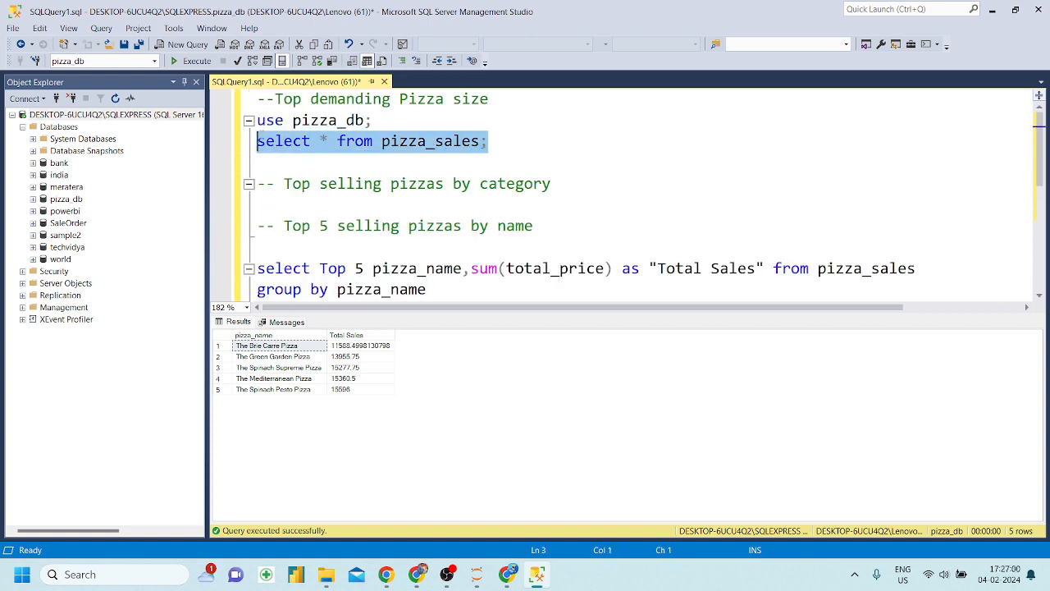
pyautogui.scroll(-5, 358, 219)
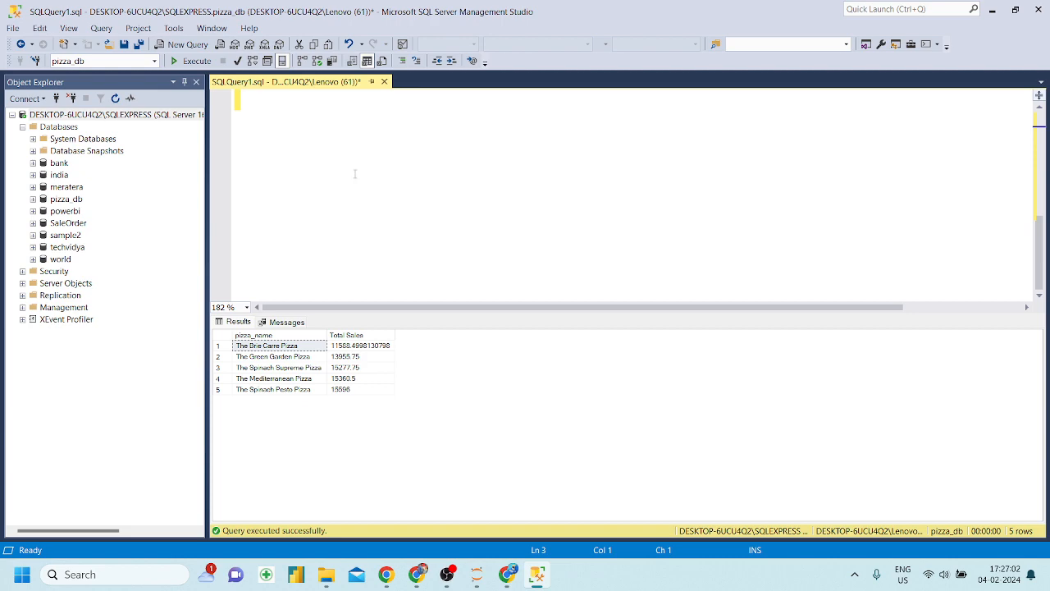
pyautogui.scroll(2, 354, 173)
pyautogui.hotkey('ctrl', 'v')
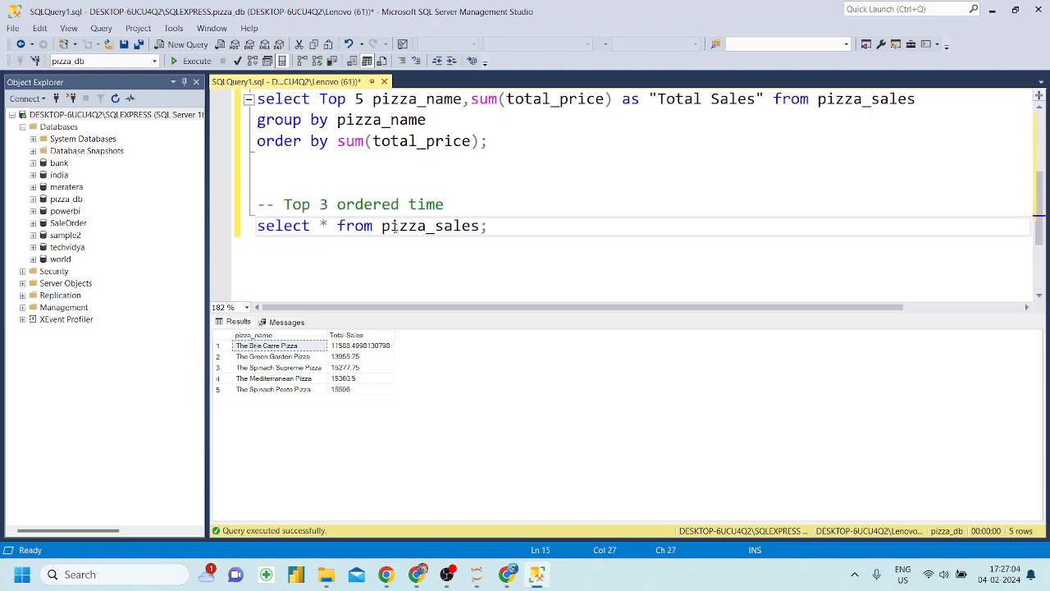
pyautogui.keyDown('shift'); pyautogui.click(258, 227); pyautogui.keyUp('shift')
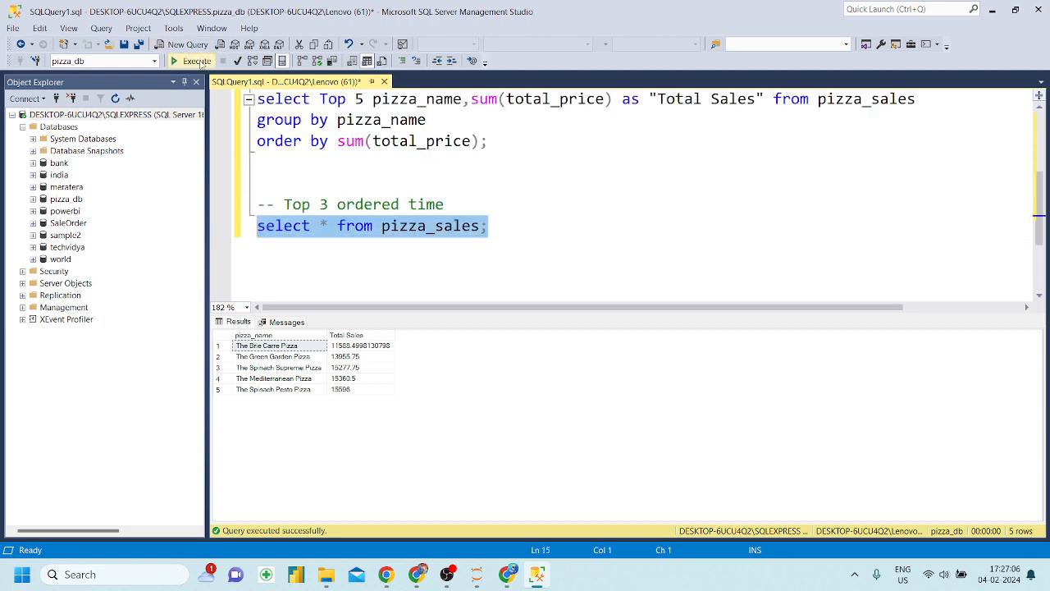
pyautogui.click(196, 61)
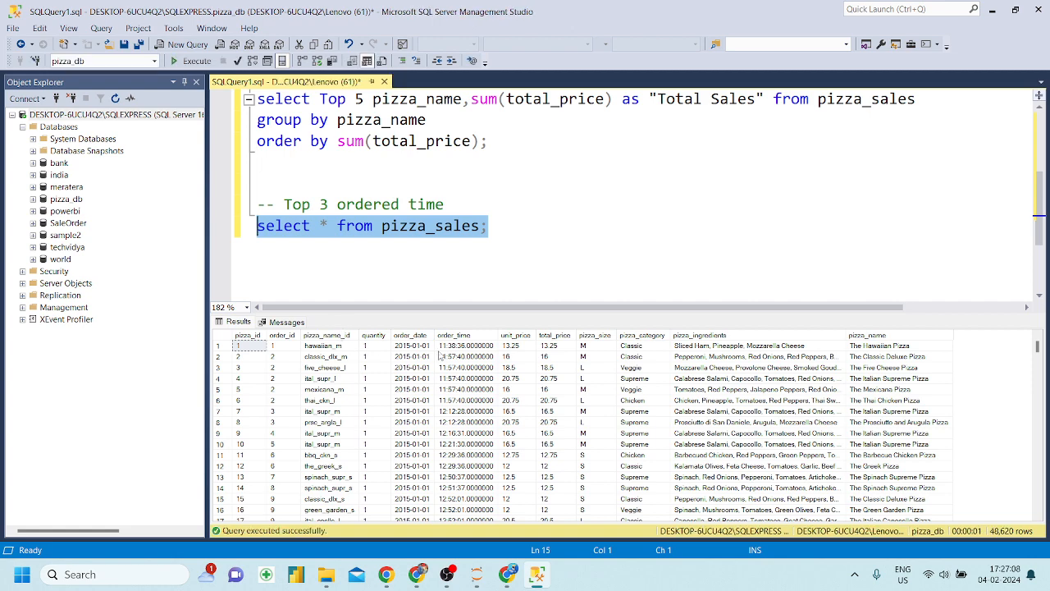
# Replace the asterisk in the select statement under "Top 3 ordered time" with the DATEPART function
pyautogui.click(448, 264)
pyautogui.click(533, 231)
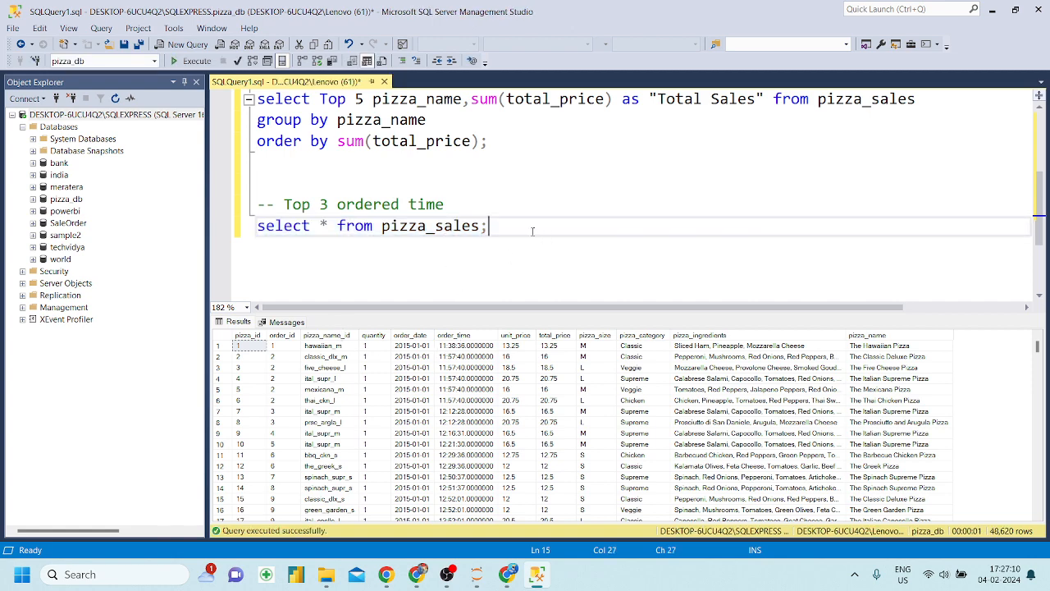
pyautogui.press('Return')
pyautogui.press('Return')
pyautogui.click(329, 226)
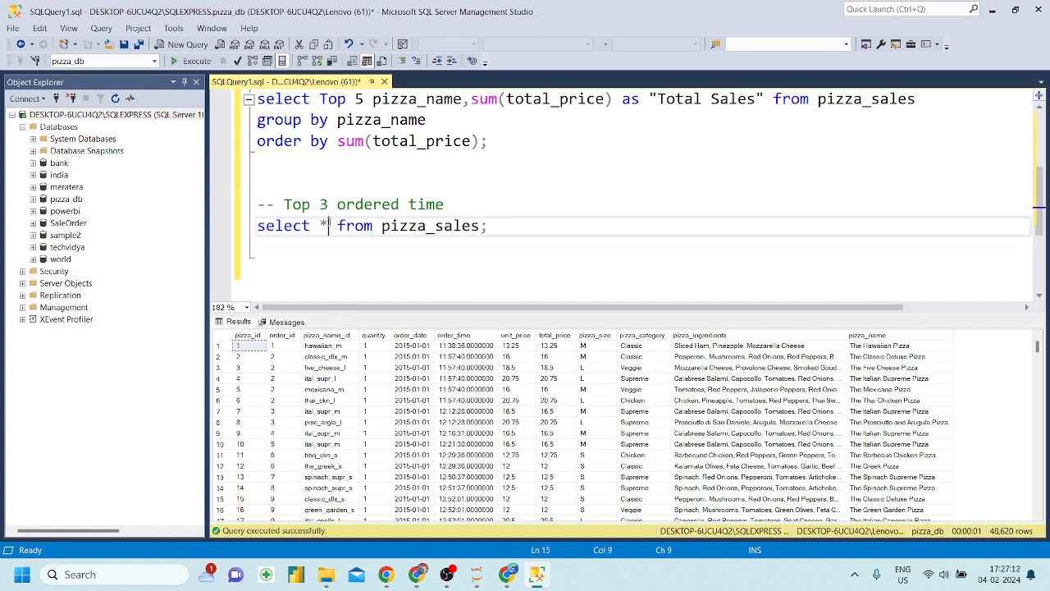
pyautogui.press('BackSpace')
pyautogui.write('date')
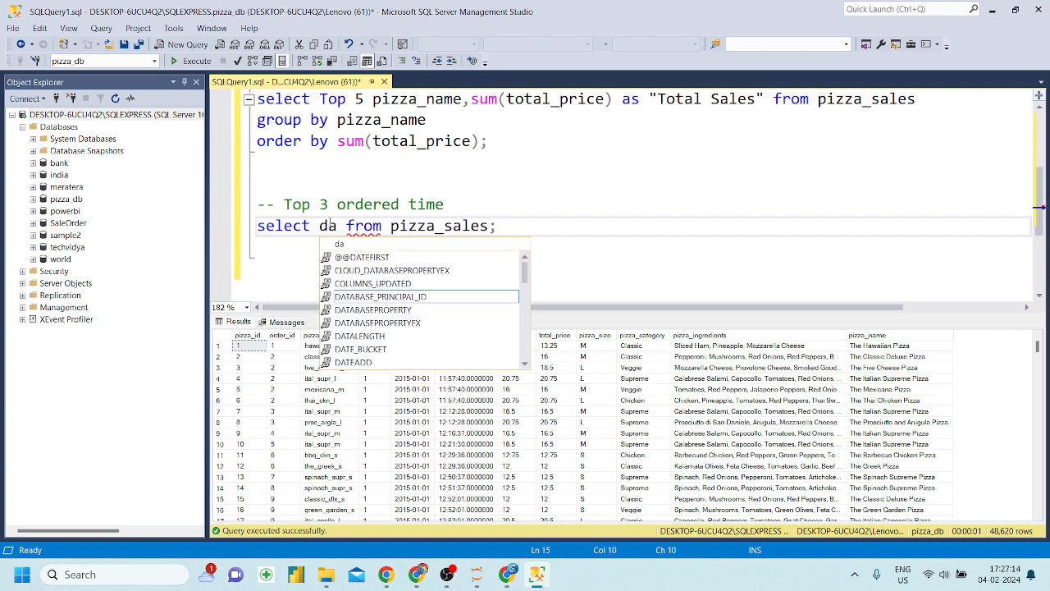
pyautogui.press('Down')
pyautogui.press('Down')
pyautogui.press('Down')
pyautogui.press('Down')
pyautogui.press('Down')
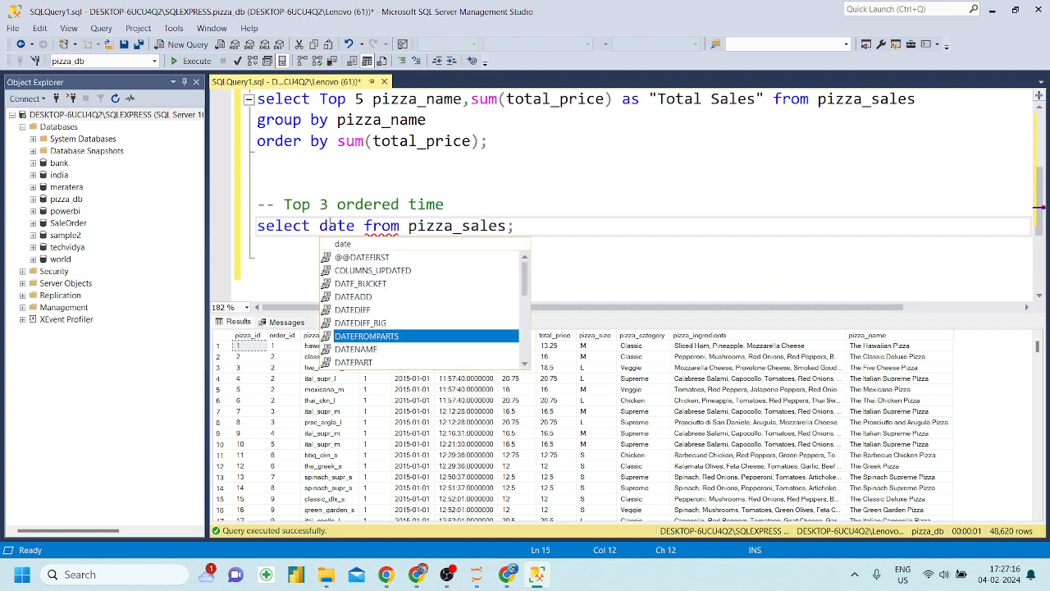
pyautogui.press('Tab')
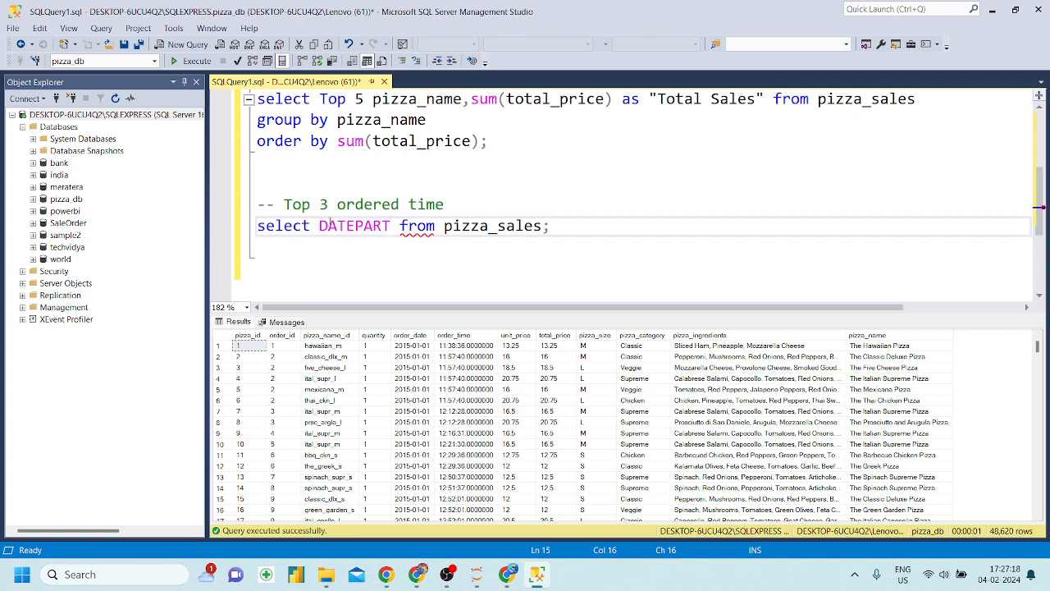
# Complete the DATEPART function under "Top 3 ordered time" with the arguments (hh,order_time)
pyautogui.write('()')
pyautogui.press('Left')
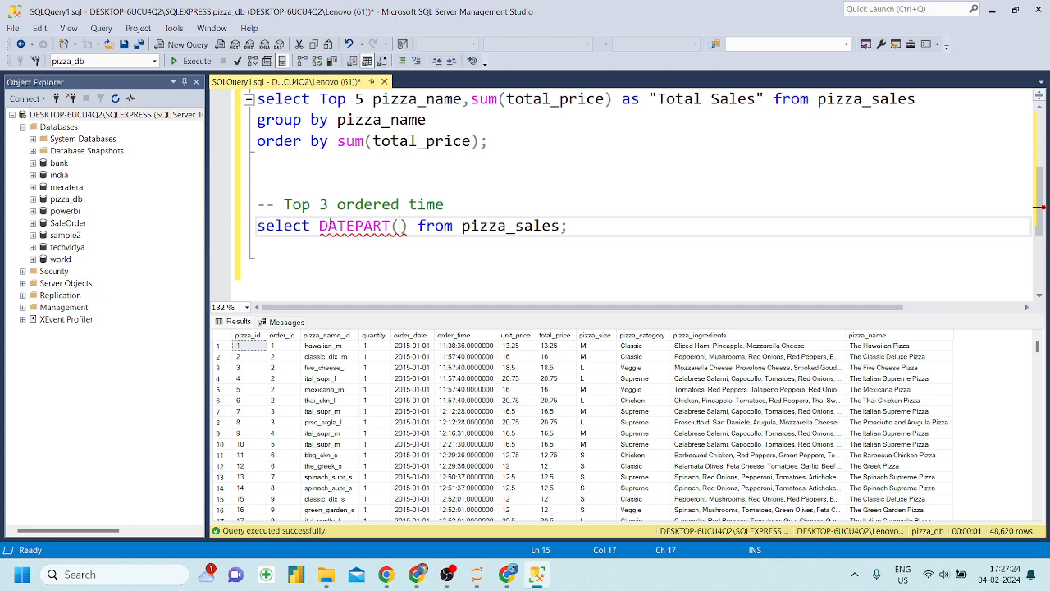
pyautogui.write('hh,')
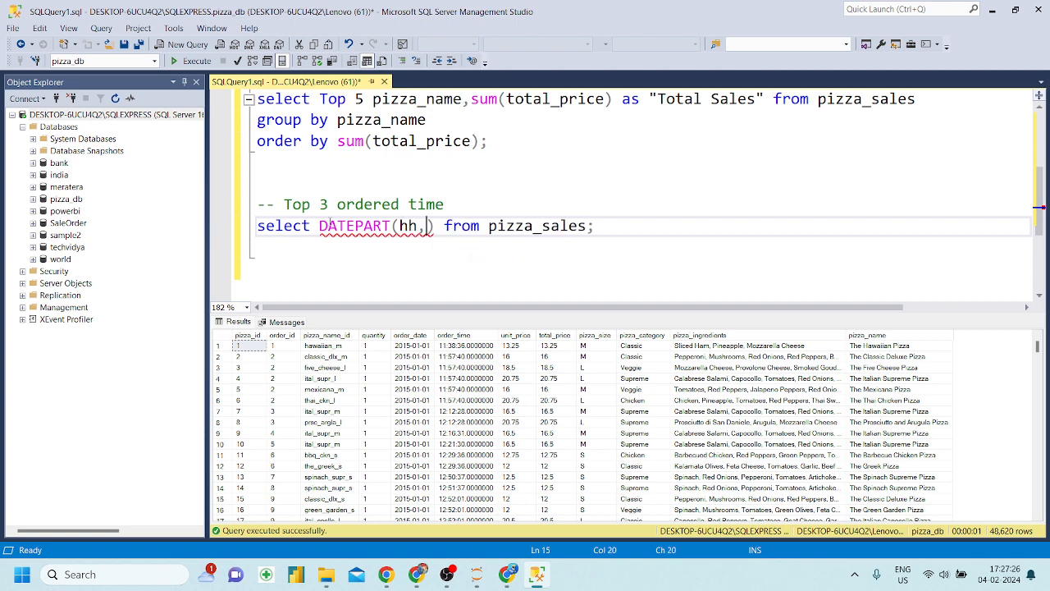
pyautogui.write('or')
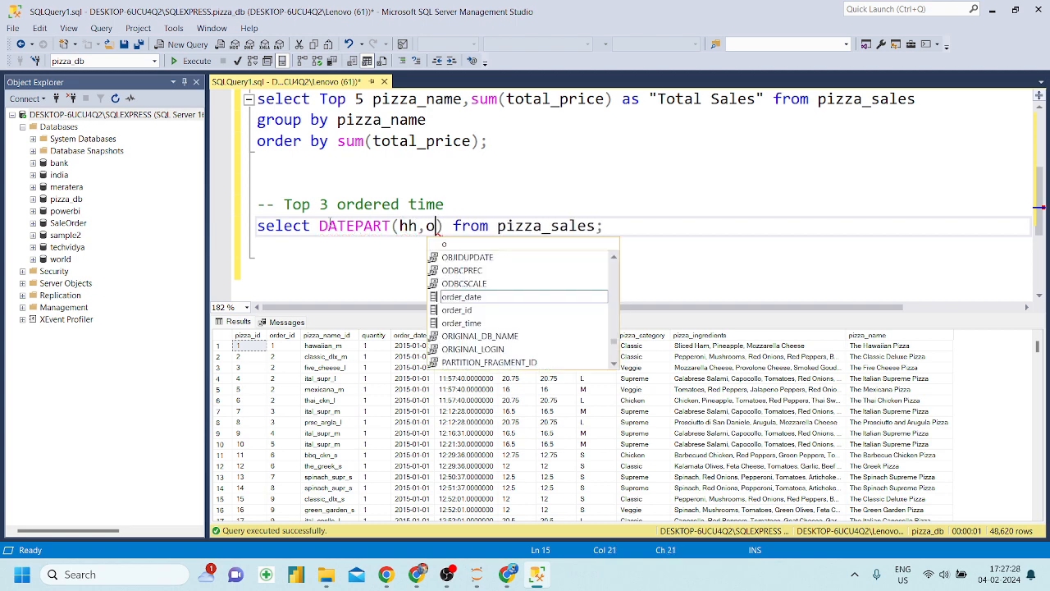
pyautogui.press('Down')
pyautogui.press('Up')
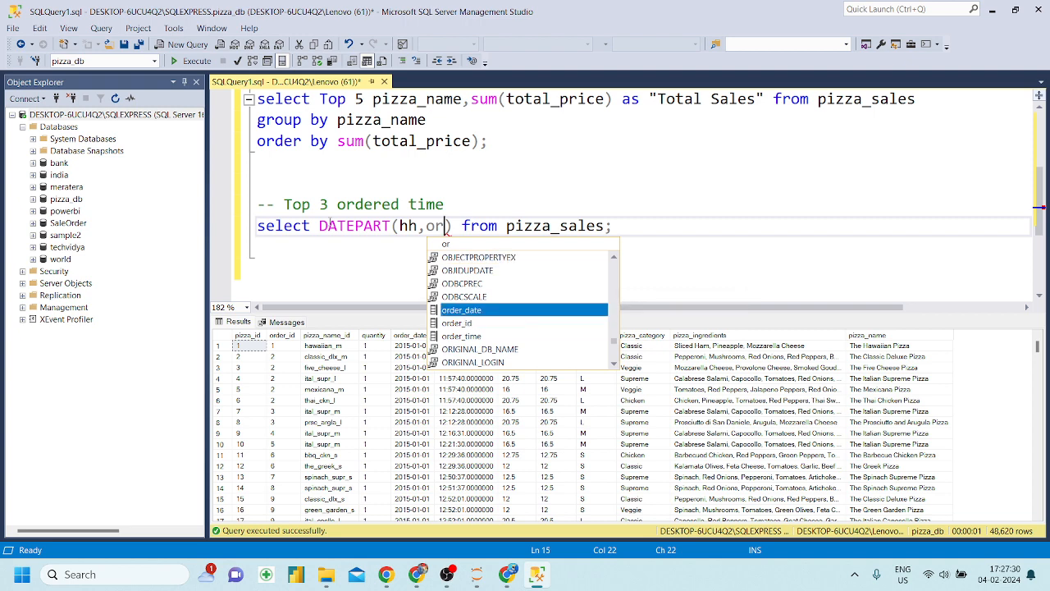
pyautogui.press('Down')
pyautogui.press('Down')
pyautogui.press('Tab')
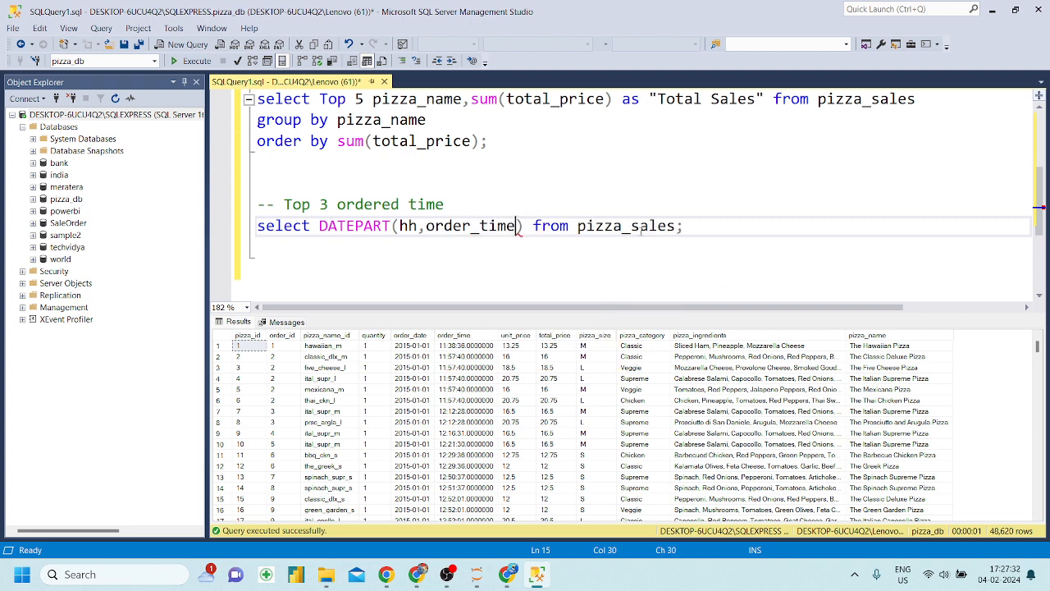
# Run the DATEPART(hh,order_time) statement on its own and look through the returned hours
pyautogui.moveTo(716, 228); pyautogui.dragTo(248, 227)
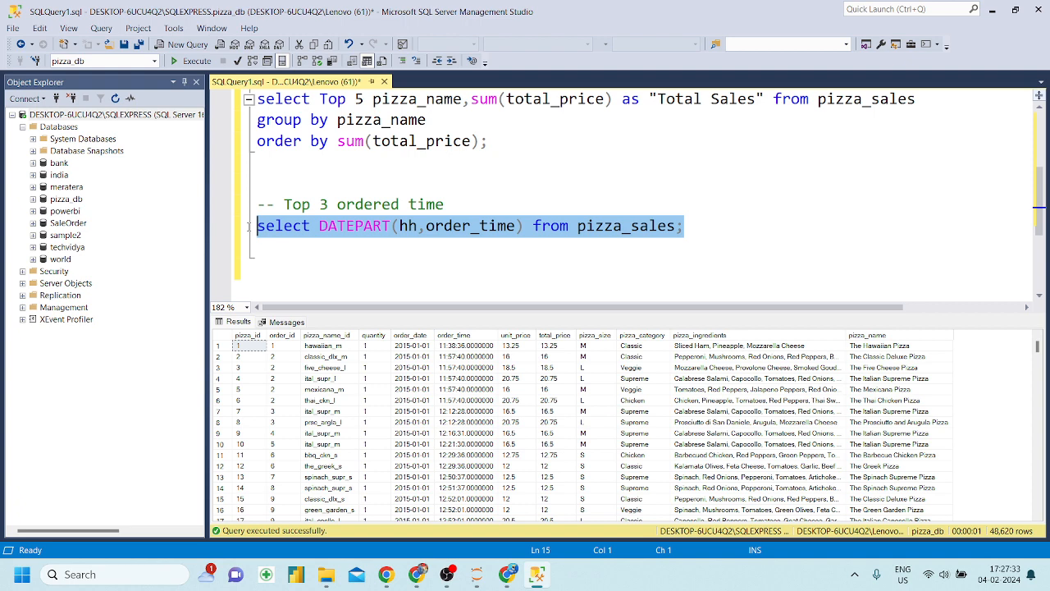
pyautogui.click(197, 61)
pyautogui.scroll(-20, 266, 419)
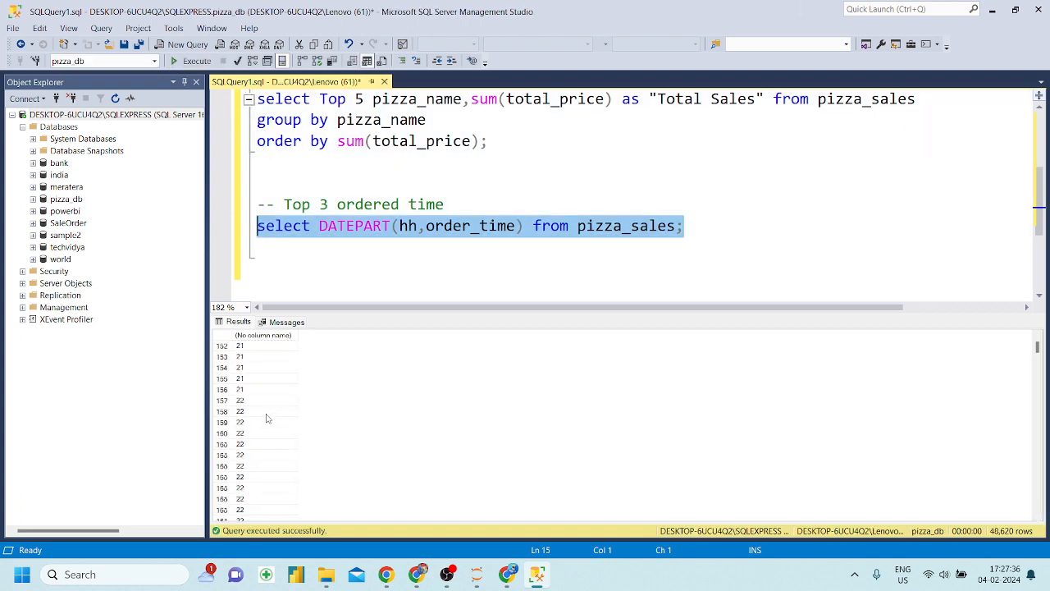
pyautogui.scroll(20, 266, 418)
pyautogui.click(486, 211)
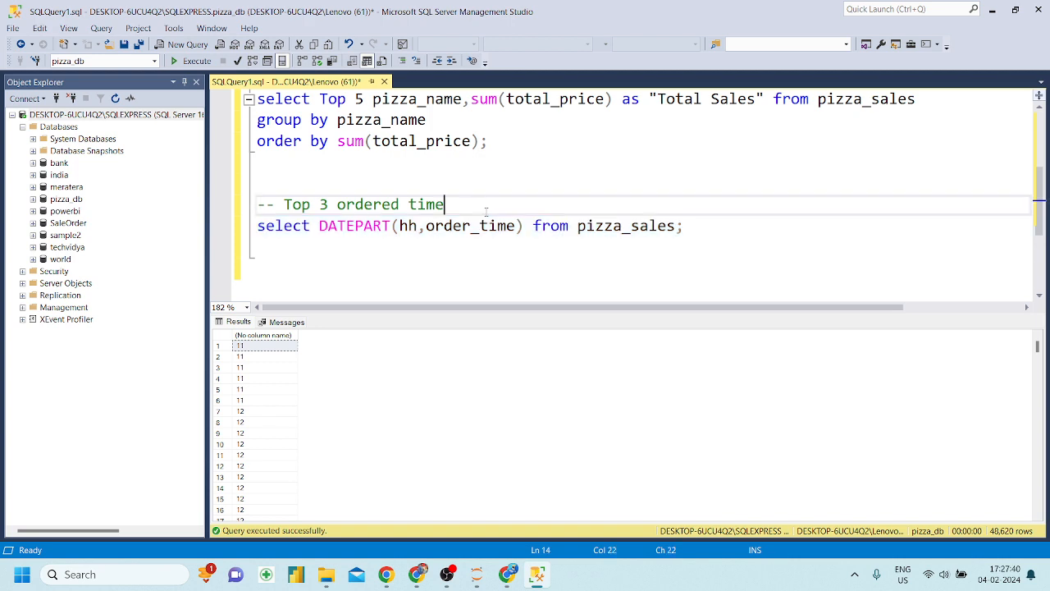
# Add a comma after the DATEPART expression and check the count(distinct order_id) part of the "Top 3 ordered time" query in the KPI sheet PDF in Chrome
pyautogui.click(526, 225)
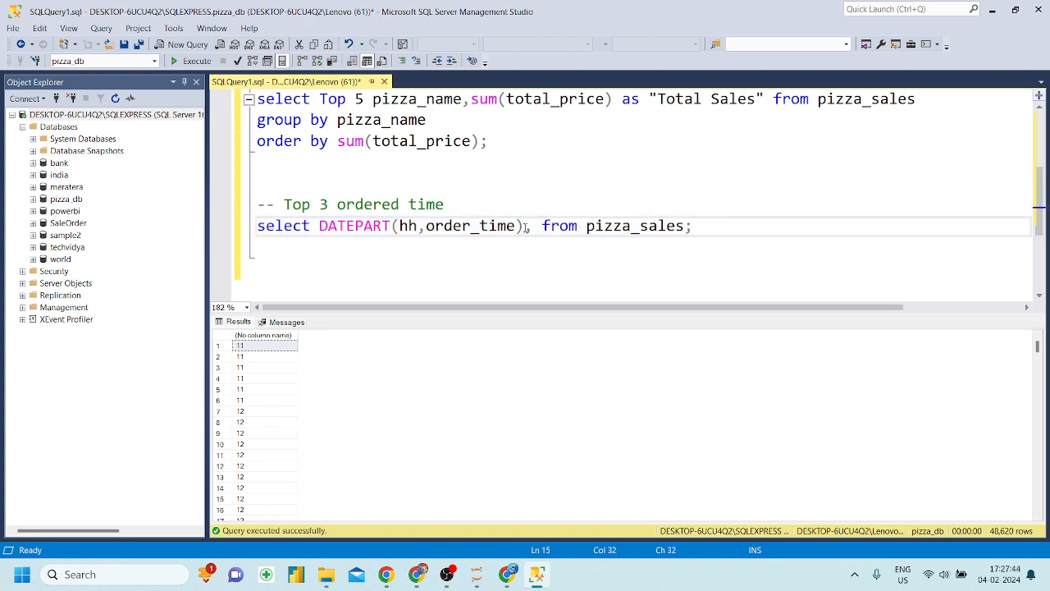
pyautogui.click(416, 574)
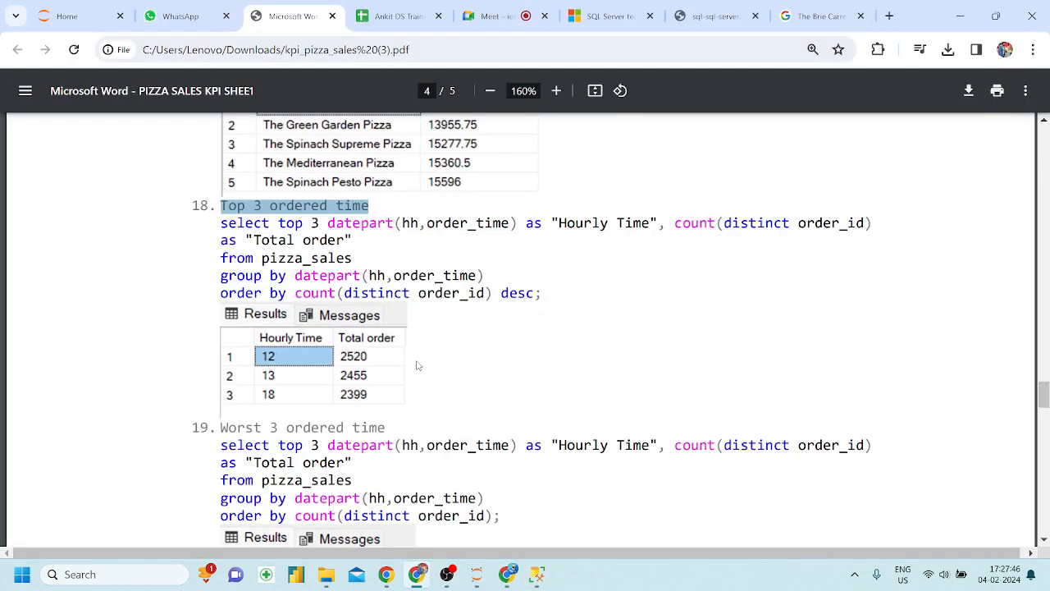
pyautogui.moveTo(693, 230); pyautogui.dragTo(820, 230)
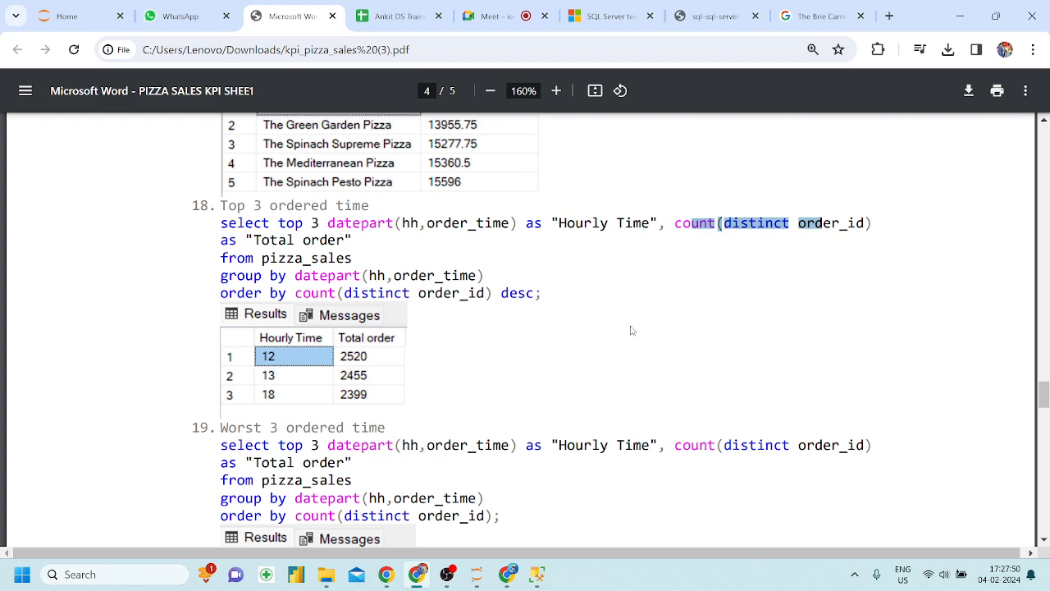
pyautogui.click(537, 575)
pyautogui.click(537, 574)
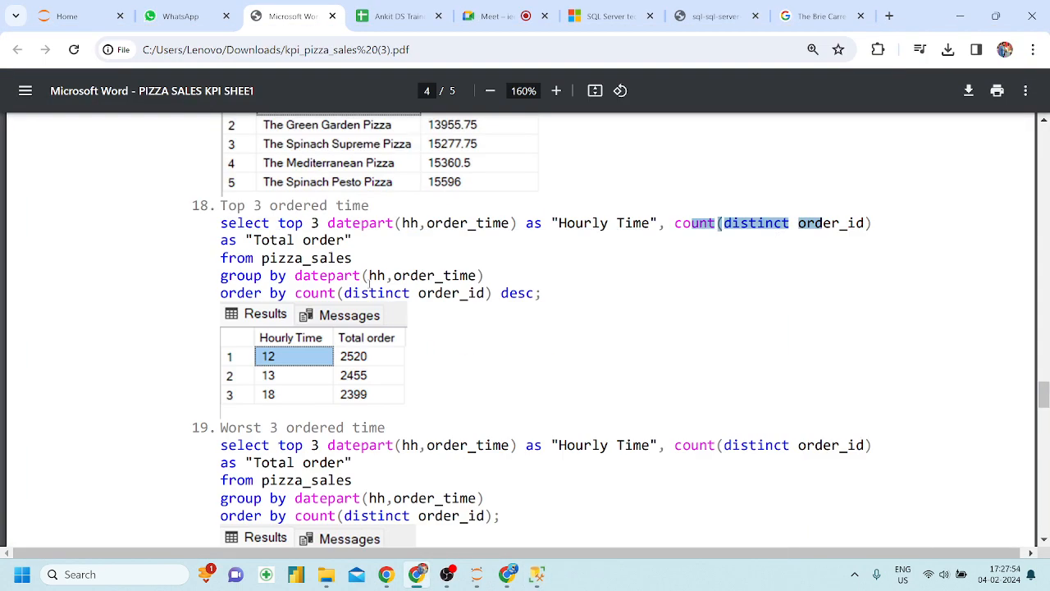
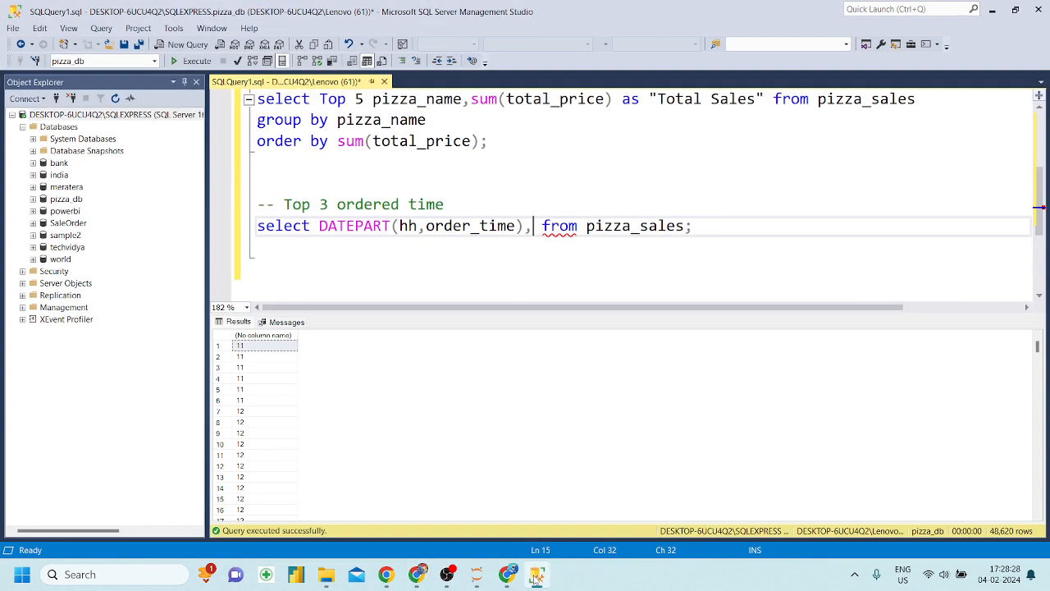
# Back in SQL Server Management Studio, add count(order_id) as the second column of the select statement
pyautogui.click(536, 575)
pyautogui.write('count(')
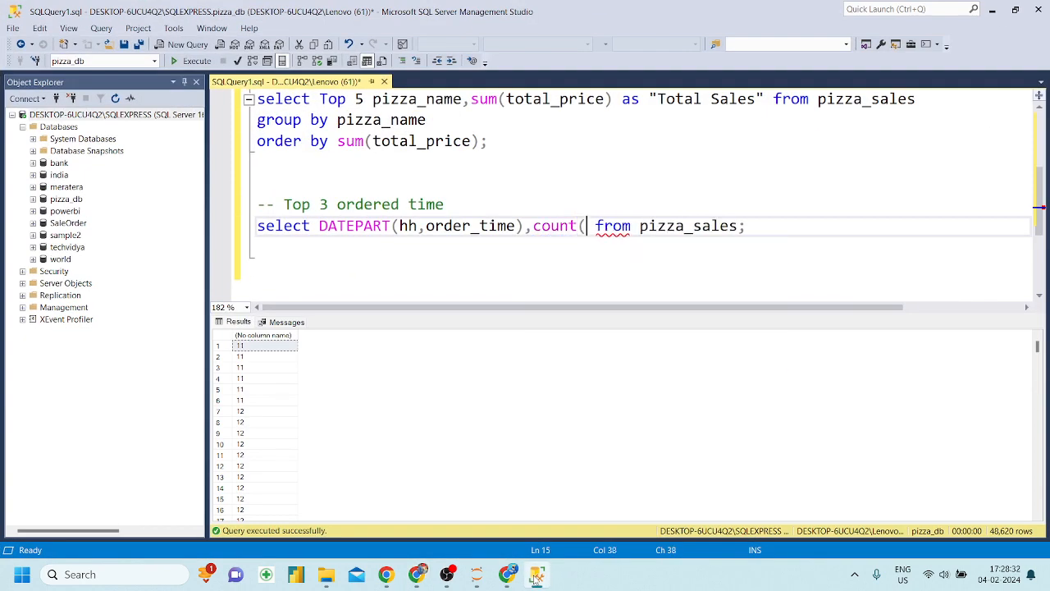
pyautogui.write(')')
pyautogui.press('Left')
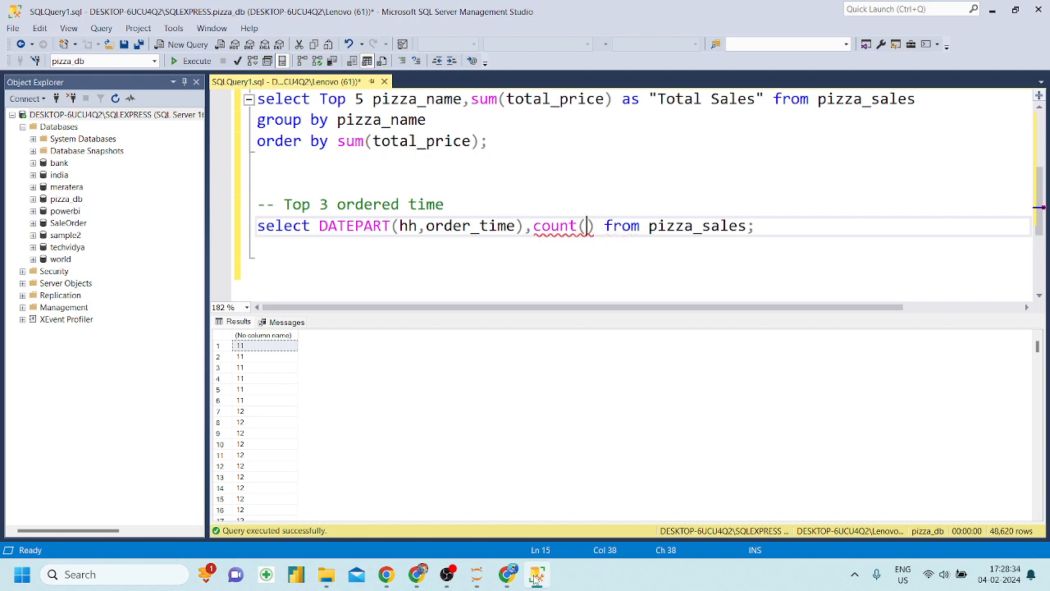
pyautogui.write('o')
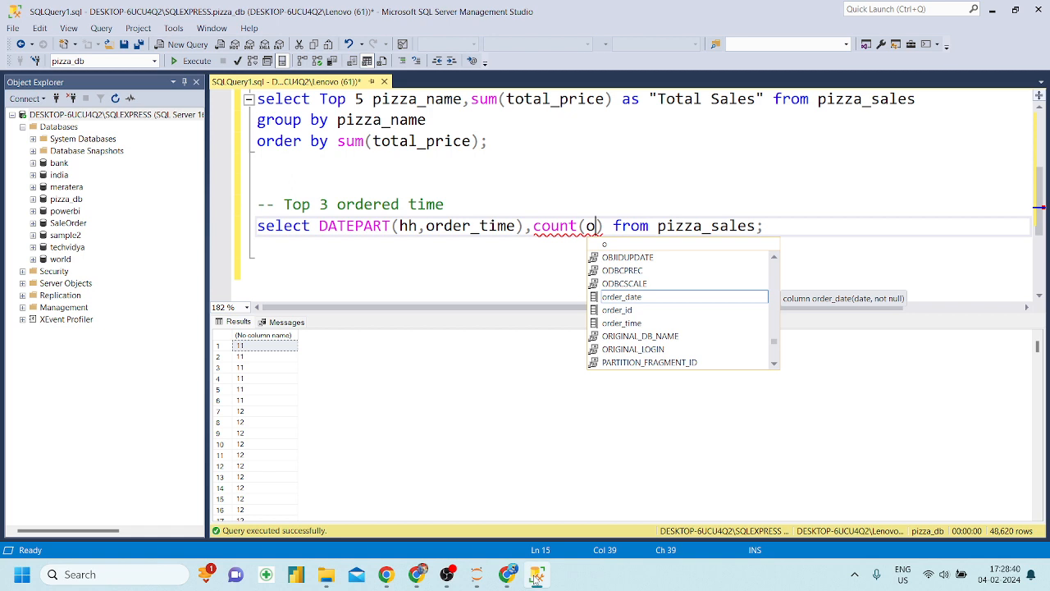
pyautogui.press('Down')
pyautogui.press('Return')
pyautogui.press('BackSpace')
pyautogui.press('BackSpace')
pyautogui.press('BackSpace')
pyautogui.press('BackSpace')
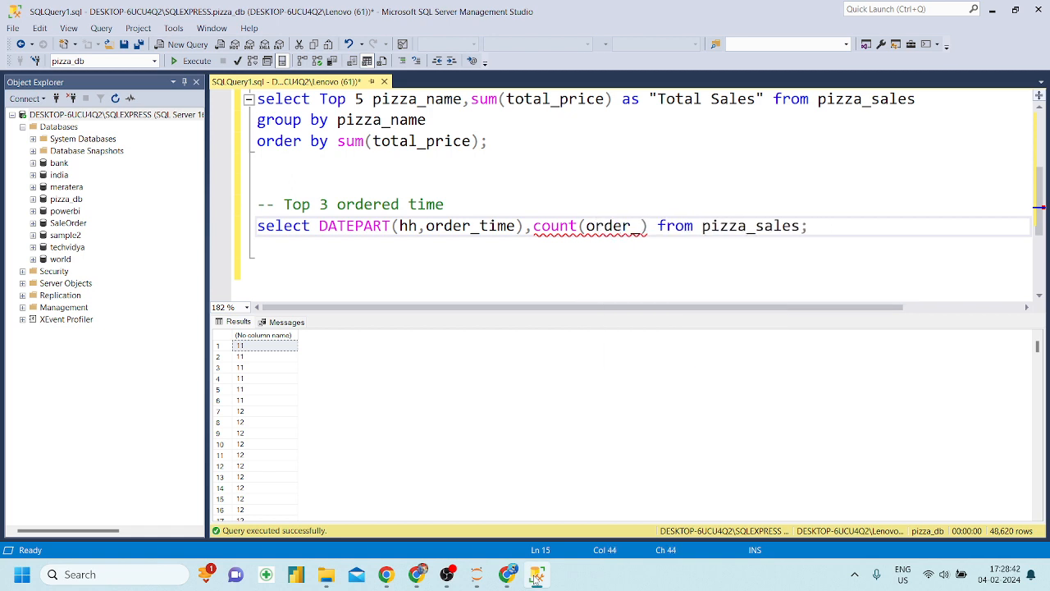
pyautogui.write('id')
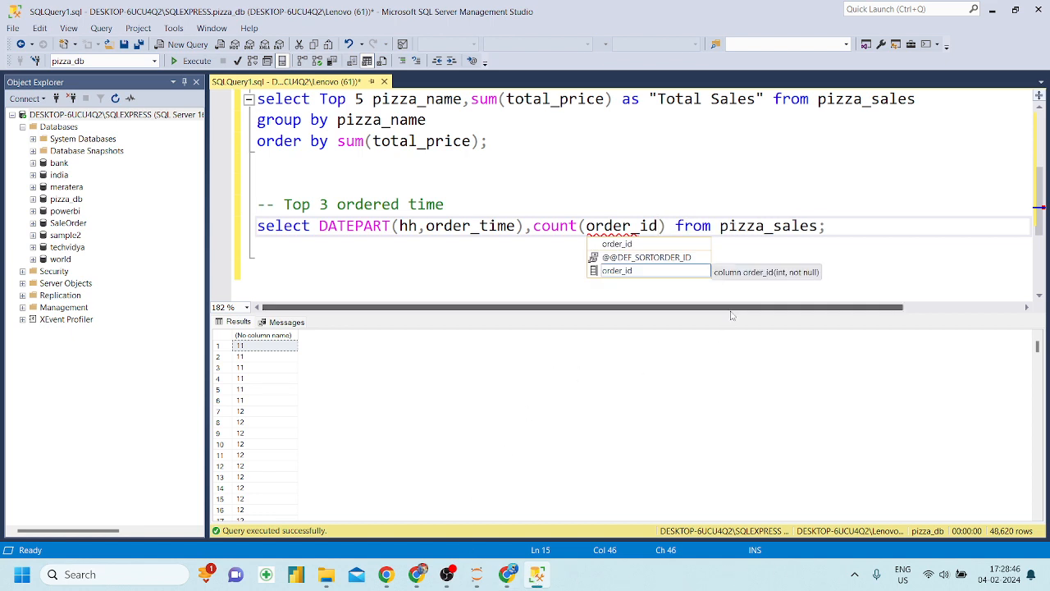
# Add a line below the select grouping the rows by a copy of its DATEPART(hh,order_time) expression
pyautogui.click(821, 225)
pyautogui.press('Return')
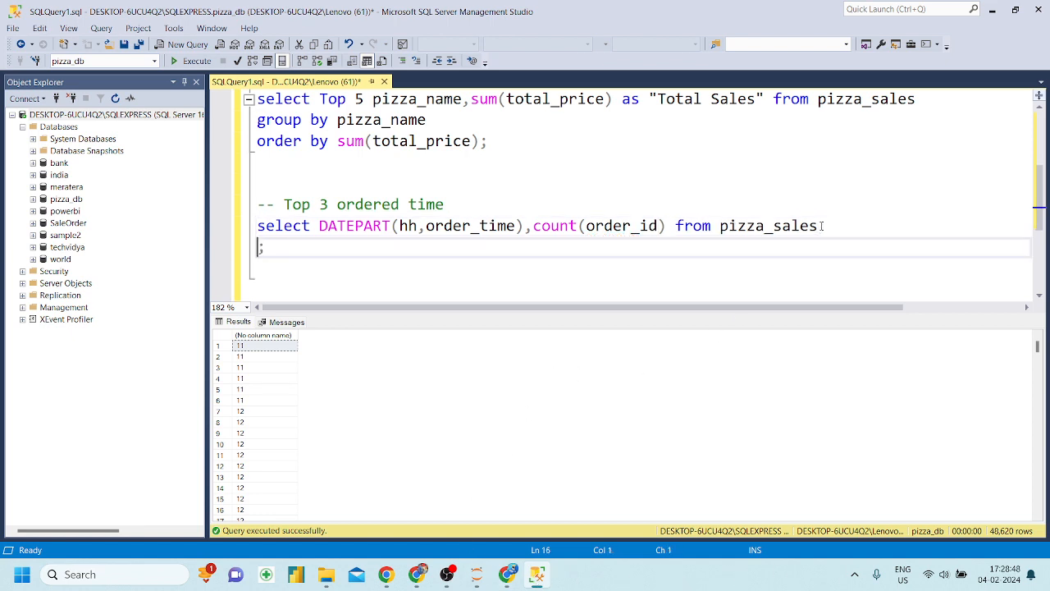
pyautogui.write('group by')
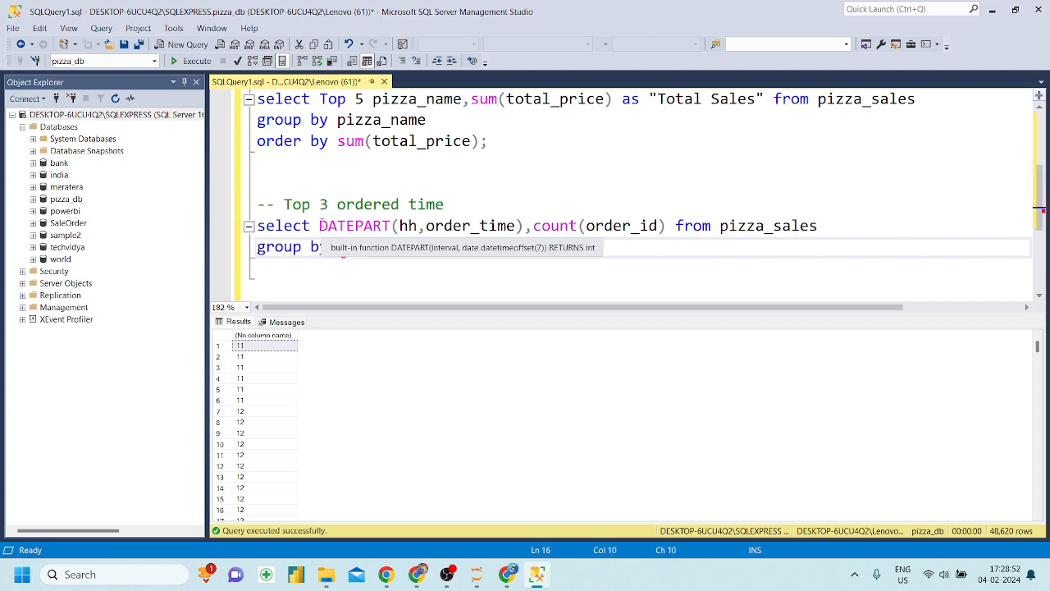
pyautogui.moveTo(319, 226); pyautogui.dragTo(517, 227)
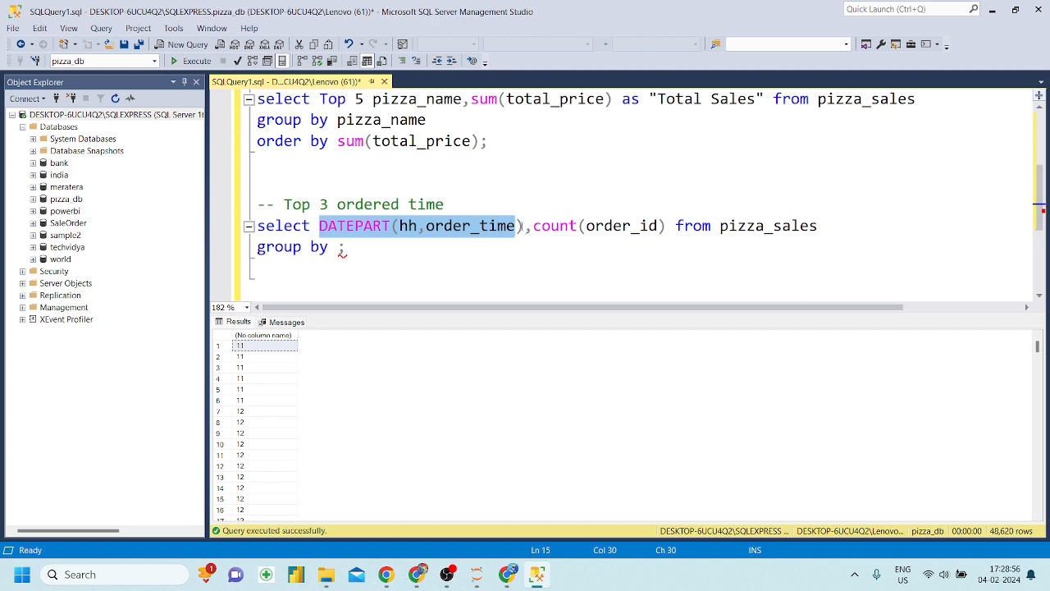
pyautogui.keyDown('shift'); pyautogui.click(526, 231); pyautogui.keyUp('shift')
pyautogui.hotkey('ctrl', 'c')
pyautogui.click(335, 246)
pyautogui.hotkey('ctrl', 'v')
# Add the line order by count(order_id) desc before the semicolon, copying the count expression, and run the whole query
pyautogui.press('Return')
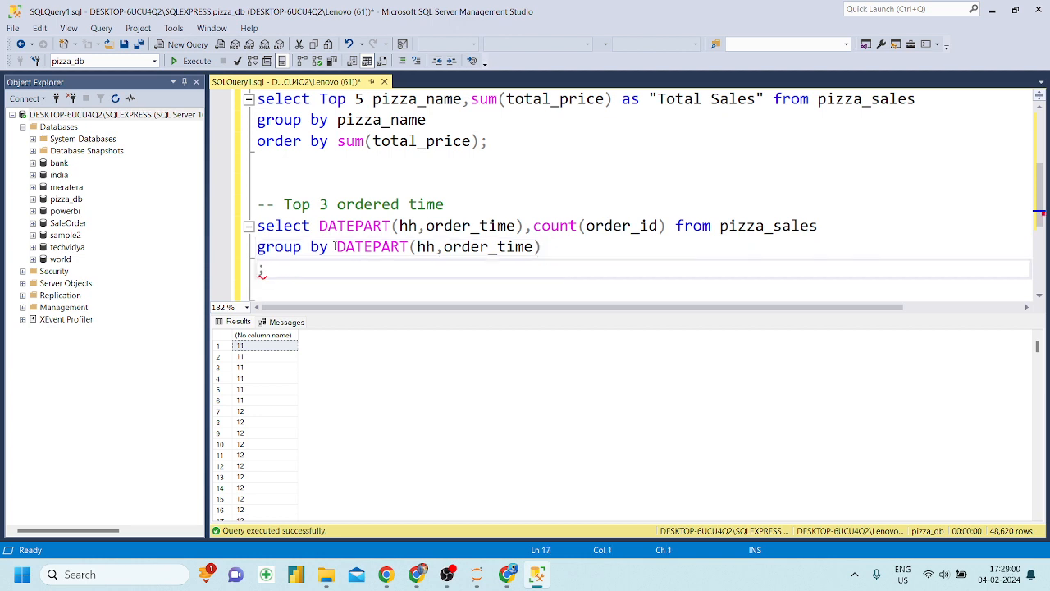
pyautogui.write('order by')
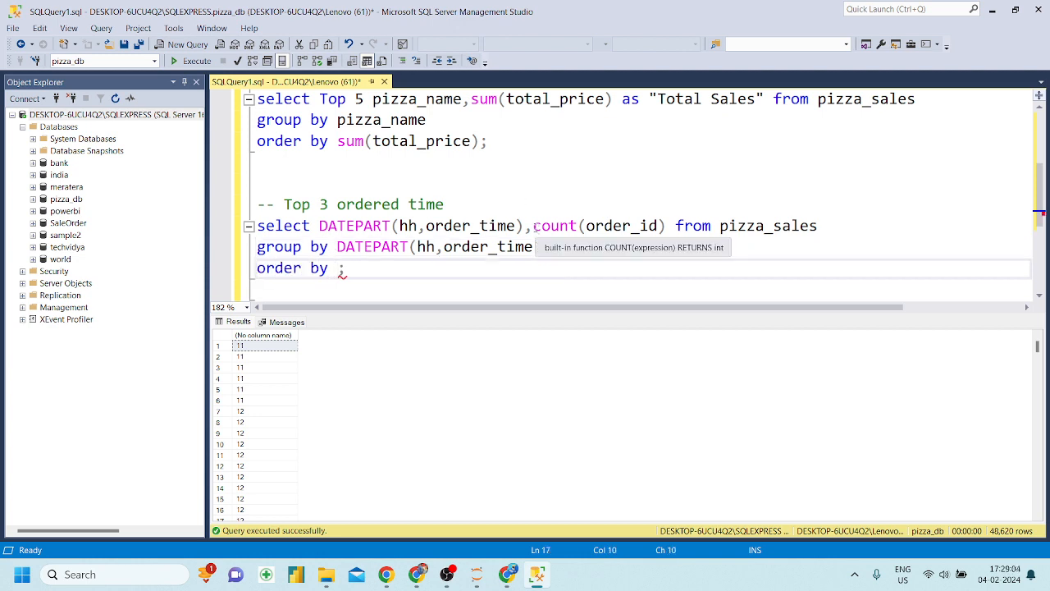
pyautogui.moveTo(534, 226); pyautogui.dragTo(639, 227)
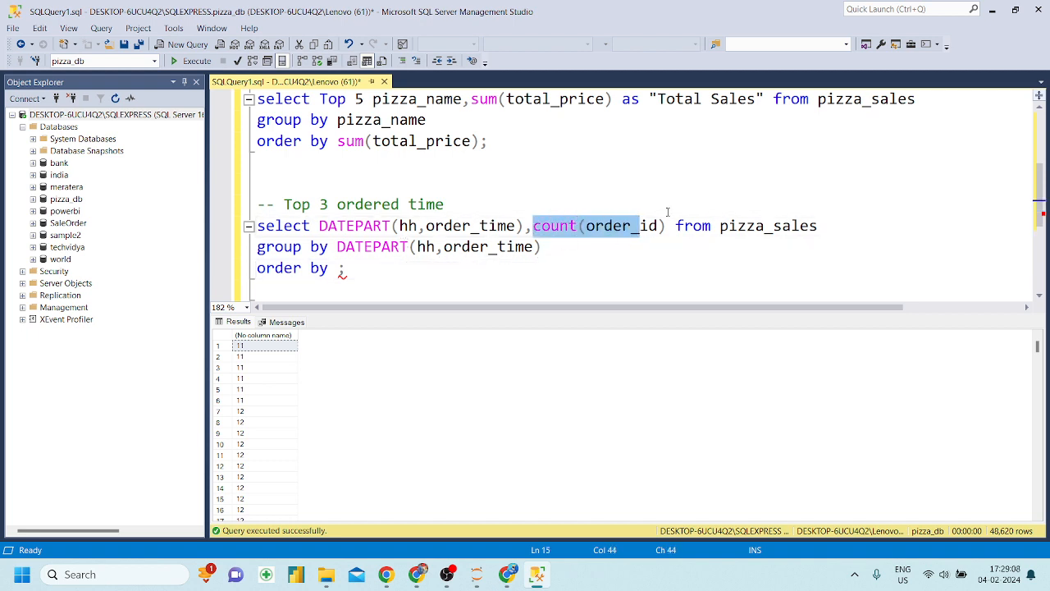
pyautogui.moveTo(667, 226); pyautogui.dragTo(533, 225)
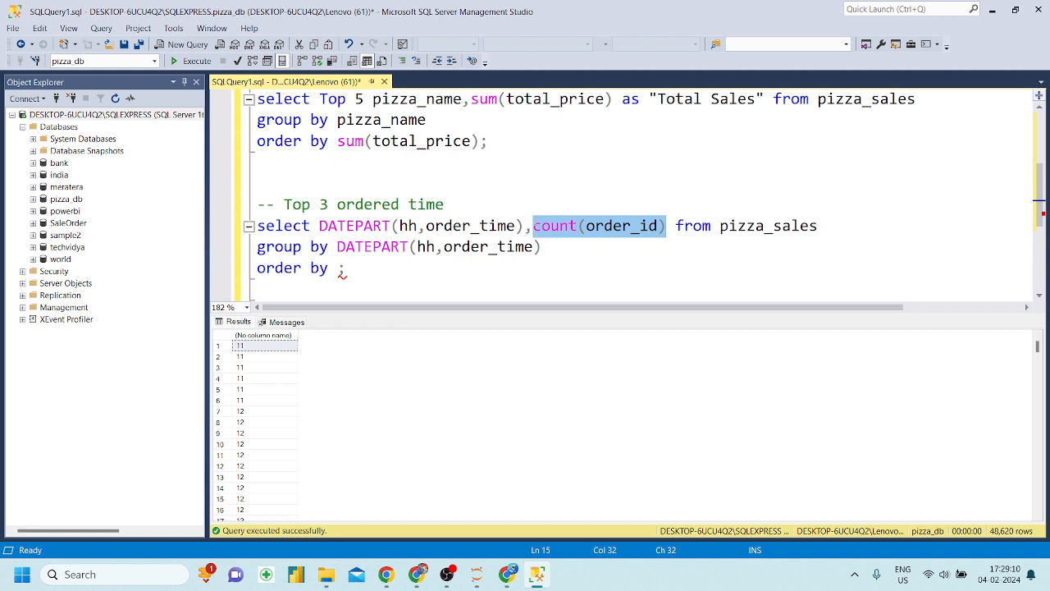
pyautogui.hotkey('ctrl', 'c')
pyautogui.click(337, 270)
pyautogui.hotkey('ctrl', 'v')
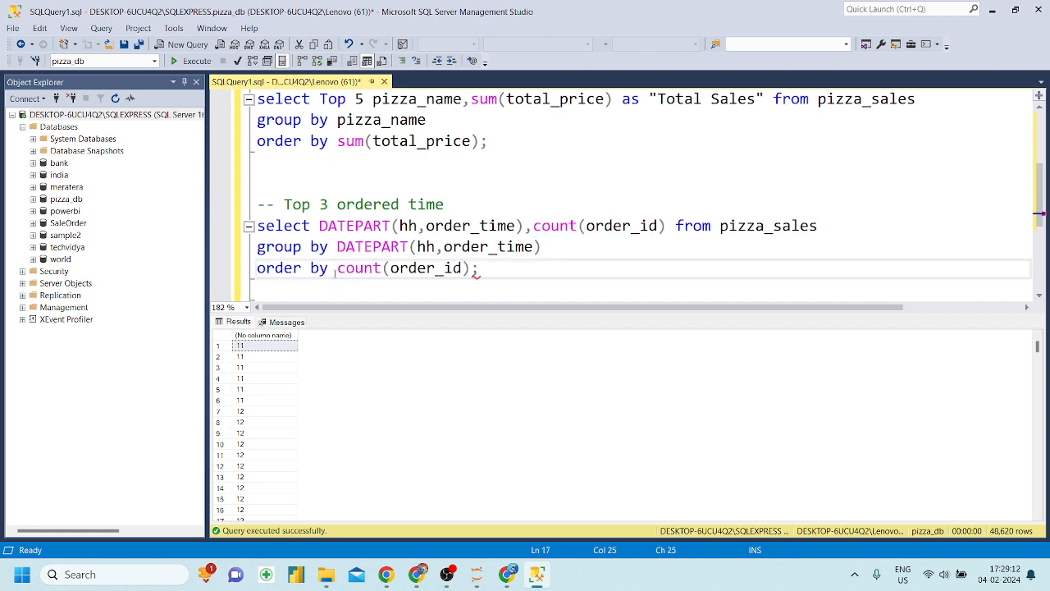
pyautogui.write('desc')
pyautogui.moveTo(545, 276); pyautogui.dragTo(256, 226)
pyautogui.click(193, 61)
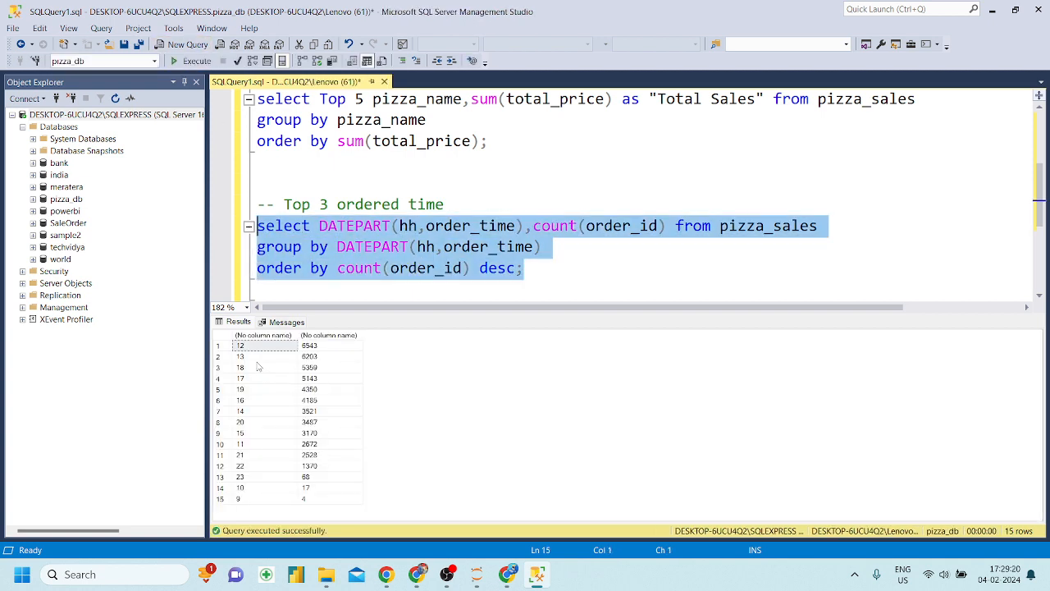
# Insert distinct before order_id in the count of the select line and rerun the query
pyautogui.click(632, 227)
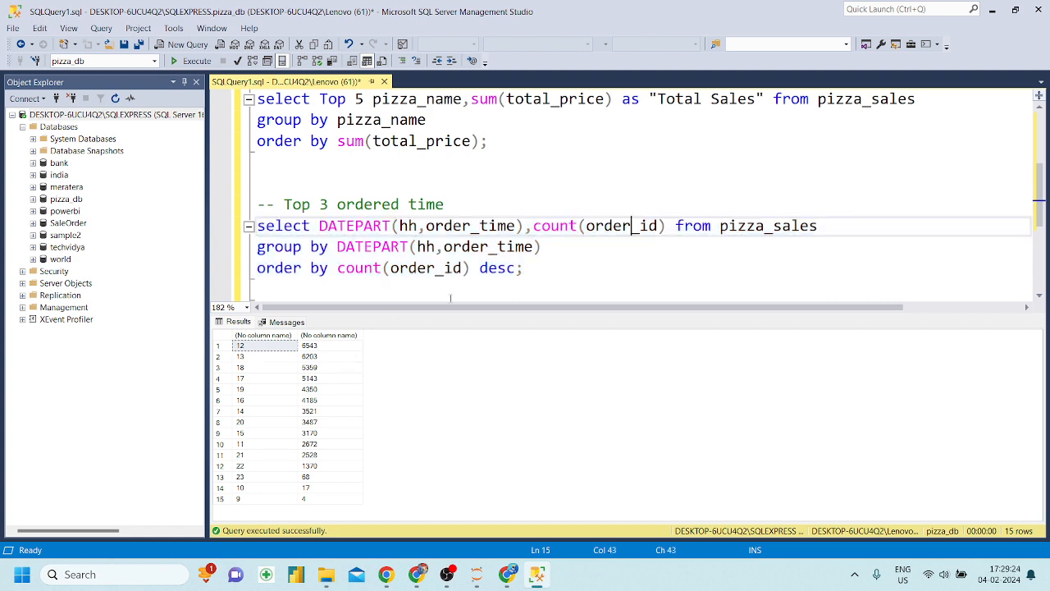
pyautogui.click(588, 223)
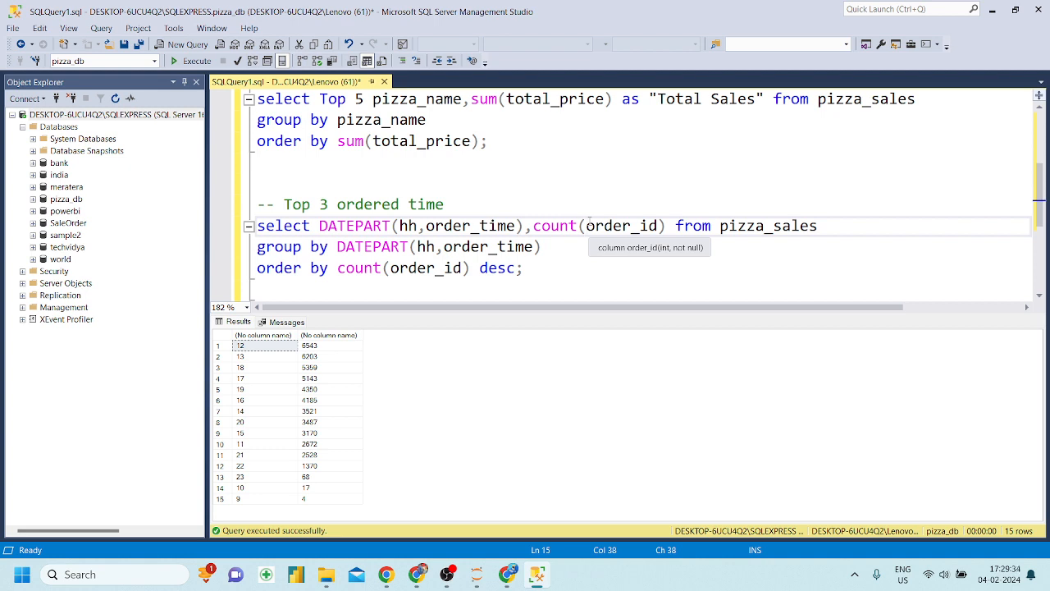
pyautogui.write('dist')
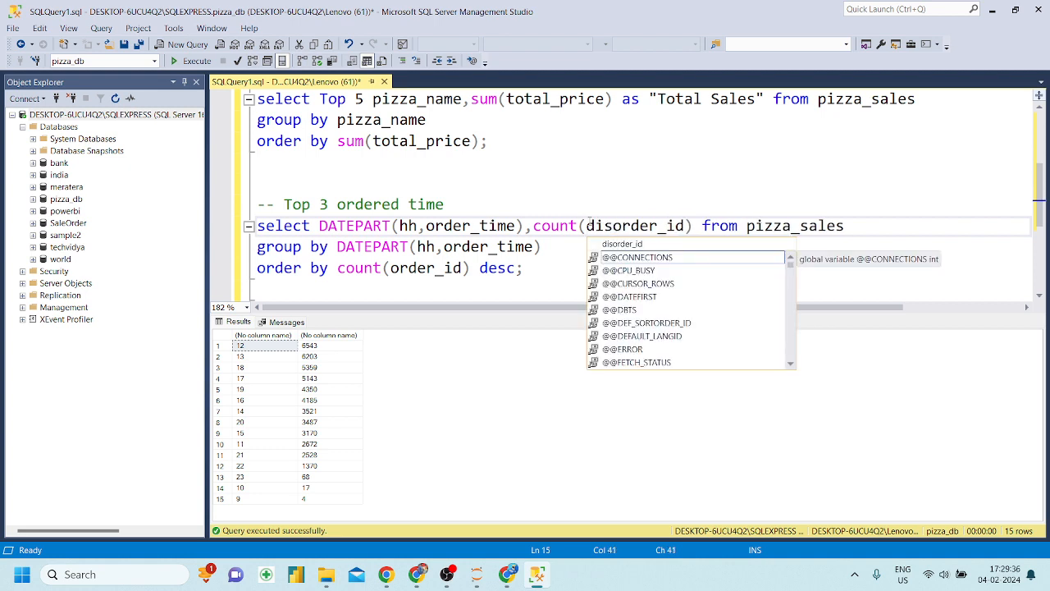
pyautogui.write('inct')
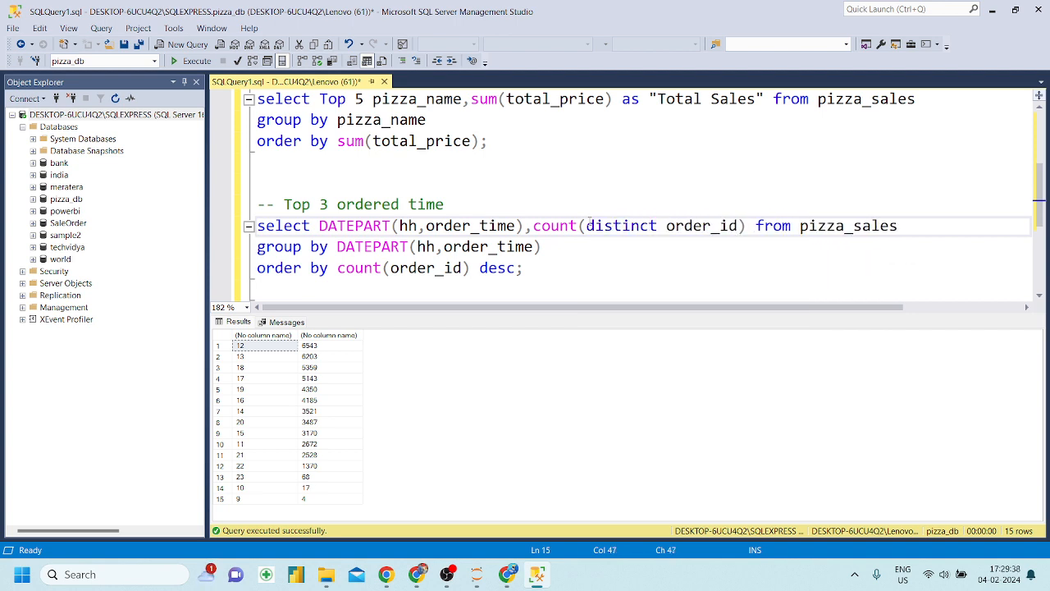
pyautogui.moveTo(525, 268); pyautogui.dragTo(248, 225)
pyautogui.click(191, 60)
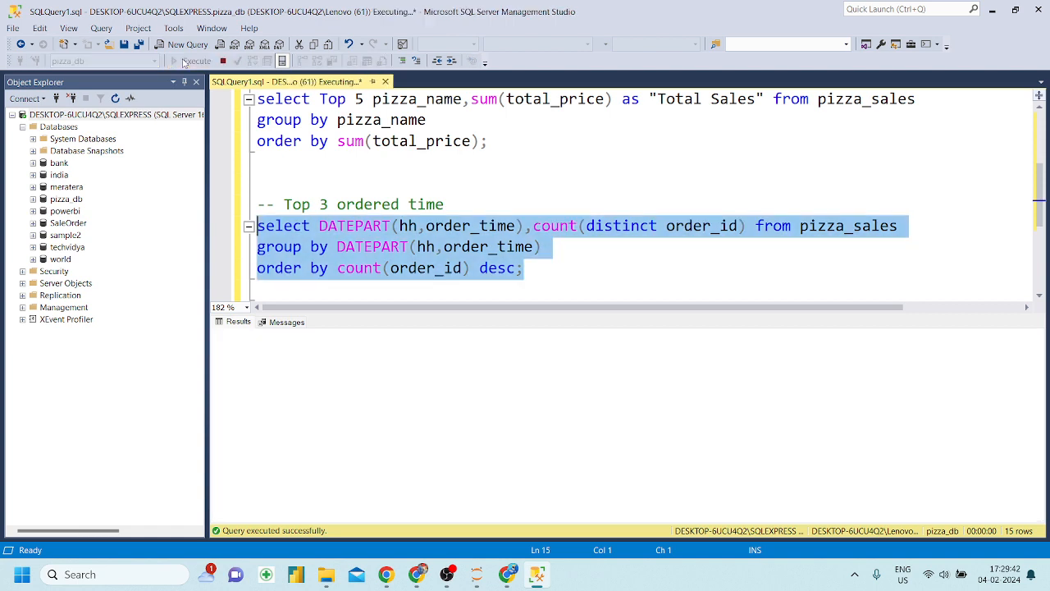
# Limit the select statement to Top 3, run the query and switch to the KPI sheet PDF in Chrome to compare
pyautogui.click(313, 226)
pyautogui.write('Top 3')
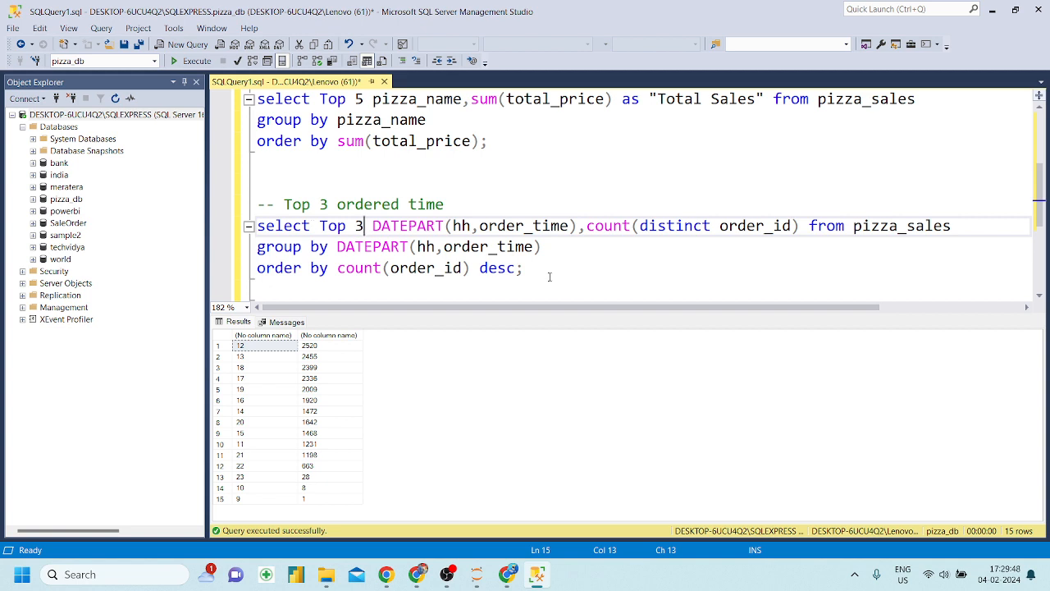
pyautogui.moveTo(550, 276); pyautogui.dragTo(257, 225)
pyautogui.click(194, 61)
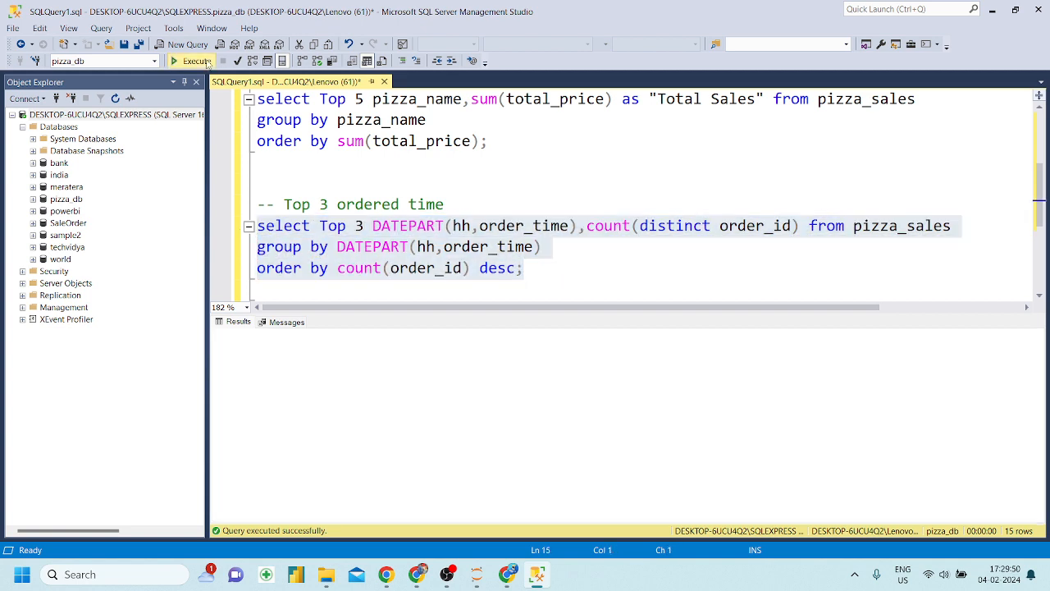
pyautogui.click(420, 577)
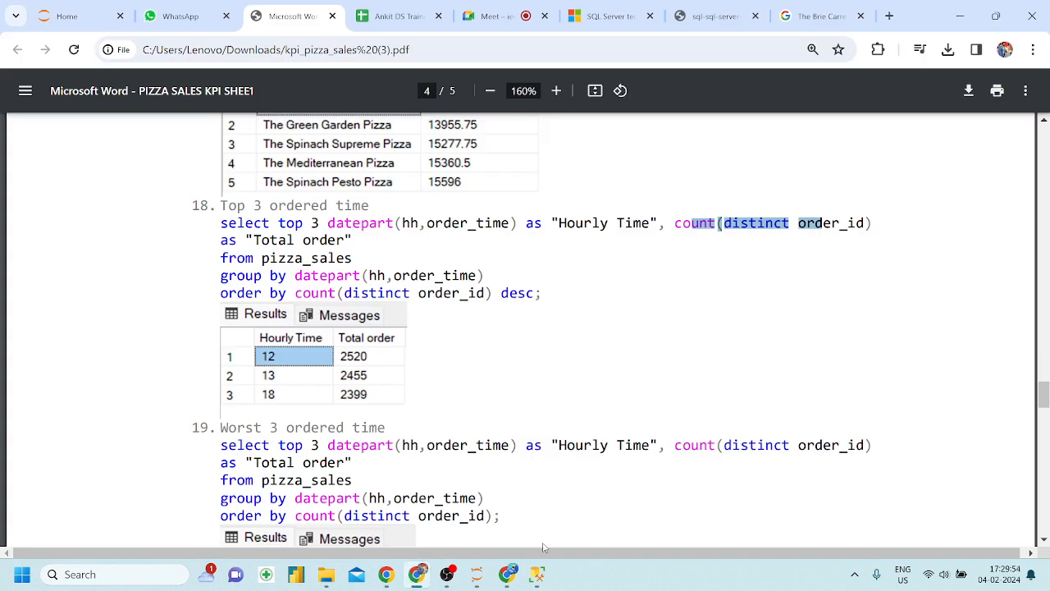
# Find the Weekly order trend item in the KPI sheet PDF in Chrome and select its heading text
pyautogui.click(538, 575)
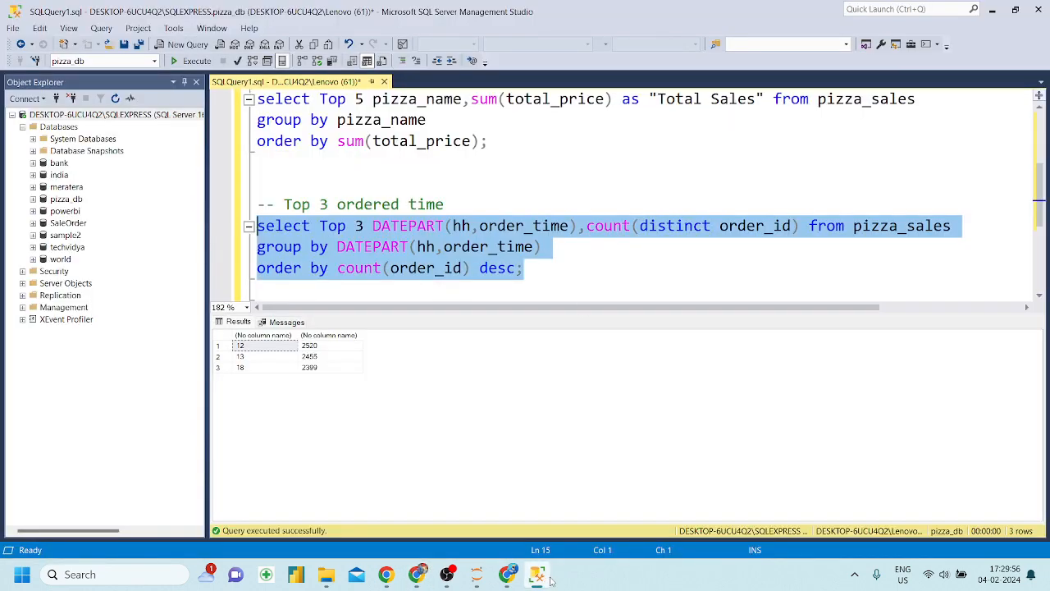
pyautogui.click(417, 574)
pyautogui.scroll(-2, 525, 329)
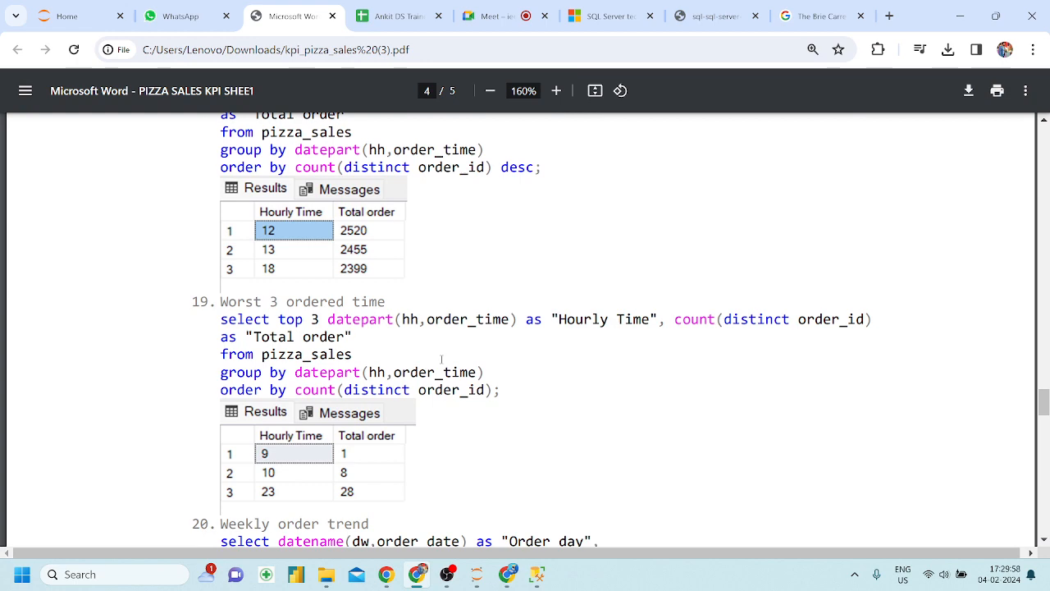
pyautogui.scroll(-4, 441, 359)
pyautogui.scroll(-1, 325, 259)
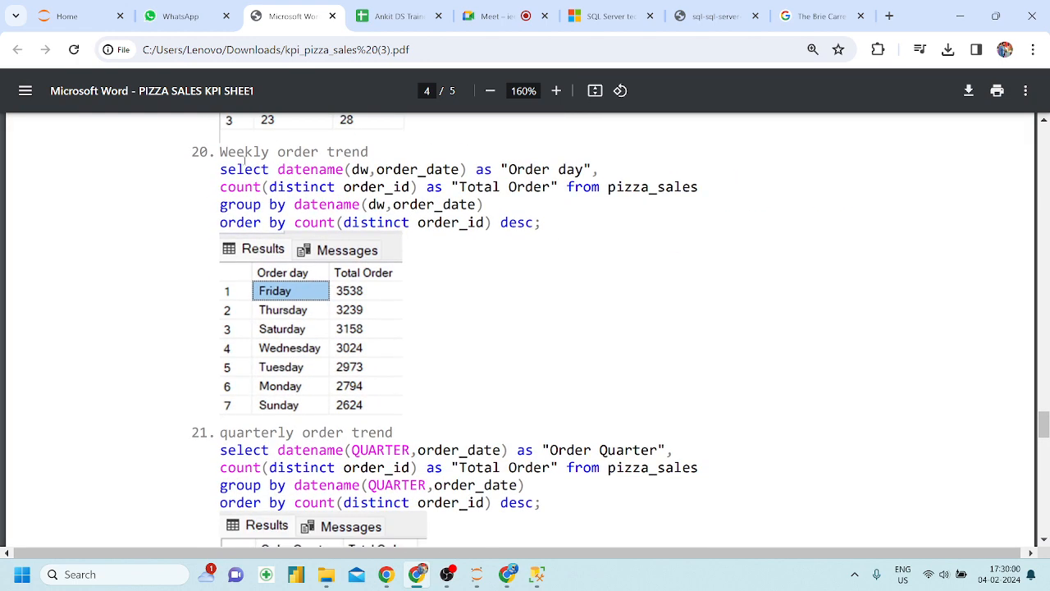
pyautogui.moveTo(219, 153); pyautogui.dragTo(371, 150)
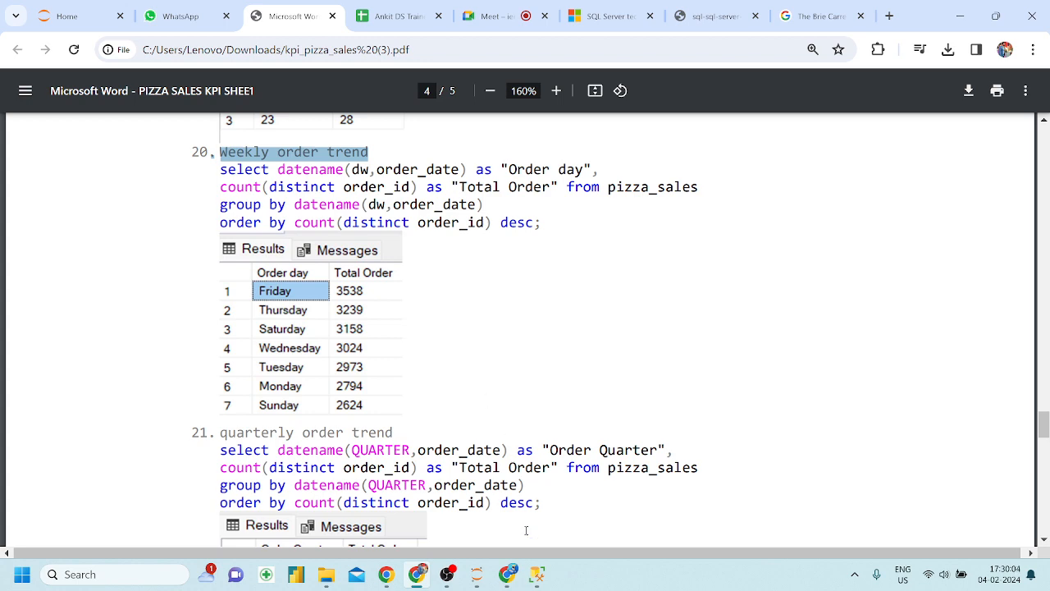
# Switch to SQL Server Management Studio and add the comment "-- . Weekly order trend" a few lines below the Top 3 ordered time query
pyautogui.click(505, 493)
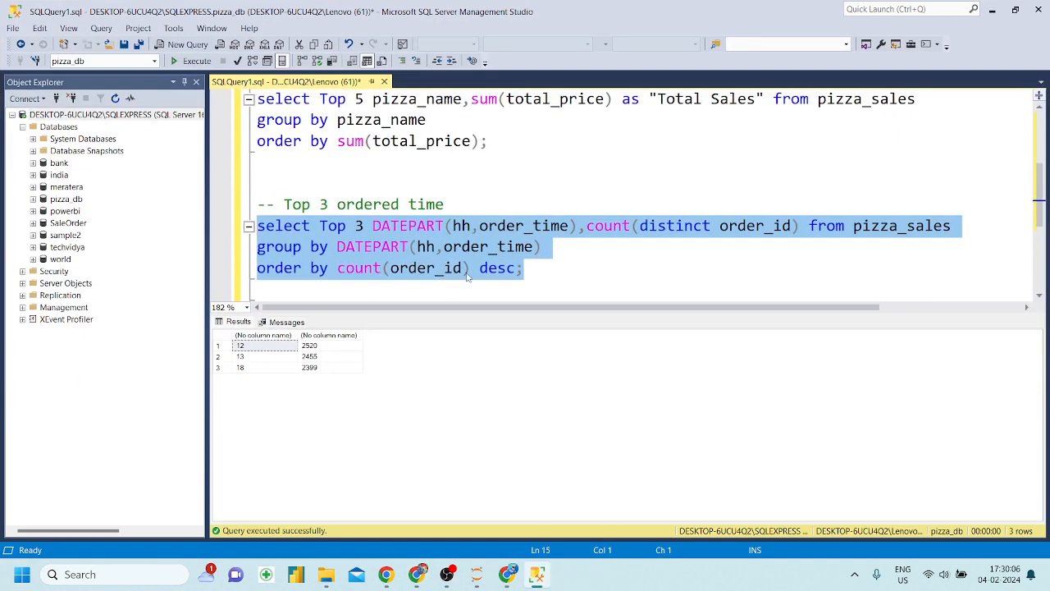
pyautogui.click(541, 270)
pyautogui.press('Return')
pyautogui.press('Return')
pyautogui.press('Return')
pyautogui.press('Return')
pyautogui.press('Return')
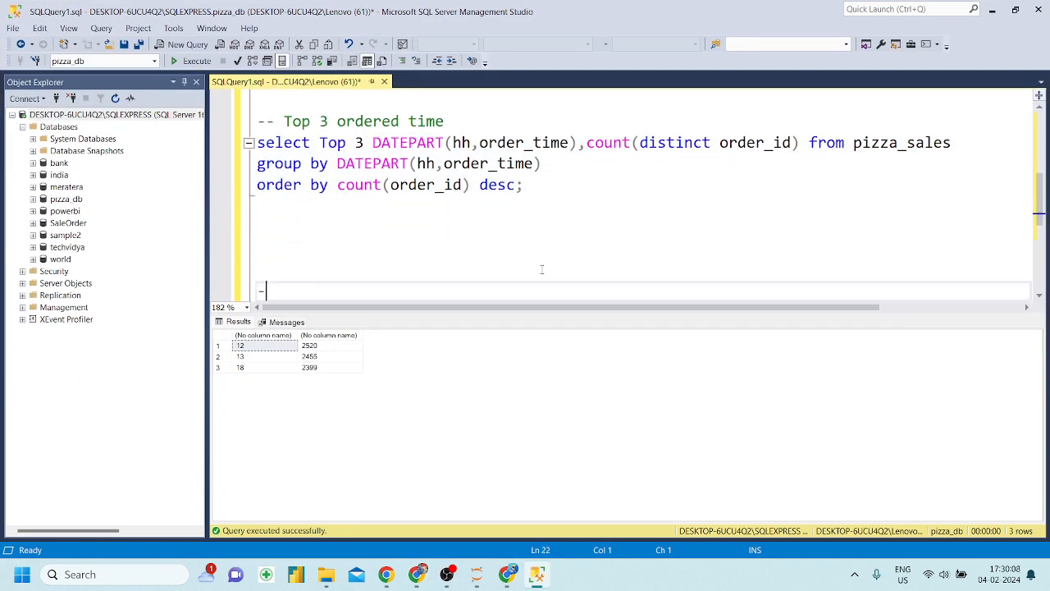
pyautogui.write('--')
pyautogui.write('. Weekly order trend')
pyautogui.press('Return')
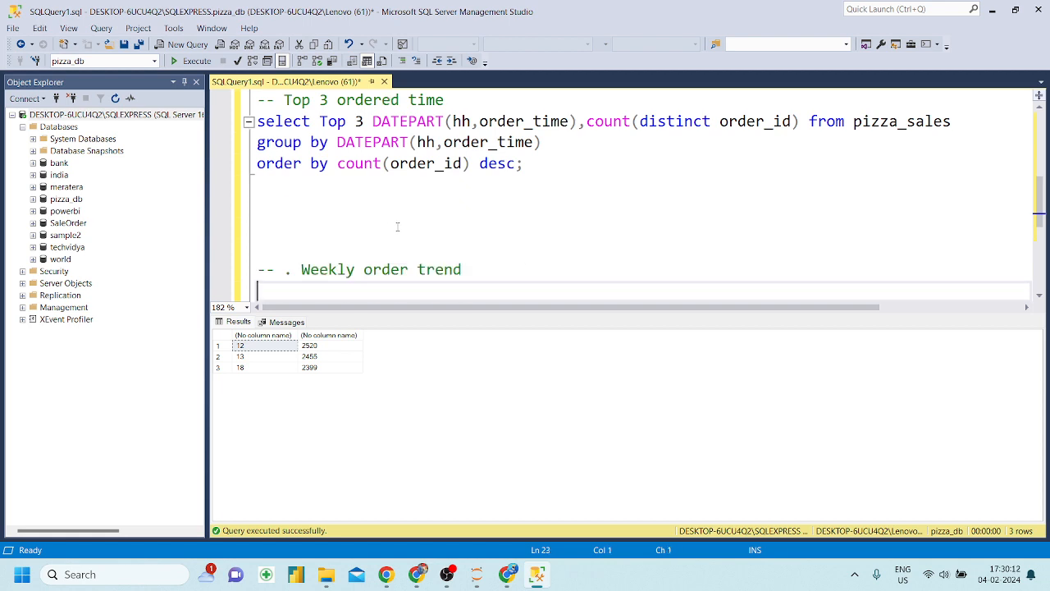
# Start a select statement below the Weekly order trend comment with an empty datename() function
pyautogui.write('select dat')
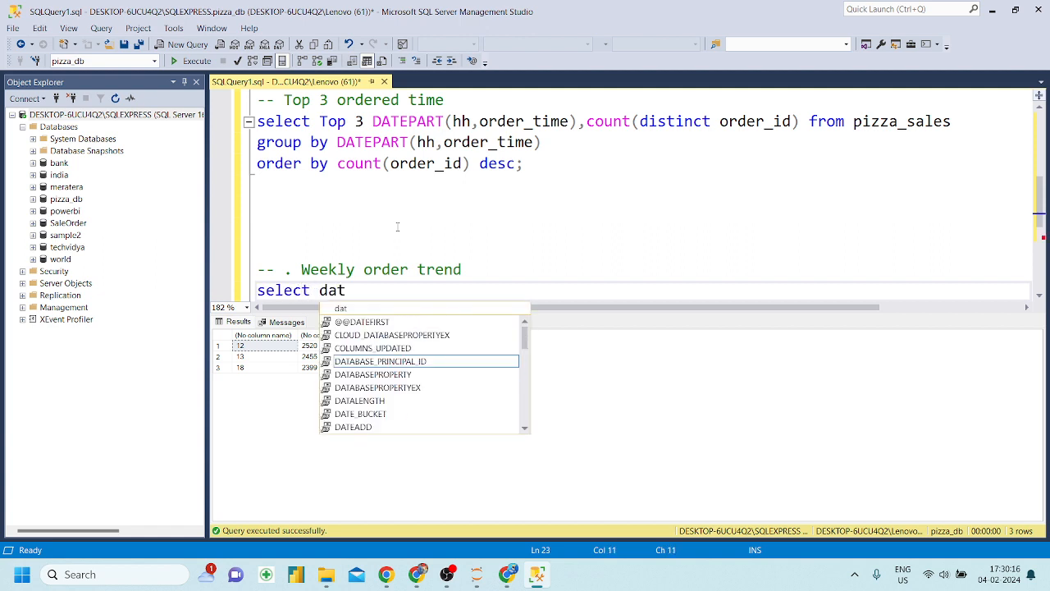
pyautogui.write('enem')
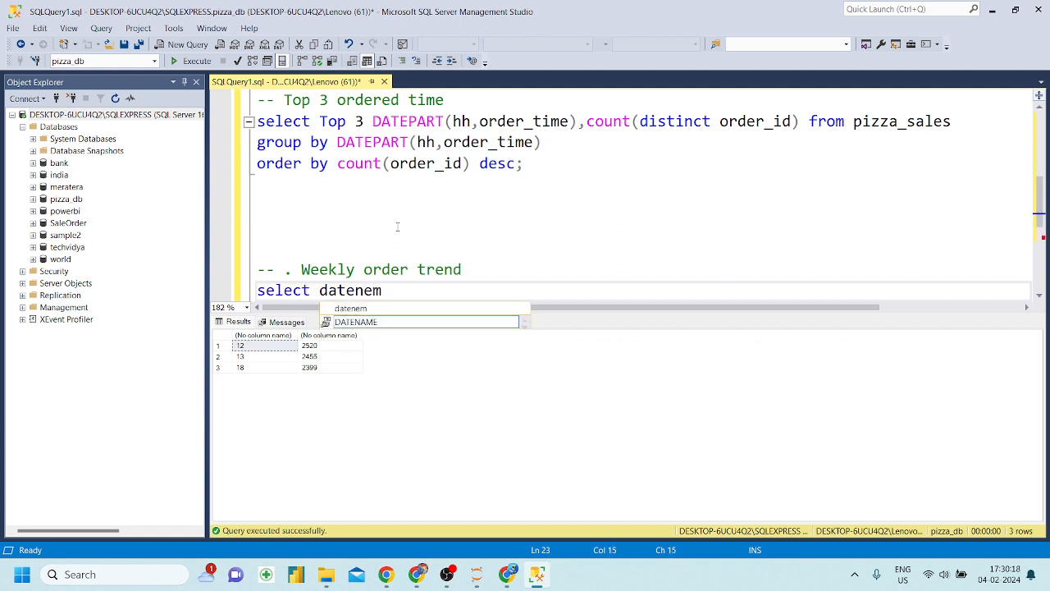
pyautogui.press('BackSpace')
pyautogui.press('BackSpace')
pyautogui.write('ame')
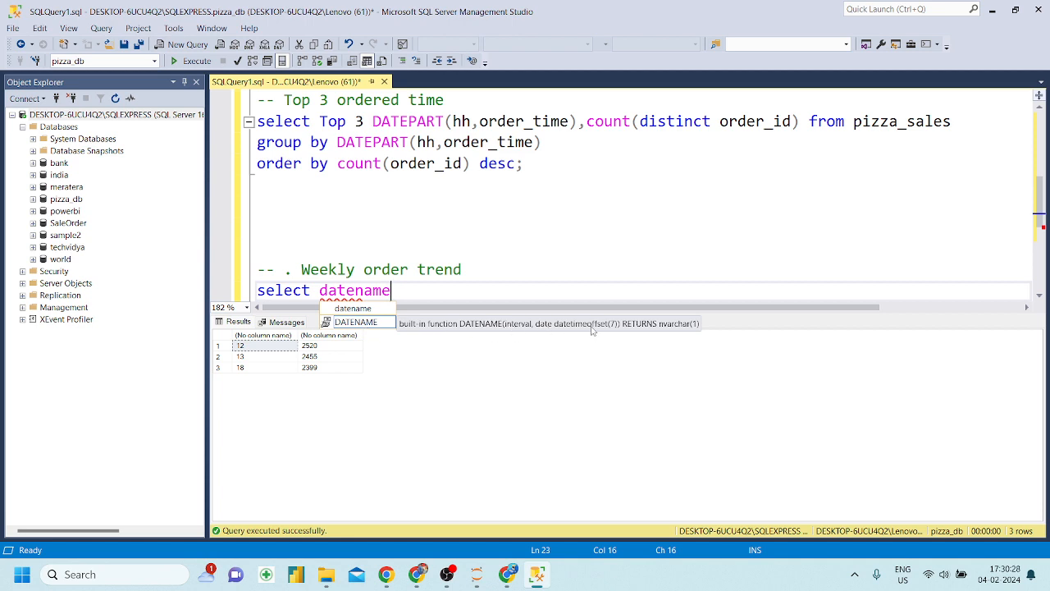
pyautogui.click(361, 315)
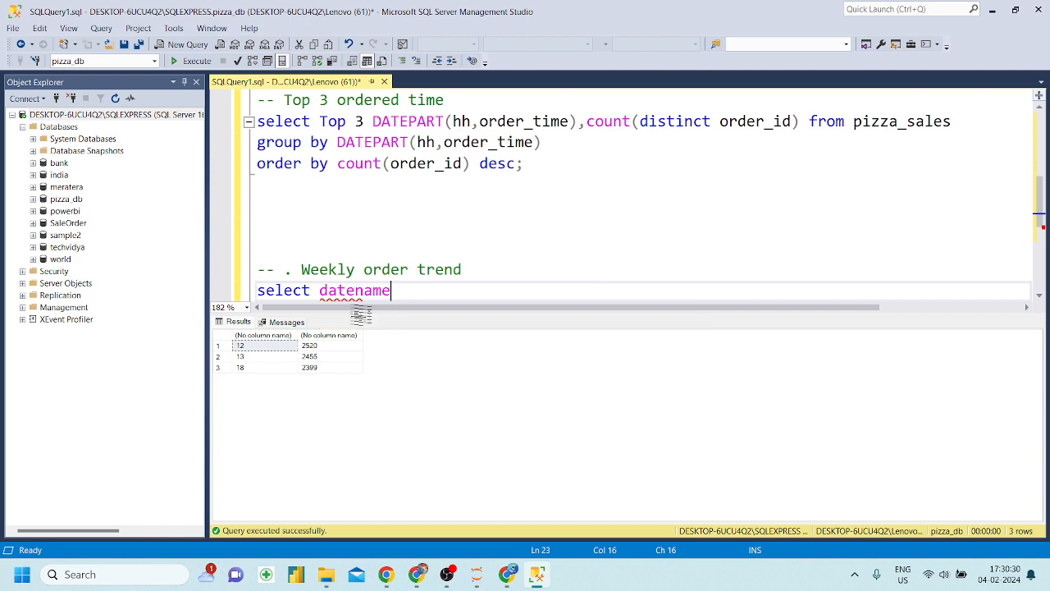
pyautogui.write('(')
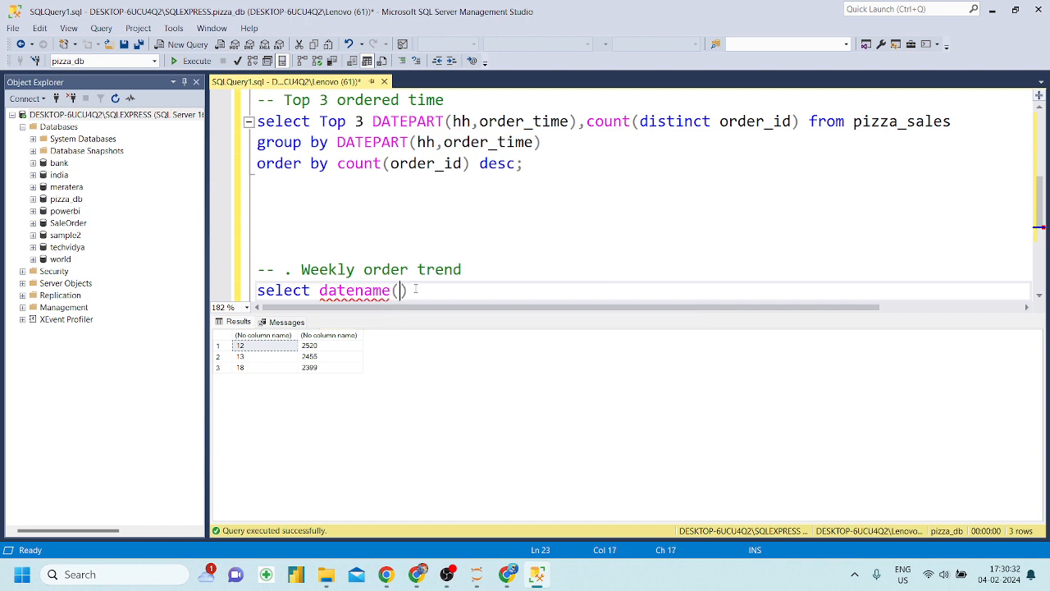
pyautogui.hotkey('ctrl', 'space')
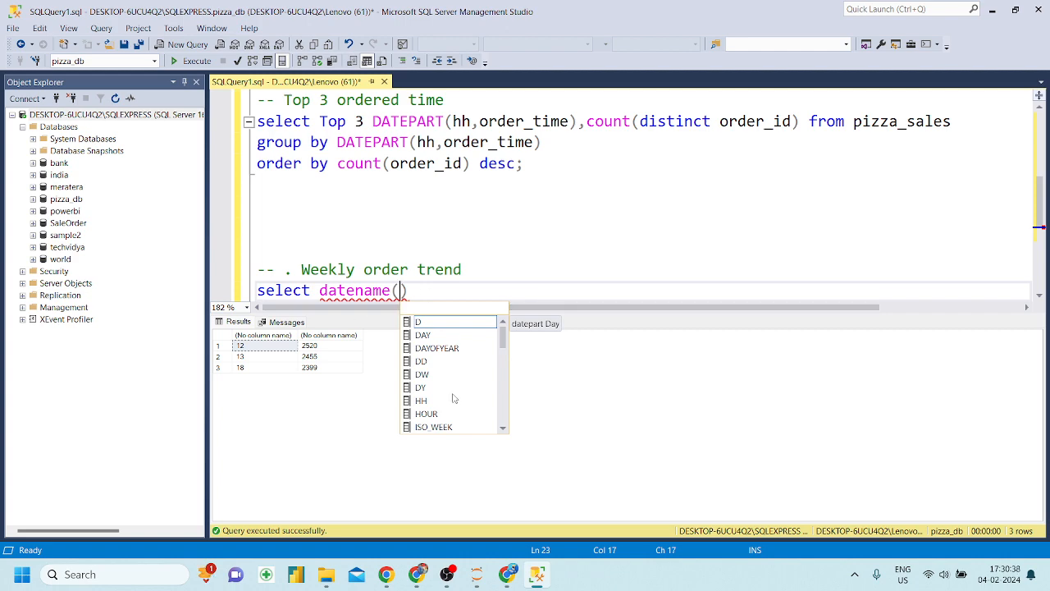
# Look up the weekday datepart in the KPI sheet PDF in Chrome and fill the datename arguments with DW,order_date in SQL Server Management Studio
pyautogui.click(417, 574)
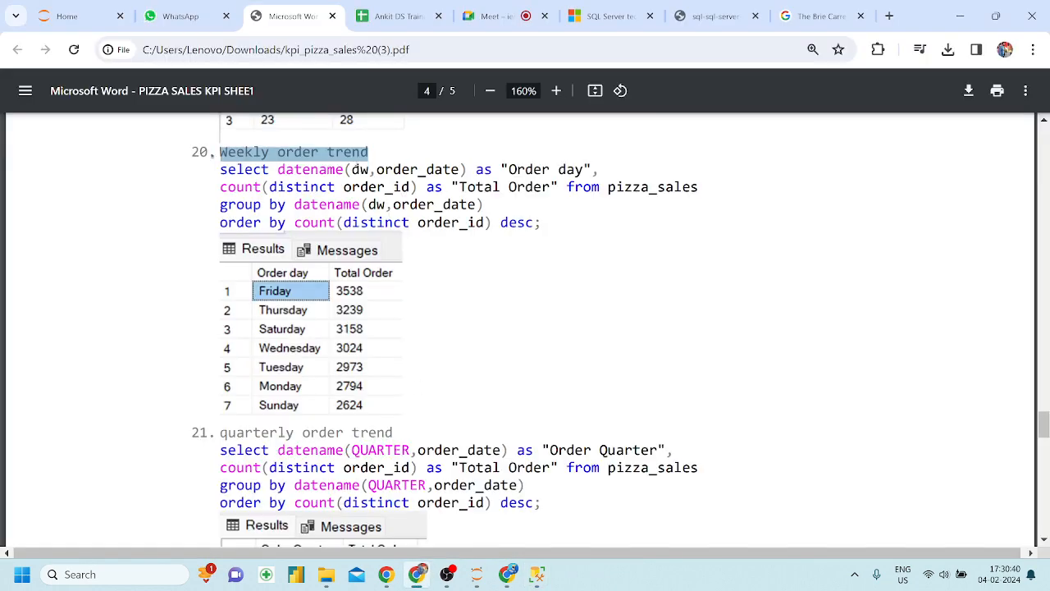
pyautogui.doubleClick(360, 169)
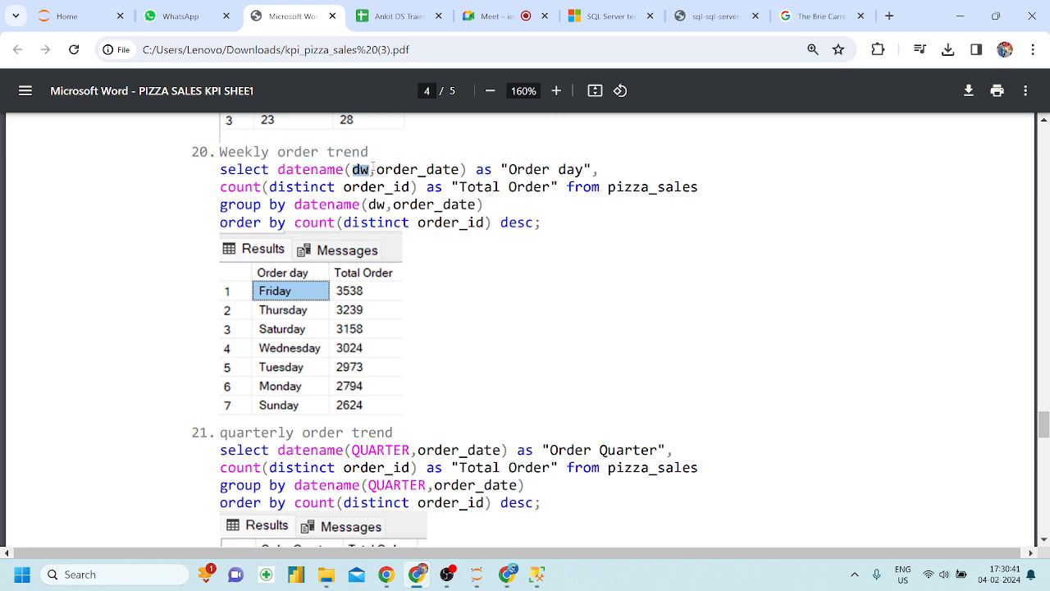
pyautogui.click(536, 574)
pyautogui.write('dw')
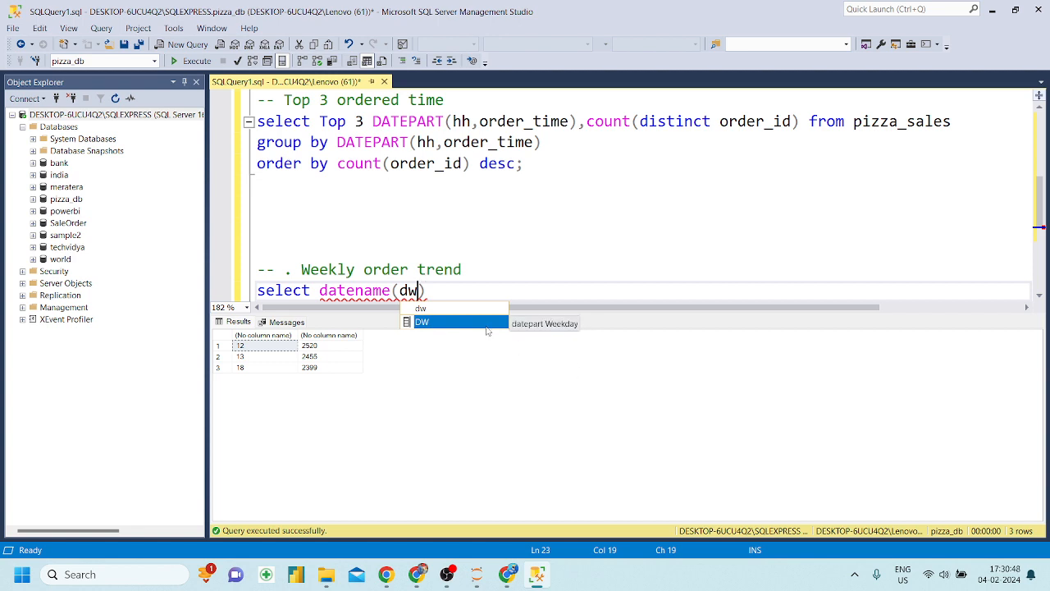
pyautogui.doubleClick(434, 325)
pyautogui.write(',o')
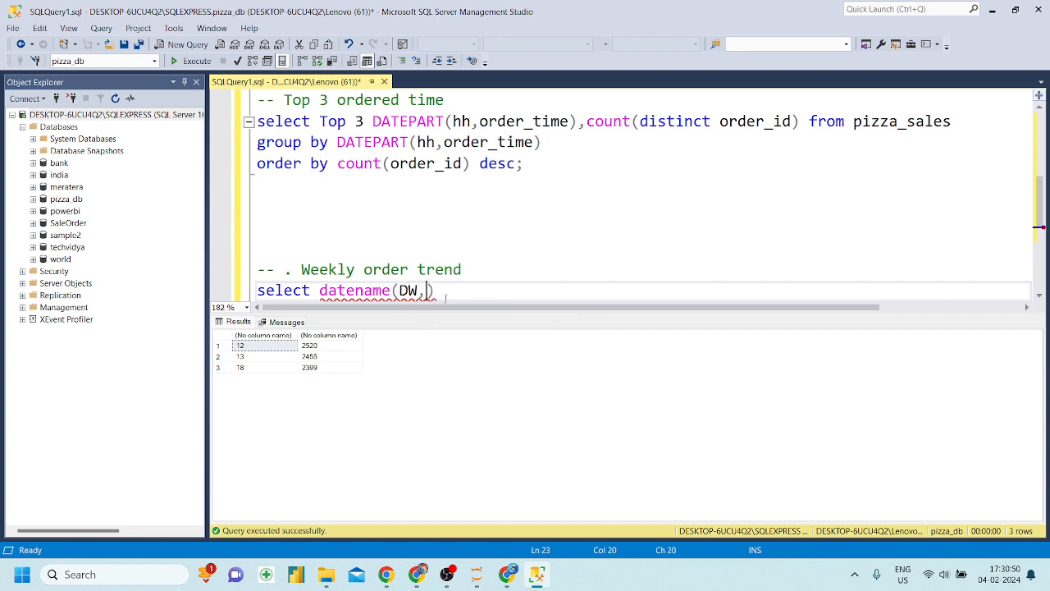
pyautogui.write('rder_')
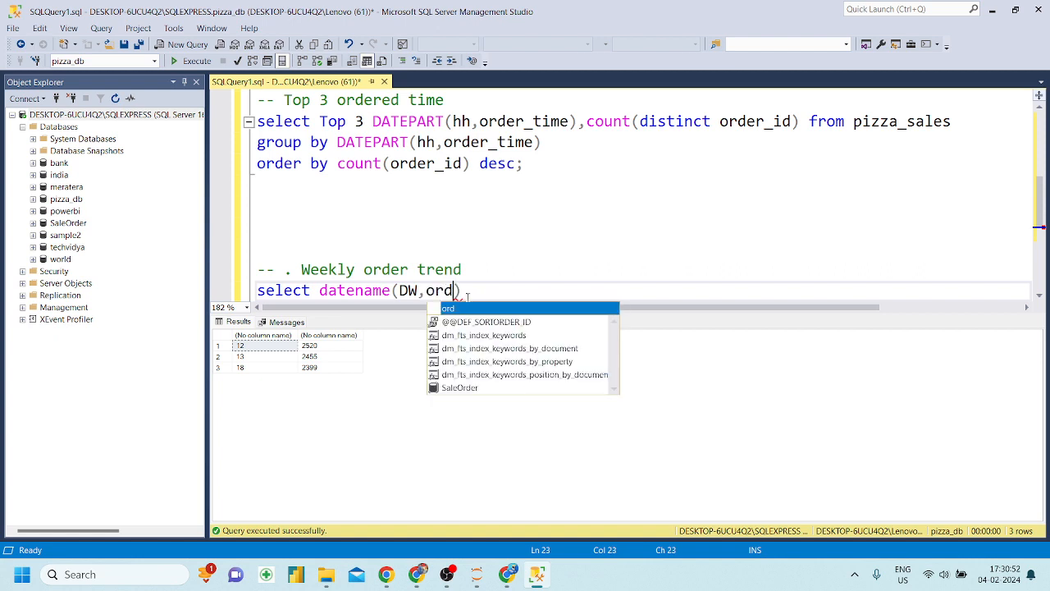
pyautogui.write('date')
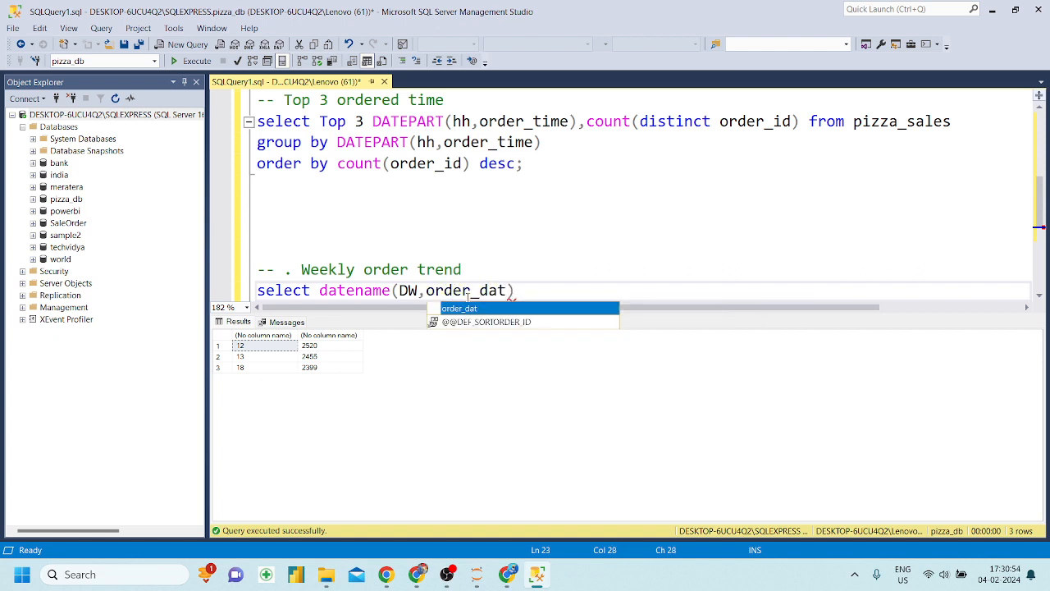
# Complete the weekly select statement with from pizza_sales; and run only that line
pyautogui.press('End')
pyautogui.write('from')
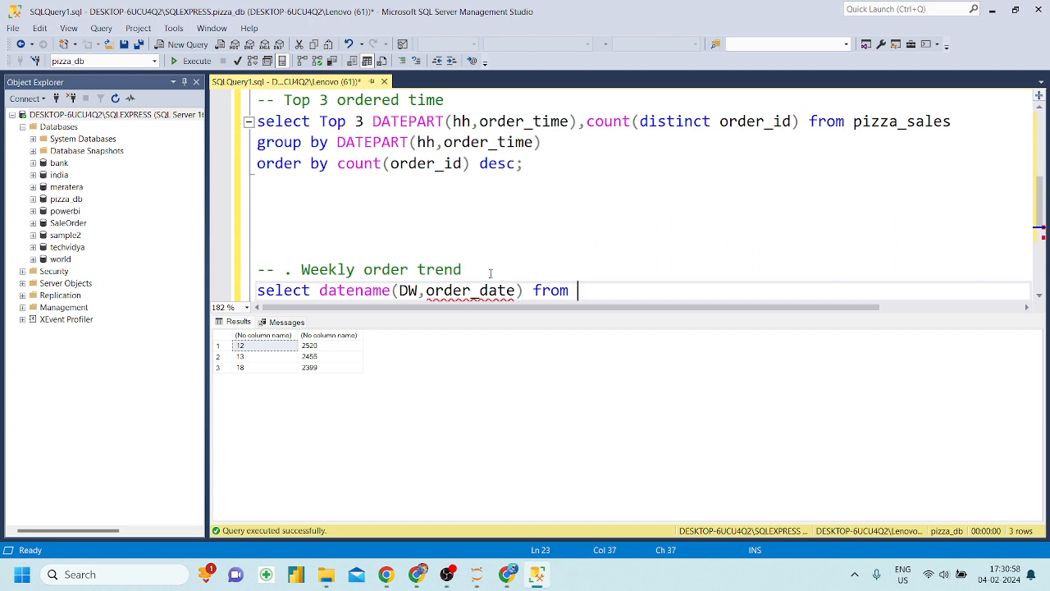
pyautogui.write(' pizza')
pyautogui.press('Down')
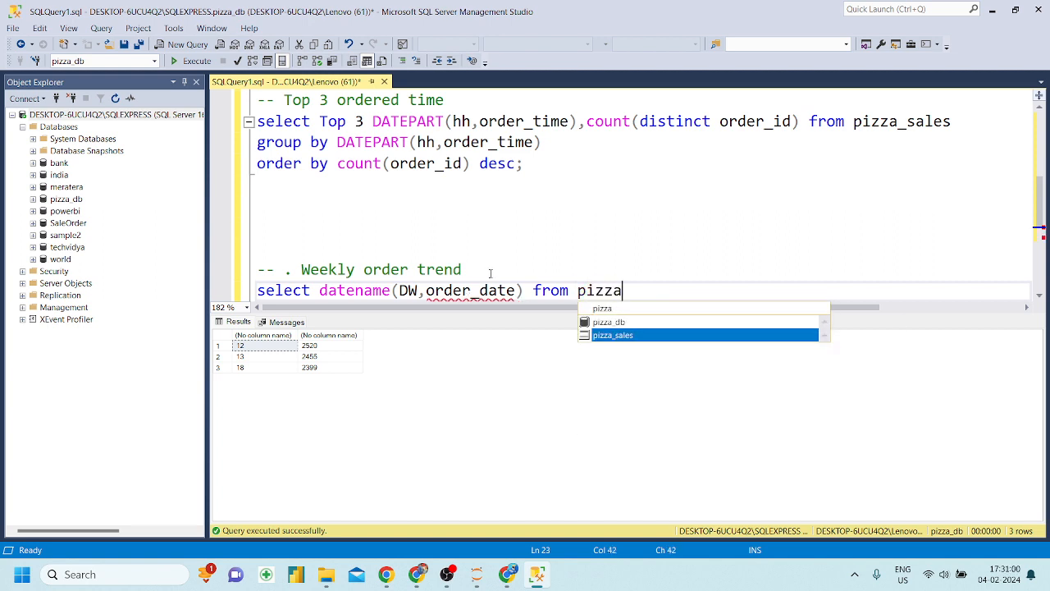
pyautogui.press('Tab')
pyautogui.write(';')
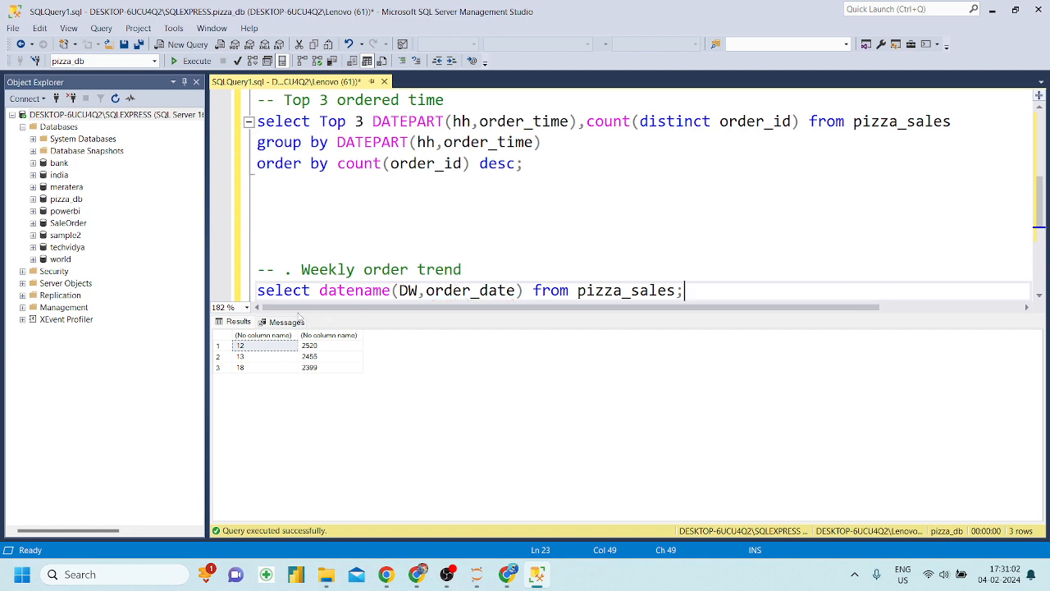
pyautogui.hotkey('shift', 'Home')
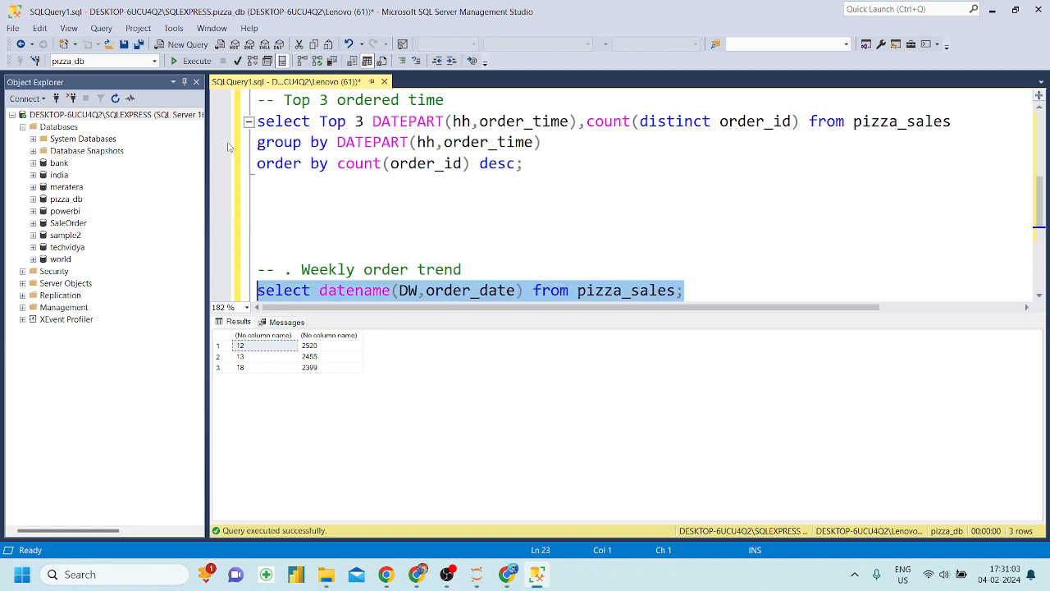
pyautogui.click(195, 62)
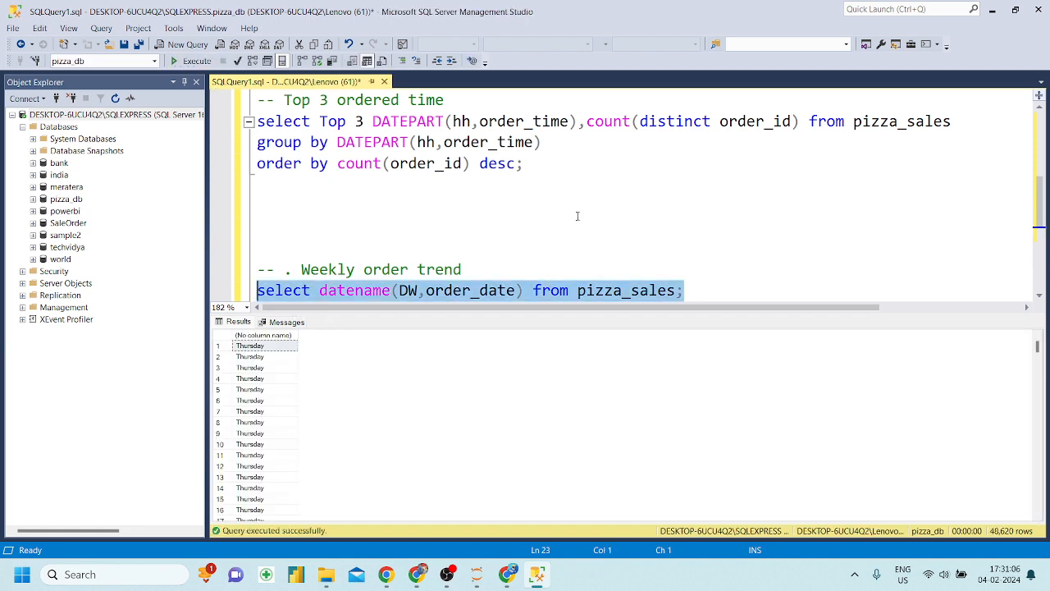
# Check the count and group by lines of the Weekly order trend query in the Chrome PDF, returning to SQL Server Management Studio
pyautogui.scroll(-1, 582, 271)
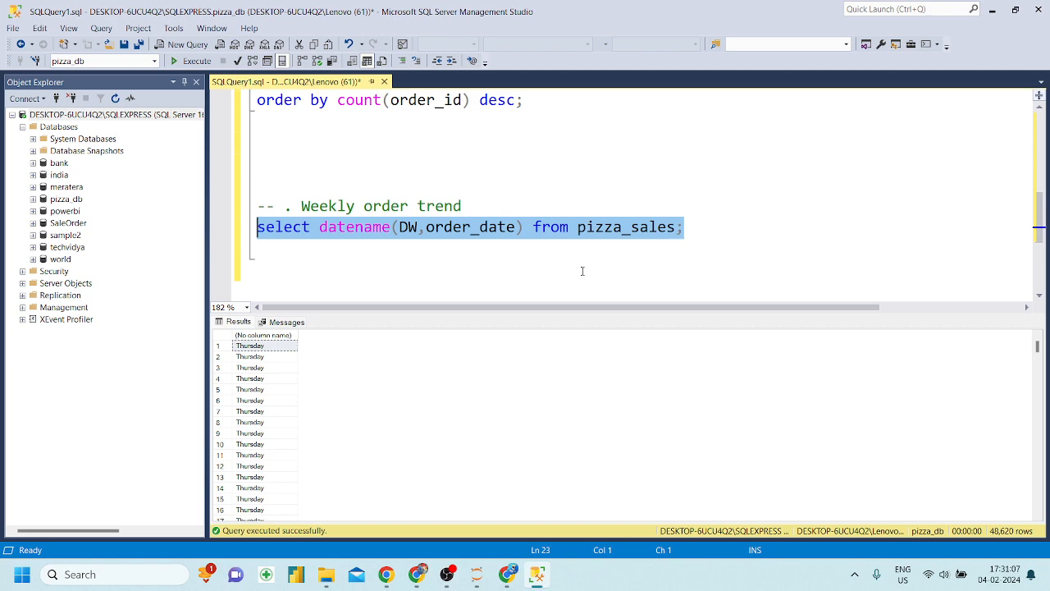
pyautogui.click(526, 227)
pyautogui.click(418, 574)
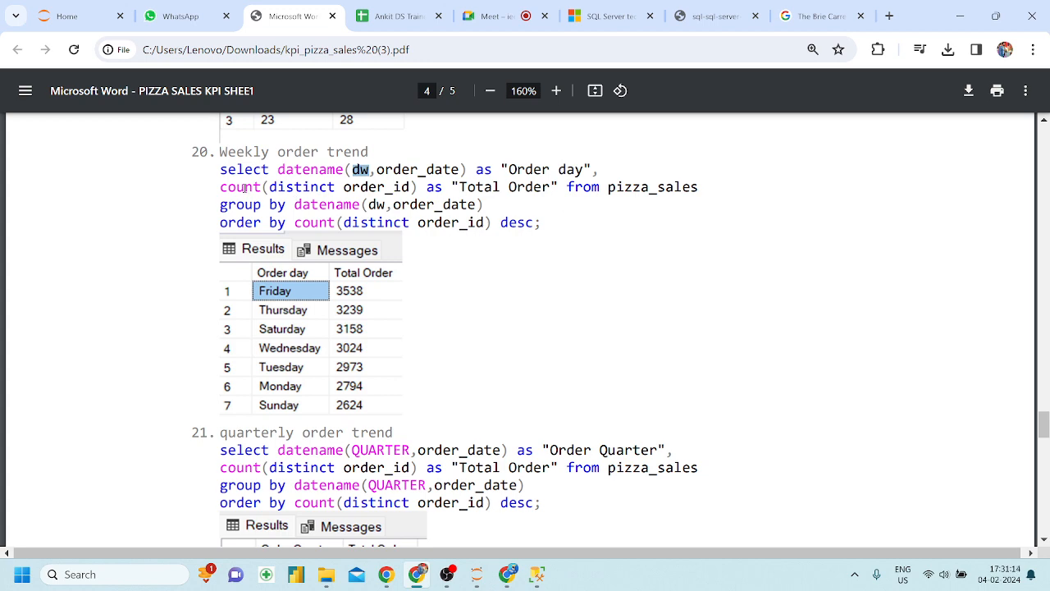
pyautogui.moveTo(244, 188); pyautogui.dragTo(300, 205)
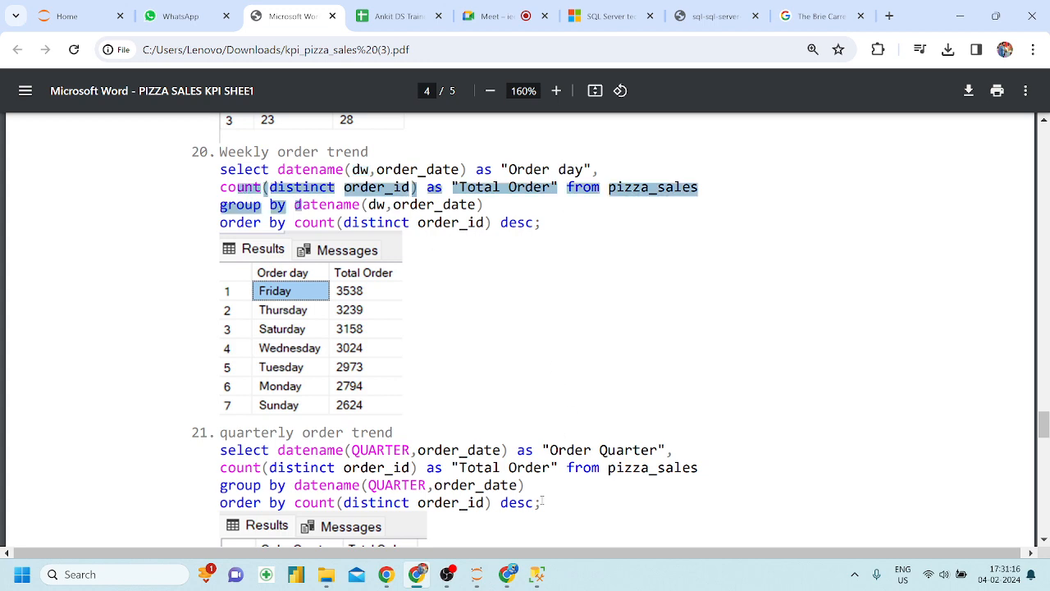
pyautogui.click(537, 574)
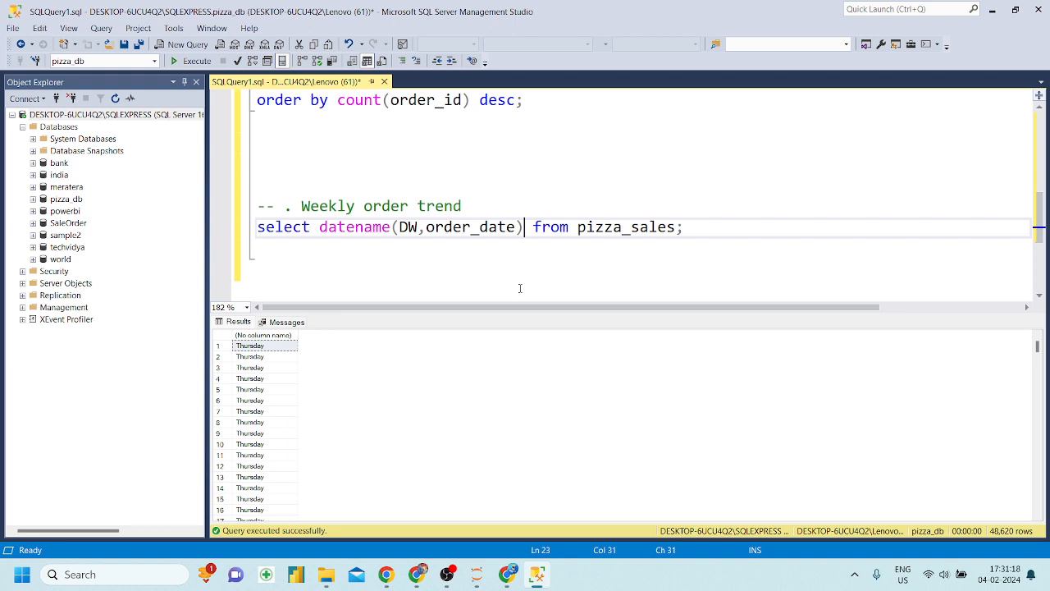
# Insert count(distinct order_id) before from pizza_sales in the weekly select, copying it from the Top 3 ordered time query and separating it with a comma
pyautogui.scroll(2, 520, 288)
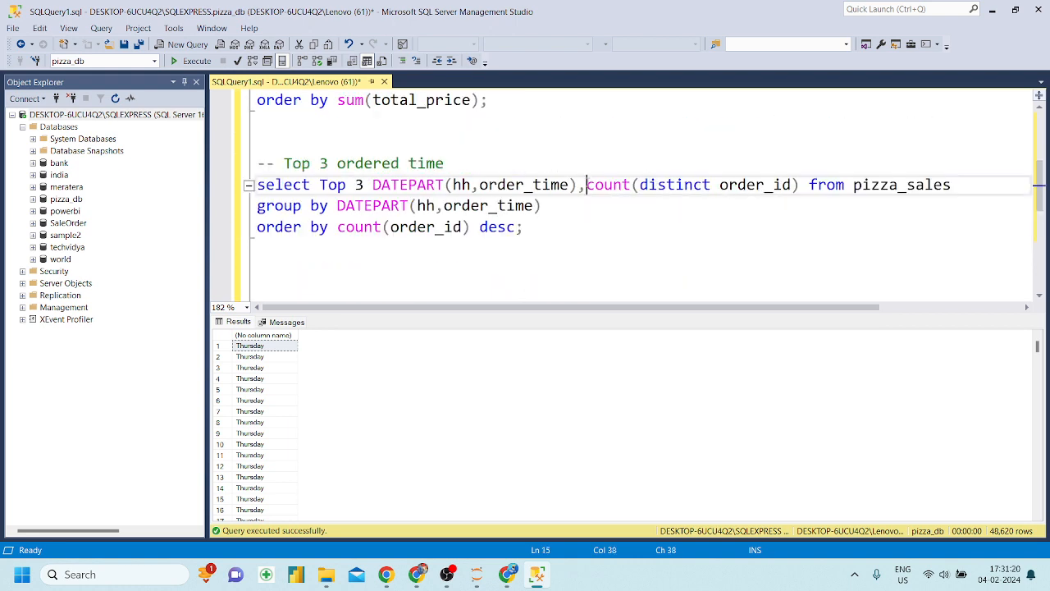
pyautogui.moveTo(587, 184); pyautogui.dragTo(966, 187)
pyautogui.hotkey('ctrl', 'c')
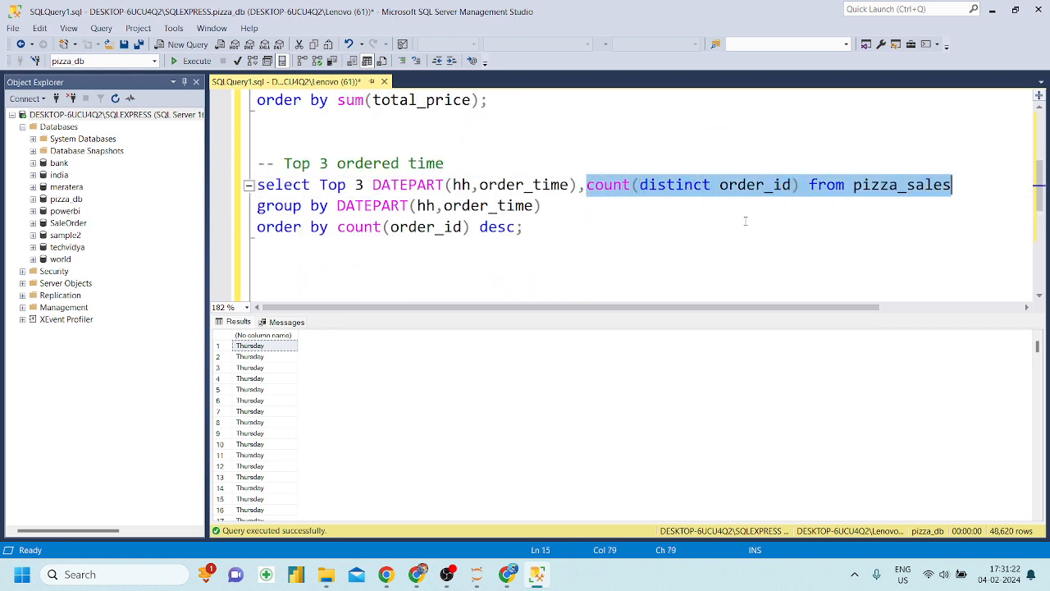
pyautogui.scroll(-3, 745, 221)
pyautogui.scroll(1, 726, 144)
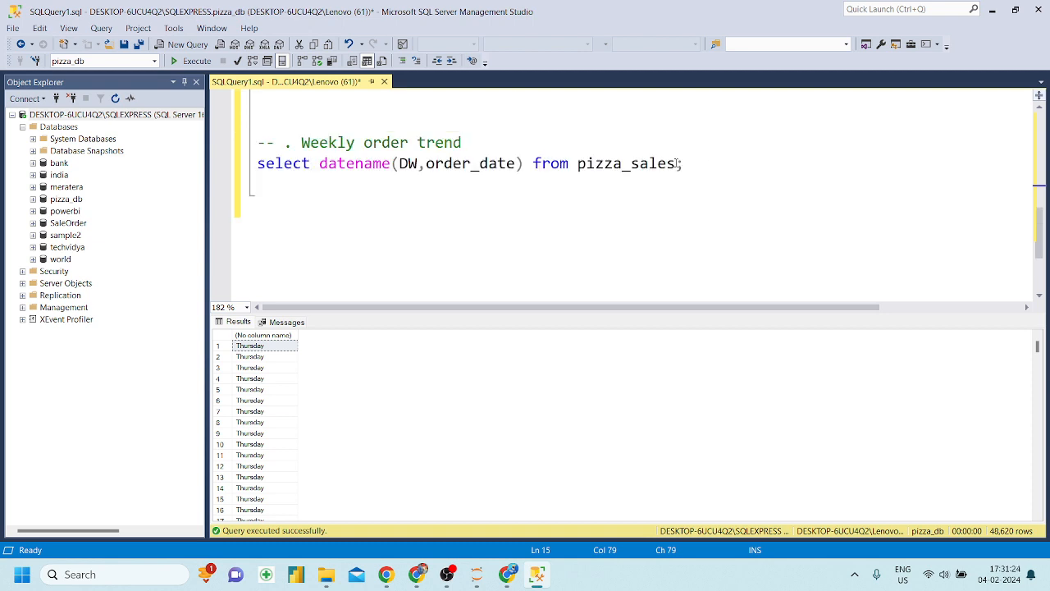
pyautogui.moveTo(679, 163); pyautogui.dragTo(532, 167)
pyautogui.hotkey('ctrl', 'v')
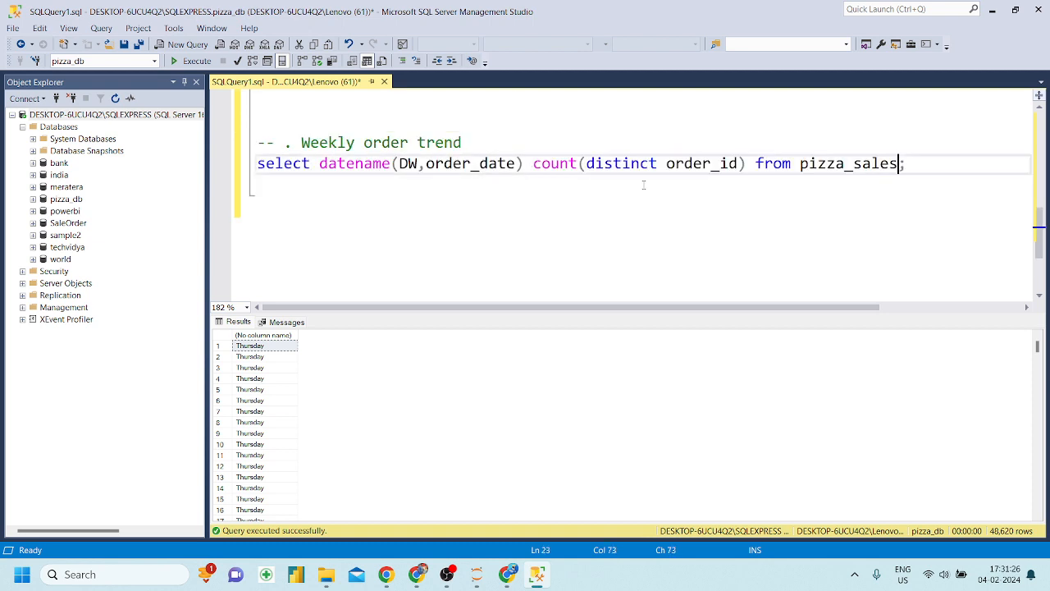
pyautogui.click(529, 163)
pyautogui.press('BackSpace')
pyautogui.write(',')
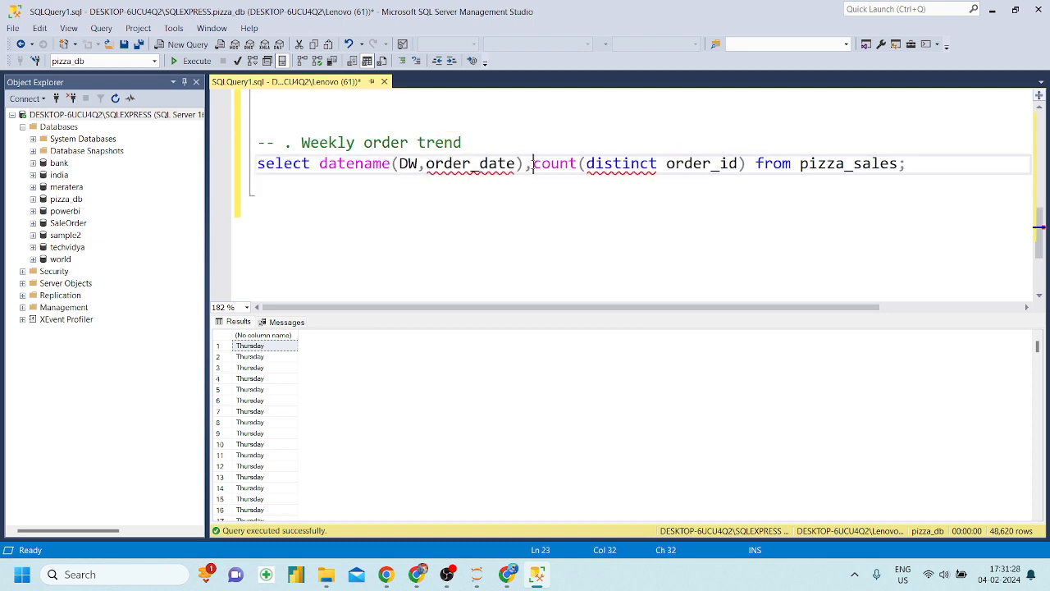
# Add a group by datename(DW,order_date) line to the weekly query before the semicolon, copying the expression from its select line
pyautogui.click(900, 164)
pyautogui.press('Return')
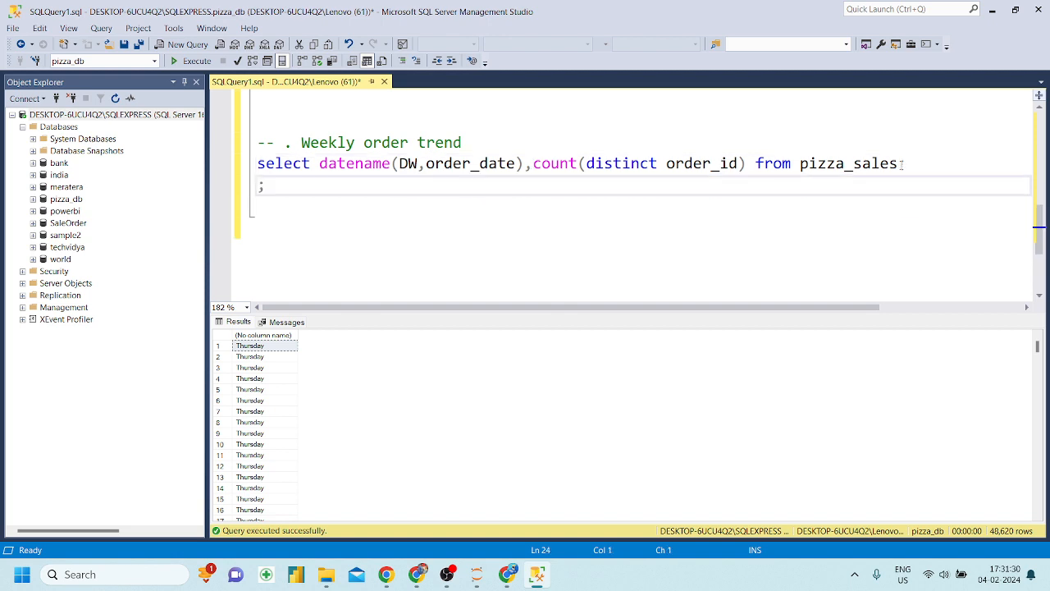
pyautogui.write('group by')
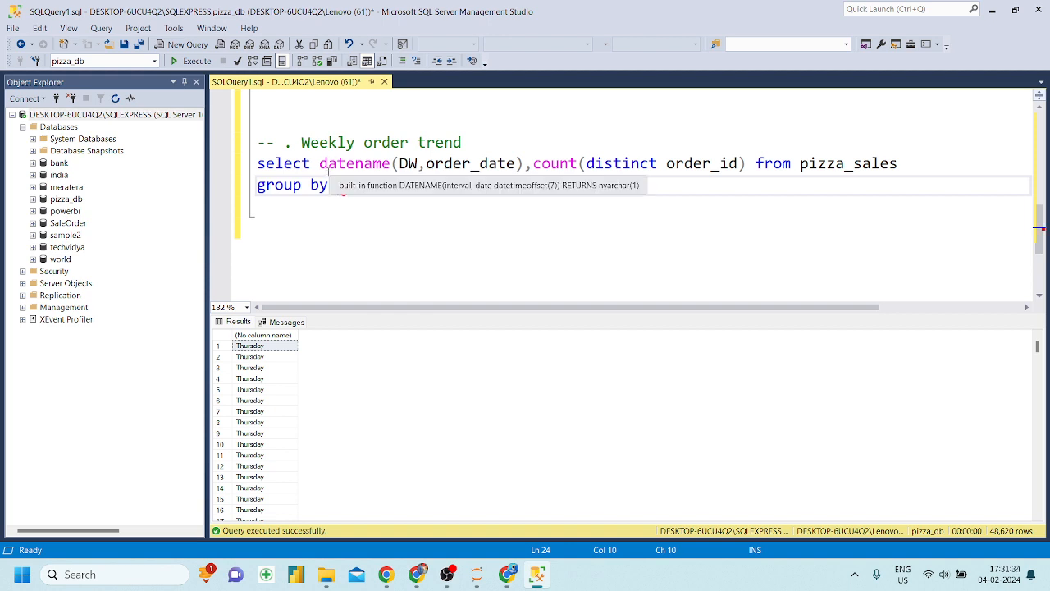
pyautogui.moveTo(319, 164); pyautogui.dragTo(526, 164)
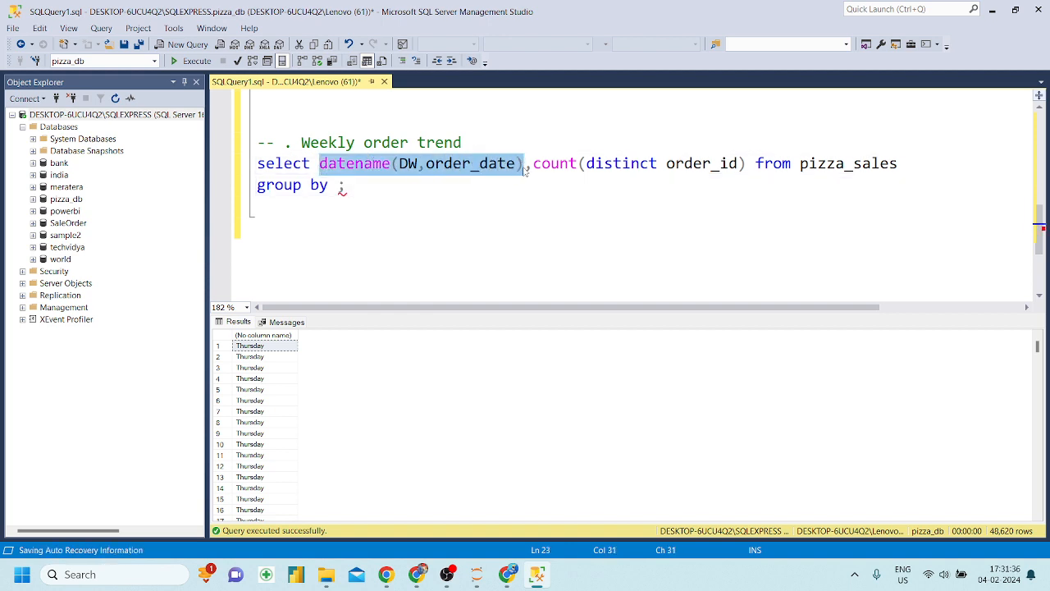
pyautogui.hotkey('ctrl', 'c')
pyautogui.click(337, 185)
pyautogui.hotkey('ctrl', 'v')
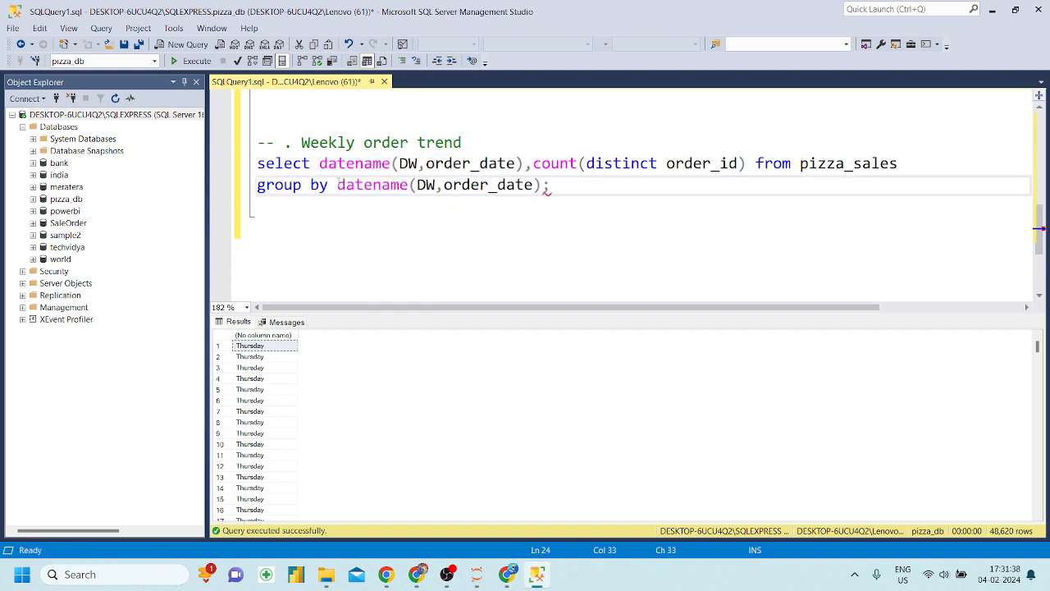
# Add an order by count(distinct order_id) line at the end of the weekly query, copying the count expression from its select line
pyautogui.press('Return')
pyautogui.write('order by ;')
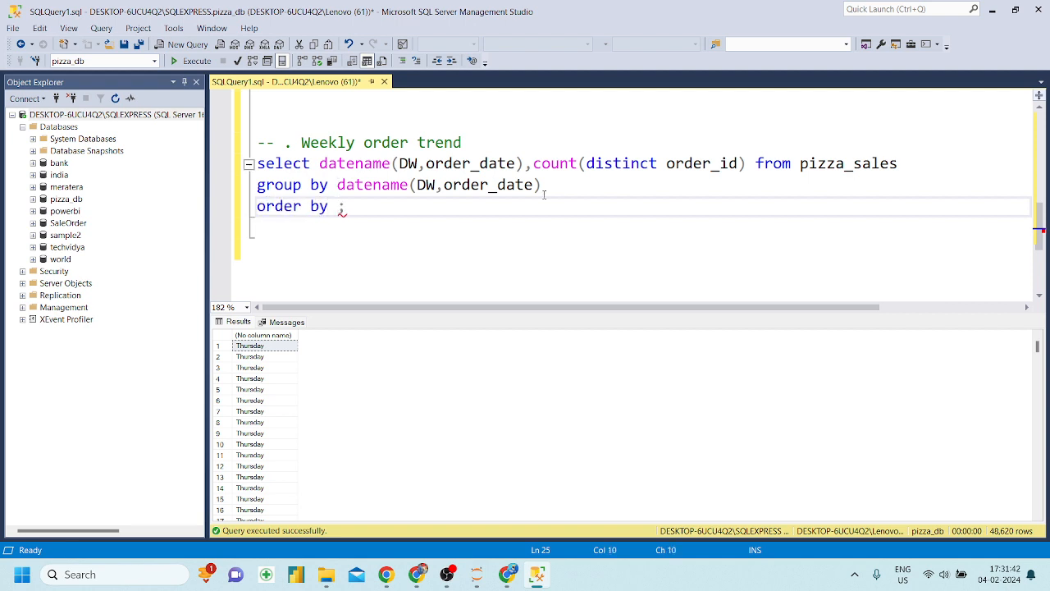
pyautogui.moveTo(534, 164); pyautogui.dragTo(747, 164)
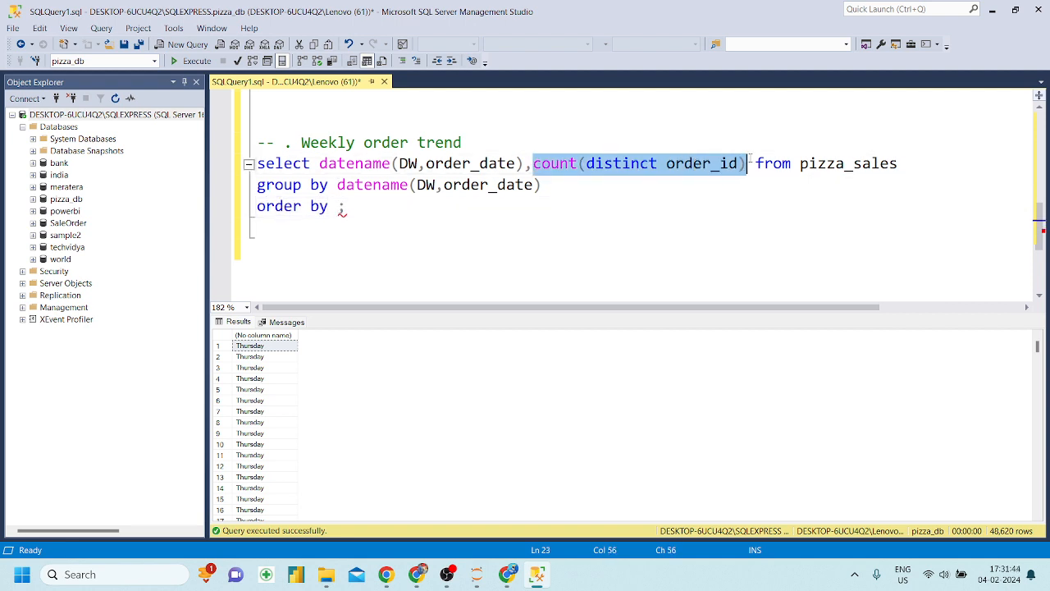
pyautogui.hotkey('ctrl', 'c')
pyautogui.click(331, 208)
pyautogui.hotkey('ctrl', 'v')
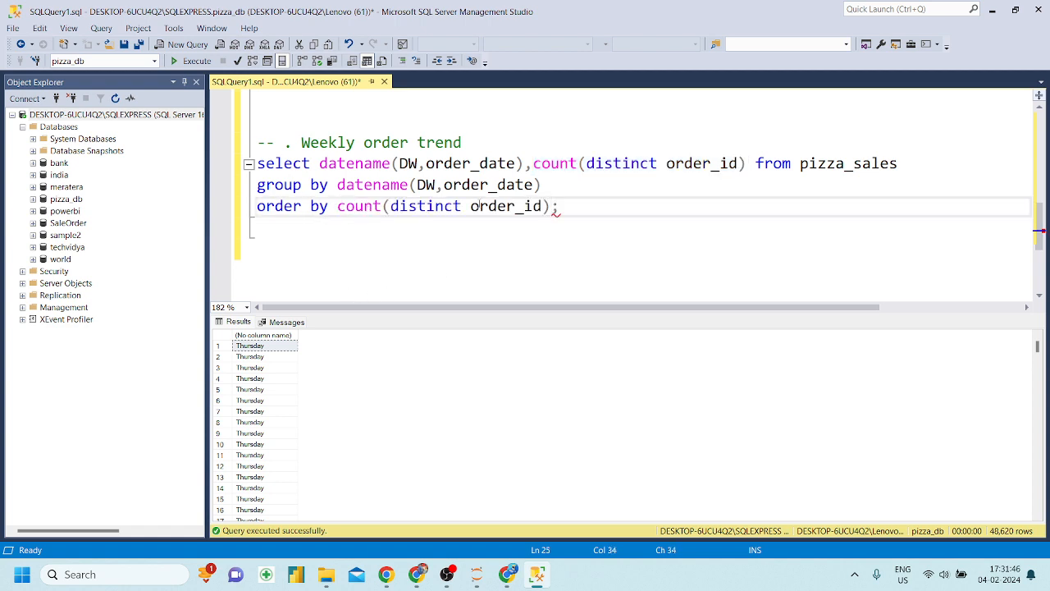
# Run only the three-line weekly query and compare its result with the KPI sheet PDF in Chrome, returning to SQL Server Management Studio
pyautogui.click(578, 209)
pyautogui.click(553, 207)
pyautogui.click(554, 206)
pyautogui.moveTo(566, 206); pyautogui.dragTo(257, 164)
pyautogui.click(192, 62)
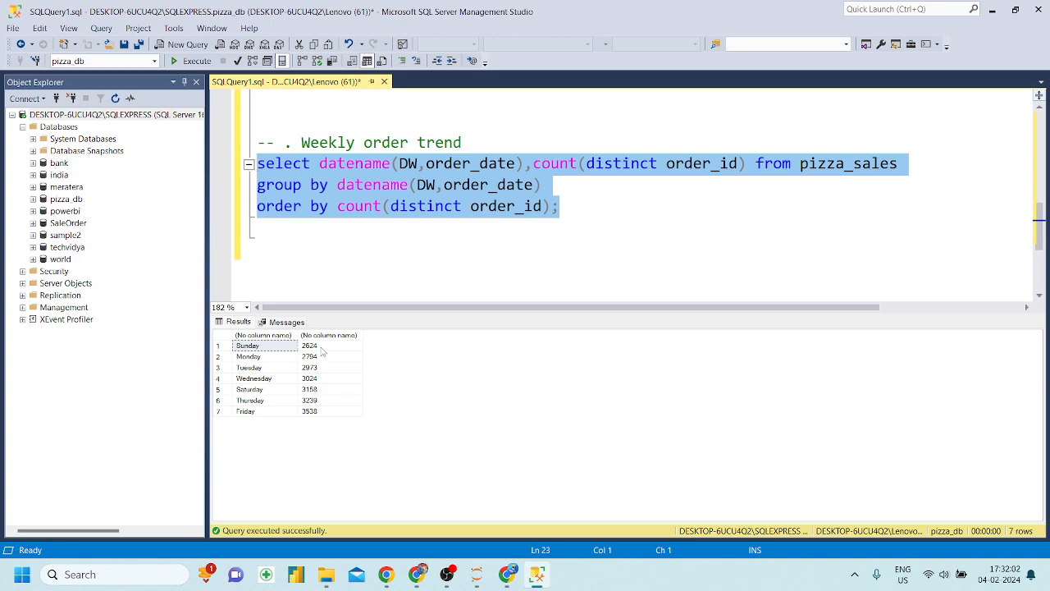
pyautogui.click(417, 574)
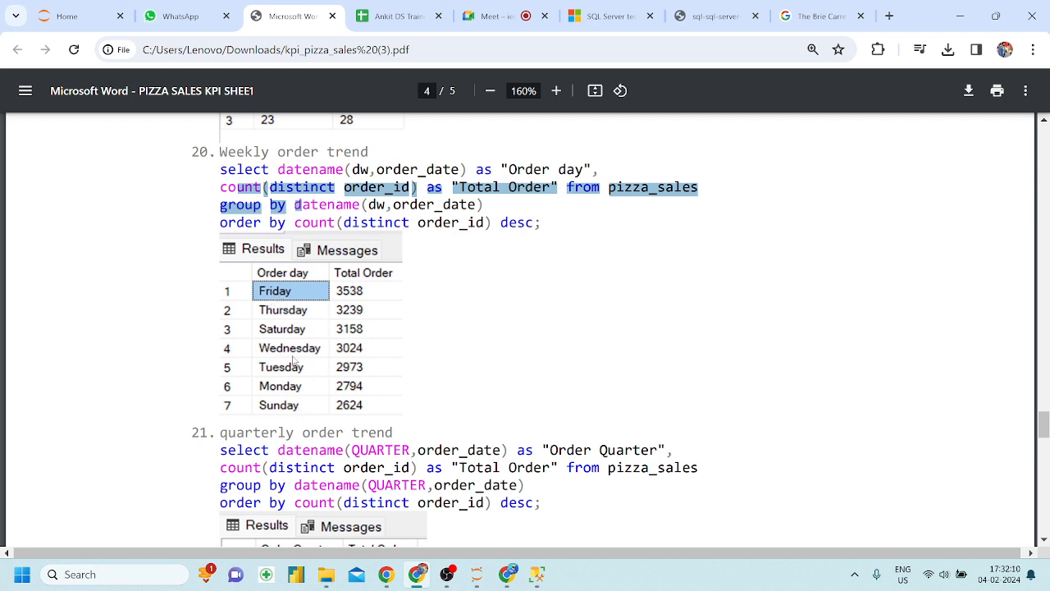
pyautogui.click(538, 575)
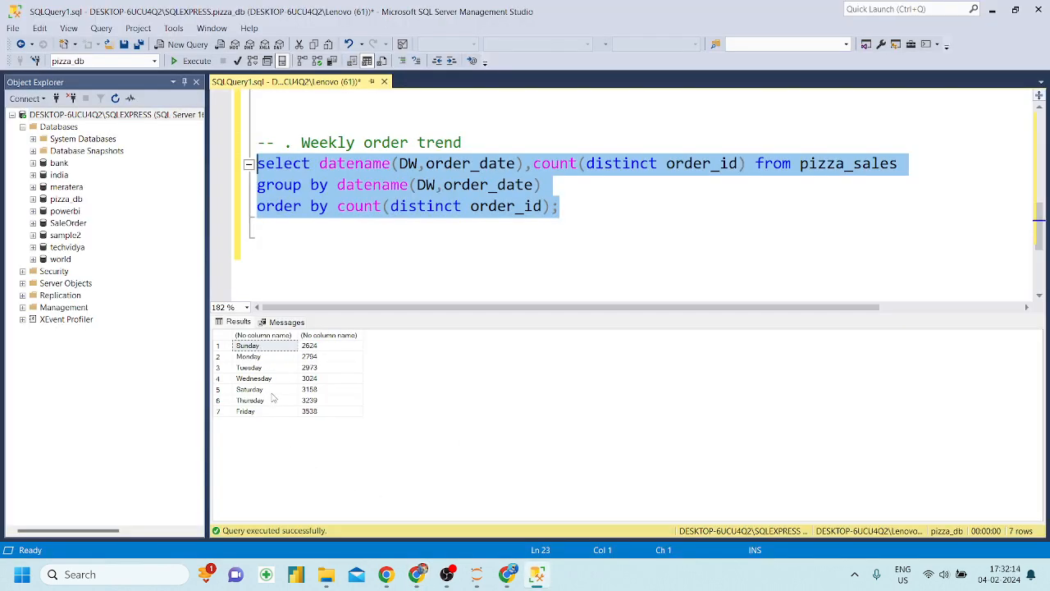
# Add blank lines below the weekly query and look up the quarterly order trend in the Chrome PDF, returning to SQL Server Management Studio
pyautogui.click(578, 214)
pyautogui.press('Return')
pyautogui.press('Return')
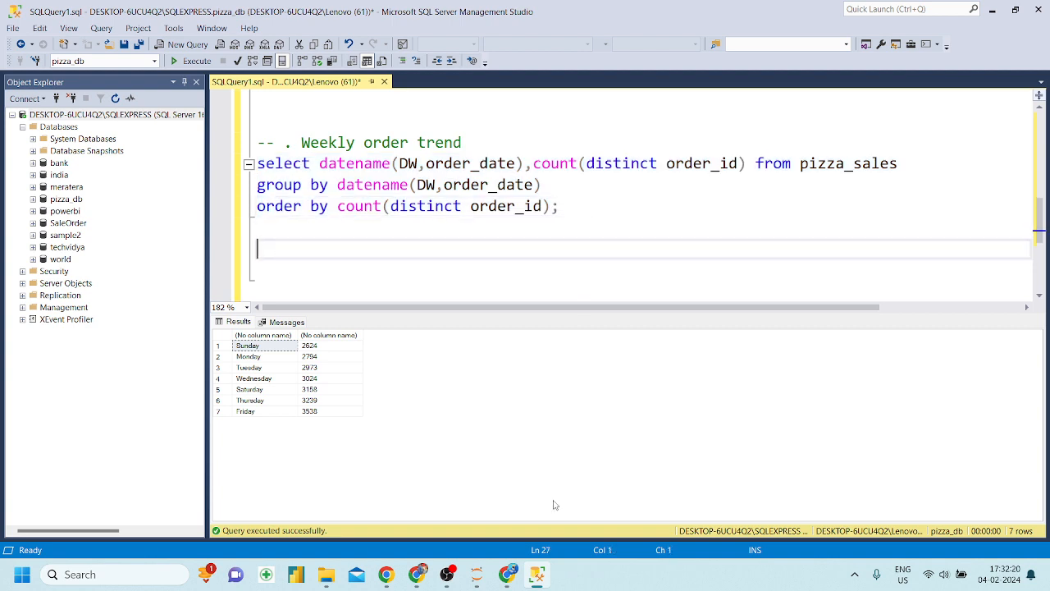
pyautogui.click(417, 573)
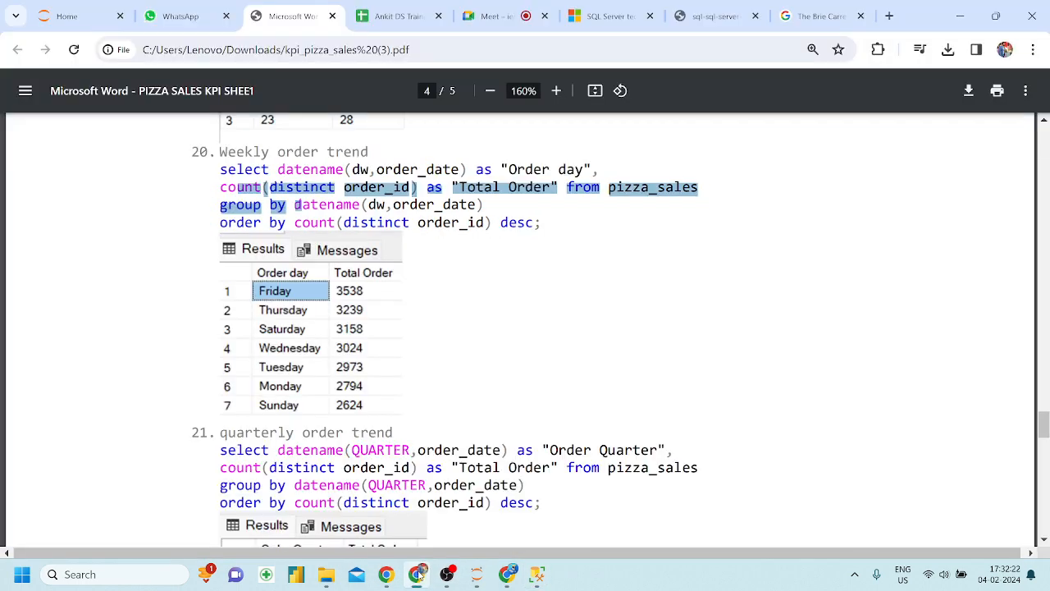
pyautogui.scroll(-2, 284, 366)
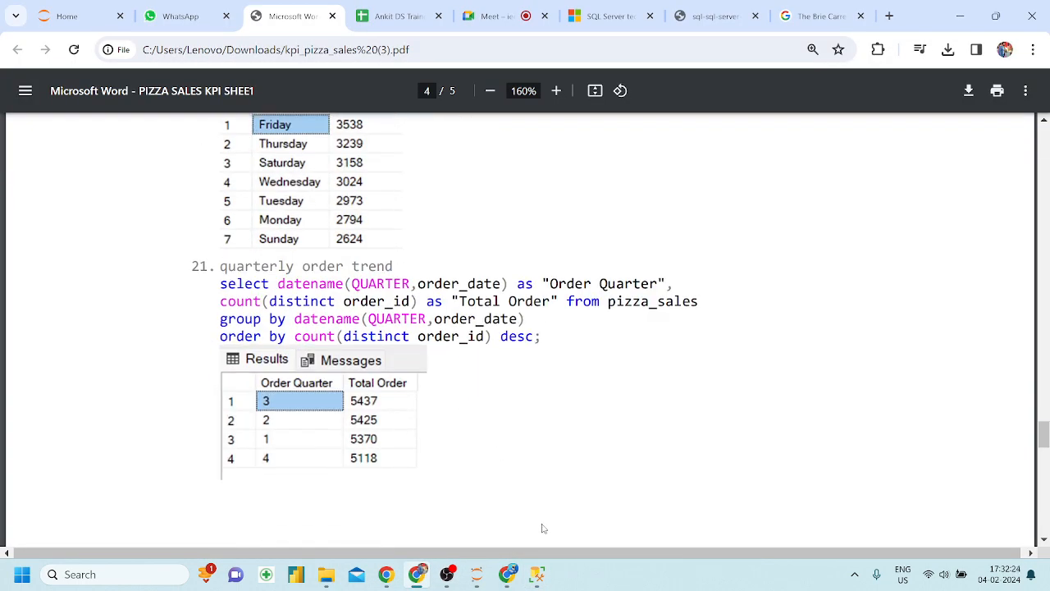
pyautogui.click(537, 576)
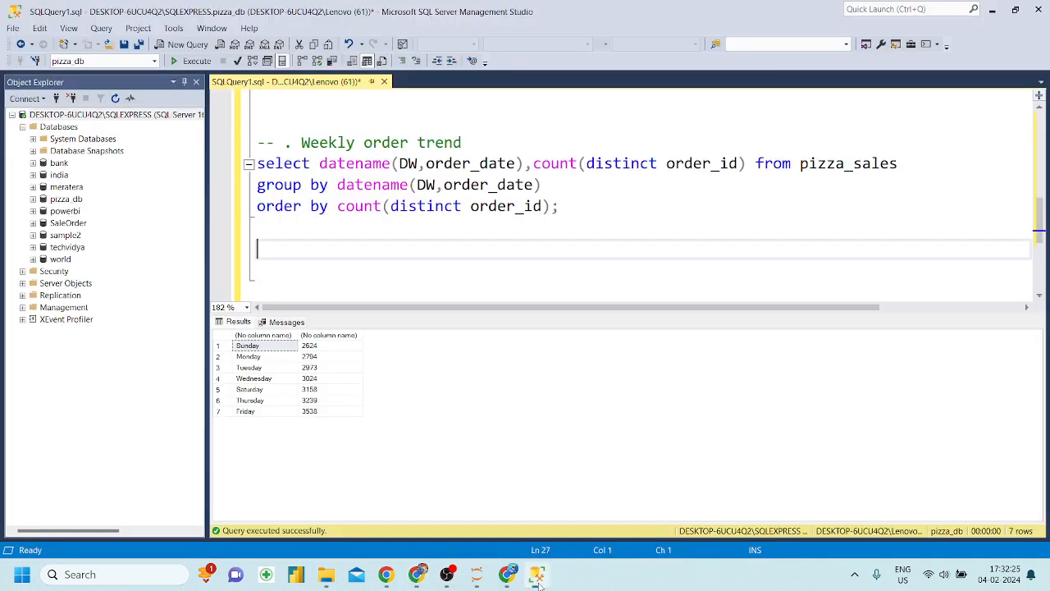
# Duplicate the Weekly order trend comment and its query below the original, separated by blank lines
pyautogui.click(421, 163)
pyautogui.moveTo(566, 208); pyautogui.dragTo(235, 141)
pyautogui.hotkey('ctrl', 'c')
pyautogui.click(317, 246)
pyautogui.press('Return')
pyautogui.press('Return')
pyautogui.hotkey('ctrl', 'v')
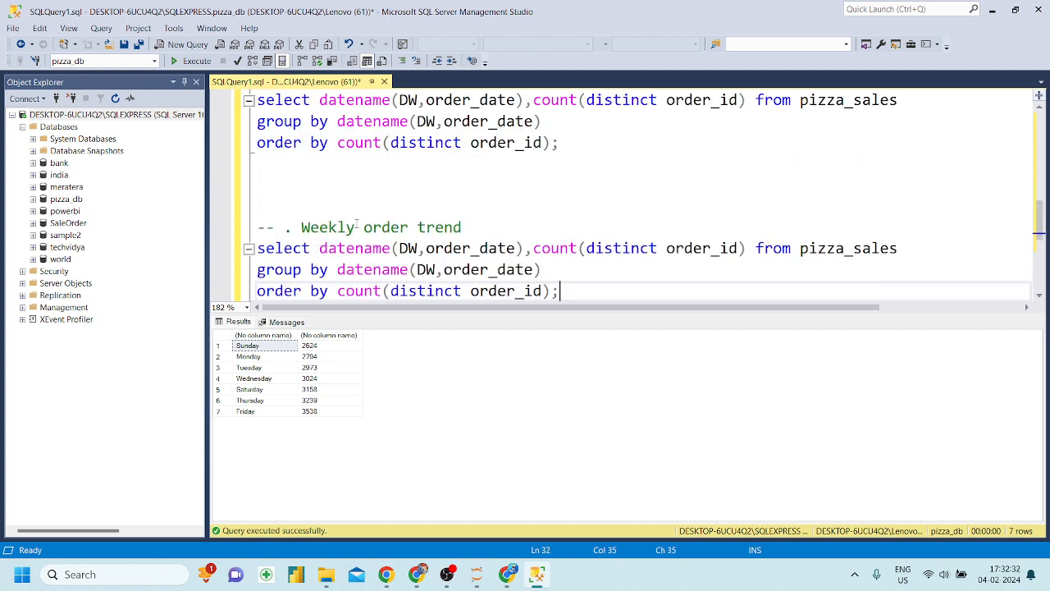
# Change the copied block's comment to read quarter order trend
pyautogui.doubleClick(345, 228)
pyautogui.press('BackSpace')
pyautogui.write('quarter')
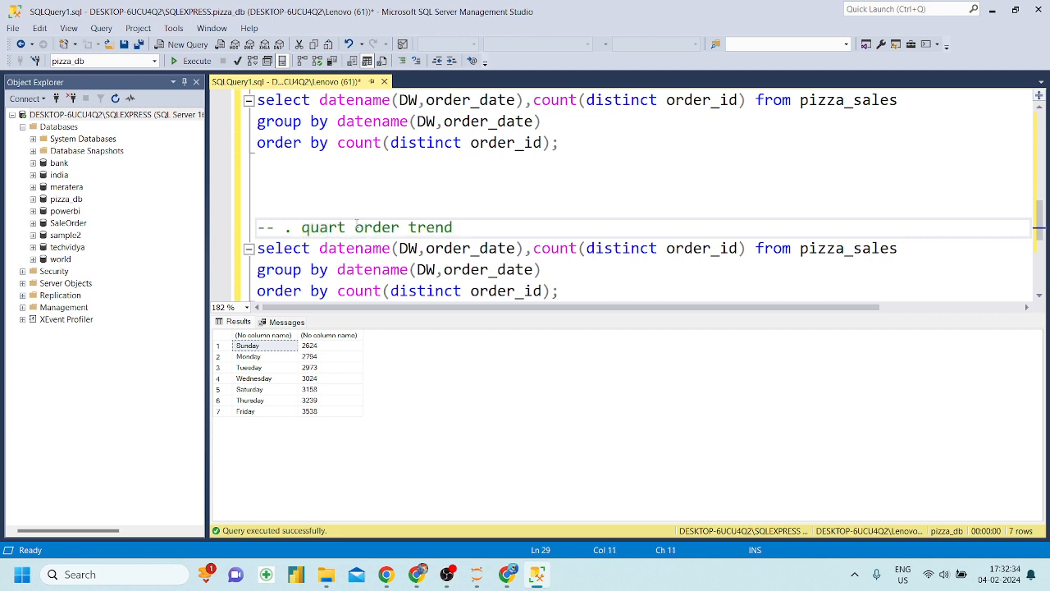
# Replace the DW datepart with QUARTER in the select and group by lines of the quarter order trend query
pyautogui.doubleClick(409, 249)
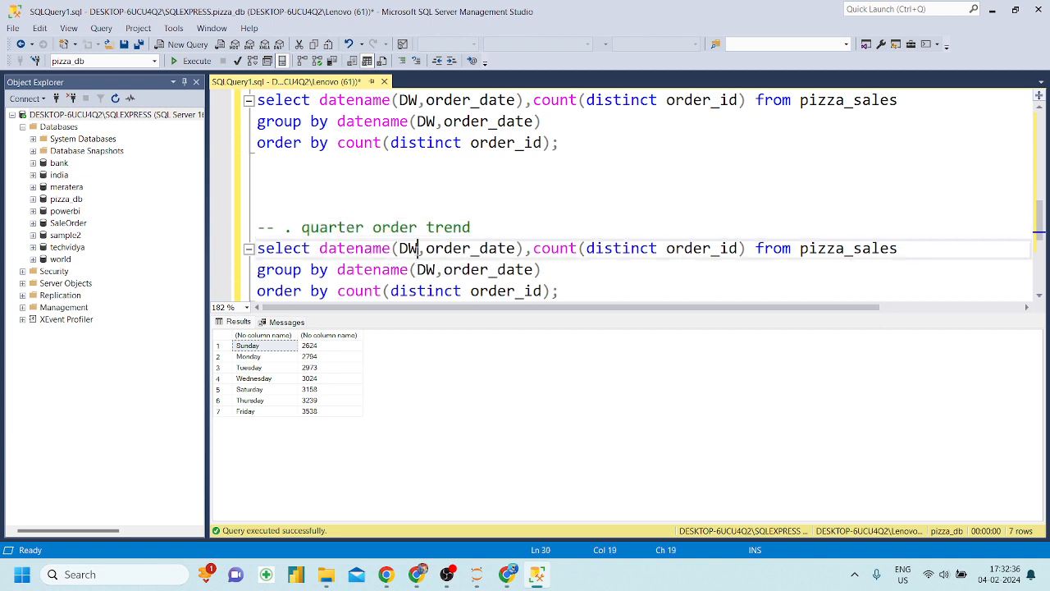
pyautogui.press('BackSpace')
pyautogui.write('q')
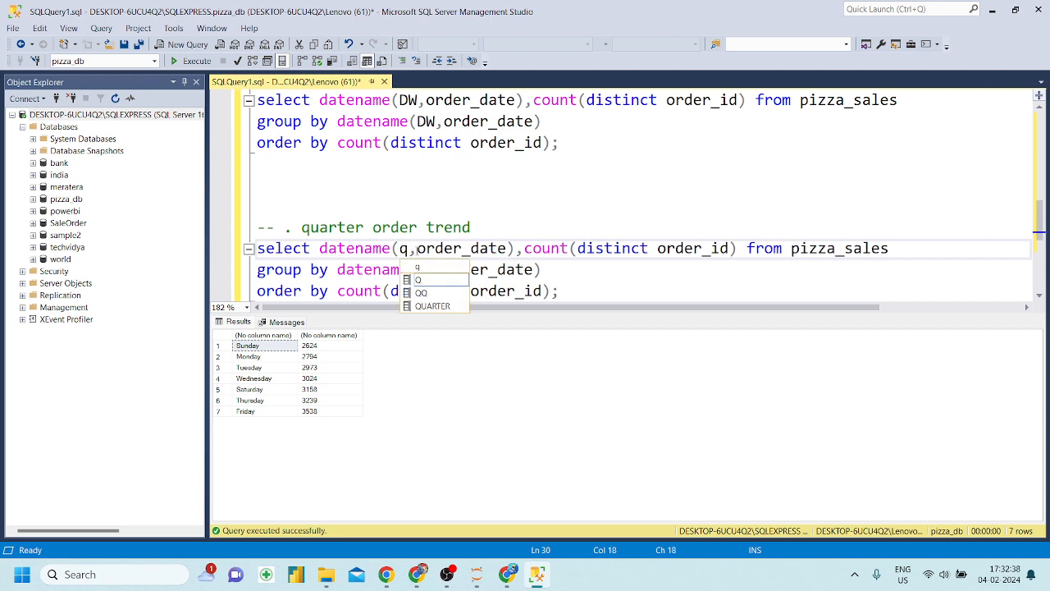
pyautogui.press('Tab')
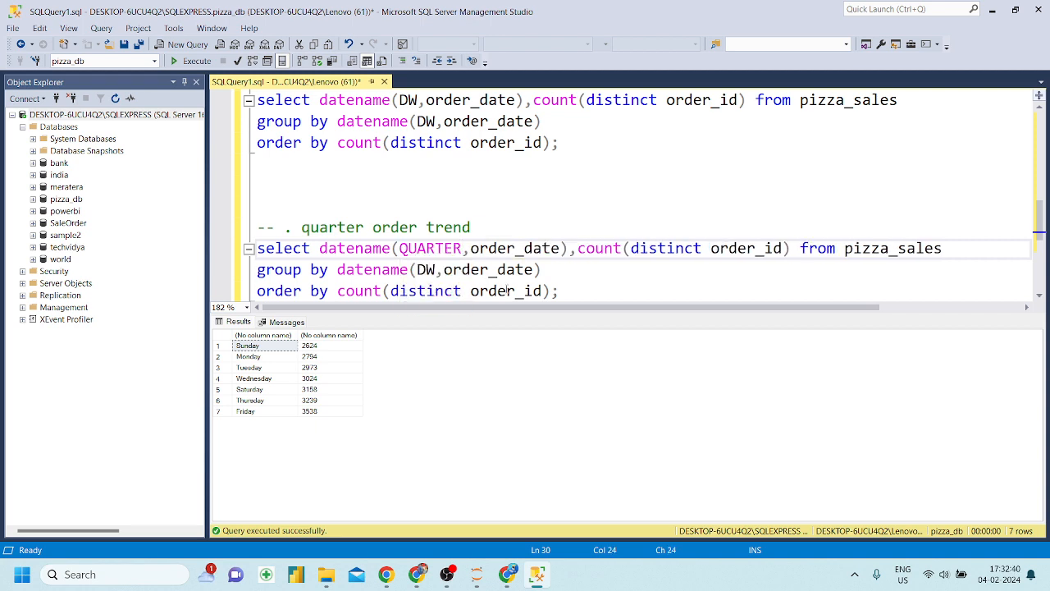
pyautogui.click(430, 270)
pyautogui.press('BackSpace')
pyautogui.press('BackSpace')
pyautogui.write('q')
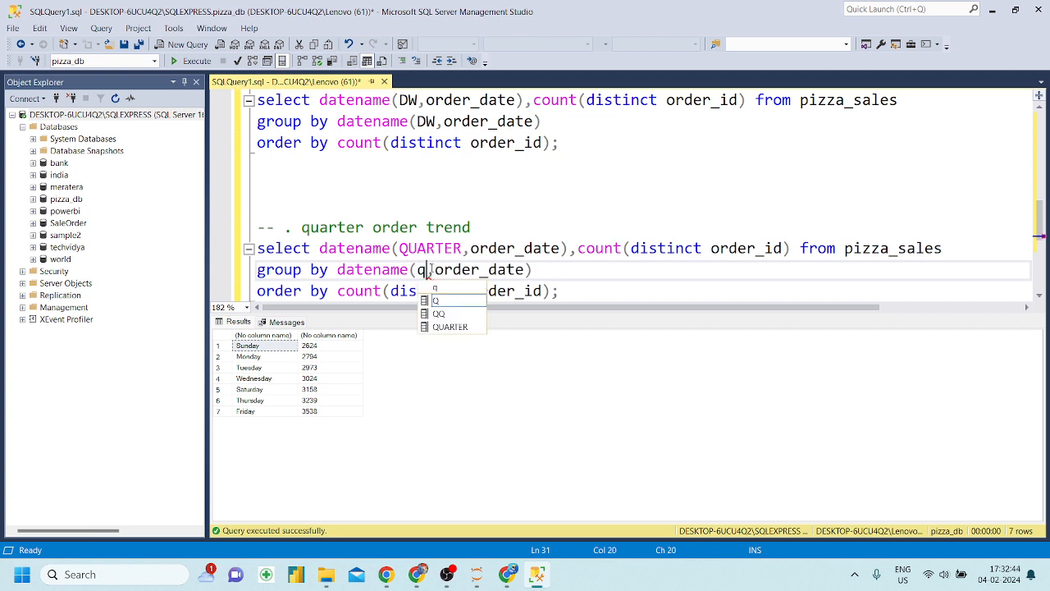
pyautogui.write('u')
pyautogui.press('Tab')
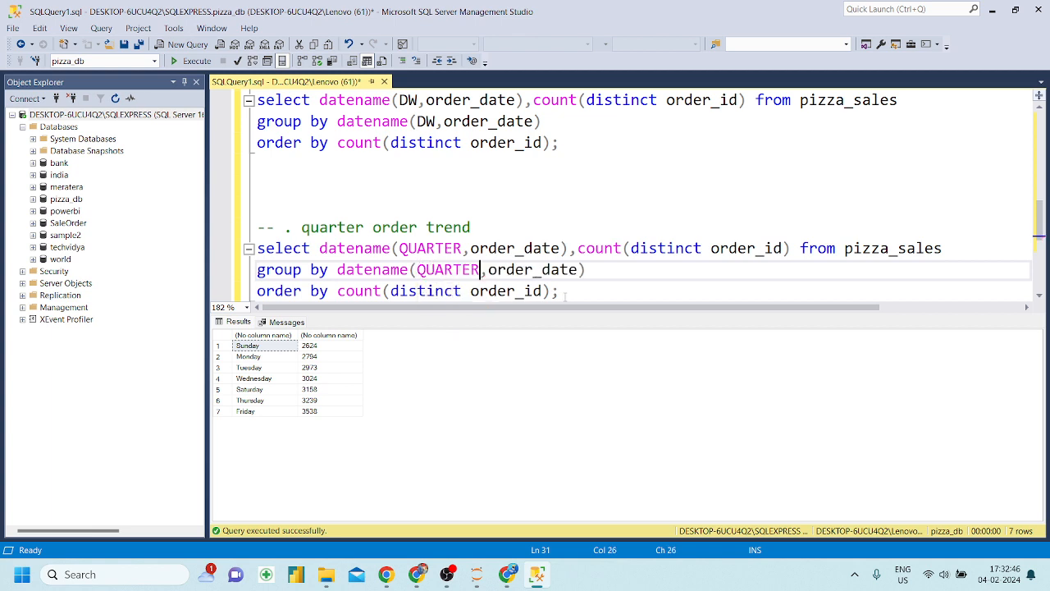
# Run only the quarter order trend query with its ordering by distinct order count
pyautogui.moveTo(560, 291); pyautogui.dragTo(257, 248)
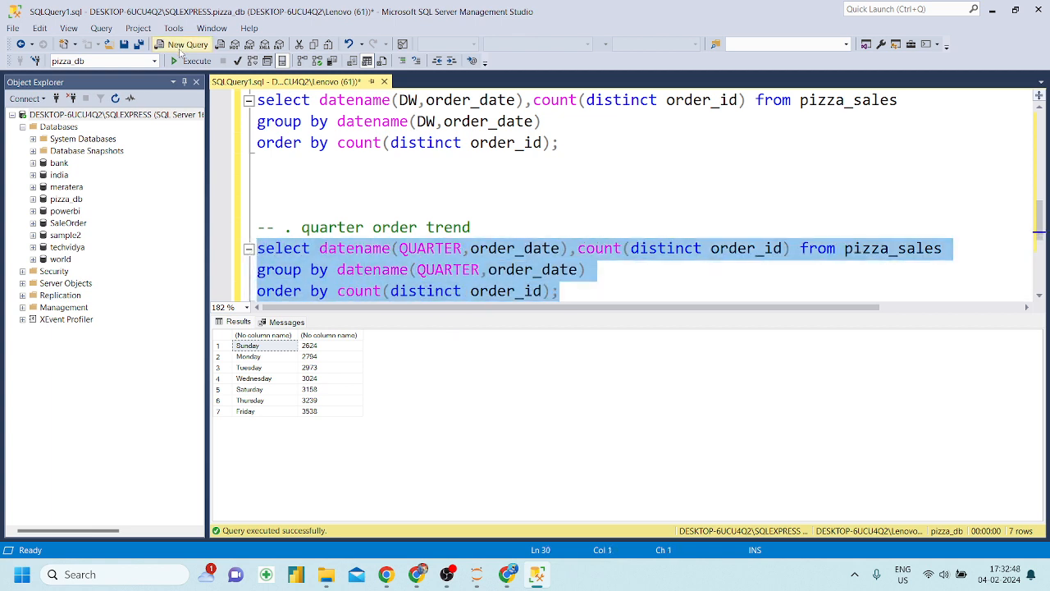
pyautogui.click(193, 60)
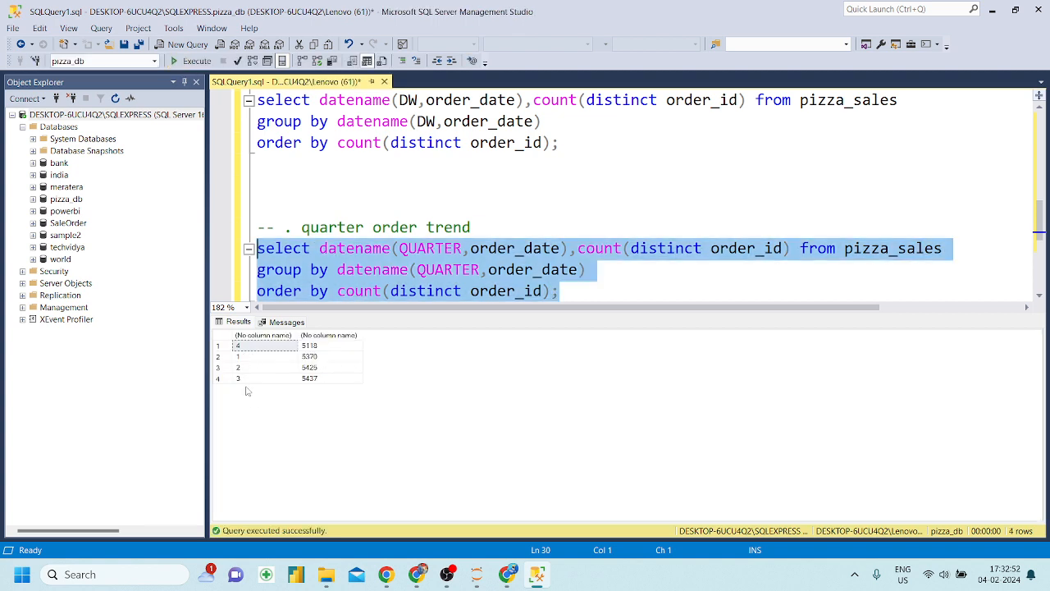
pyautogui.scroll(-1, 403, 261)
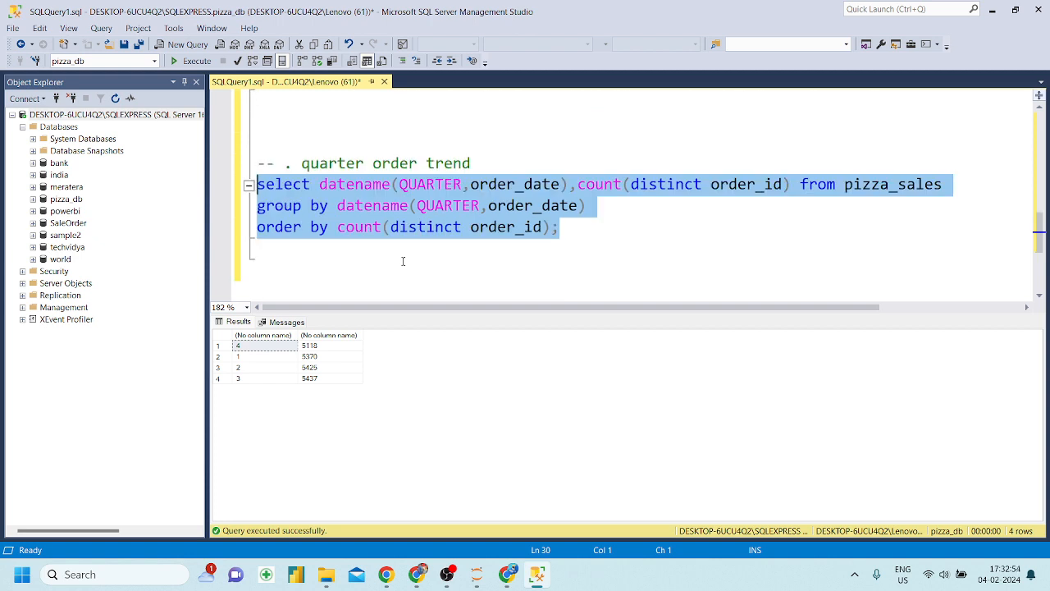
# Replace the count expression in the quarter query's order by line with datename(QUARTER,order_date), copied from the select line
pyautogui.click(554, 230)
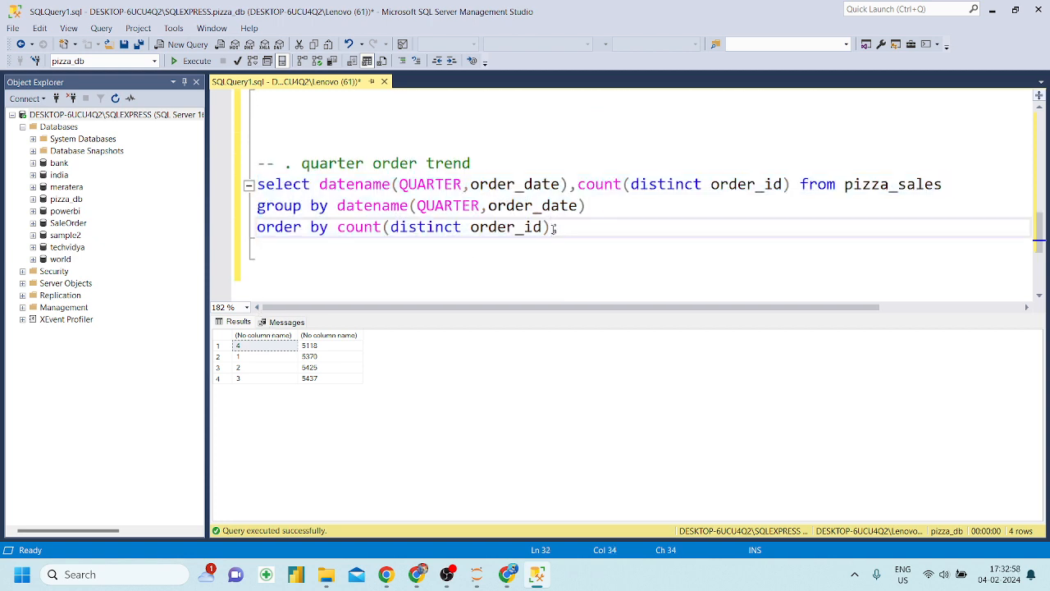
pyautogui.press('Left')
pyautogui.hotkey('ctrl', 'BackSpace')
pyautogui.hotkey('ctrl', 'BackSpace')
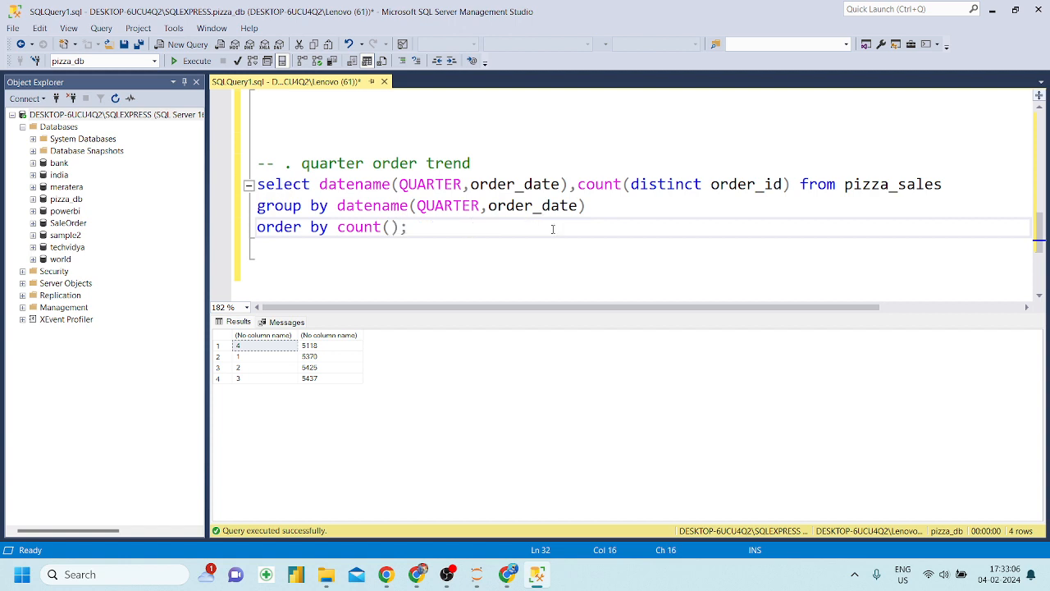
pyautogui.press('BackSpace')
pyautogui.press('BackSpace')
pyautogui.hotkey('ctrl', 'BackSpace')
pyautogui.moveTo(320, 183); pyautogui.dragTo(570, 184)
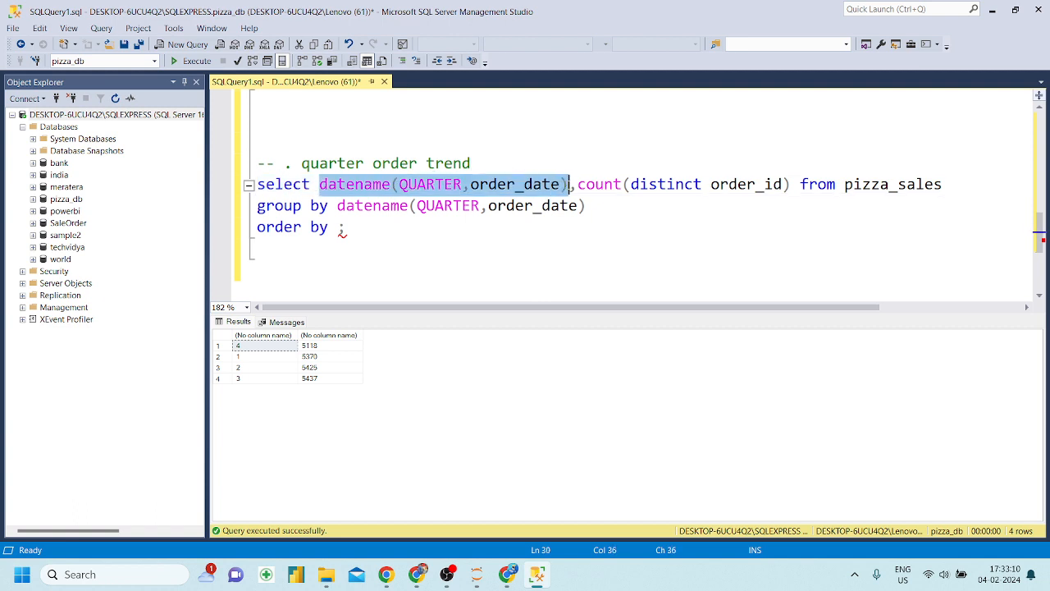
pyautogui.click(339, 226)
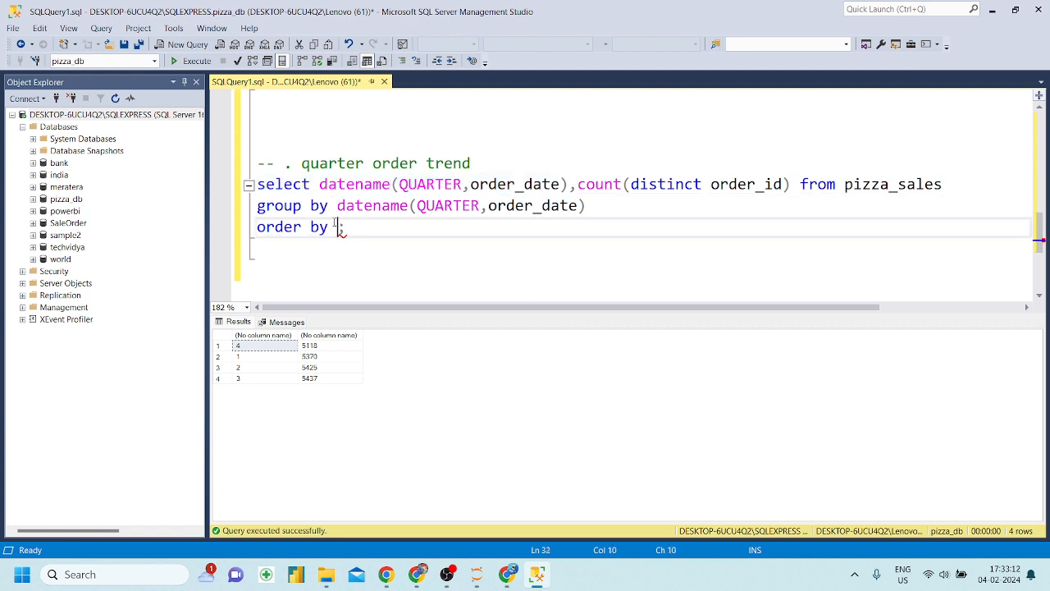
pyautogui.hotkey('ctrl', 'v')
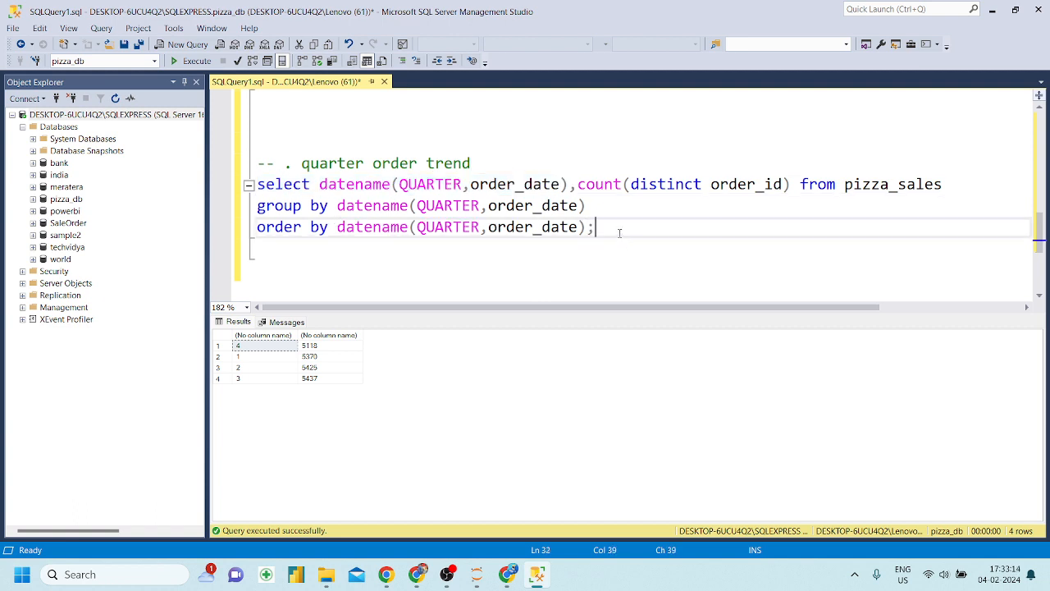
# Run only the quarter order trend query with its ordering by quarter
pyautogui.moveTo(596, 227); pyautogui.dragTo(256, 184)
pyautogui.click(187, 61)
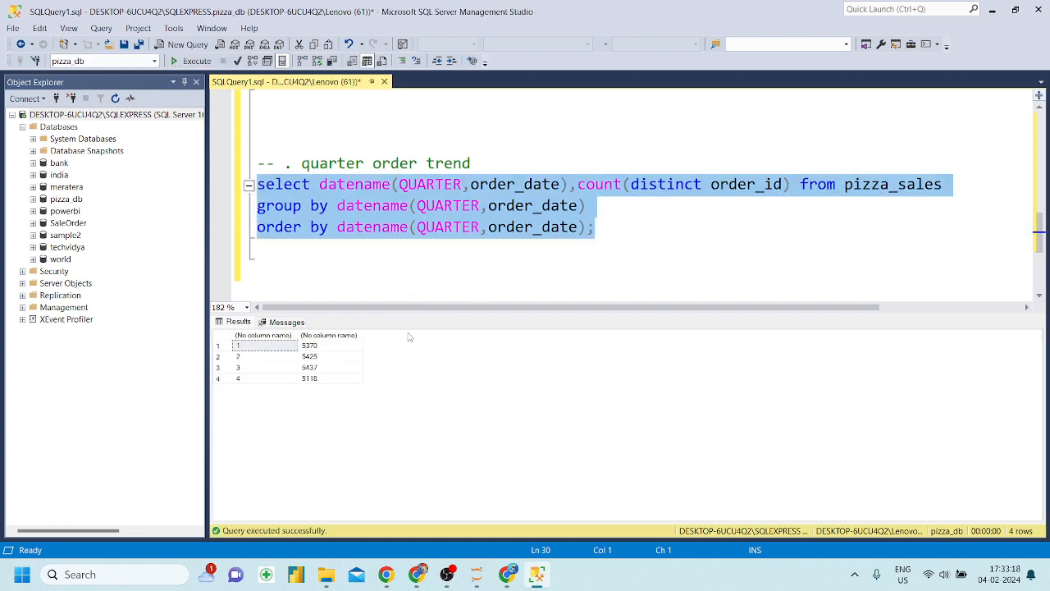
pyautogui.click(693, 203)
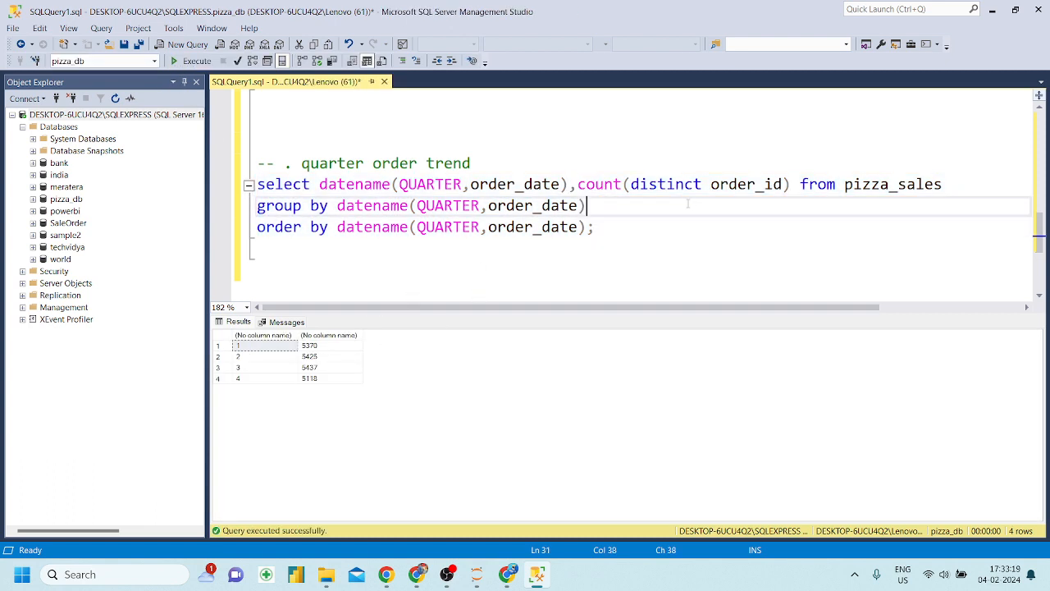
pyautogui.click(587, 235)
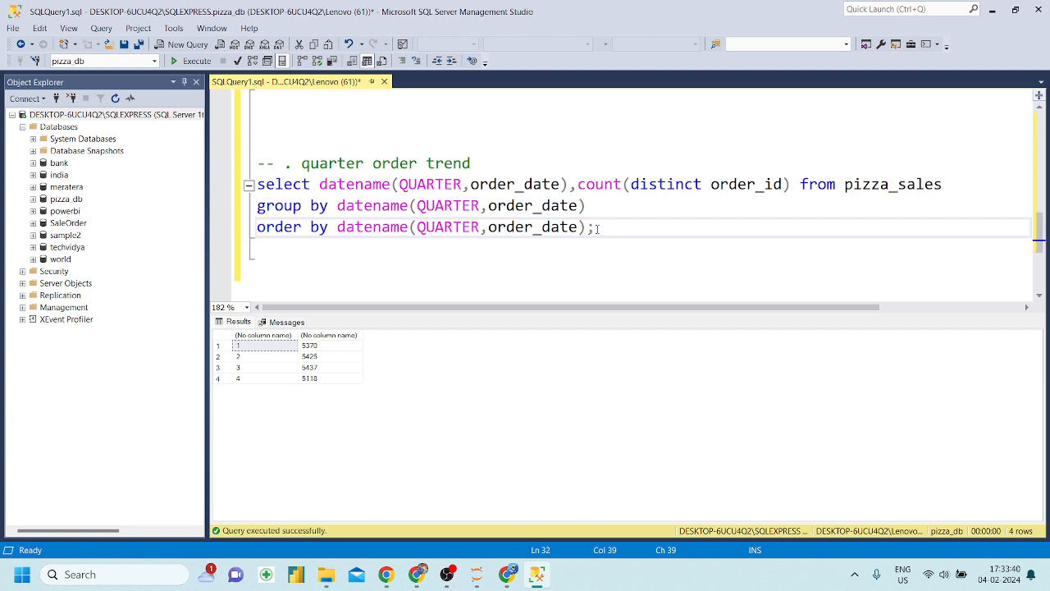
pyautogui.click(596, 206)
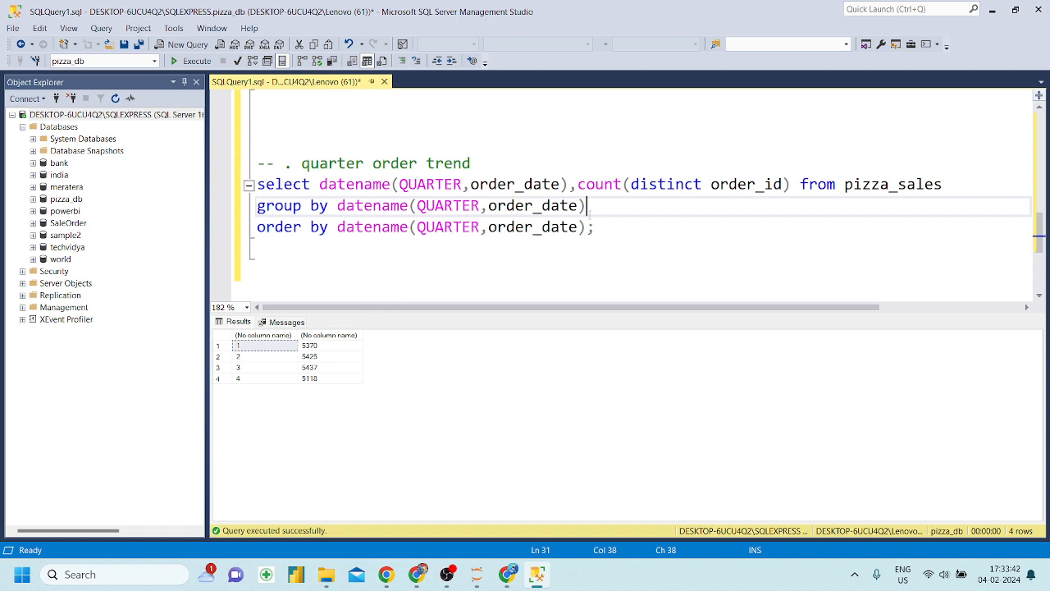
pyautogui.click(340, 206)
# Find the Monthly order trend query in the Chrome PDF and select its heading, returning to SQL Server Management Studio
pyautogui.click(416, 574)
pyautogui.scroll(-6, 419, 403)
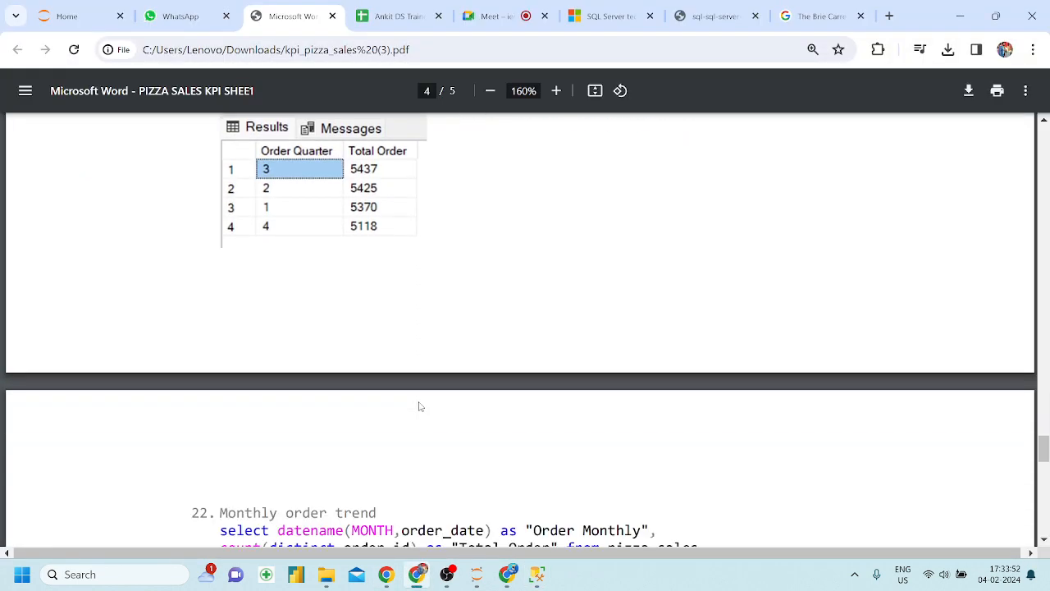
pyautogui.moveTo(218, 220); pyautogui.dragTo(377, 220)
pyautogui.click(535, 574)
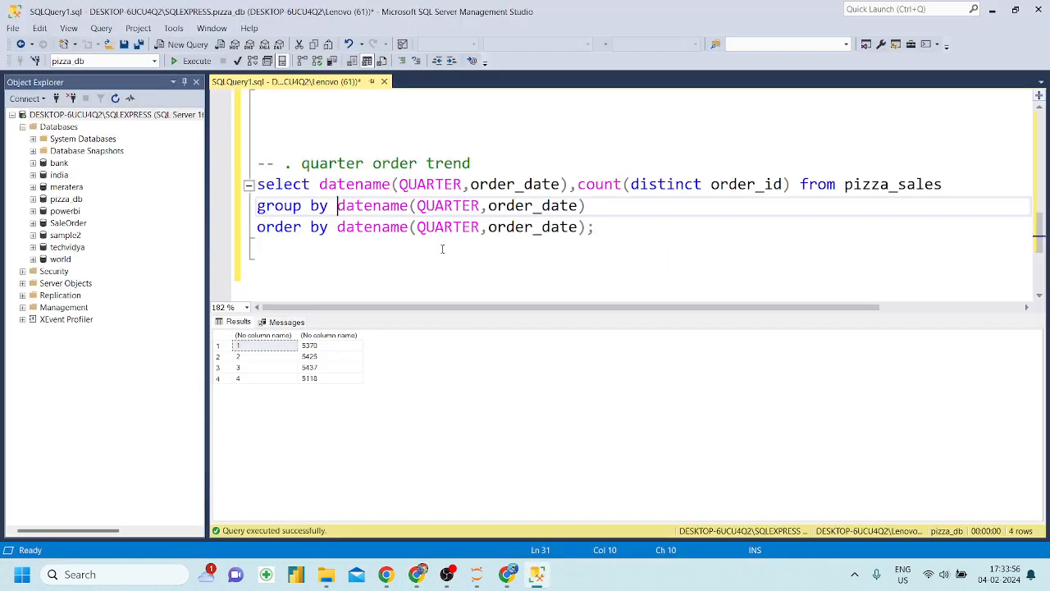
# Copy the quarter order trend comment and query, and paste the copy a few lines below the original
pyautogui.moveTo(595, 227); pyautogui.dragTo(246, 167)
pyautogui.hotkey('ctrl', 'c')
pyautogui.click(282, 272)
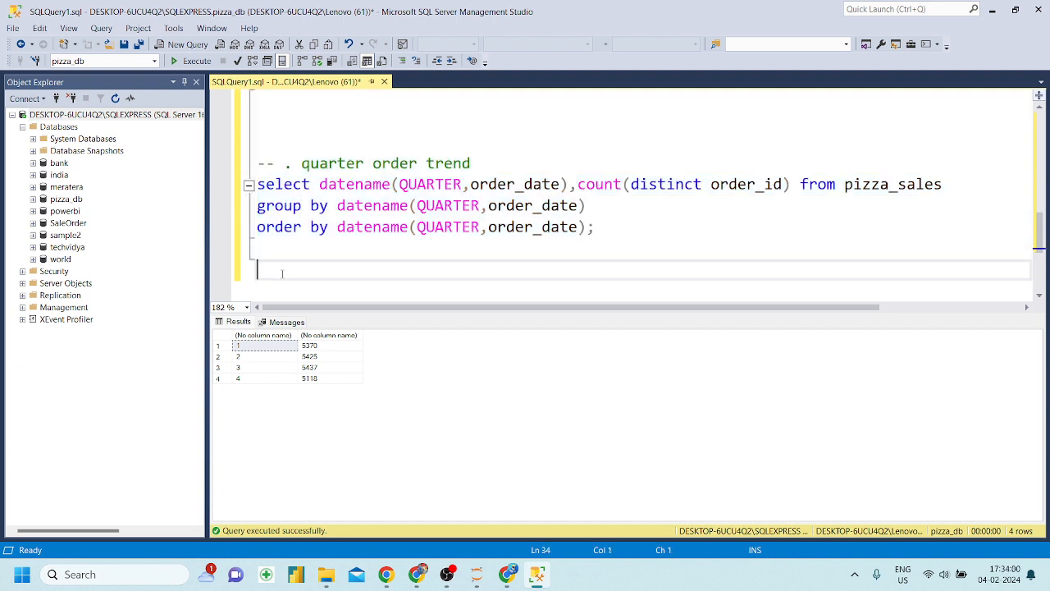
pyautogui.press('Return')
pyautogui.press('Return')
pyautogui.press('Return')
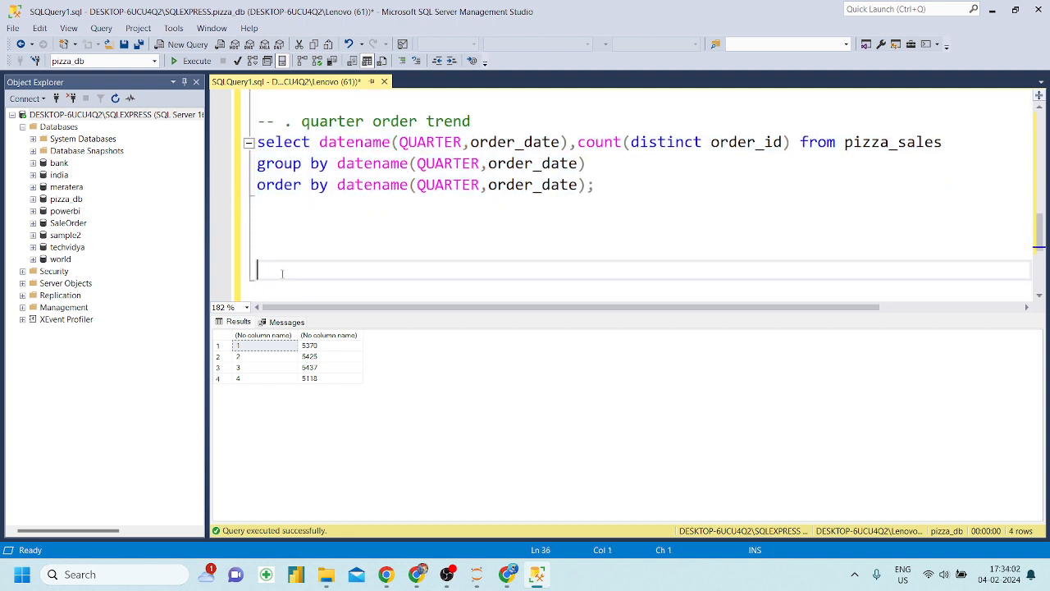
pyautogui.hotkey('ctrl', 'v')
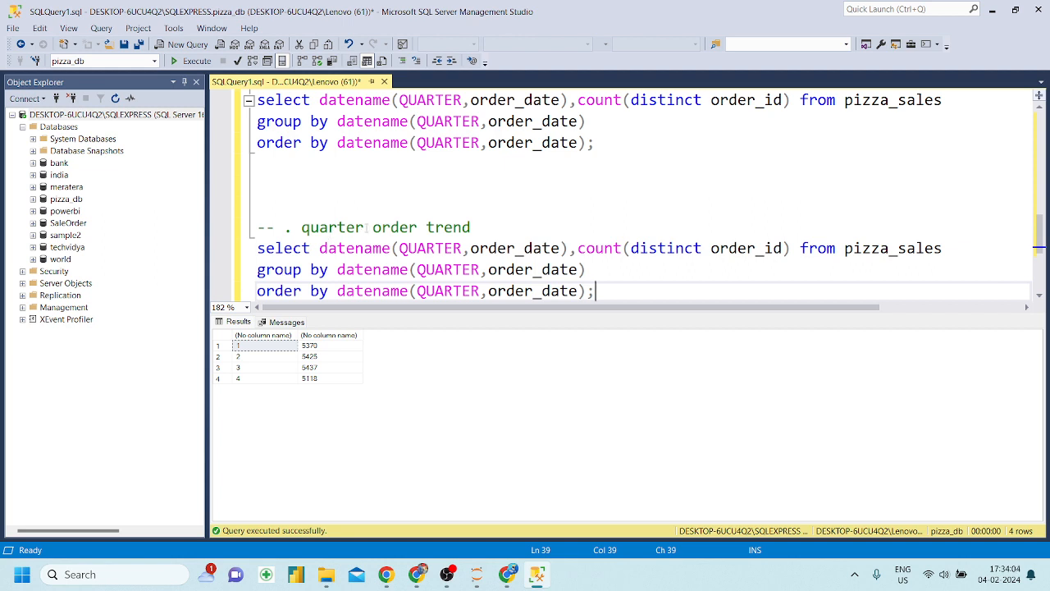
# Change the pasted query's comment heading to "monthly order trend"
pyautogui.moveTo(363, 227); pyautogui.dragTo(301, 226)
pyautogui.press('BackSpace')
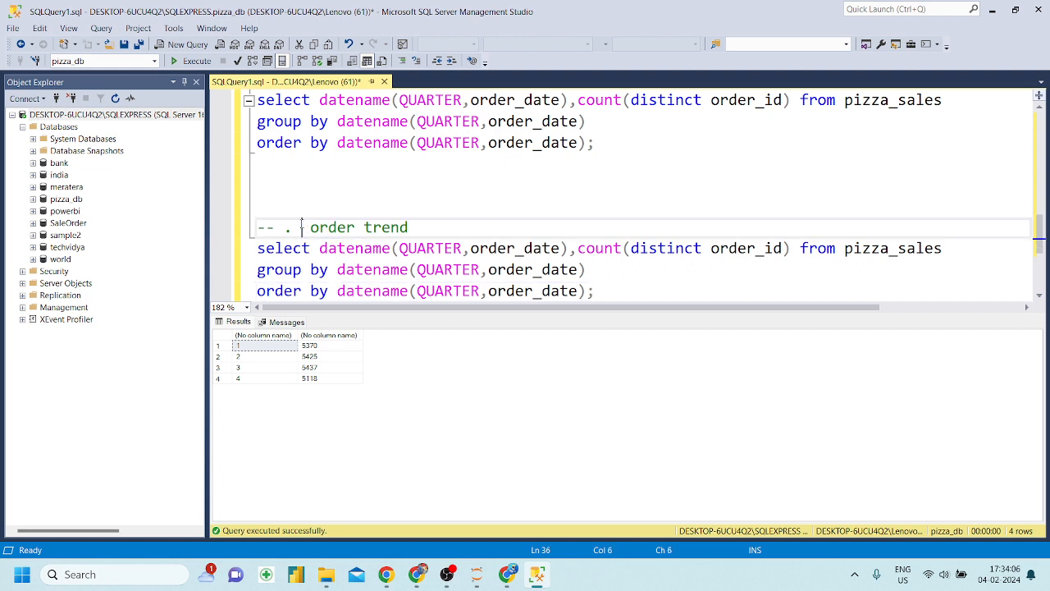
pyautogui.write('monthly')
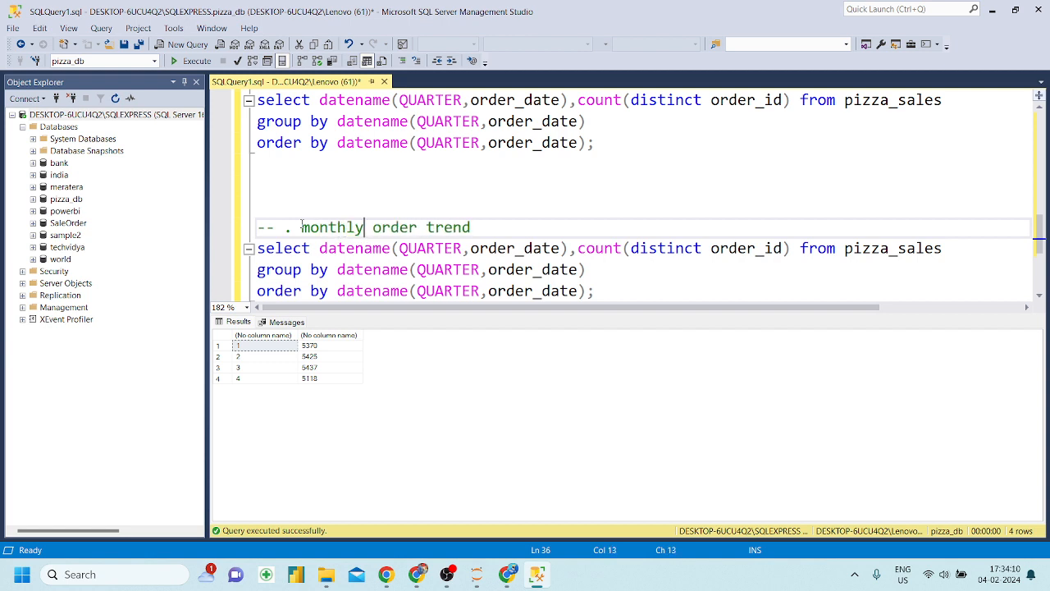
# Replace QUARTER with MONTH in the datename calls of the monthly query's select and group by lines
pyautogui.doubleClick(462, 248)
pyautogui.press('BackSpace')
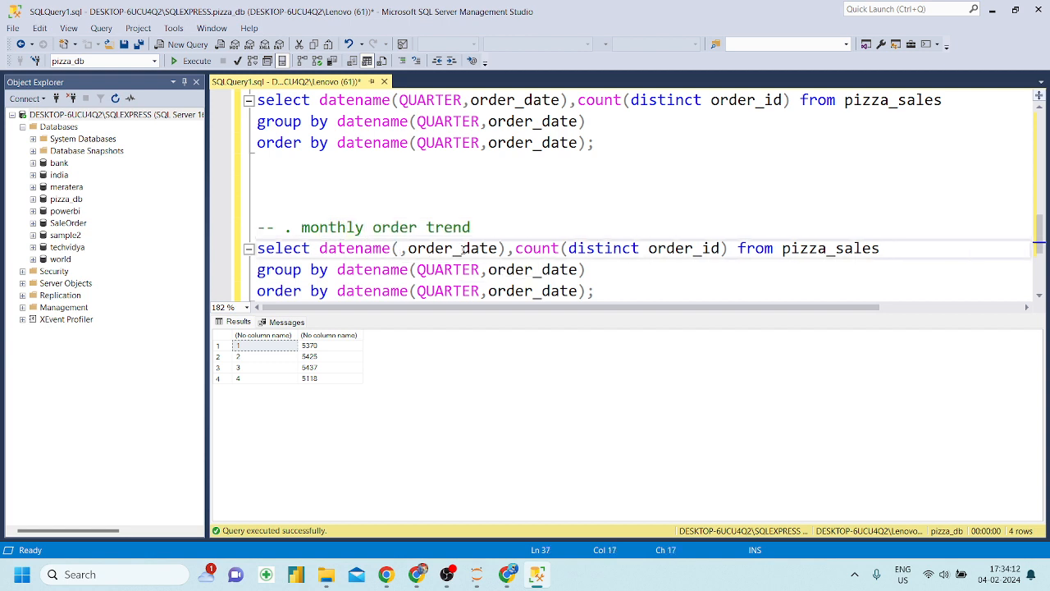
pyautogui.write('mo')
pyautogui.press('Tab')
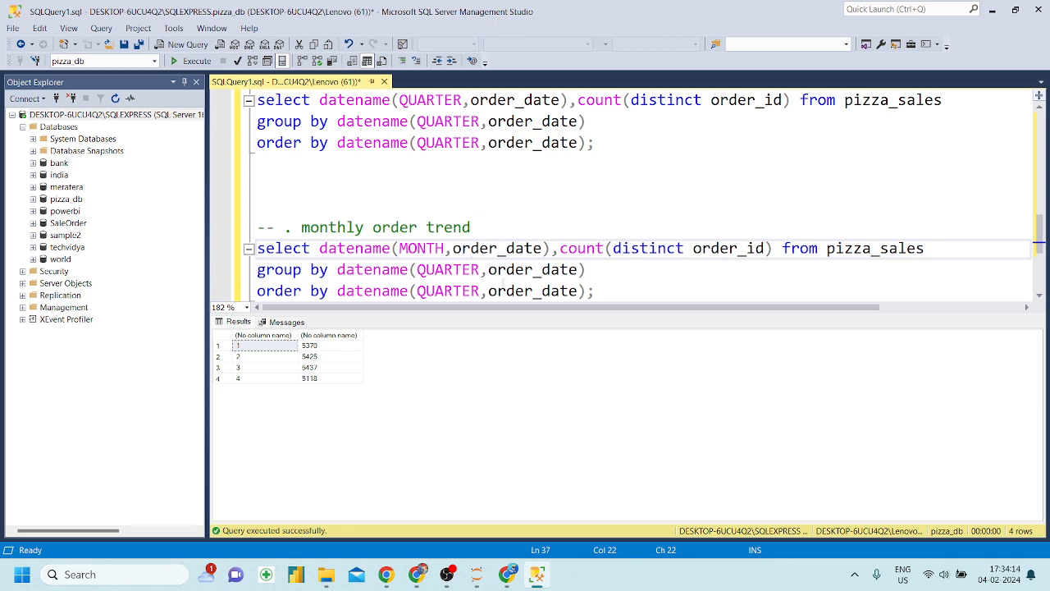
pyautogui.doubleClick(481, 273)
pyautogui.press('BackSpace')
pyautogui.write('mont')
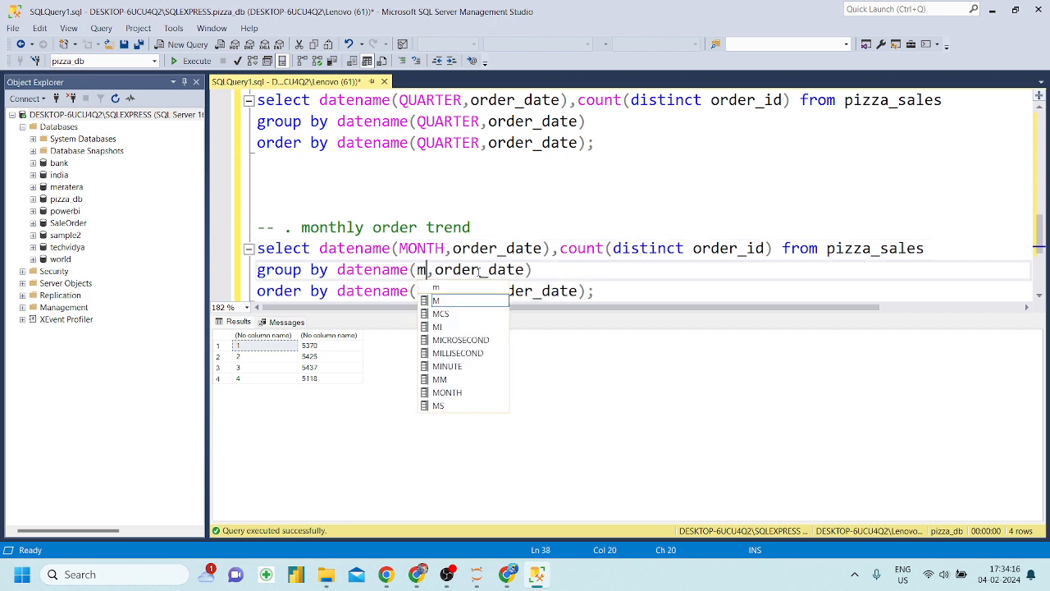
pyautogui.write('h')
# Try to run only the monthly order trend query with QUARTER in its order by line, and compare that line with the select line
pyautogui.moveTo(598, 292); pyautogui.dragTo(256, 248)
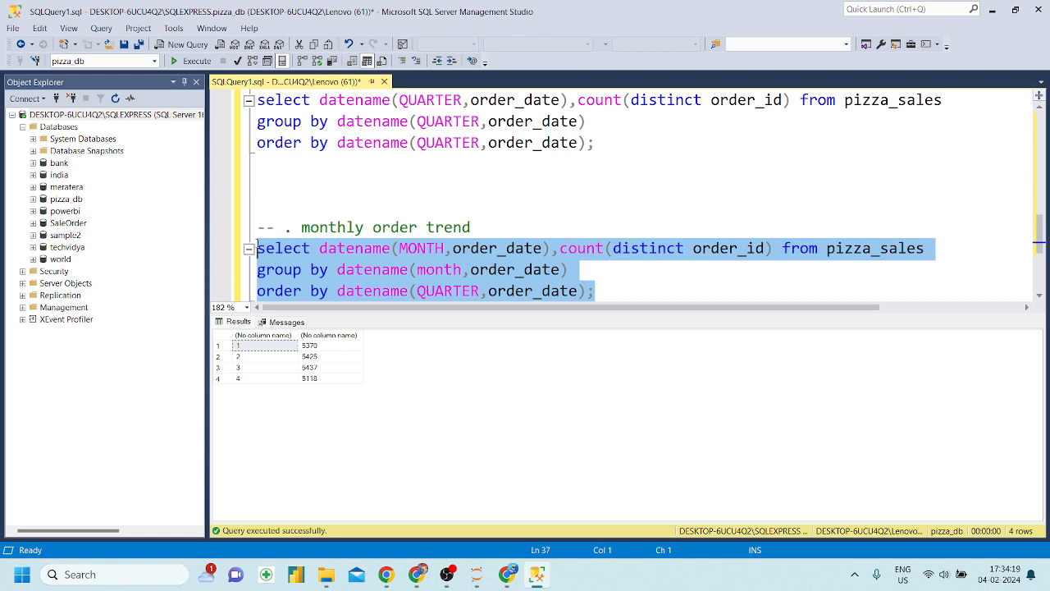
pyautogui.click(192, 62)
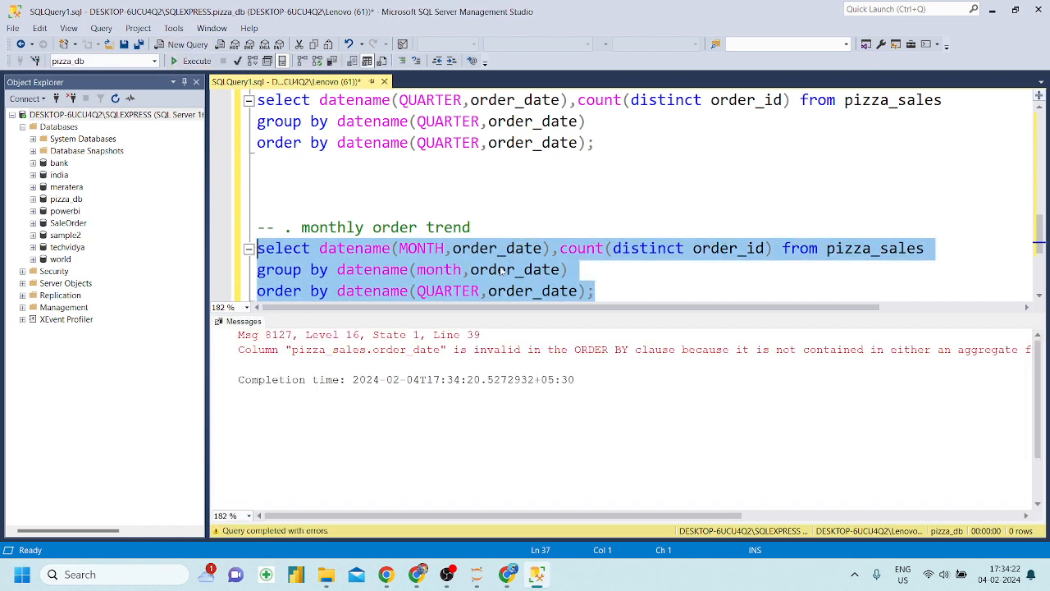
pyautogui.click(481, 292)
pyautogui.moveTo(587, 291); pyautogui.dragTo(514, 292)
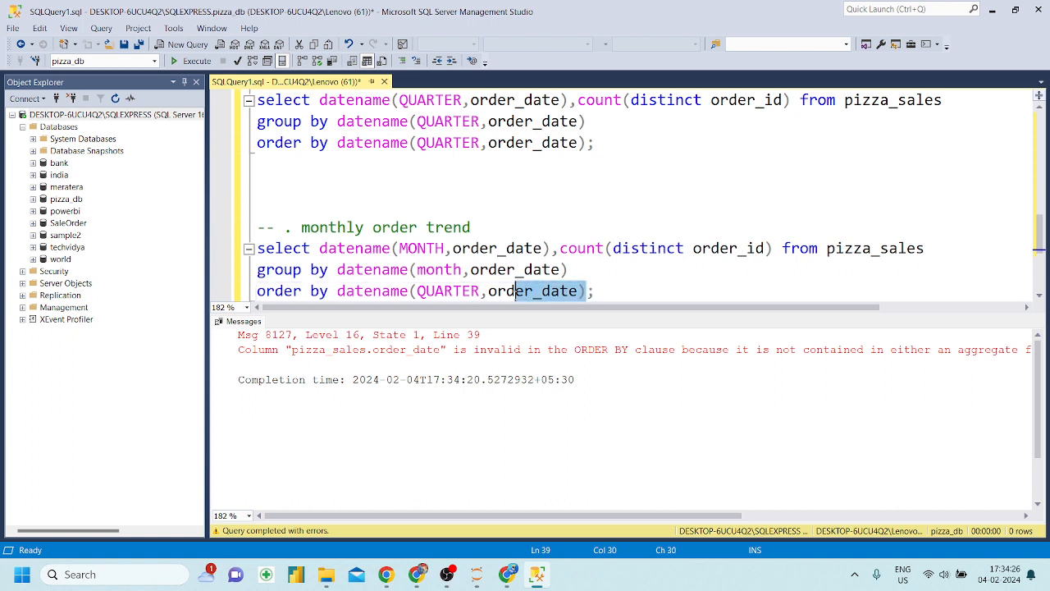
pyautogui.click(515, 292)
pyautogui.moveTo(320, 249); pyautogui.dragTo(410, 250)
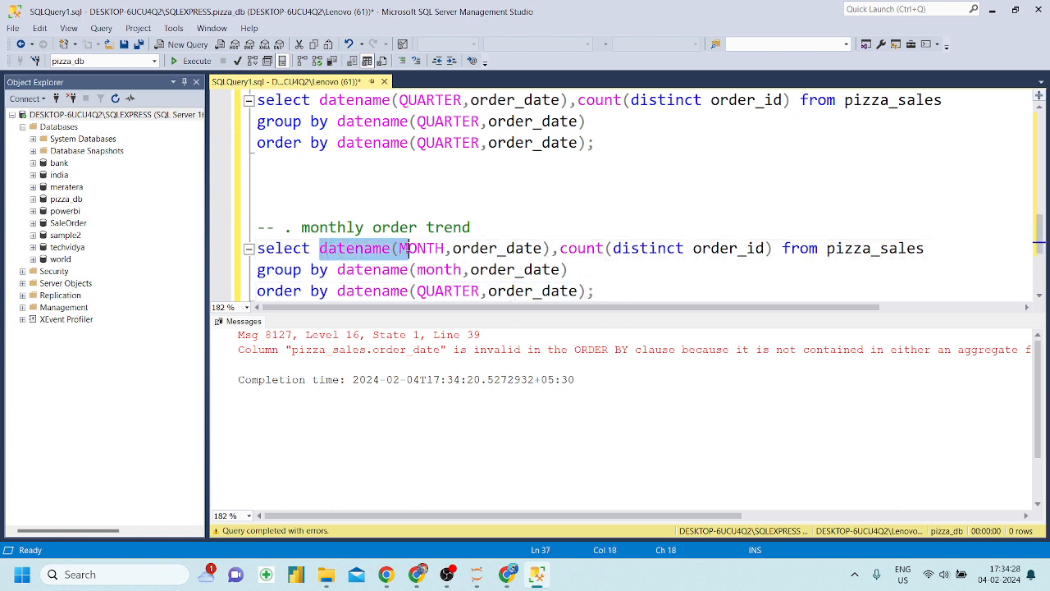
# Replace QUARTER with MONTH in the monthly query's order by line and run only that query
pyautogui.click(482, 292)
pyautogui.press('BackSpace')
pyautogui.press('BackSpace')
pyautogui.press('BackSpace')
pyautogui.press('BackSpace')
pyautogui.press('BackSpace')
pyautogui.press('BackSpace')
pyautogui.press('BackSpace')
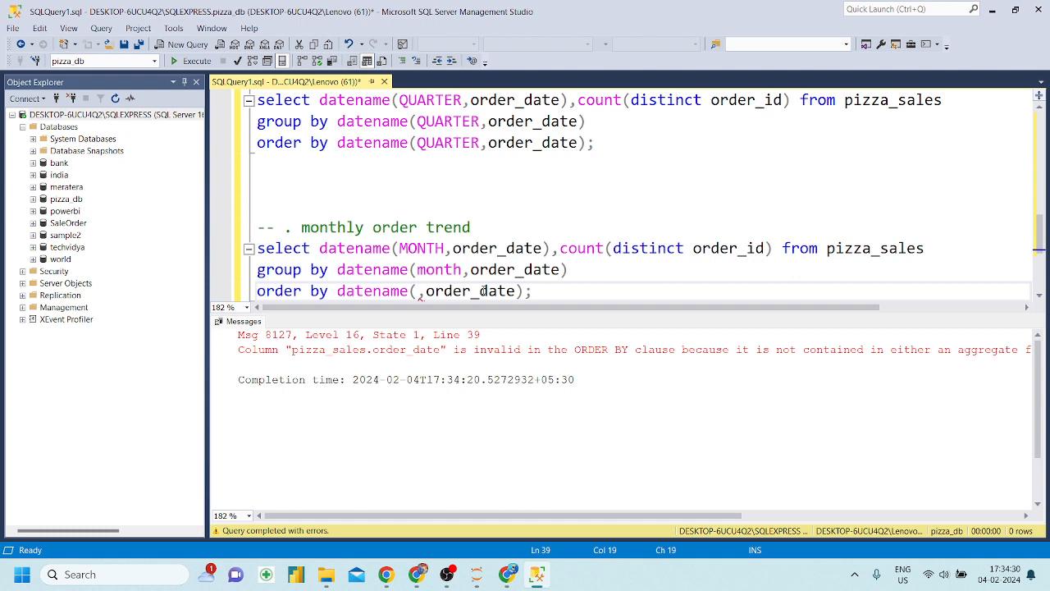
pyautogui.write('month')
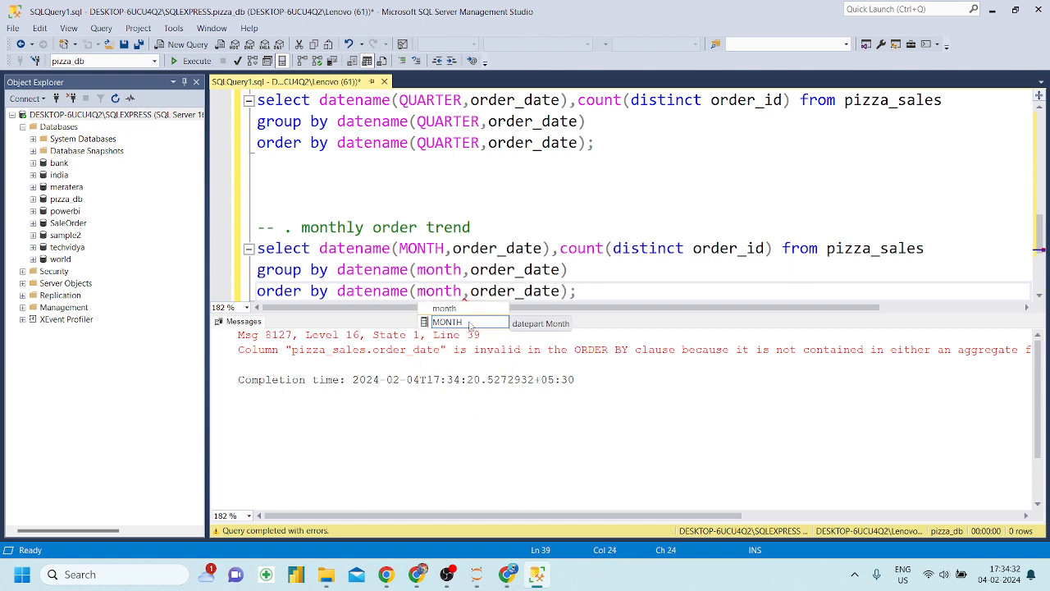
pyautogui.doubleClick(469, 322)
pyautogui.moveTo(581, 292); pyautogui.dragTo(246, 248)
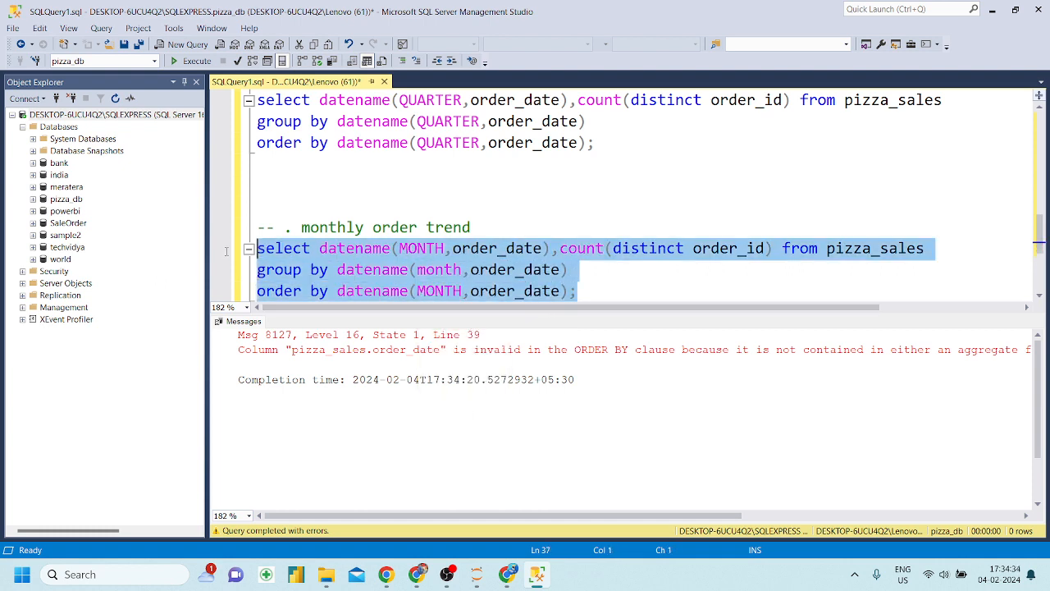
pyautogui.click(196, 62)
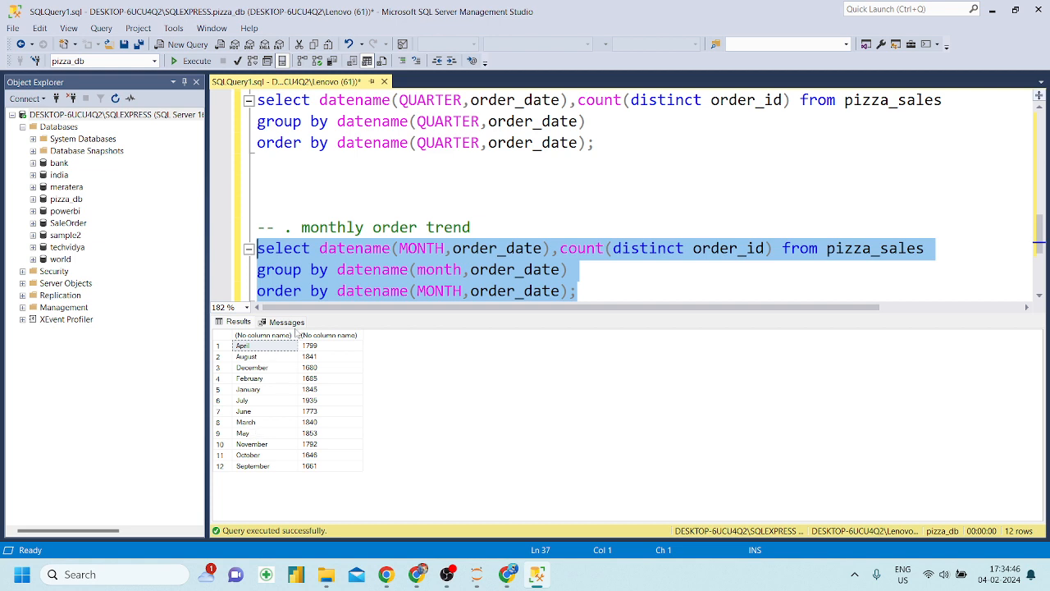
# Replace the datename expression in the monthly query's order by line with count(distinct order_id), copied from the select line
pyautogui.click(566, 292)
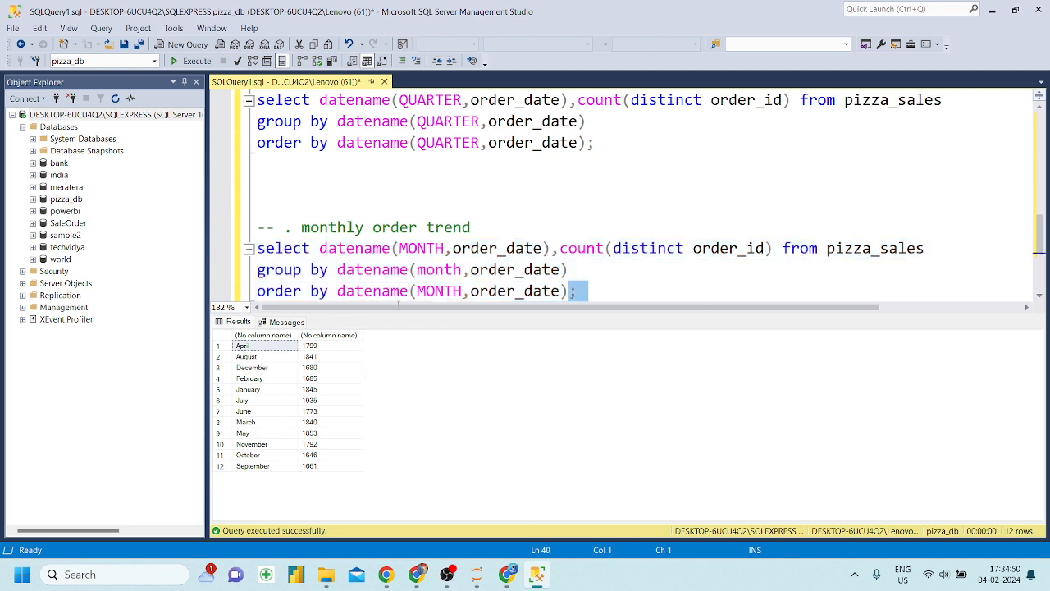
pyautogui.moveTo(568, 292); pyautogui.dragTo(337, 292)
pyautogui.press('BackSpace')
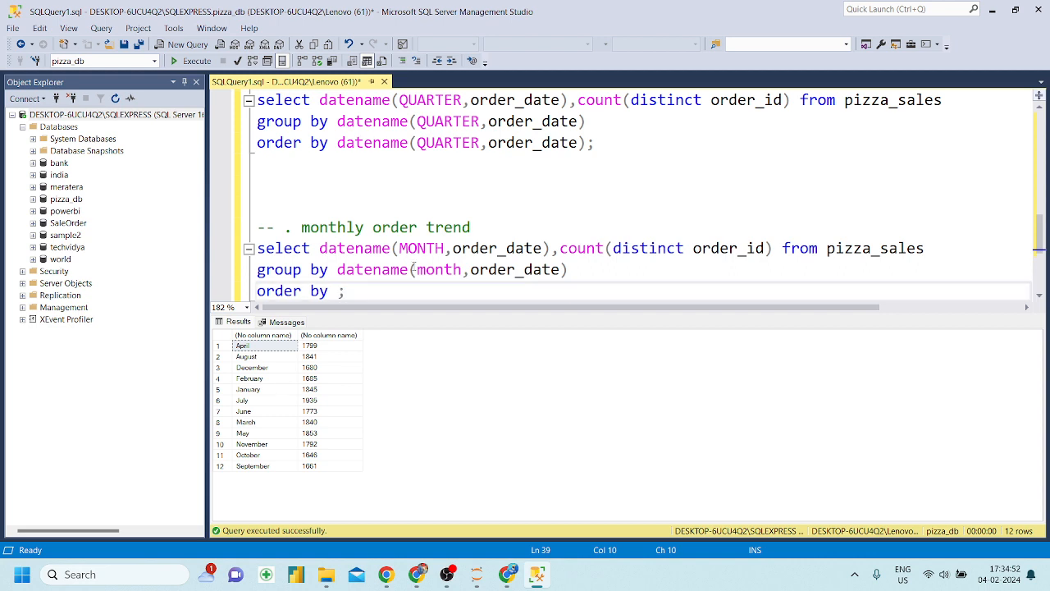
pyautogui.moveTo(560, 248); pyautogui.dragTo(773, 248)
pyautogui.hotkey('ctrl', 'c')
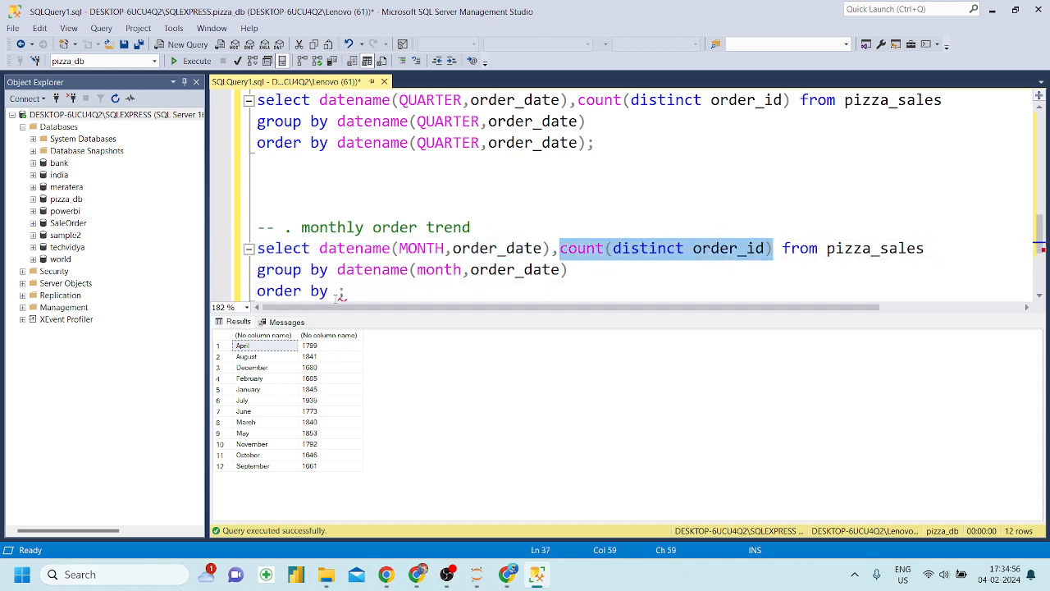
pyautogui.click(339, 292)
pyautogui.hotkey('ctrl', 'v')
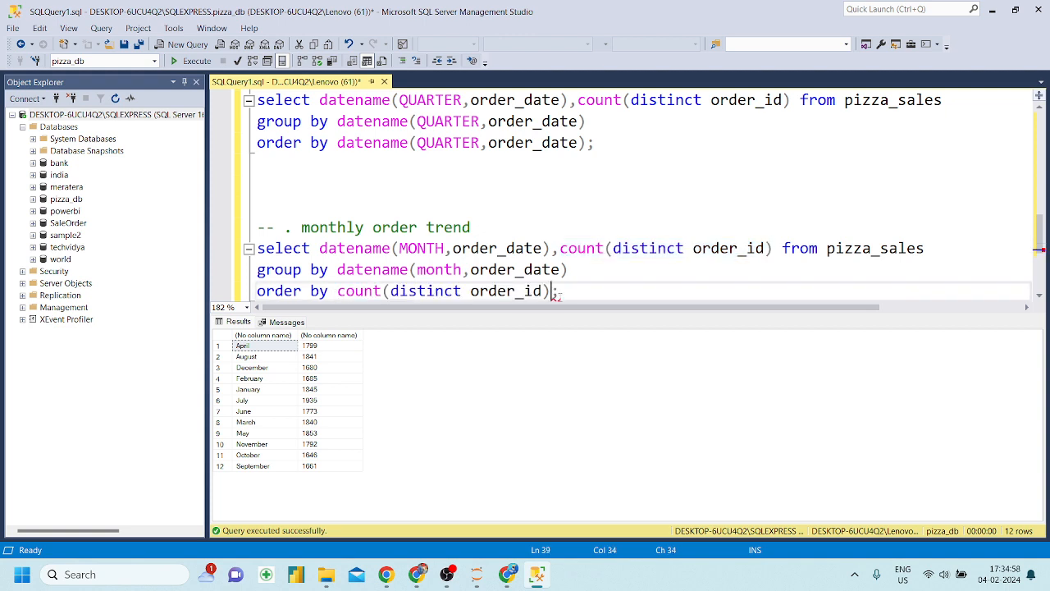
# Run only the monthly order trend query with its ordering by distinct order count
pyautogui.moveTo(557, 292); pyautogui.dragTo(257, 247)
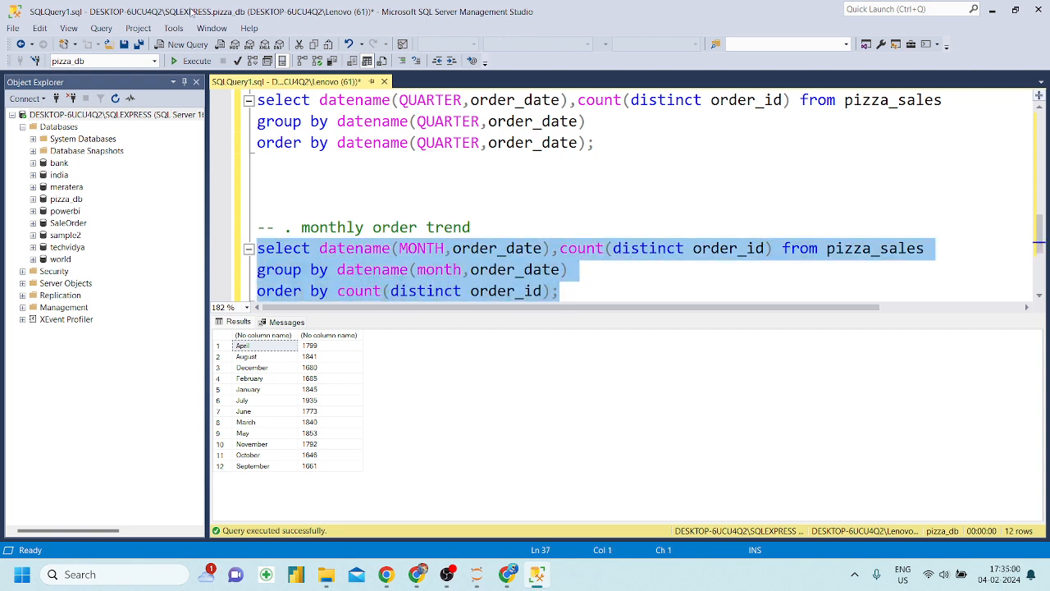
# Run the selected monthly order trend query ordered by count(distinct order_id)
pyautogui.click(193, 60)
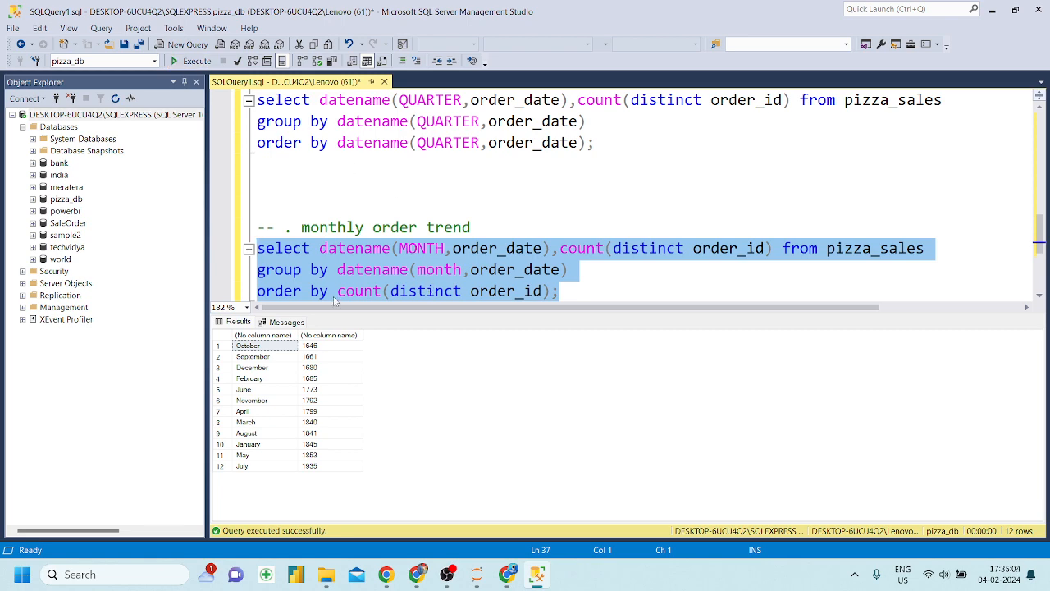
# Switch to the pizza sales KPI PDF in Chrome and review the remaining questions through number 25, Yearly Trend
pyautogui.click(418, 575)
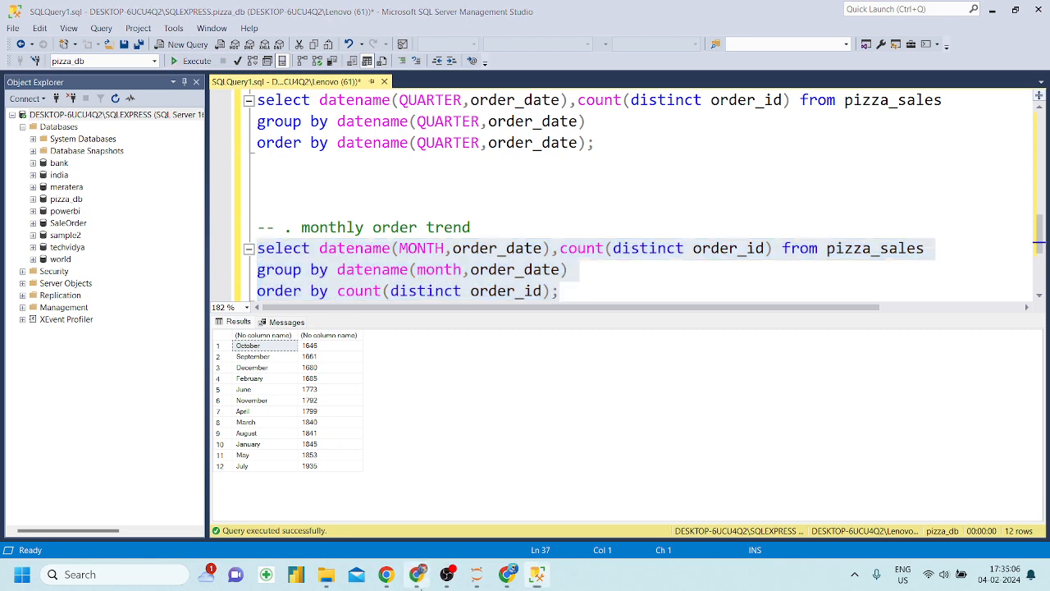
pyautogui.scroll(-7, 398, 438)
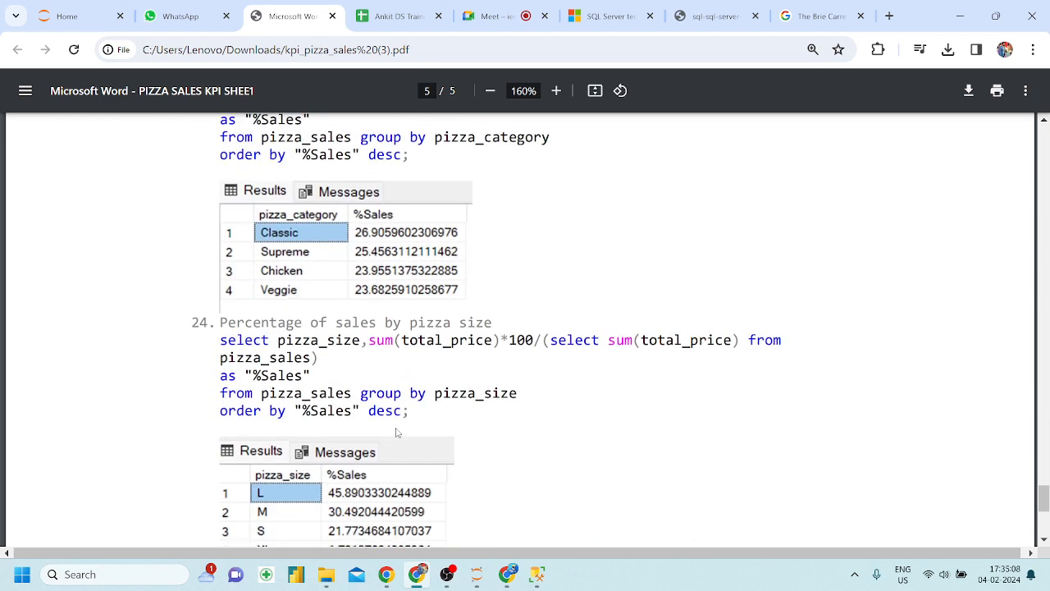
pyautogui.scroll(3, 396, 433)
pyautogui.scroll(-2, 396, 433)
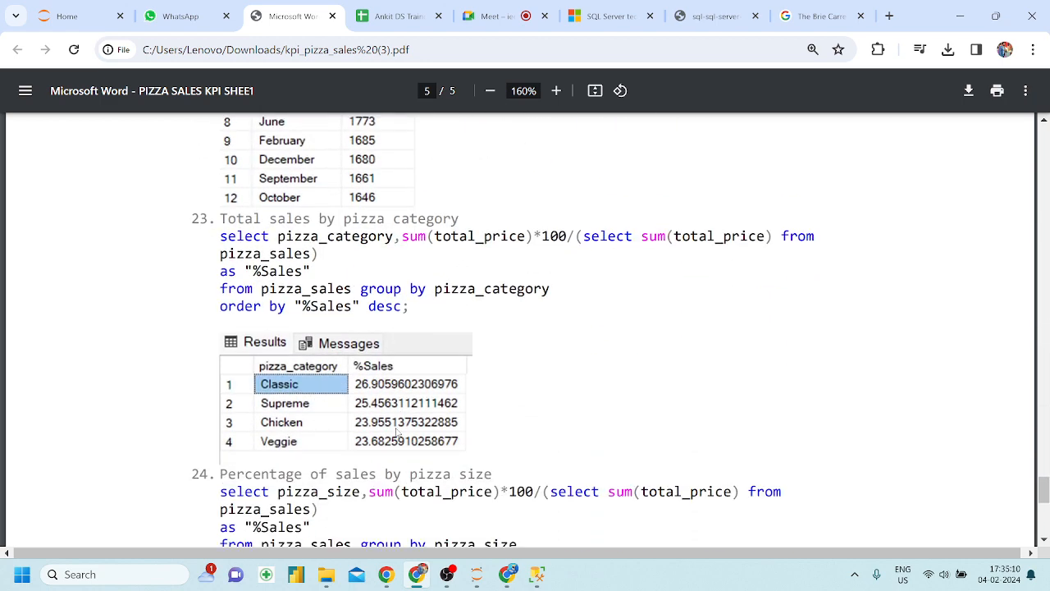
pyautogui.scroll(-5, 396, 435)
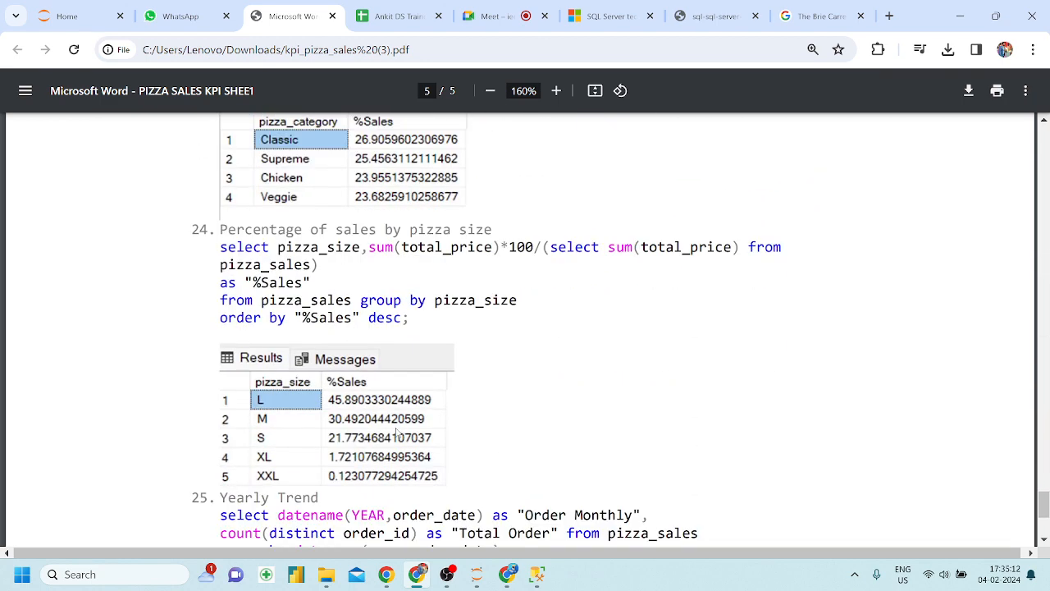
pyautogui.scroll(-4, 396, 435)
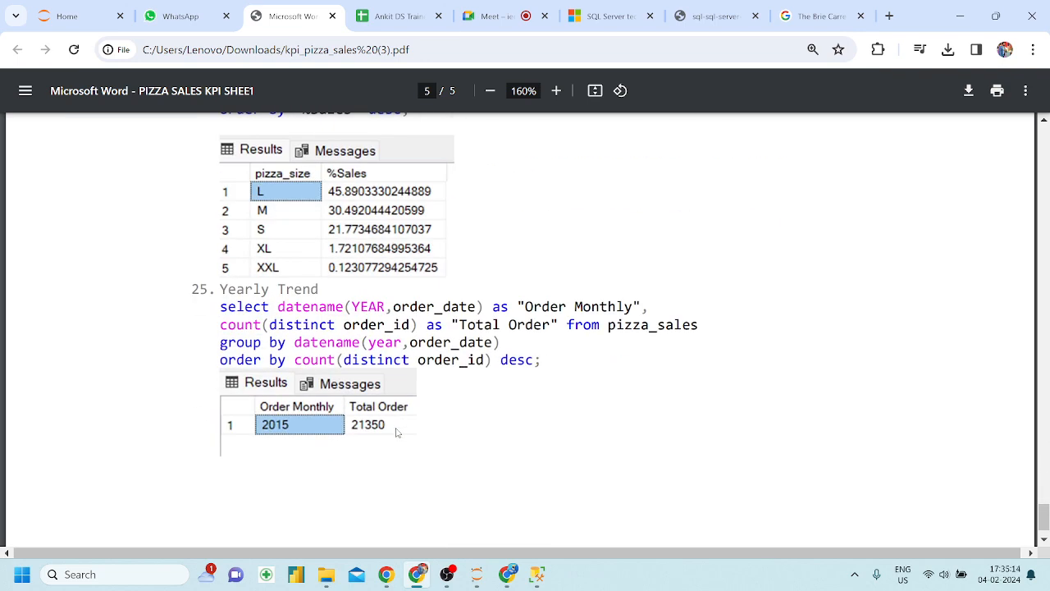
pyautogui.moveTo(219, 289); pyautogui.dragTo(349, 307)
# Back in SQL Server Management Studio, duplicate the monthly order trend comment and query a few blank lines below the original
pyautogui.click(536, 574)
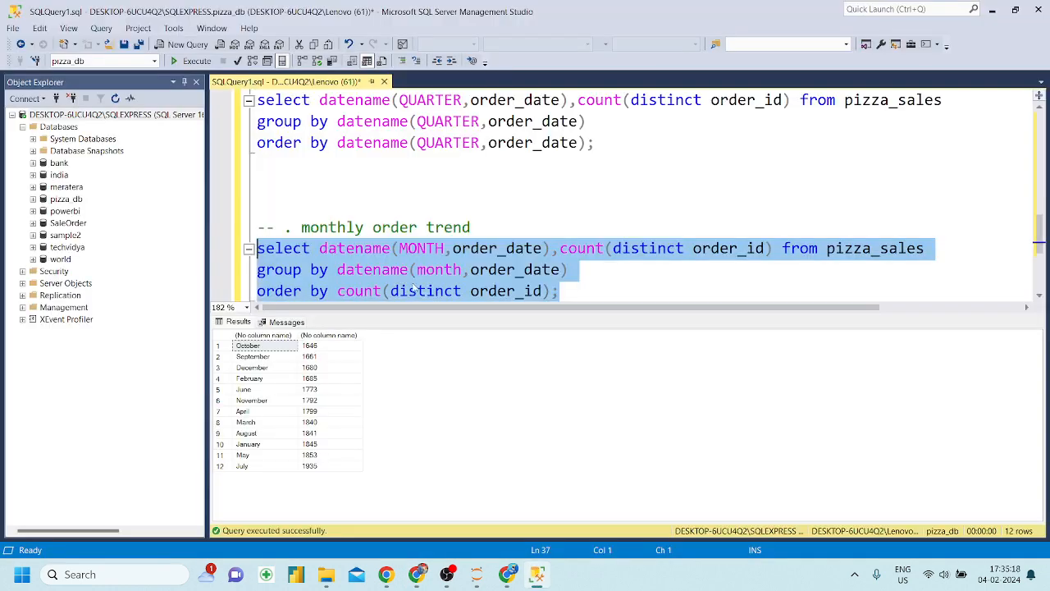
pyautogui.click(569, 294)
pyautogui.scroll(-1, 572, 298)
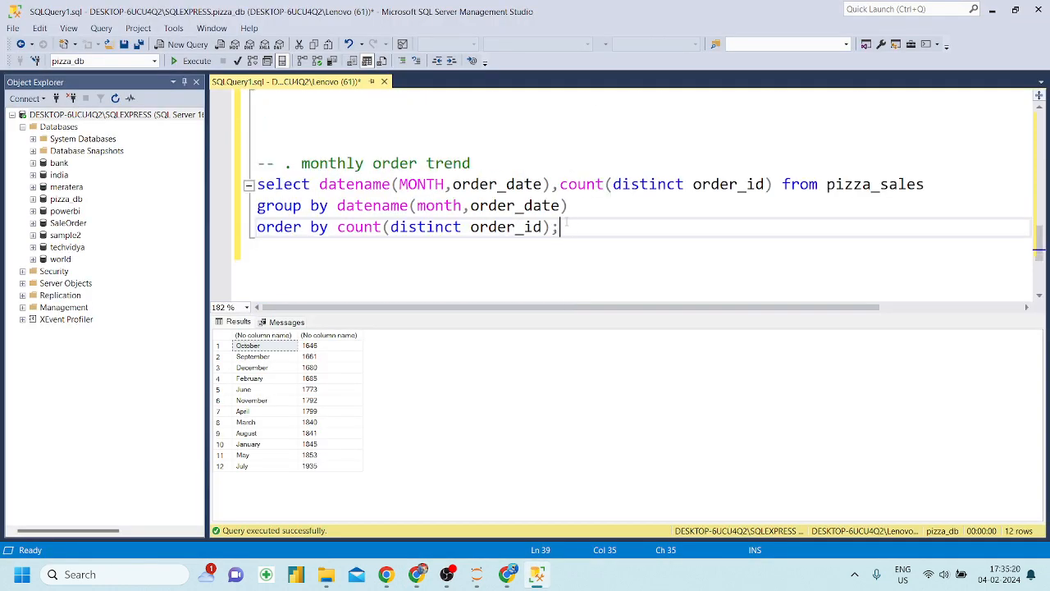
pyautogui.moveTo(566, 227); pyautogui.dragTo(220, 170)
pyautogui.hotkey('ctrl', 'c')
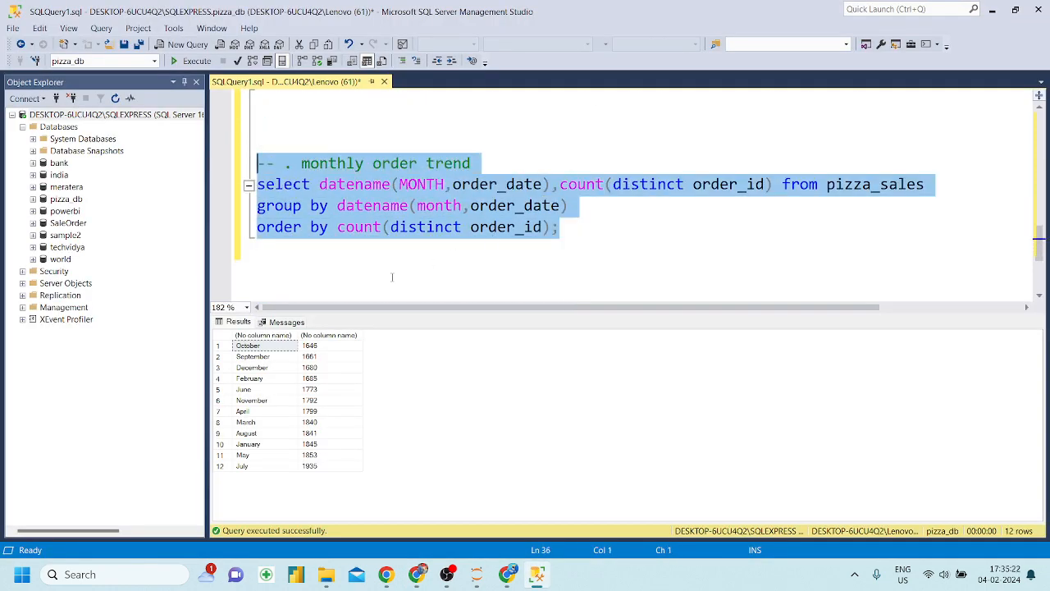
pyautogui.click(392, 278)
pyautogui.press('Return')
pyautogui.press('Return')
pyautogui.press('Return')
pyautogui.press('Return')
pyautogui.press('Return')
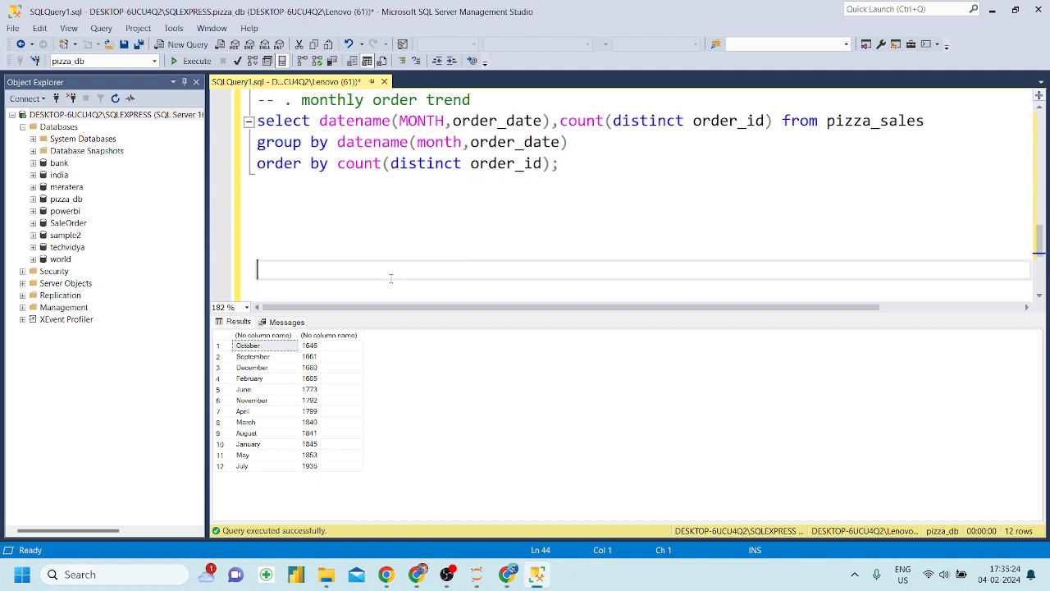
pyautogui.hotkey('ctrl', 'v')
# Change the copied block's comment to "yearly order trend"
pyautogui.click(359, 226)
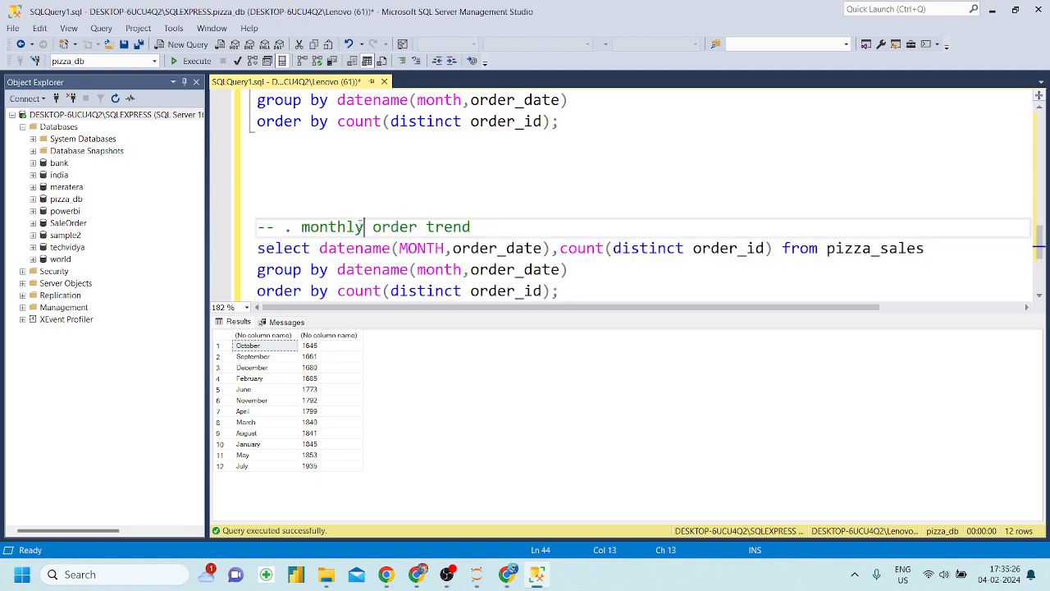
pyautogui.press('BackSpace')
pyautogui.press('BackSpace')
pyautogui.press('BackSpace')
pyautogui.press('BackSpace')
pyautogui.press('BackSpace')
pyautogui.press('BackSpace')
pyautogui.press('BackSpace')
pyautogui.write('yearl')
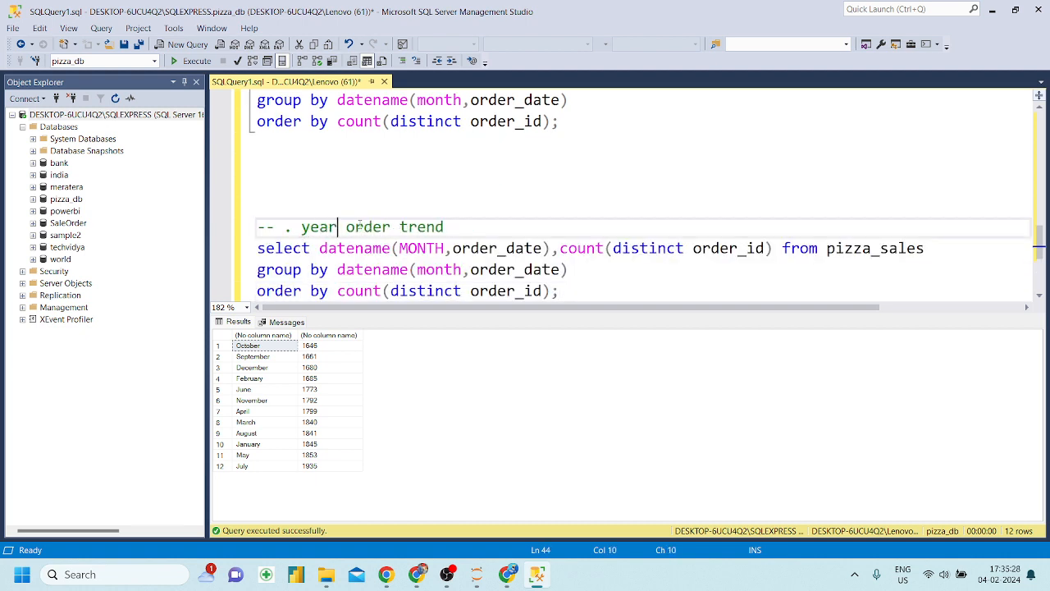
pyautogui.write('y')
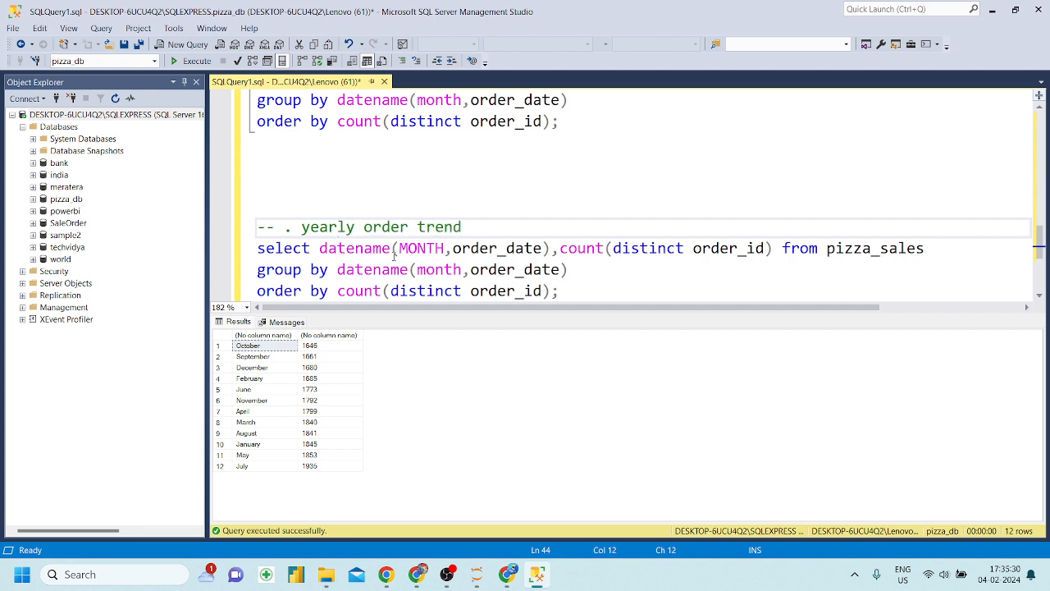
# Replace month with year in both datename calls of the copied query and run that query
pyautogui.doubleClick(439, 248)
pyautogui.press('BackSpace')
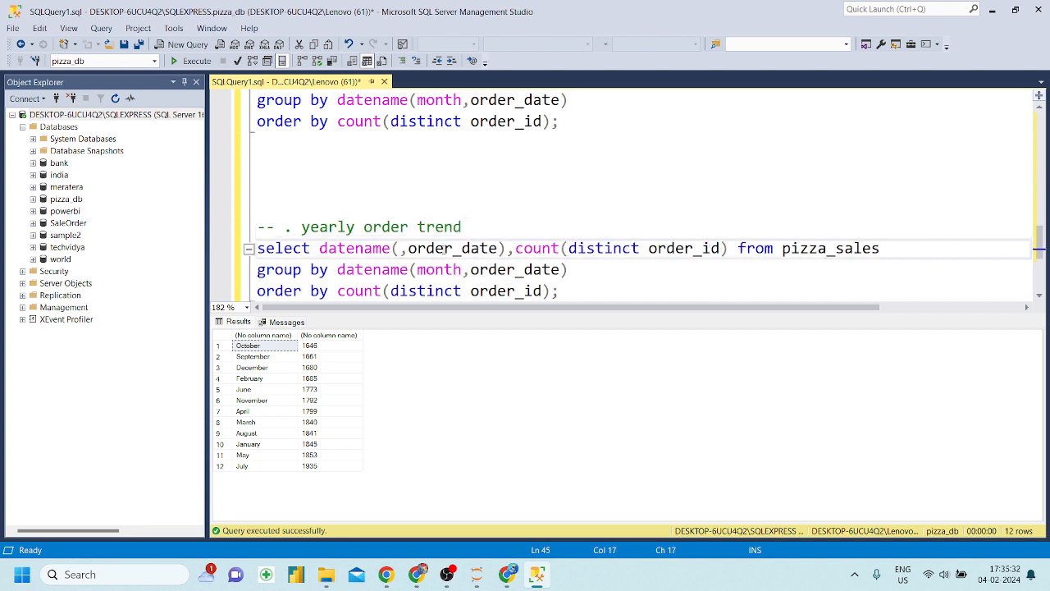
pyautogui.write('year')
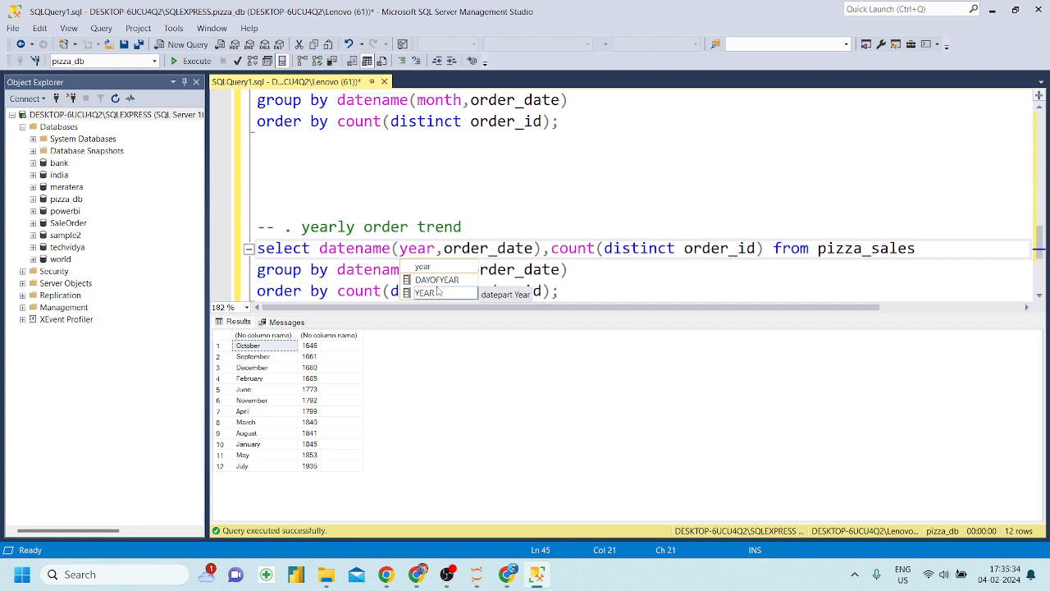
pyautogui.doubleClick(438, 292)
pyautogui.doubleClick(441, 270)
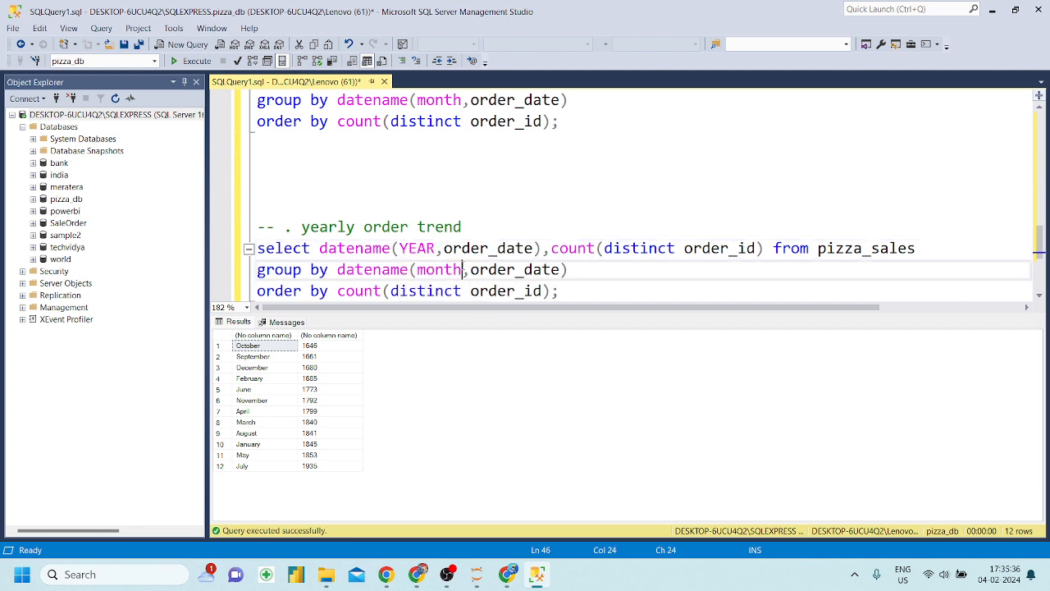
pyautogui.press('BackSpace')
pyautogui.write('year')
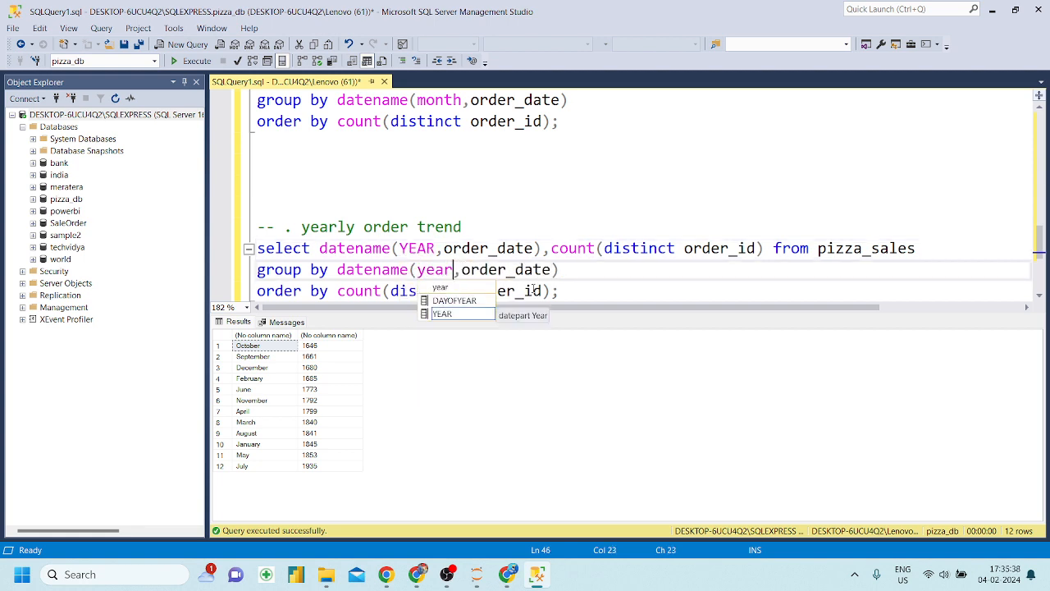
pyautogui.moveTo(558, 293); pyautogui.dragTo(256, 248)
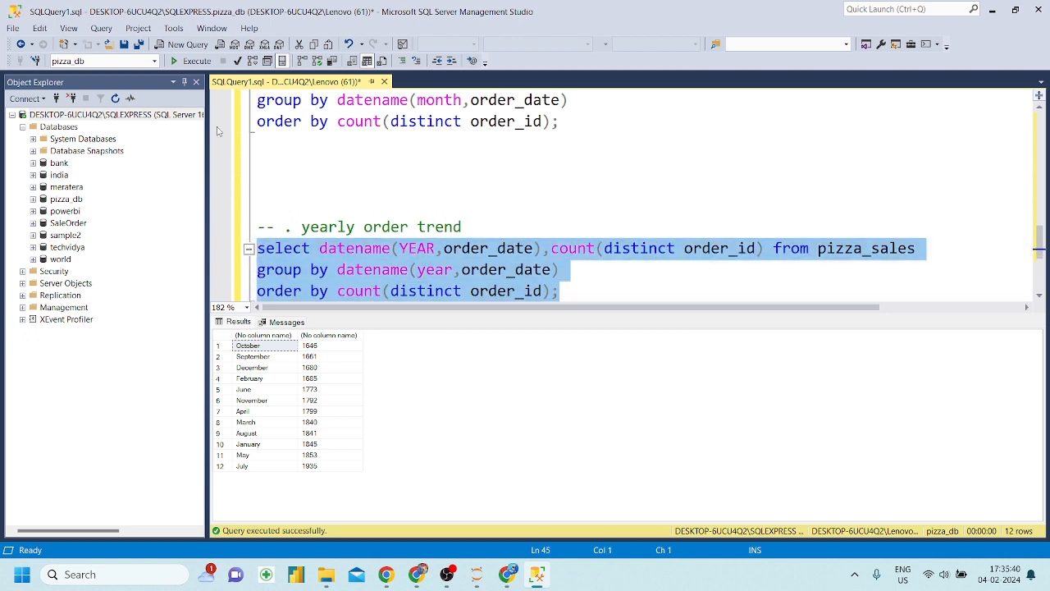
pyautogui.click(184, 66)
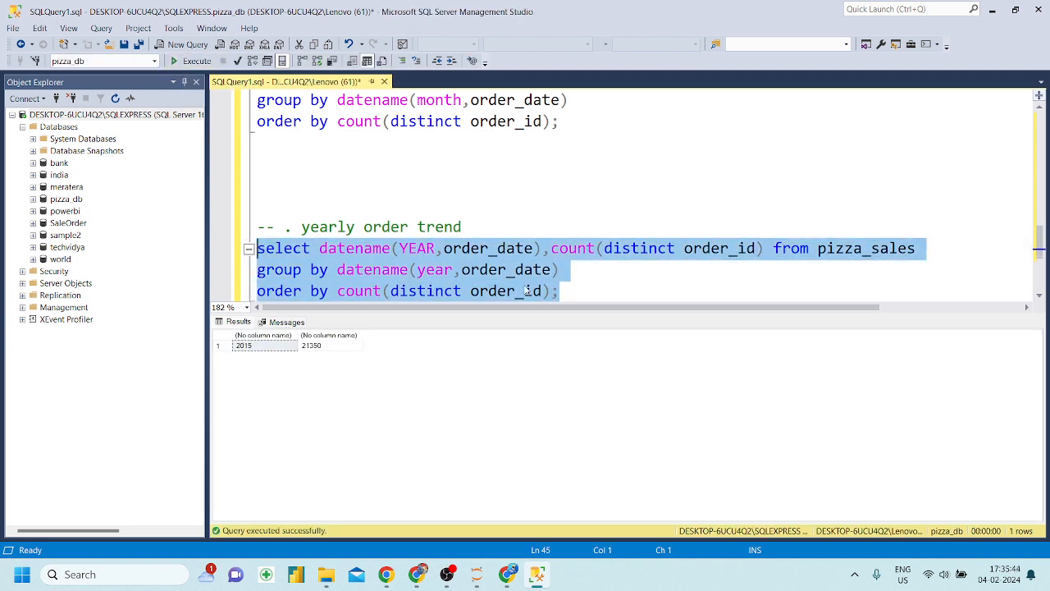
# Return to the KPI PDF in Chrome and examine questions 23 and 24 on sales by pizza category and size
pyautogui.click(417, 574)
pyautogui.scroll(5, 397, 305)
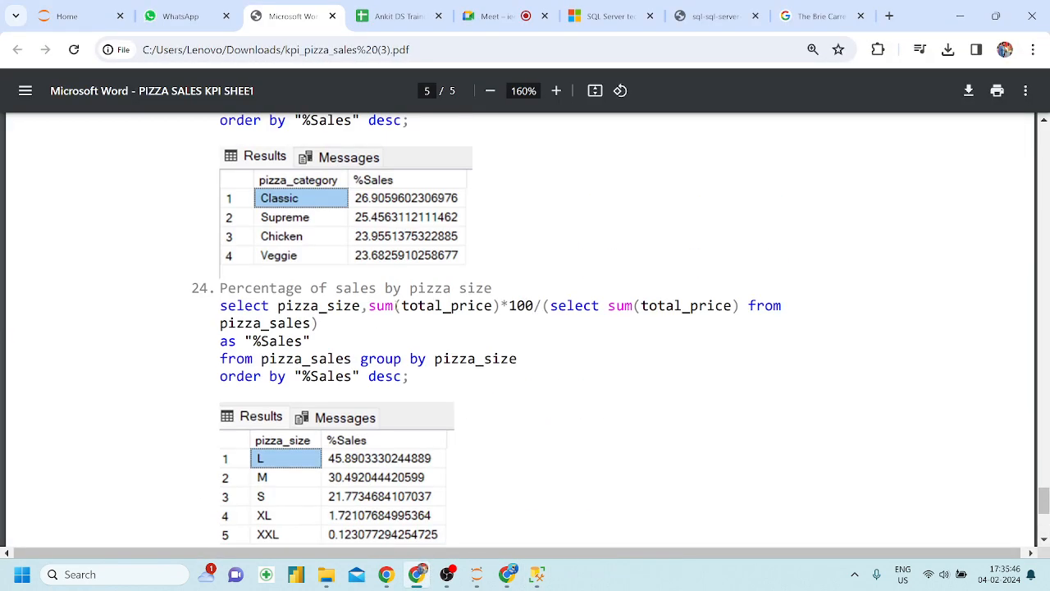
pyautogui.scroll(3, 396, 305)
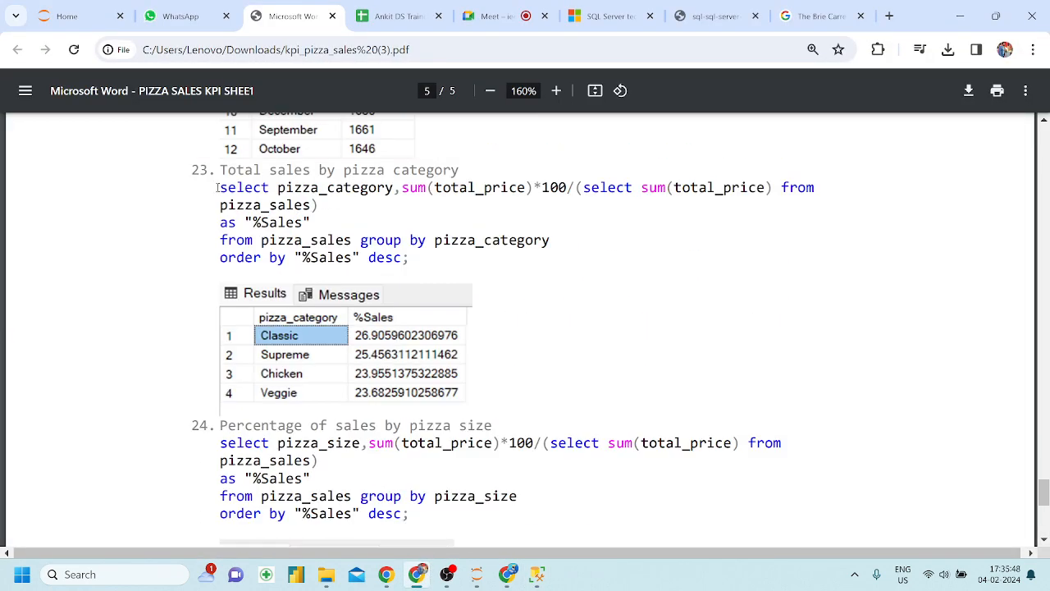
pyautogui.moveTo(217, 169); pyautogui.dragTo(506, 185)
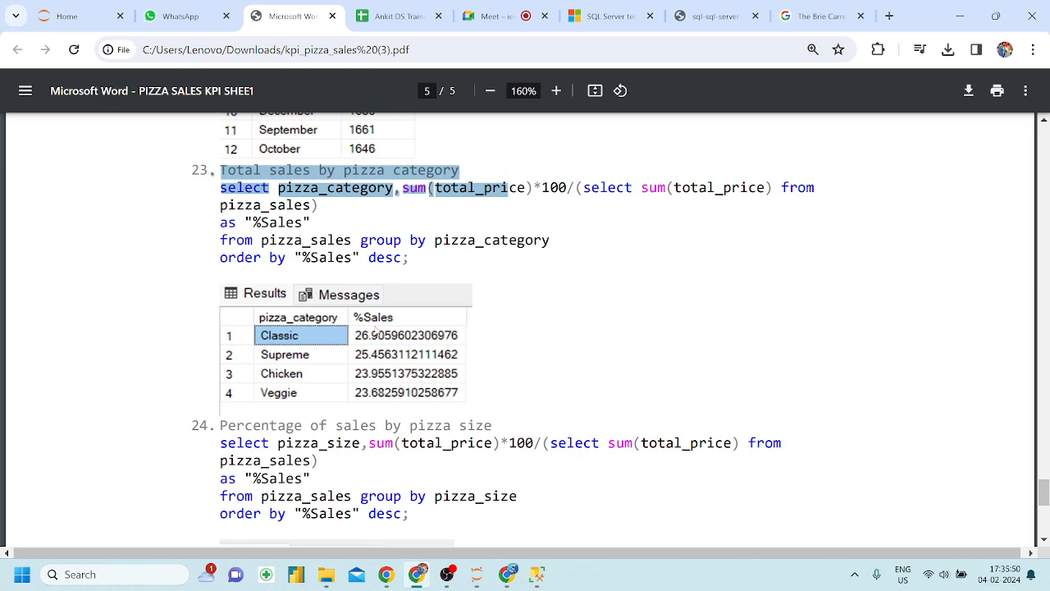
pyautogui.moveTo(220, 424); pyautogui.dragTo(481, 424)
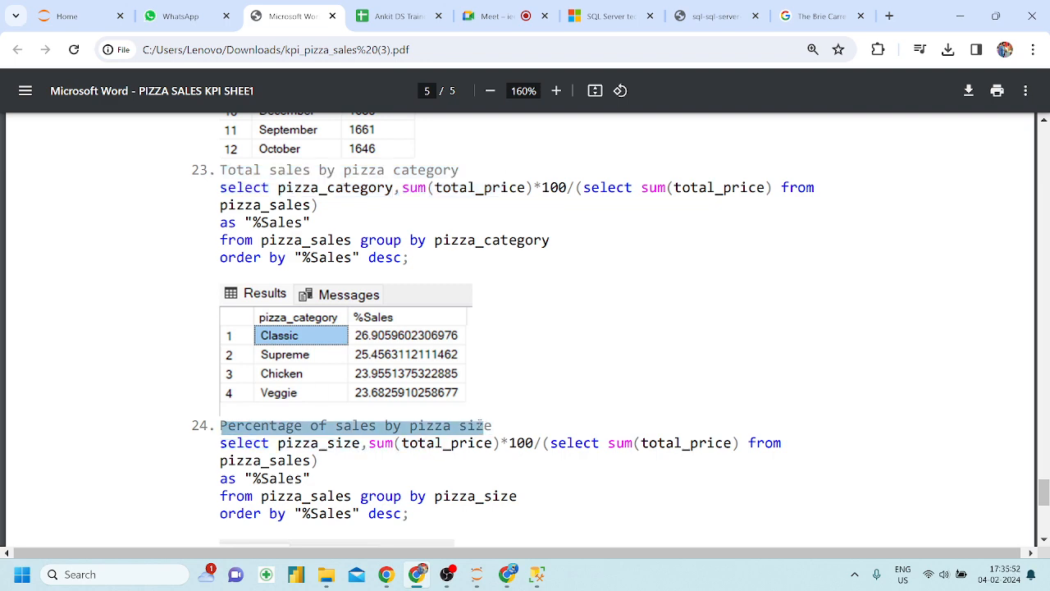
pyautogui.scroll(-3, 480, 423)
pyautogui.scroll(-1, 480, 423)
pyautogui.scroll(3, 376, 454)
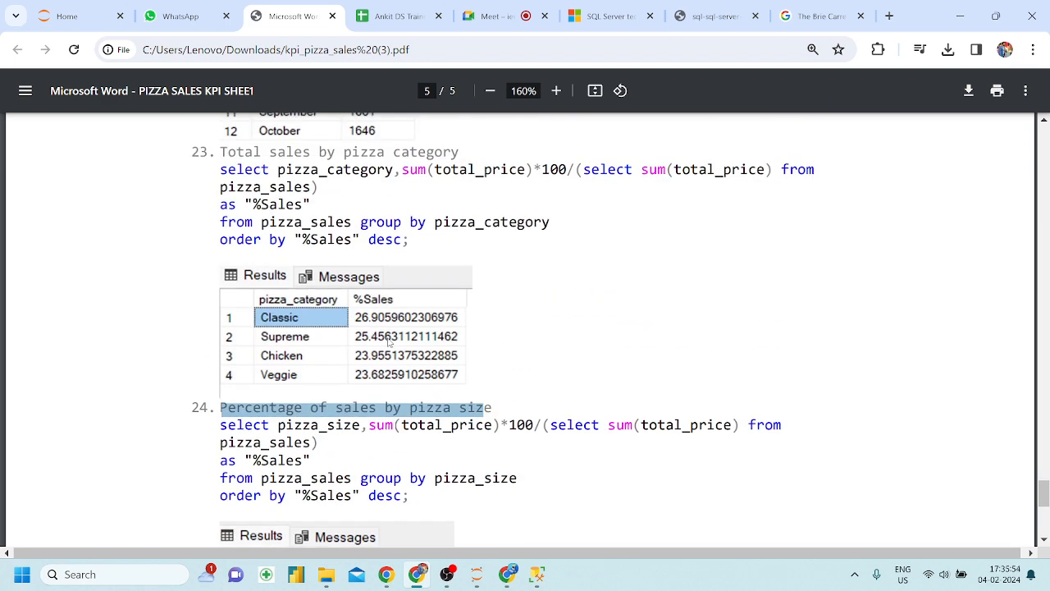
pyautogui.click(389, 343)
pyautogui.scroll(1, 389, 342)
pyautogui.scroll(1, 389, 342)
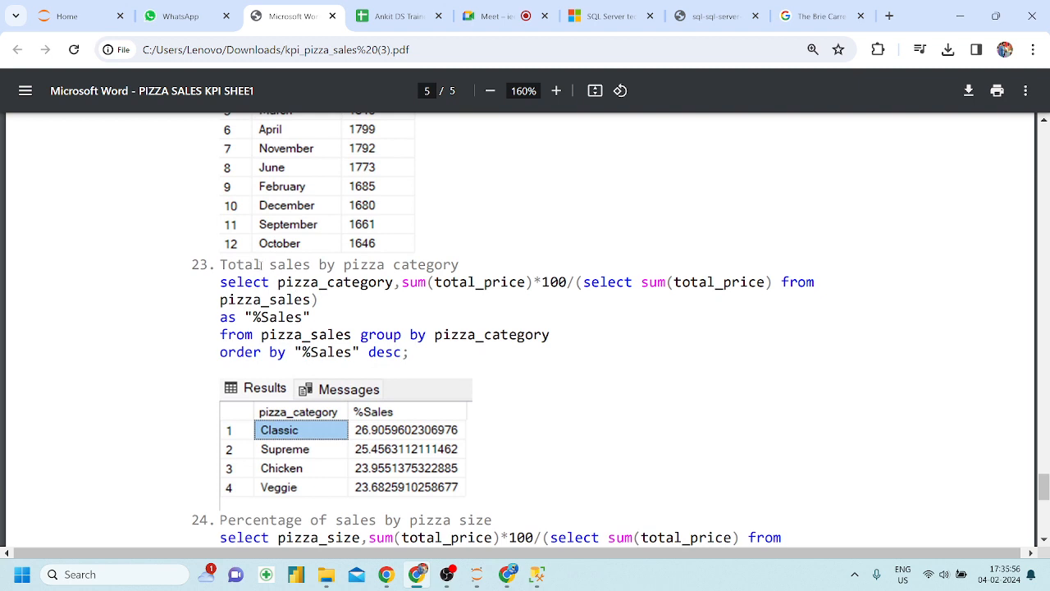
# Copy question 23's title "Total sales by pizza category" into the SQL Server Management Studio script, below the yearly query
pyautogui.moveTo(470, 263); pyautogui.dragTo(220, 264)
pyautogui.hotkey('ctrl', 'c')
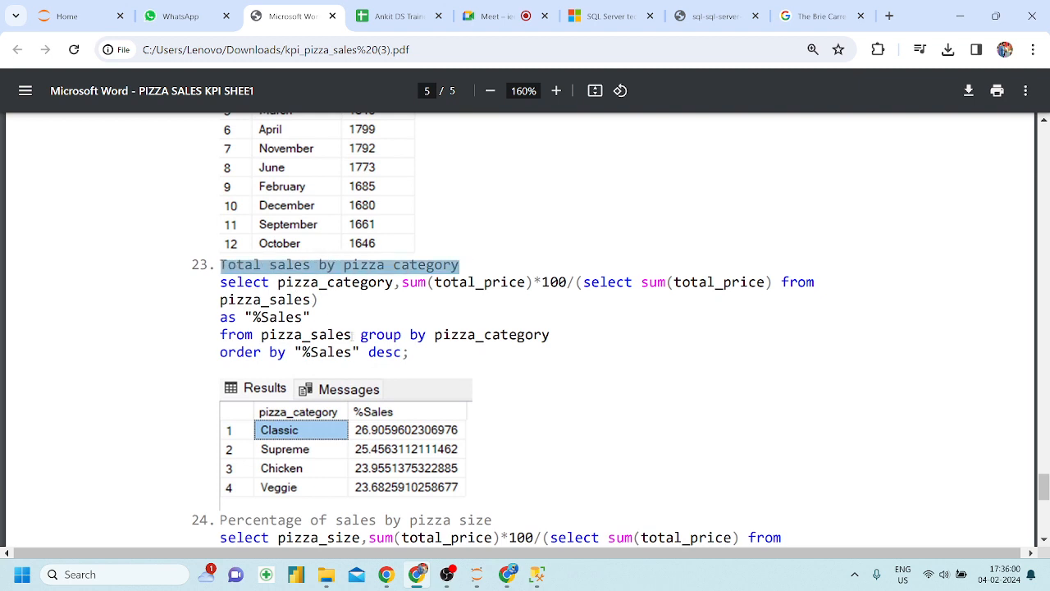
pyautogui.scroll(-3, 352, 335)
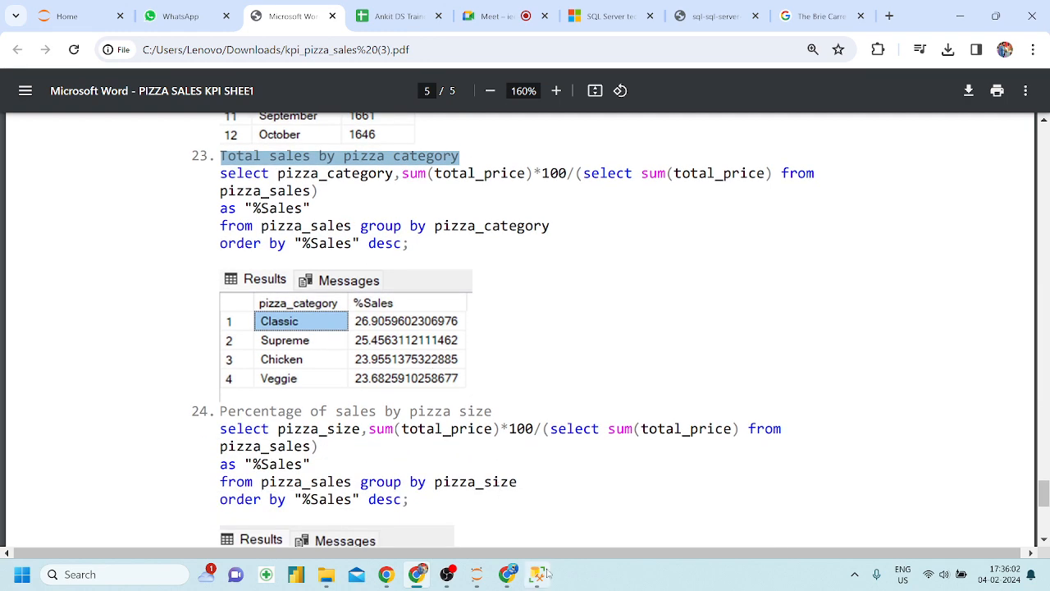
pyautogui.click(539, 577)
pyautogui.click(586, 290)
pyautogui.scroll(-4, 586, 291)
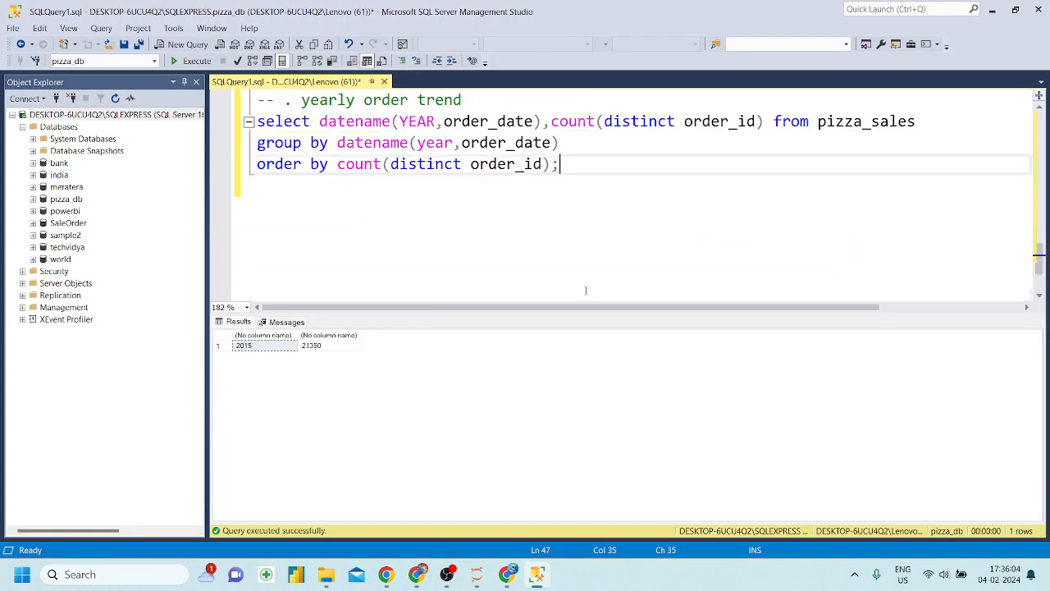
pyautogui.press('Return')
pyautogui.press('Return')
pyautogui.press('Return')
pyautogui.hotkey('ctrl', 'v')
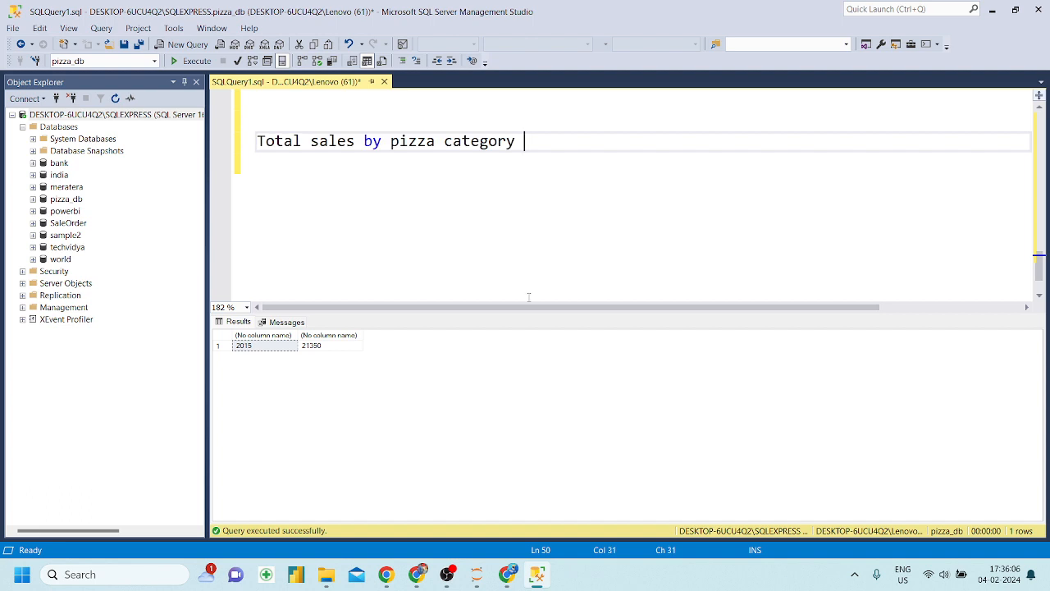
# Insert "%" before "sales" in the pasted title and make the line a "--" comment
pyautogui.click(310, 141)
pyautogui.write('%')
pyautogui.press('Right')
pyautogui.press('Right')
pyautogui.press('Right')
pyautogui.press('Right')
pyautogui.press('Right')
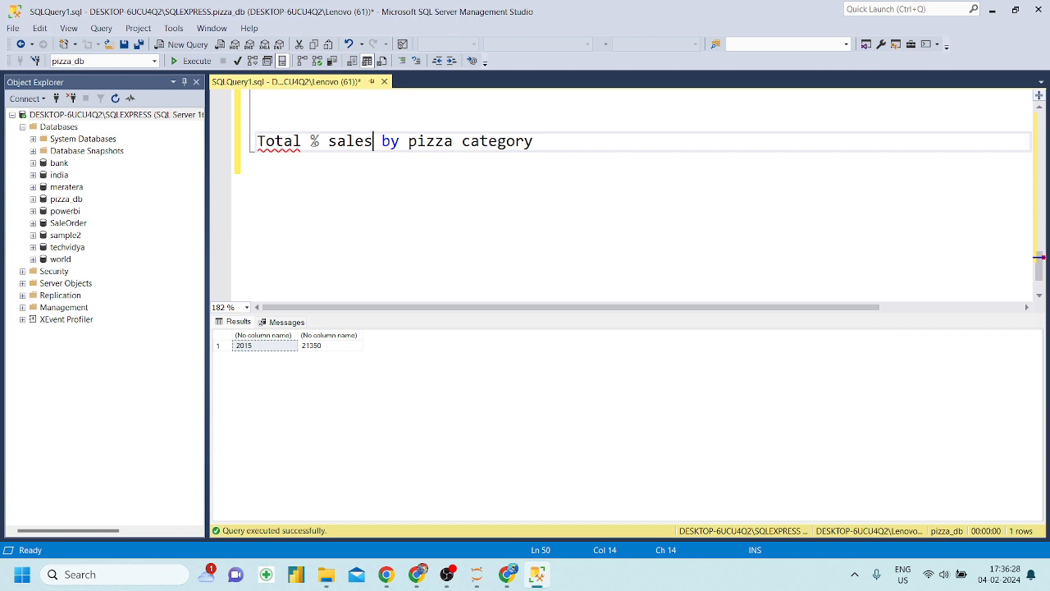
pyautogui.click(257, 141)
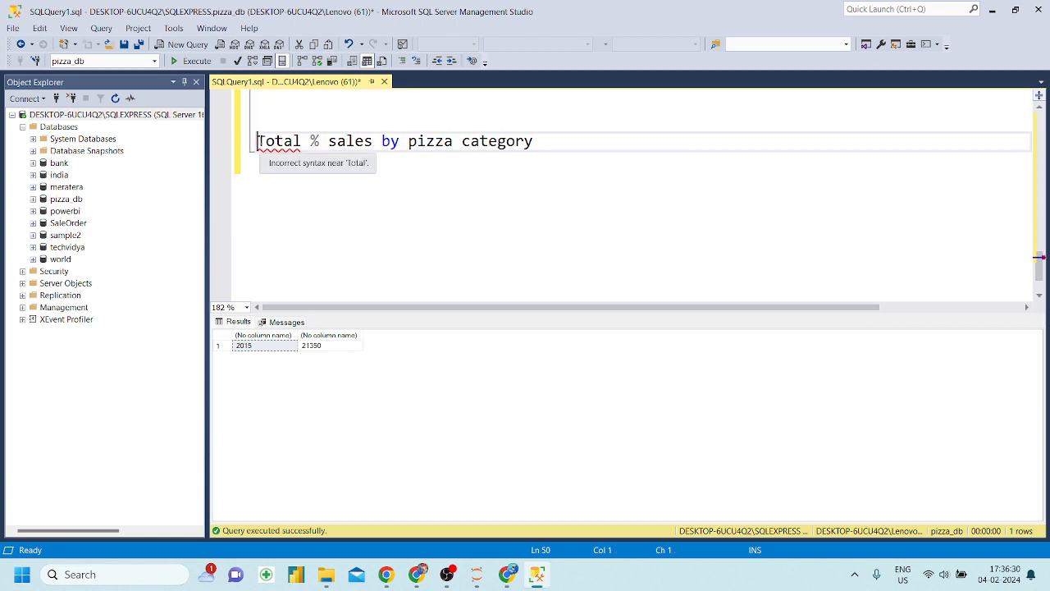
pyautogui.write('--')
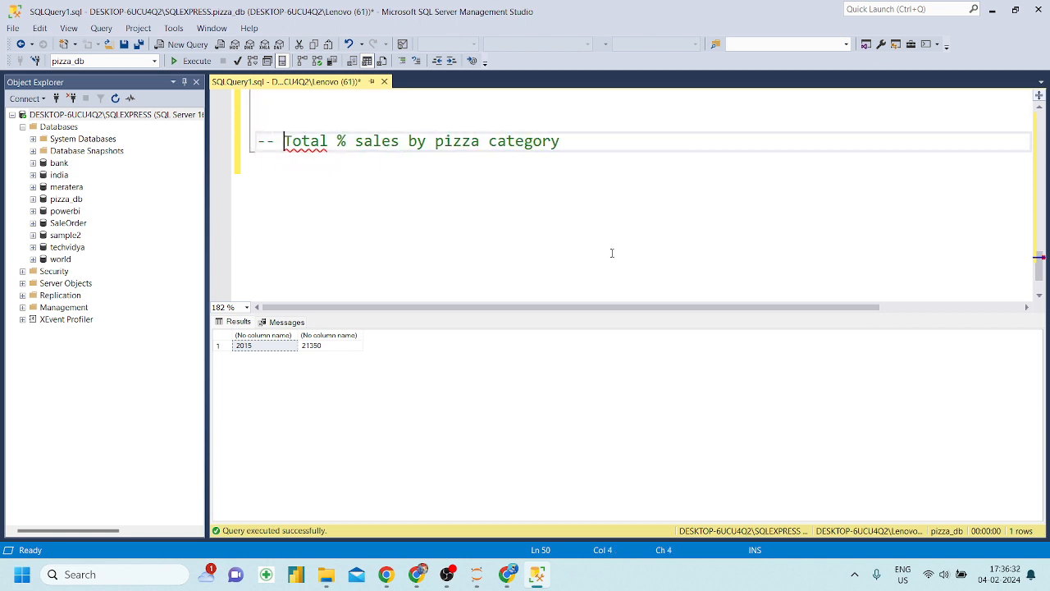
# Open a new line below the category comment and check question 23's query in the KPI PDF in Chrome
pyautogui.click(574, 141)
pyautogui.press('Return')
pyautogui.press('Return')
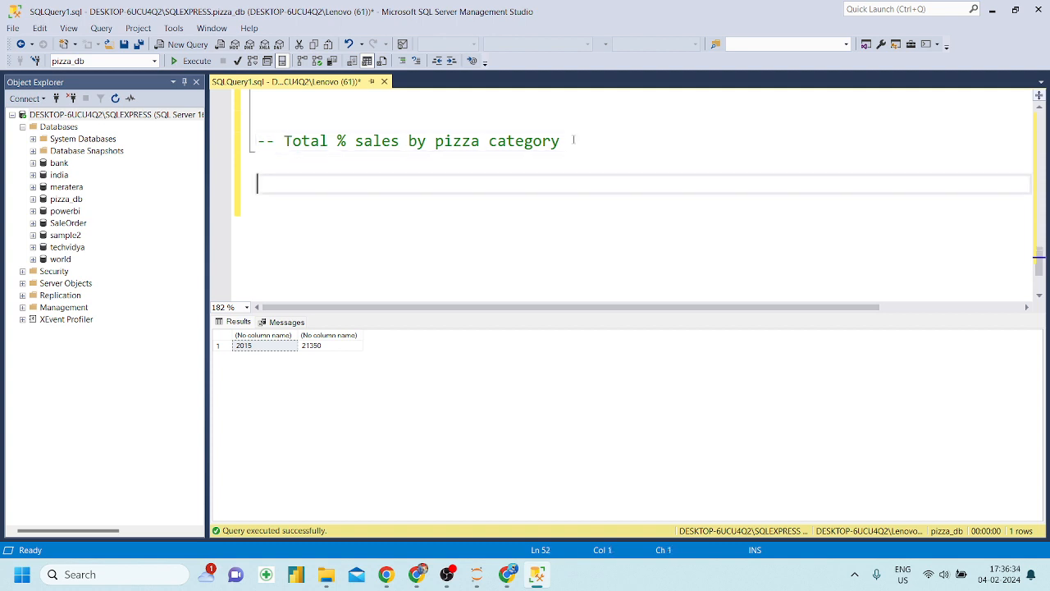
pyautogui.press('BackSpace')
pyautogui.press('Return')
pyautogui.click(418, 575)
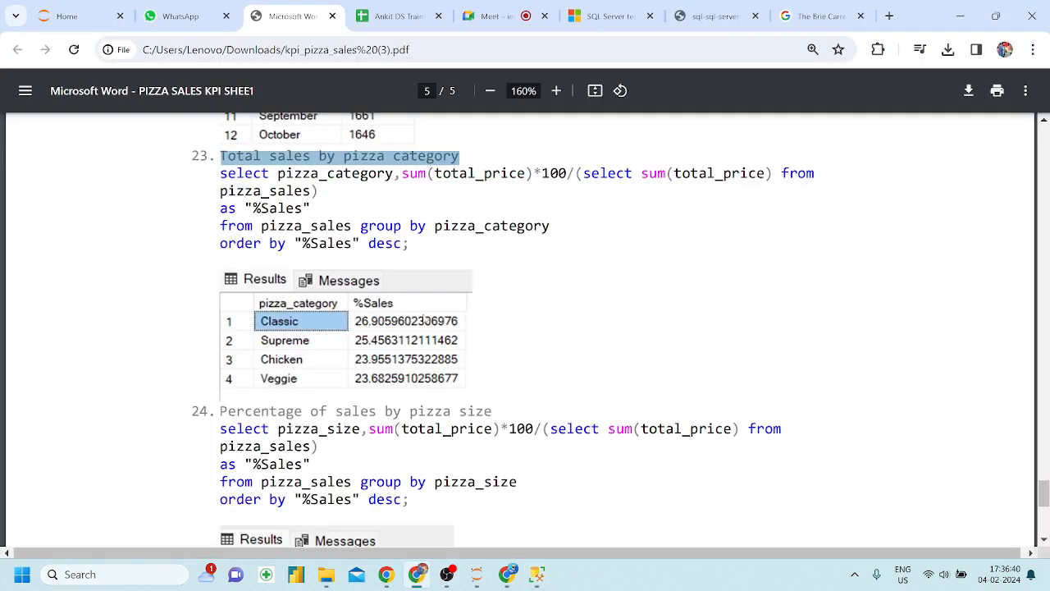
# Return to SQL Server Management Studio and write "select pizza_category from pizza_sales;" below the comment
pyautogui.click(536, 576)
pyautogui.write('select ')
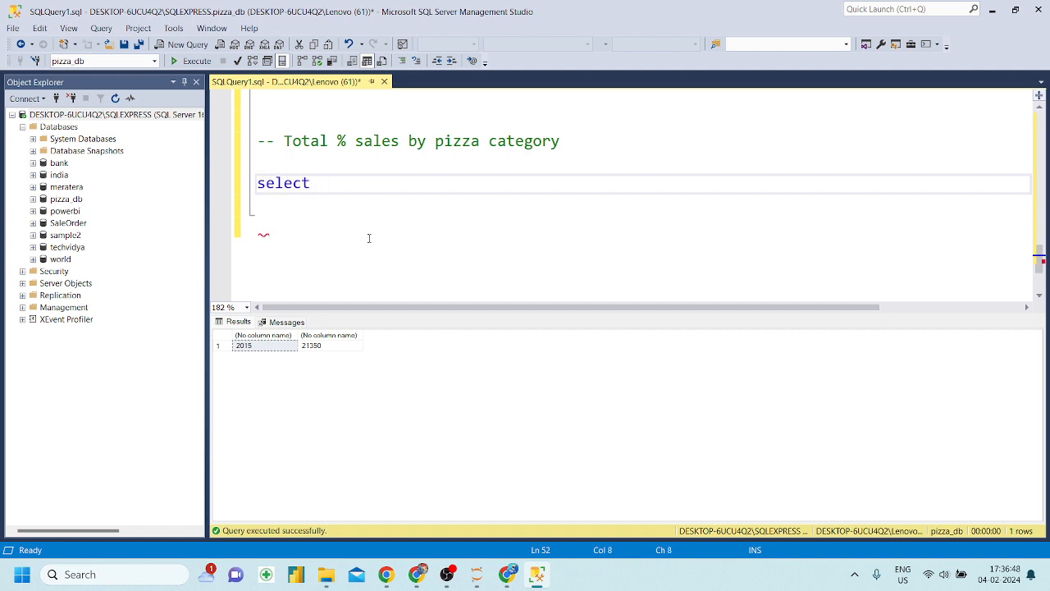
pyautogui.write('piz')
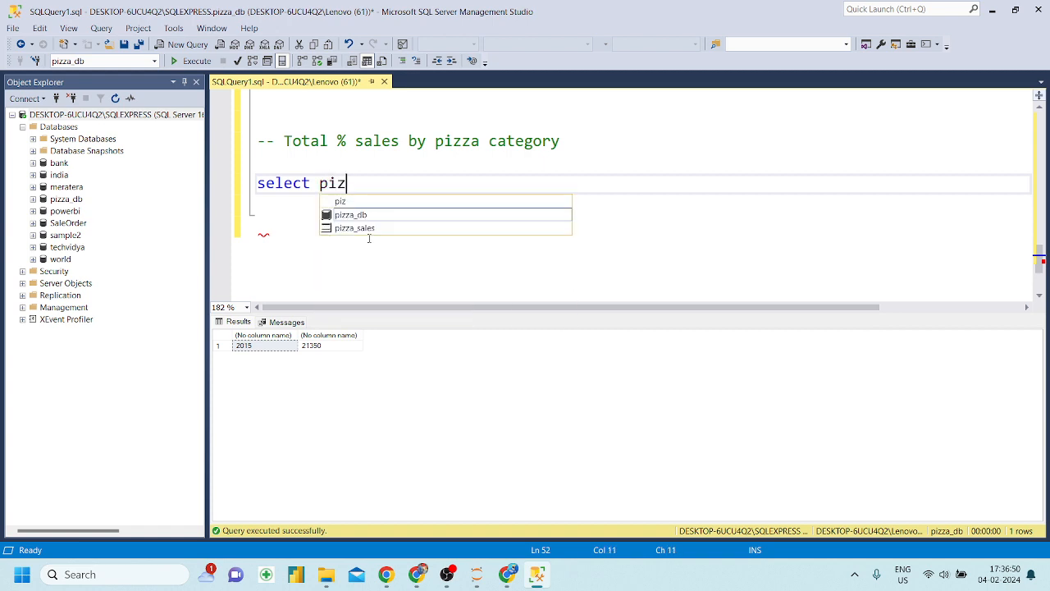
pyautogui.write('za_category ')
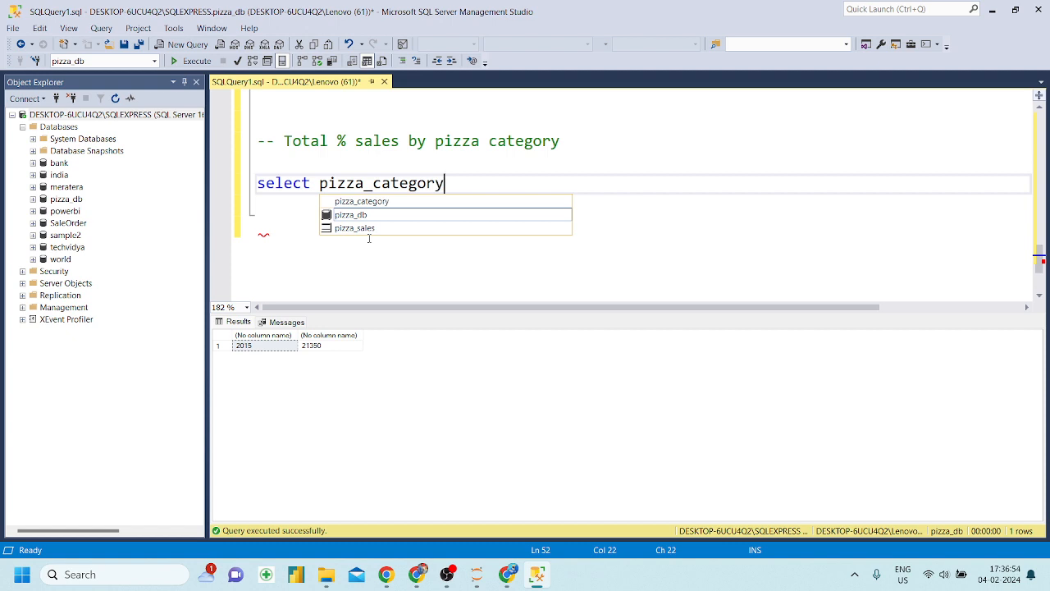
pyautogui.write('from ')
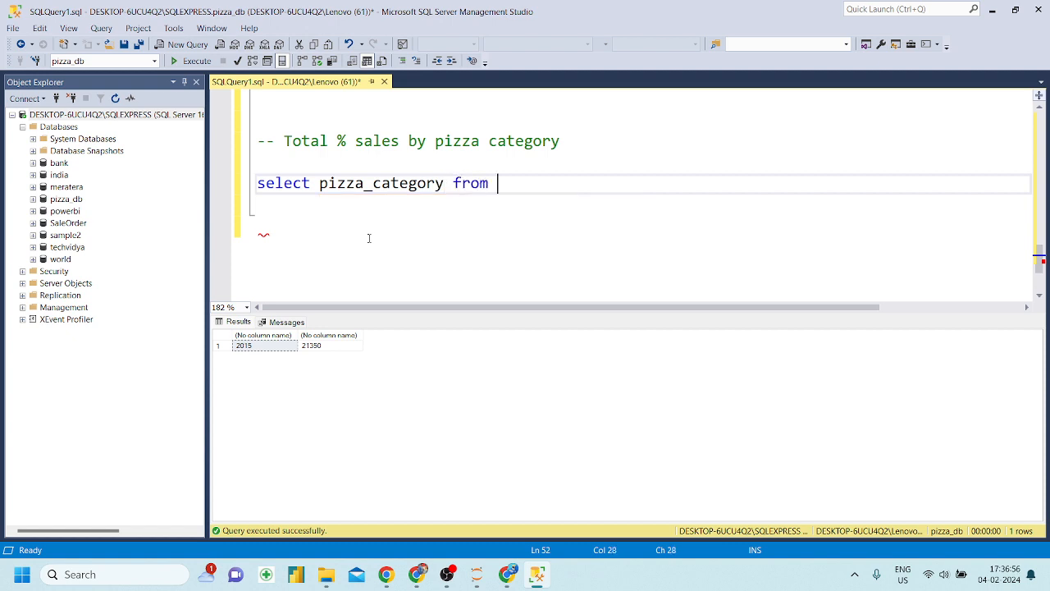
pyautogui.write('pizza_db')
pyautogui.press('BackSpace')
pyautogui.press('BackSpace')
pyautogui.press('BackSpace')
pyautogui.write('_sales')
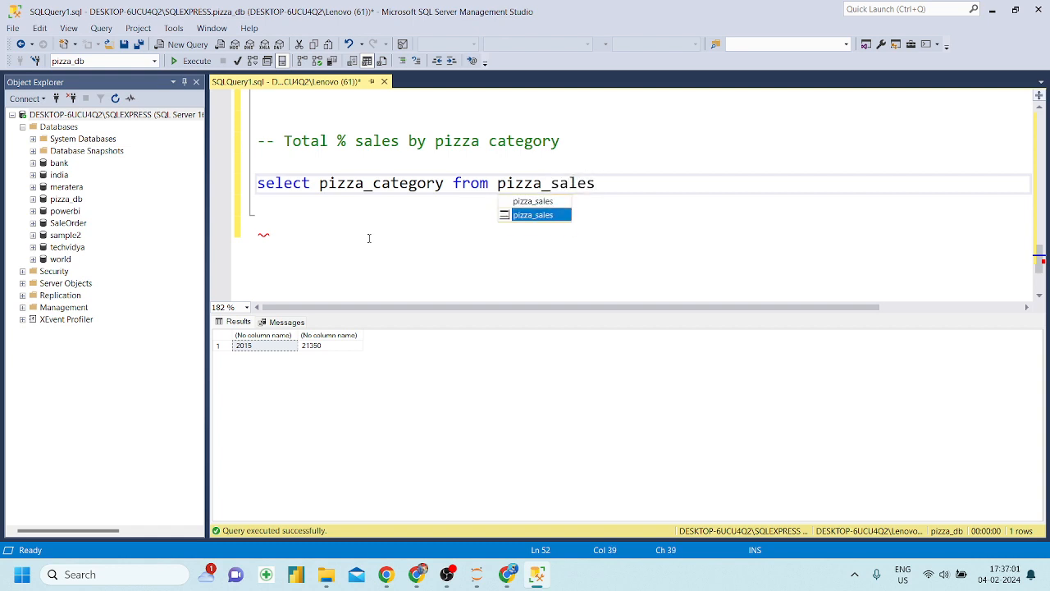
pyautogui.press('Escape')
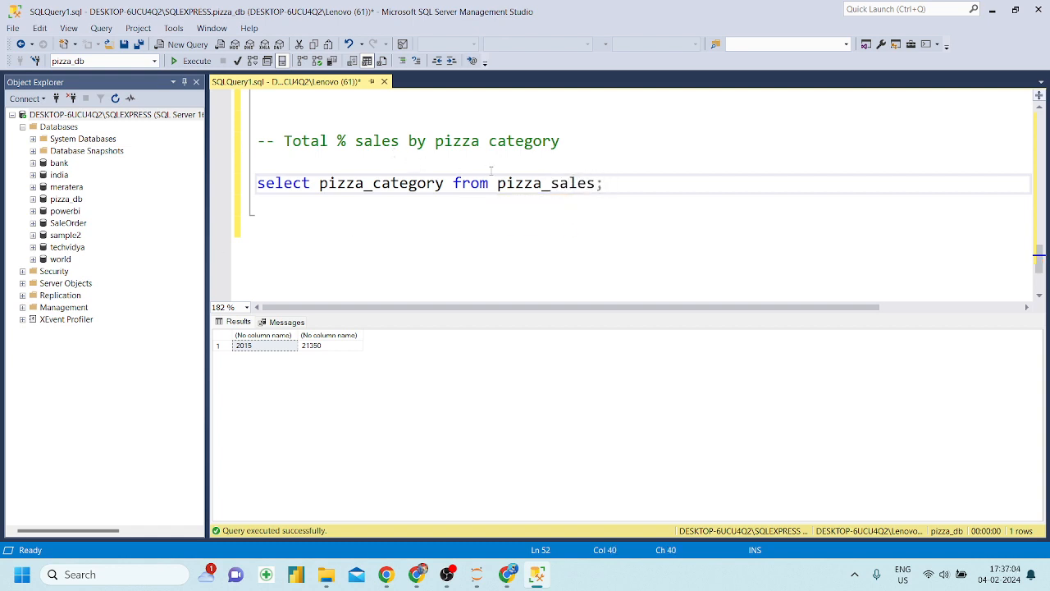
# Add sum(total_price) as the second selected column and put the semicolon on its own line
pyautogui.click(447, 185)
pyautogui.write(',')
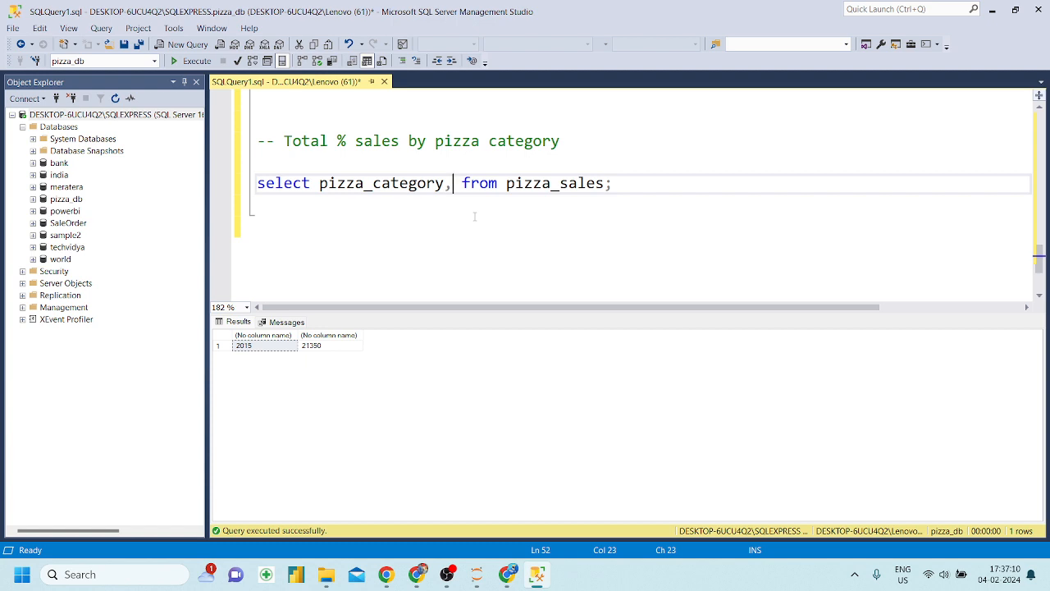
pyautogui.write('sum(')
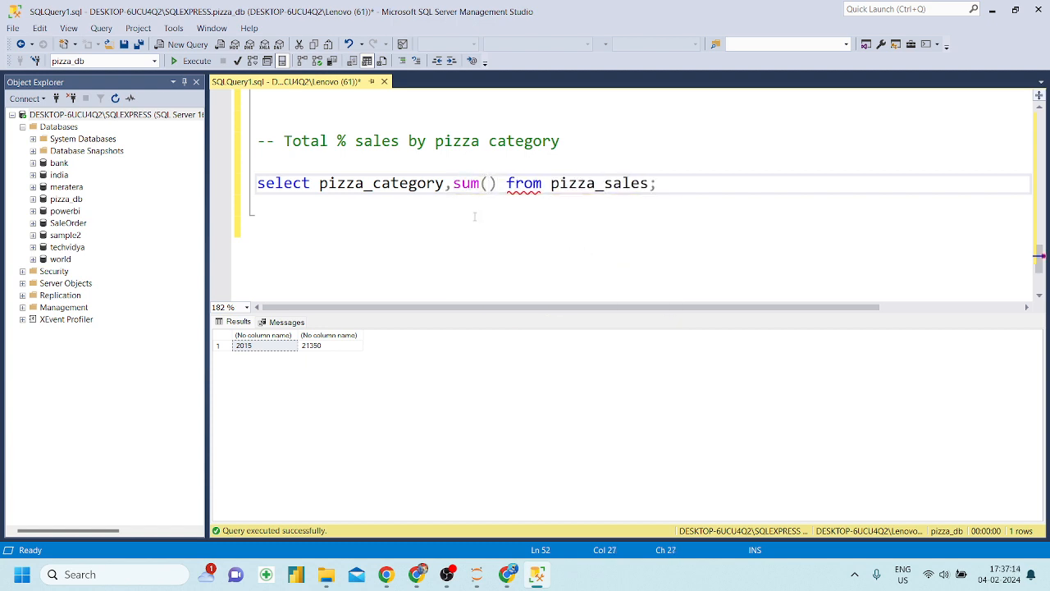
pyautogui.write('total')
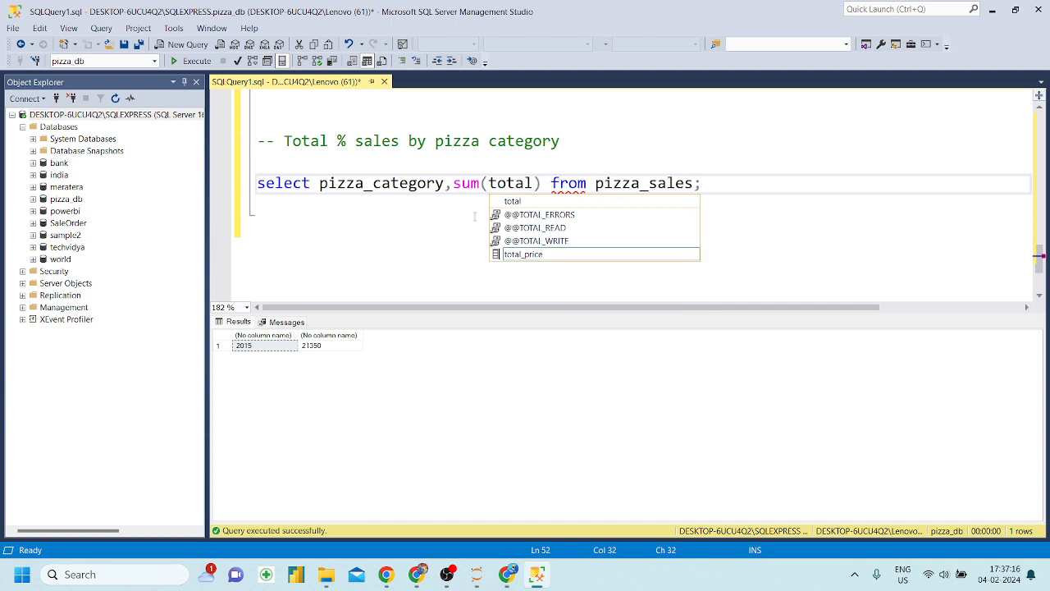
pyautogui.press('Tab')
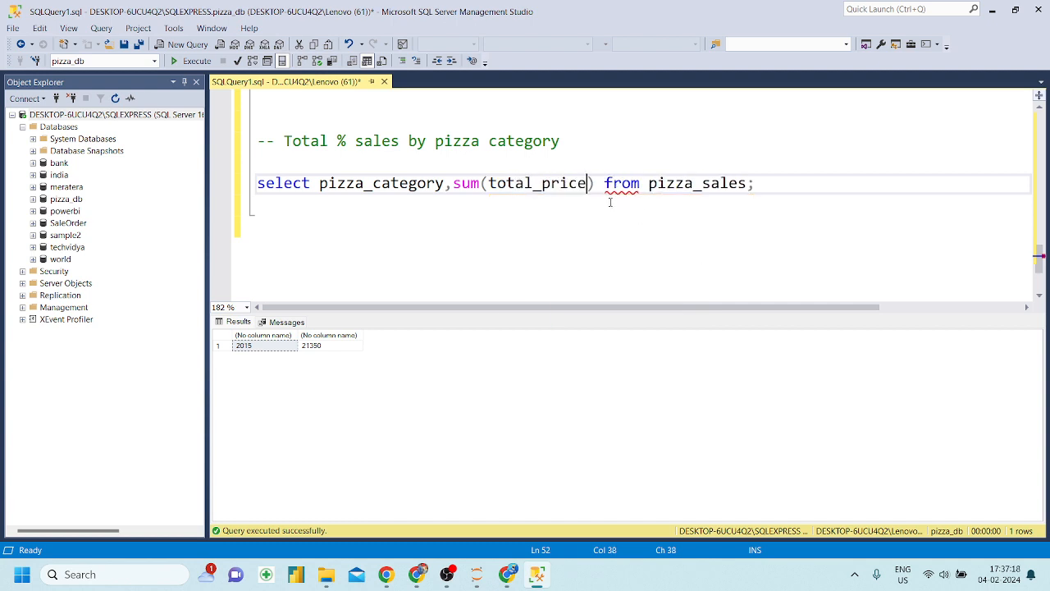
pyautogui.click(747, 183)
pyautogui.press('Return')
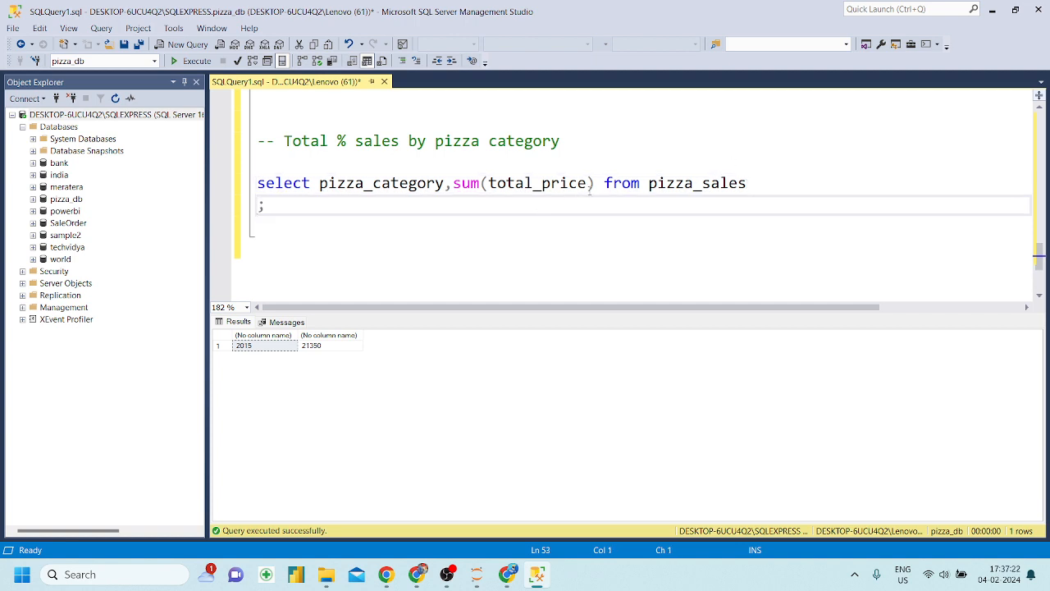
pyautogui.click(596, 183)
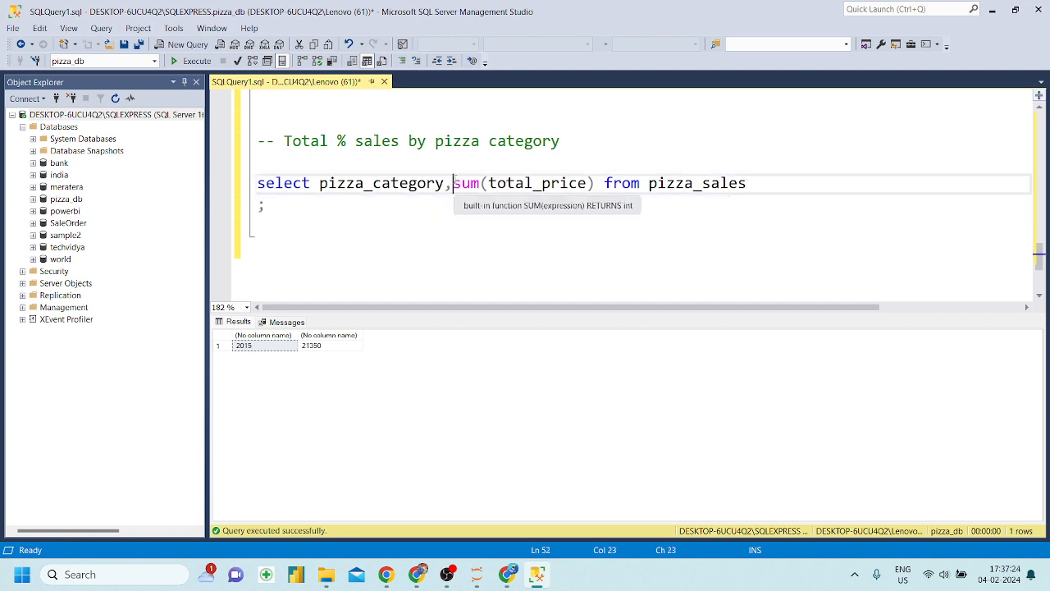
pyautogui.moveTo(453, 183); pyautogui.dragTo(587, 183)
pyautogui.click(482, 190)
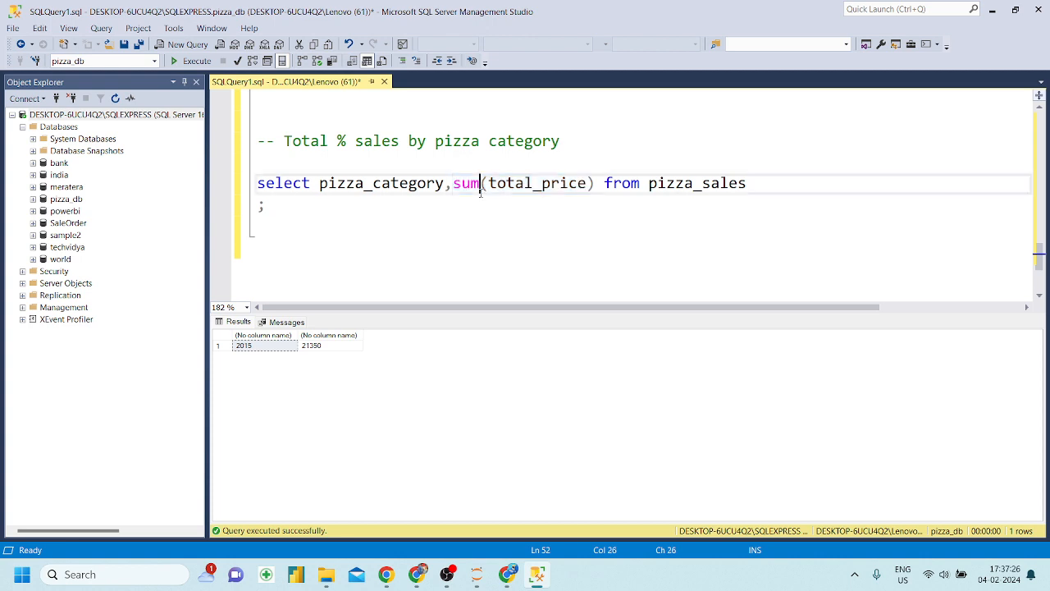
# Enclose sum(total_price) in outer parentheses and add a division by an empty pair of parentheses inside them
pyautogui.click(452, 183)
pyautogui.write('(')
pyautogui.press('Right')
pyautogui.press('Right')
pyautogui.press('Right')
pyautogui.press('Right')
pyautogui.press('Right')
pyautogui.press('Right')
pyautogui.press('Right')
pyautogui.press('Right')
pyautogui.press('Right')
pyautogui.press('Right')
pyautogui.press('Right')
pyautogui.press('Right')
pyautogui.press('Right')
pyautogui.press('Right')
pyautogui.press('Right')
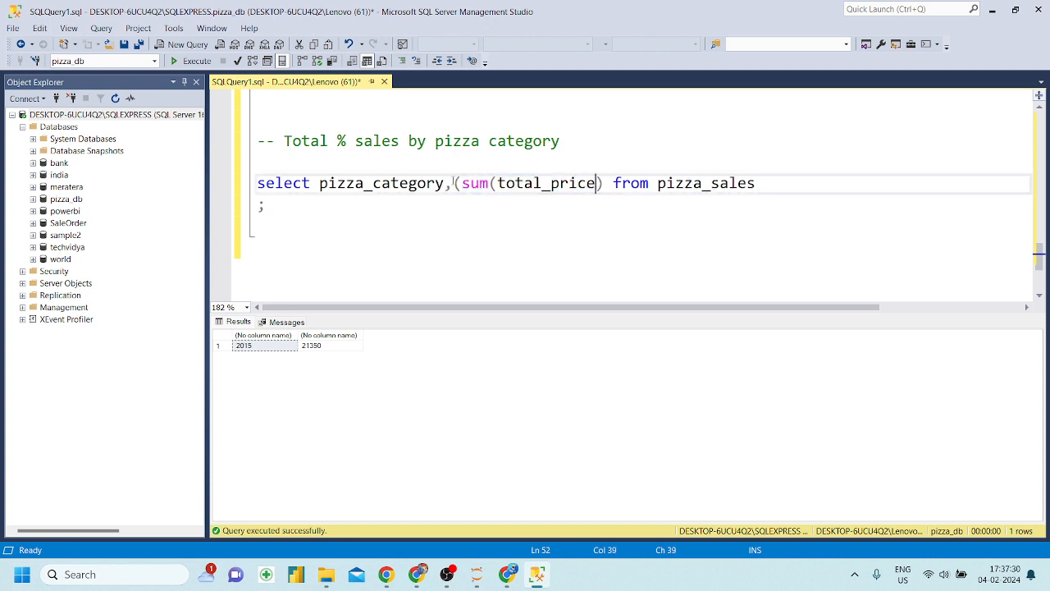
pyautogui.write(')')
pyautogui.press('Left')
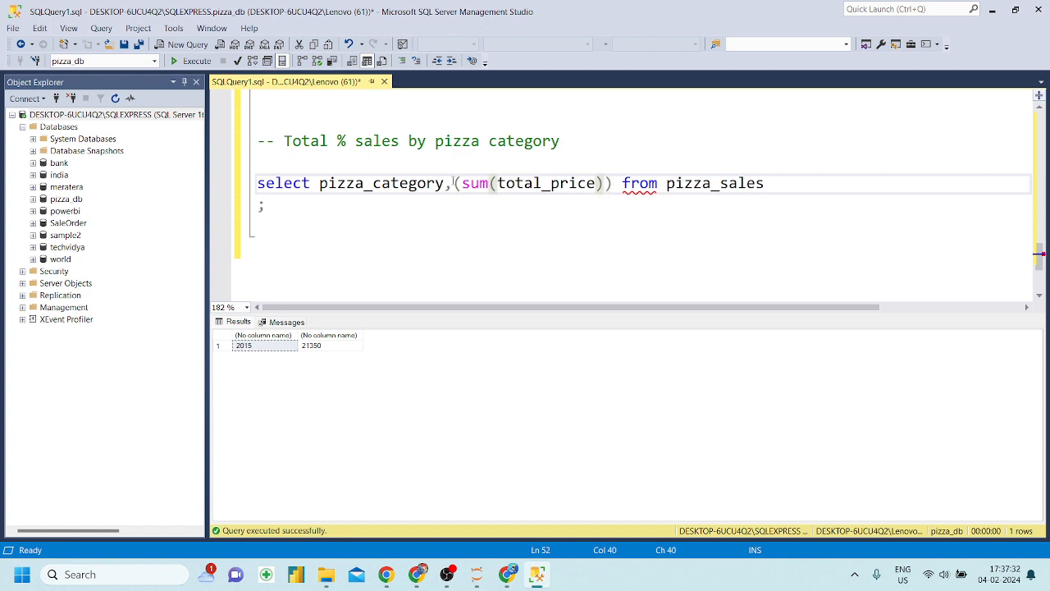
pyautogui.write('/')
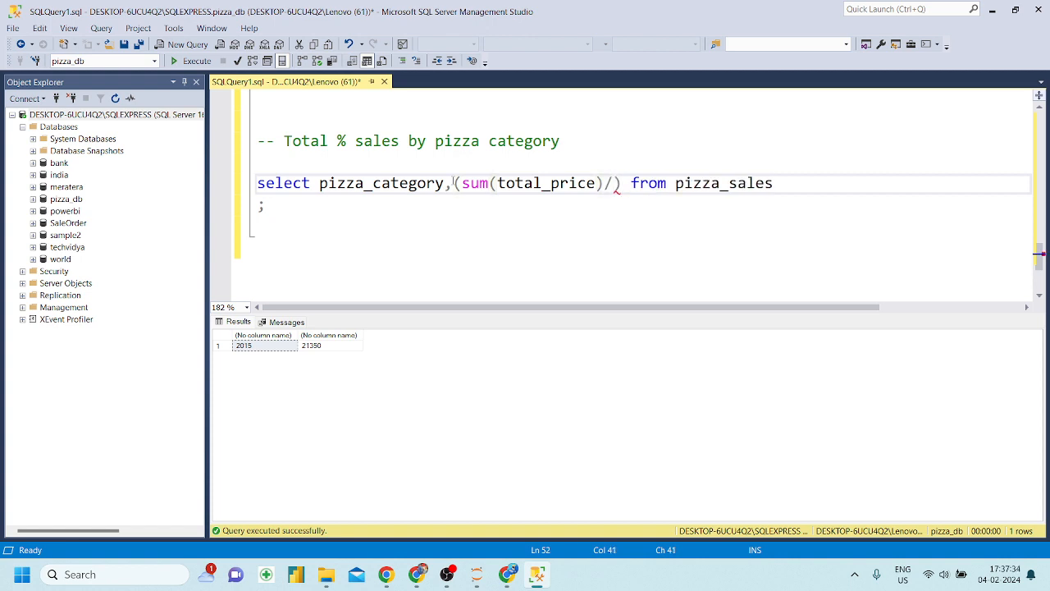
pyautogui.write('()')
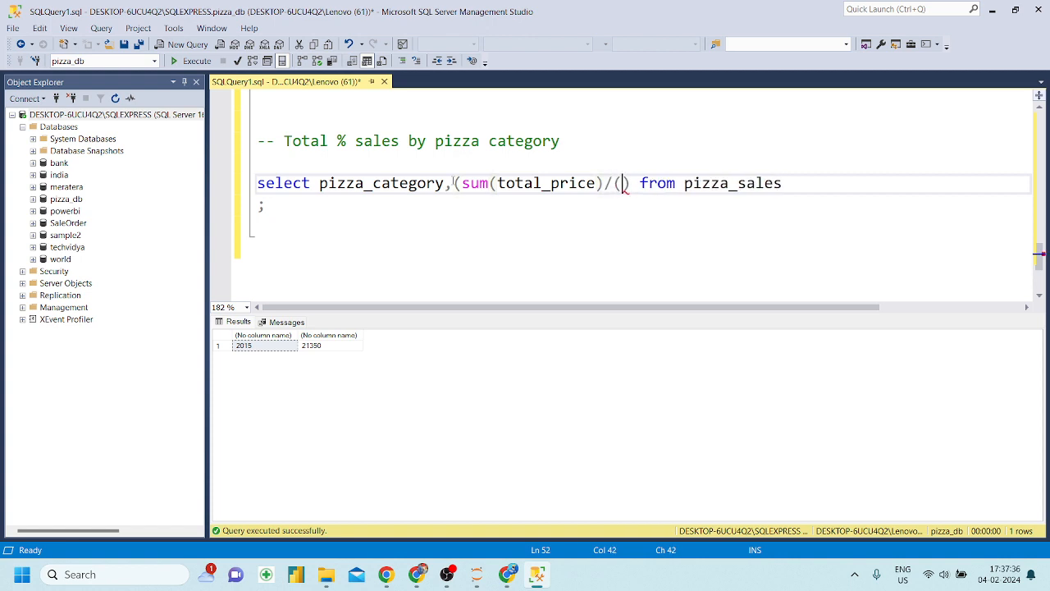
pyautogui.press('Left')
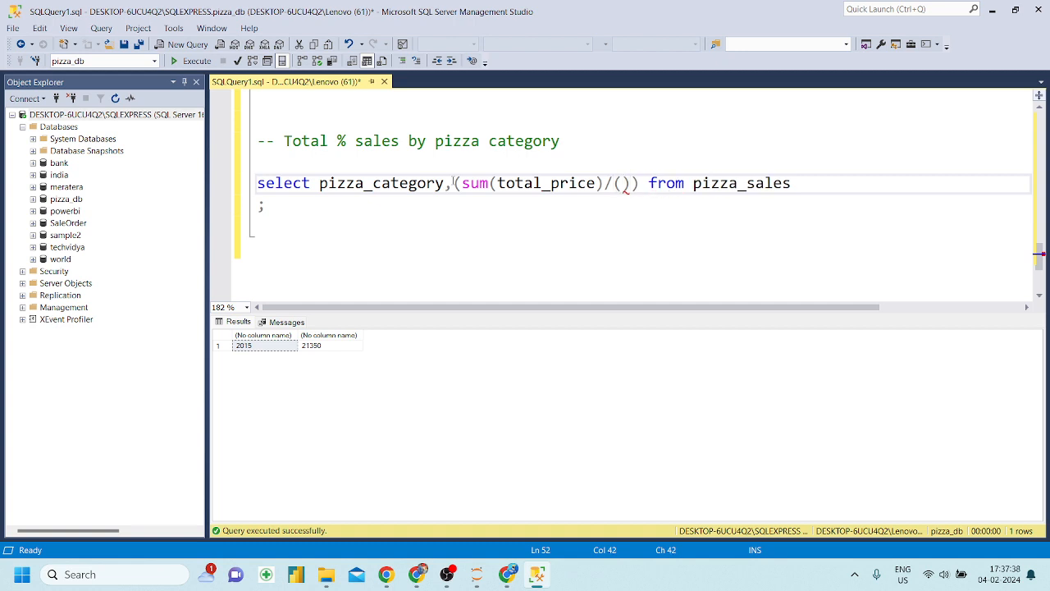
# Write "select sum(total_price)" inside the empty divisor parentheses as the start of a subquery
pyautogui.write('select ')
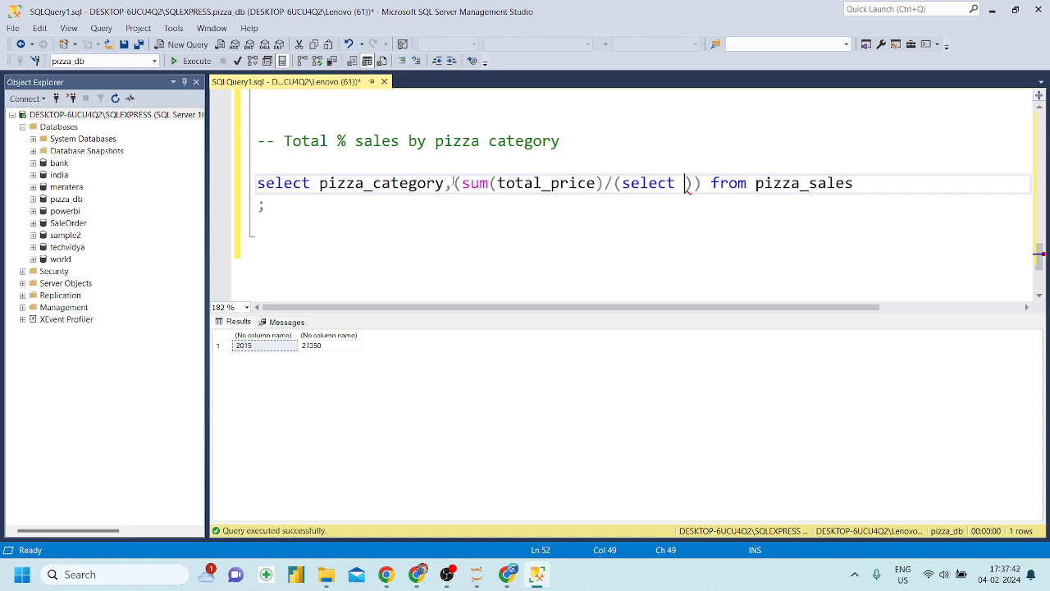
pyautogui.write('sum()')
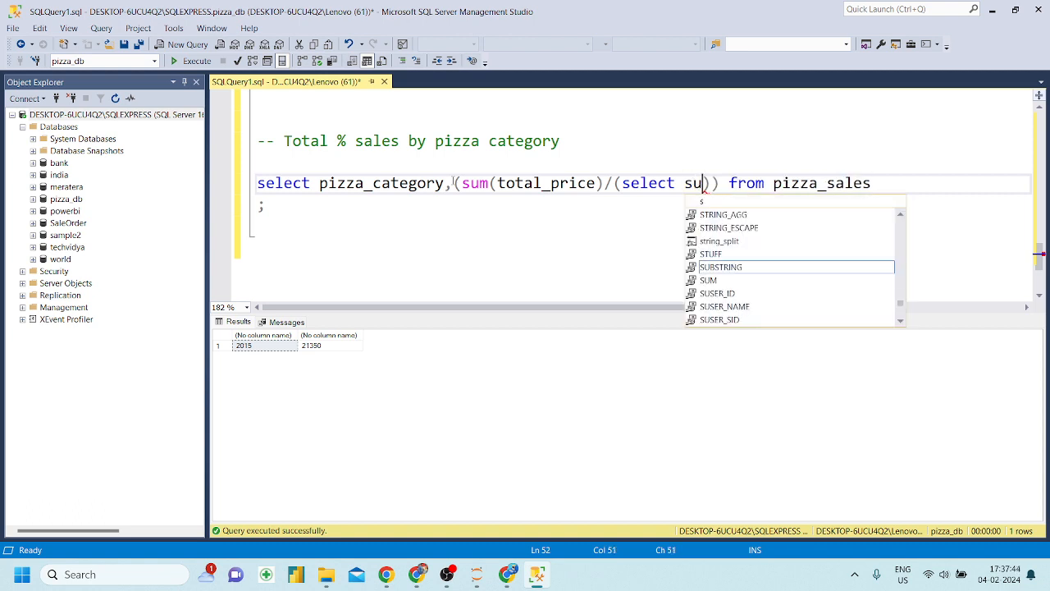
pyautogui.press('Left')
pyautogui.write('total')
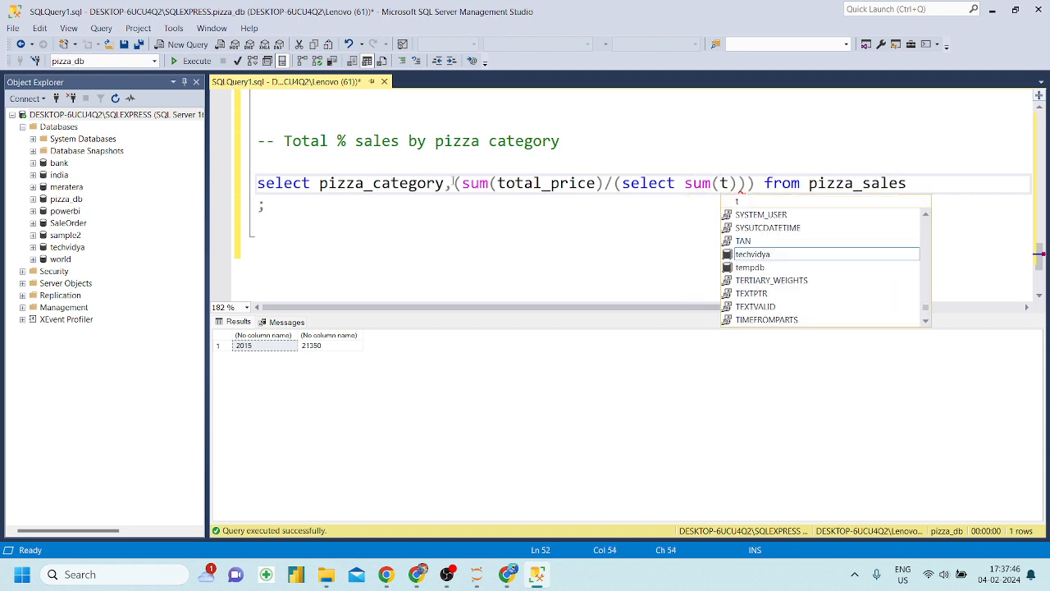
pyautogui.press('Tab')
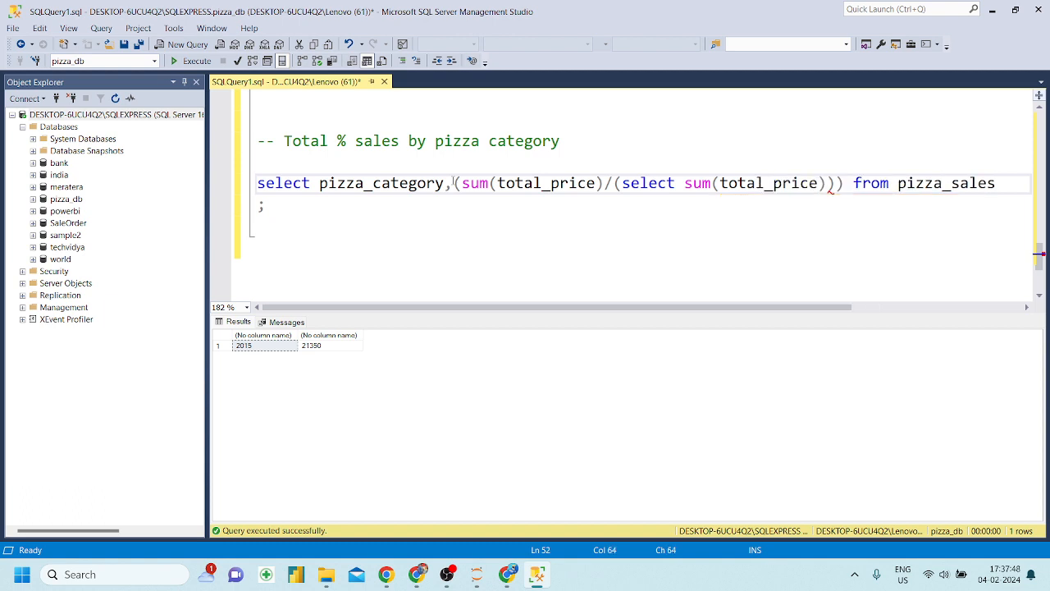
# Complete the subquery with "from pizza_sales" and move the outer from clause onto its own line
pyautogui.moveTo(479, 183); pyautogui.dragTo(828, 186)
pyautogui.click(827, 184)
pyautogui.write('fro')
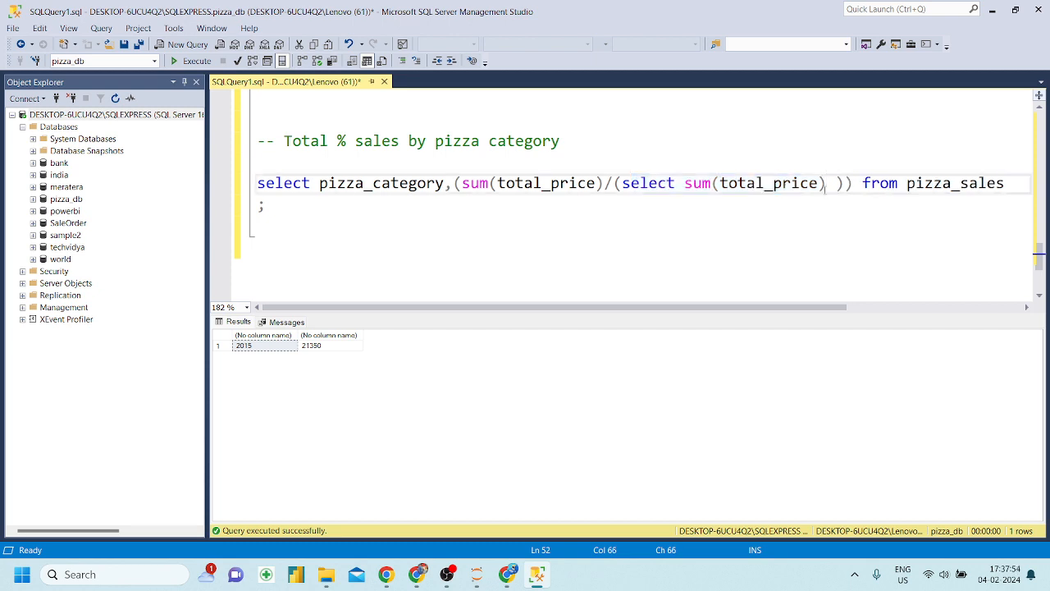
pyautogui.write('m ')
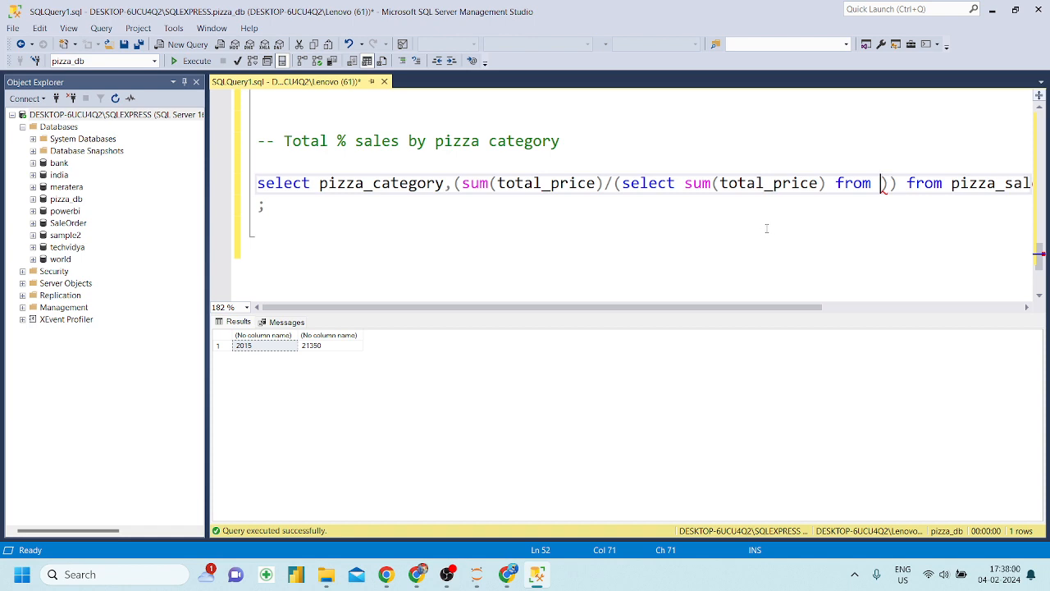
pyautogui.write('pizz')
pyautogui.press('Down')
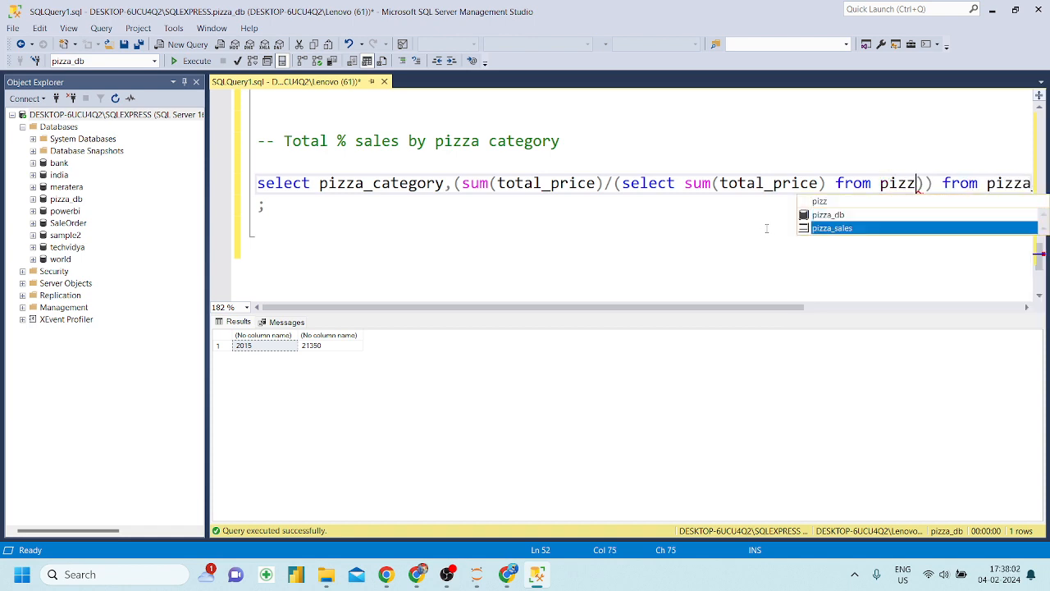
pyautogui.press('Tab')
pyautogui.press('Right')
pyautogui.press('Right')
pyautogui.press('Right')
pyautogui.press('Return')
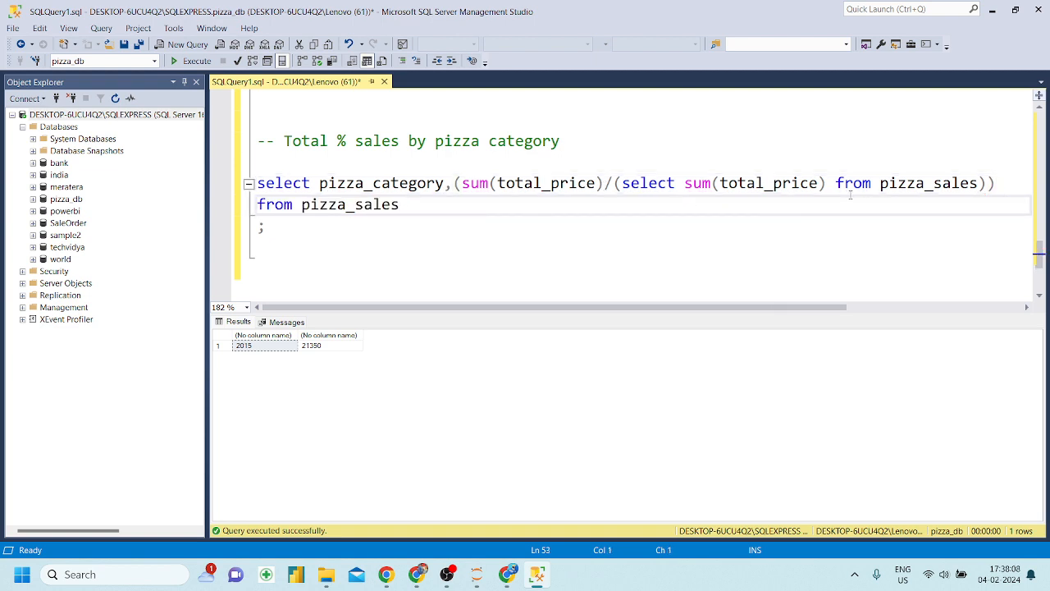
# Add a "group by pizza_category" line below the outer from clause, copying the column name from the select list
pyautogui.click(410, 205)
pyautogui.press('Return')
pyautogui.write('gro')
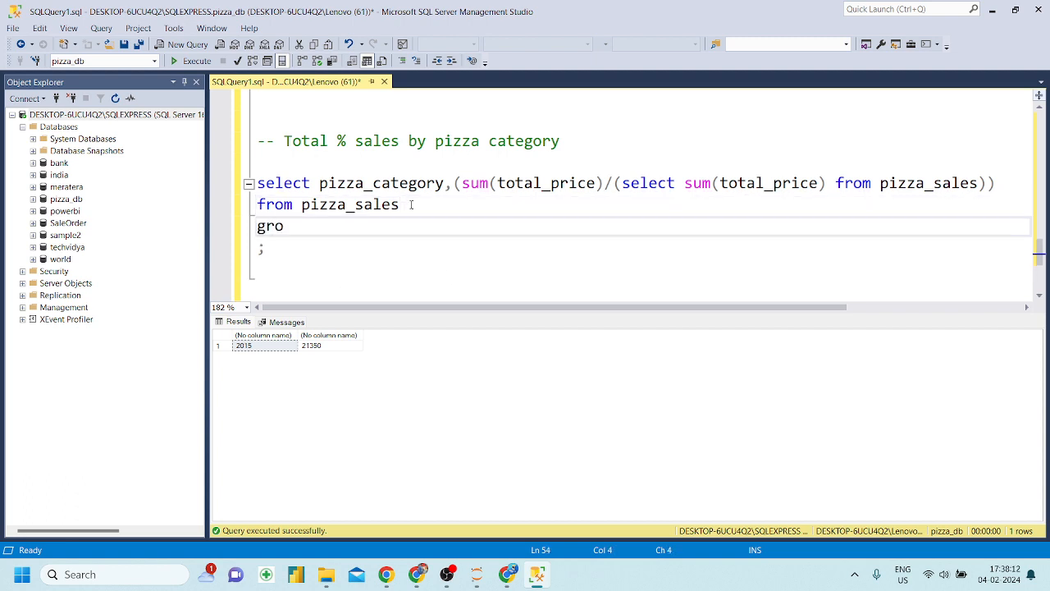
pyautogui.write('up by')
pyautogui.moveTo(319, 183); pyautogui.dragTo(446, 182)
pyautogui.hotkey('ctrl', 'c')
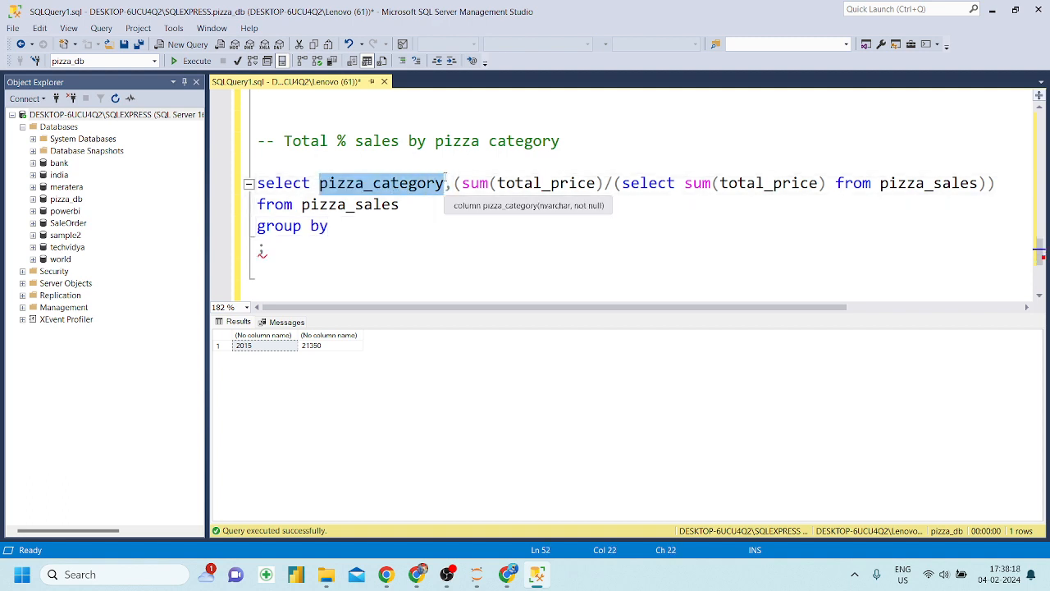
pyautogui.click(345, 226)
pyautogui.hotkey('ctrl', 'v')
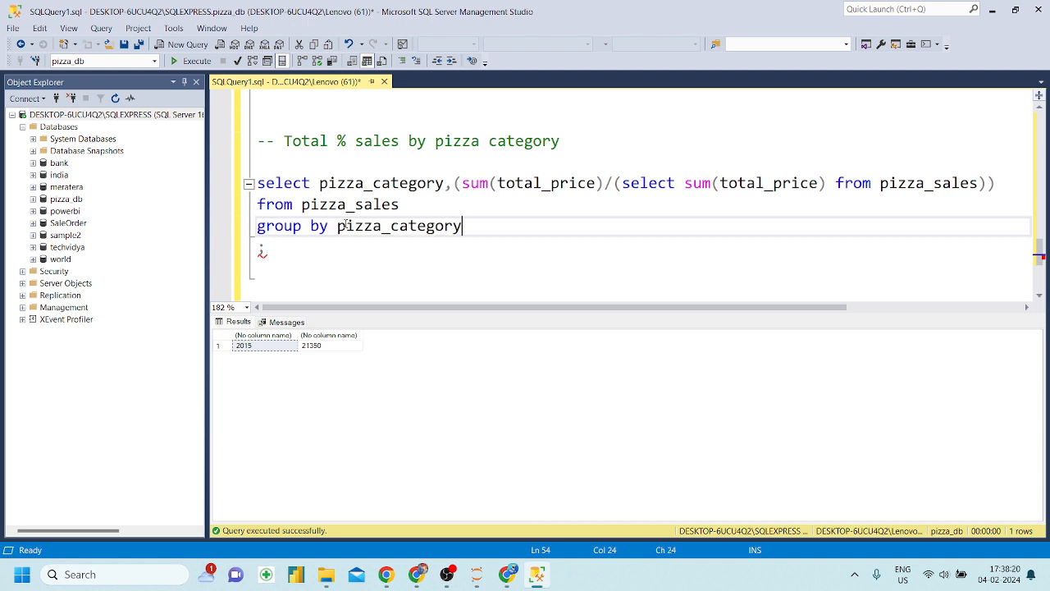
pyautogui.press('Return')
pyautogui.write('order by')
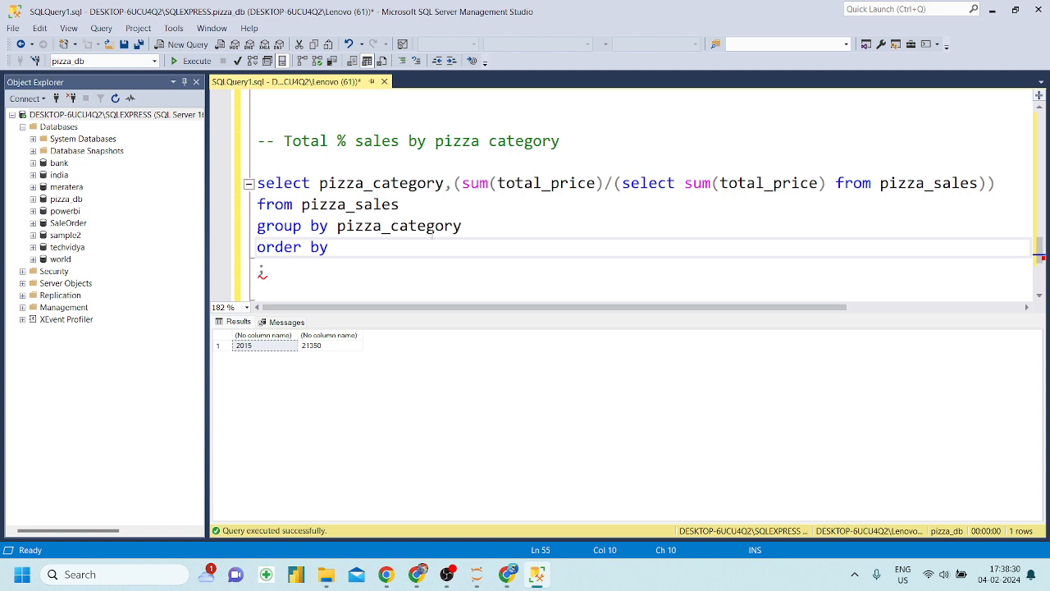
pyautogui.press('BackSpace')
pyautogui.press('BackSpace')
pyautogui.press('BackSpace')
pyautogui.press('BackSpace')
pyautogui.press('BackSpace')
pyautogui.press('BackSpace')
pyautogui.press('BackSpace')
pyautogui.press('BackSpace')
pyautogui.press('BackSpace')
pyautogui.press('BackSpace')
# Join the semicolon to the end of the group by line and run only the category query
pyautogui.press('Down')
pyautogui.press('Home')
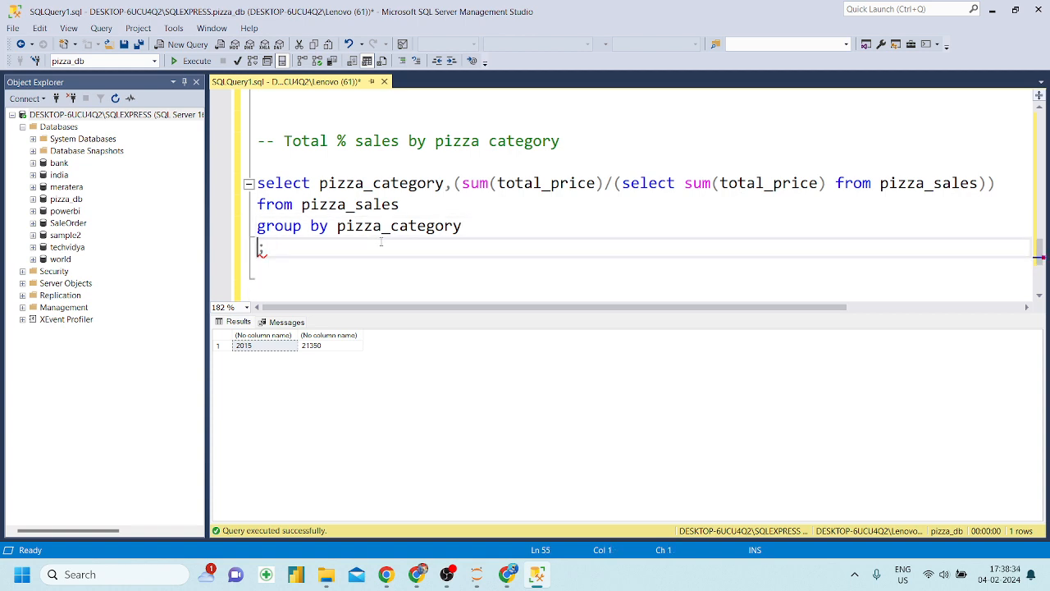
pyautogui.press('BackSpace')
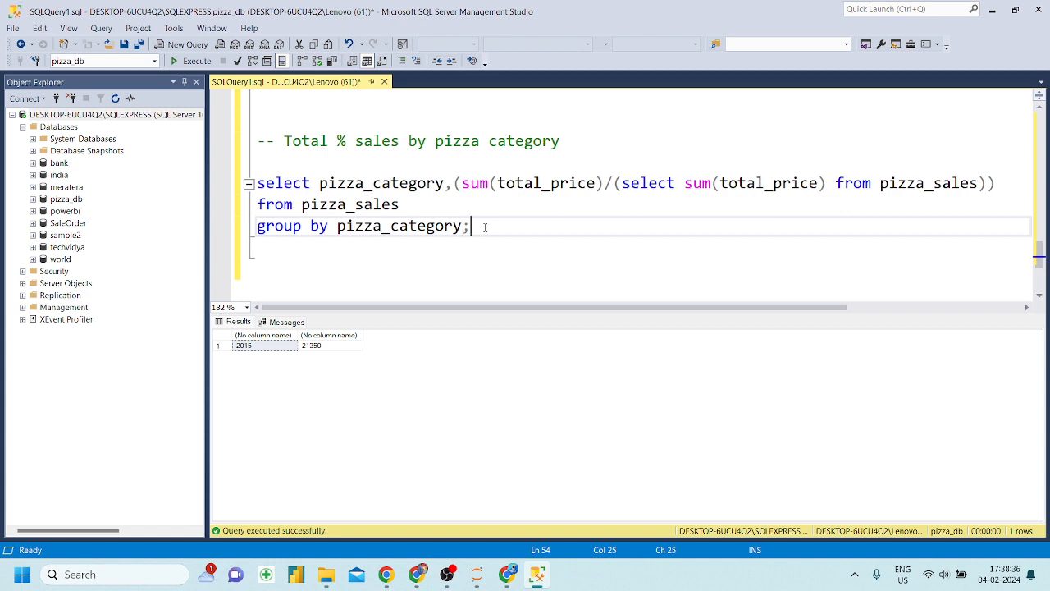
pyautogui.moveTo(471, 228); pyautogui.dragTo(257, 183)
pyautogui.click(195, 61)
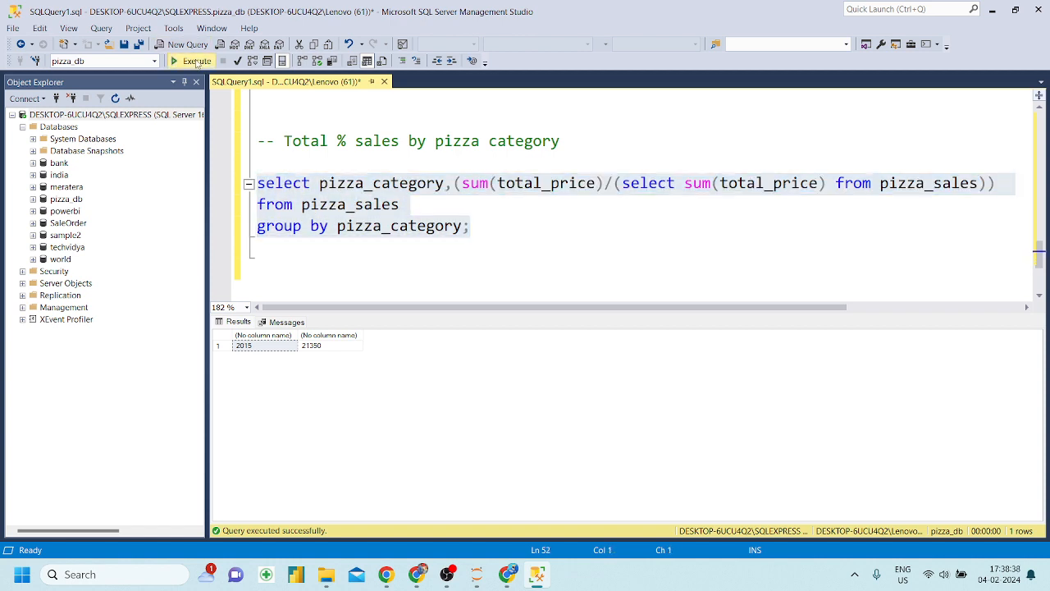
# Multiply the category query's sales ratio by 100 after its closing parentheses and rerun only that query
pyautogui.click(377, 297)
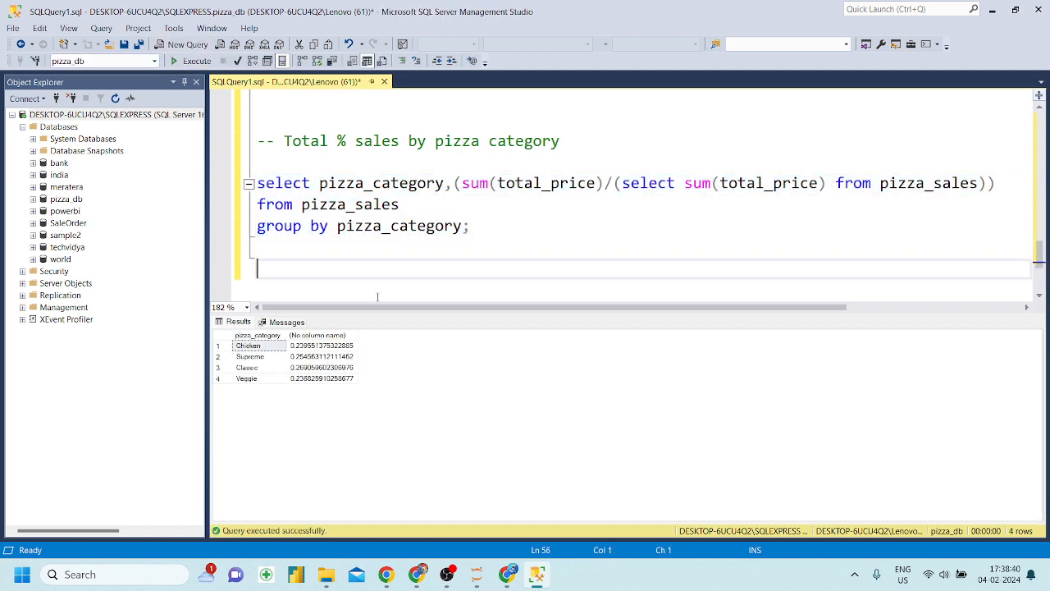
pyautogui.click(454, 184)
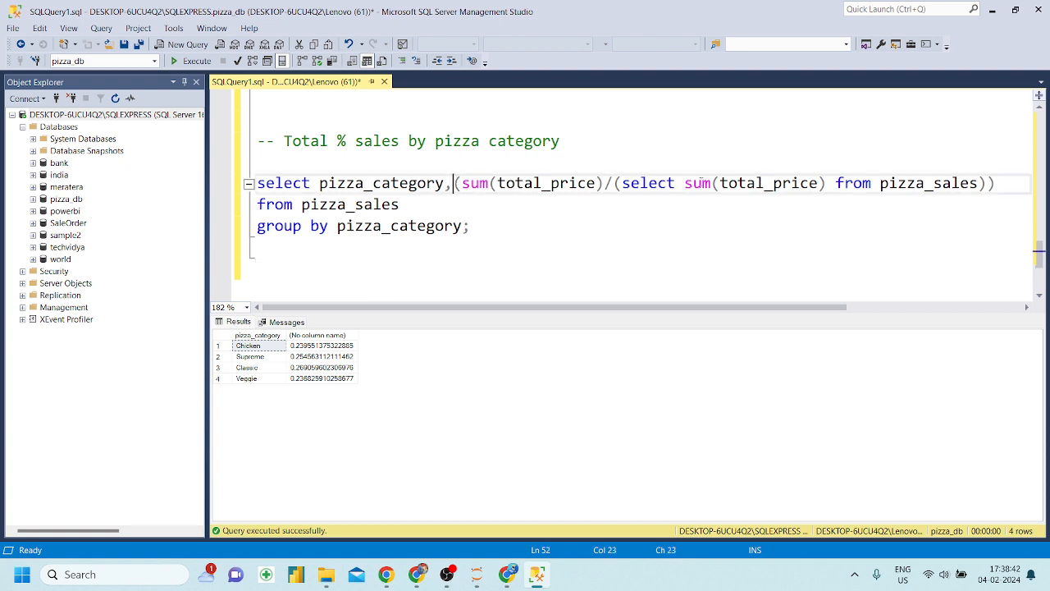
pyautogui.moveTo(997, 184); pyautogui.dragTo(456, 188)
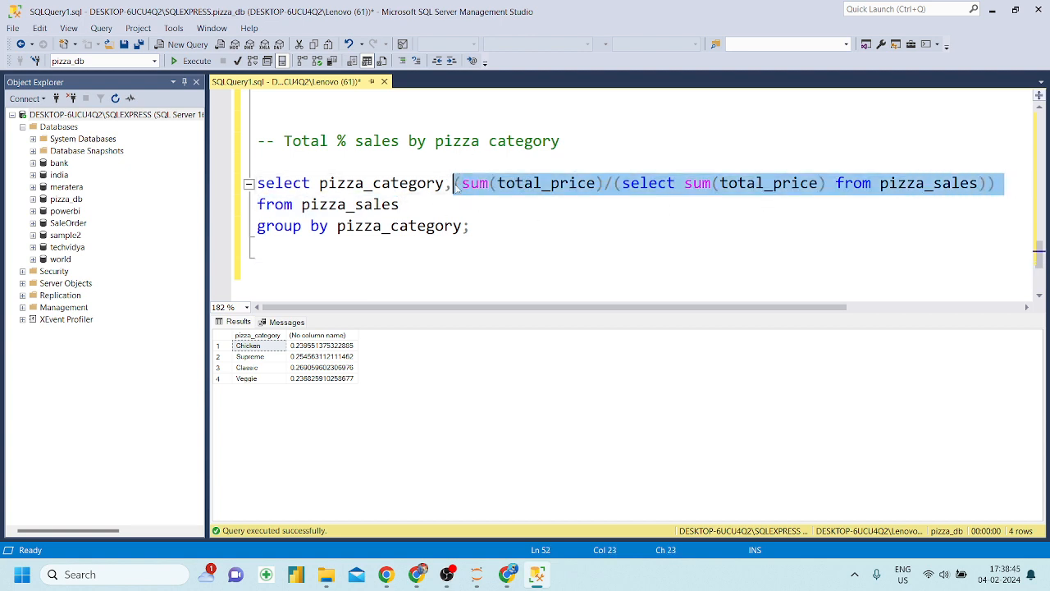
pyautogui.click(1001, 189)
pyautogui.write('*100')
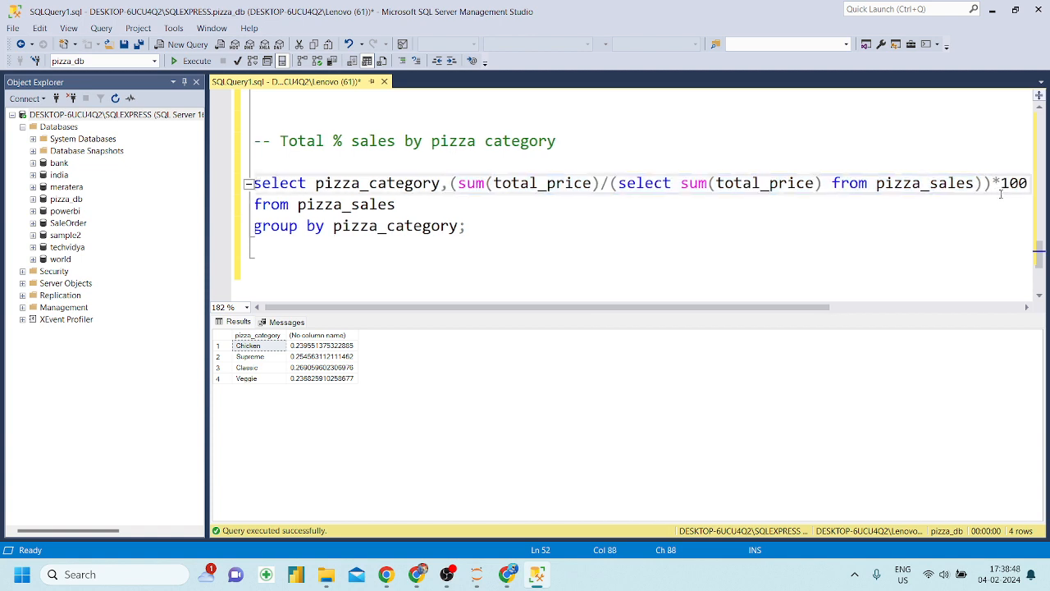
pyautogui.moveTo(470, 225); pyautogui.dragTo(251, 182)
pyautogui.click(182, 63)
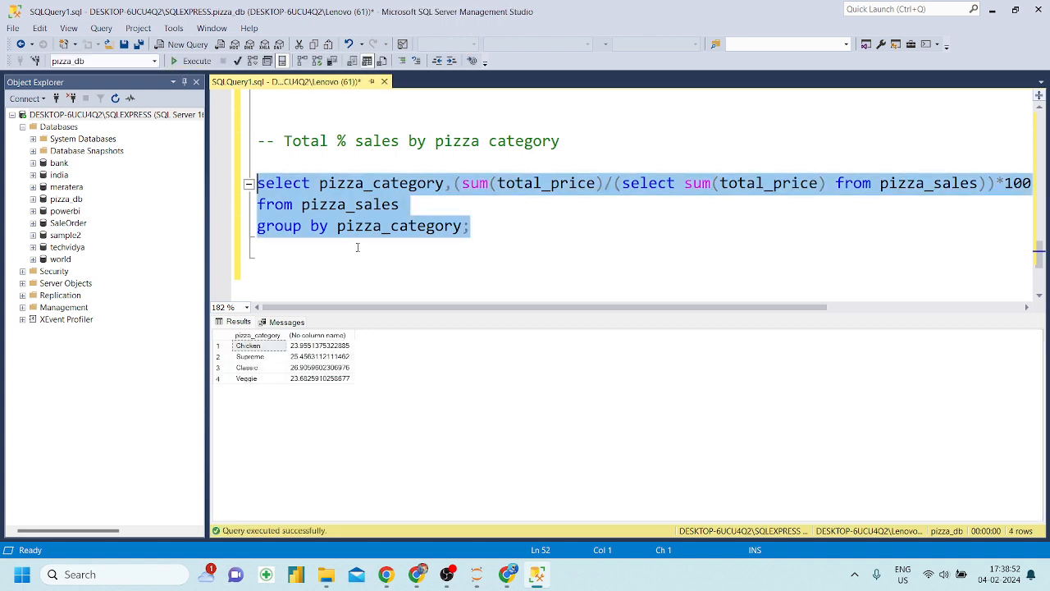
pyautogui.click(387, 282)
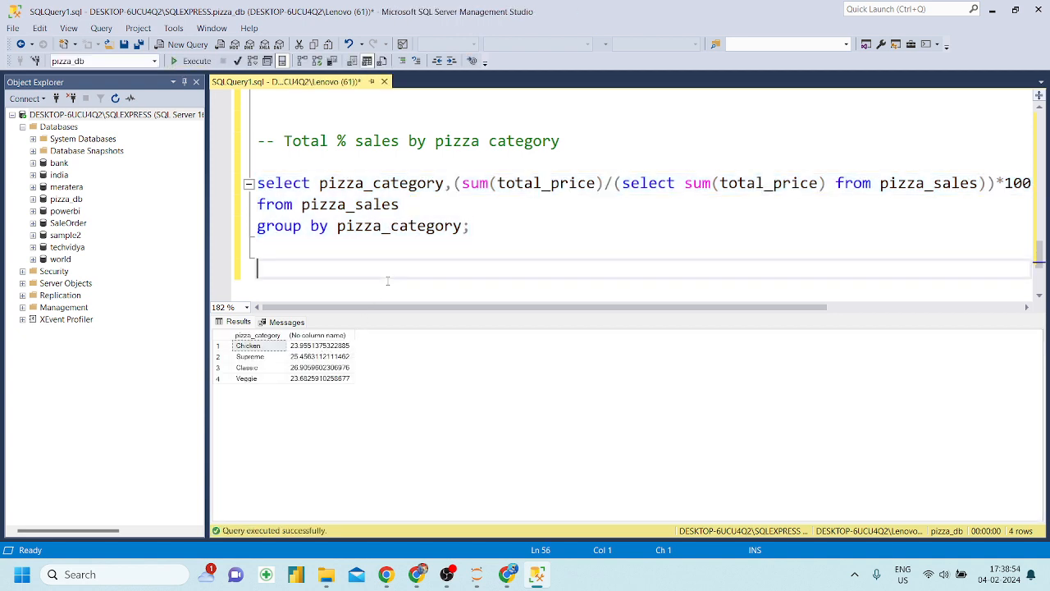
# Alias the percentage expression as "% sales", copying the wording from the comment, and rerun the category query
pyautogui.click(259, 204)
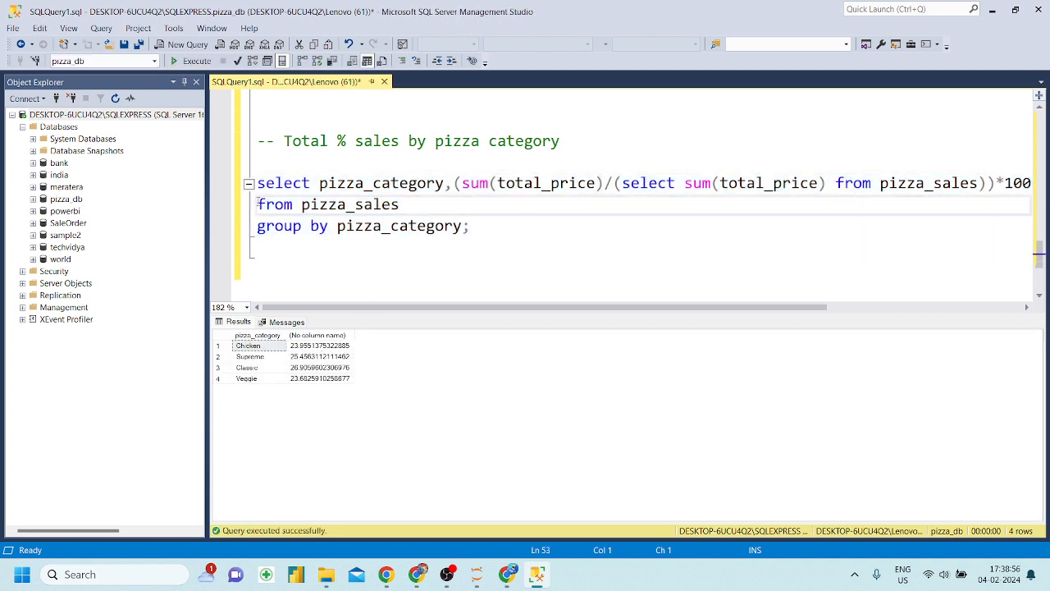
pyautogui.write('as "')
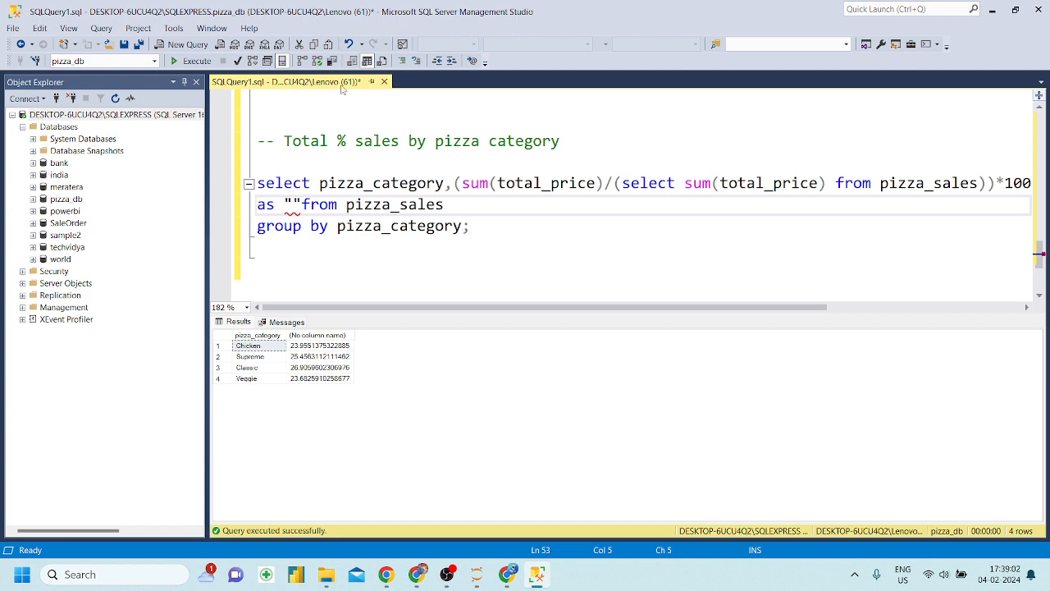
pyautogui.moveTo(337, 141); pyautogui.dragTo(401, 141)
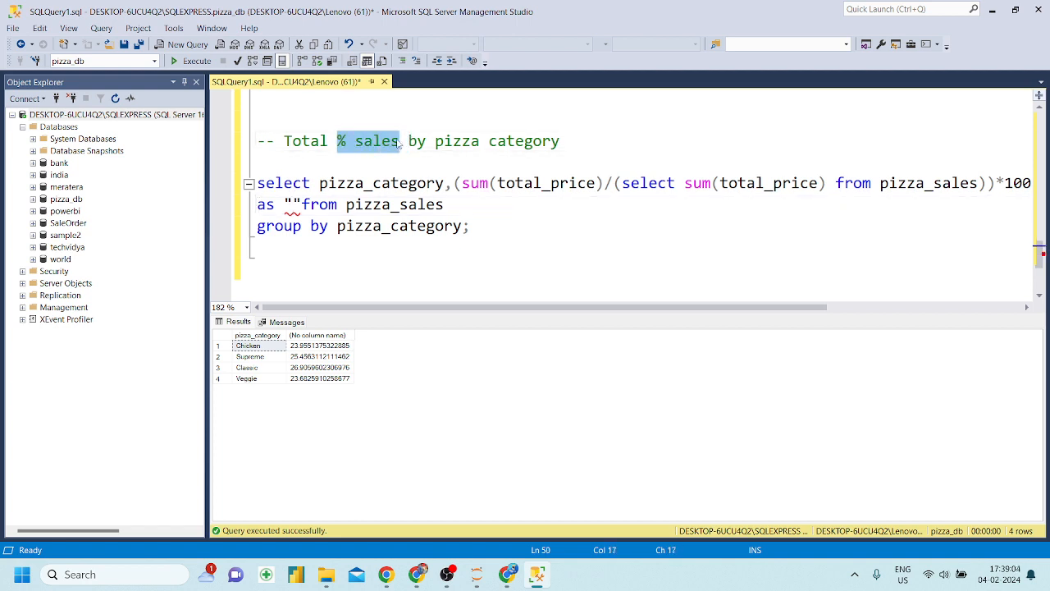
pyautogui.hotkey('ctrl', 'c')
pyautogui.click(294, 204)
pyautogui.hotkey('ctrl', 'v')
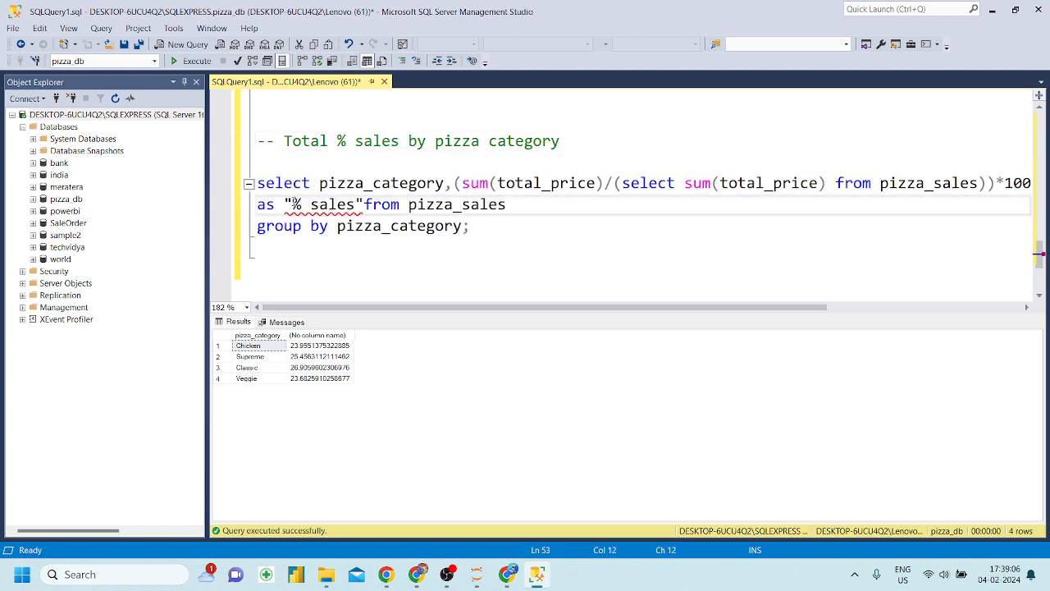
pyautogui.press('Right')
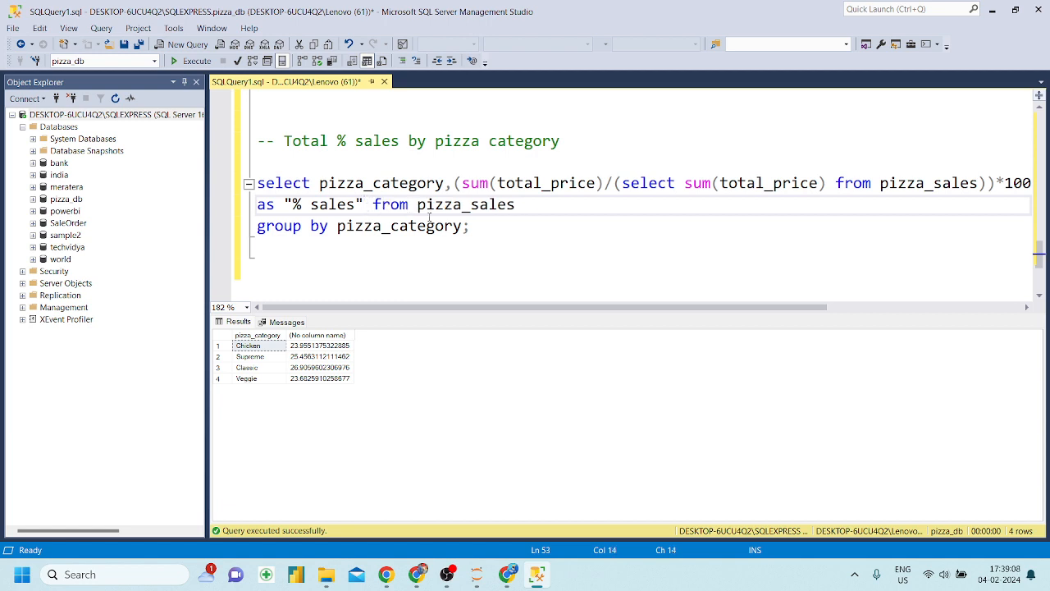
pyautogui.moveTo(477, 229); pyautogui.dragTo(251, 183)
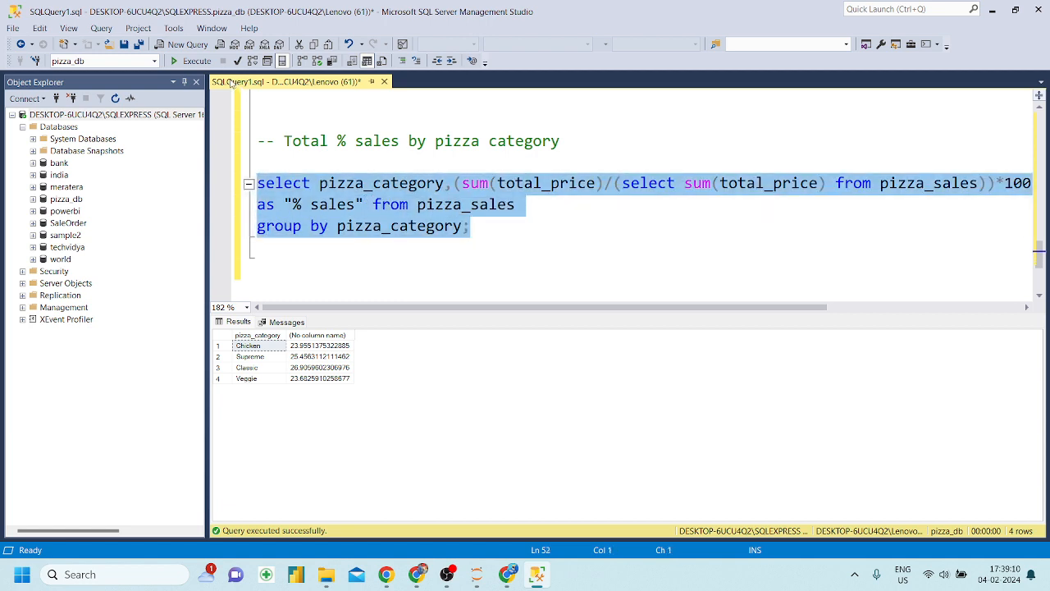
pyautogui.click(192, 62)
# Copy the whole category query and write the comment "-- by pizza size" a few lines below it
pyautogui.moveTo(479, 233); pyautogui.dragTo(269, 182)
pyautogui.moveTo(492, 234); pyautogui.dragTo(270, 181)
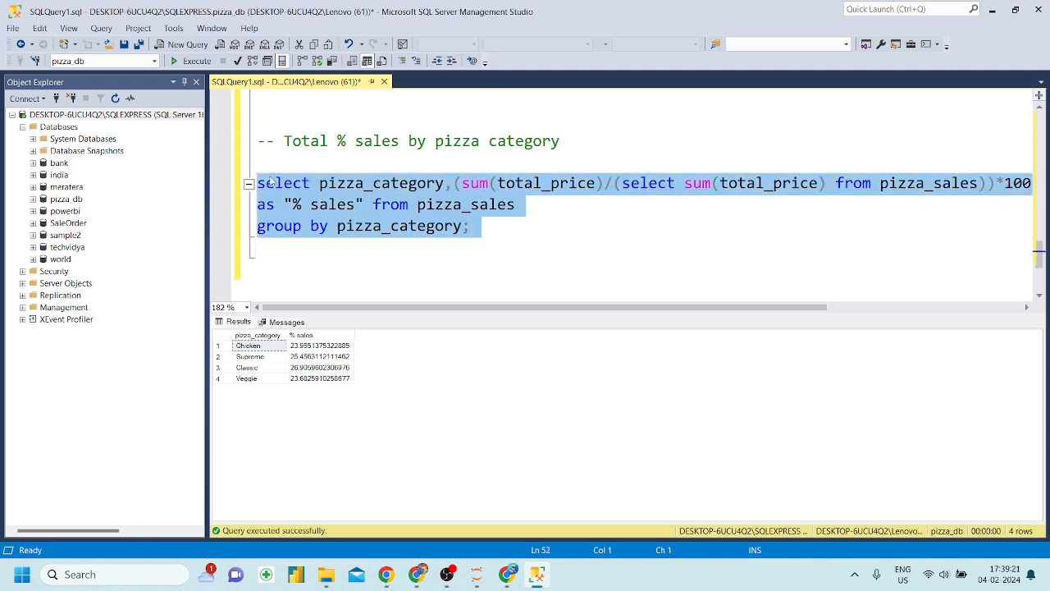
pyautogui.click(510, 240)
pyautogui.press('Return')
pyautogui.press('Return')
pyautogui.press('Return')
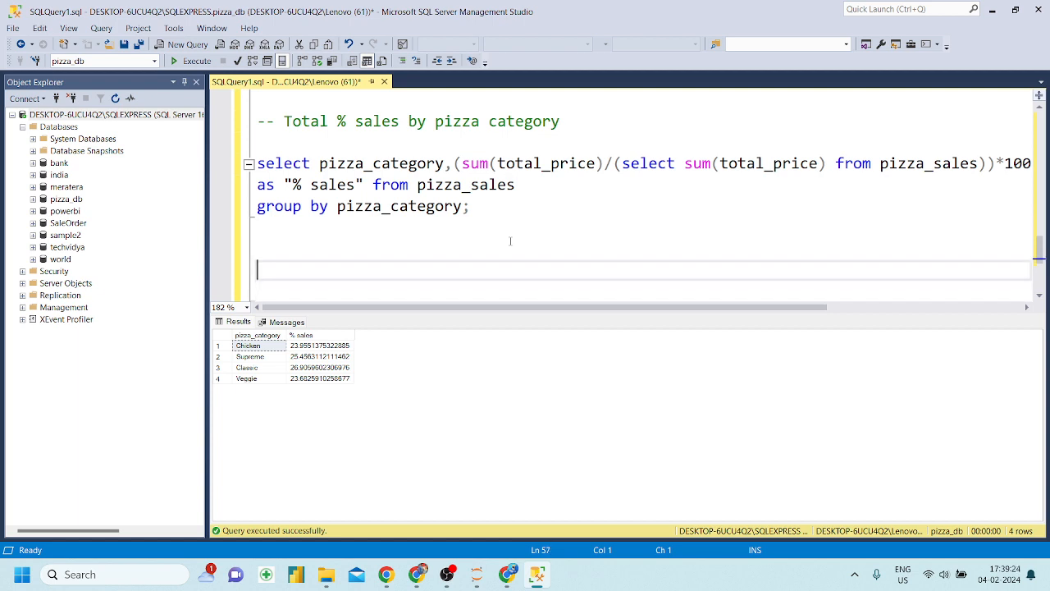
pyautogui.scroll(-1, 510, 240)
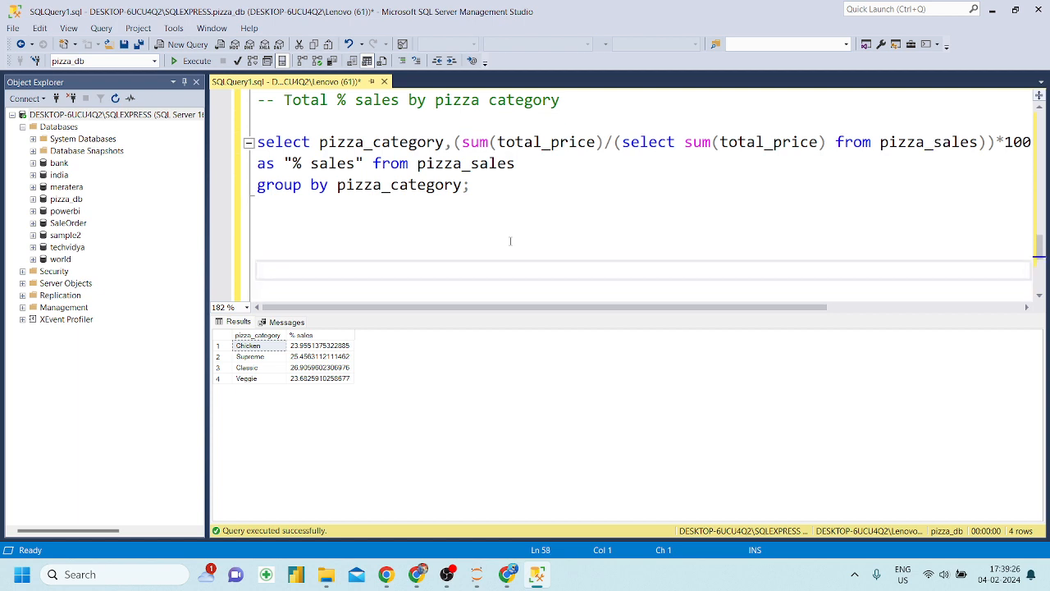
pyautogui.write('# by pizza size')
pyautogui.press('Return')
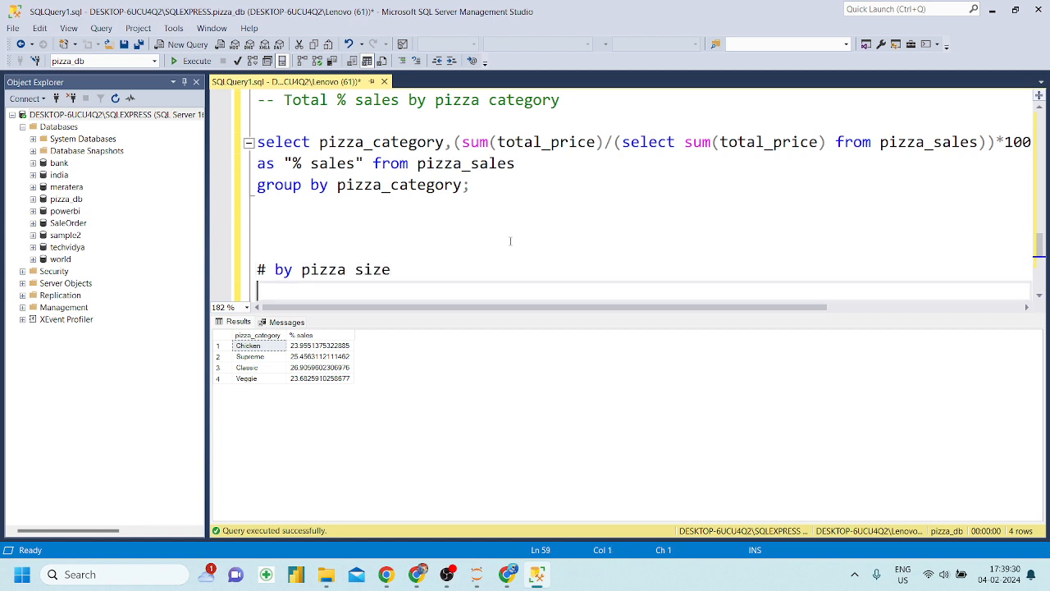
pyautogui.click(274, 269)
pyautogui.press('BackSpace')
pyautogui.press('BackSpace')
pyautogui.write('--')
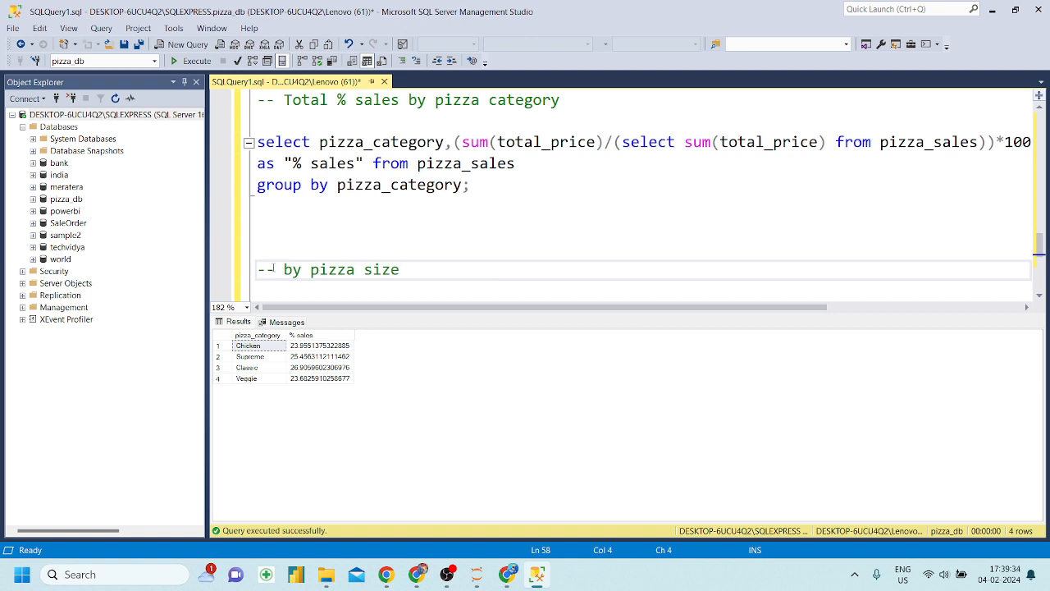
# Paste the copied category query below the pizza size comment, leaving blank lines between them
pyautogui.press('Down')
pyautogui.press('Down')
pyautogui.press('Down')
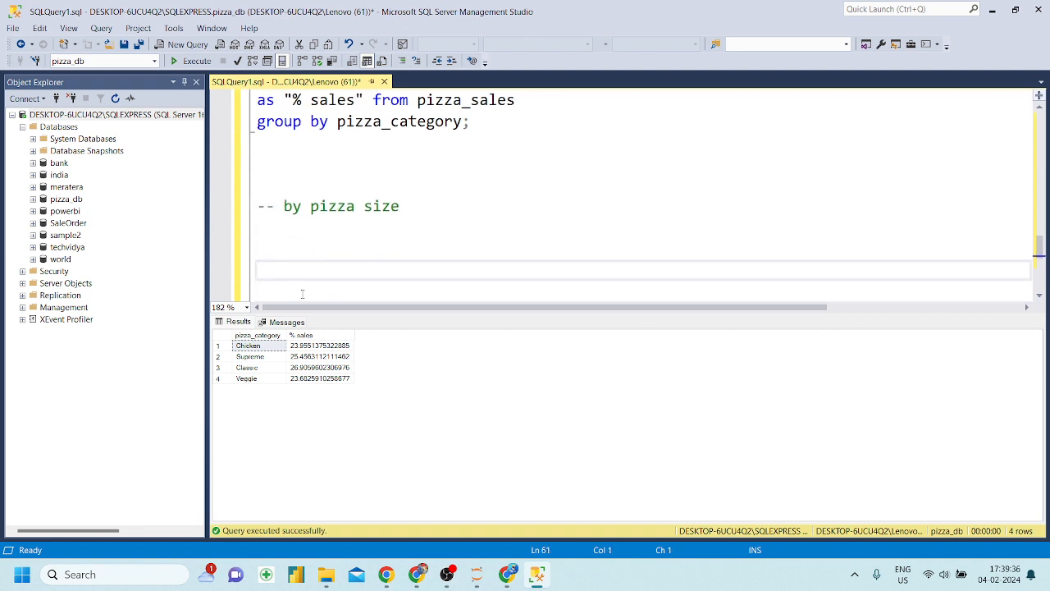
pyautogui.hotkey('ctrl', 'v')
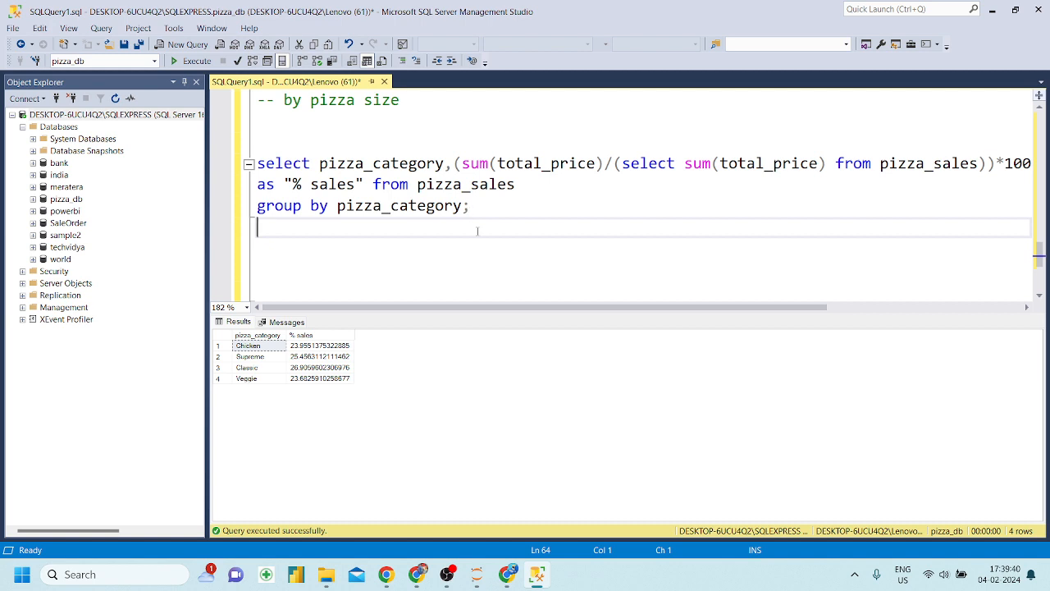
# Replace pizza_category with pizza_size in the select list of the pasted query
pyautogui.click(444, 162)
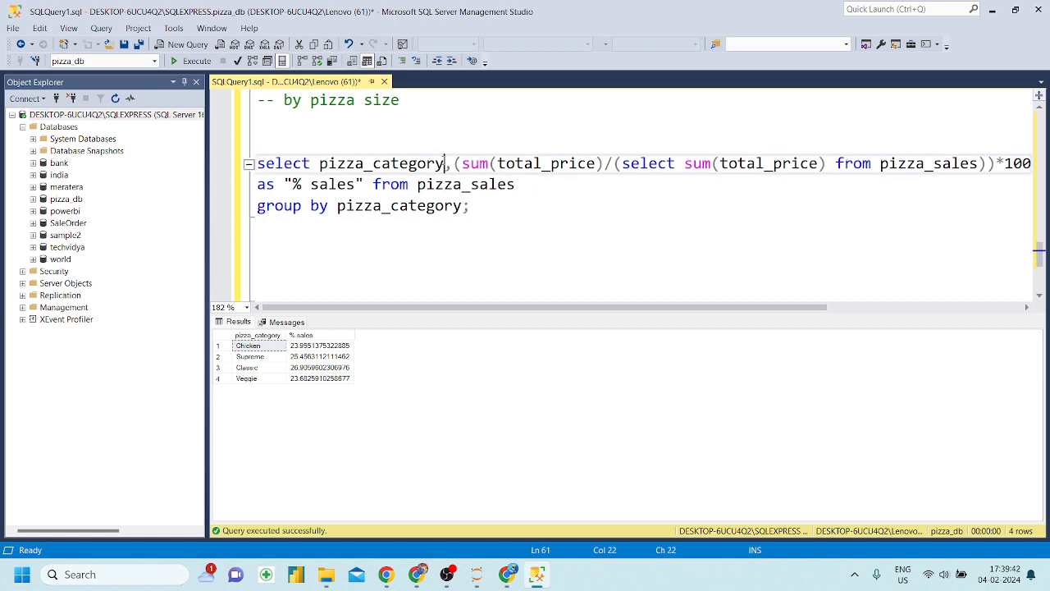
pyautogui.hotkey('ctrl', 'BackSpace')
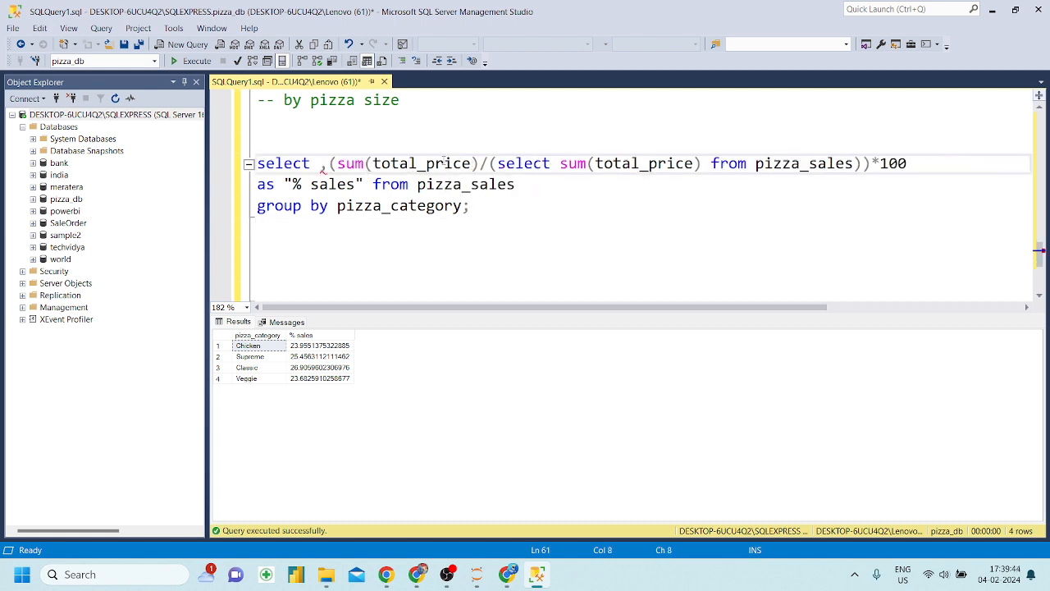
pyautogui.write('pizza')
pyautogui.press('Down')
pyautogui.press('Down')
pyautogui.press('Down')
pyautogui.press('Down')
pyautogui.press('Down')
pyautogui.press('Down')
pyautogui.press('Down')
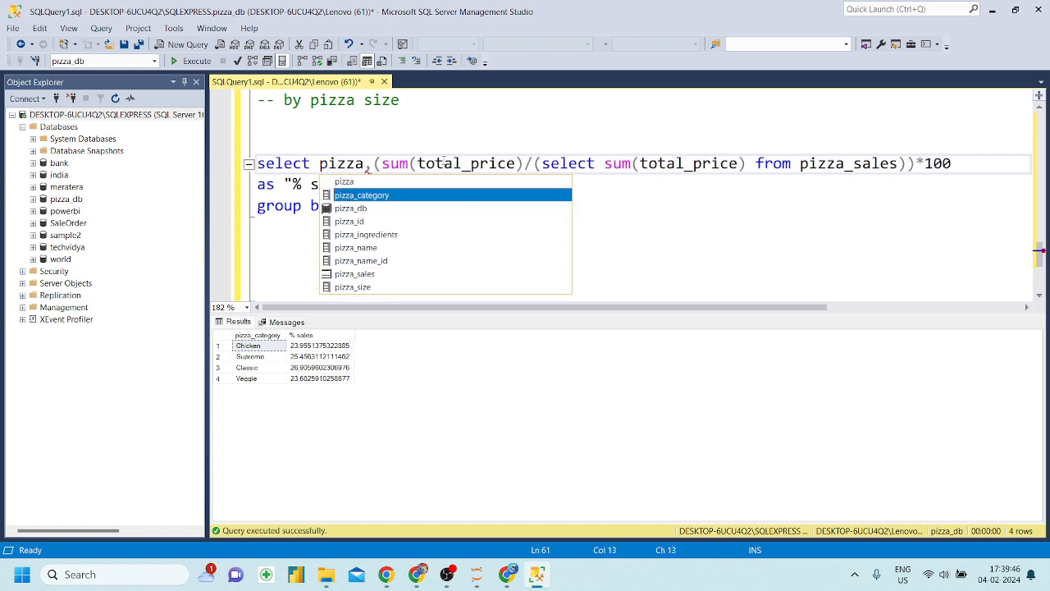
pyautogui.press('Down')
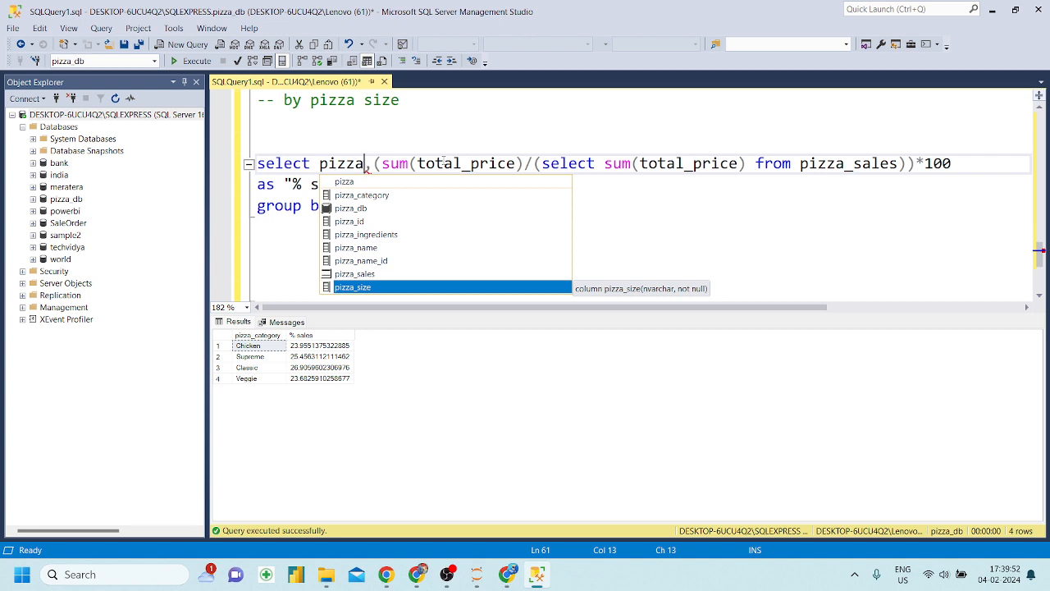
pyautogui.press('Tab')
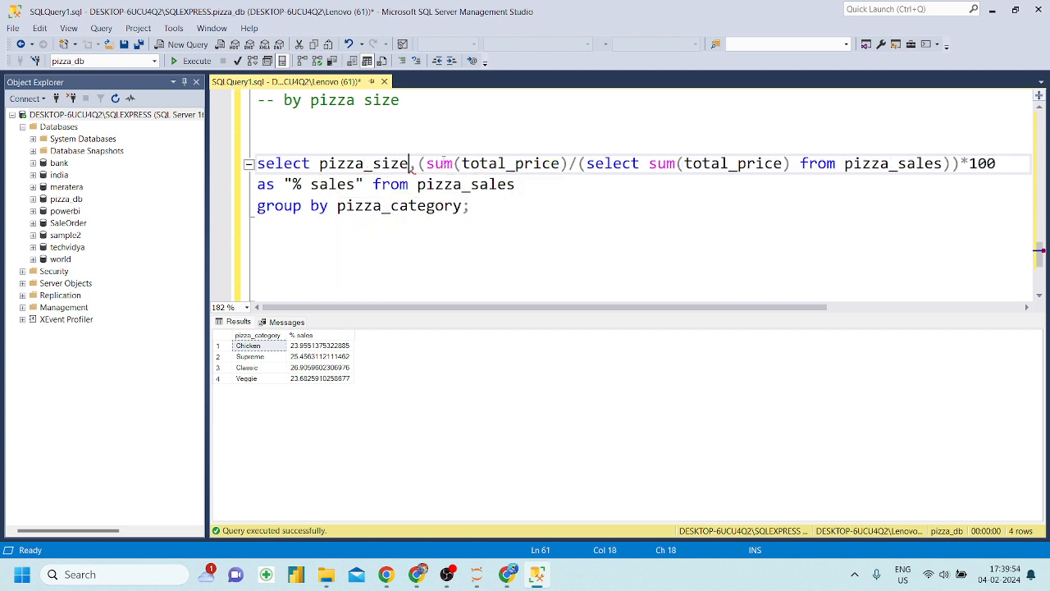
# Change the pasted query's group by column to pizza_size and run only that query
pyautogui.click(463, 205)
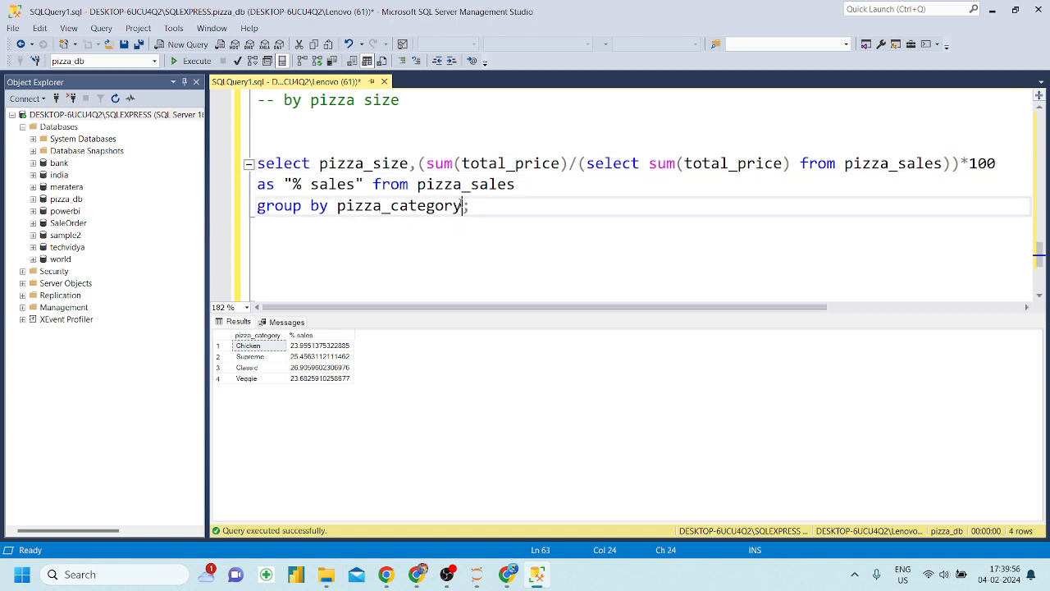
pyautogui.press('BackSpace')
pyautogui.press('BackSpace')
pyautogui.press('BackSpace')
pyautogui.press('BackSpace')
pyautogui.press('BackSpace')
pyautogui.press('BackSpace')
pyautogui.press('BackSpace')
pyautogui.press('BackSpace')
pyautogui.write('size')
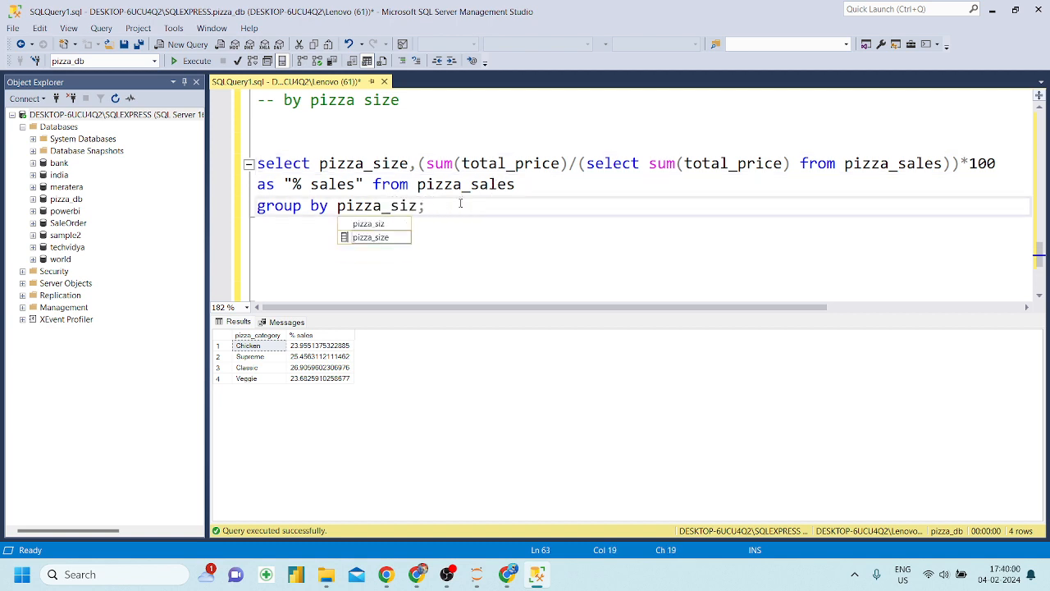
pyautogui.moveTo(460, 205); pyautogui.dragTo(256, 164)
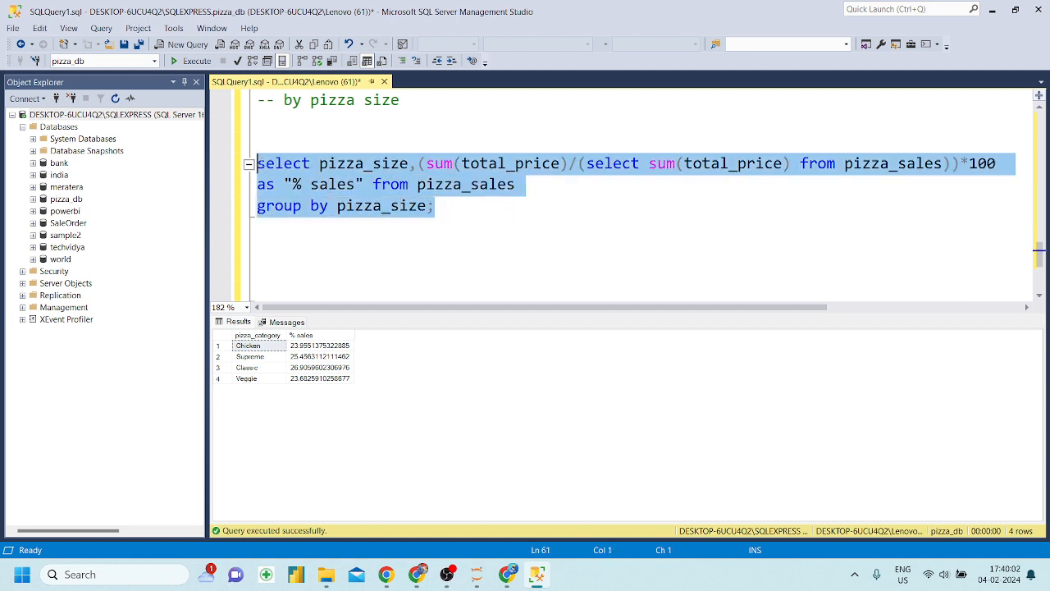
pyautogui.click(184, 63)
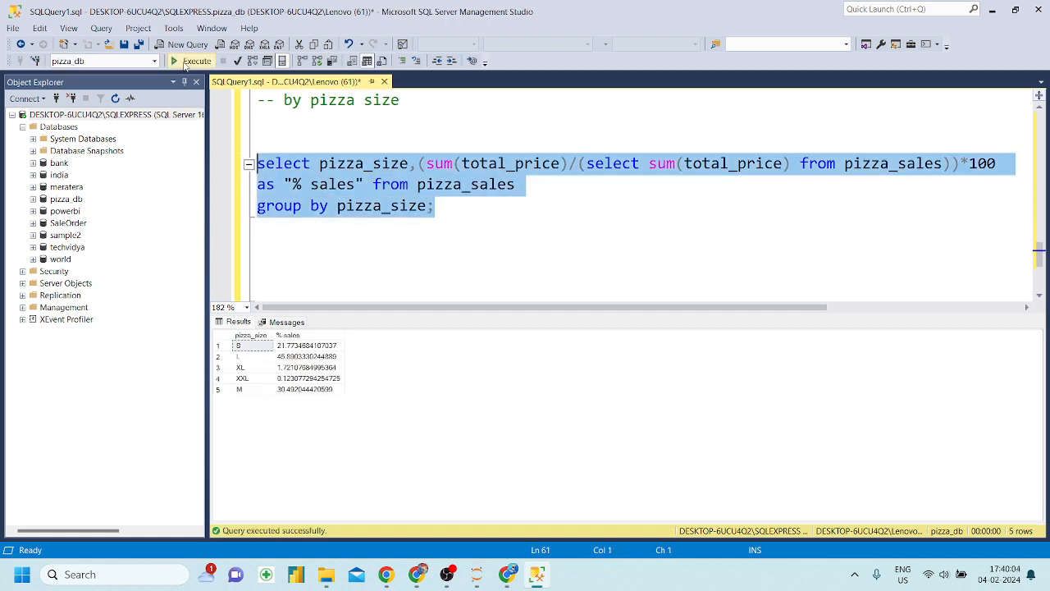
# Add the line order by "% sales" before the size query's semicolon and rerun the query
pyautogui.click(427, 206)
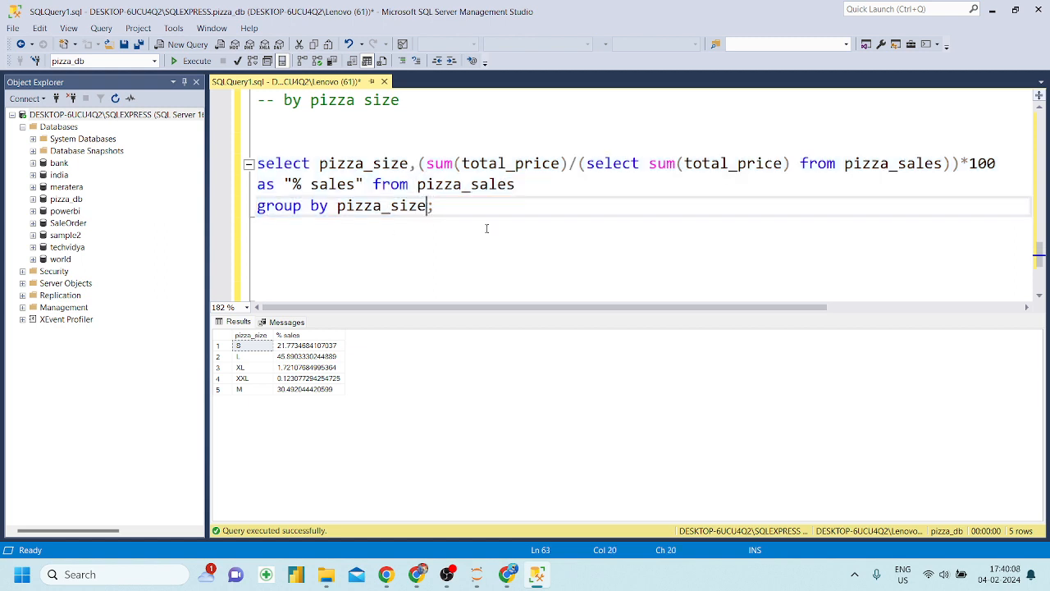
pyautogui.press('Return')
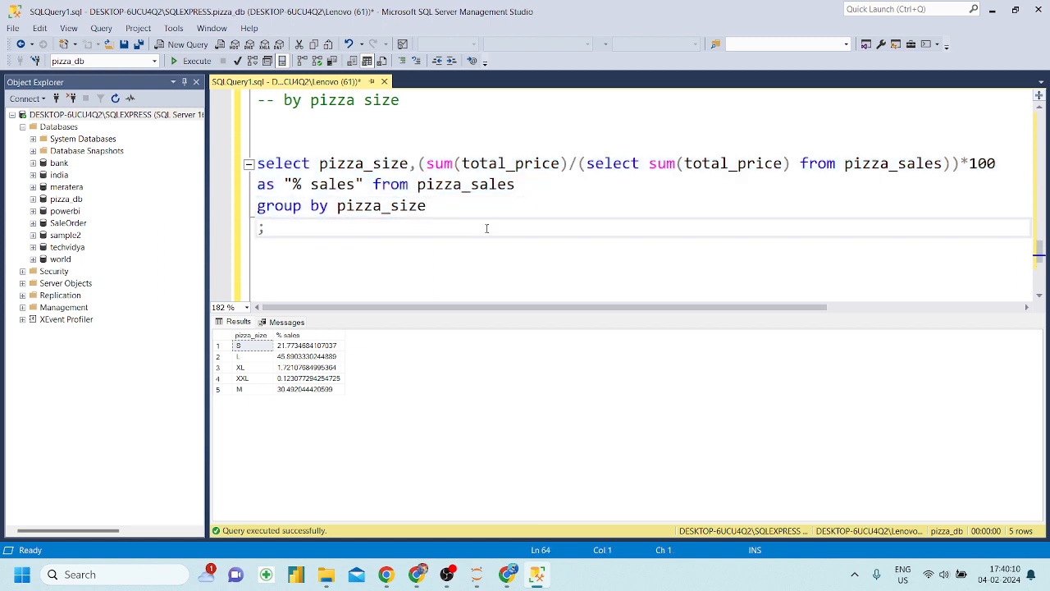
pyautogui.write('order by "')
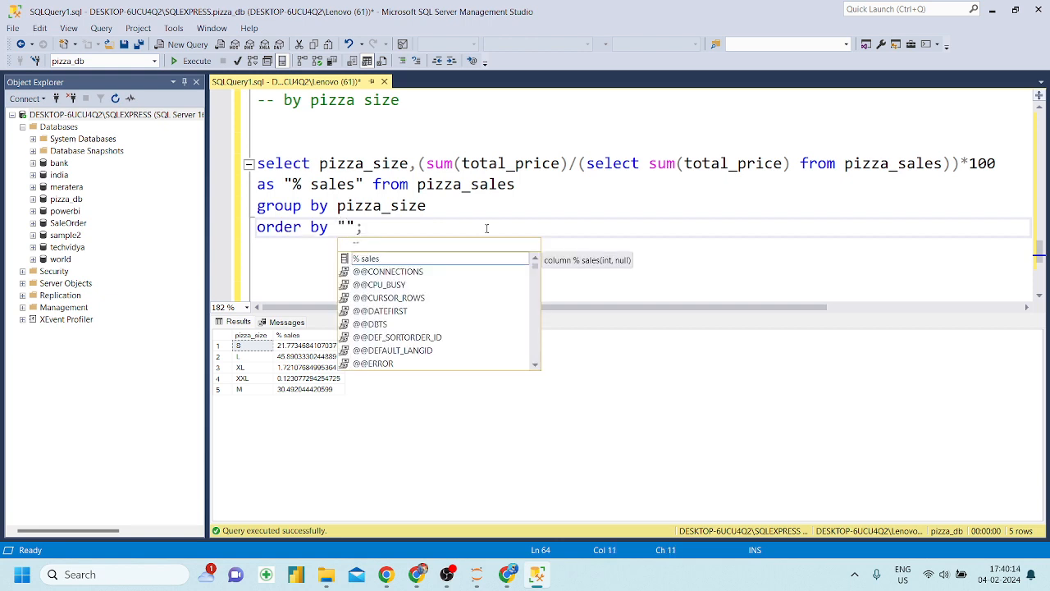
pyautogui.write('% ')
pyautogui.write('sales')
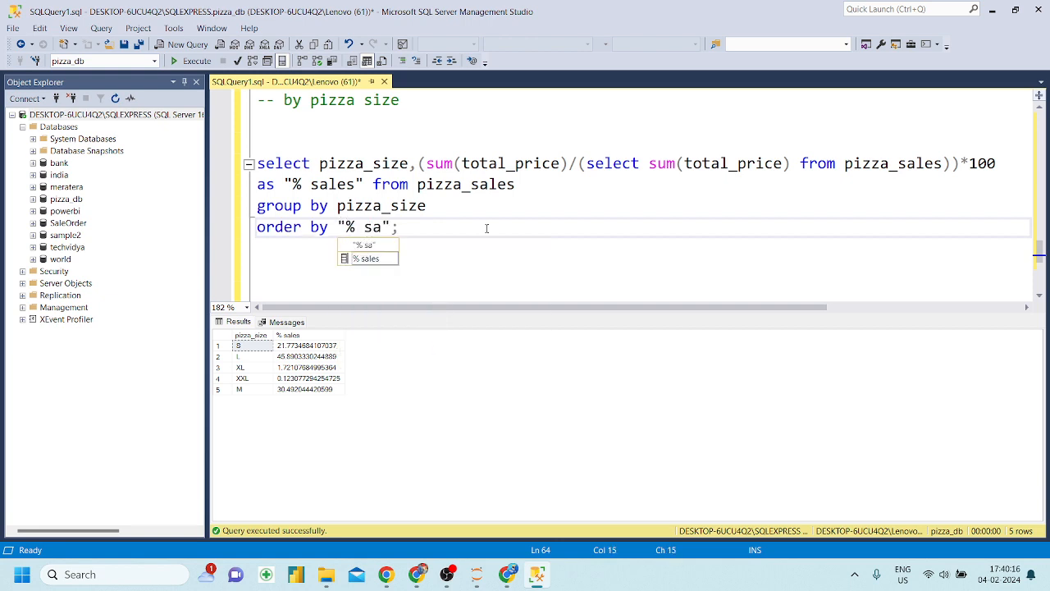
pyautogui.press('End')
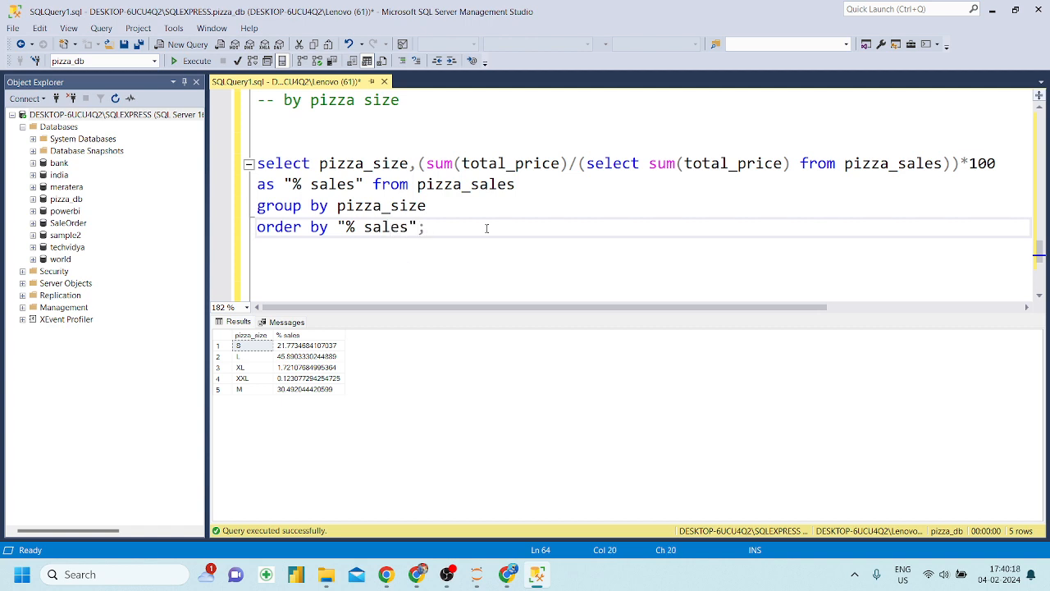
pyautogui.moveTo(468, 226); pyautogui.dragTo(243, 168)
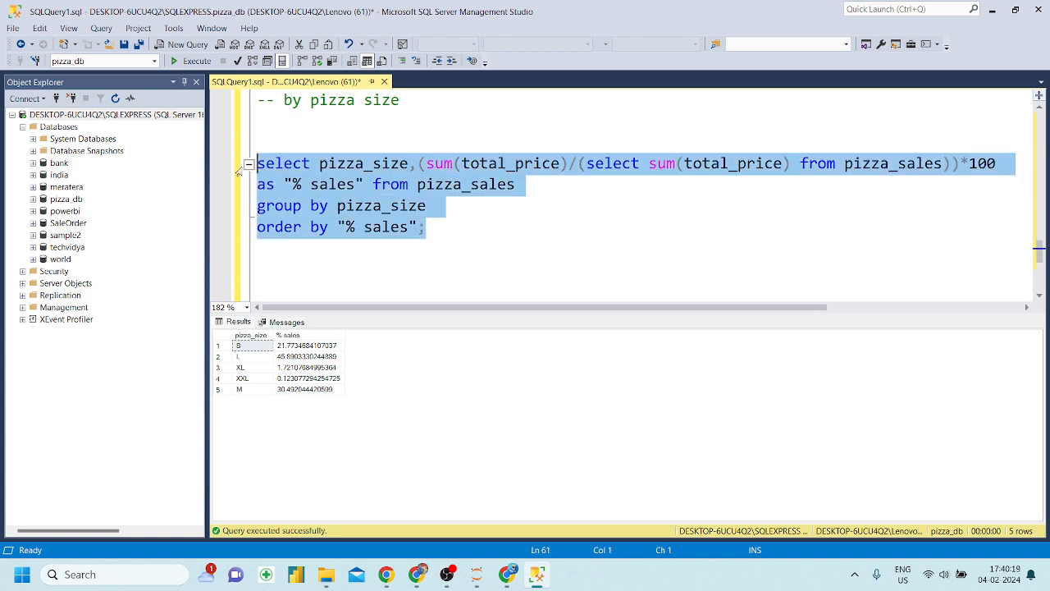
pyautogui.click(196, 61)
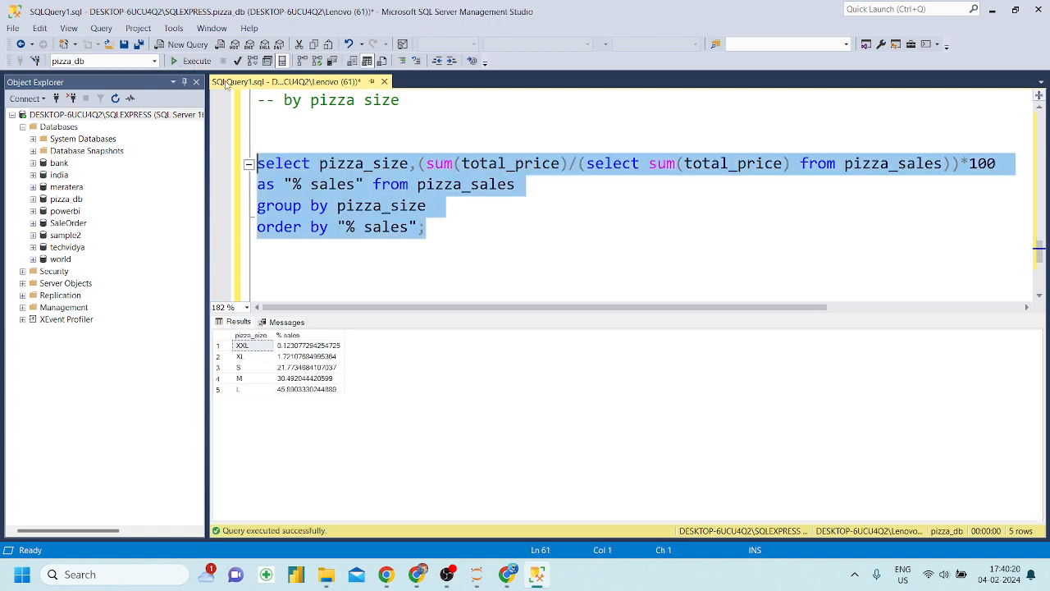
# Sort the pizza size query by "% sales" in descending order with desc and rerun only that query
pyautogui.click(417, 229)
pyautogui.write('desc')
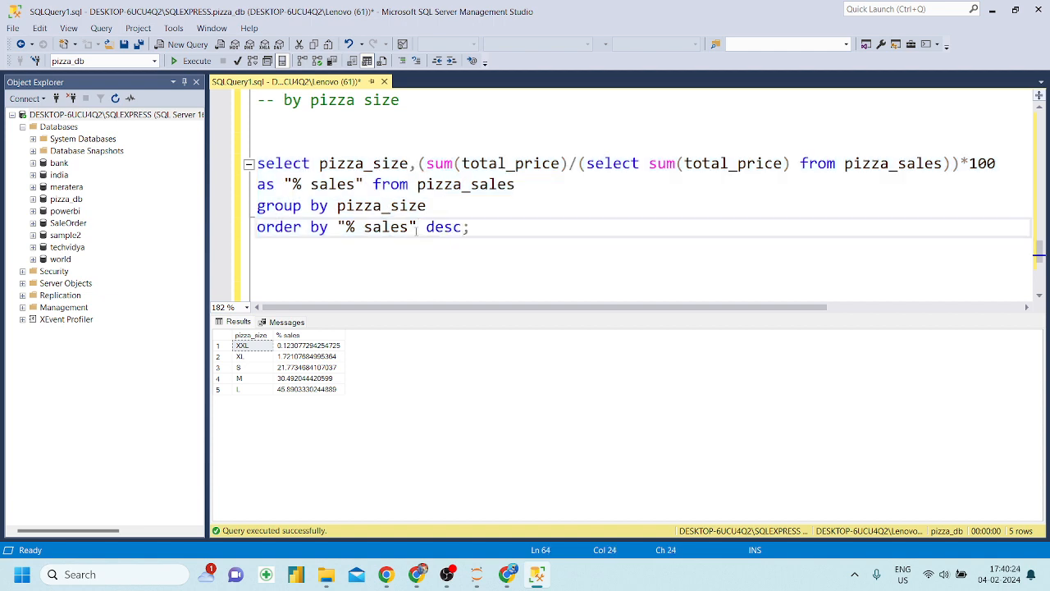
pyautogui.moveTo(488, 227); pyautogui.dragTo(257, 164)
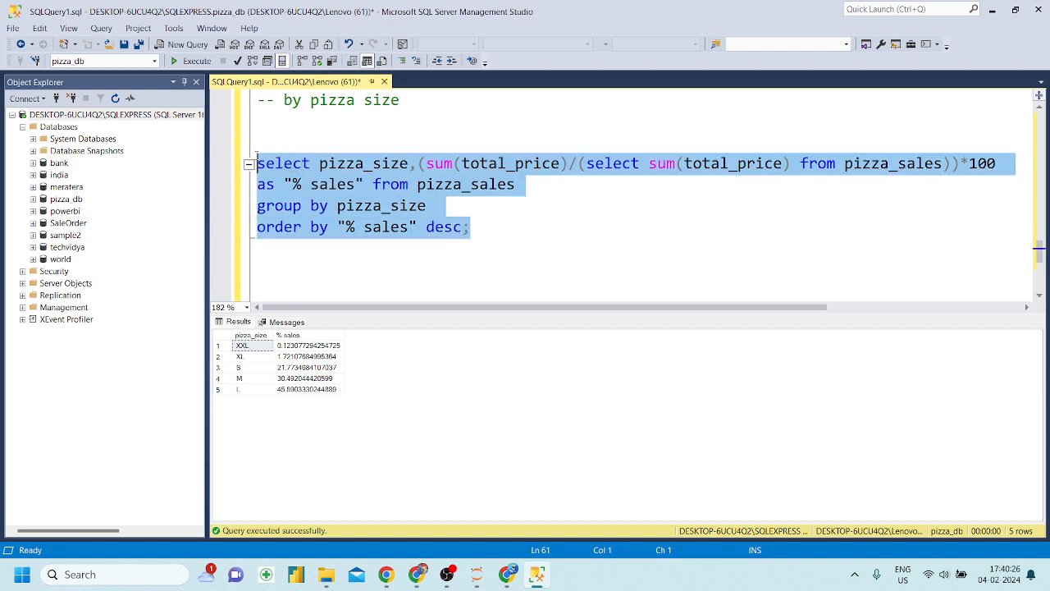
pyautogui.click(190, 61)
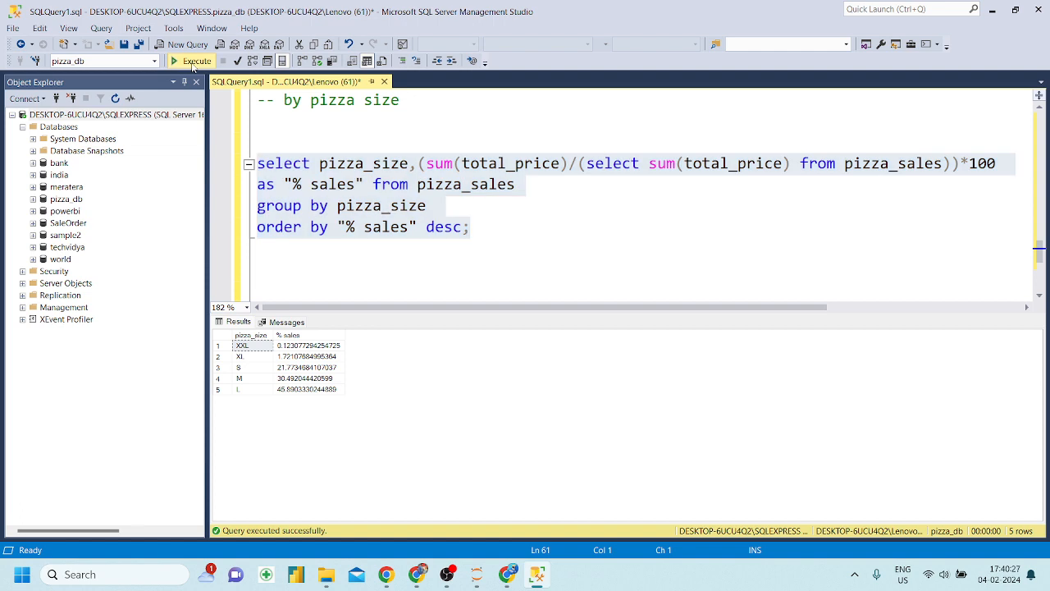
pyautogui.click(522, 236)
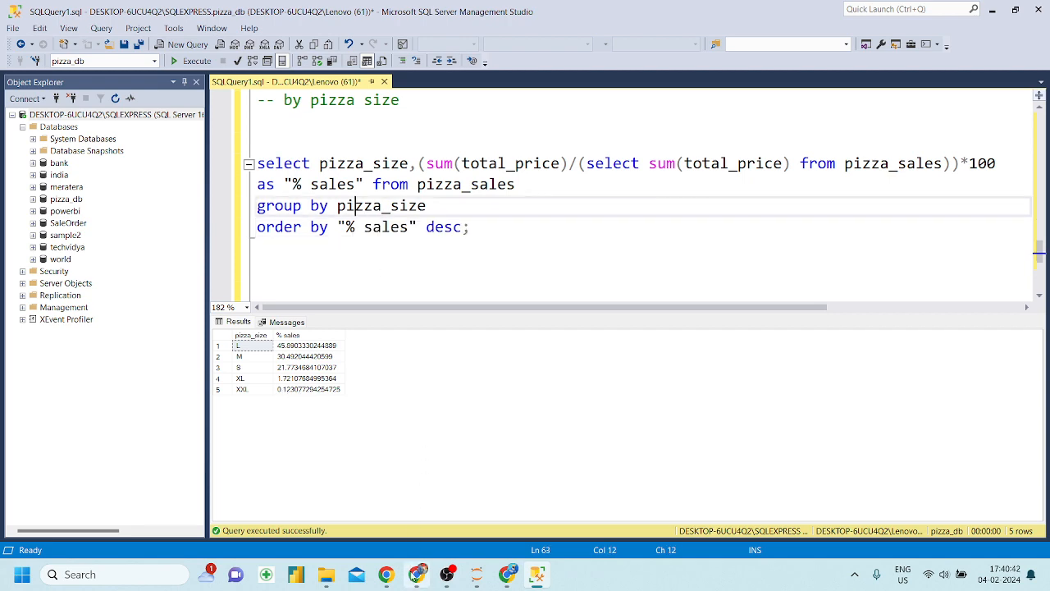
# Switch to the pizza sales KPI sheet PDF in Chrome and review its queries from total revenue through the yearly trend
pyautogui.click(417, 575)
pyautogui.scroll(-5, 432, 506)
pyautogui.scroll(20, 432, 506)
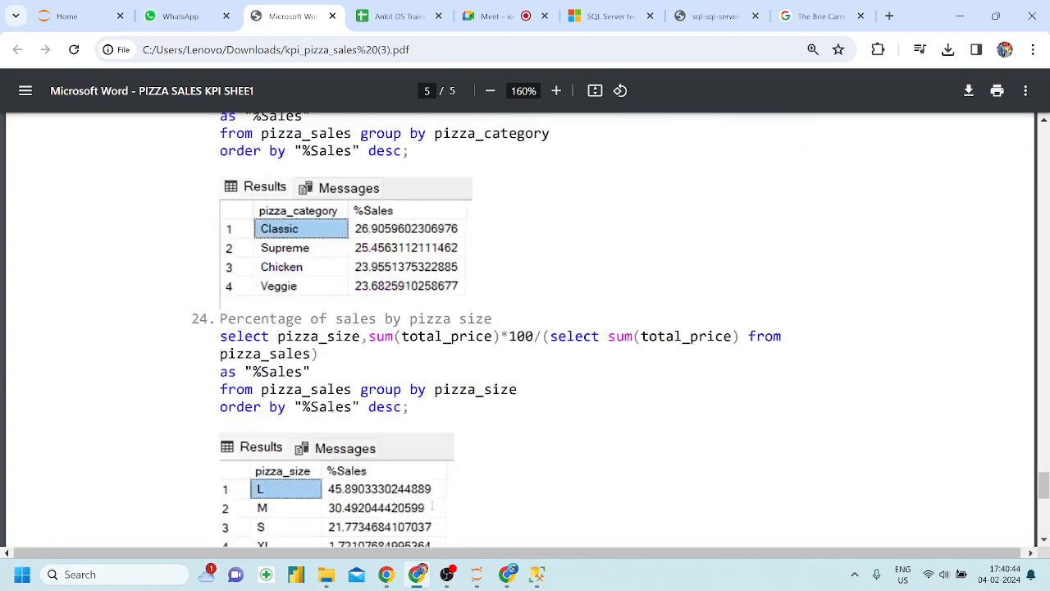
pyautogui.scroll(20, 432, 505)
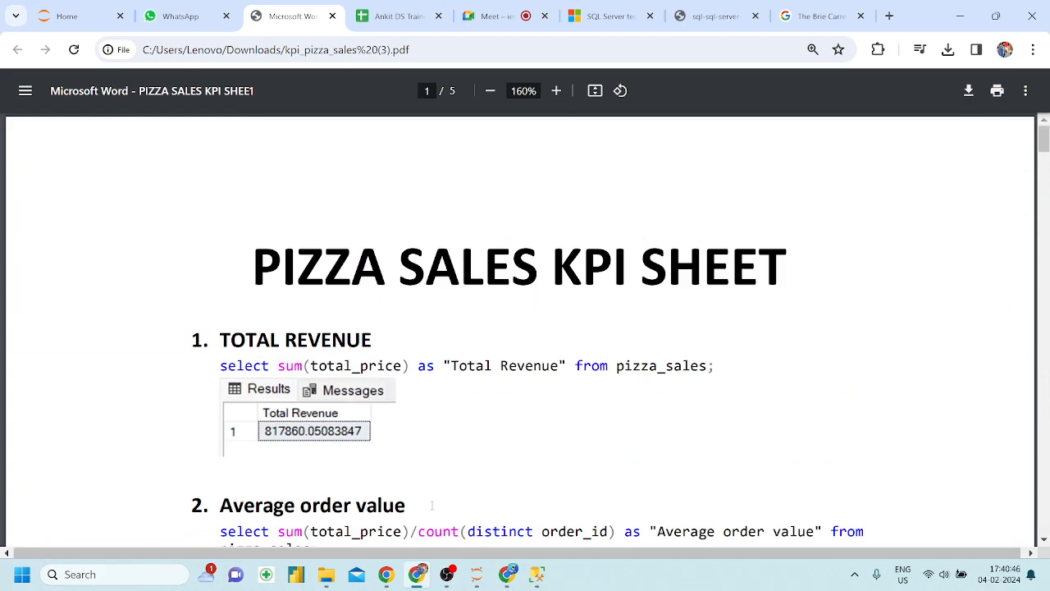
pyautogui.scroll(-3, 432, 505)
pyautogui.scroll(-15, 497, 387)
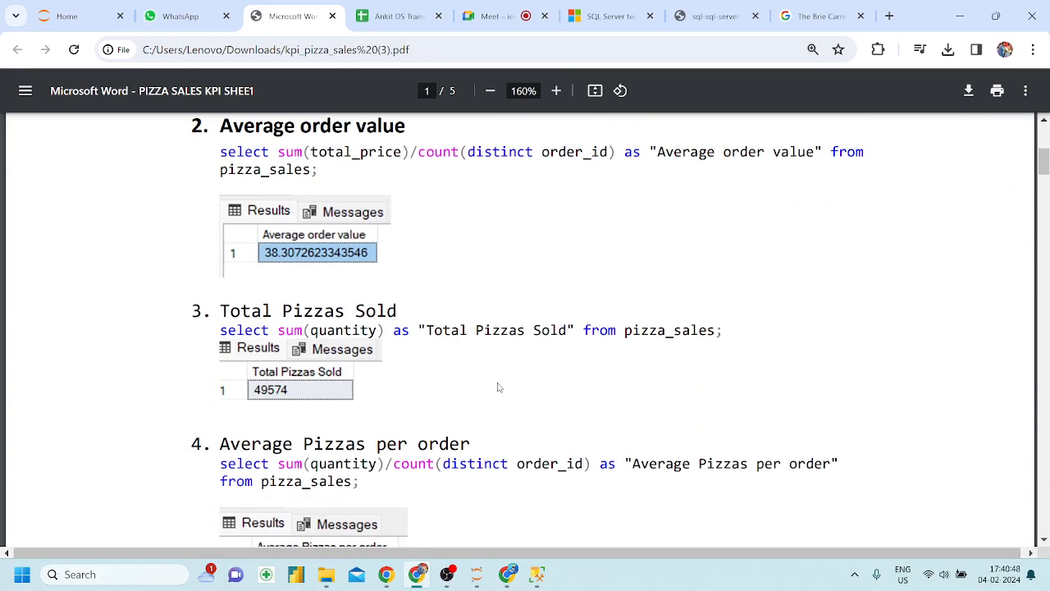
pyautogui.moveTo(216, 374); pyautogui.dragTo(516, 425)
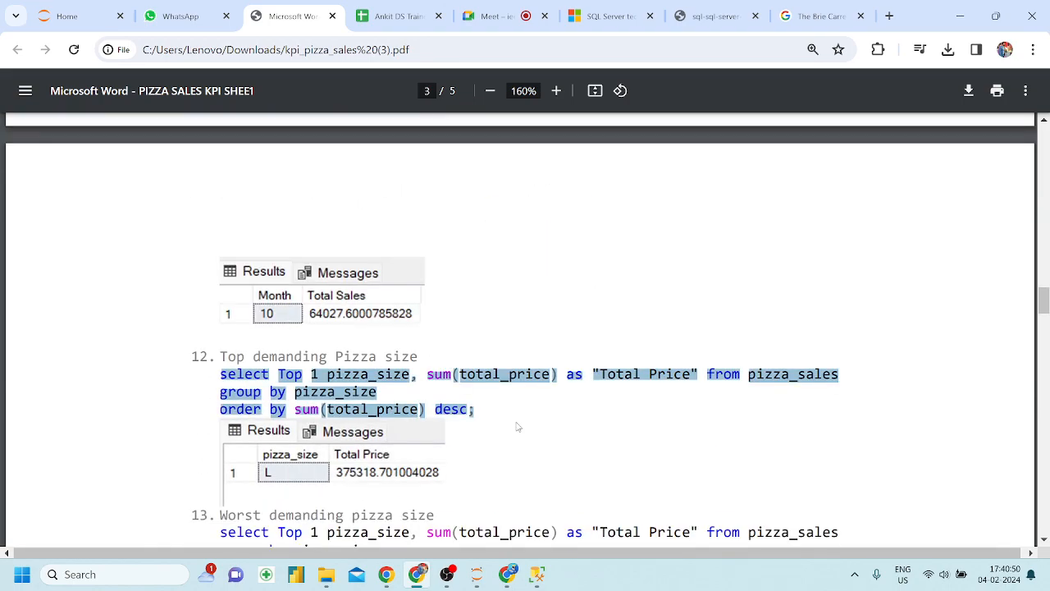
pyautogui.click(516, 425)
pyautogui.scroll(-15, 517, 425)
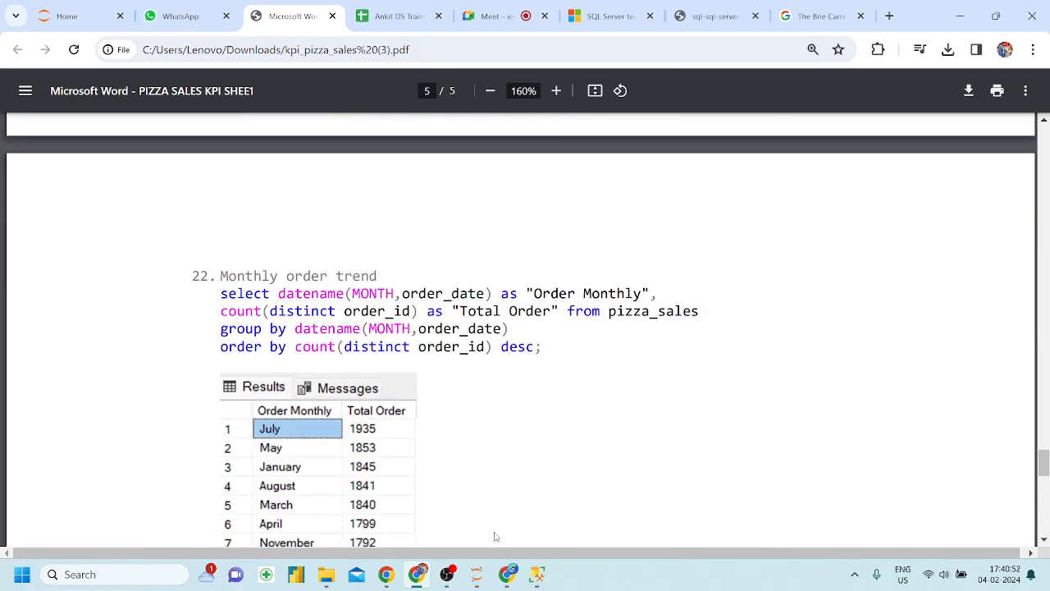
pyautogui.scroll(-15, 411, 476)
pyautogui.scroll(-3, 407, 477)
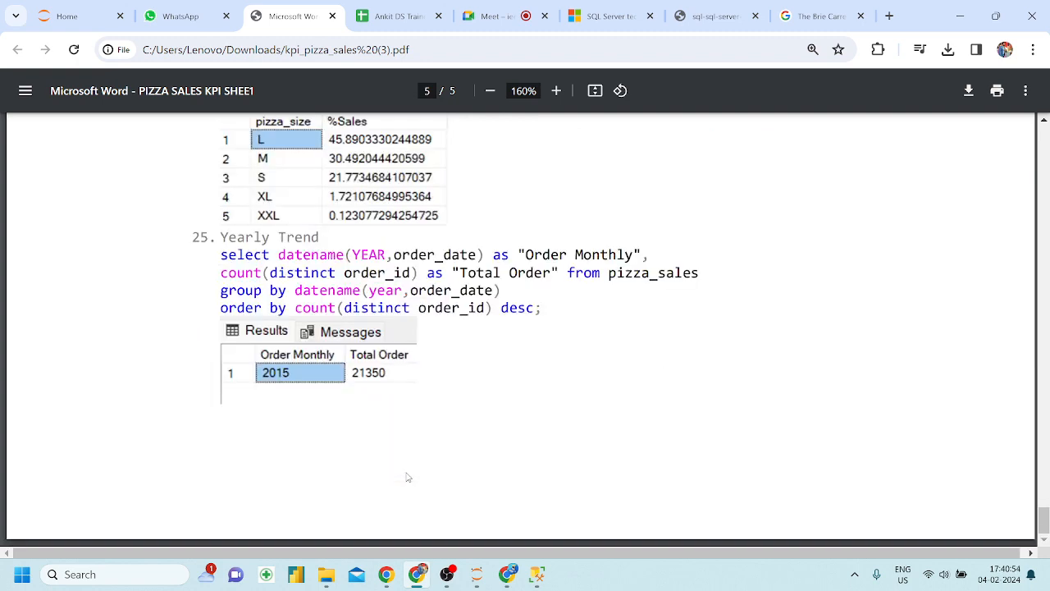
# Switch back to SQL Server Management Studio, skim the query script, and close the program without saving SQLQuery1.sql
pyautogui.click(537, 574)
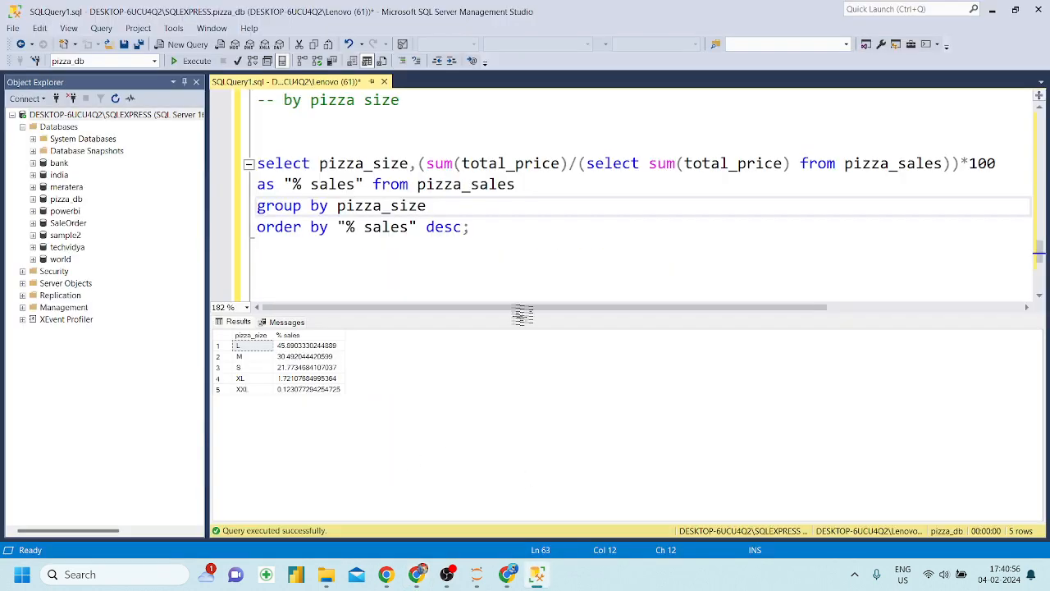
pyautogui.moveTo(495, 232); pyautogui.dragTo(261, 179)
pyautogui.scroll(3, 261, 176)
pyautogui.scroll(-15, 261, 177)
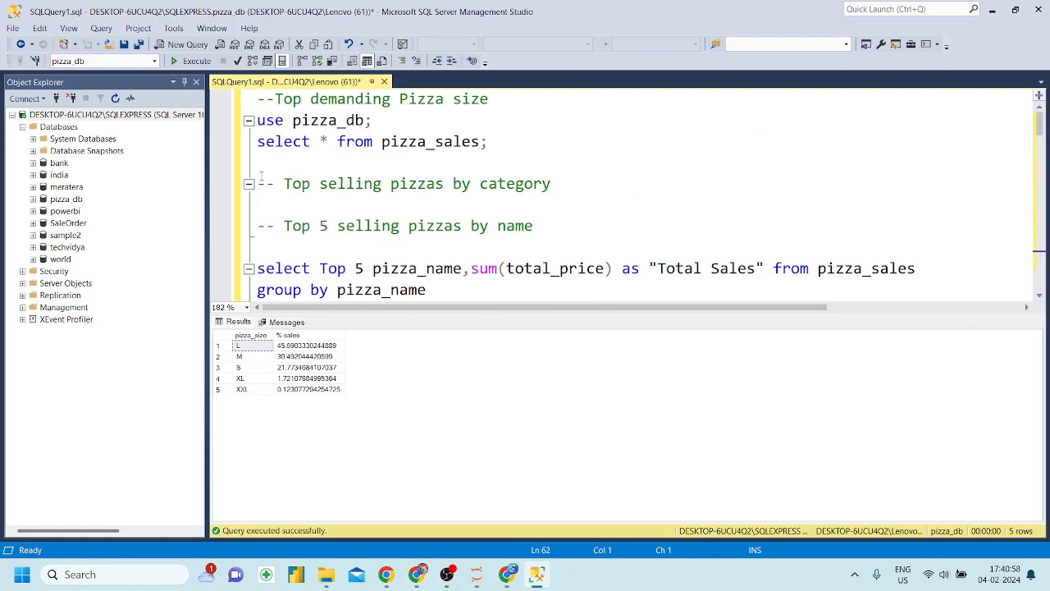
pyautogui.click(479, 245)
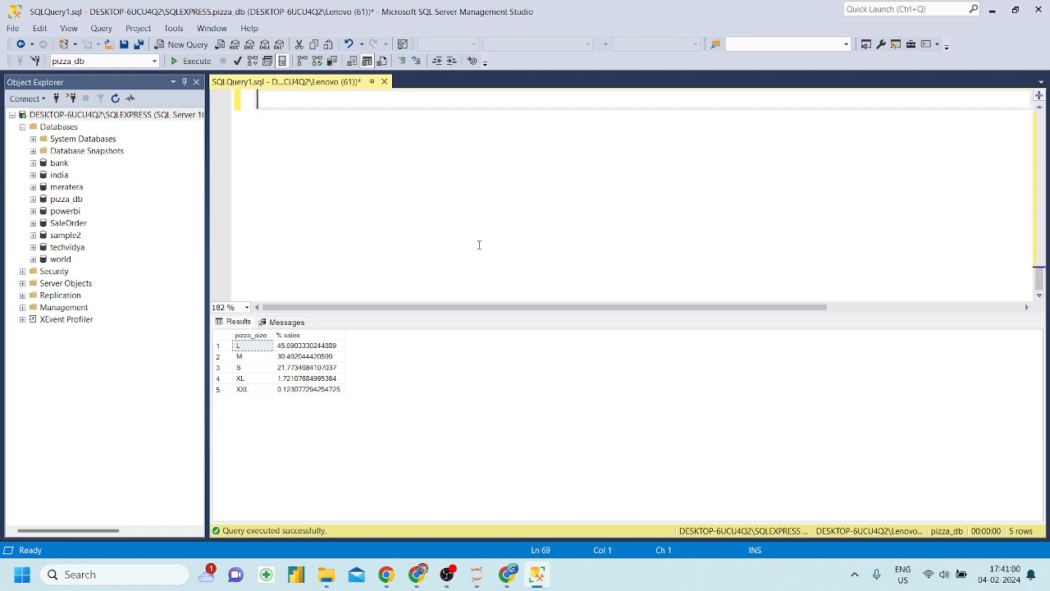
pyautogui.click(1037, 10)
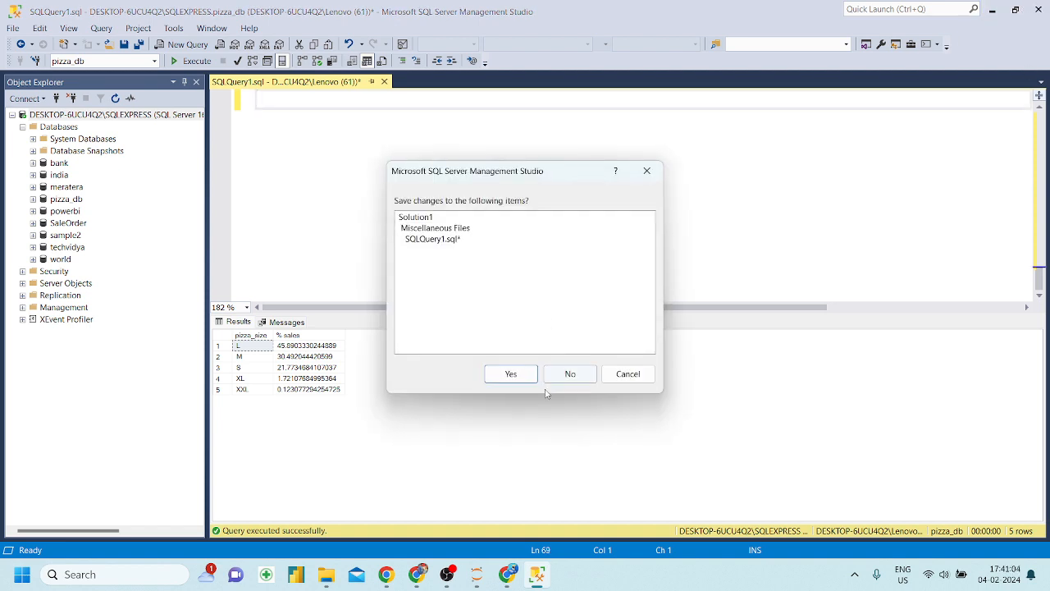
pyautogui.click(573, 371)
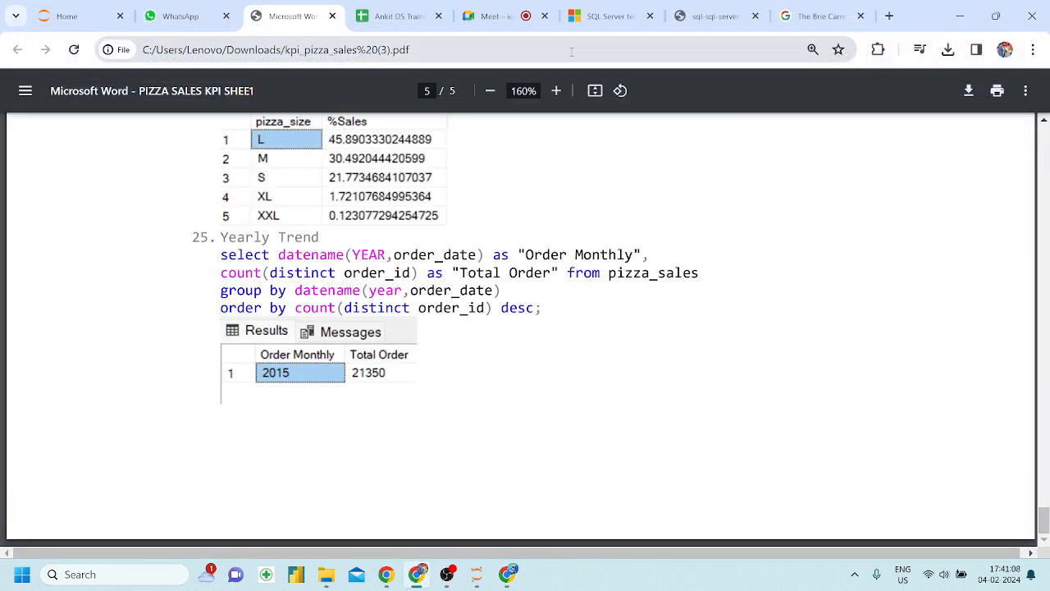
# Switch to WhatsApp Web and look through the TV_PowerBI_11-12pm_Regular group and the chat list for the shared project file
pyautogui.click(174, 15)
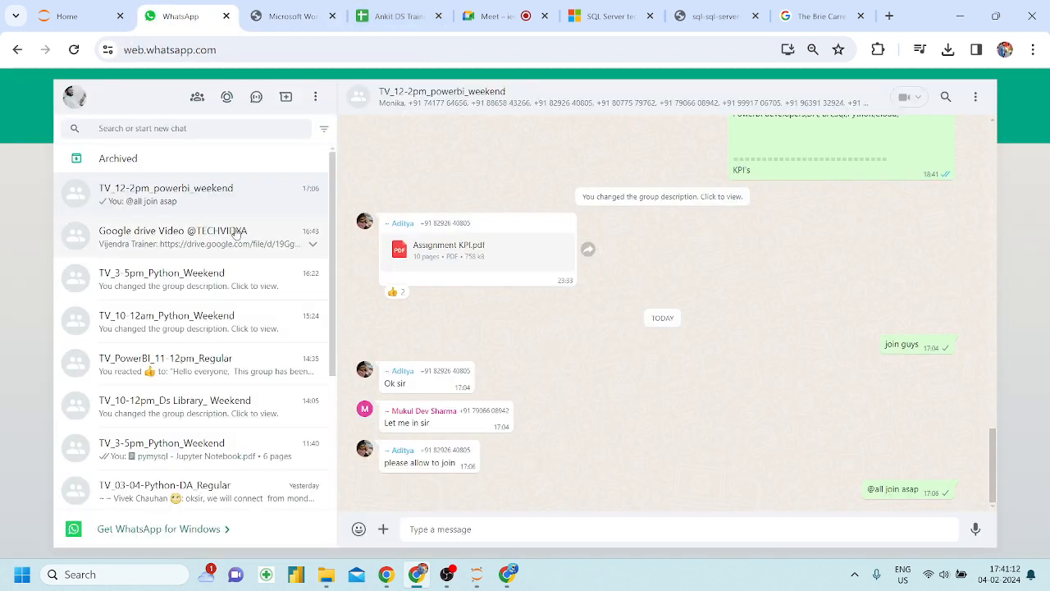
pyautogui.scroll(-1, 211, 365)
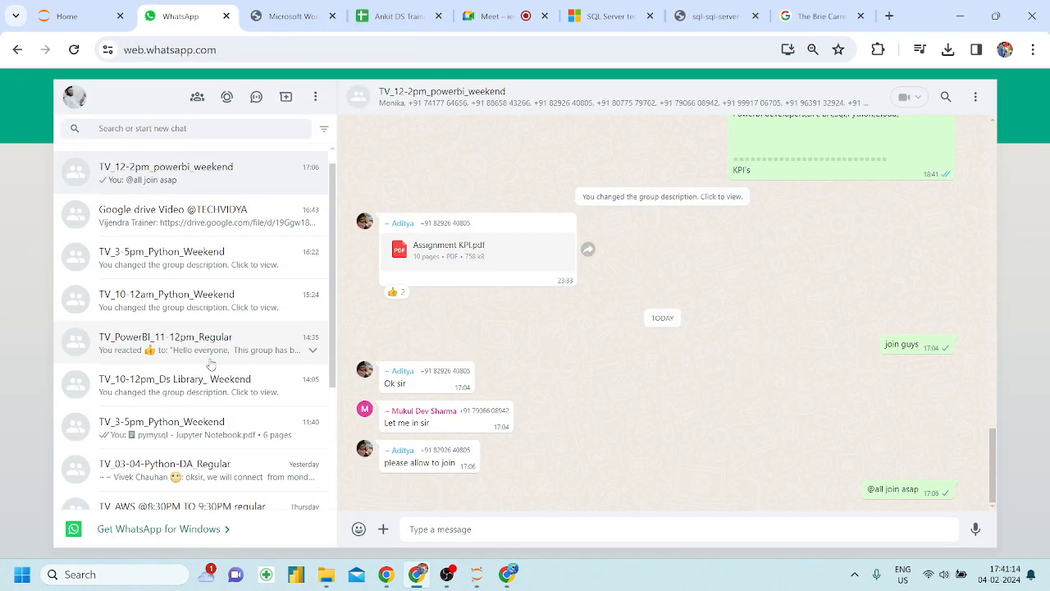
pyautogui.click(211, 361)
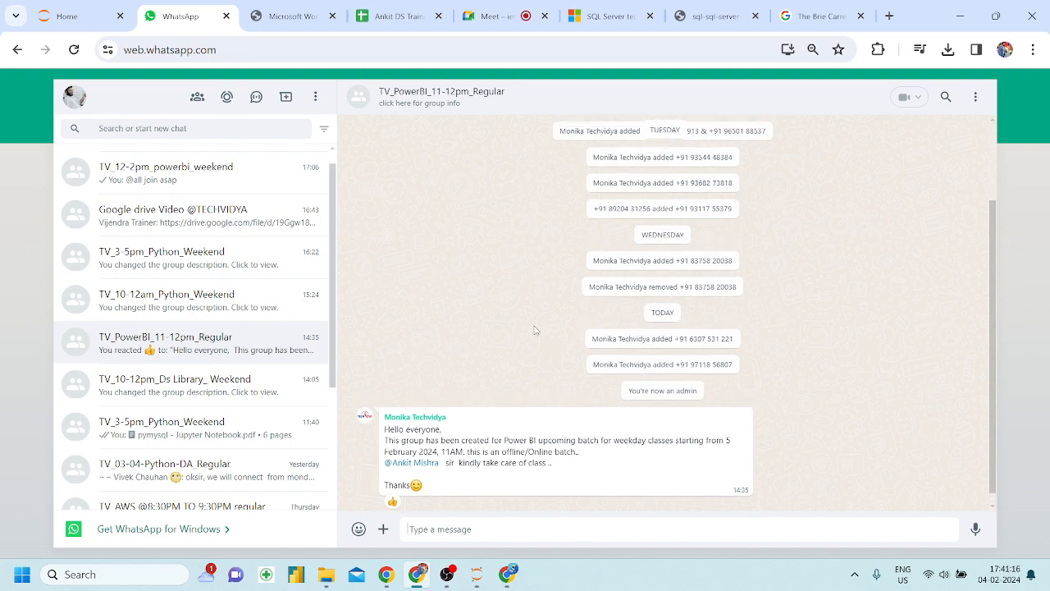
pyautogui.scroll(-2, 206, 462)
pyautogui.scroll(-1, 190, 427)
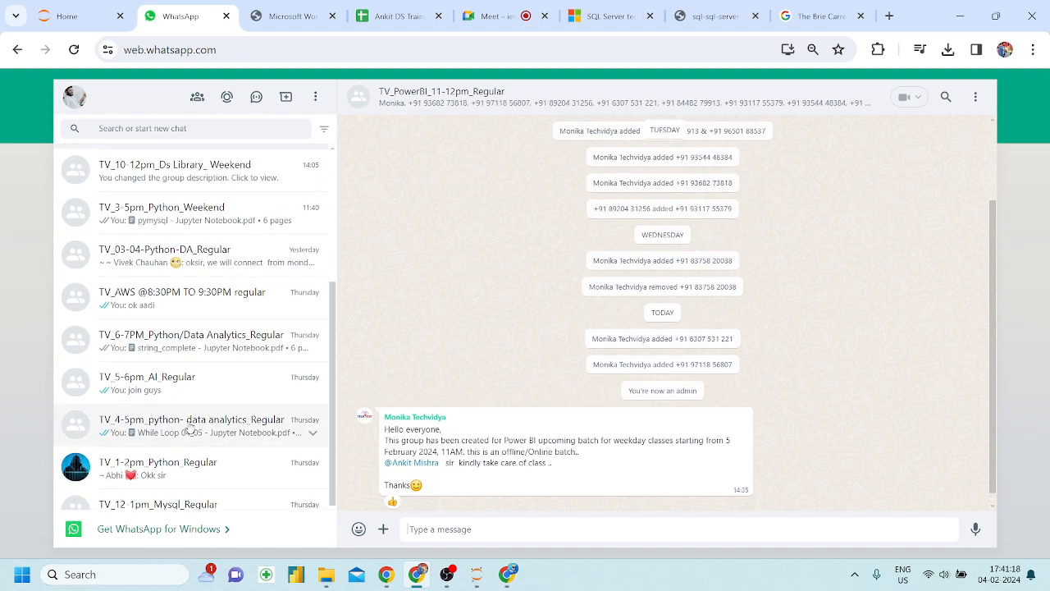
pyautogui.scroll(-1, 205, 420)
pyautogui.scroll(3, 211, 383)
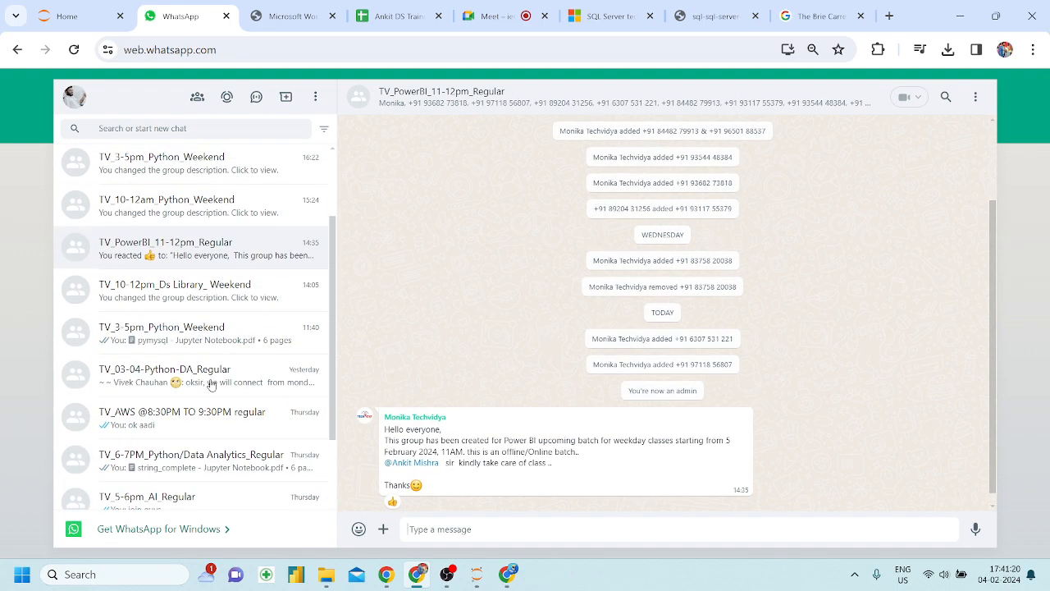
pyautogui.scroll(-3, 209, 385)
pyautogui.scroll(4, 207, 386)
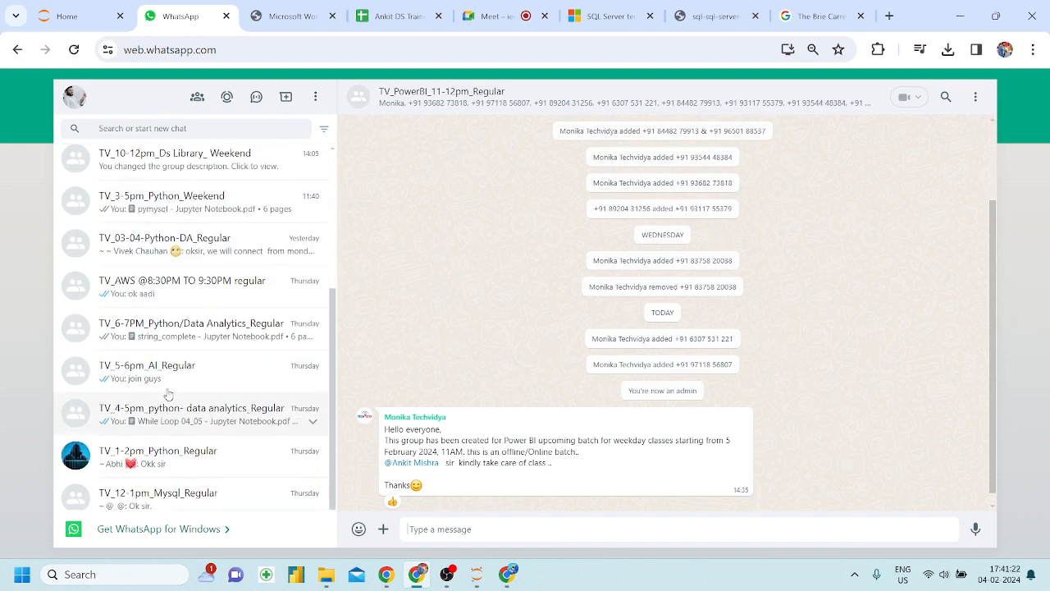
# Find the TV_11-12pm_powerBI_Regular group among the archived chats and download 11-12-bi-project.pdf from it
pyautogui.click(140, 170)
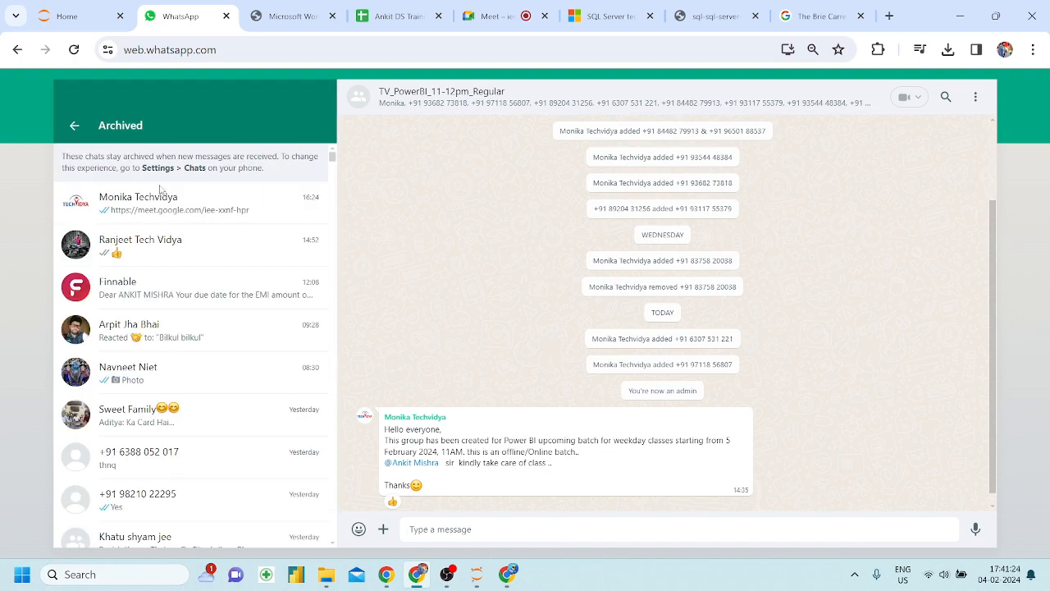
pyautogui.scroll(-2, 184, 307)
pyautogui.scroll(-2, 185, 310)
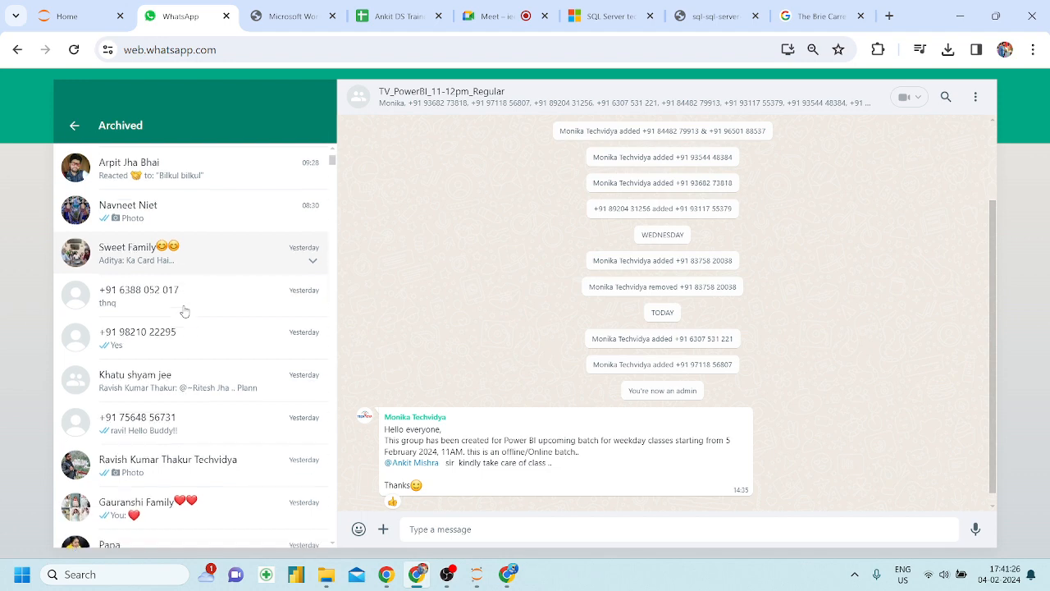
pyautogui.scroll(-1, 184, 312)
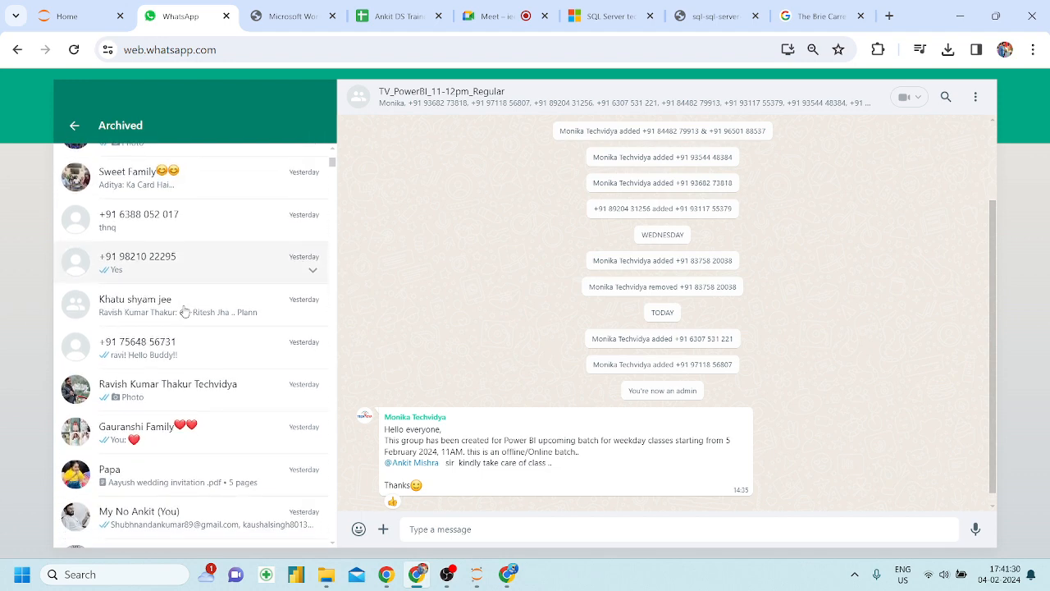
pyautogui.scroll(1, 184, 312)
pyautogui.scroll(-5, 184, 311)
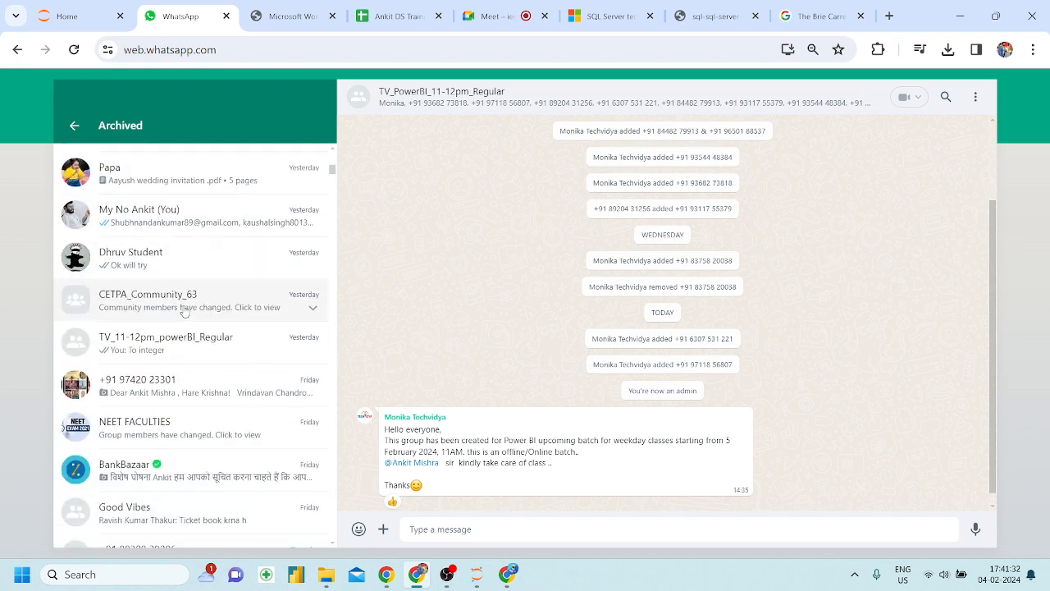
pyautogui.click(179, 349)
pyautogui.scroll(1, 931, 261)
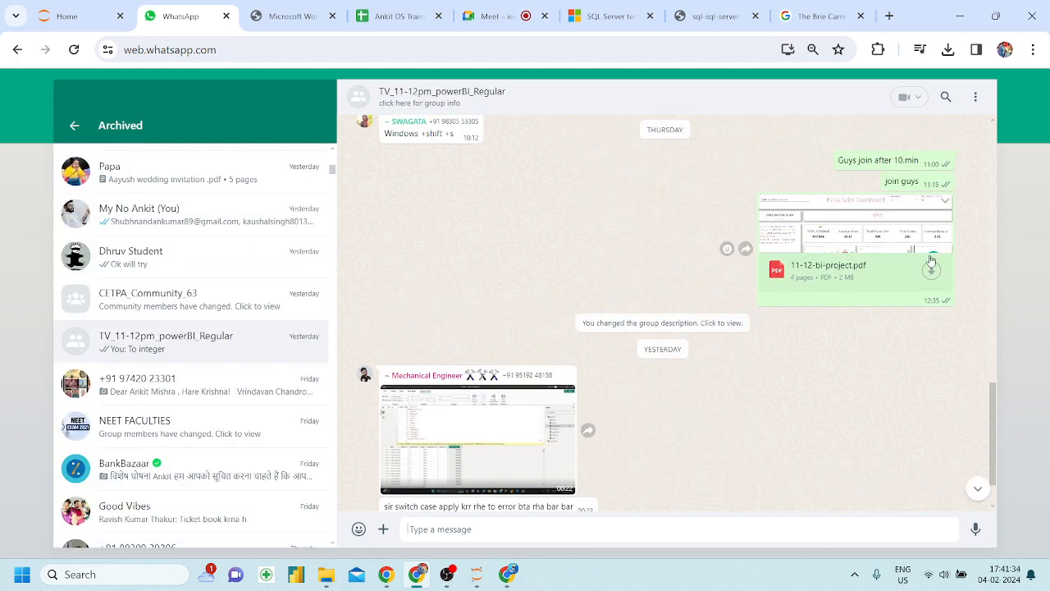
pyautogui.click(931, 263)
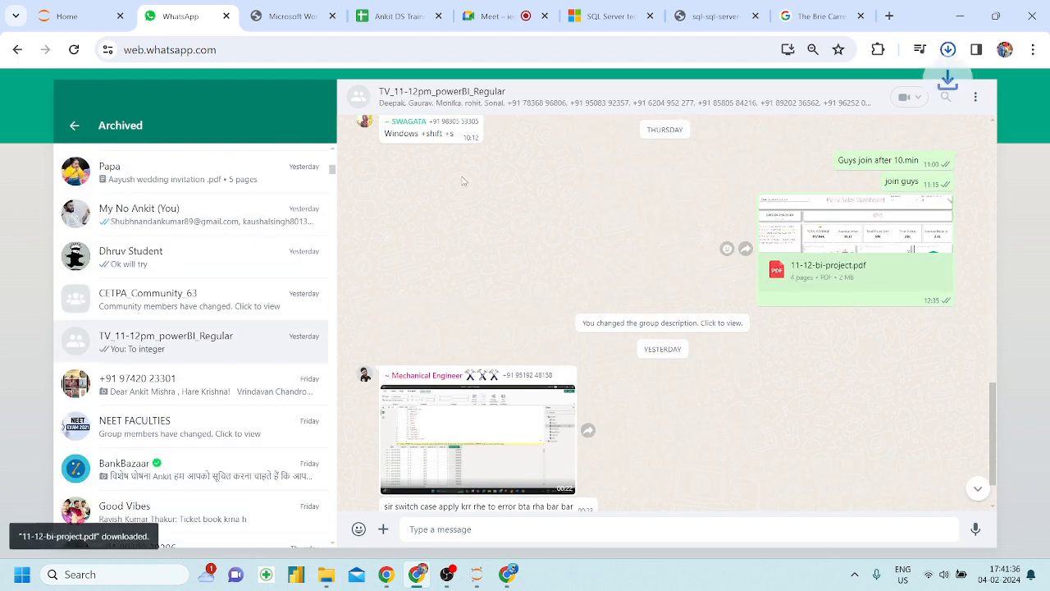
# Leave the archived chats and open the downloaded 11-12-bi-project (1).pdf in the browser
pyautogui.click(75, 126)
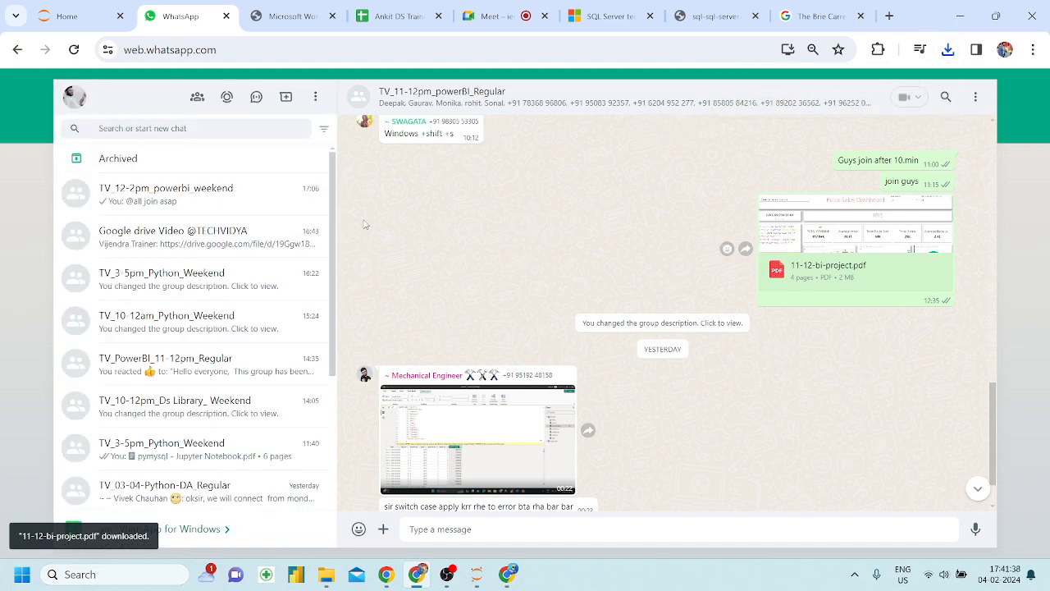
pyautogui.click(948, 49)
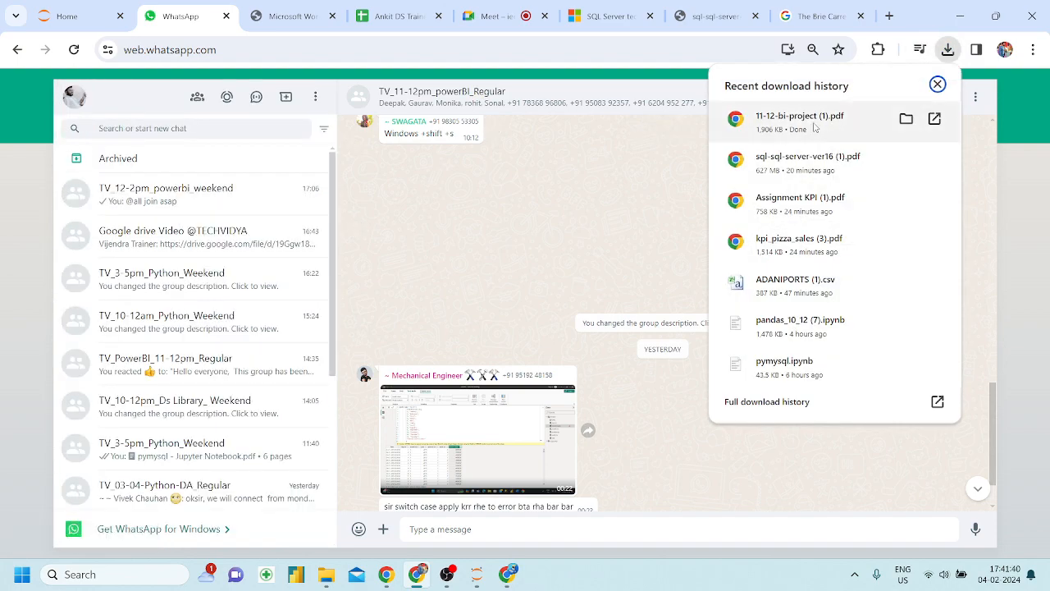
pyautogui.click(814, 121)
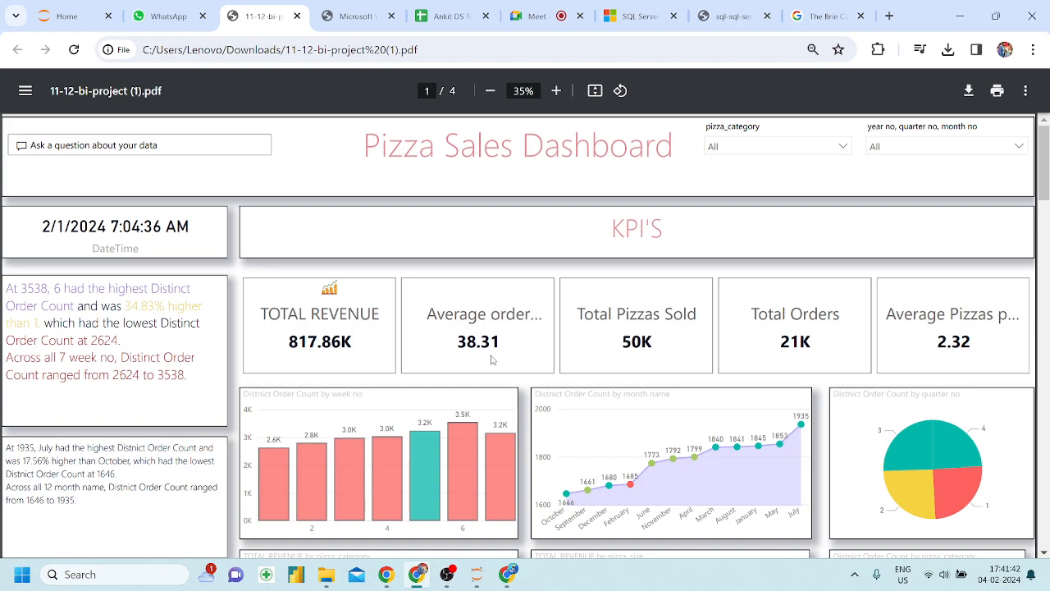
# Examine the Pizza Sales Dashboard pages in the PDF, focusing on the first page's KPI cards and charts
pyautogui.keyDown('ctrl'); pyautogui.scroll(-2, 491, 358); pyautogui.keyUp('ctrl')
pyautogui.scroll(-14, 491, 359)
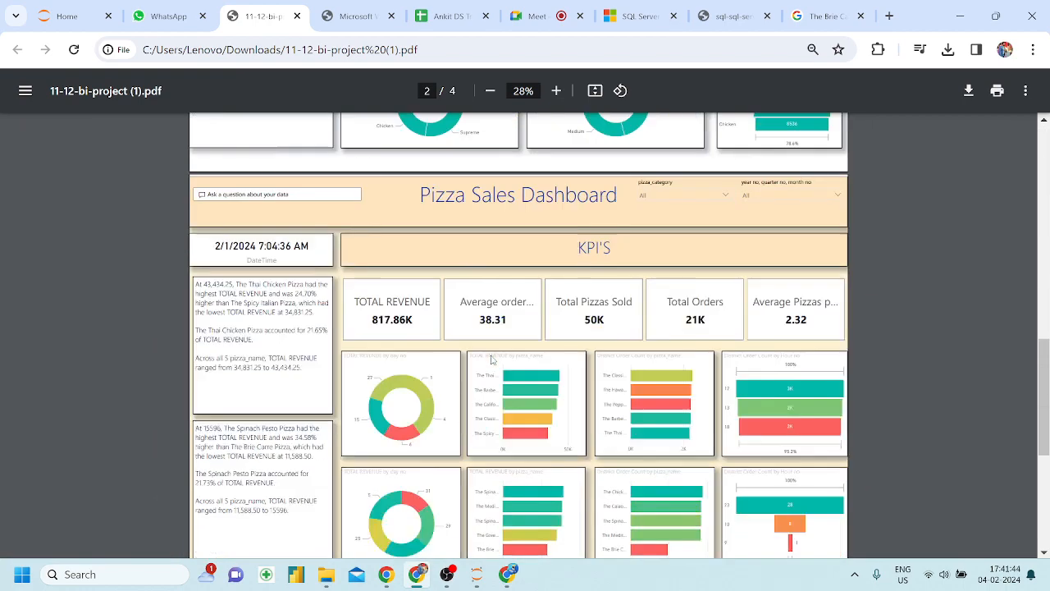
pyautogui.scroll(11, 491, 359)
pyautogui.scroll(3, 491, 358)
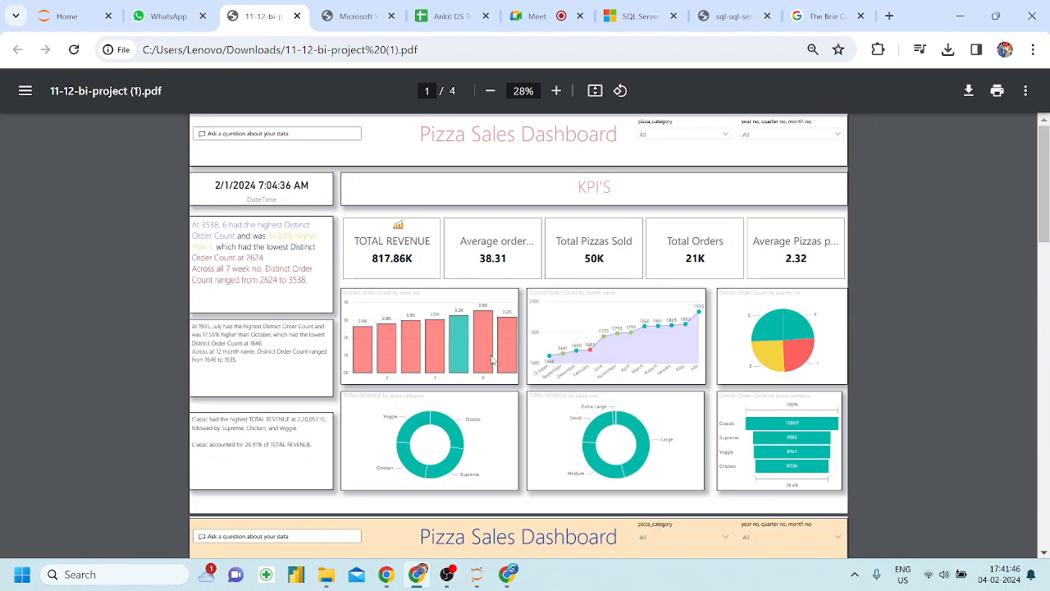
pyautogui.keyDown('ctrl'); pyautogui.scroll(1, 491, 358); pyautogui.keyUp('ctrl')
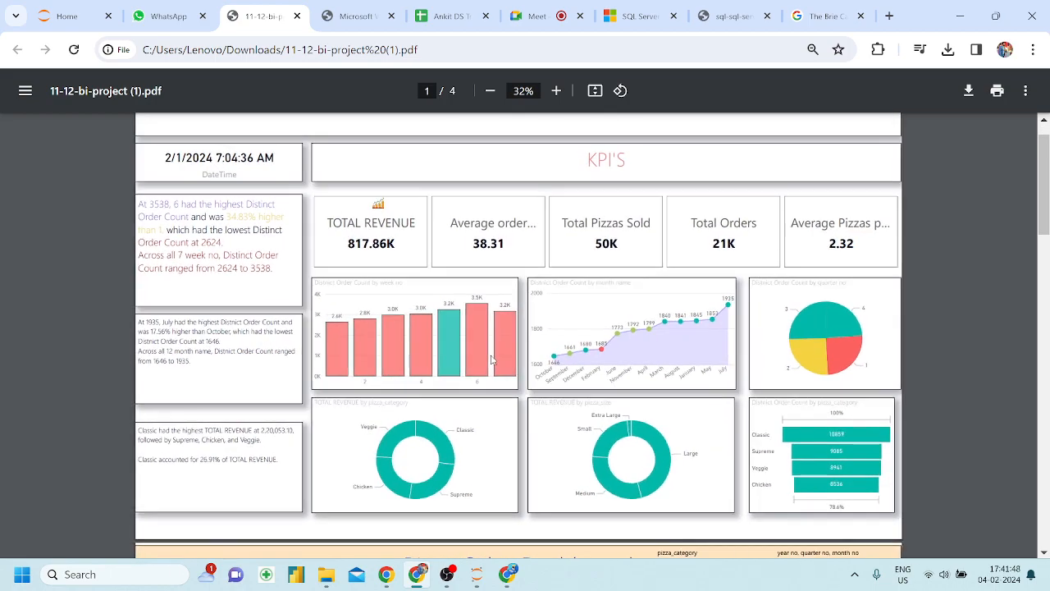
pyautogui.keyDown('ctrl'); pyautogui.scroll(2, 491, 358); pyautogui.keyUp('ctrl')
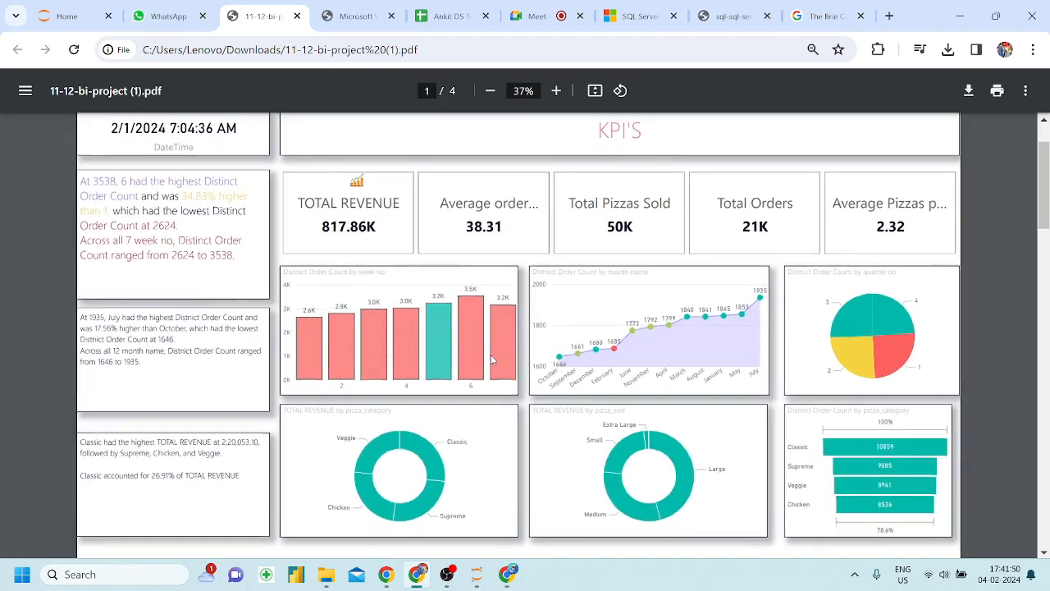
pyautogui.scroll(1, 490, 358)
pyautogui.scroll(-1, 490, 359)
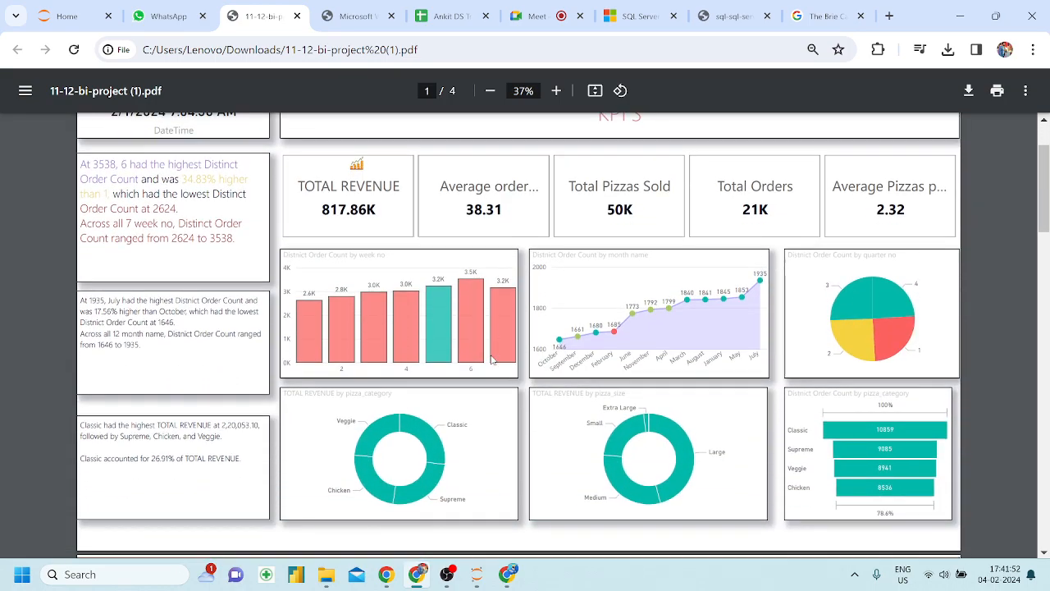
# Look over the first Pizza Sales Dashboard page in the PDF once more, from the KPI cards down to the revenue charts
pyautogui.keyDown('ctrl'); pyautogui.scroll(-1, 491, 358); pyautogui.keyUp('ctrl')
pyautogui.keyDown('ctrl'); pyautogui.scroll(-1, 491, 359); pyautogui.keyUp('ctrl')
pyautogui.scroll(-15, 492, 358)
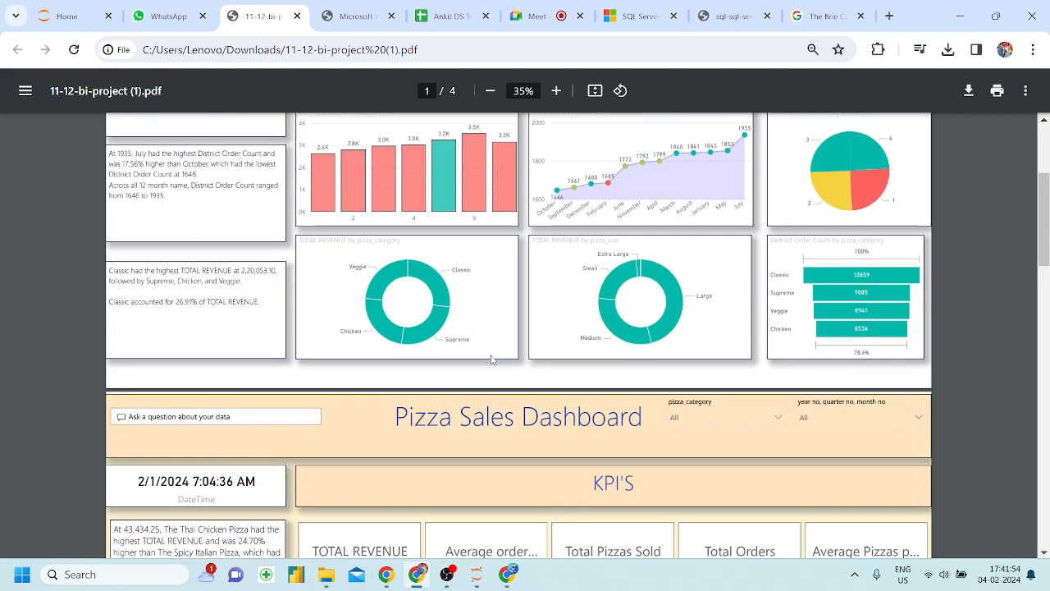
pyautogui.scroll(15, 492, 358)
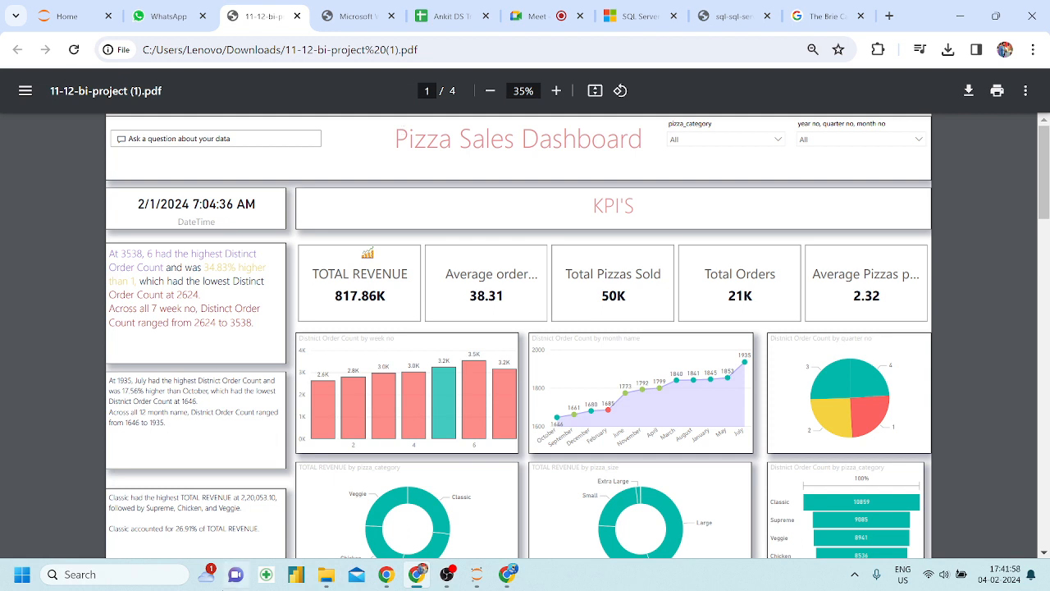
# Open Power BI Desktop and dismiss its start screen to reach a blank report
pyautogui.click(298, 577)
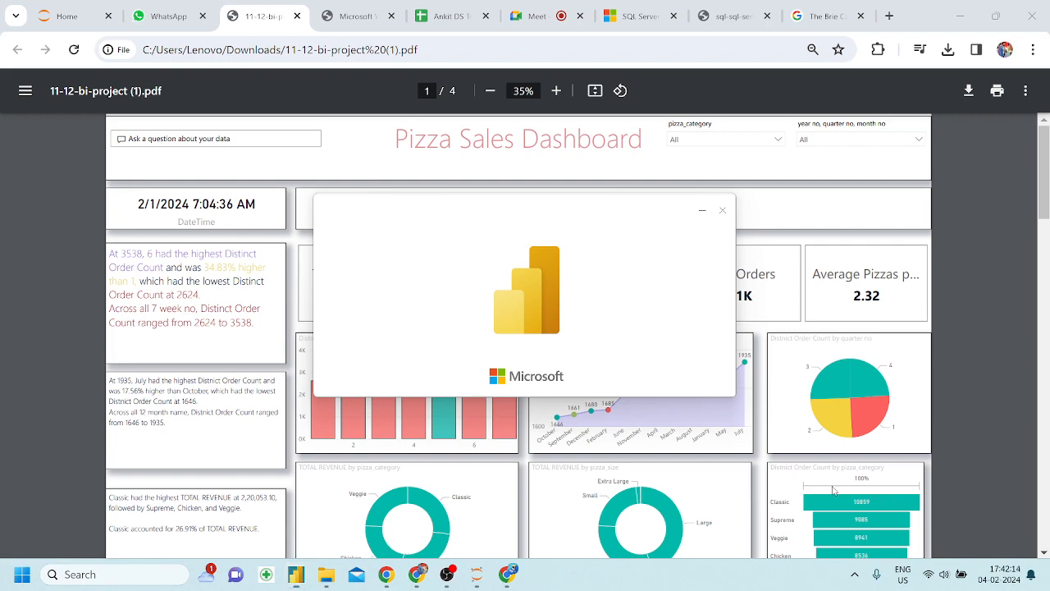
pyautogui.scroll(-3, 845, 492)
pyautogui.scroll(-8, 833, 491)
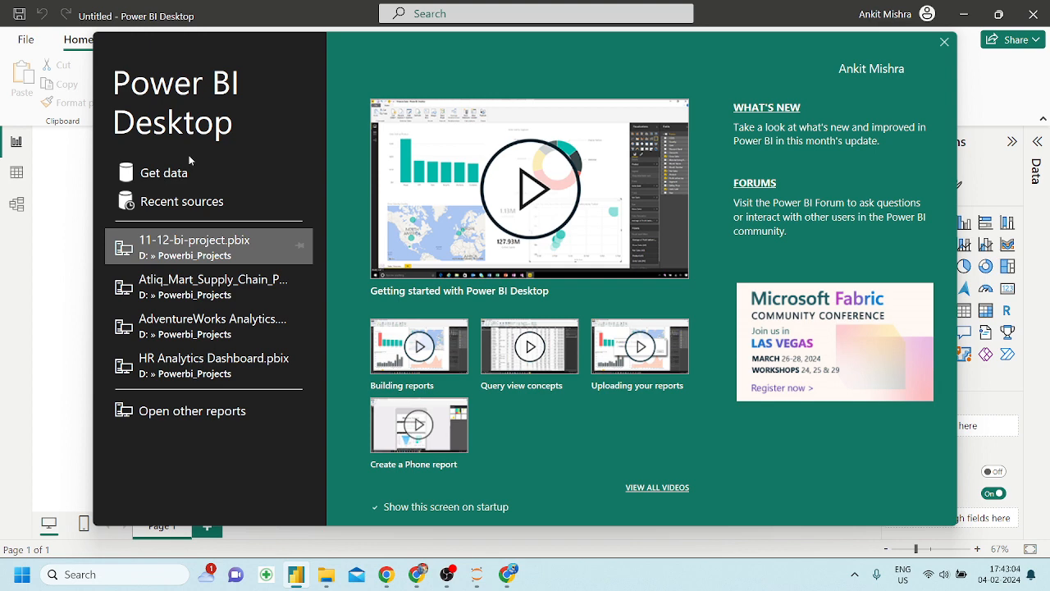
pyautogui.click(946, 42)
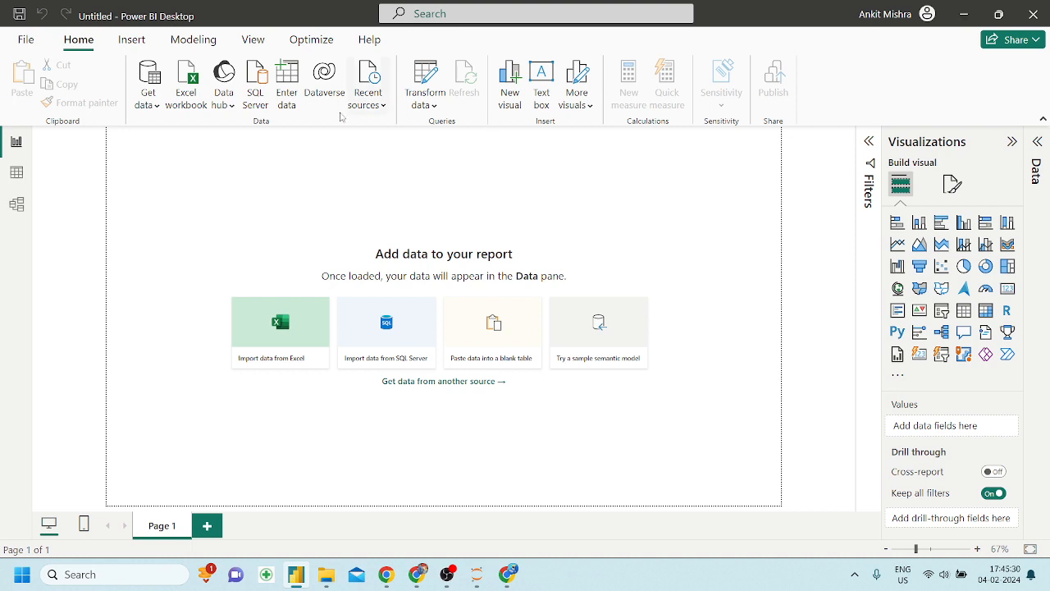
# Start a SQL Server database connection for the report and launch SQL Server Management Studio to look up the server name
pyautogui.click(270, 110)
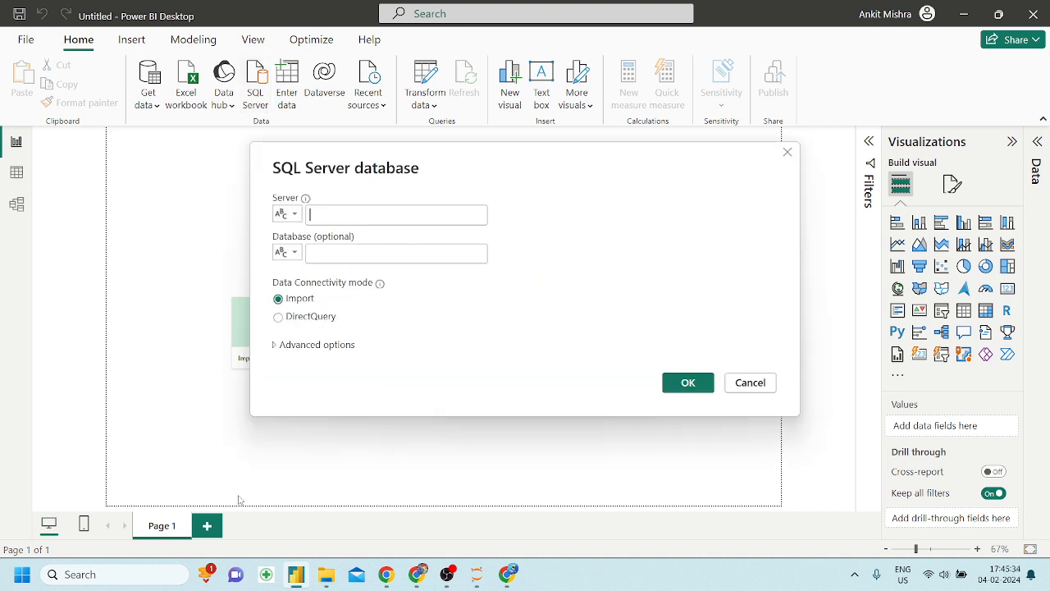
pyautogui.click(172, 575)
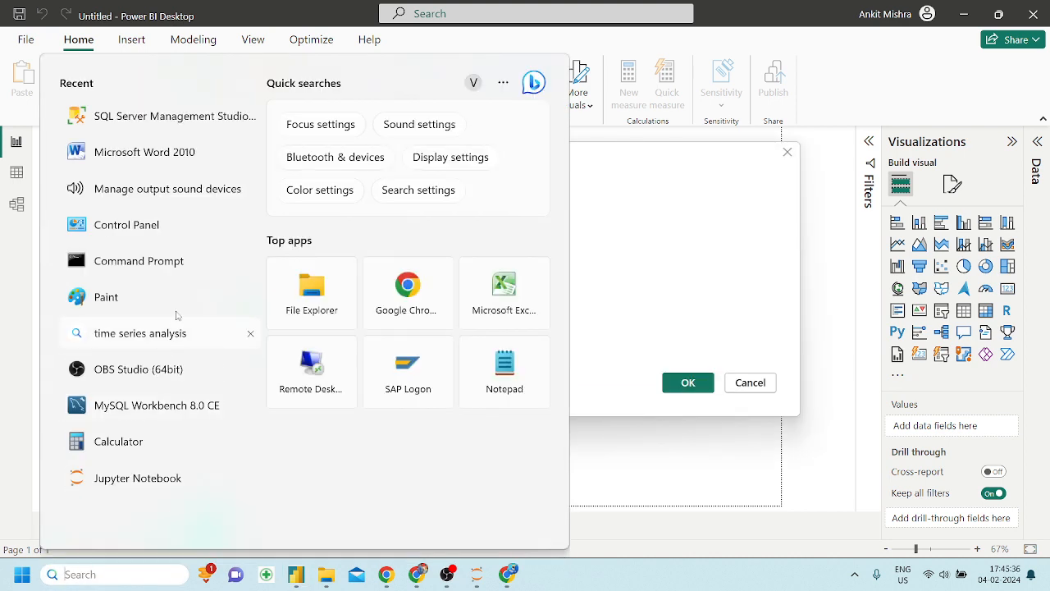
pyautogui.click(161, 118)
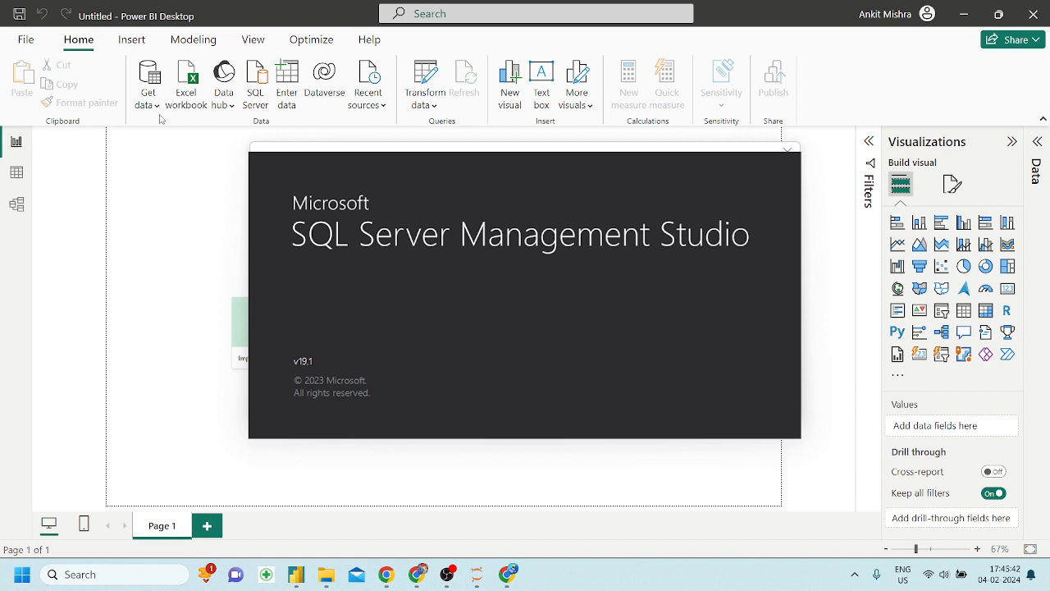
pyautogui.press('XF86AudioRaiseVolume')
pyautogui.press('XF86AudioRaiseVolume')
pyautogui.press('XF86AudioRaiseVolume')
pyautogui.press('XF86AudioRaiseVolume')
pyautogui.press('XF86AudioRaiseVolume')
pyautogui.press('XF86AudioRaiseVolume')
pyautogui.press('XF86AudioRaiseVolume')
pyautogui.press('XF86AudioRaiseVolume')
pyautogui.press('XF86AudioRaiseVolume')
pyautogui.press('XF86AudioRaiseVolume')
pyautogui.press('XF86AudioRaiseVolume')
pyautogui.press('XF86AudioRaiseVolume')
pyautogui.press('XF86AudioRaiseVolume')
pyautogui.press('XF86AudioRaiseVolume')
pyautogui.press('XF86AudioRaiseVolume')
pyautogui.press('XF86AudioRaiseVolume')
pyautogui.press('XF86AudioRaiseVolume')
pyautogui.press('XF86AudioRaiseVolume')
pyautogui.press('XF86AudioRaiseVolume')
pyautogui.press('XF86AudioRaiseVolume')
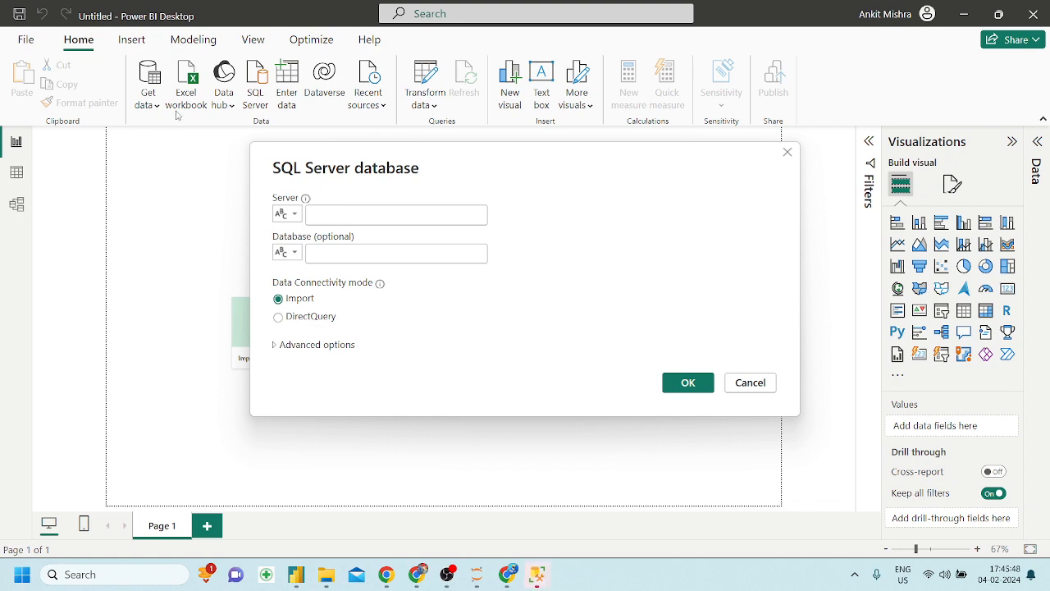
# Take the server name from Management Studio's connection dialog and enter DESKTOP-6UCU4Q2\SQLEXPRESS as the server in Power BI's SQL Server connection
pyautogui.moveTo(537, 574)
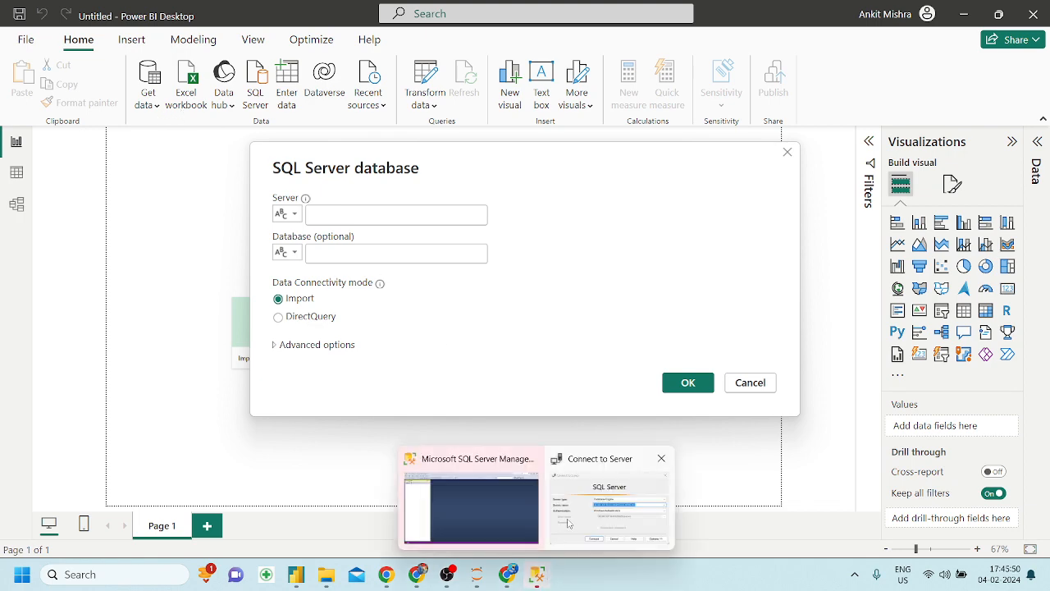
pyautogui.click(568, 523)
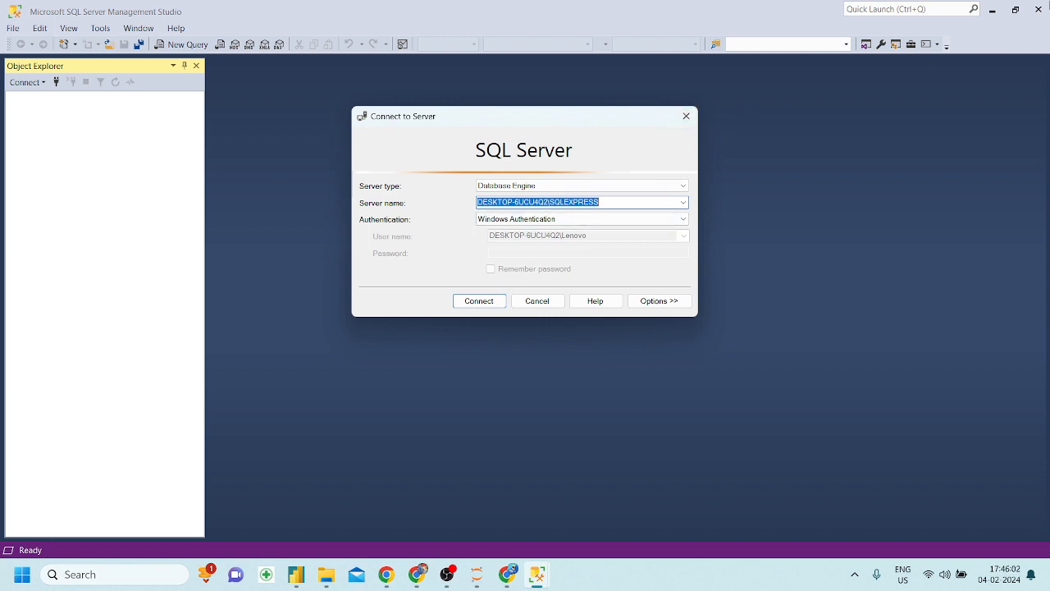
pyautogui.click(488, 308)
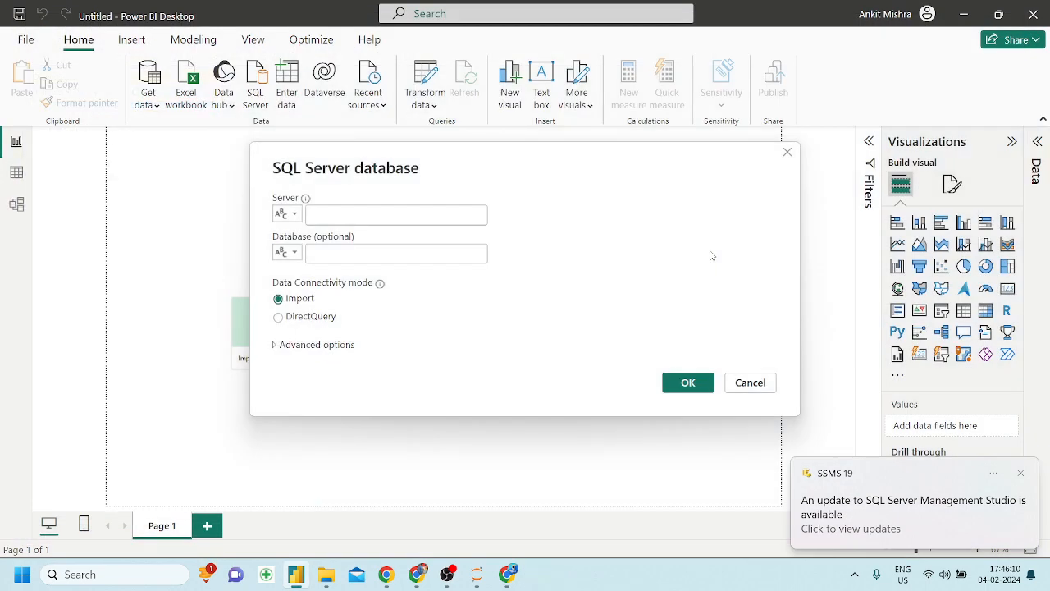
pyautogui.click(355, 215)
pyautogui.write('DESKTOP-6UCU4Q2\\SQLEXPRESS')
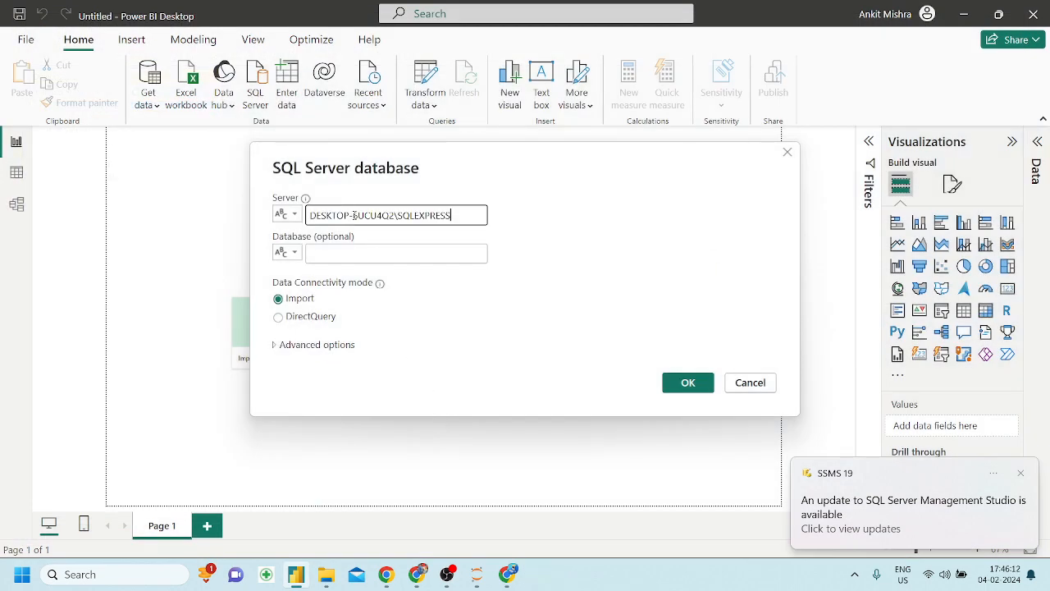
# Set the database to pizza_db and connect in Import mode
pyautogui.click(361, 252)
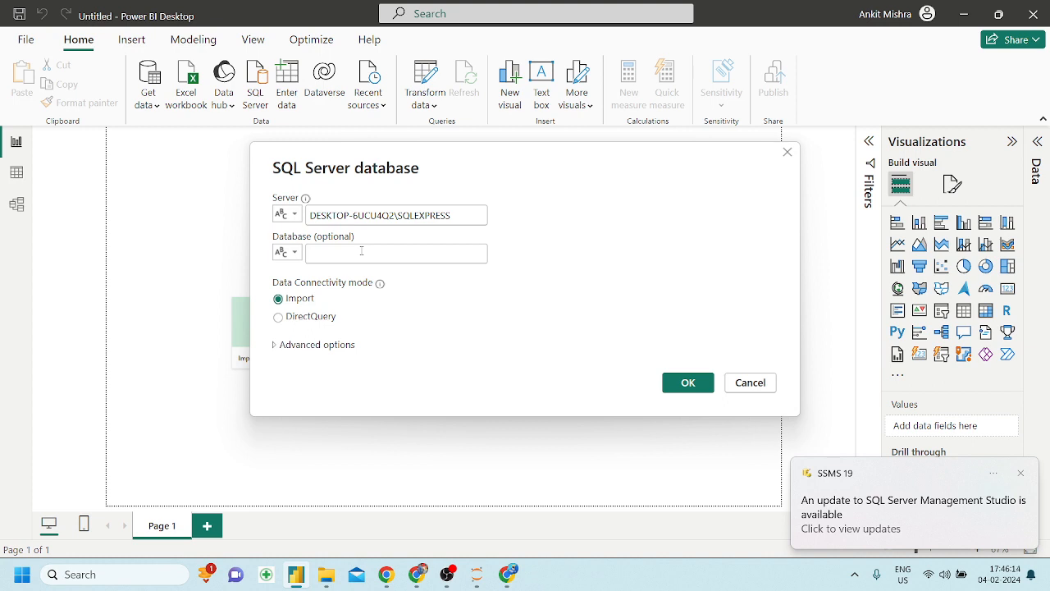
pyautogui.write('pizza d')
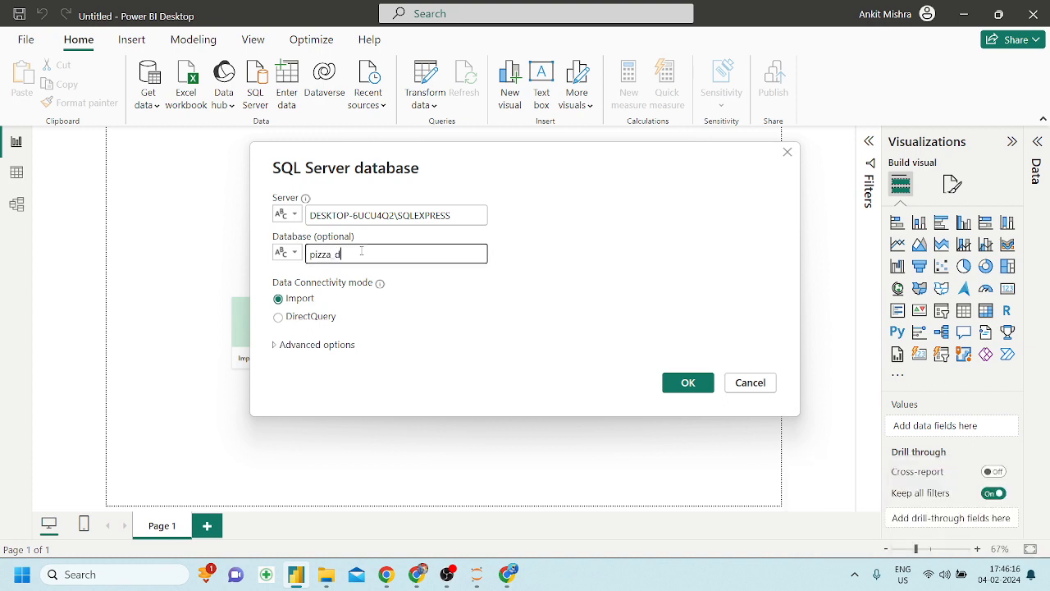
pyautogui.write('b')
pyautogui.click(695, 386)
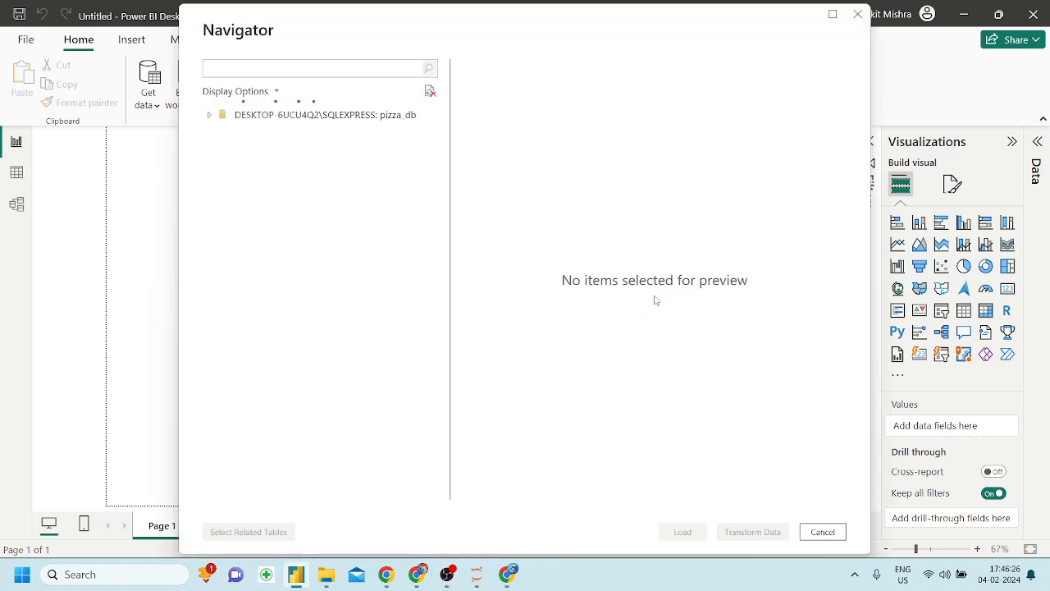
# Select the pizza_sales table, open it for transformation in Power Query Editor and refresh its data preview
pyautogui.click(226, 134)
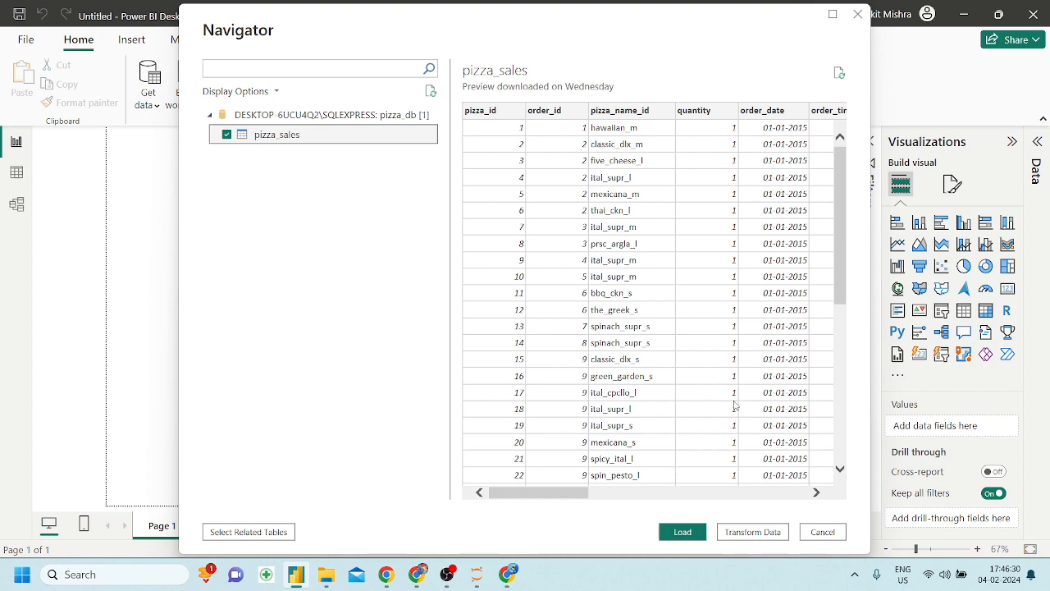
pyautogui.hscroll(10, 735, 405)
pyautogui.hscroll(-10, 735, 405)
pyautogui.click(755, 531)
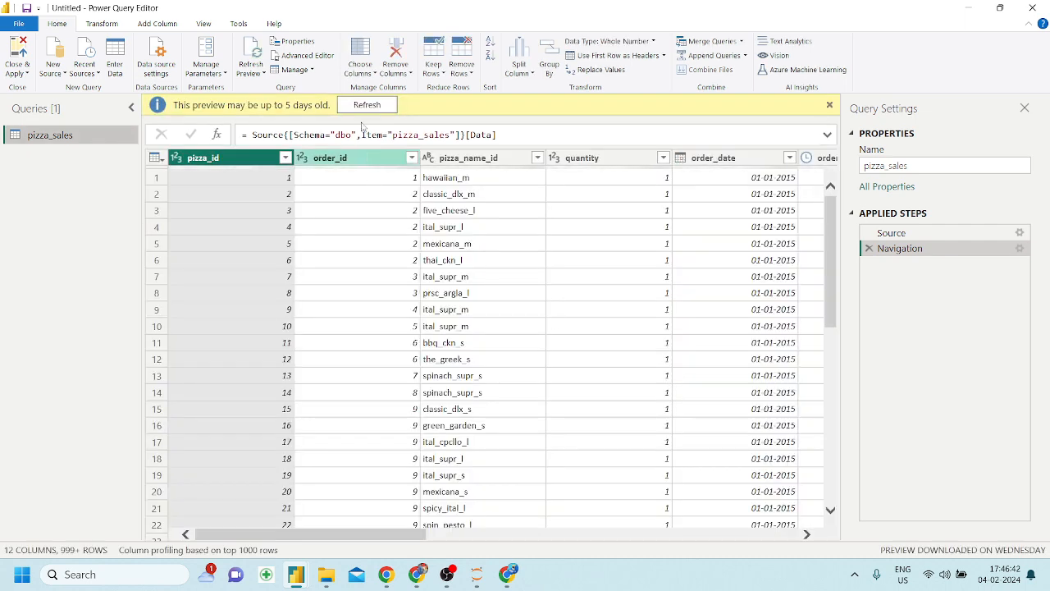
pyautogui.click(361, 106)
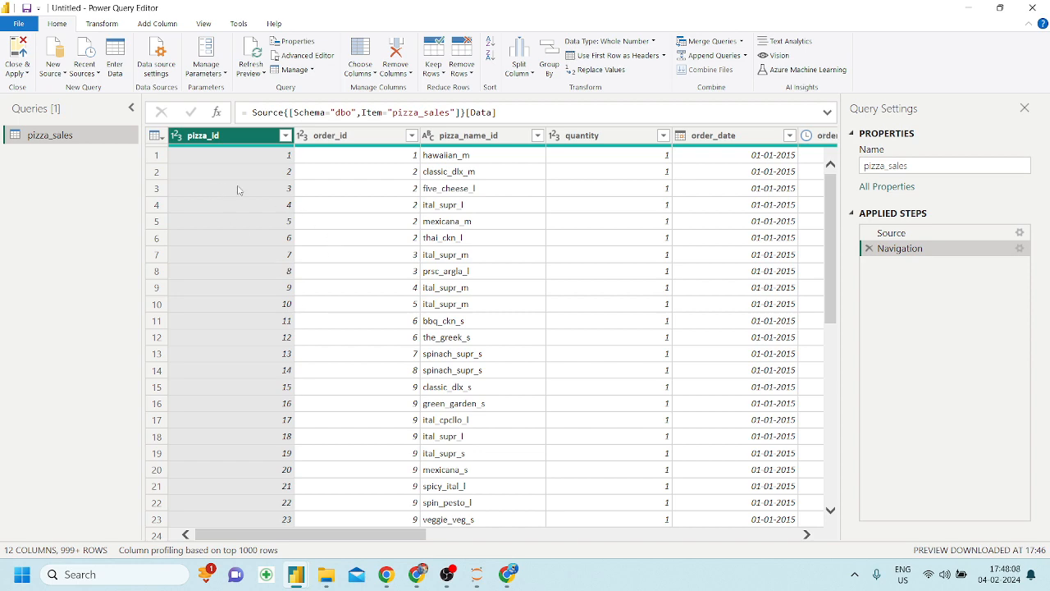
pyautogui.hscroll(5, 422, 259)
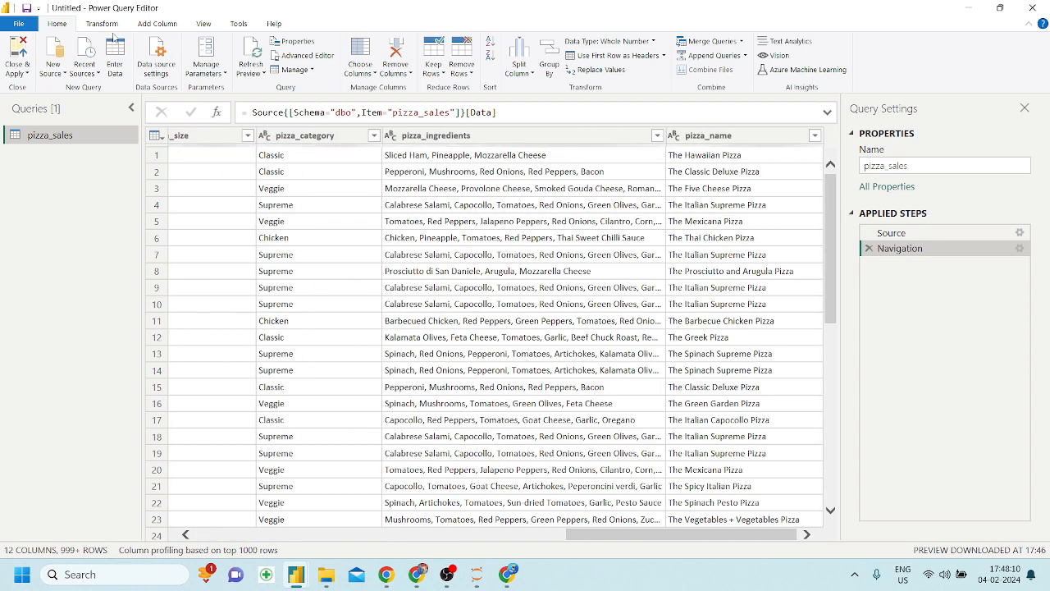
pyautogui.click(156, 24)
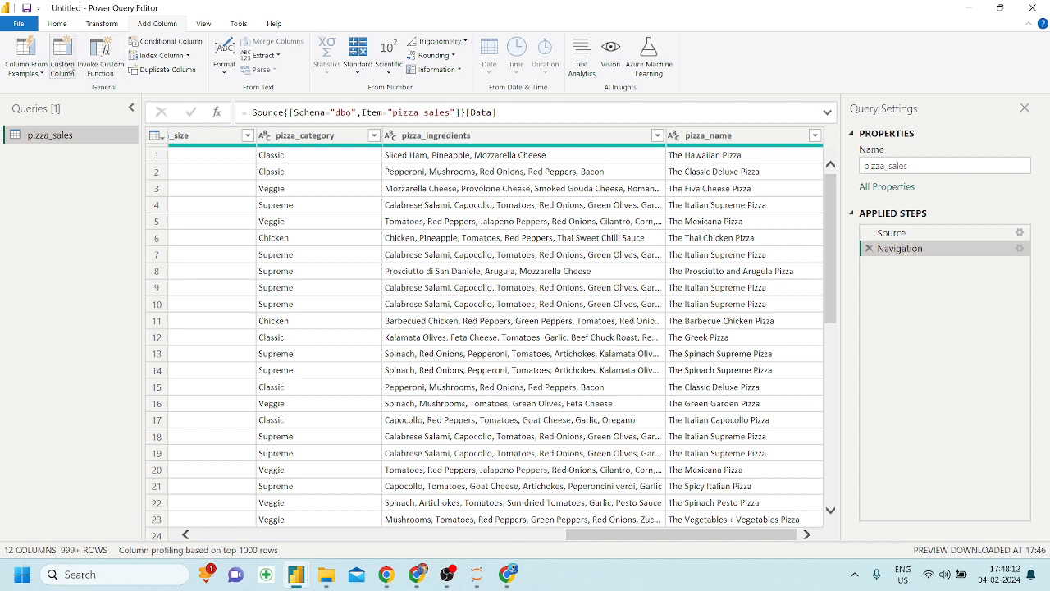
pyautogui.click(35, 73)
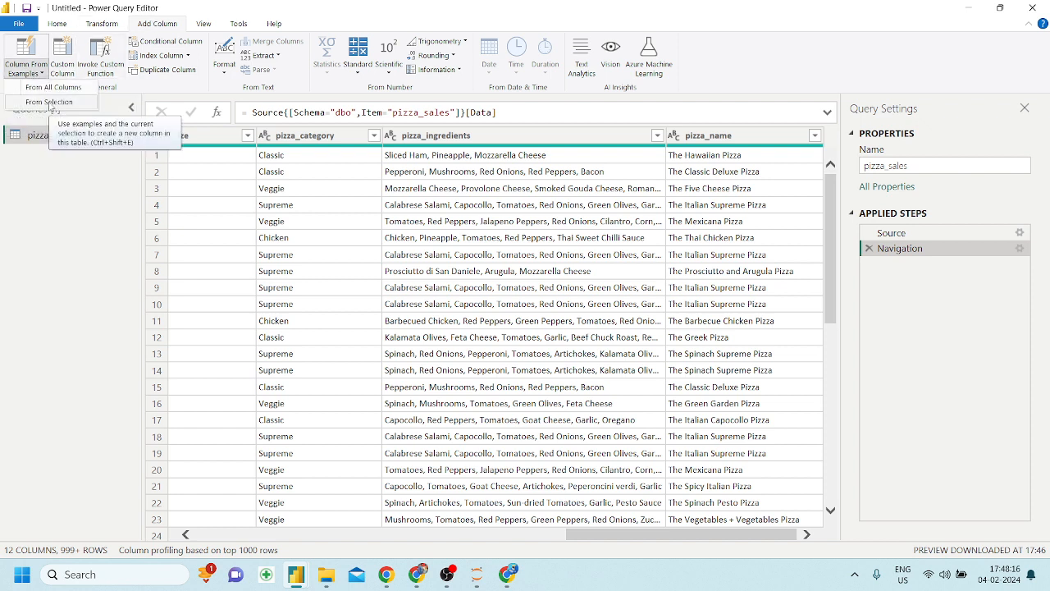
pyautogui.click(48, 91)
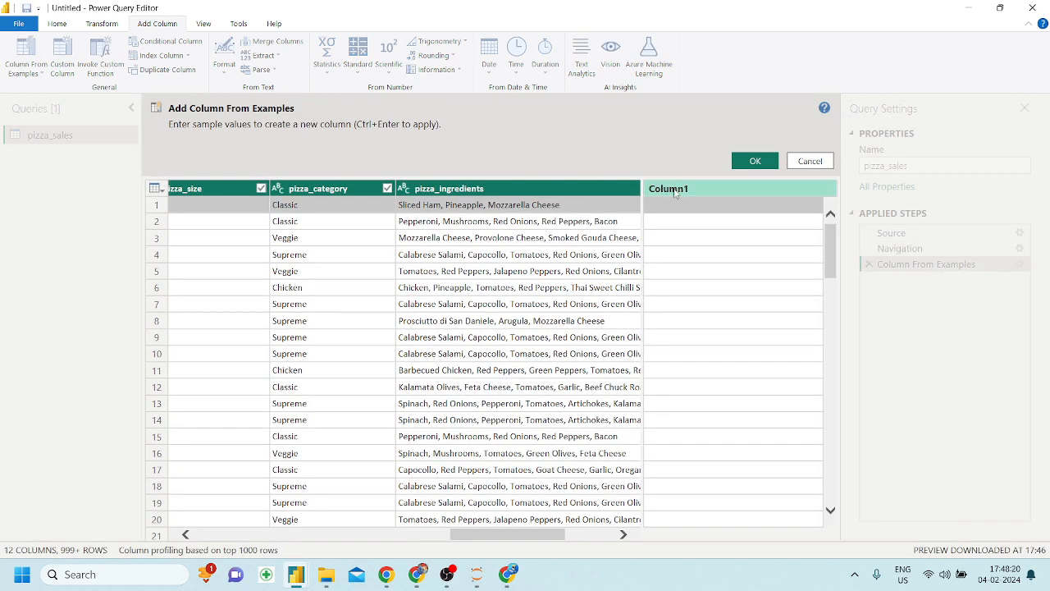
pyautogui.doubleClick(675, 188)
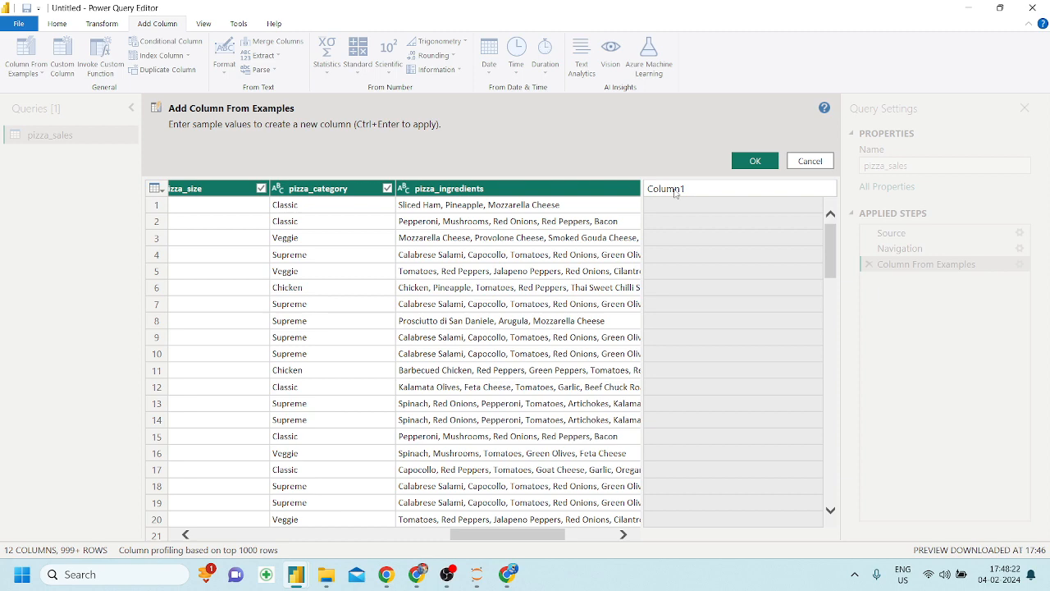
pyautogui.click(810, 161)
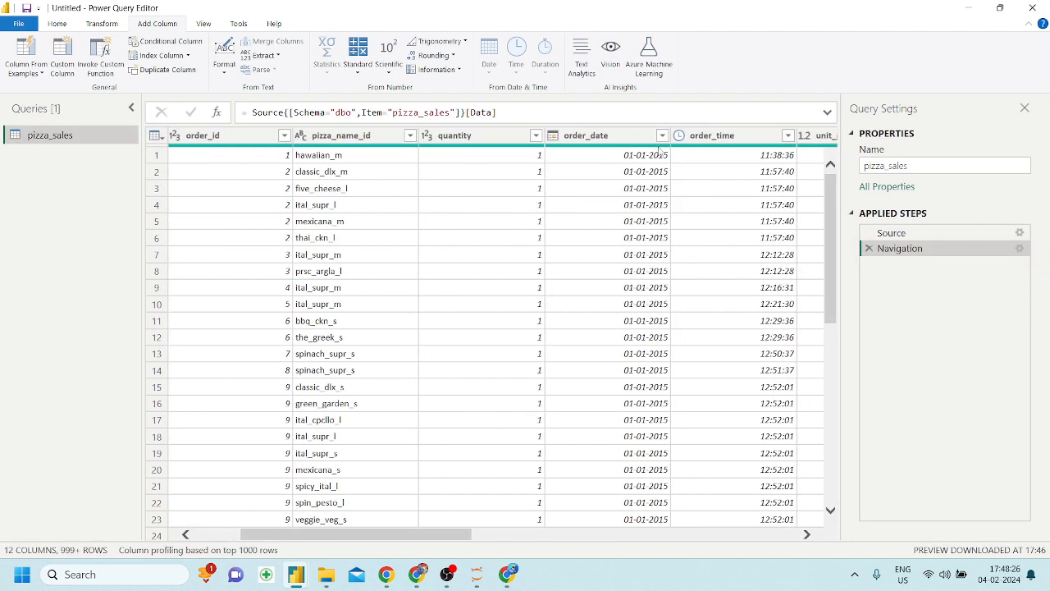
# Add a Day Name column from examples based on order_date, using the Day of Week Name suggestion Thursday
pyautogui.click(659, 149)
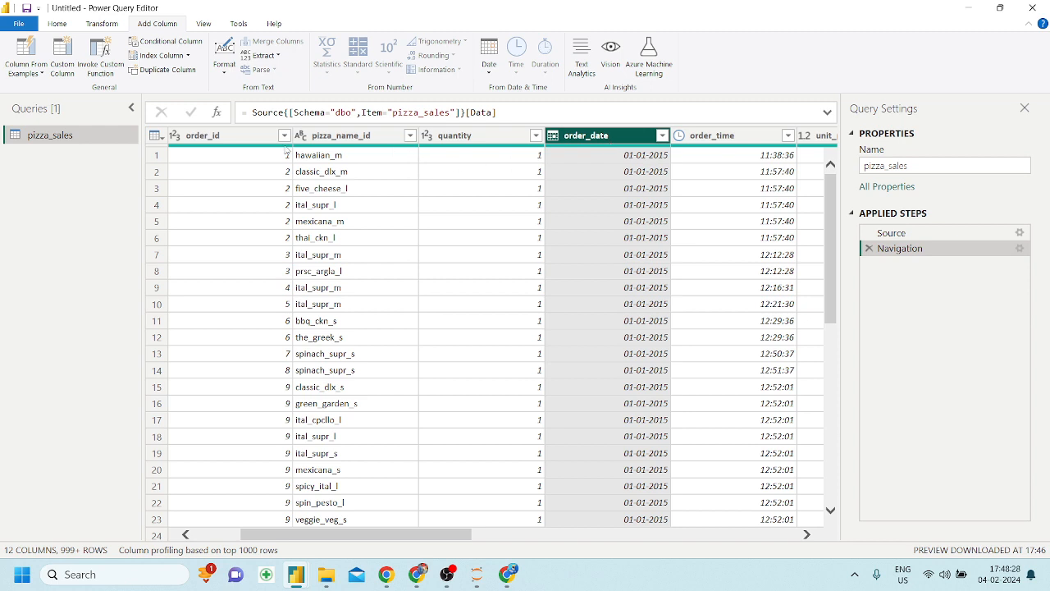
pyautogui.click(33, 74)
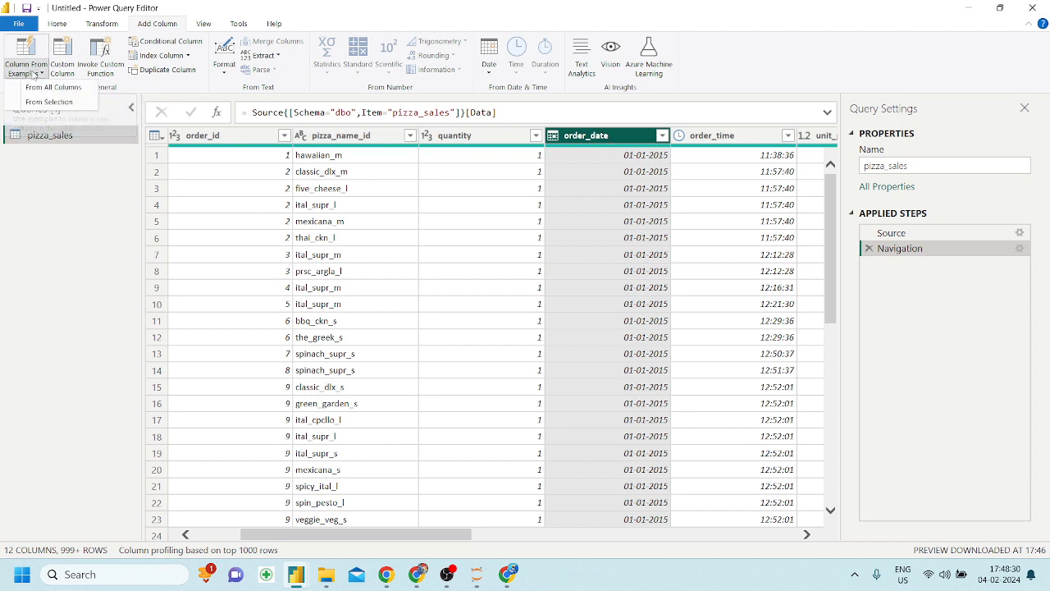
pyautogui.click(51, 103)
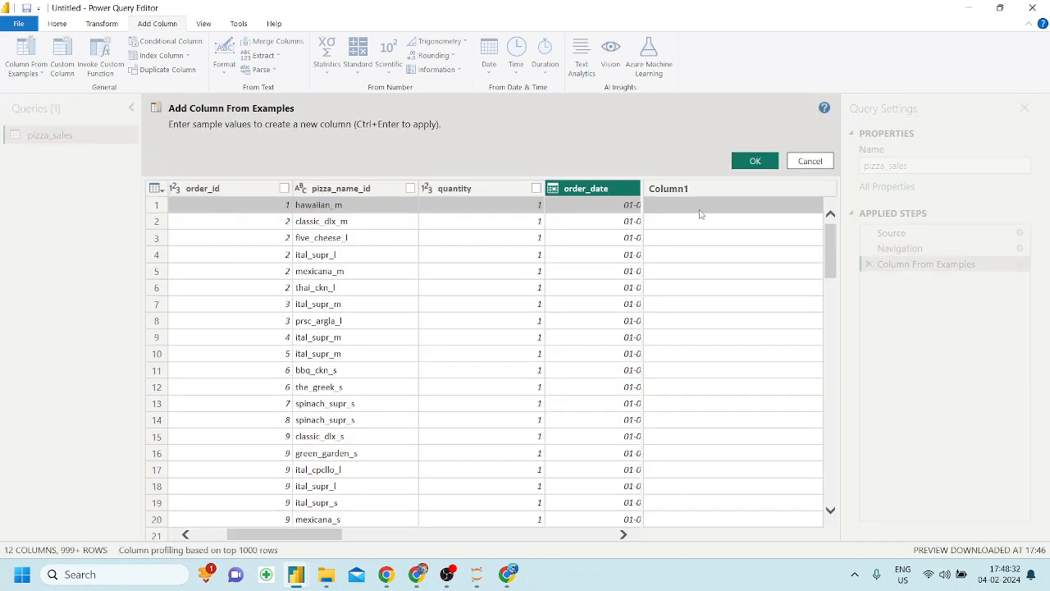
pyautogui.click(673, 206)
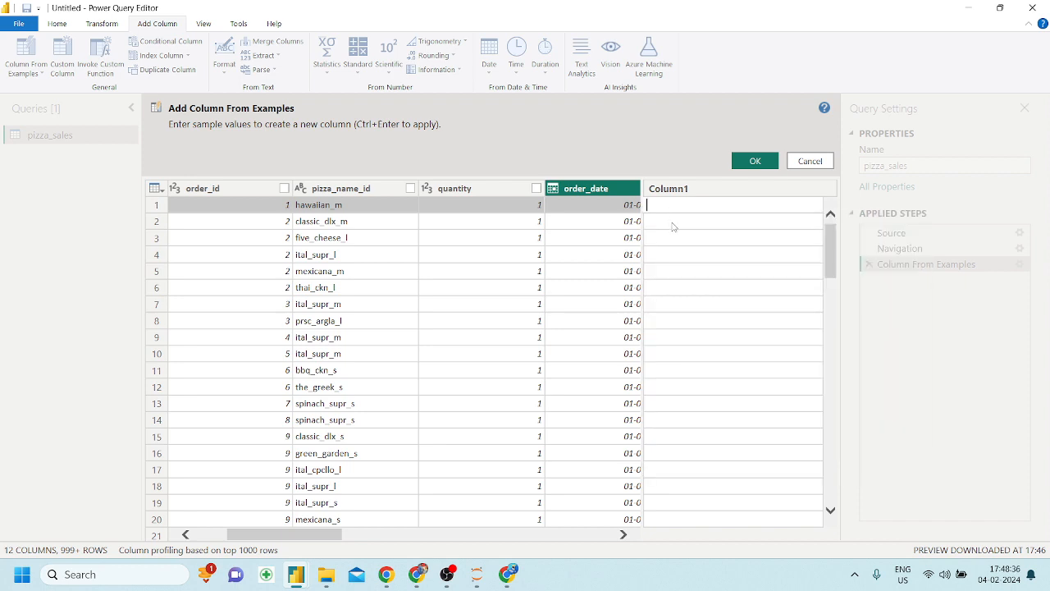
pyautogui.click(657, 208)
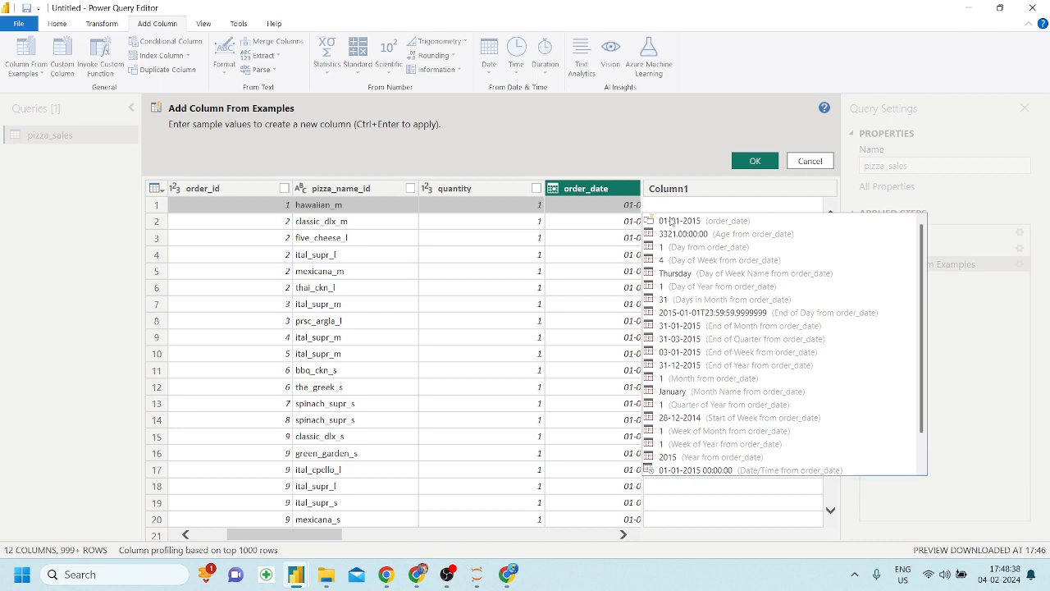
pyautogui.click(678, 278)
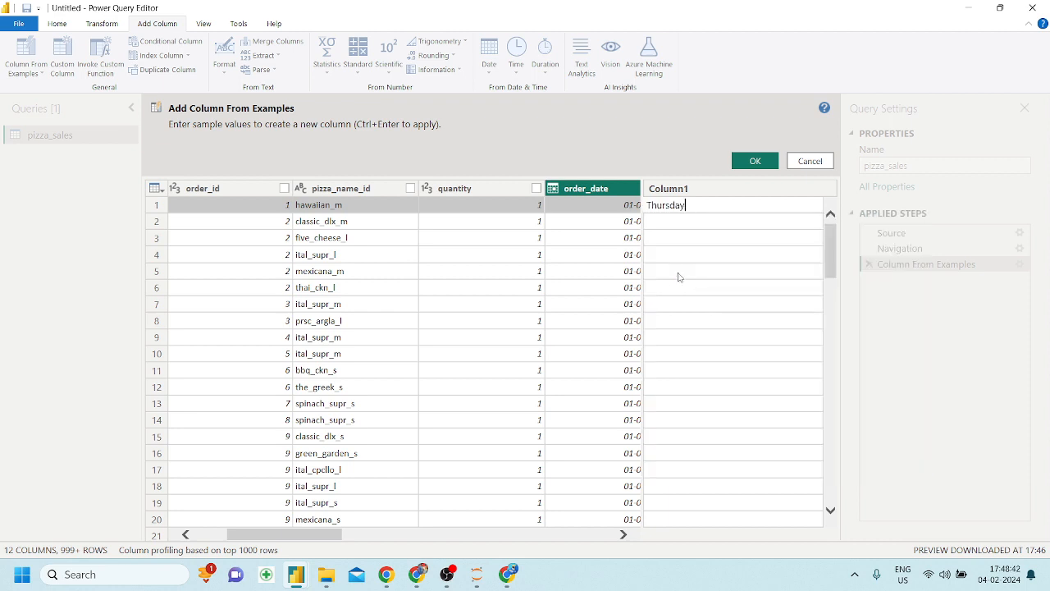
pyautogui.click(739, 229)
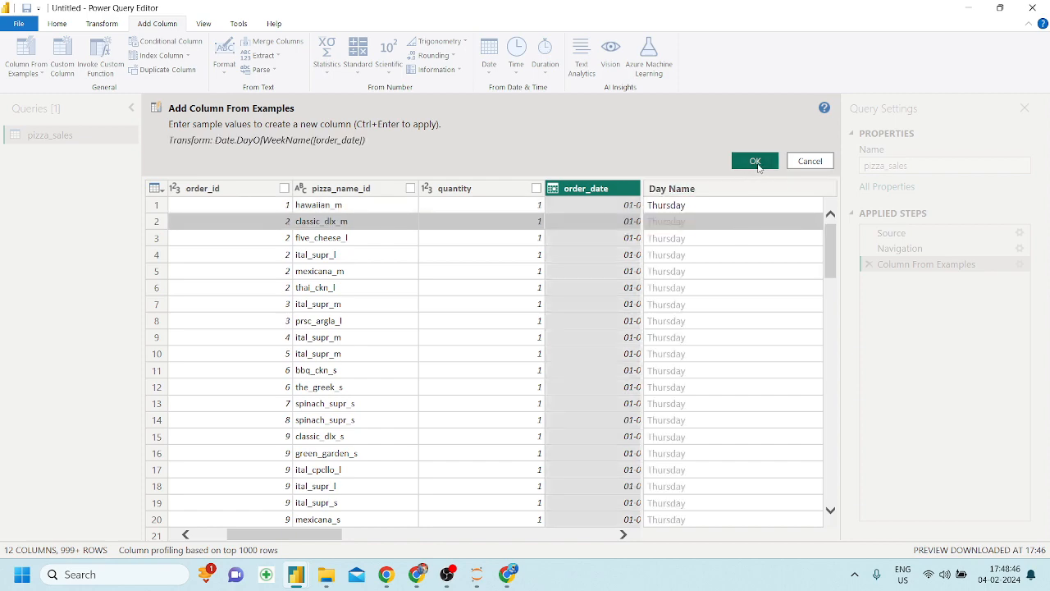
pyautogui.click(755, 162)
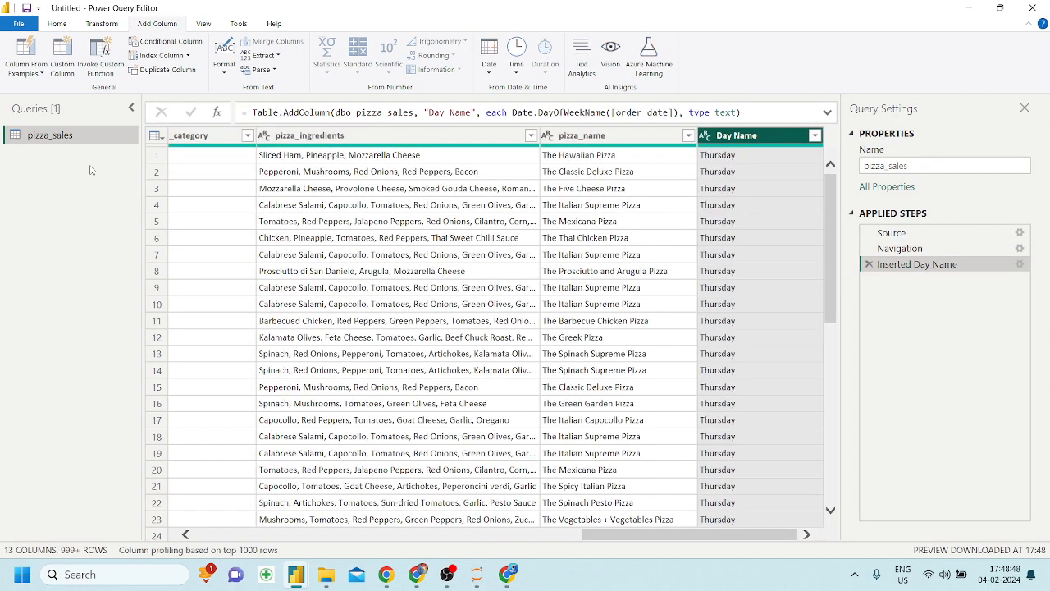
# Add a Month Name column from examples based only on order_date, using the Month Name suggestion January
pyautogui.click(25, 71)
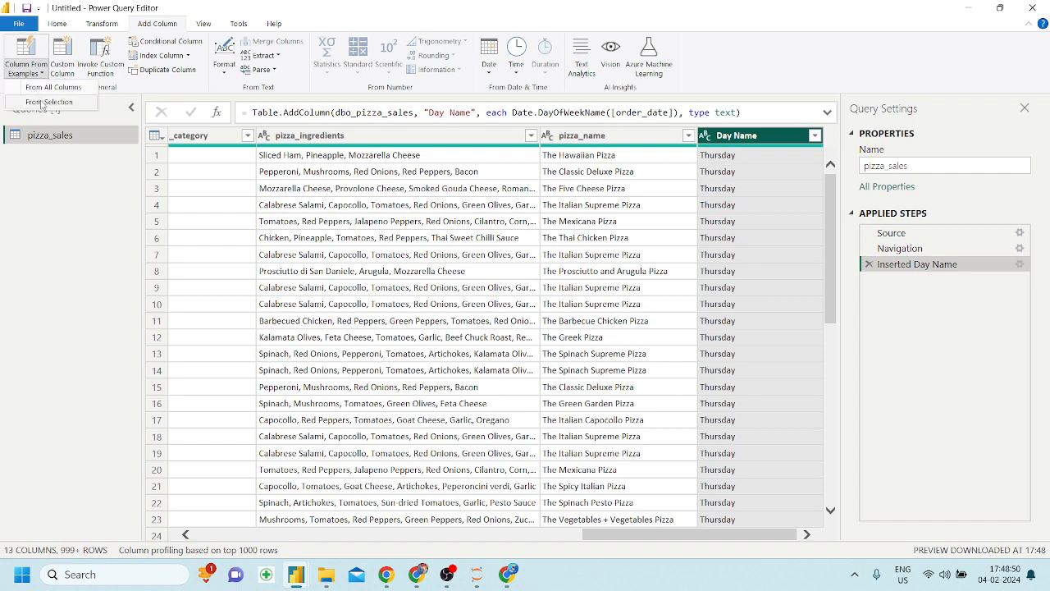
pyautogui.click(41, 103)
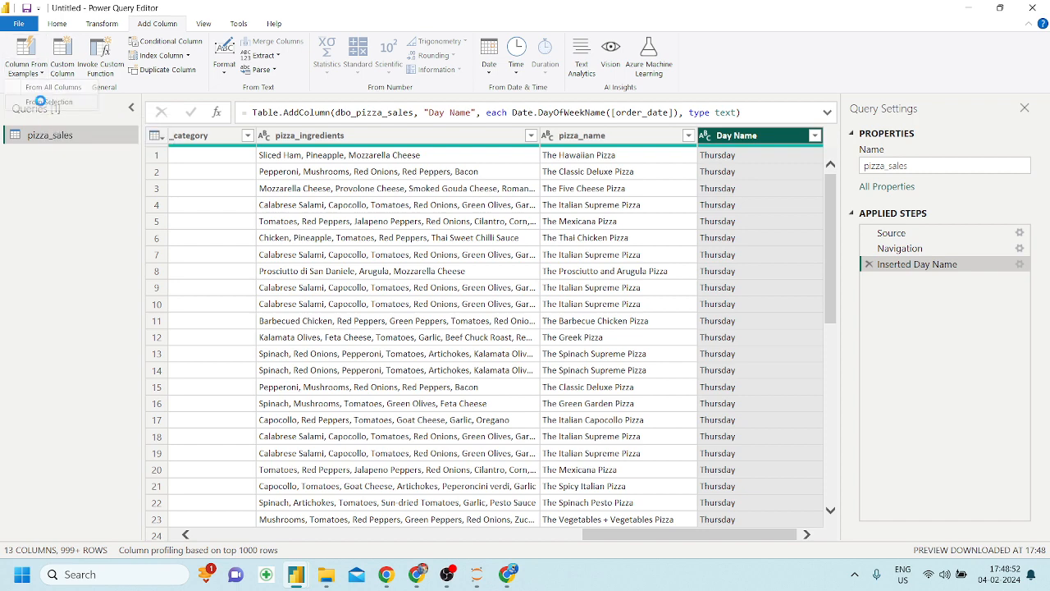
pyautogui.hscroll(-10, 546, 270)
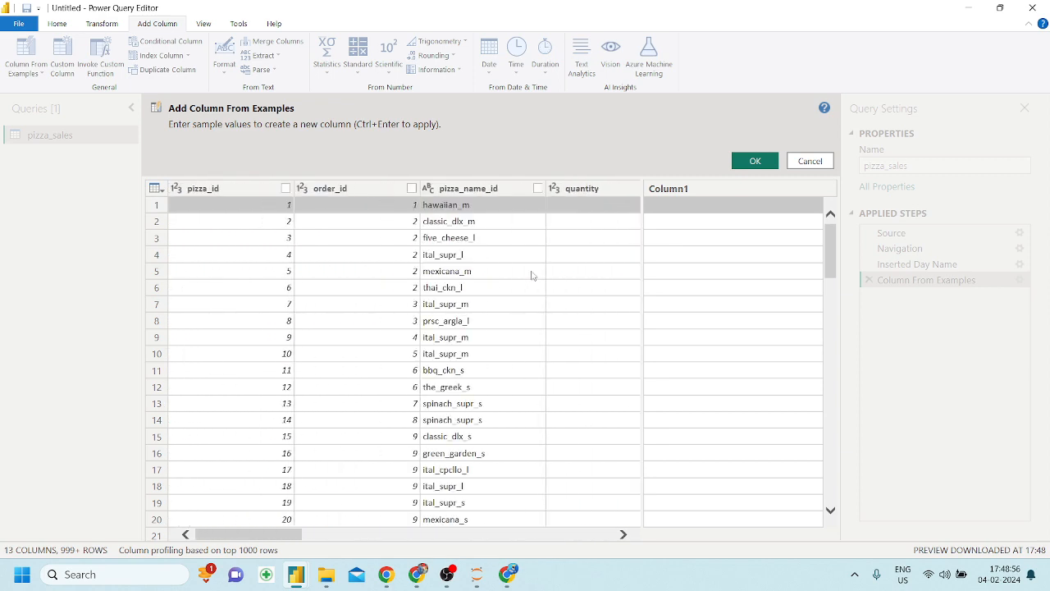
pyautogui.hscroll(10, 605, 244)
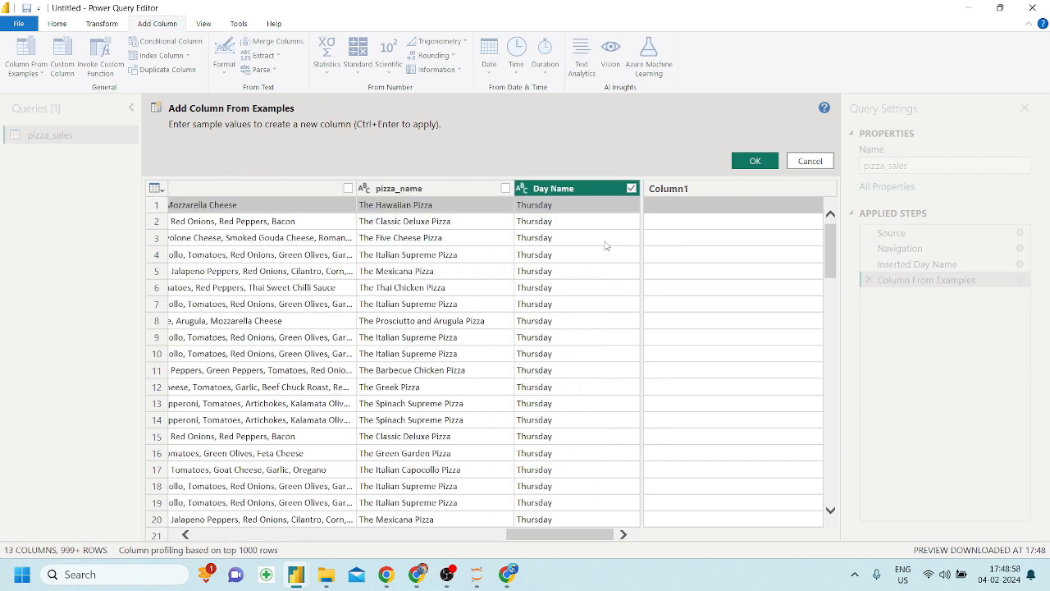
pyautogui.click(631, 188)
pyautogui.hscroll(-5, 329, 307)
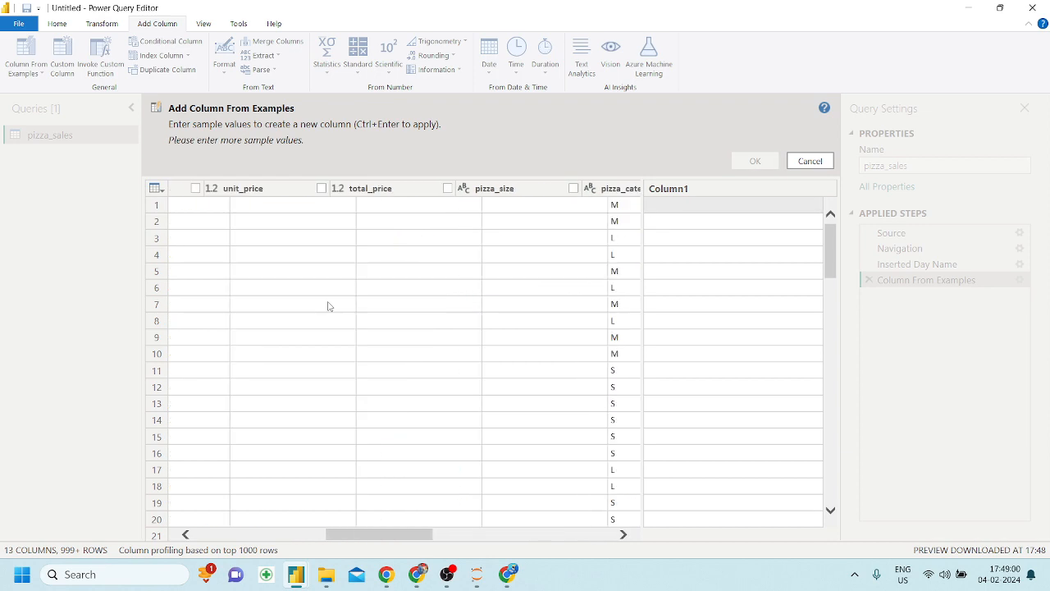
pyautogui.hscroll(-5, 328, 306)
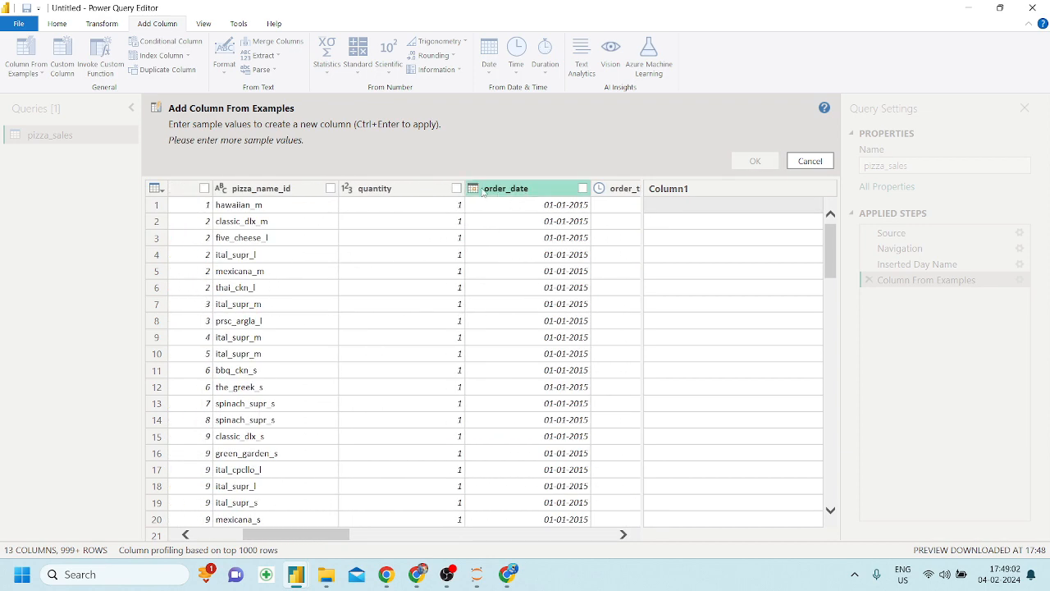
pyautogui.click(583, 188)
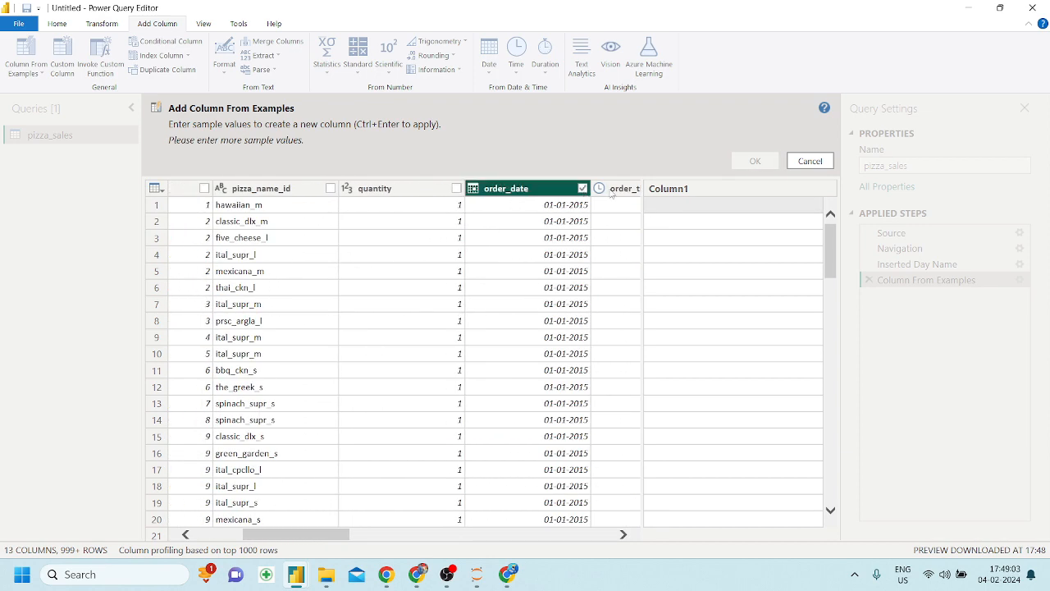
pyautogui.click(684, 207)
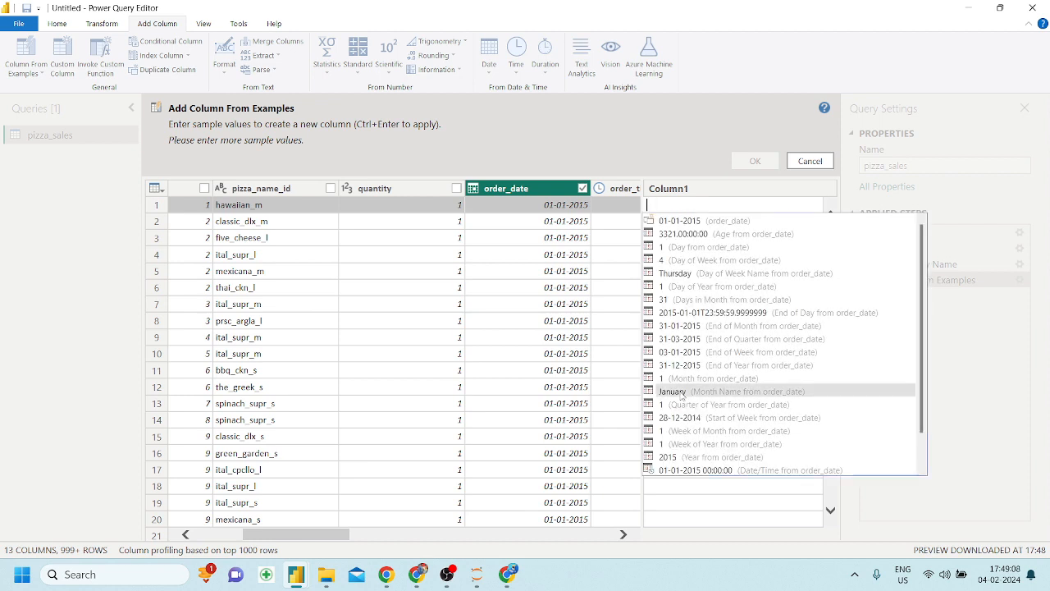
pyautogui.click(681, 391)
pyautogui.click(704, 285)
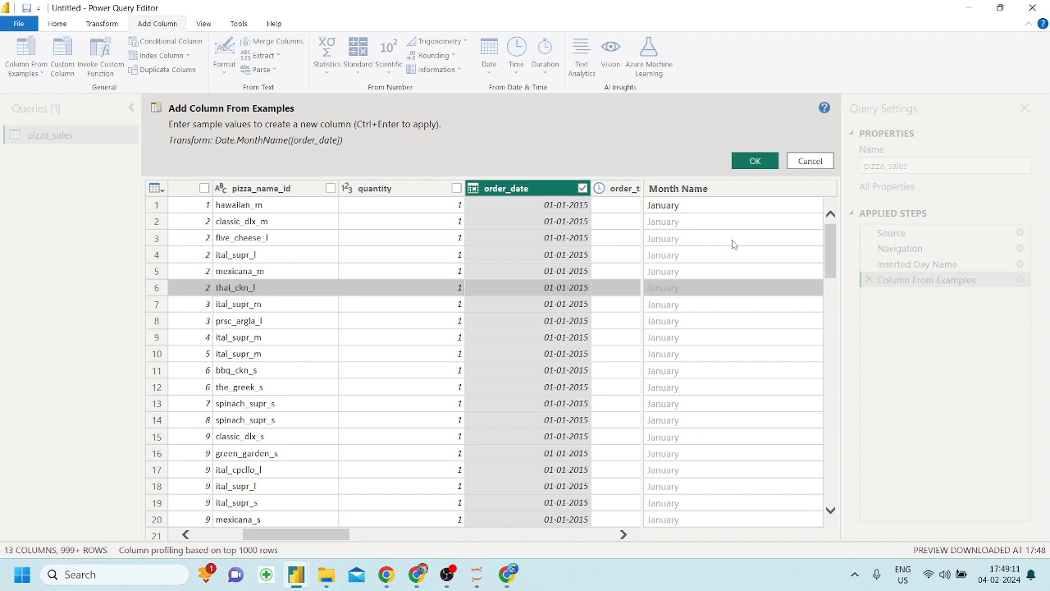
pyautogui.click(756, 163)
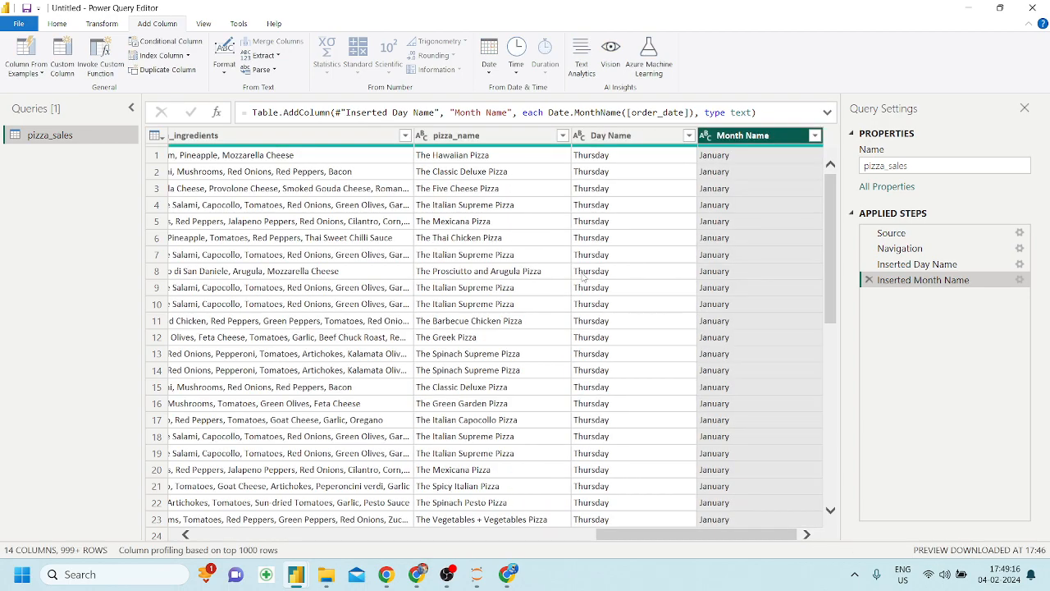
# Replace the value M with Medium in the pizza_size column
pyautogui.hscroll(-10, 582, 277)
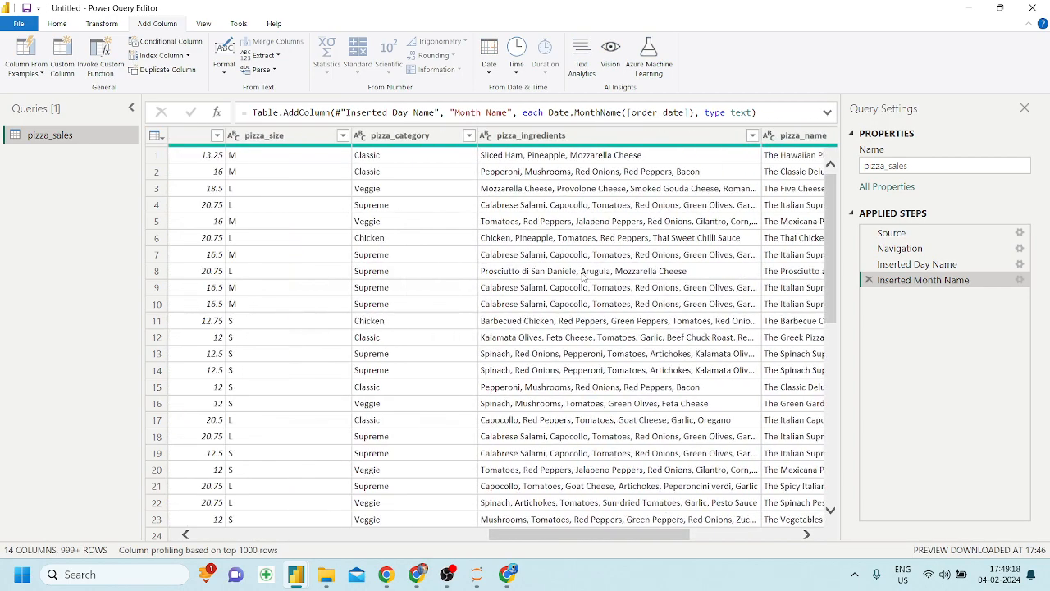
pyautogui.hscroll(-10, 582, 278)
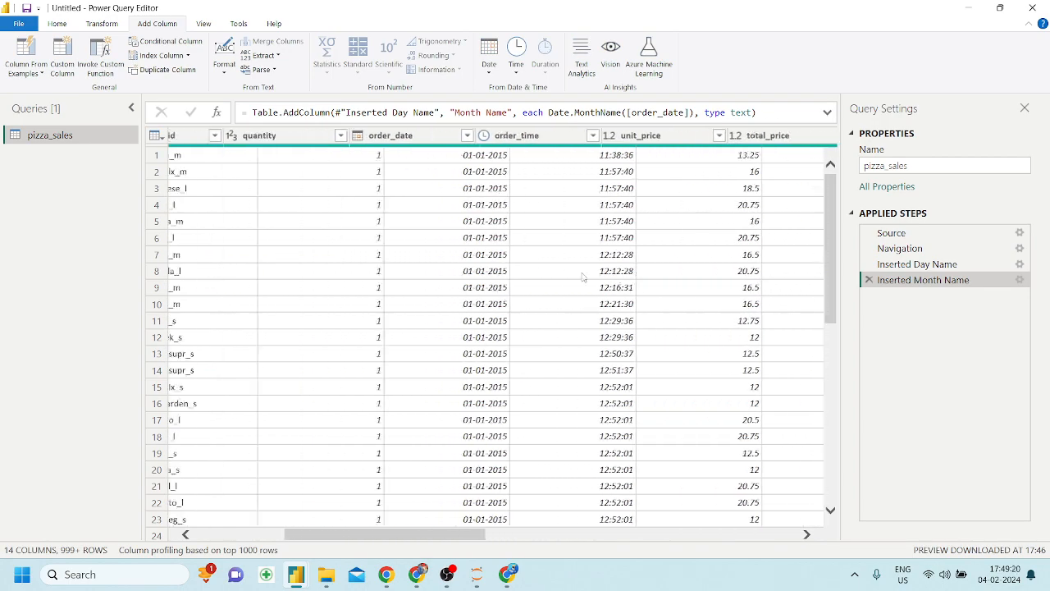
pyautogui.hscroll(-6, 583, 277)
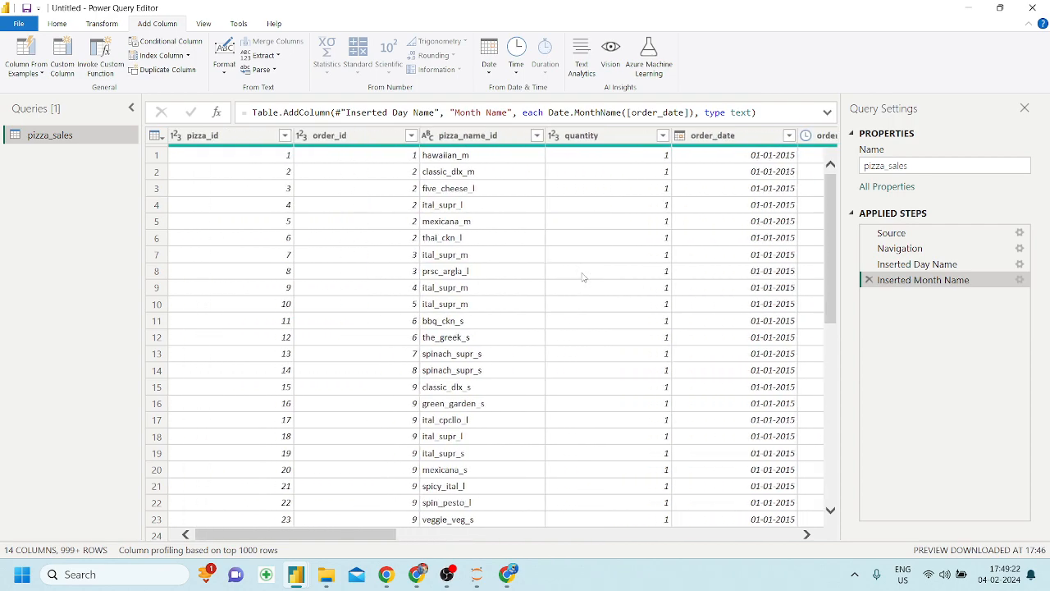
pyautogui.hscroll(8, 426, 275)
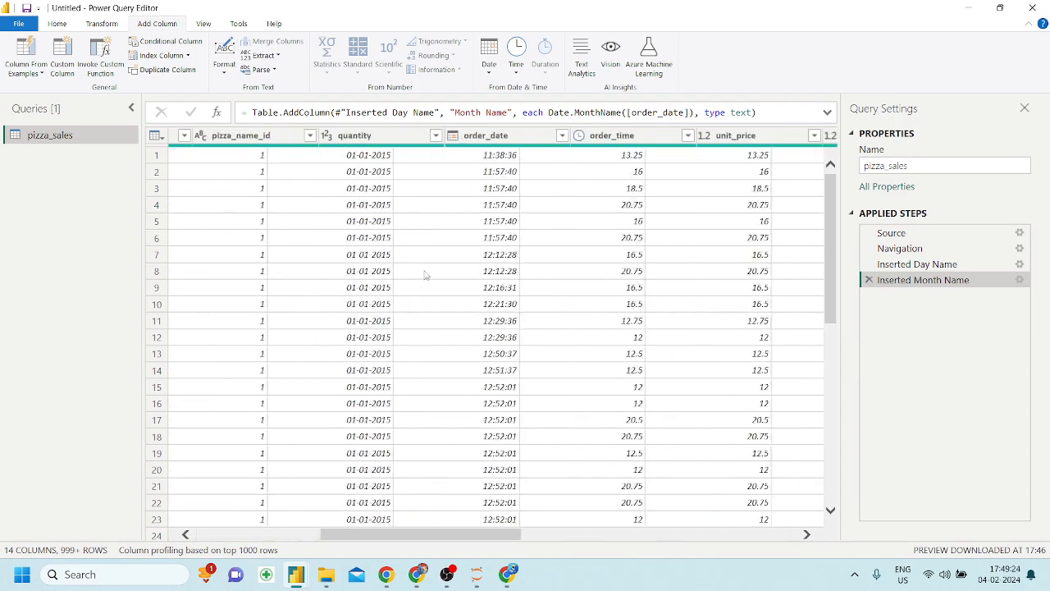
pyautogui.hscroll(5, 426, 275)
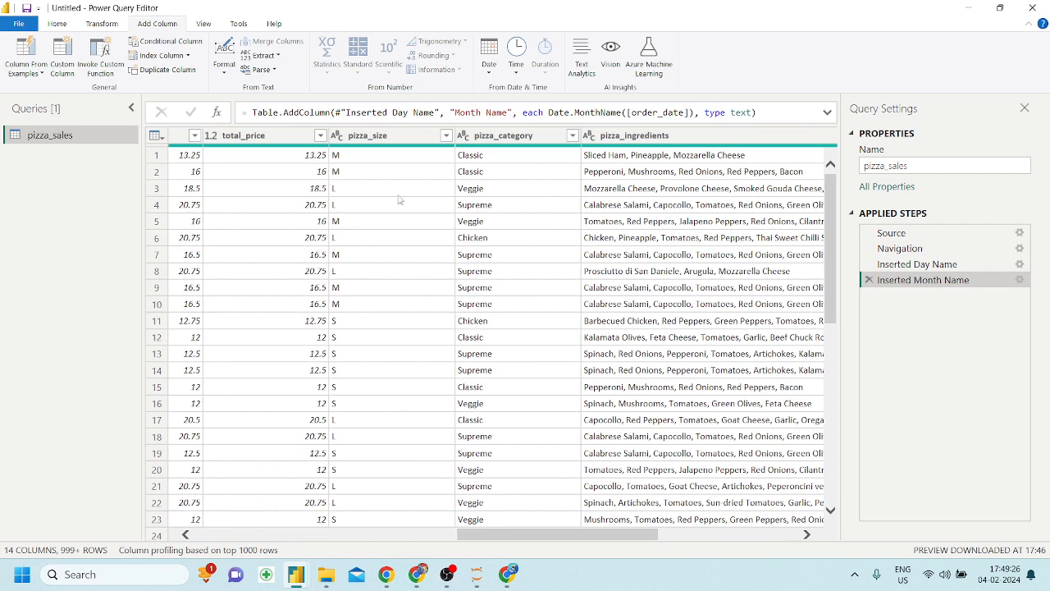
pyautogui.hscroll(-1, 370, 198)
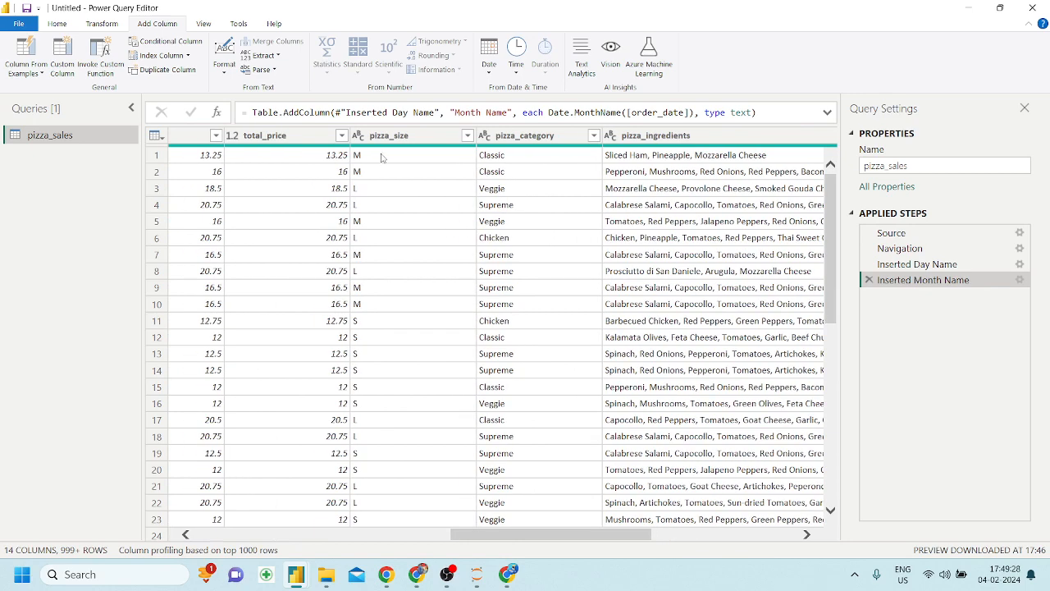
pyautogui.rightClick(381, 159)
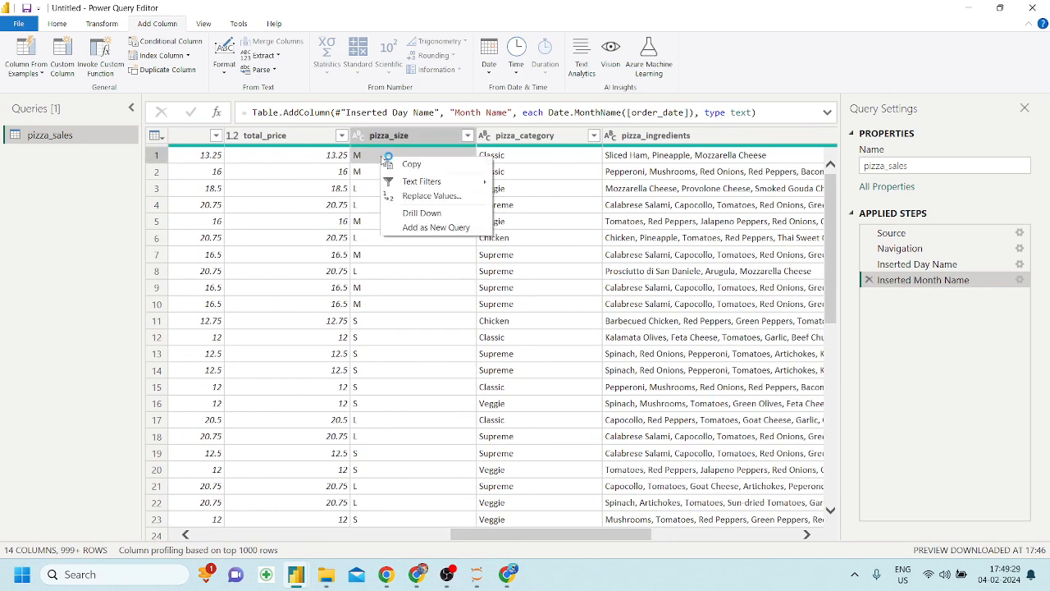
pyautogui.click(430, 197)
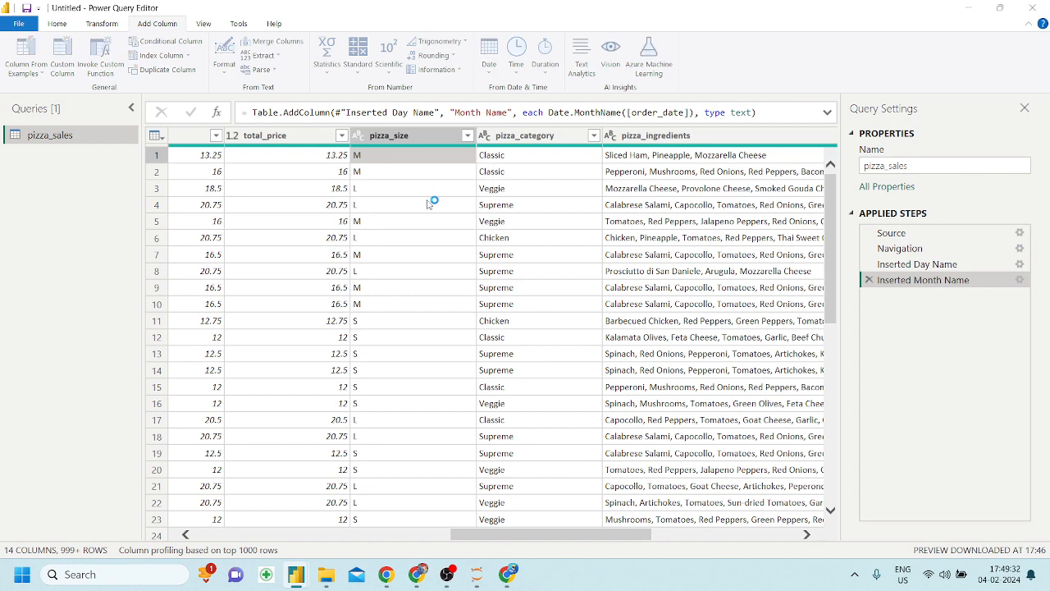
pyautogui.write('Me')
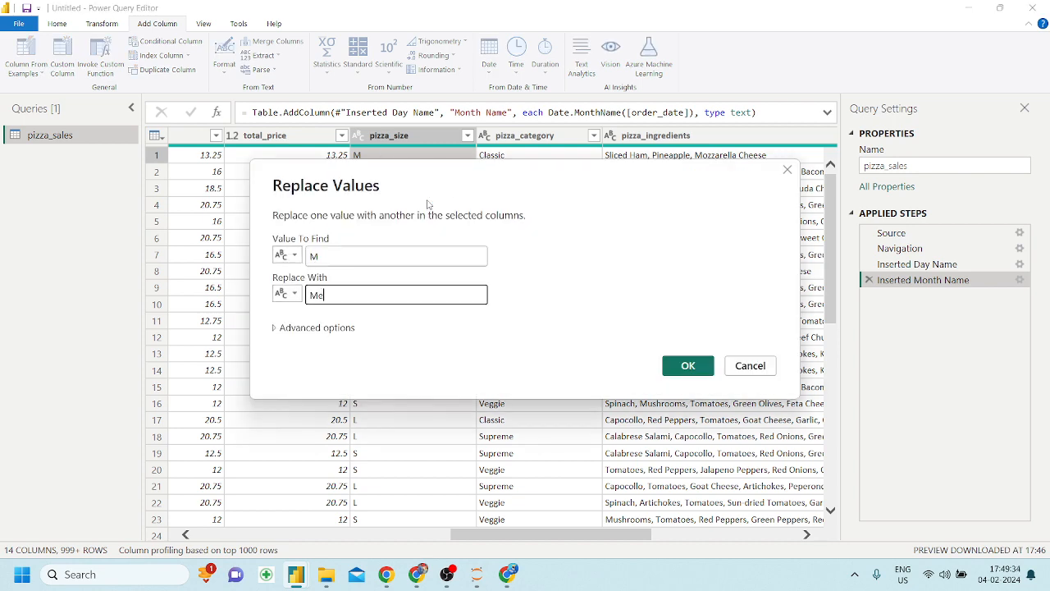
pyautogui.write('dium')
pyautogui.press('Return')
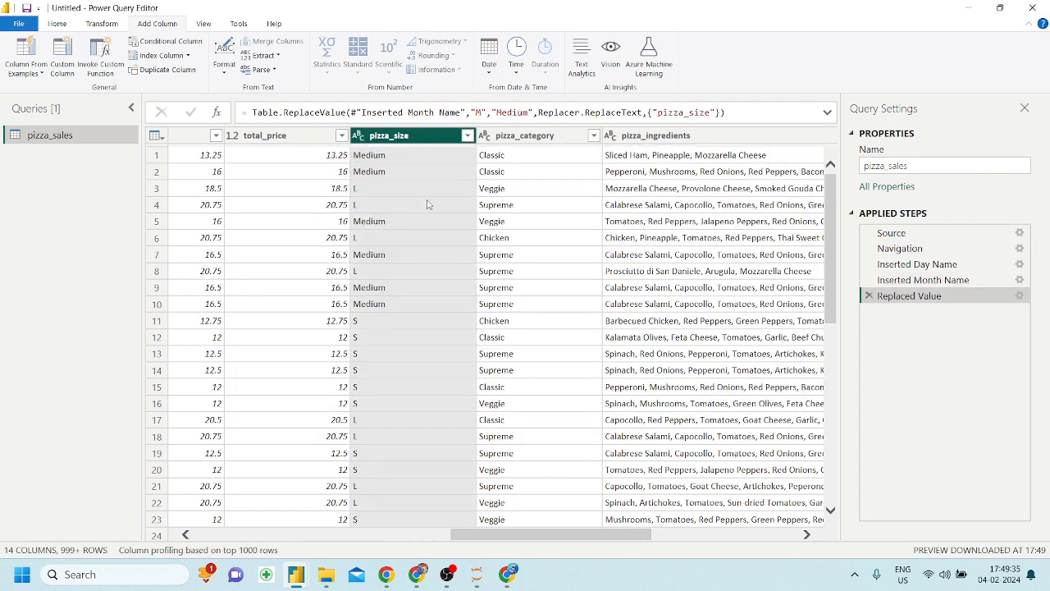
# Replace the value L with Large in the pizza_size column
pyautogui.rightClick(369, 188)
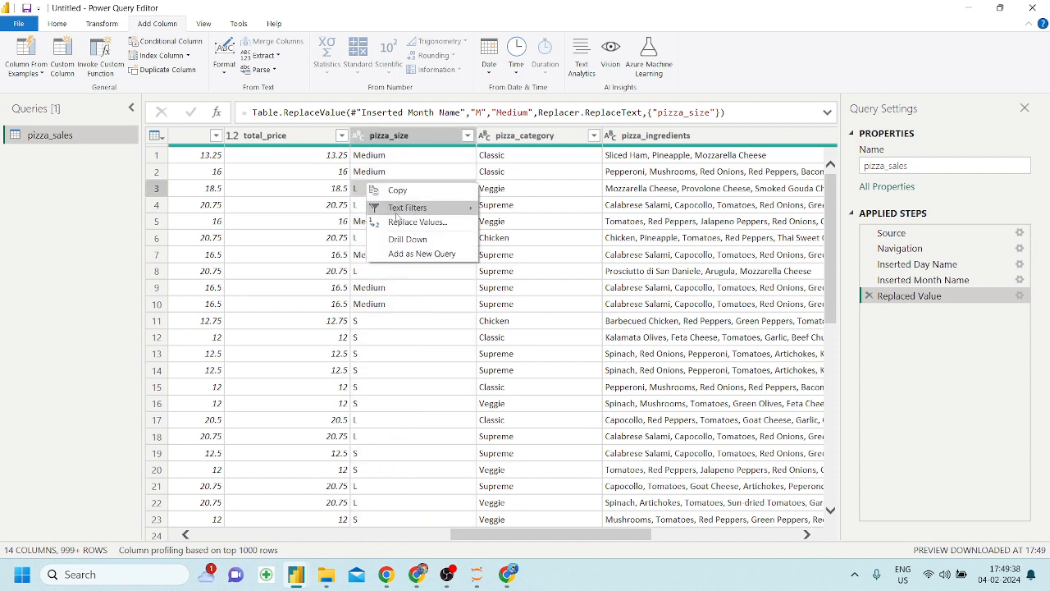
pyautogui.click(414, 222)
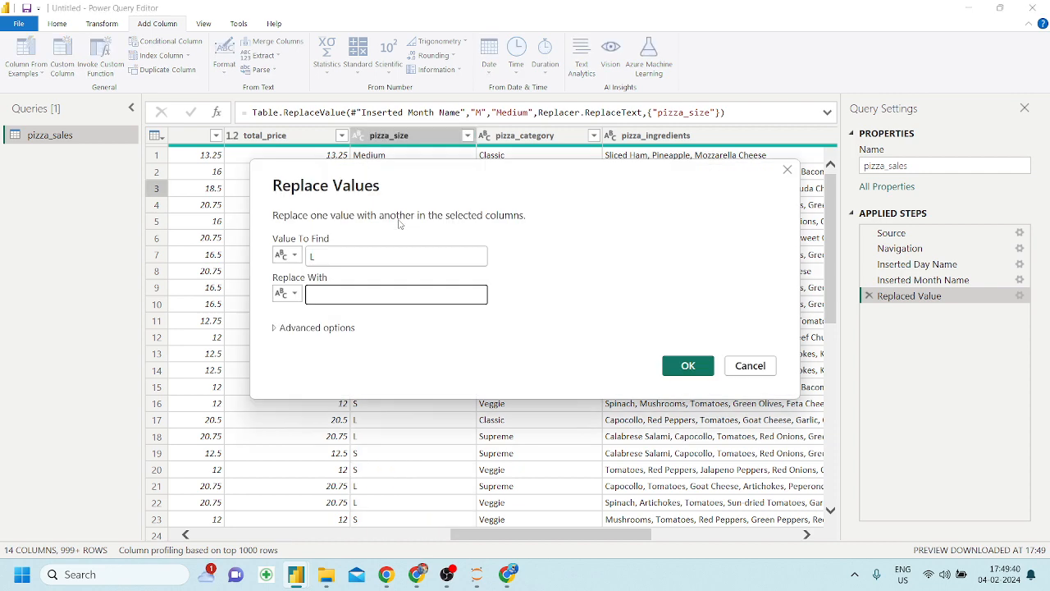
pyautogui.write('Large')
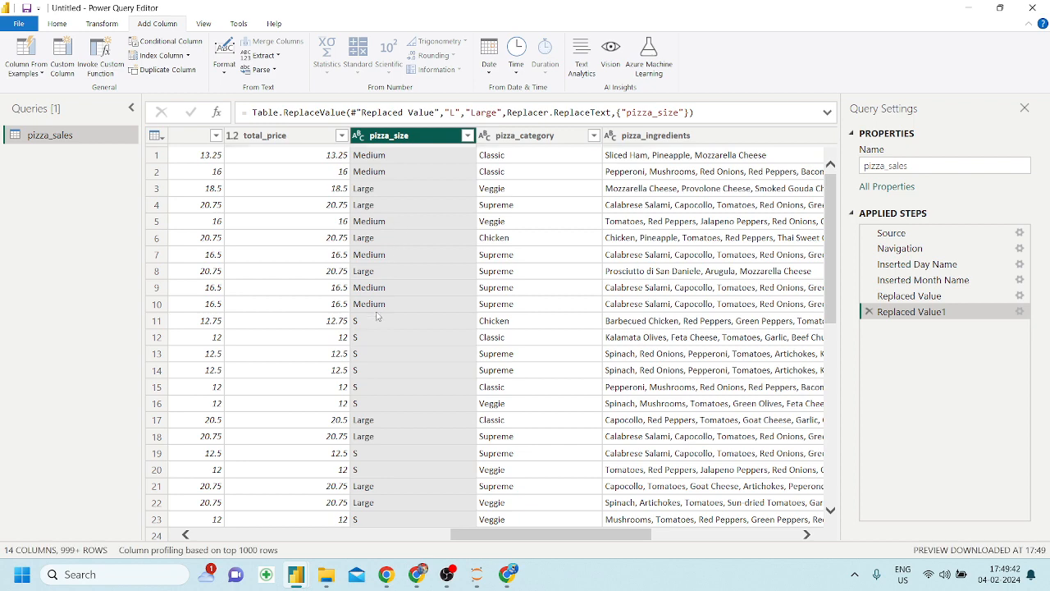
# Replace the value S with Small in the pizza_size column and look over the replaced rows
pyautogui.rightClick(374, 320)
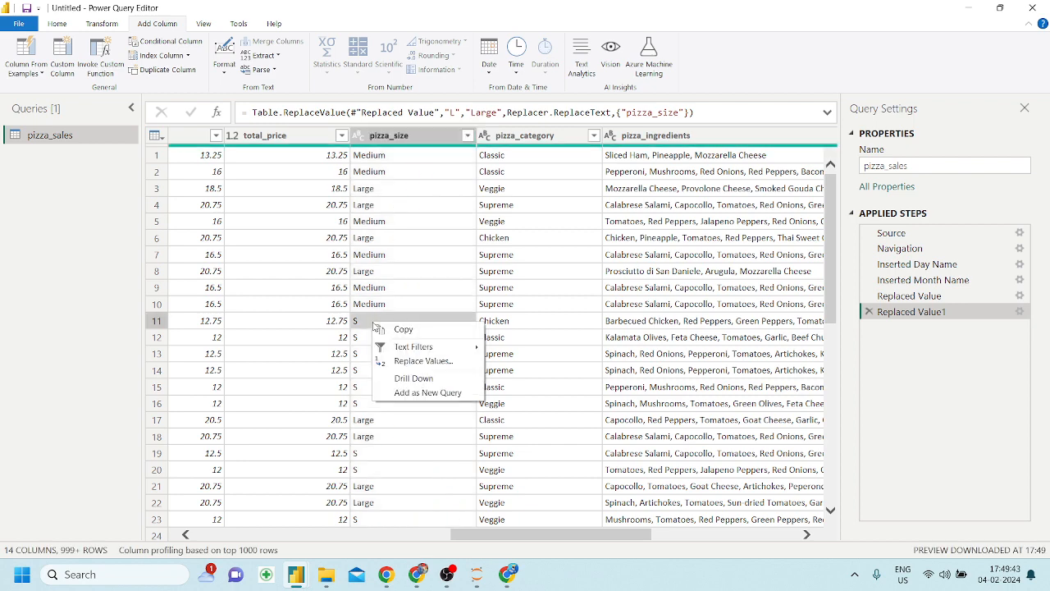
pyautogui.click(410, 361)
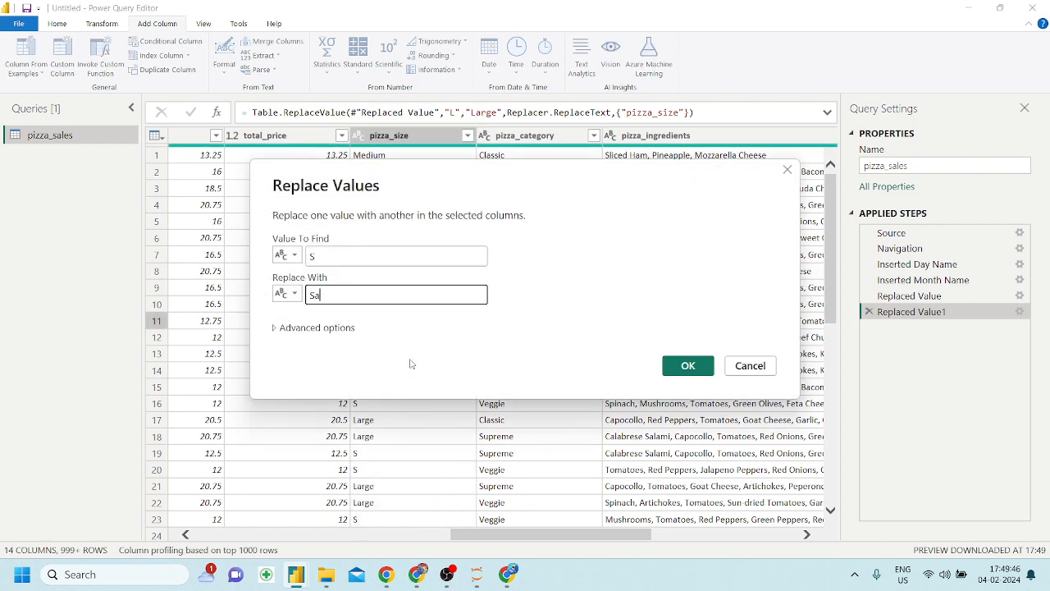
pyautogui.write('Small')
pyautogui.press('Return')
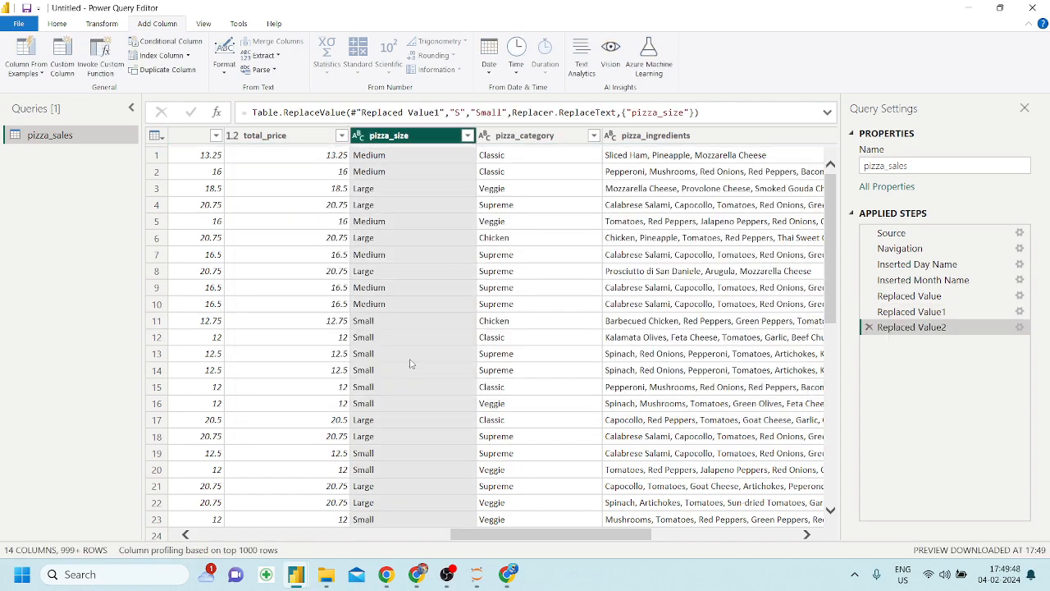
pyautogui.scroll(-5, 399, 408)
pyautogui.scroll(5, 410, 370)
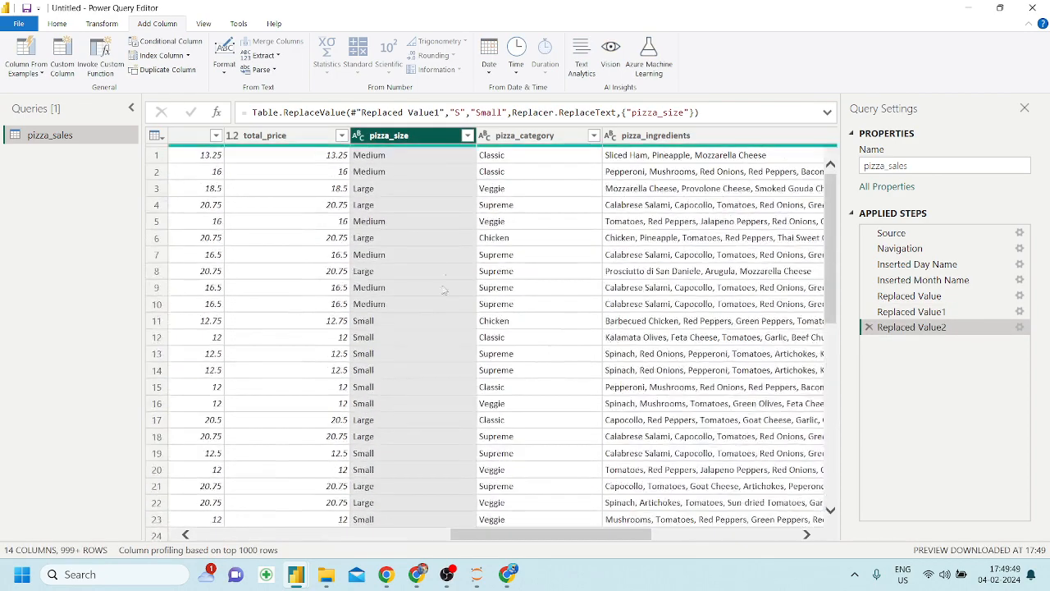
# Replace the value XLarge with Extra Large in the pizza_size column, checking the column's distinct values before and after the replacement
pyautogui.click(467, 137)
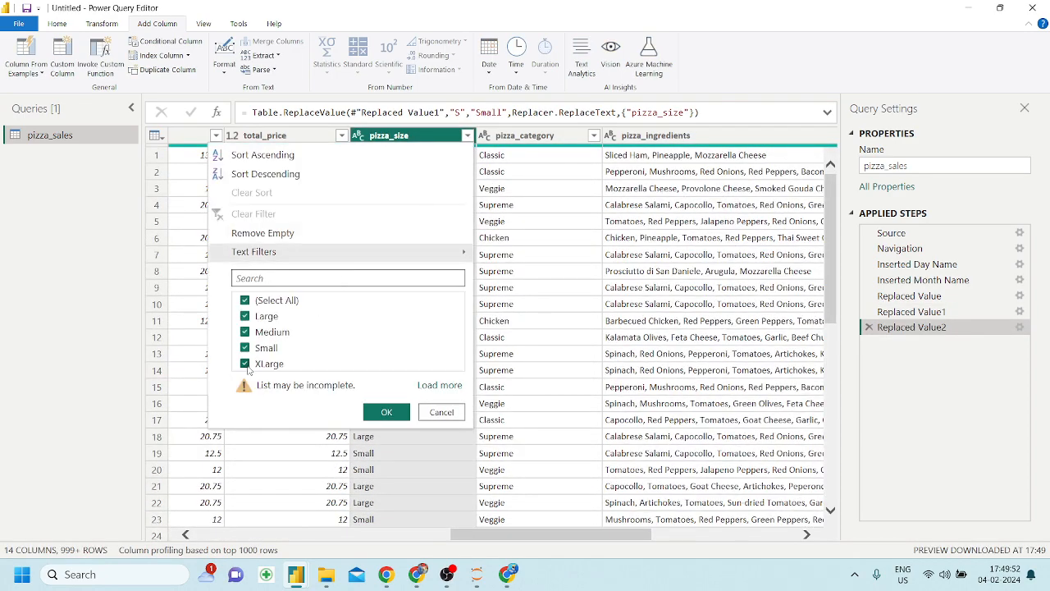
pyautogui.click(427, 412)
pyautogui.rightClick(379, 256)
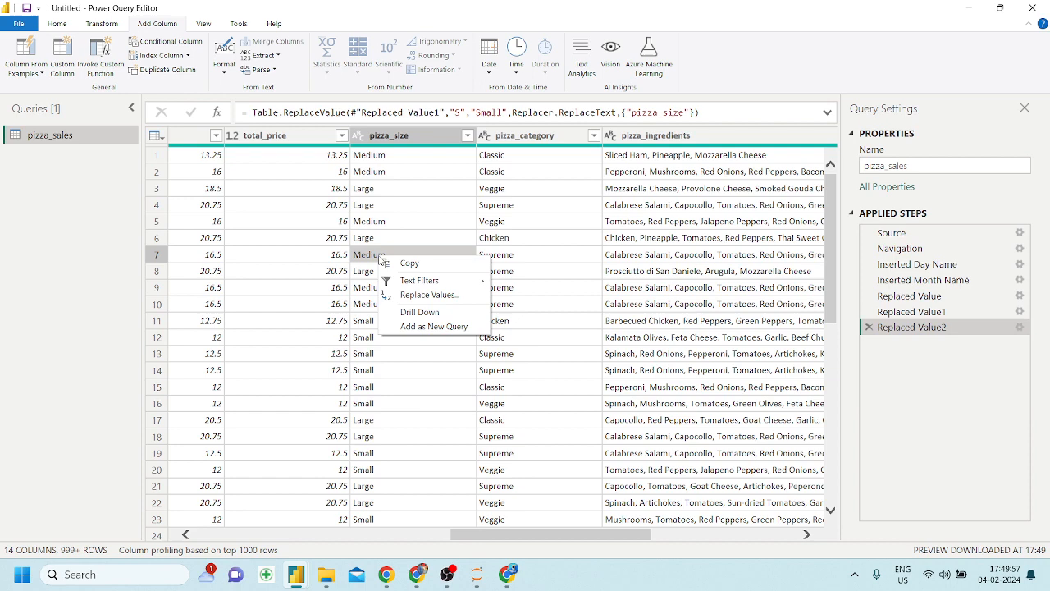
pyautogui.click(422, 295)
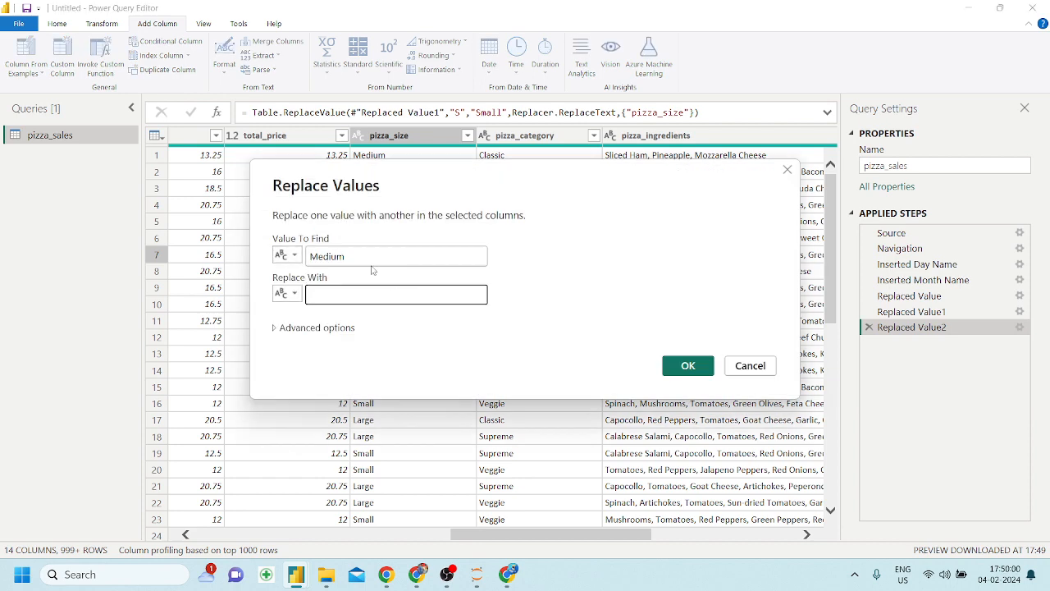
pyautogui.click(366, 256)
pyautogui.hotkey('ctrl', 'a')
pyautogui.press('BackSpace')
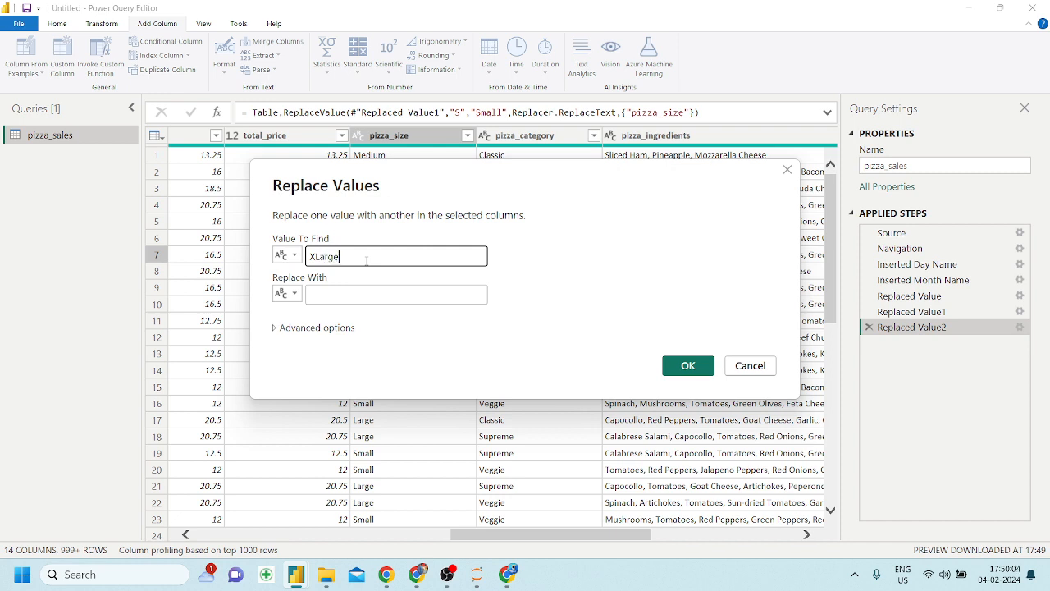
pyautogui.click(318, 292)
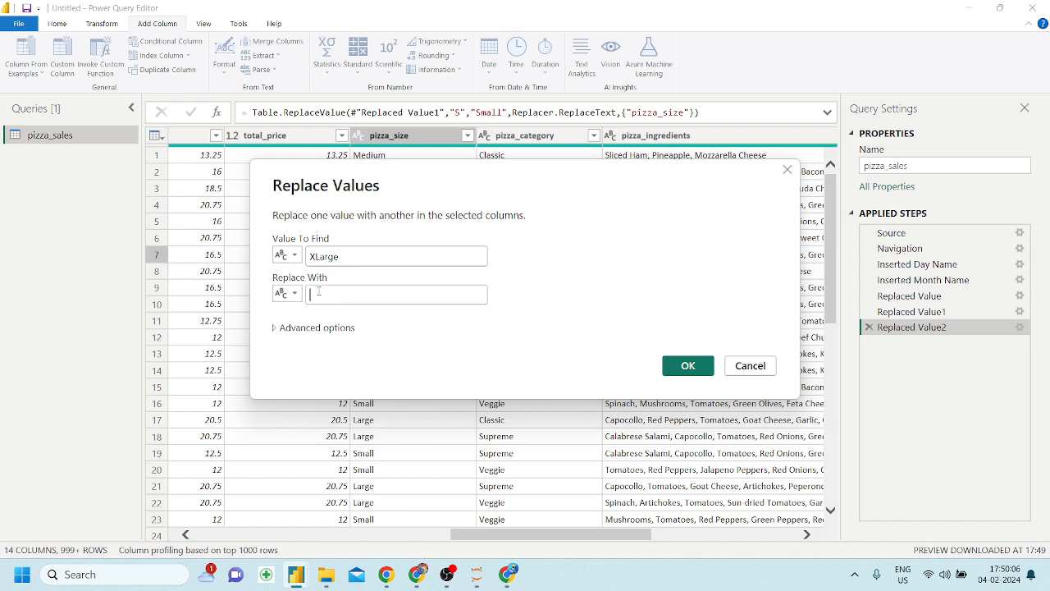
pyautogui.write('Extra Large')
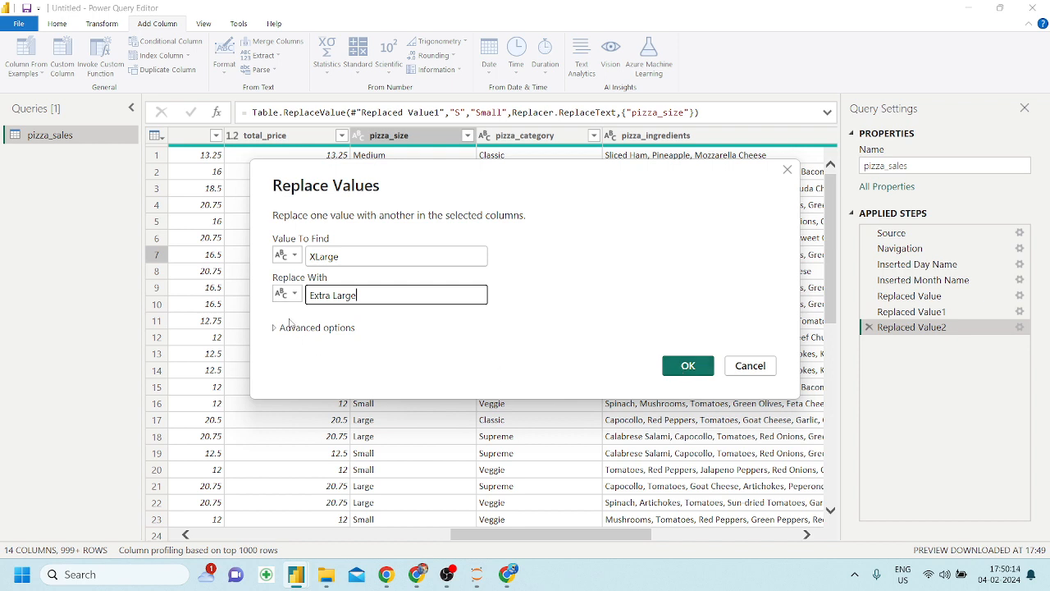
pyautogui.click(688, 367)
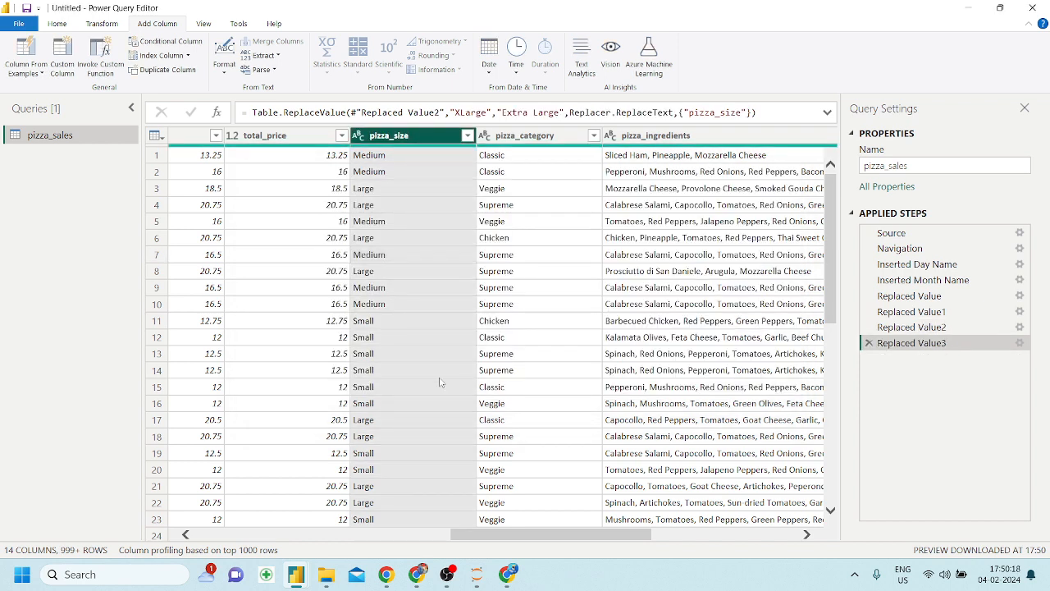
pyautogui.click(465, 138)
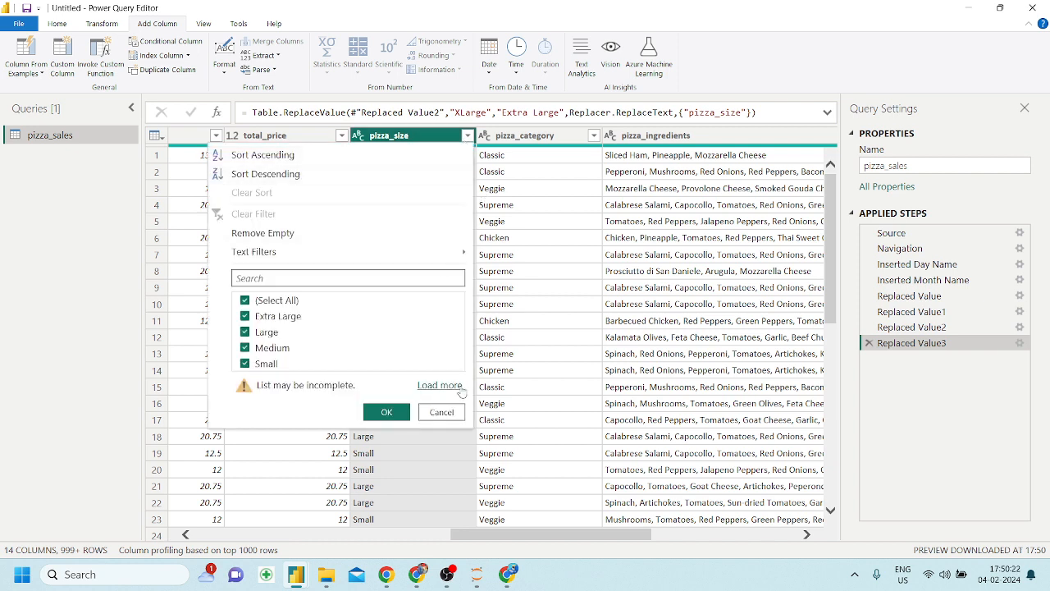
pyautogui.click(441, 412)
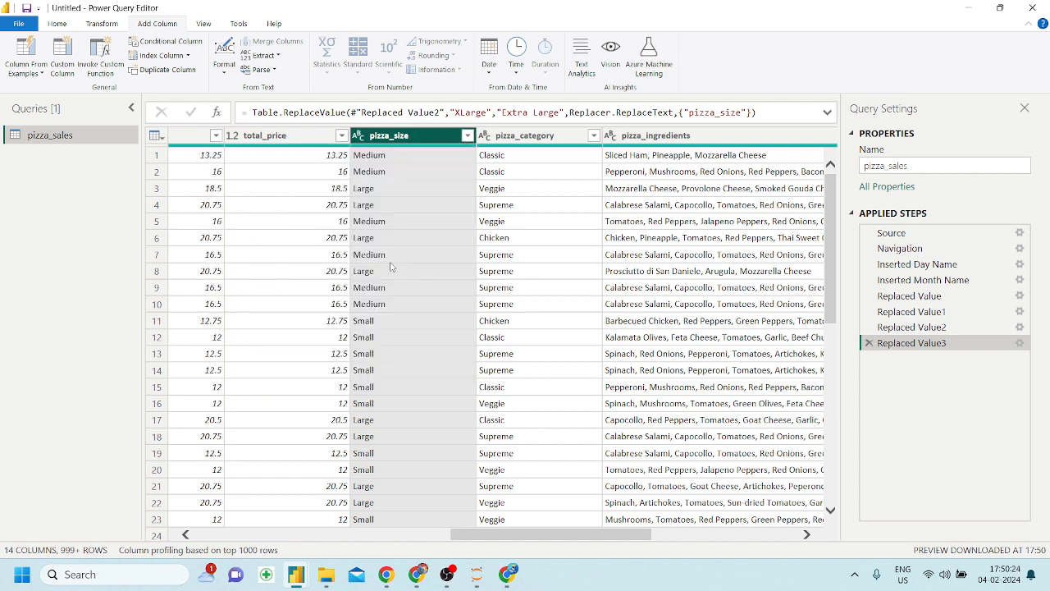
pyautogui.rightClick(397, 255)
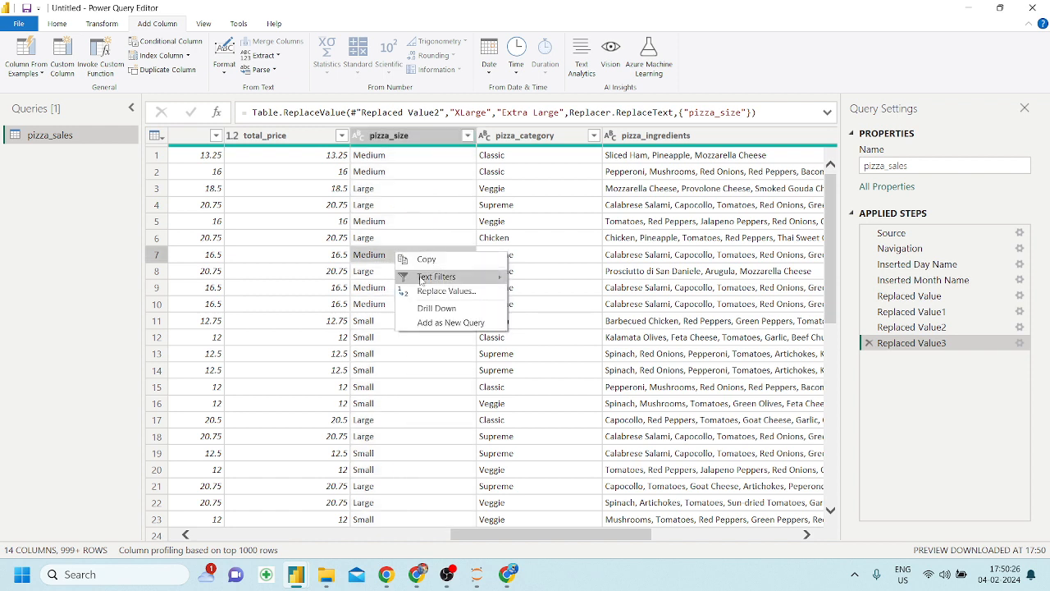
pyautogui.click(444, 291)
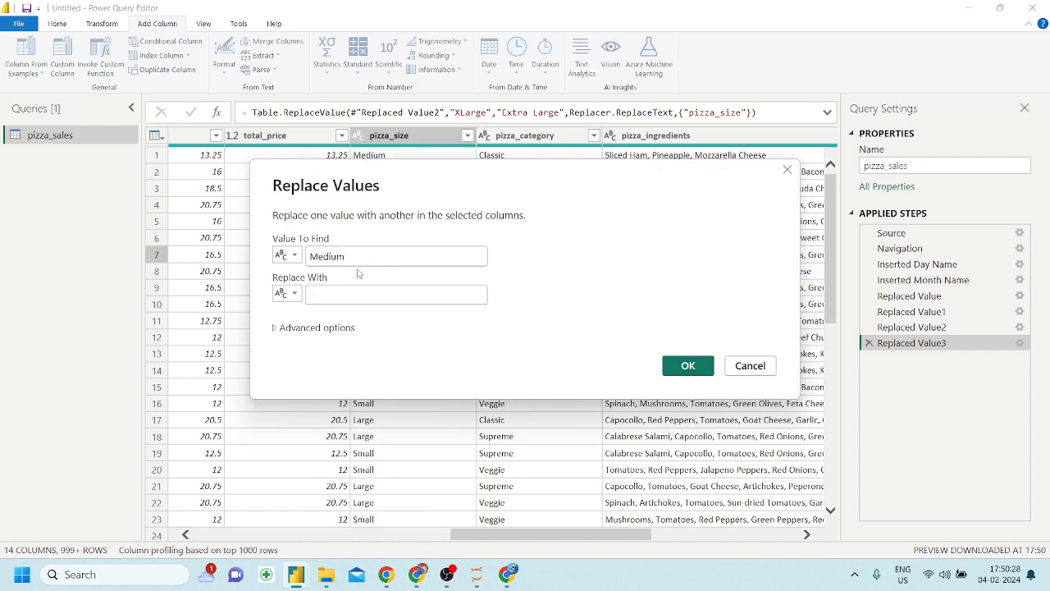
pyautogui.moveTo(354, 258); pyautogui.dragTo(307, 261)
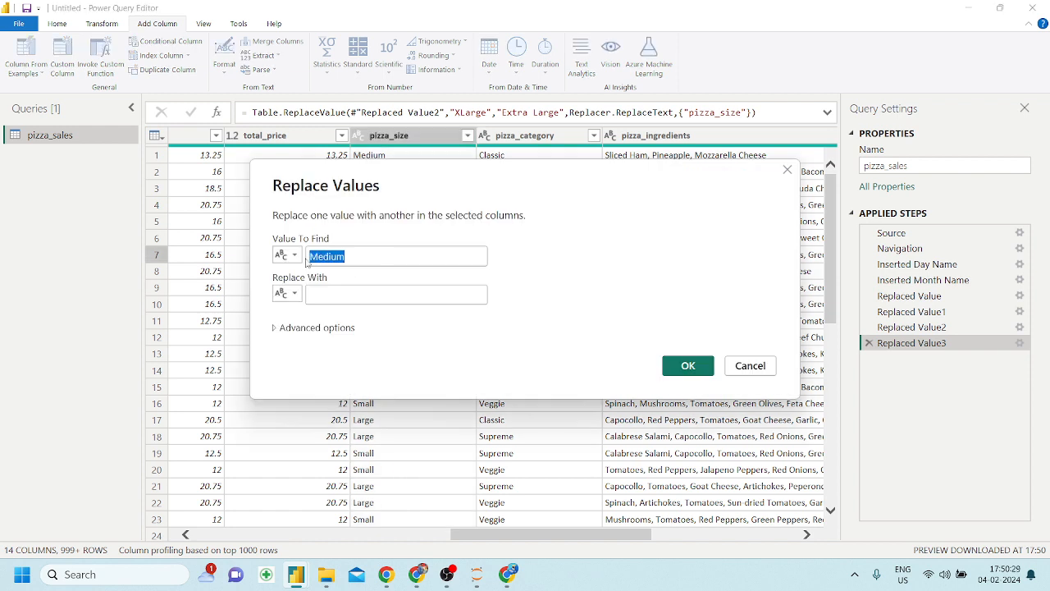
pyautogui.click(748, 368)
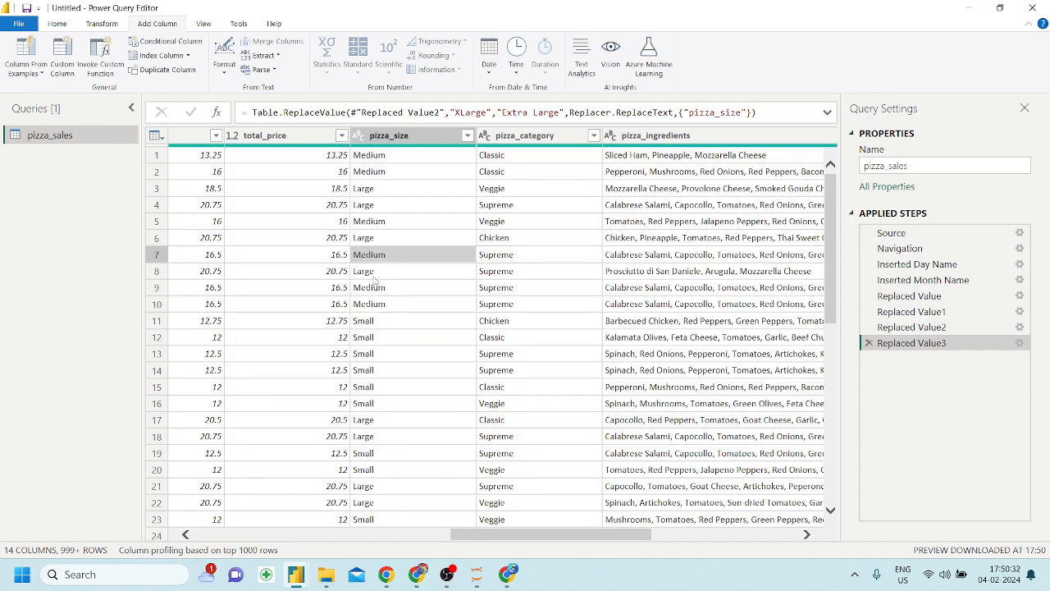
pyautogui.scroll(-13, 371, 277)
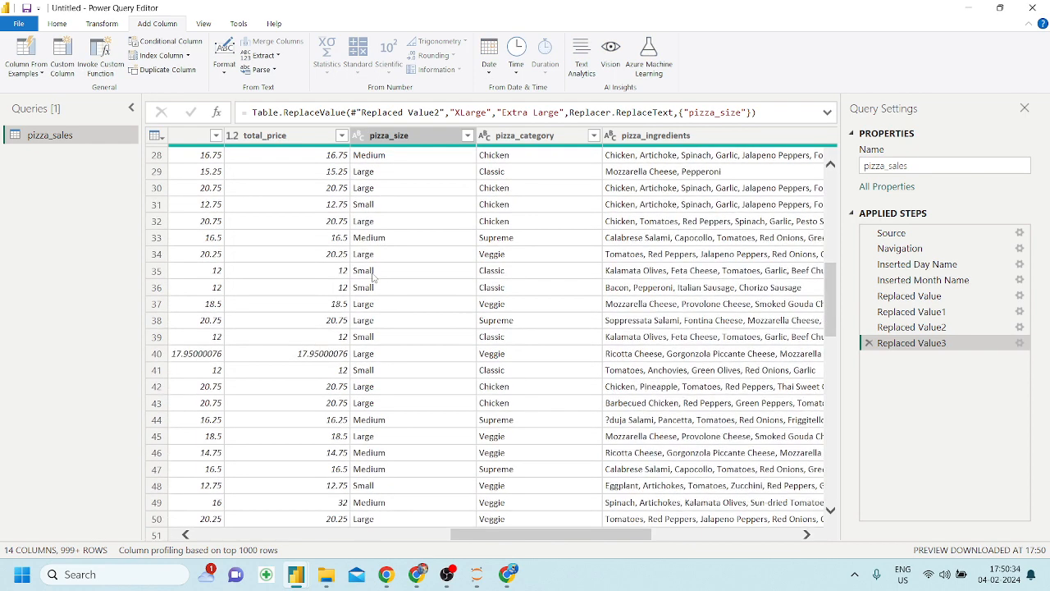
pyautogui.scroll(13, 372, 277)
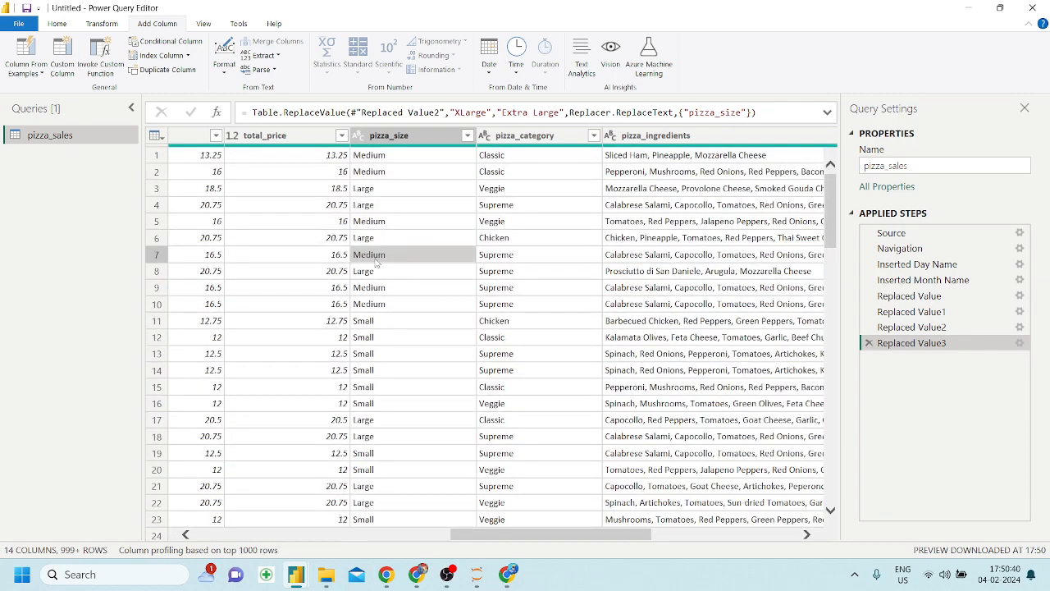
pyautogui.rightClick(375, 260)
pyautogui.click(425, 298)
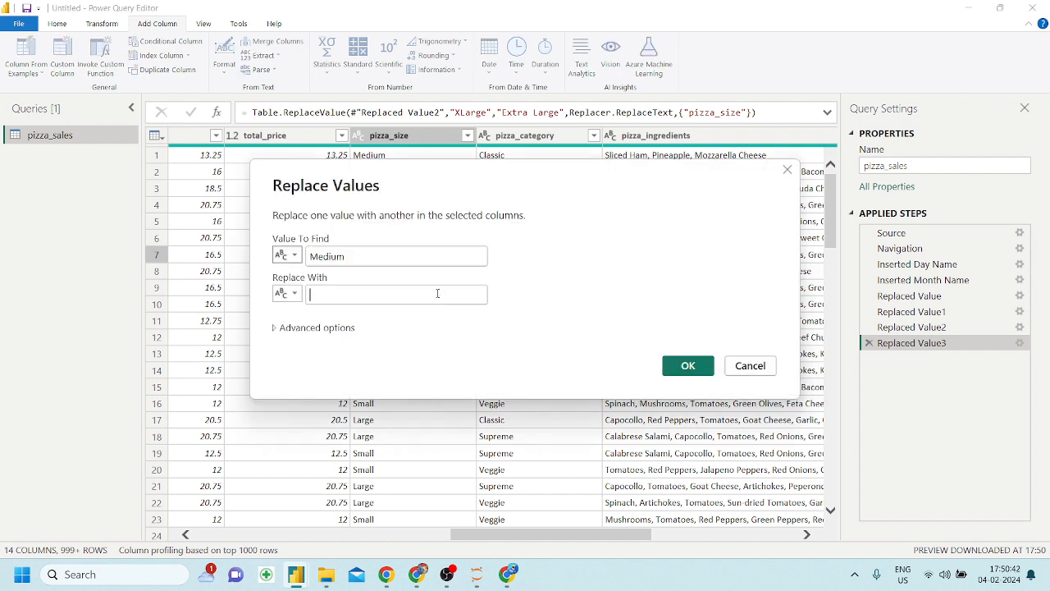
pyautogui.doubleClick(396, 256)
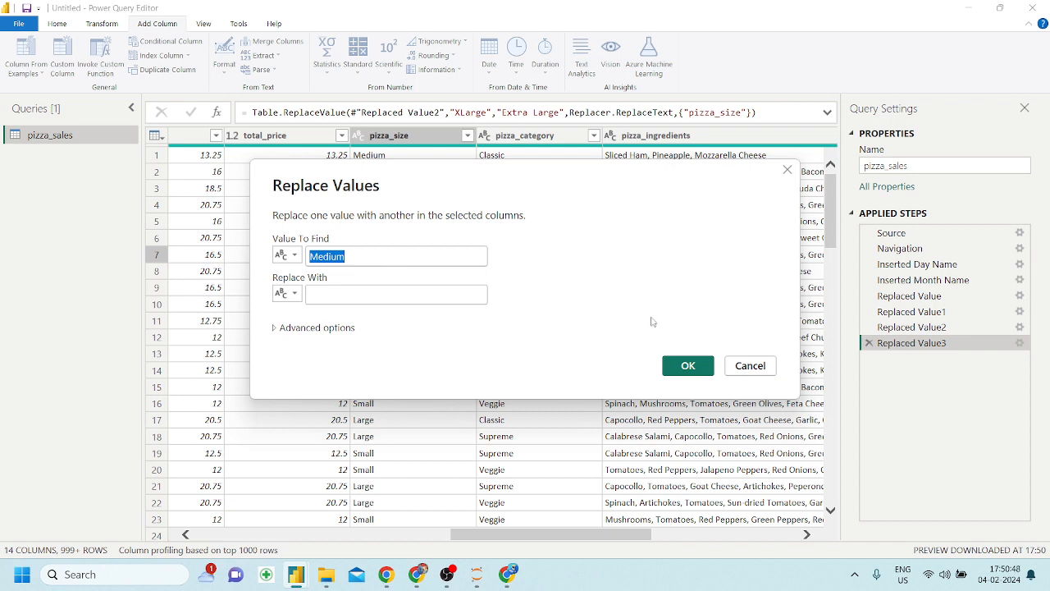
pyautogui.click(749, 368)
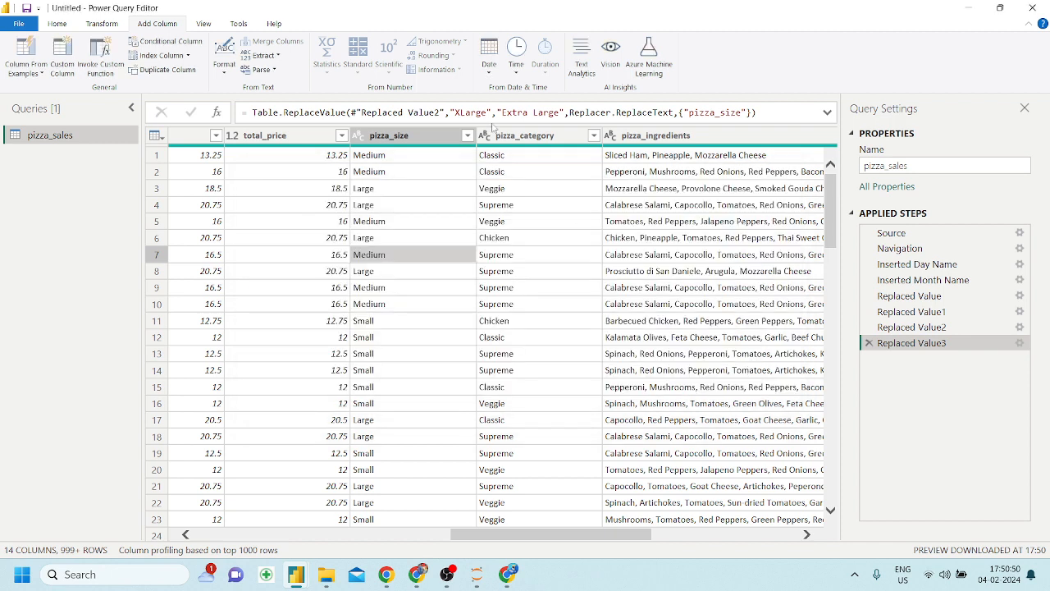
# Load the full list of pizza_size values and apply the column filter with all of them selected
pyautogui.click(468, 136)
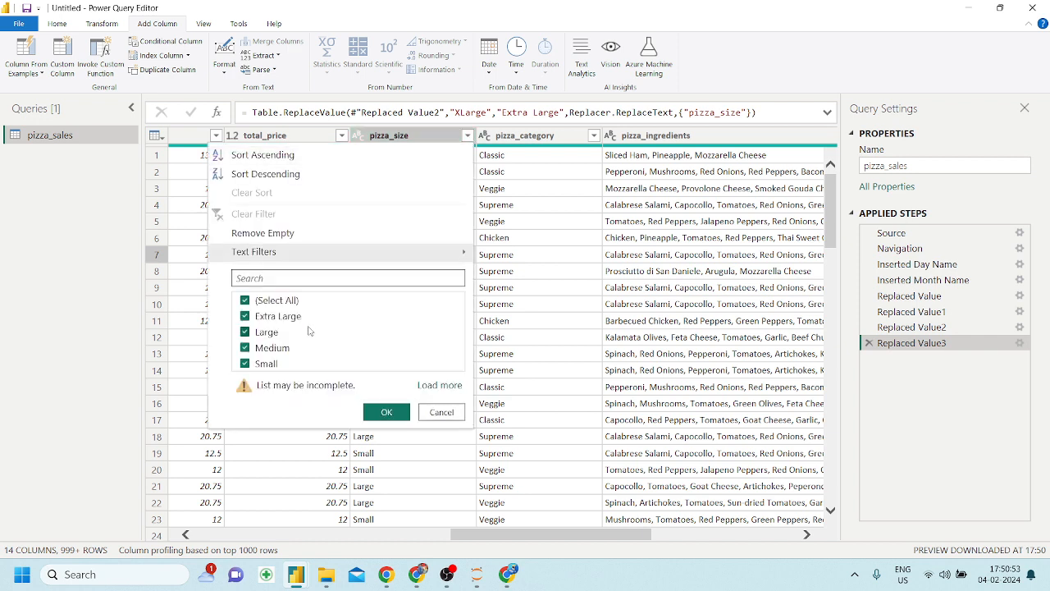
pyautogui.click(434, 385)
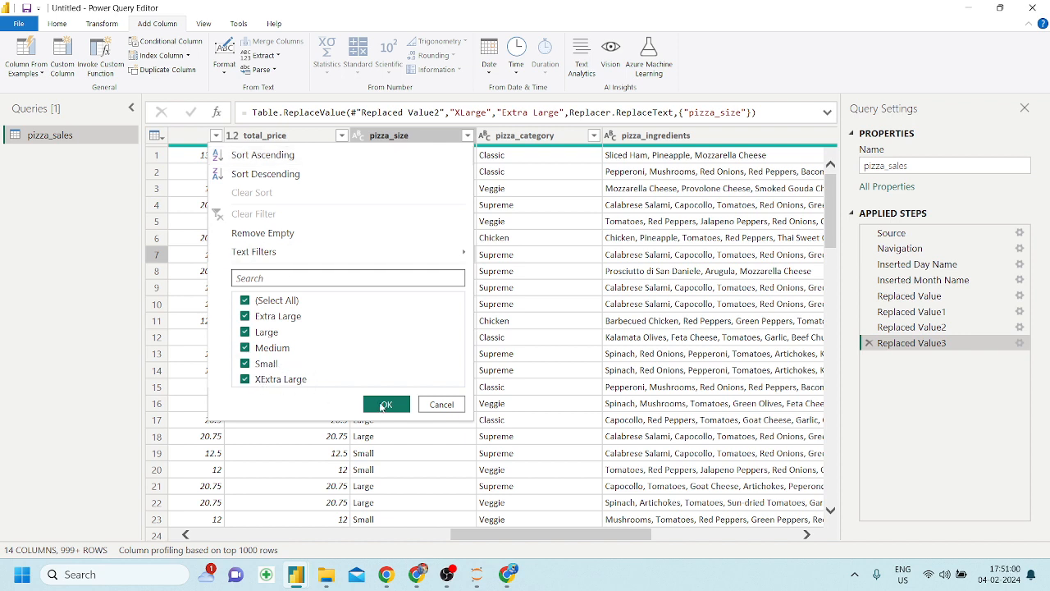
pyautogui.click(386, 404)
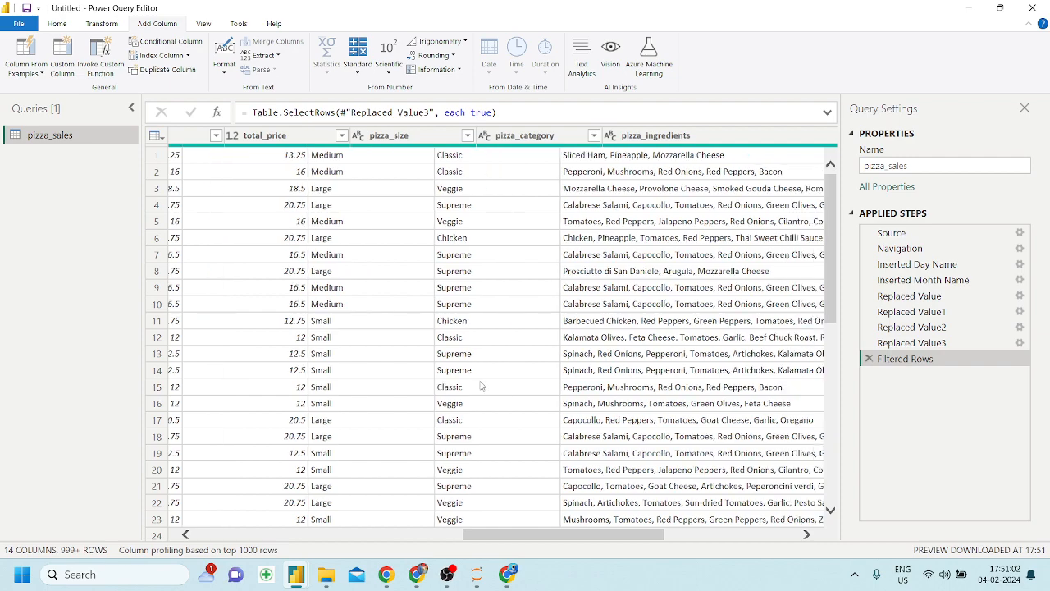
# Review the cleaned pizza_sales columns and close the query editor, applying all changes to load the table into the report
pyautogui.hscroll(5, 481, 385)
pyautogui.hscroll(-10, 482, 386)
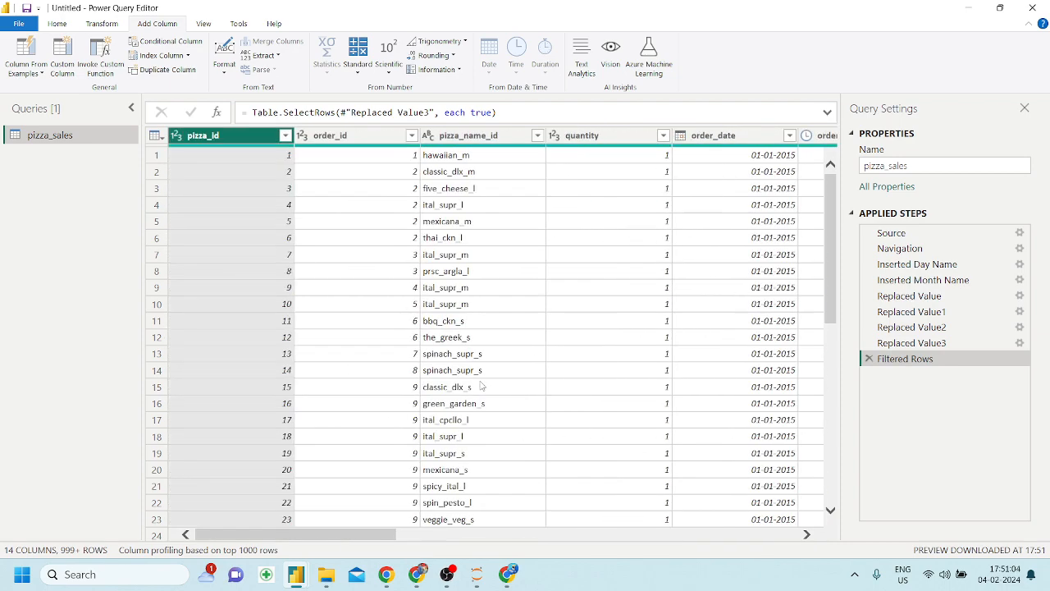
pyautogui.hscroll(3, 572, 353)
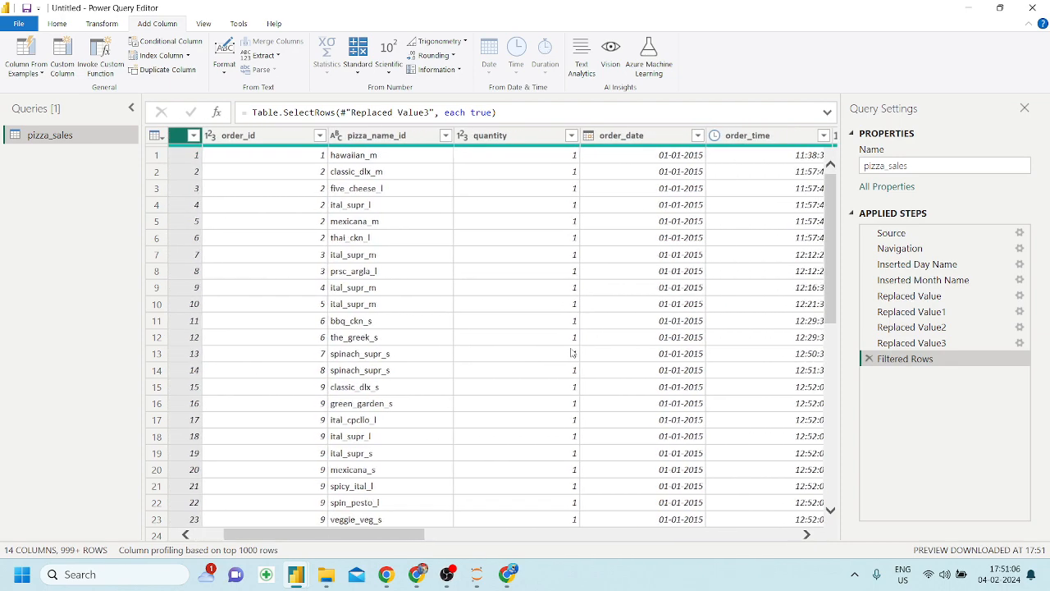
pyautogui.hscroll(3, 656, 253)
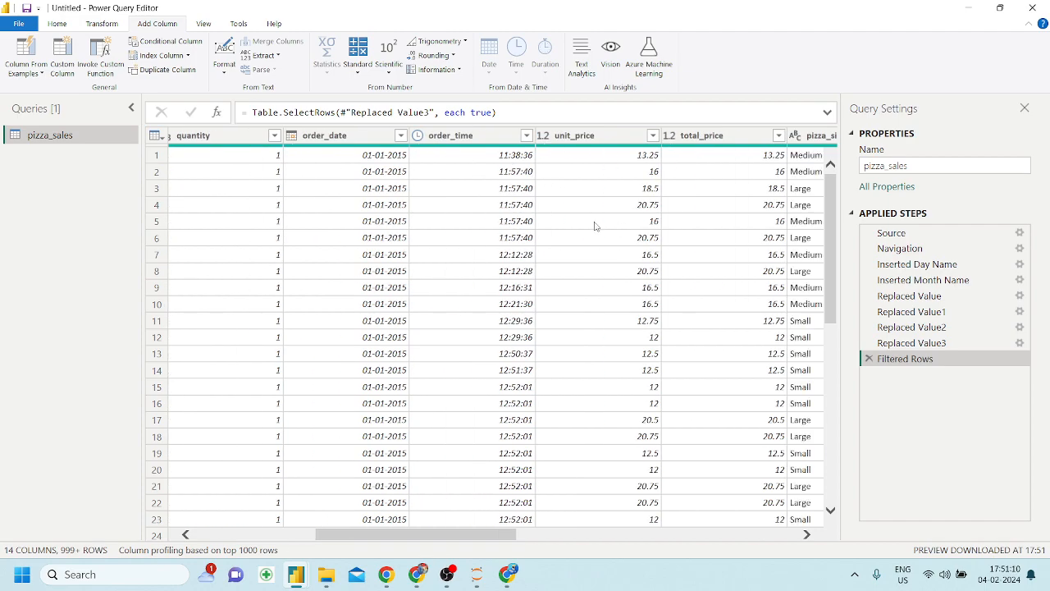
pyautogui.hscroll(8, 595, 226)
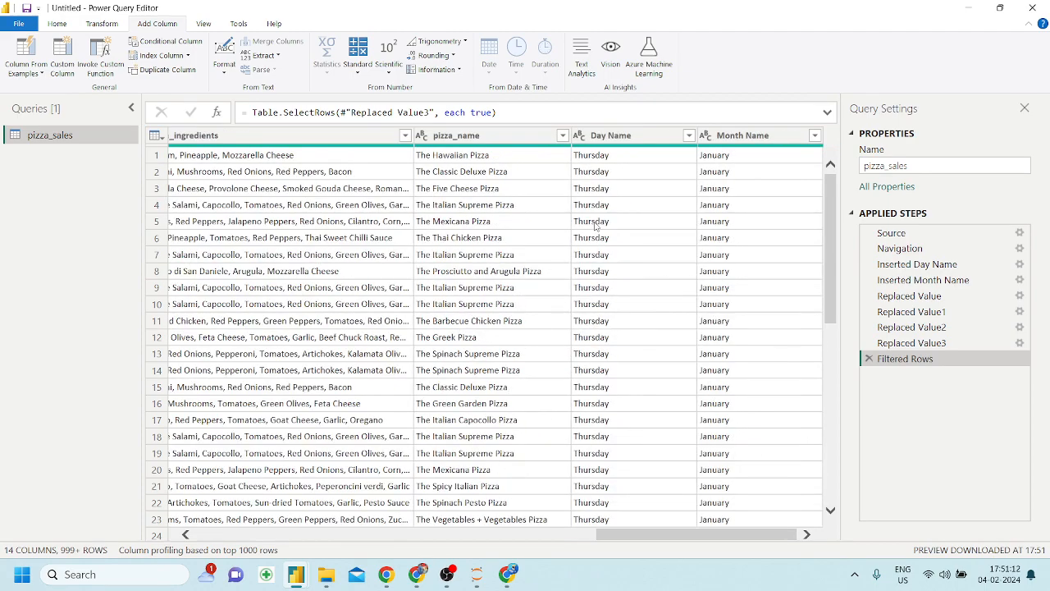
pyautogui.hscroll(-14, 595, 227)
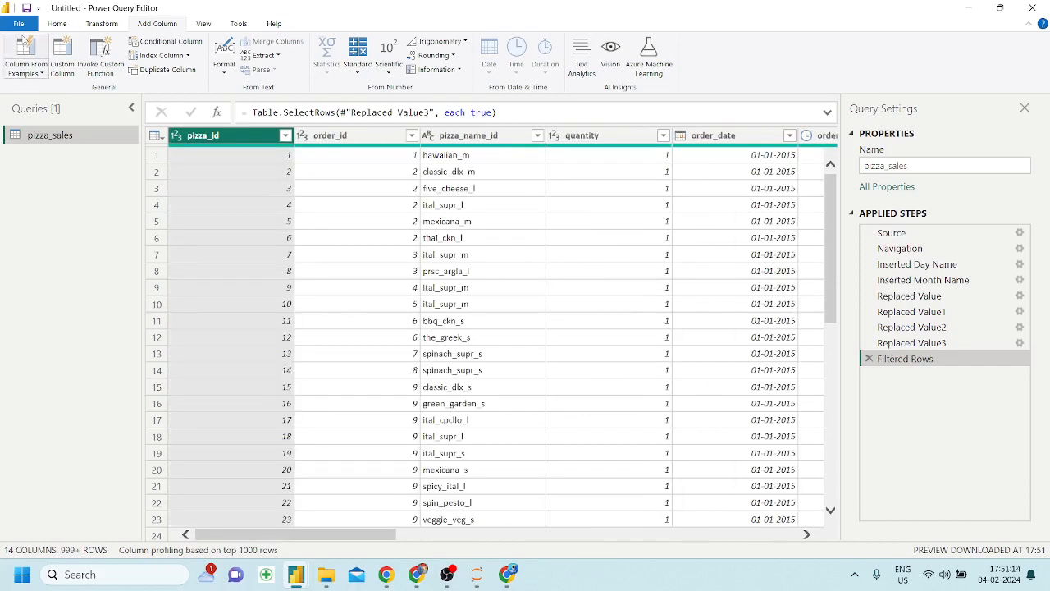
pyautogui.click(21, 26)
pyautogui.click(37, 49)
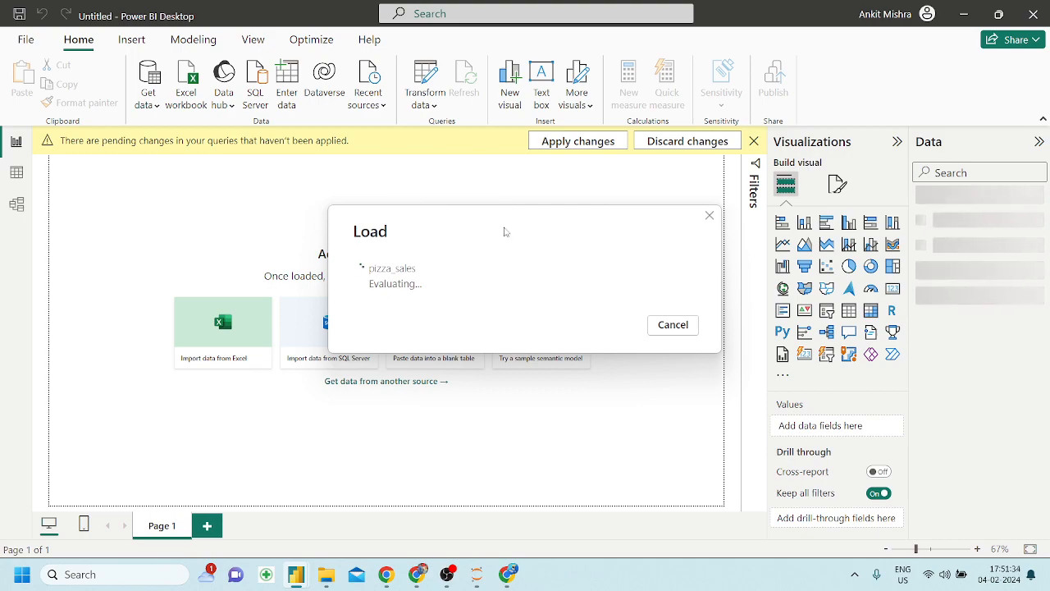
# Switch to Chrome to examine the KPIs and charts in the reference PDF 11-12-bi-project (1).pdf, and return to Power BI
pyautogui.click(417, 579)
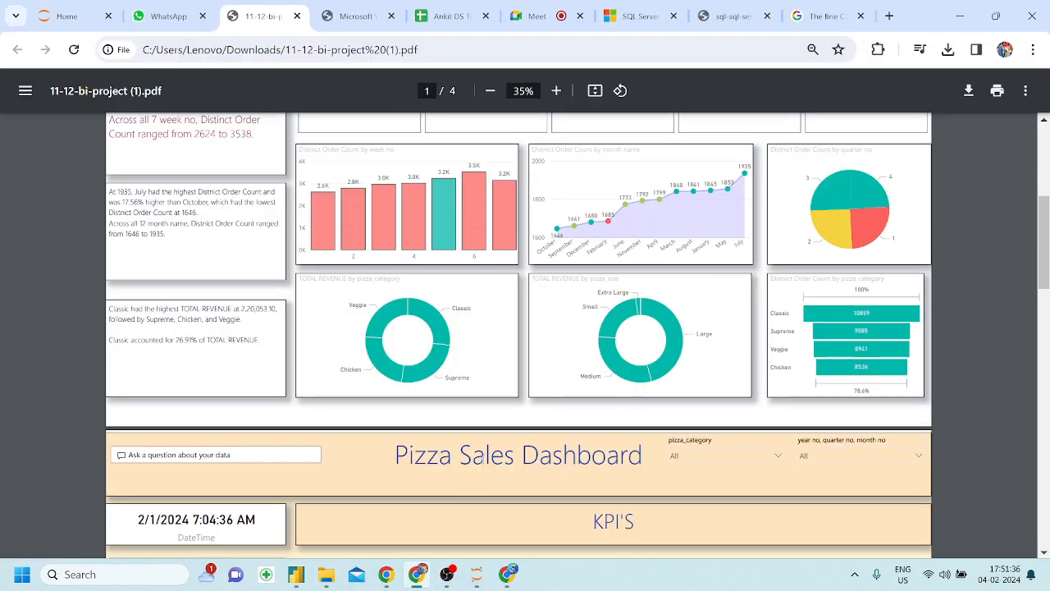
pyautogui.scroll(-5, 482, 459)
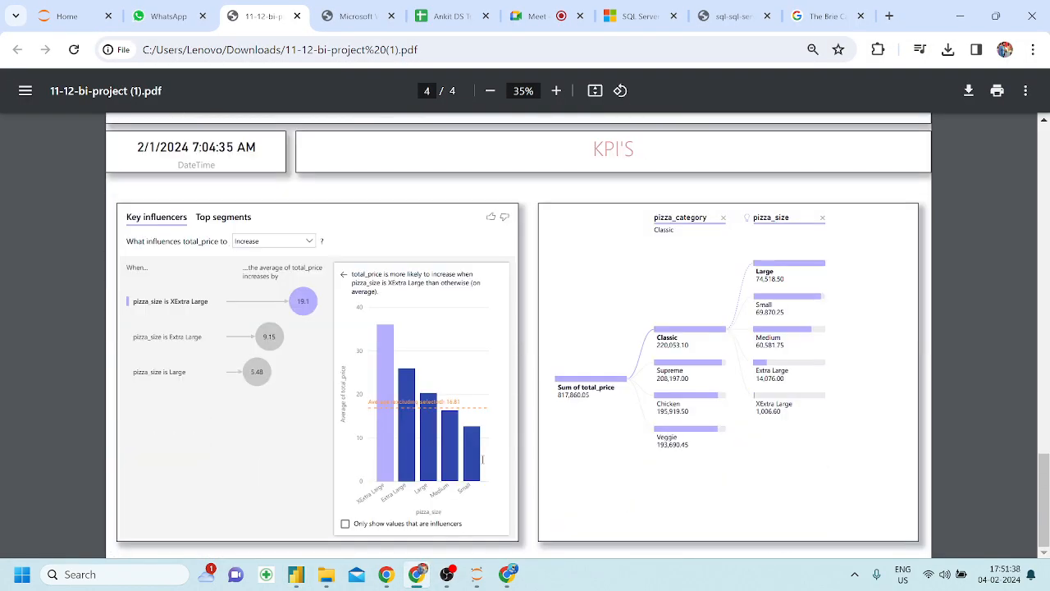
pyautogui.scroll(3, 482, 459)
pyautogui.scroll(-3, 482, 460)
pyautogui.scroll(15, 404, 382)
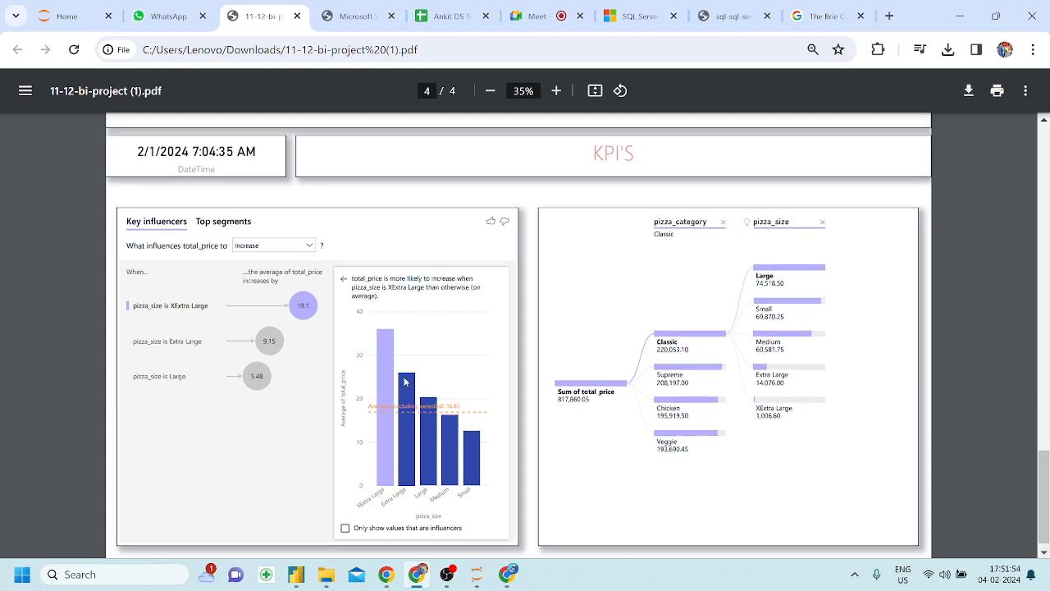
pyautogui.scroll(8, 404, 381)
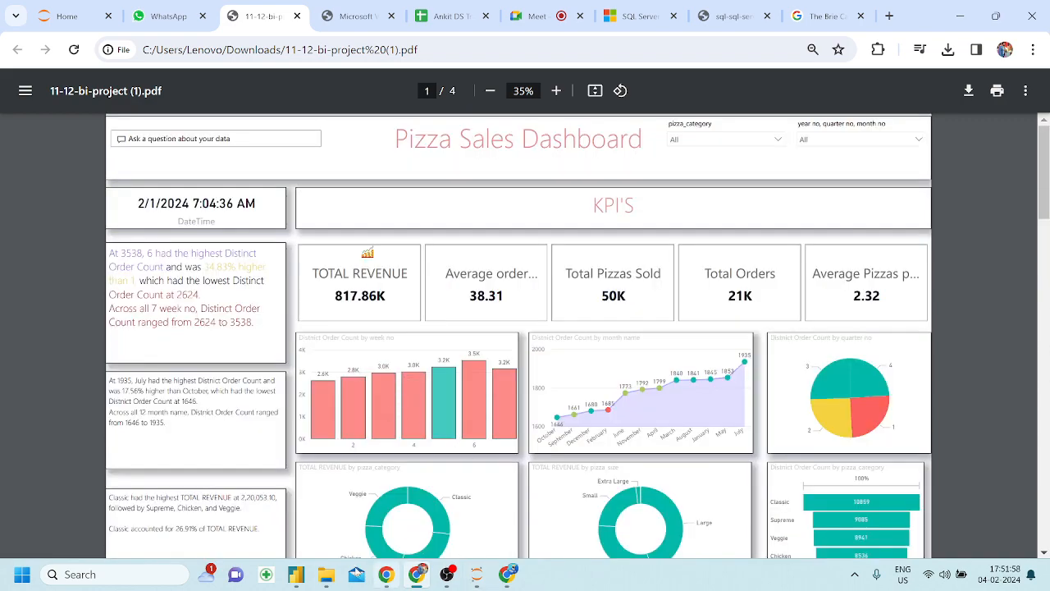
pyautogui.moveTo(297, 572)
pyautogui.click(351, 541)
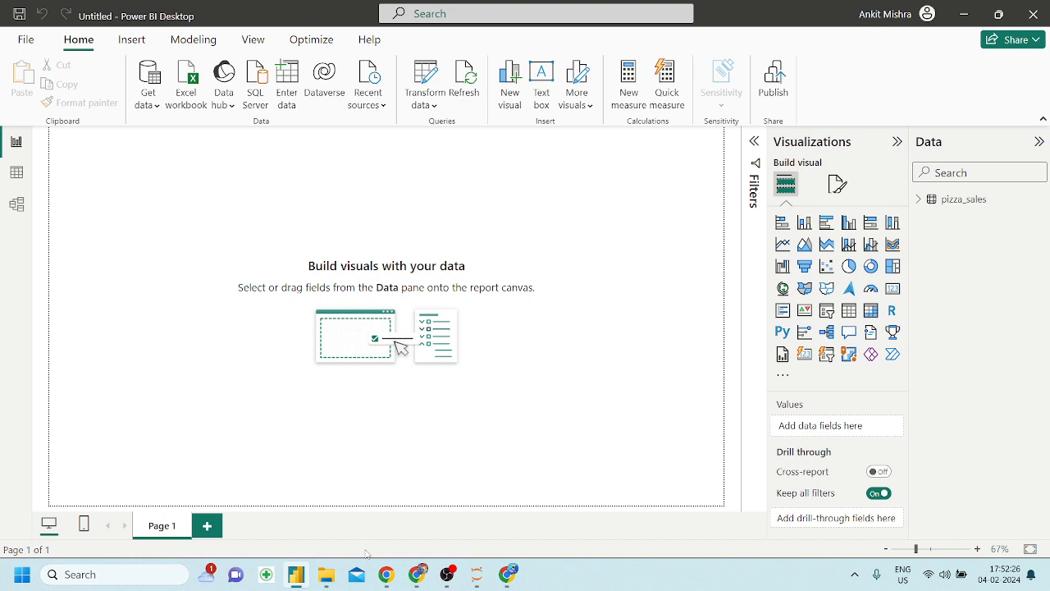
# Read the unread message in the TV_12-2pm_powerbi_weekend WhatsApp group, check the Google Meet call and return to Power BI
pyautogui.click(417, 574)
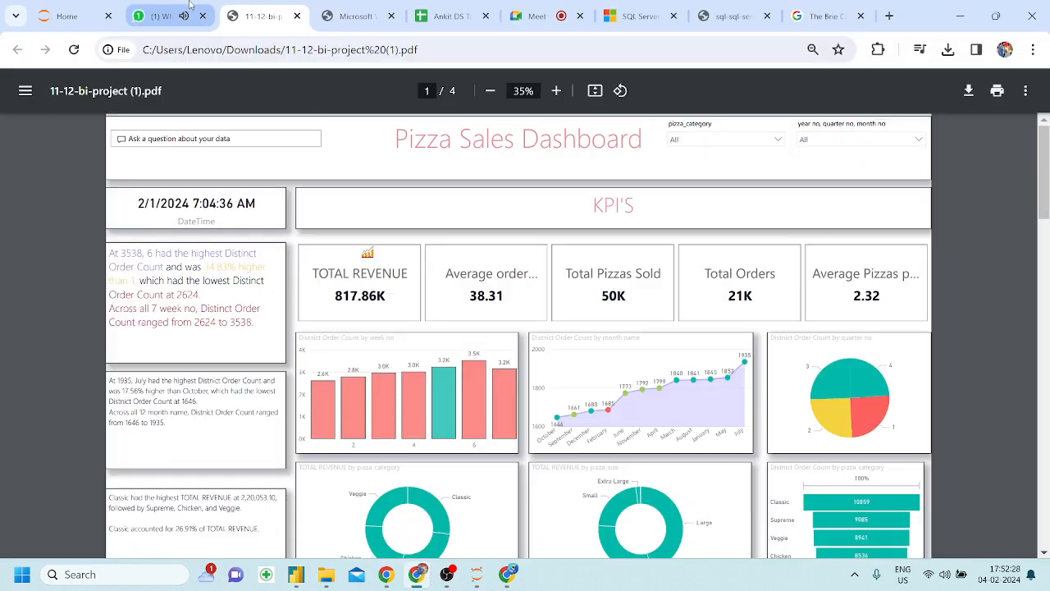
pyautogui.click(189, 7)
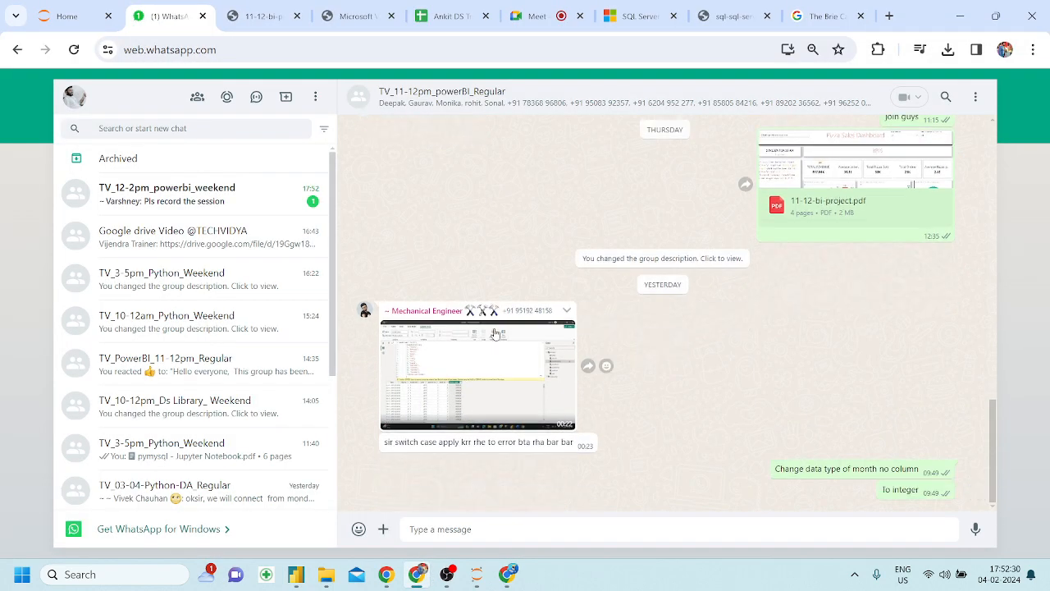
pyautogui.click(180, 199)
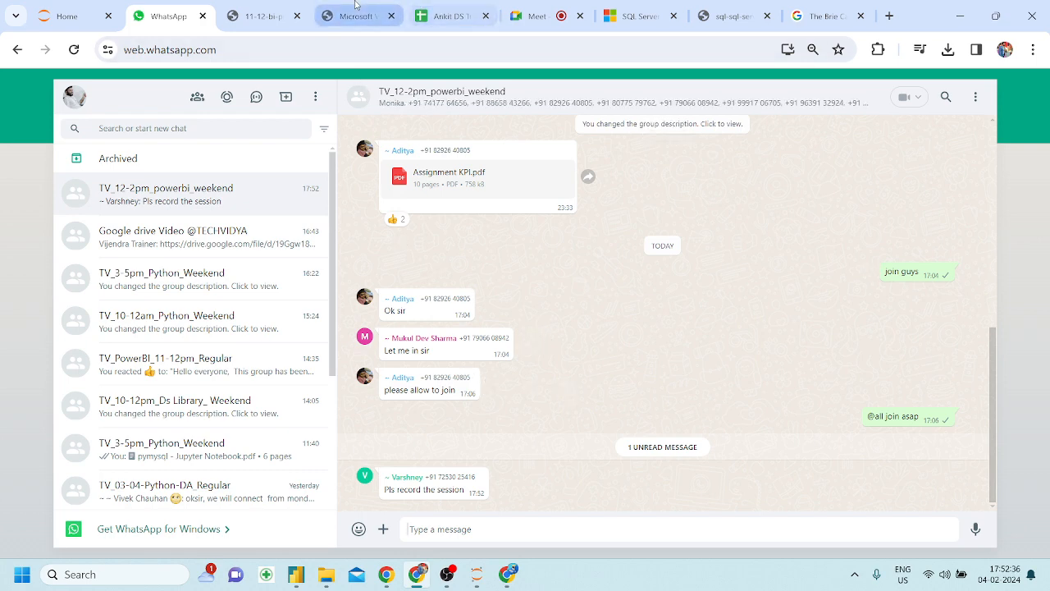
pyautogui.click(580, 5)
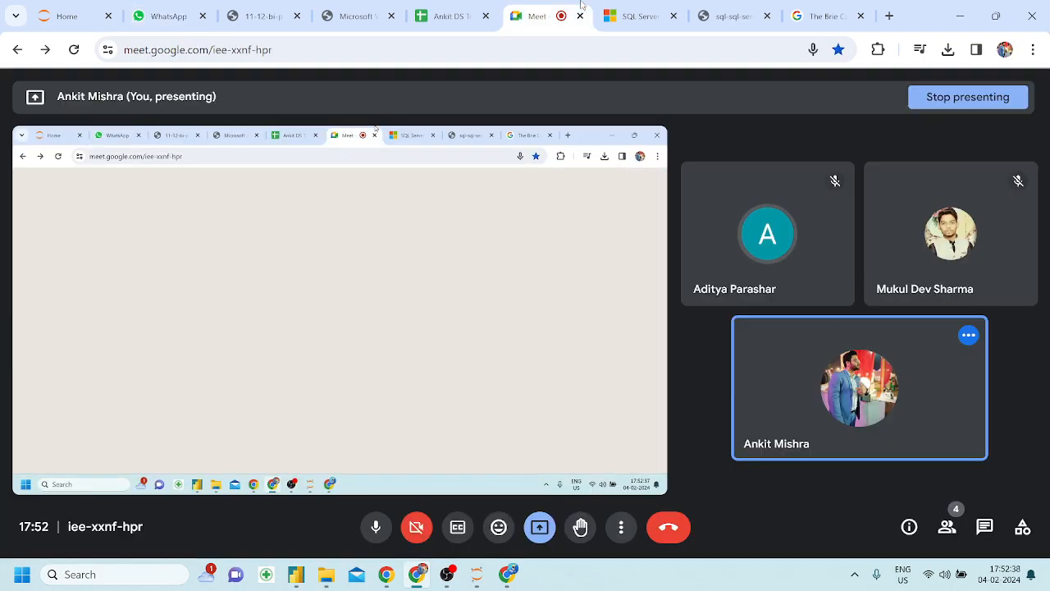
pyautogui.click(299, 575)
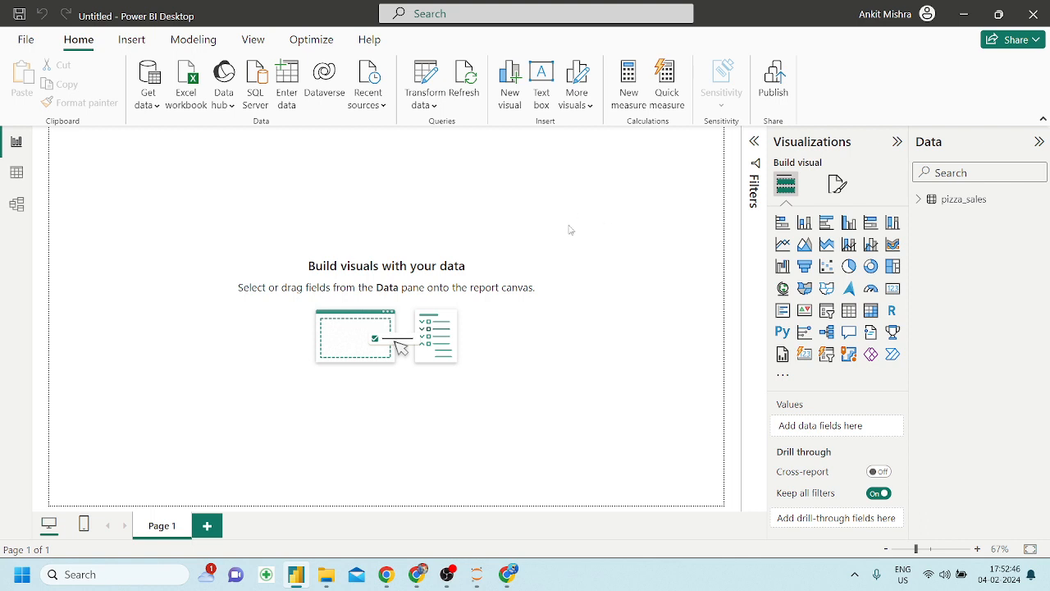
# Save the report to the Desktop folder as powerbi_project_12_02
pyautogui.hotkey('ctrl', 's')
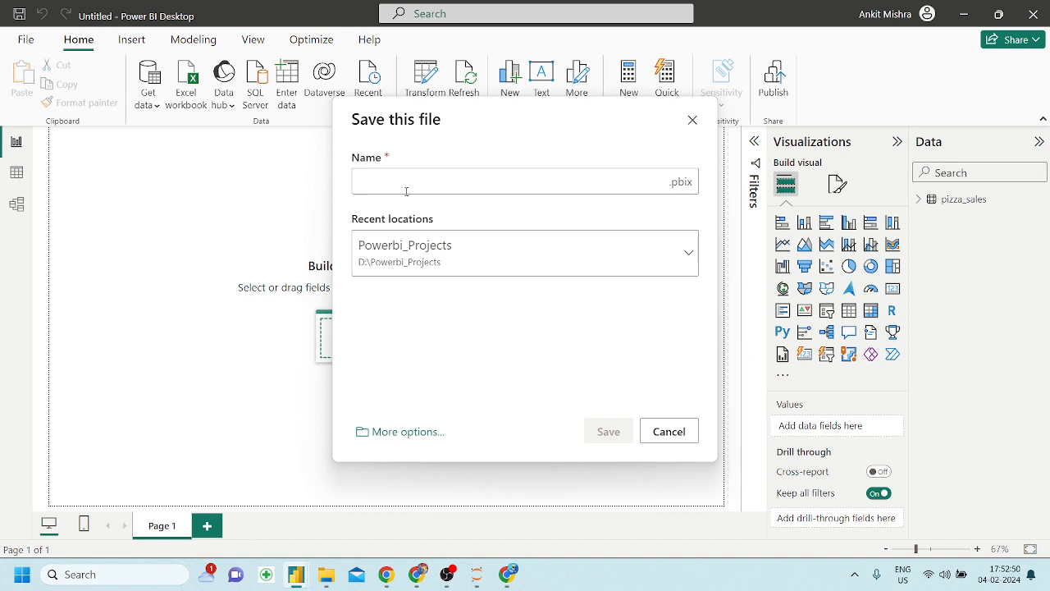
pyautogui.click(425, 248)
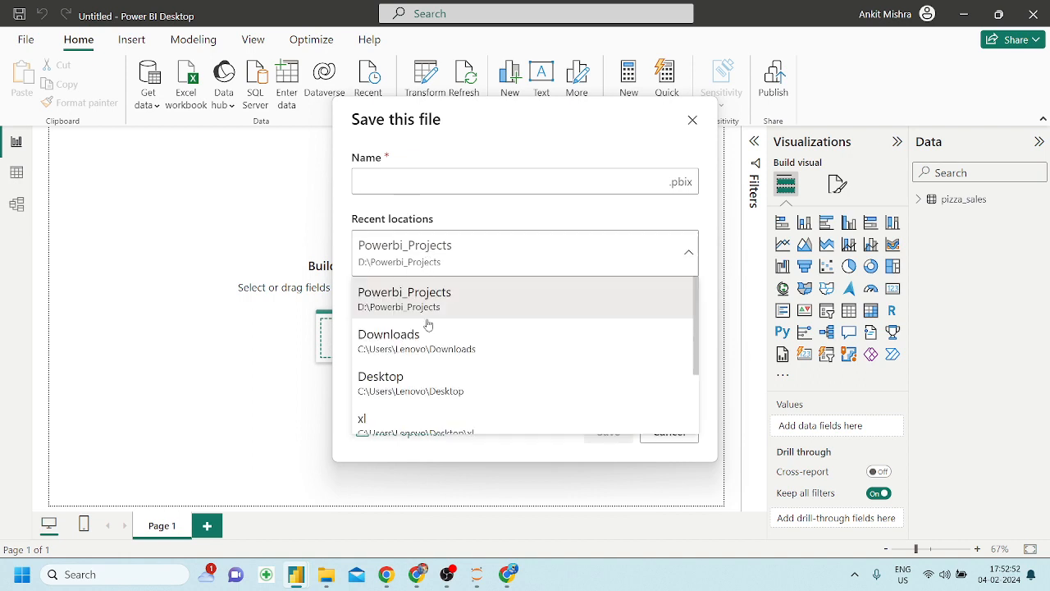
pyautogui.click(436, 398)
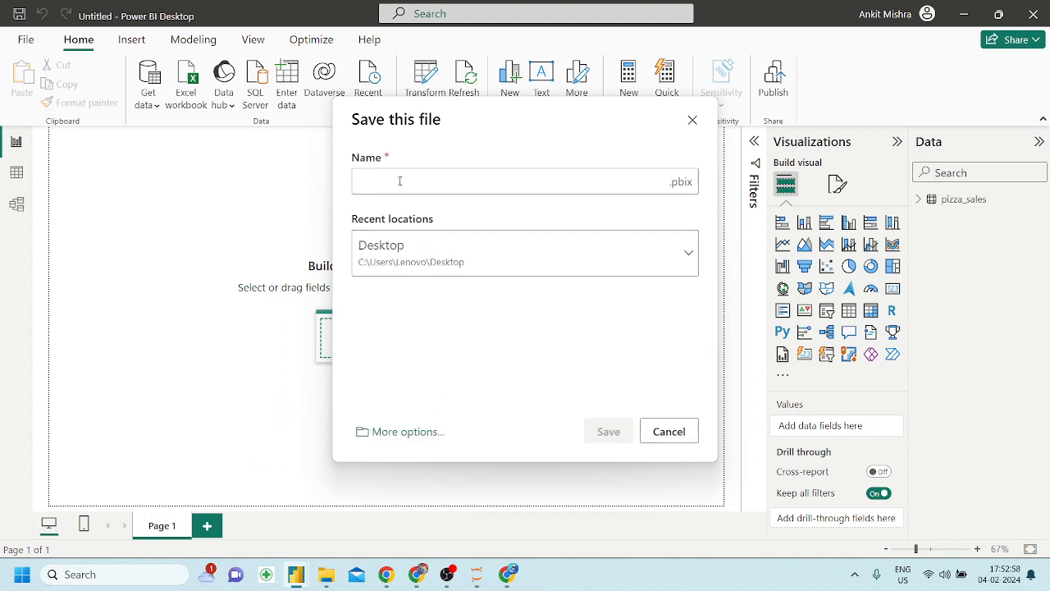
pyautogui.write('power')
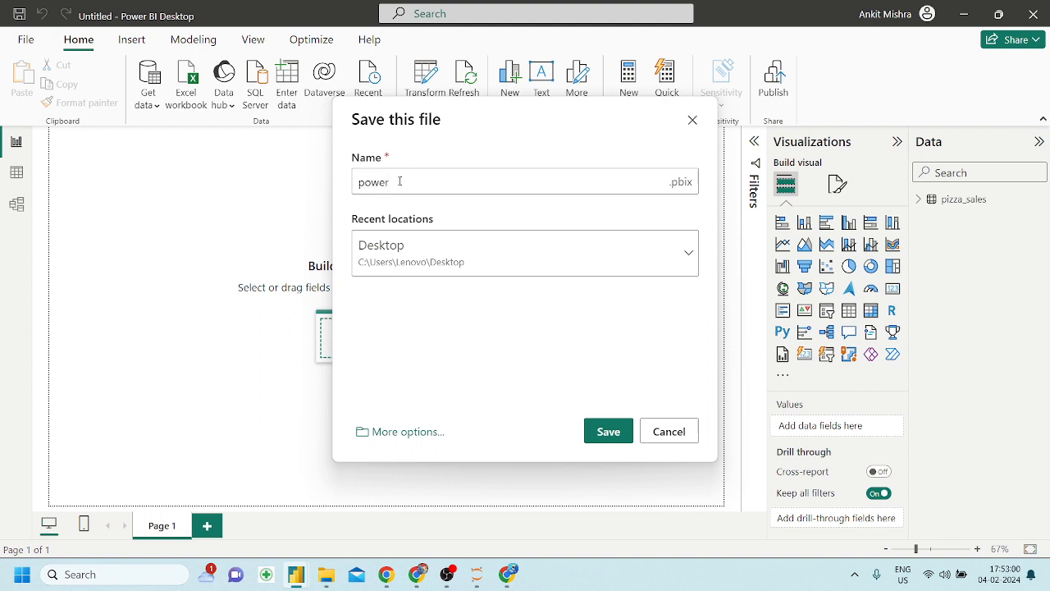
pyautogui.write('roject_03')
pyautogui.press('BackSpace')
pyautogui.press('BackSpace')
pyautogui.write('12_02')
pyautogui.click(612, 428)
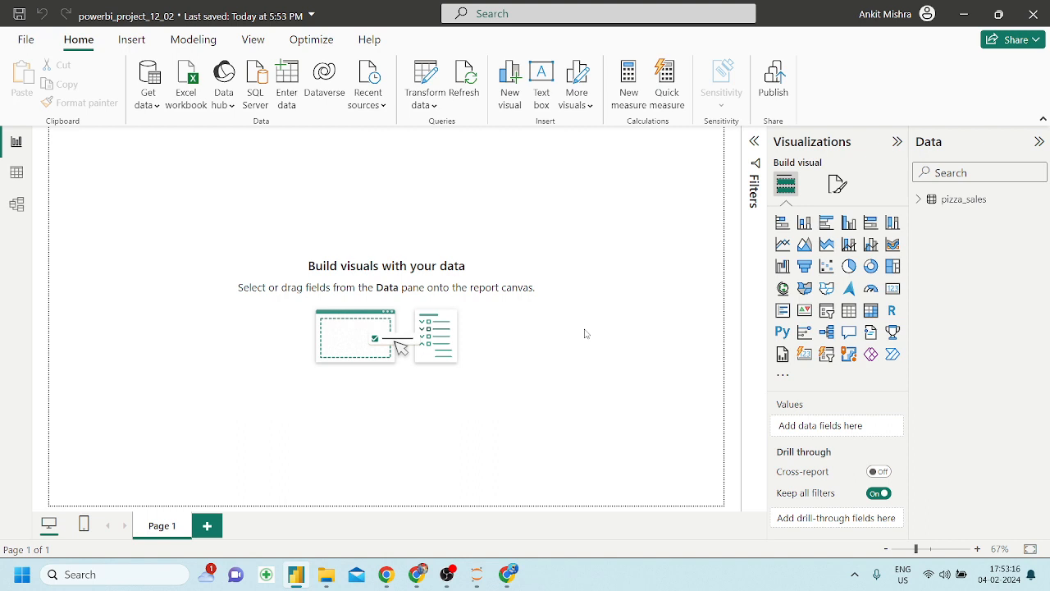
# Start a new calculated table named dimdate in Table view, defined with the CALENDAR function
pyautogui.click(17, 174)
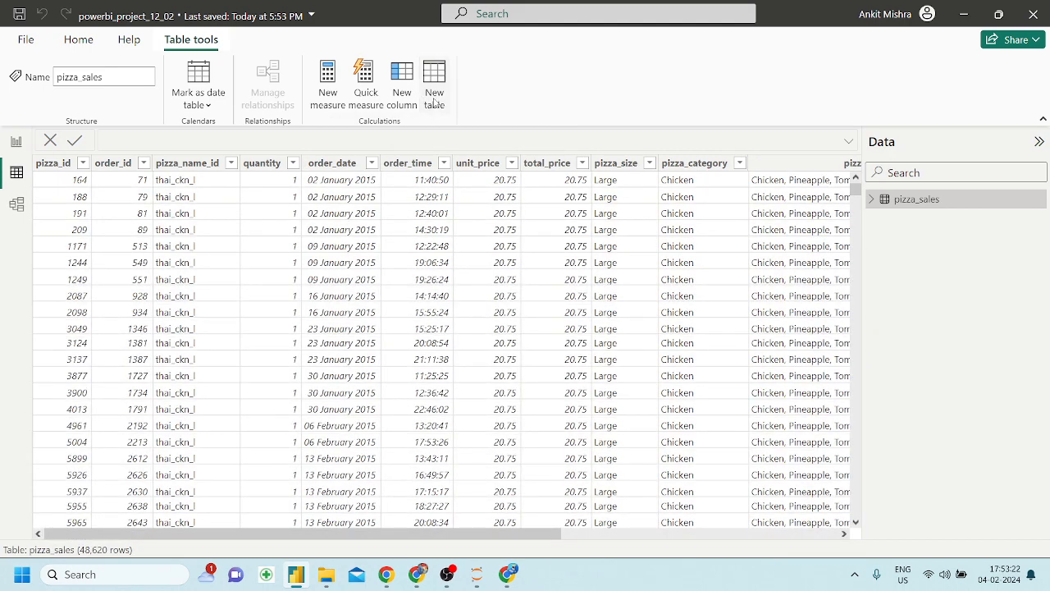
pyautogui.click(435, 102)
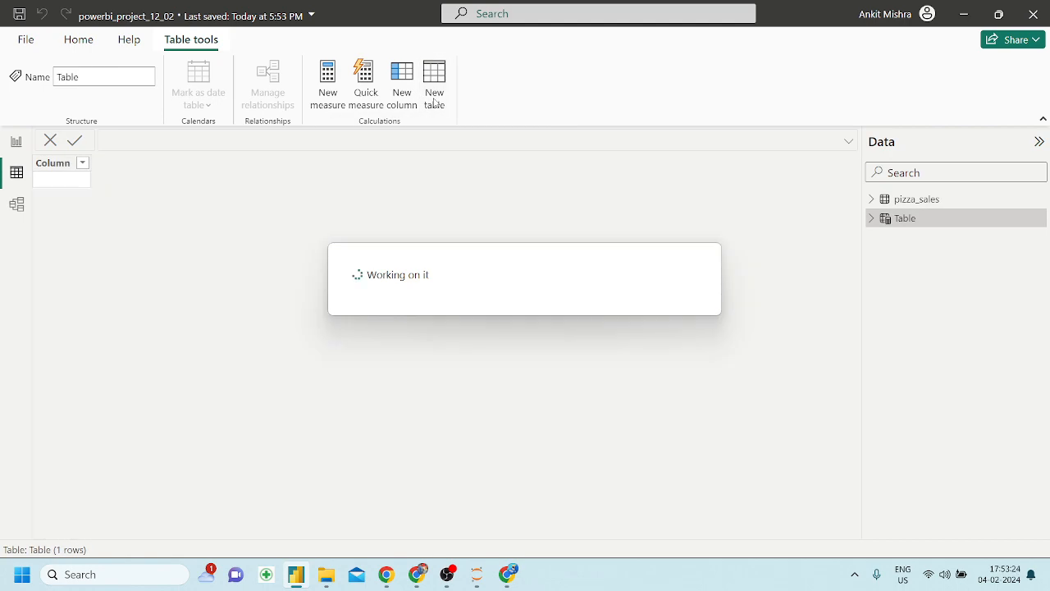
pyautogui.press('BackSpace')
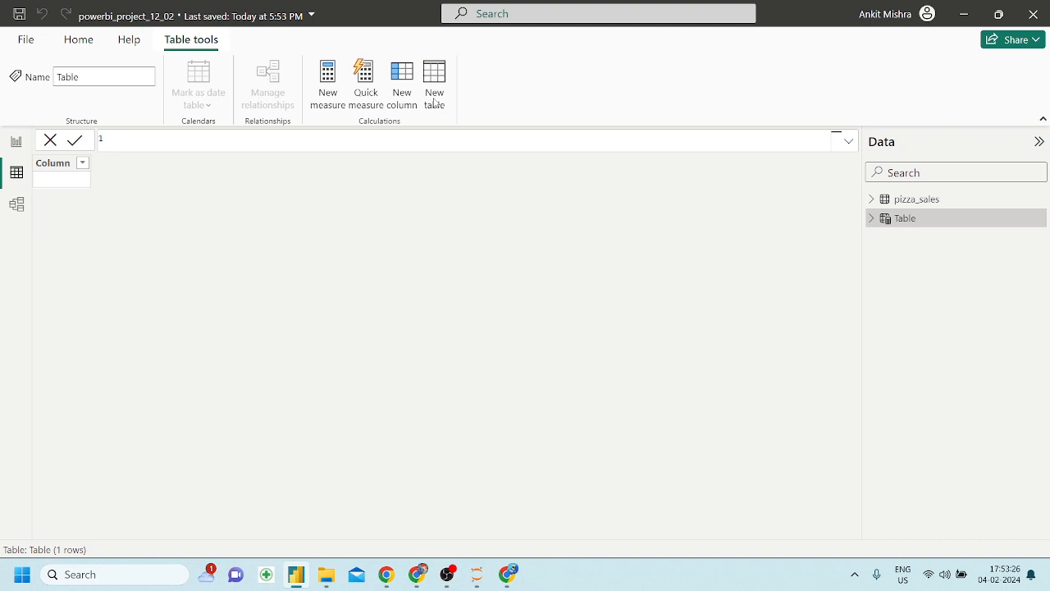
pyautogui.write('dimsdate')
pyautogui.press('Left')
pyautogui.press('Left')
pyautogui.press('BackSpace')
pyautogui.write('= ')
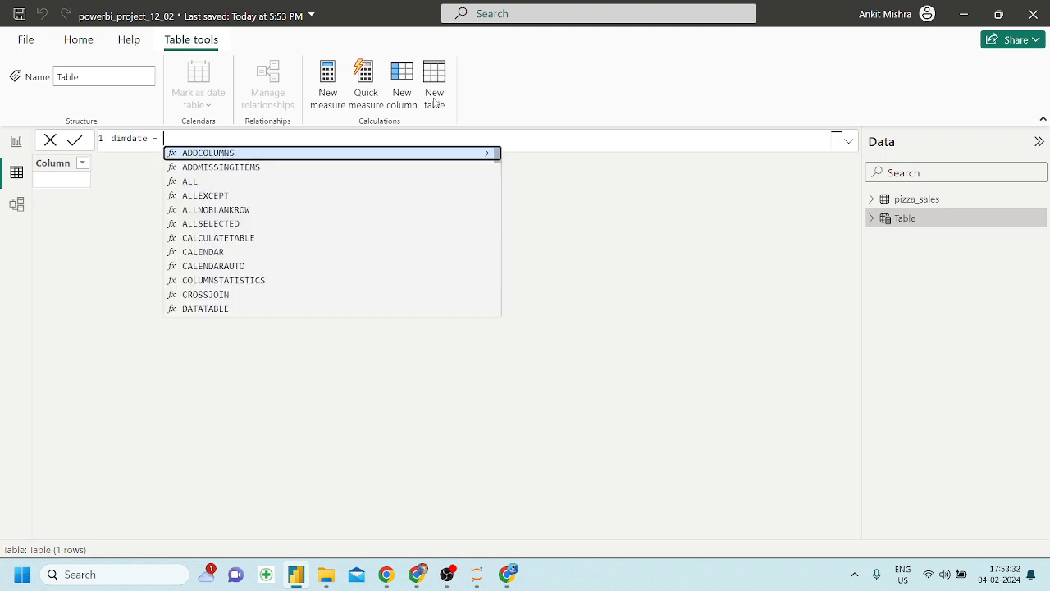
pyautogui.write('cal')
pyautogui.press('Down')
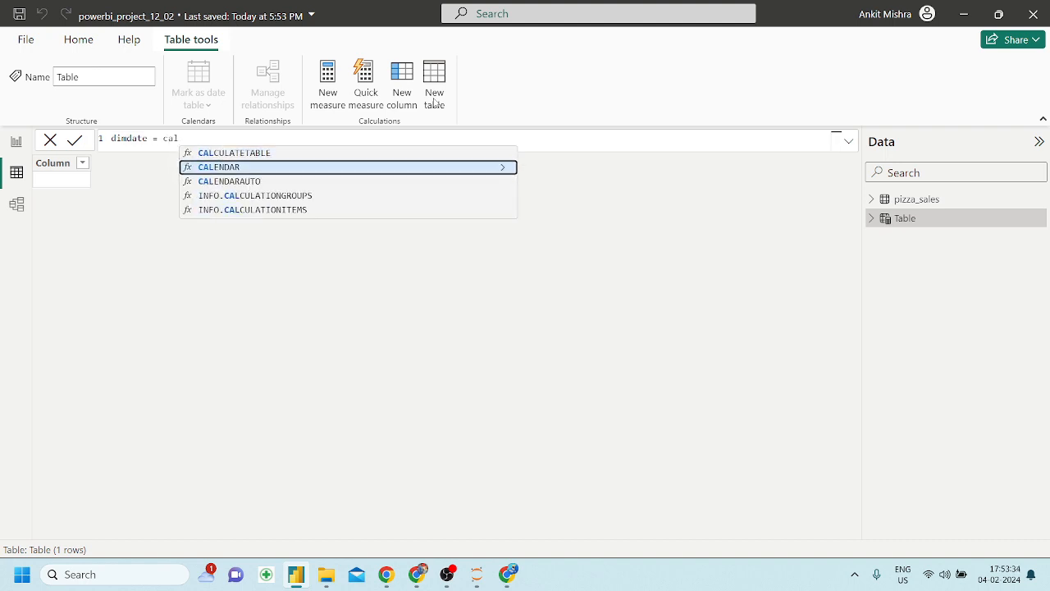
pyautogui.press('Tab')
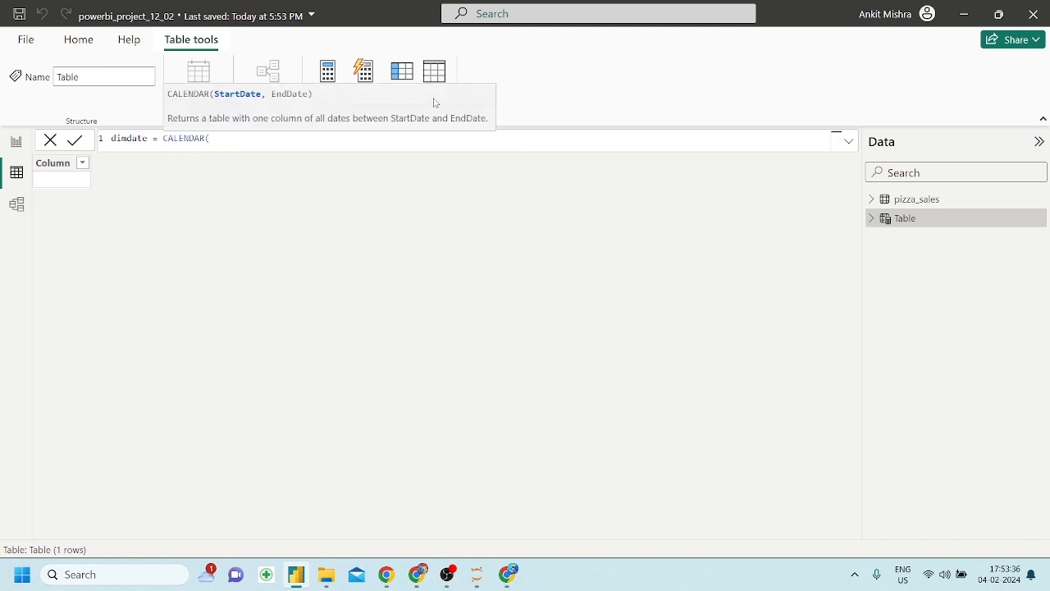
# Set the CALENDAR range to date(2015,01,01) through date(2015,12,31), commit the dimdate formula and look through the table's rows
pyautogui.write('date(')
pyautogui.write('2015')
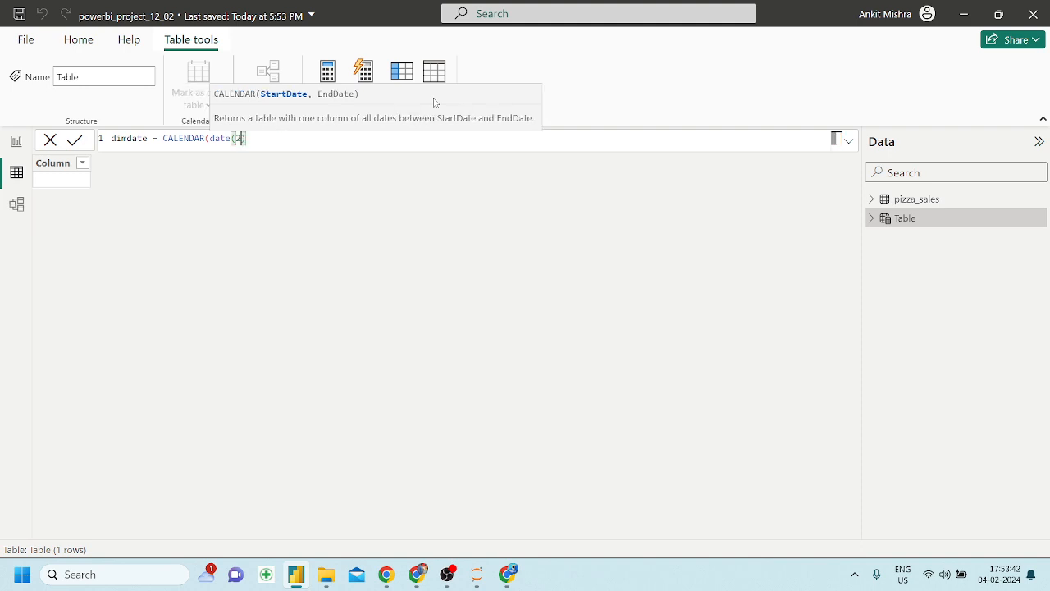
pyautogui.write(',')
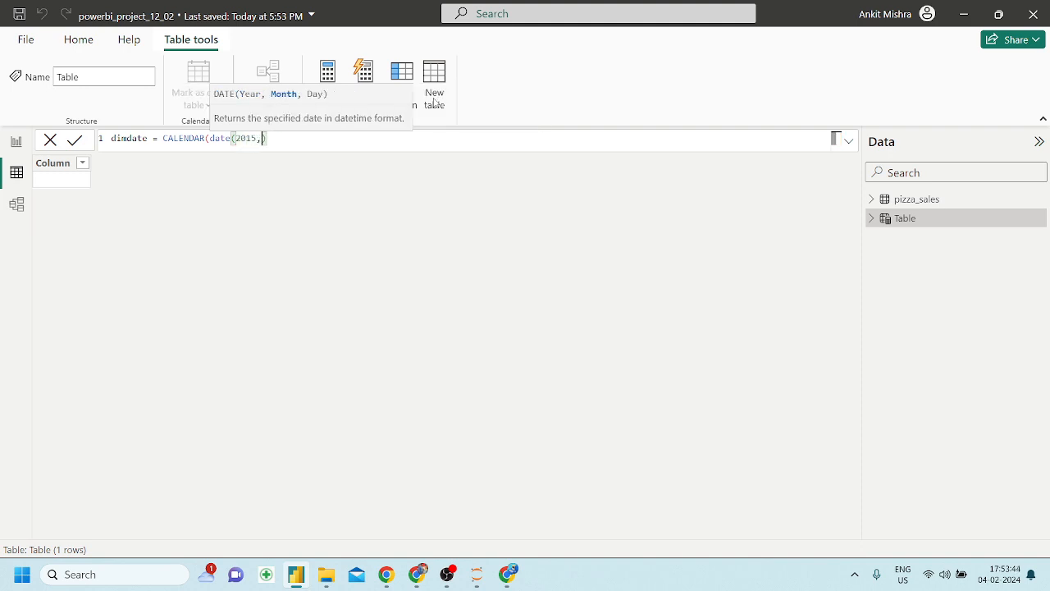
pyautogui.write('01,0')
pyautogui.write('1')
pyautogui.write(',')
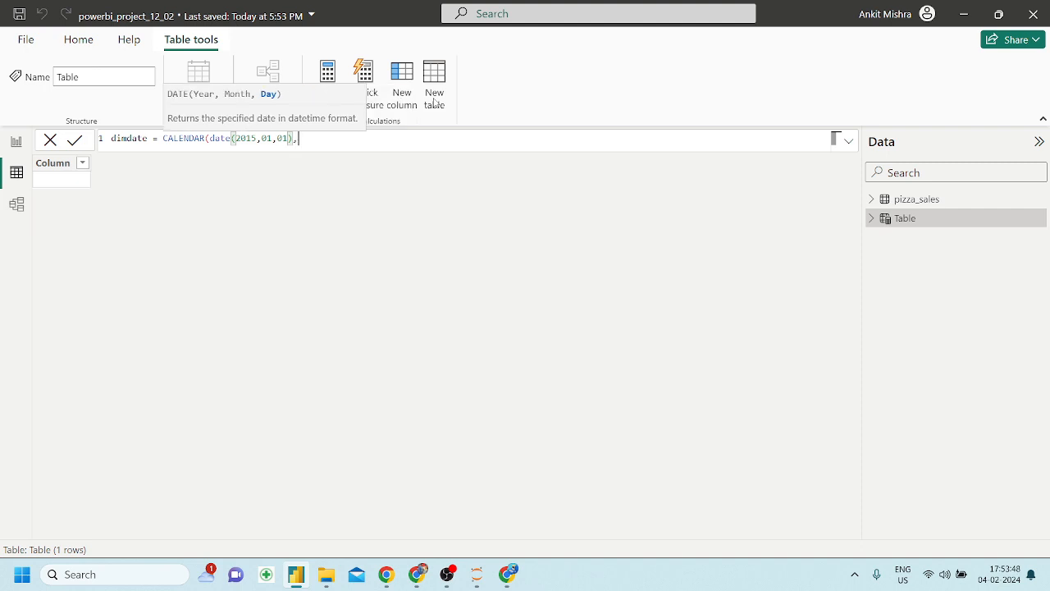
pyautogui.write('date()')
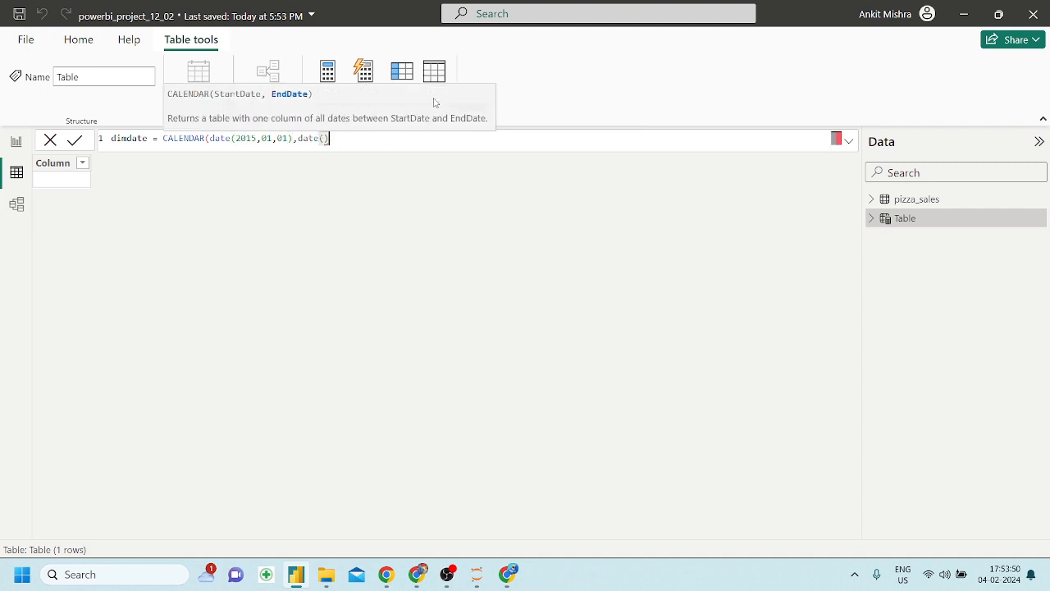
pyautogui.write('2015')
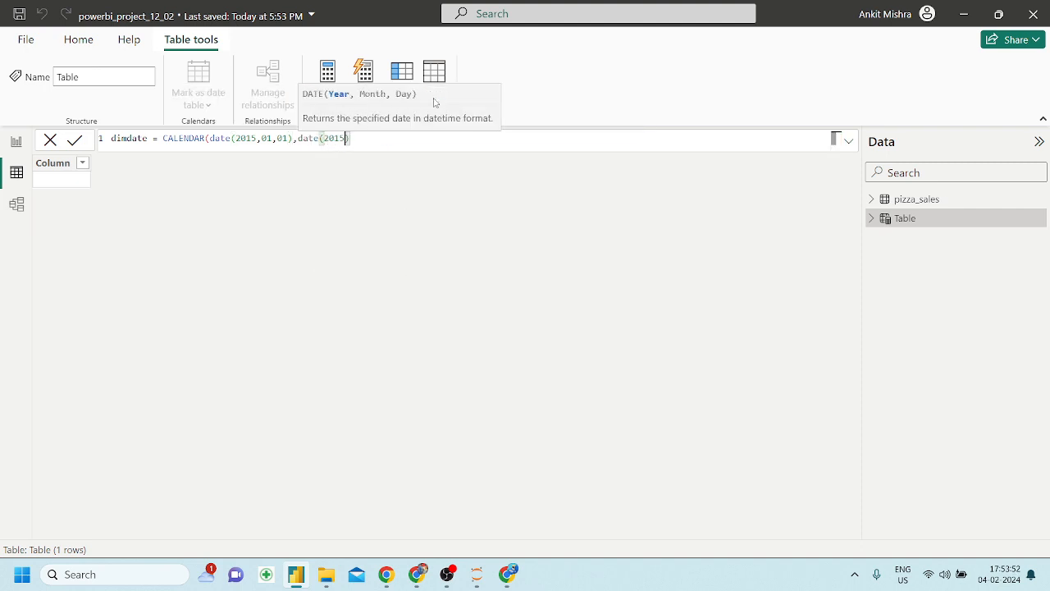
pyautogui.write(',12,31)')
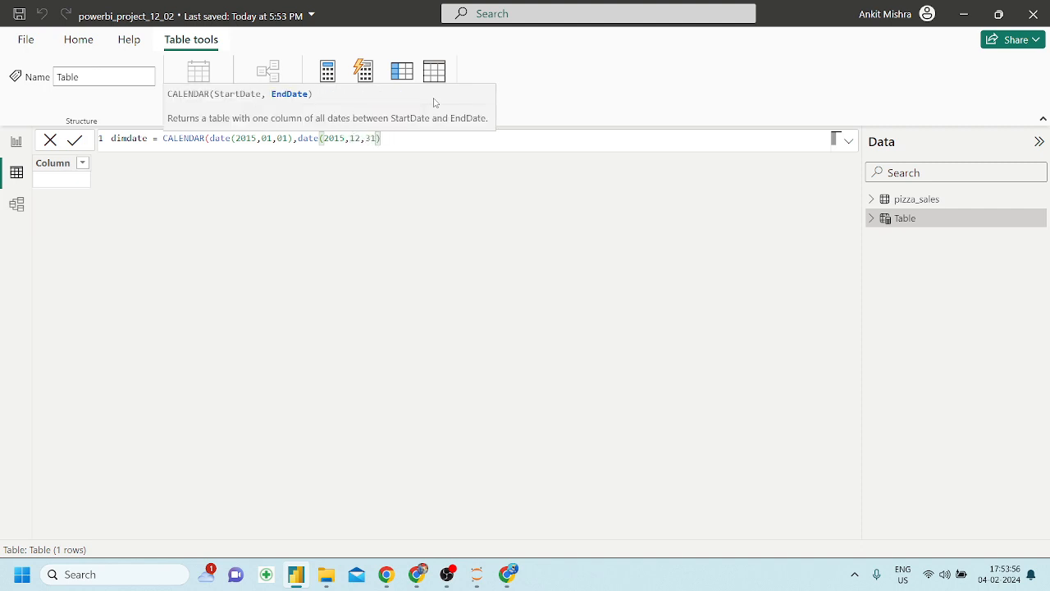
pyautogui.write(')')
pyautogui.press('Return')
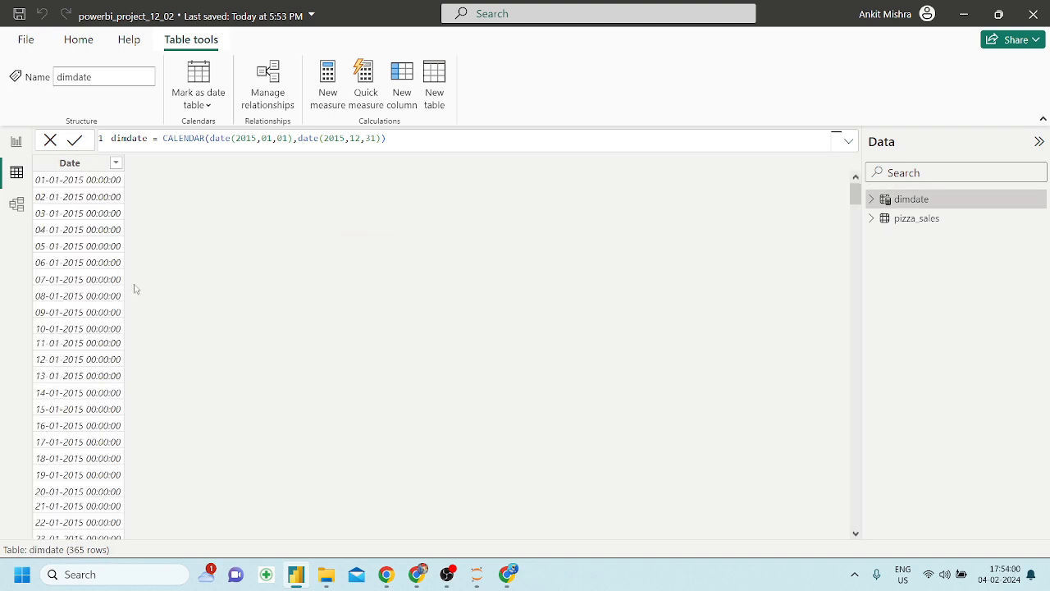
pyautogui.scroll(-4, 122, 302)
pyautogui.scroll(4, 122, 302)
pyautogui.scroll(-15, 92, 299)
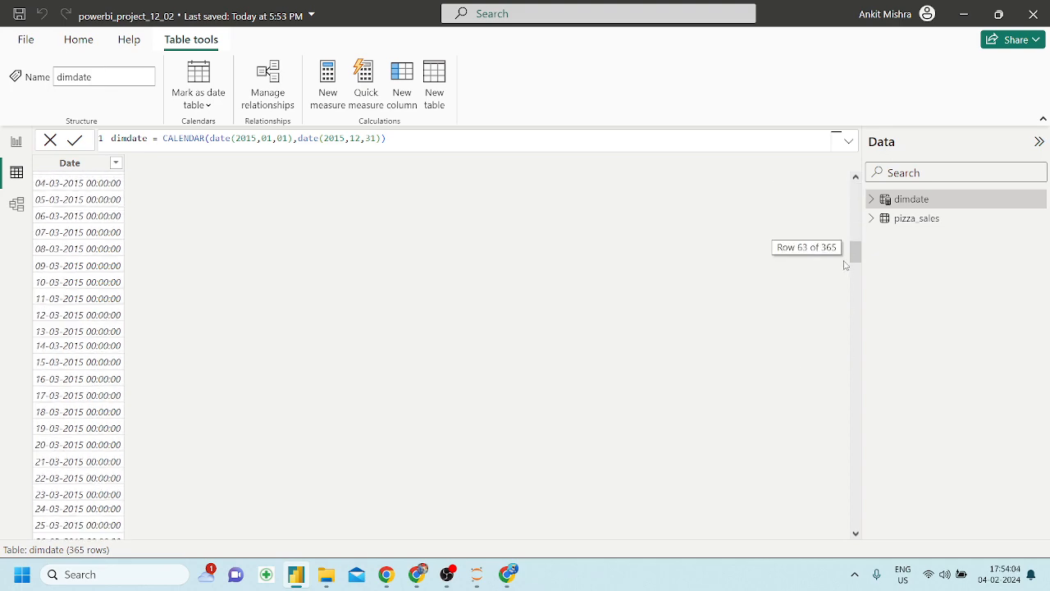
pyautogui.scroll(15, 300, 246)
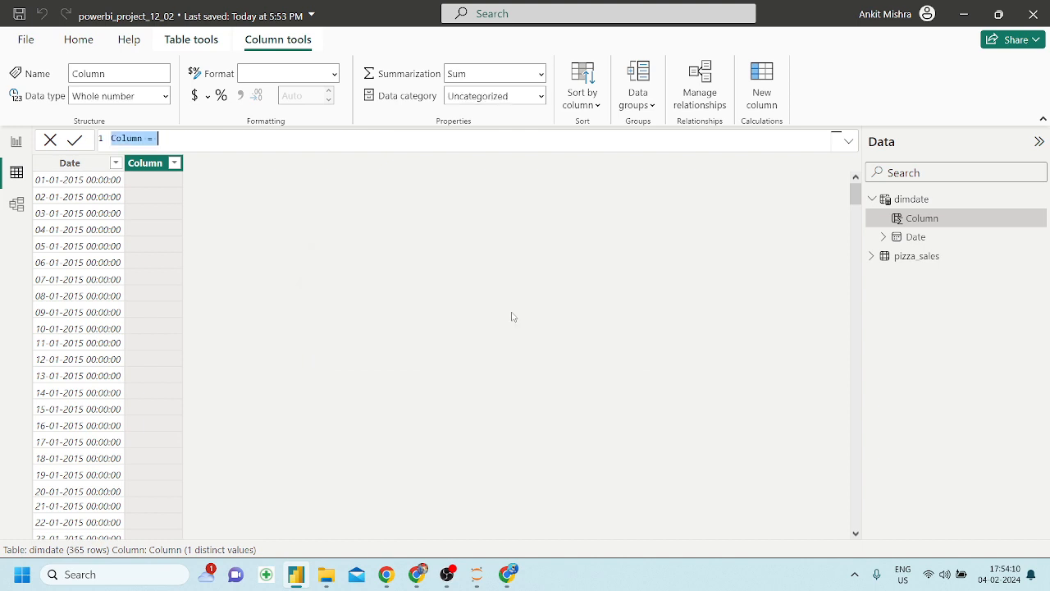
pyautogui.press('BackSpace')
pyautogui.write('year')
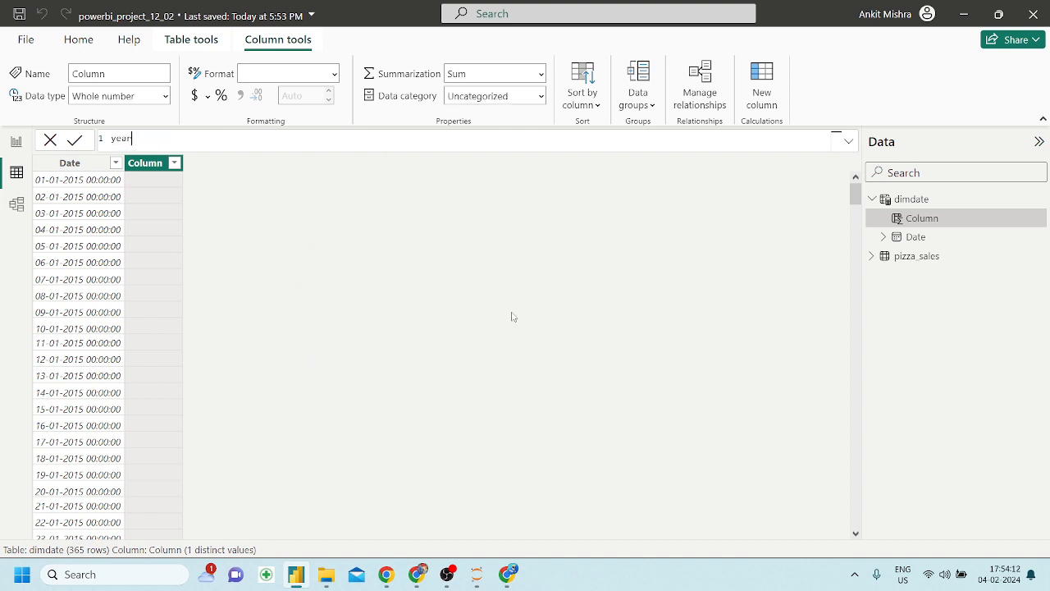
pyautogui.press('BackSpace')
pyautogui.press('BackSpace')
pyautogui.press('BackSpace')
pyautogui.press('BackSpace')
# Define the new dimdate calculated column as day no = DAY(dimdate[Date])
pyautogui.write('day no =day')
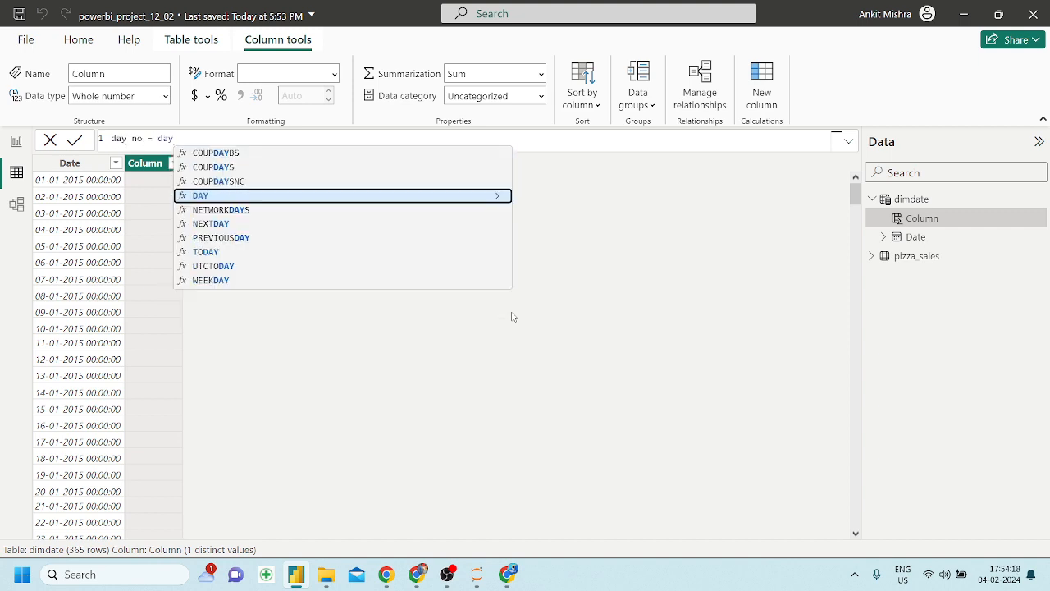
pyautogui.press('Tab')
pyautogui.write('date')
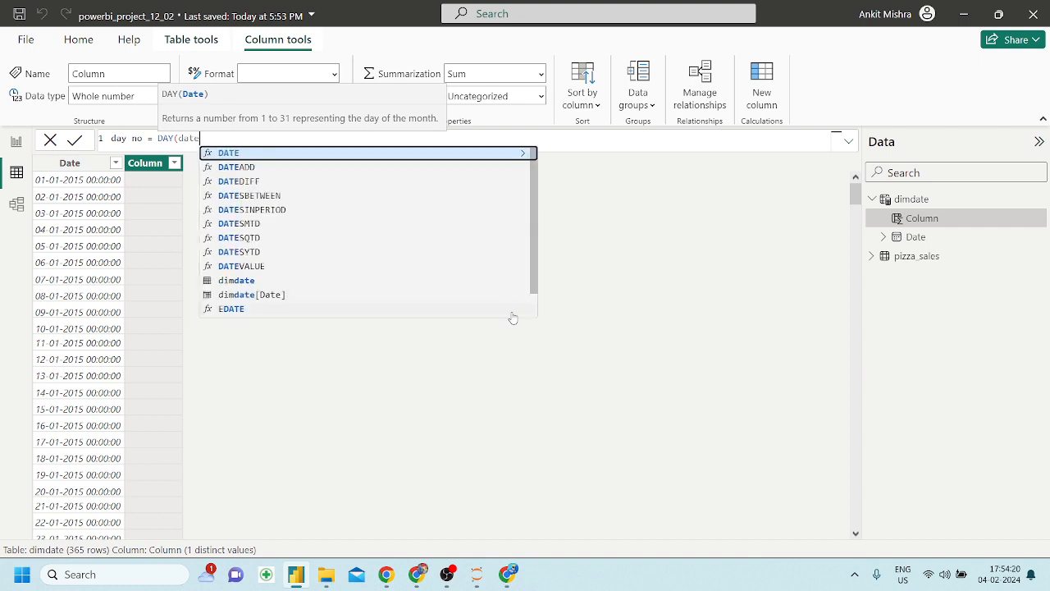
pyautogui.press('Down')
pyautogui.press('Down')
pyautogui.press('Down')
pyautogui.press('Down')
pyautogui.press('Down')
pyautogui.press('Down')
pyautogui.press('Down')
pyautogui.press('Down')
pyautogui.press('Down')
pyautogui.press('Down')
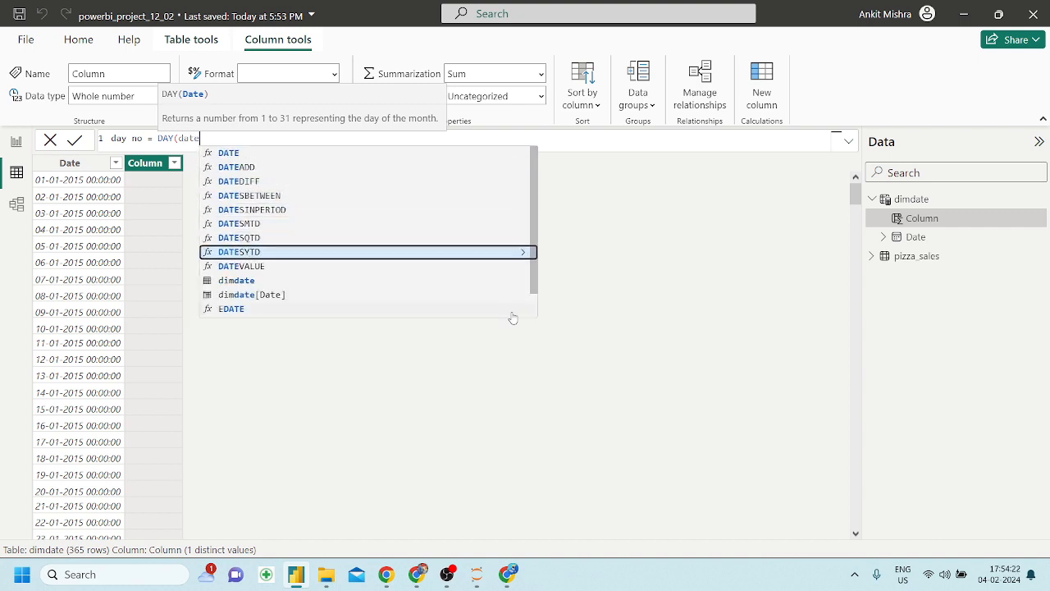
pyautogui.press('Tab')
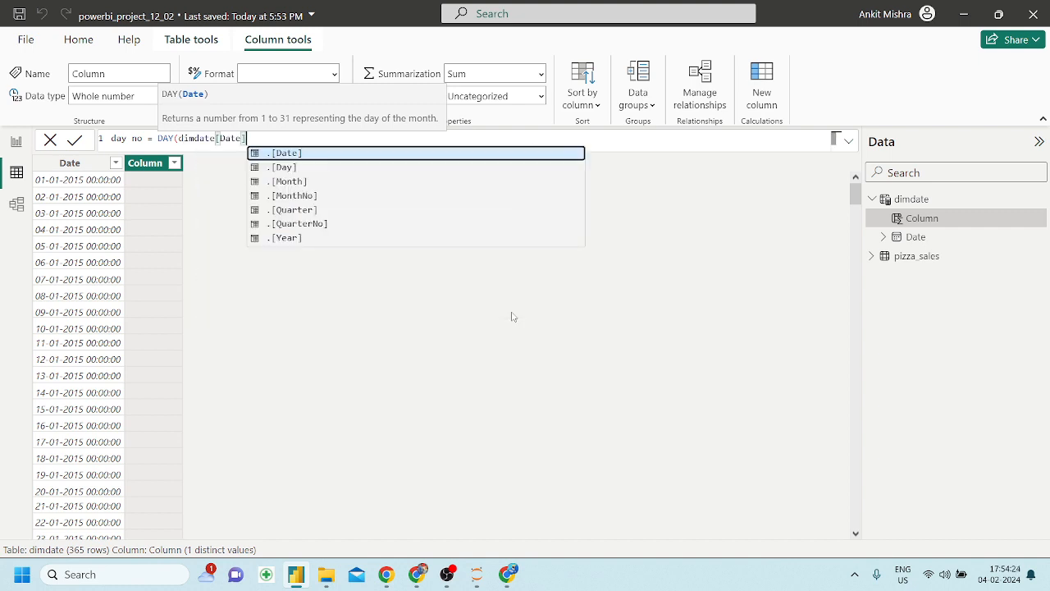
pyautogui.write(')')
pyautogui.press('Return')
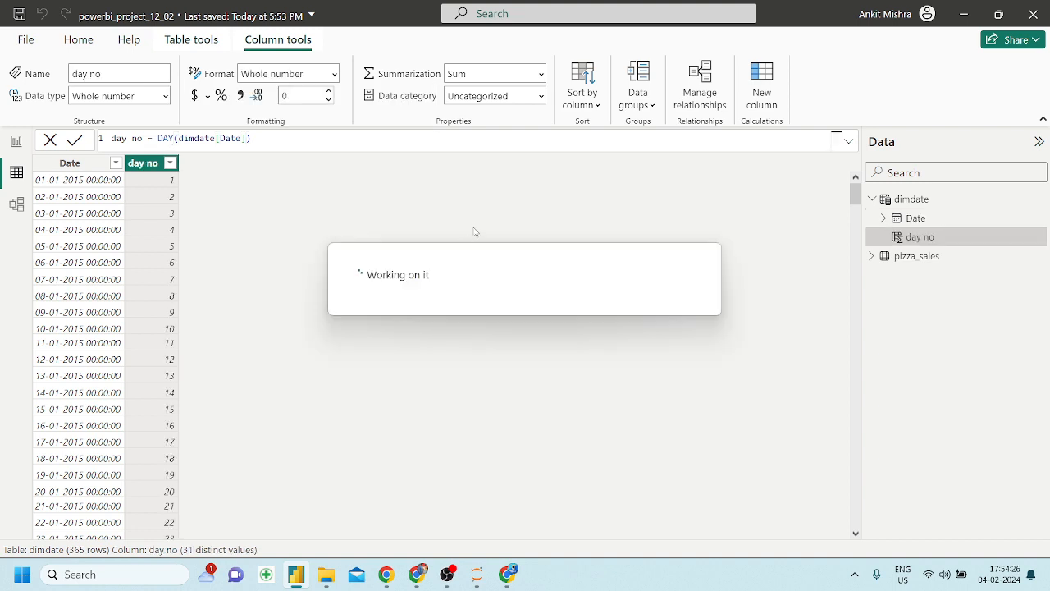
# Start another calculated column in dimdate named week no
pyautogui.click(758, 105)
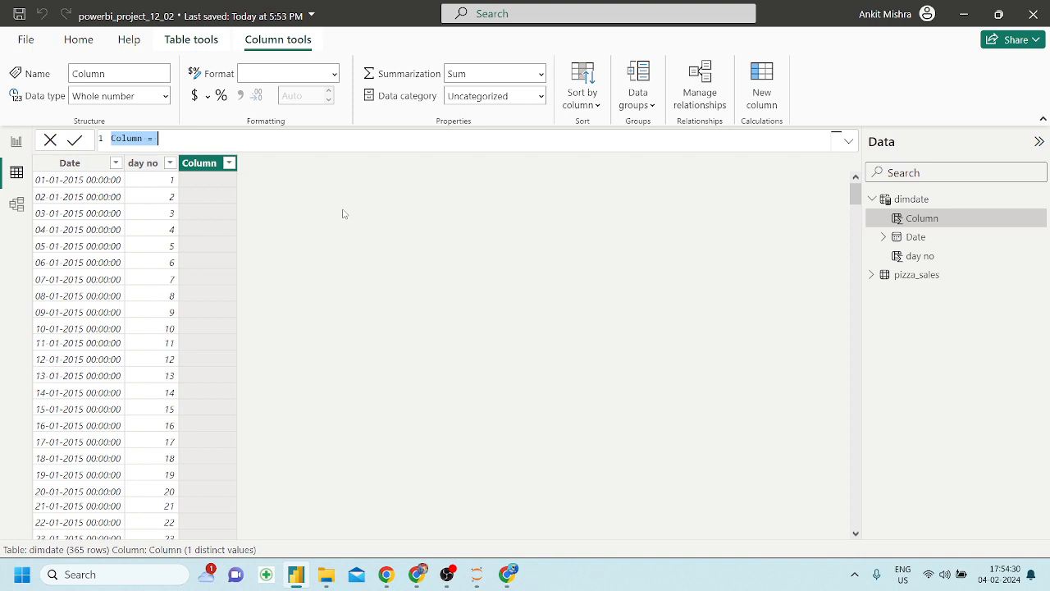
pyautogui.write('week n')
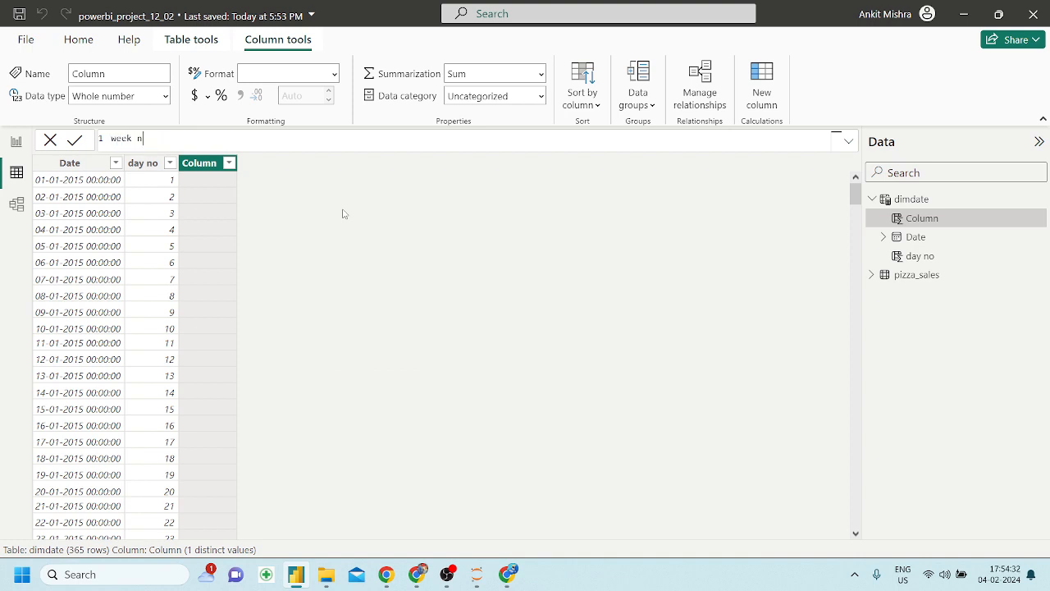
pyautogui.write('o = ')
pyautogui.write('week')
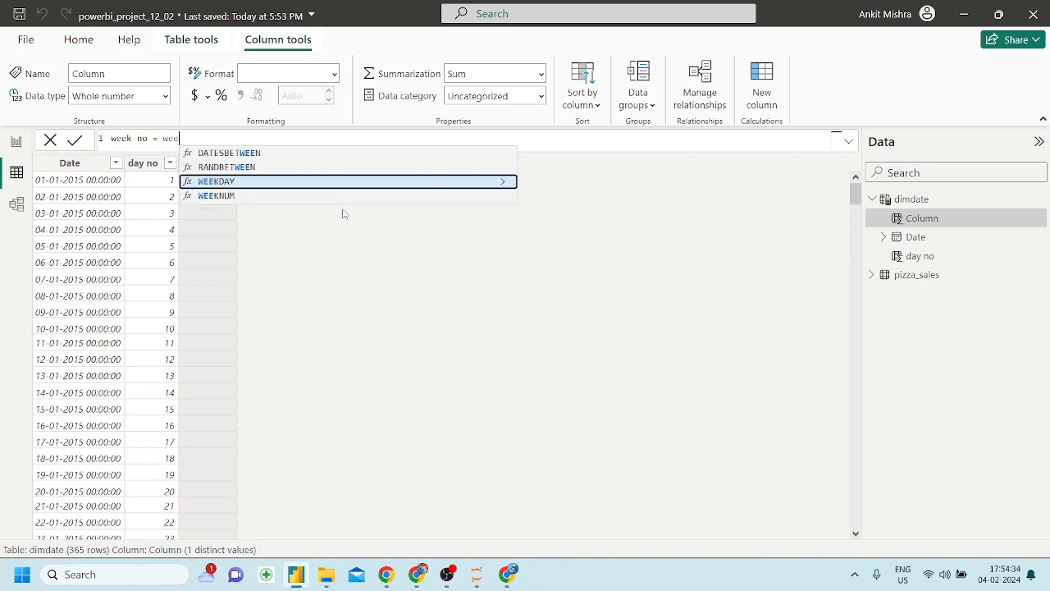
pyautogui.press('Down')
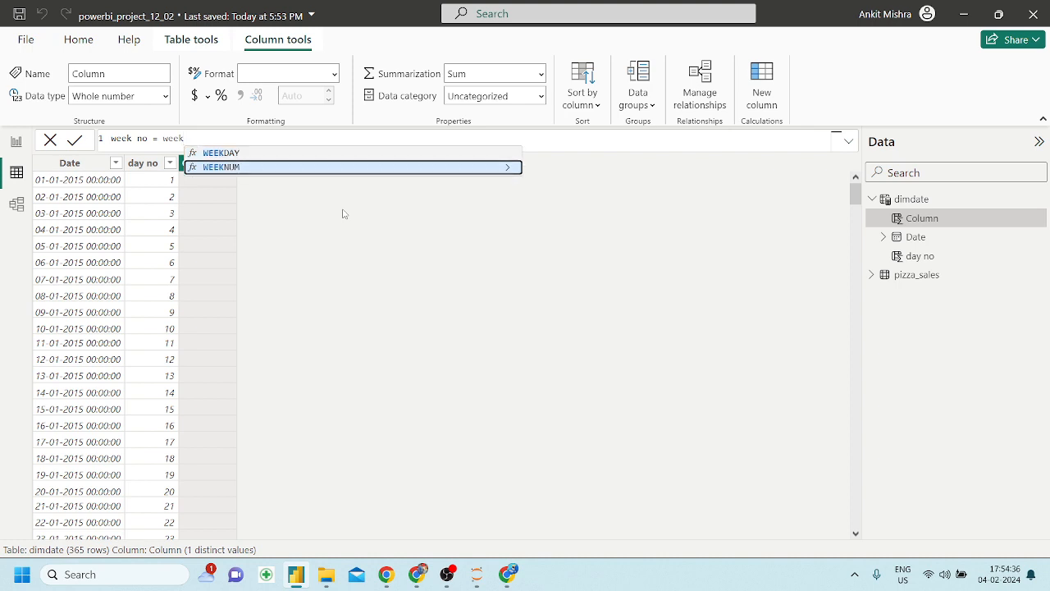
pyautogui.press('Tab')
pyautogui.press('BackSpace')
pyautogui.press('BackSpace')
pyautogui.press('BackSpace')
pyautogui.press('BackSpace')
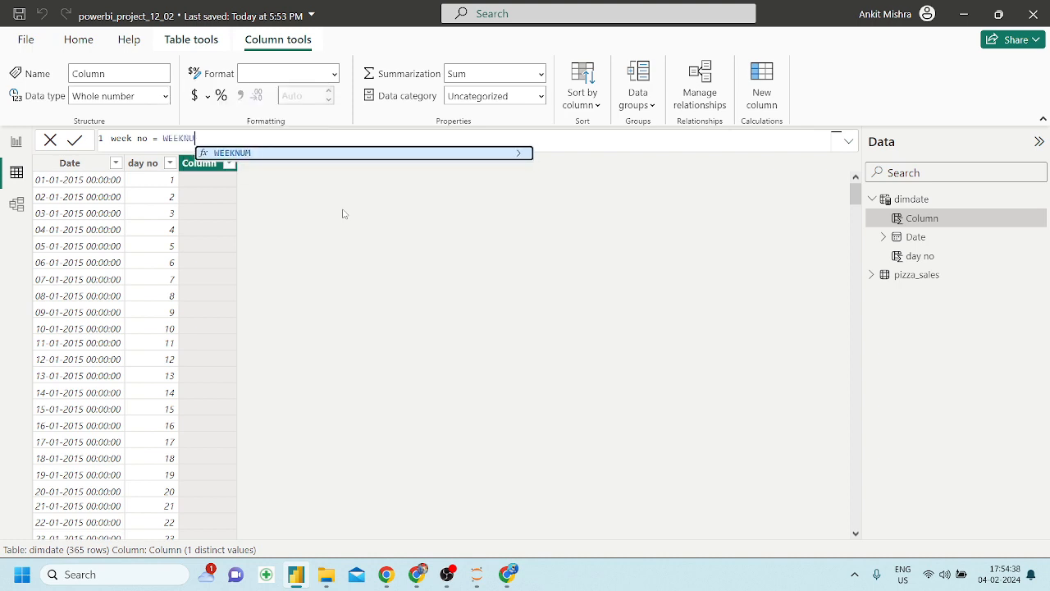
# Complete the week no column formula as WEEKDAY(dimdate[Date]) and commit it
pyautogui.press('Tab')
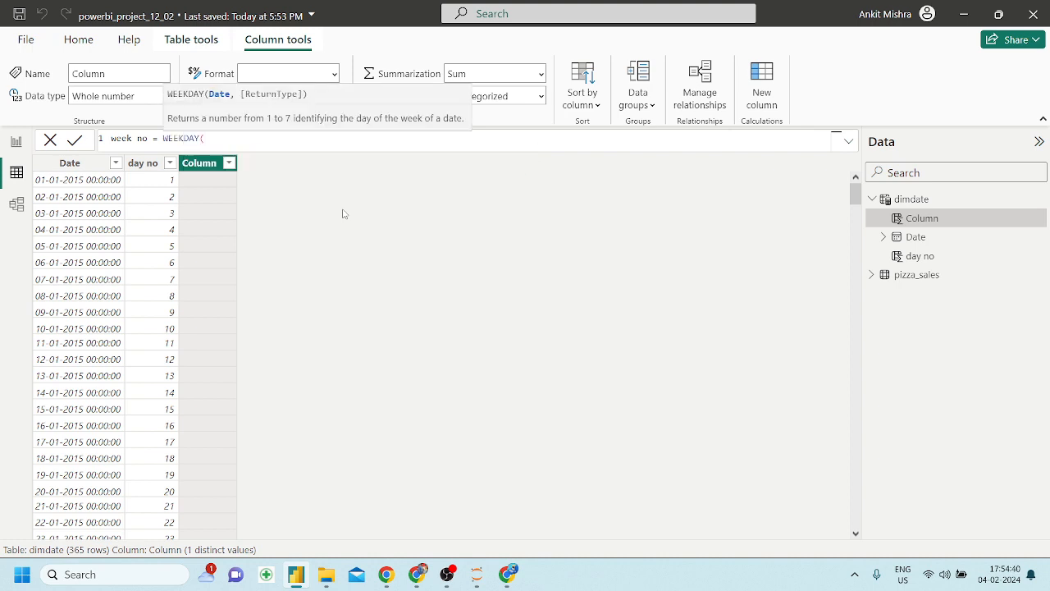
pyautogui.write('date')
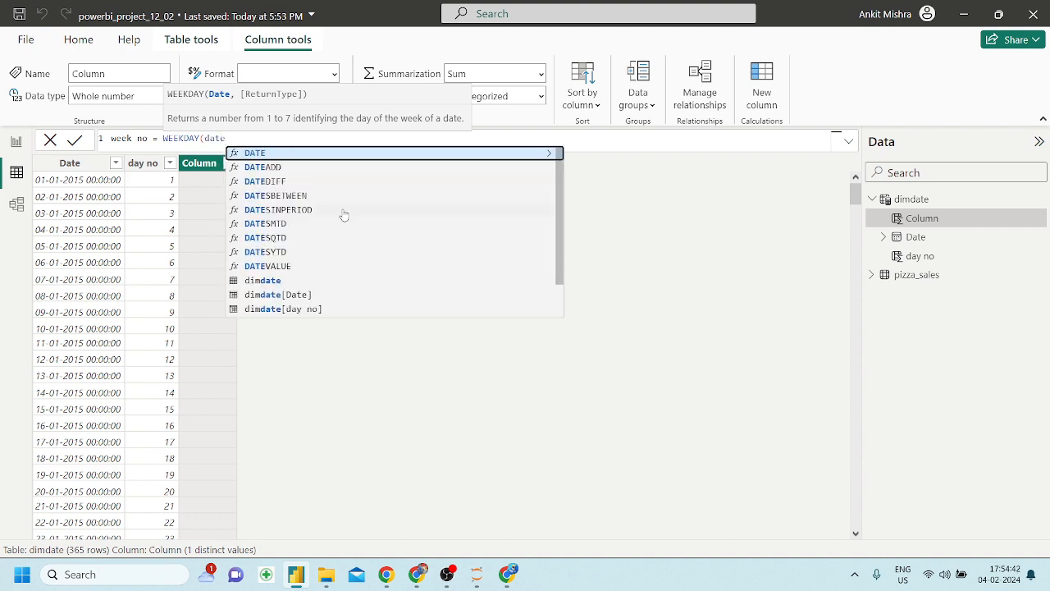
pyautogui.press('Down')
pyautogui.press('Down')
pyautogui.press('Down')
pyautogui.press('Down')
pyautogui.press('Down')
pyautogui.press('Down')
pyautogui.press('Down')
pyautogui.press('Down')
pyautogui.press('Down')
pyautogui.press('Down')
pyautogui.press('Tab')
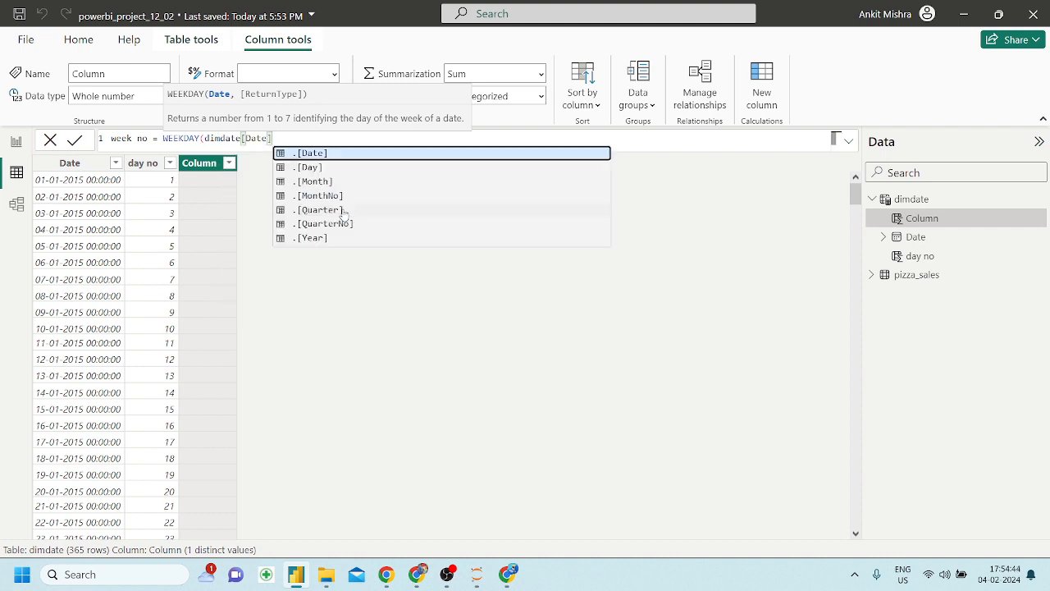
pyautogui.write(')')
pyautogui.press('Return')
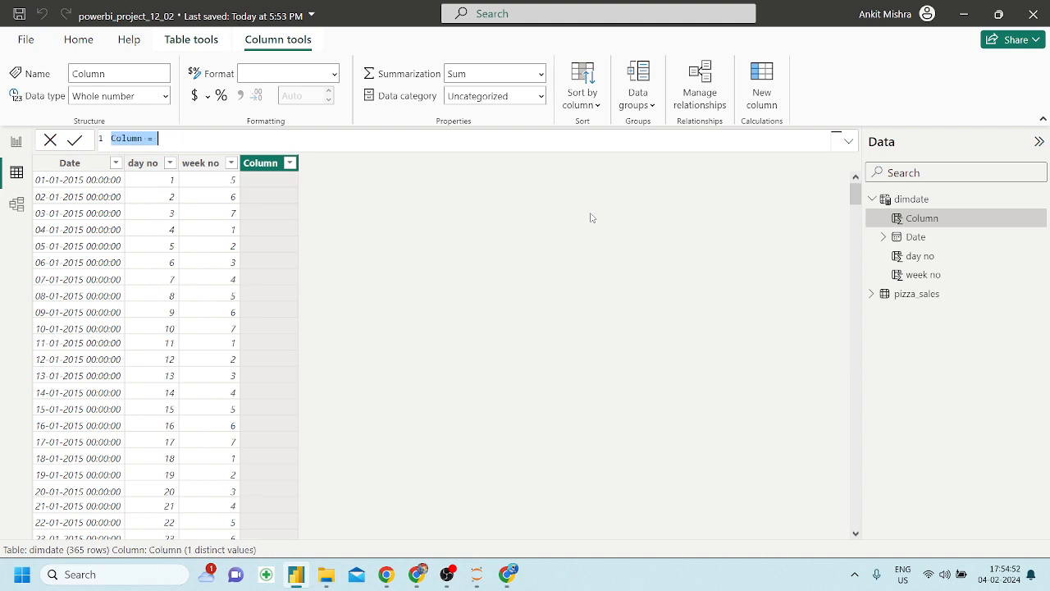
pyautogui.press('BackSpace')
pyautogui.write('quarter')
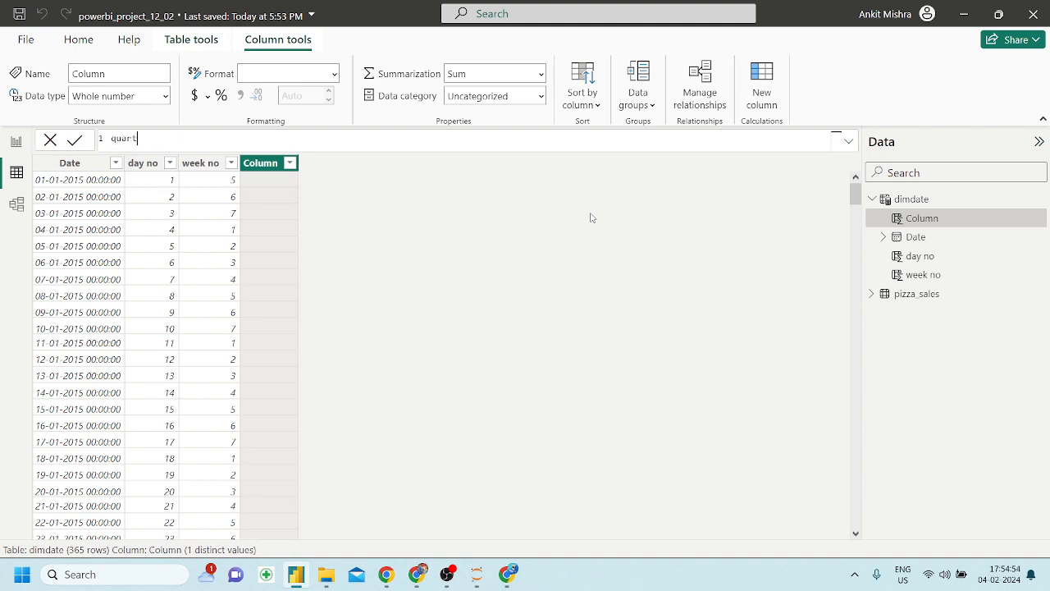
pyautogui.press('BackSpace')
pyautogui.press('BackSpace')
pyautogui.press('BackSpace')
pyautogui.press('BackSpace')
pyautogui.press('BackSpace')
pyautogui.press('BackSpace')
pyautogui.press('BackSpace')
# Define the new dimdate calculated column as month no = MONTH(dimdate[Date]) and commit it
pyautogui.write('month no = mon')
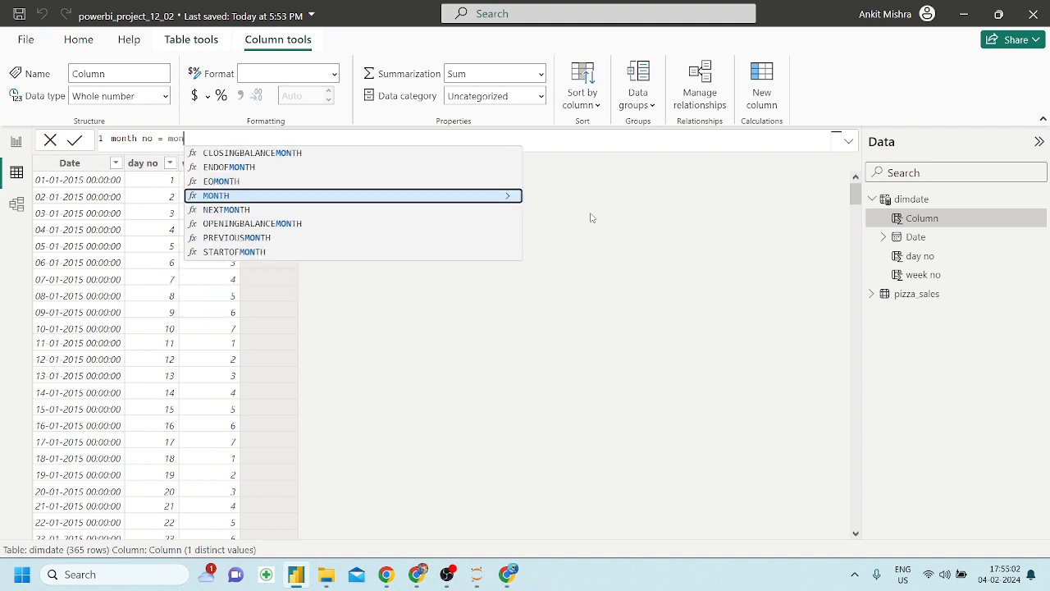
pyautogui.press('Tab')
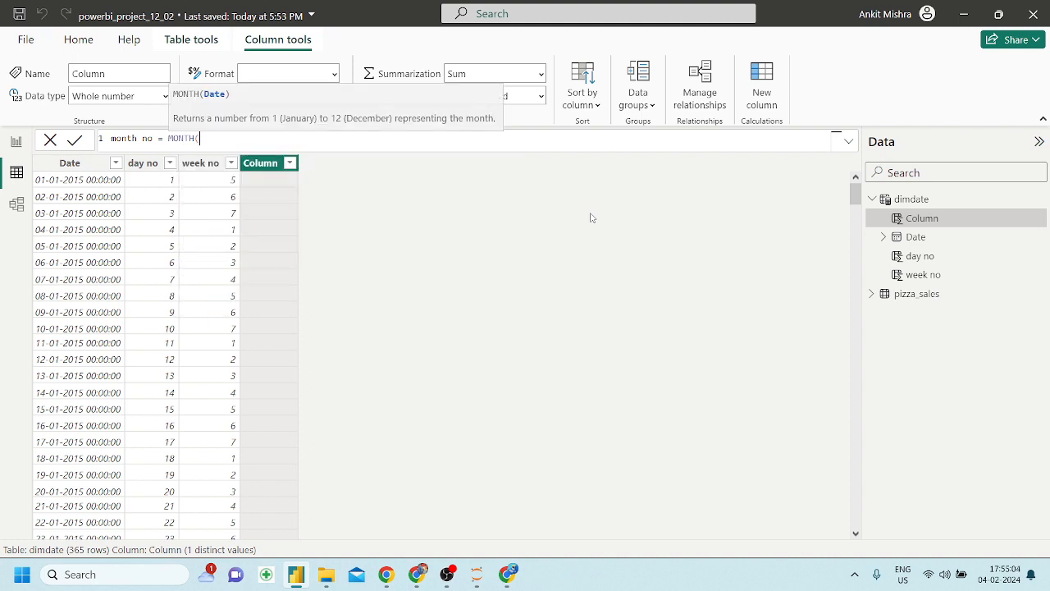
pyautogui.write('dimdate')
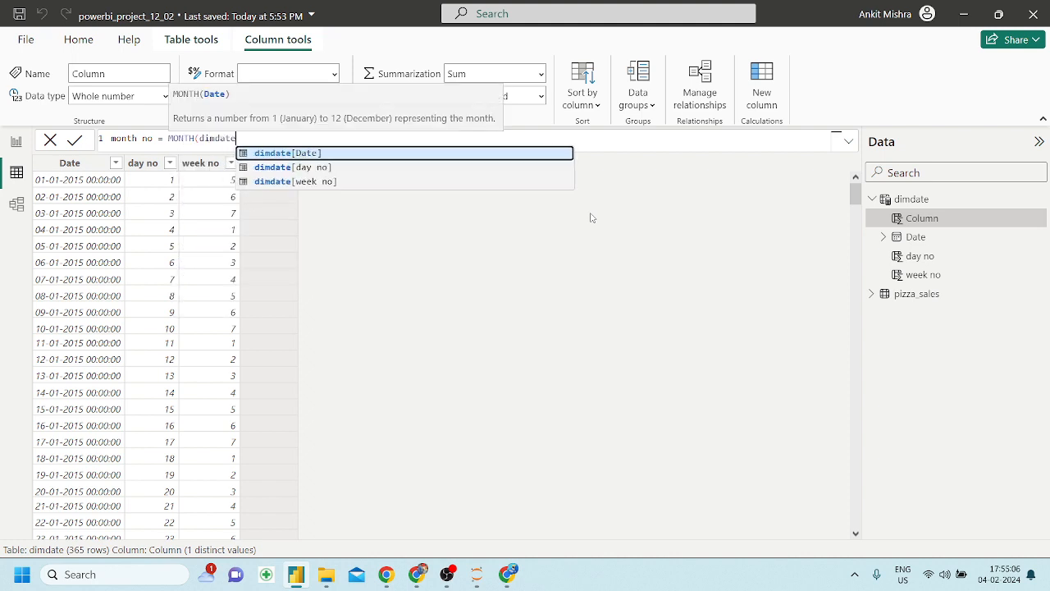
pyautogui.press('Tab')
pyautogui.write(')')
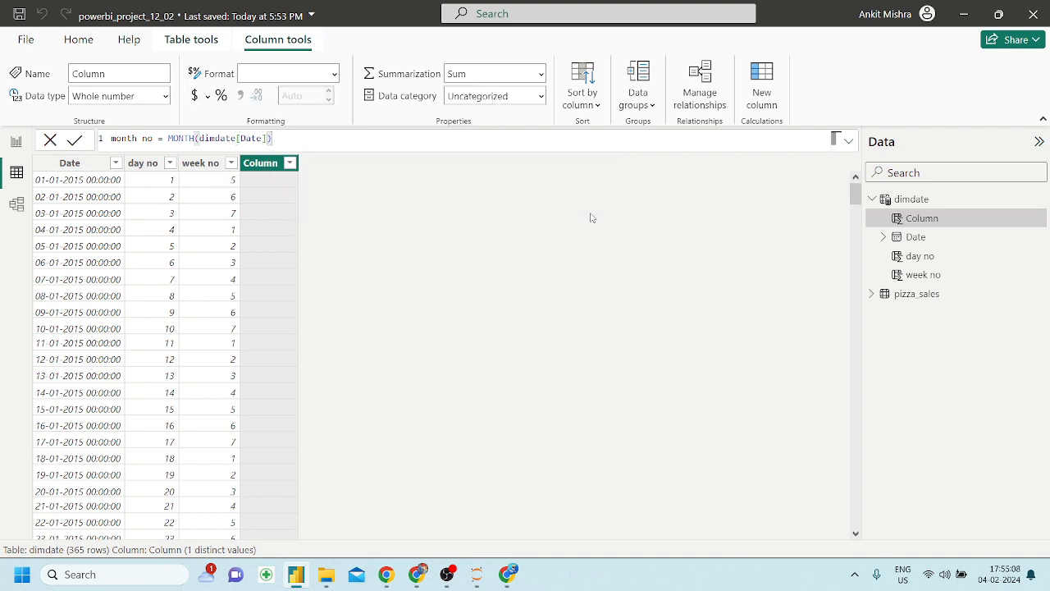
pyautogui.press('Return')
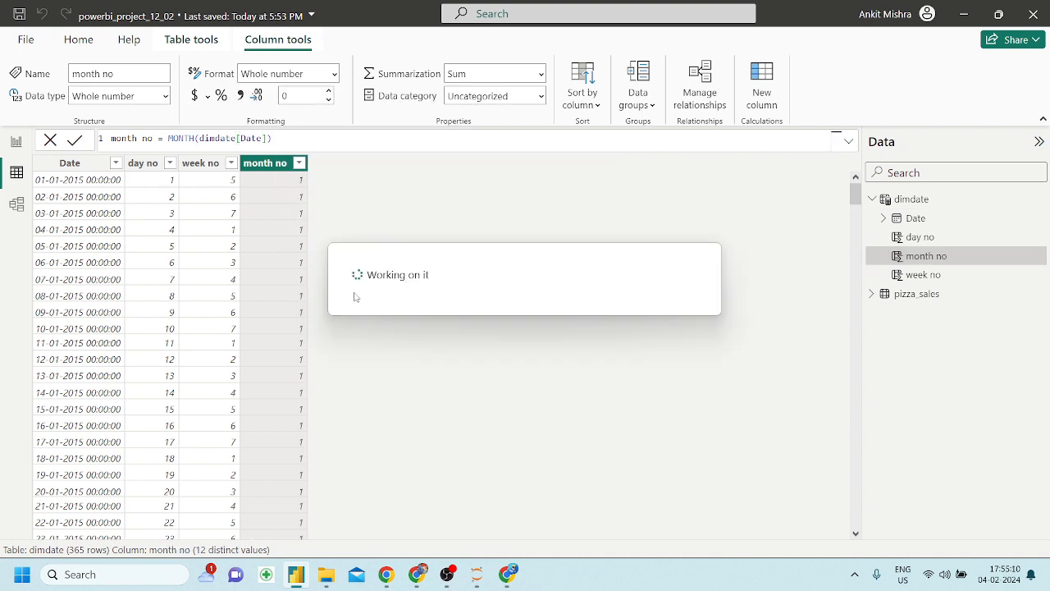
# Add another calculated column to dimdate, defined as quarter no = QUARTER(dimdate[Date])
pyautogui.click(754, 102)
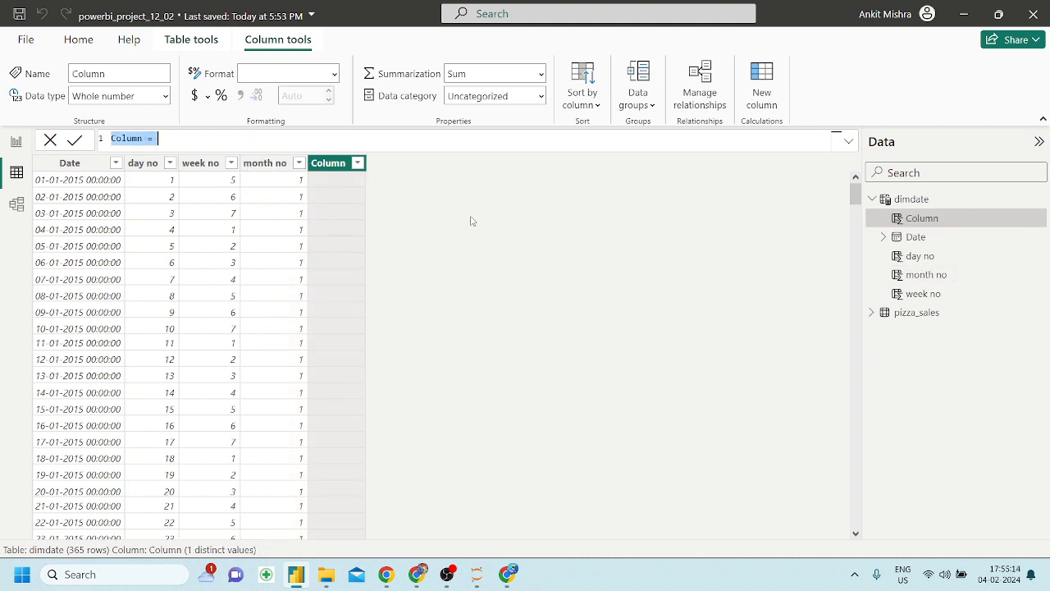
pyautogui.press('BackSpace')
pyautogui.write('quarte')
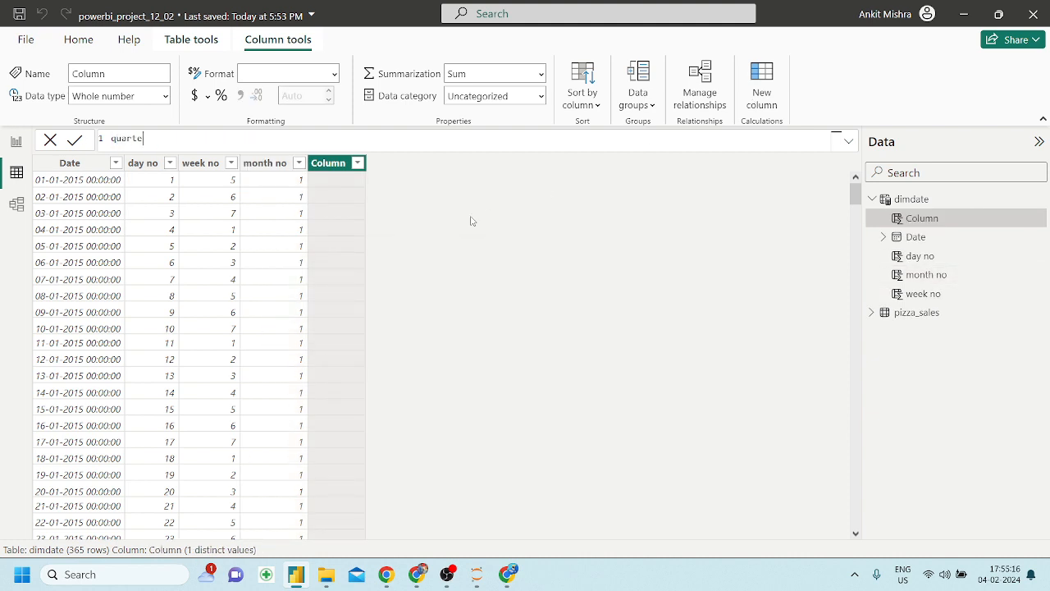
pyautogui.write('r')
pyautogui.write(' no =')
pyautogui.write('quarter')
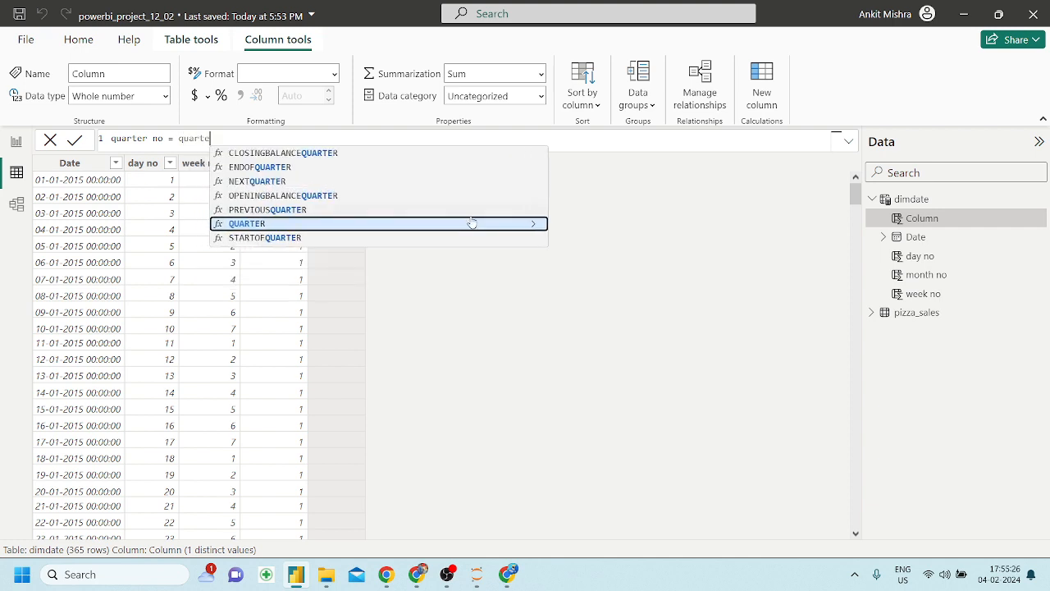
pyautogui.press('Tab')
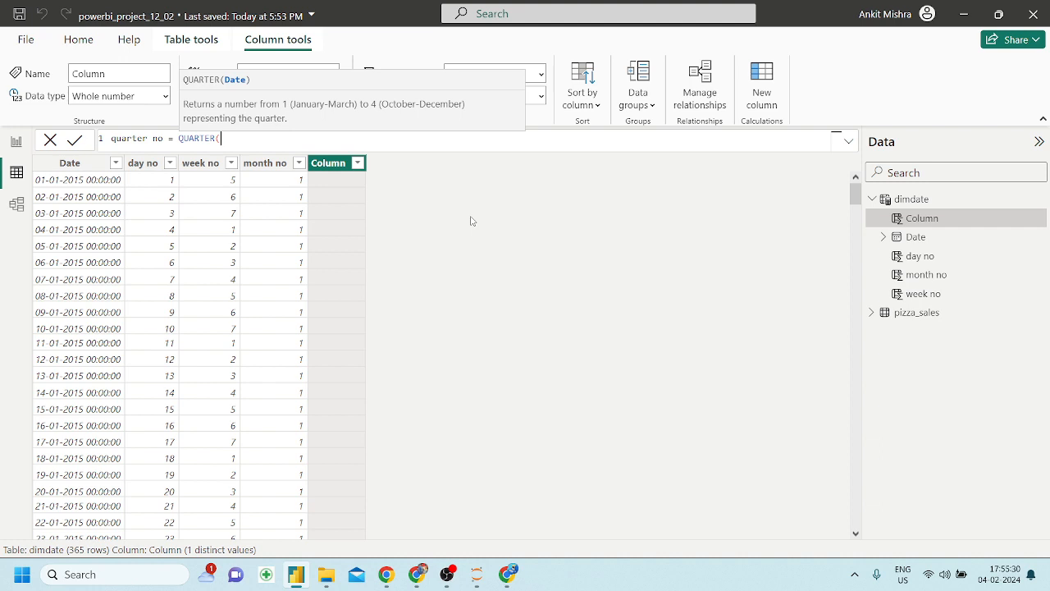
pyautogui.write('dimdat')
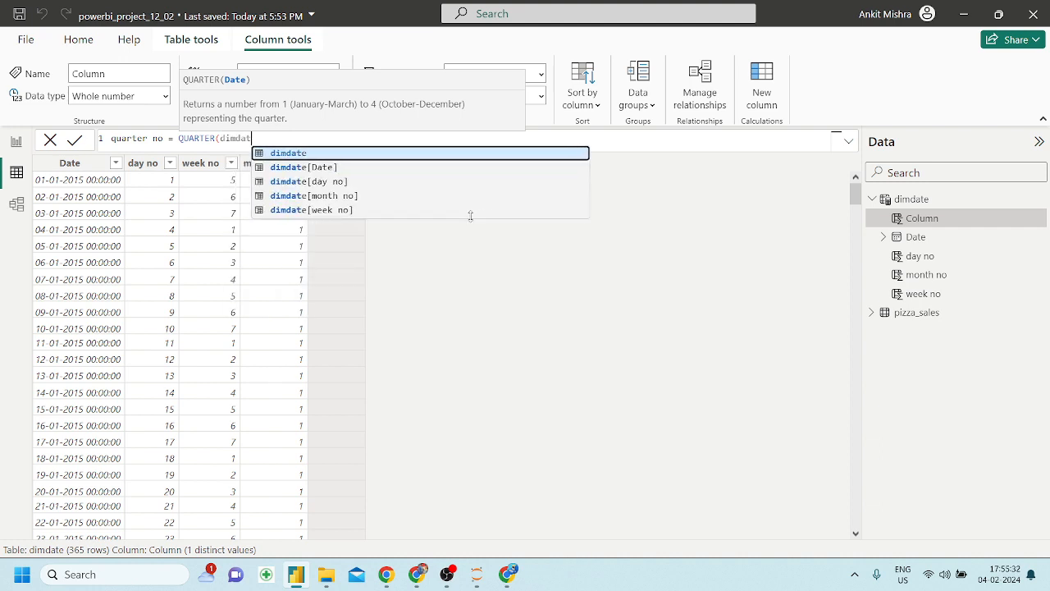
pyautogui.write('e[Date')
pyautogui.press('Tab')
pyautogui.write(')')
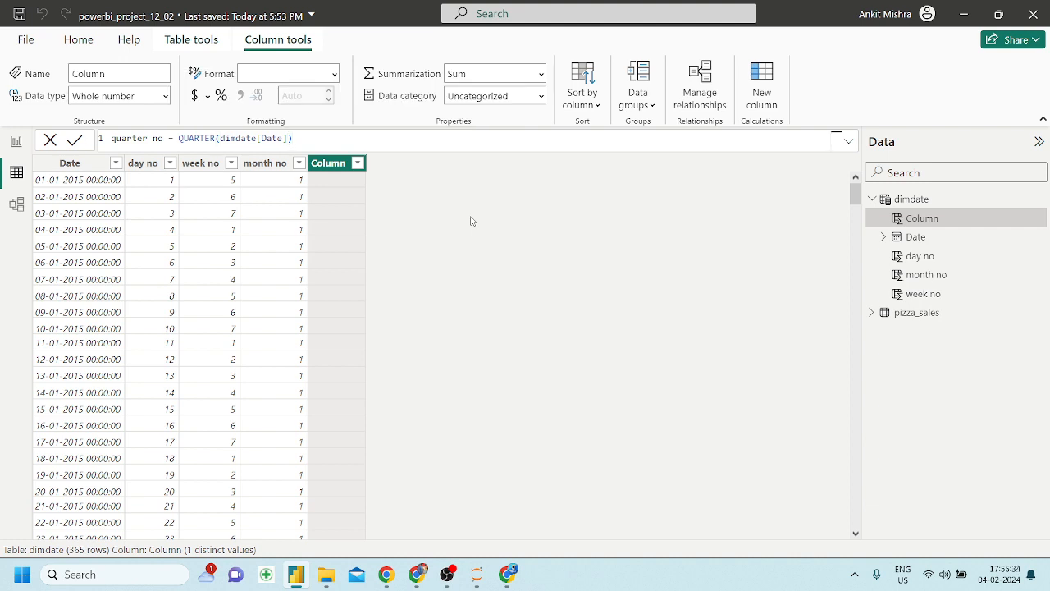
pyautogui.press('Return')
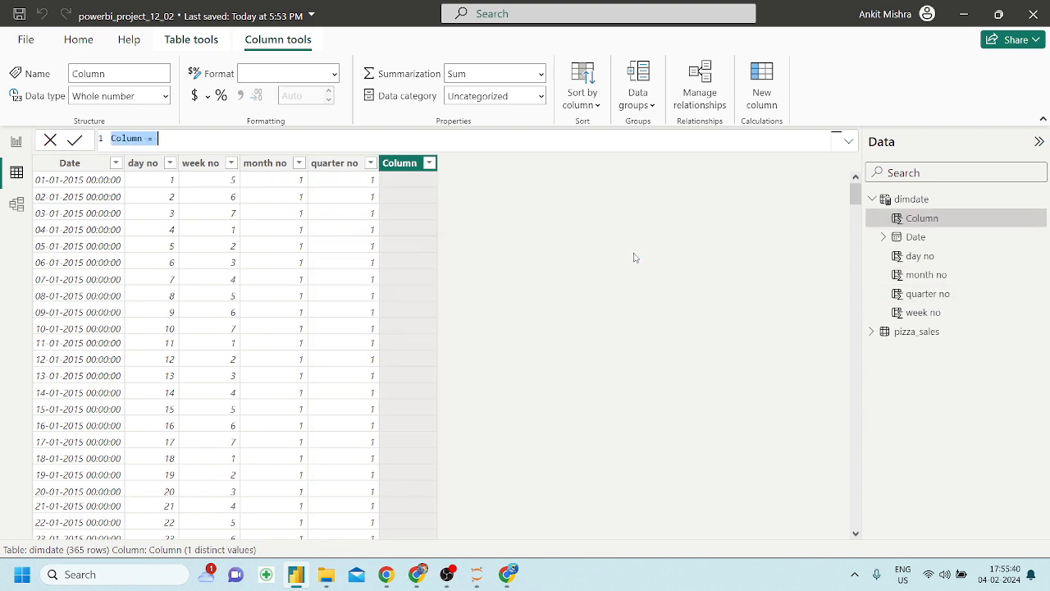
# Add a dimdate calculated column defined as year no = YEAR(dimdate[Date])
pyautogui.press('BackSpace')
pyautogui.write('year n')
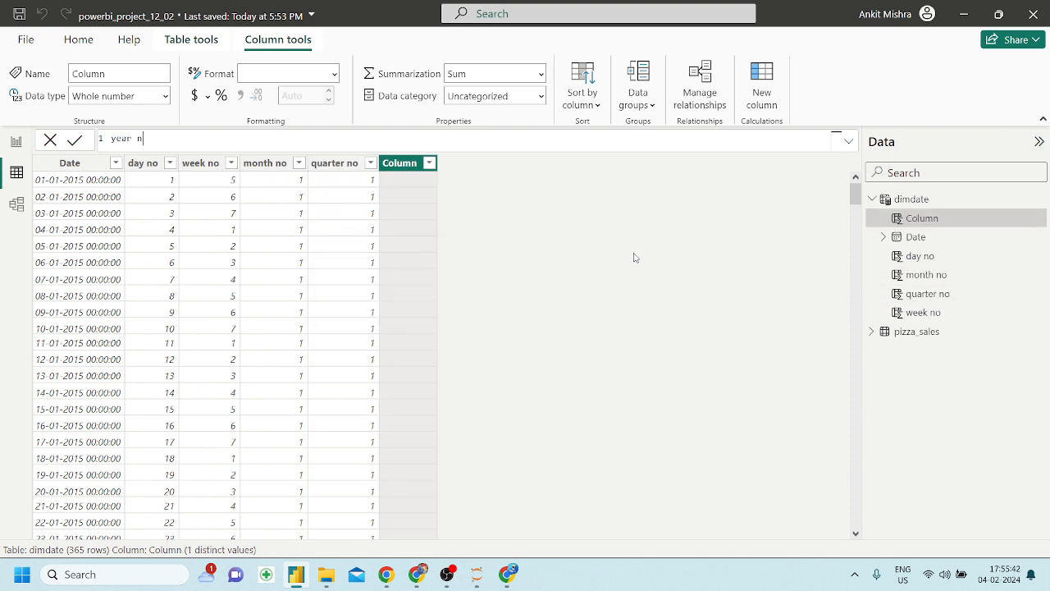
pyautogui.write('o = year')
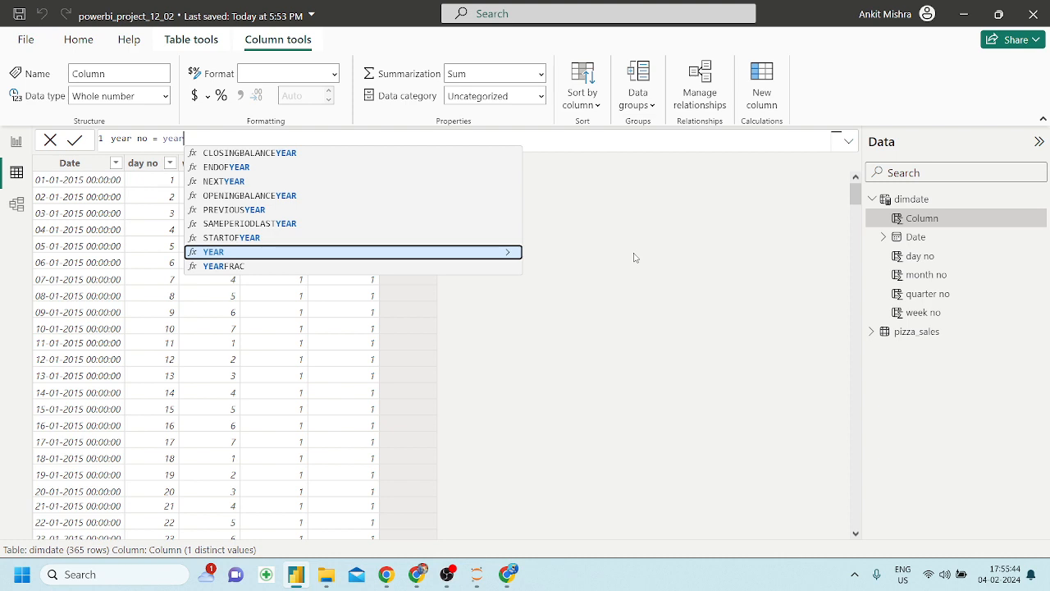
pyautogui.press('Tab')
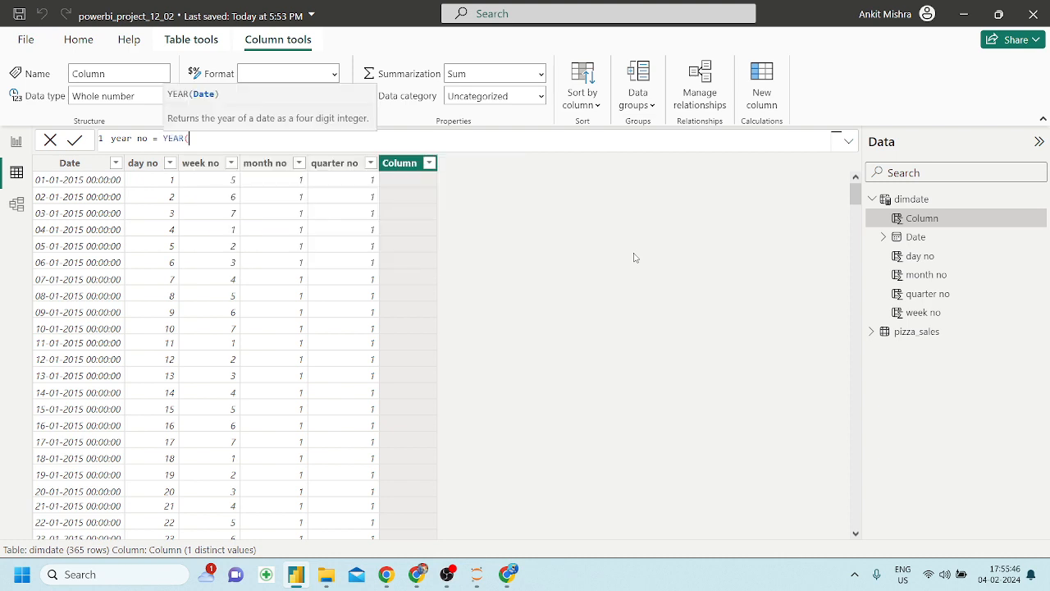
pyautogui.write('dimdate')
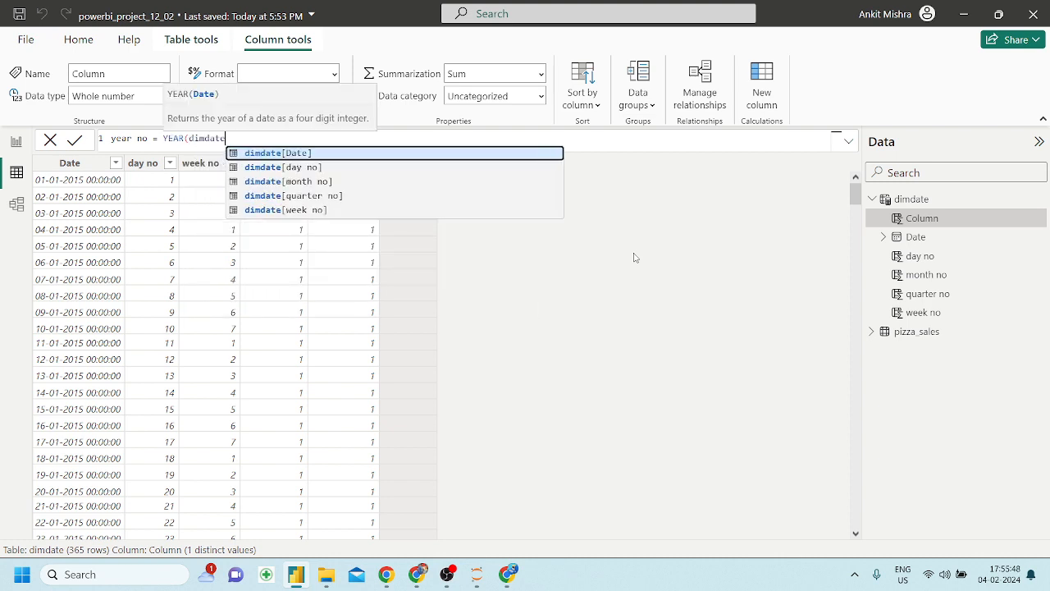
pyautogui.press('Tab')
pyautogui.write(')')
pyautogui.press('Return')
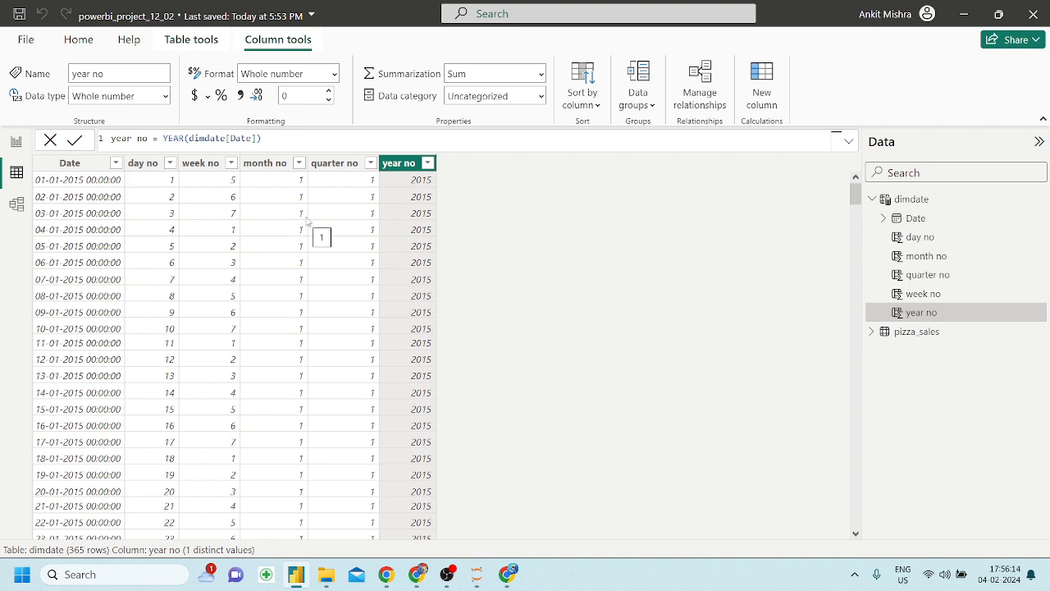
# Switch to Chrome and run a Google search for "swith case power bi dax" in place of the pizza image search
pyautogui.click(420, 577)
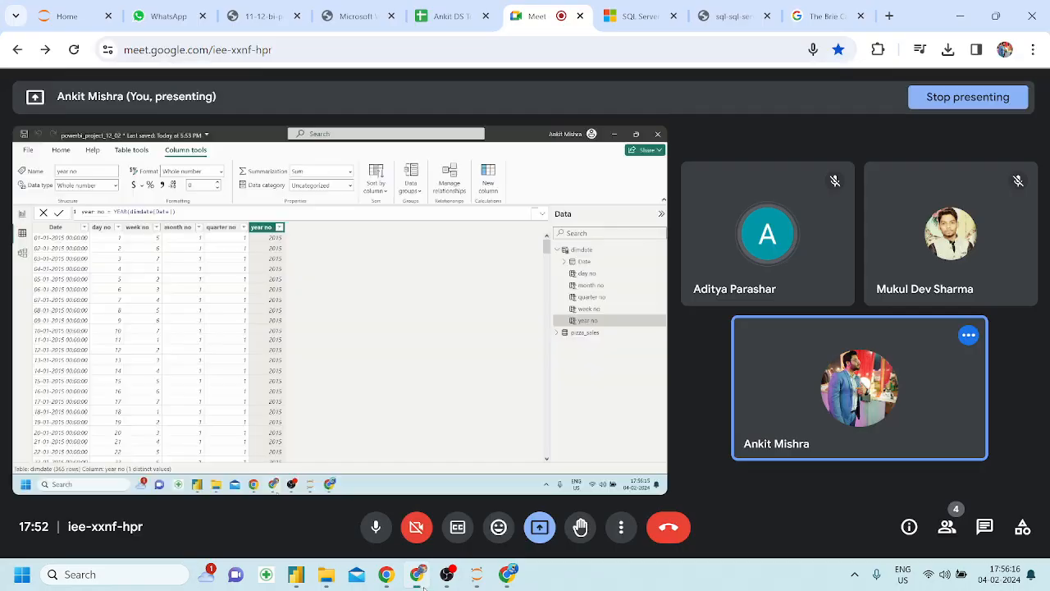
pyautogui.click(671, 5)
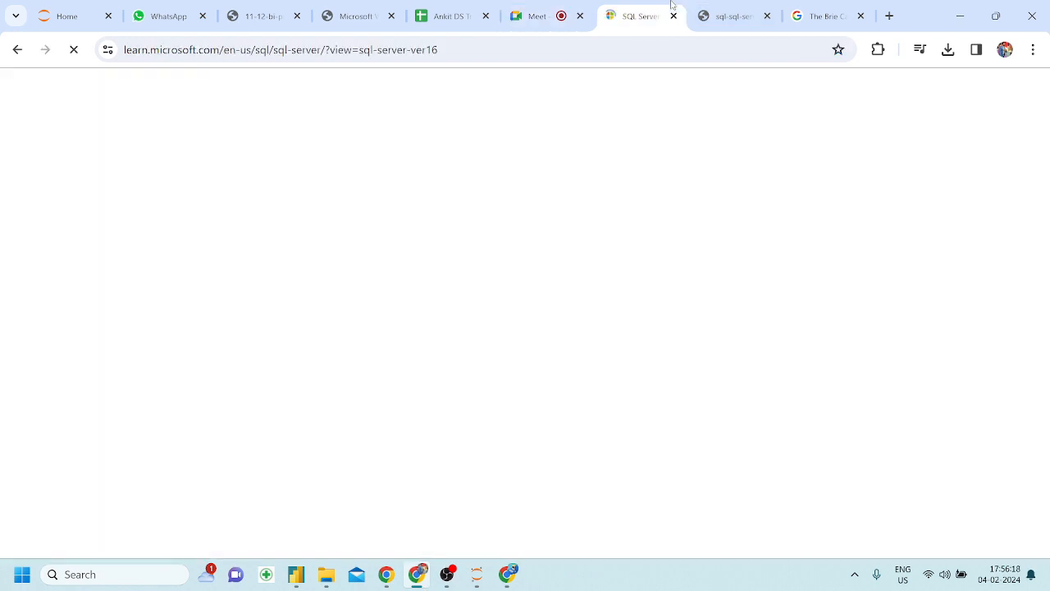
pyautogui.click(719, 6)
pyautogui.click(792, 6)
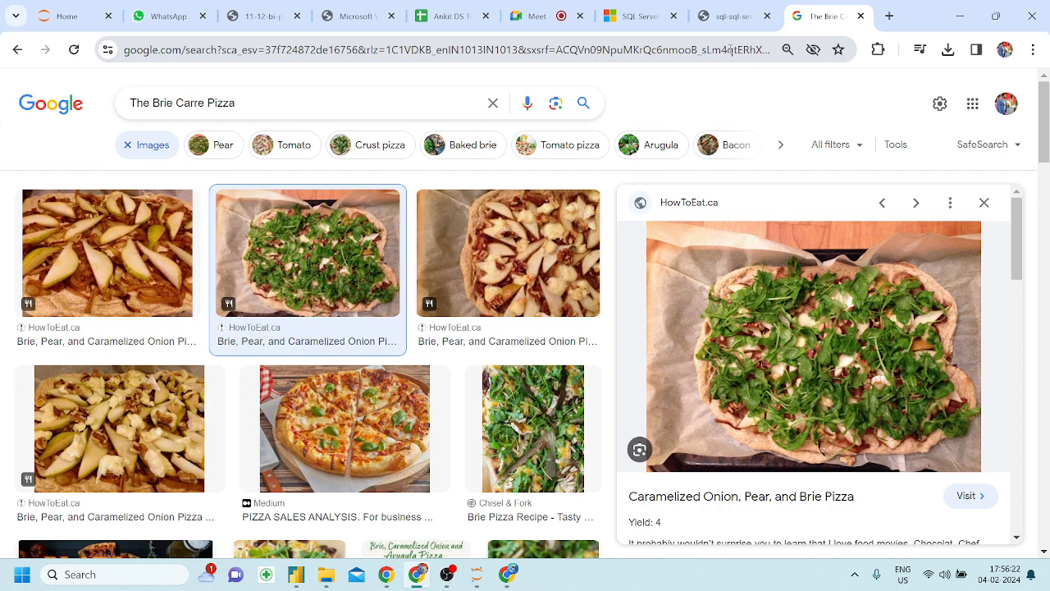
pyautogui.click(730, 49)
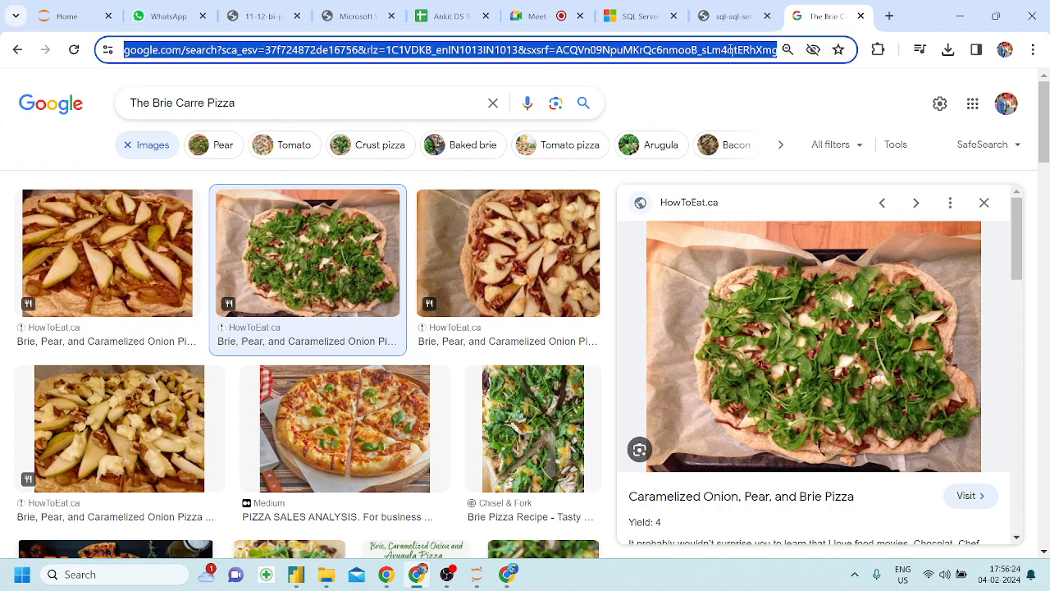
pyautogui.write('swit')
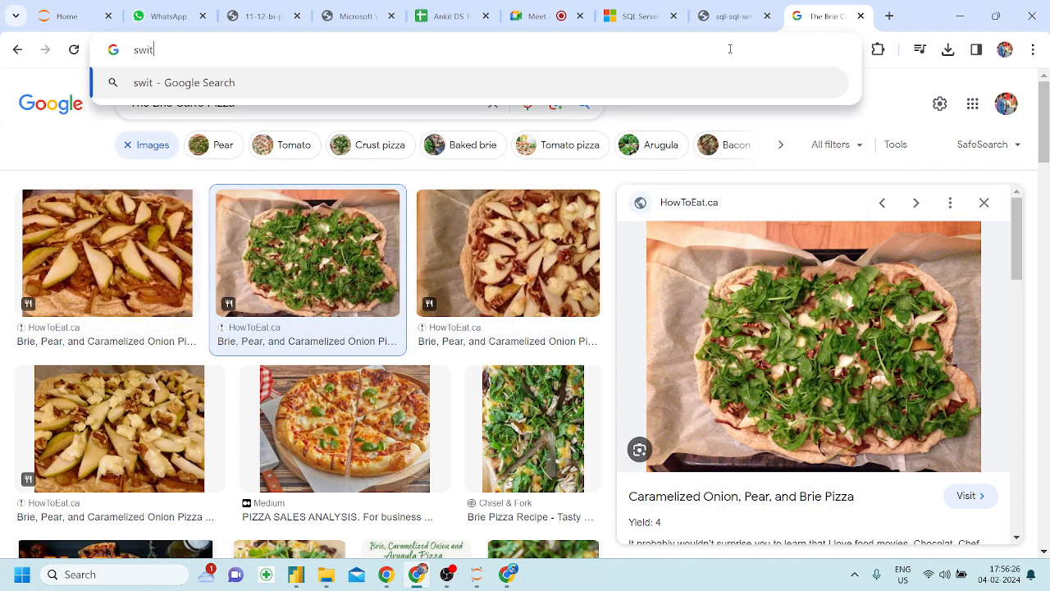
pyautogui.write('h case')
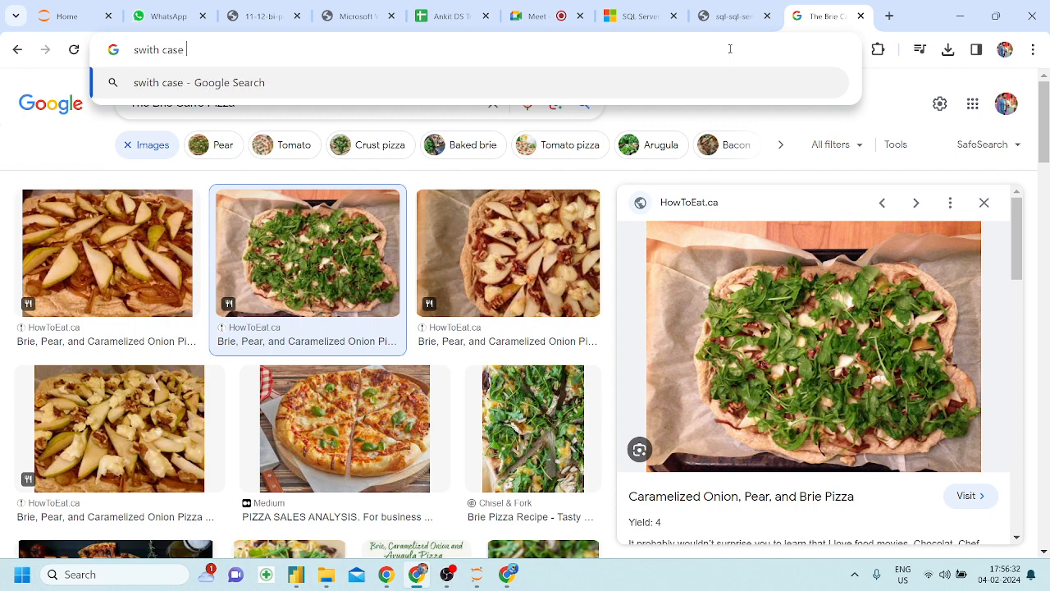
pyautogui.write('power bi')
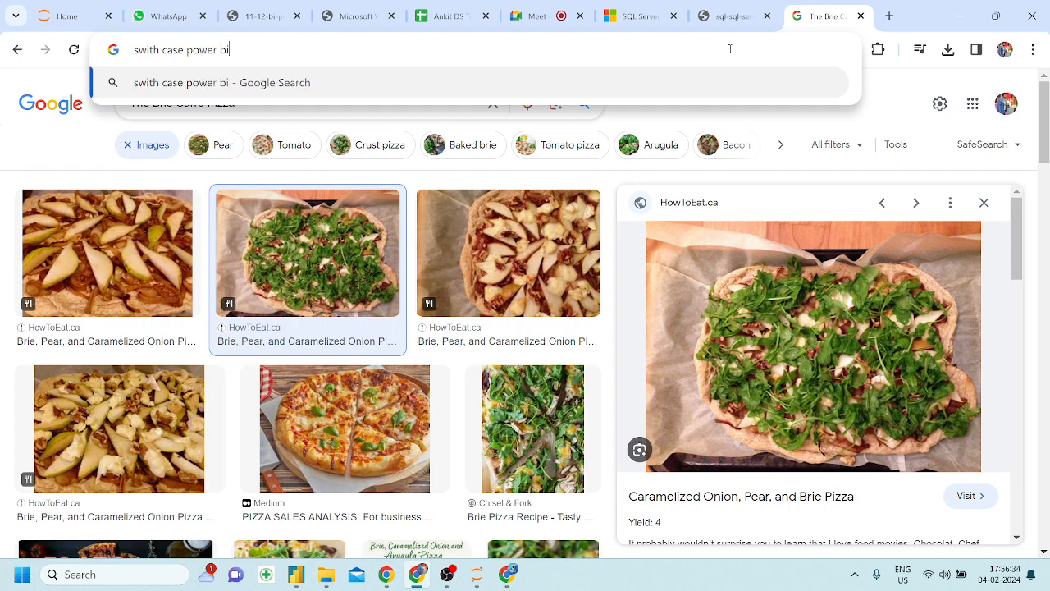
pyautogui.write(' dax')
pyautogui.press('Return')
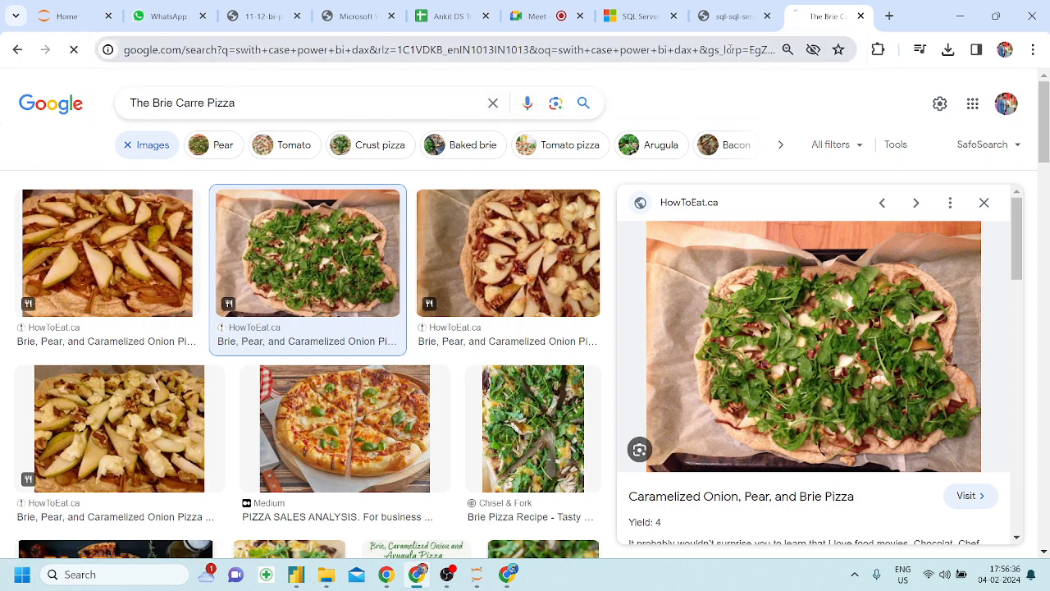
# Open Microsoft Learn's SWITCH function (DAX) page and copy the example code that maps month numbers to month names
pyautogui.click(219, 298)
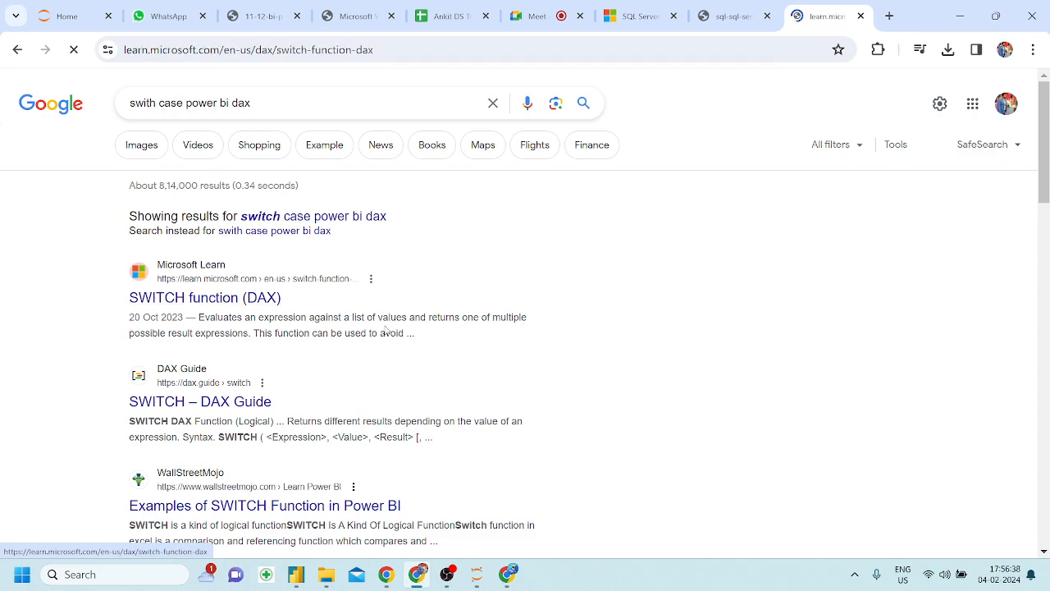
pyautogui.scroll(-10, 384, 328)
pyautogui.scroll(-5, 385, 330)
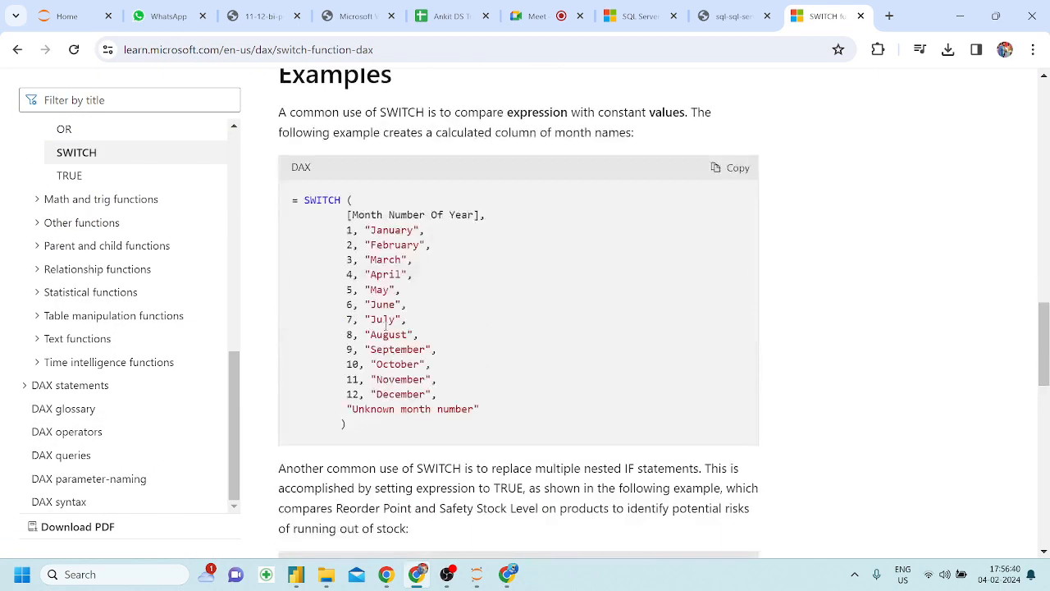
pyautogui.scroll(-1, 304, 188)
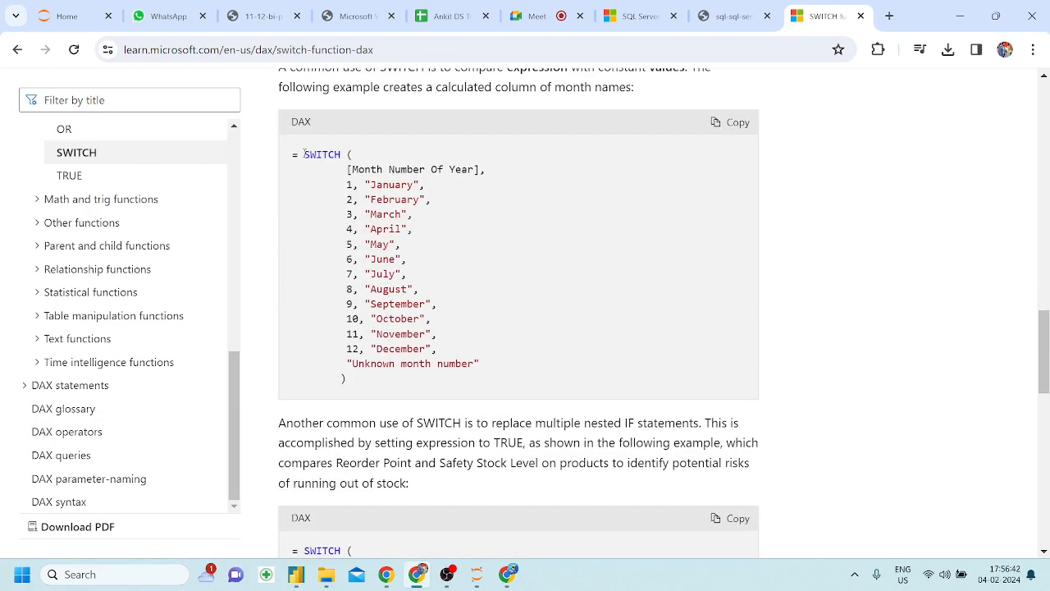
pyautogui.moveTo(305, 154); pyautogui.dragTo(452, 395)
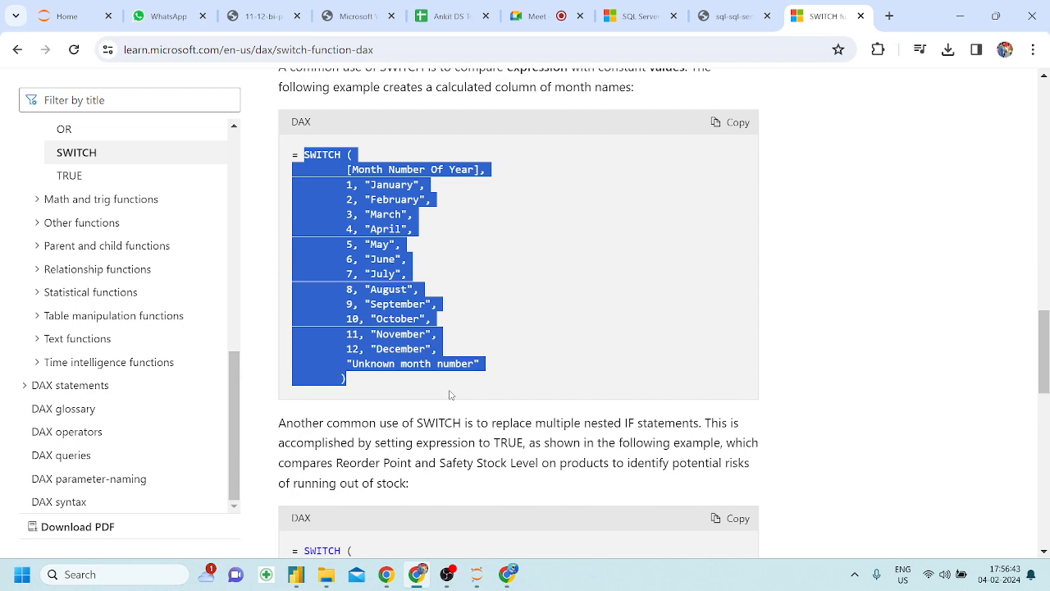
pyautogui.click(733, 131)
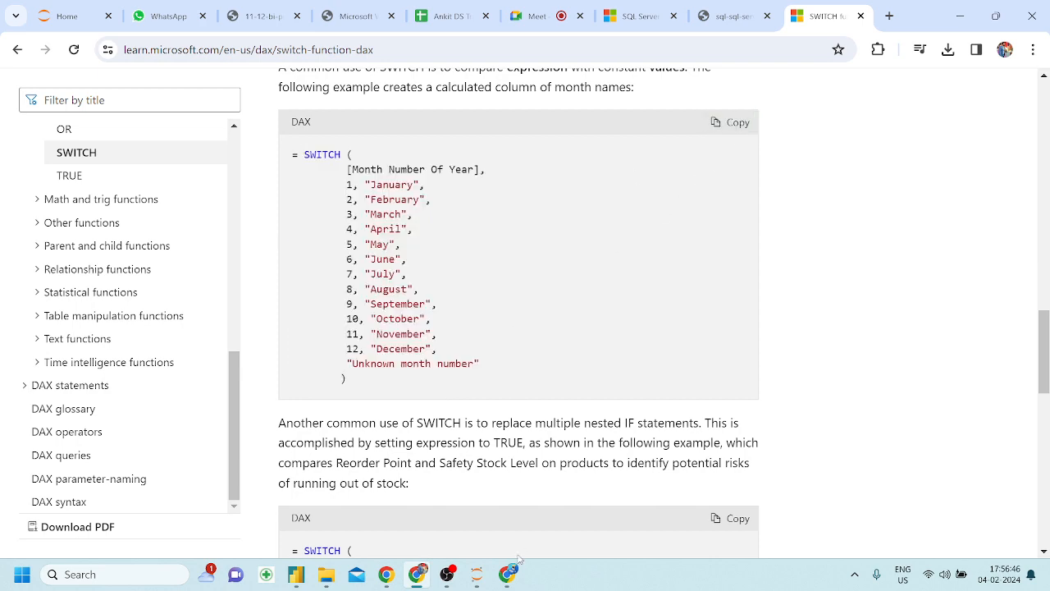
pyautogui.scroll(-3, 476, 416)
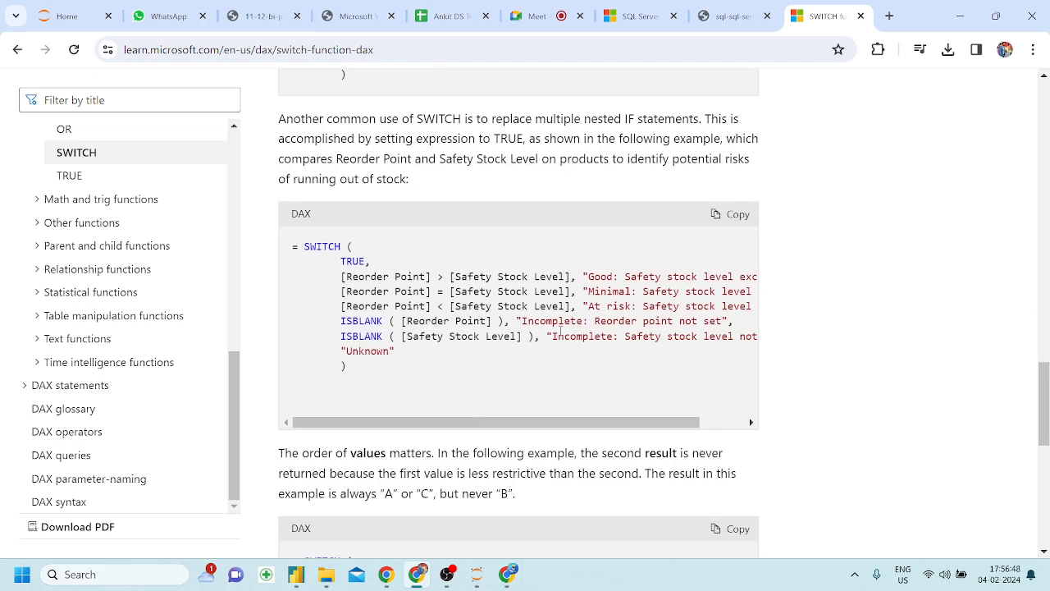
pyautogui.scroll(5, 557, 335)
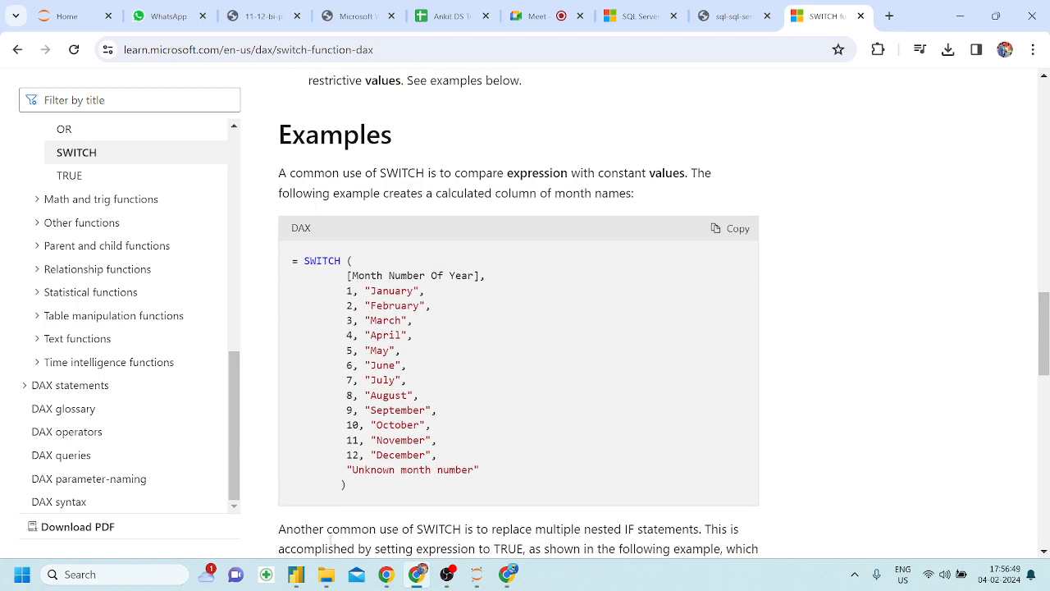
# Switch to Power BI, add a dimdate calculated column from the copied SWITCH code, and name it month name
pyautogui.click(296, 575)
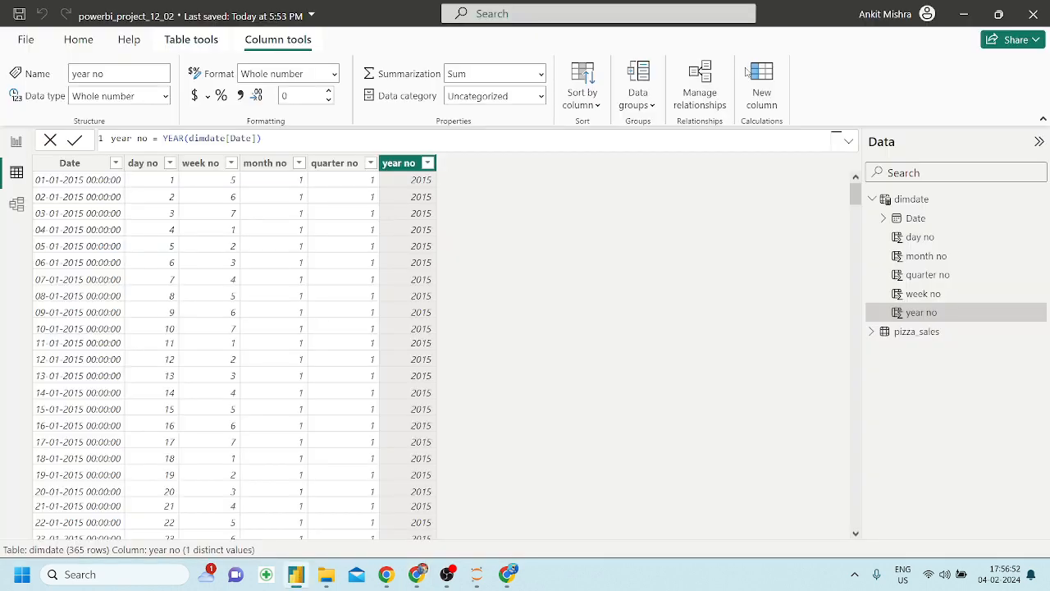
pyautogui.click(772, 112)
pyautogui.hotkey('ctrl', 'v')
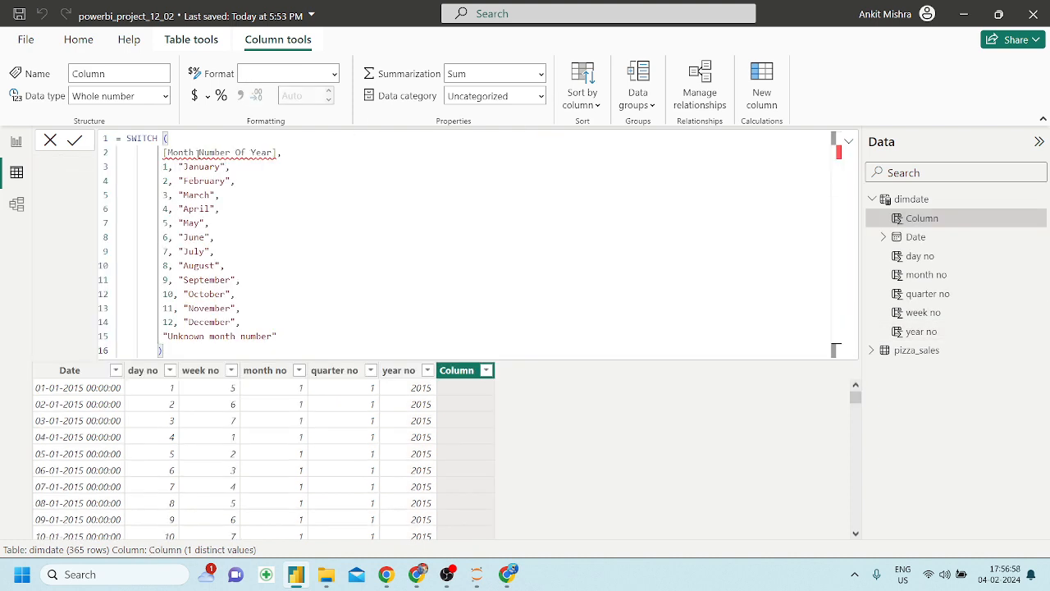
pyautogui.click(118, 139)
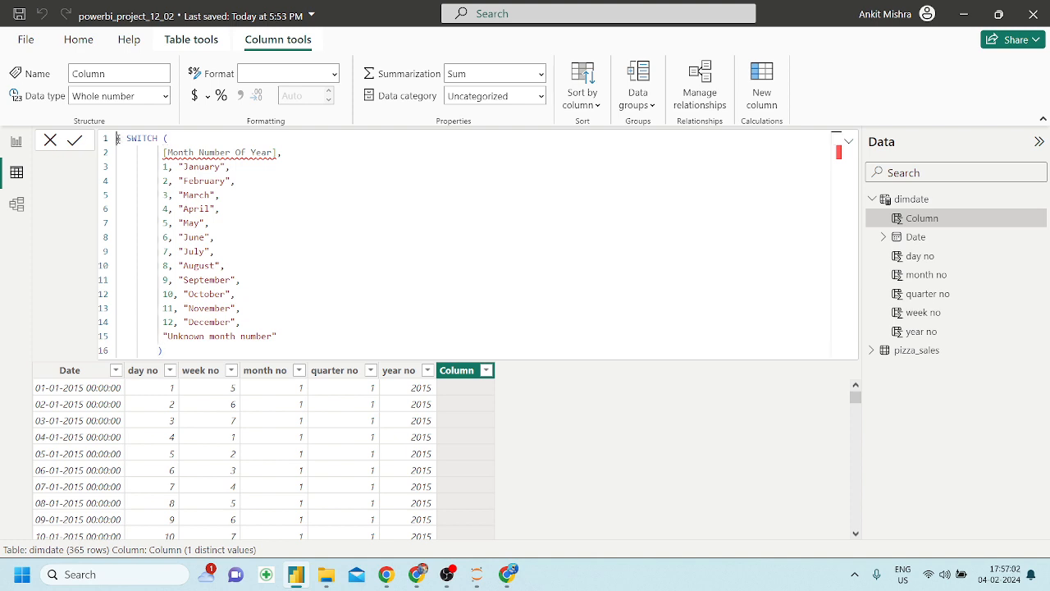
pyautogui.write('month no')
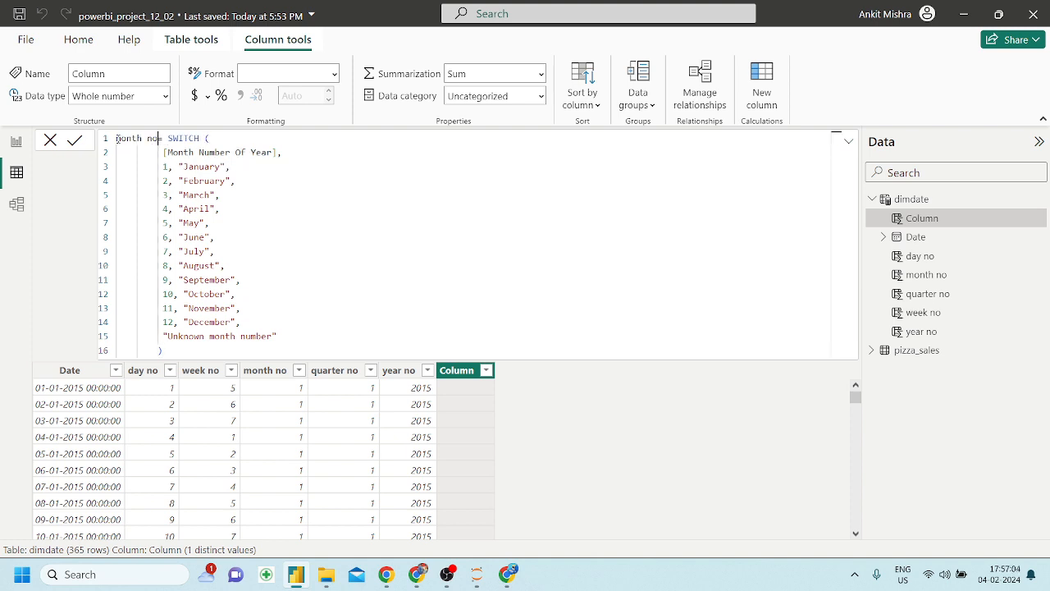
pyautogui.press('BackSpace')
pyautogui.write('amne')
pyautogui.press('BackSpace')
pyautogui.press('BackSpace')
pyautogui.write('e')
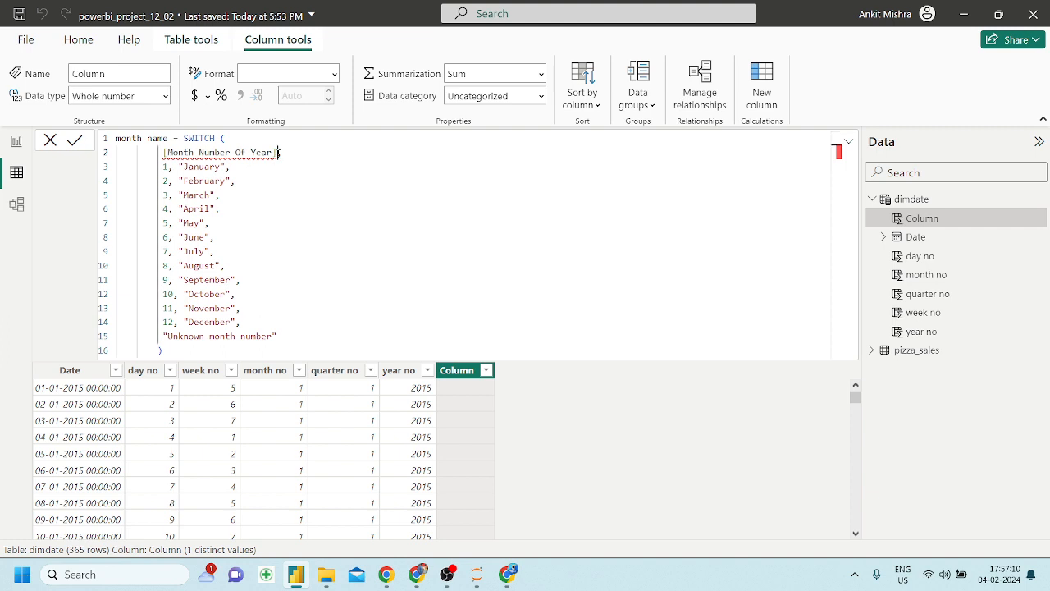
# Replace [Month Number Of Year] with dimdate[Date] as the SWITCH expression and commit the month name formula
pyautogui.moveTo(275, 159); pyautogui.dragTo(165, 155)
pyautogui.press('BackSpace')
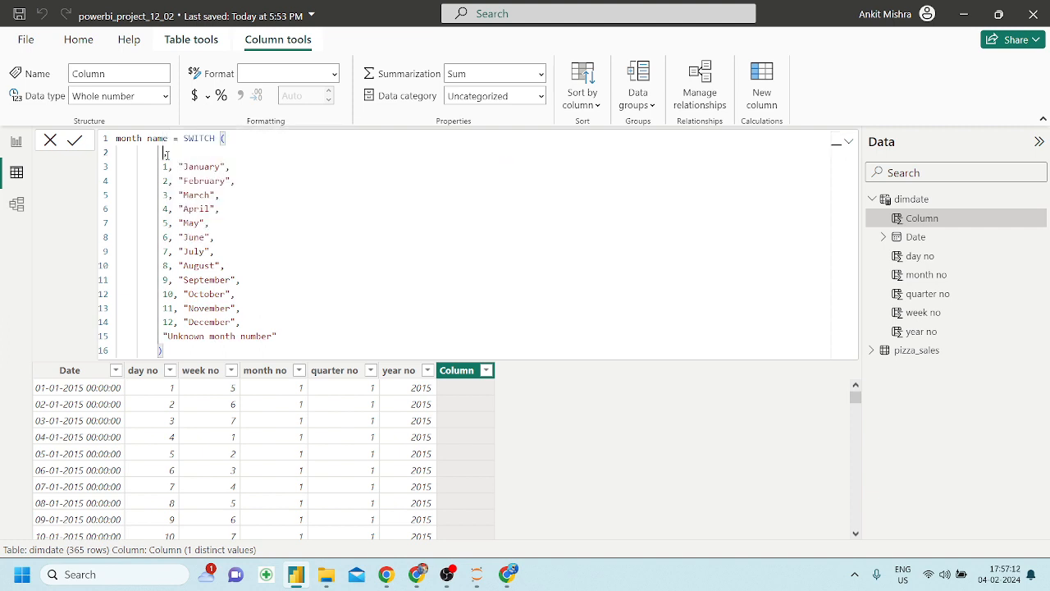
pyautogui.write('di')
pyautogui.press('Down')
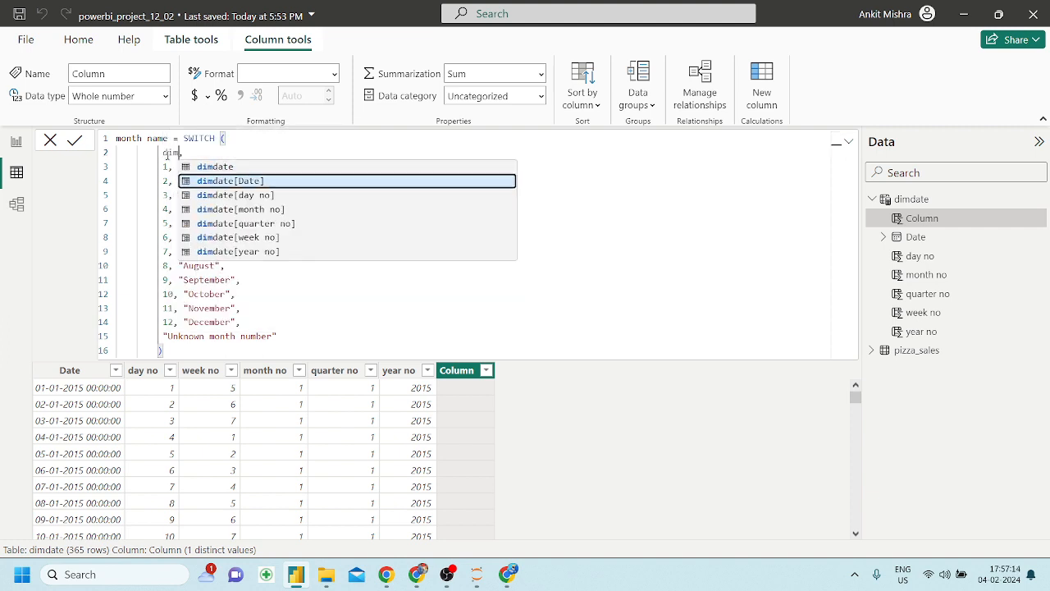
pyautogui.press('Tab')
pyautogui.click(238, 292)
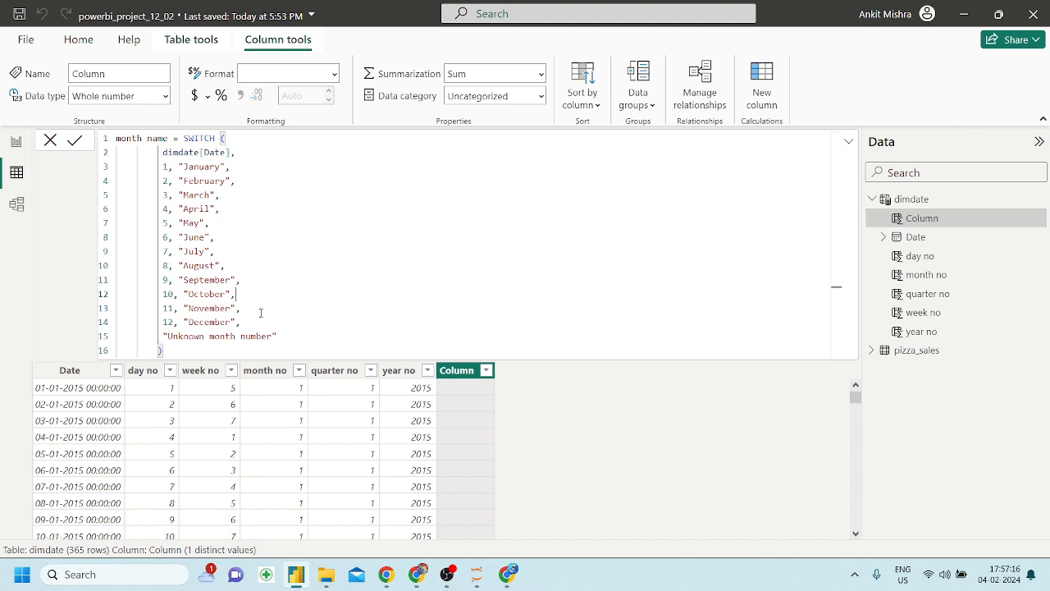
pyautogui.click(285, 336)
pyautogui.press('Return')
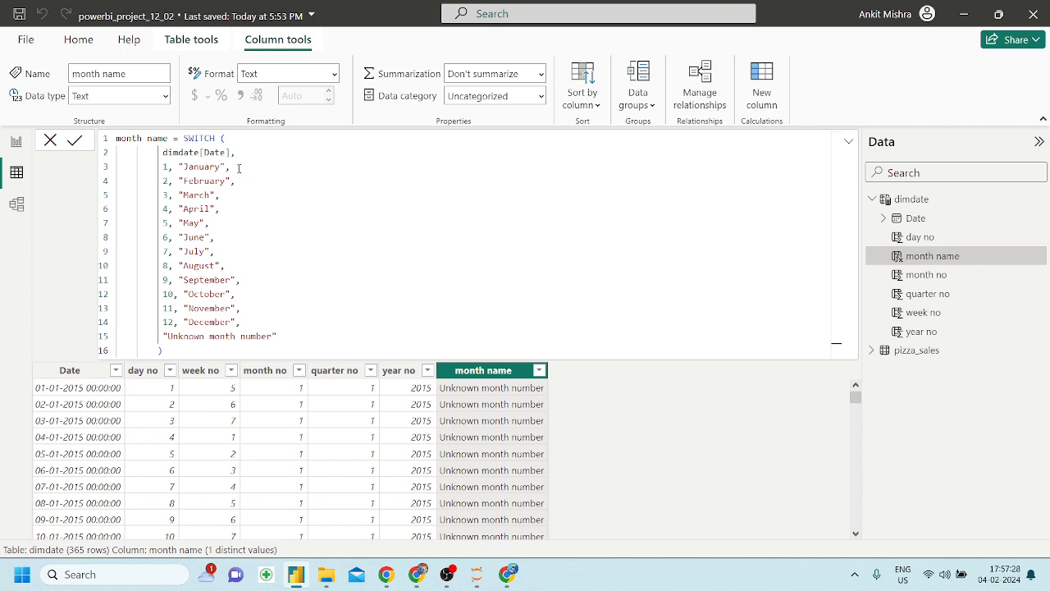
# Change the SWITCH expression of the month name column to dimdate[month no], commit it, and check the resulting rows
pyautogui.moveTo(231, 152); pyautogui.dragTo(163, 152)
pyautogui.press('Delete')
pyautogui.press('Delete')
pyautogui.write('month,')
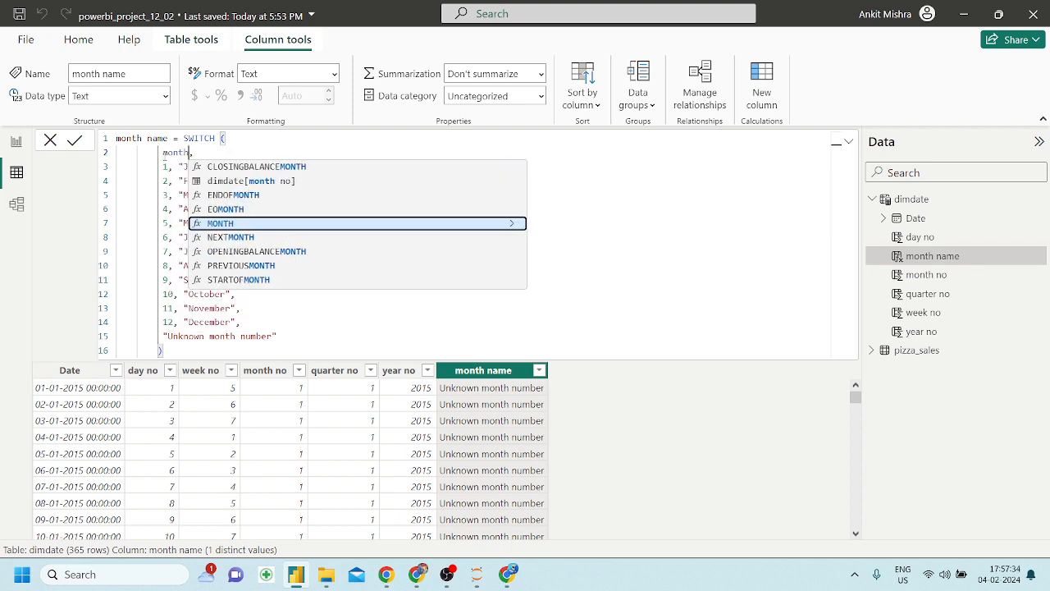
pyautogui.press('Up')
pyautogui.press('Up')
pyautogui.press('Tab')
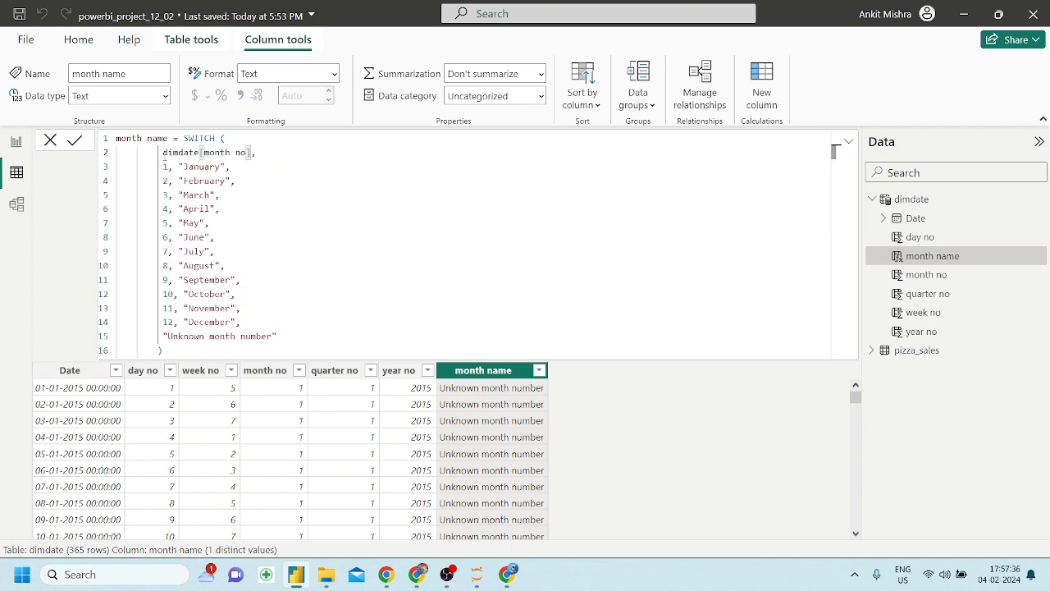
pyautogui.press('Return')
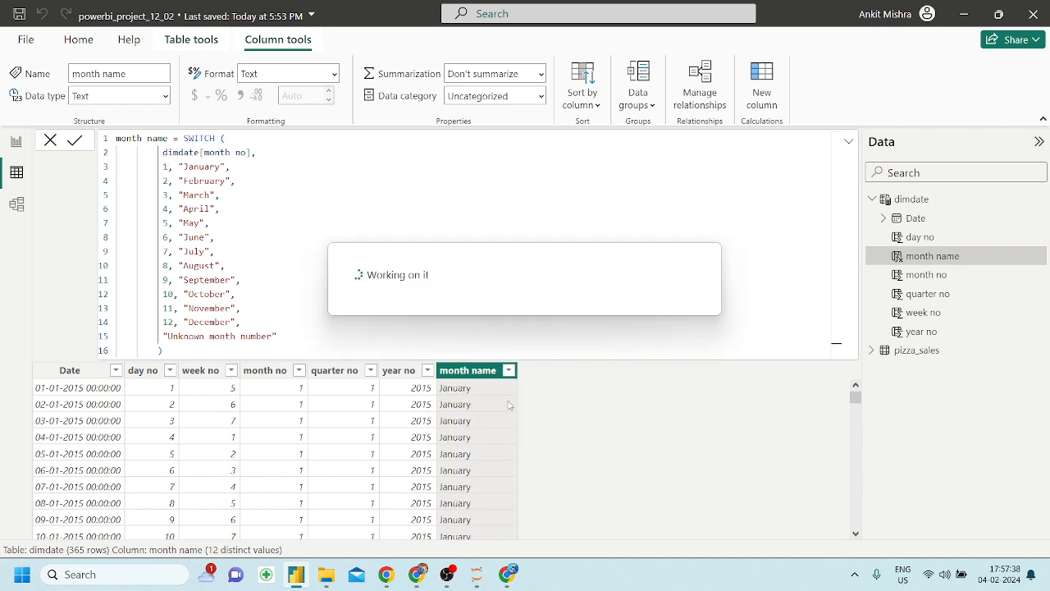
pyautogui.click(848, 141)
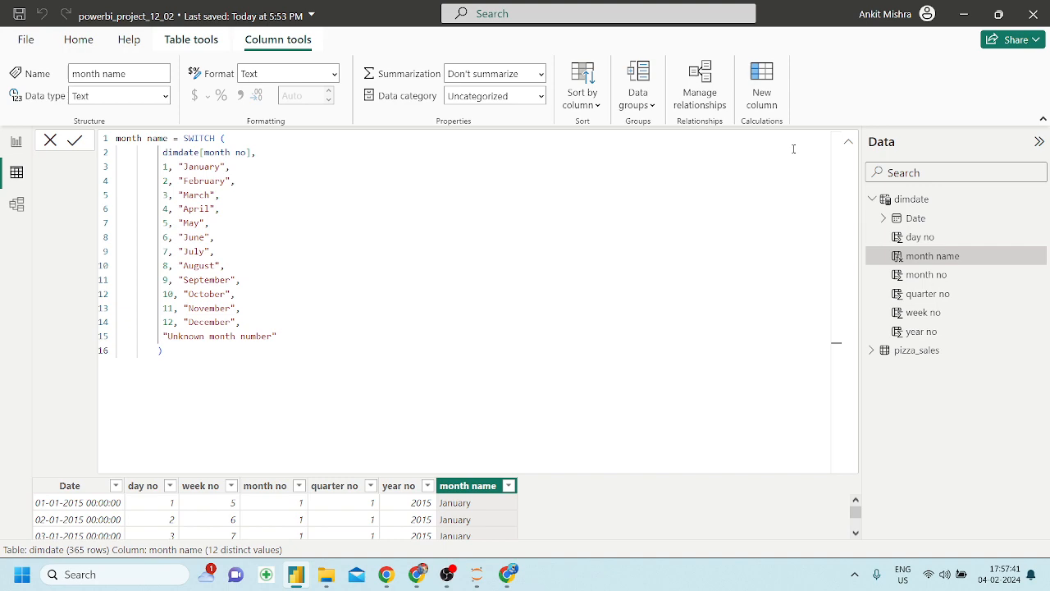
pyautogui.click(849, 141)
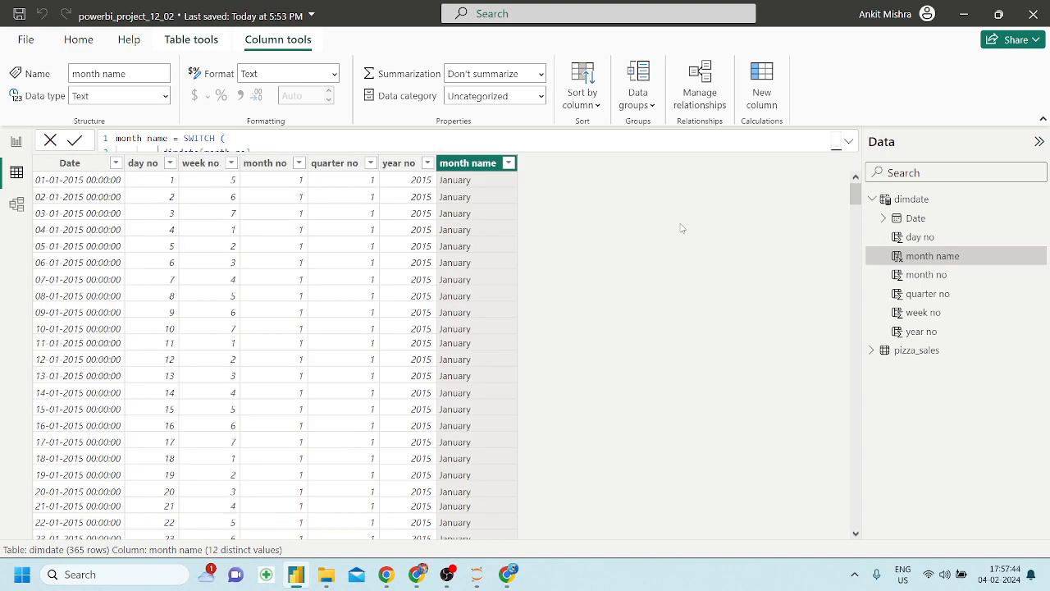
pyautogui.scroll(-5, 476, 262)
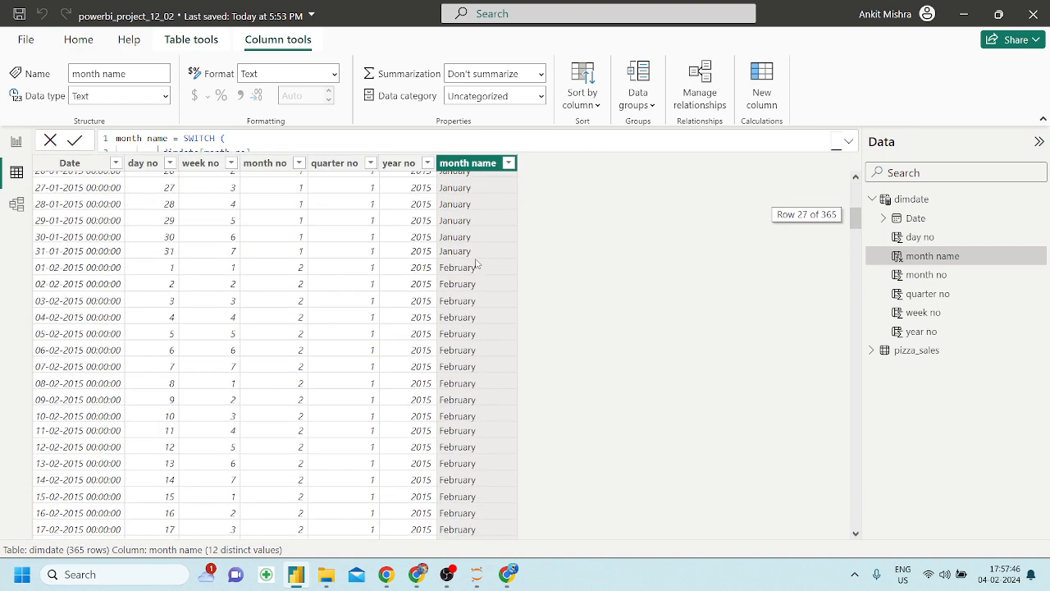
pyautogui.scroll(5, 476, 263)
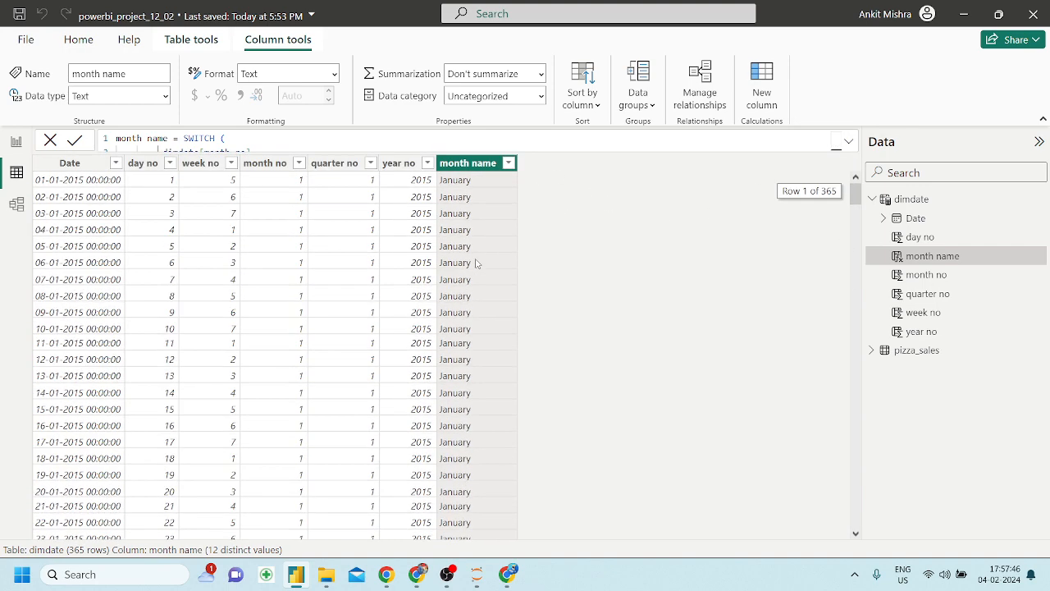
pyautogui.click(763, 105)
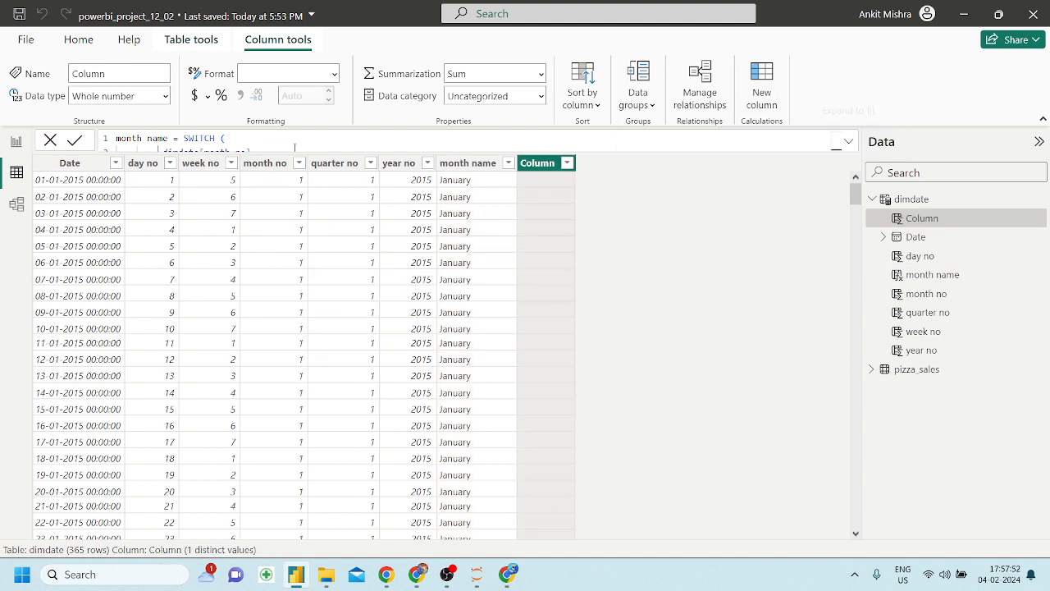
pyautogui.write('wee')
pyautogui.press('BackSpace')
pyautogui.press('BackSpace')
pyautogui.press('BackSpace')
pyautogui.write('day name =')
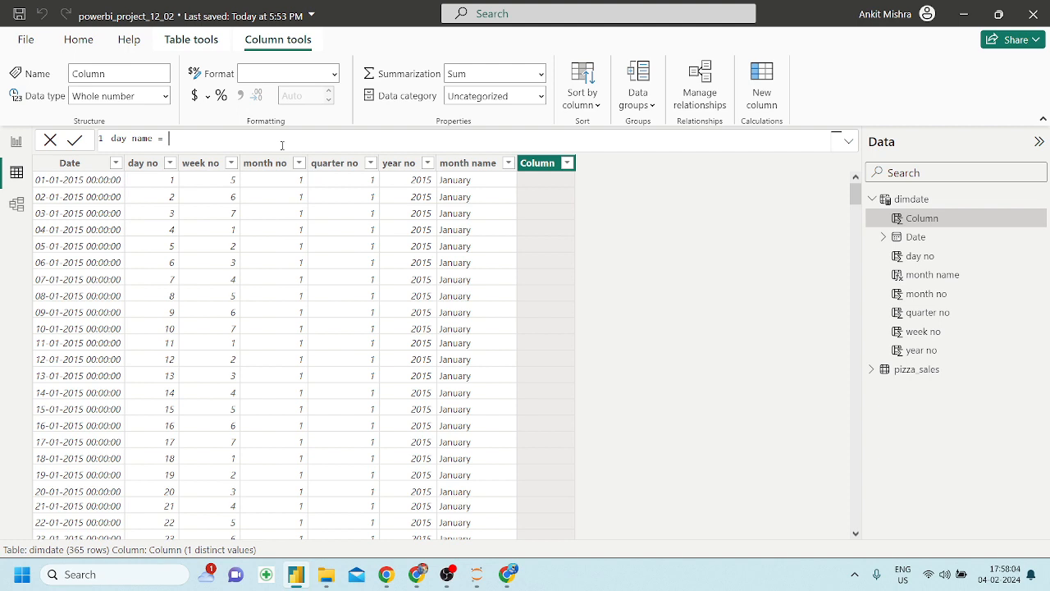
pyautogui.press('BackSpace')
pyautogui.press('BackSpace')
pyautogui.press('BackSpace')
pyautogui.press('BackSpace')
pyautogui.press('BackSpace')
pyautogui.press('BackSpace')
pyautogui.press('BackSpace')
pyautogui.press('BackSpace')
pyautogui.press('BackSpace')
pyautogui.press('BackSpace')
pyautogui.click(688, 196)
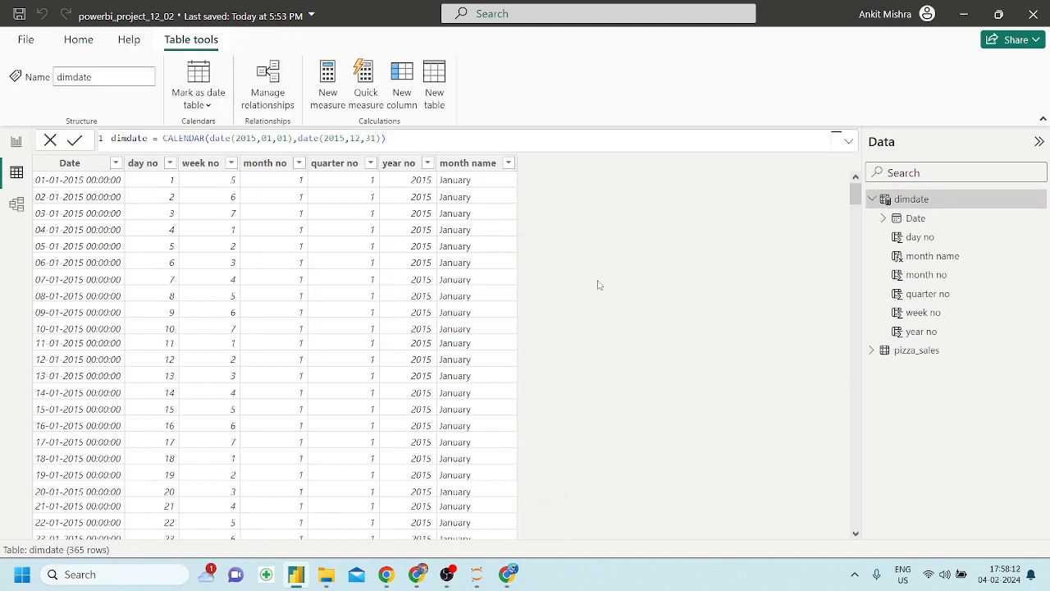
# In the model view, relate pizza_sales order_date to dimdate Date, then return to the report view
pyautogui.click(14, 206)
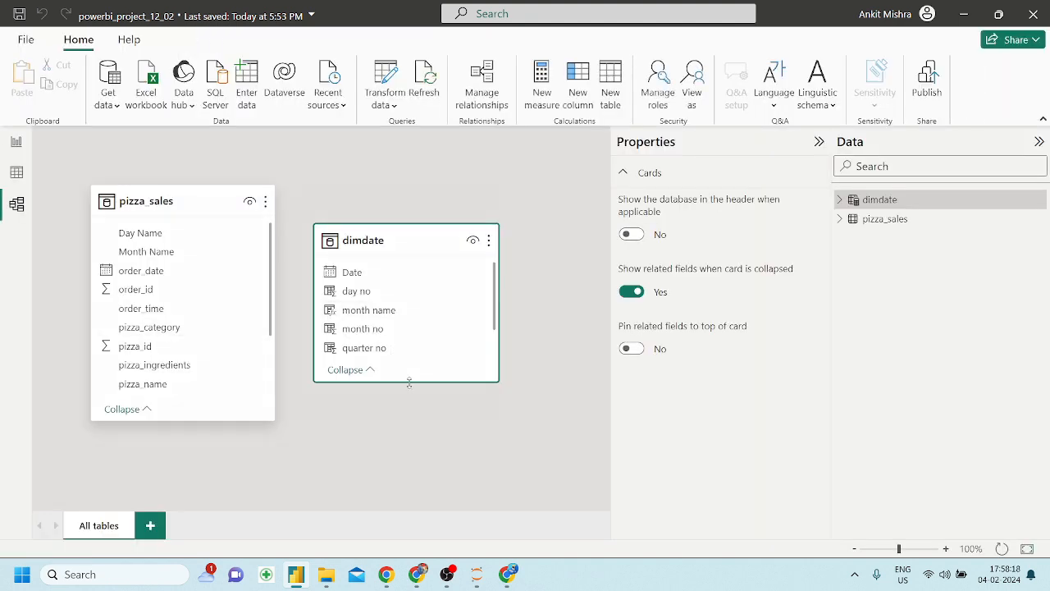
pyautogui.moveTo(409, 383); pyautogui.dragTo(441, 496)
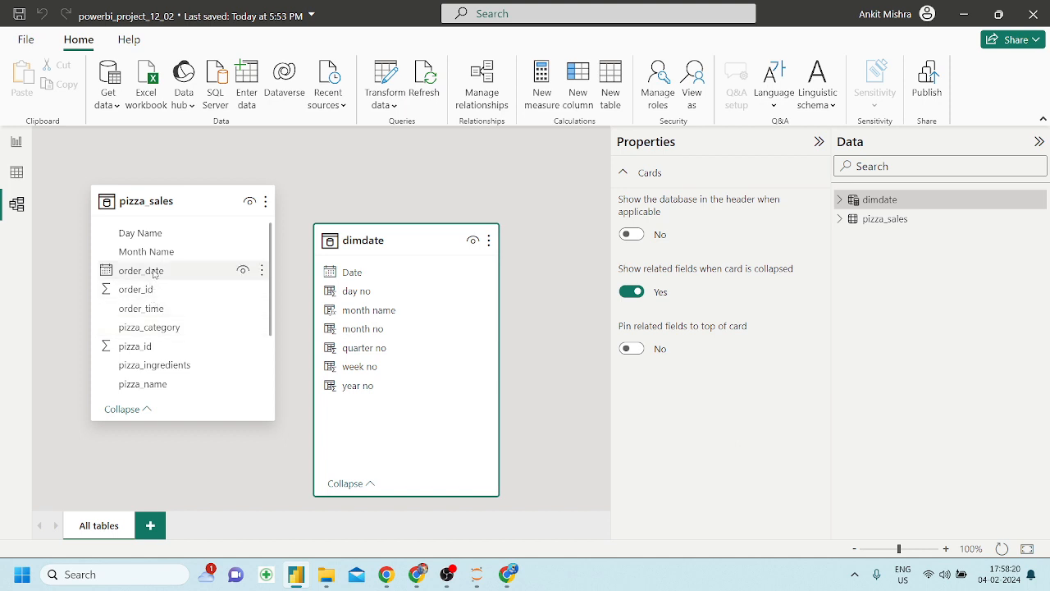
pyautogui.moveTo(155, 273); pyautogui.dragTo(378, 278)
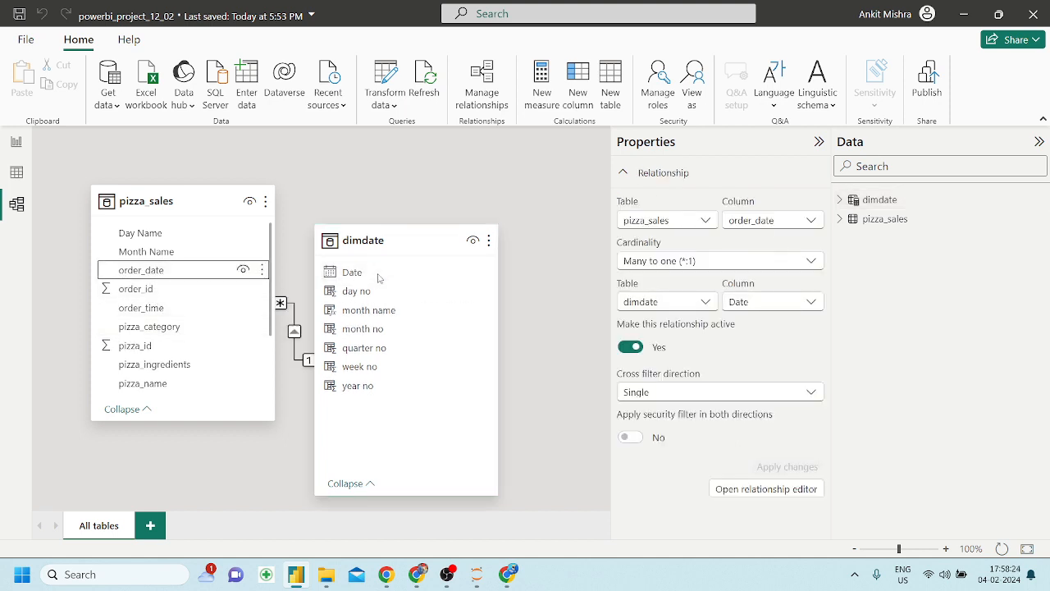
pyautogui.click(14, 143)
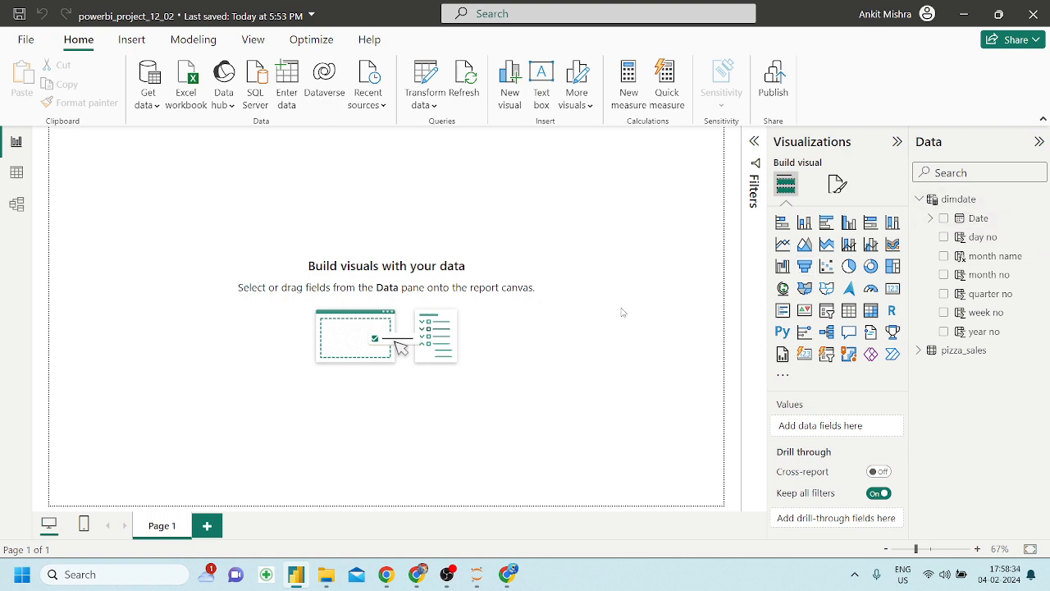
# Switch to Chrome and review the KPI sheet PDF and the TOTAL REVENUE card in the reference dashboard PDF
pyautogui.click(417, 574)
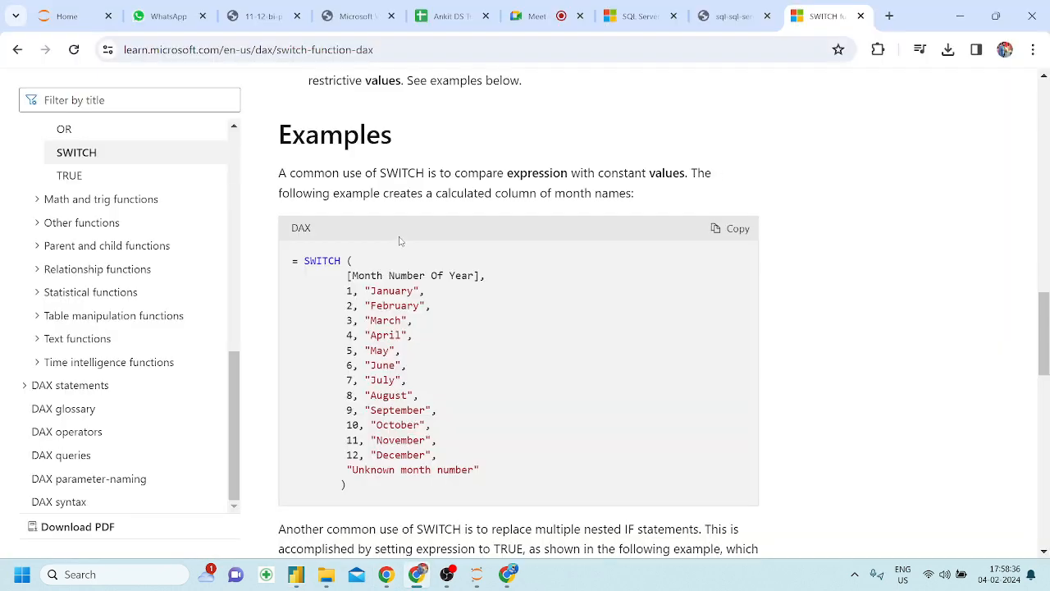
pyautogui.click(273, 5)
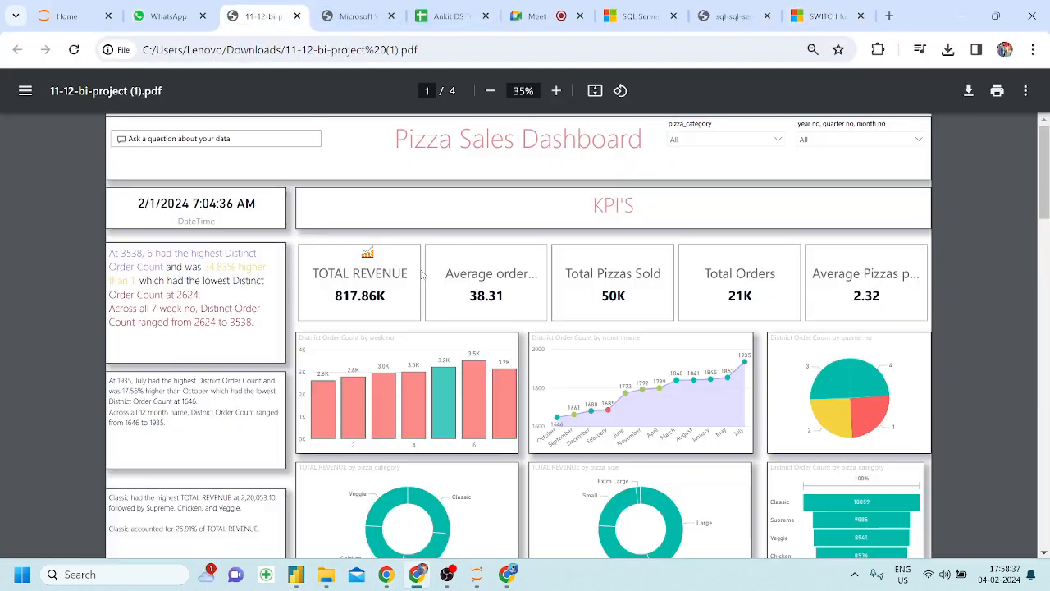
pyautogui.click(343, 6)
pyautogui.scroll(20, 396, 273)
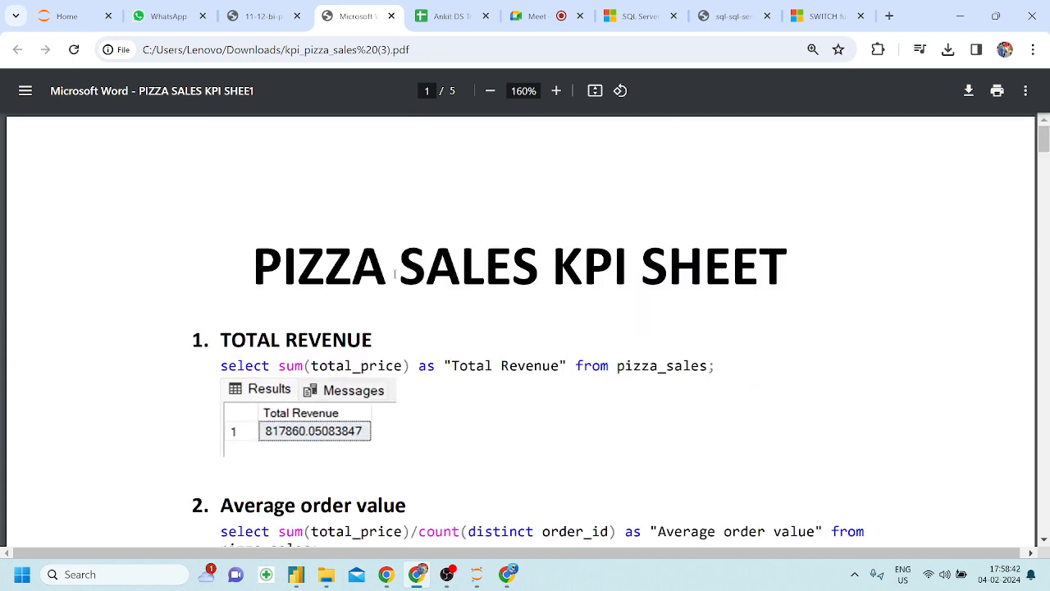
pyautogui.scroll(-1, 396, 273)
pyautogui.click(279, 9)
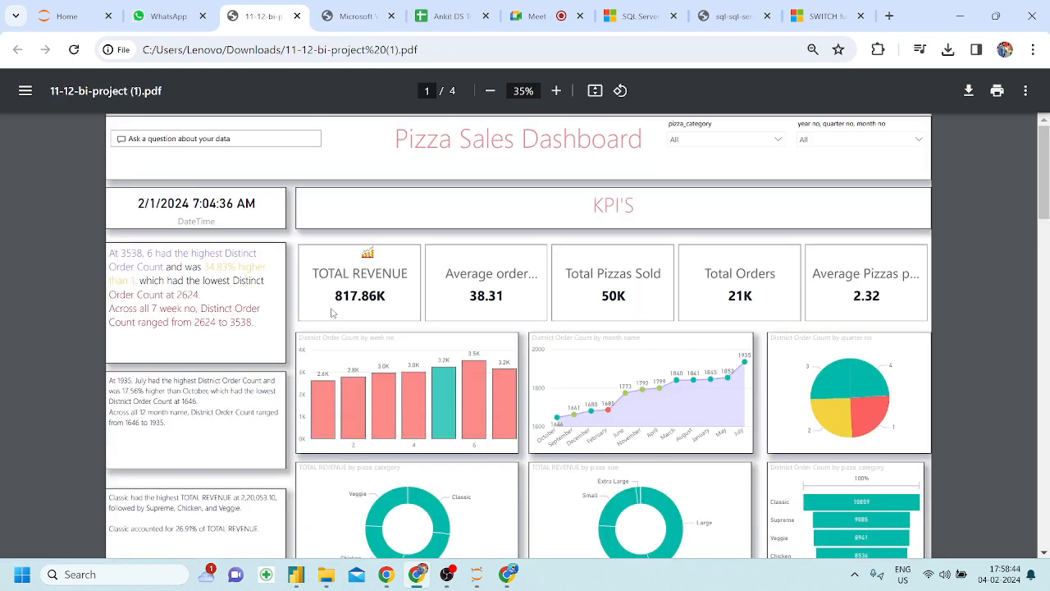
pyautogui.moveTo(320, 273); pyautogui.dragTo(406, 273)
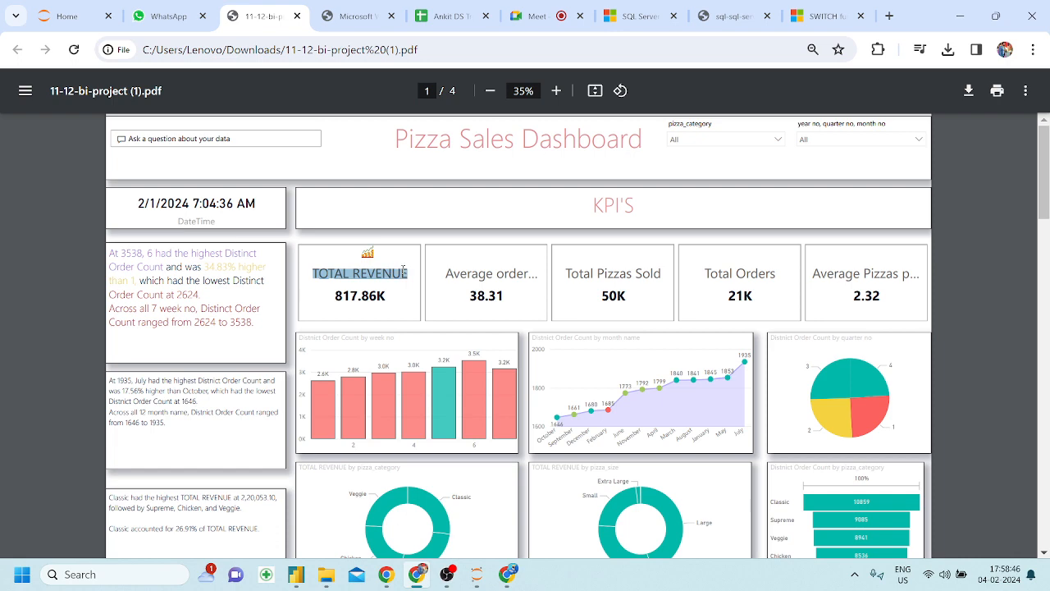
# Examine the Total Revenue KPI on the dashboard PDF and its sum(total_price) query in the pizza sales KPI sheet
pyautogui.click(405, 273)
pyautogui.moveTo(312, 274); pyautogui.dragTo(409, 274)
pyautogui.click(356, 16)
pyautogui.scroll(-2, 291, 239)
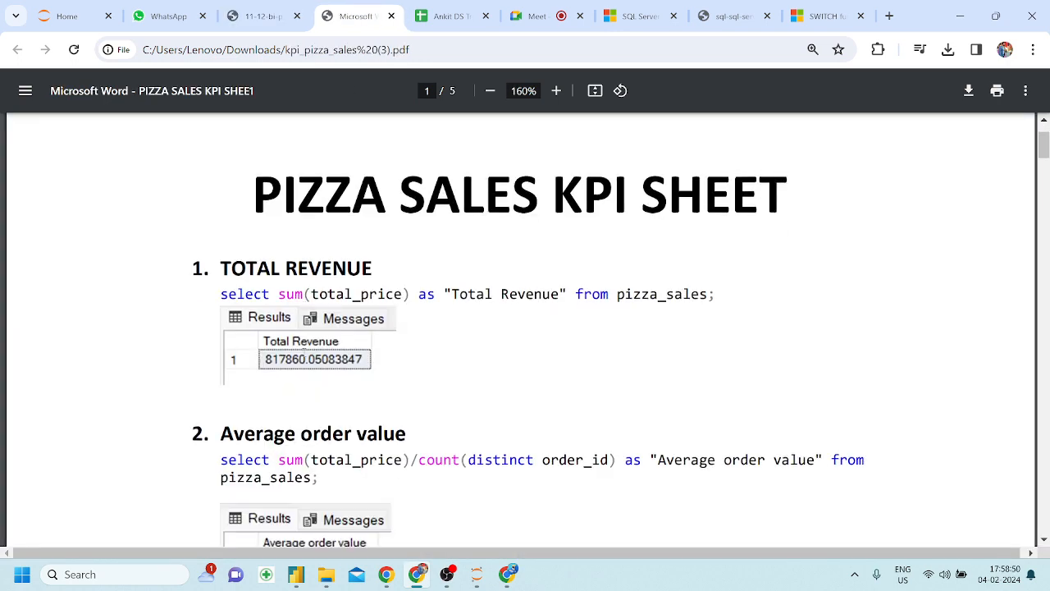
pyautogui.moveTo(280, 251); pyautogui.dragTo(403, 251)
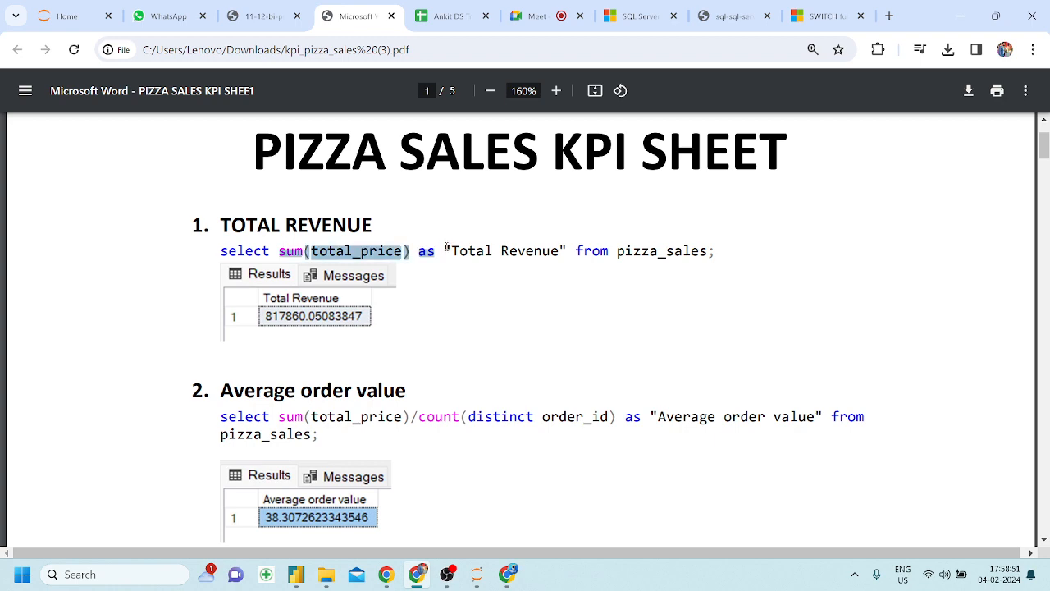
pyautogui.click(259, 15)
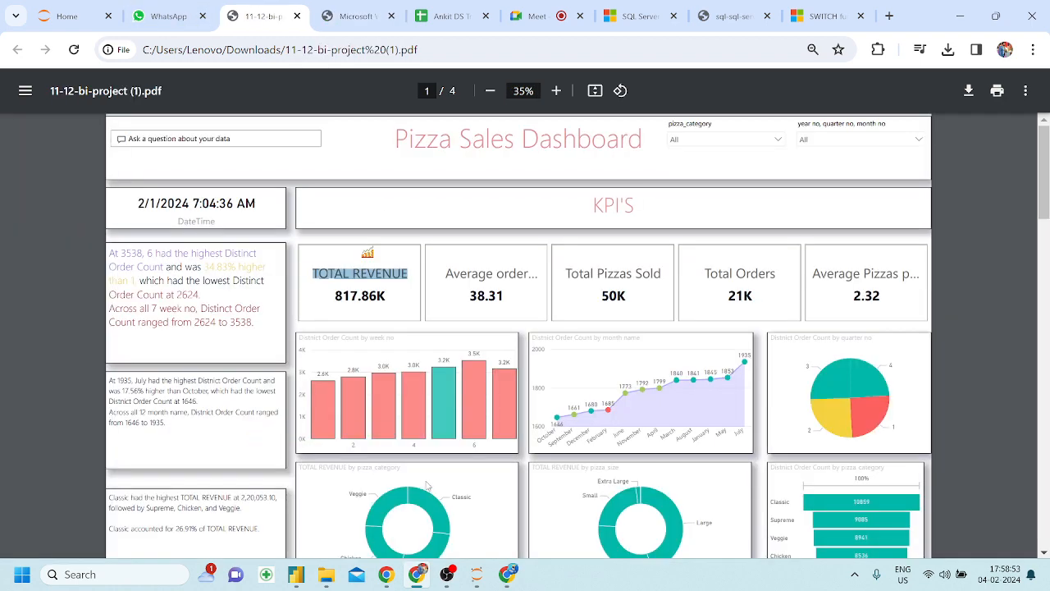
# Switch to Power BI and start a new measure named Total Revenue
pyautogui.click(296, 574)
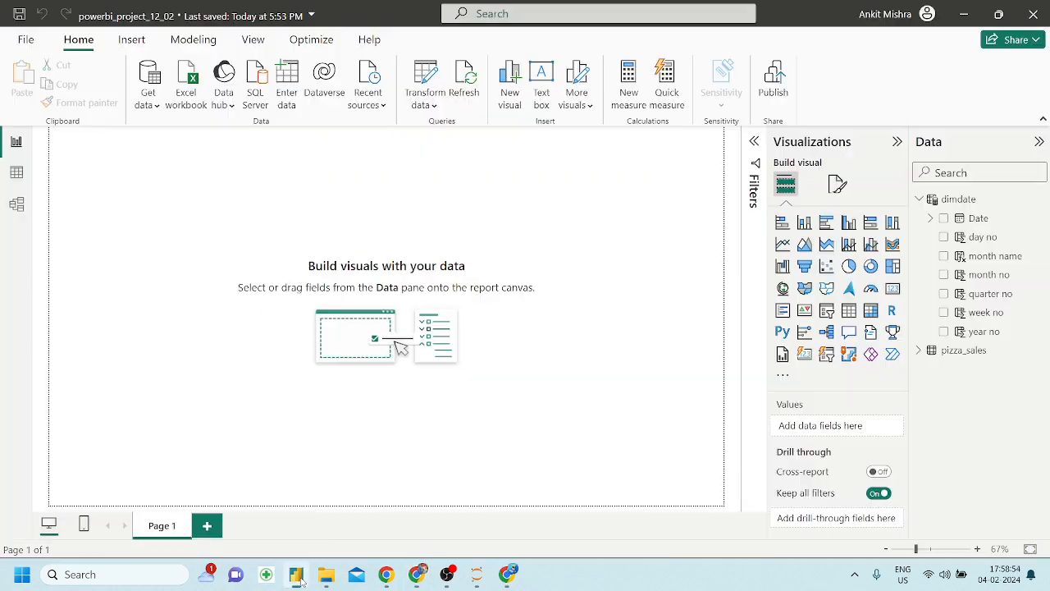
pyautogui.click(626, 107)
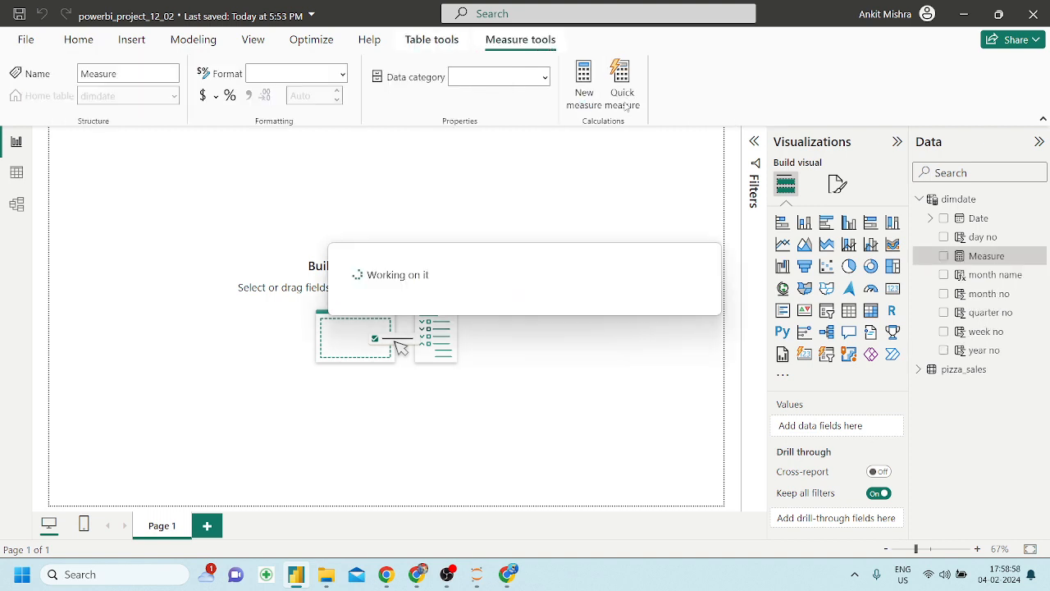
pyautogui.write('T')
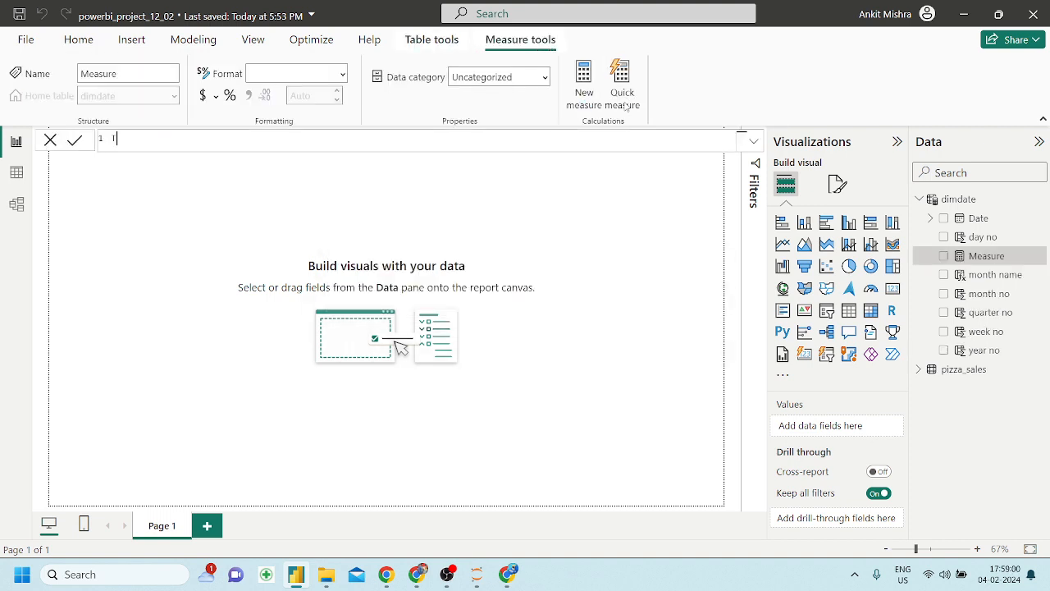
pyautogui.write('otal Revenue =')
# Switch to Chrome and review the KPI sheet's queries from Total Revenue to Highest Selling day, returning to the dashboard PDF
pyautogui.click(417, 575)
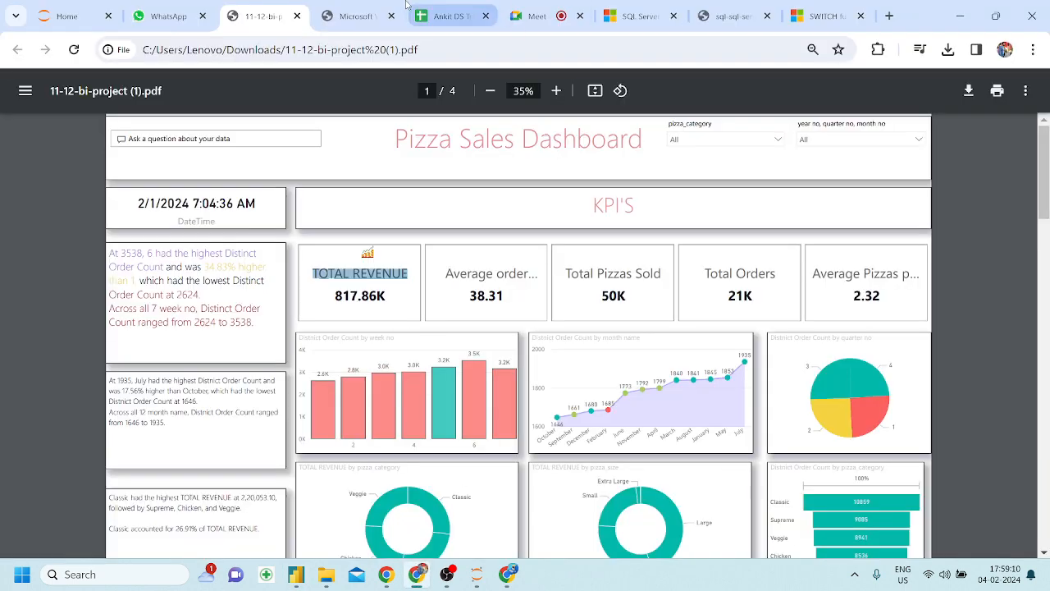
pyautogui.click(357, 16)
pyautogui.scroll(-1, 359, 326)
pyautogui.scroll(1, 359, 326)
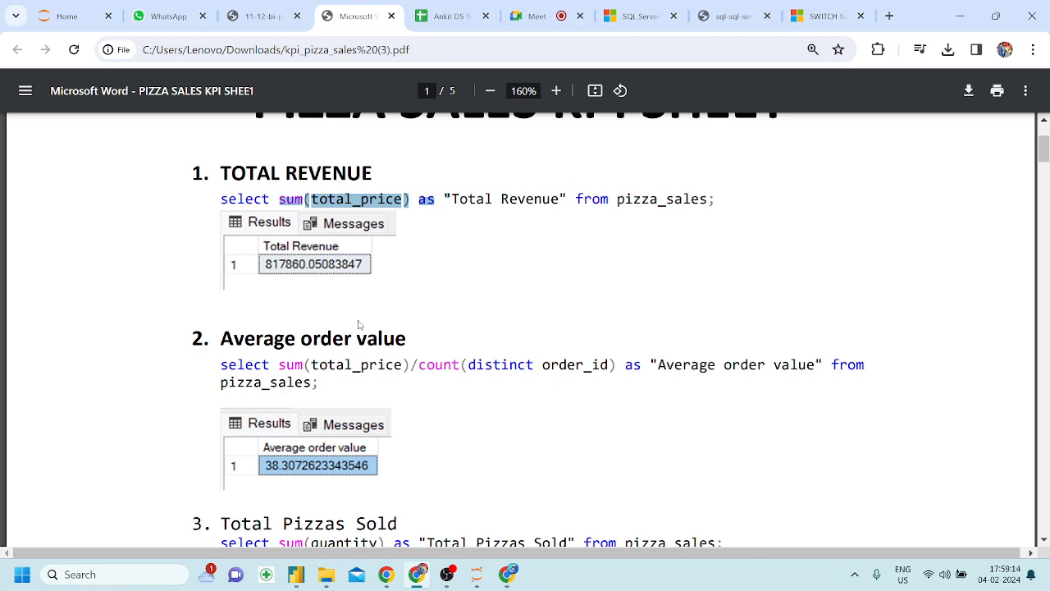
pyautogui.scroll(-6, 395, 353)
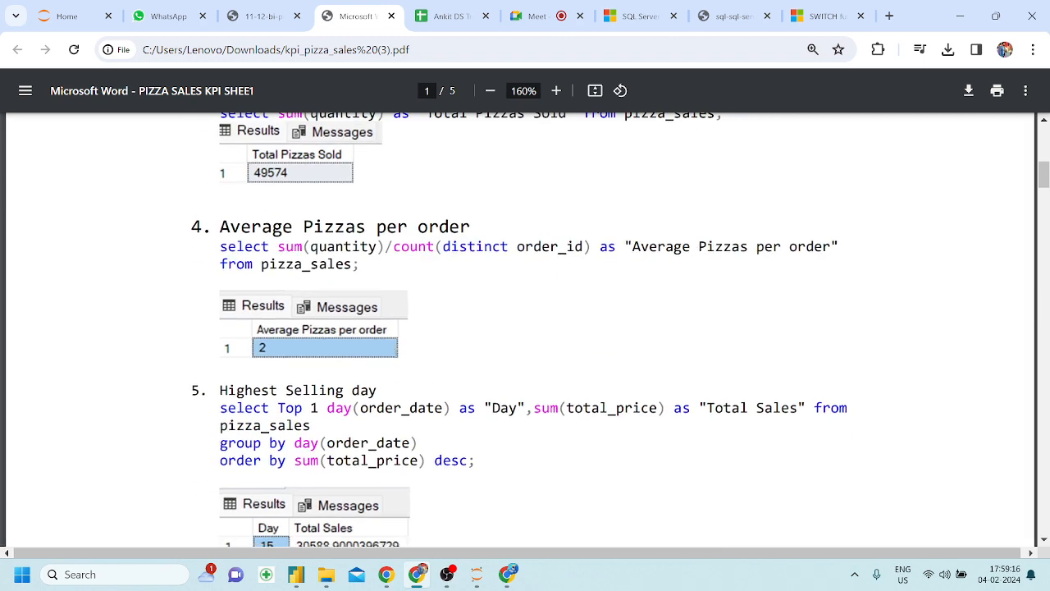
pyautogui.moveTo(218, 308); pyautogui.dragTo(310, 341)
pyautogui.click(389, 410)
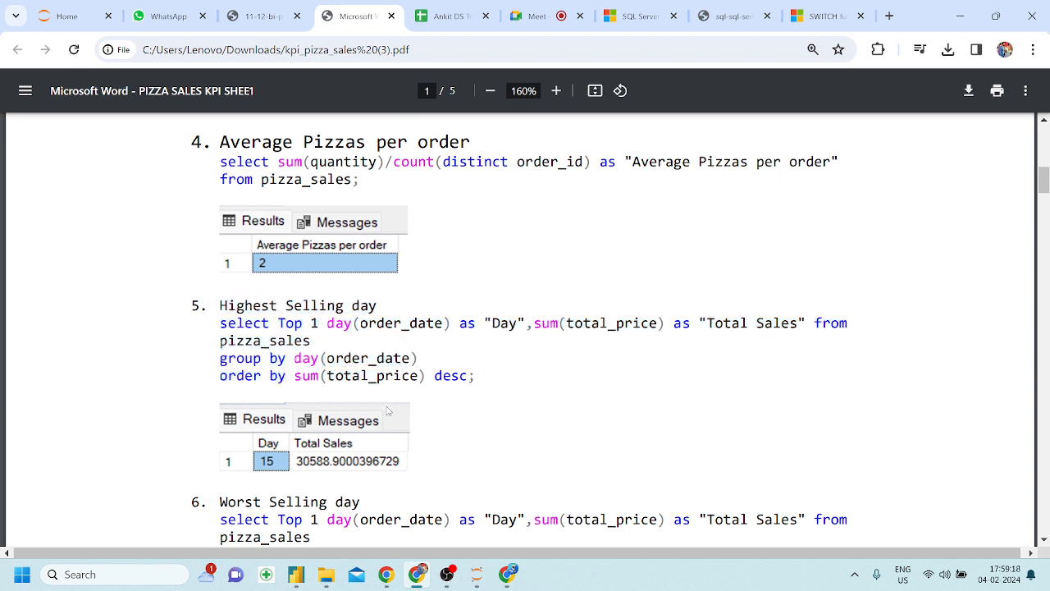
pyautogui.click(257, 6)
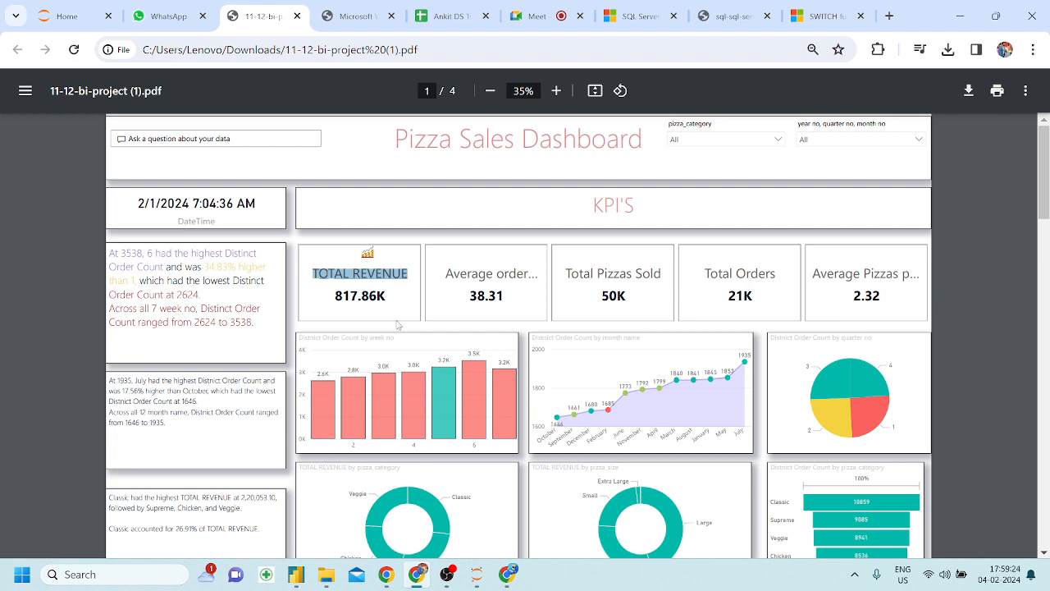
# Switch to Power BI and complete the Total Revenue measure as SUM(pizza_sales[total_price])
pyautogui.click(307, 580)
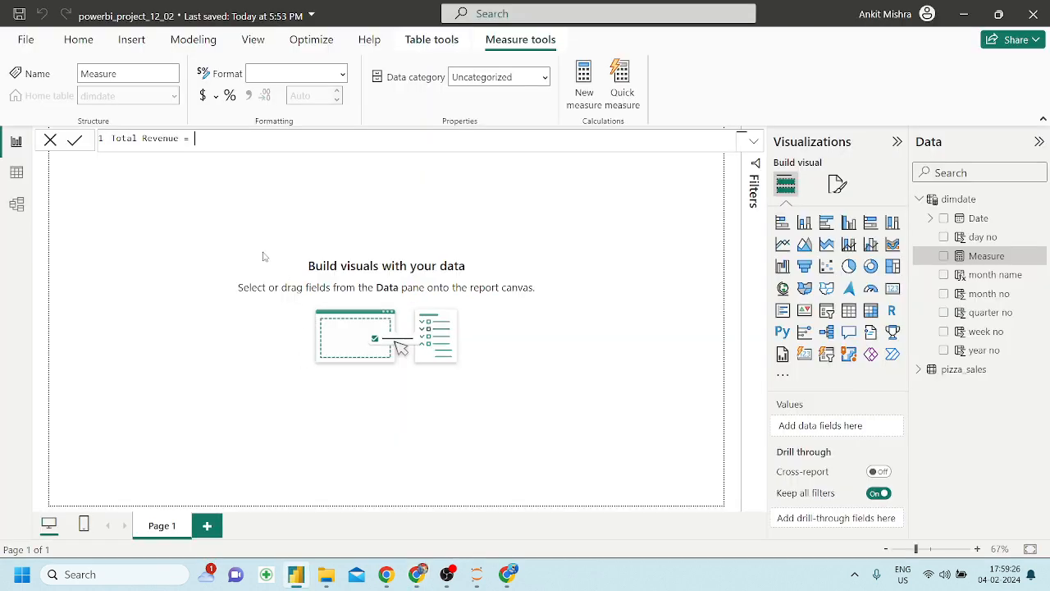
pyautogui.write('sum')
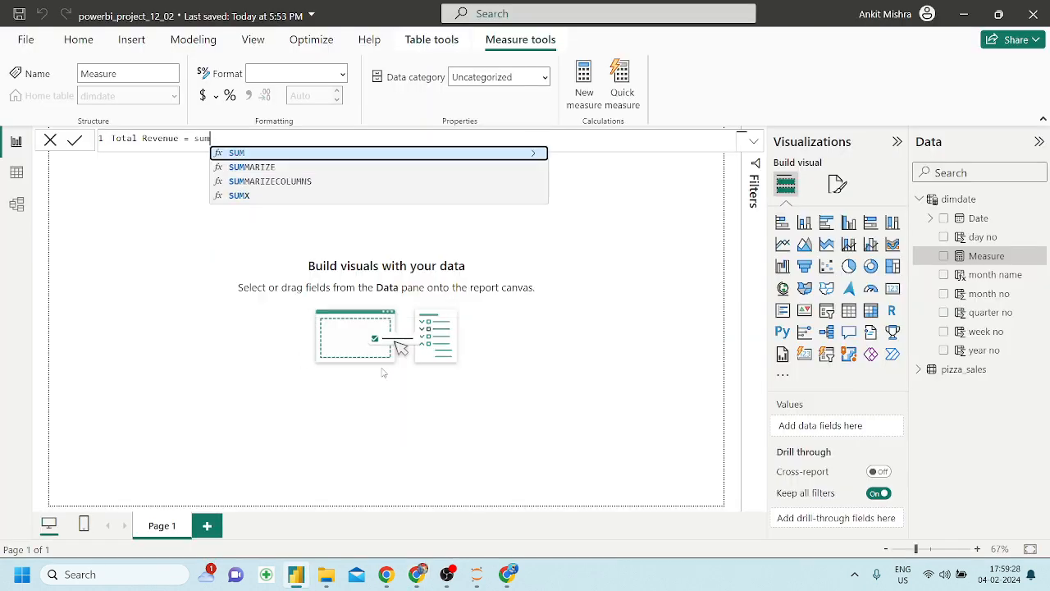
pyautogui.press('Tab')
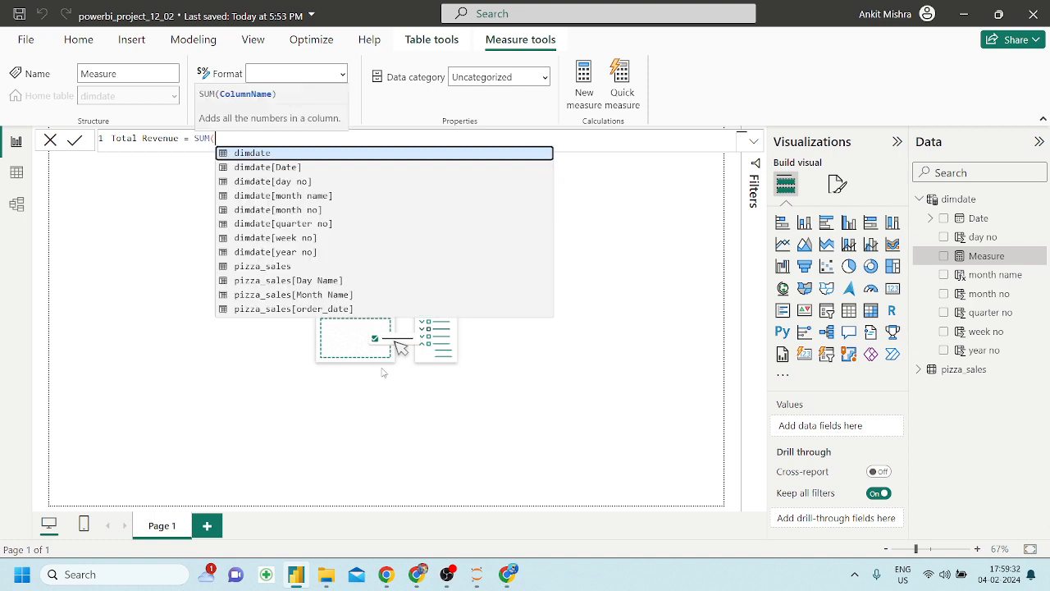
pyautogui.write('t')
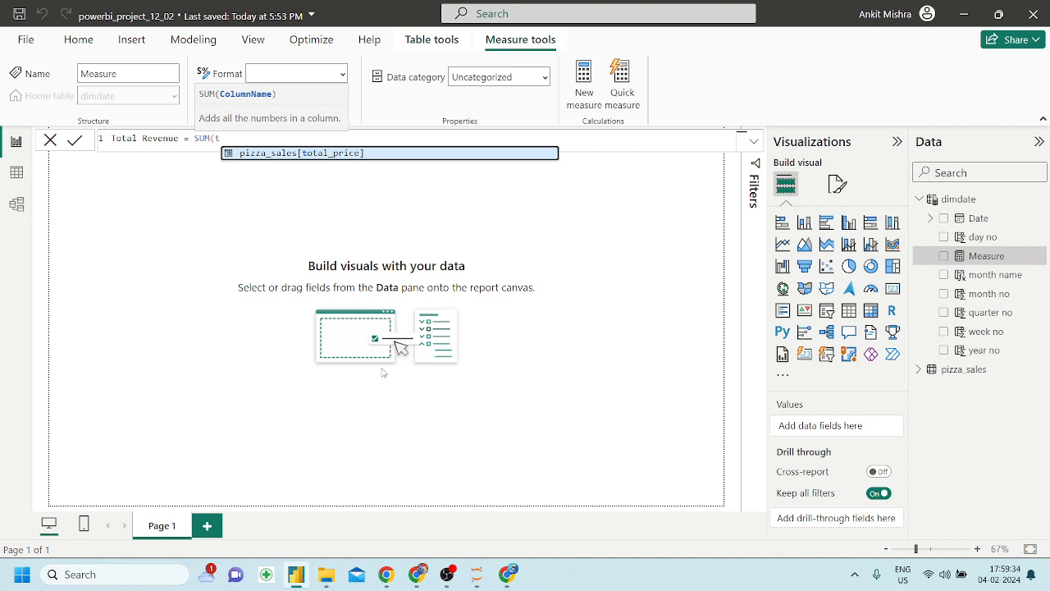
pyautogui.press('Tab')
pyautogui.write(')')
pyautogui.press('Return')
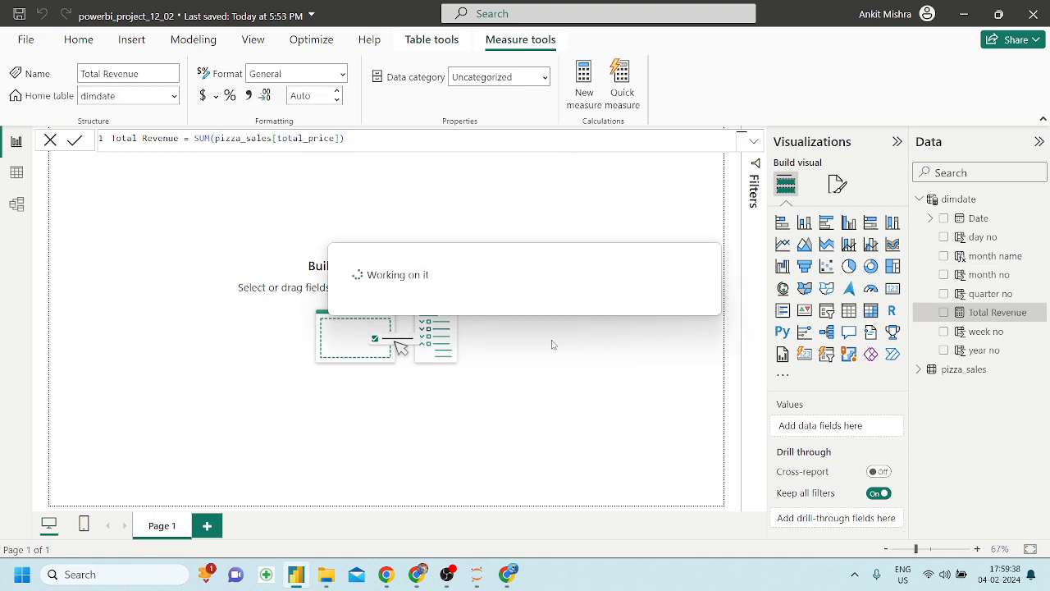
# Add the Total Revenue measure to the upper part of the report canvas as a card visual
pyautogui.click(557, 254)
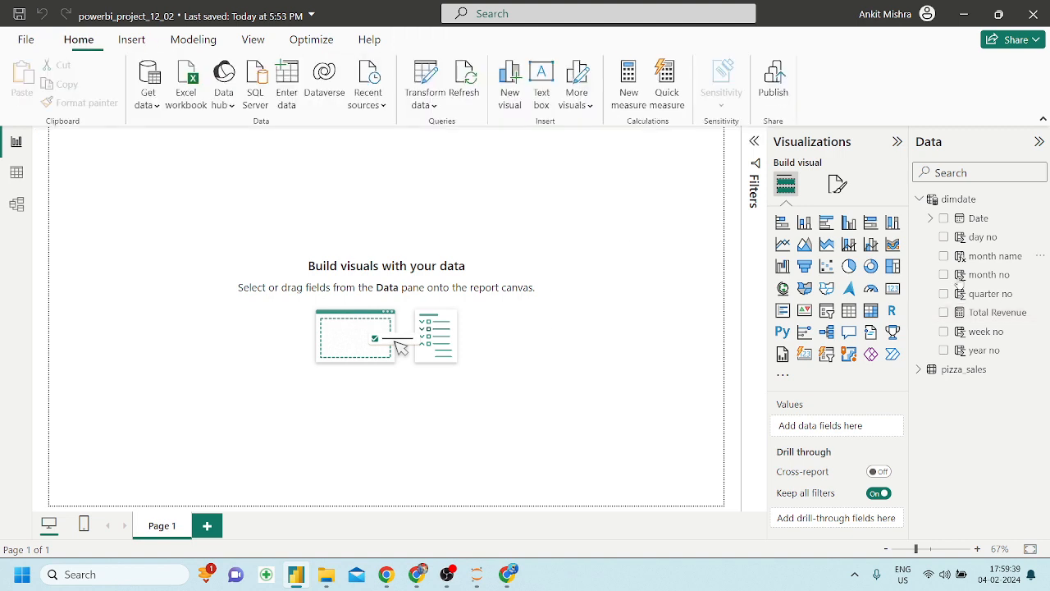
pyautogui.moveTo(370, 175); pyautogui.dragTo(369, 174)
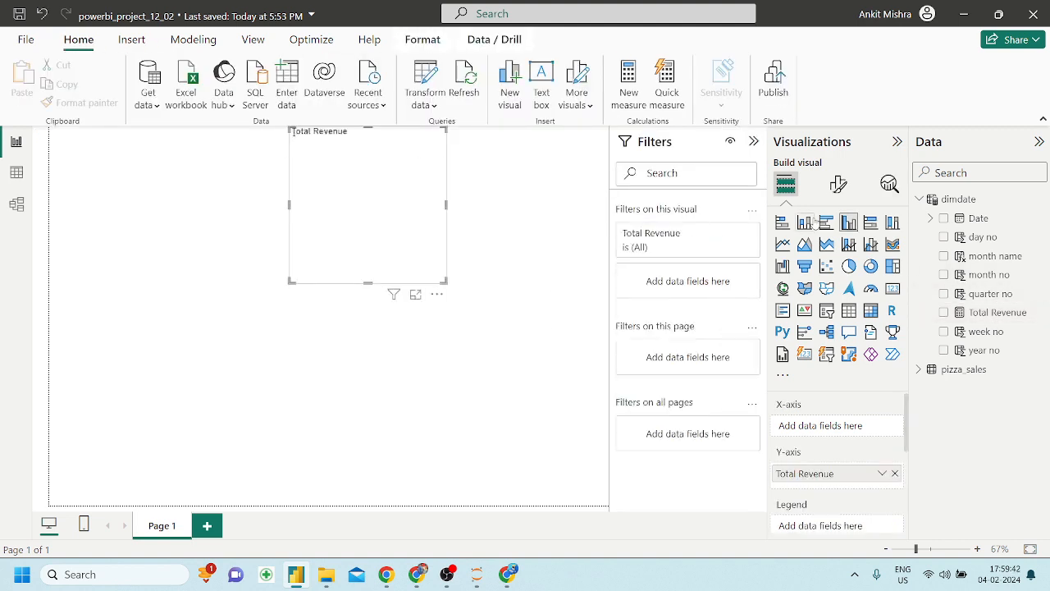
pyautogui.click(893, 289)
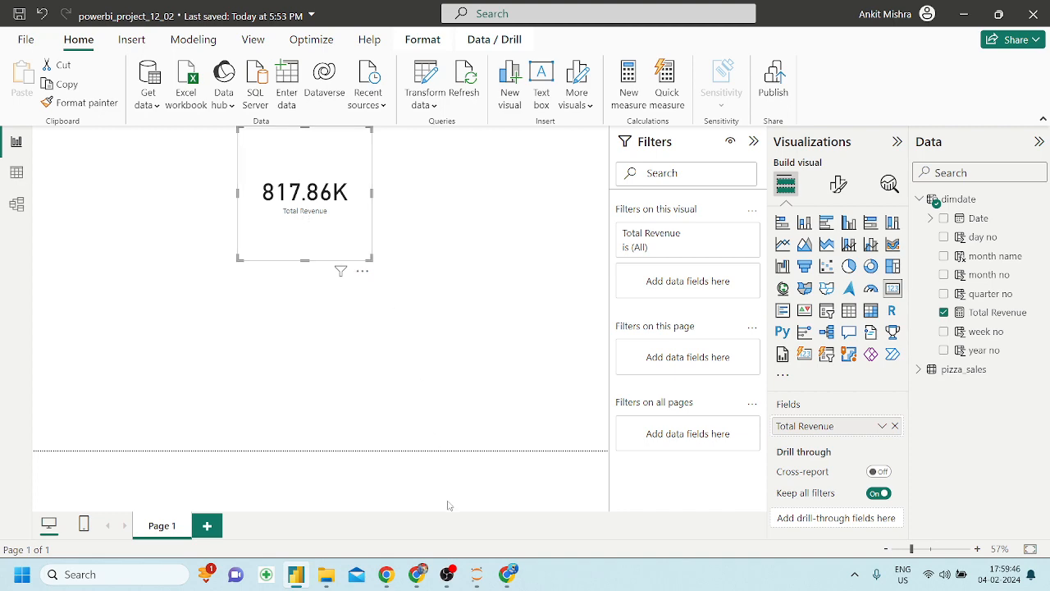
# Switch to Chrome and check the total revenue figures in the dashboard PDF and the KPI sheet
pyautogui.click(418, 574)
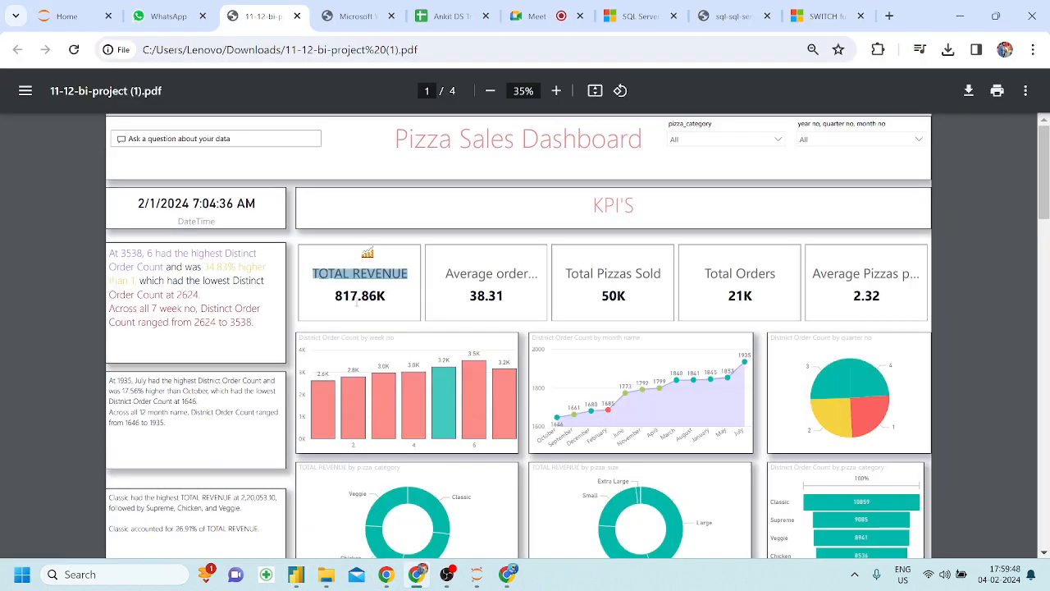
pyautogui.moveTo(337, 295); pyautogui.dragTo(387, 295)
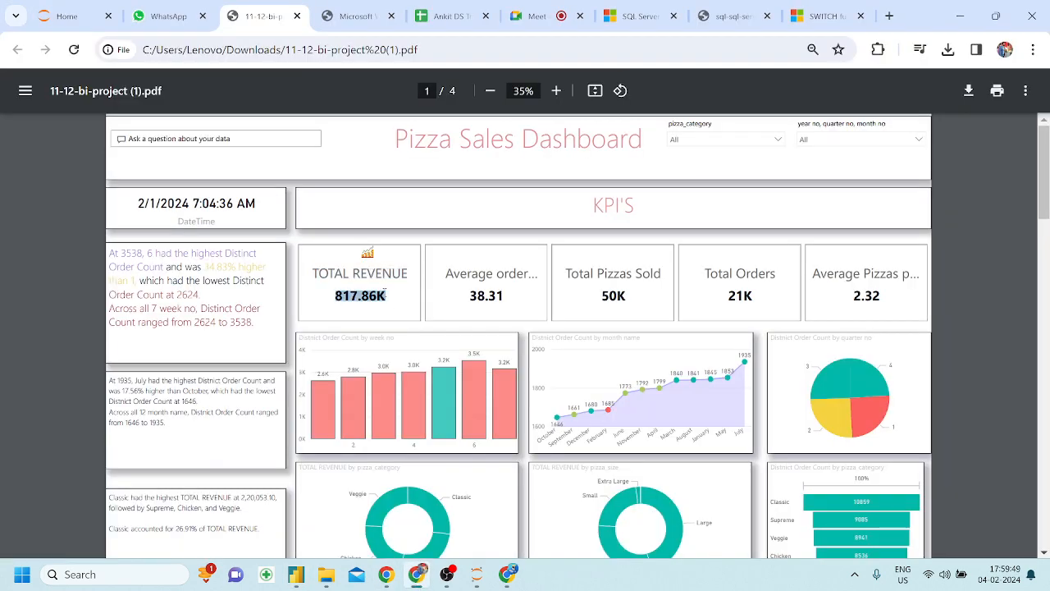
pyautogui.click(383, 7)
pyautogui.scroll(8, 279, 192)
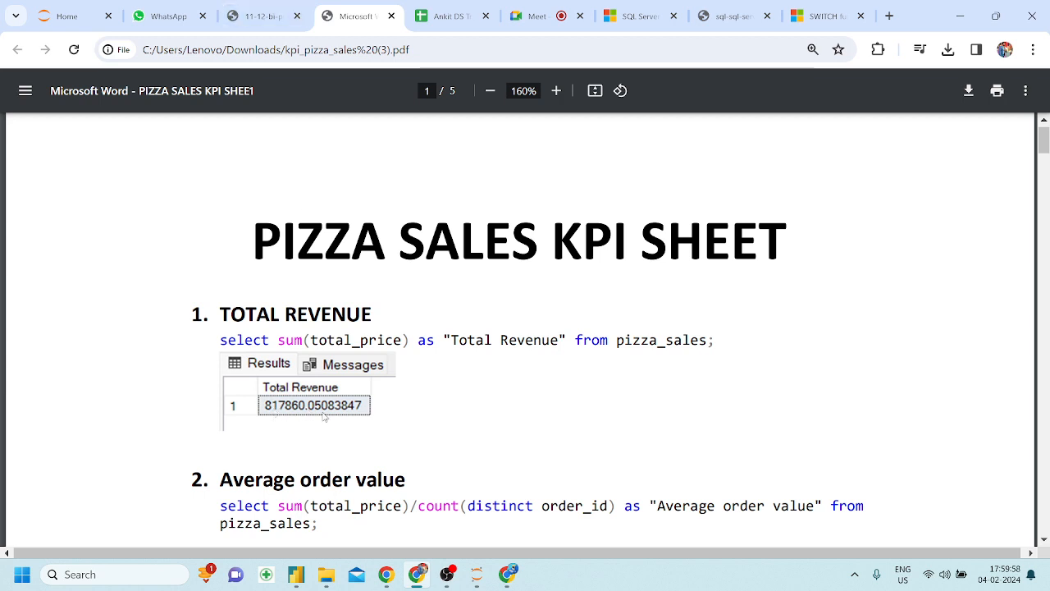
pyautogui.click(274, 6)
pyautogui.click(356, 6)
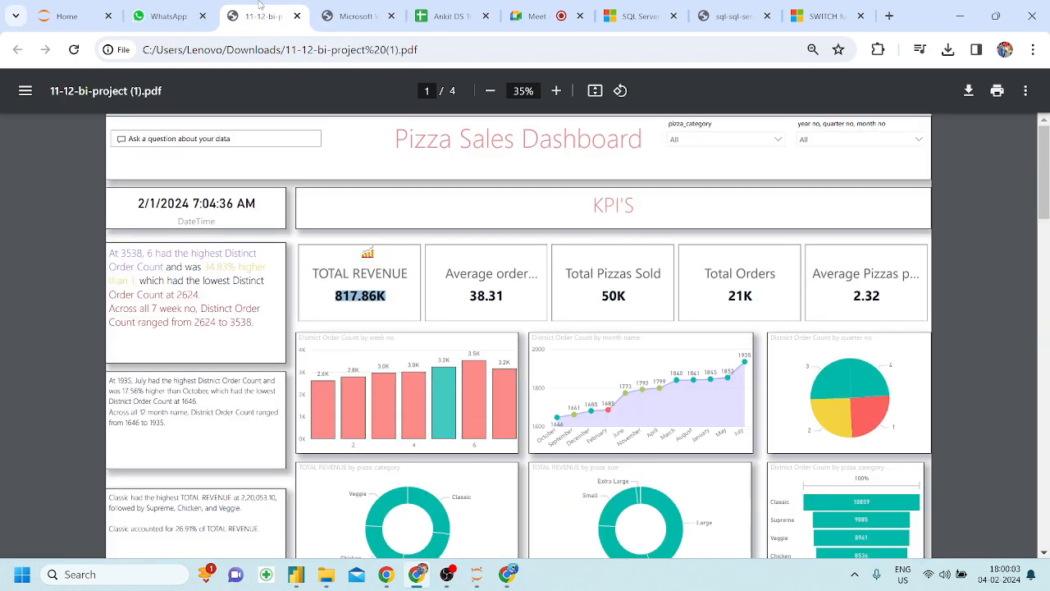
# Switch back to Power BI and resize the Total Revenue card to be wider and shorter
pyautogui.click(261, 9)
pyautogui.click(297, 574)
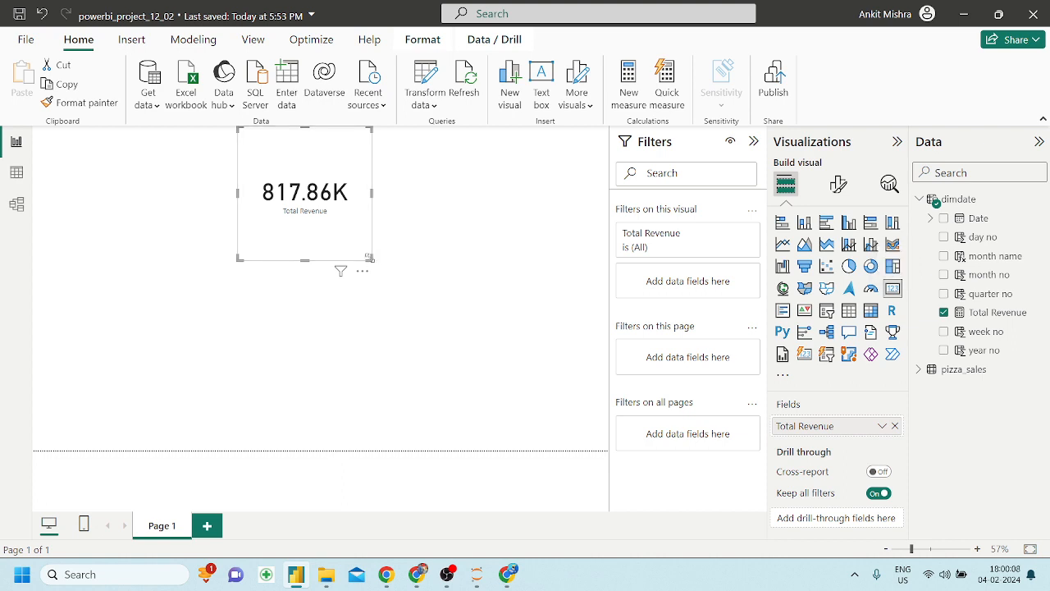
pyautogui.moveTo(370, 258); pyautogui.dragTo(400, 206)
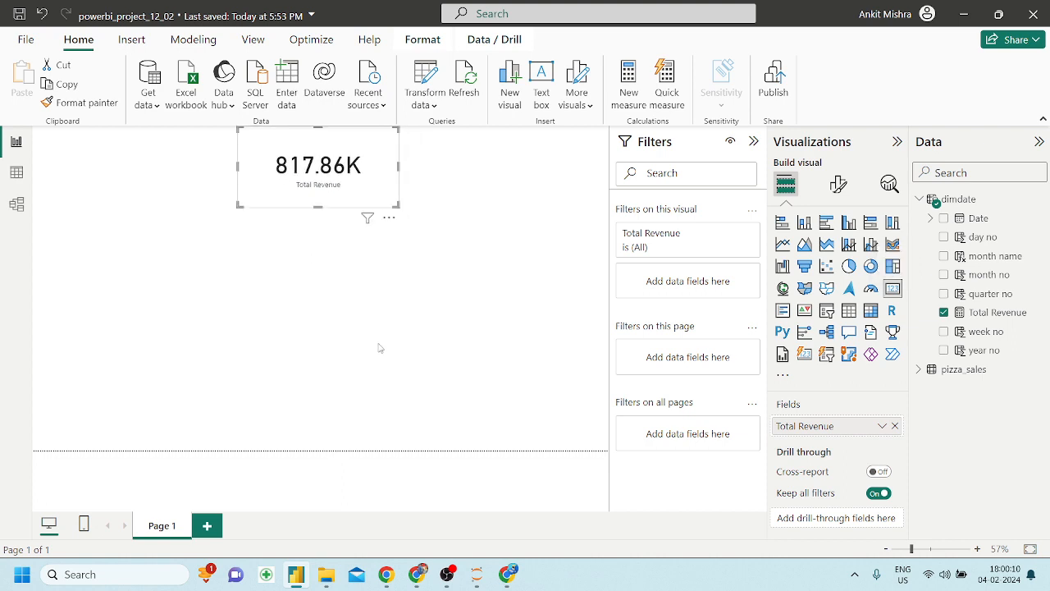
# Switch to Chrome and examine the Average order value query in the KPI sheet, including its distinct order_id count
pyautogui.click(417, 574)
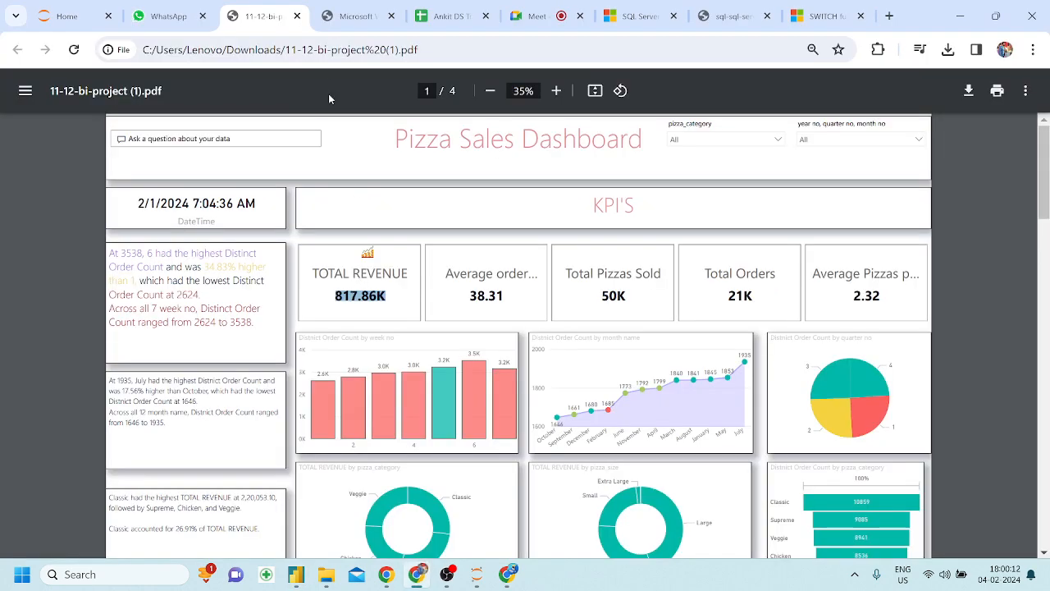
pyautogui.click(356, 16)
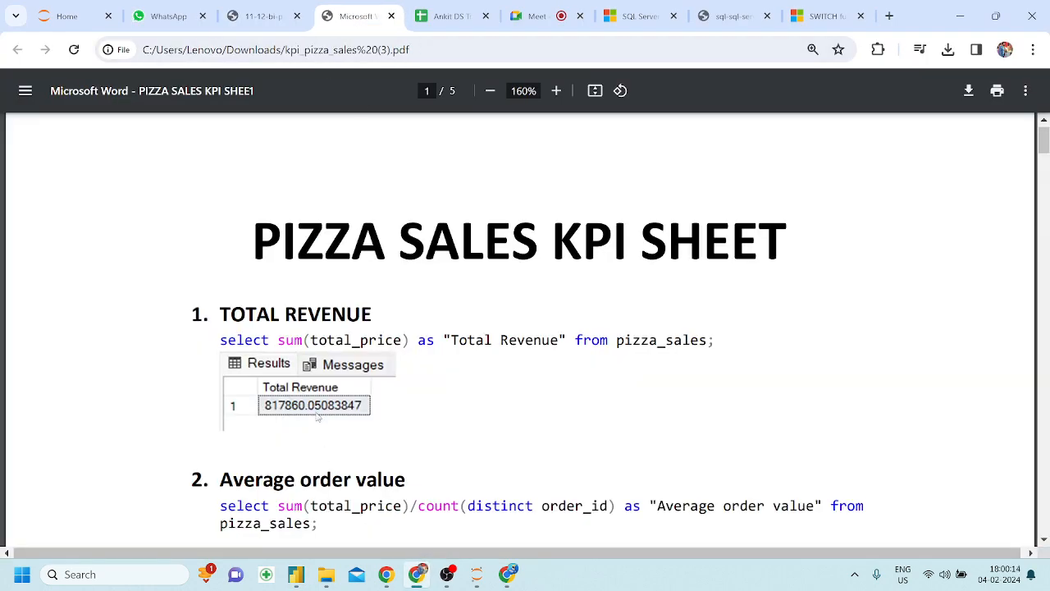
pyautogui.click(266, 15)
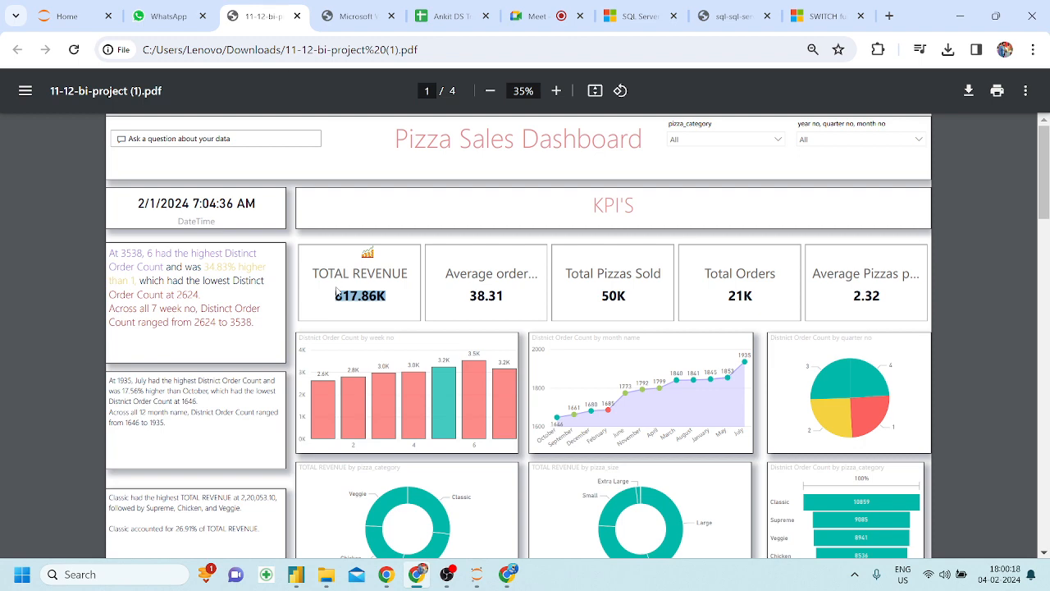
pyautogui.click(384, 11)
pyautogui.scroll(-2, 382, 433)
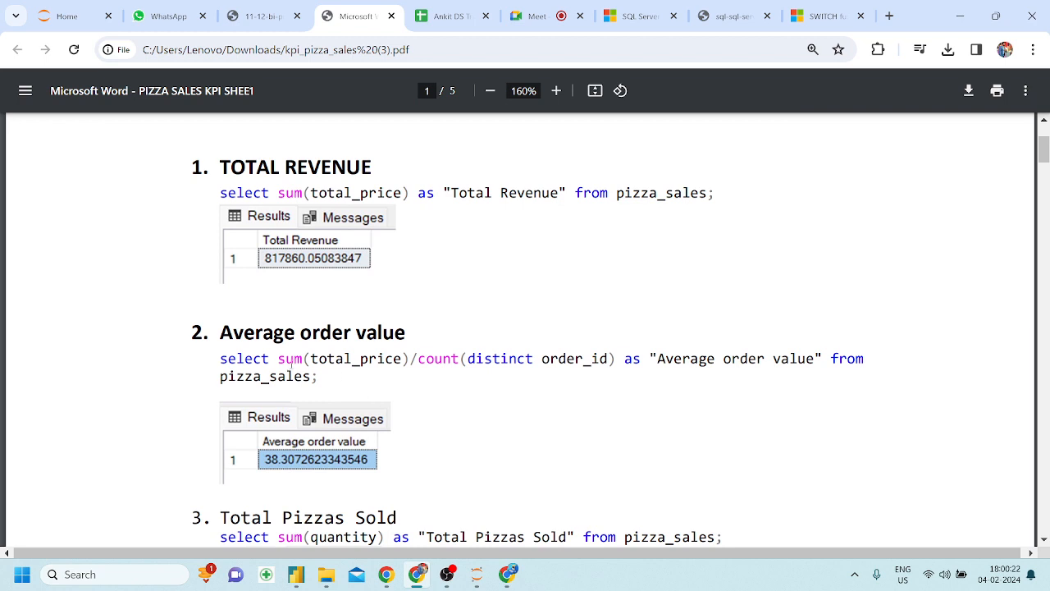
pyautogui.moveTo(279, 358); pyautogui.dragTo(455, 359)
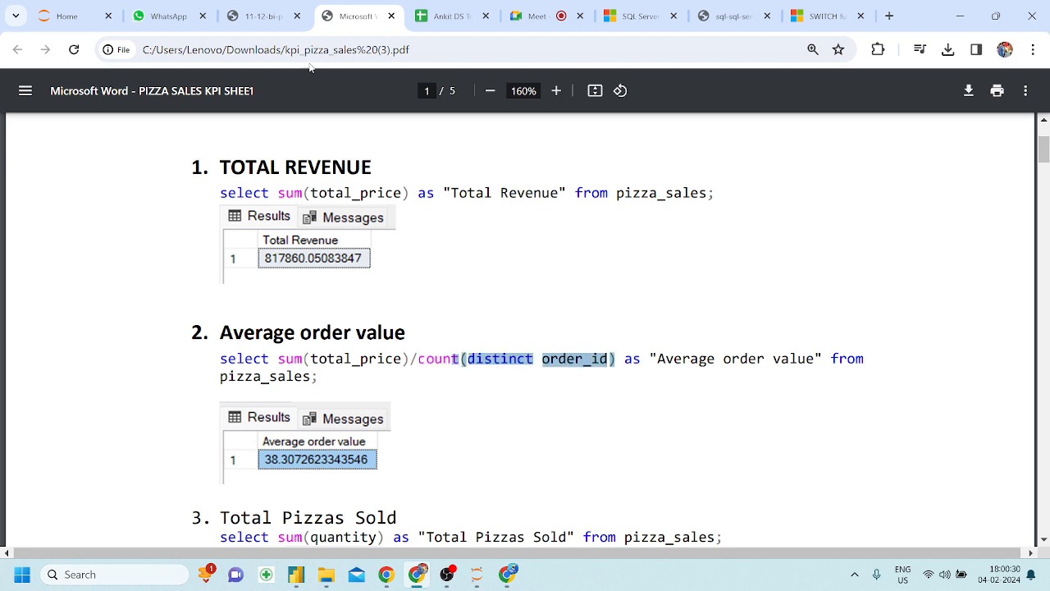
# Switch to Power BI and create the measure Distinct Order count = DISTINCTCOUNT(pizza_sales[order_id])
pyautogui.click(297, 579)
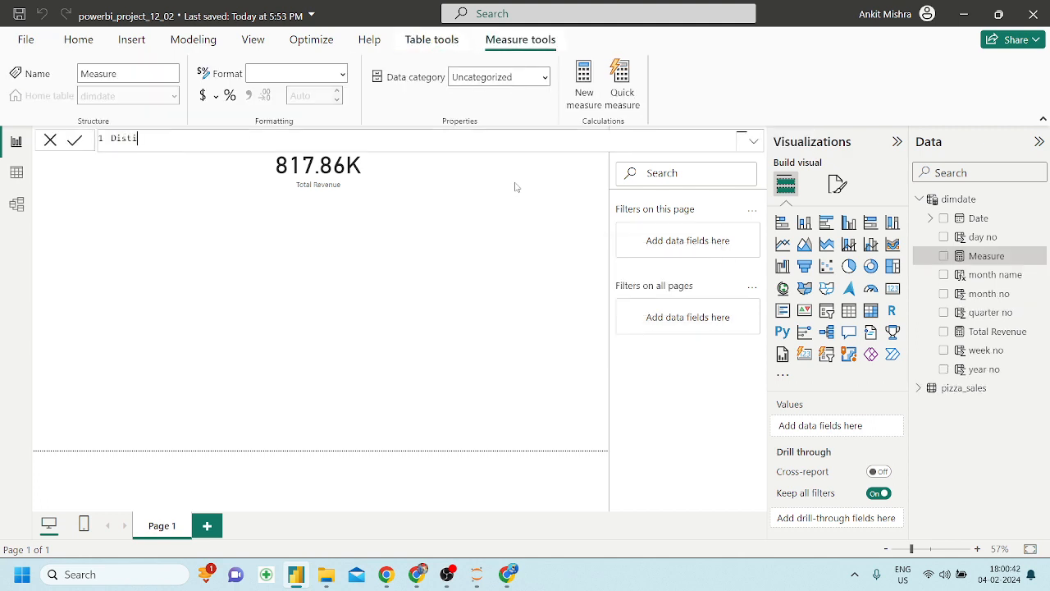
pyautogui.write('Order count = d')
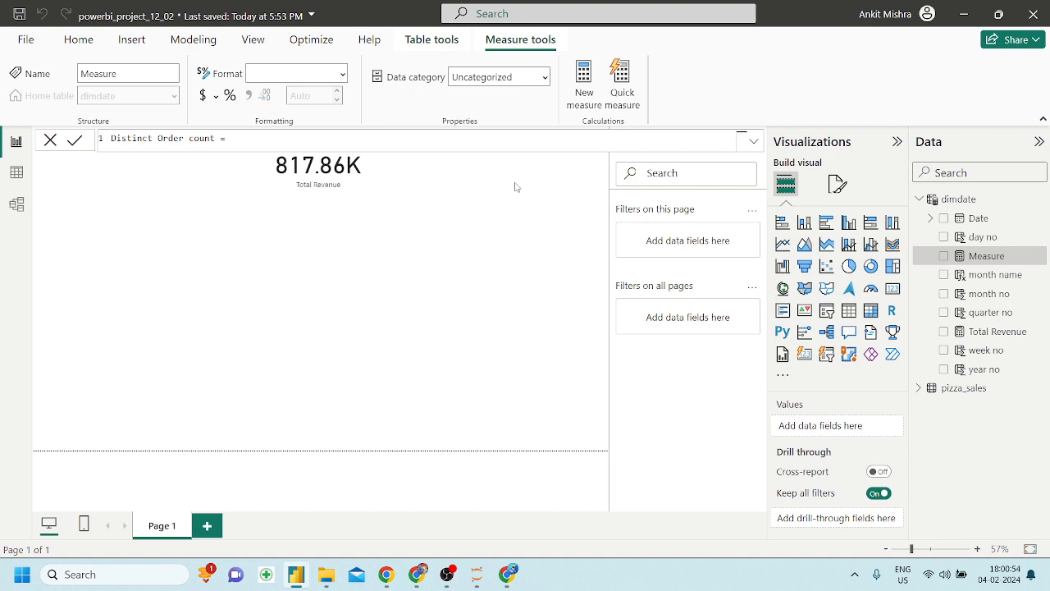
pyautogui.write('d')
pyautogui.press('BackSpace')
pyautogui.write('cou')
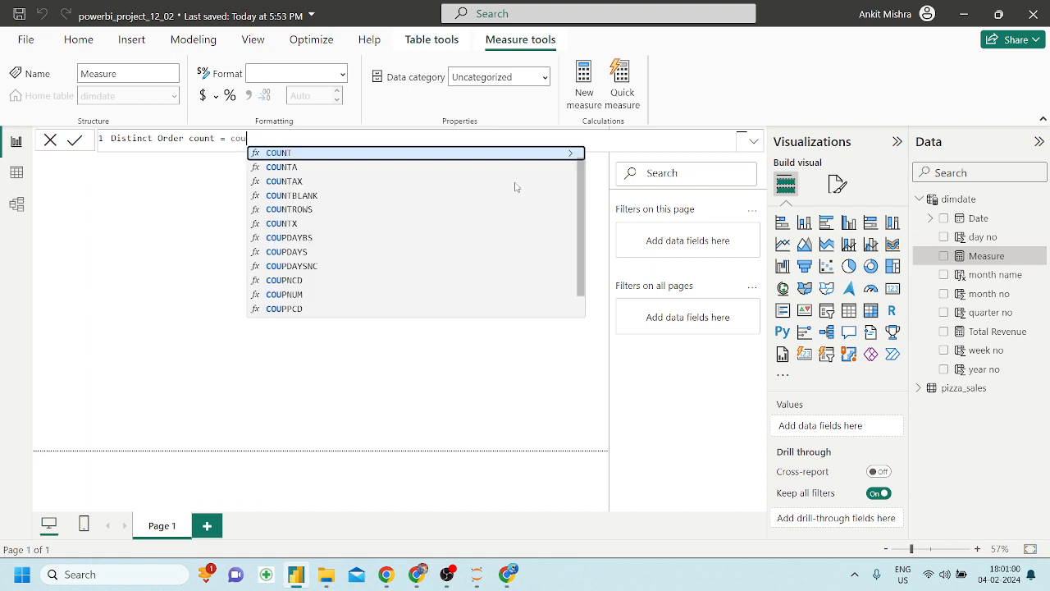
pyautogui.write('u')
pyautogui.press('BackSpace')
pyautogui.write('nt')
pyautogui.press('Down')
pyautogui.press('Down')
pyautogui.press('Down')
pyautogui.press('Down')
pyautogui.press('Down')
pyautogui.press('Down')
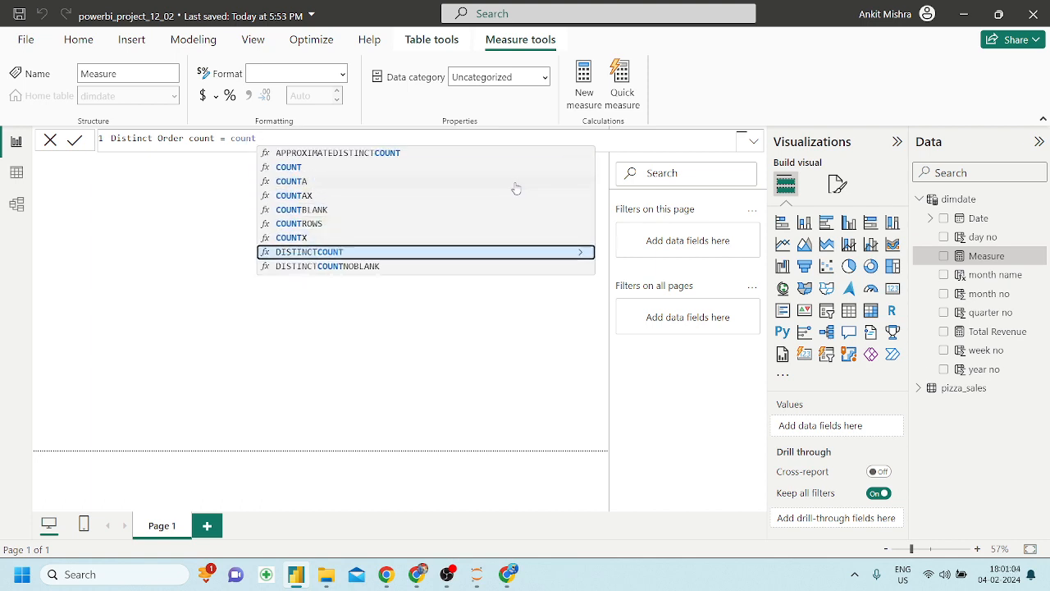
pyautogui.press('Tab')
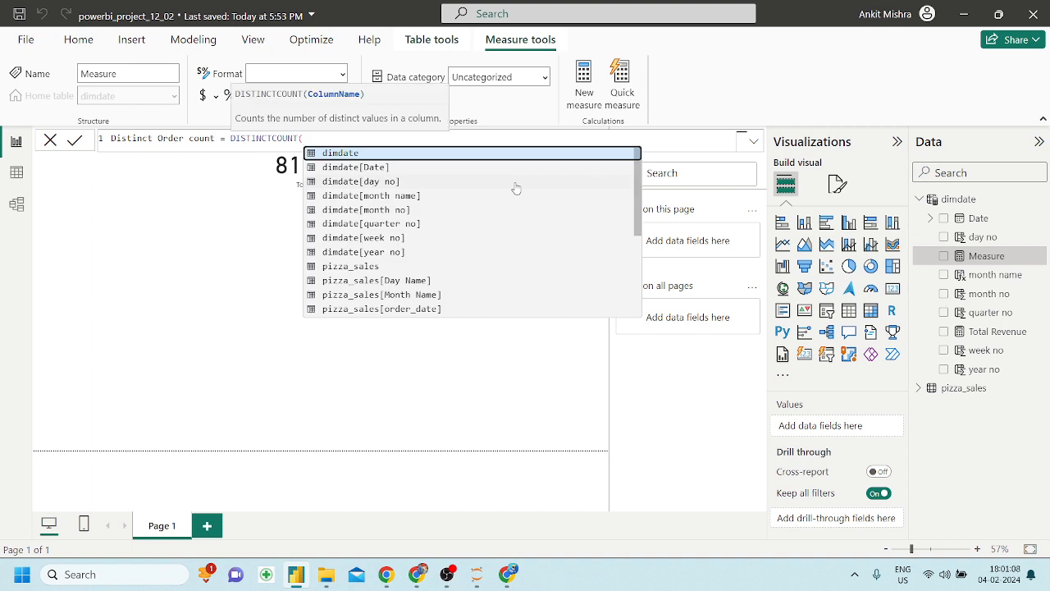
pyautogui.write('ord')
pyautogui.press('Down')
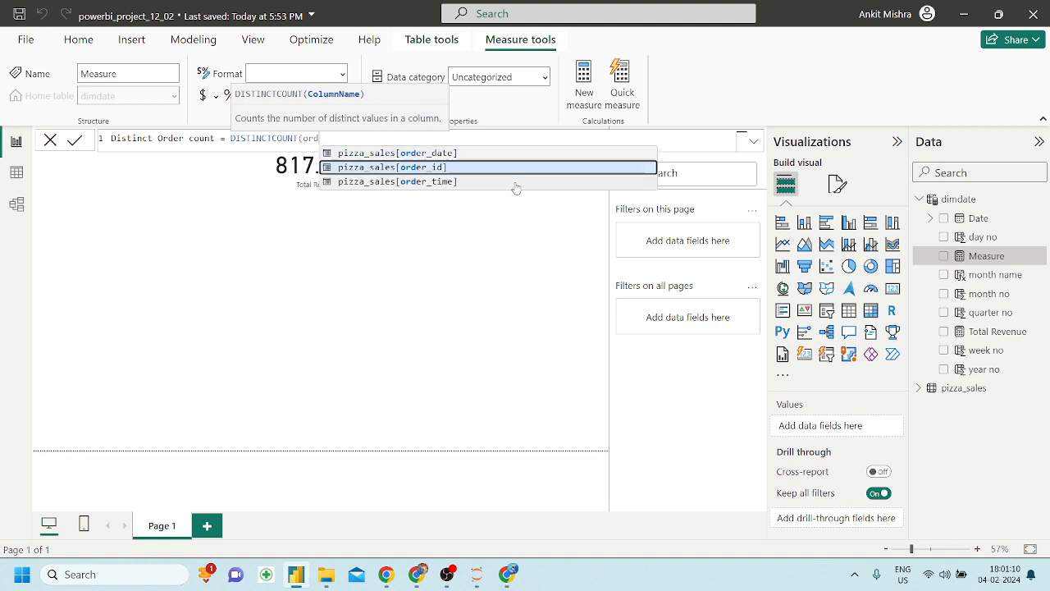
pyautogui.press('Tab')
pyautogui.write(')')
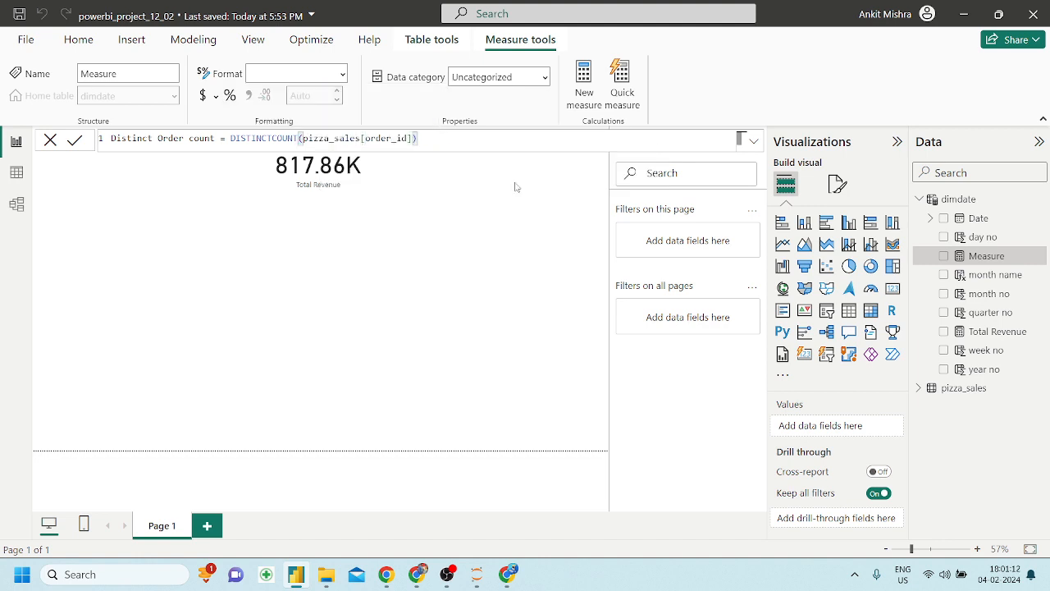
pyautogui.press('Return')
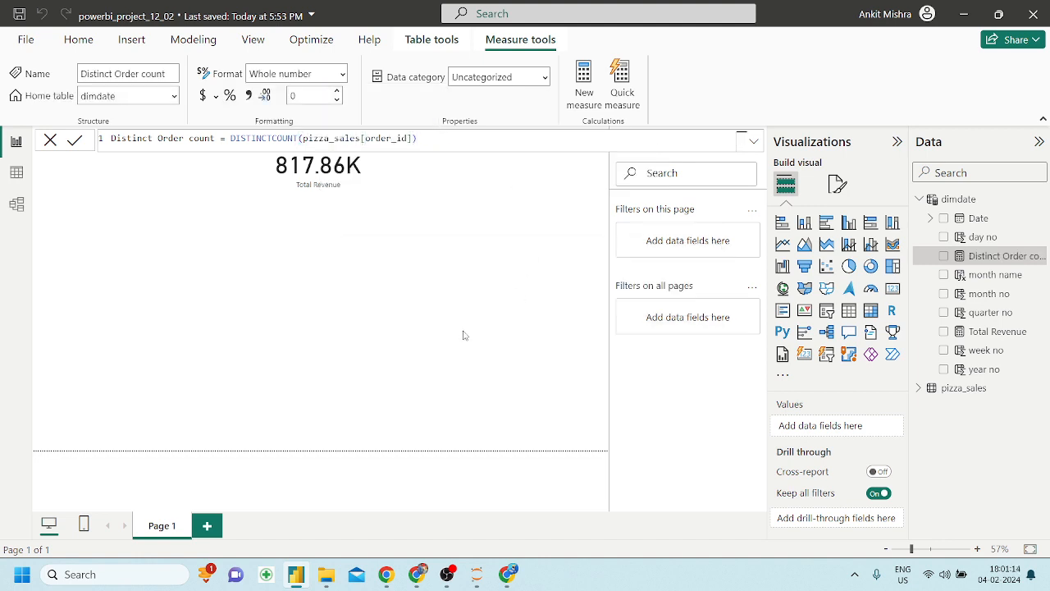
# Add the Distinct Order count measure to the lower middle of the report canvas as a card visual
pyautogui.click(436, 307)
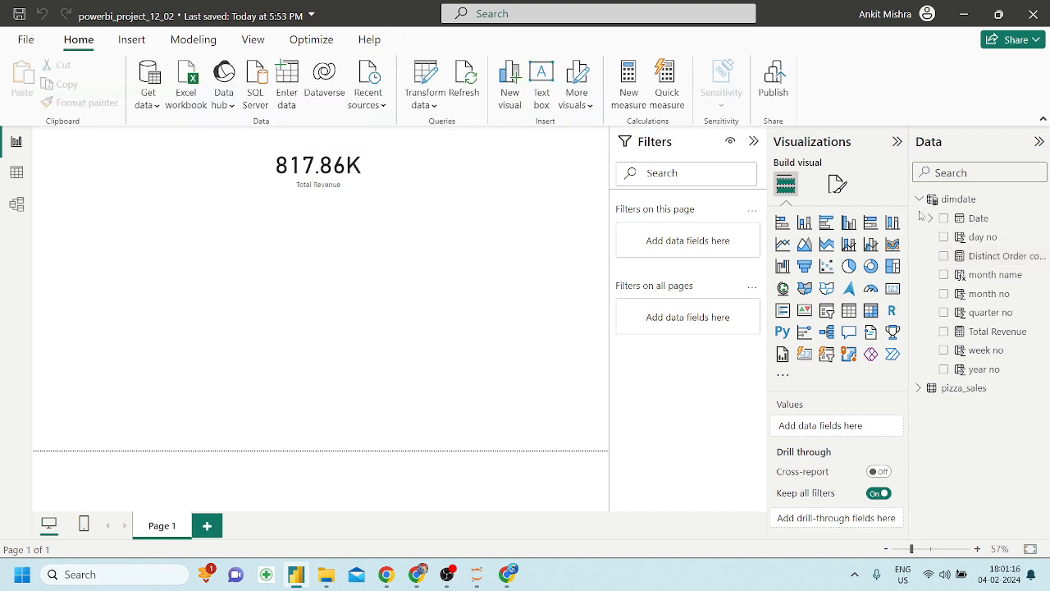
pyautogui.moveTo(997, 255); pyautogui.dragTo(389, 380)
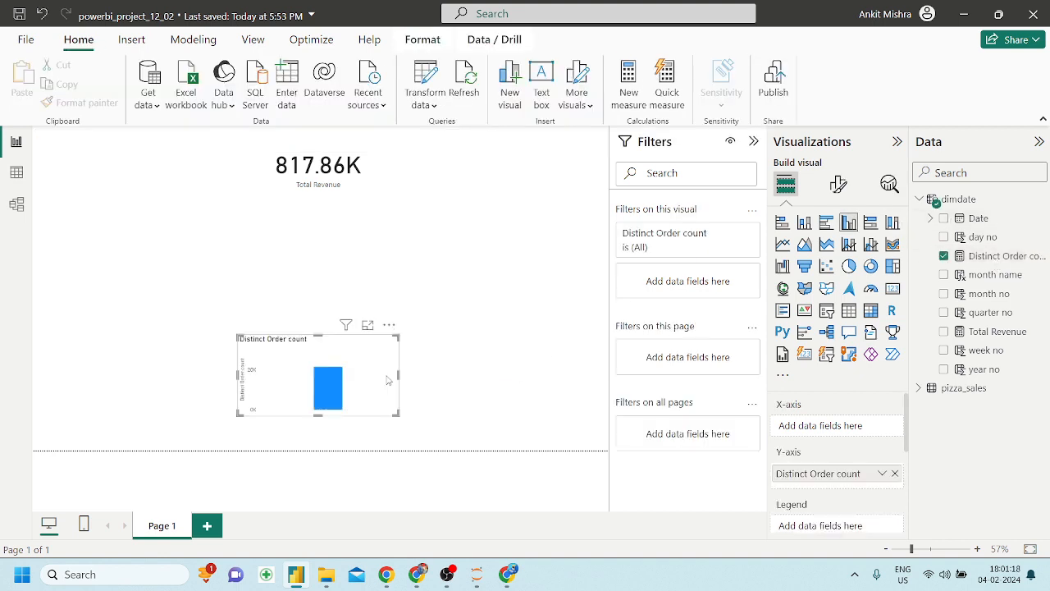
pyautogui.click(895, 288)
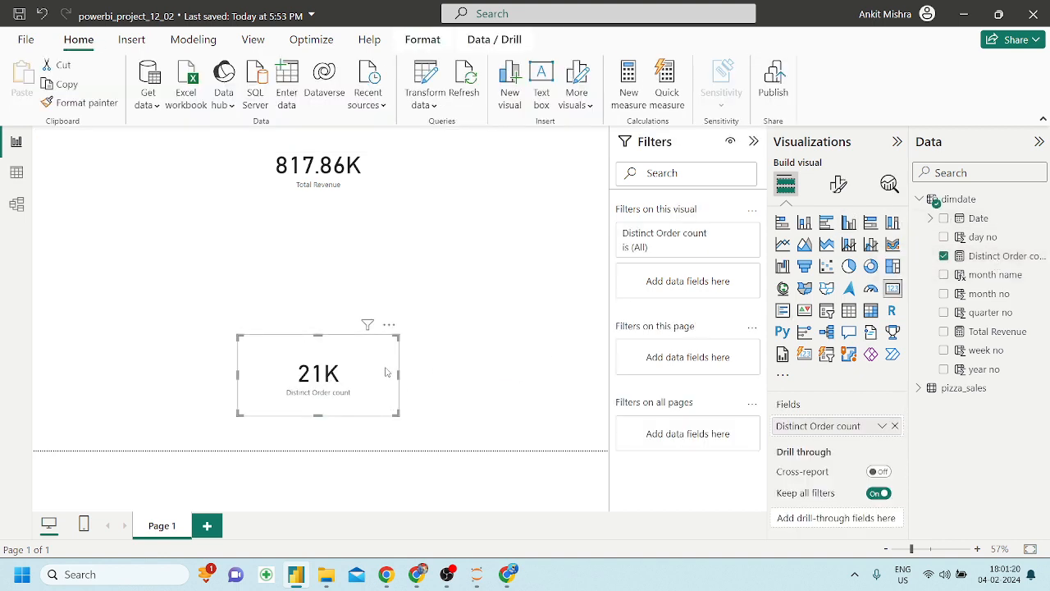
# Switch to Chrome and check the Total Orders KPI in the dashboard PDF
pyautogui.click(418, 574)
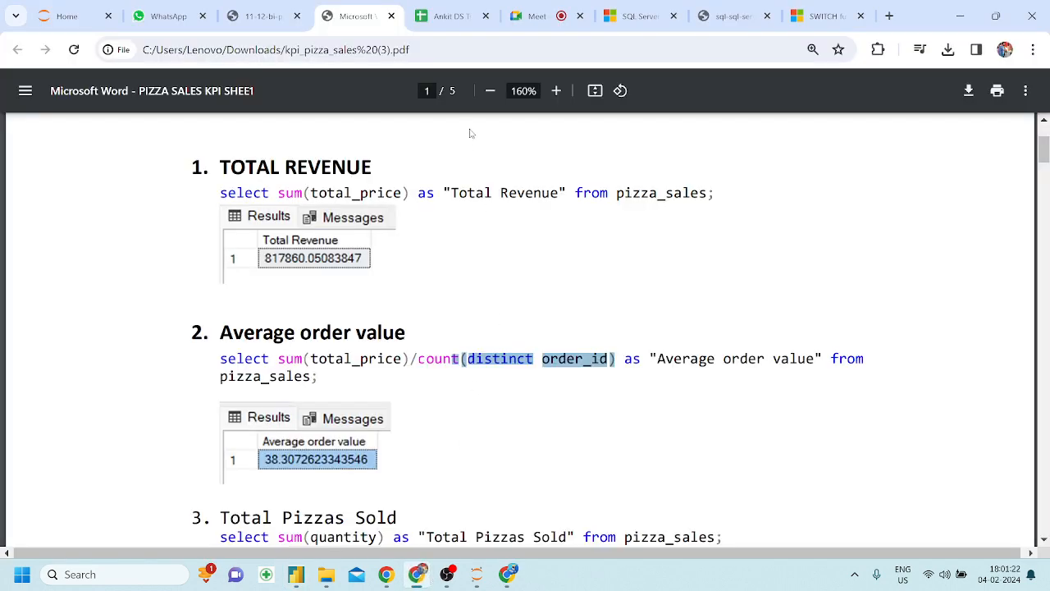
pyautogui.click(262, 15)
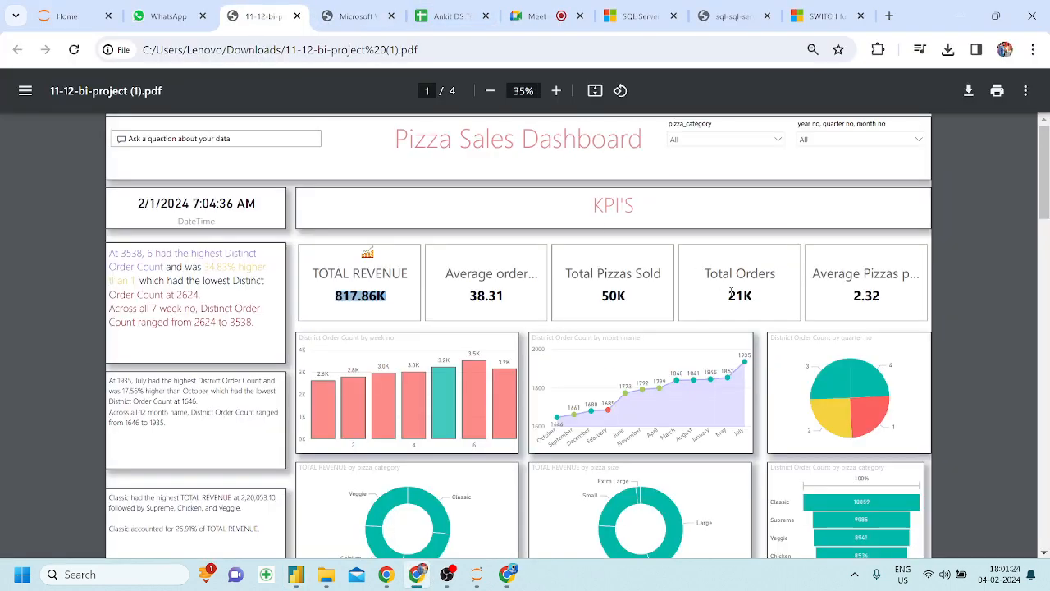
pyautogui.moveTo(705, 275); pyautogui.dragTo(753, 300)
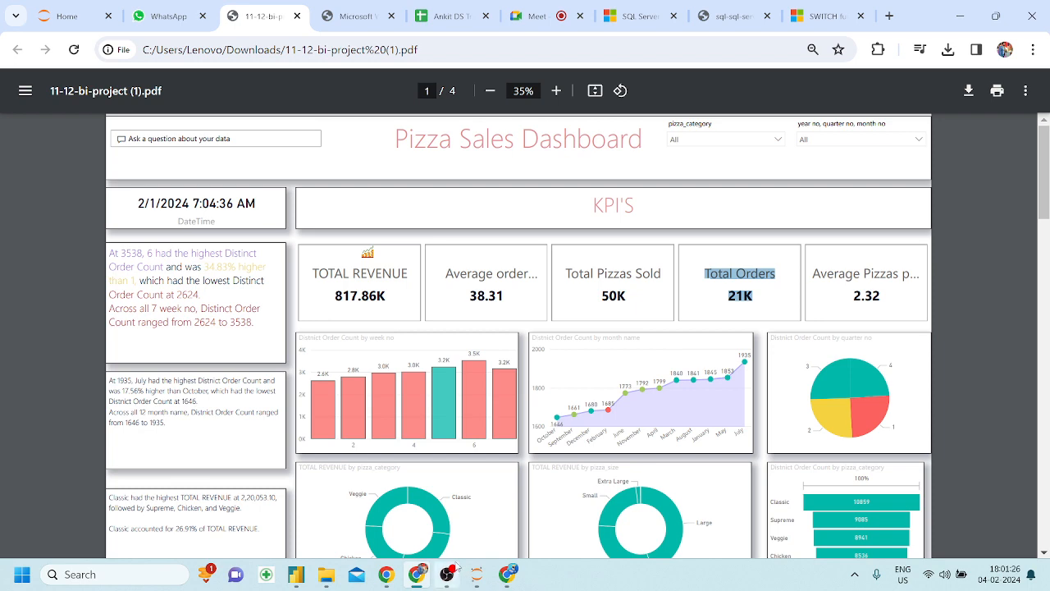
# Switch back to Power BI and rename the Distinct Order count measure to Total orders in its formula
pyautogui.click(296, 574)
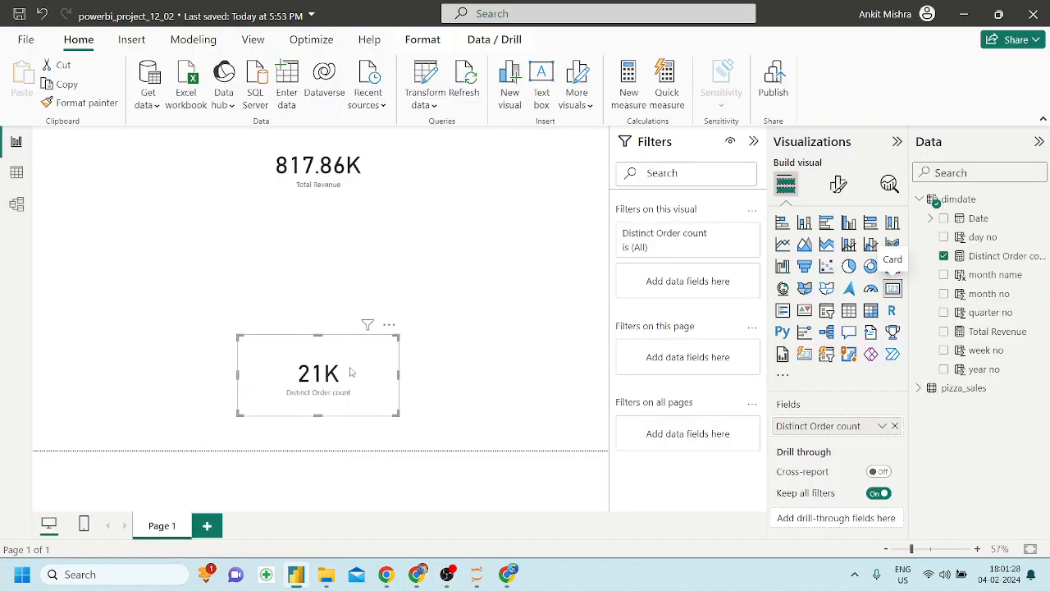
pyautogui.click(999, 256)
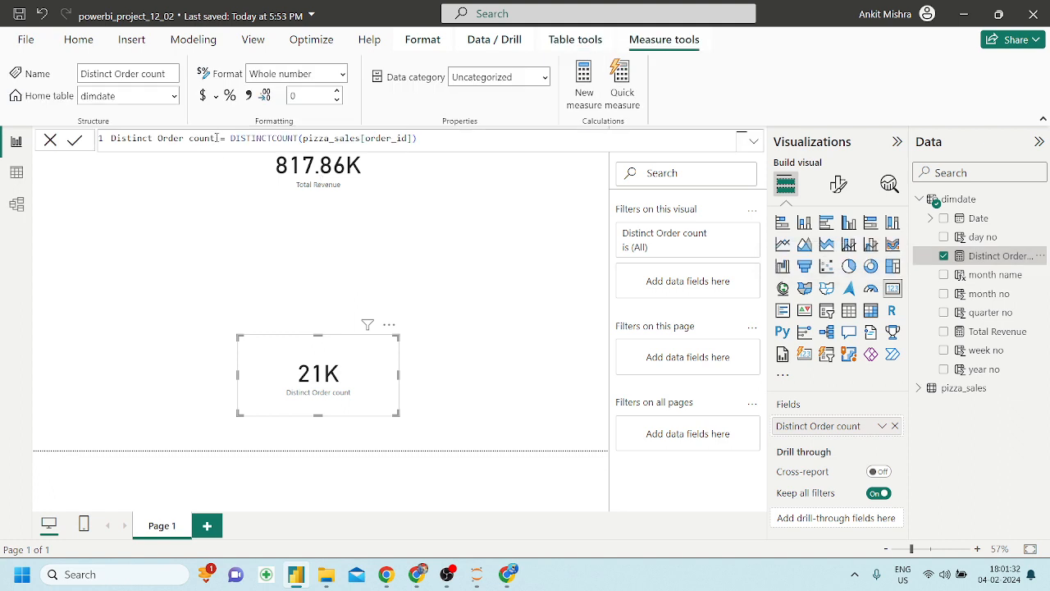
pyautogui.moveTo(217, 137); pyautogui.dragTo(106, 136)
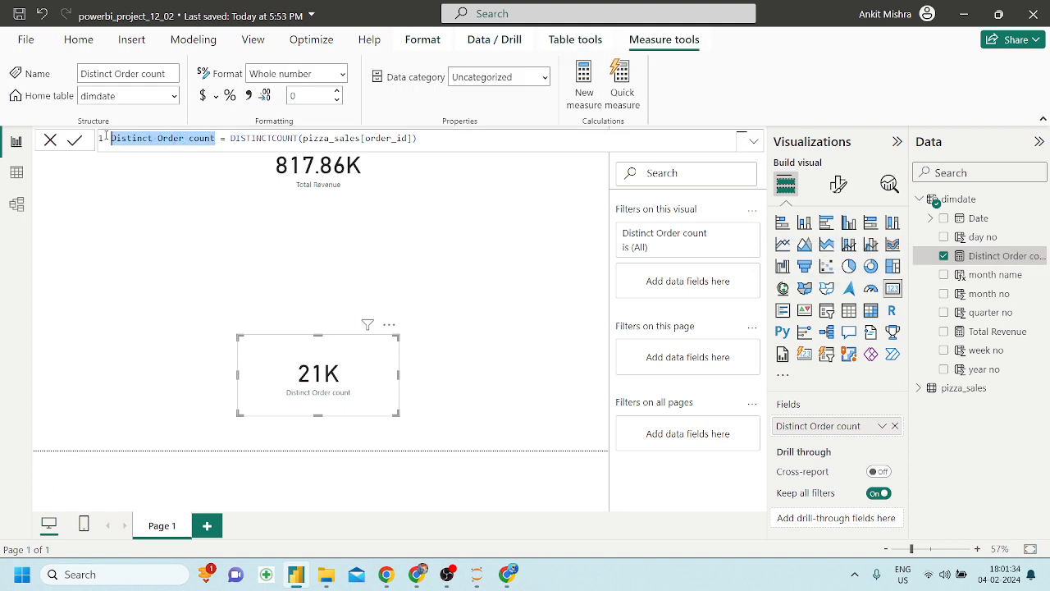
pyautogui.press('BackSpace')
pyautogui.write('Total ')
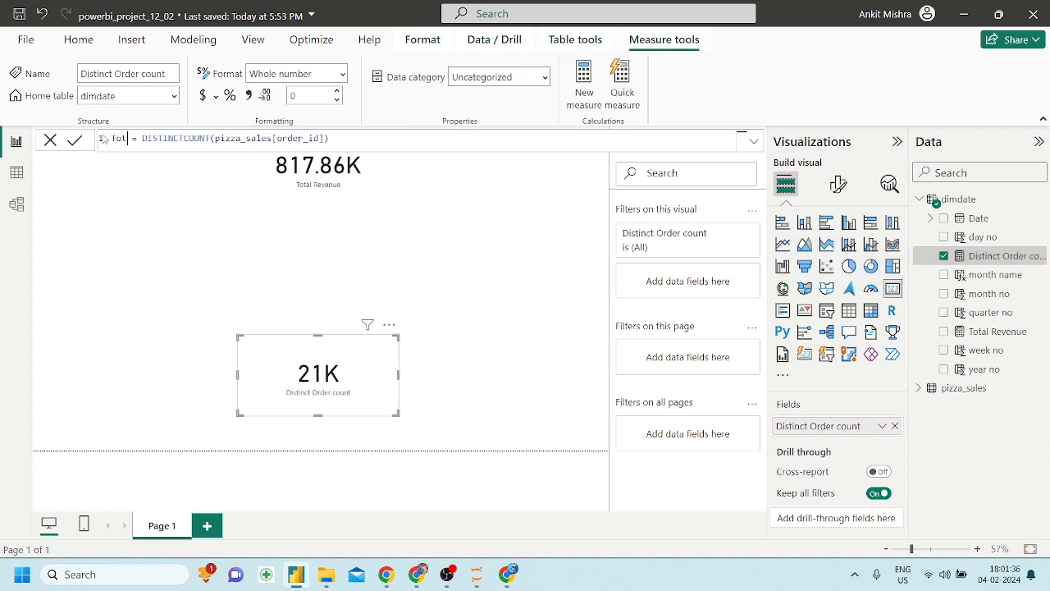
pyautogui.write('OR')
pyautogui.press('BackSpace')
pyautogui.press('BackSpace')
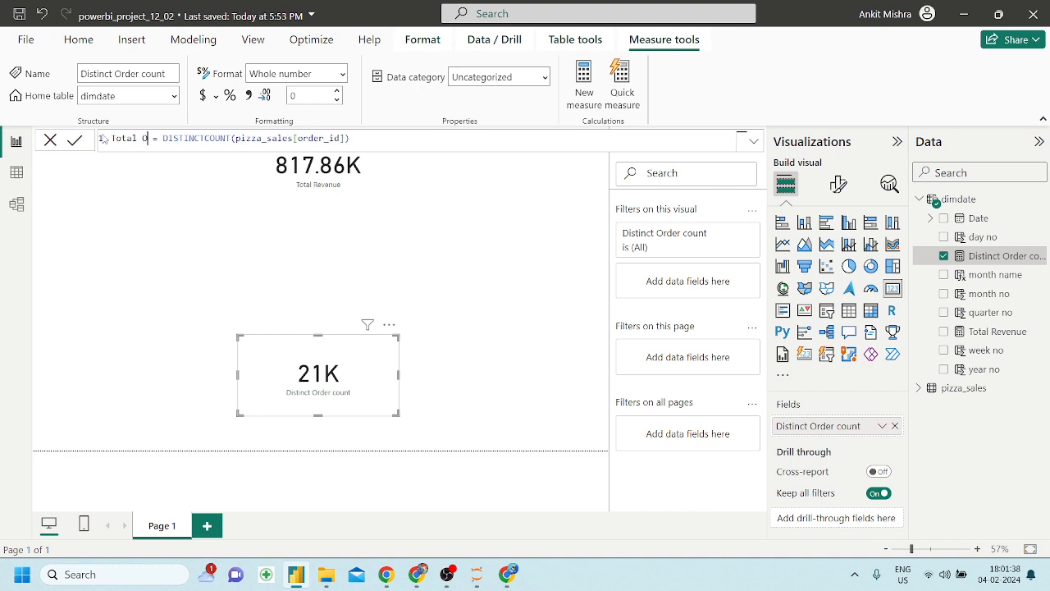
pyautogui.write('orders')
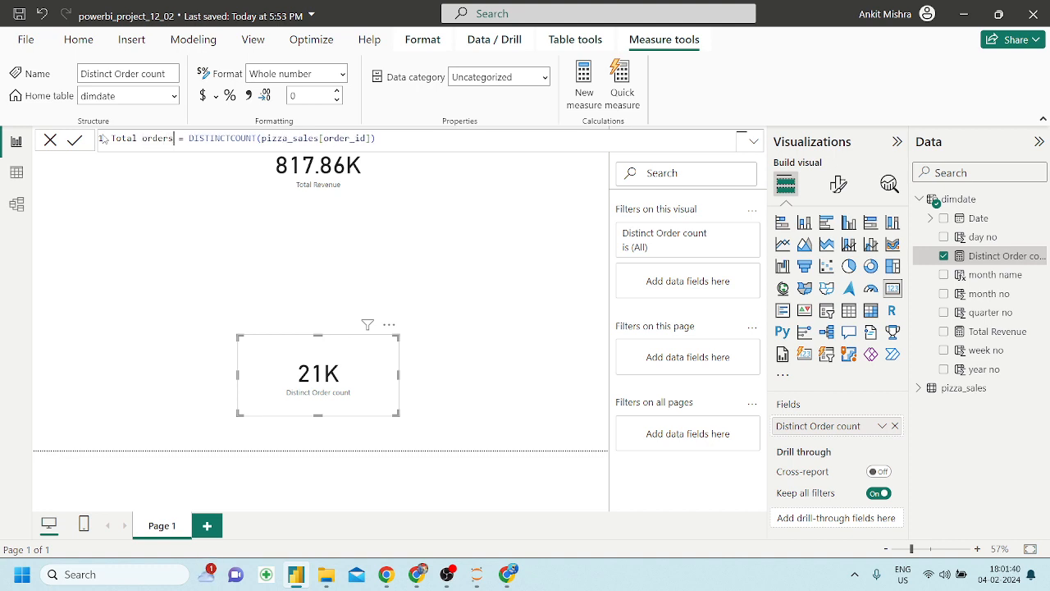
pyautogui.press('Return')
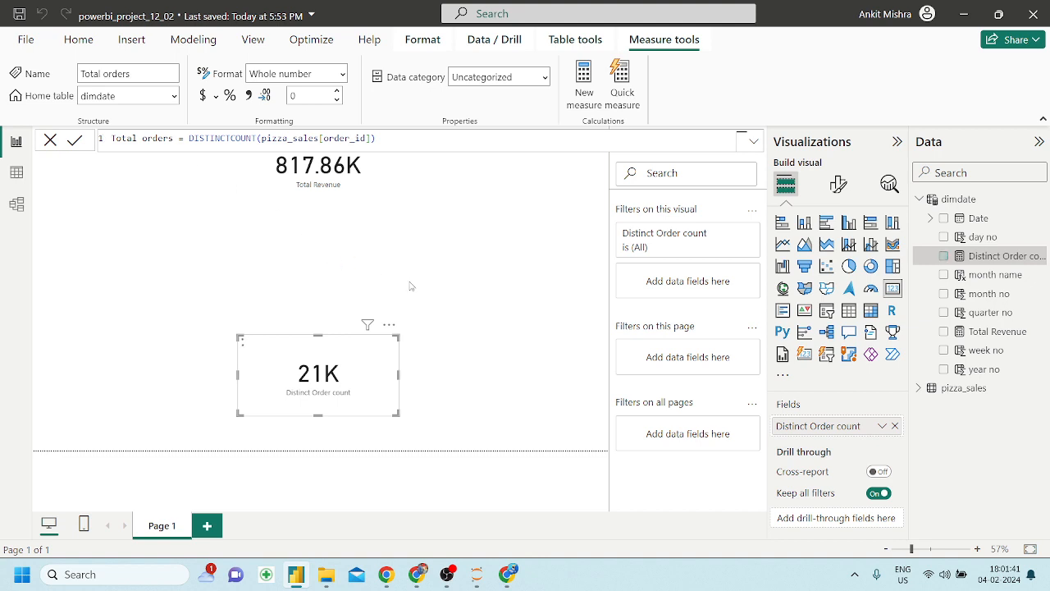
# Move both cards to the left edge of the report canvas, with Total orders below Total Revenue
pyautogui.moveTo(474, 384); pyautogui.dragTo(71, 291)
pyautogui.moveTo(312, 191); pyautogui.dragTo(108, 188)
pyautogui.moveTo(122, 303); pyautogui.dragTo(123, 330)
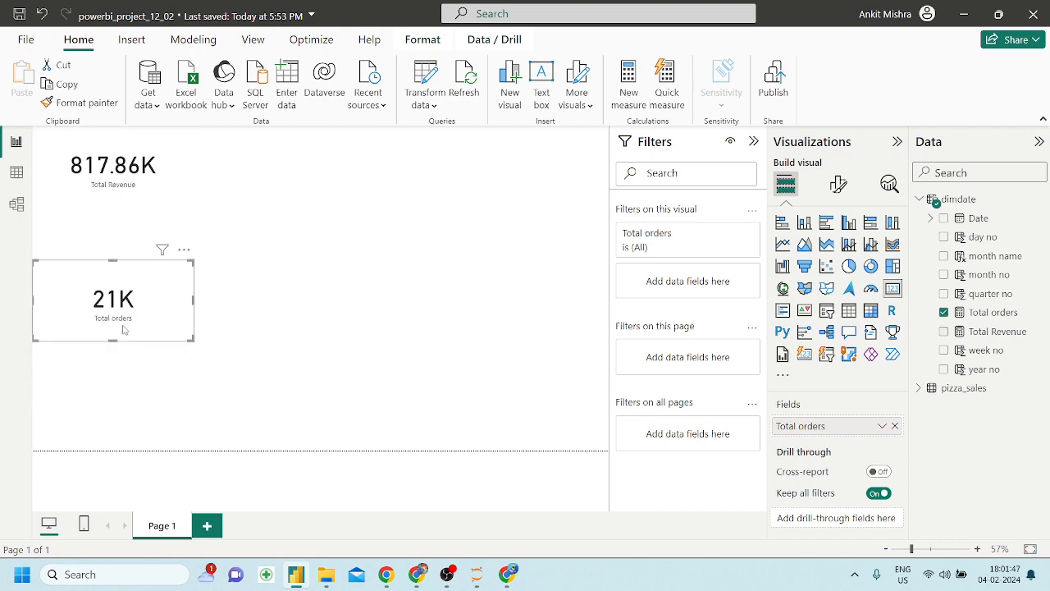
# Check the average order KPI in Chrome's dashboard PDF and, back in Power BI, create the measure Average Order Value = [Total Revenue]/[Total orders]
pyautogui.click(417, 574)
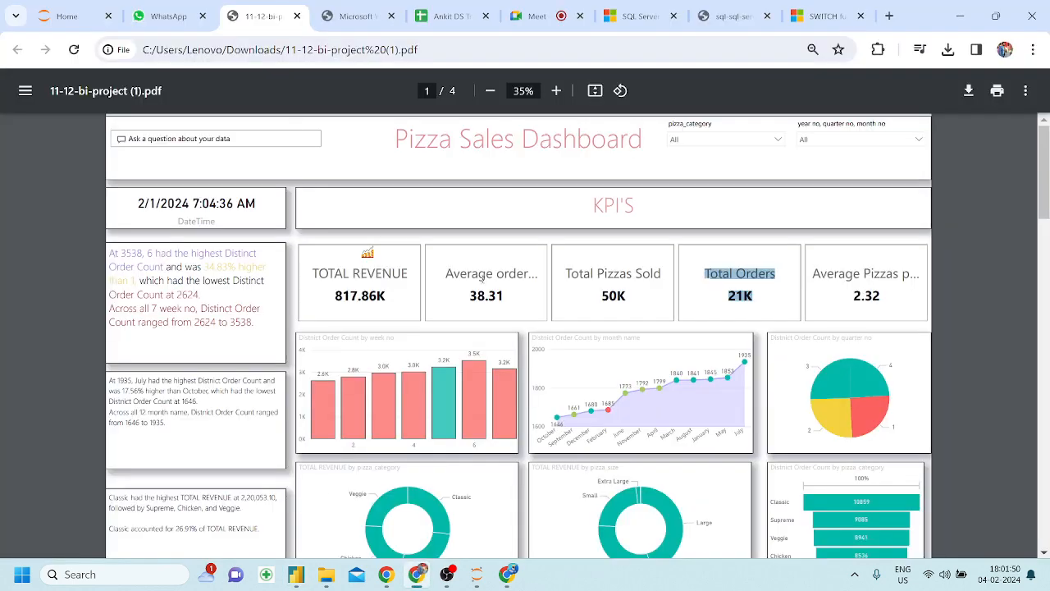
pyautogui.click(299, 578)
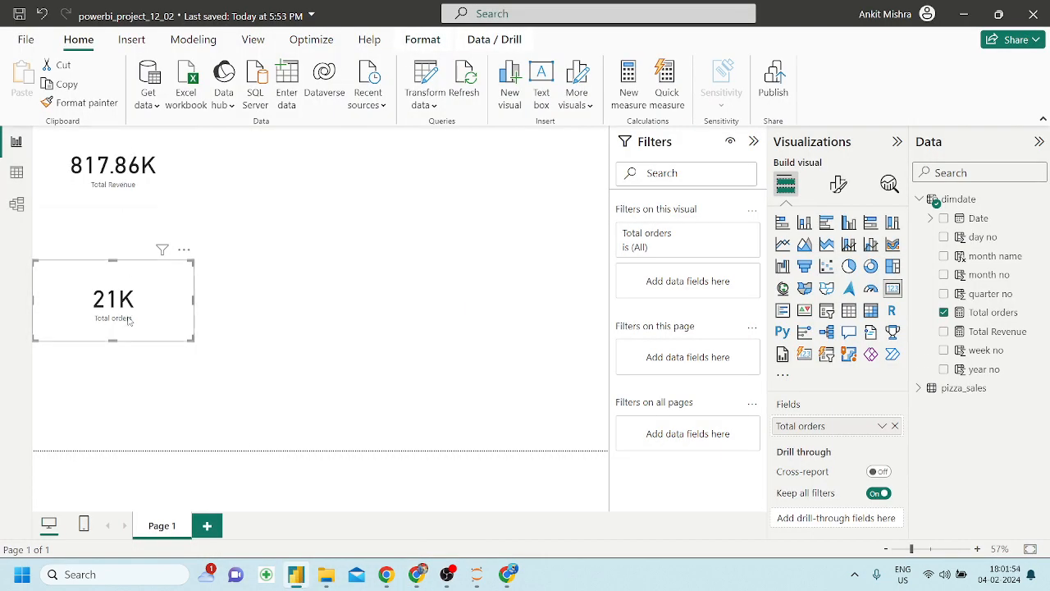
pyautogui.click(367, 232)
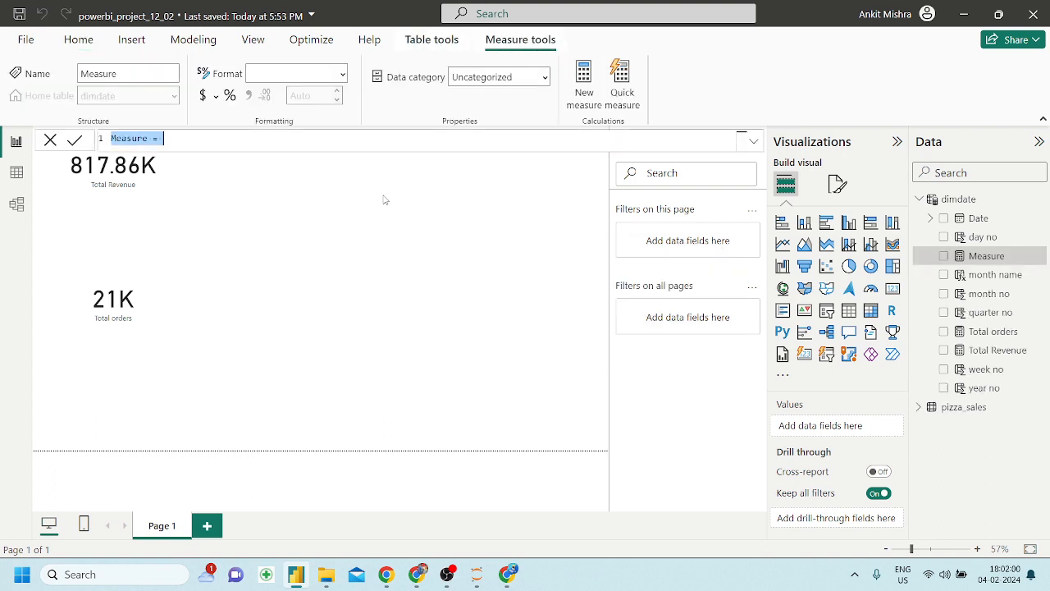
pyautogui.write('Average')
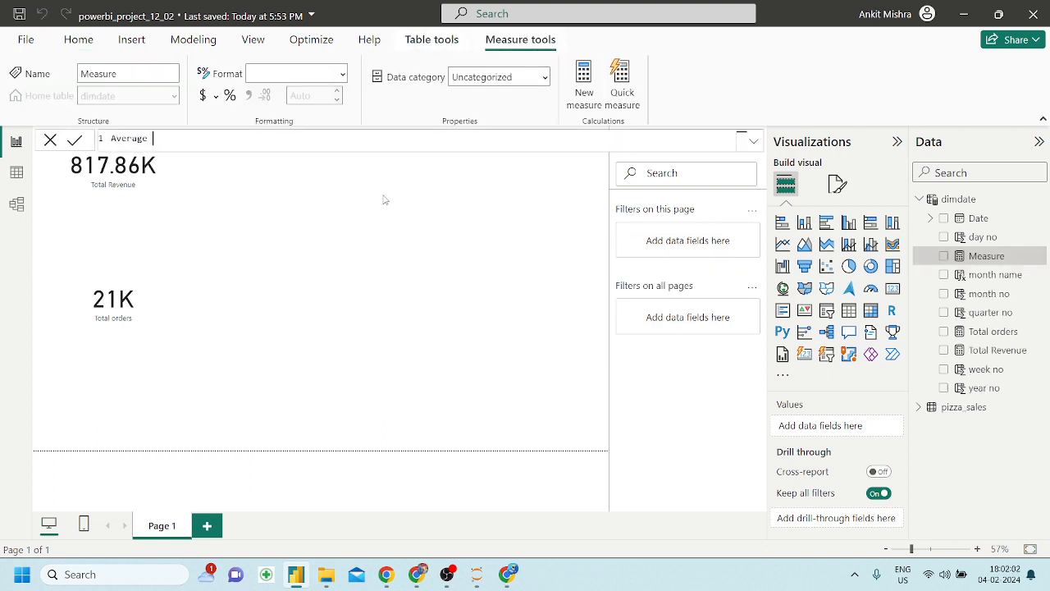
pyautogui.write(' Order Value = tot')
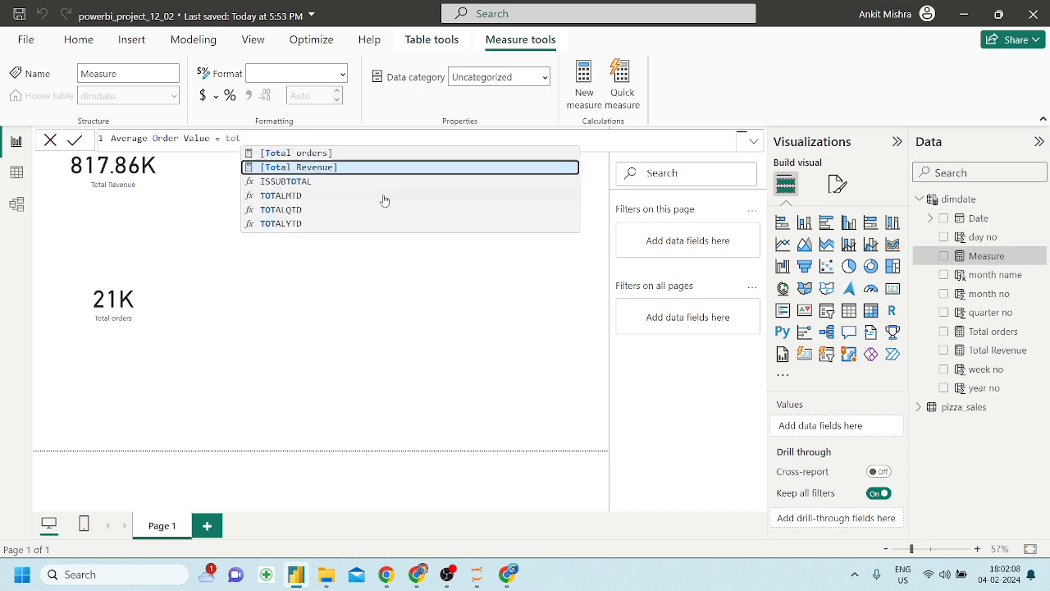
pyautogui.press('Tab')
pyautogui.write('/')
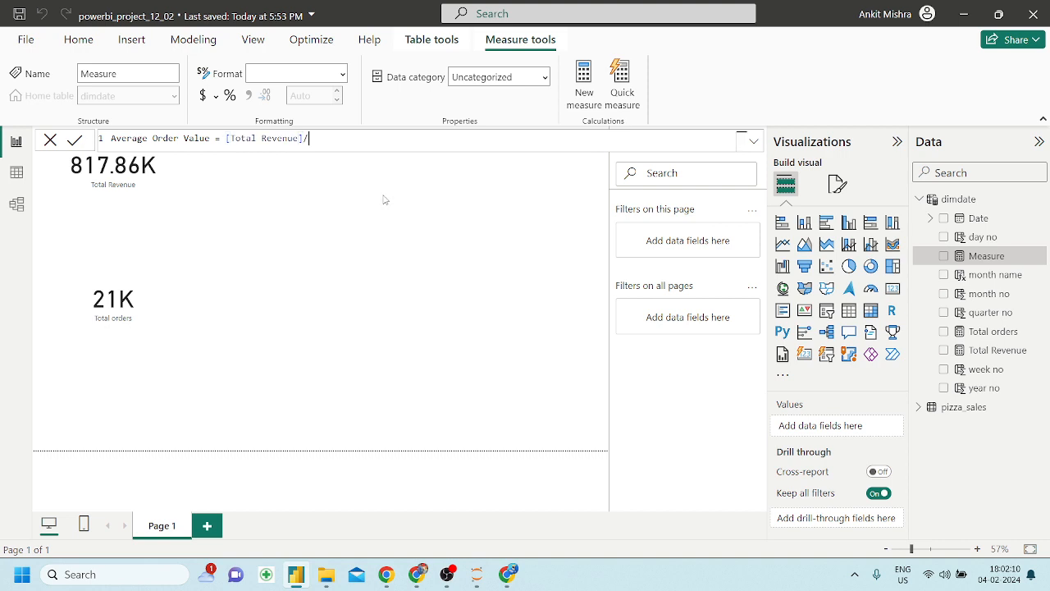
pyautogui.write('tota')
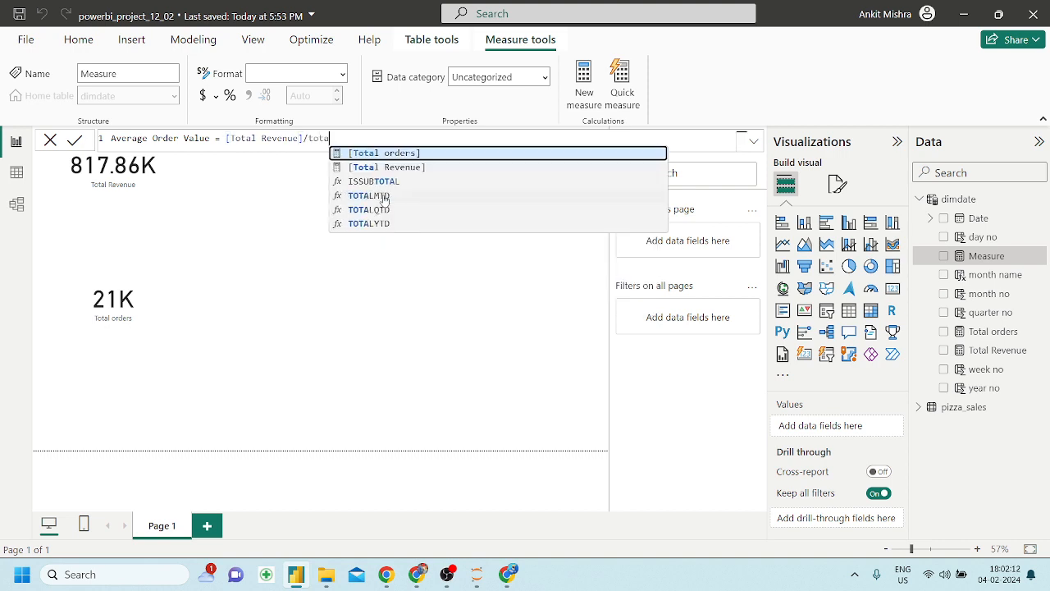
pyautogui.press('Tab')
pyautogui.press('Return')
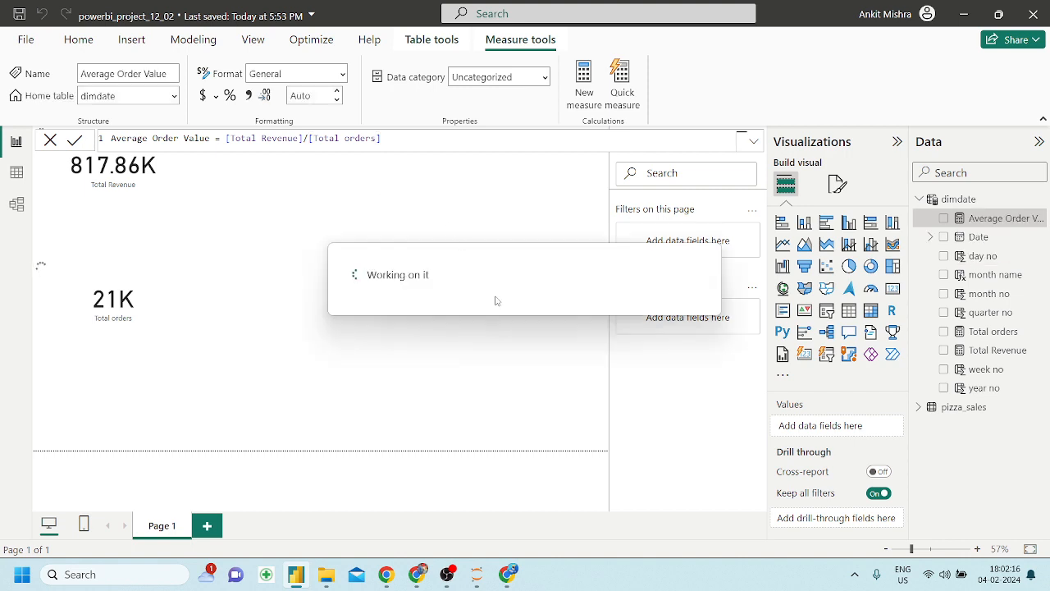
# Add the Average Order Value measure to the middle of the report canvas as a card visual
pyautogui.click(497, 304)
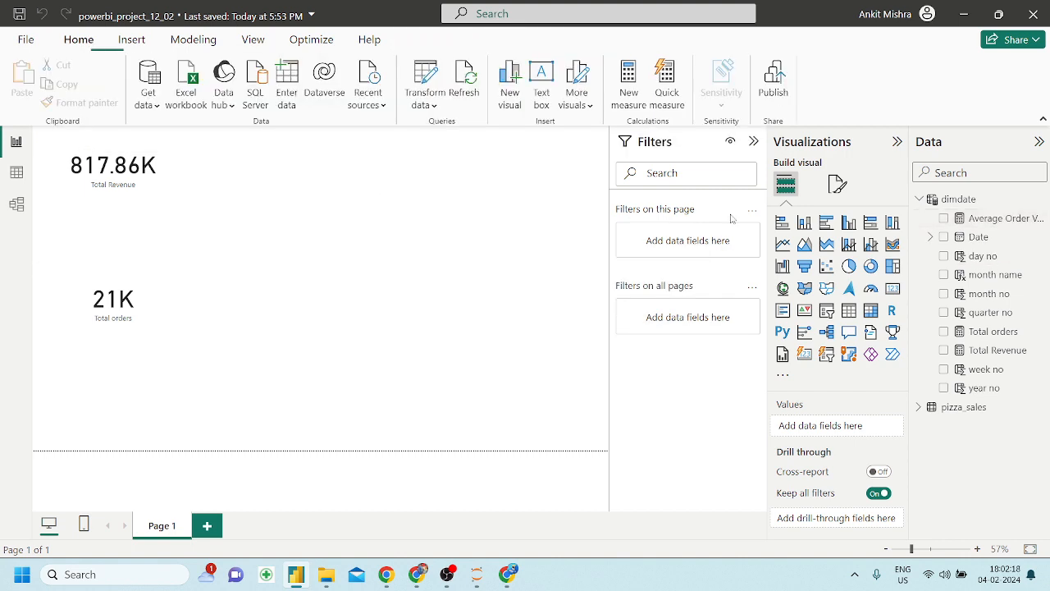
pyautogui.moveTo(927, 234); pyautogui.dragTo(451, 298)
pyautogui.click(893, 288)
pyautogui.moveTo(472, 333); pyautogui.dragTo(403, 316)
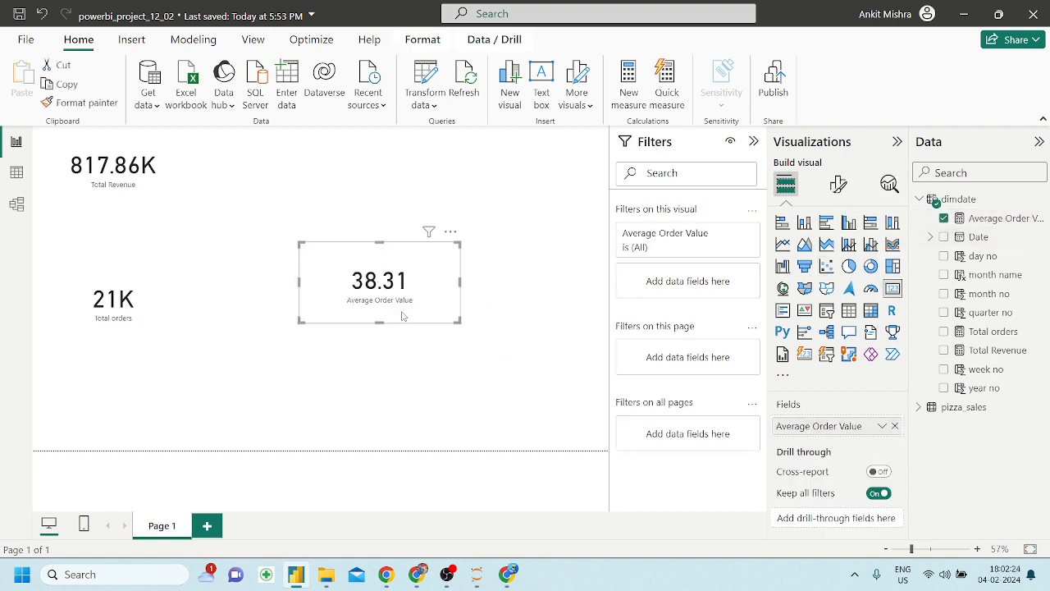
# Switch to Chrome and check the average order KPI in the dashboard PDF and the Total Pizzas Sold query in the KPI sheet
pyautogui.click(419, 574)
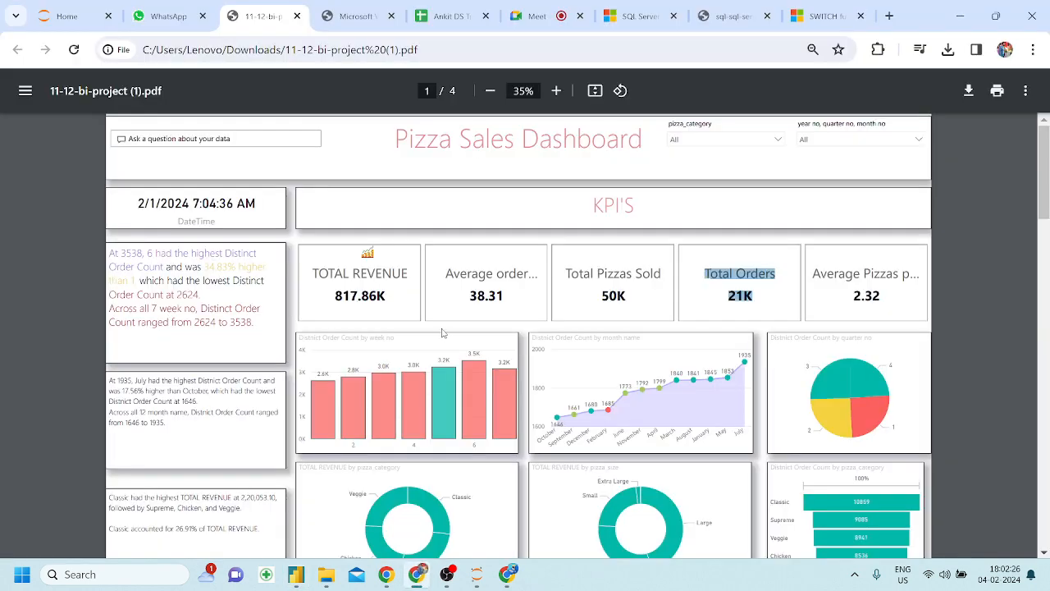
pyautogui.click(483, 296)
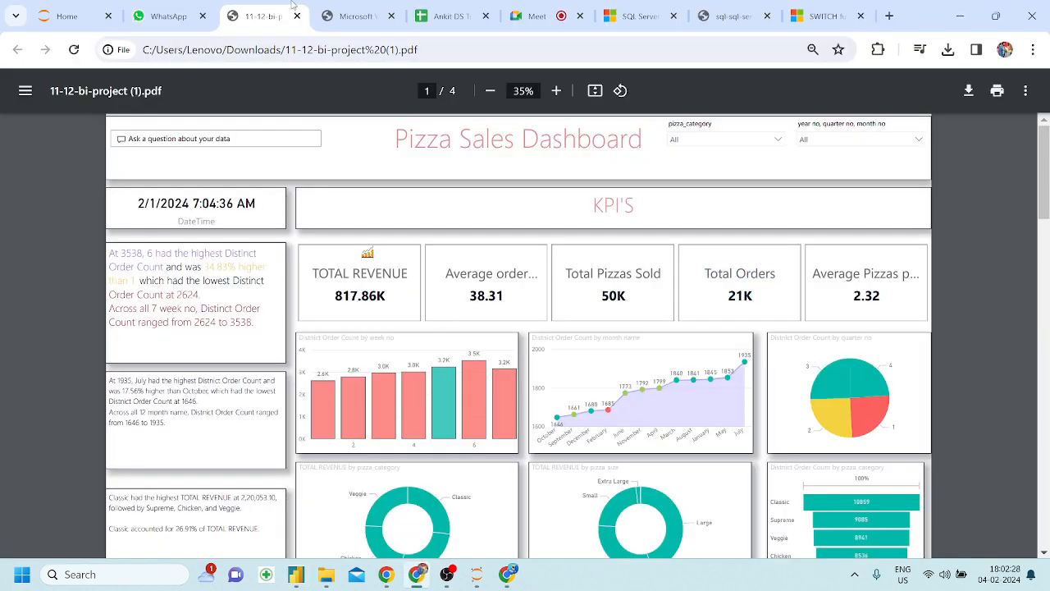
pyautogui.click(337, 13)
pyautogui.scroll(-1, 328, 398)
pyautogui.scroll(-2, 327, 399)
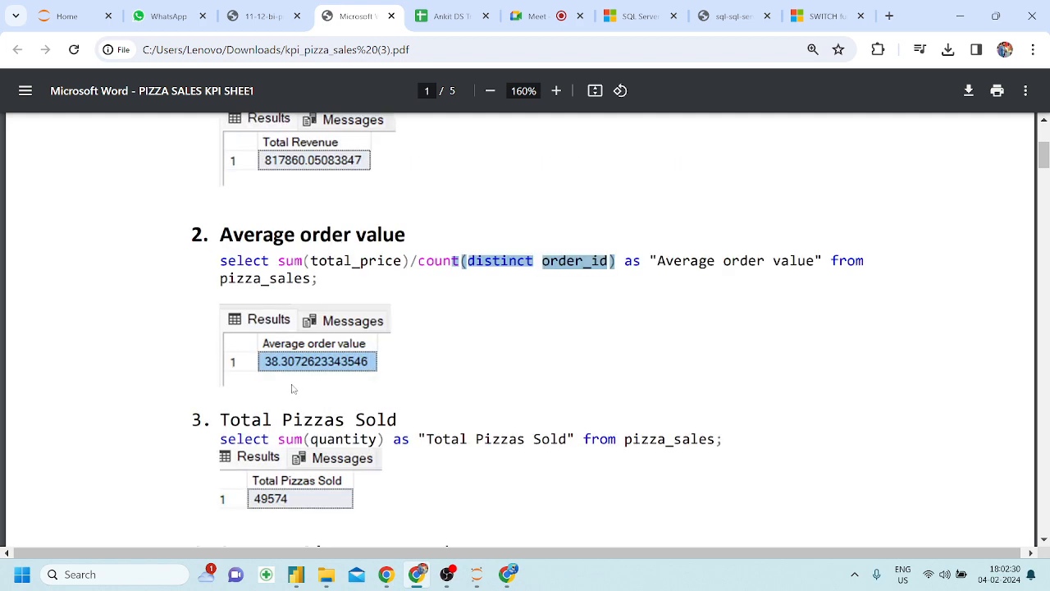
# Examine the Total Pizzas Sold query in the KPI sheet and the matching KPI card in the dashboard PDF
pyautogui.click(265, 367)
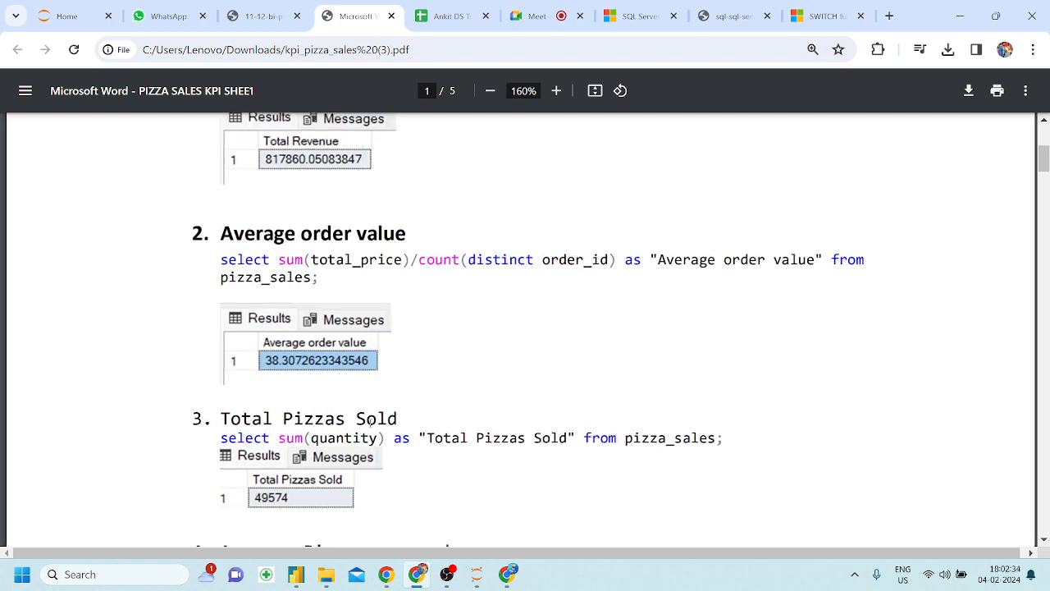
pyautogui.scroll(-2, 369, 411)
pyautogui.scroll(-2, 367, 382)
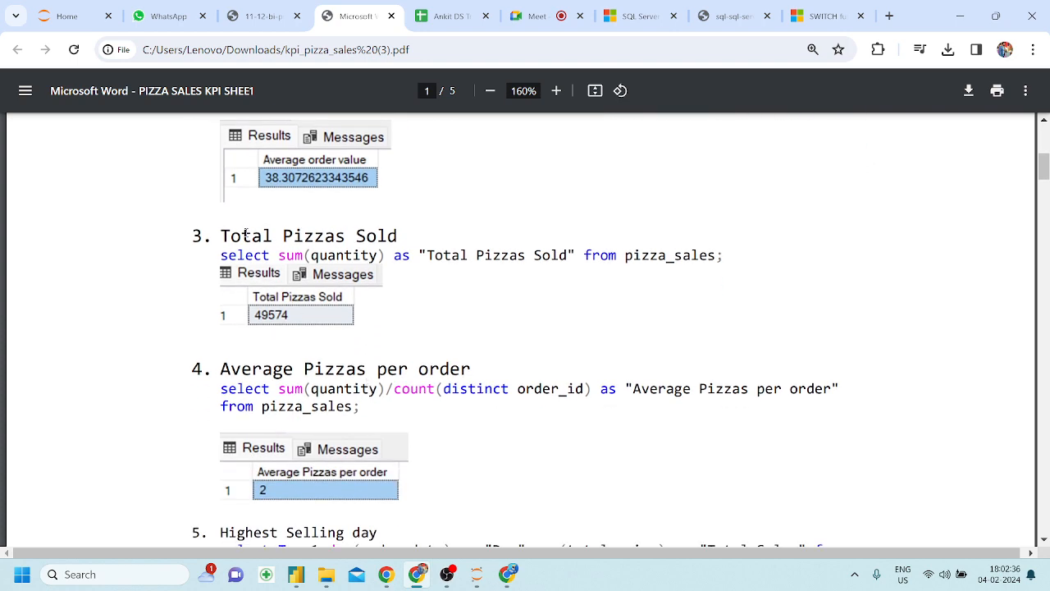
pyautogui.moveTo(243, 235); pyautogui.dragTo(379, 235)
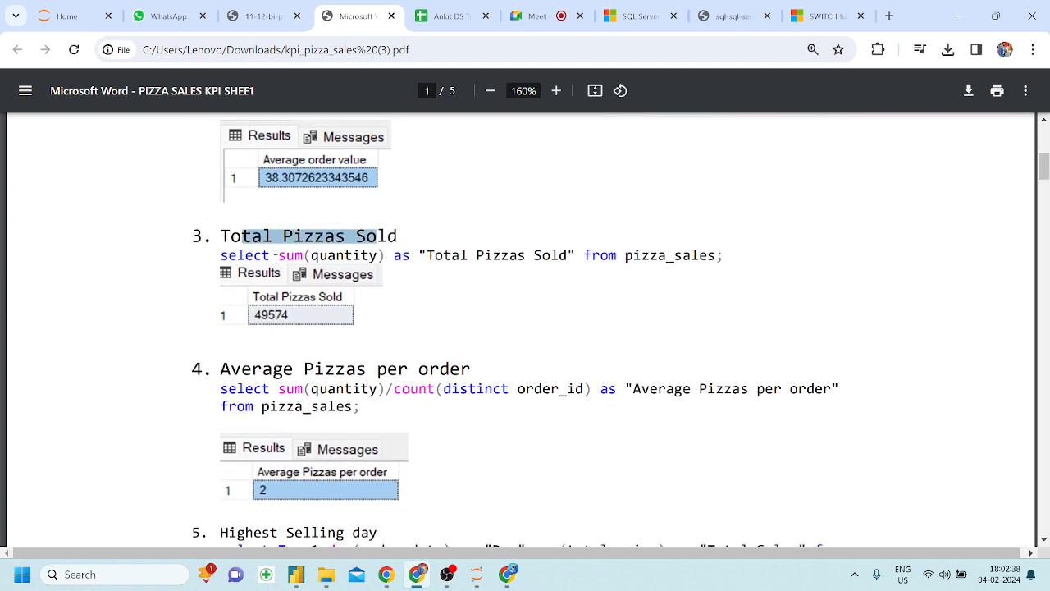
pyautogui.moveTo(311, 255); pyautogui.dragTo(397, 257)
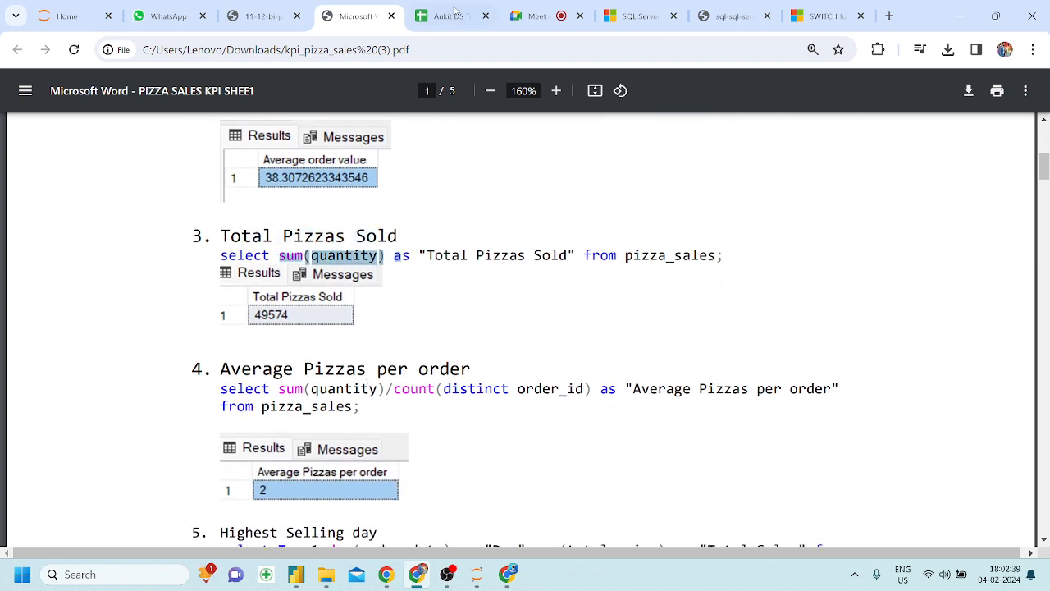
pyautogui.click(271, 9)
pyautogui.moveTo(595, 274); pyautogui.dragTo(617, 297)
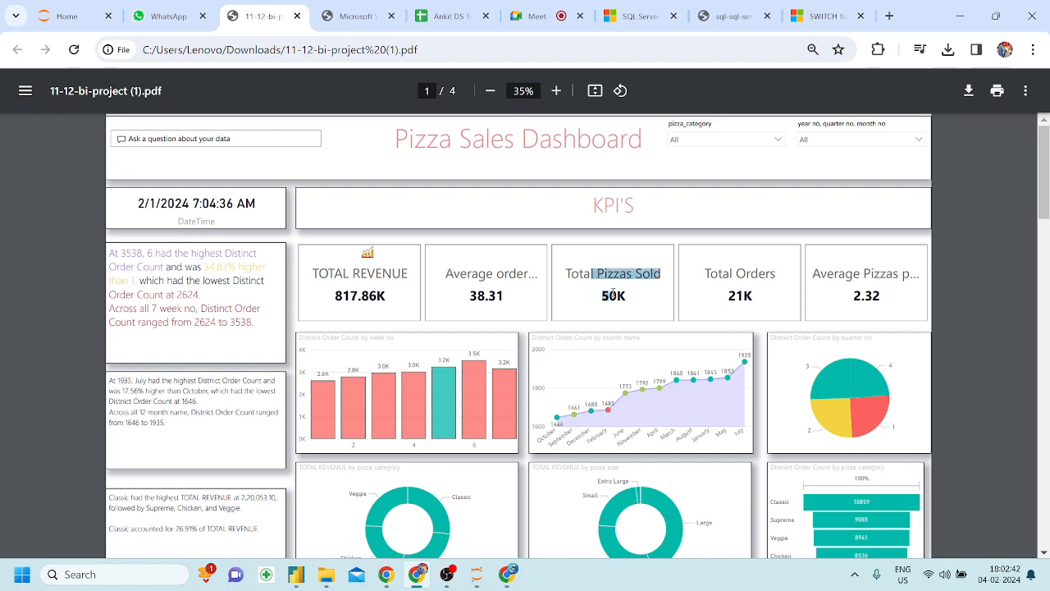
pyautogui.click(620, 300)
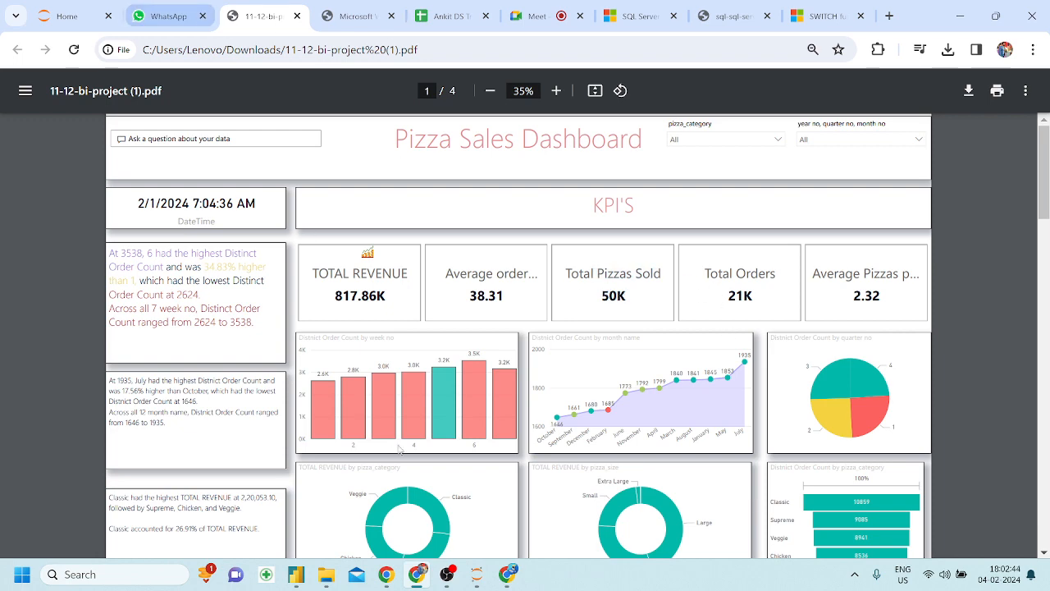
# Switch to Power BI and move the Average Order Value card to the canvas's left edge, below Total orders
pyautogui.click(295, 575)
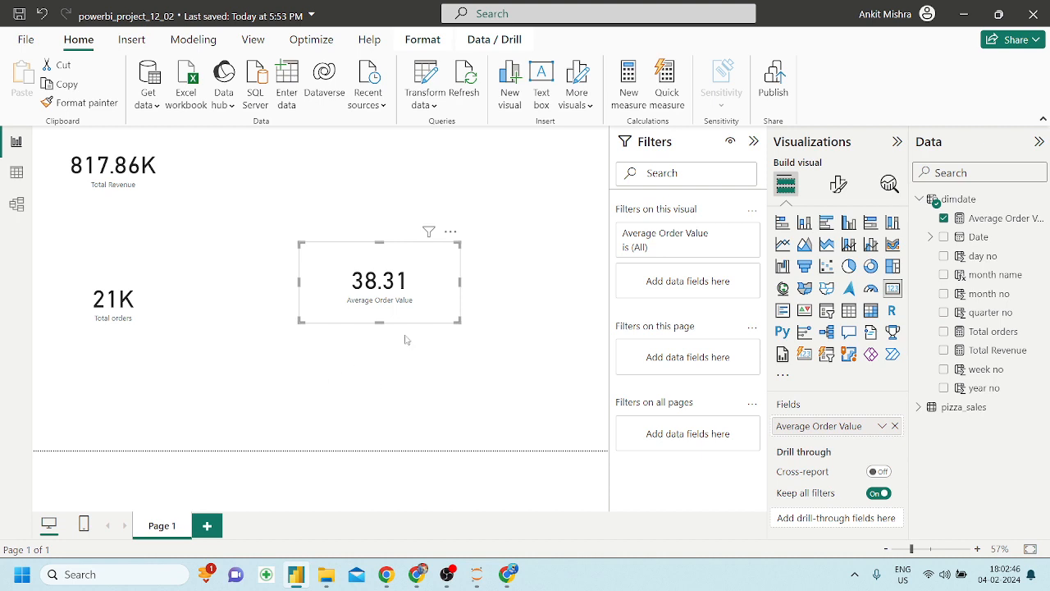
pyautogui.moveTo(403, 321); pyautogui.dragTo(140, 462)
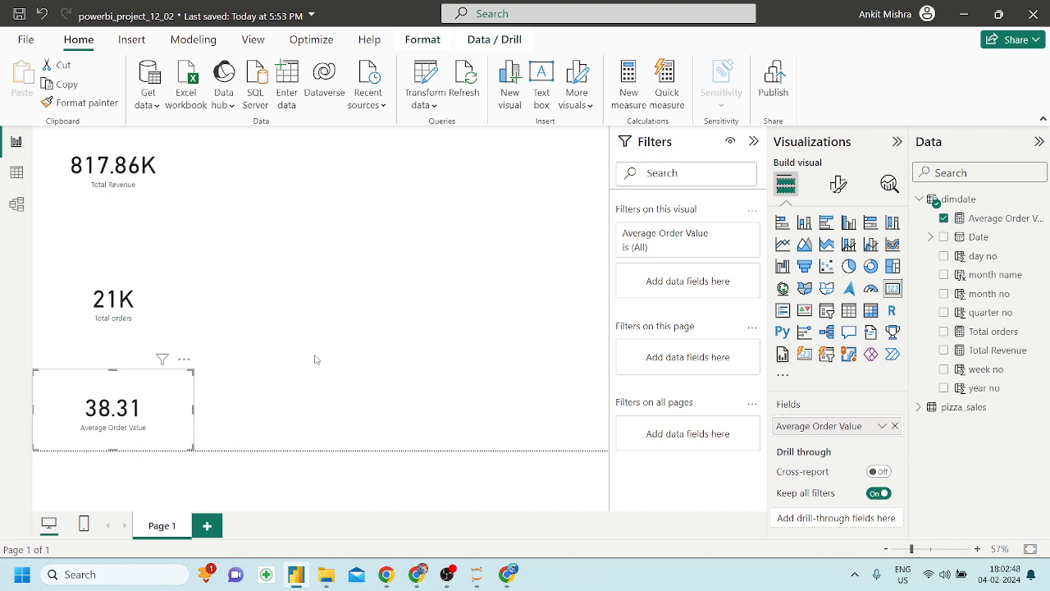
pyautogui.click(322, 261)
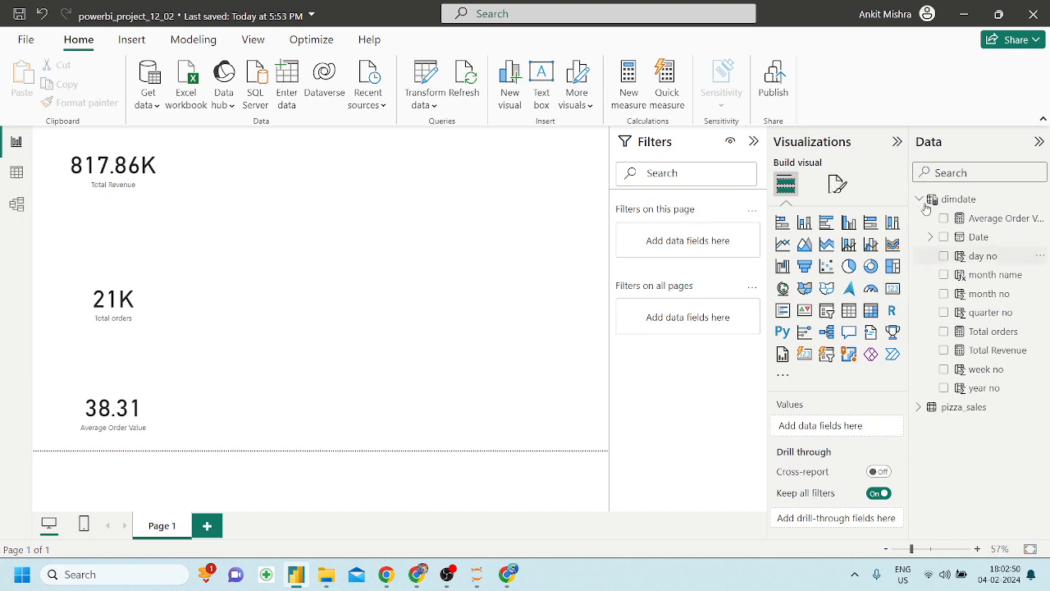
# Create the measure Total Pizzas Sold = sum(pizza_sales[quantity]) in the dimdate table
pyautogui.click(633, 105)
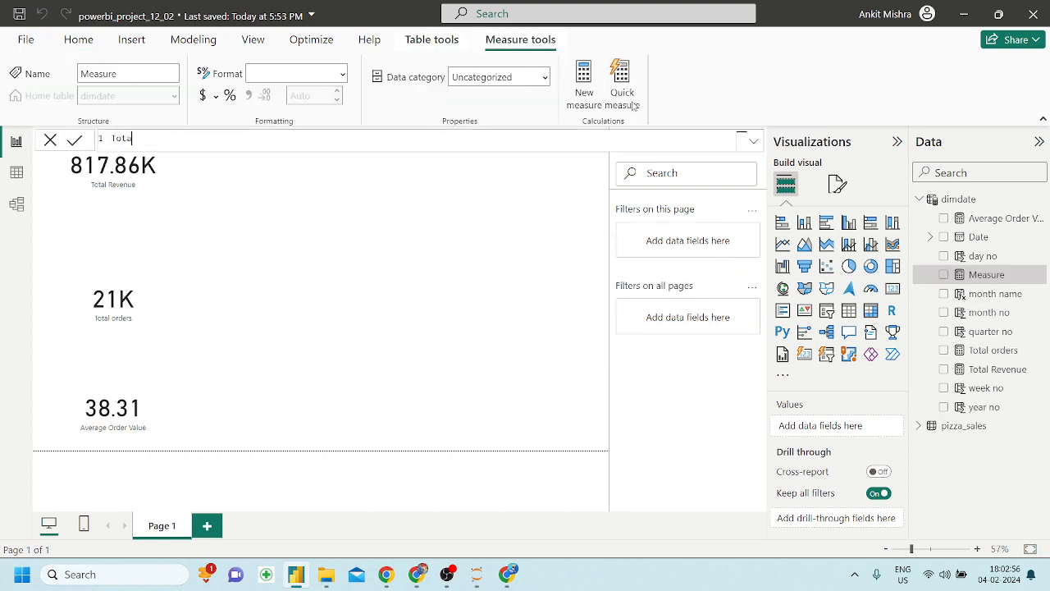
pyautogui.write('Total Pizzas Sold = sum(')
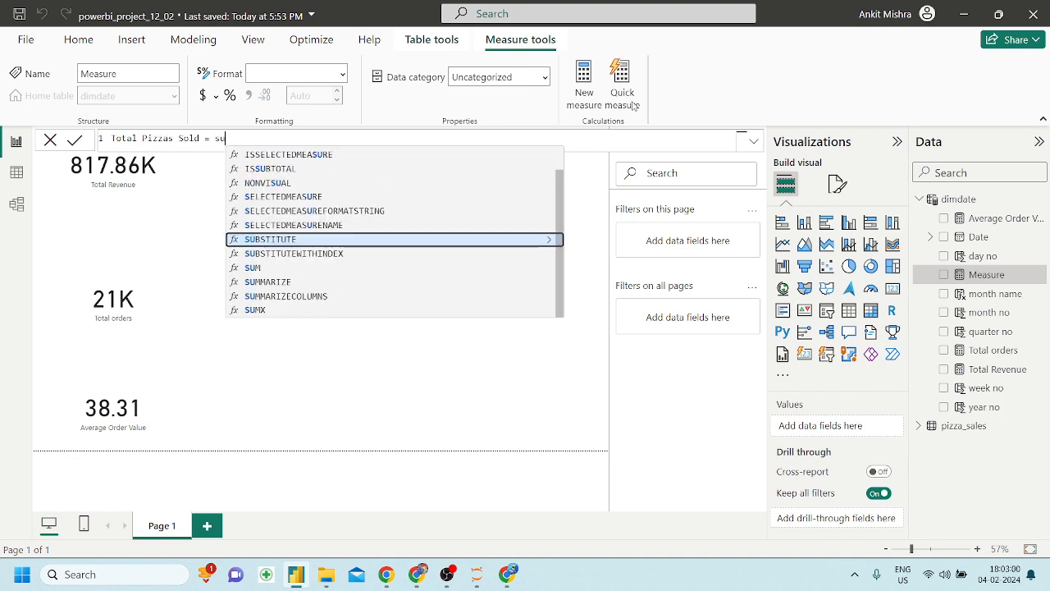
pyautogui.write('qua')
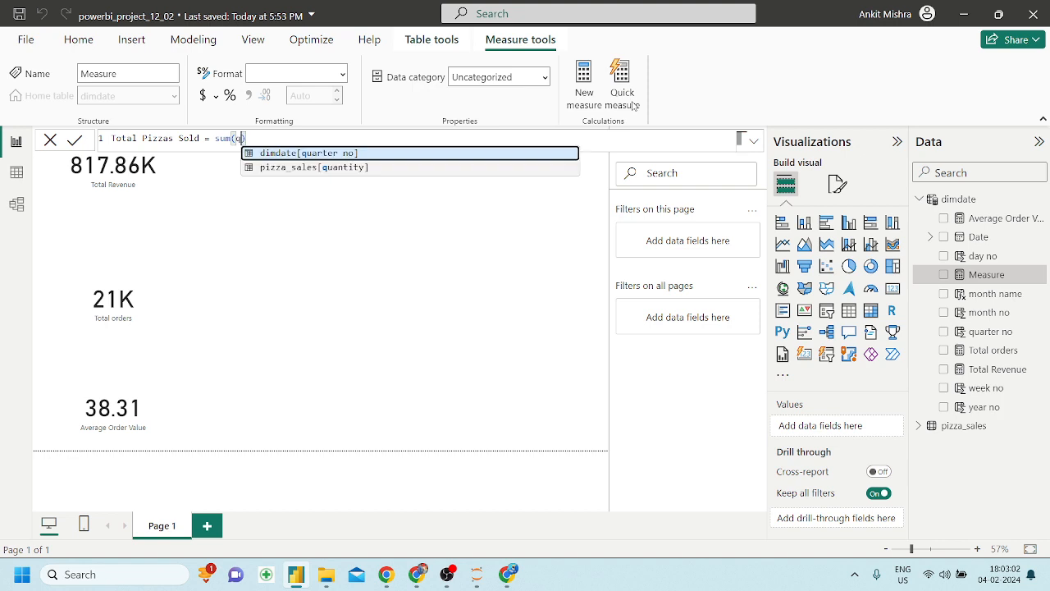
pyautogui.press('Down')
pyautogui.press('Tab')
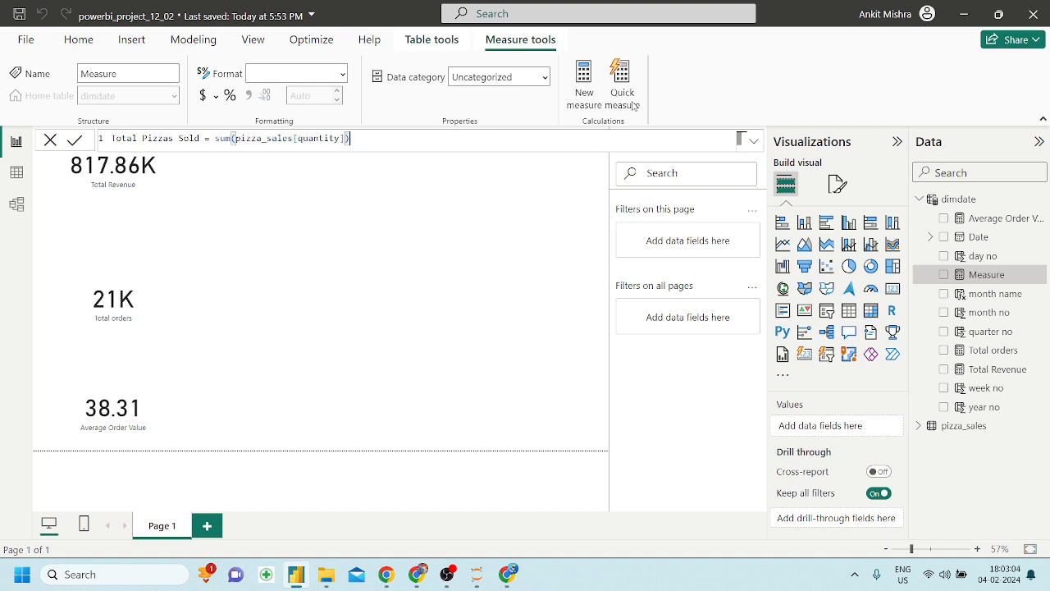
pyautogui.press('Return')
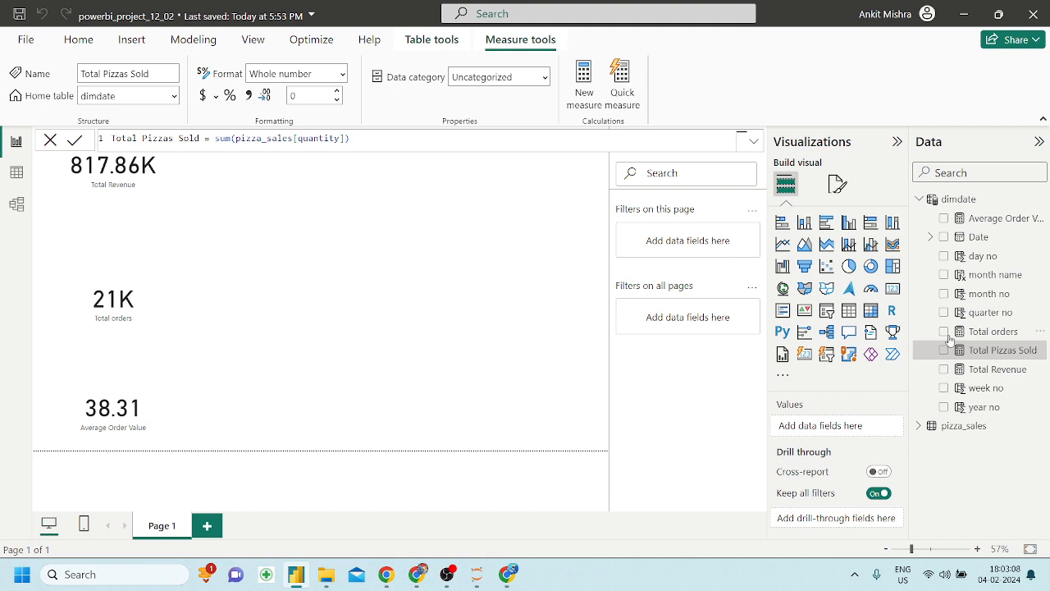
# Add the Total Pizzas Sold measure to the upper middle of the report canvas as a card visual
pyautogui.moveTo(1005, 351); pyautogui.dragTo(477, 248)
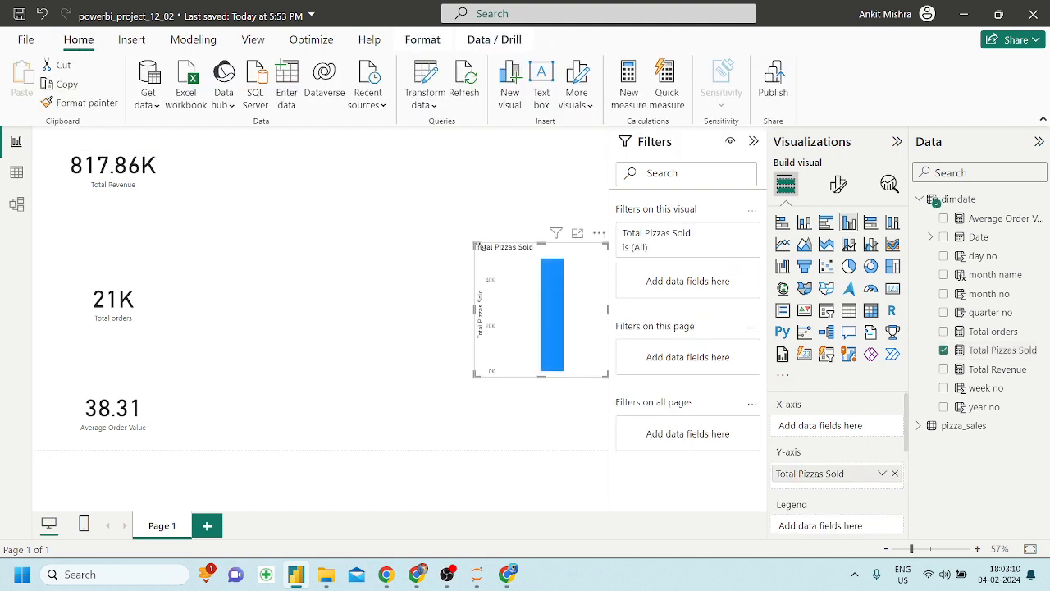
pyautogui.click(893, 288)
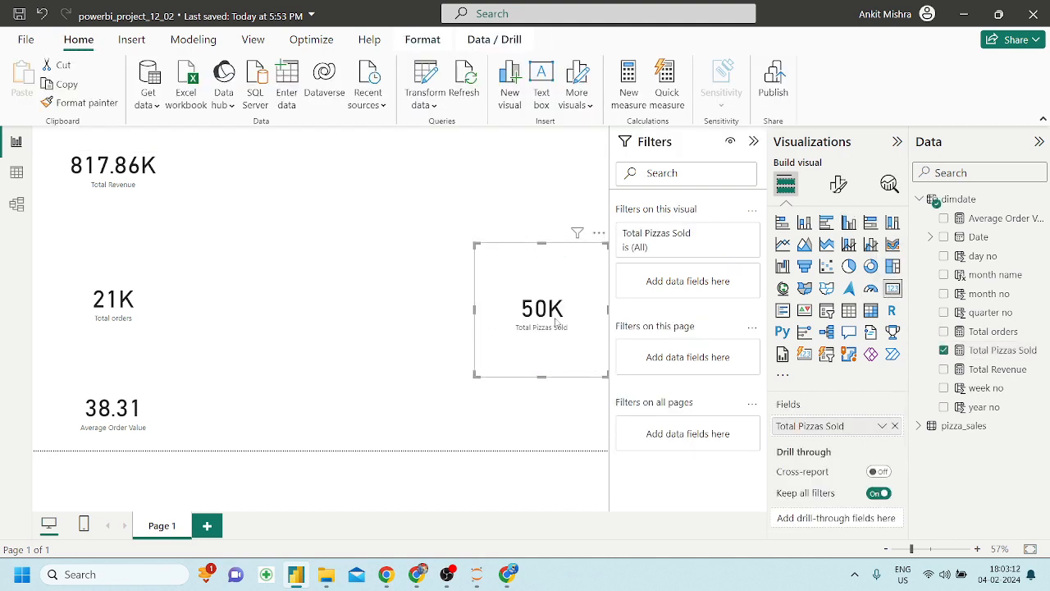
pyautogui.moveTo(541, 328); pyautogui.dragTo(342, 259)
# Switch to Chrome and compare the Total Pizzas Sold figure in the KPI sheet and the dashboard PDF
pyautogui.click(417, 574)
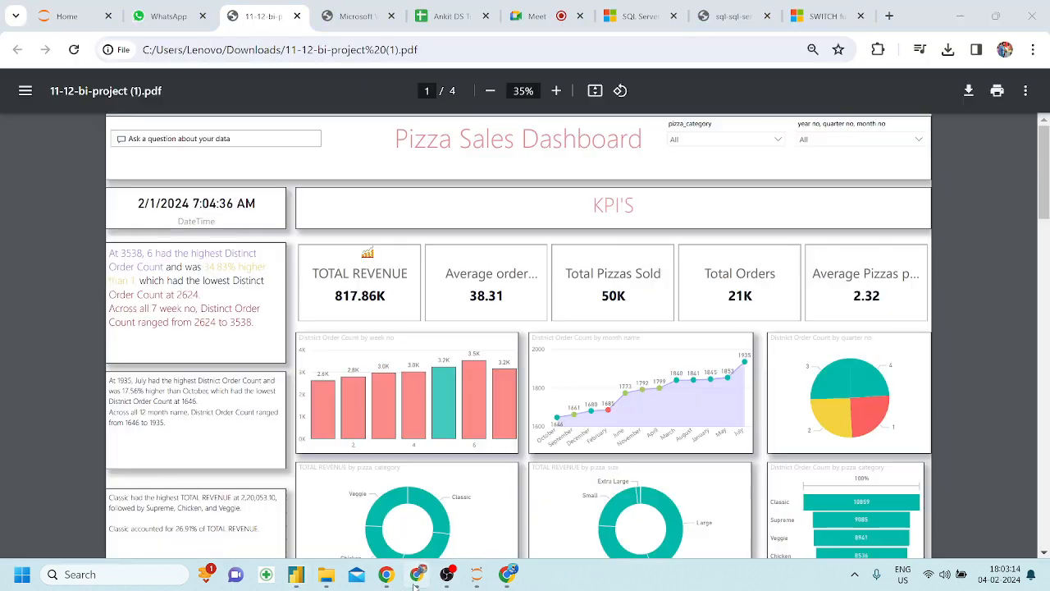
pyautogui.click(353, 16)
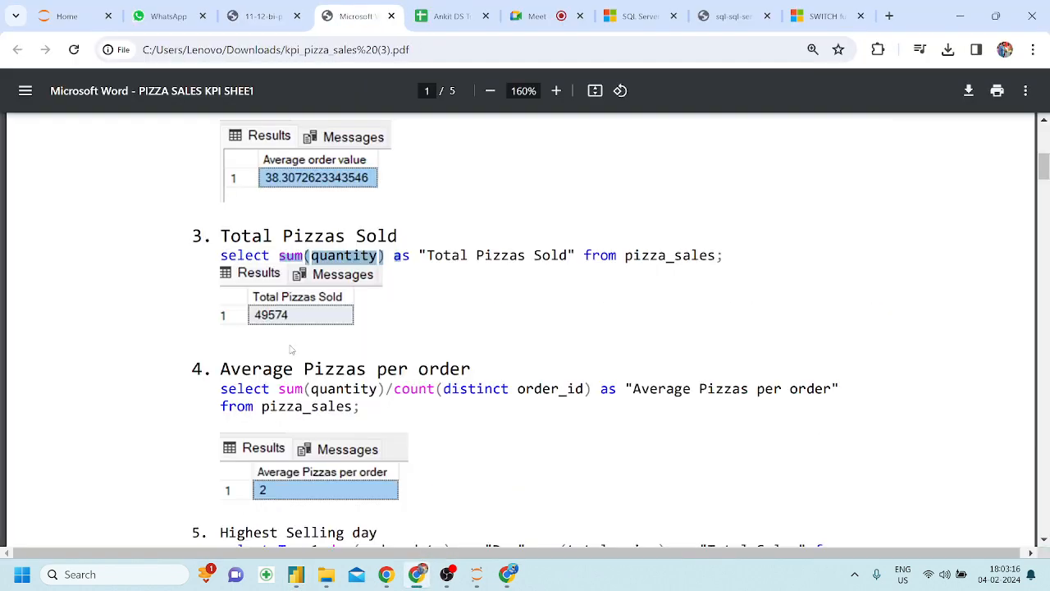
pyautogui.click(252, 318)
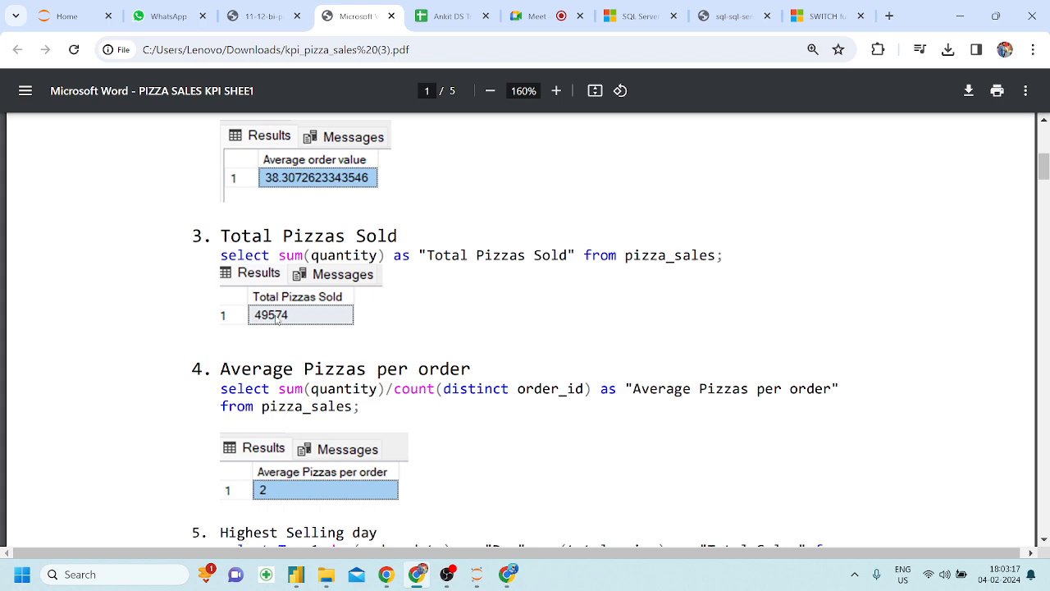
pyautogui.click(259, 15)
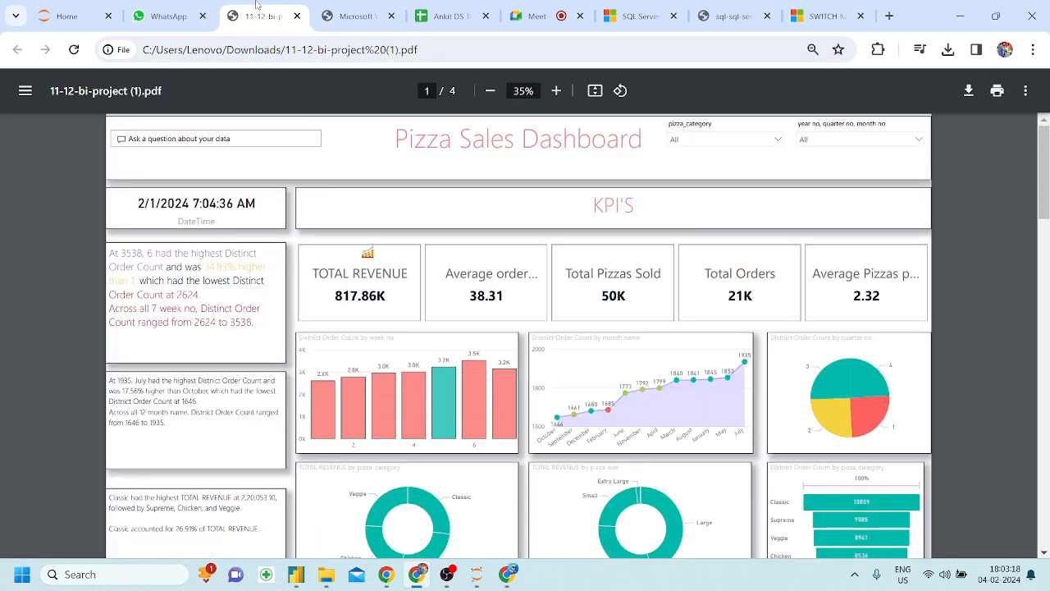
# Back in Power BI, set the Total Pizzas Sold card's callout display units to None and make the card wider and shorter
pyautogui.click(296, 574)
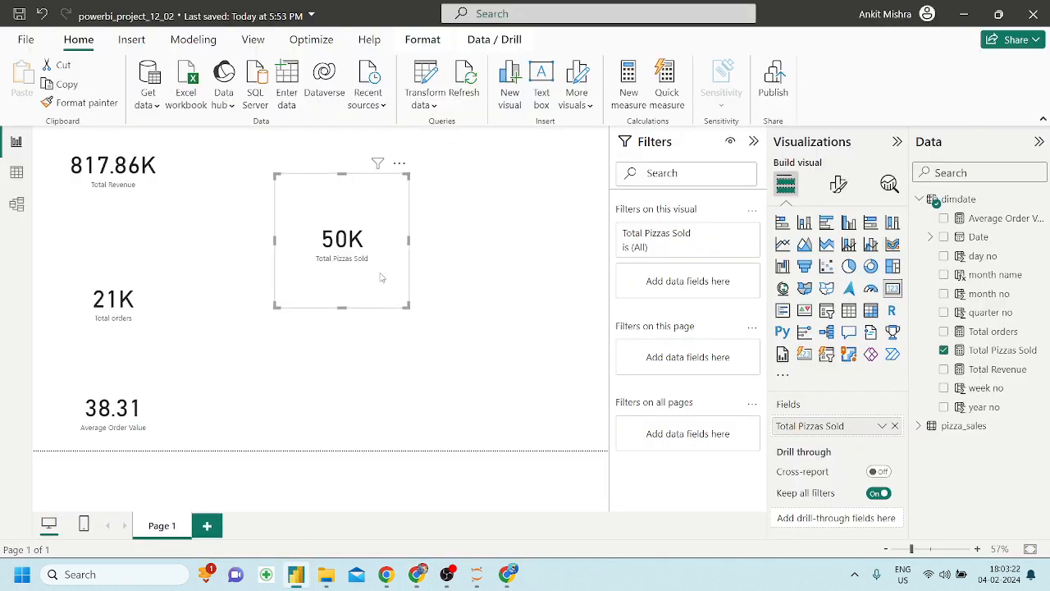
pyautogui.click(838, 184)
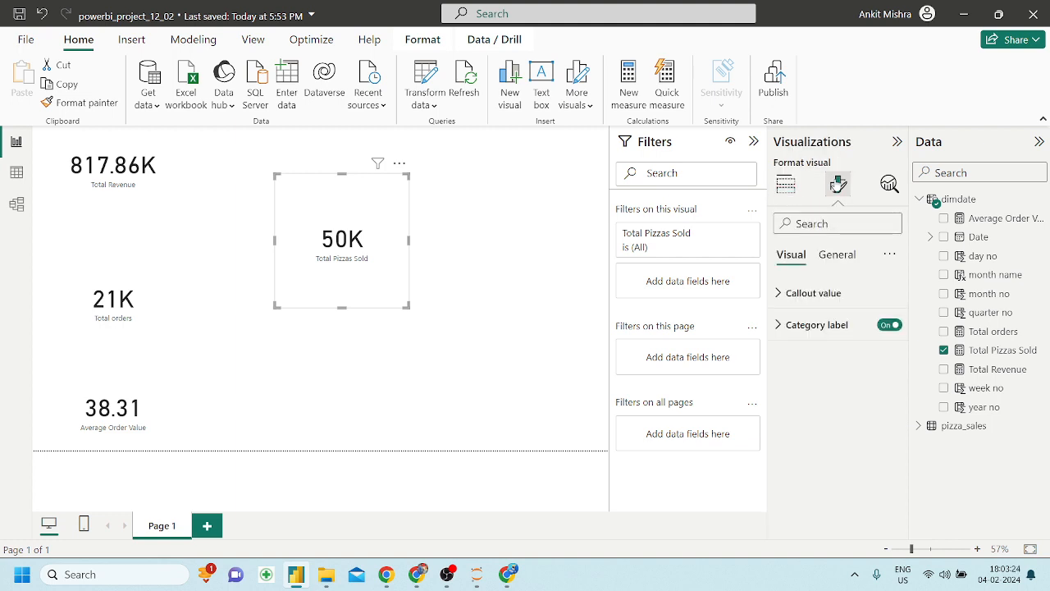
pyautogui.click(781, 300)
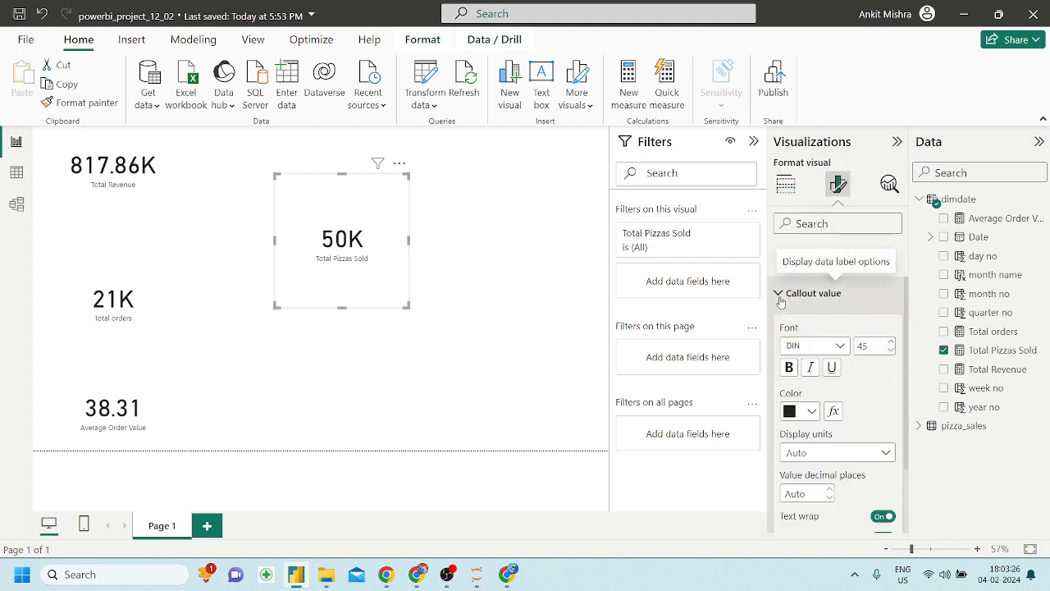
pyautogui.scroll(-2, 820, 370)
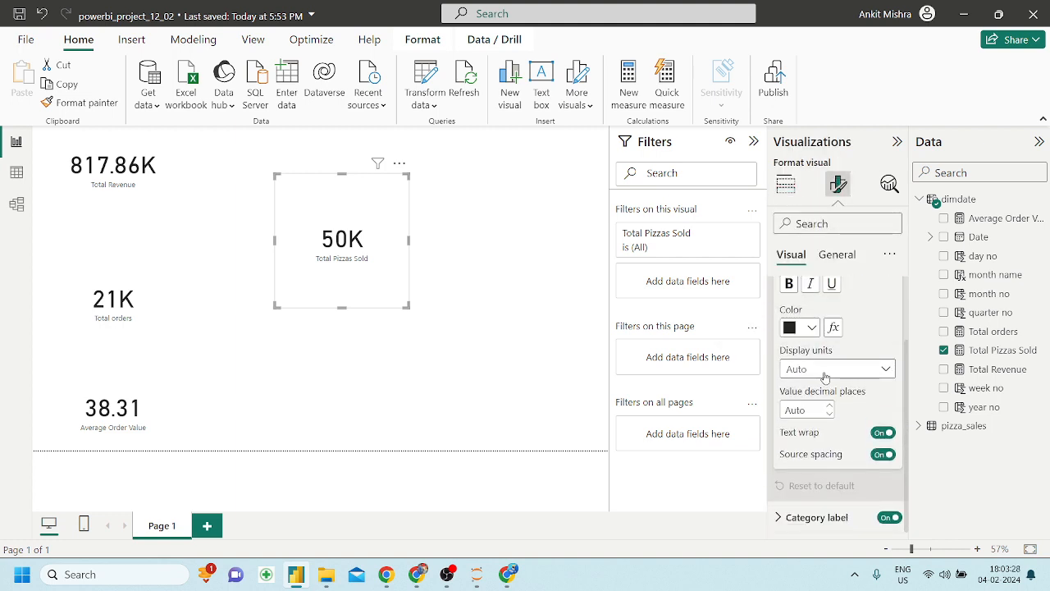
pyautogui.click(826, 370)
pyautogui.click(806, 403)
pyautogui.moveTo(407, 306); pyautogui.dragTo(443, 260)
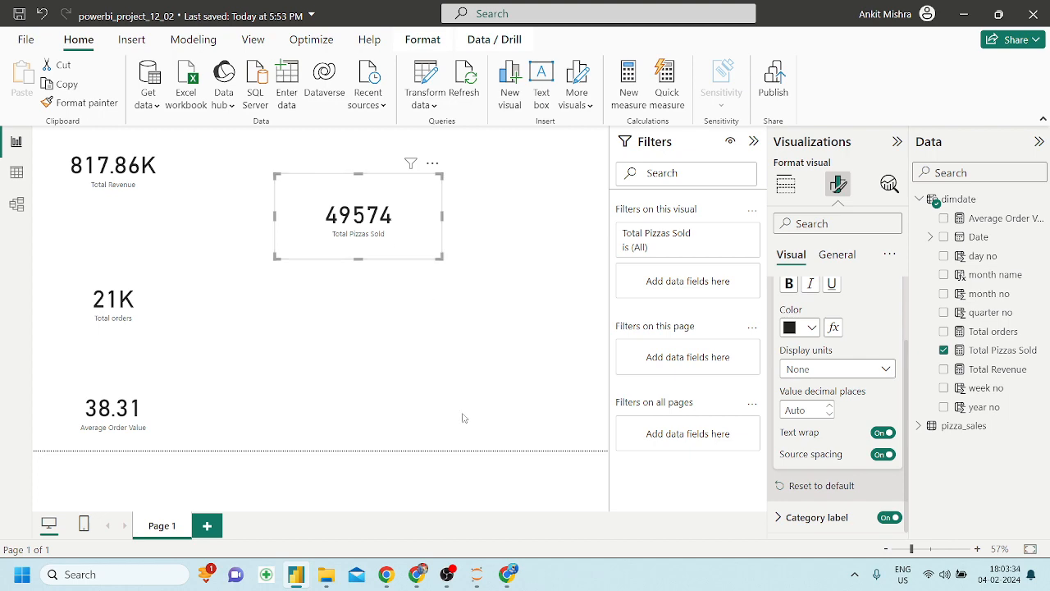
pyautogui.click(460, 440)
# Switch to Chrome and check the Total Pizzas Sold result and the Average Pizzas per order query in the KPI sheet
pyautogui.click(417, 574)
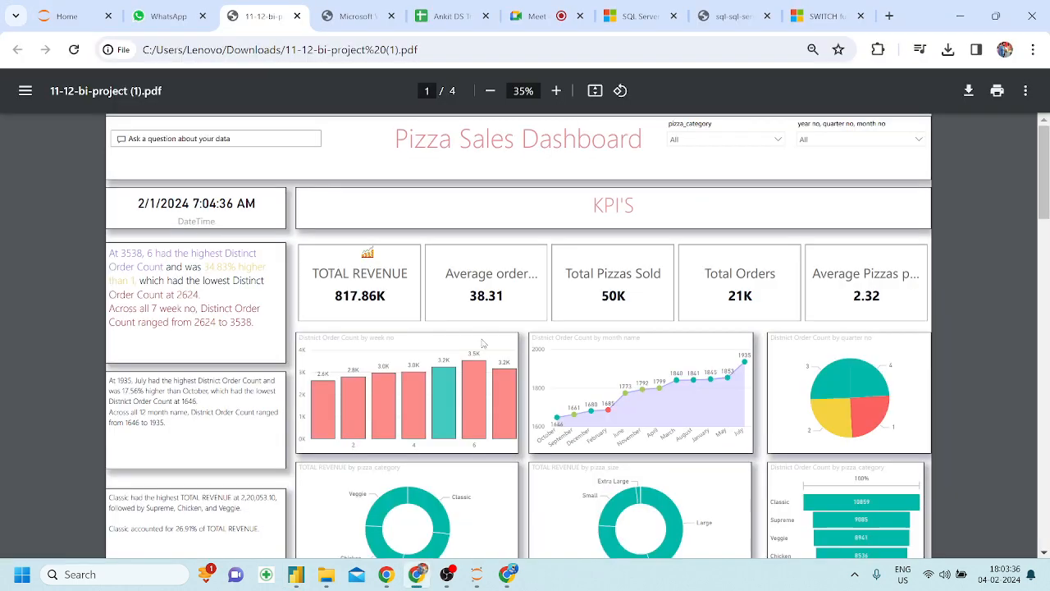
pyautogui.click(332, 18)
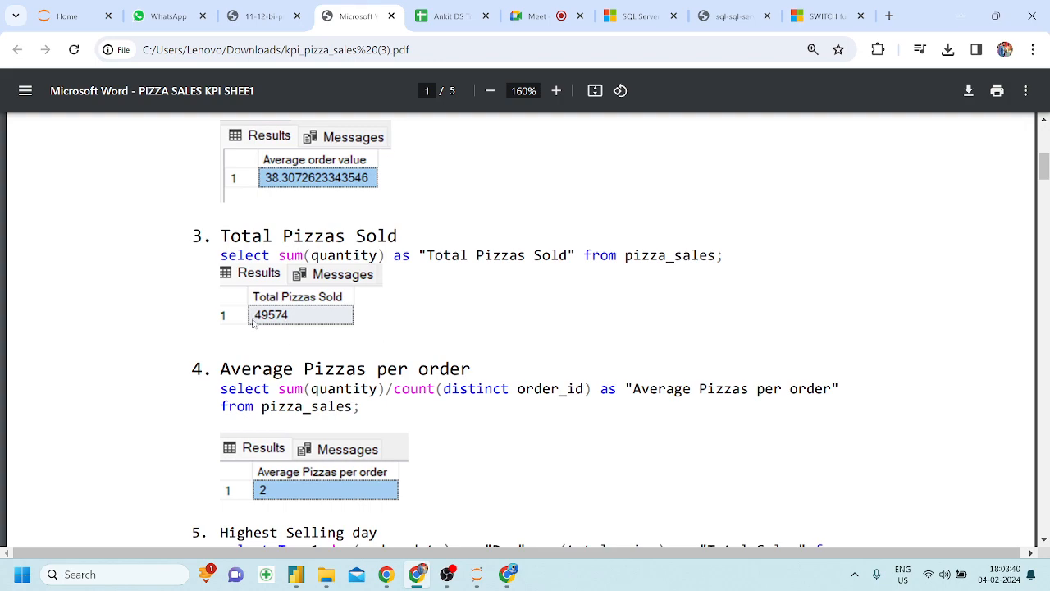
pyautogui.scroll(5, 254, 322)
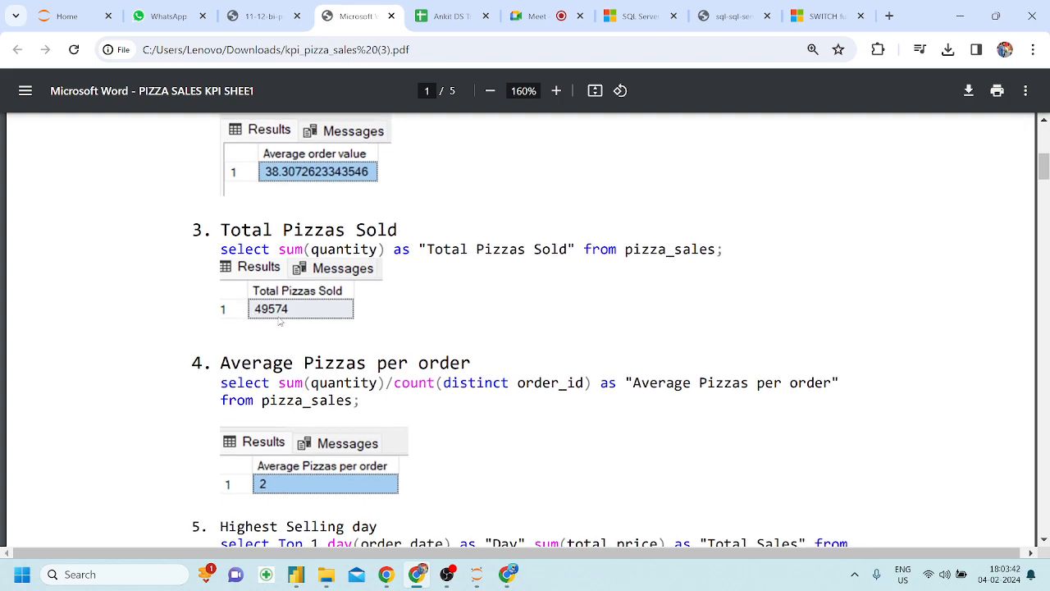
pyautogui.scroll(-5, 279, 321)
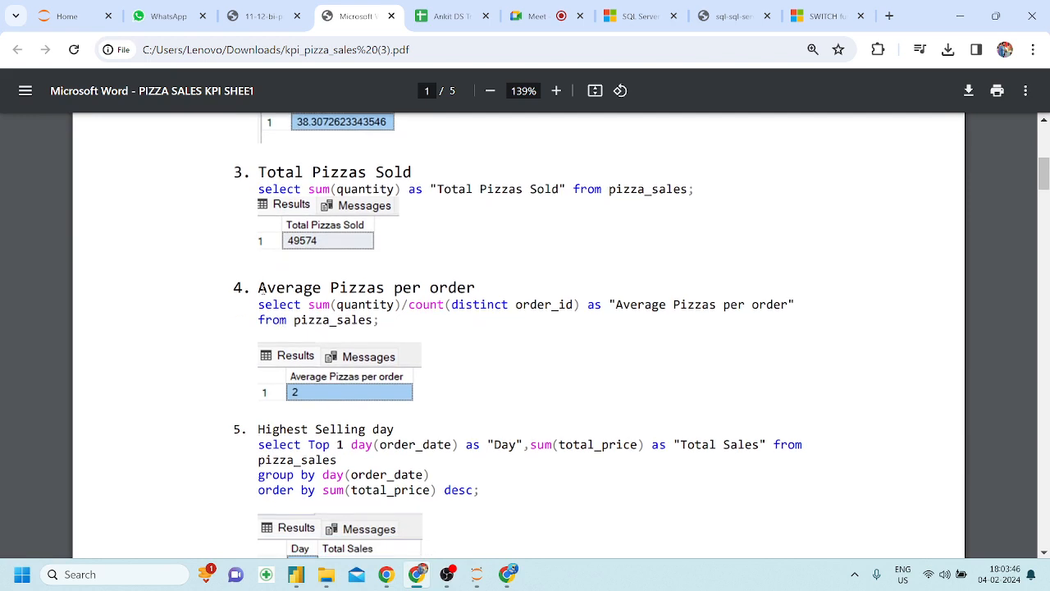
pyautogui.moveTo(259, 288); pyautogui.dragTo(457, 287)
pyautogui.click(457, 287)
# Return to Power BI and move the Total Pizzas Sold card slightly up and left on the canvas
pyautogui.click(296, 574)
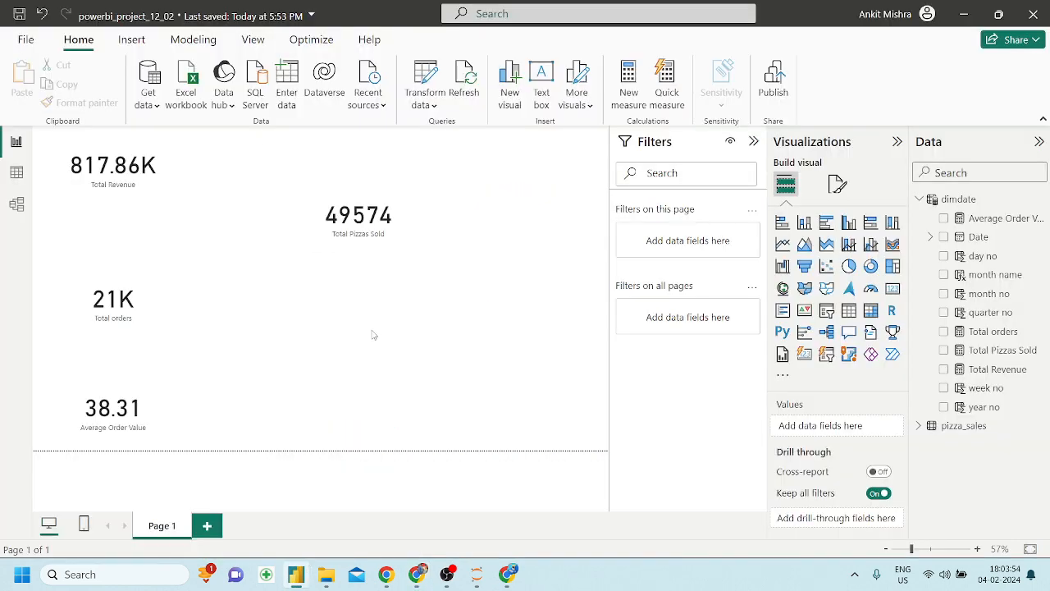
pyautogui.click(356, 243)
pyautogui.moveTo(356, 243); pyautogui.dragTo(330, 215)
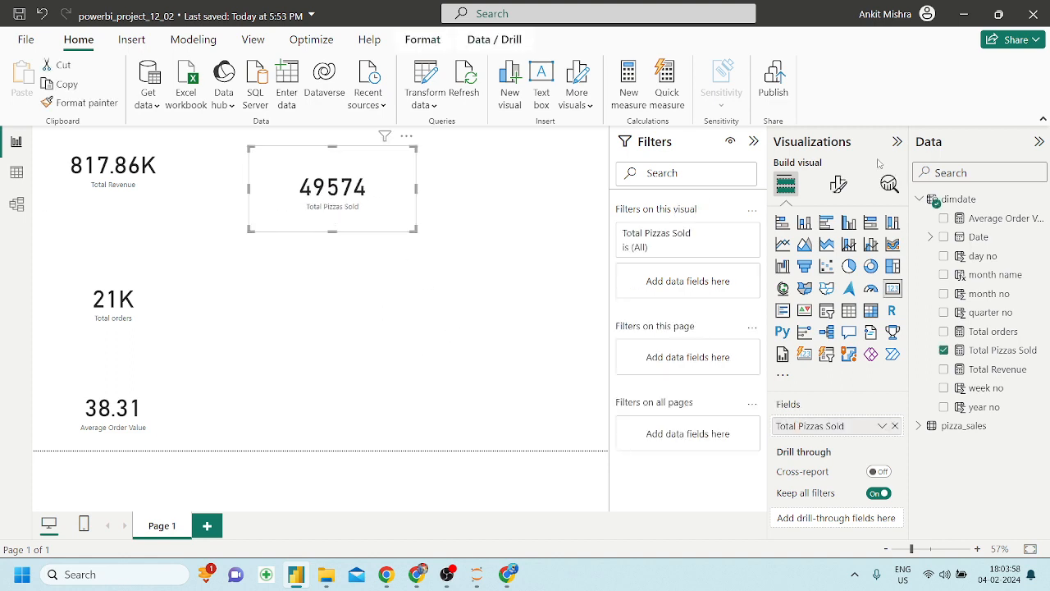
pyautogui.click(368, 351)
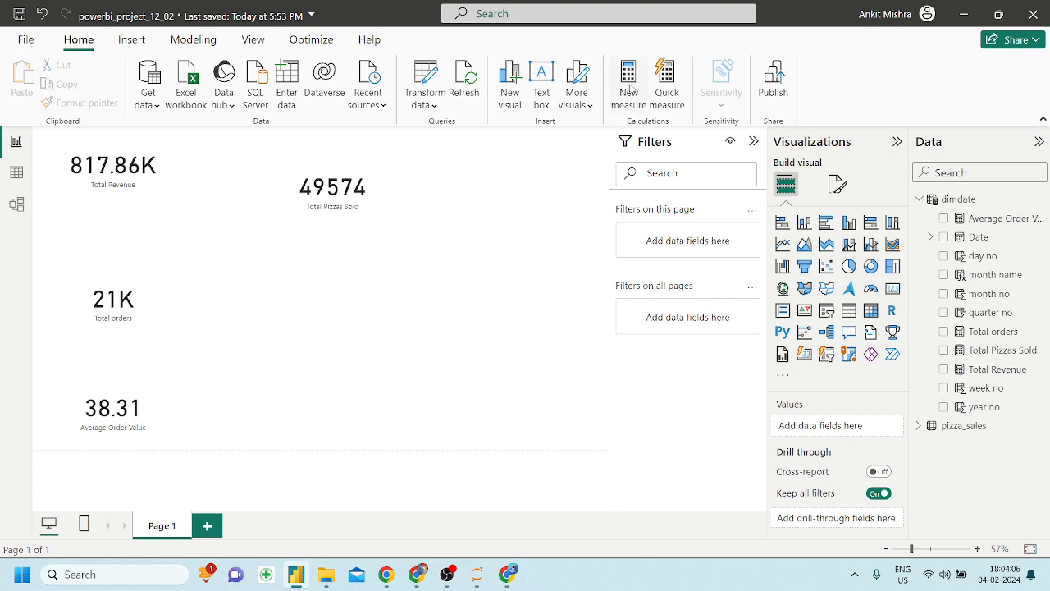
# Start a new measure named Average Pizzas Per Order with [Total orders] as its first term
pyautogui.click(416, 574)
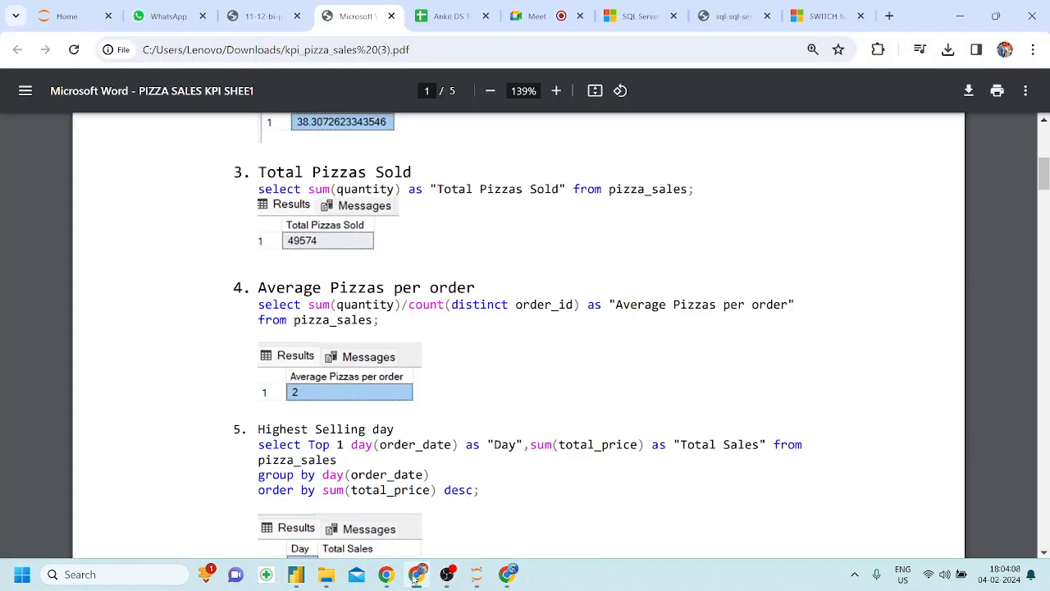
pyautogui.click(416, 574)
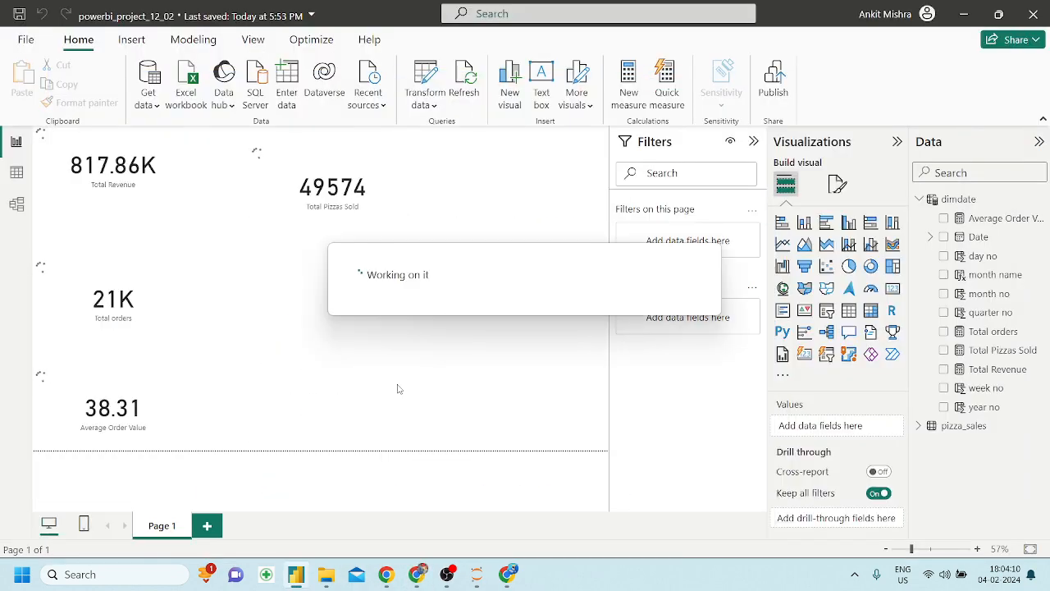
pyautogui.press('BackSpace')
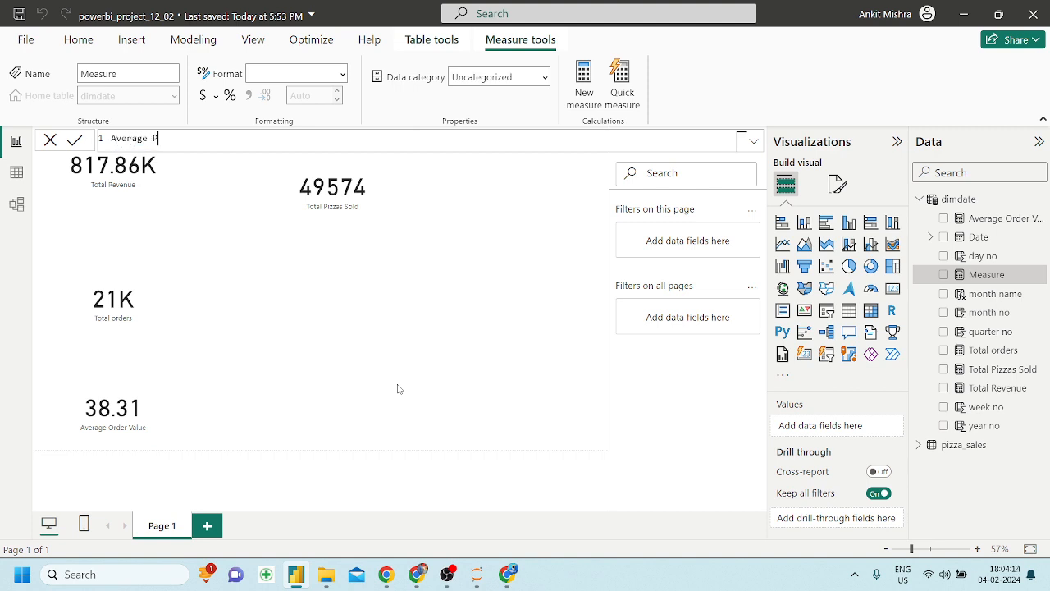
pyautogui.write('Average Pizzas Per OOrde')
pyautogui.click(215, 139)
pyautogui.press('BackSpace')
pyautogui.write('total')
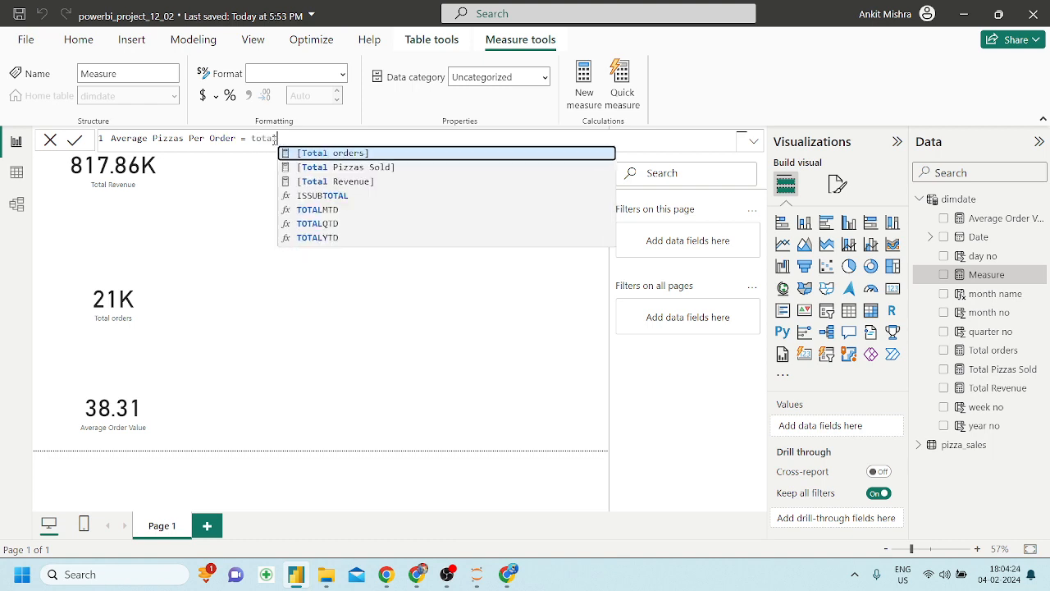
pyautogui.press('Tab')
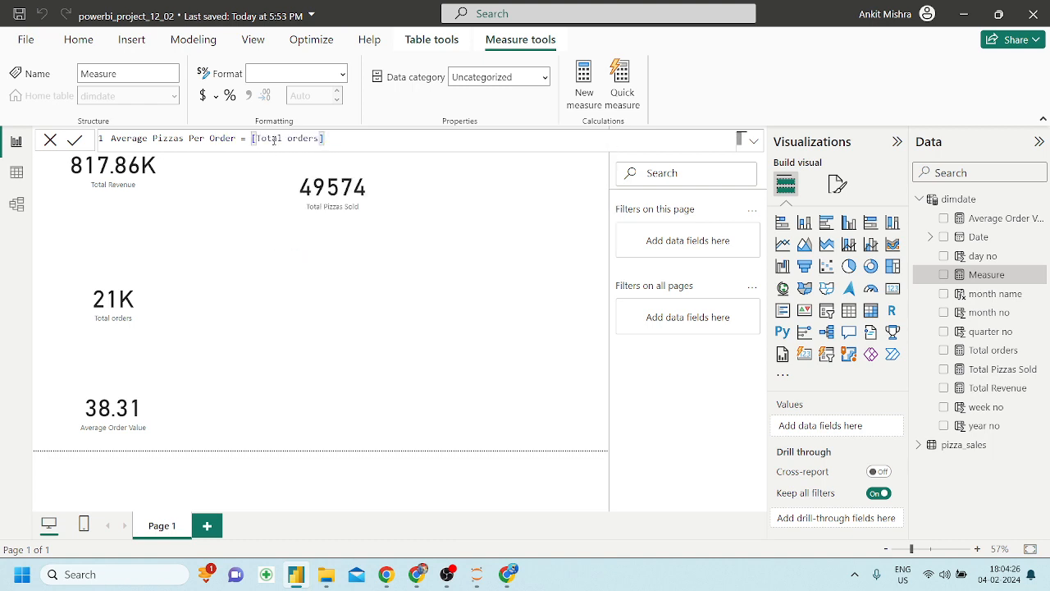
# Check the Average Pizzas per order query in Chrome, then define the Power BI measure as [Total Pizzas Sold]/[Total orders]
pyautogui.click(419, 575)
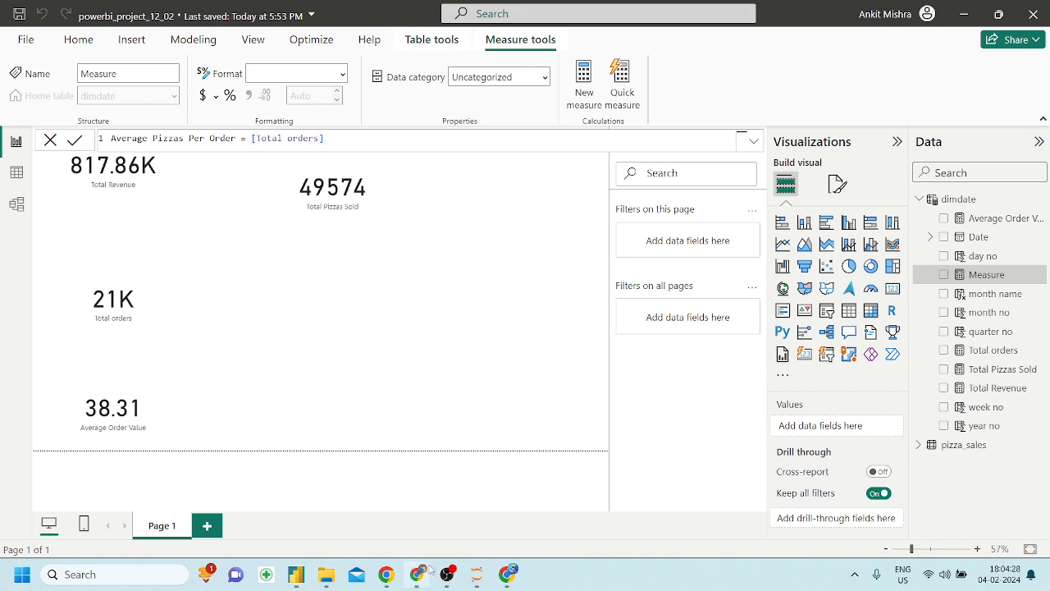
pyautogui.moveTo(309, 304); pyautogui.dragTo(381, 303)
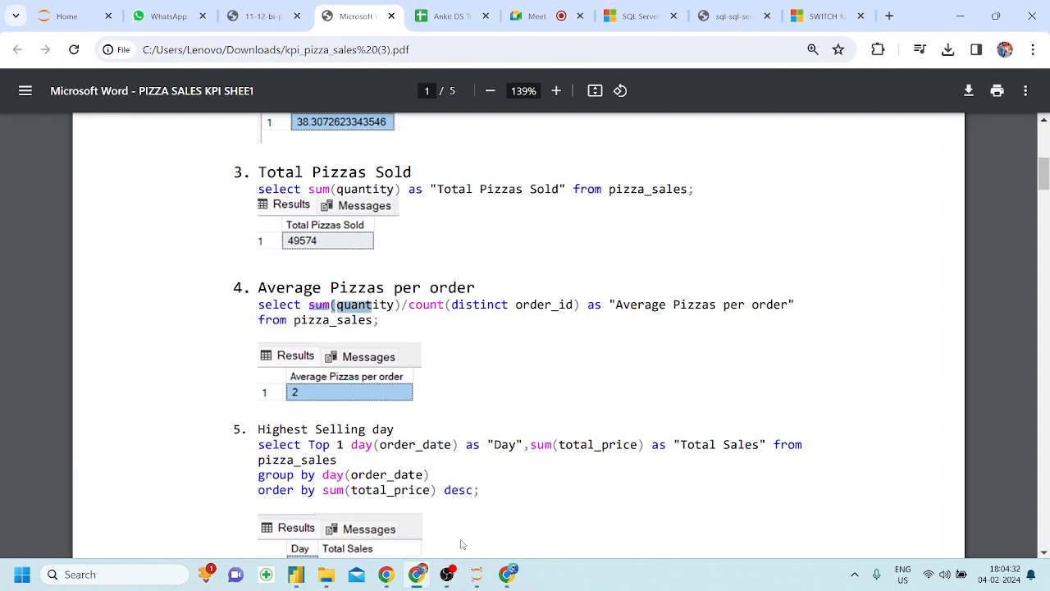
pyautogui.click(297, 574)
pyautogui.press('BackSpace')
pyautogui.press('BackSpace')
pyautogui.press('BackSpace')
pyautogui.press('BackSpace')
pyautogui.press('BackSpace')
pyautogui.press('BackSpace')
pyautogui.press('BackSpace')
pyautogui.press('BackSpace')
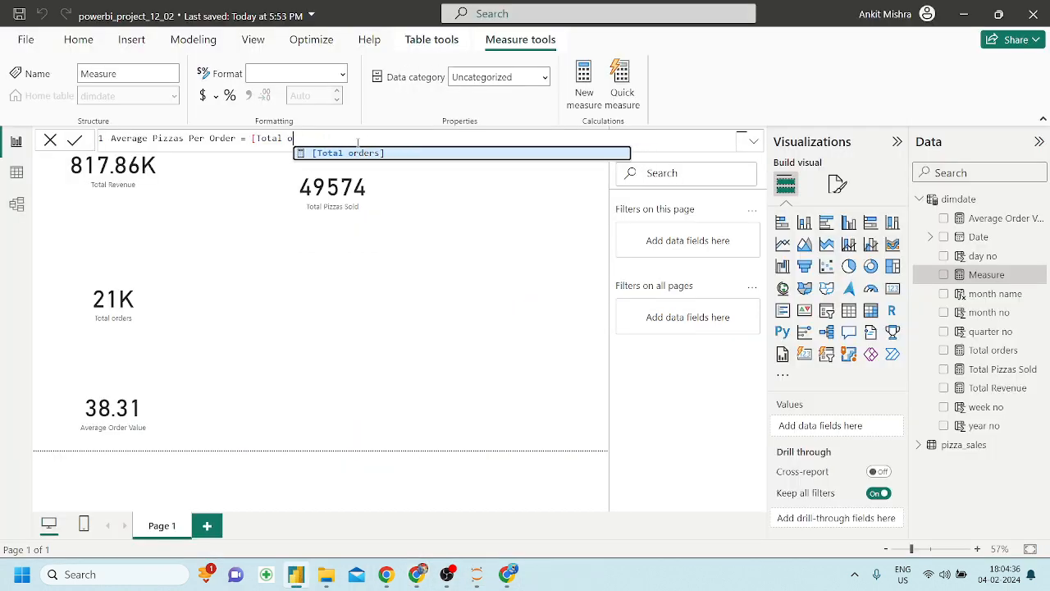
pyautogui.press('Down')
pyautogui.press('Tab')
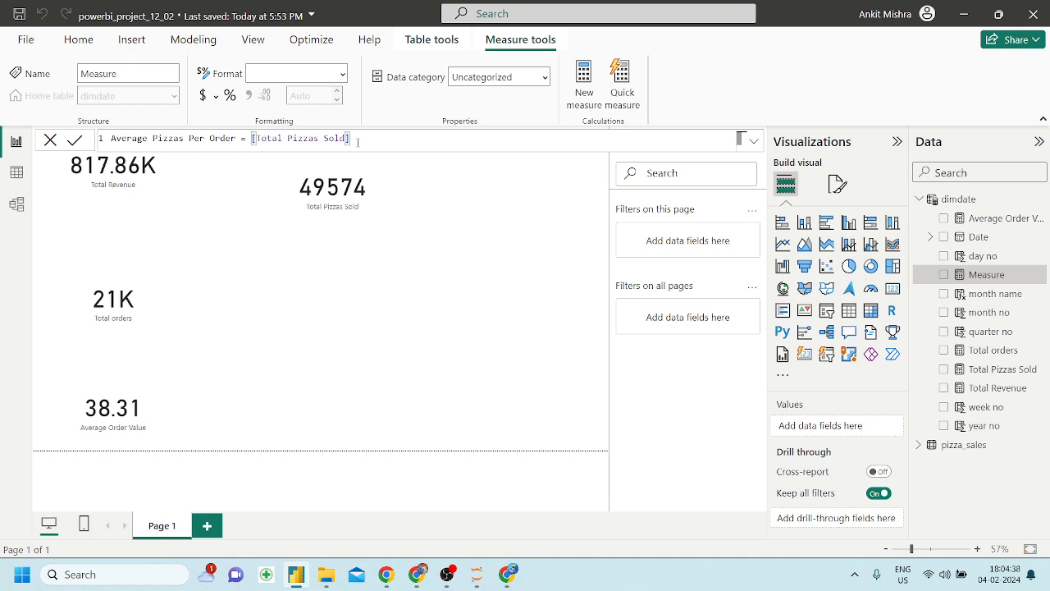
pyautogui.write('/tot')
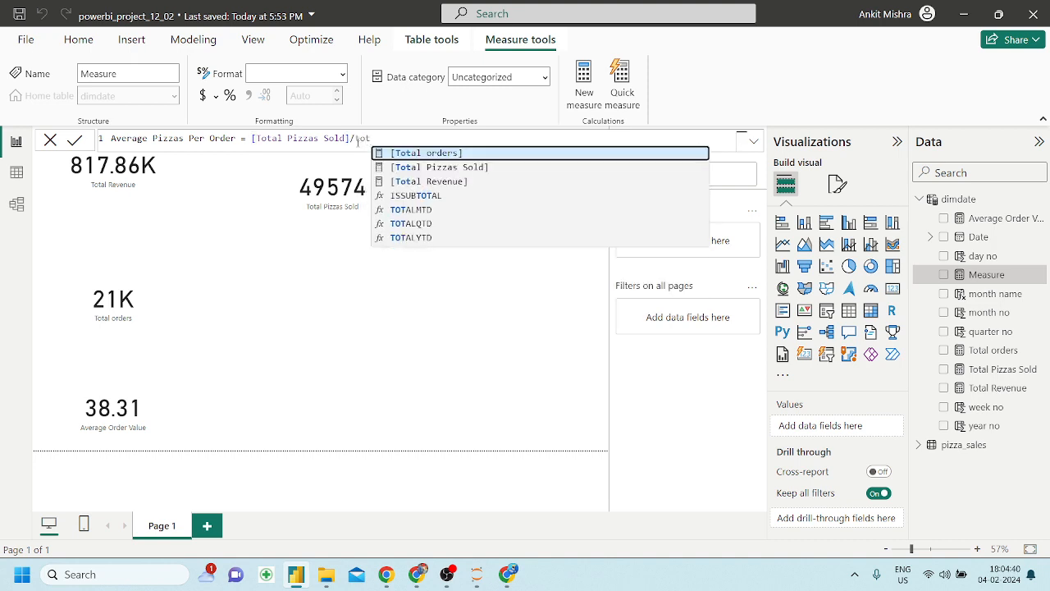
pyautogui.press('Tab')
pyautogui.press('Return')
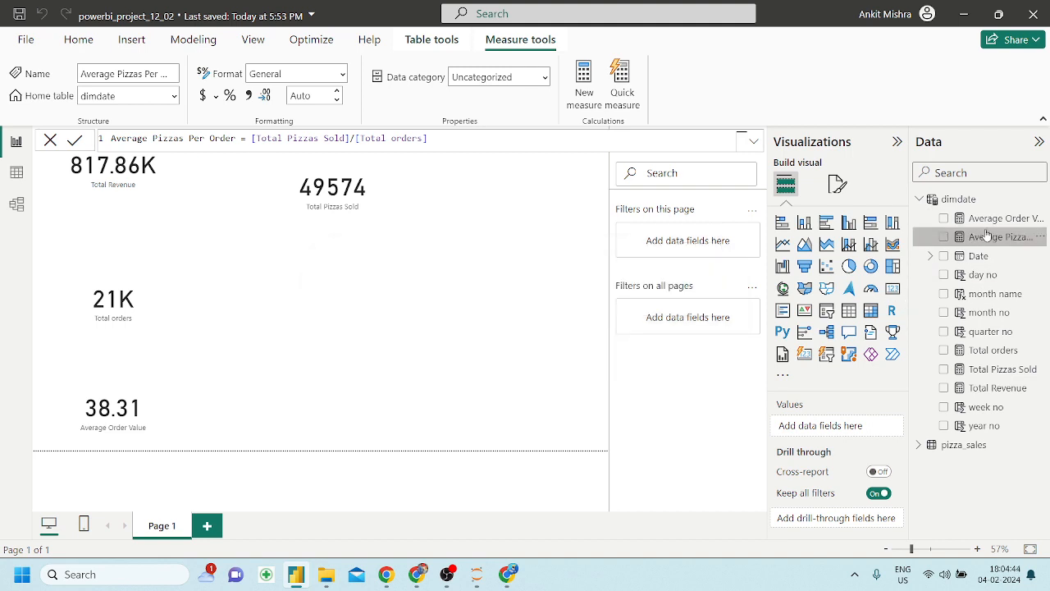
# Show Average Pizzas Per Order as a card below Total Pizzas Sold, then enlarge it and move it slightly down
pyautogui.moveTo(984, 237); pyautogui.dragTo(378, 305)
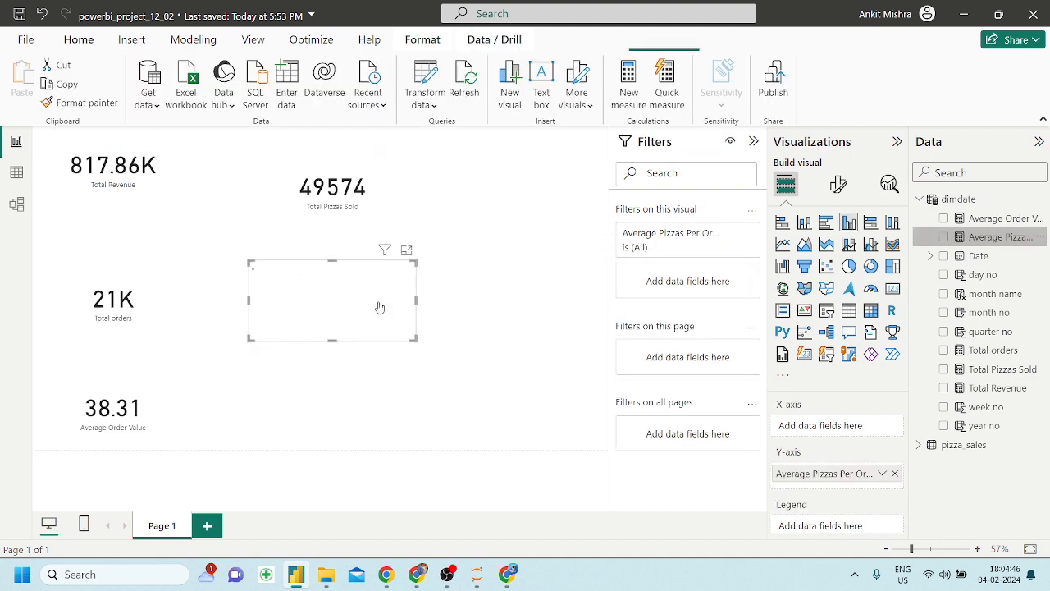
pyautogui.click(894, 289)
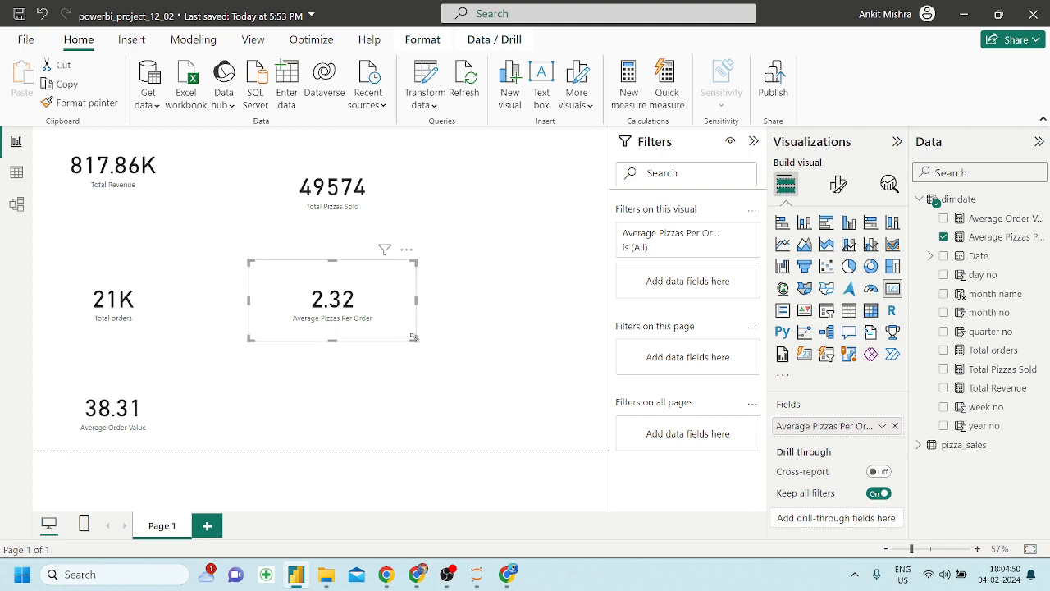
pyautogui.moveTo(413, 337); pyautogui.dragTo(482, 367)
pyautogui.moveTo(400, 330); pyautogui.dragTo(401, 352)
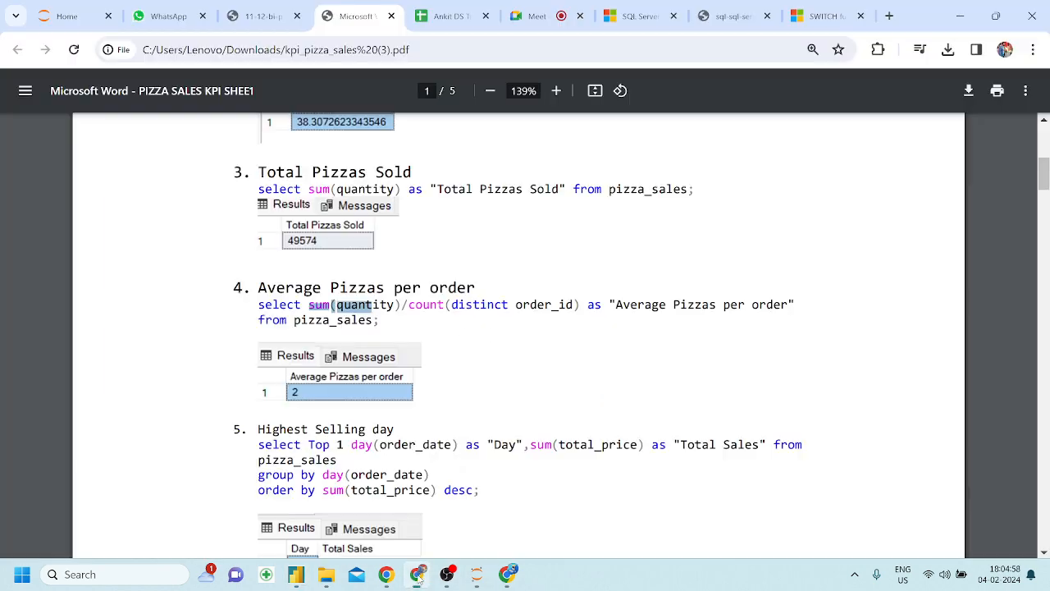
# Check the KPI sheet in Chrome, then set the Average Pizzas Per Order card's value decimal places to 0 and move it up
pyautogui.click(418, 574)
pyautogui.click(300, 574)
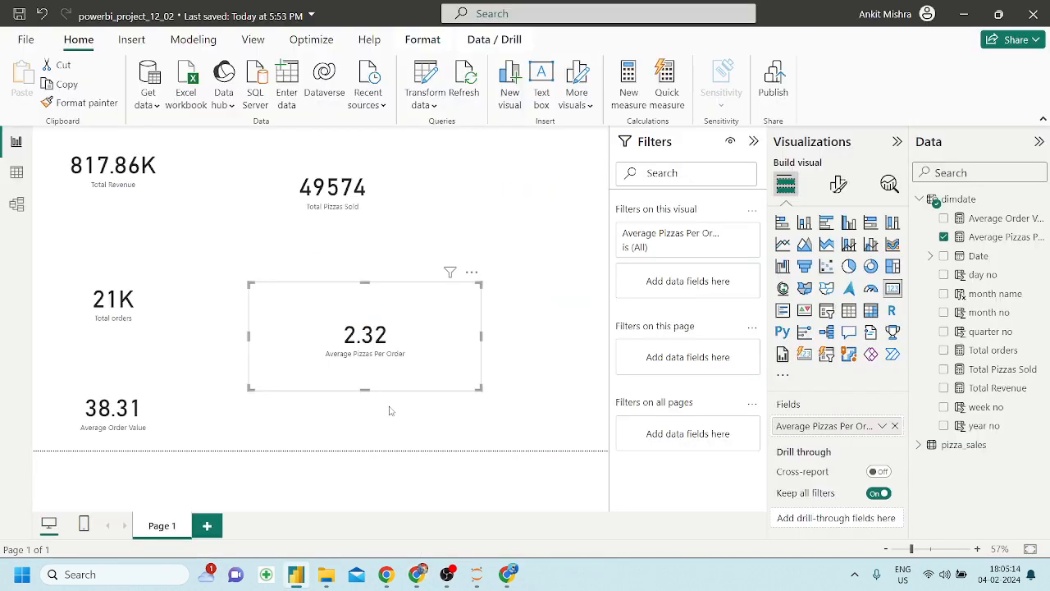
pyautogui.moveTo(395, 352); pyautogui.dragTo(373, 346)
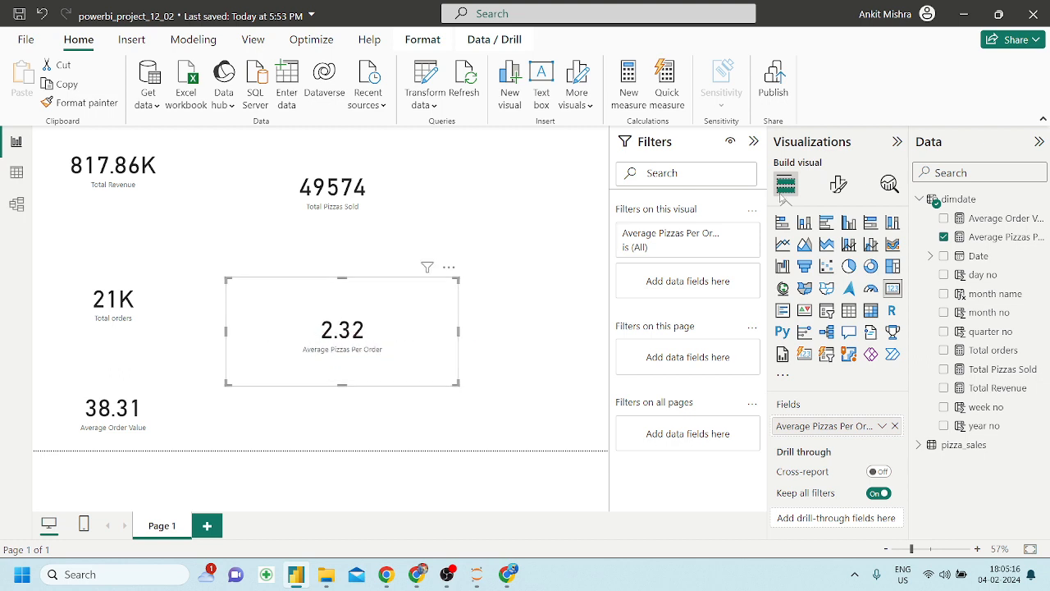
pyautogui.click(838, 184)
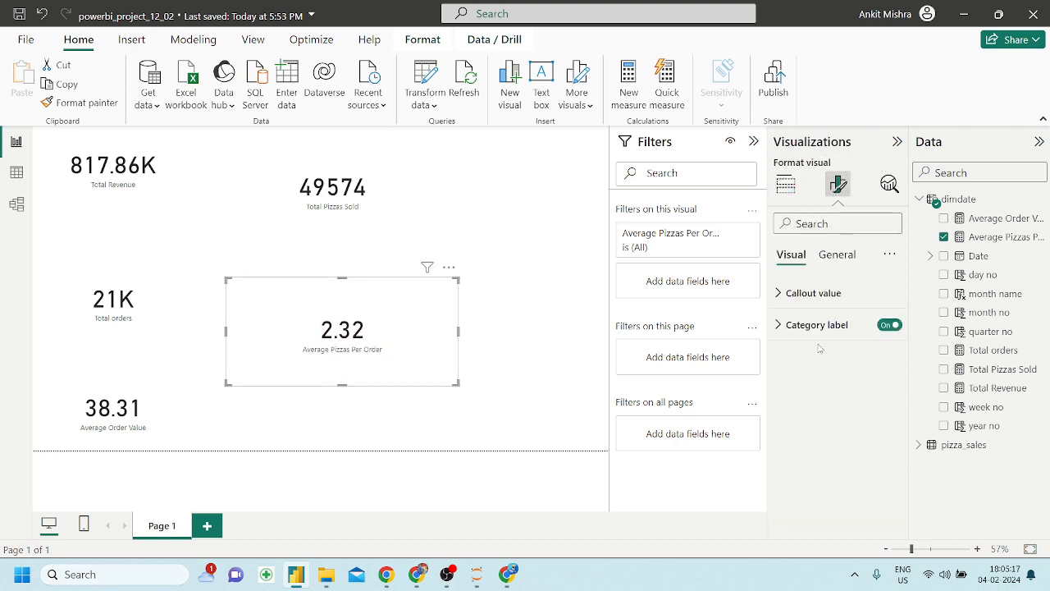
pyautogui.click(808, 293)
pyautogui.click(813, 453)
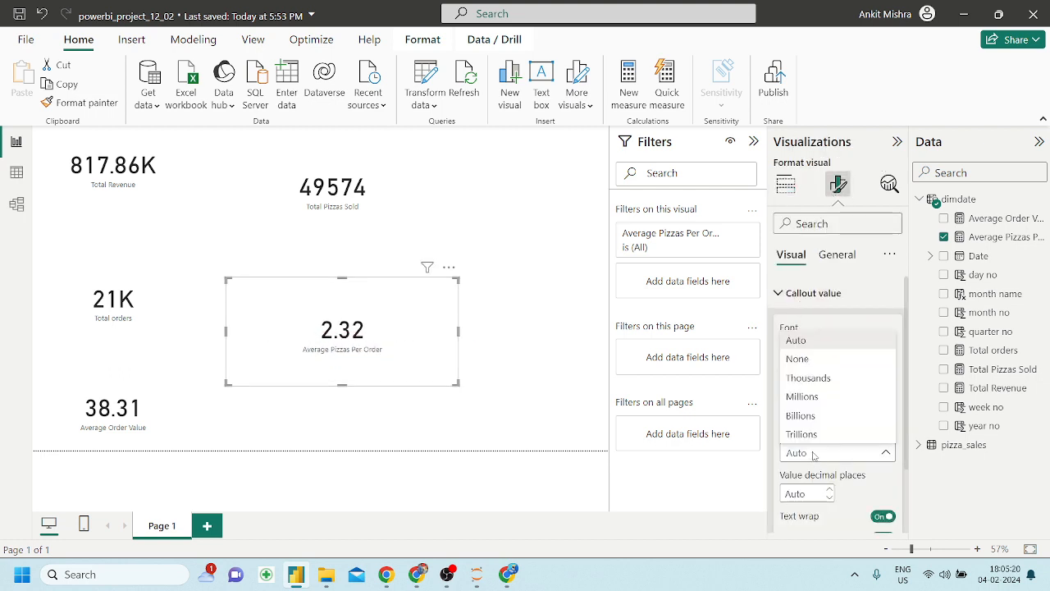
pyautogui.click(831, 502)
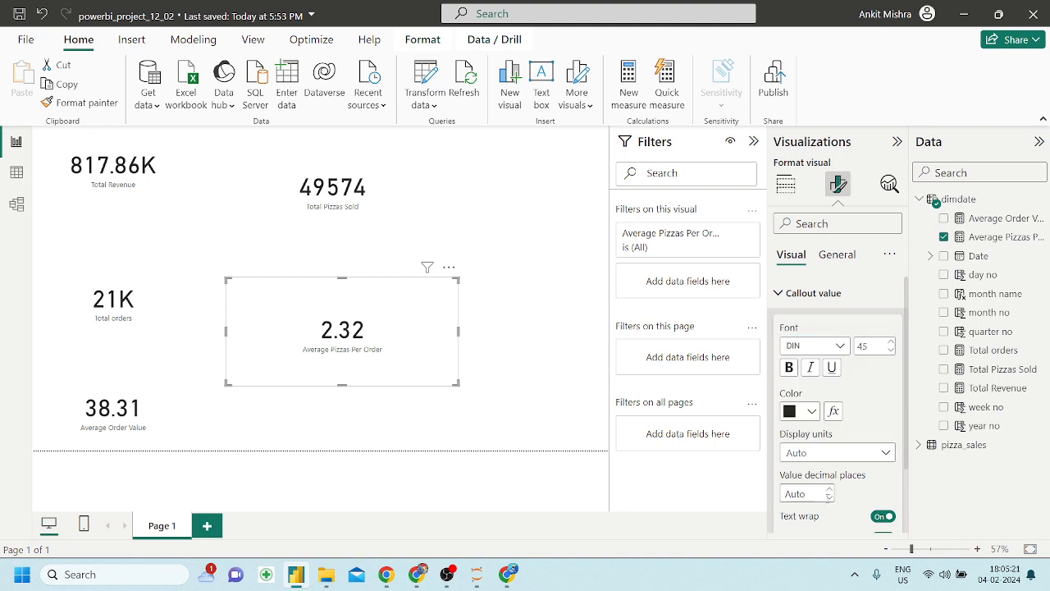
pyautogui.click(831, 503)
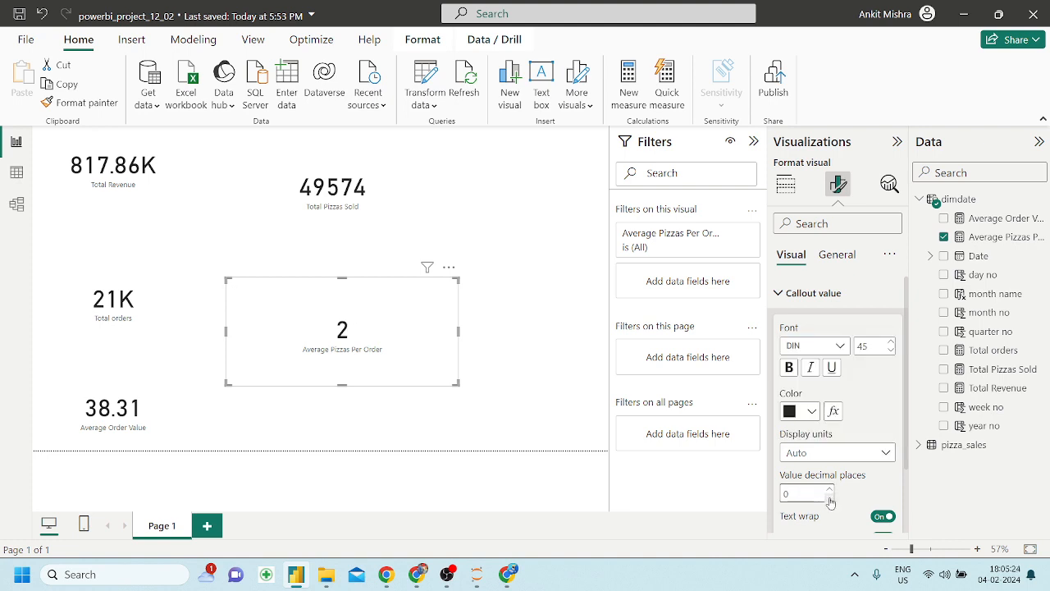
pyautogui.click(546, 420)
pyautogui.moveTo(374, 348); pyautogui.dragTo(375, 317)
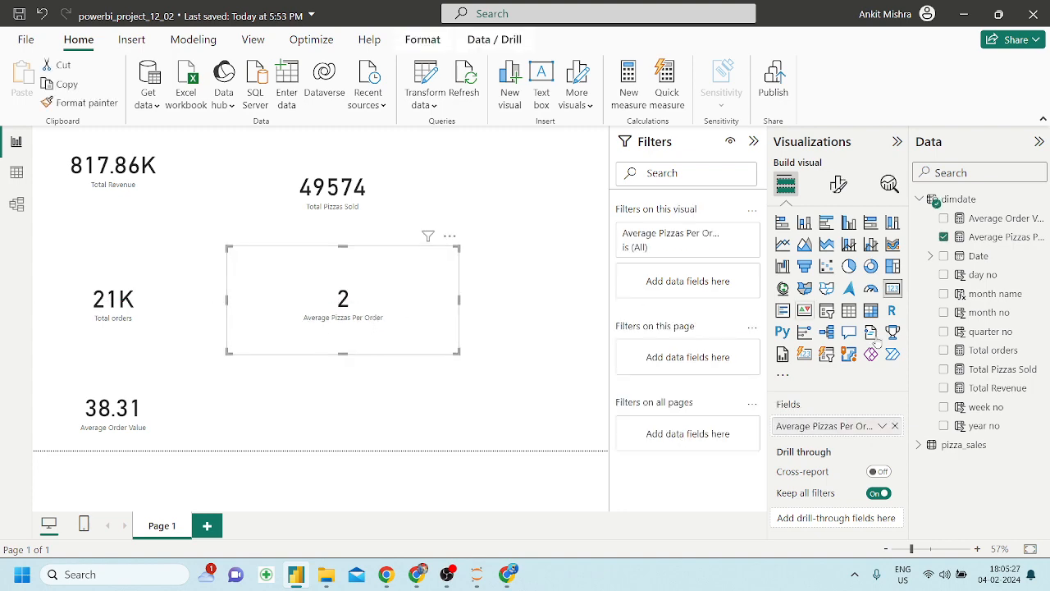
# Check the KPI cards in Chrome's dashboard PDF, then return to Power BI and move the Average Pizzas Per Order card slightly up
pyautogui.click(417, 574)
pyautogui.click(254, 16)
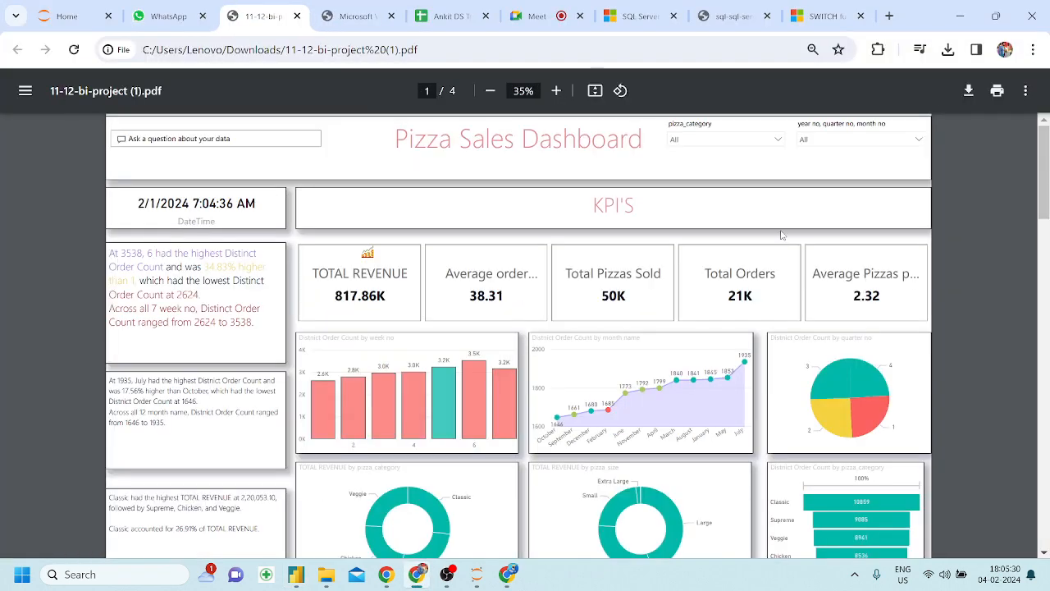
pyautogui.moveTo(572, 273); pyautogui.dragTo(819, 288)
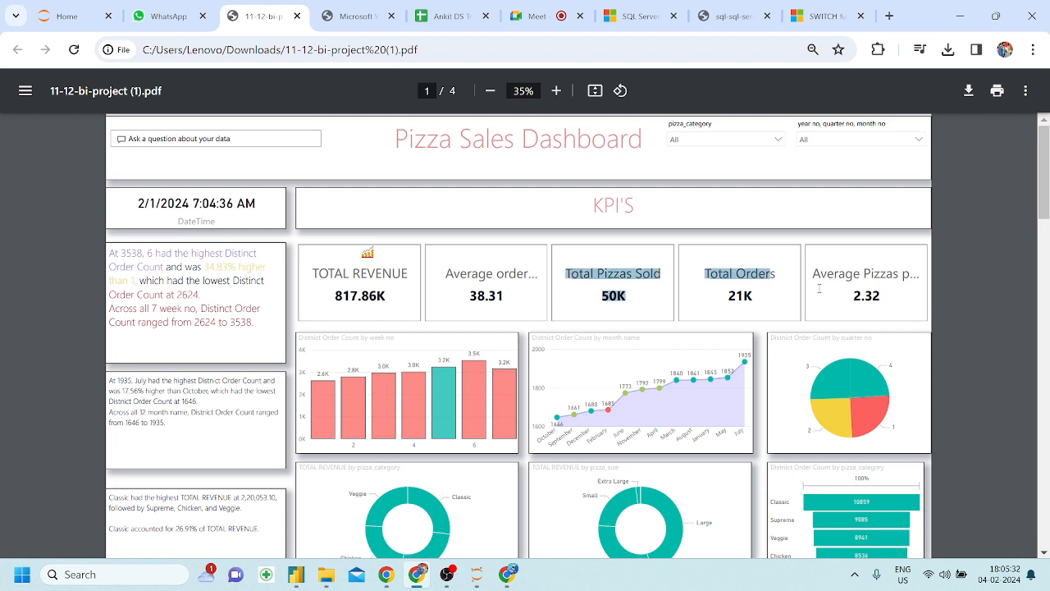
pyautogui.click(824, 295)
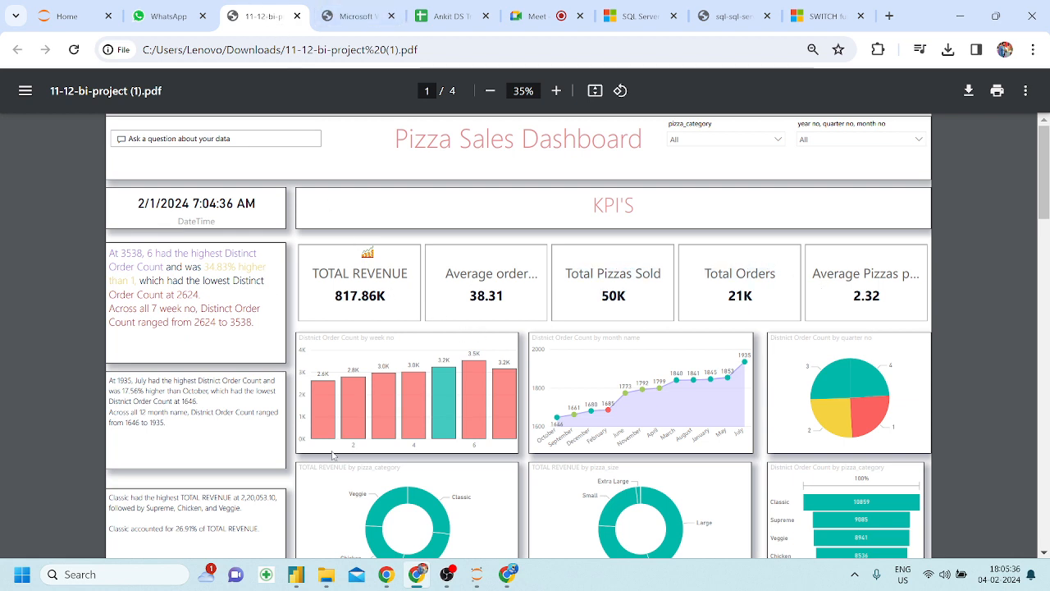
pyautogui.click(303, 577)
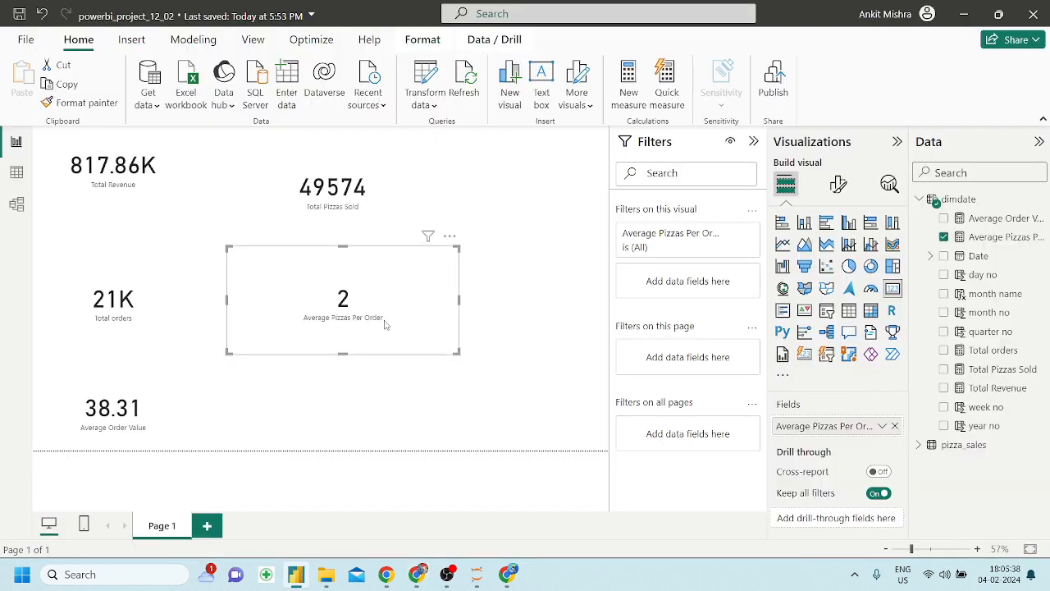
pyautogui.moveTo(388, 330)
pyautogui.mouseDown()
pyautogui.moveTo(414, 341)
pyautogui.moveTo(387, 310)
pyautogui.mouseUp()
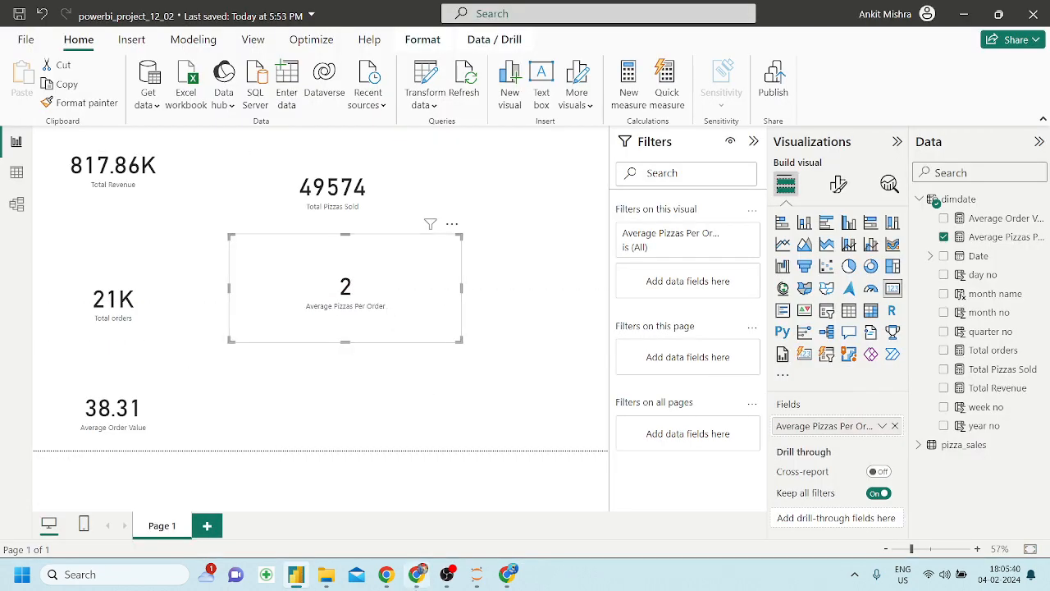
# Switch to Chrome and examine the Highest Selling day query and result in the KPI sheet, then view the dashboard PDF
pyautogui.click(417, 574)
pyautogui.click(356, 22)
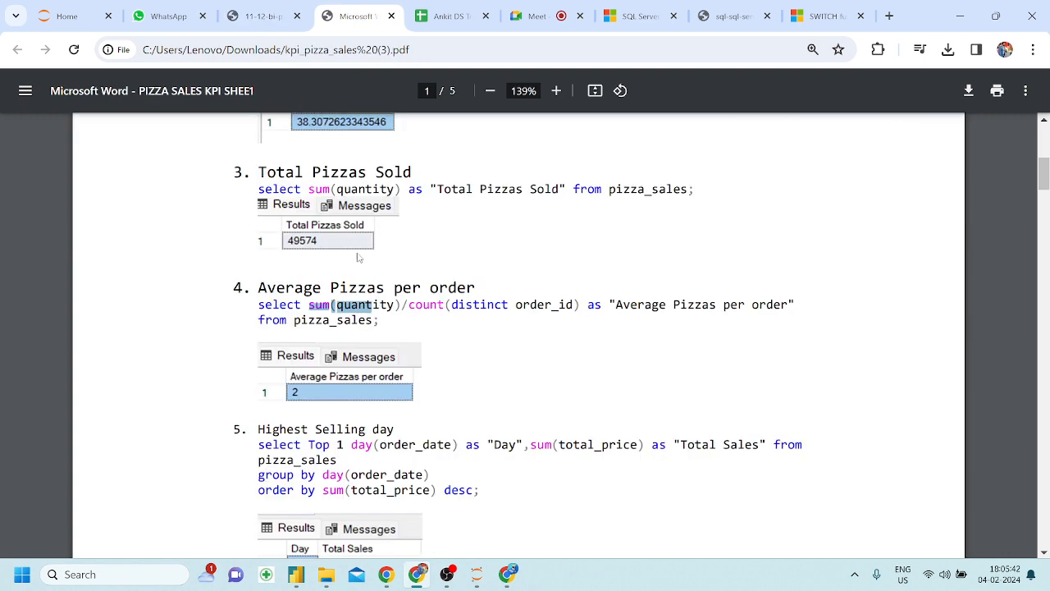
pyautogui.scroll(-1, 354, 282)
pyautogui.moveTo(272, 286); pyautogui.dragTo(393, 375)
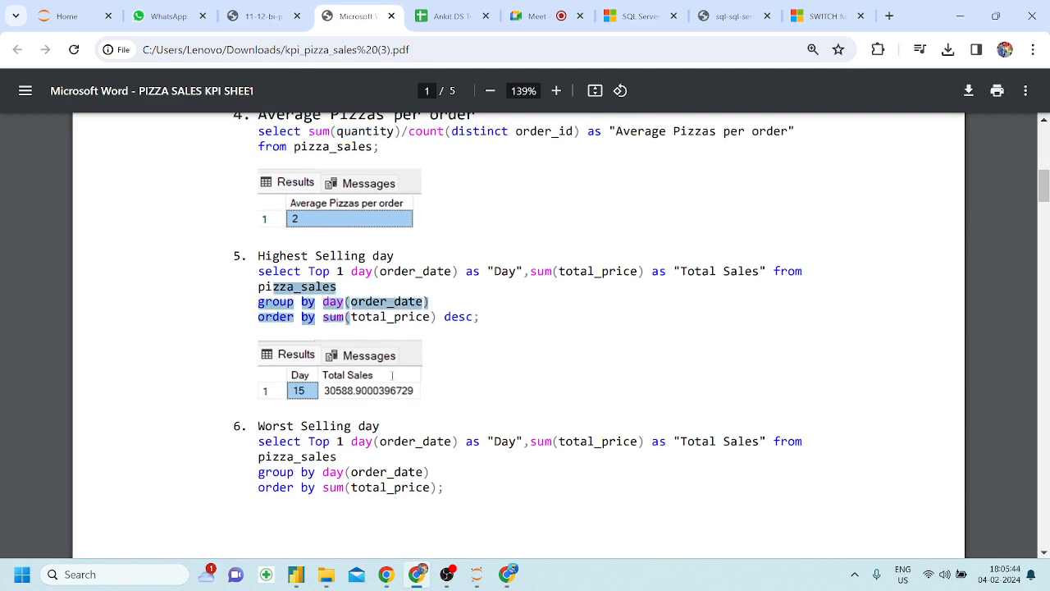
pyautogui.click(282, 355)
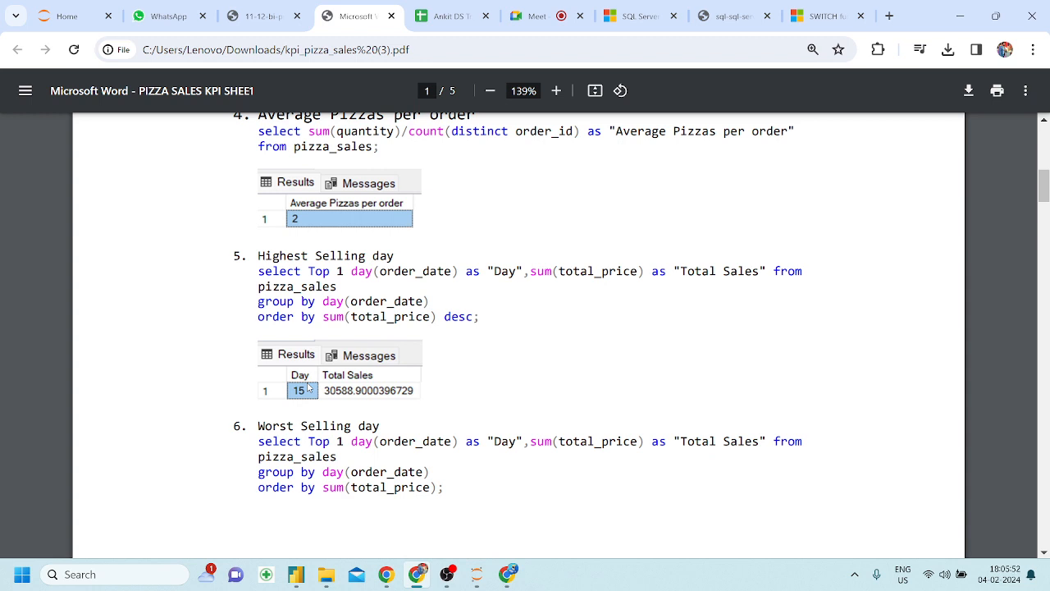
pyautogui.click(251, 6)
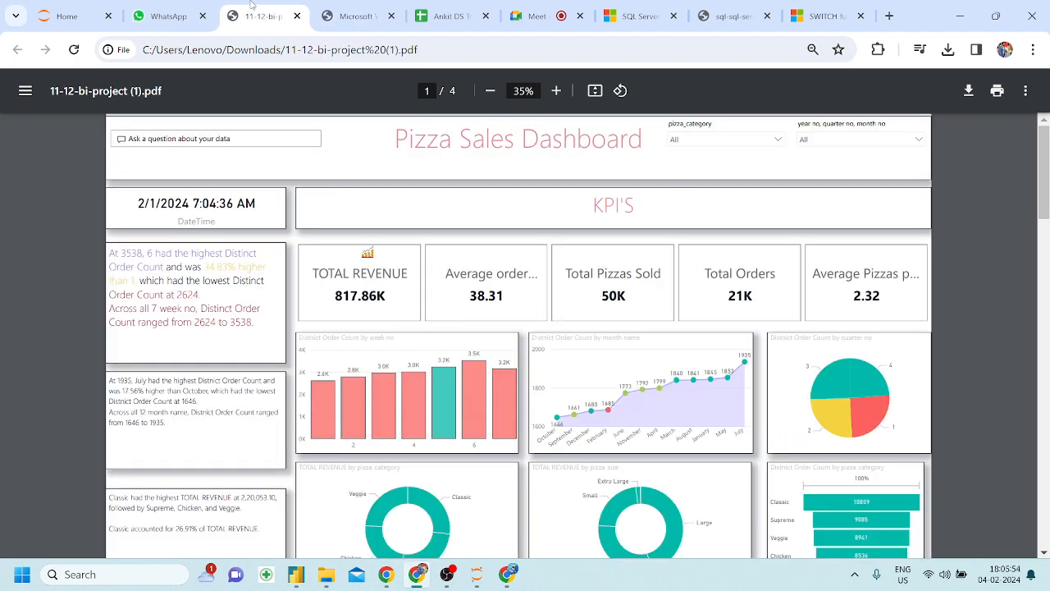
# Return to Power BI and delete all the cards from Page 1
pyautogui.click(296, 574)
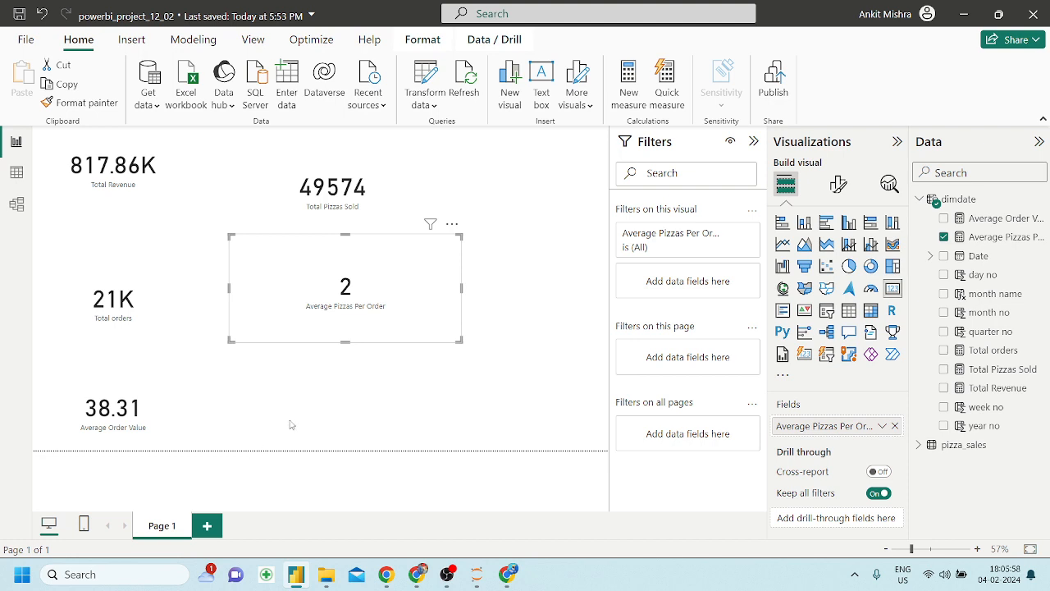
pyautogui.hotkey('ctrl', 'a')
pyautogui.press('Delete')
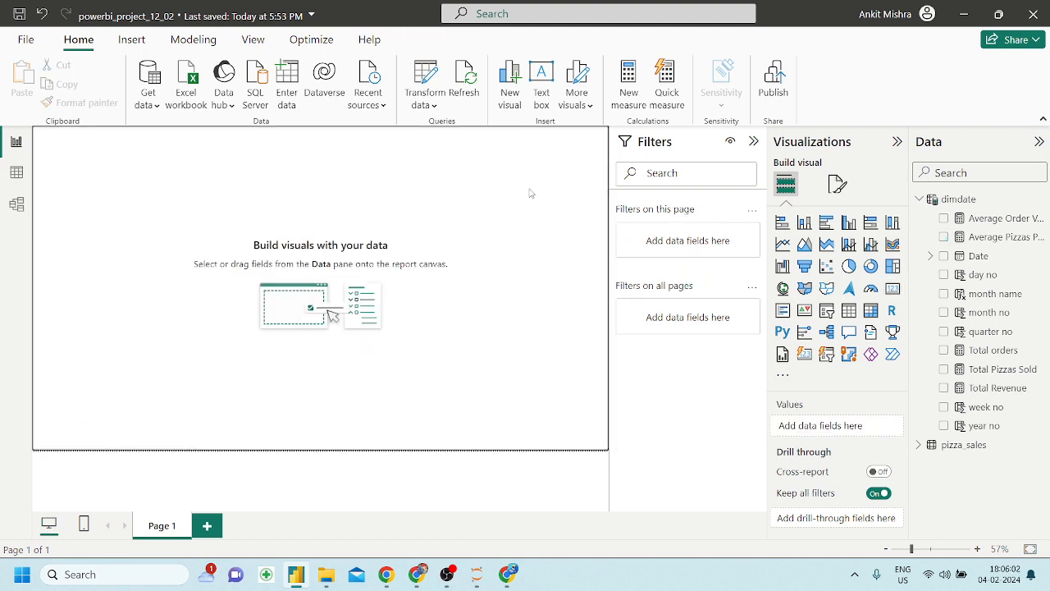
# Set Page 1's canvas type to Custom with a height of 1200 px
pyautogui.click(837, 183)
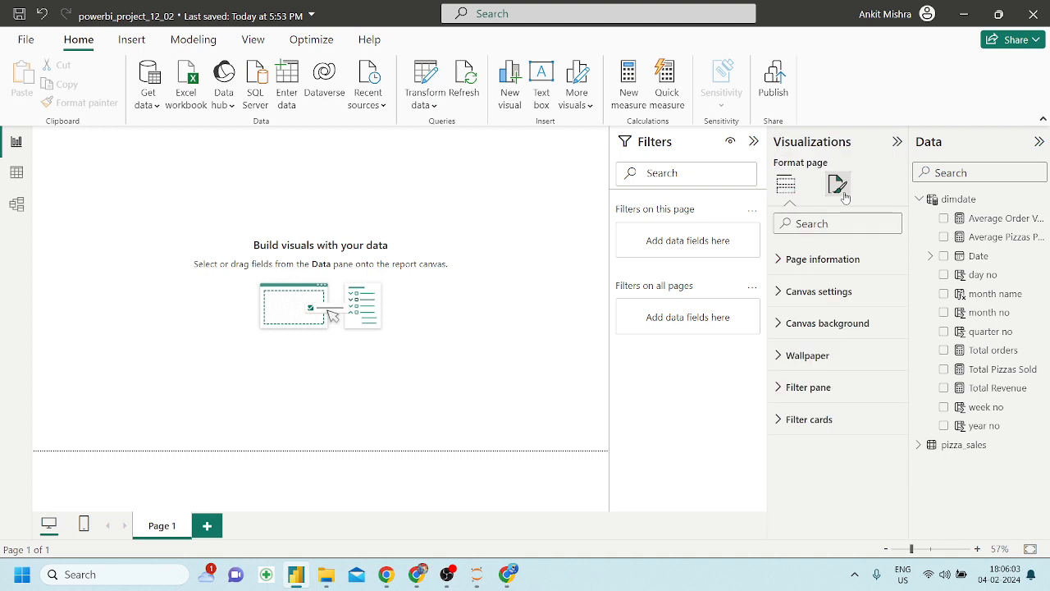
pyautogui.click(791, 287)
pyautogui.click(808, 348)
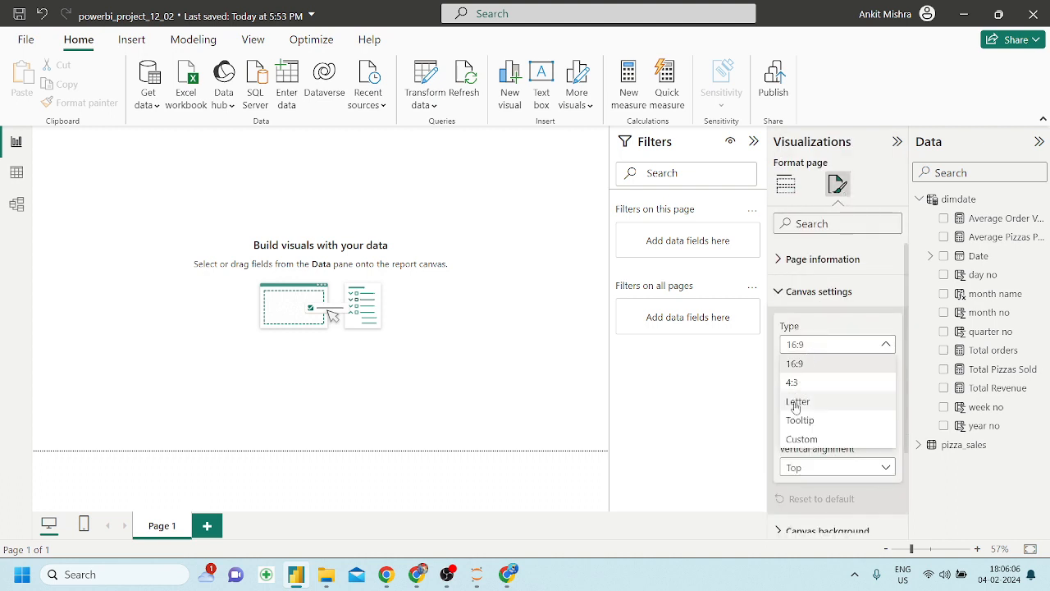
pyautogui.click(801, 438)
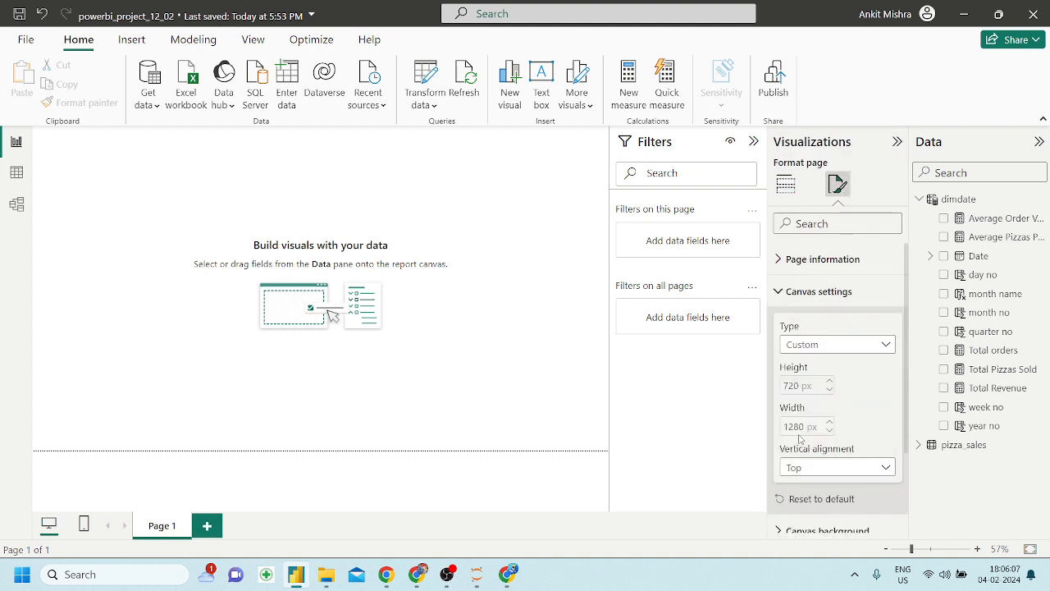
pyautogui.doubleClick(802, 385)
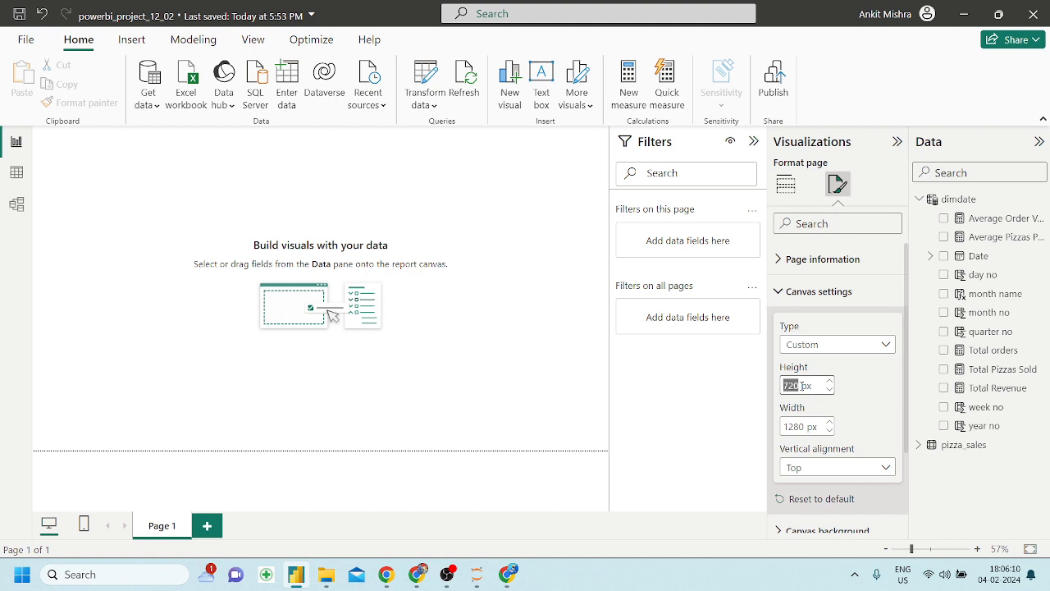
pyautogui.write('1200')
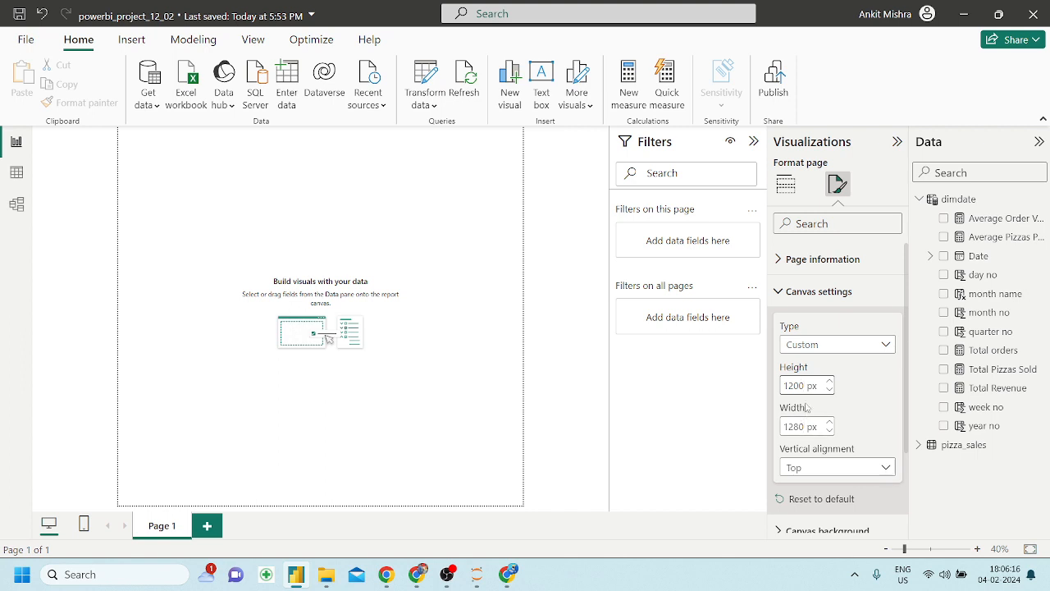
# Reduce the custom canvas height to 900 px
pyautogui.press('BackSpace')
pyautogui.press('BackSpace')
pyautogui.press('BackSpace')
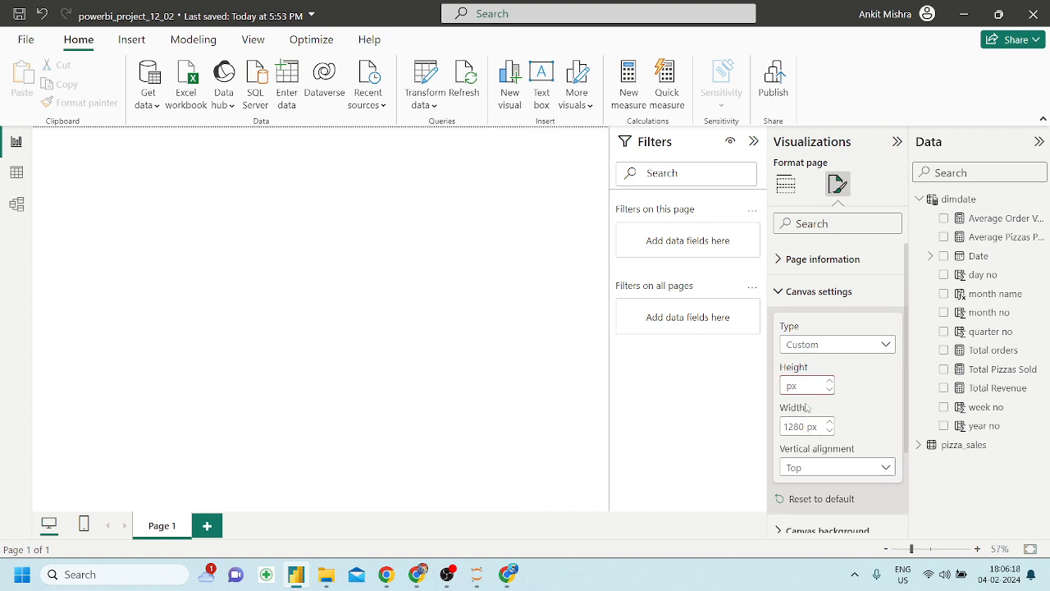
pyautogui.write('900')
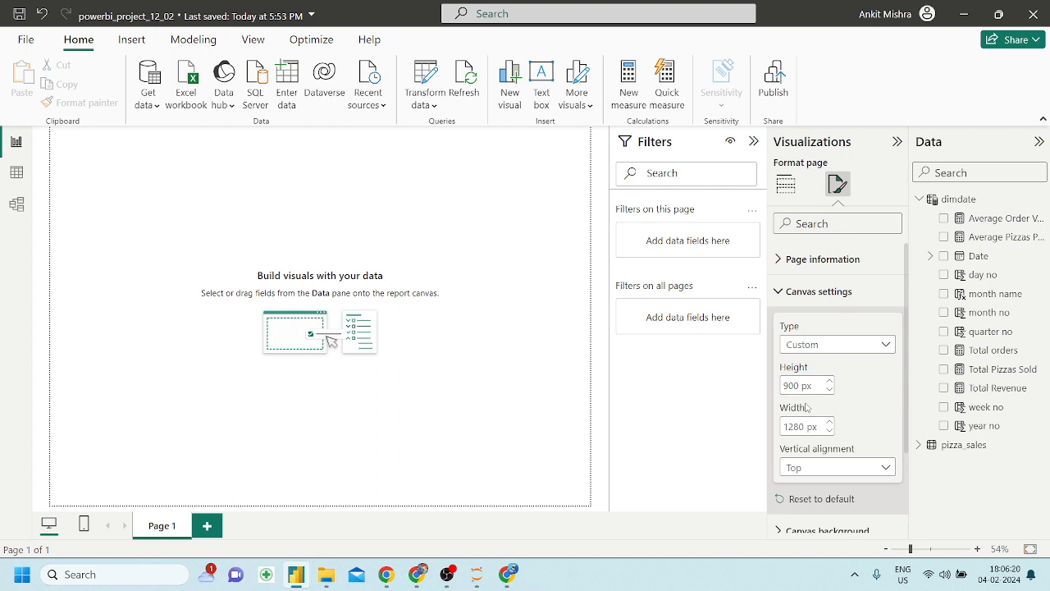
# Set the custom canvas height to 1200 px and its width to 1500 px
pyautogui.doubleClick(802, 385)
pyautogui.press('BackSpace')
pyautogui.write('1200')
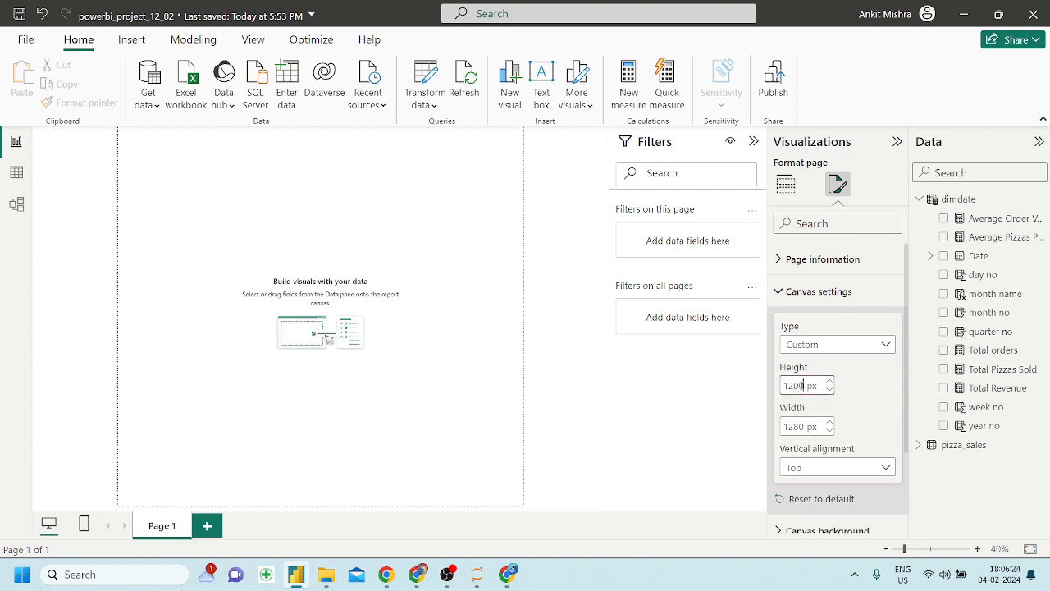
pyautogui.doubleClick(800, 426)
pyautogui.press('BackSpace')
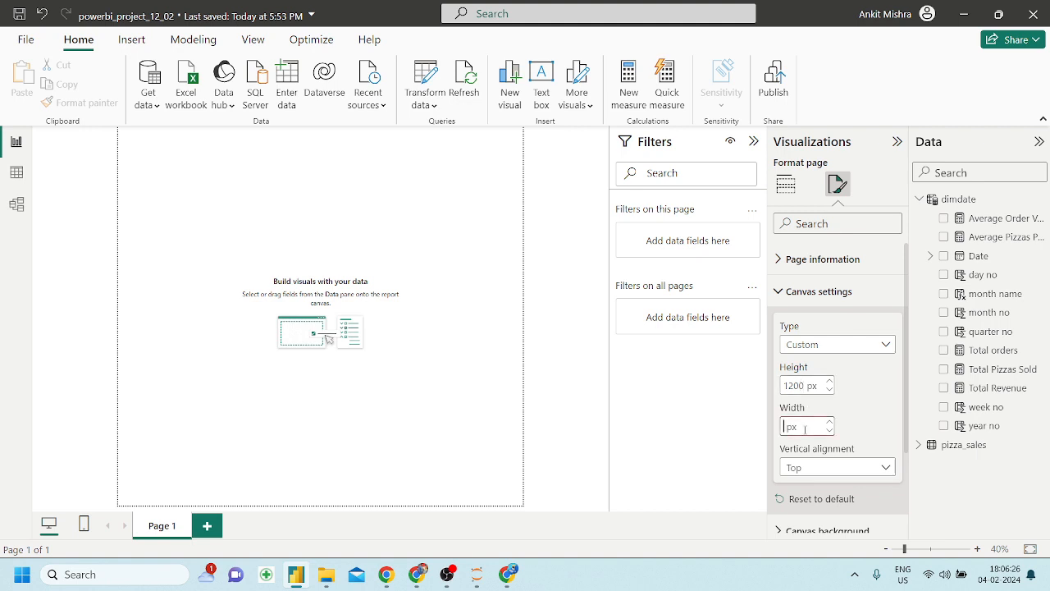
pyautogui.write('1500')
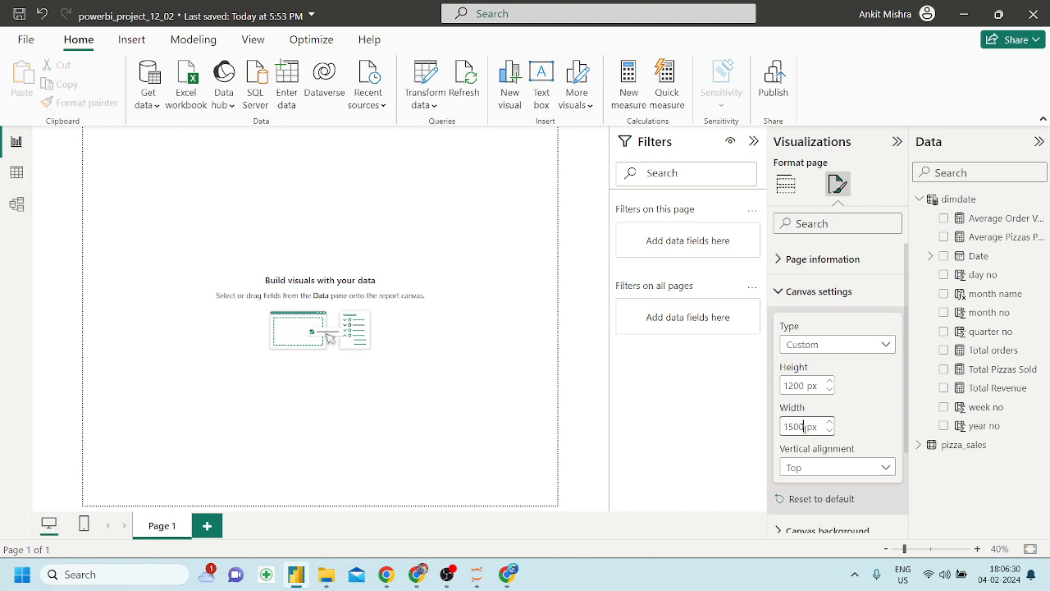
pyautogui.press('BackSpace')
pyautogui.press('BackSpace')
pyautogui.press('BackSpace')
pyautogui.write('500')
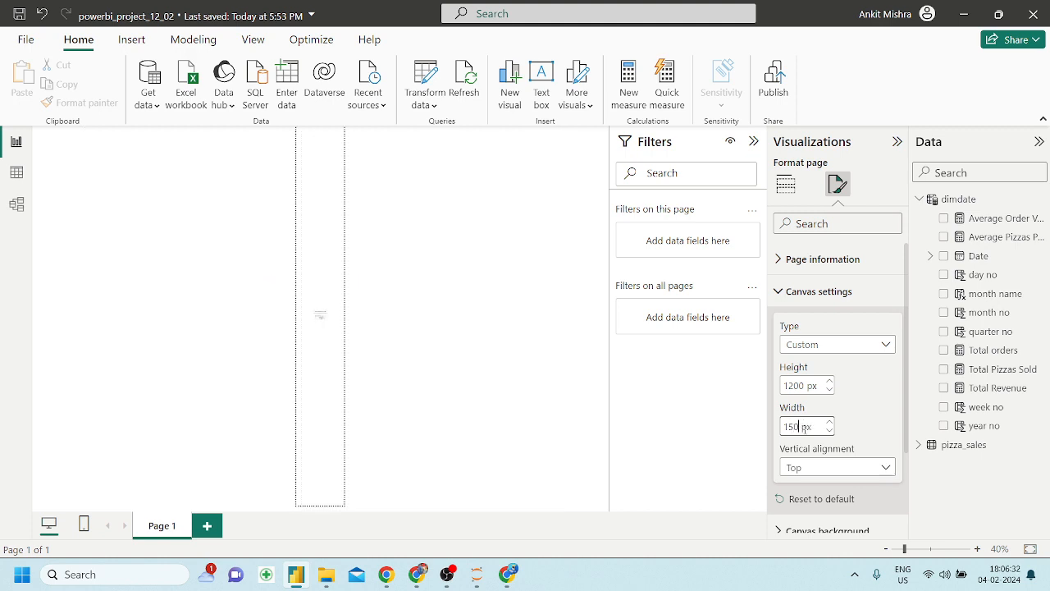
# Set the canvas height to 900 px, keeping the custom page type
pyautogui.doubleClick(796, 386)
pyautogui.press('BackSpace')
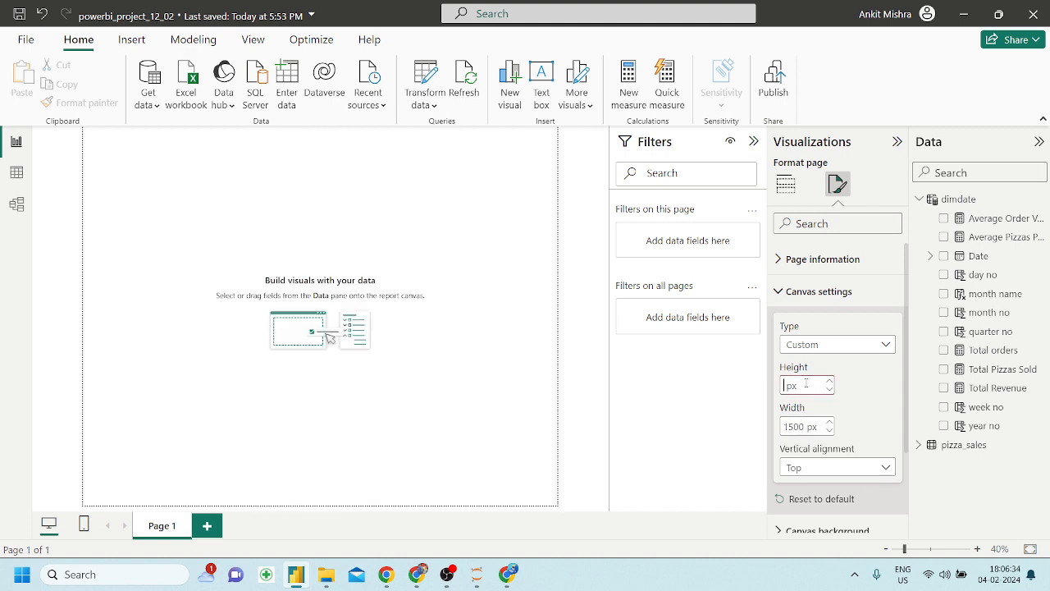
pyautogui.write('900')
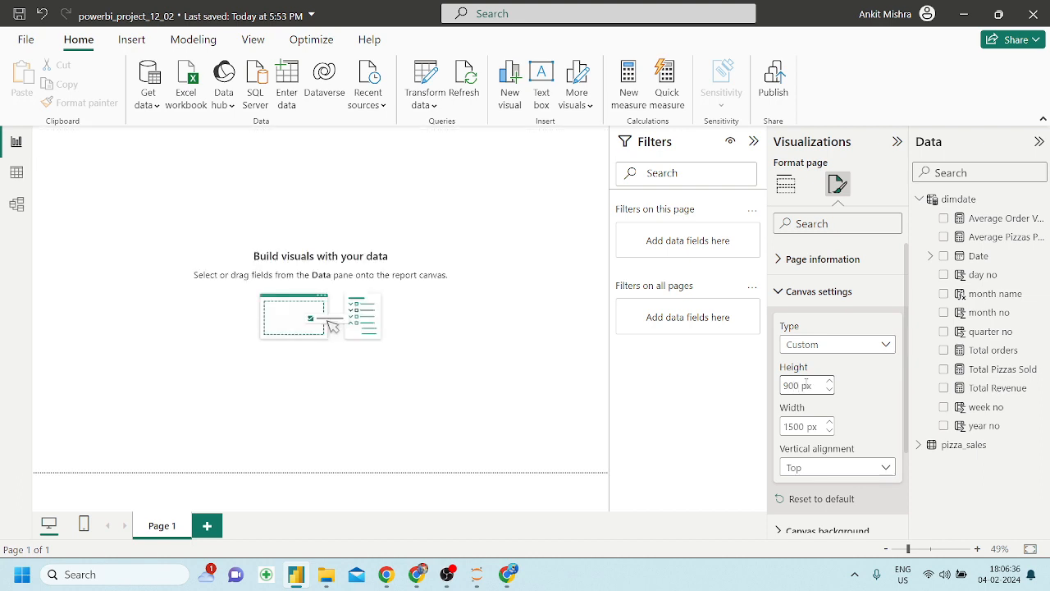
# Set the canvas width to 1300 px and collapse the Filters pane
pyautogui.click(800, 425)
pyautogui.doubleClick(796, 427)
pyautogui.click(794, 427)
pyautogui.press('BackSpace')
pyautogui.write('3')
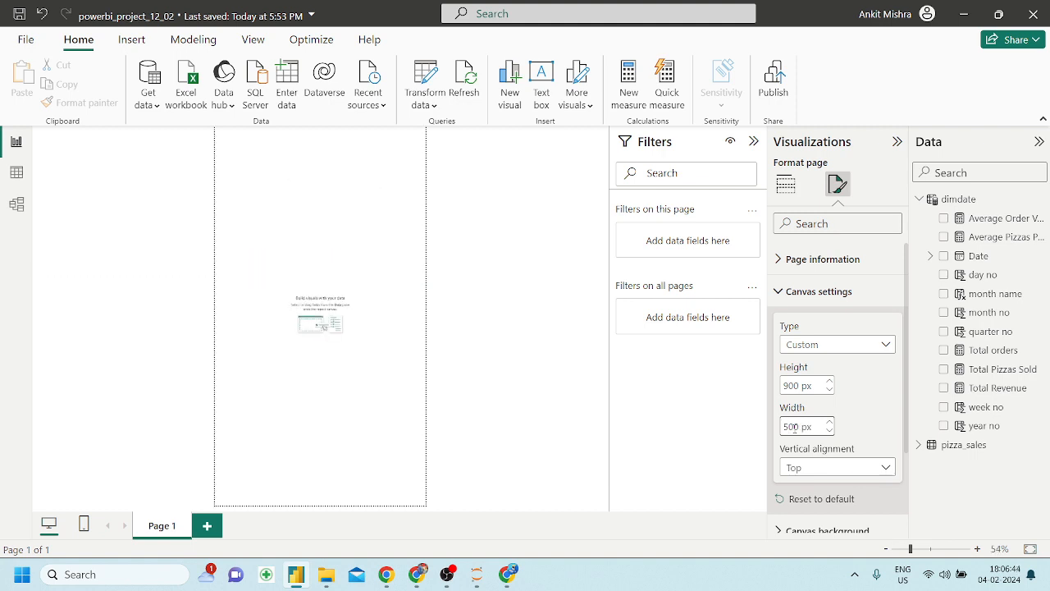
pyautogui.press('BackSpace')
pyautogui.write('13')
pyautogui.press('BackSpace')
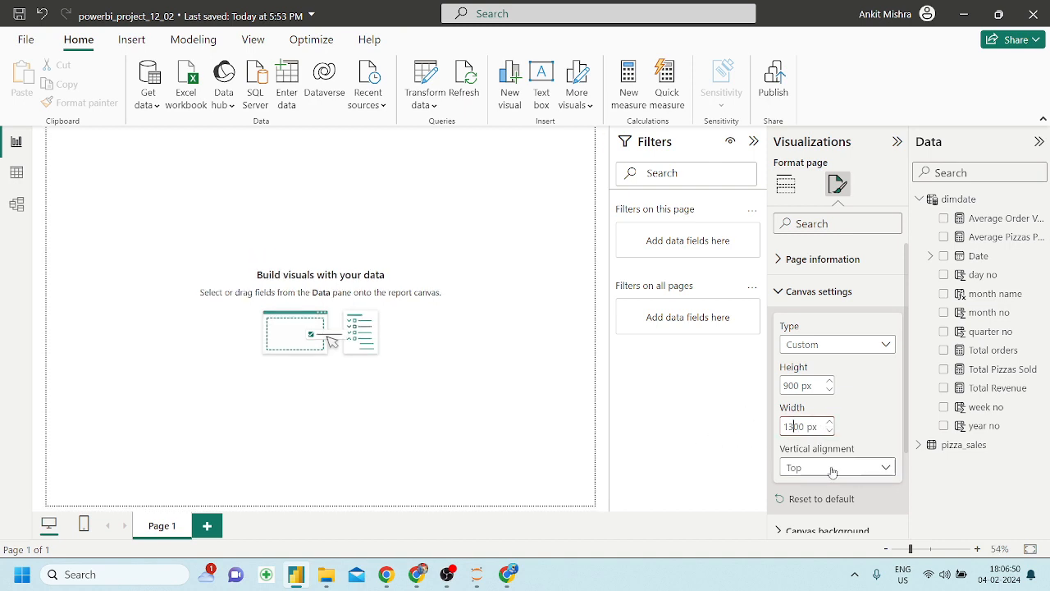
pyautogui.click(447, 369)
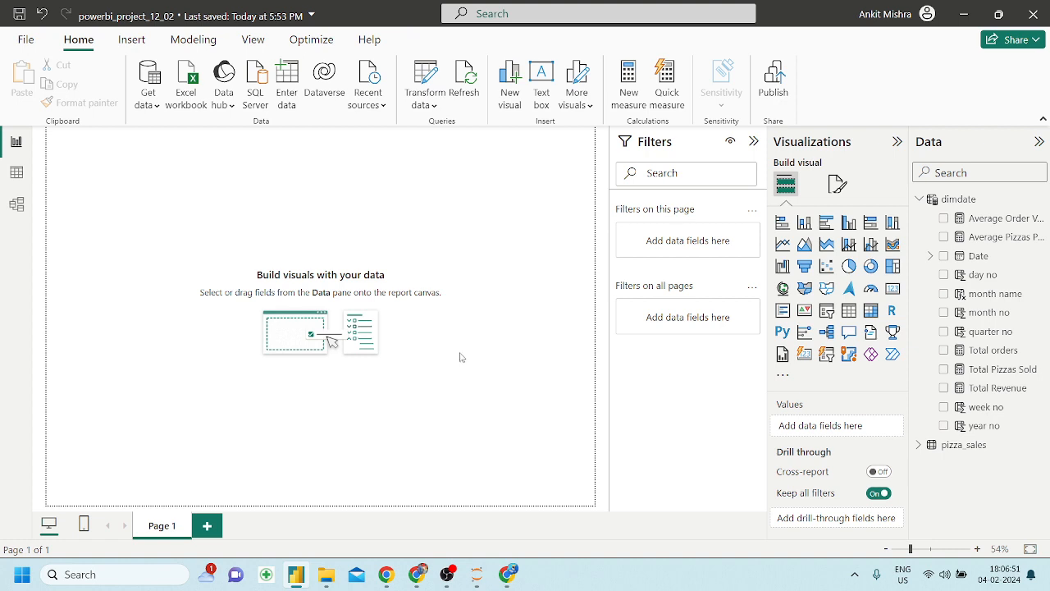
pyautogui.click(754, 142)
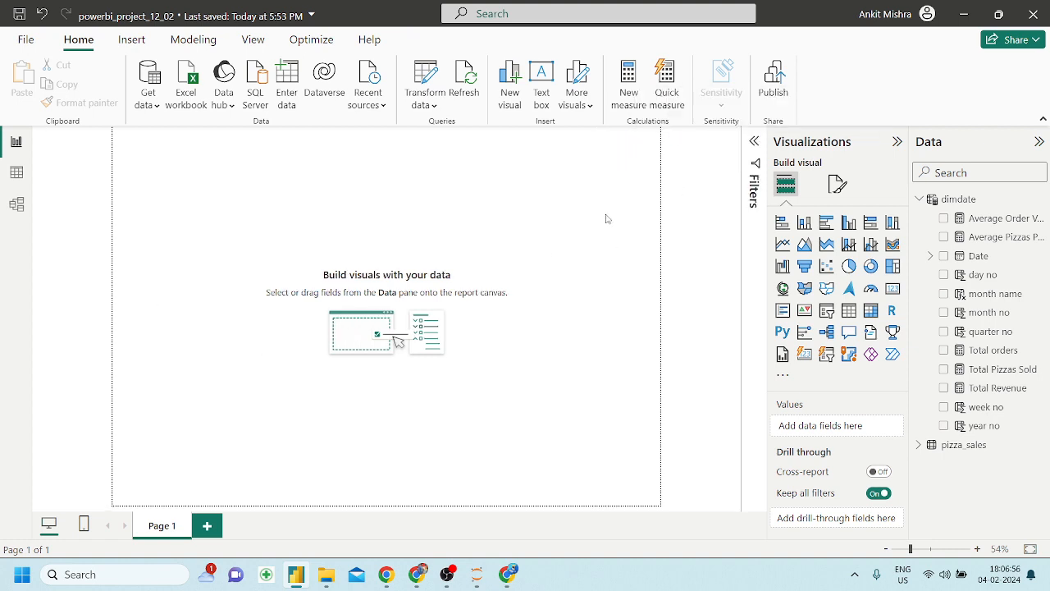
# Reopen the page's canvas settings and try a height of 1000 px
pyautogui.click(837, 184)
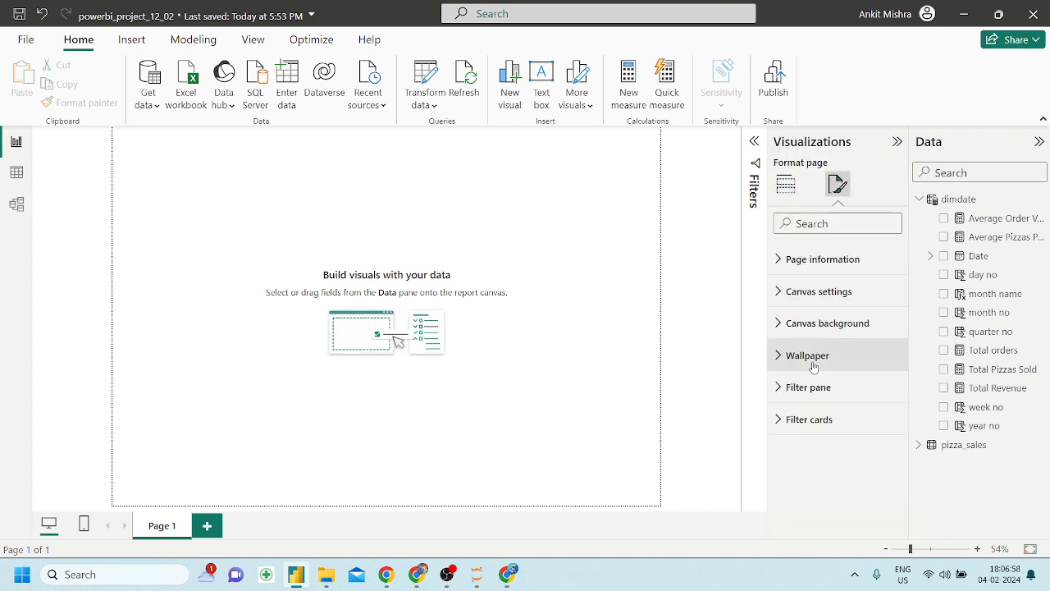
pyautogui.click(816, 291)
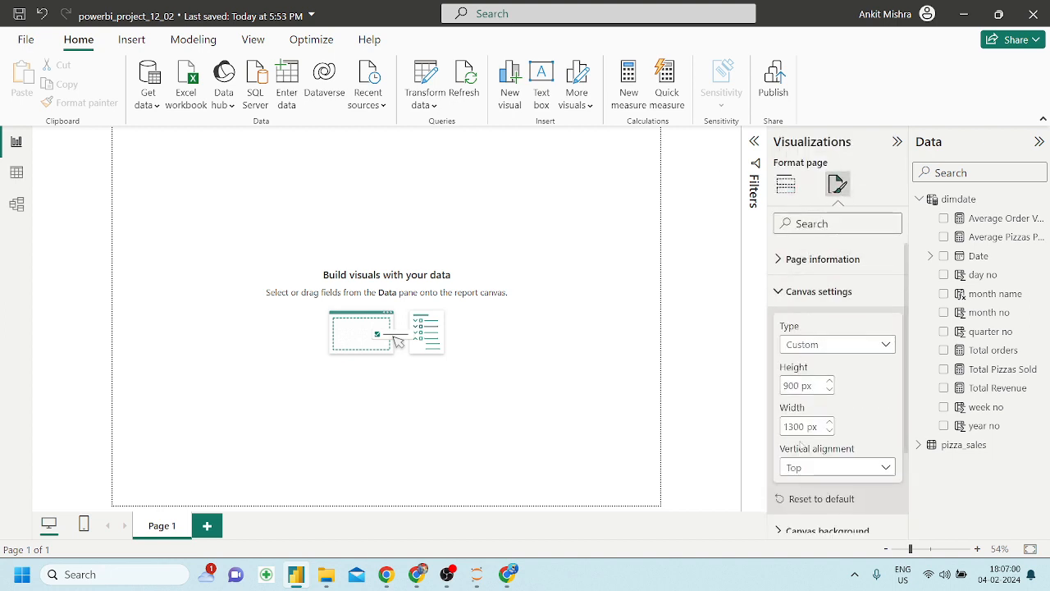
pyautogui.doubleClick(790, 384)
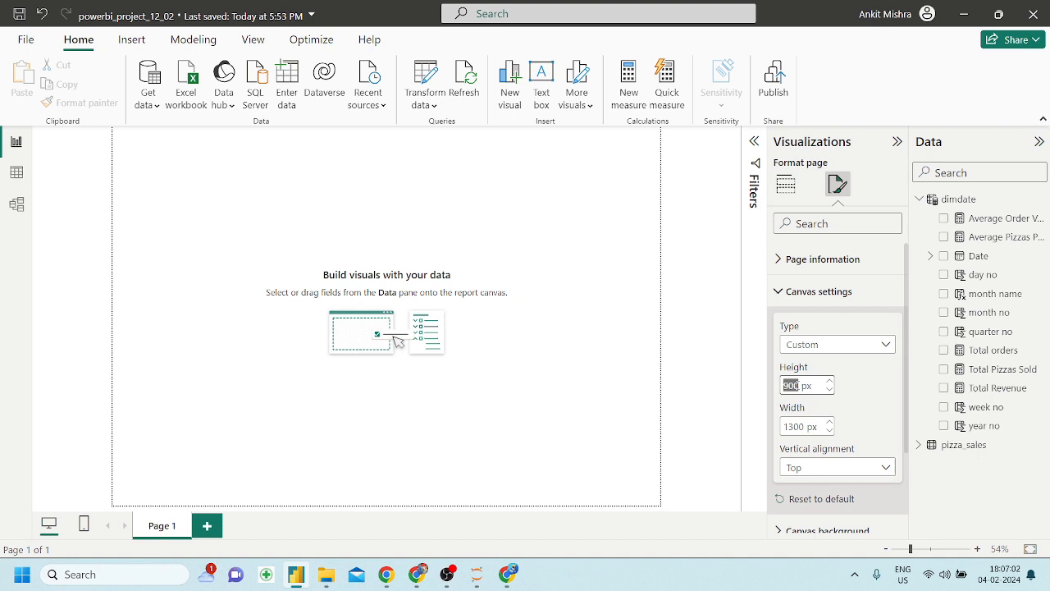
pyautogui.write('1000')
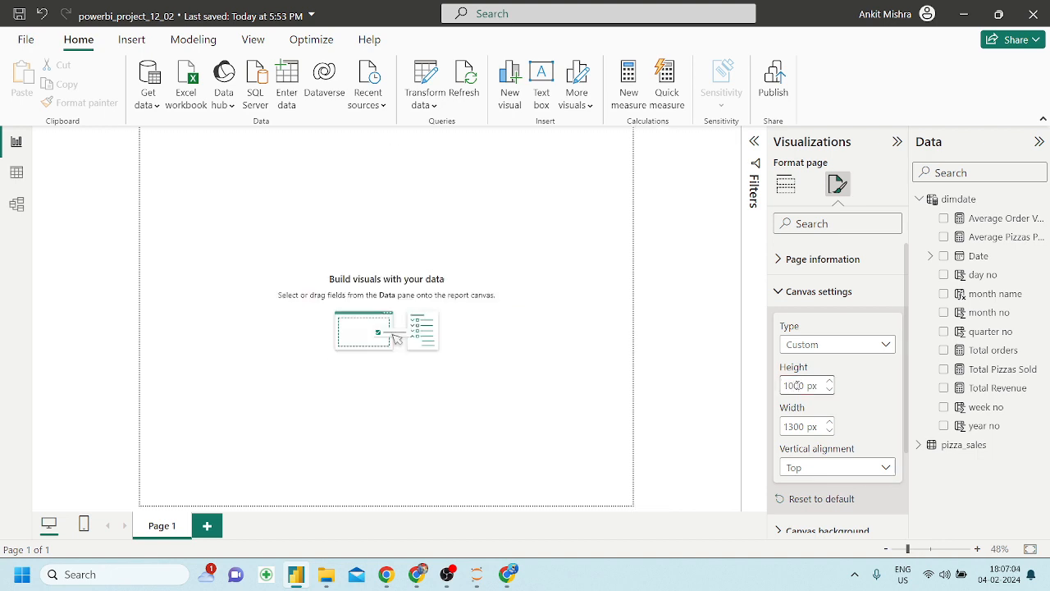
# Set the page canvas to 900 px high and 1500 px wide
pyautogui.press('BackSpace')
pyautogui.press('BackSpace')
pyautogui.press('BackSpace')
pyautogui.press('BackSpace')
pyautogui.write('900')
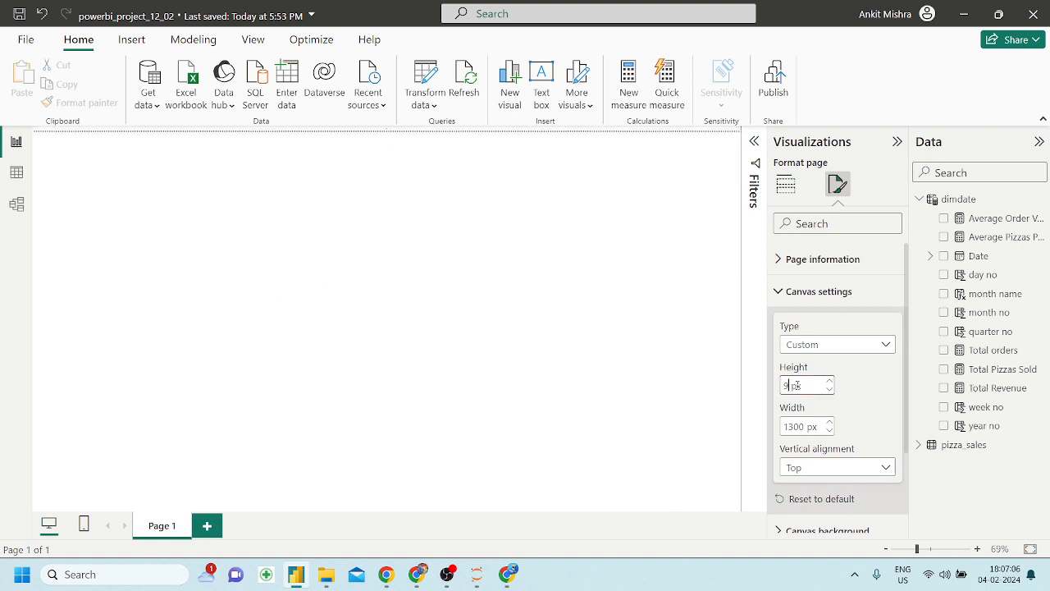
pyautogui.press('Tab')
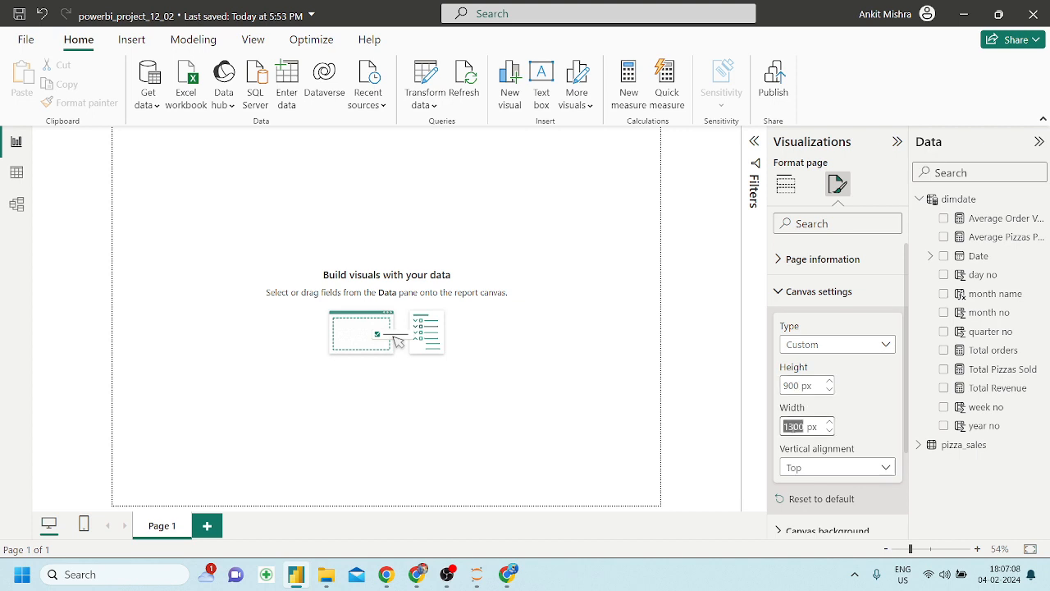
pyautogui.write('1500')
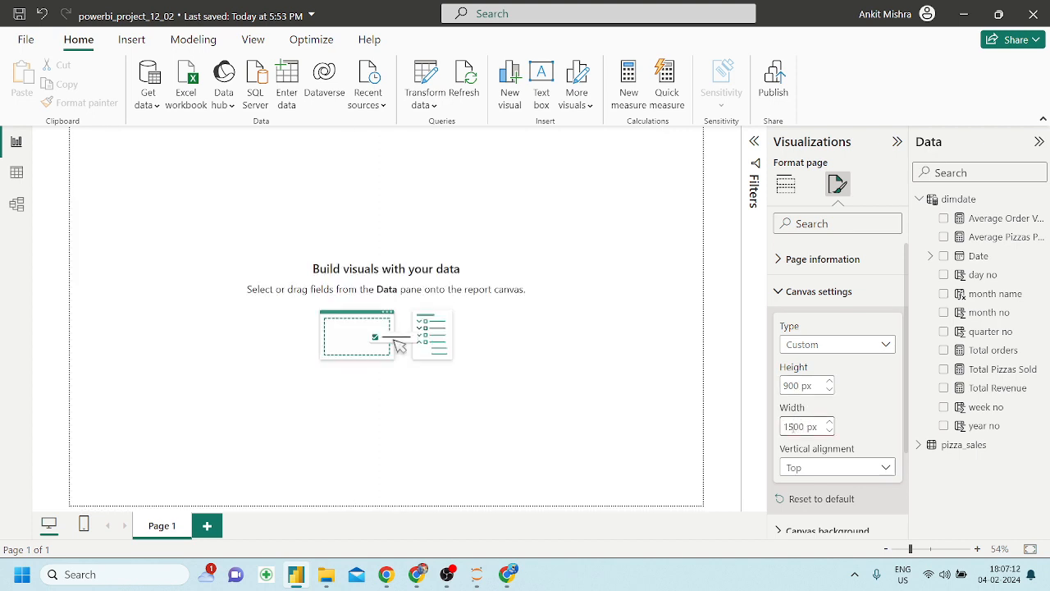
pyautogui.click(579, 375)
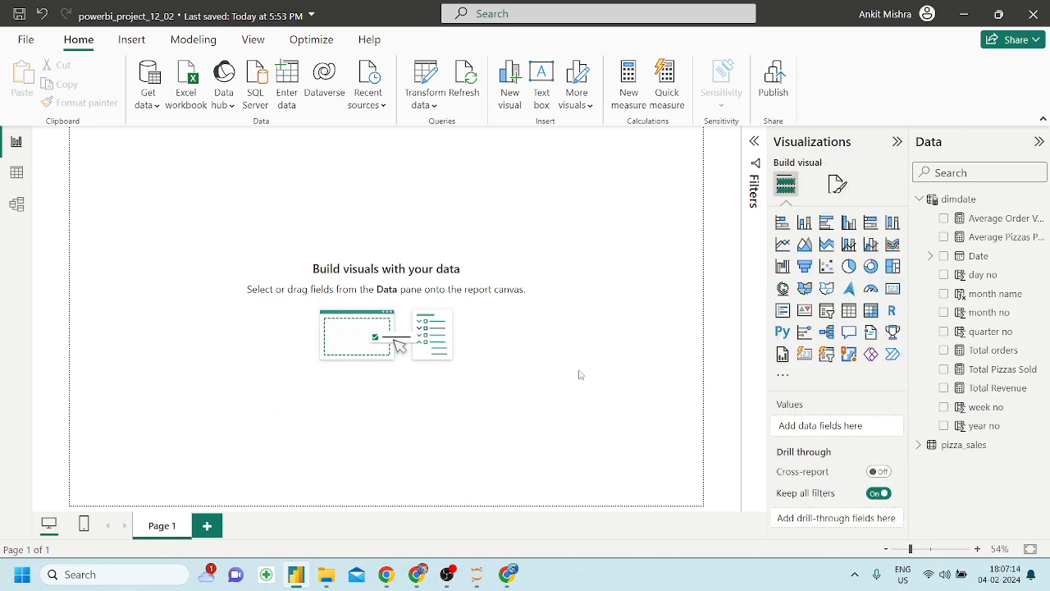
# Insert a text box reading "Pizza Sales Dashboard" in size 36 and widen it so the title fits on one line
pyautogui.click(543, 102)
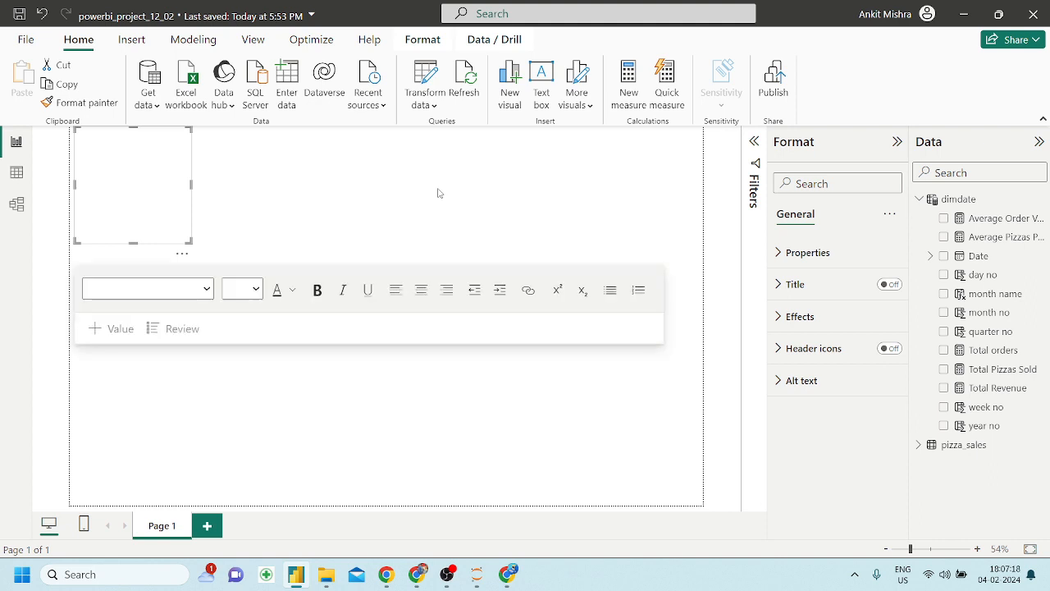
pyautogui.click(256, 290)
pyautogui.click(236, 205)
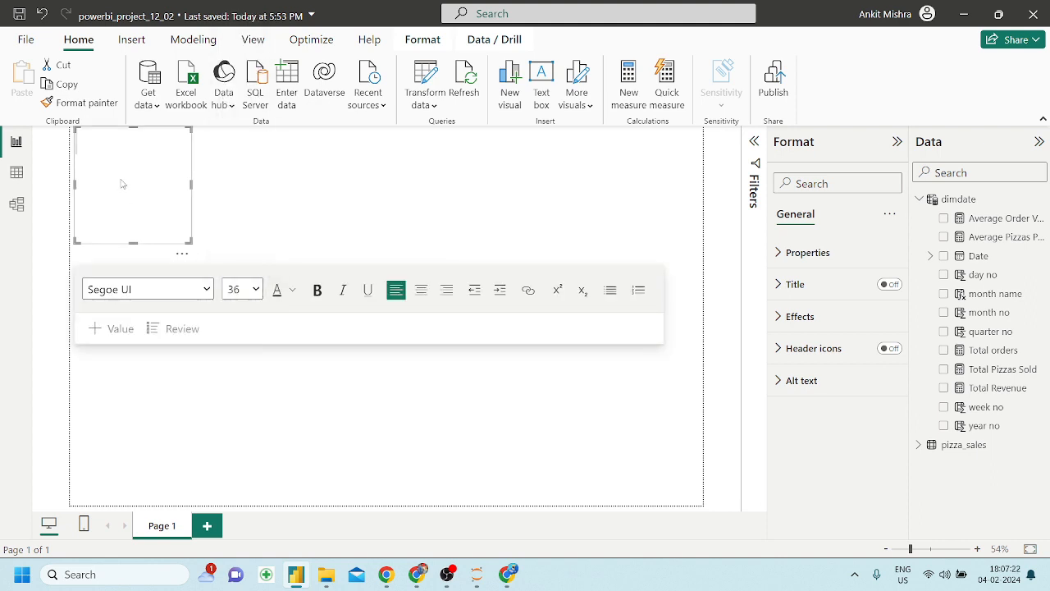
pyautogui.write('PIAA')
pyautogui.press('BackSpace')
pyautogui.write('ZZA')
pyautogui.press('BackSpace')
pyautogui.press('BackSpace')
pyautogui.press('BackSpace')
pyautogui.write('izza Sales ')
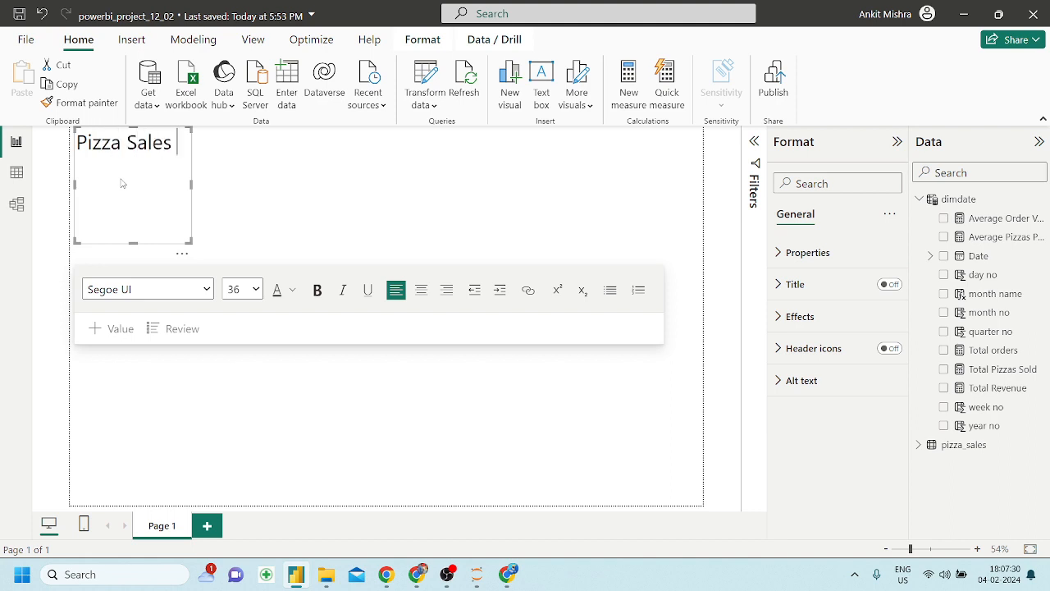
pyautogui.write('Dashboar')
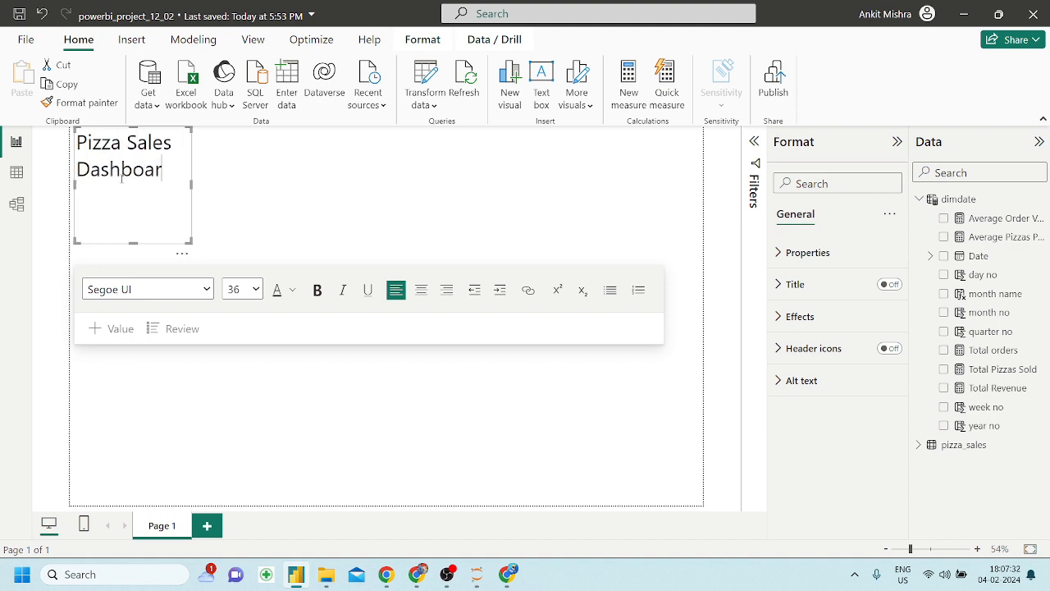
pyautogui.write('d')
pyautogui.moveTo(190, 184); pyautogui.dragTo(451, 163)
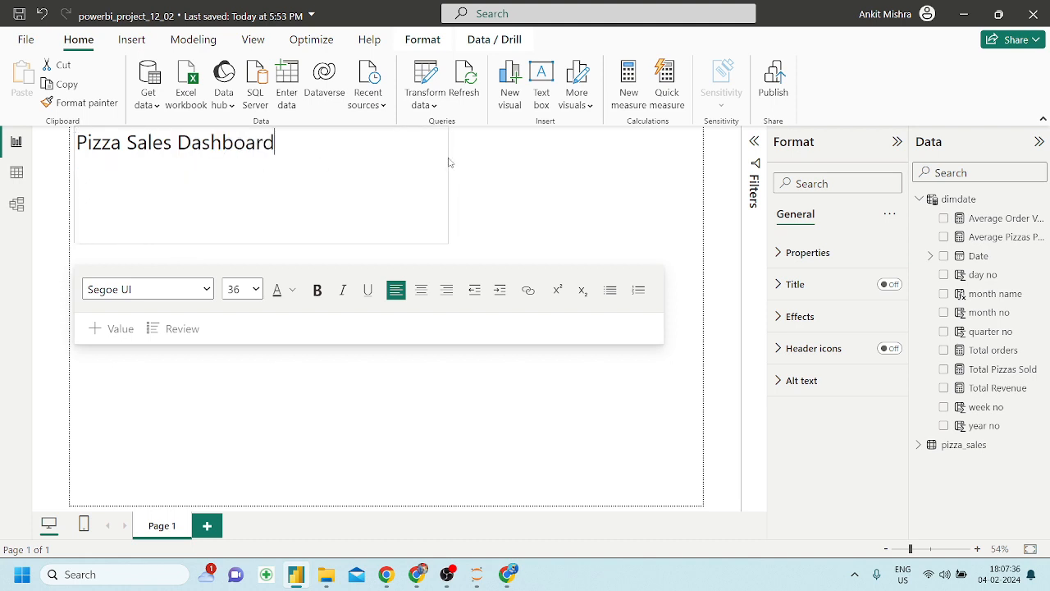
# Center the whole "Pizza Sales Dashboard" title in its text box and set its font size to 40
pyautogui.hotkey('ctrl', 'a')
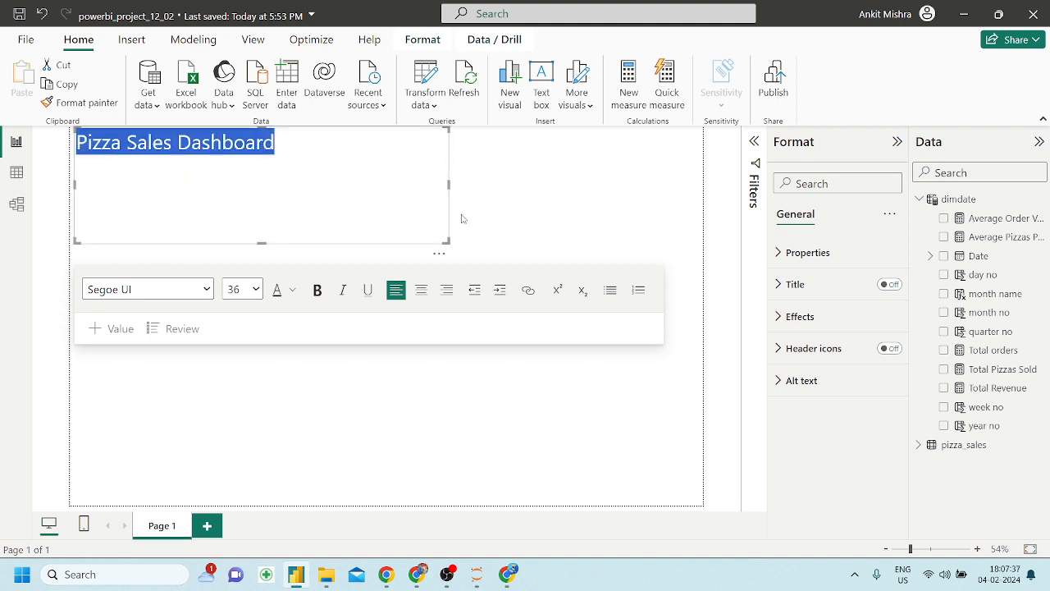
pyautogui.click(421, 289)
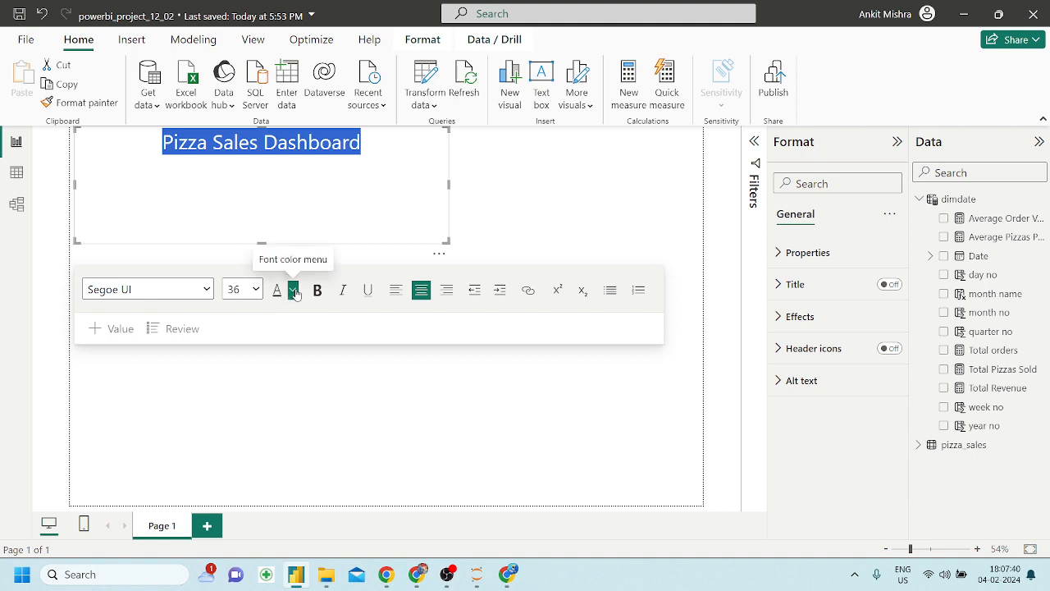
pyautogui.click(244, 288)
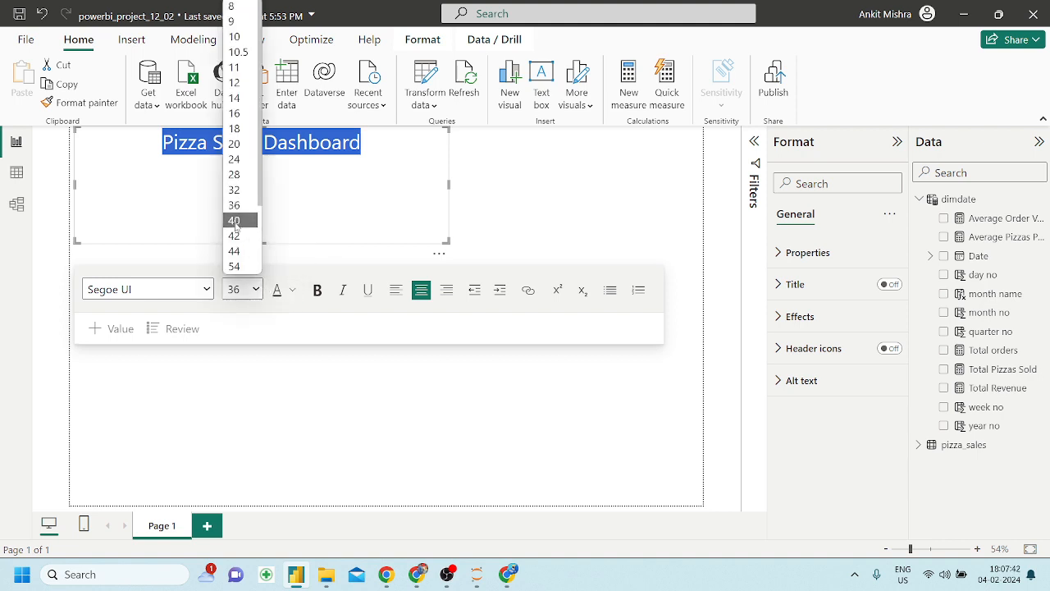
pyautogui.click(234, 221)
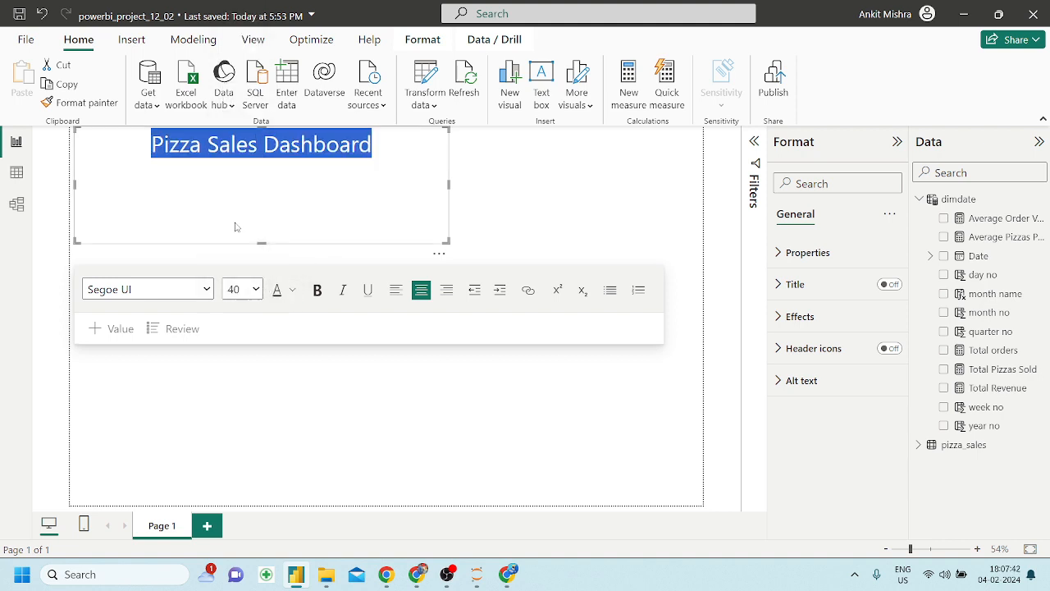
# Color the "Pizza Sales Dashboard" title text dark blue
pyautogui.click(293, 290)
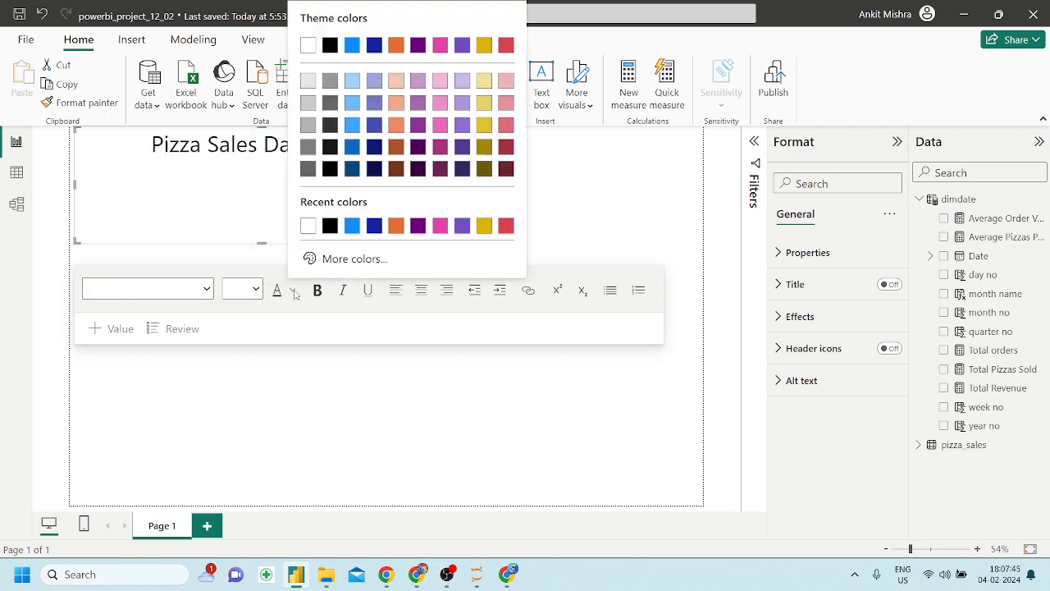
pyautogui.click(374, 227)
pyautogui.click(522, 199)
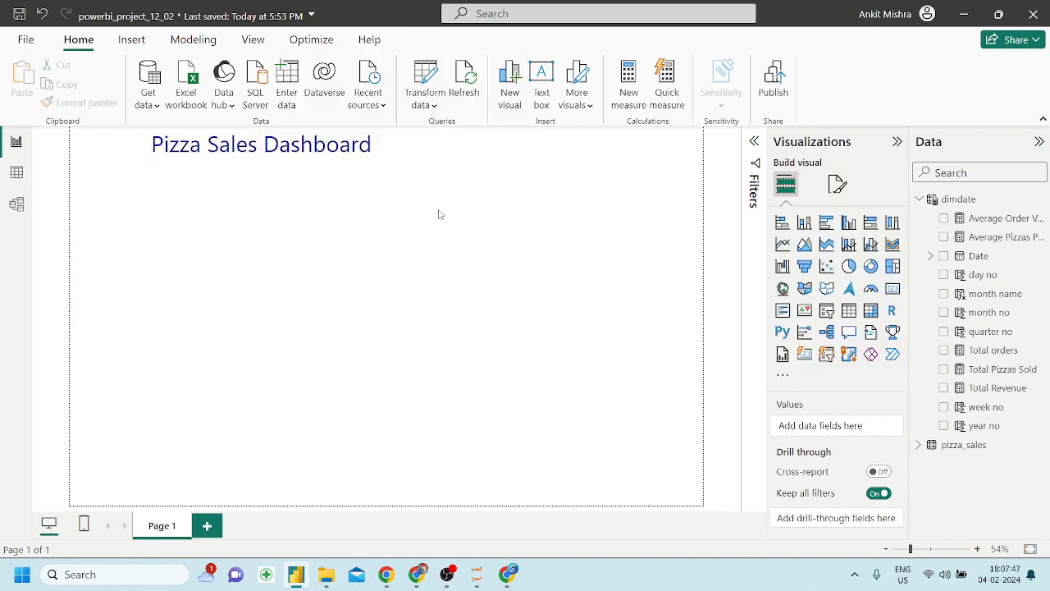
# Shorten the title text box to a slim banner and stretch it across the full width of the page
pyautogui.click(366, 166)
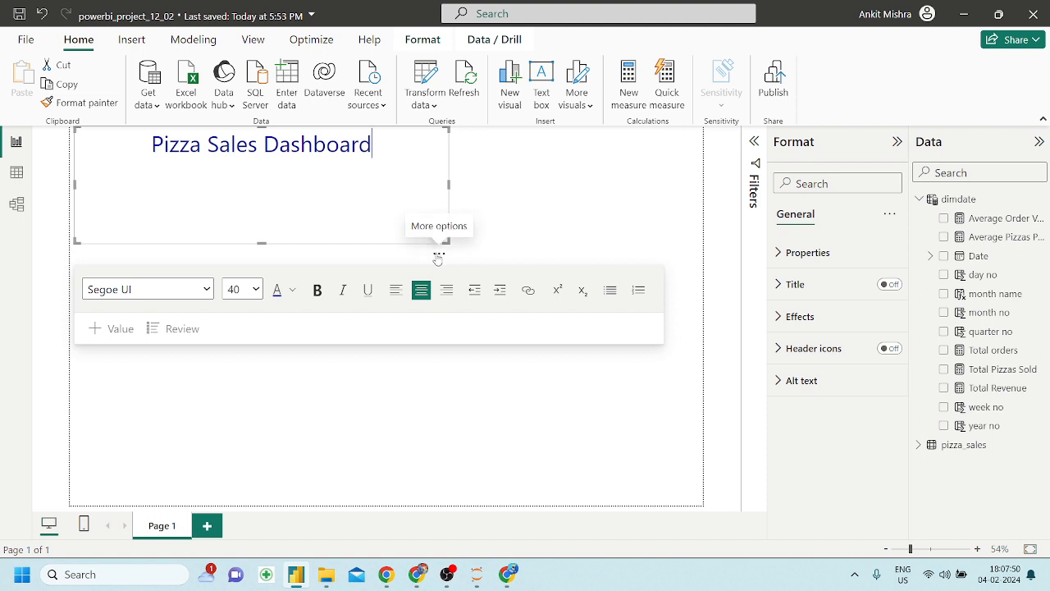
pyautogui.moveTo(434, 222); pyautogui.dragTo(558, 217)
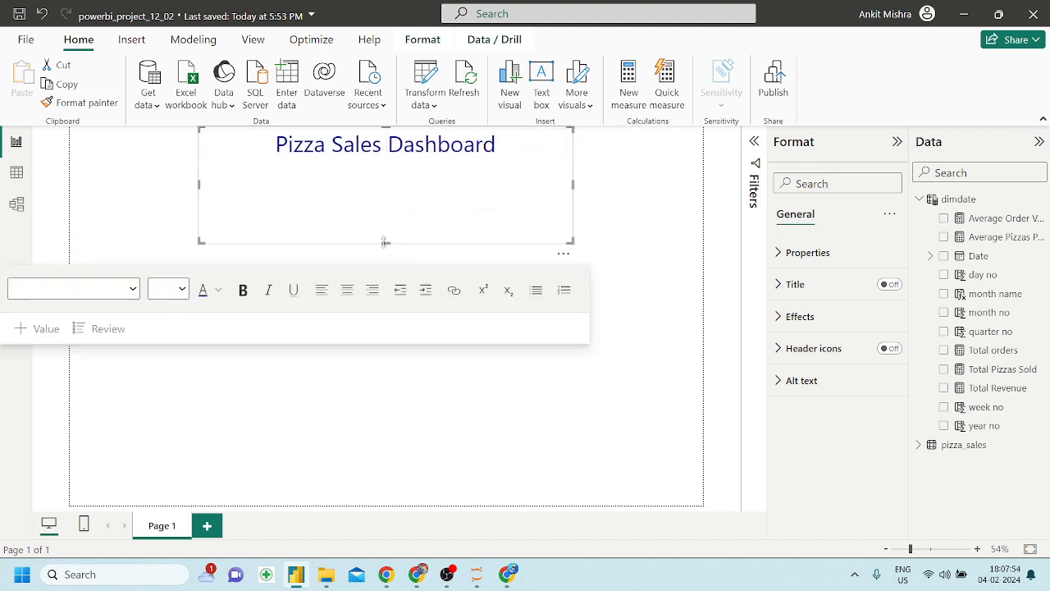
pyautogui.moveTo(385, 242); pyautogui.dragTo(386, 172)
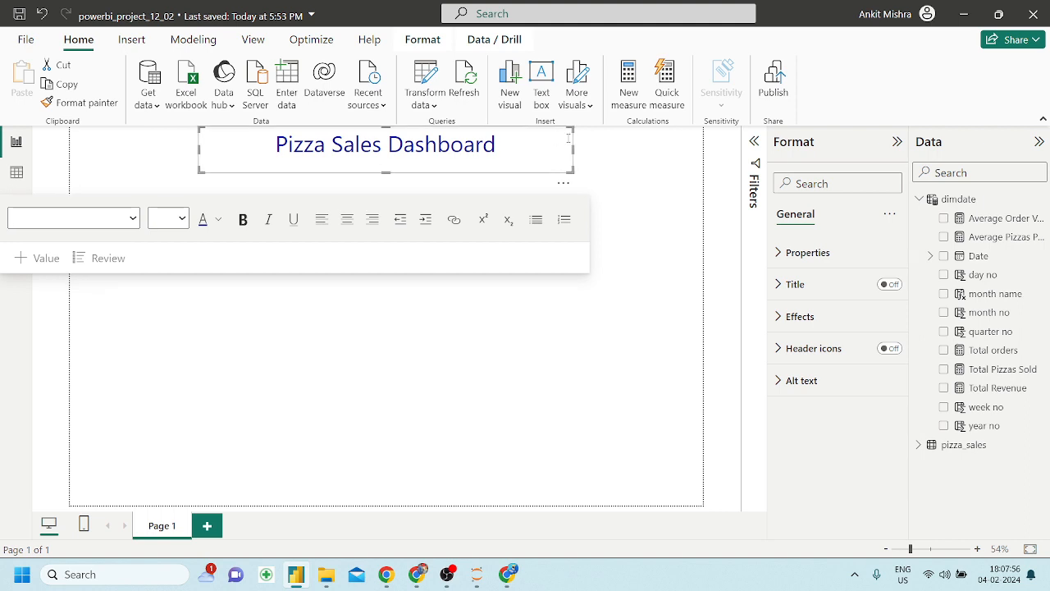
pyautogui.moveTo(573, 148); pyautogui.dragTo(702, 148)
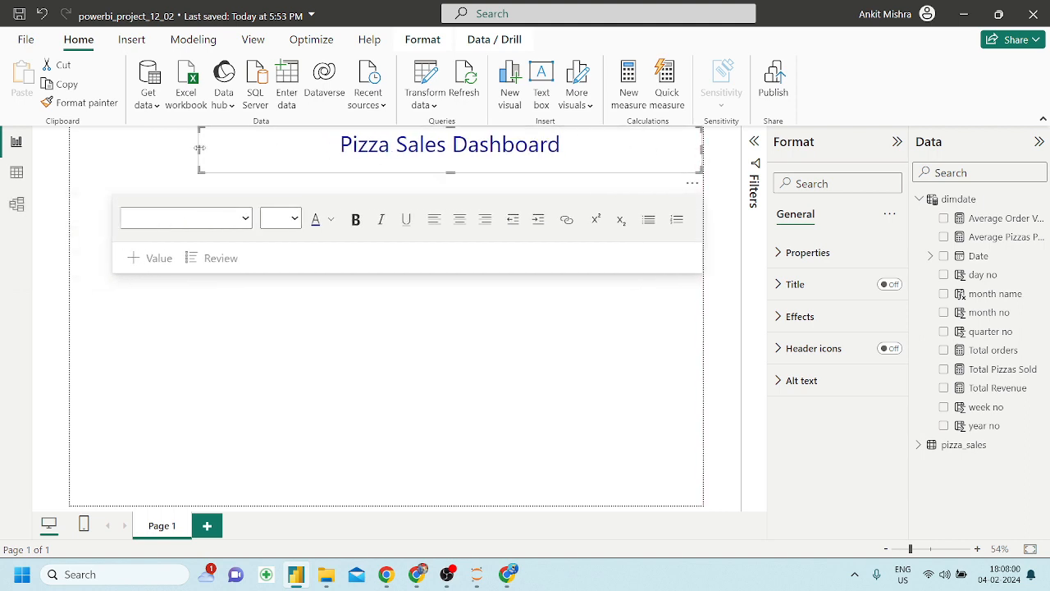
pyautogui.moveTo(197, 156); pyautogui.dragTo(59, 159)
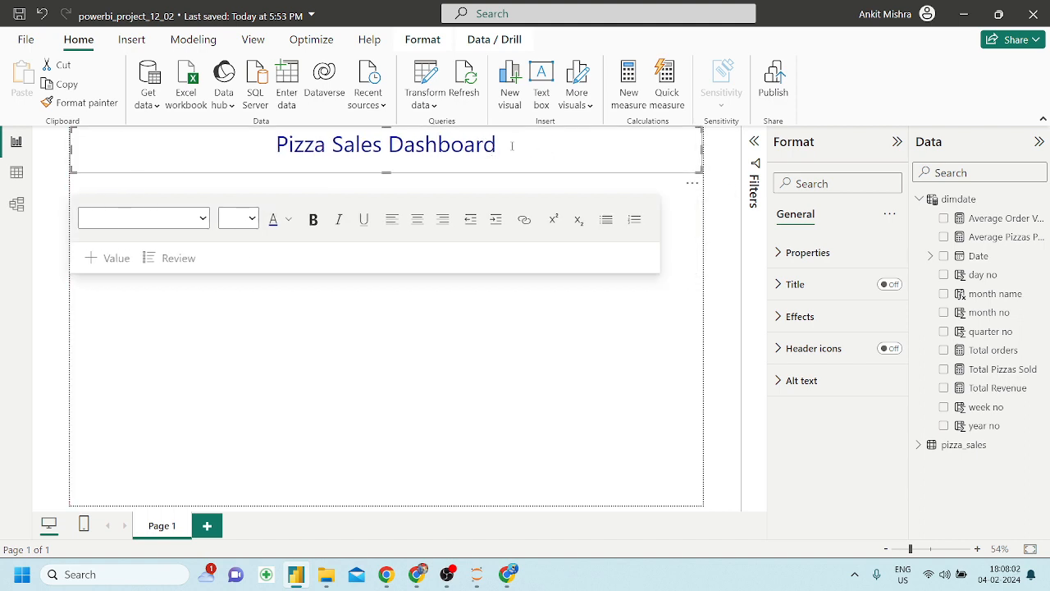
pyautogui.click(540, 302)
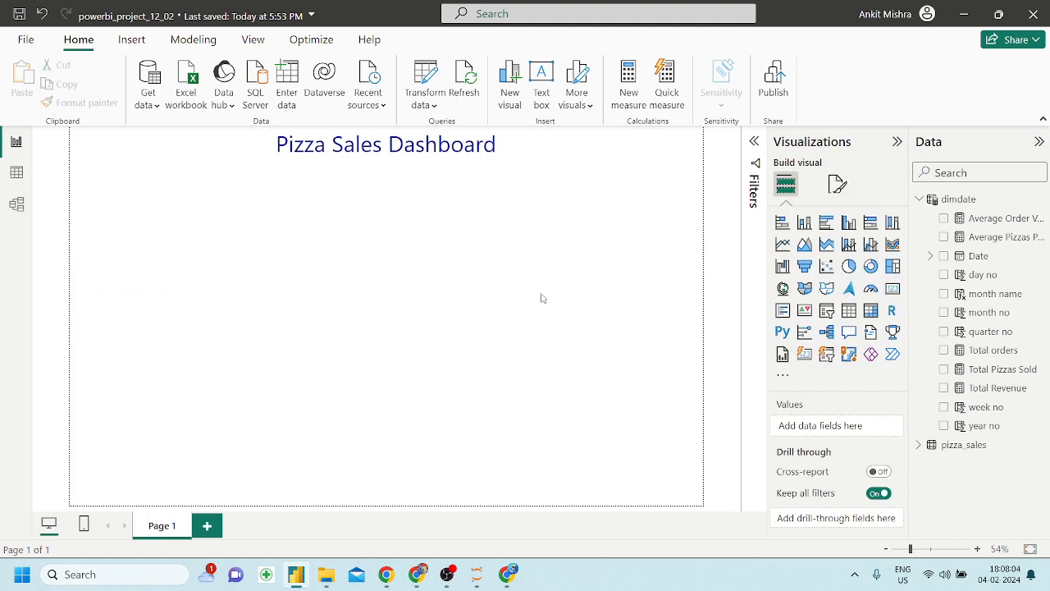
# Turn on a visual border and a shadow for the title text box
pyautogui.click(514, 157)
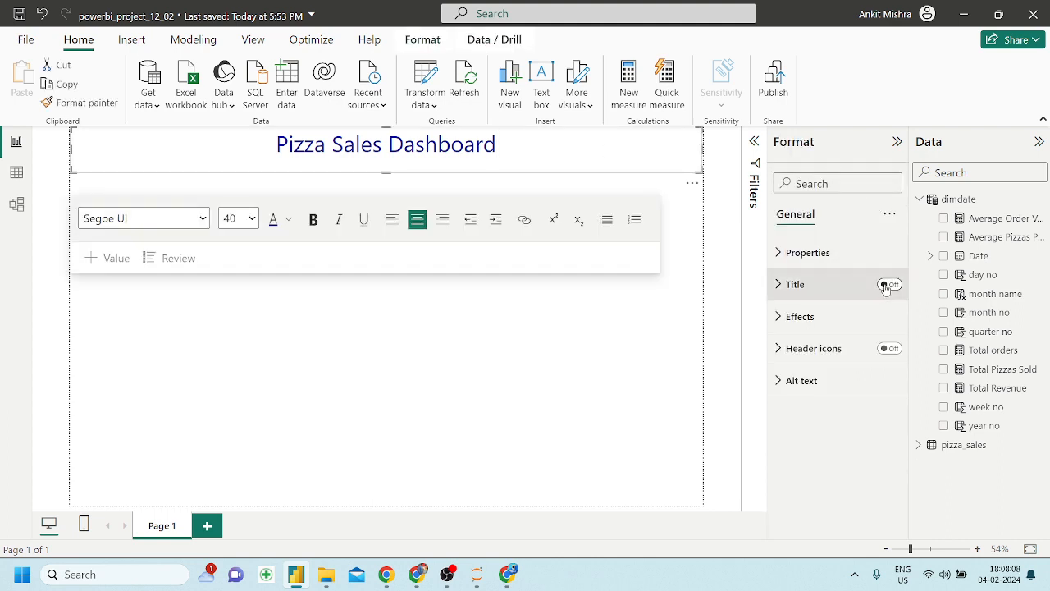
pyautogui.click(792, 316)
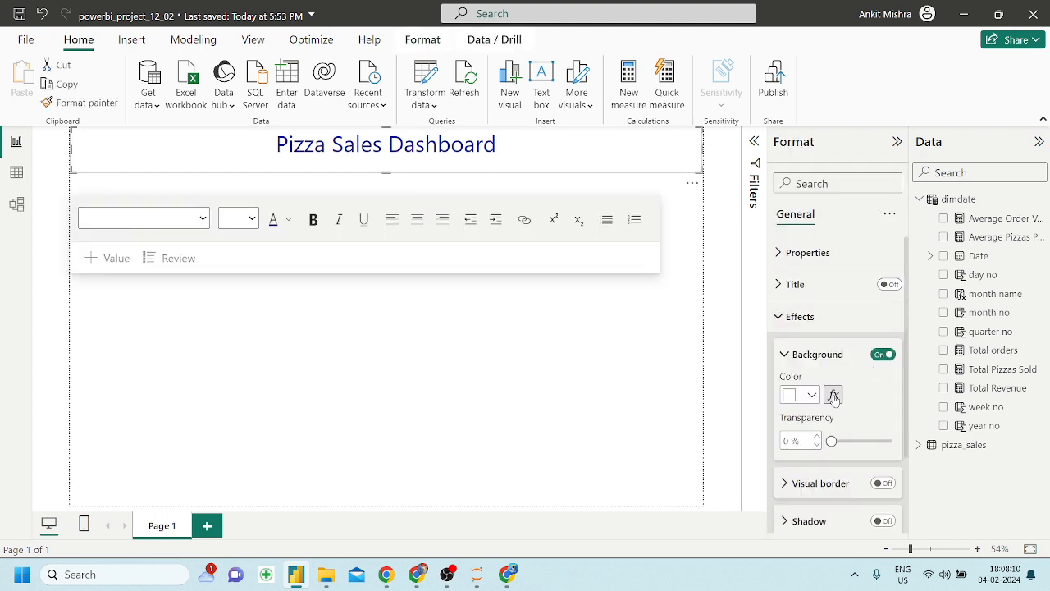
pyautogui.click(884, 485)
pyautogui.scroll(-1, 884, 486)
pyautogui.click(884, 444)
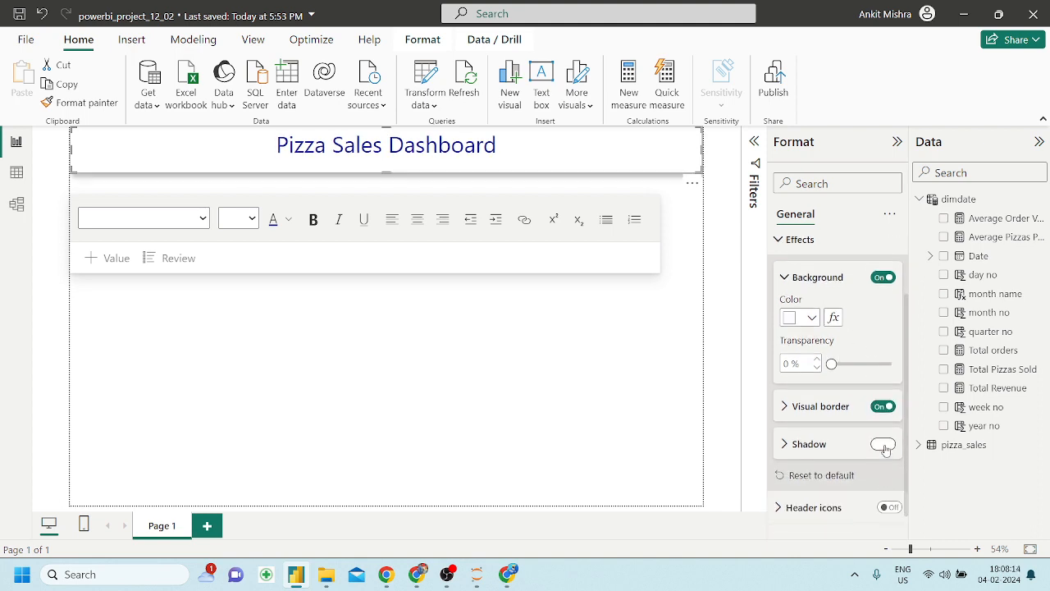
# Give the title text box a light orange background with 76% transparency
pyautogui.click(809, 317)
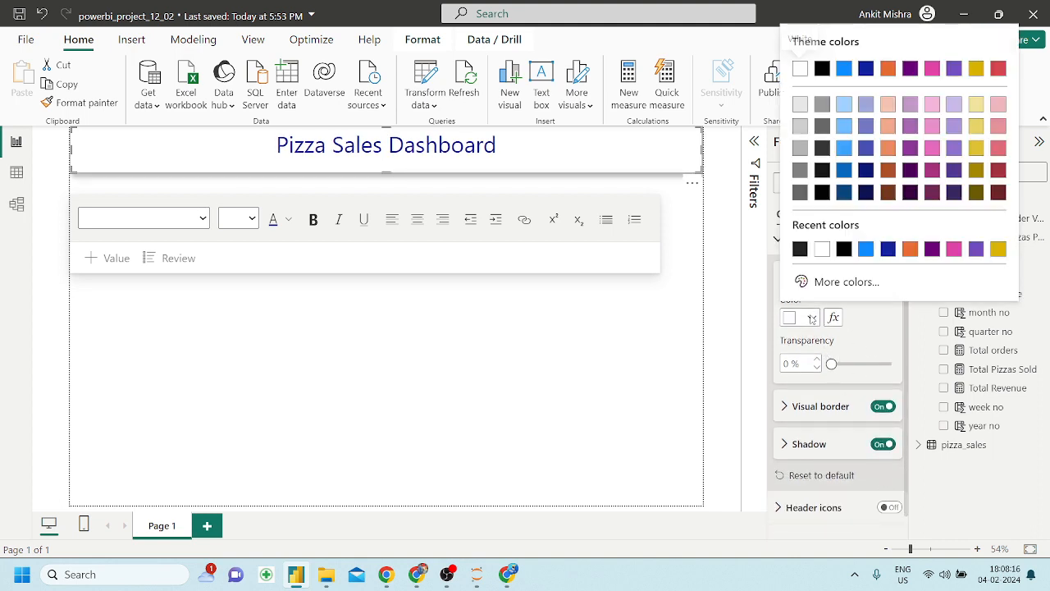
pyautogui.click(932, 105)
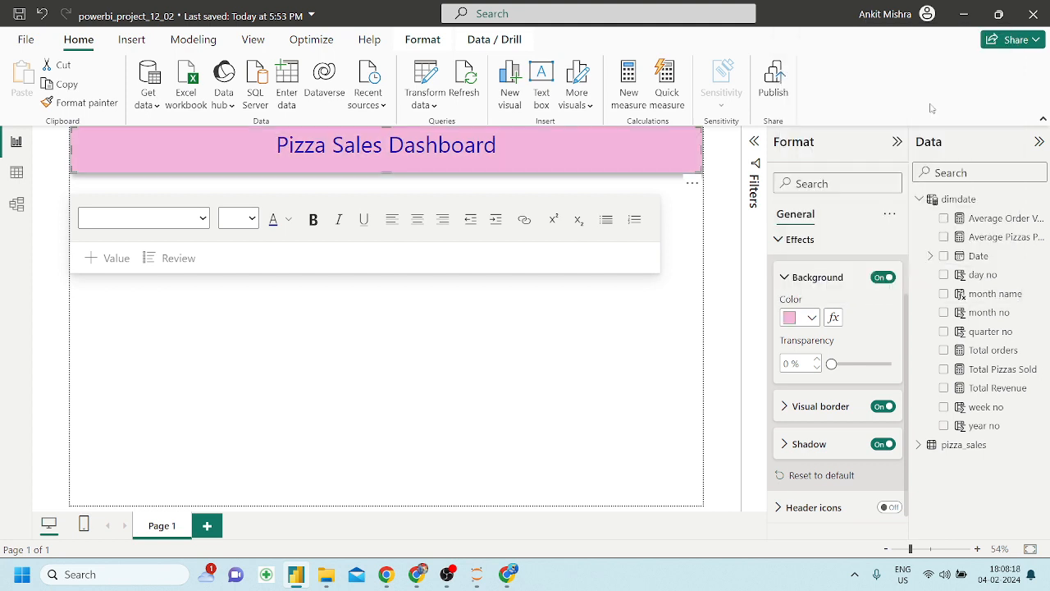
pyautogui.click(811, 319)
pyautogui.click(888, 104)
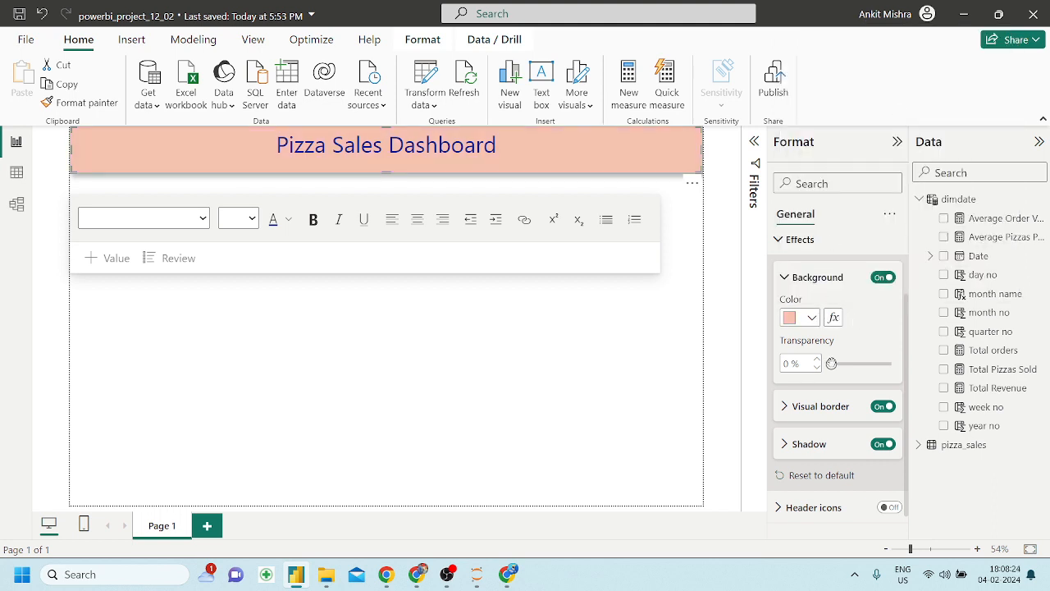
pyautogui.moveTo(831, 364); pyautogui.dragTo(877, 365)
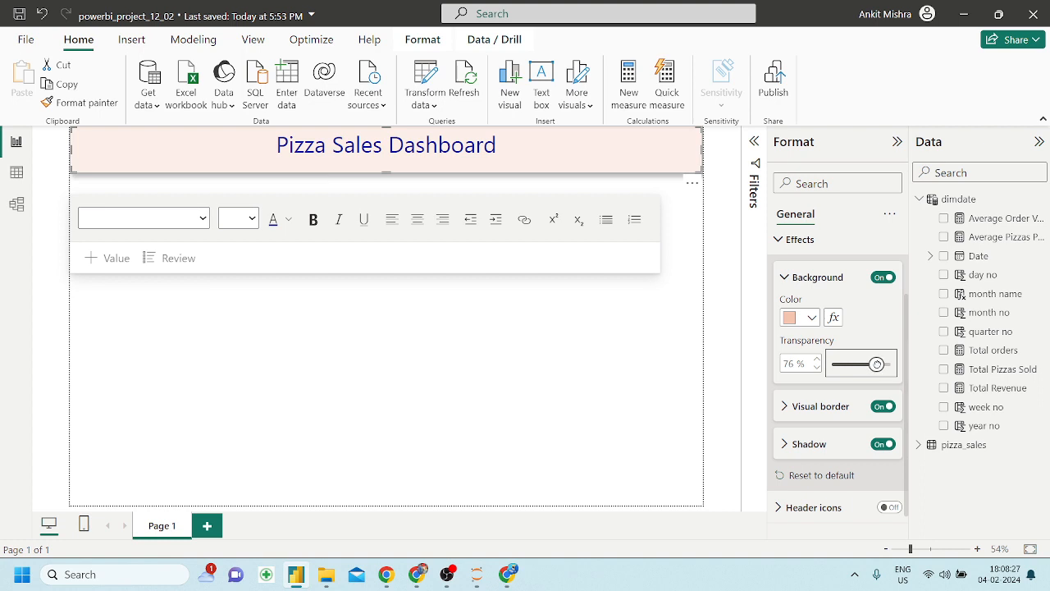
pyautogui.click(568, 361)
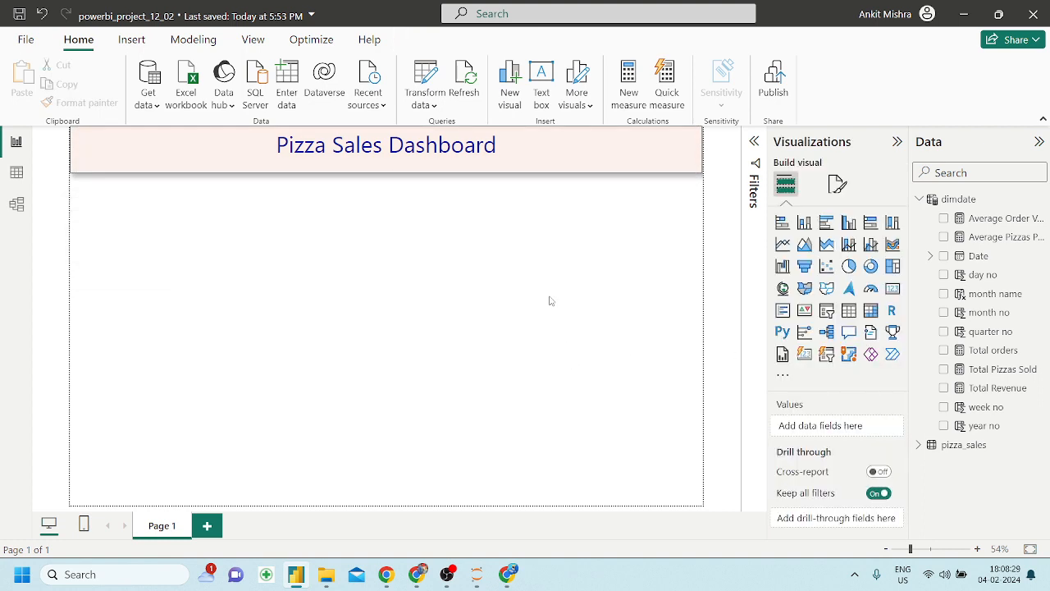
# Round the corners of the title text box's border to 16 px
pyautogui.click(570, 164)
pyautogui.click(800, 320)
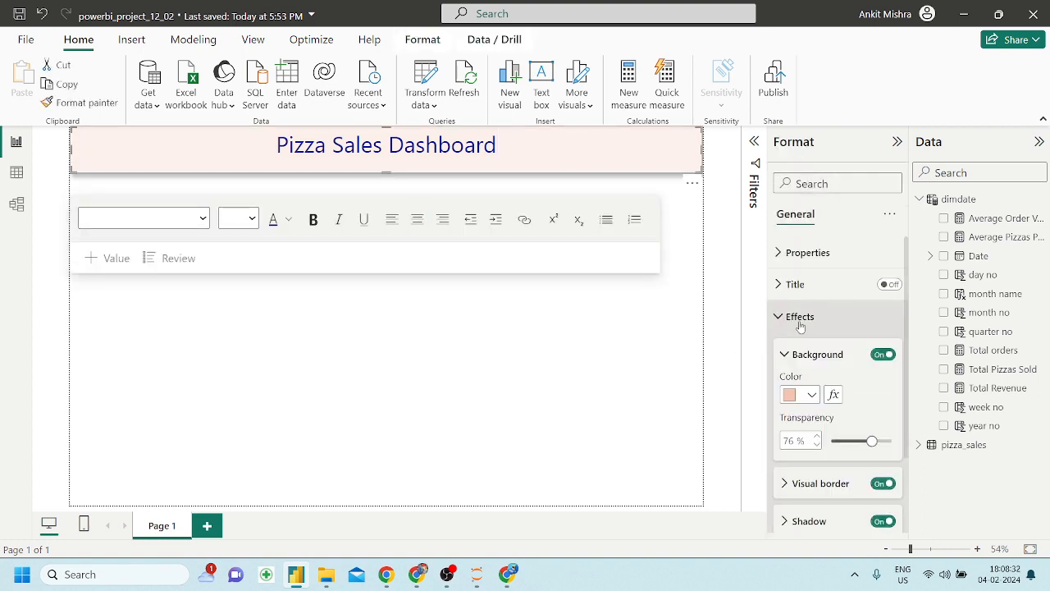
pyautogui.scroll(-3, 784, 459)
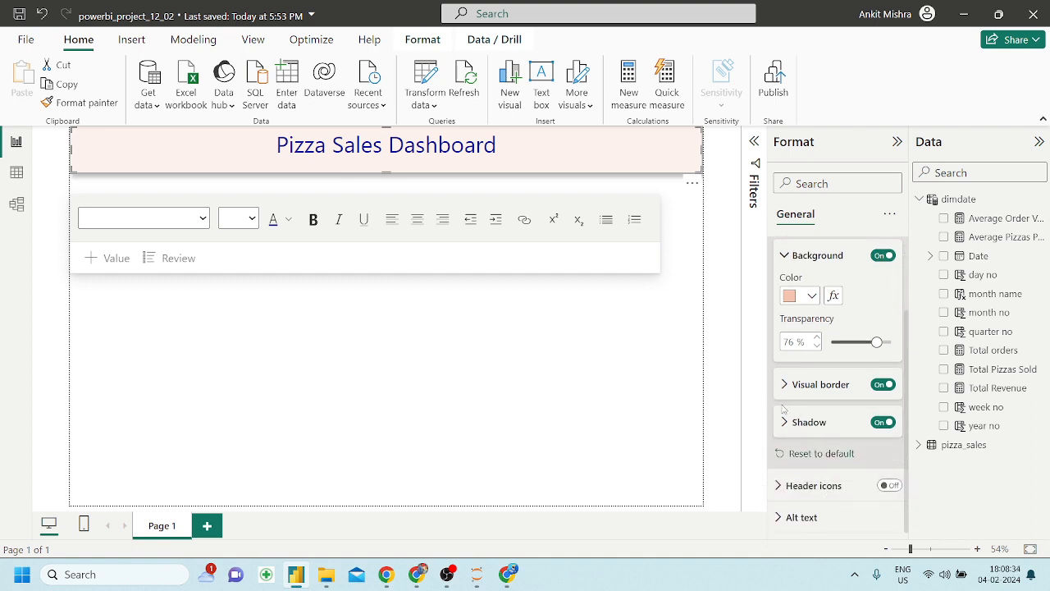
pyautogui.click(785, 385)
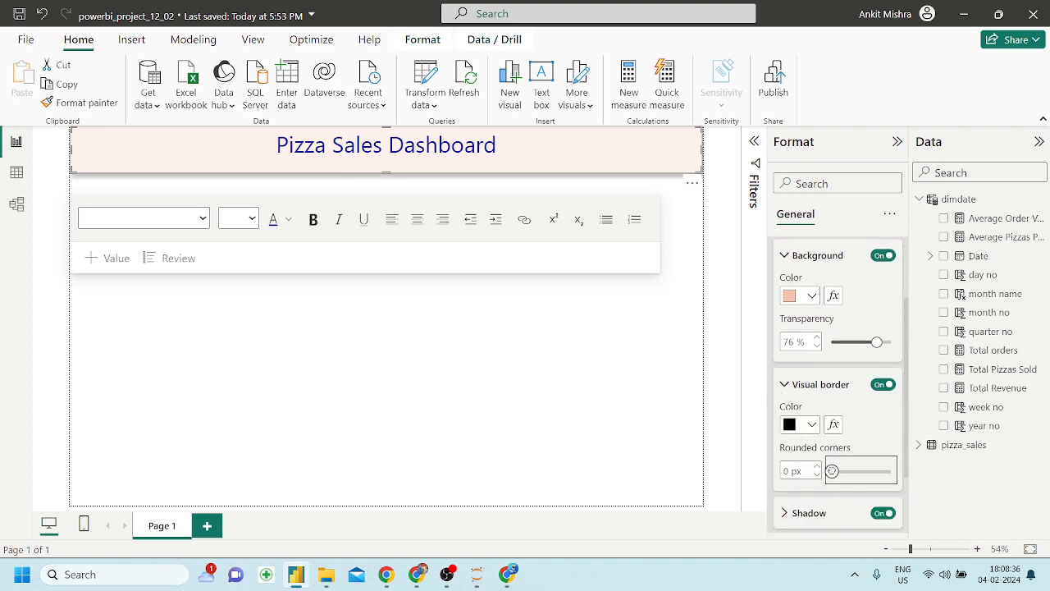
pyautogui.moveTo(832, 471); pyautogui.dragTo(863, 471)
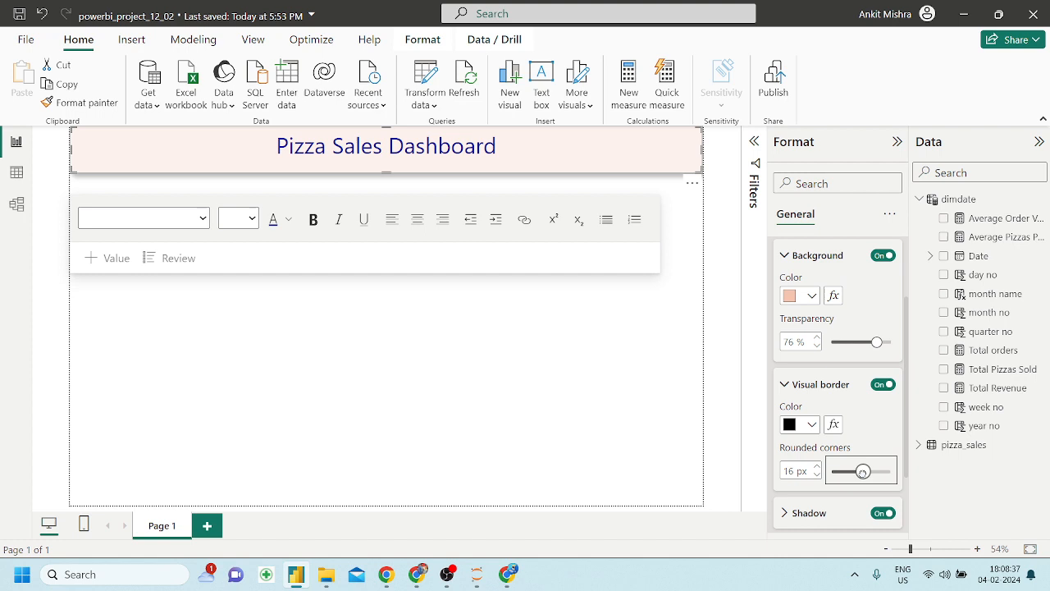
pyautogui.click(583, 412)
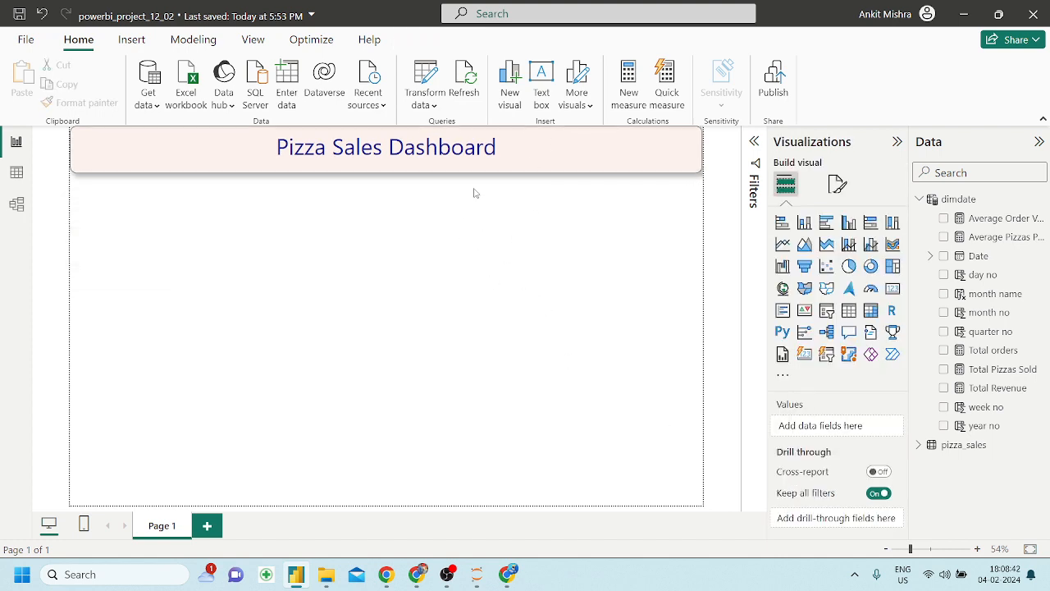
# Duplicate the title text box and place the copy directly below the original, aligned with its edges
pyautogui.click(556, 157)
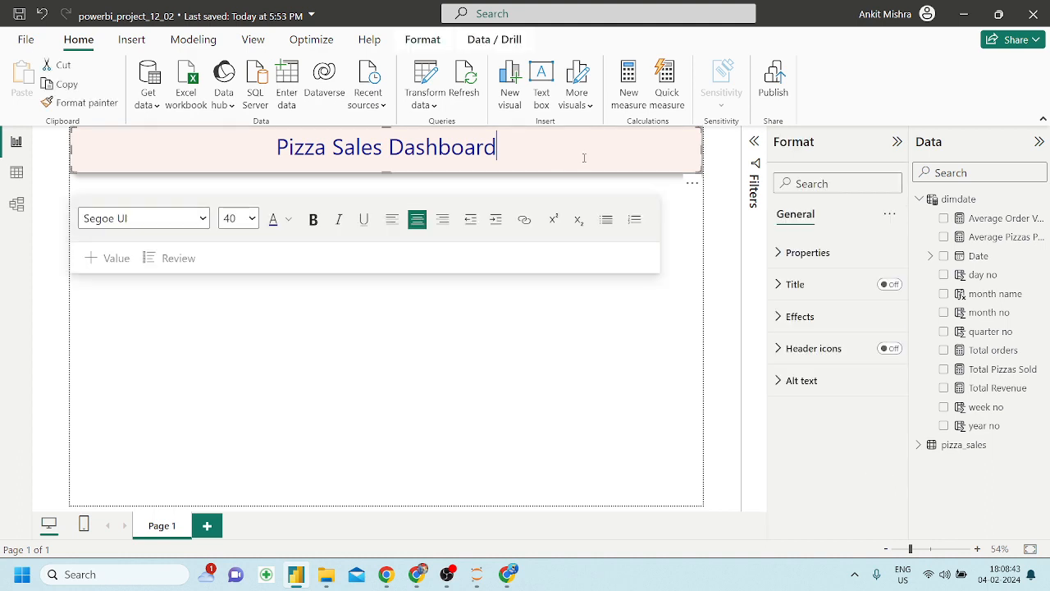
pyautogui.click(692, 183)
pyautogui.hotkey('ctrl', 'c')
pyautogui.hotkey('ctrl', 'v')
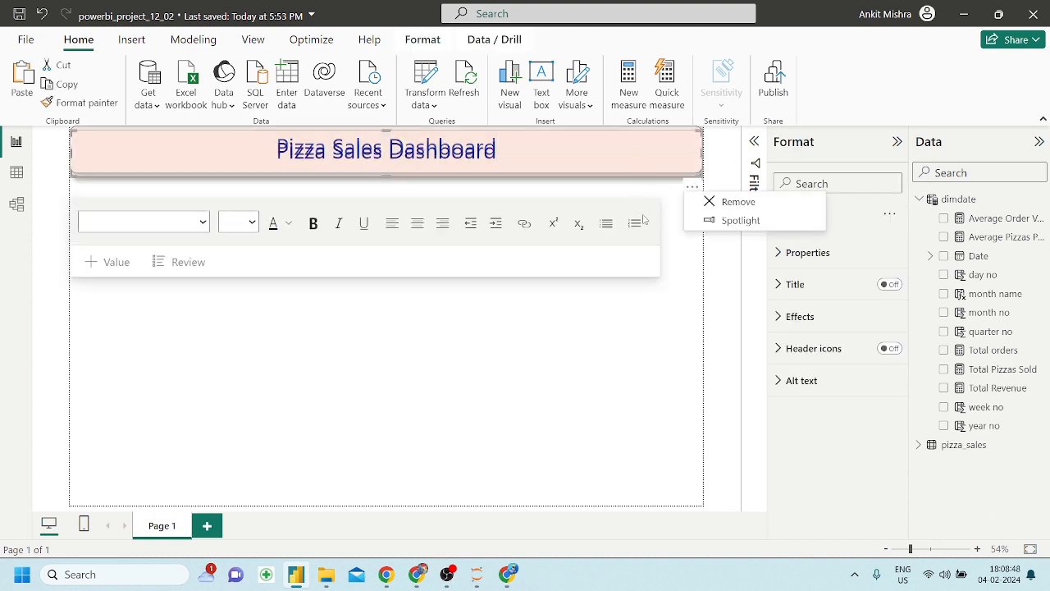
pyautogui.click(687, 188)
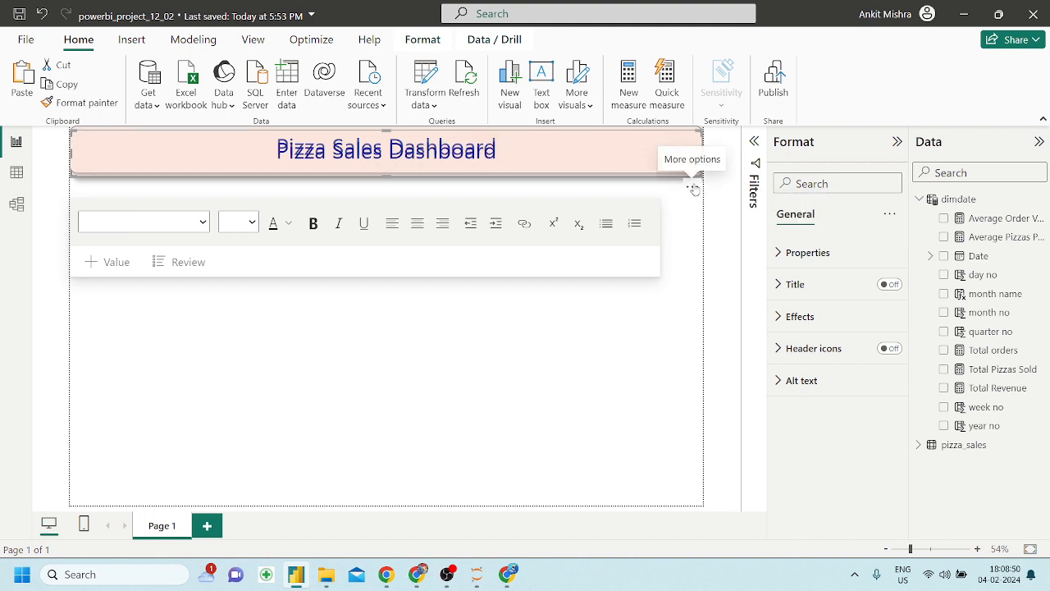
pyautogui.moveTo(686, 188); pyautogui.dragTo(696, 237)
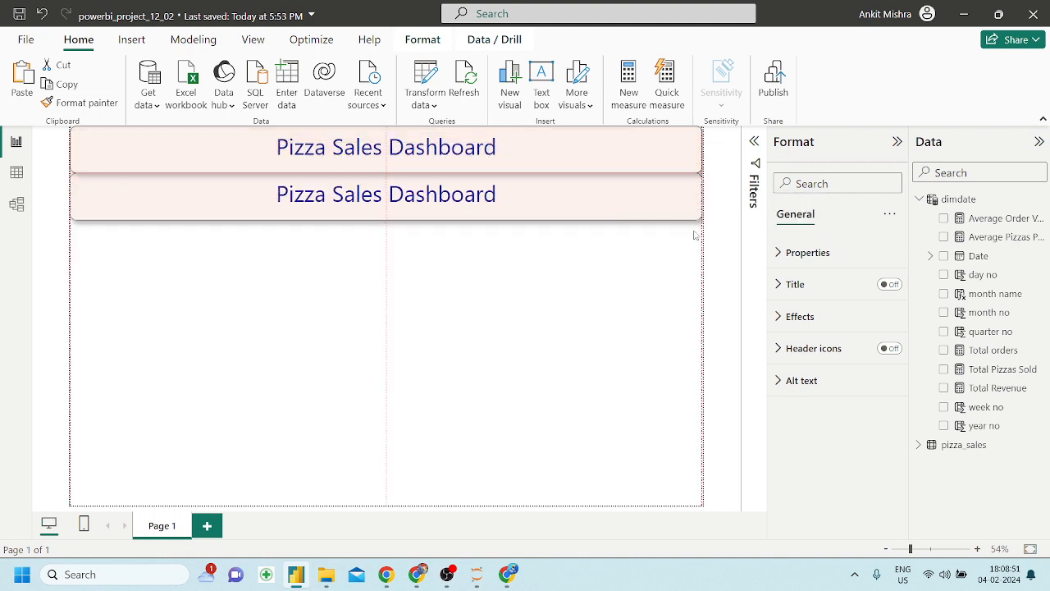
# Replace the text in the copied text box with "KPI's"
pyautogui.tripleClick(502, 191)
pyautogui.press('BackSpace')
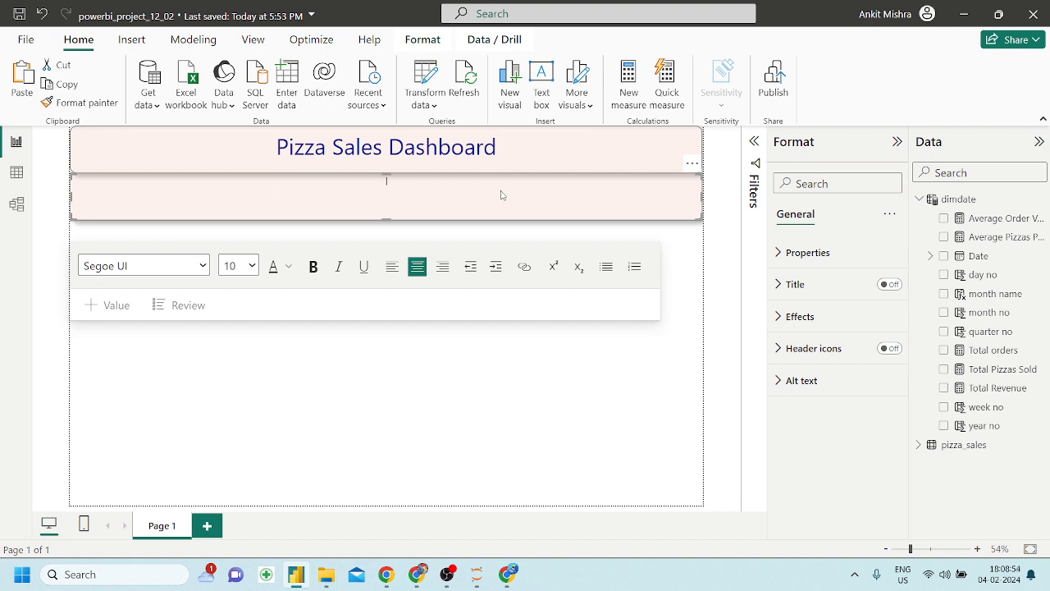
pyautogui.hotkey('ctrl', 'z')
pyautogui.press('BackSpace')
pyautogui.press('BackSpace')
pyautogui.press('BackSpace')
pyautogui.press('BackSpace')
pyautogui.press('BackSpace')
pyautogui.press('BackSpace')
pyautogui.press('BackSpace')
pyautogui.press('BackSpace')
pyautogui.press('BackSpace')
pyautogui.press('BackSpace')
pyautogui.press('BackSpace')
pyautogui.press('BackSpace')
pyautogui.press('BackSpace')
pyautogui.press('BackSpace')
pyautogui.press('BackSpace')
pyautogui.press('BackSpace')
pyautogui.press('BackSpace')
pyautogui.press('BackSpace')
pyautogui.press('BackSpace')
pyautogui.press('BackSpace')
pyautogui.write('KPI S')
pyautogui.press('BackSpace')
pyautogui.press('BackSpace')
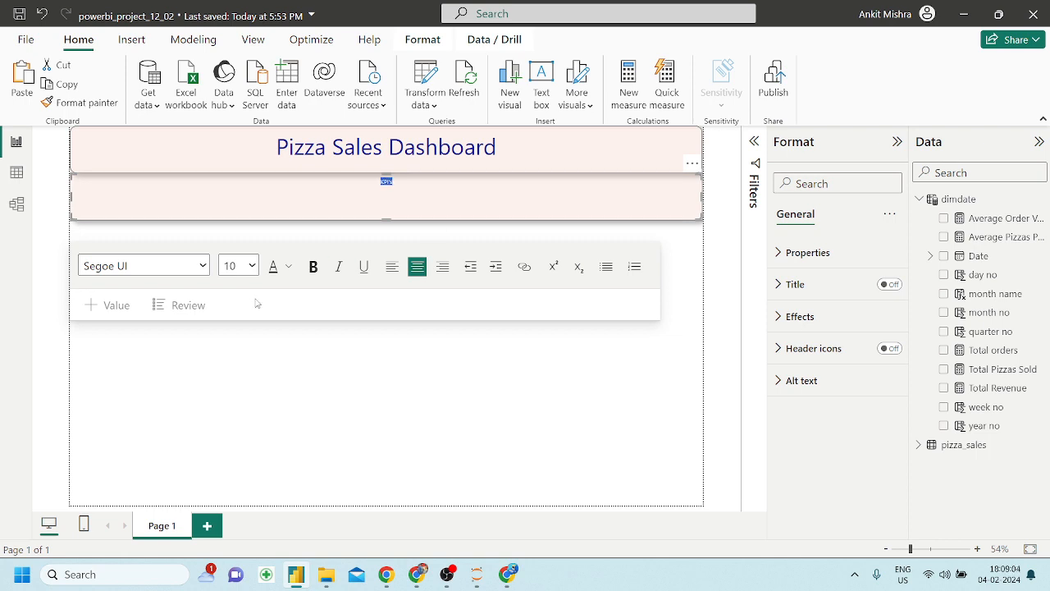
# Set the font size of the "KPI's" heading to 24
pyautogui.click(252, 265)
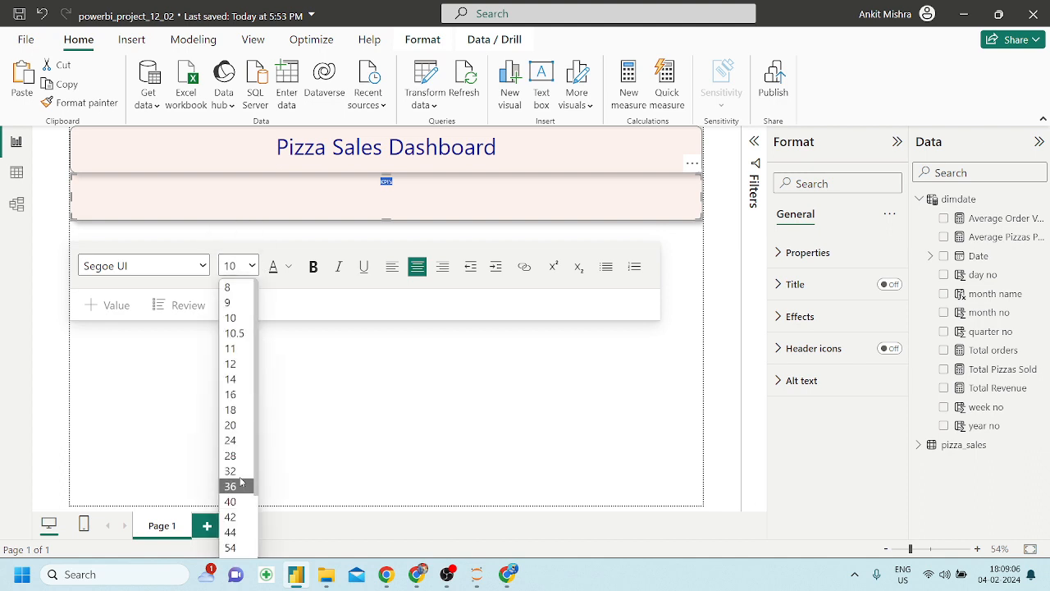
pyautogui.click(237, 453)
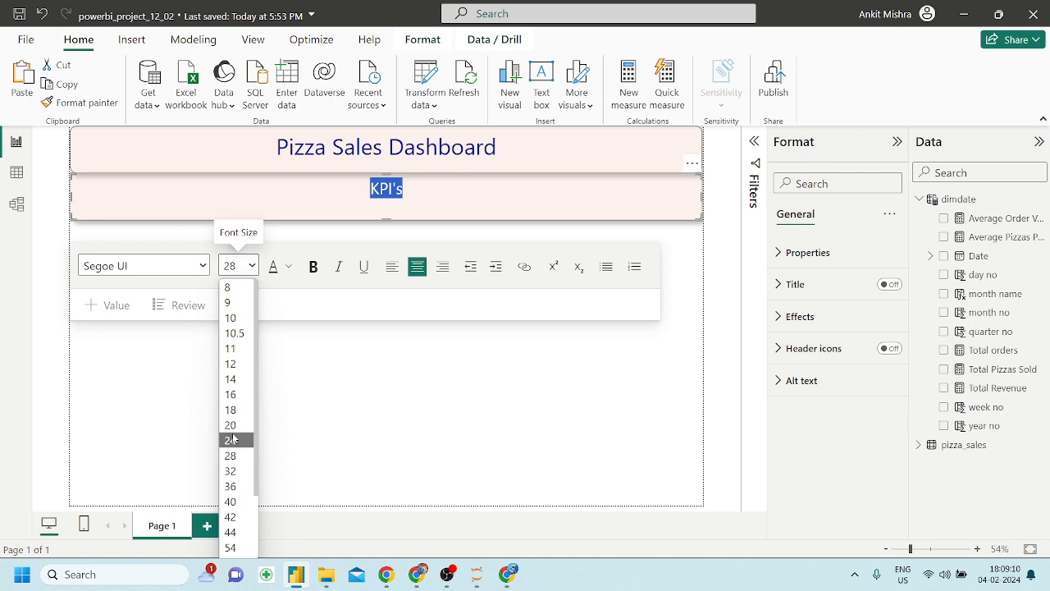
pyautogui.click(235, 436)
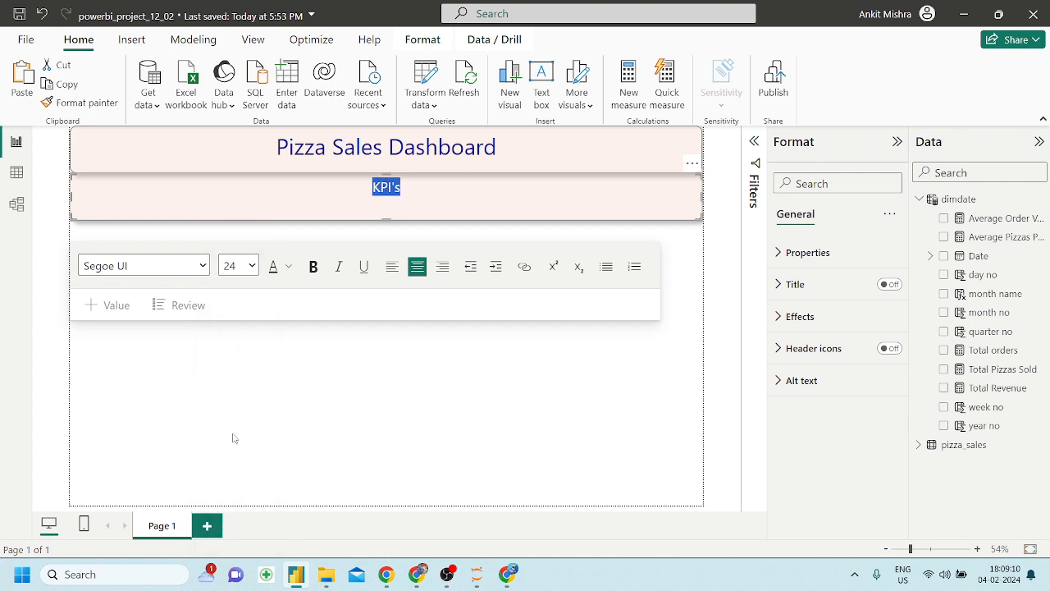
pyautogui.click(321, 387)
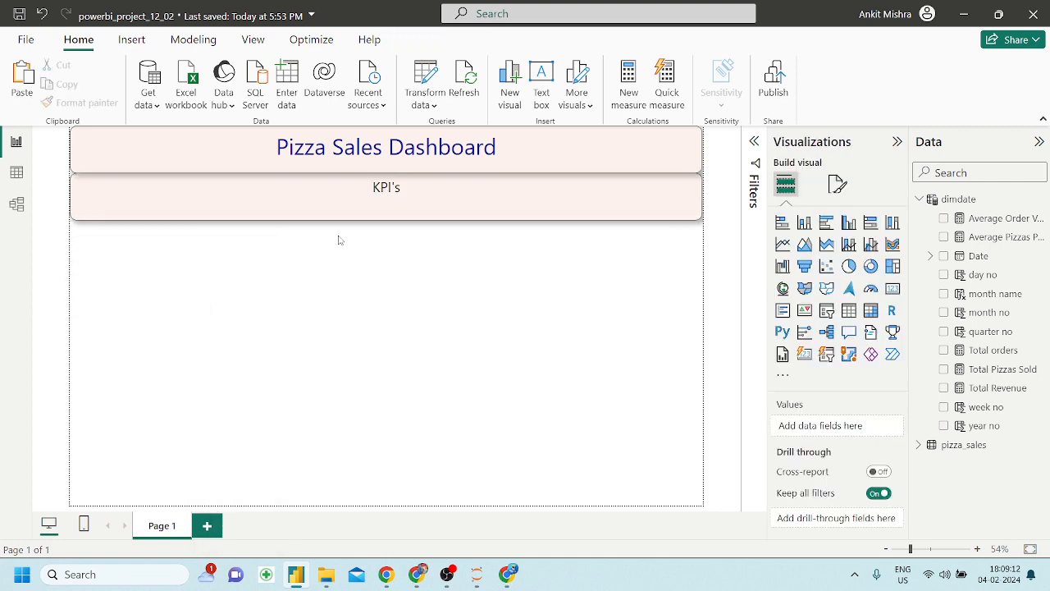
# Color the "KPI's" heading text dark purple
pyautogui.doubleClick(396, 191)
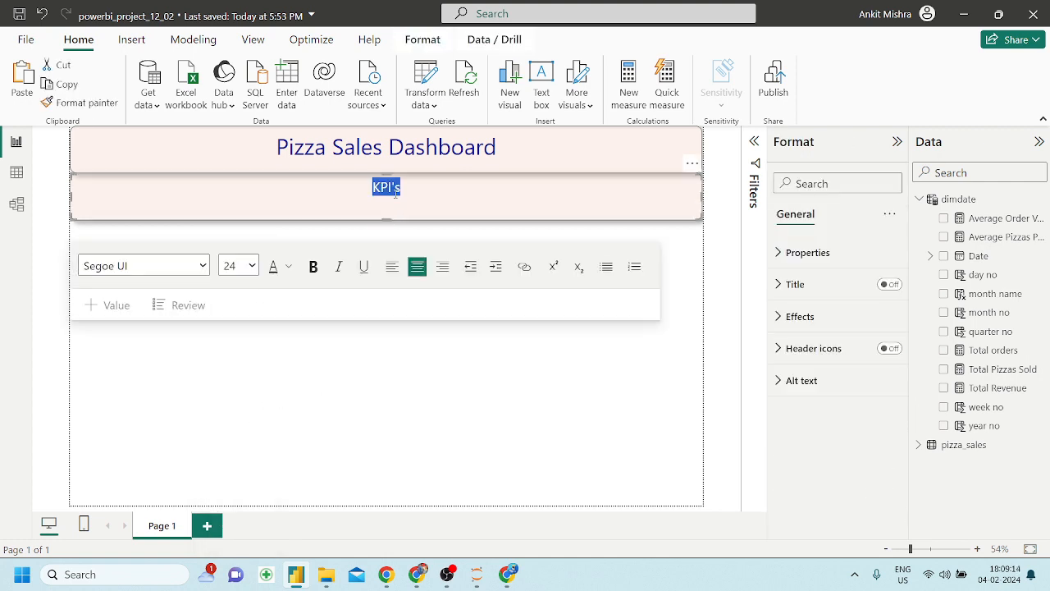
pyautogui.click(288, 267)
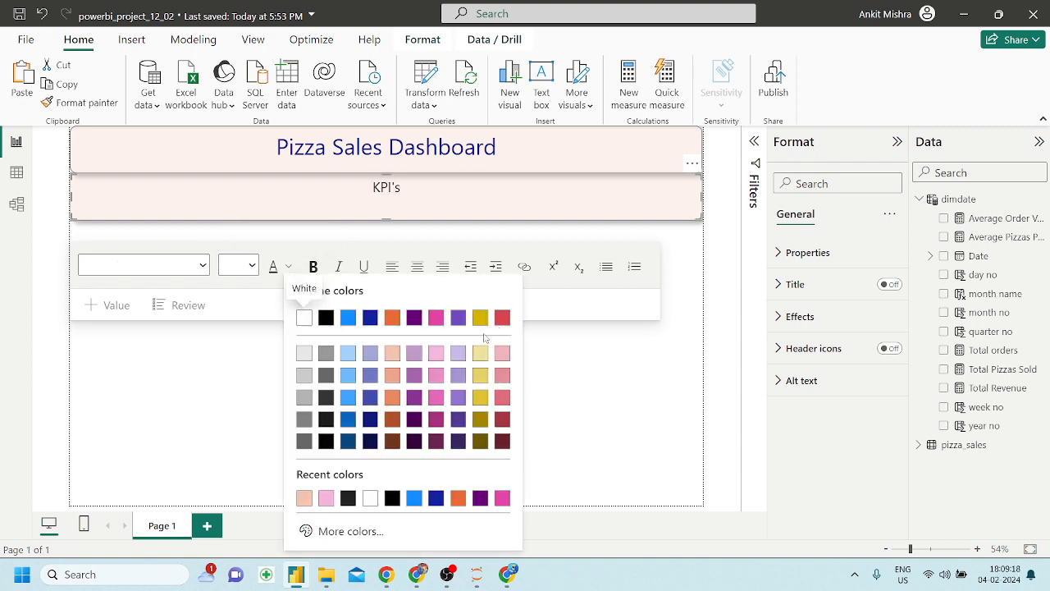
pyautogui.click(458, 419)
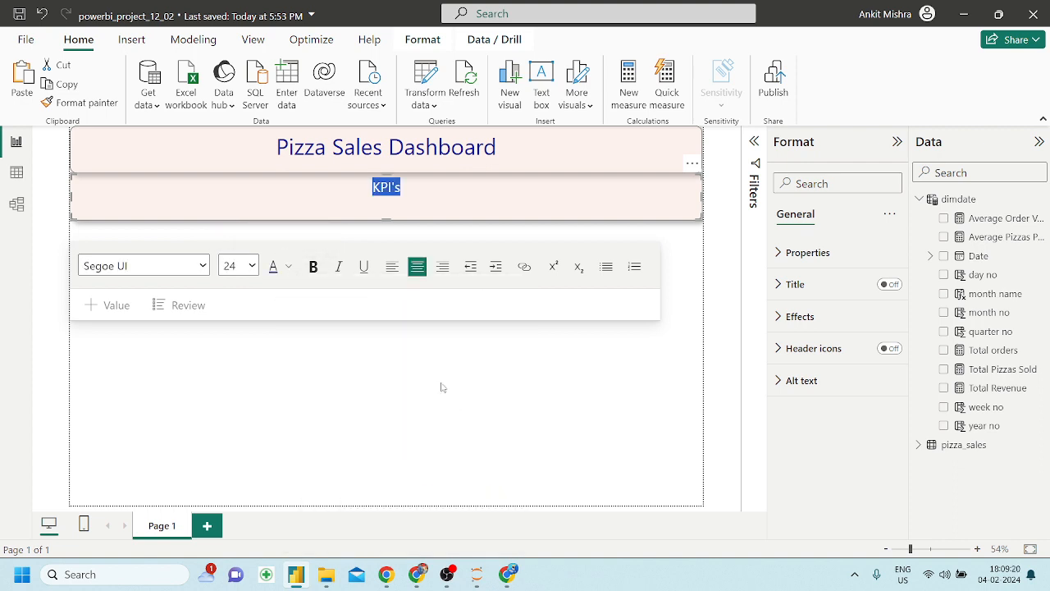
pyautogui.click(434, 379)
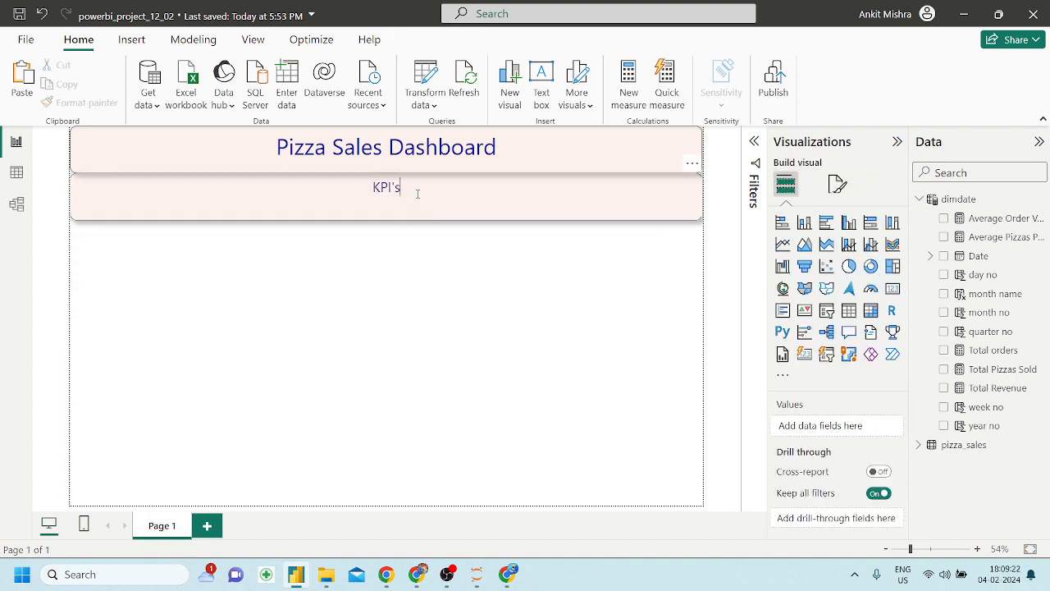
# Reduce the KPI's text box height, narrow it from its left edge, and move it slightly below the title banner
pyautogui.click(391, 220)
pyautogui.moveTo(389, 217); pyautogui.dragTo(391, 206)
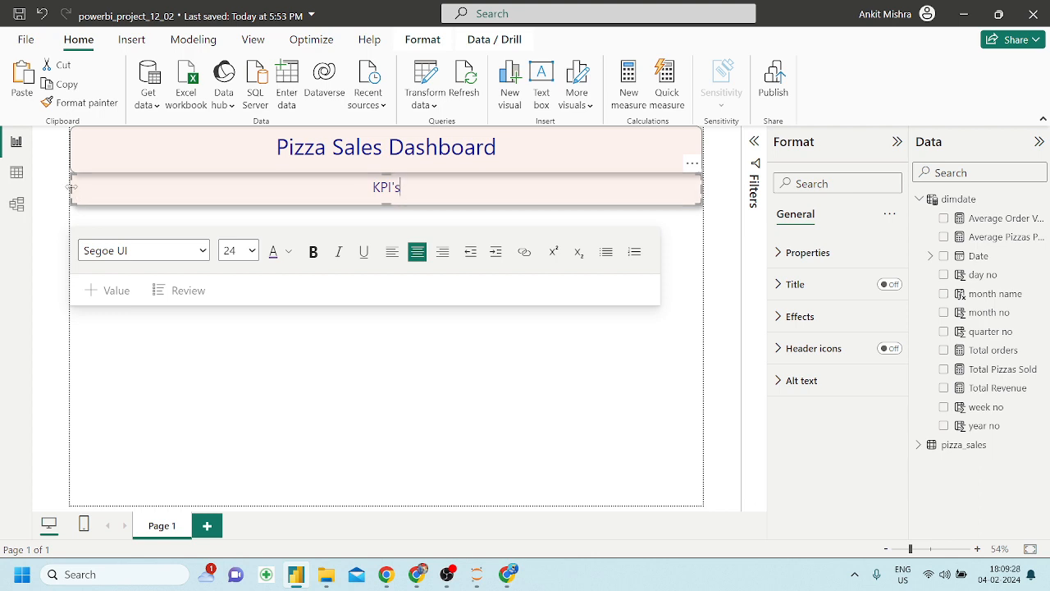
pyautogui.moveTo(71, 187); pyautogui.dragTo(219, 190)
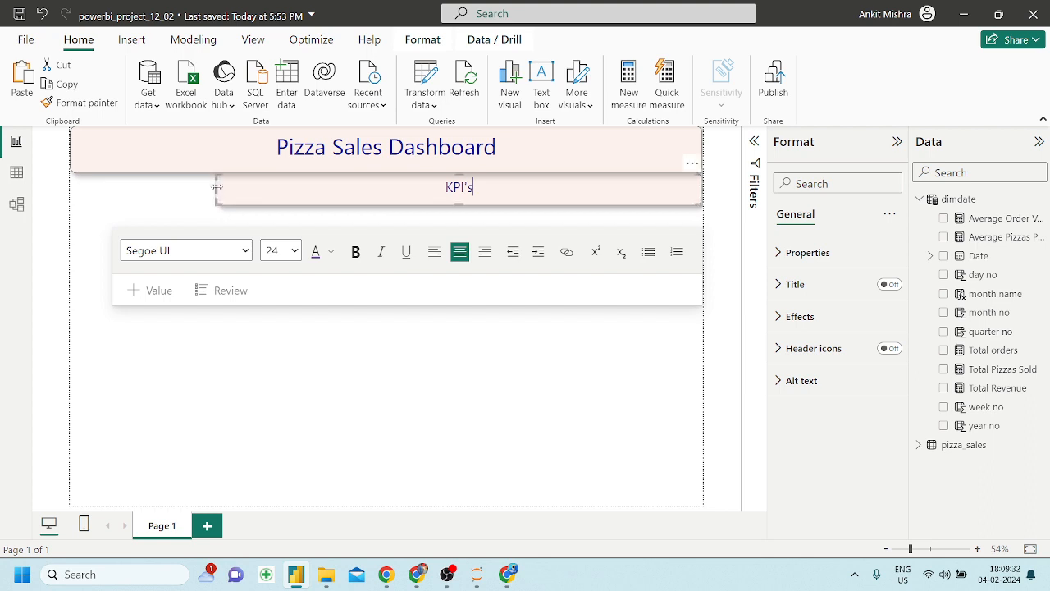
pyautogui.click(274, 354)
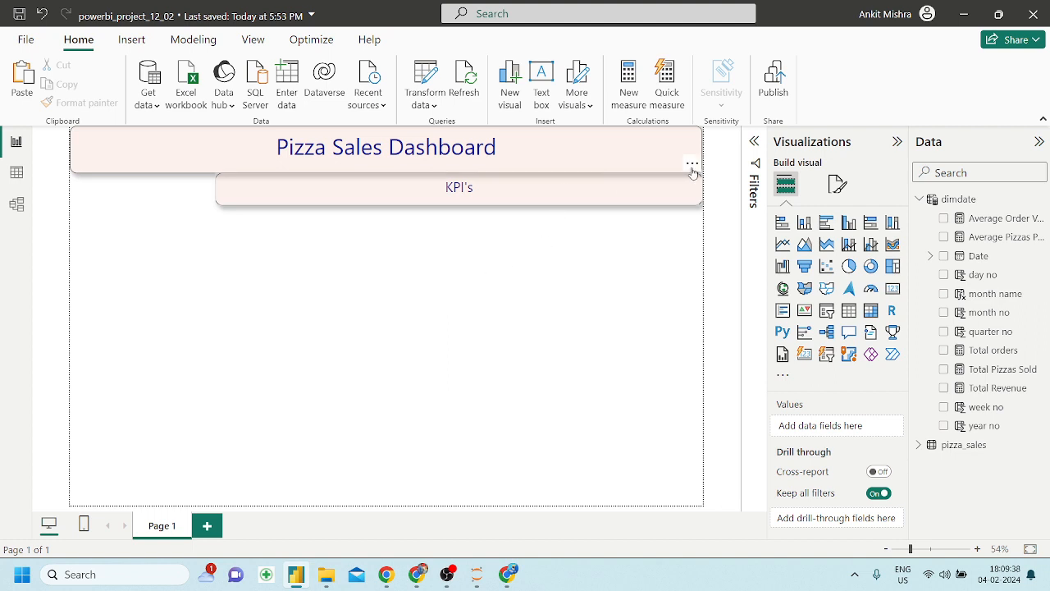
pyautogui.moveTo(693, 175)
pyautogui.mouseDown()
pyautogui.moveTo(694, 194)
pyautogui.moveTo(695, 178)
pyautogui.mouseUp()
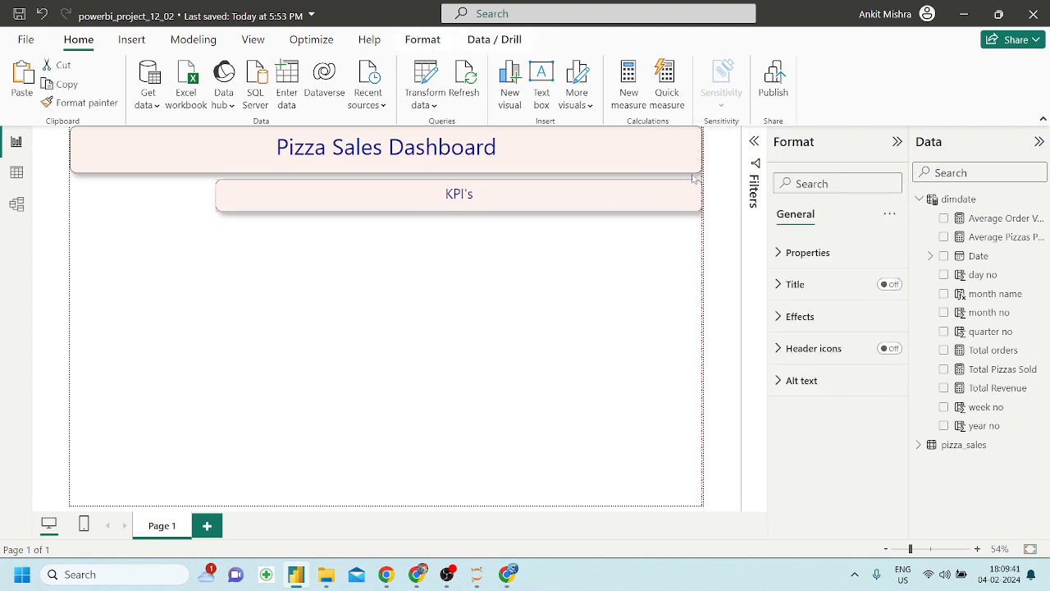
pyautogui.click(519, 389)
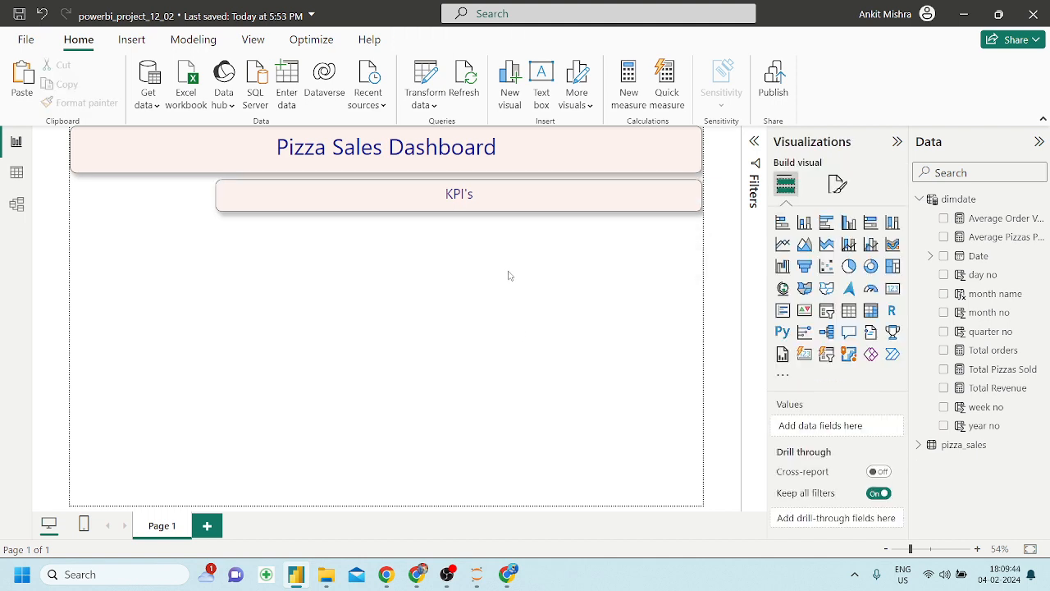
# Insert a new-style card visual and add Total Revenue and Average Order Value, following the reference dashboard PDF
pyautogui.click(805, 355)
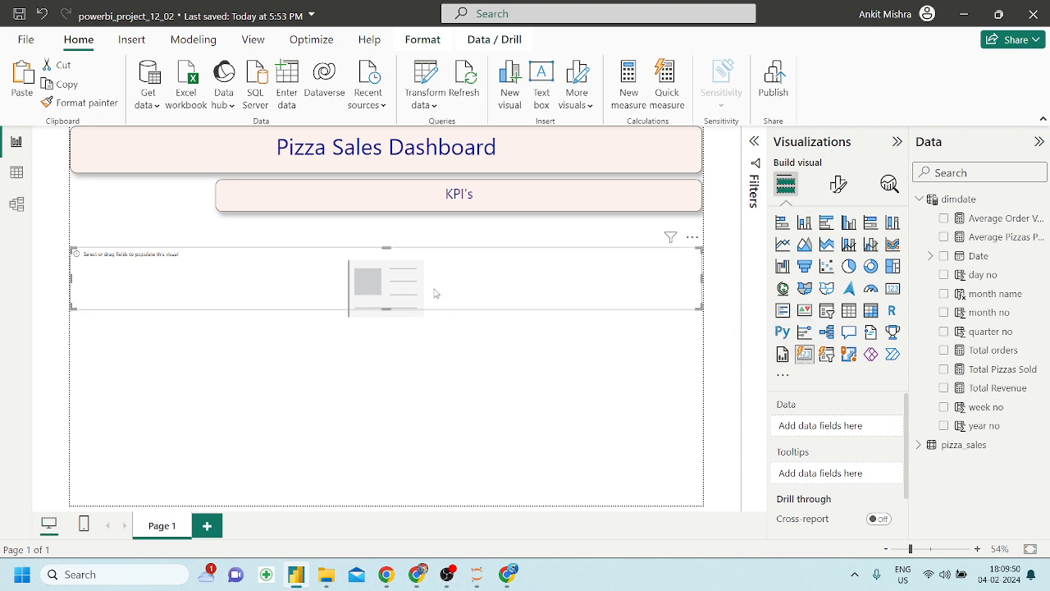
pyautogui.click(417, 574)
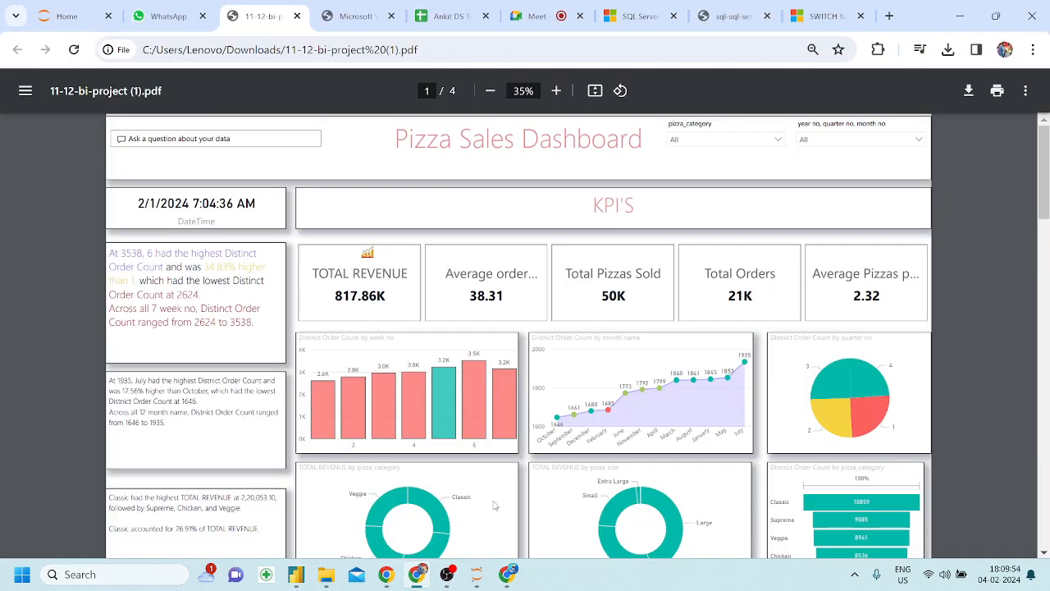
pyautogui.click(296, 575)
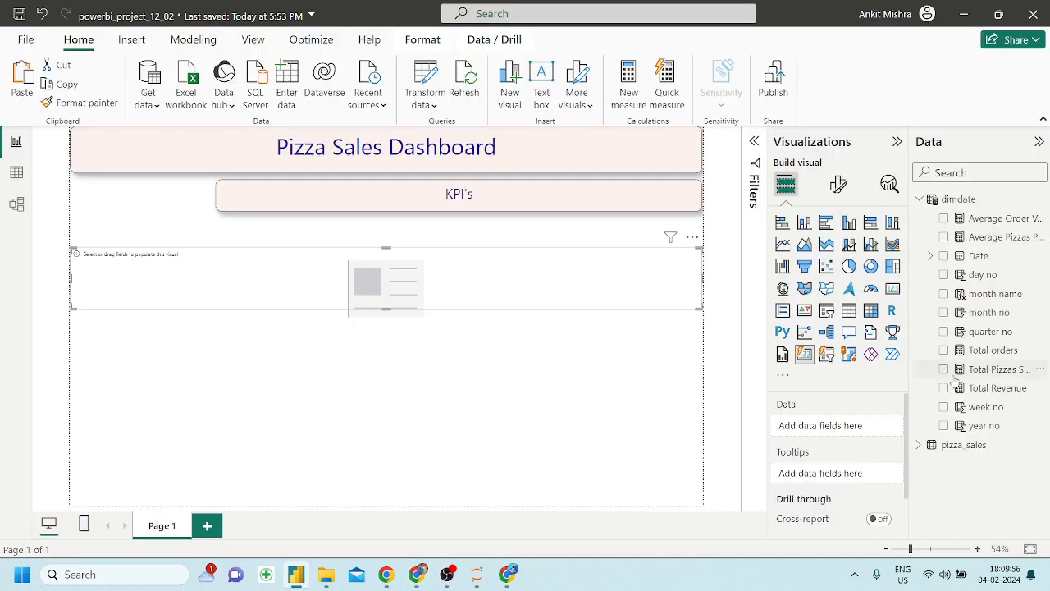
pyautogui.moveTo(980, 389); pyautogui.dragTo(530, 295)
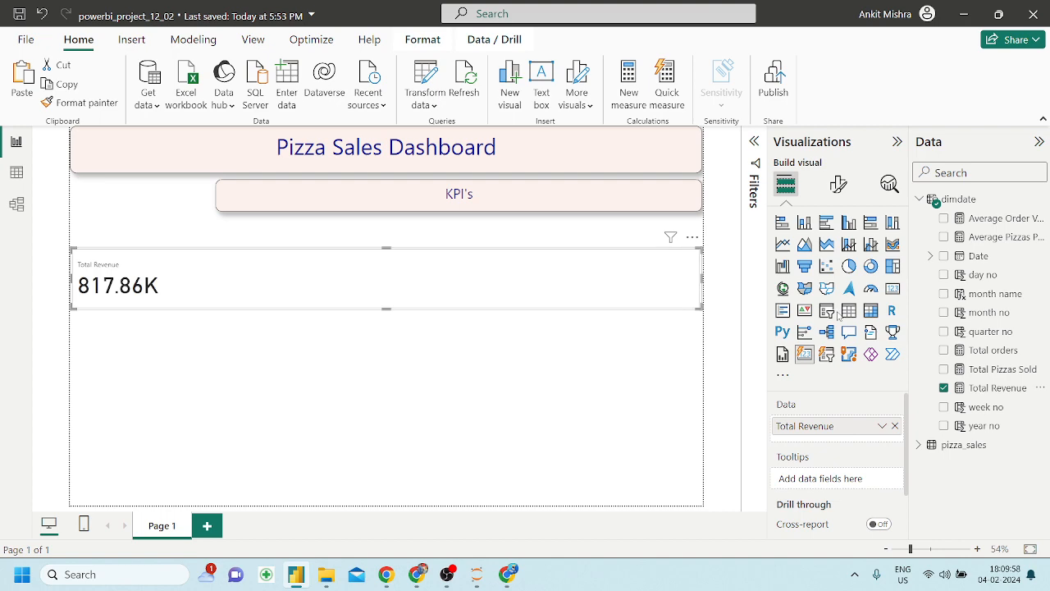
pyautogui.moveTo(1004, 219); pyautogui.dragTo(587, 277)
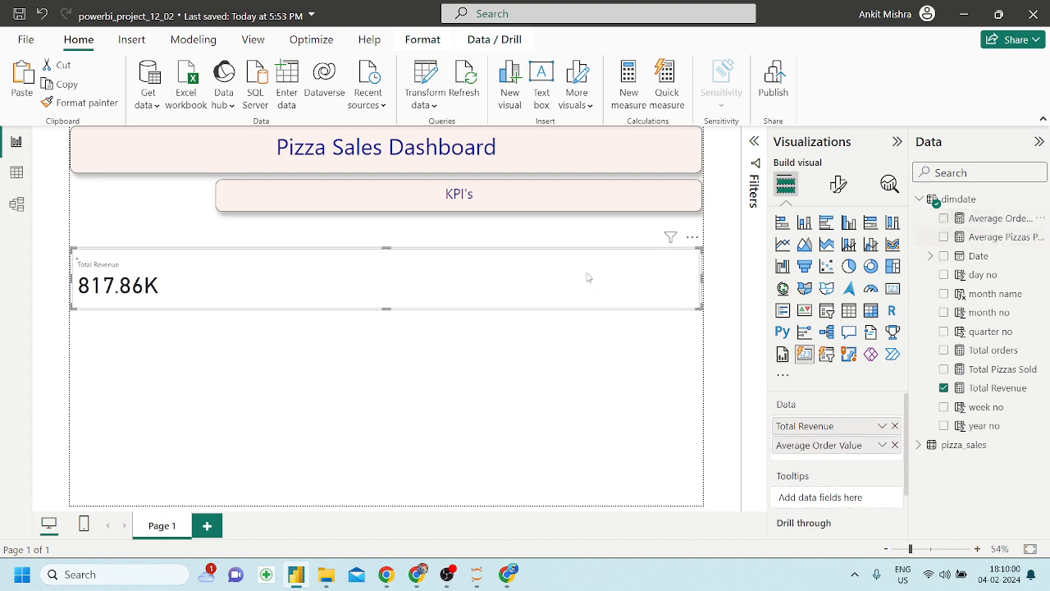
# Check the reference PDF for the KPI order and add Total Pizzas Sold, Total orders and Average Pizzas Per Order to the card visual
pyautogui.click(417, 575)
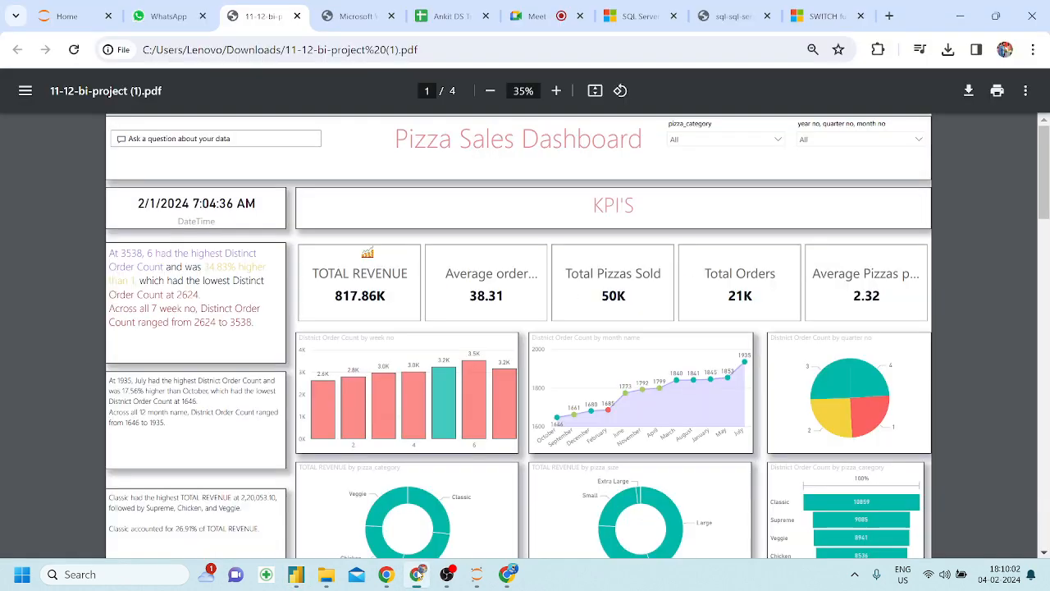
pyautogui.click(418, 574)
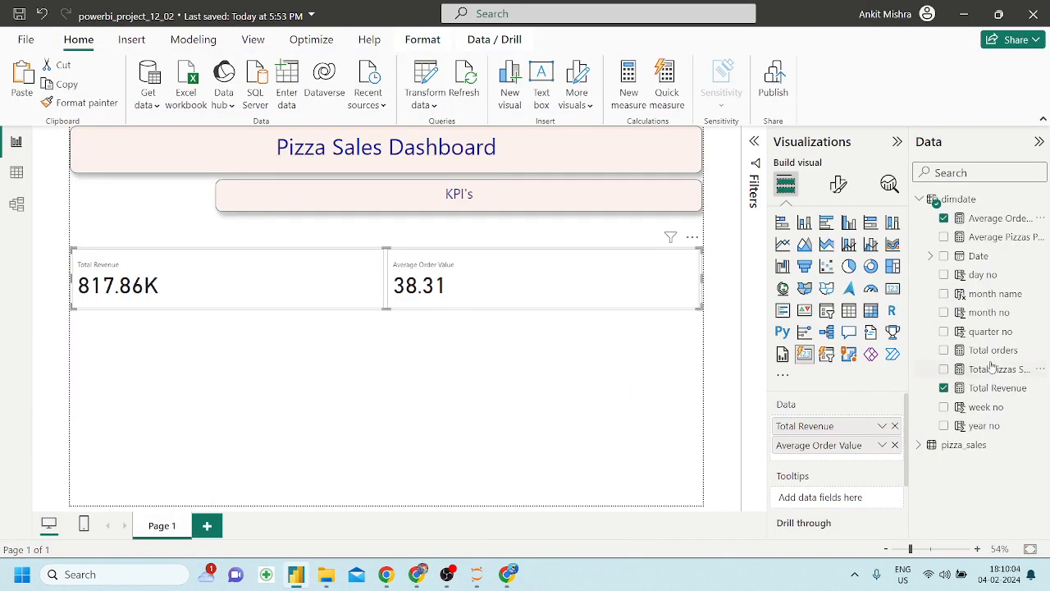
pyautogui.moveTo(993, 369); pyautogui.dragTo(625, 286)
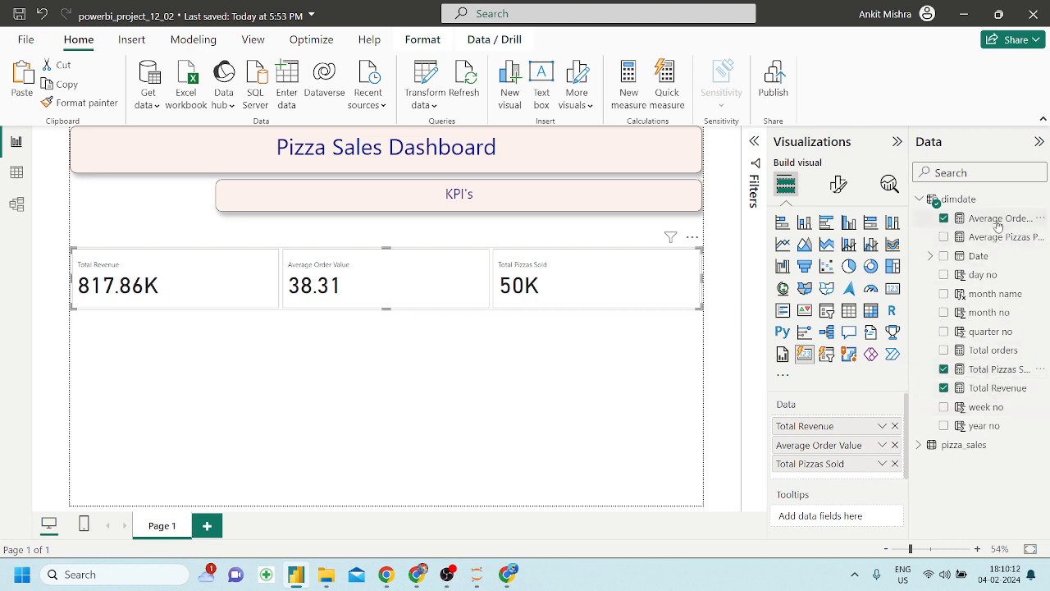
pyautogui.moveTo(995, 352); pyautogui.dragTo(638, 291)
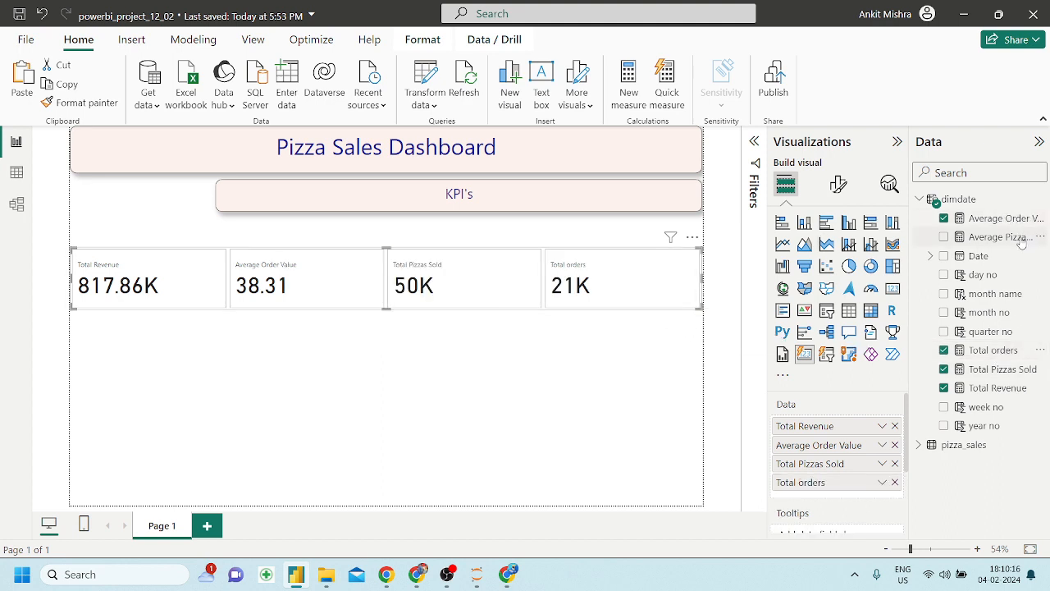
pyautogui.moveTo(1022, 239); pyautogui.dragTo(648, 285)
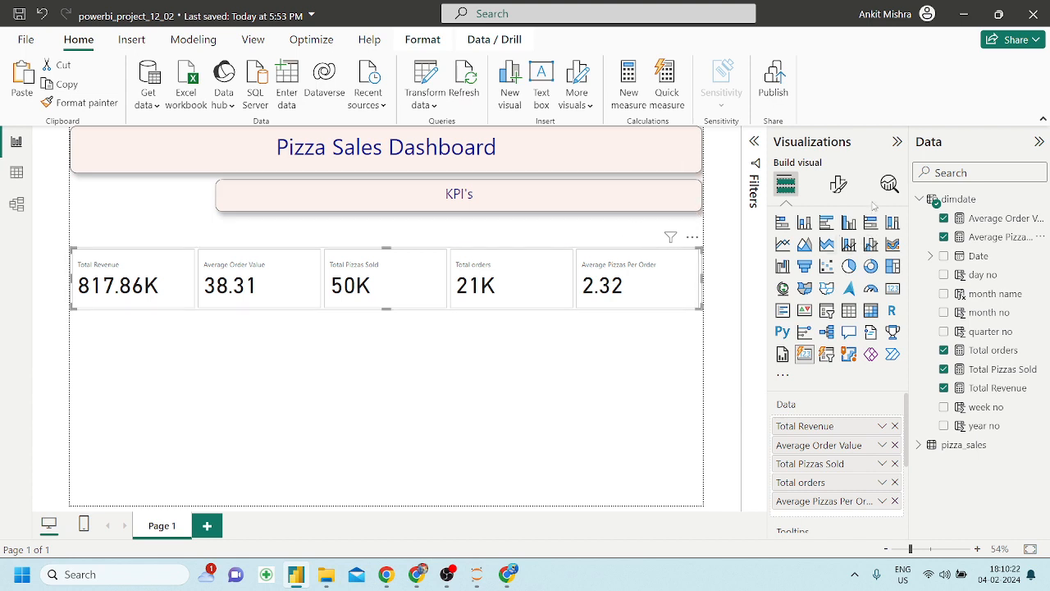
# Center the callout values of the KPI cards horizontally
pyautogui.click(838, 184)
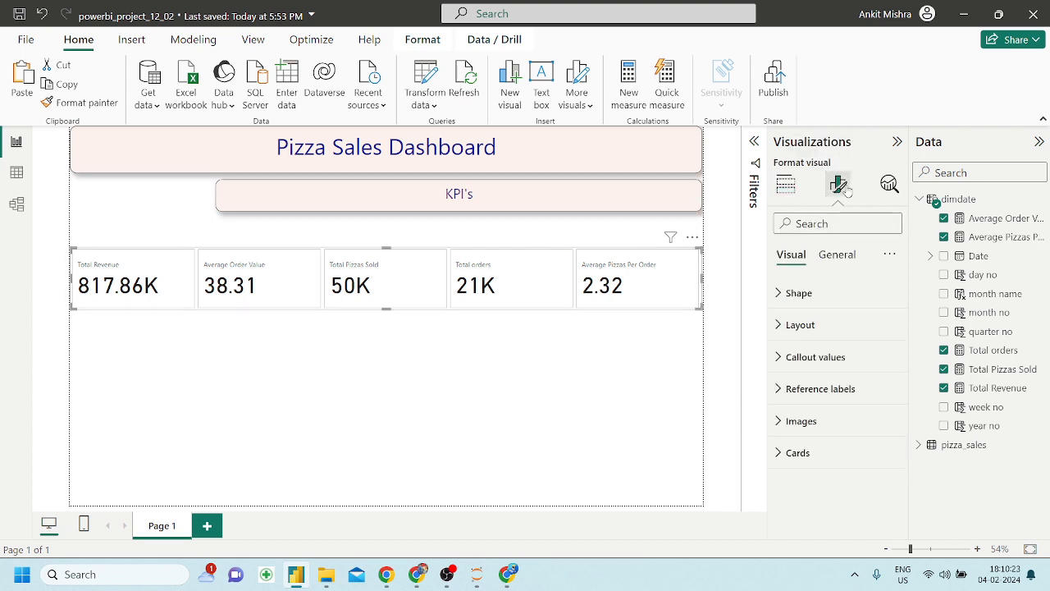
pyautogui.click(788, 325)
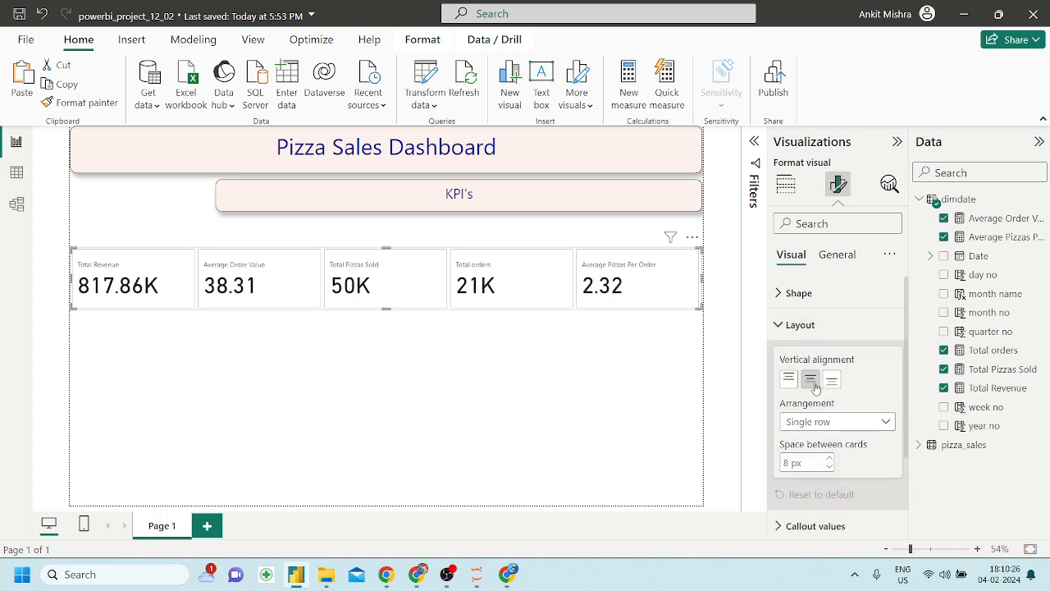
pyautogui.scroll(-3, 812, 394)
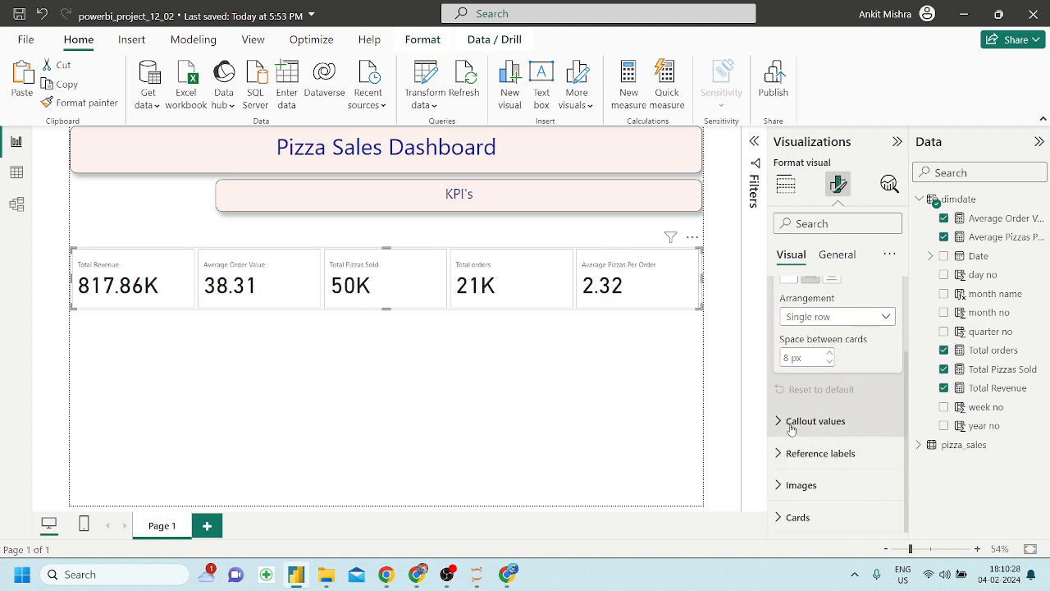
pyautogui.click(791, 422)
pyautogui.scroll(-5, 832, 402)
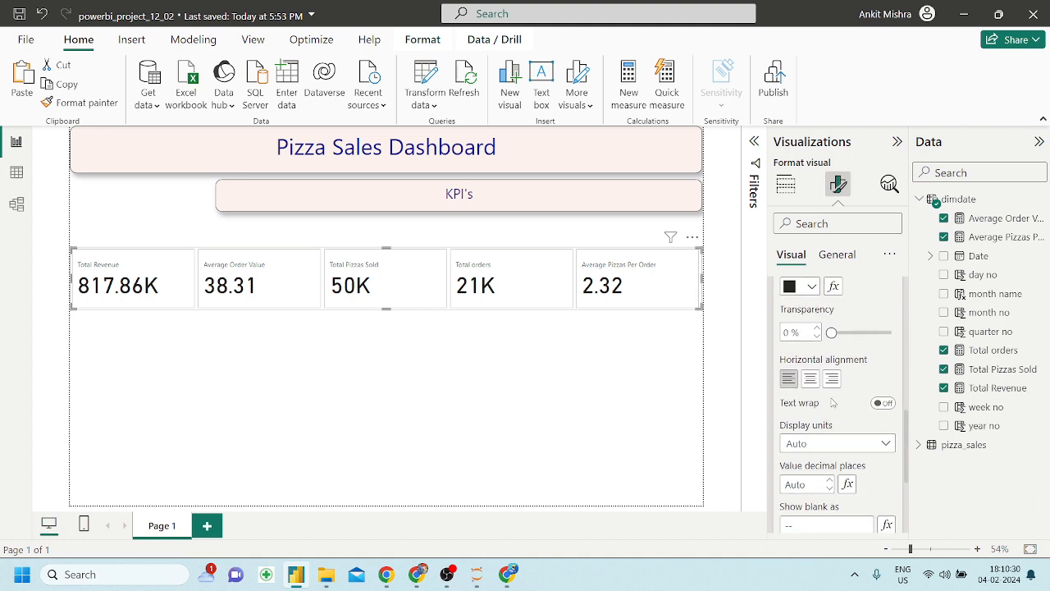
pyautogui.click(810, 379)
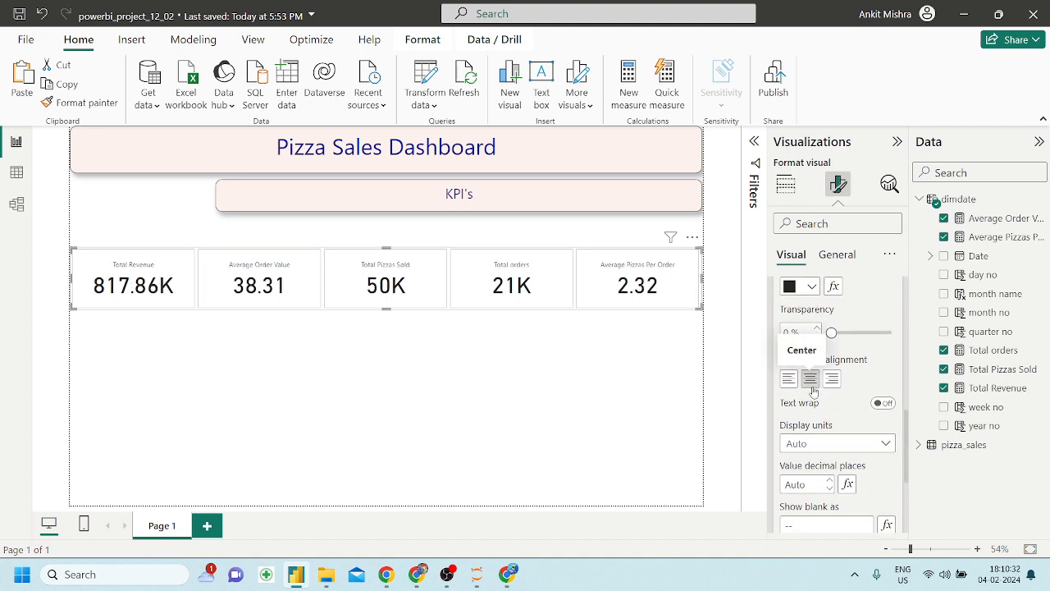
# Give all KPI cards a light pink background with 88% transparency
pyautogui.scroll(-5, 847, 445)
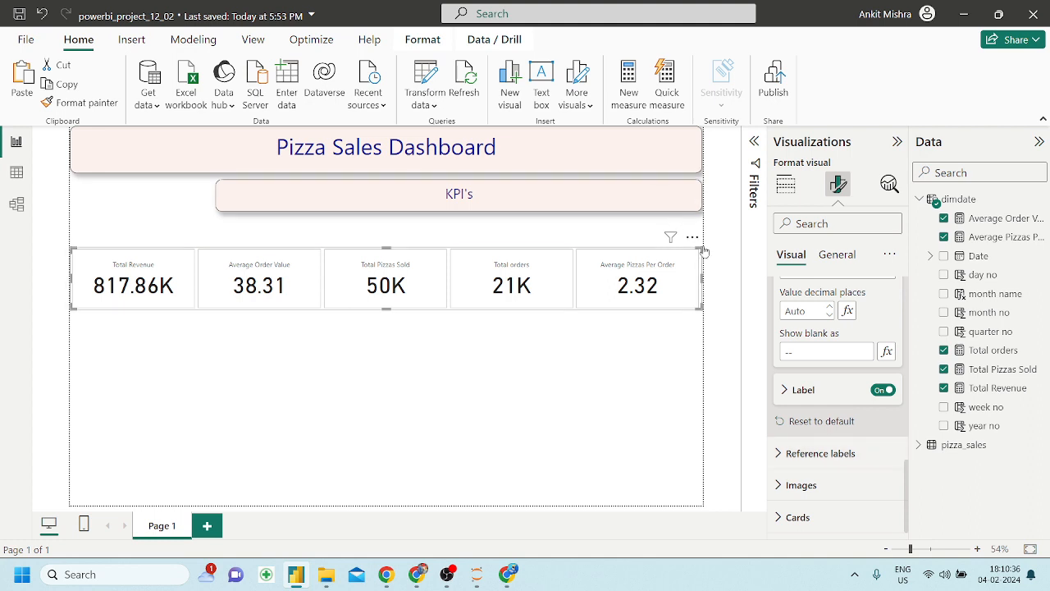
pyautogui.scroll(10, 793, 462)
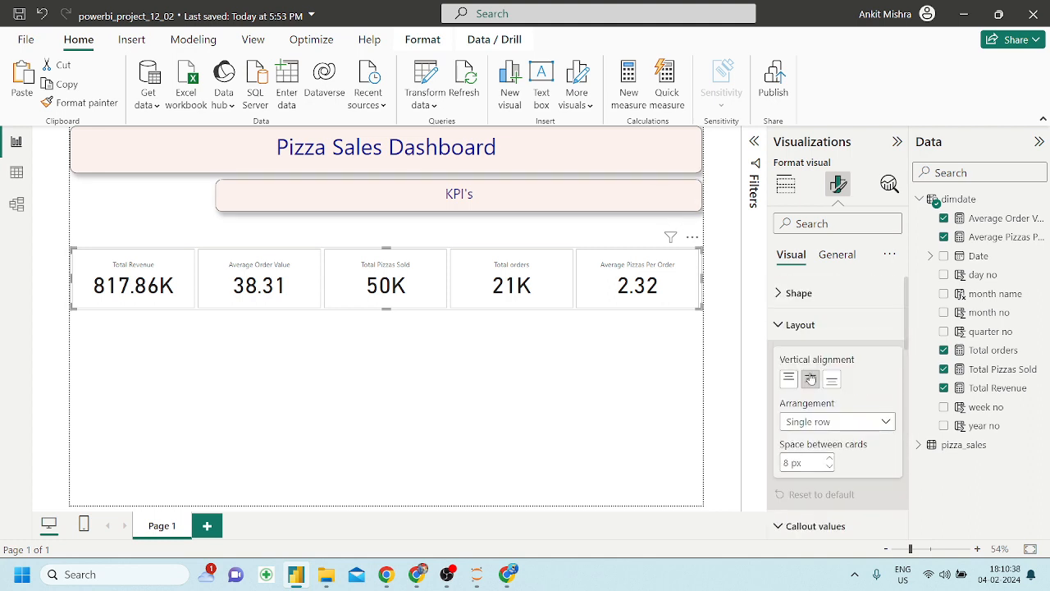
pyautogui.click(797, 302)
pyautogui.scroll(-10, 833, 435)
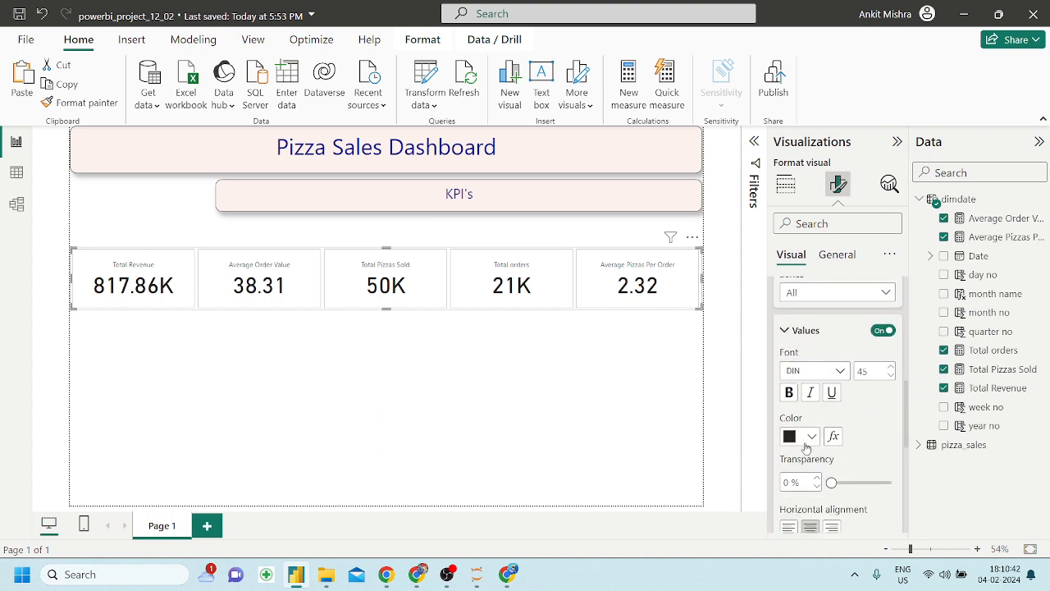
pyautogui.scroll(-5, 808, 447)
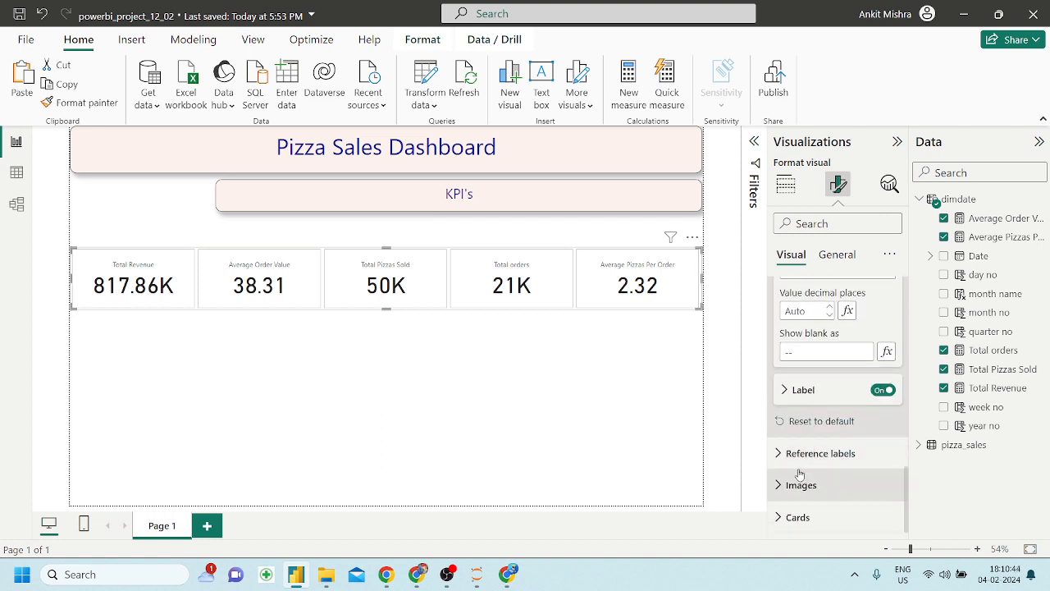
pyautogui.click(784, 517)
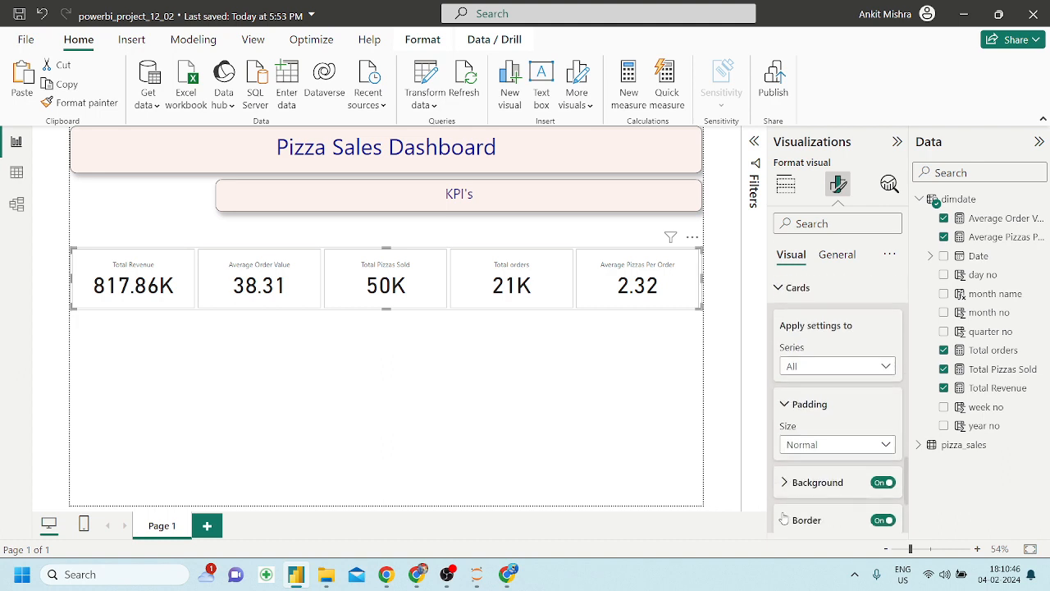
pyautogui.scroll(-2, 821, 376)
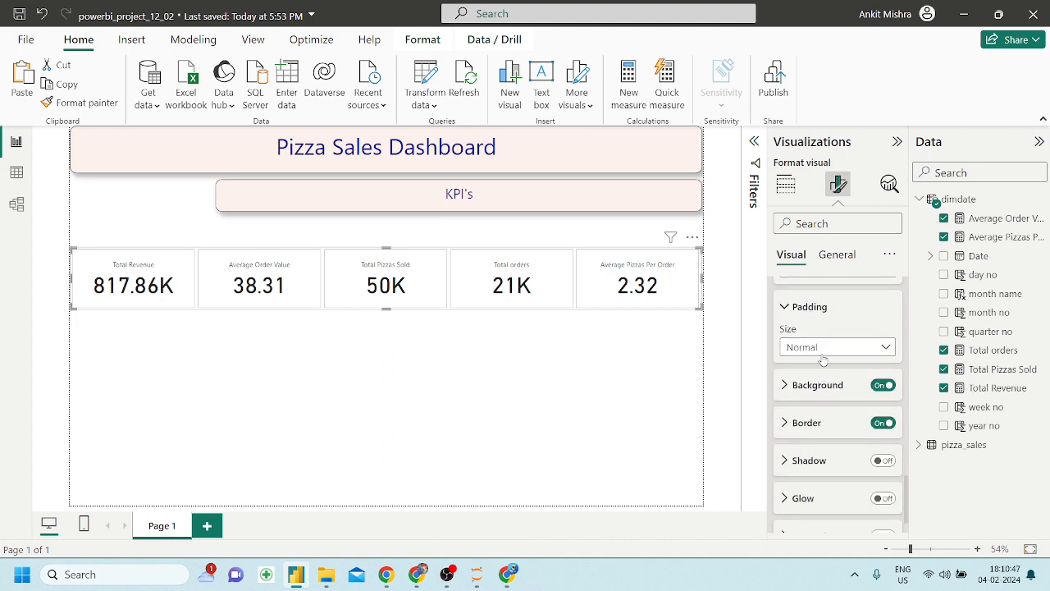
pyautogui.click(792, 386)
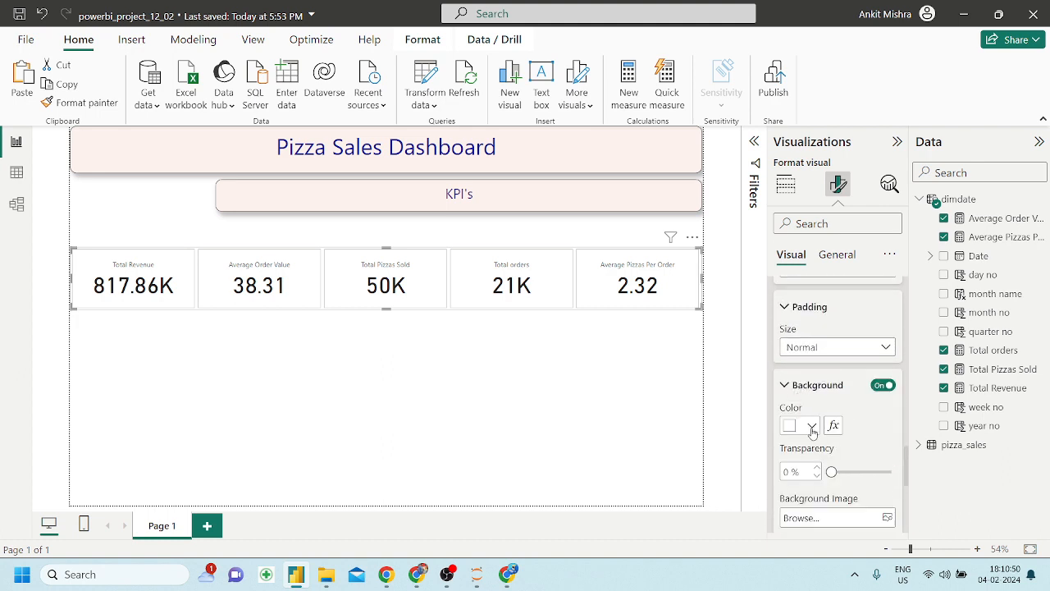
pyautogui.click(812, 427)
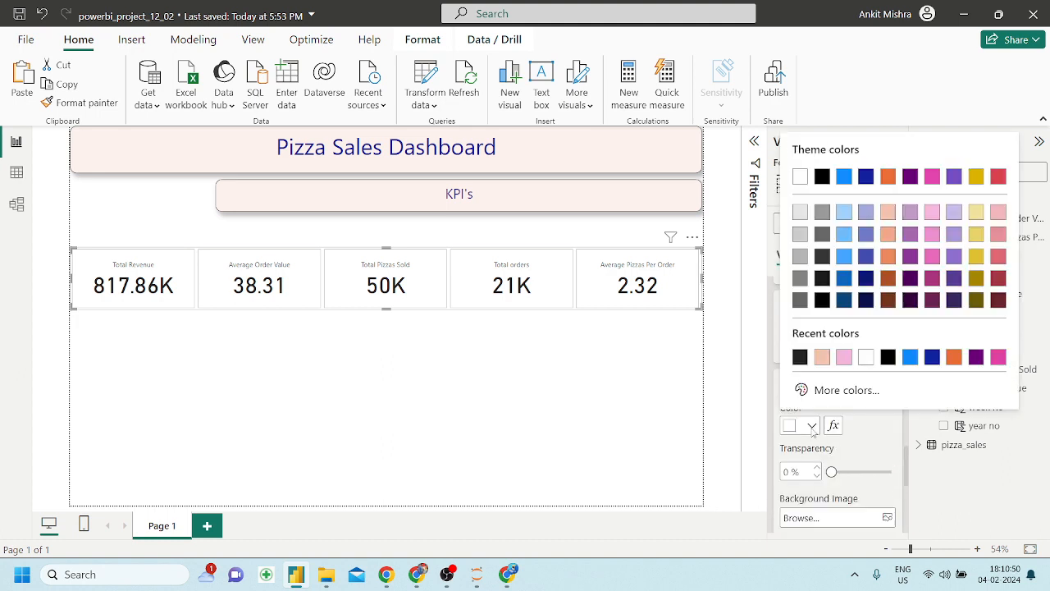
pyautogui.click(845, 358)
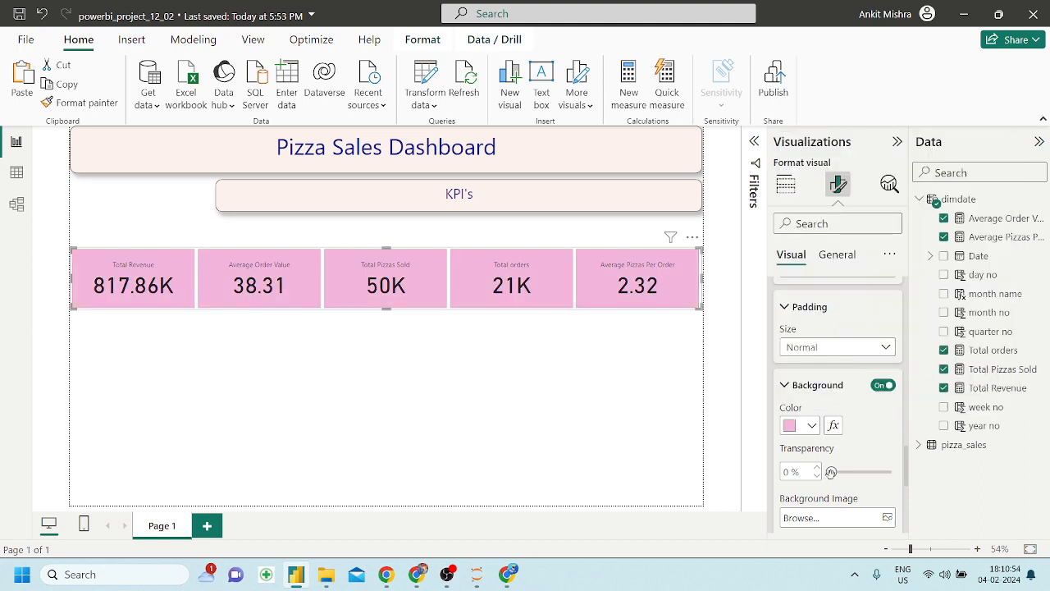
pyautogui.moveTo(831, 472); pyautogui.dragTo(883, 473)
# Turn on the shadow for the KPI cards and open the shadow's detailed settings
pyautogui.scroll(-1, 855, 450)
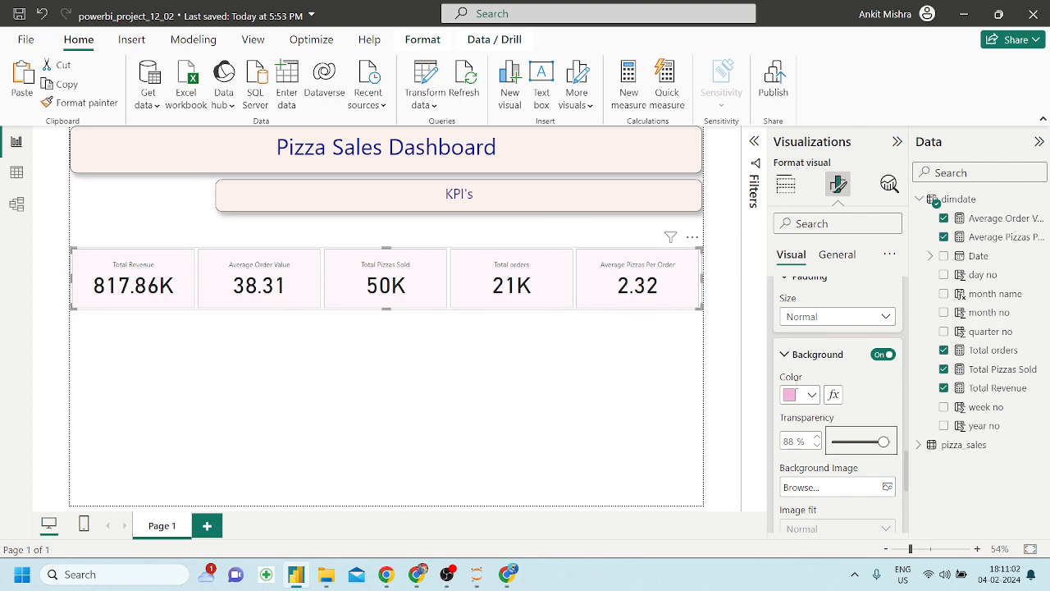
pyautogui.scroll(-2, 814, 471)
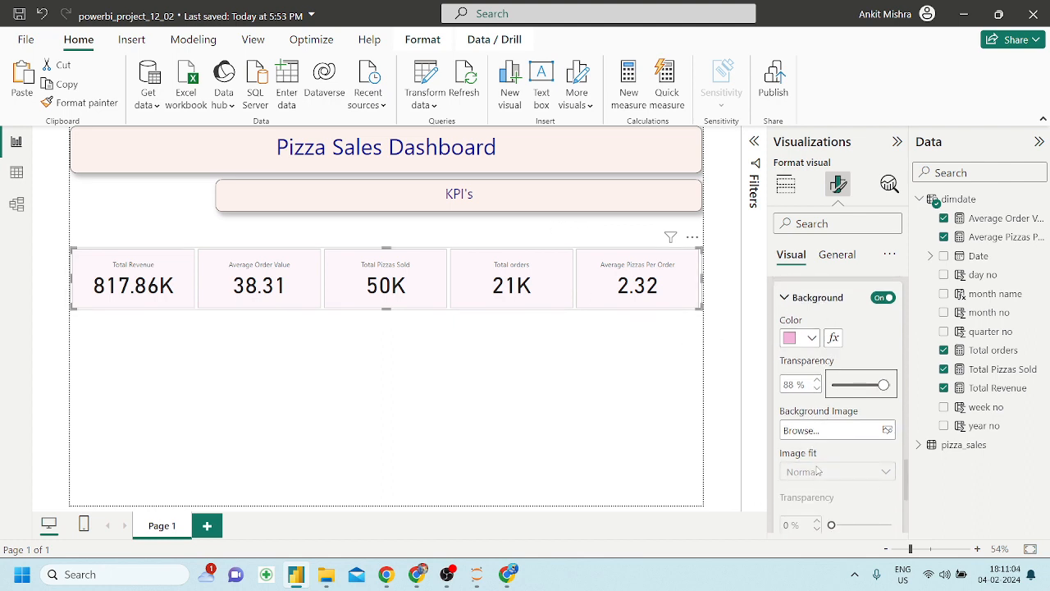
pyautogui.scroll(-3, 825, 472)
pyautogui.scroll(-1, 827, 473)
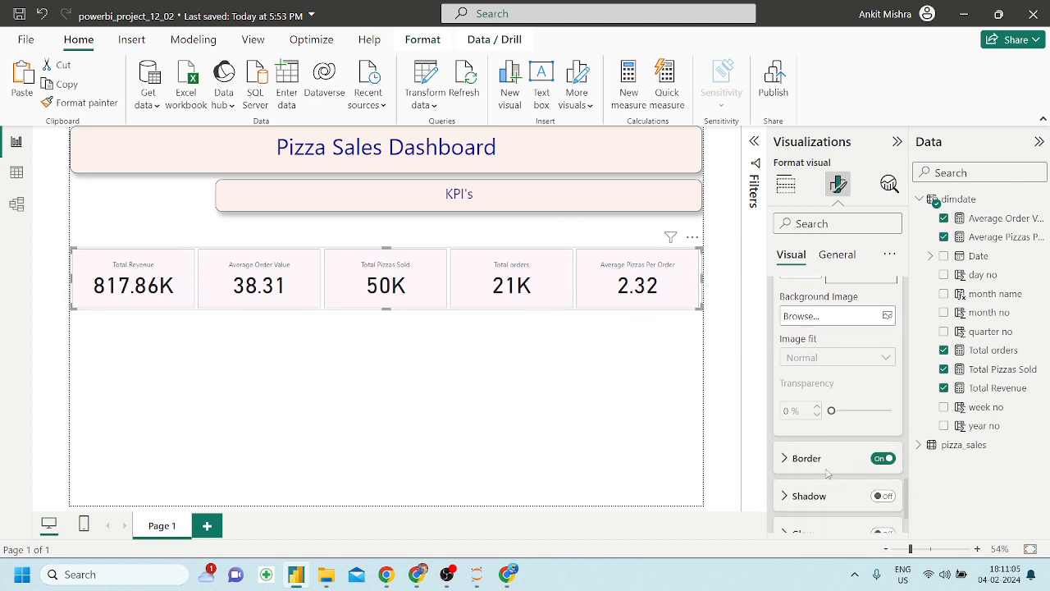
pyautogui.click(876, 497)
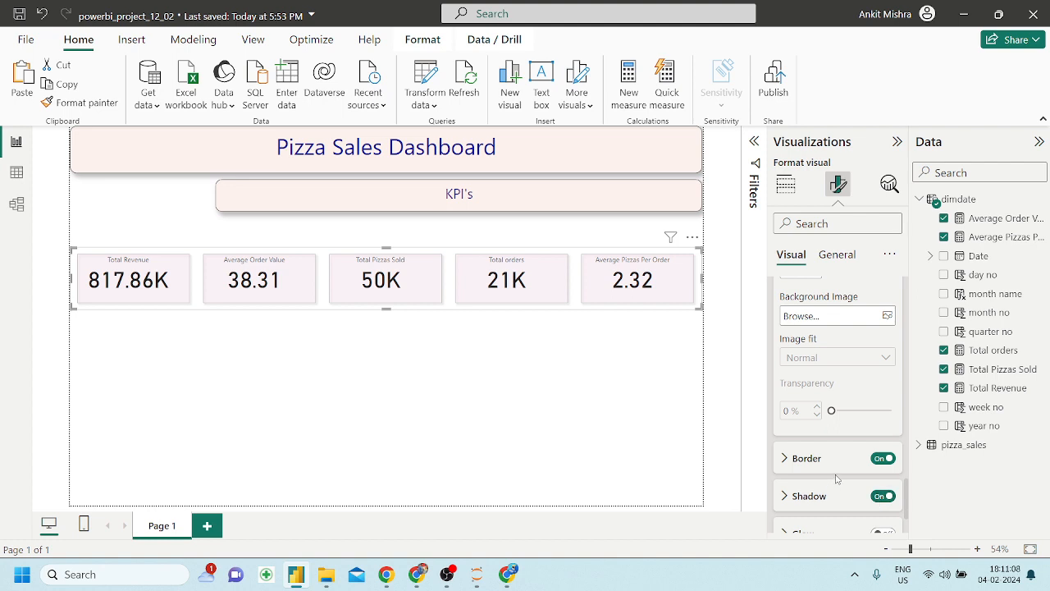
pyautogui.scroll(-2, 844, 479)
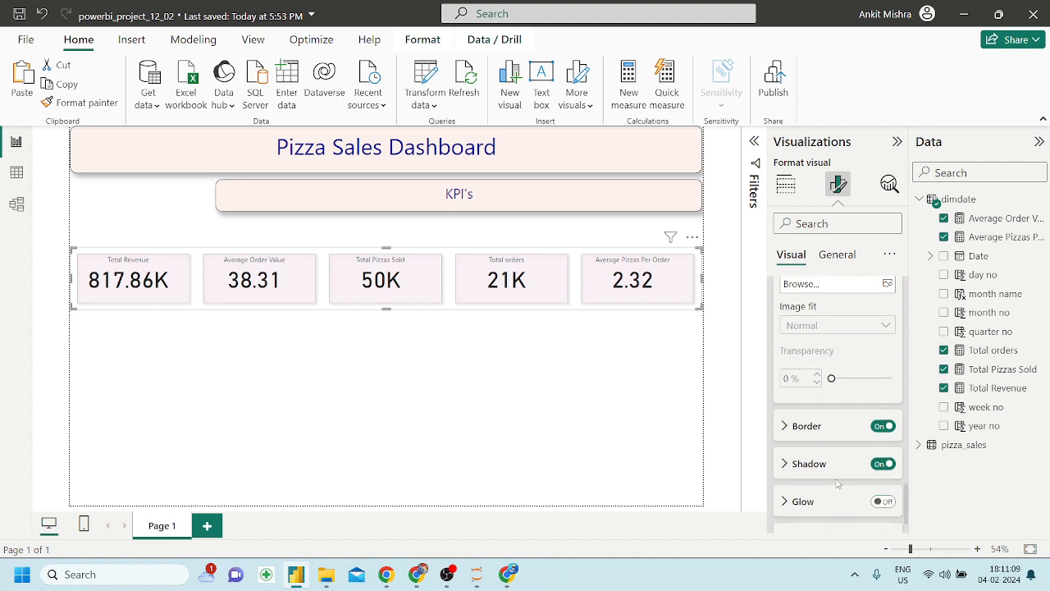
pyautogui.click(798, 451)
pyautogui.scroll(-3, 818, 433)
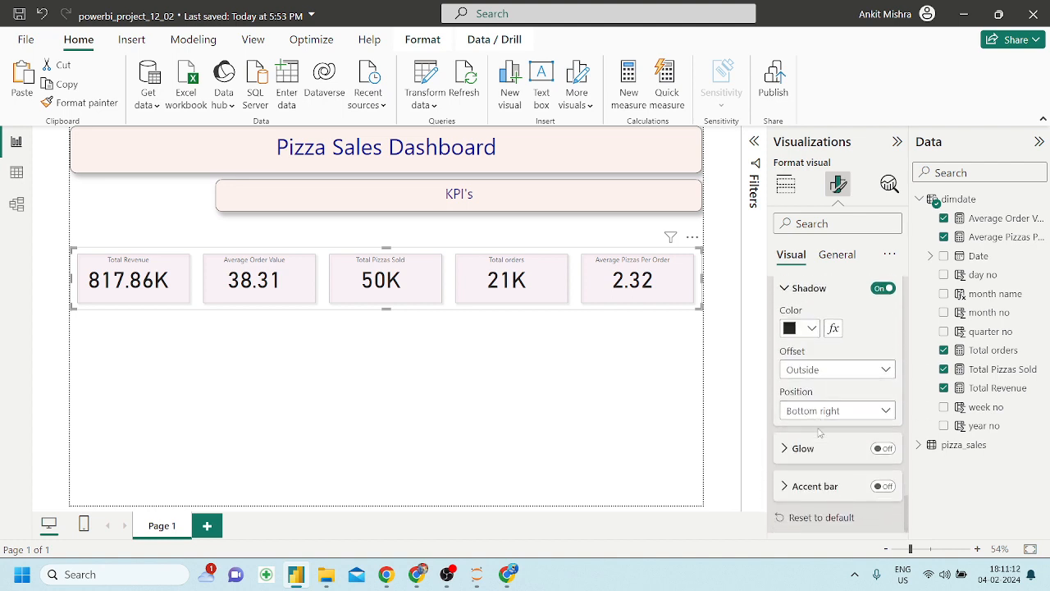
# Turn on the accent bar for all KPI cards with 26% transparency and a width of 5 px
pyautogui.click(878, 457)
pyautogui.click(878, 456)
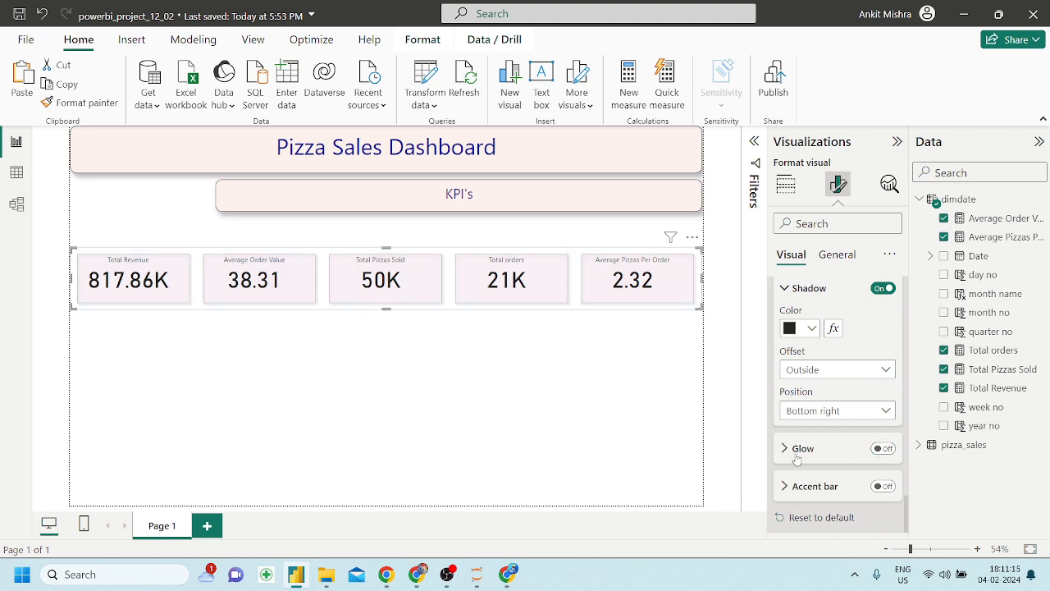
pyautogui.click(880, 486)
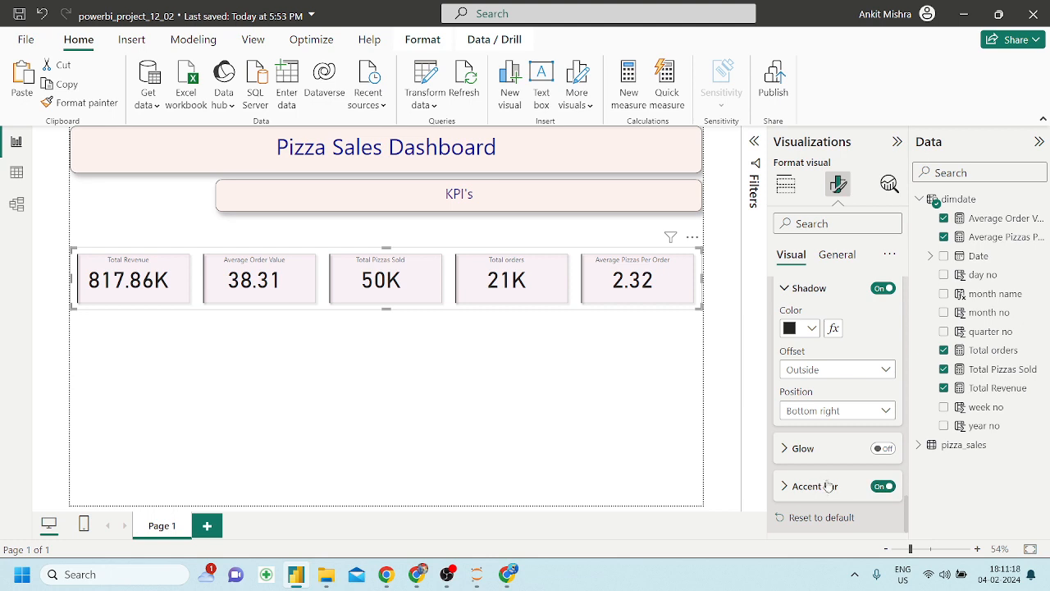
pyautogui.click(786, 487)
pyautogui.scroll(-3, 786, 487)
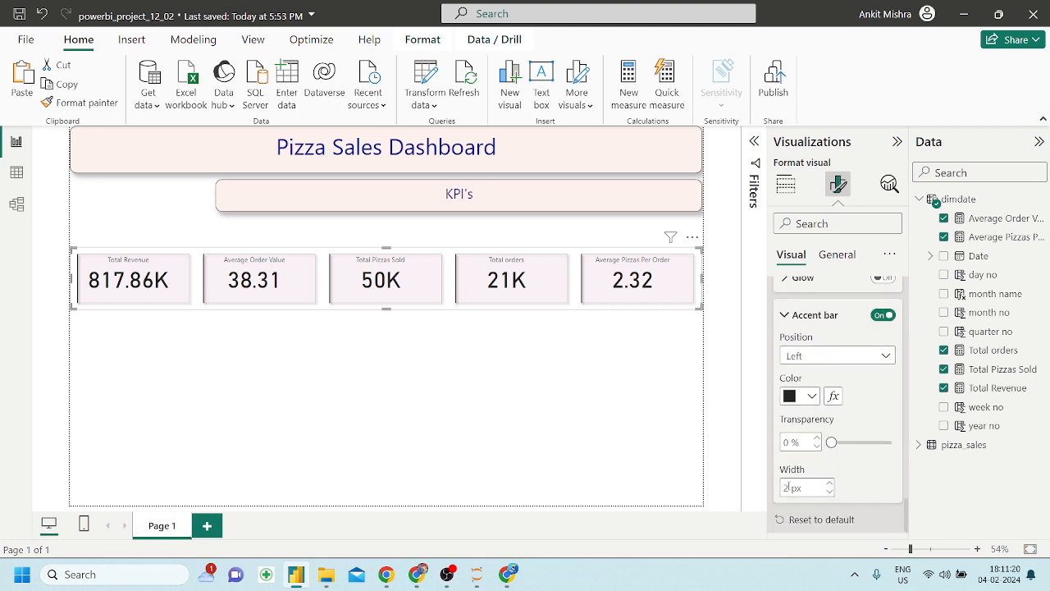
pyautogui.moveTo(831, 442); pyautogui.dragTo(847, 442)
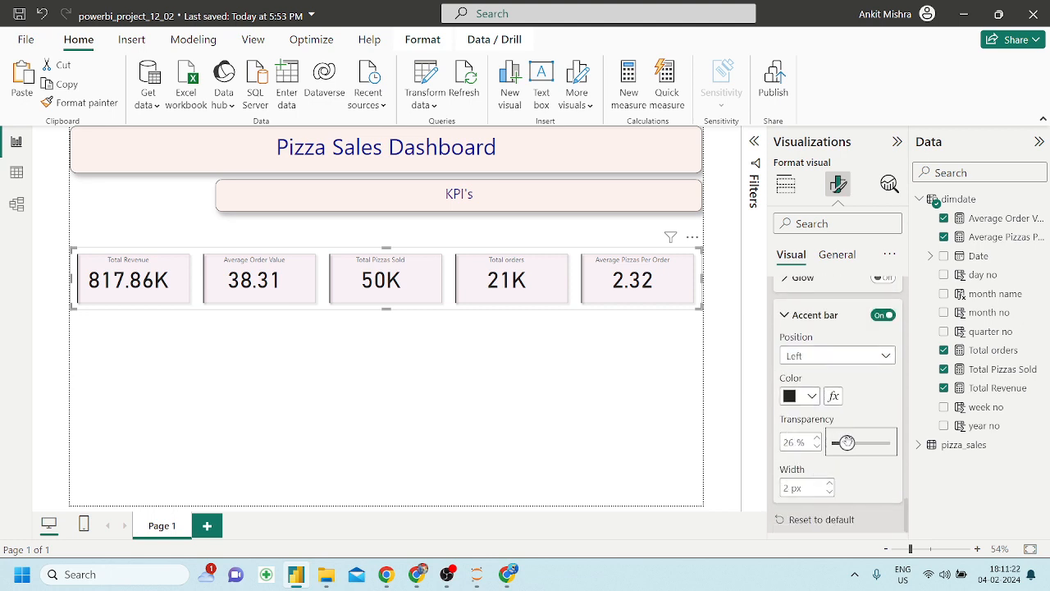
pyautogui.click(830, 485)
pyautogui.click(831, 486)
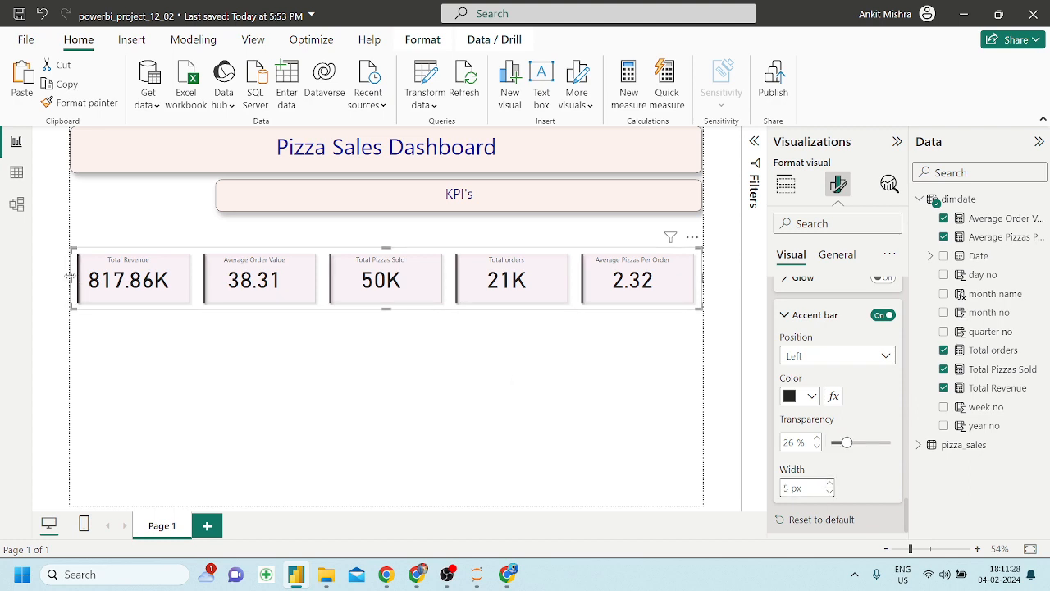
# Narrow the KPI card visual to the width of the KPI's heading and set the callout values' font size to 33
pyautogui.moveTo(69, 276); pyautogui.dragTo(216, 271)
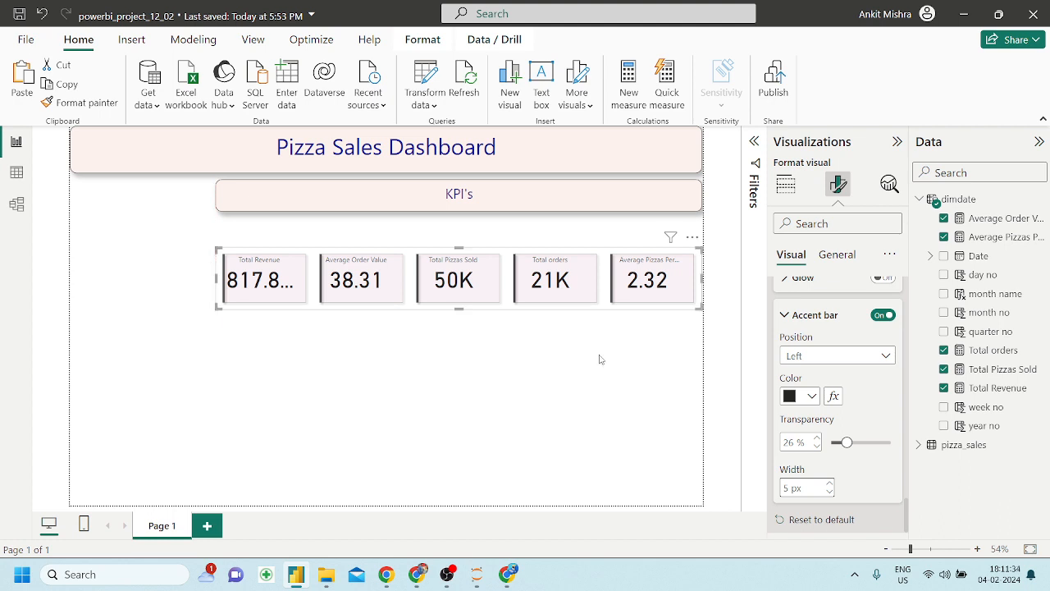
pyautogui.scroll(10, 862, 417)
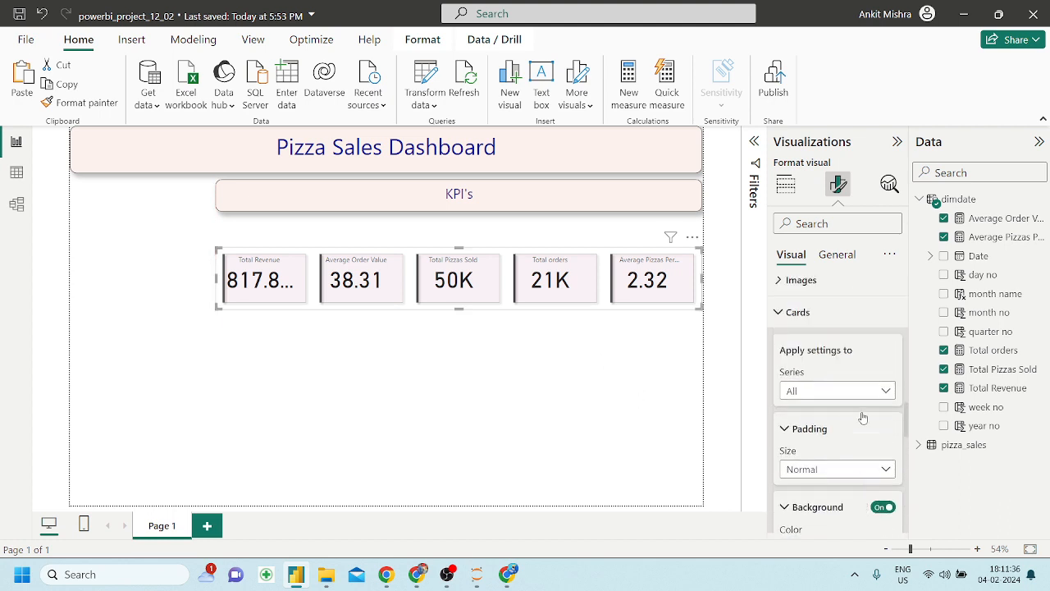
pyautogui.scroll(8, 862, 416)
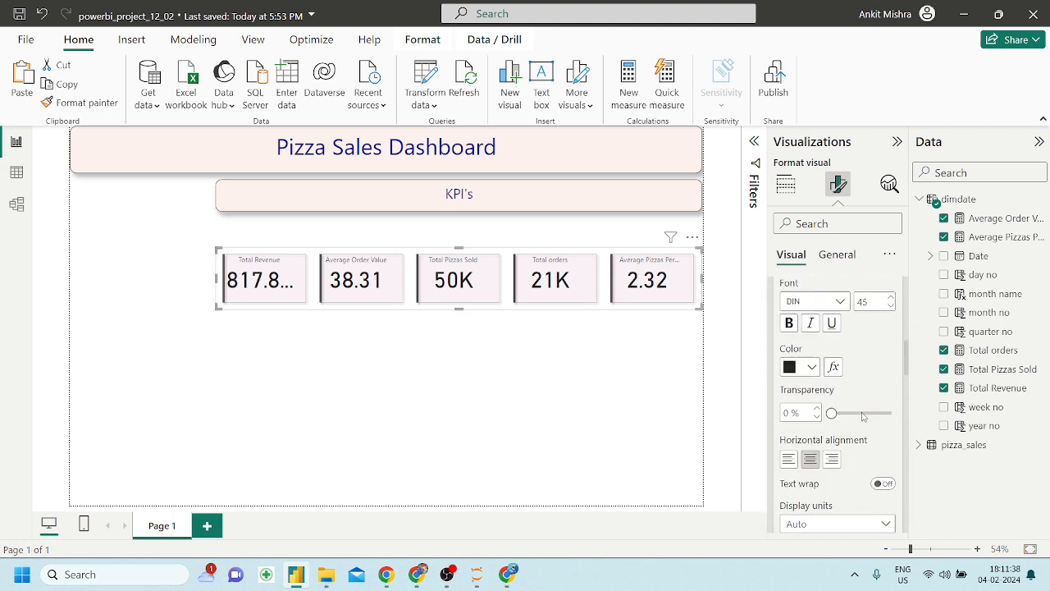
pyautogui.scroll(-3, 862, 417)
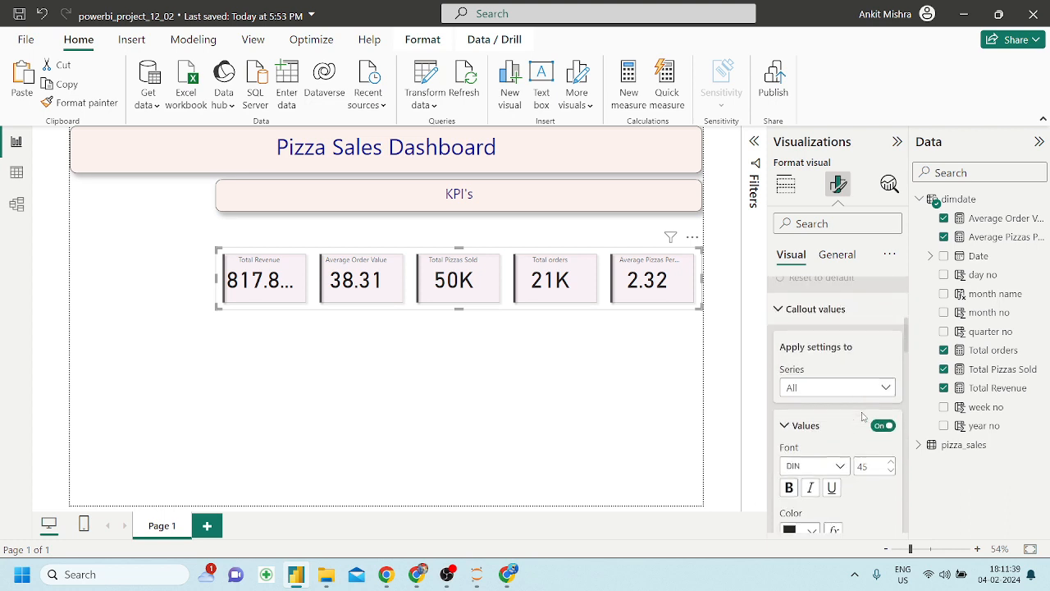
pyautogui.click(891, 467)
pyautogui.click(891, 466)
pyautogui.click(891, 467)
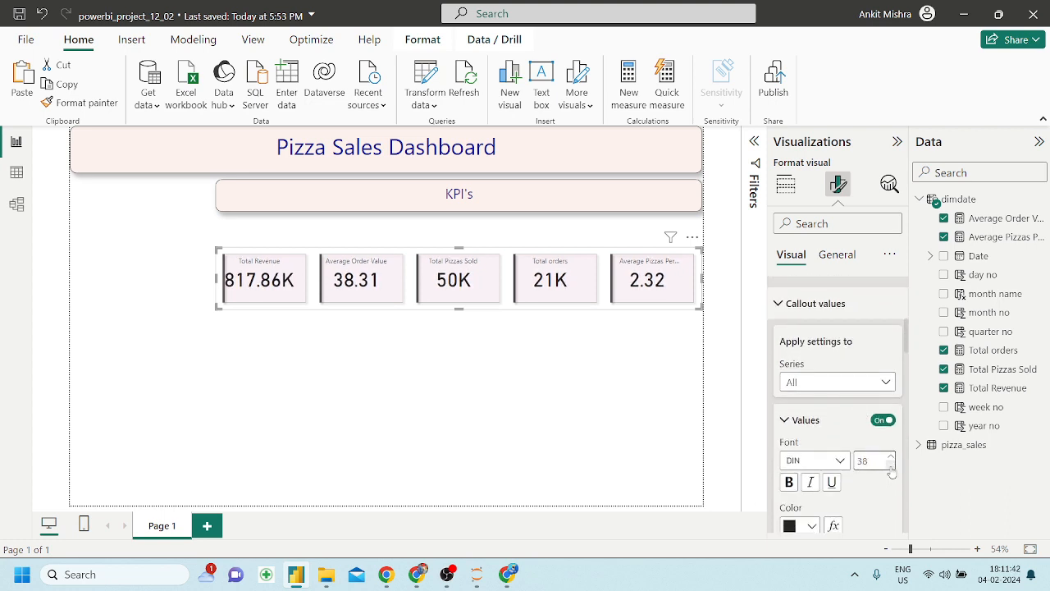
pyautogui.click(891, 467)
pyautogui.click(891, 467)
pyautogui.click(891, 467)
pyautogui.click(891, 467)
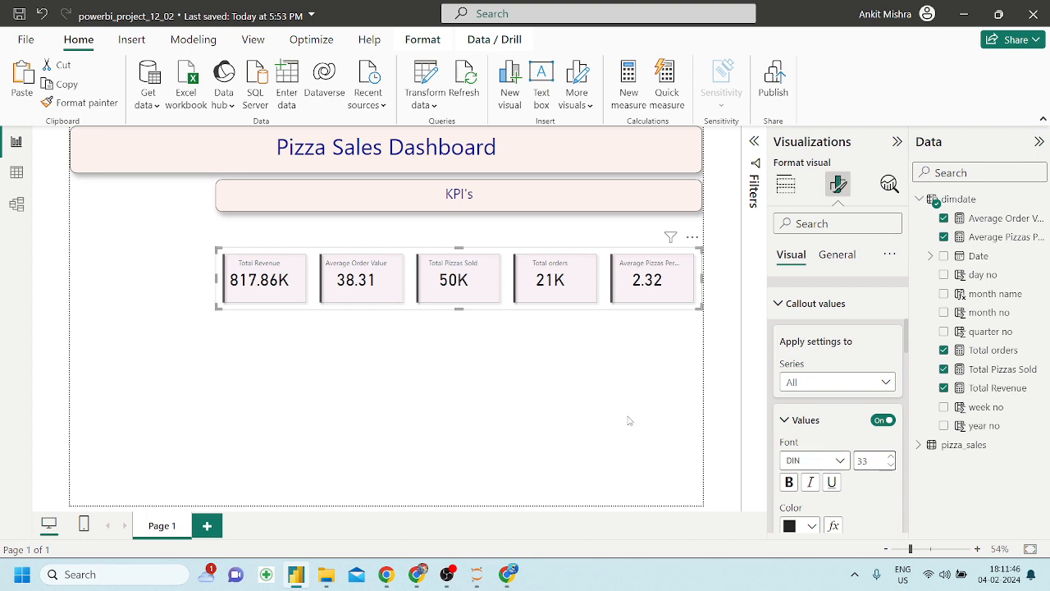
# Move the KPI card visual up to sit directly below the KPI's heading
pyautogui.click(551, 388)
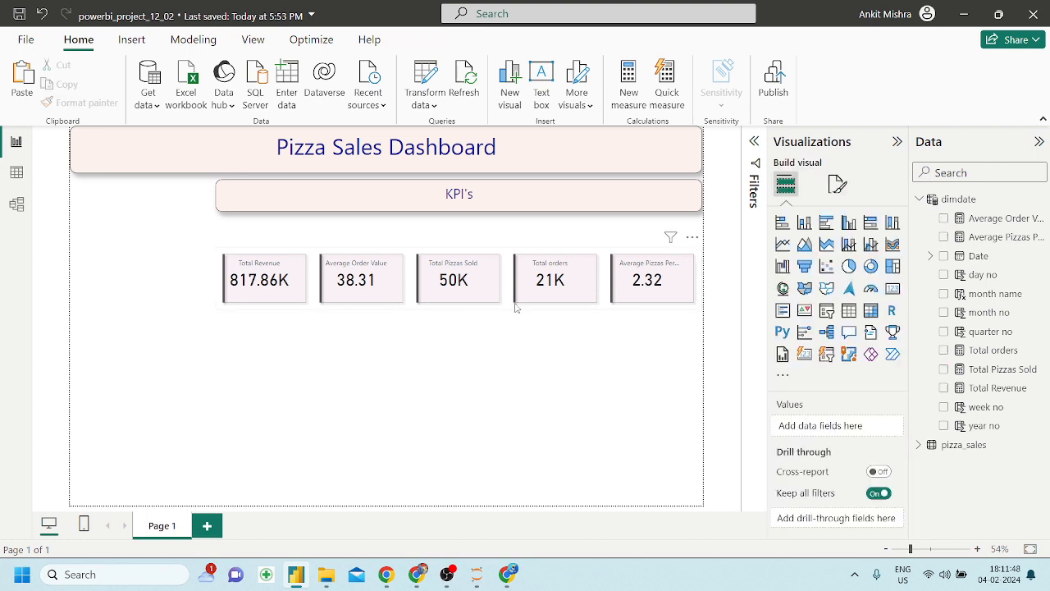
pyautogui.moveTo(516, 307); pyautogui.dragTo(521, 279)
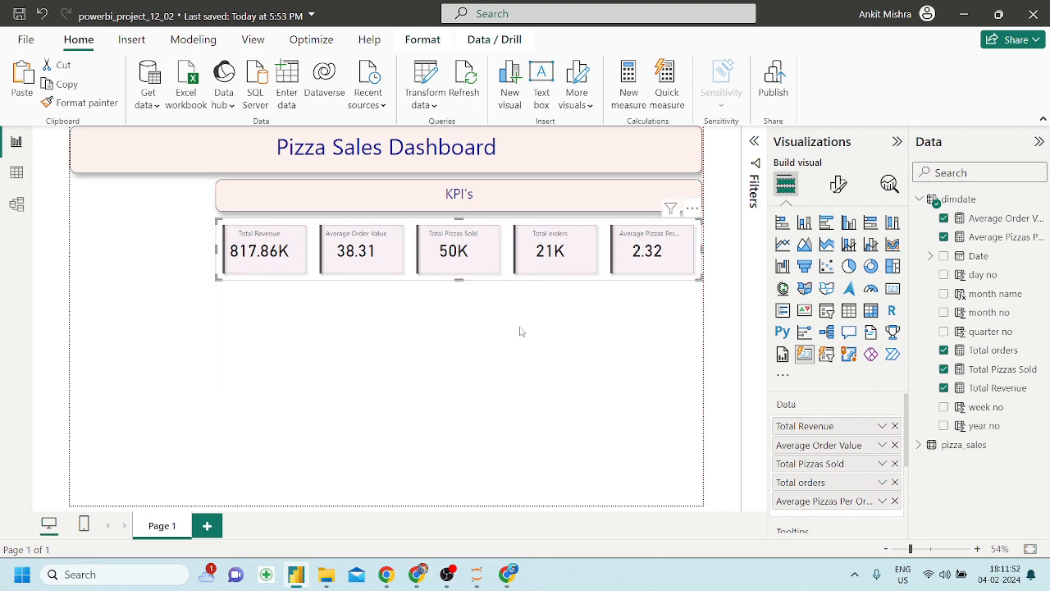
pyautogui.click(520, 330)
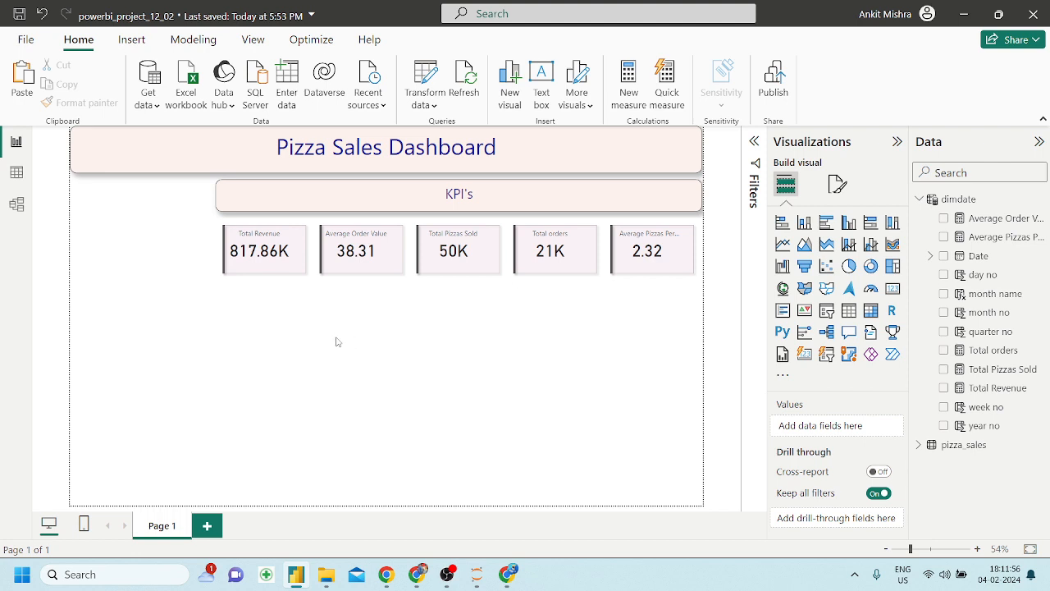
# Give the whole KPI card visual a light orange background with 85% transparency
pyautogui.click(254, 278)
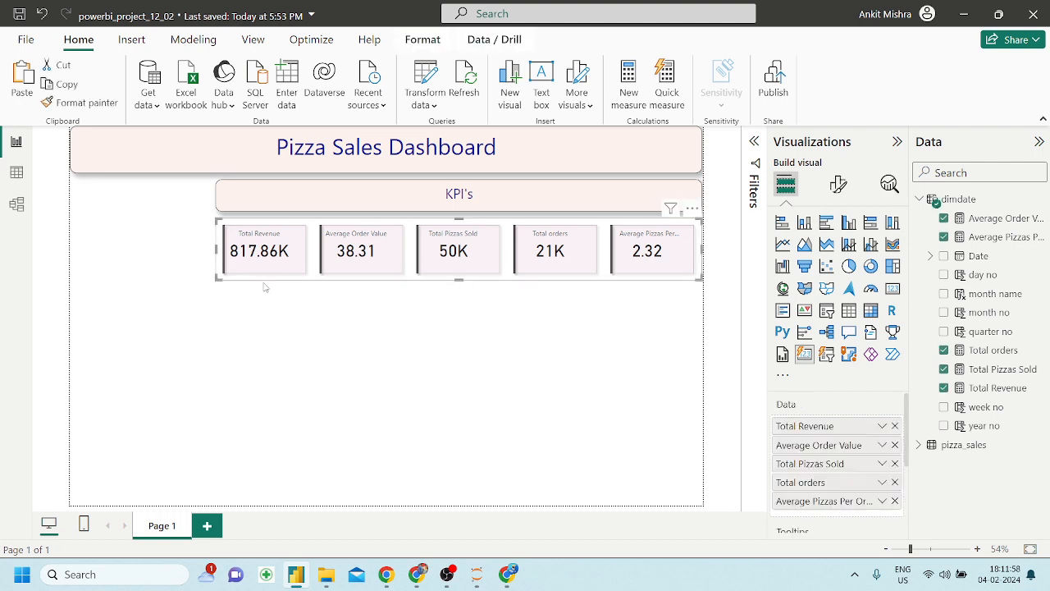
pyautogui.click(839, 185)
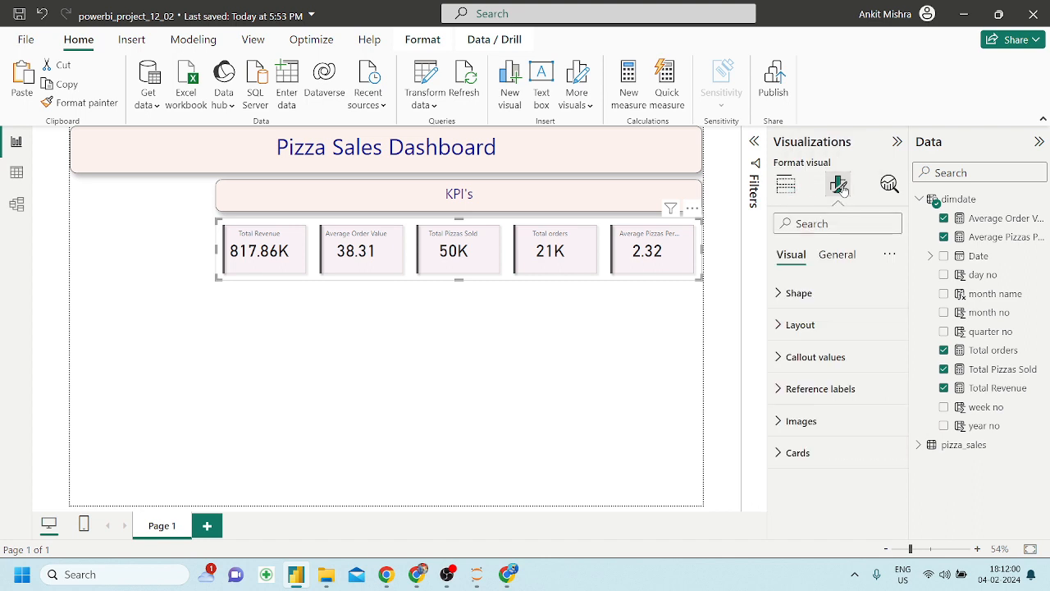
pyautogui.click(835, 256)
pyautogui.click(783, 359)
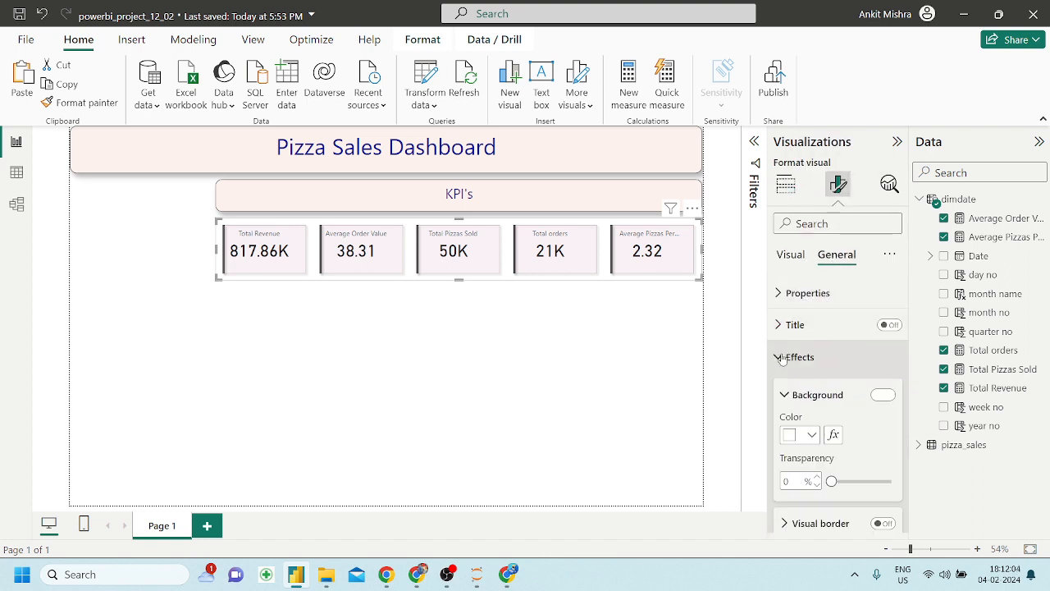
pyautogui.click(814, 436)
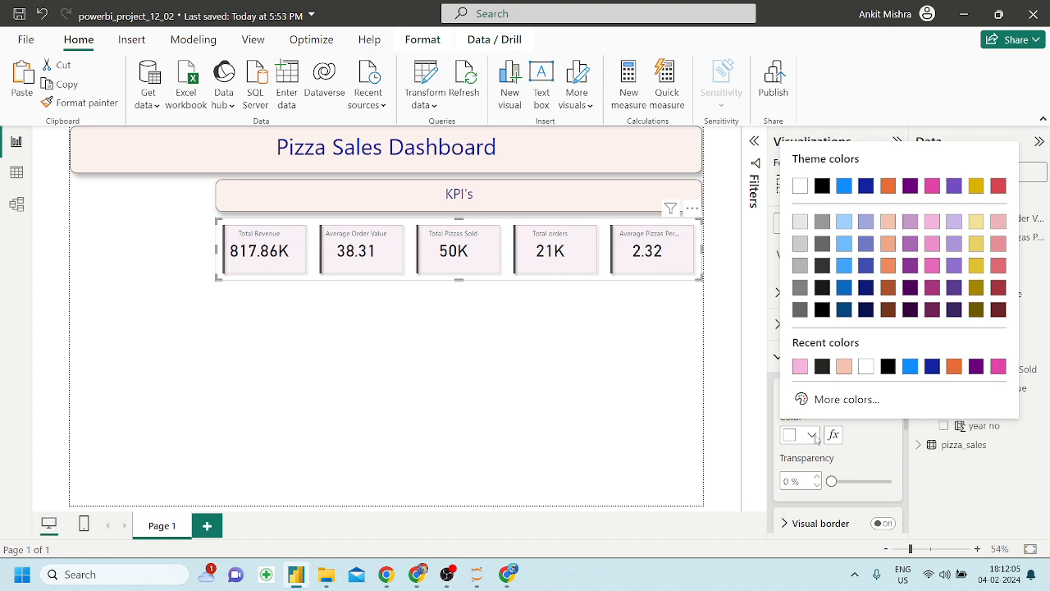
pyautogui.click(843, 367)
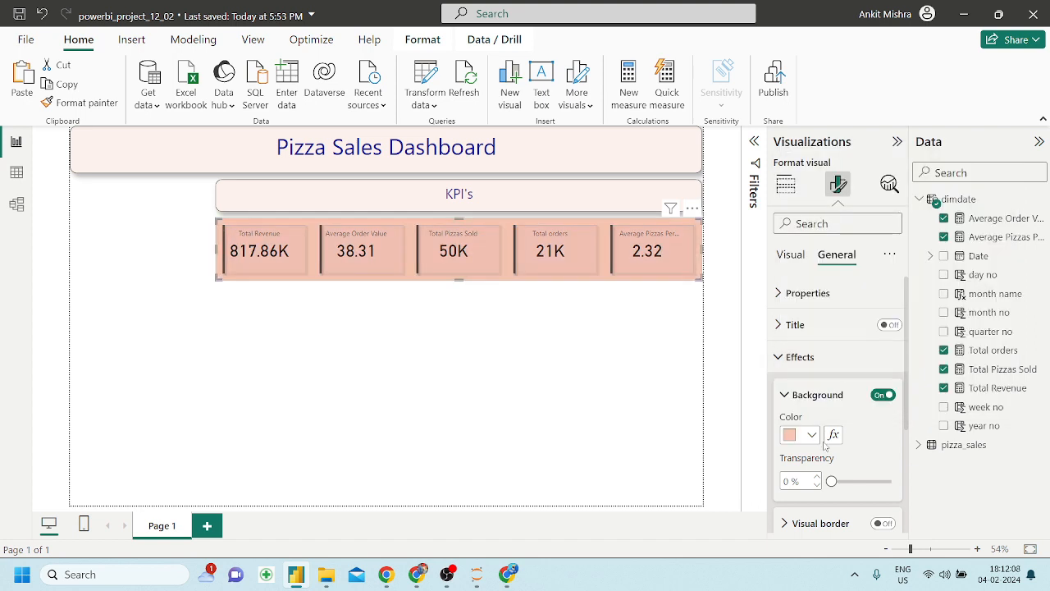
pyautogui.moveTo(831, 481); pyautogui.dragTo(882, 481)
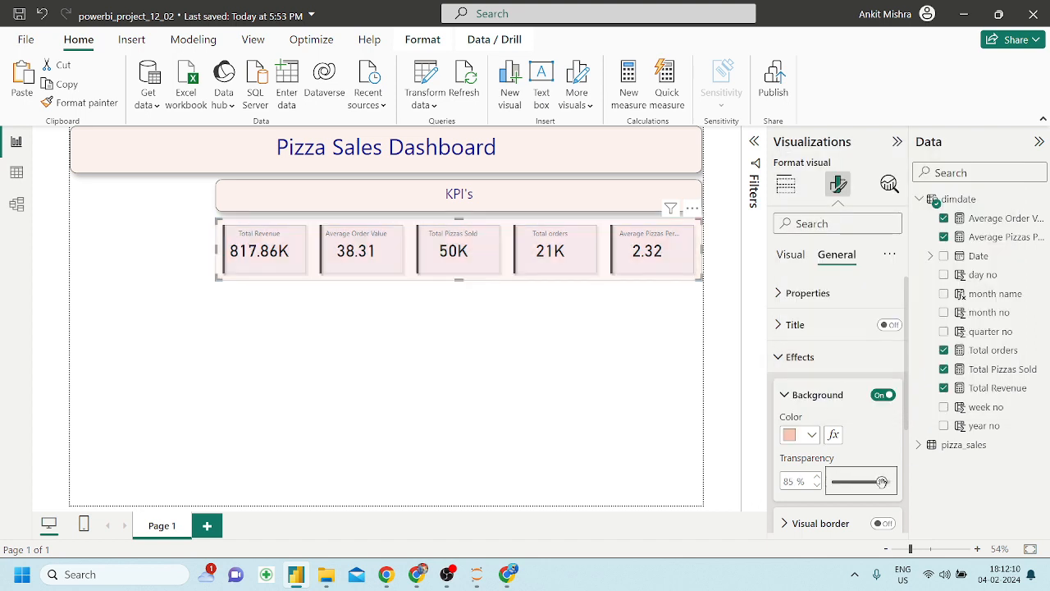
pyautogui.click(560, 424)
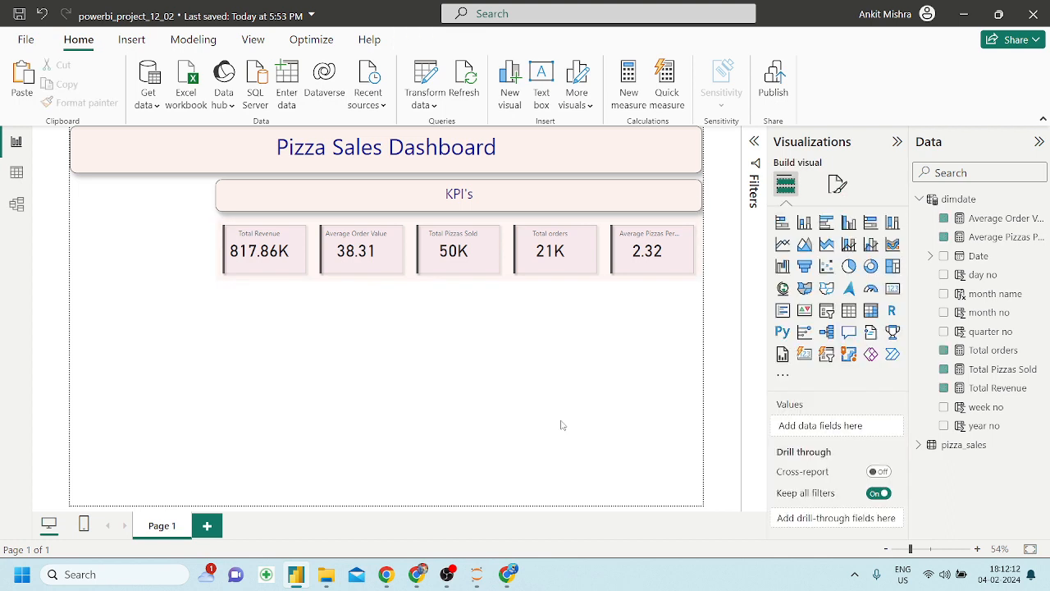
# Turn on the visual border and the shadow for the whole KPI card visual
pyautogui.click(513, 282)
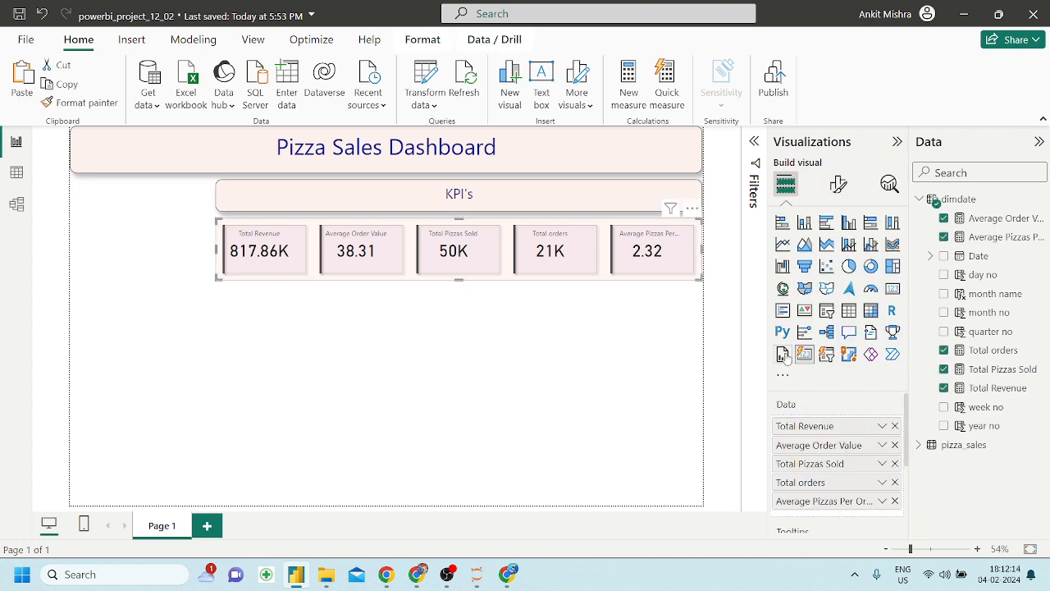
pyautogui.click(838, 185)
pyautogui.click(837, 254)
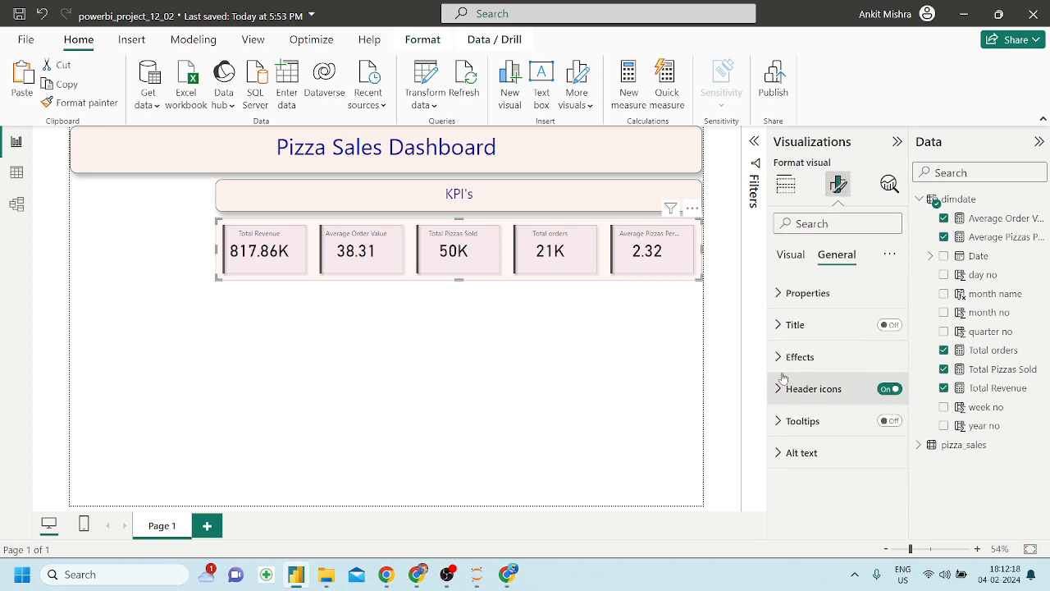
pyautogui.click(790, 356)
pyautogui.scroll(-3, 813, 450)
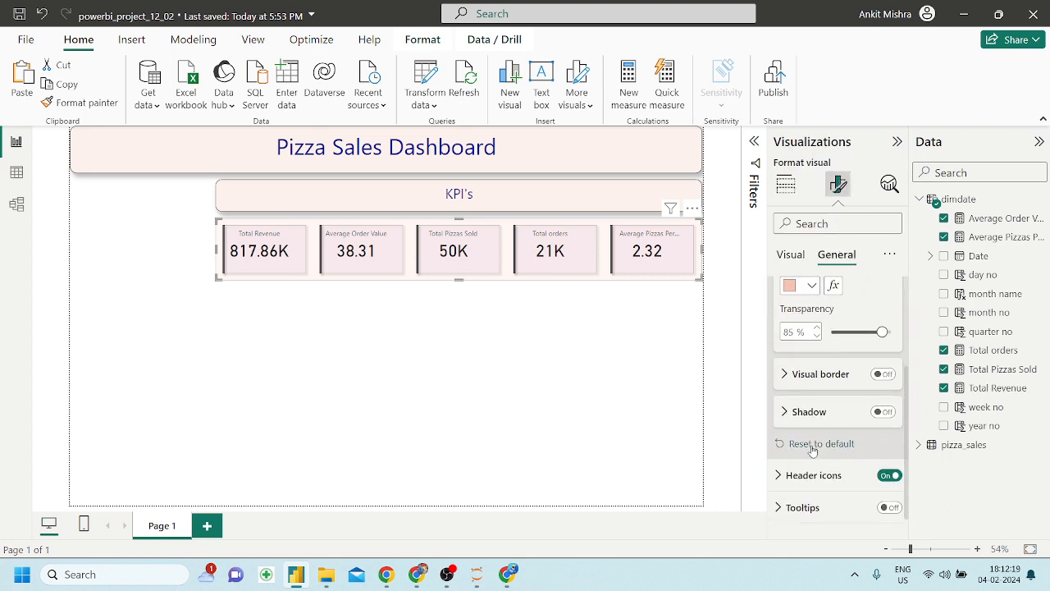
pyautogui.click(883, 374)
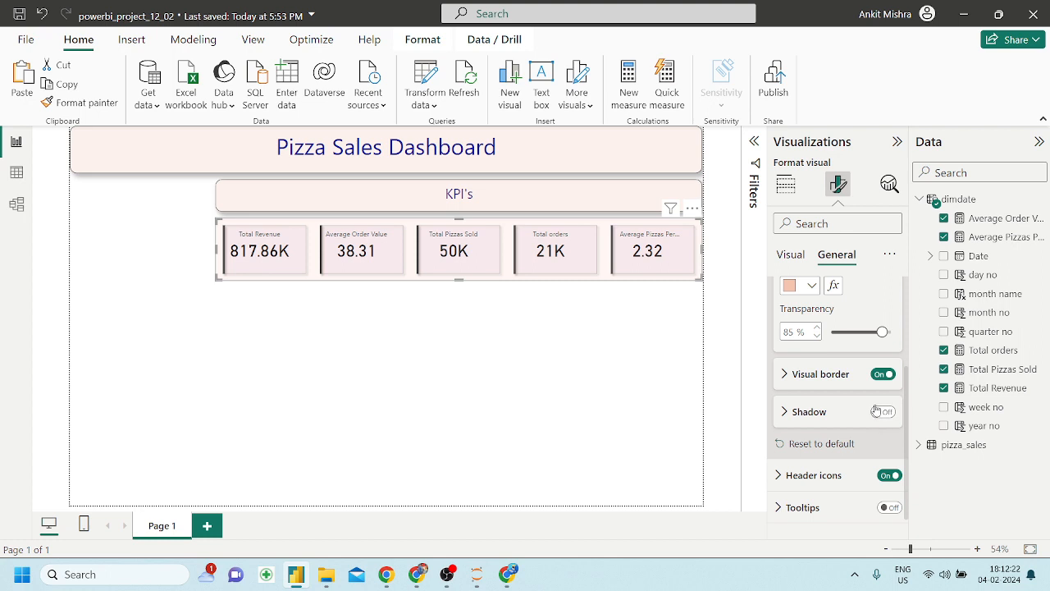
pyautogui.click(881, 412)
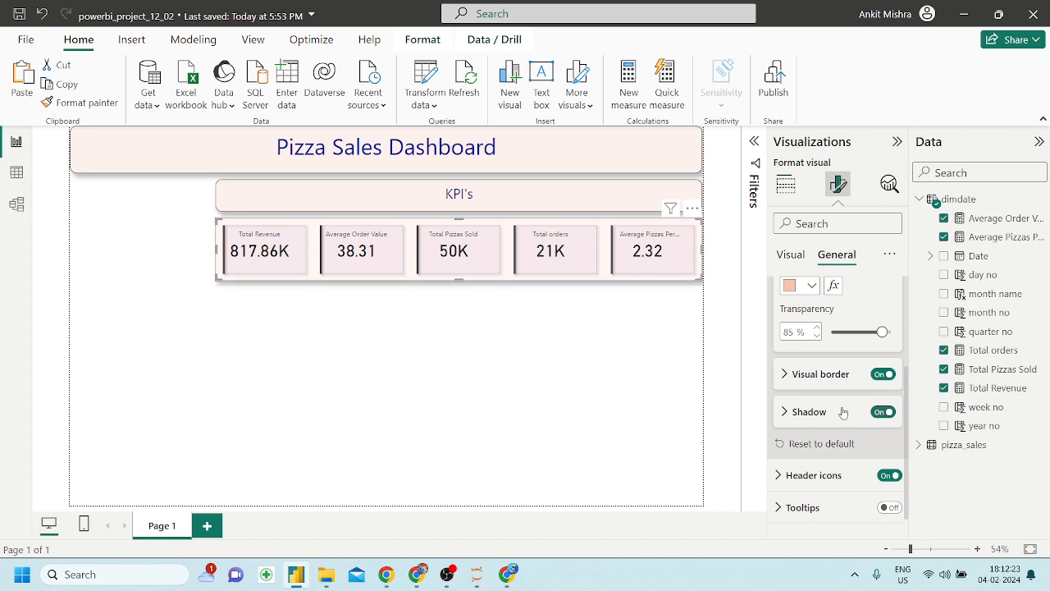
# Round the corners of the KPI card visual's border to 7 px
pyautogui.click(783, 374)
pyautogui.moveTo(831, 459); pyautogui.dragTo(859, 463)
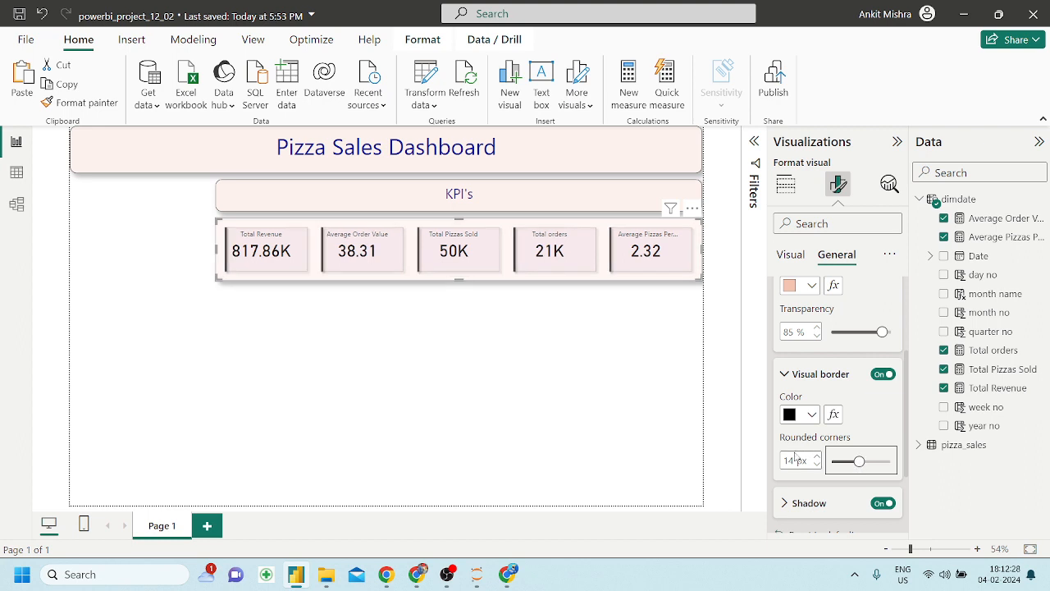
pyautogui.moveTo(860, 461); pyautogui.dragTo(846, 461)
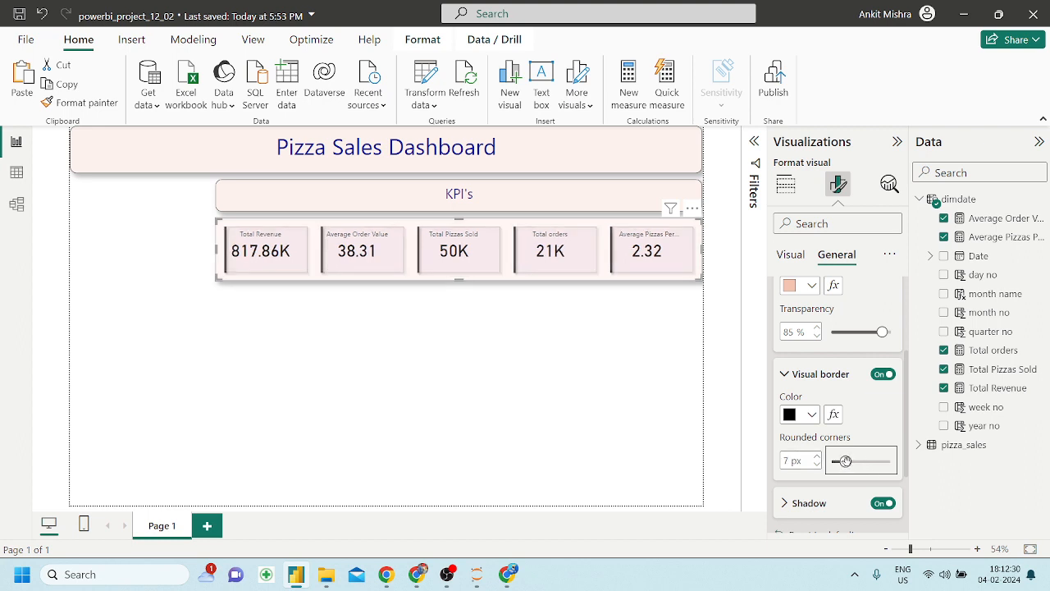
pyautogui.click(554, 404)
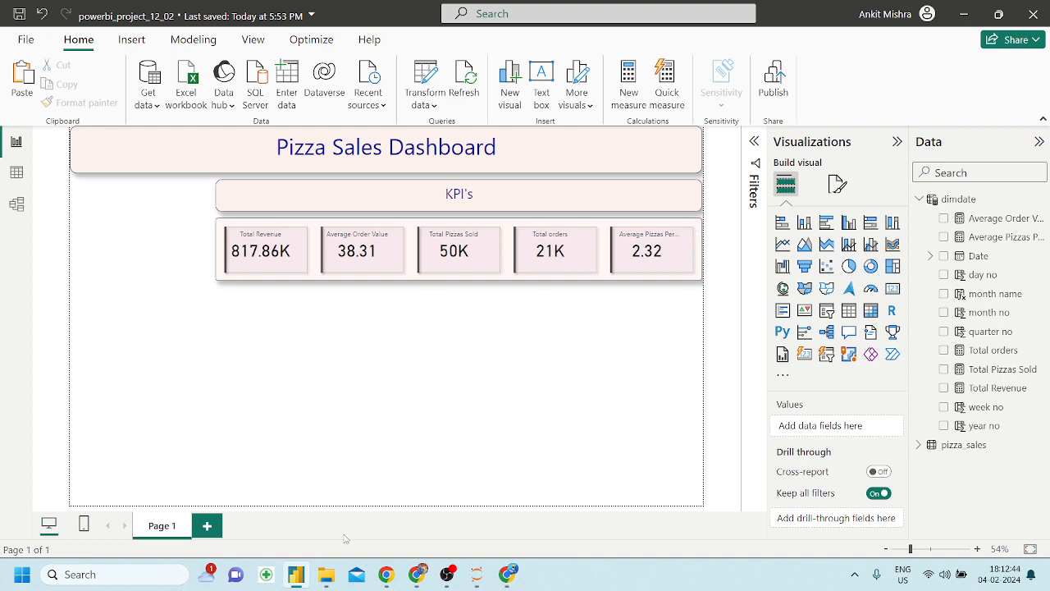
# Add an empty clustered column chart below the KPI cards and check the reference PDF for the chart's fields
pyautogui.click(417, 575)
pyautogui.scroll(-1, 491, 392)
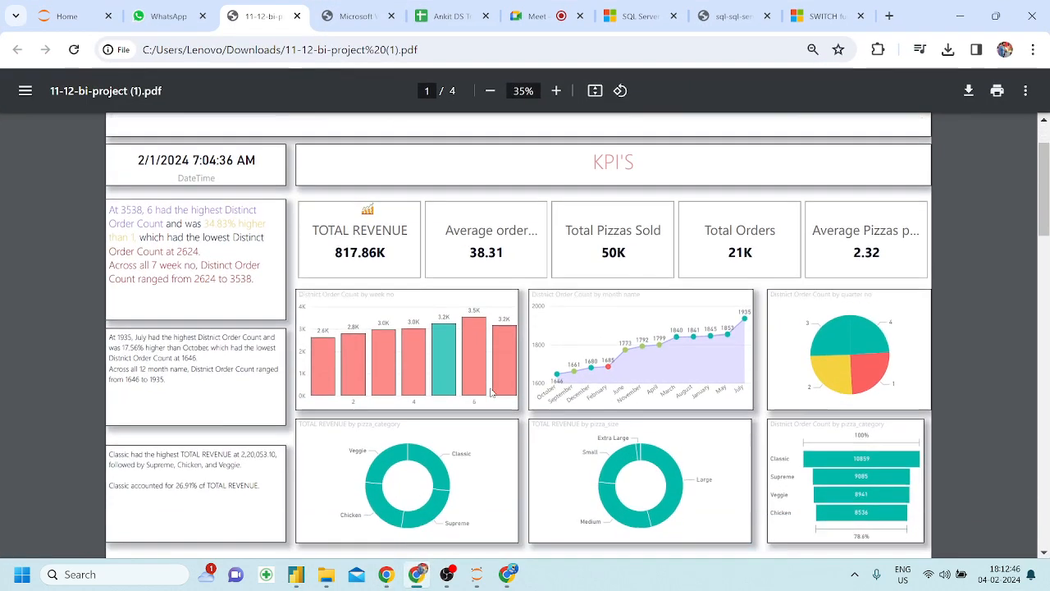
pyautogui.scroll(-2, 490, 392)
pyautogui.scroll(1, 442, 279)
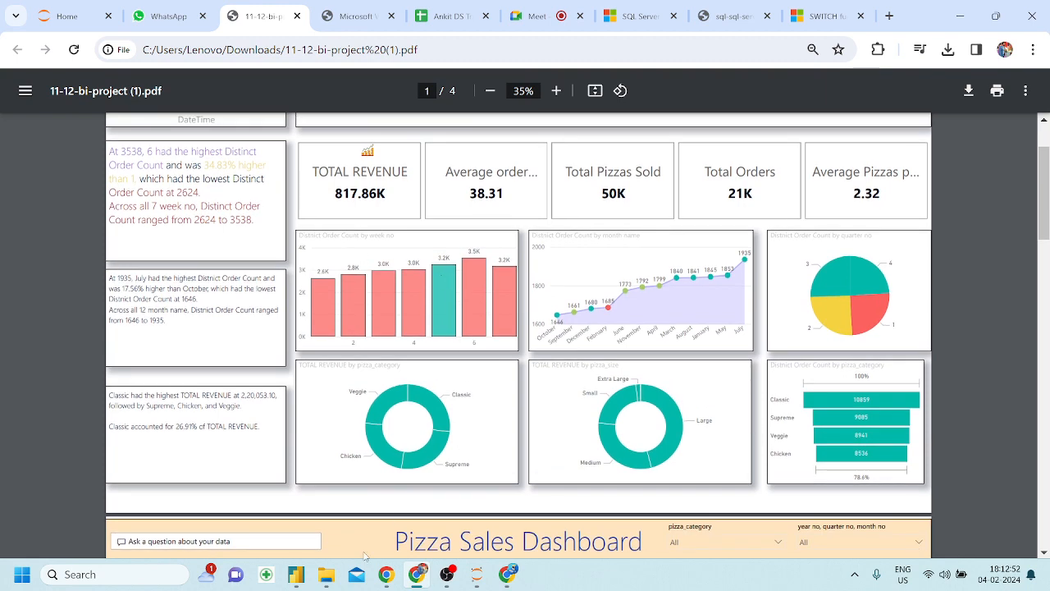
pyautogui.click(300, 578)
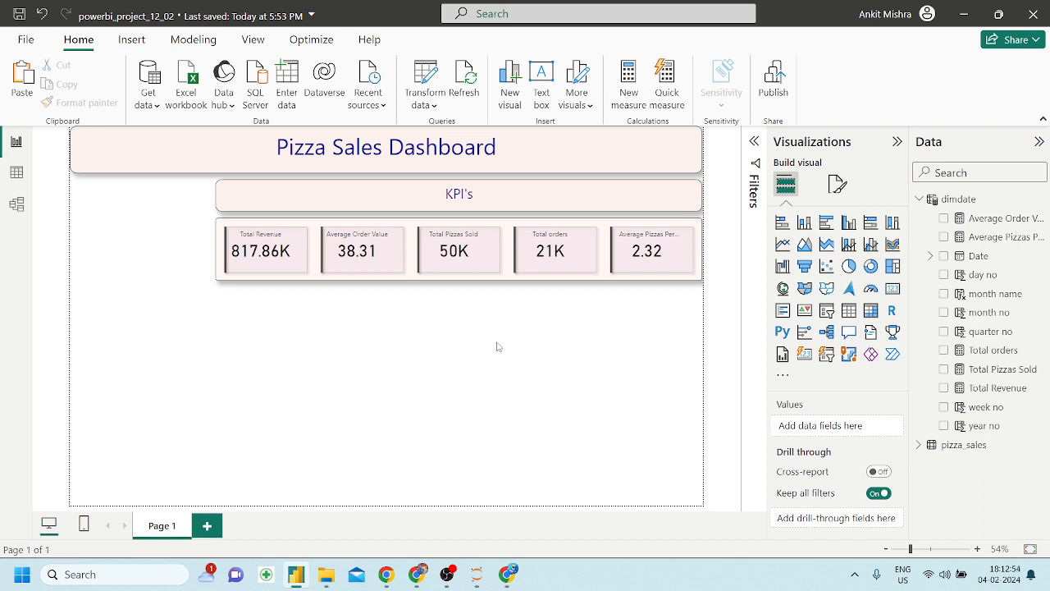
pyautogui.click(849, 222)
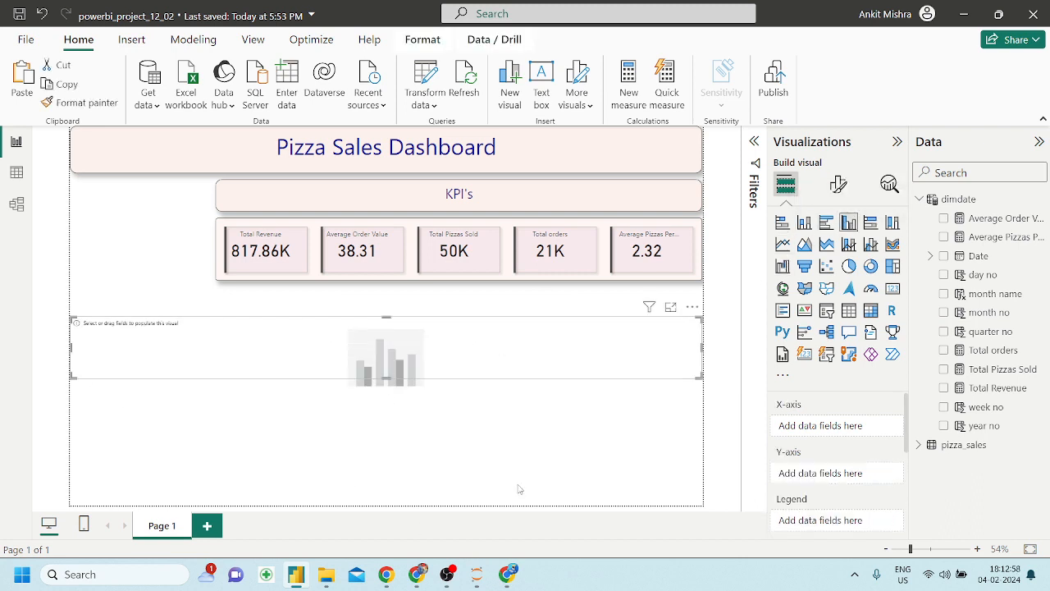
pyautogui.click(417, 575)
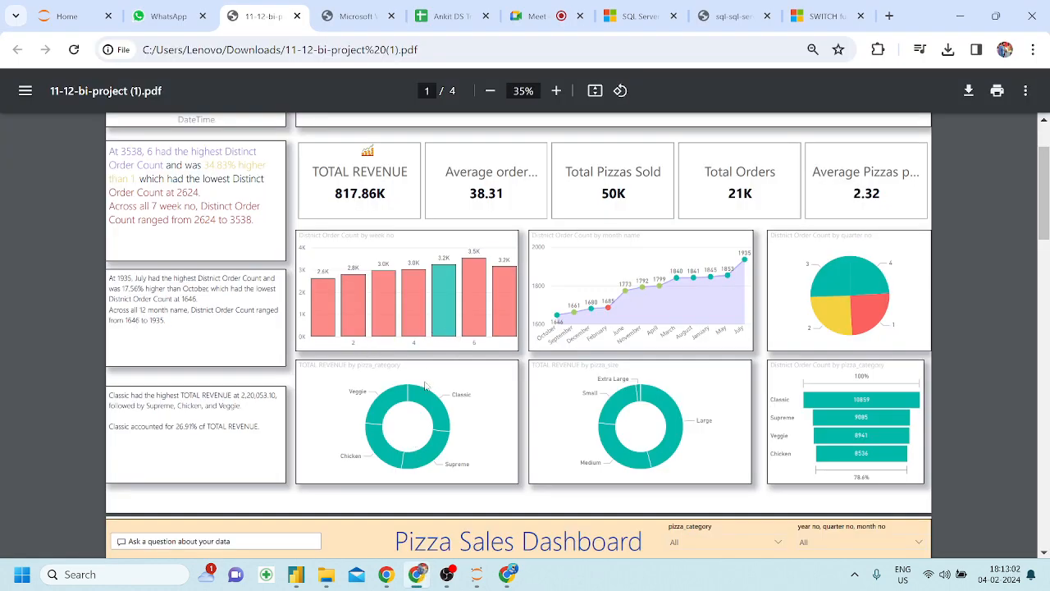
pyautogui.click(296, 574)
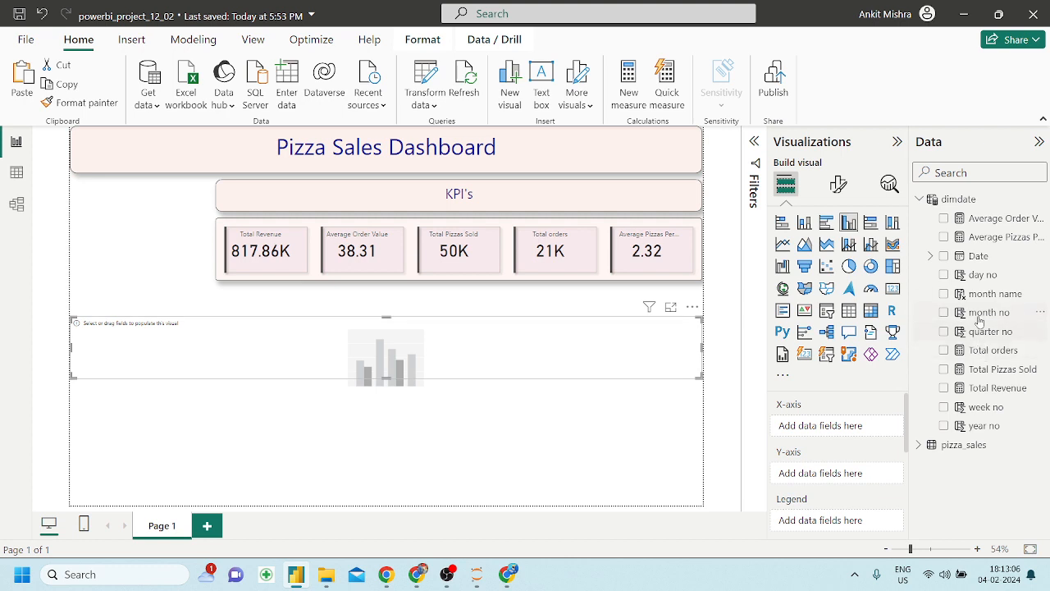
# Put the Day Name field from the pizza_sales table on the X-axis of the empty column chart
pyautogui.click(917, 447)
pyautogui.scroll(-3, 986, 382)
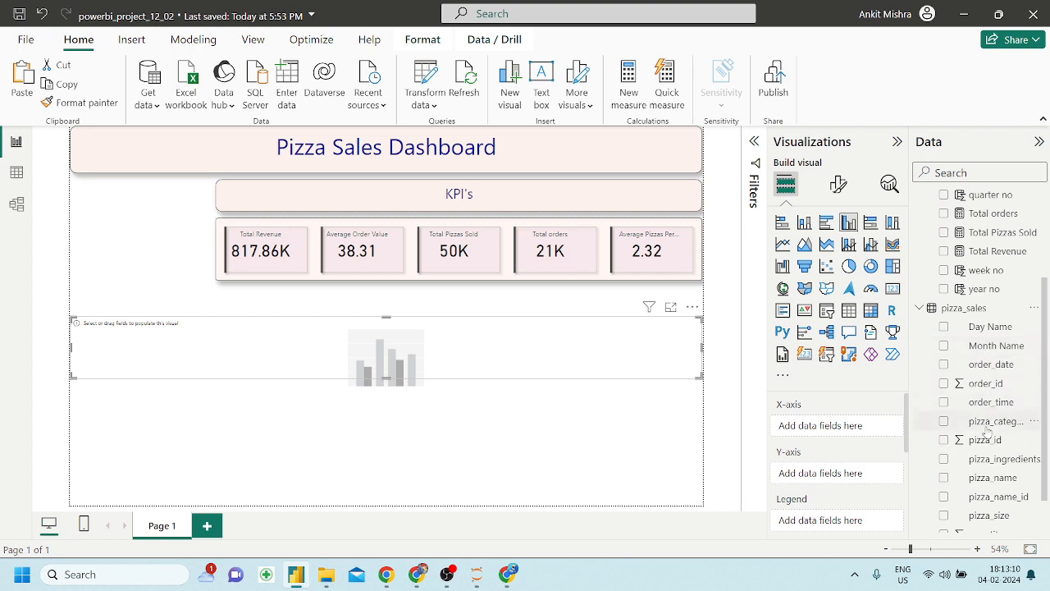
pyautogui.scroll(-1, 987, 431)
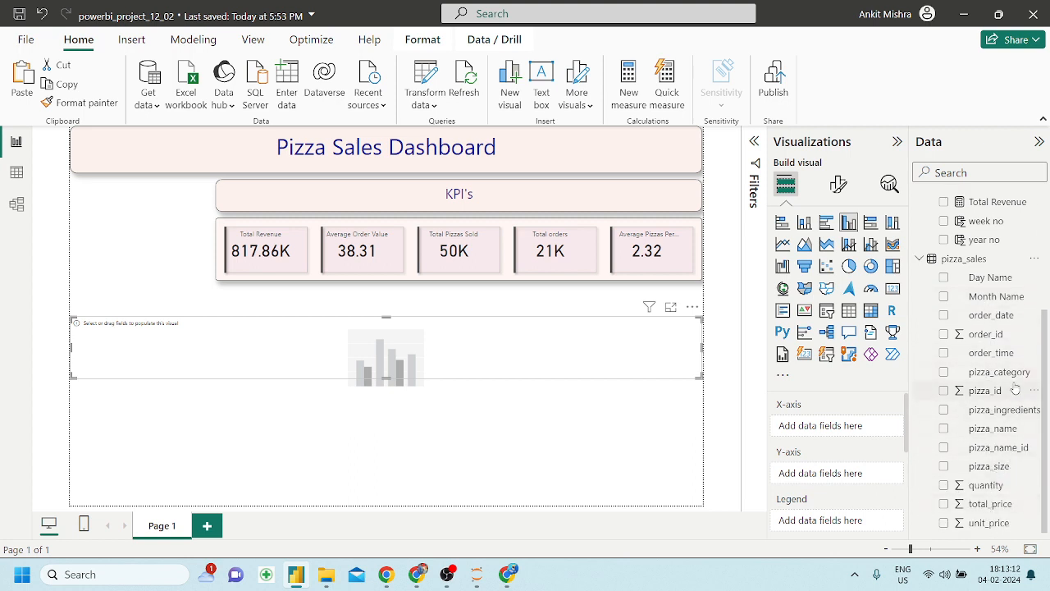
pyautogui.moveTo(997, 283); pyautogui.dragTo(853, 429)
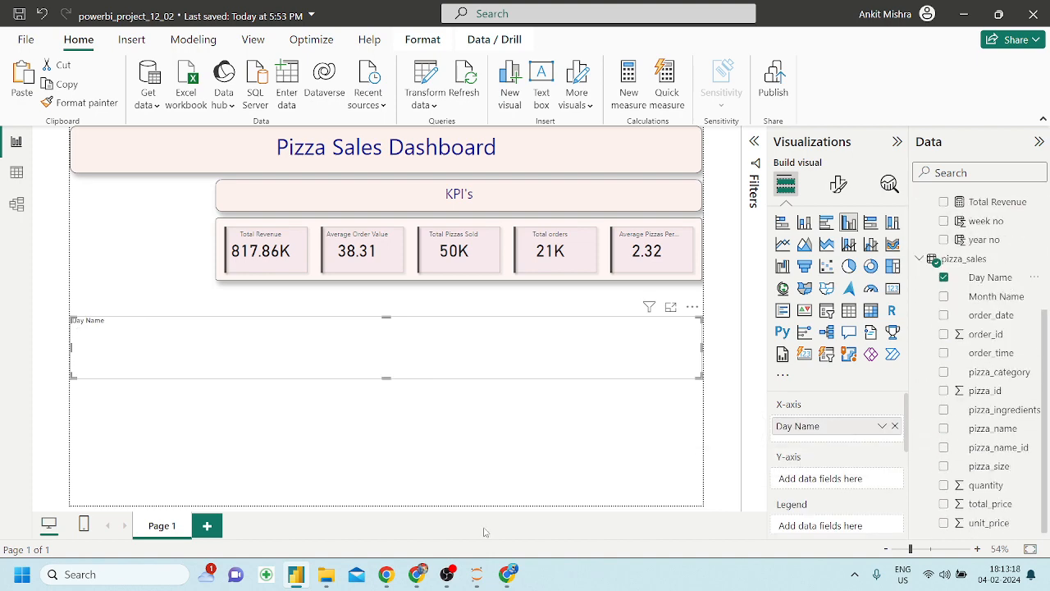
# Look up the first chart in the reference dashboard PDF and the weekly order trend query in the pizza sales KPI sheet
pyautogui.click(418, 574)
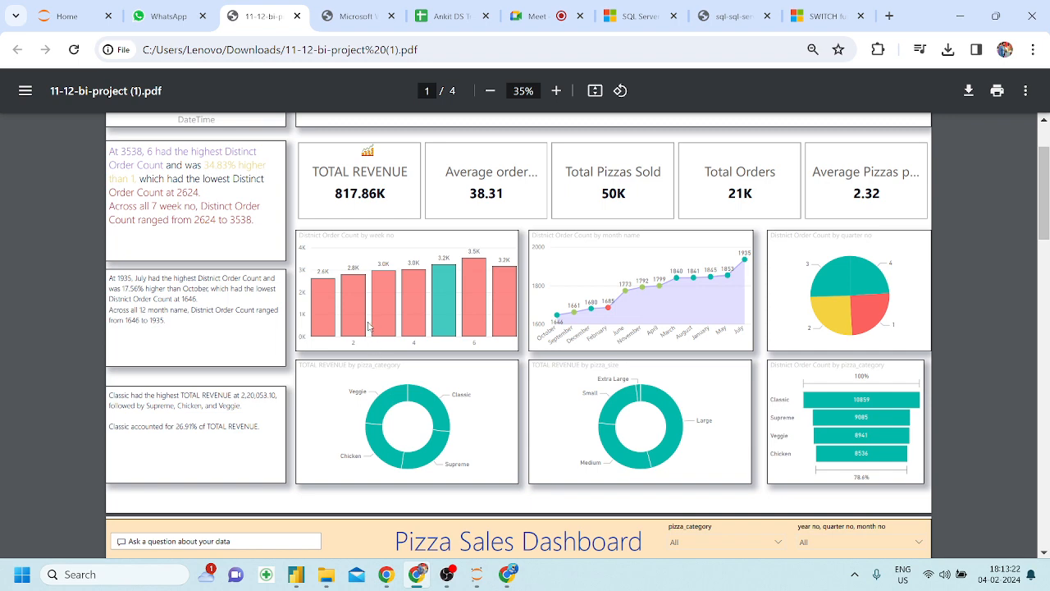
pyautogui.click(420, 572)
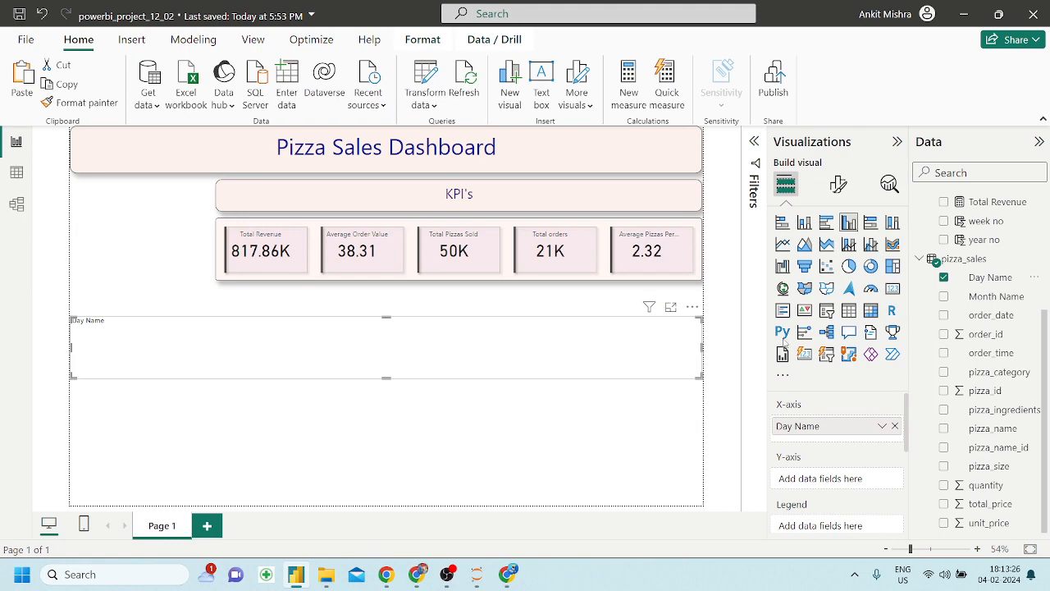
pyautogui.click(417, 574)
pyautogui.click(333, 15)
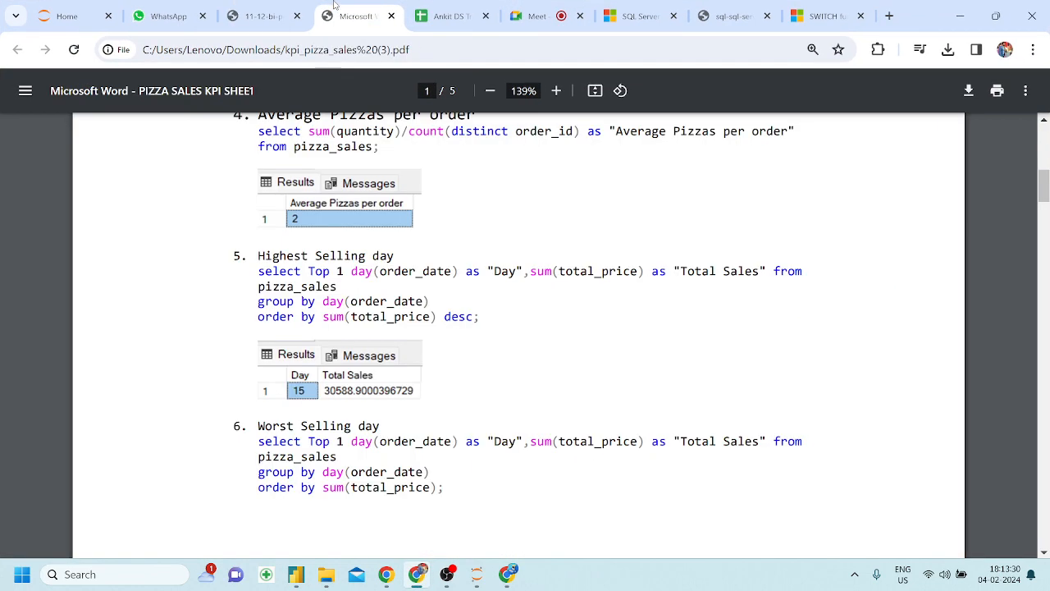
pyautogui.scroll(-10, 323, 190)
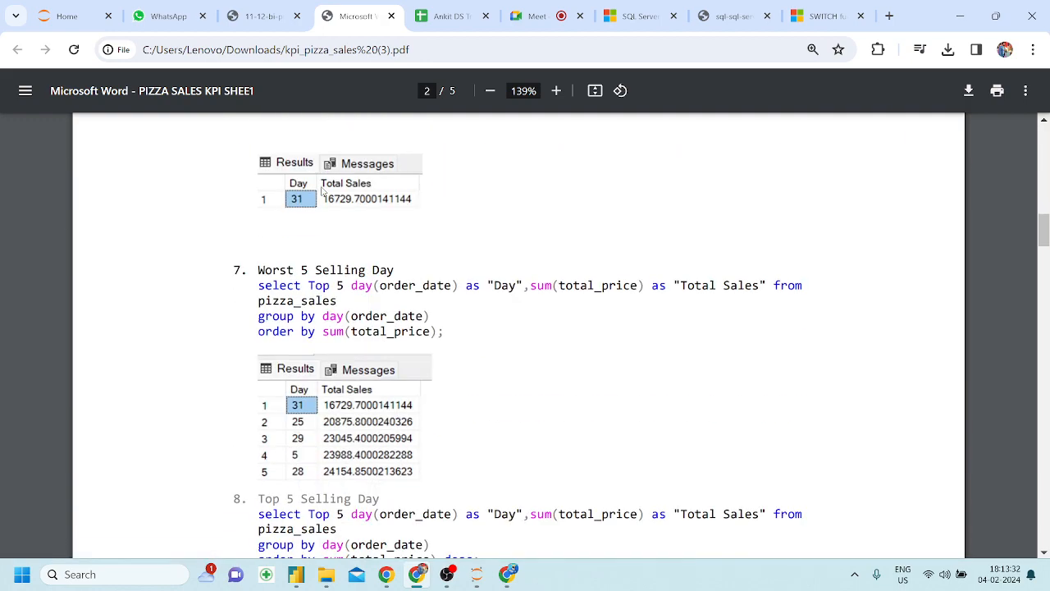
pyautogui.scroll(-10, 322, 190)
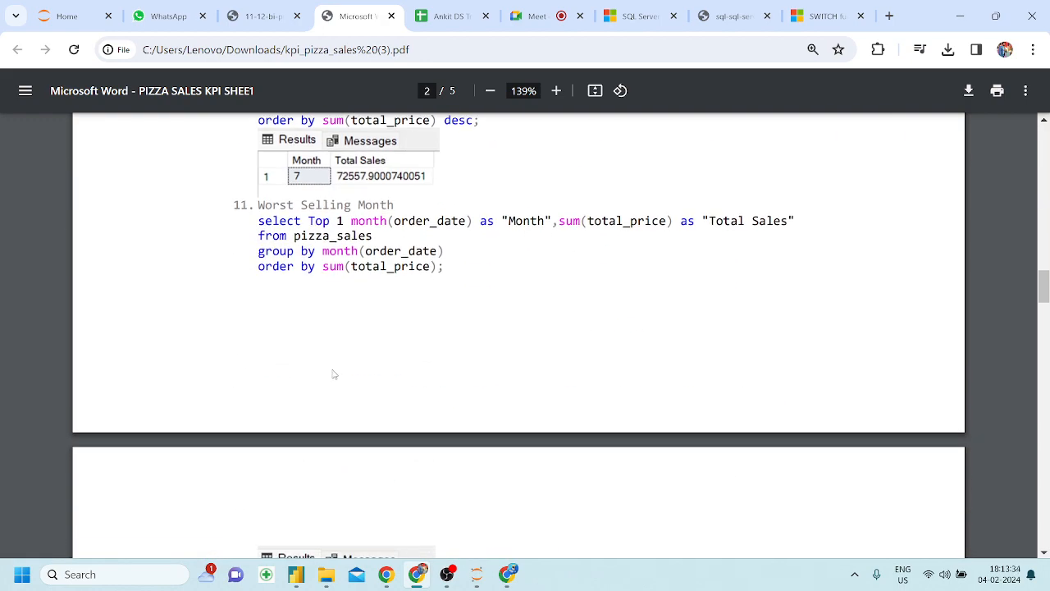
pyautogui.scroll(-10, 334, 374)
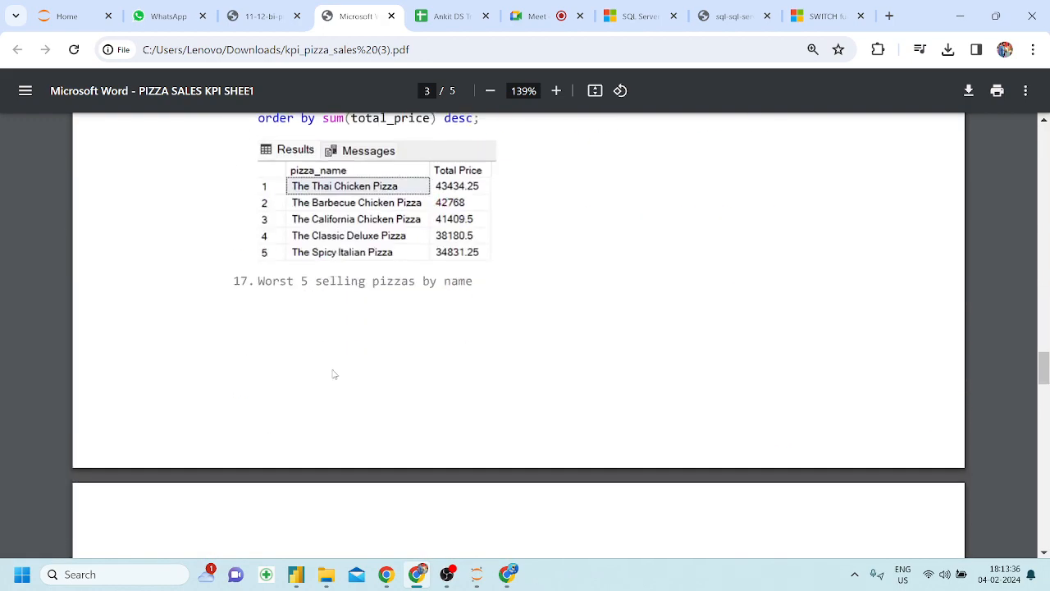
pyautogui.scroll(-10, 334, 374)
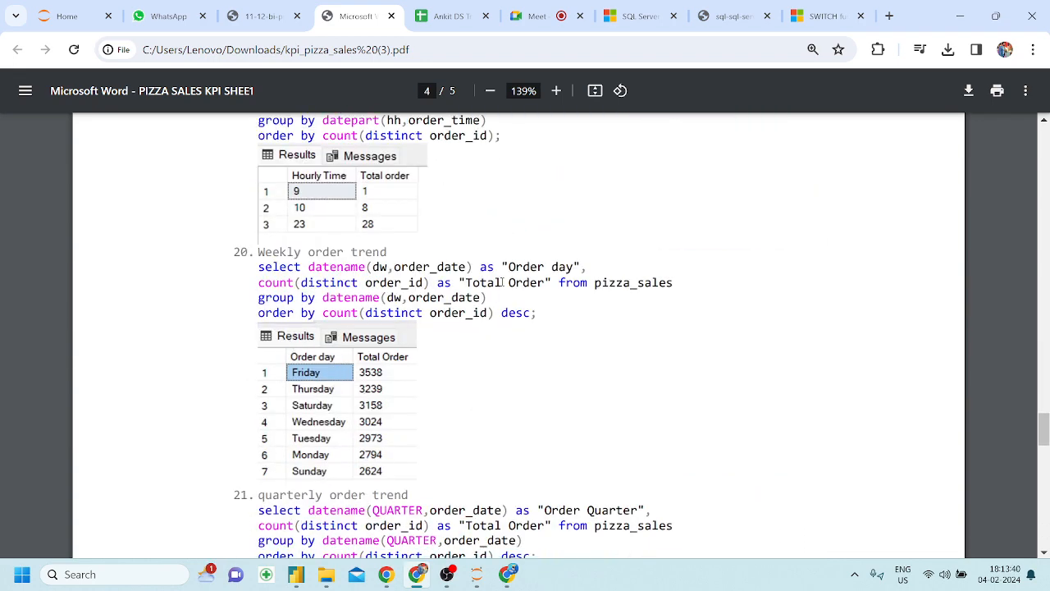
pyautogui.moveTo(293, 287); pyautogui.dragTo(375, 282)
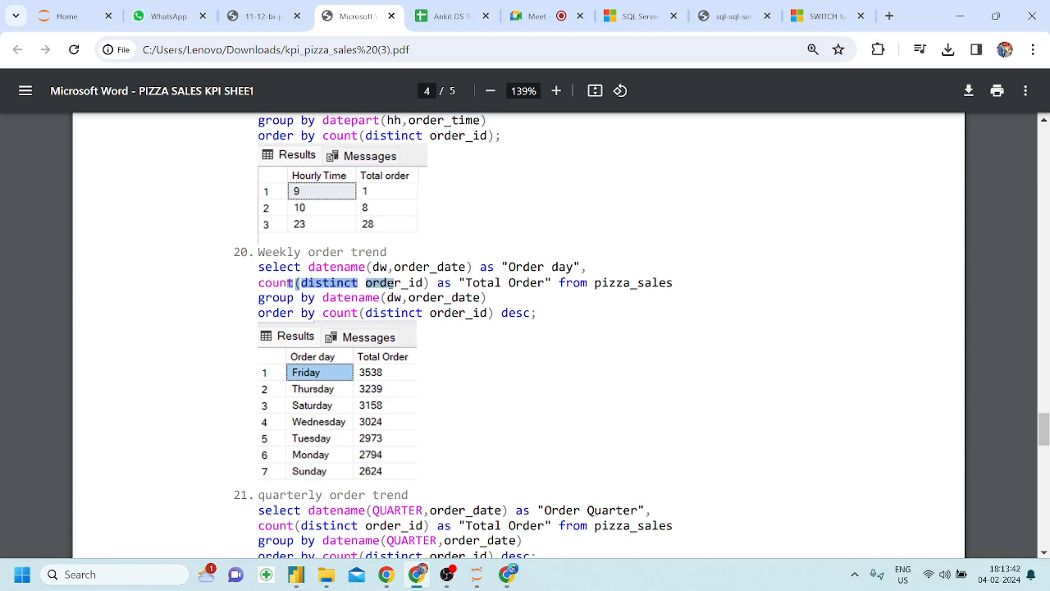
# Switch back to Power BI and put the Total orders measure on the column chart's Y-axis
pyautogui.click(297, 574)
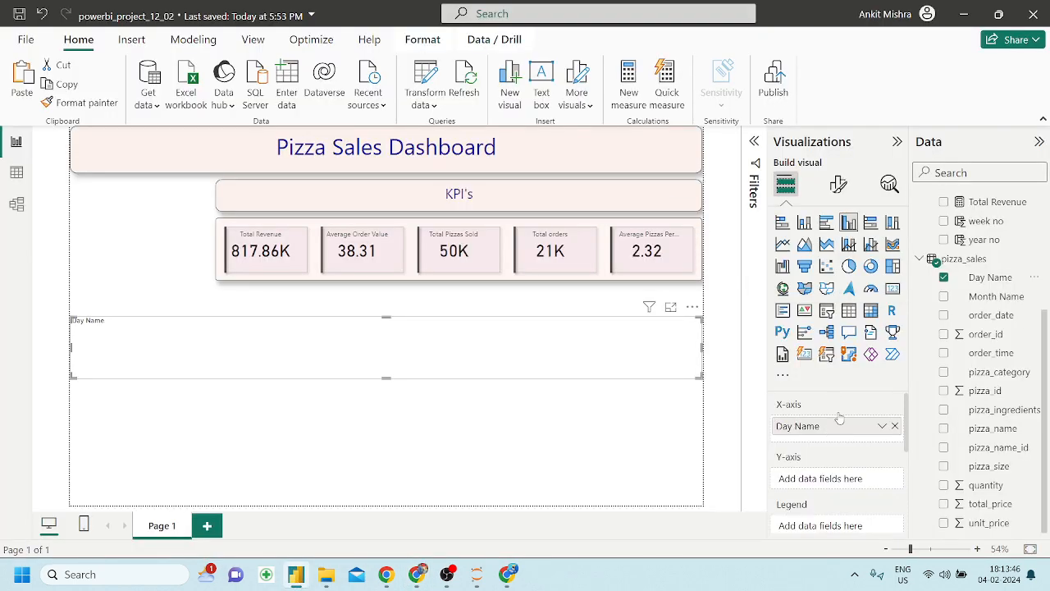
pyautogui.scroll(5, 989, 231)
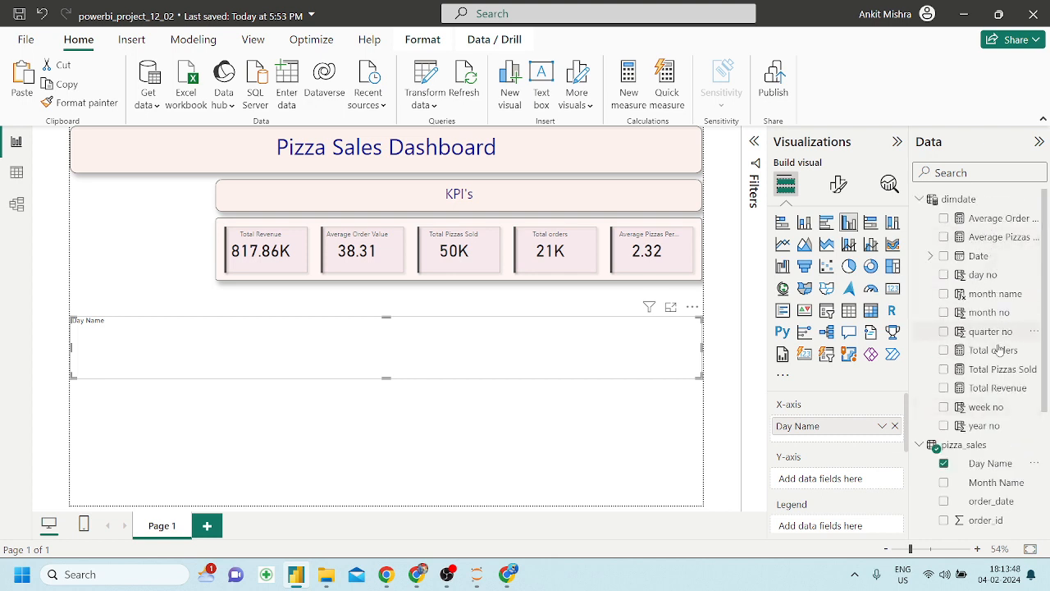
pyautogui.moveTo(996, 351); pyautogui.dragTo(847, 479)
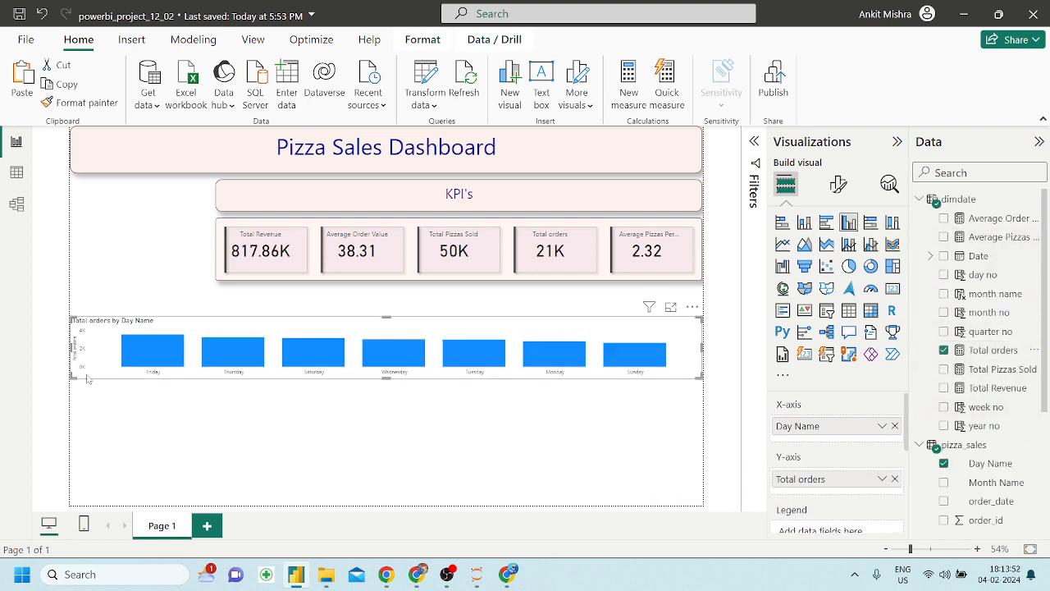
# Shrink the orders-by-day chart to a compact tile below the first two KPI cards, matching the reference layout and aligned with the card row's left edge
pyautogui.moveTo(74, 378); pyautogui.dragTo(393, 422)
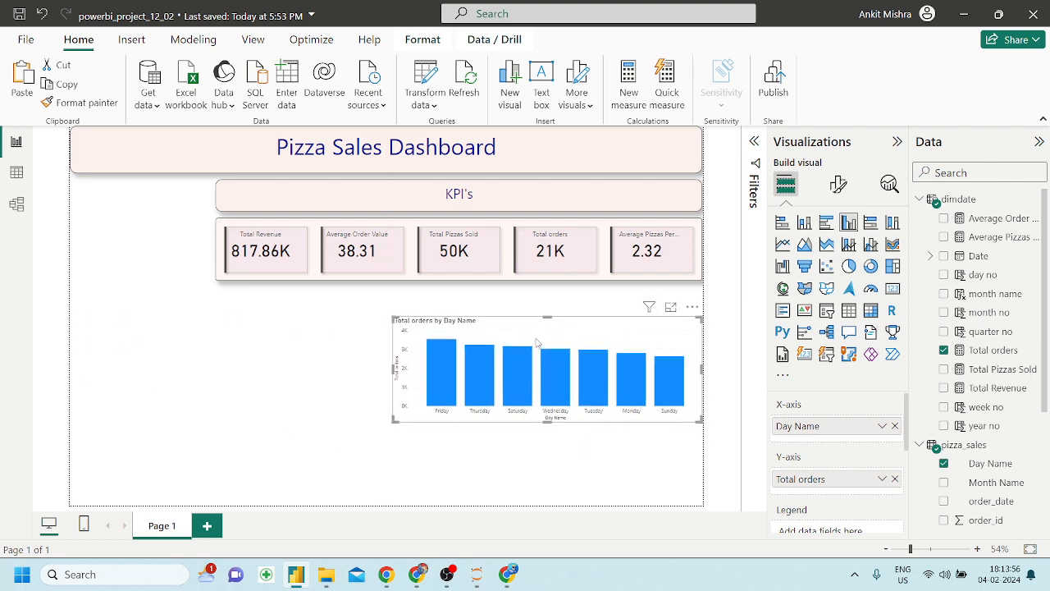
pyautogui.moveTo(536, 342); pyautogui.dragTo(359, 321)
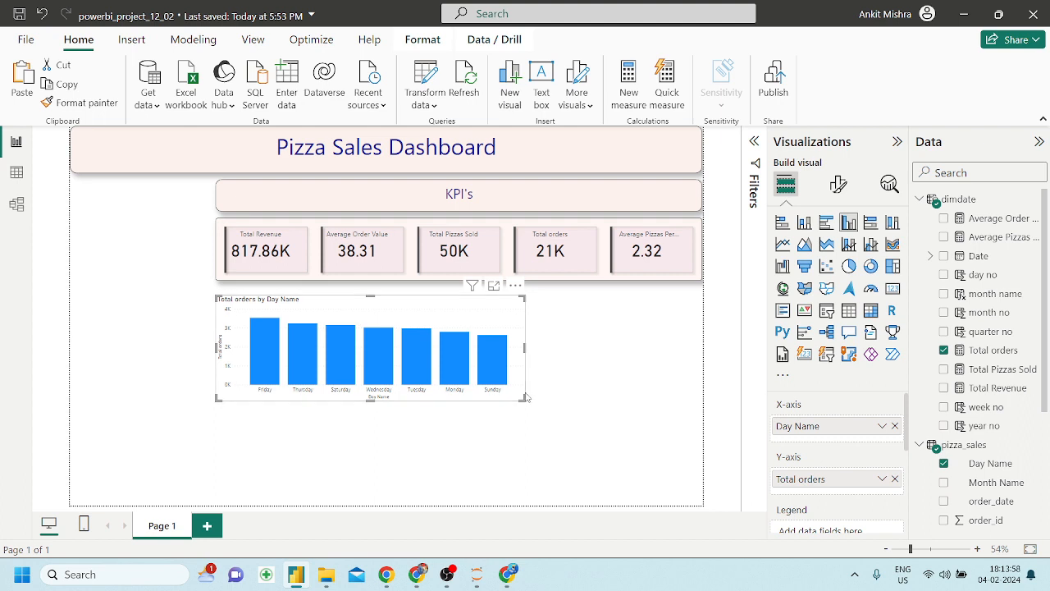
pyautogui.moveTo(521, 397); pyautogui.dragTo(423, 396)
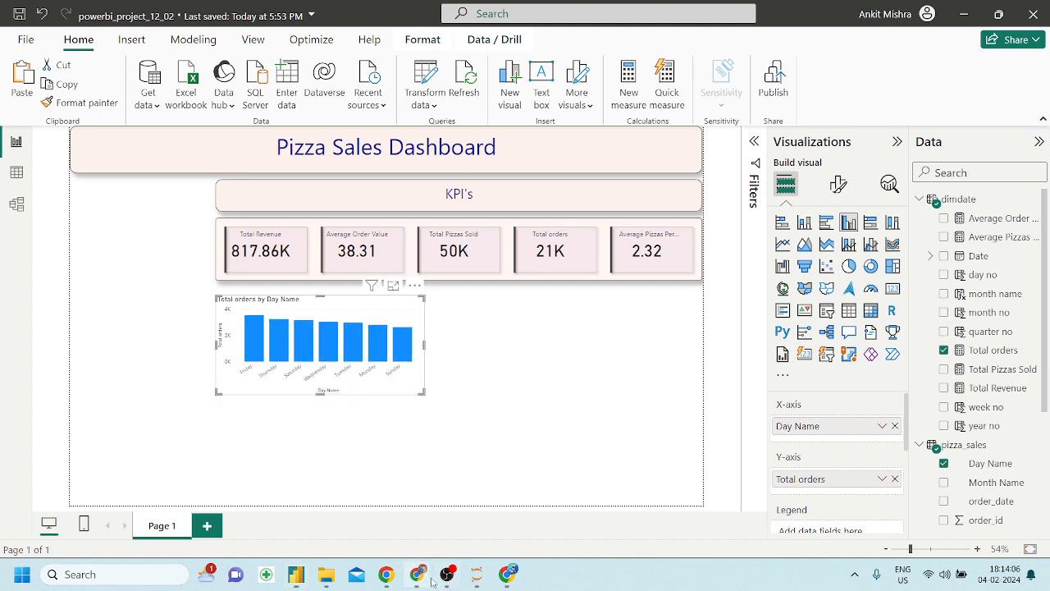
pyautogui.click(420, 576)
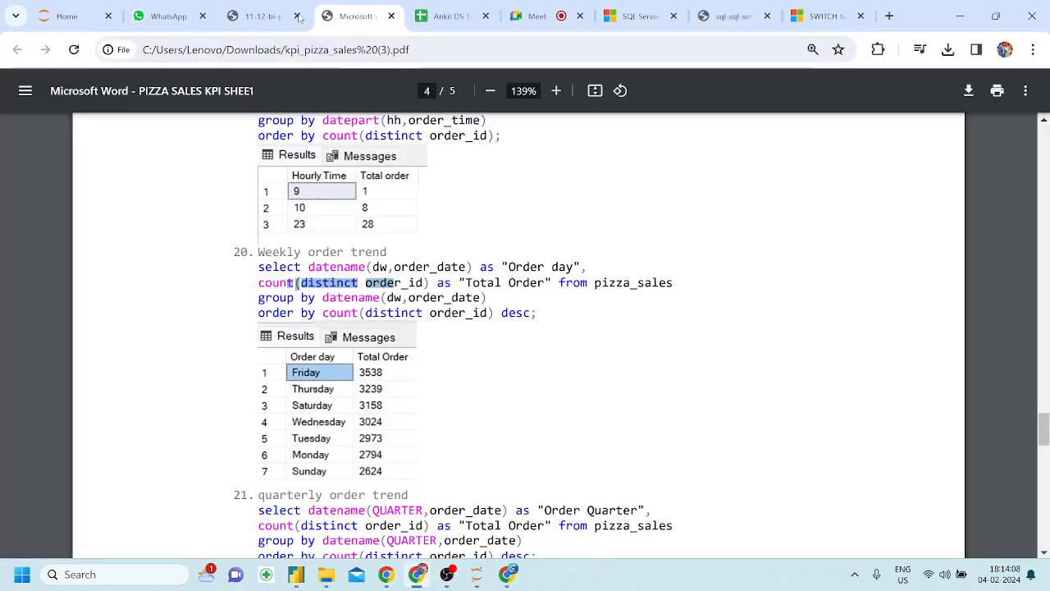
pyautogui.click(254, 8)
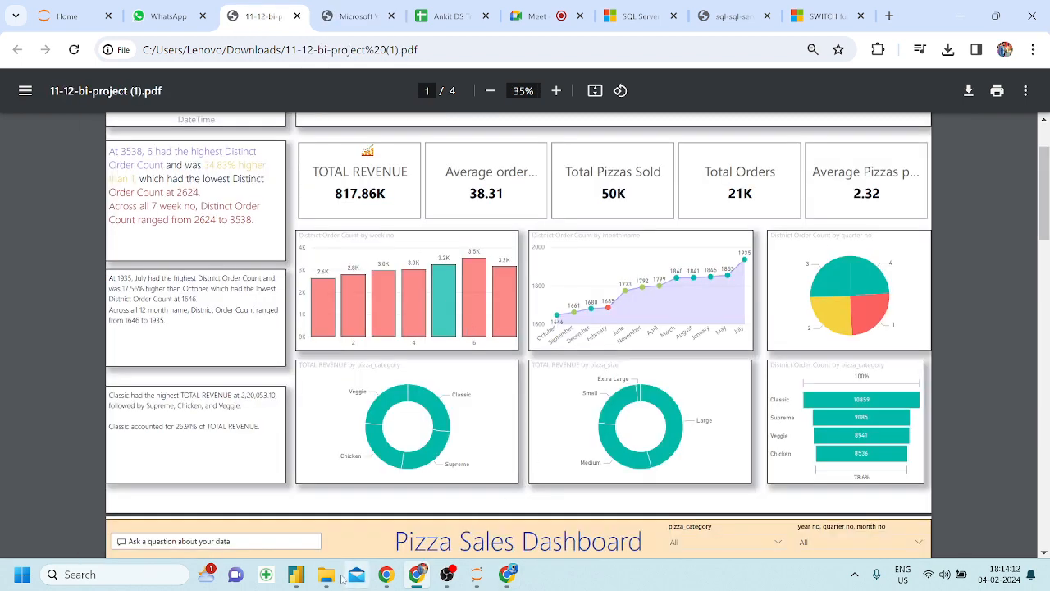
pyautogui.click(296, 575)
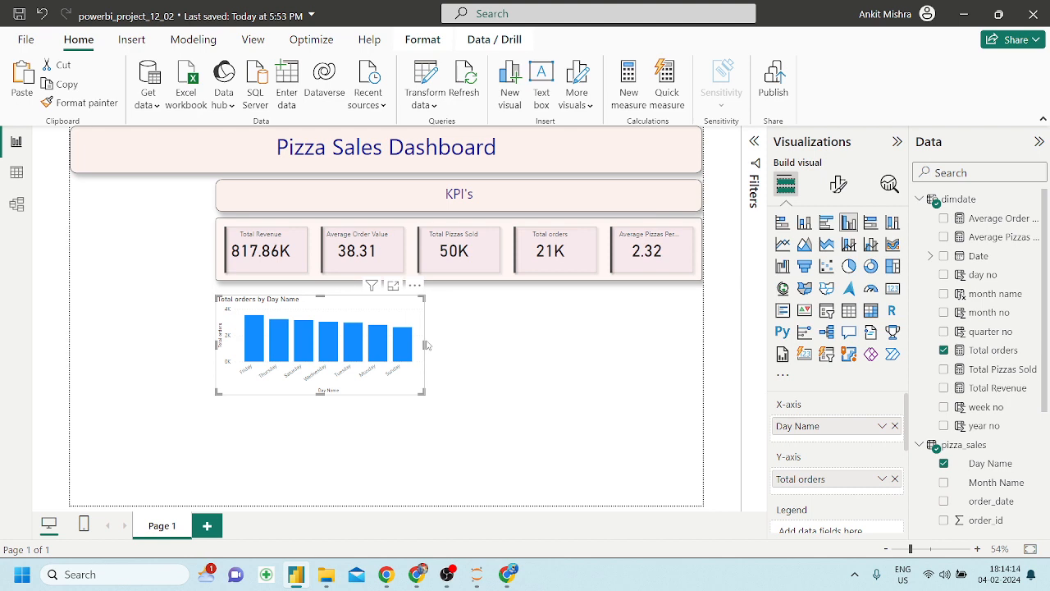
pyautogui.moveTo(424, 343); pyautogui.dragTo(397, 336)
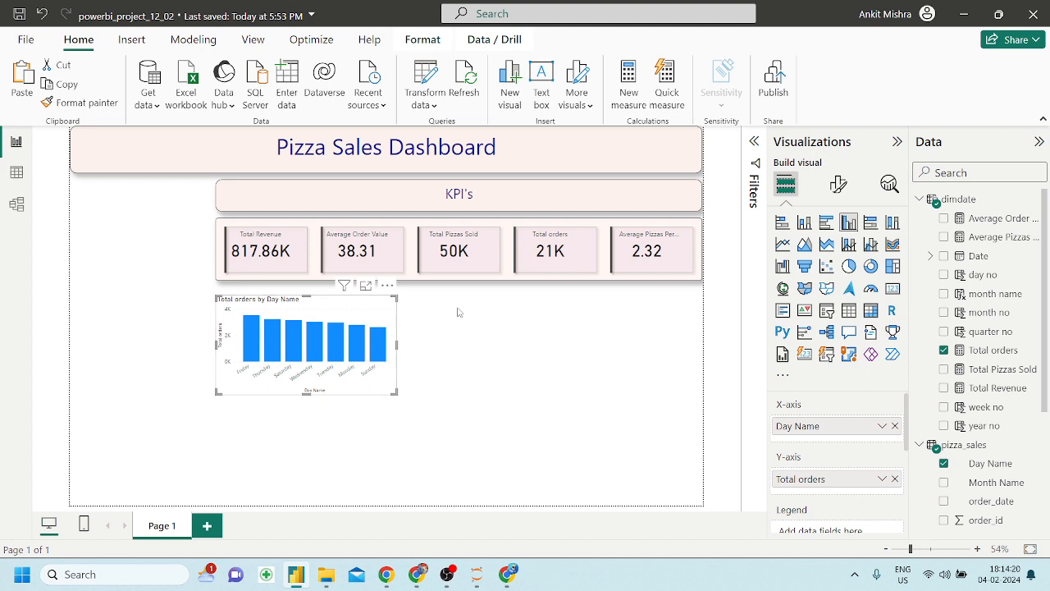
# Copy the KPI card visual's formatting onto the orders-by-day column chart with Format painter
pyautogui.click(311, 230)
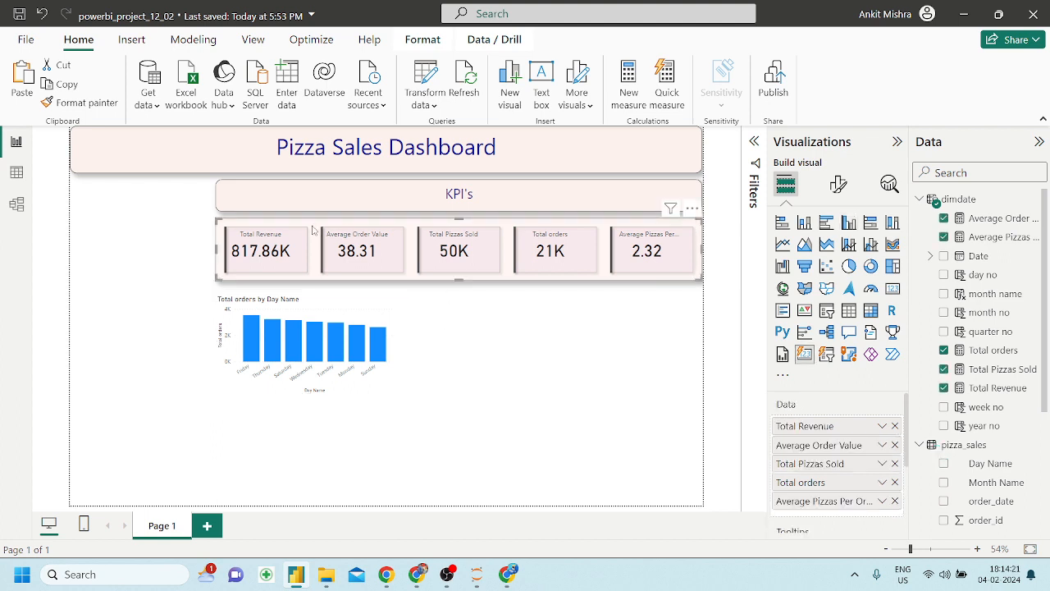
pyautogui.click(90, 102)
pyautogui.click(323, 308)
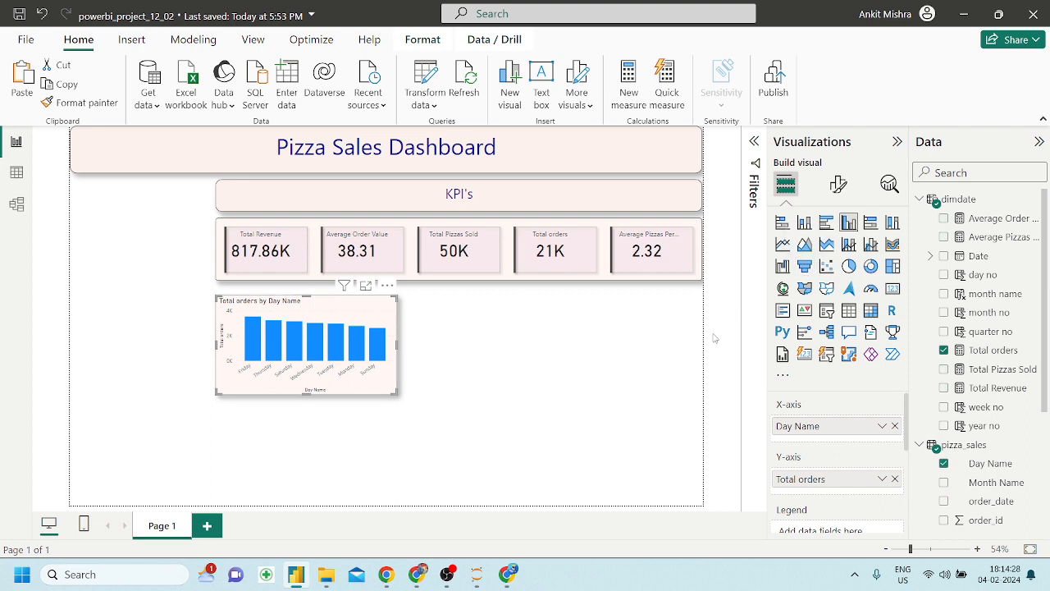
# Inspect the orders-by-day column chart enlarged in focus mode and return to the report page
pyautogui.click(842, 189)
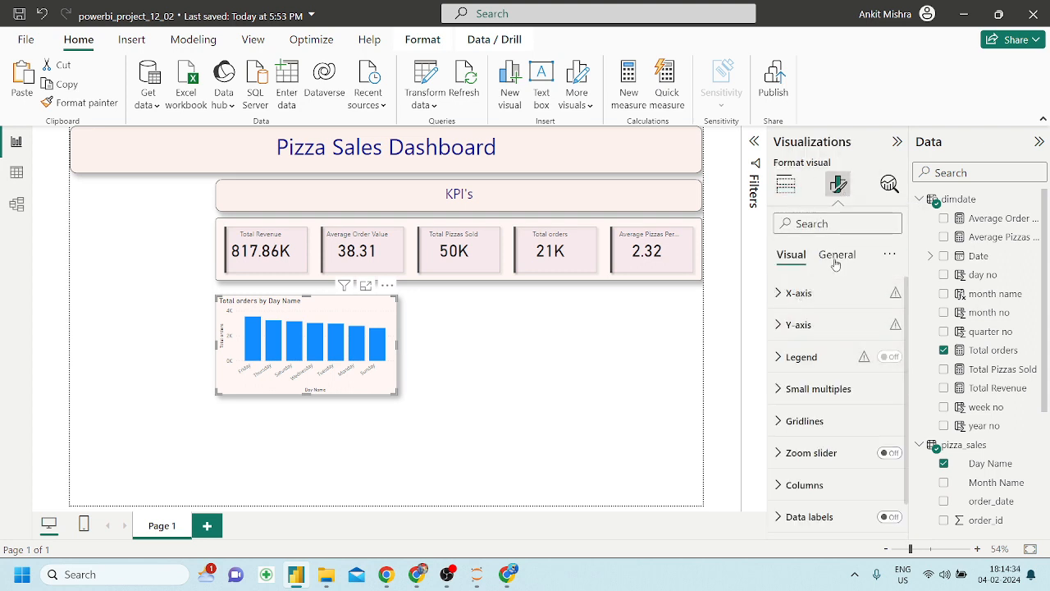
pyautogui.click(508, 332)
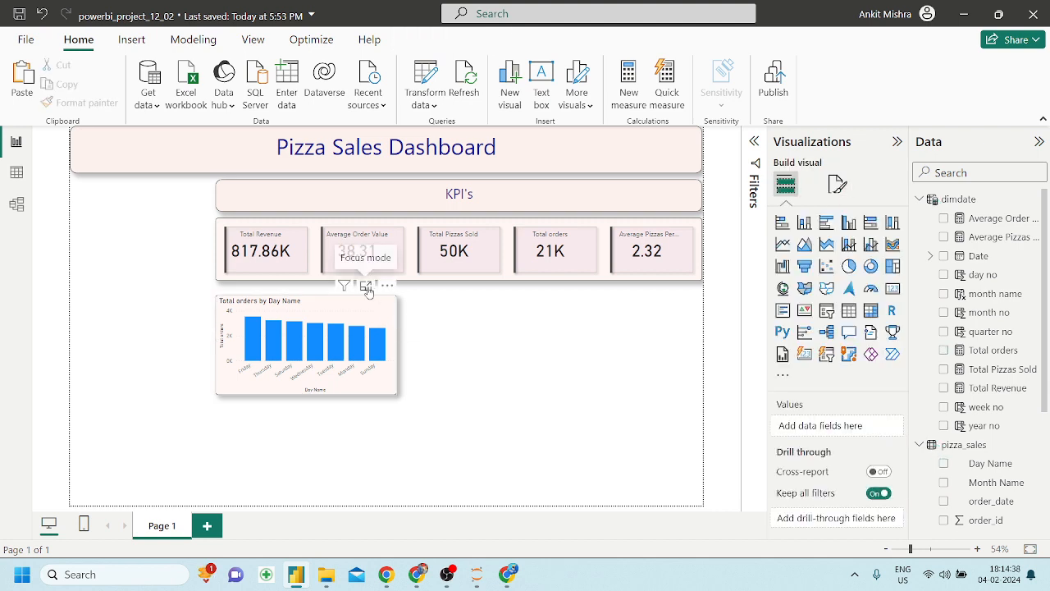
pyautogui.click(366, 287)
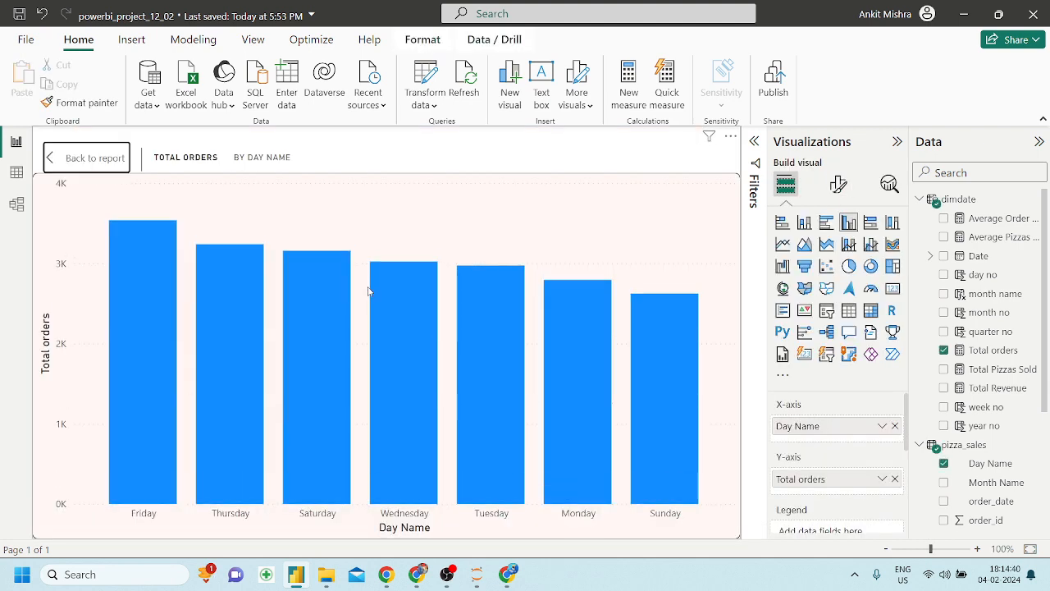
pyautogui.click(94, 159)
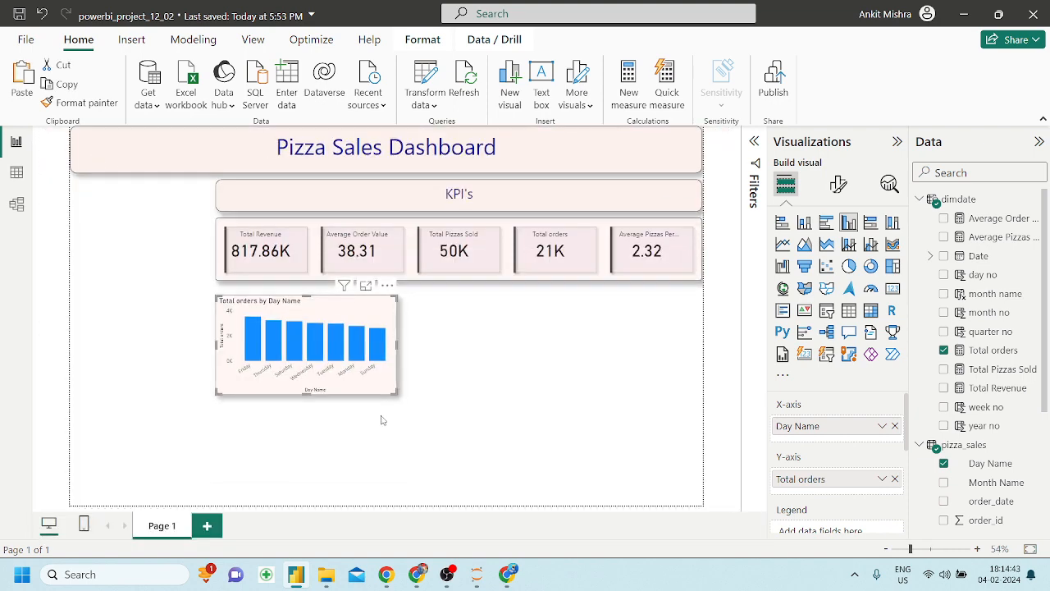
# Examine the styling of the weekly order column chart up close in the reference dashboard PDF and return to Power BI
pyautogui.click(417, 574)
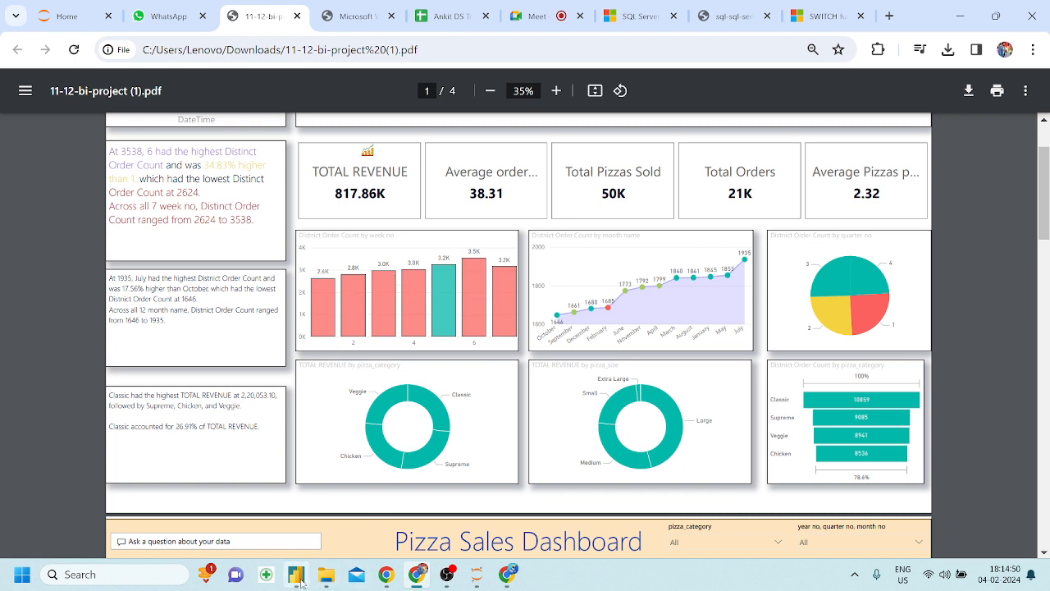
pyautogui.scroll(3, 449, 343)
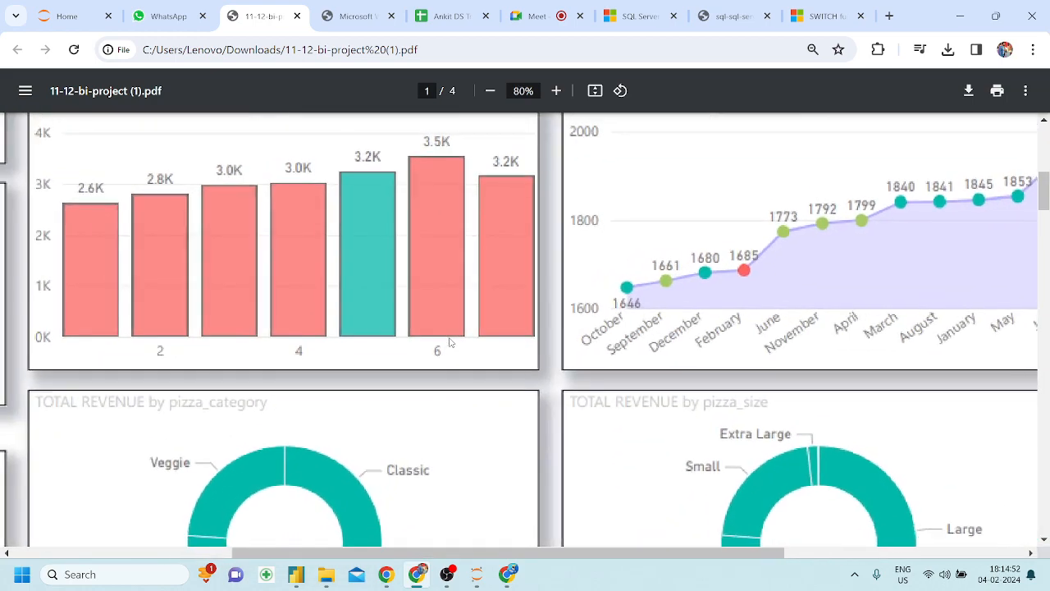
pyautogui.scroll(-3, 419, 277)
pyautogui.scroll(5, 419, 279)
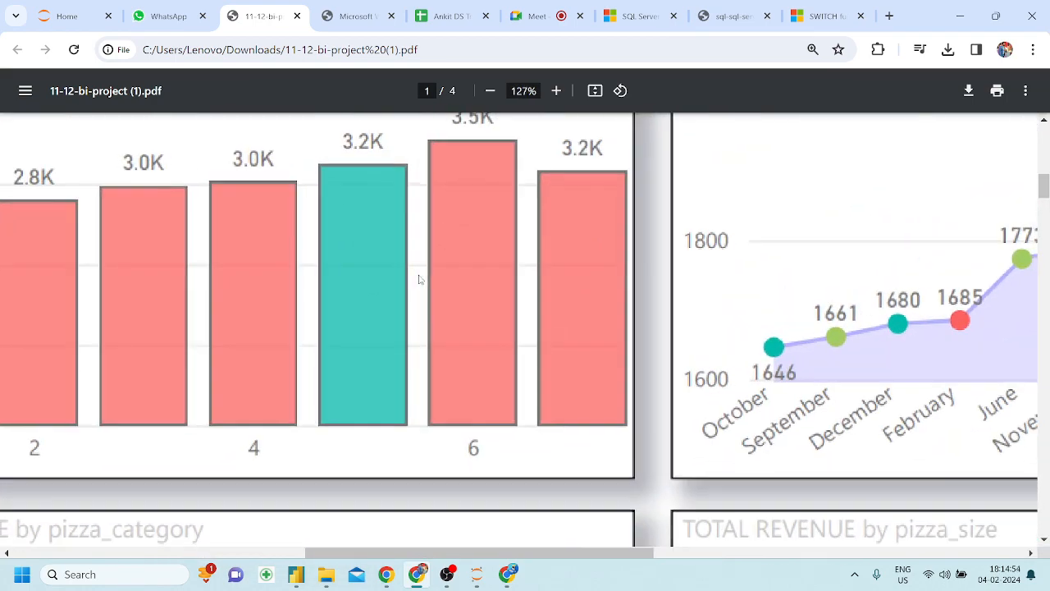
pyautogui.scroll(-5, 418, 280)
pyautogui.click(303, 579)
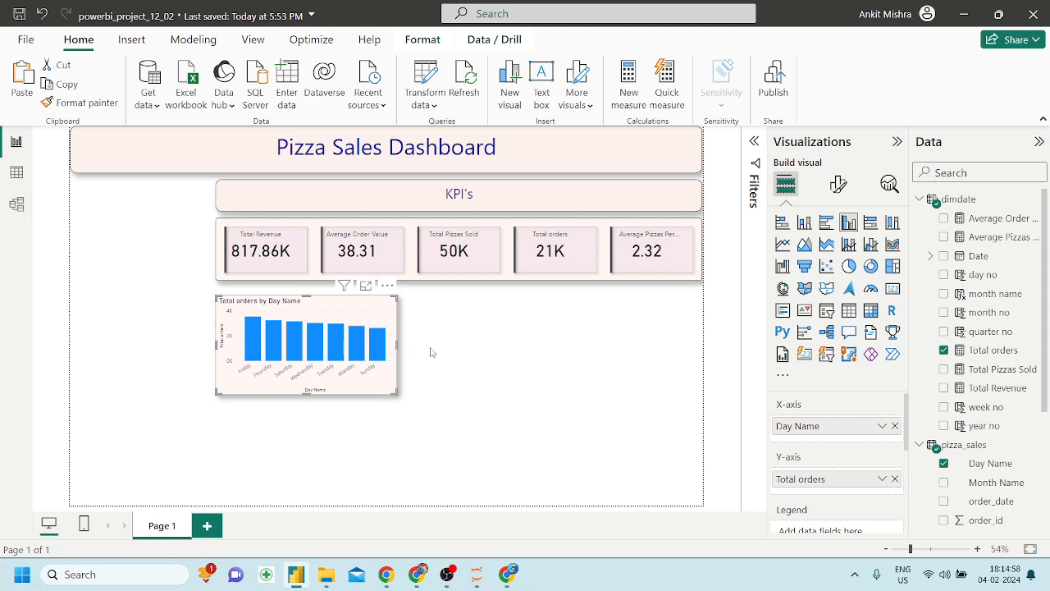
# Move the orders-by-day column chart up slightly, closer to the KPI card row, and leave it selected
pyautogui.click(522, 369)
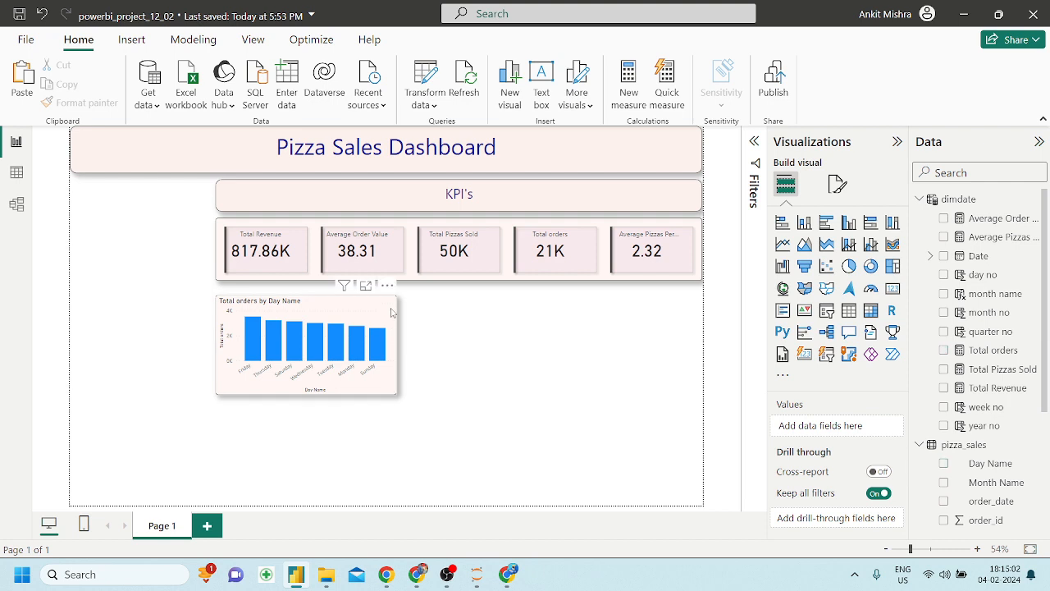
pyautogui.moveTo(391, 308)
pyautogui.mouseDown()
pyautogui.moveTo(393, 297)
pyautogui.moveTo(395, 310)
pyautogui.mouseUp()
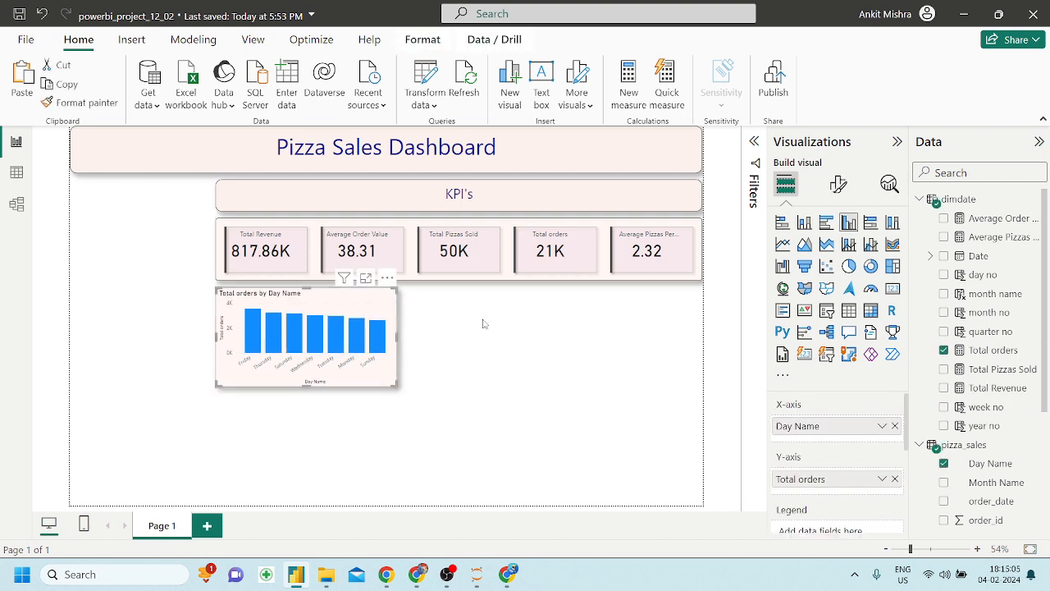
pyautogui.click(546, 350)
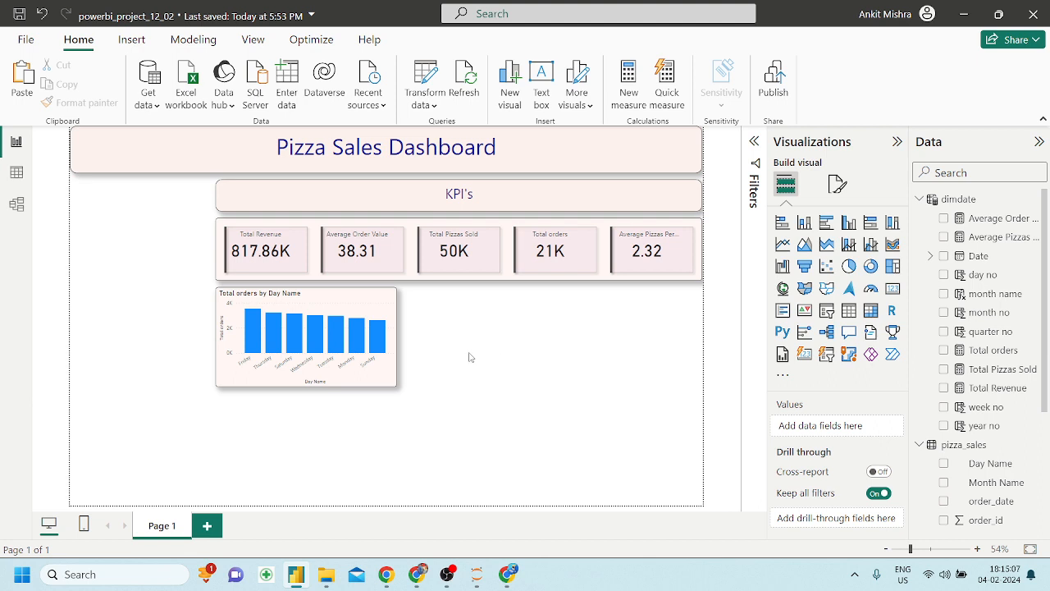
pyautogui.click(376, 313)
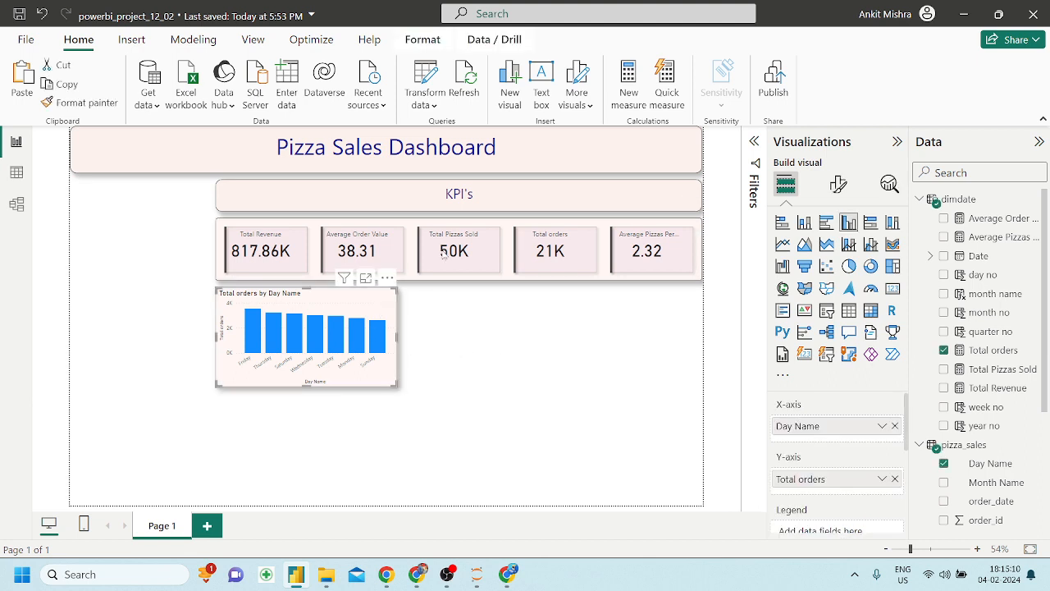
# Try the City park theme and the purple Bloom theme on the report
pyautogui.click(253, 40)
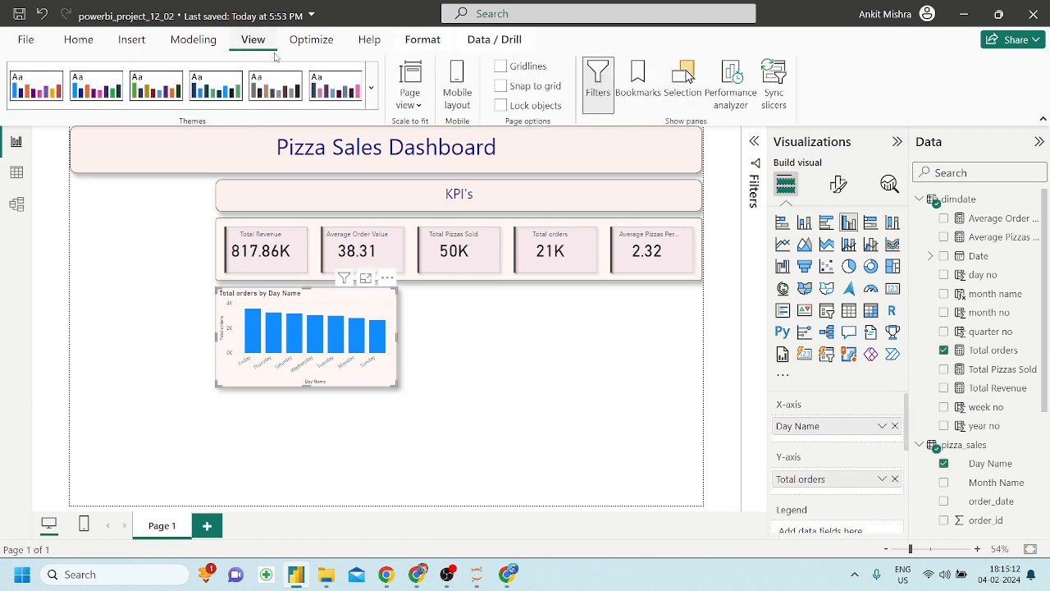
pyautogui.click(372, 89)
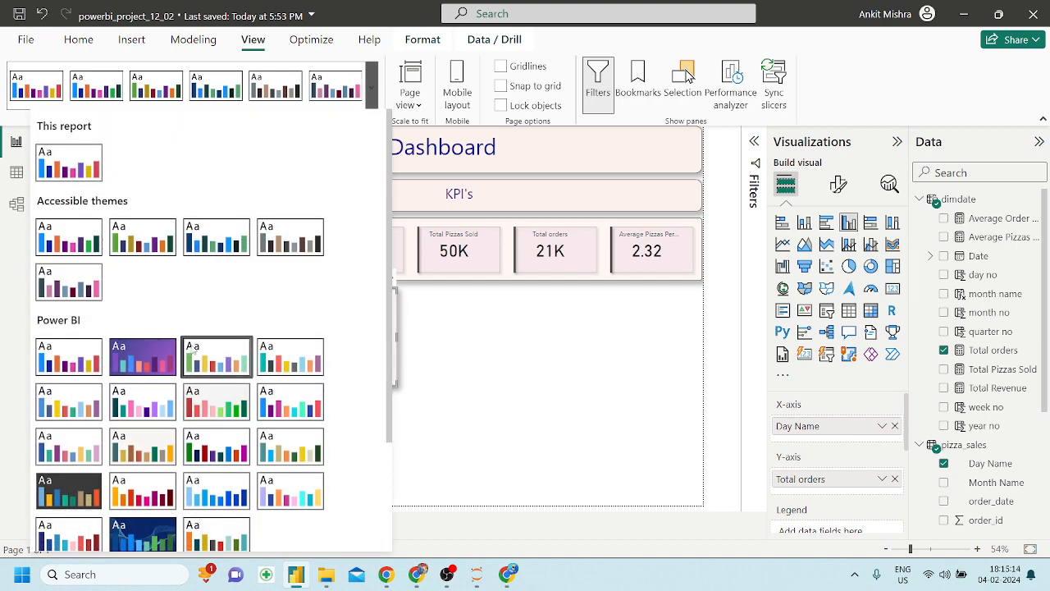
pyautogui.click(199, 361)
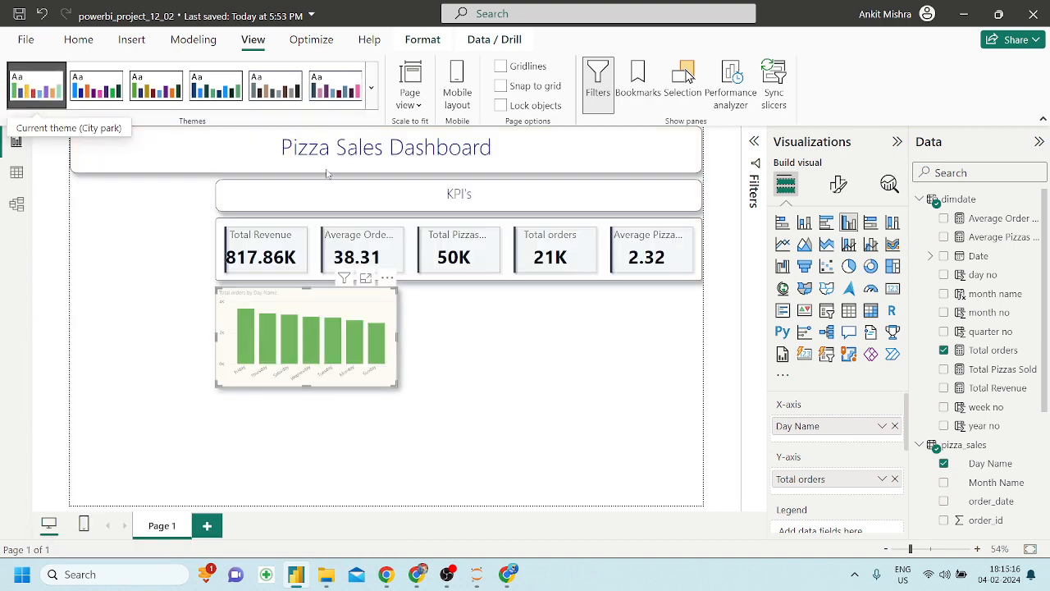
pyautogui.click(372, 88)
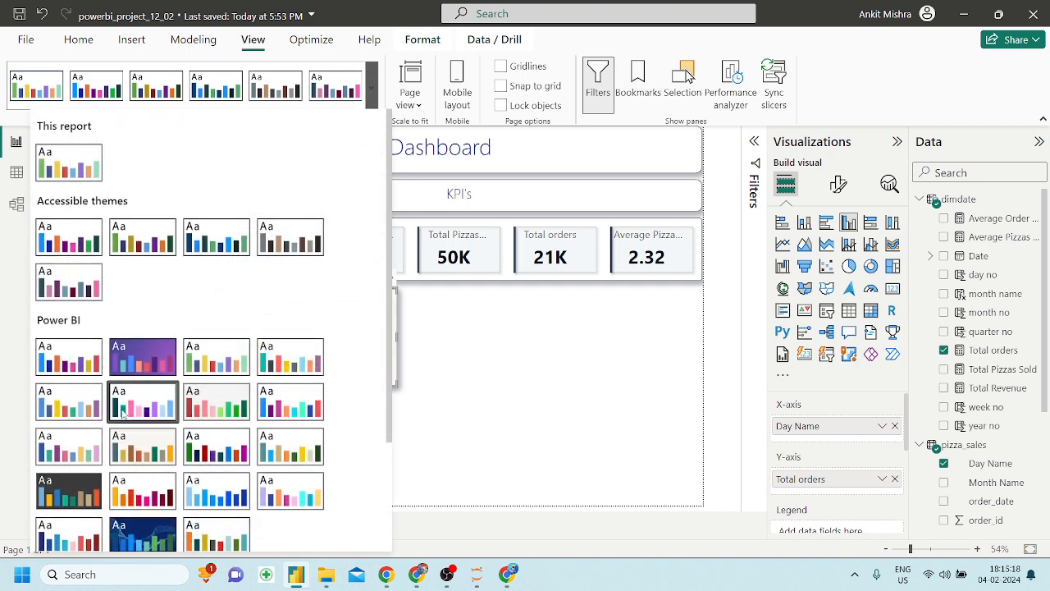
pyautogui.click(139, 361)
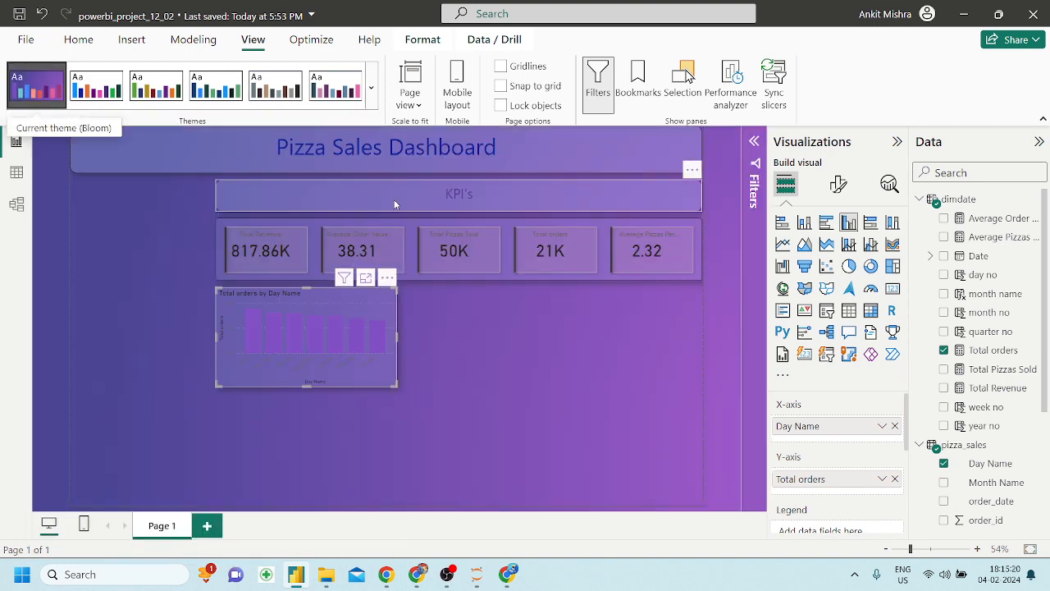
# Try the Classroom theme and the theme with the red-to-green palette on the report
pyautogui.click(372, 89)
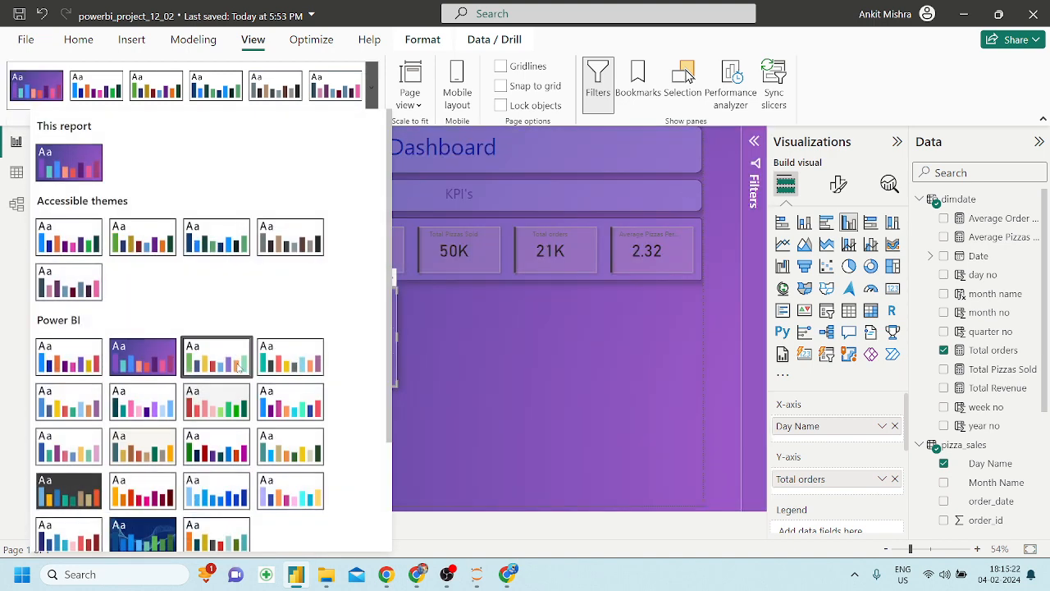
pyautogui.scroll(-2, 238, 365)
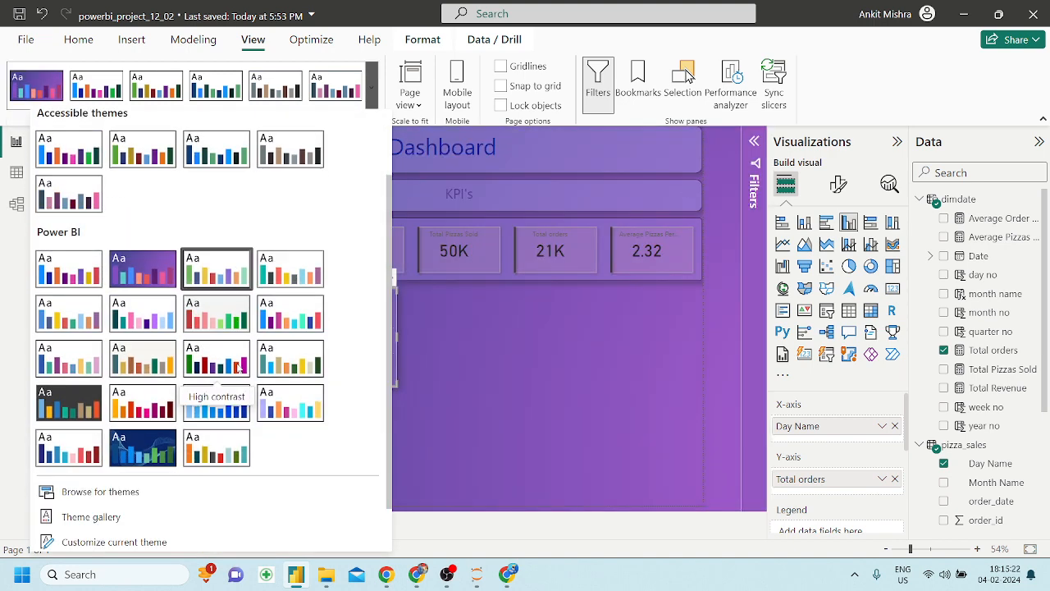
pyautogui.click(93, 326)
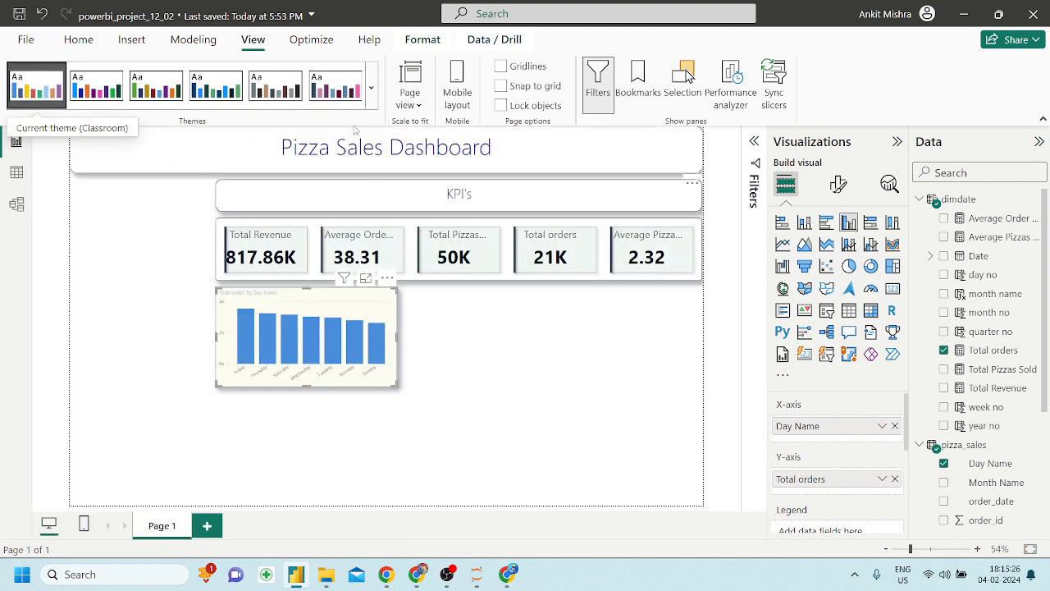
pyautogui.click(371, 96)
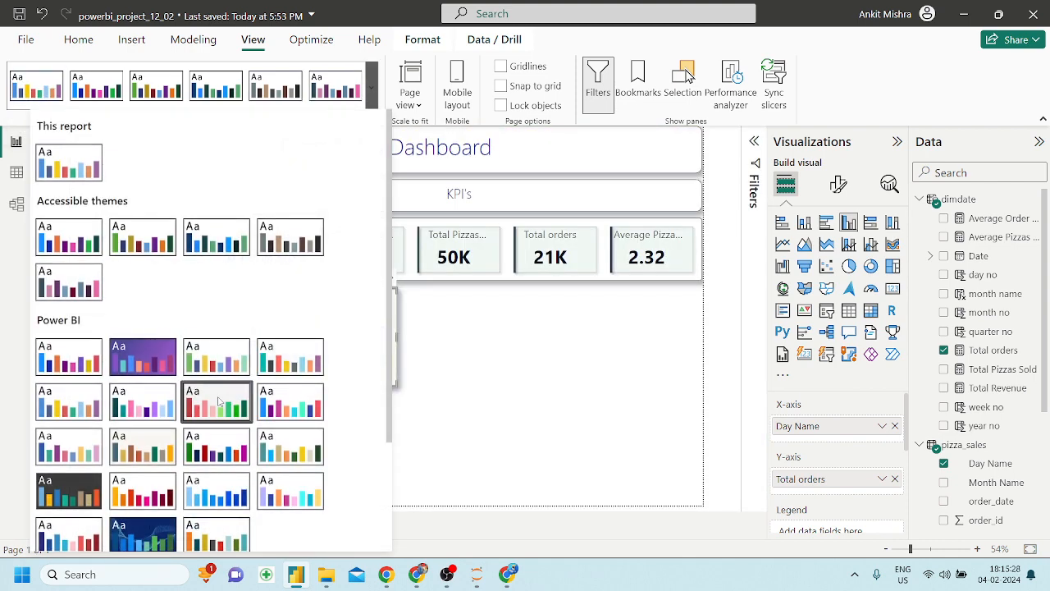
pyautogui.click(218, 402)
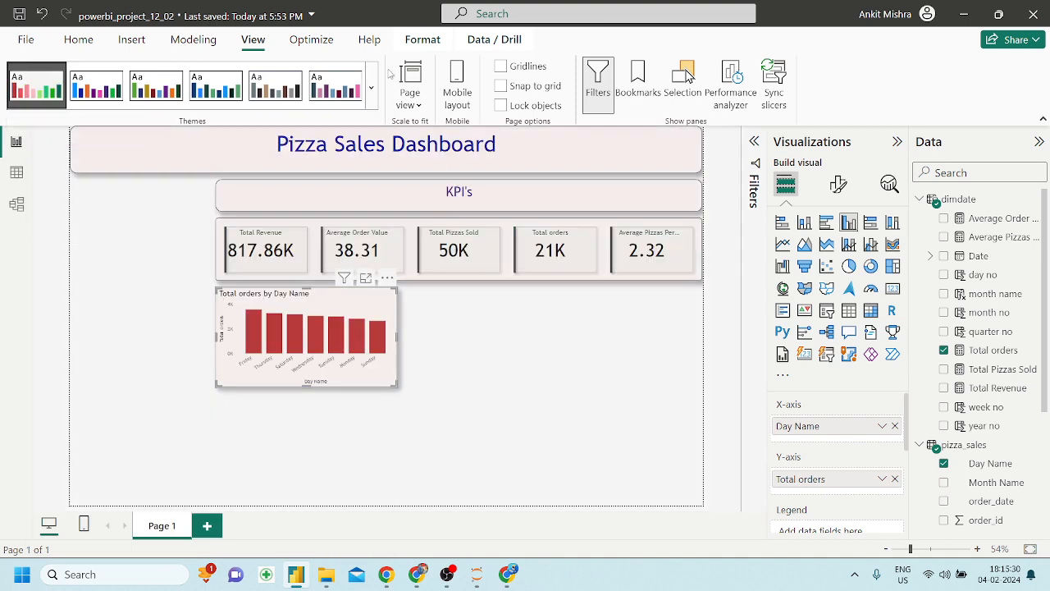
# Try the theme with the teal-led palette and the orange Solar theme on the report
pyautogui.click(372, 90)
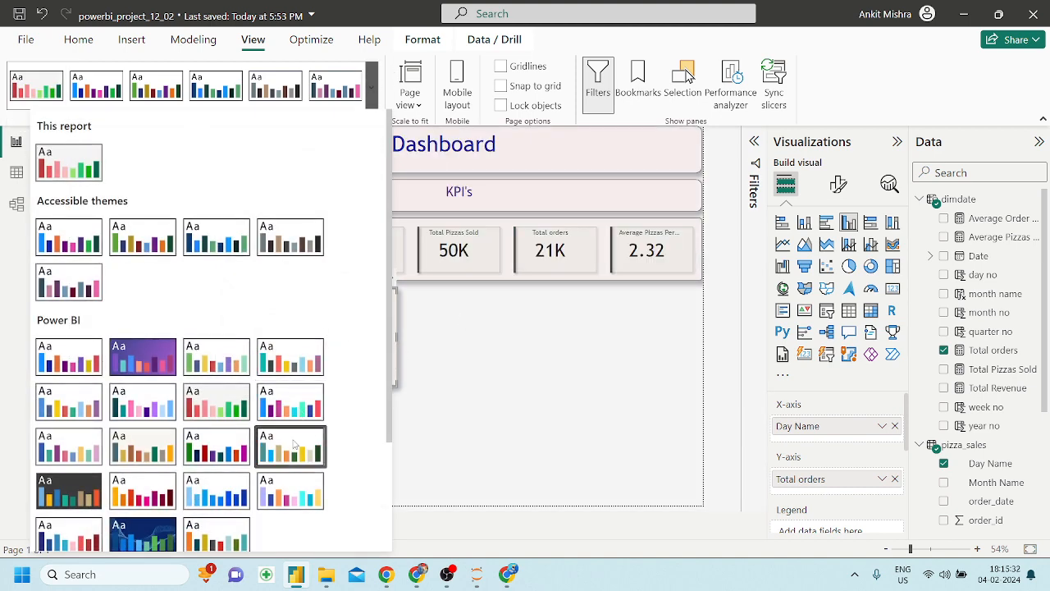
pyautogui.click(296, 444)
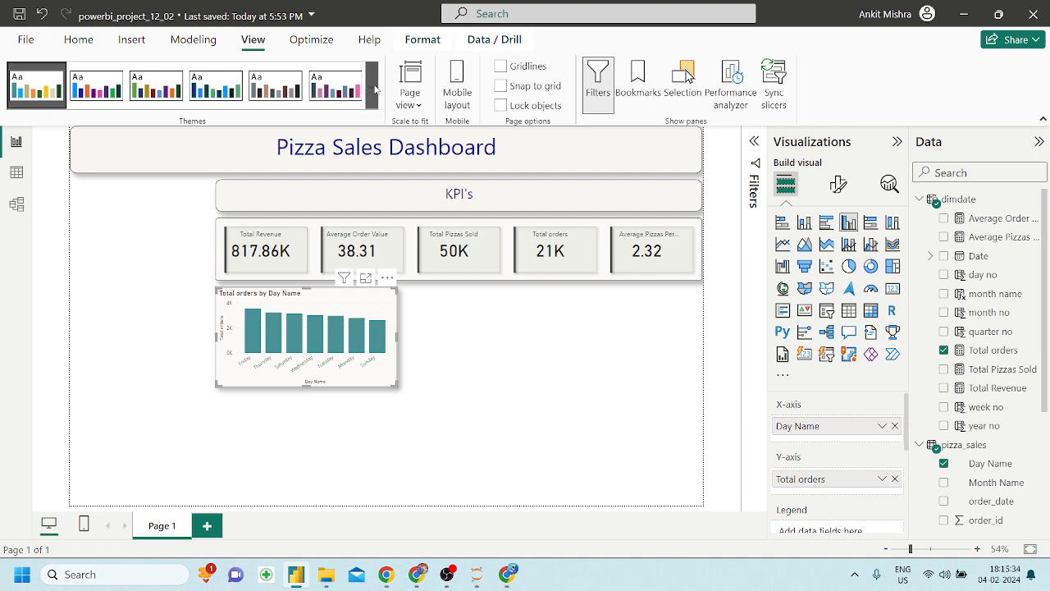
pyautogui.click(372, 88)
pyautogui.scroll(-5, 162, 383)
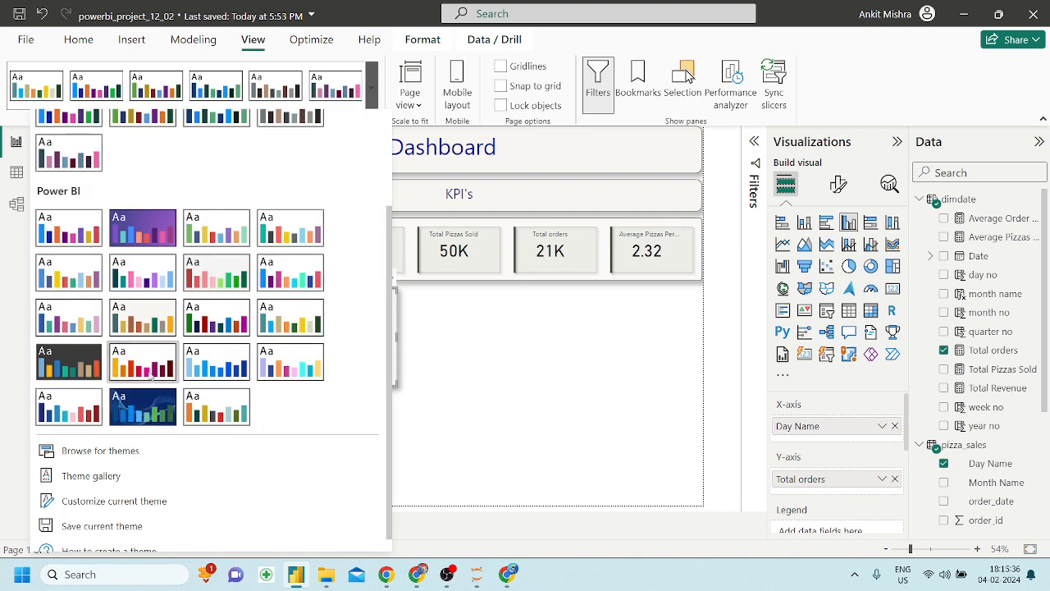
pyautogui.click(152, 371)
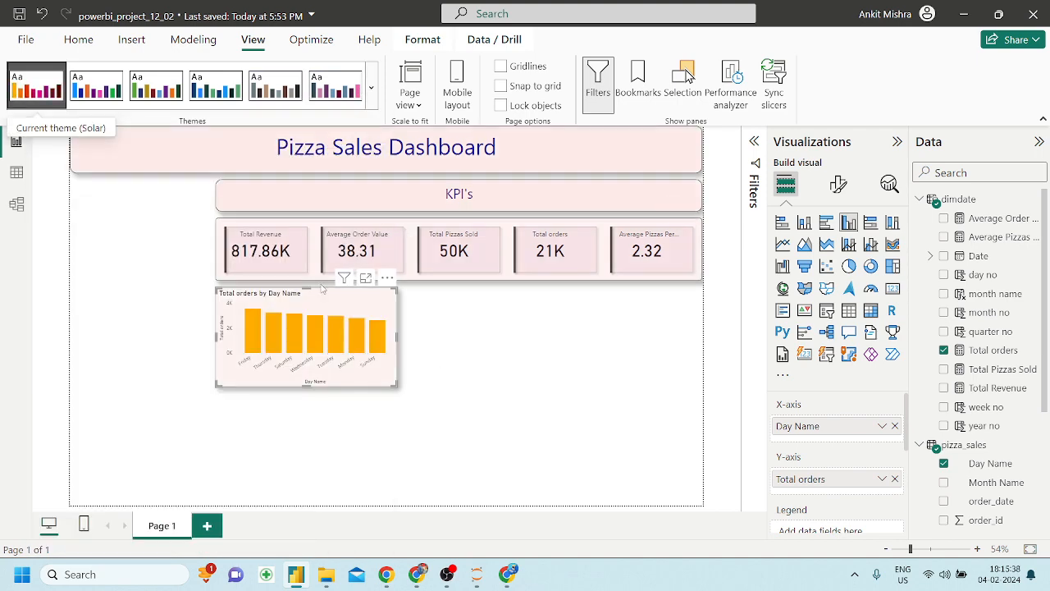
# Try the Tidal theme and the dark Innovate theme on the report
pyautogui.click(373, 90)
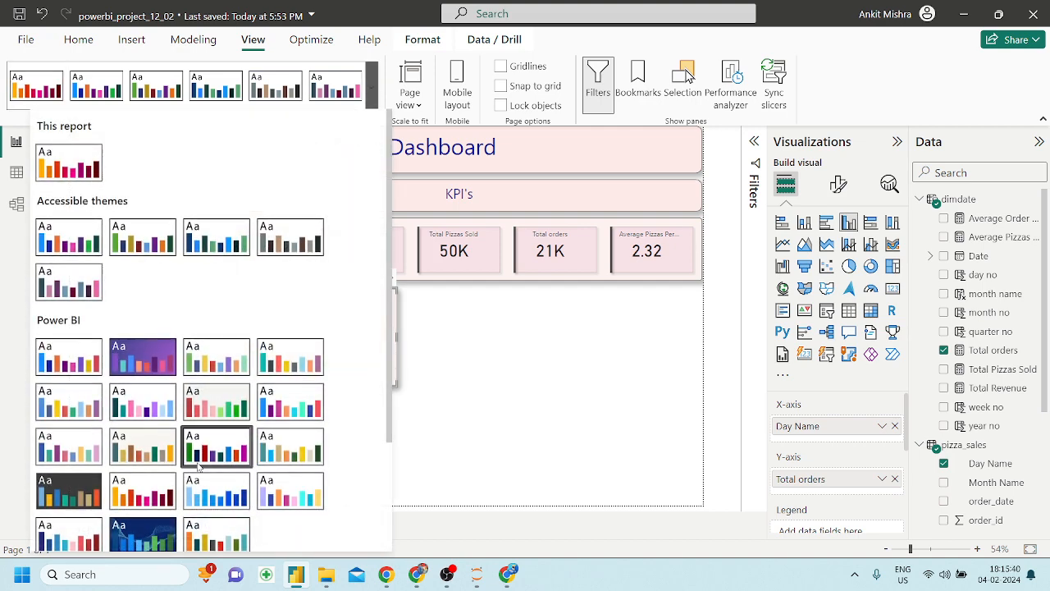
pyautogui.scroll(-3, 200, 460)
pyautogui.click(142, 393)
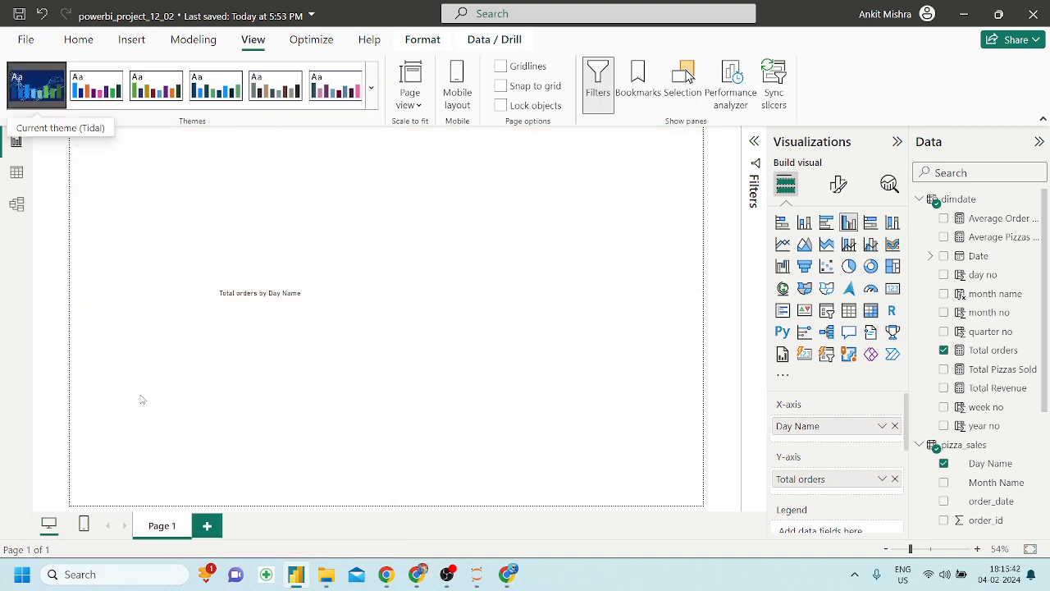
pyautogui.click(371, 88)
pyautogui.click(85, 484)
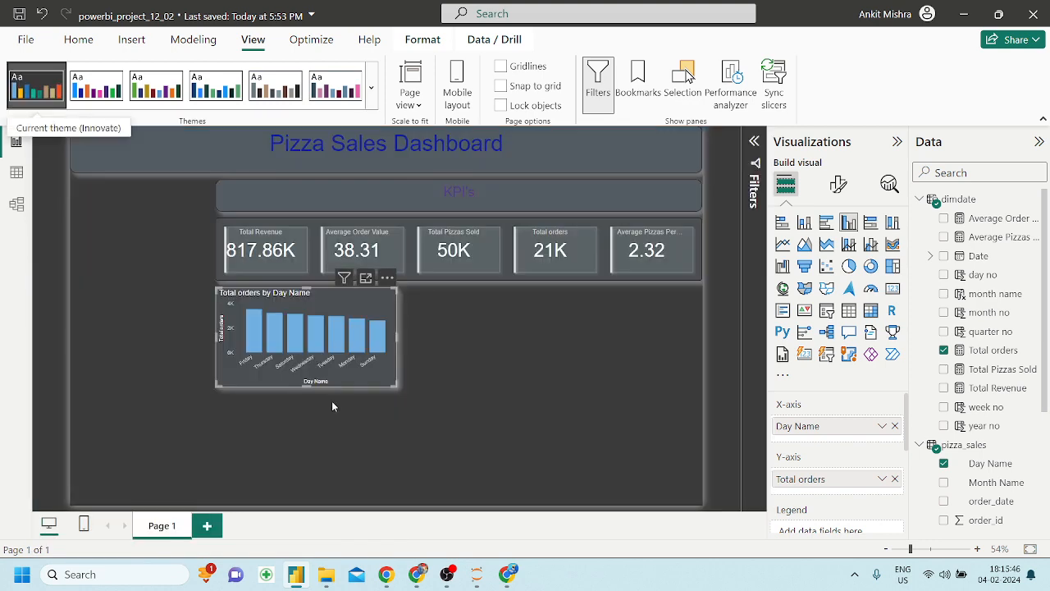
# Return the report to its original light theme with blue columns and clear the visual selection
pyautogui.click(371, 90)
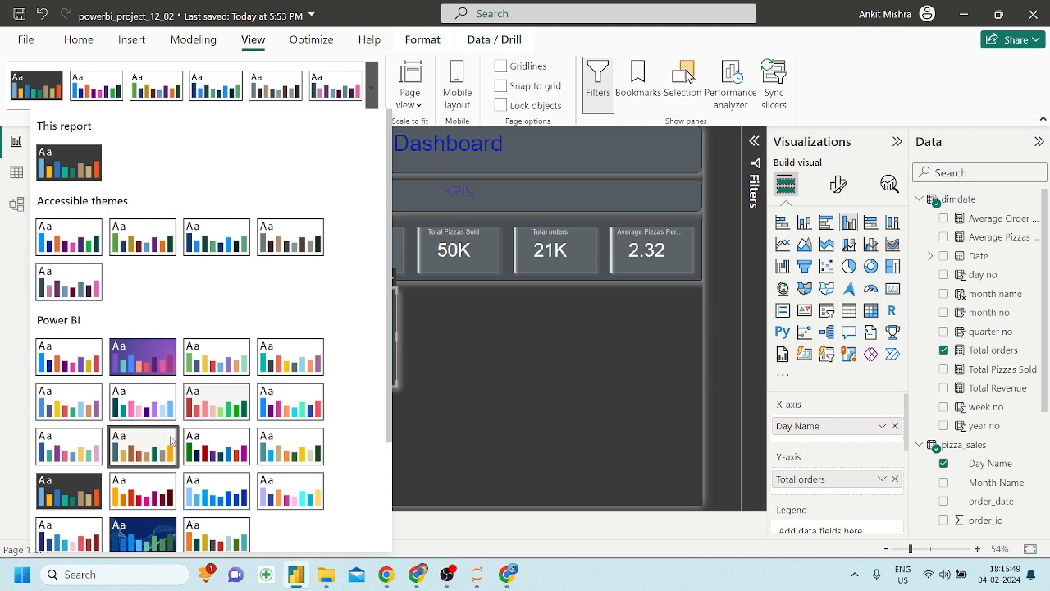
pyautogui.click(78, 372)
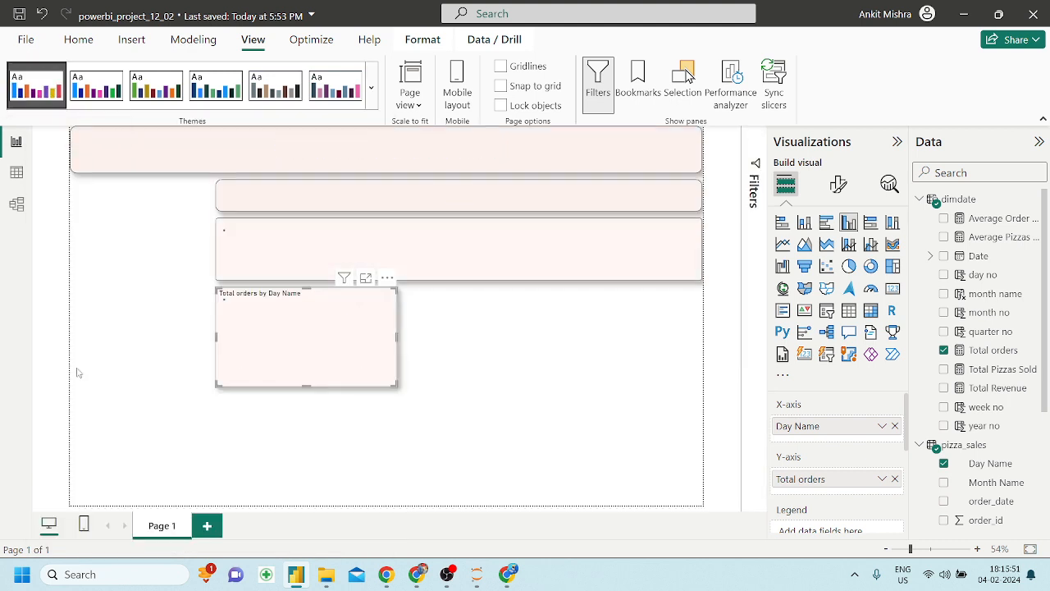
pyautogui.click(441, 331)
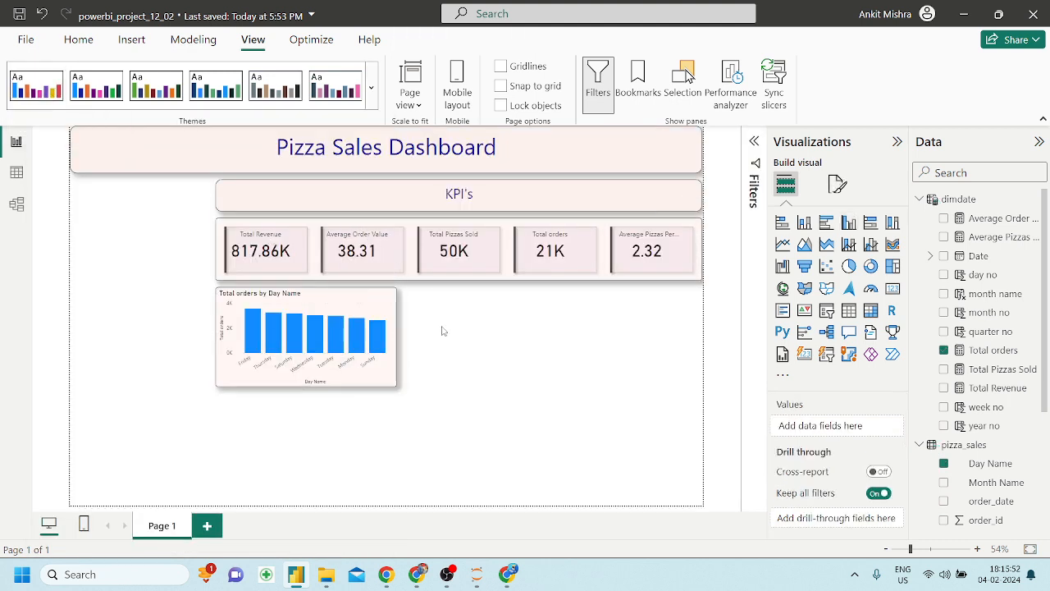
# Check the chart layout beneath the KPI cards in the reference dashboard PDF and return to Power BI
pyautogui.click(391, 316)
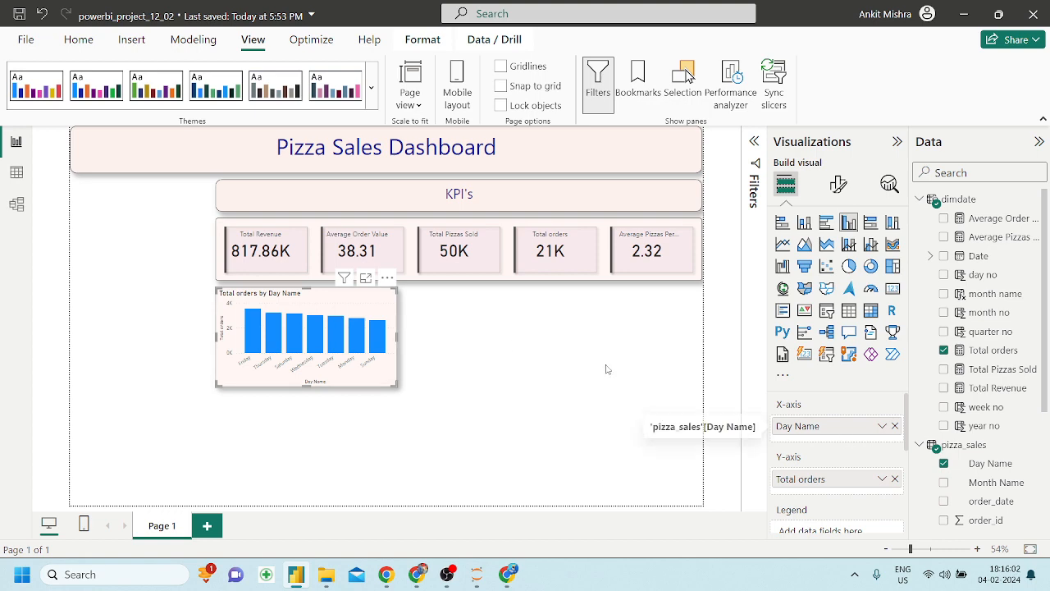
pyautogui.click(649, 402)
pyautogui.click(416, 573)
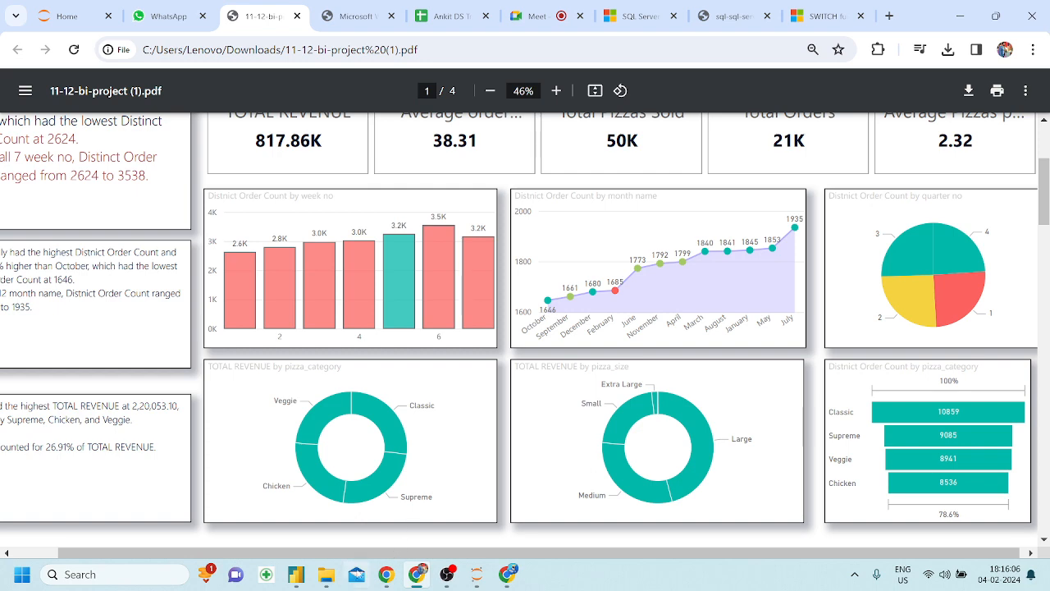
pyautogui.click(296, 574)
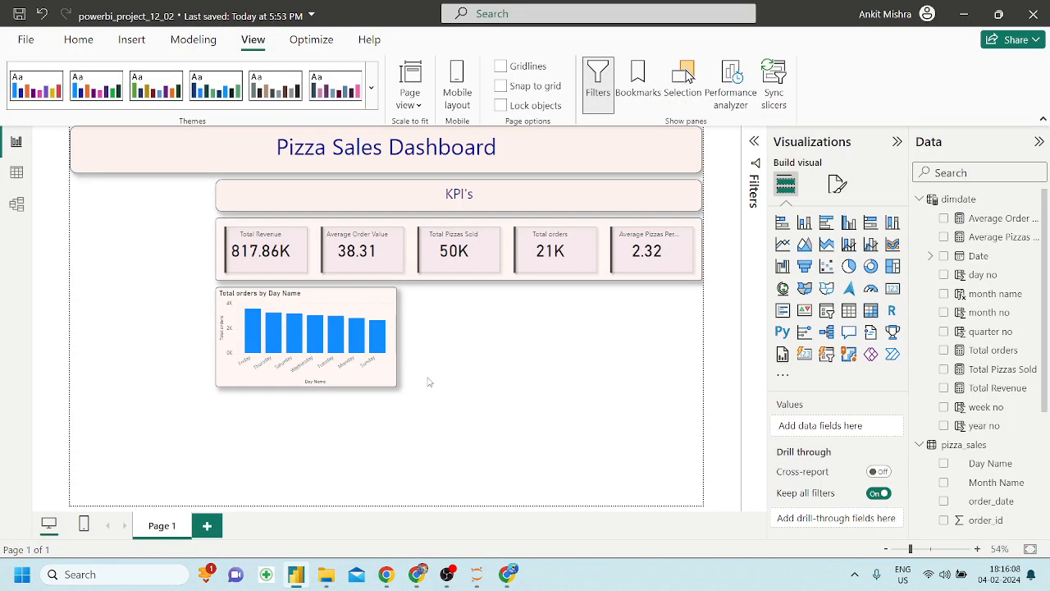
# Duplicate the orders-by-day column chart and place the copy directly beside the original, beneath the KPI cards
pyautogui.click(392, 301)
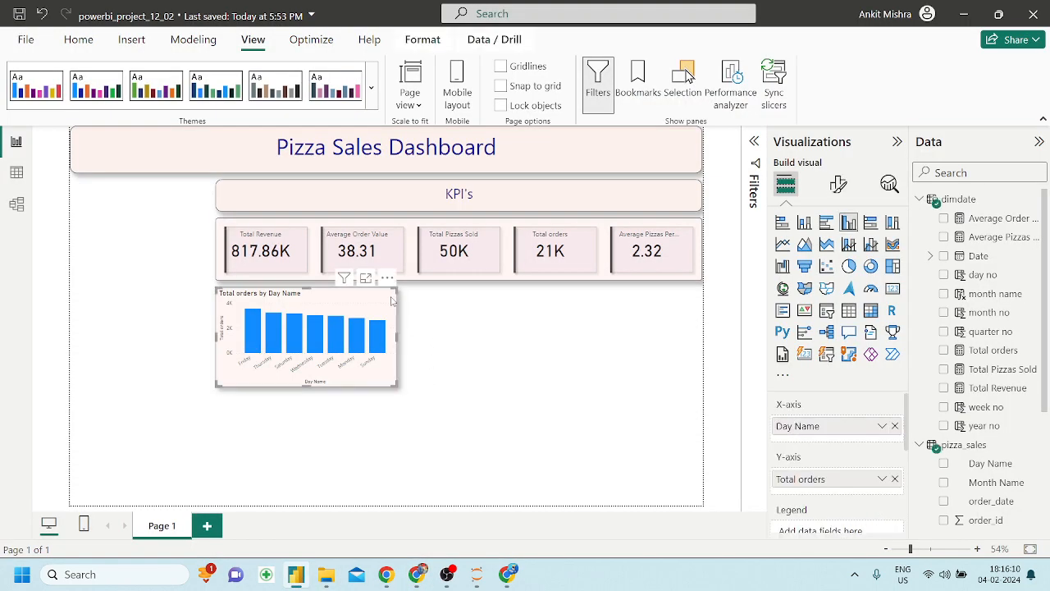
pyautogui.hotkey('ctrl', 'c')
pyautogui.hotkey('ctrl', 'v')
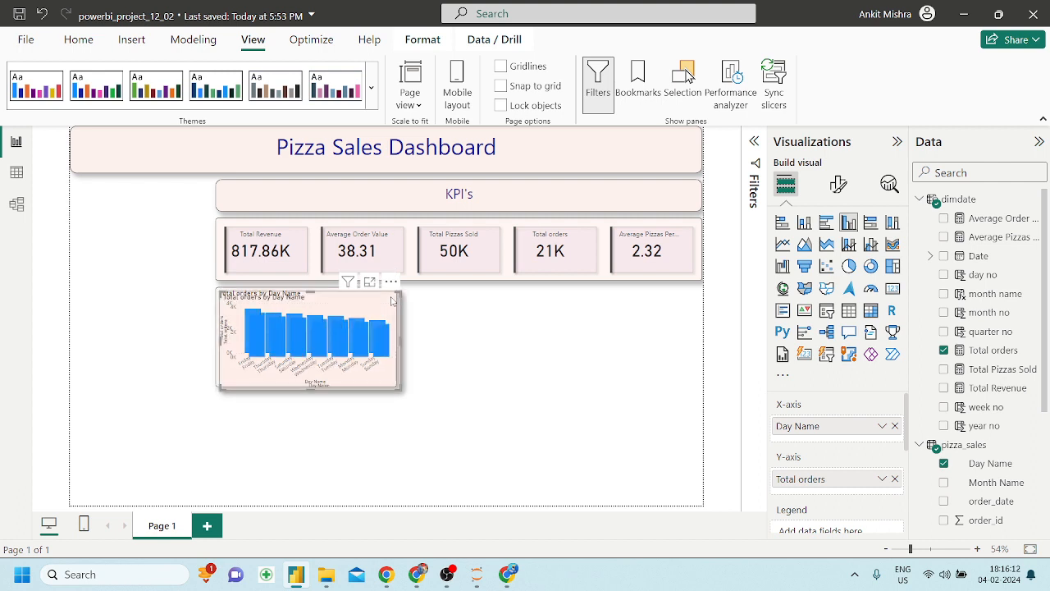
pyautogui.moveTo(391, 301); pyautogui.dragTo(581, 298)
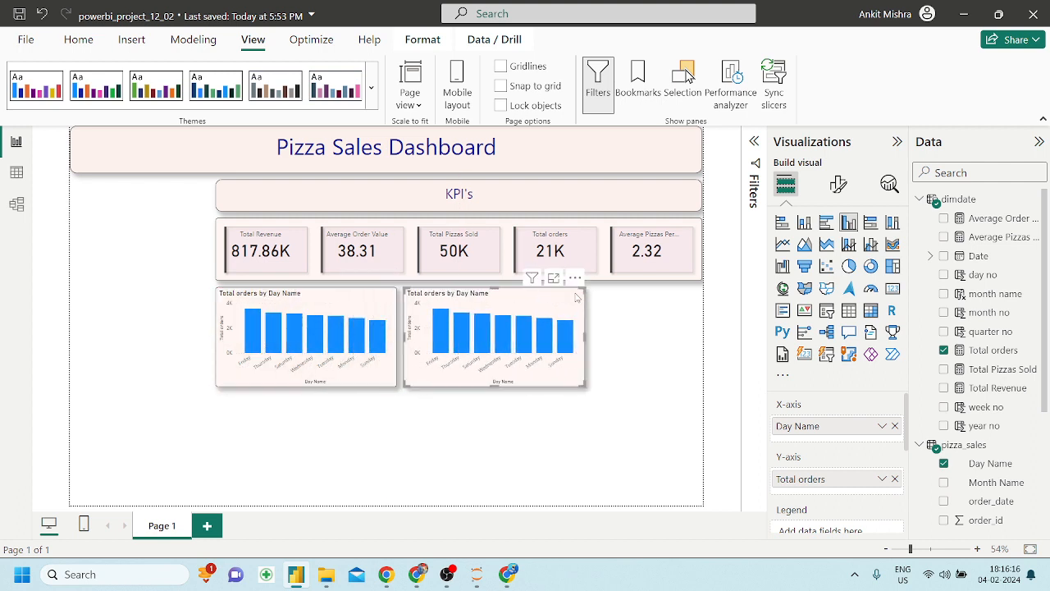
# Replace Day Name with the pizza_sales Month Name field on the duplicated chart's X-axis
pyautogui.click(895, 426)
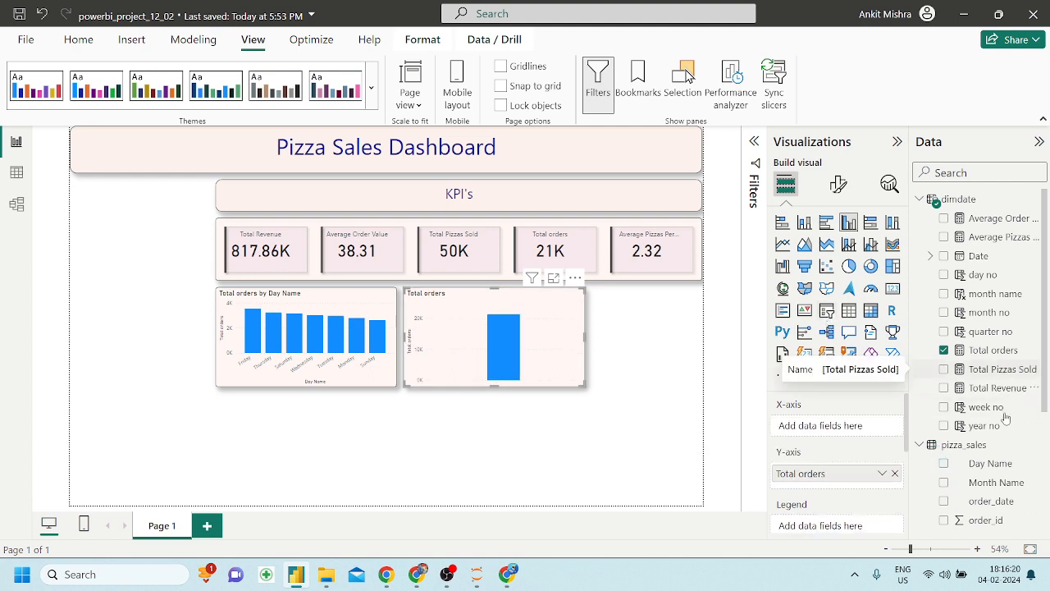
pyautogui.moveTo(996, 483); pyautogui.dragTo(891, 454)
pyautogui.moveTo(866, 428); pyautogui.dragTo(865, 430)
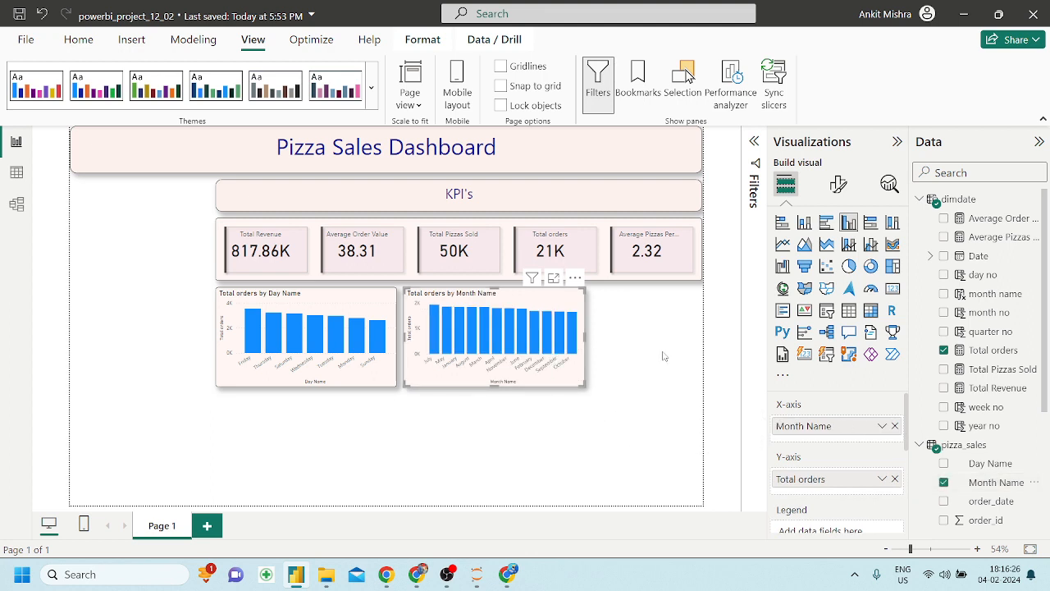
# Try sorting the Total orders by Month Name chart by Month Name
pyautogui.click(995, 484)
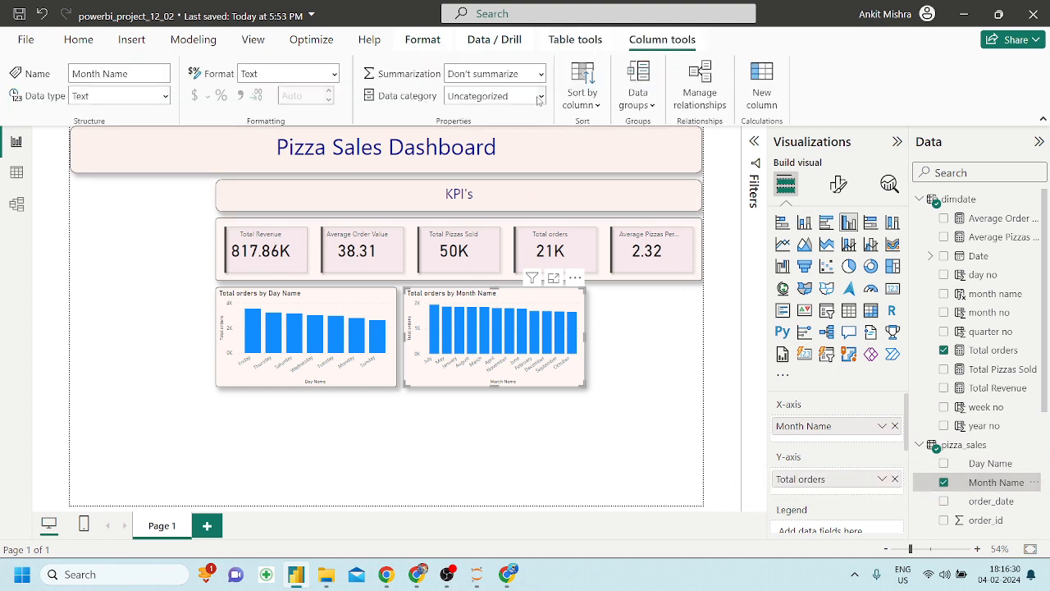
pyautogui.click(575, 280)
pyautogui.moveTo(626, 370)
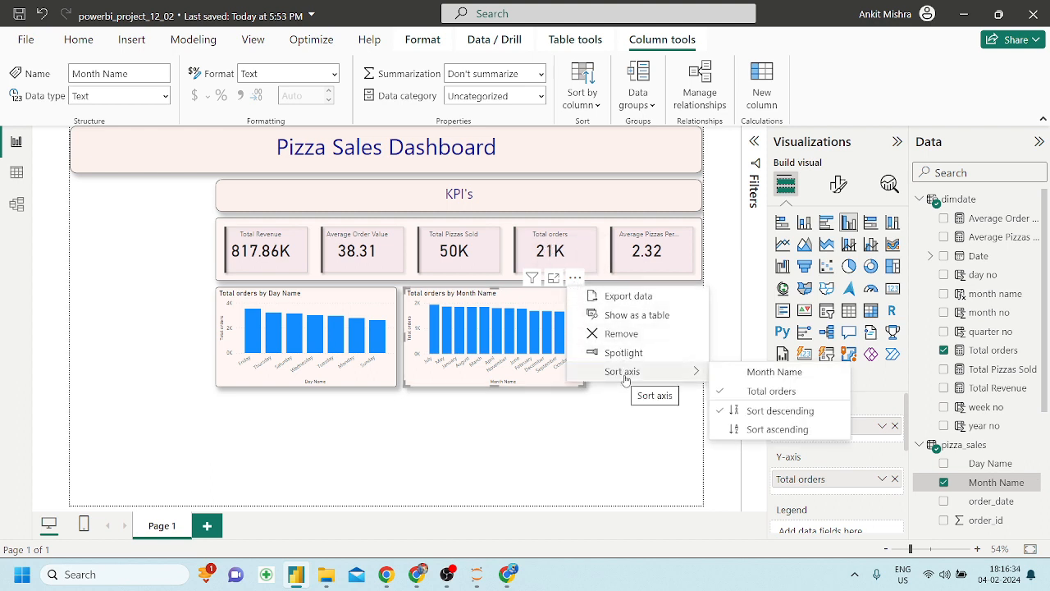
pyautogui.click(774, 373)
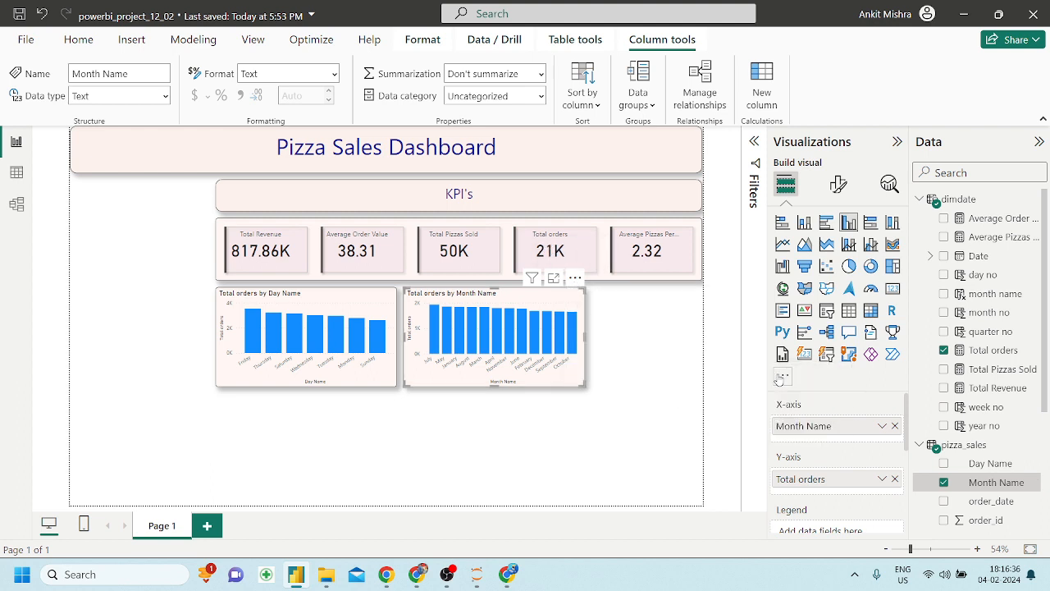
# Switch the Total orders by Month Name chart back to sorting by Total orders
pyautogui.click(576, 280)
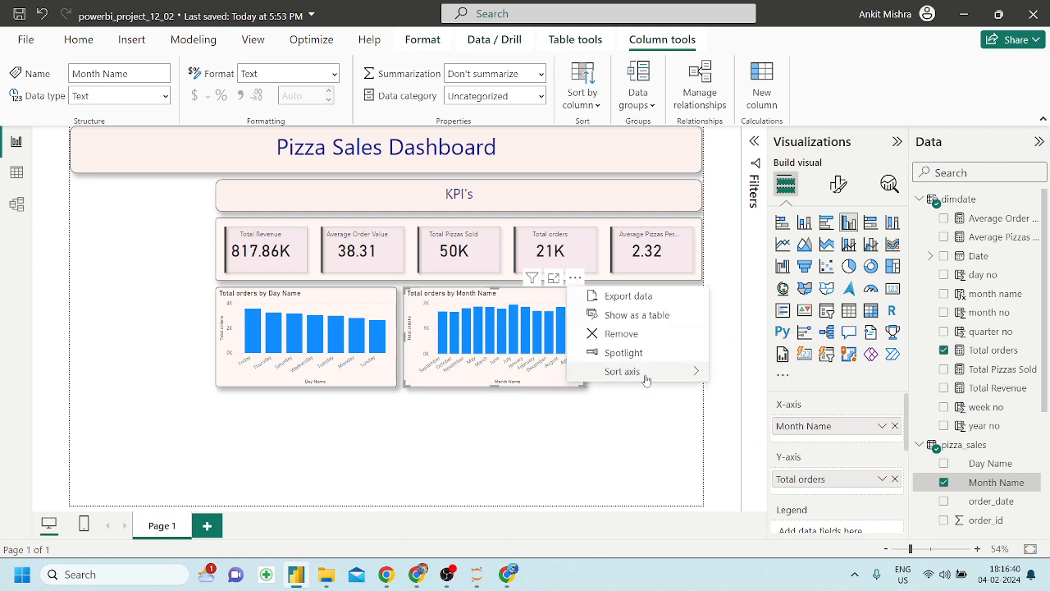
pyautogui.moveTo(644, 373)
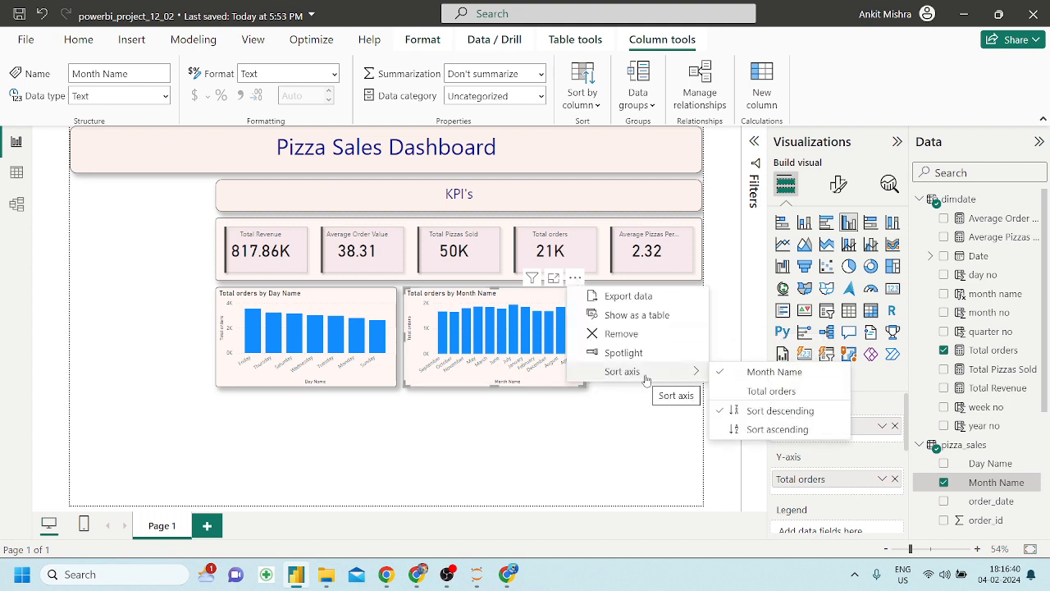
pyautogui.click(765, 390)
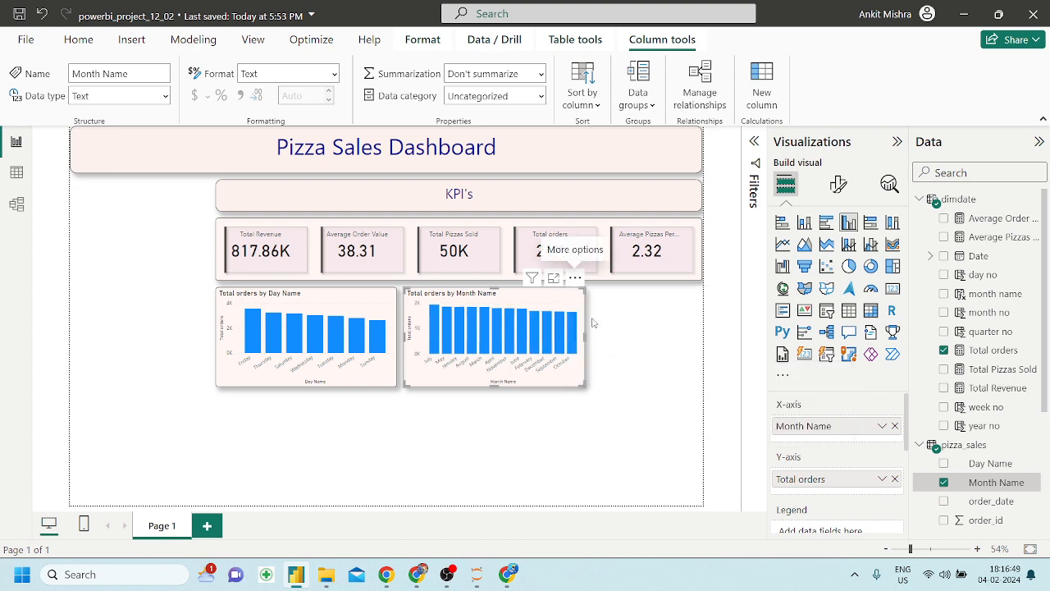
# Convert the Total orders by Month Name chart to an area chart, like the reference PDF in Chrome, and sort it ascending
pyautogui.click(575, 280)
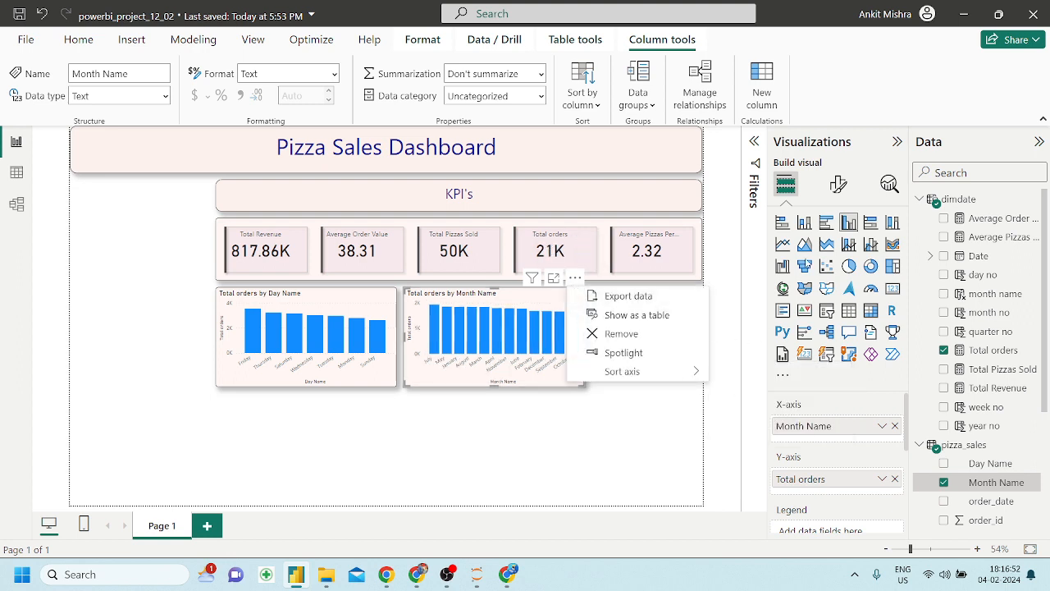
pyautogui.click(418, 576)
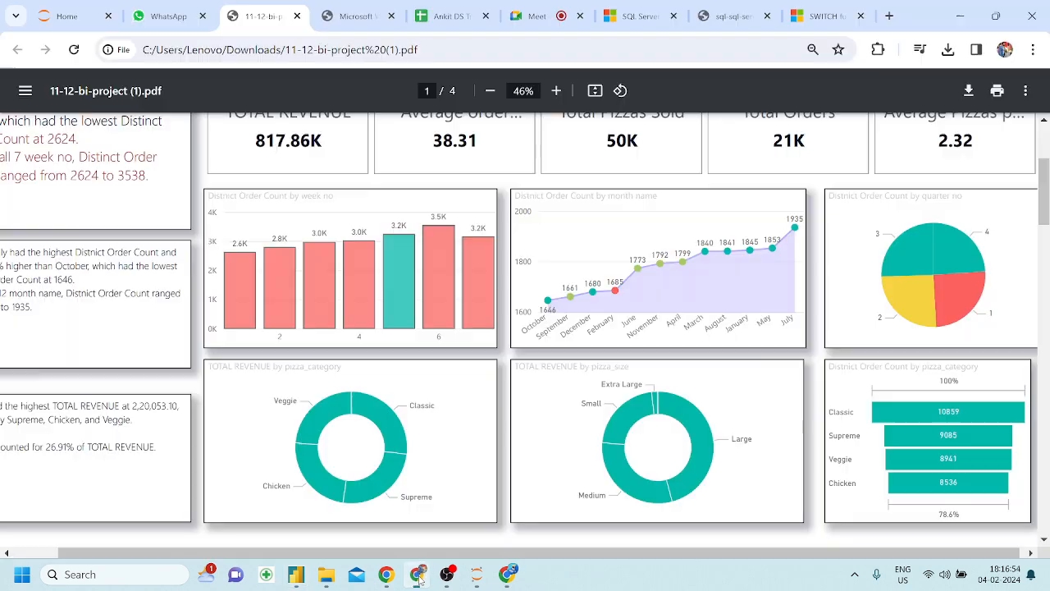
pyautogui.click(419, 576)
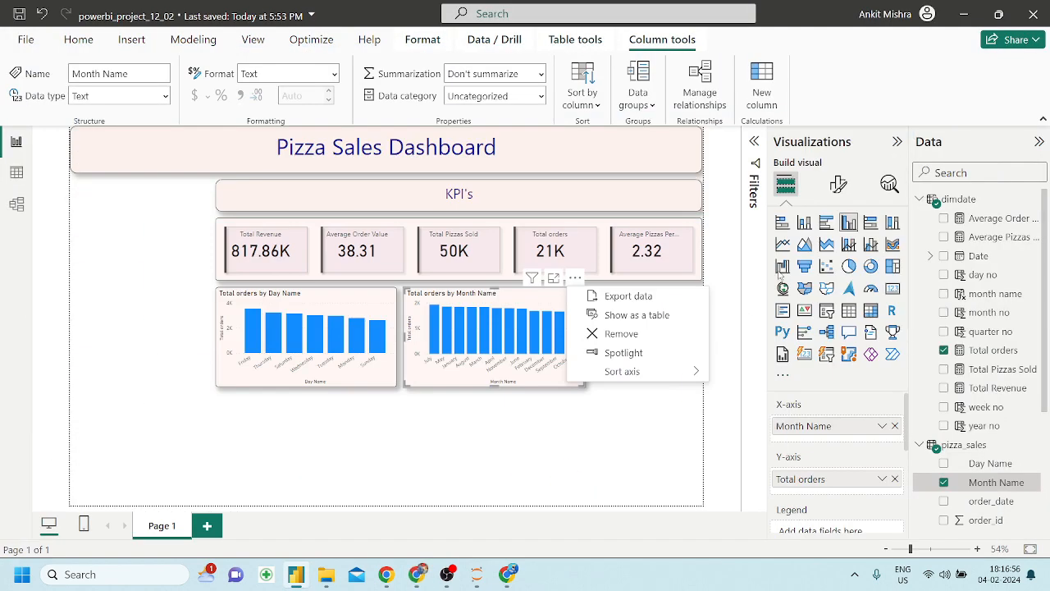
pyautogui.click(804, 244)
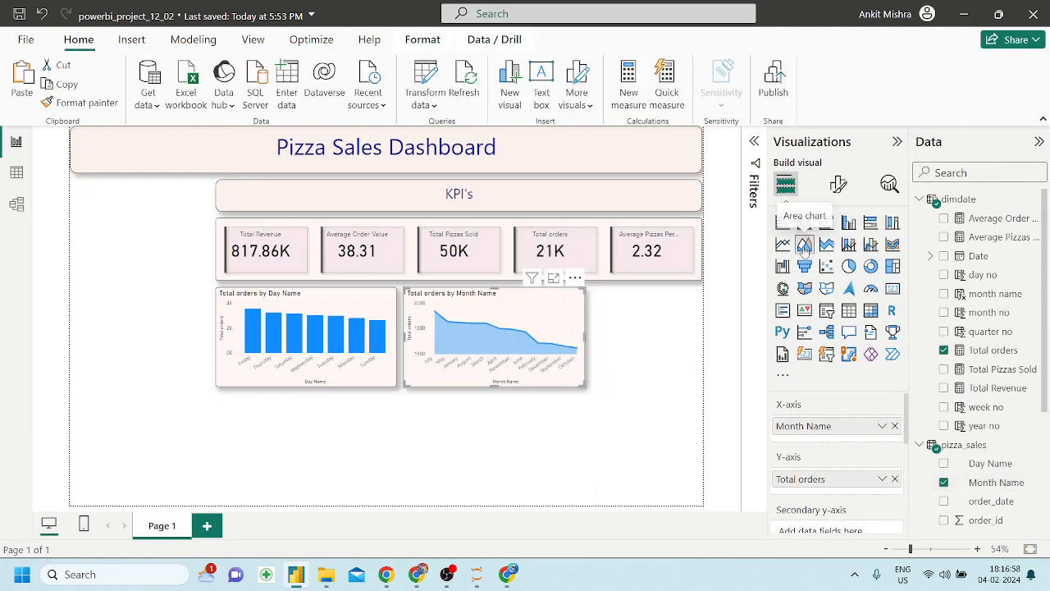
pyautogui.click(576, 281)
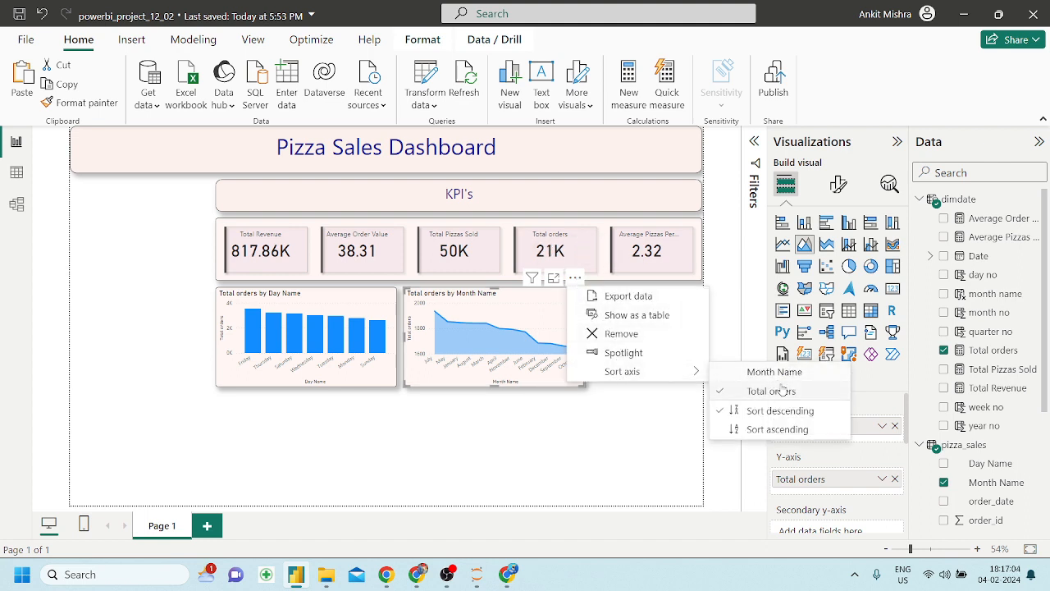
pyautogui.click(769, 430)
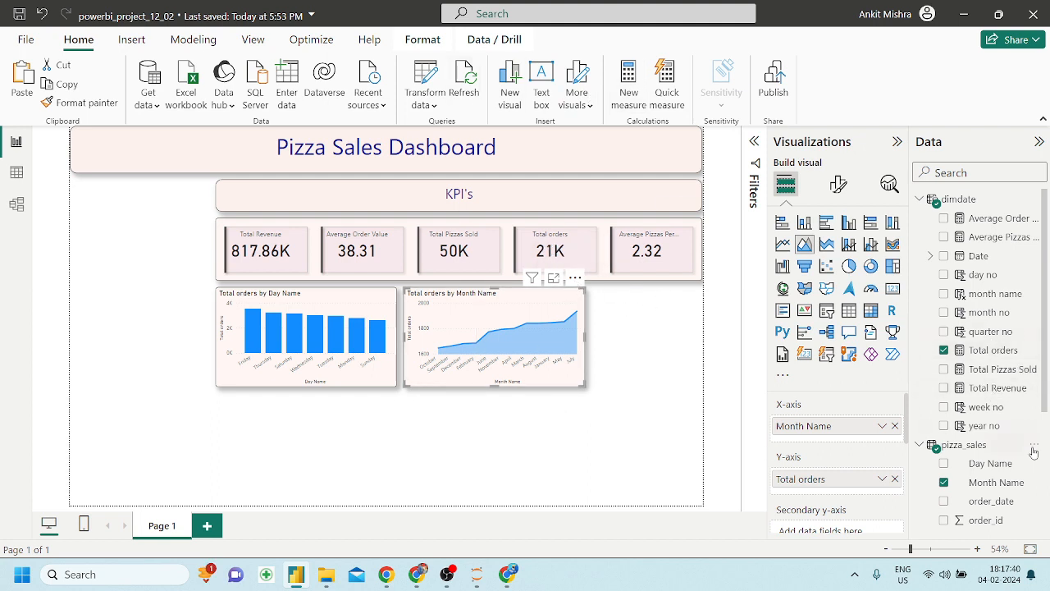
# Review which columns the Month Name field in pizza_sales can be sorted by, without changing the sort
pyautogui.click(499, 41)
pyautogui.click(426, 41)
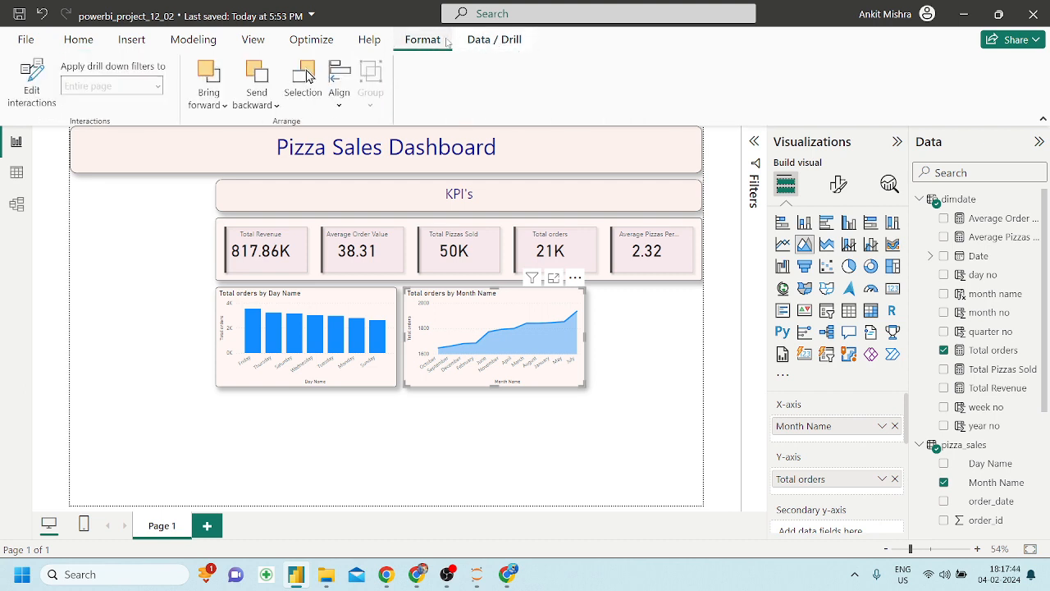
pyautogui.click(385, 42)
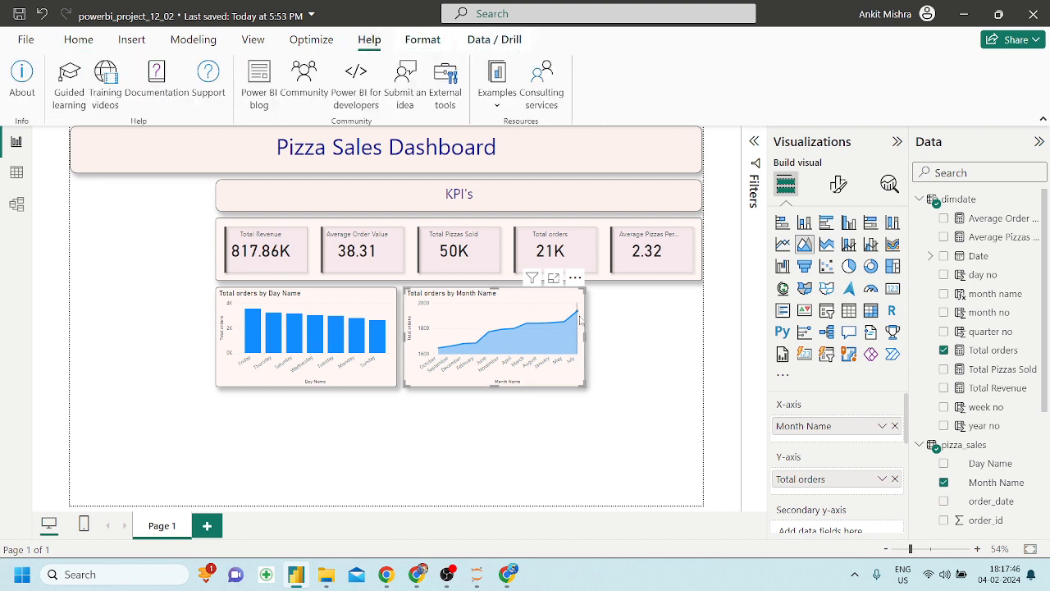
pyautogui.click(996, 482)
pyautogui.click(589, 102)
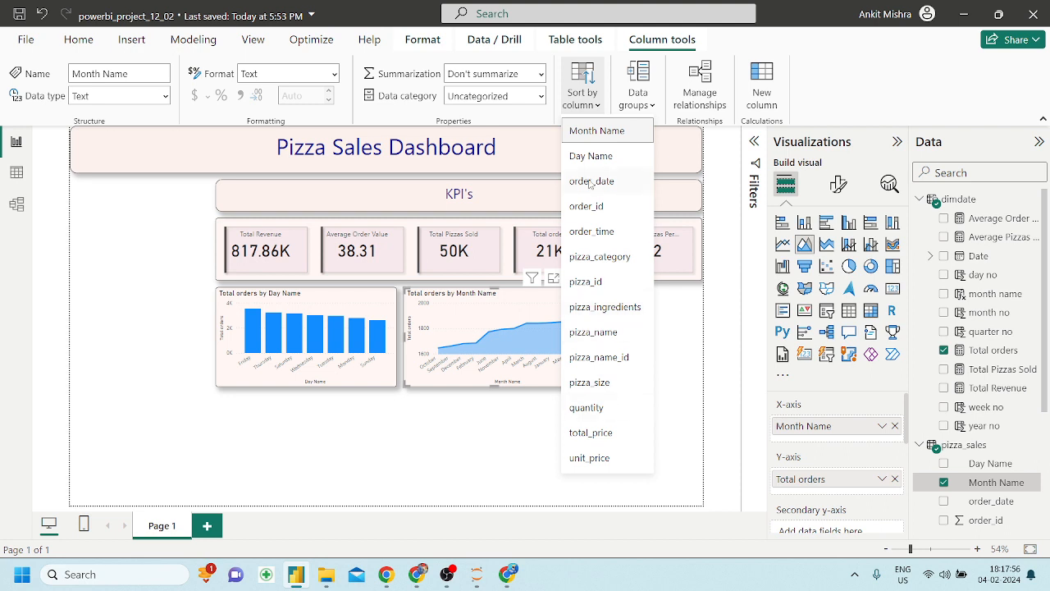
pyautogui.click(509, 450)
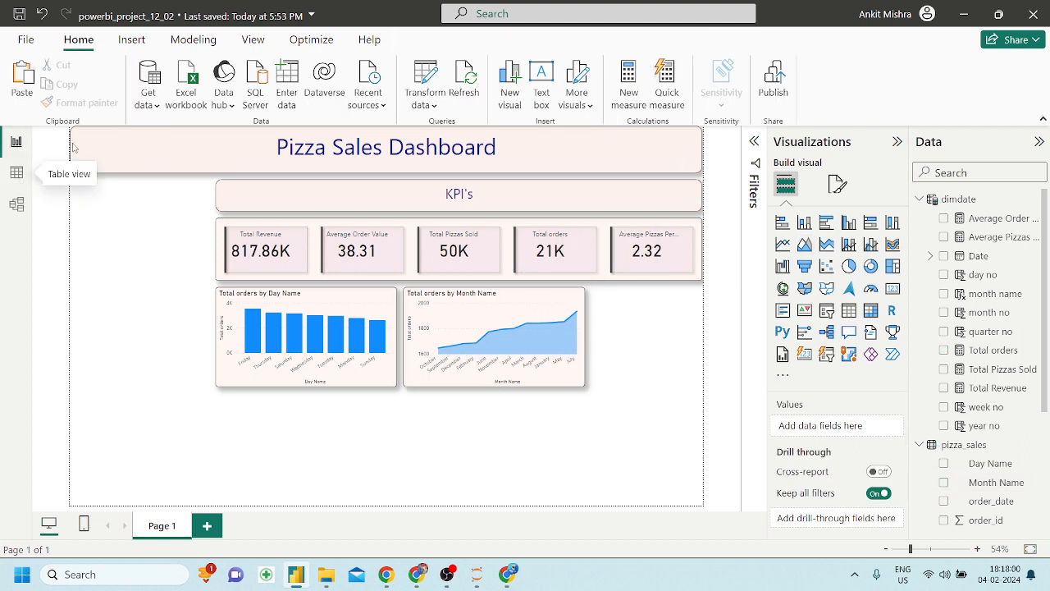
# Open the pizza_sales query in Power Query Editor and bring up the commands for adding columns
pyautogui.click(424, 86)
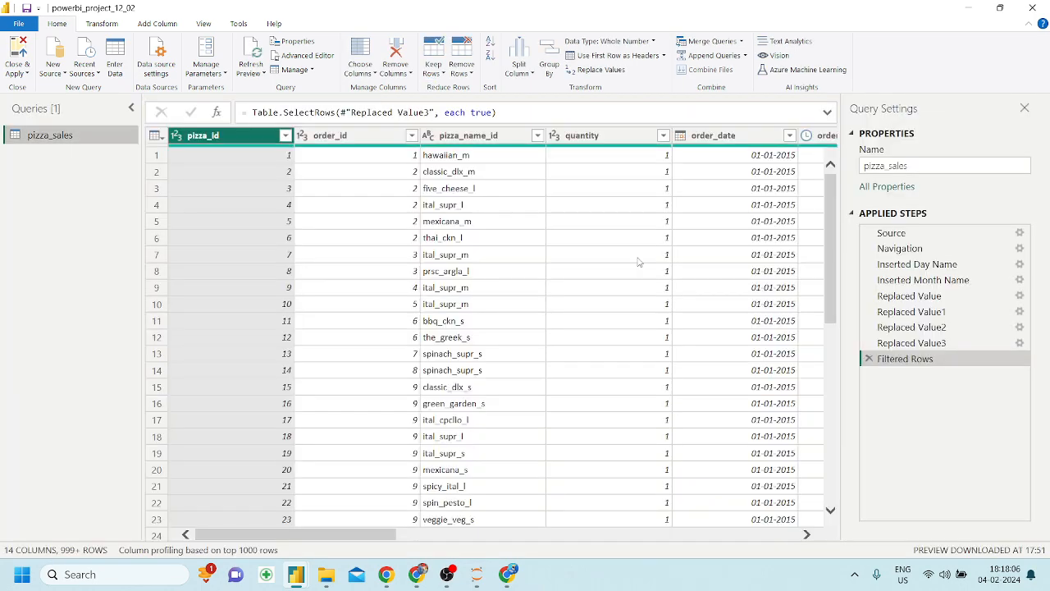
pyautogui.hscroll(10, 638, 261)
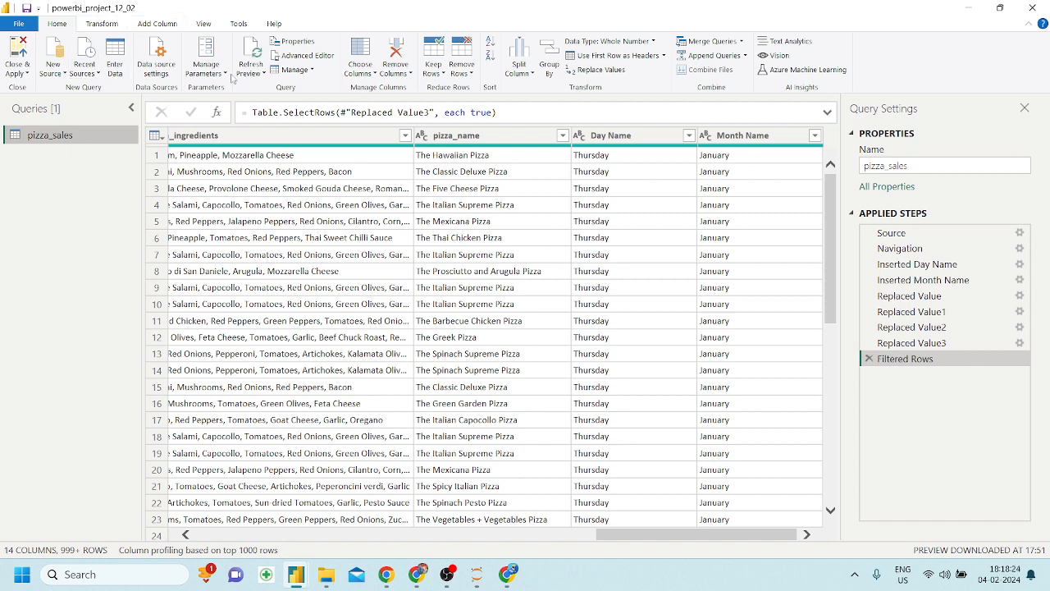
pyautogui.click(155, 24)
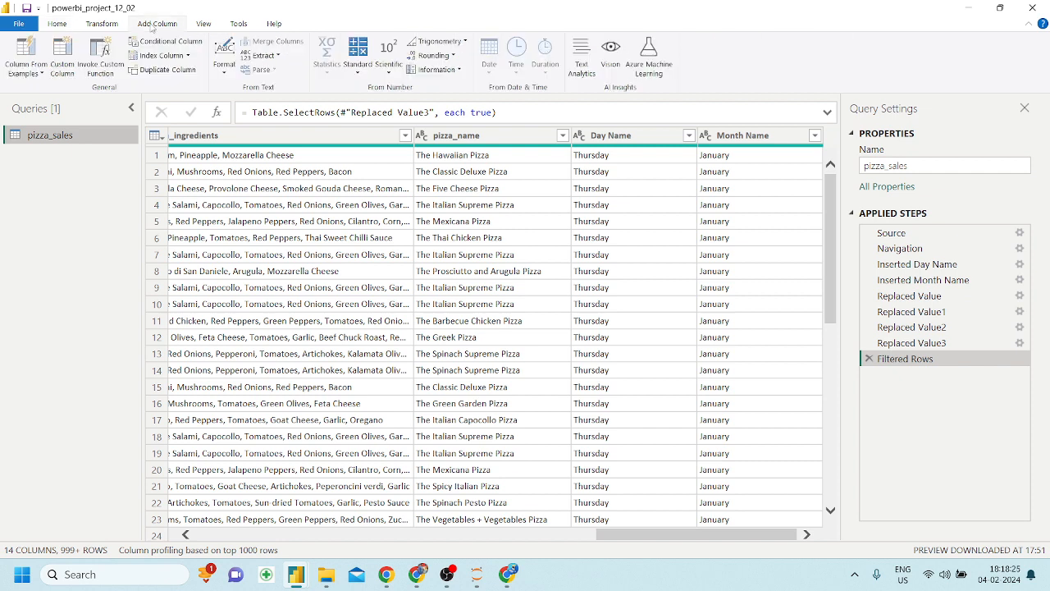
pyautogui.click(31, 72)
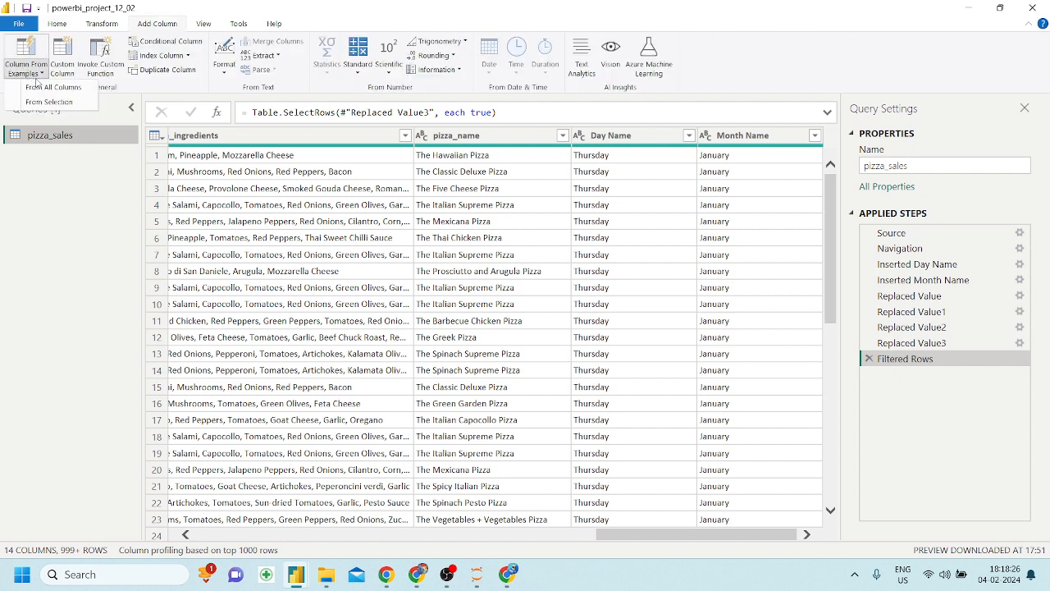
pyautogui.click(736, 138)
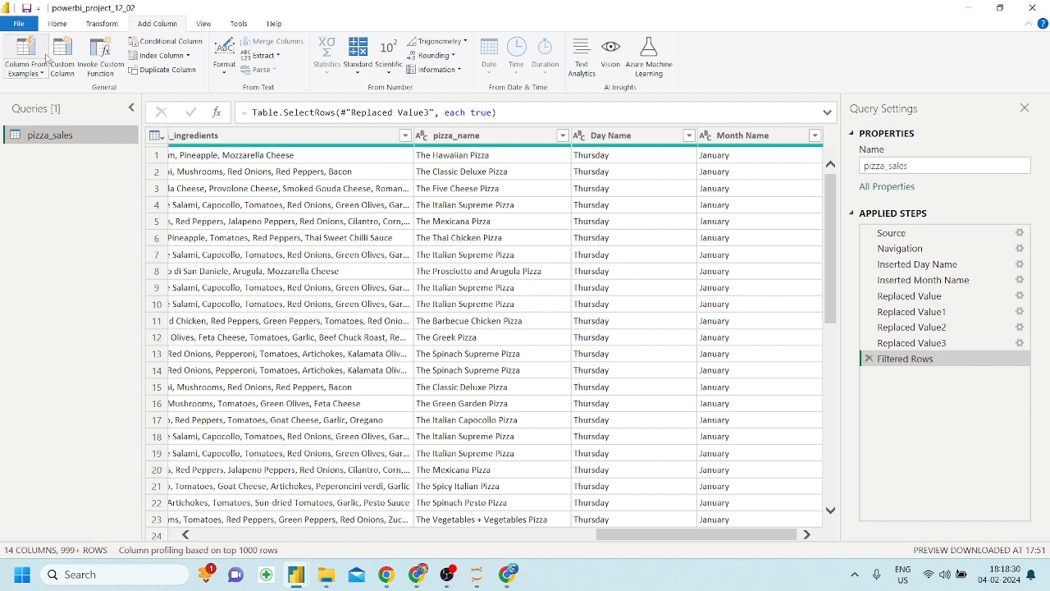
pyautogui.click(743, 135)
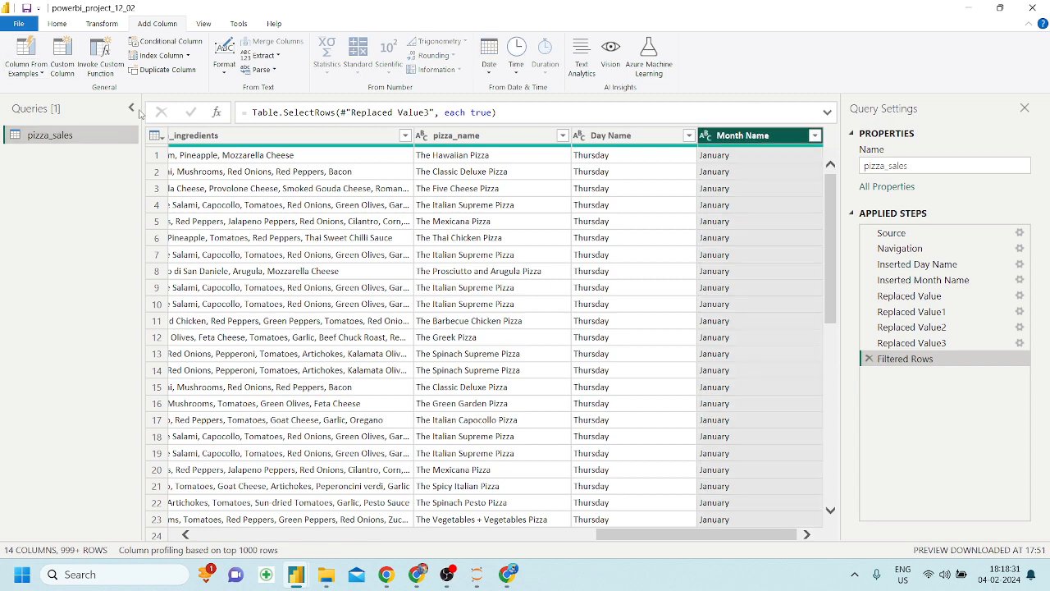
pyautogui.click(36, 73)
pyautogui.click(49, 102)
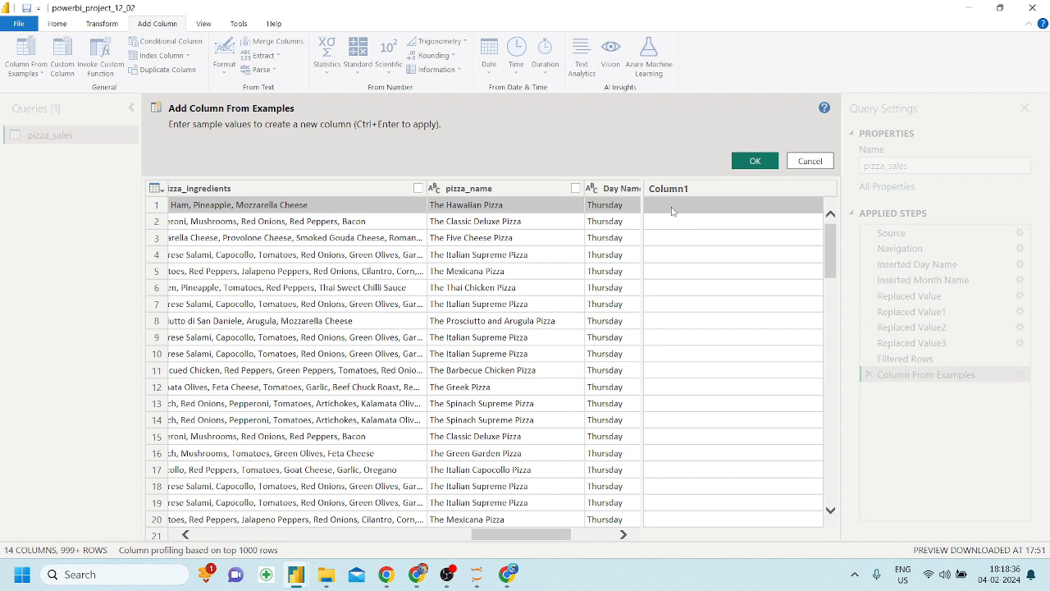
pyautogui.click(671, 211)
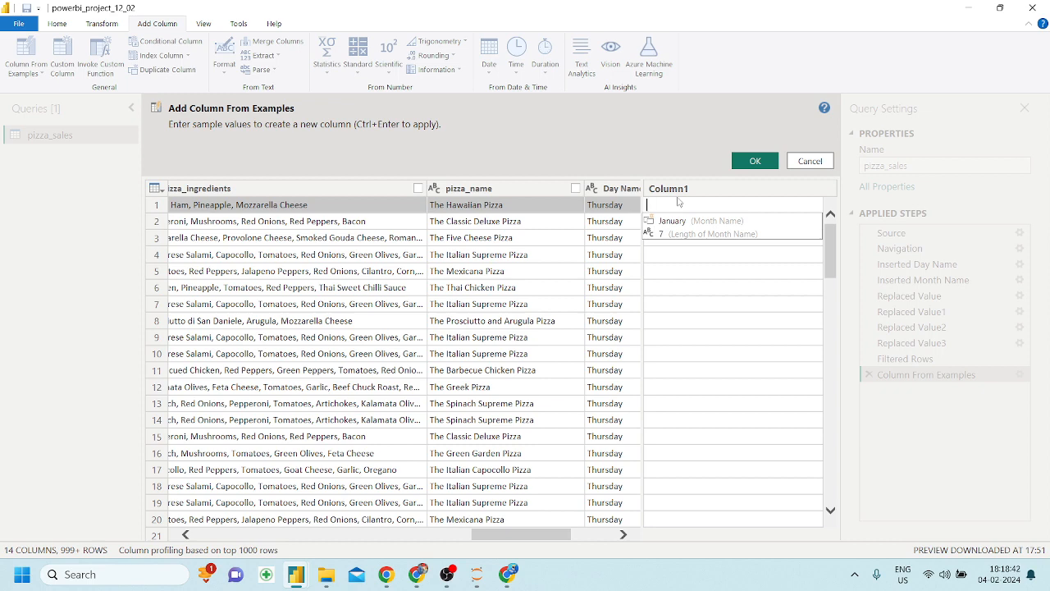
pyautogui.click(810, 161)
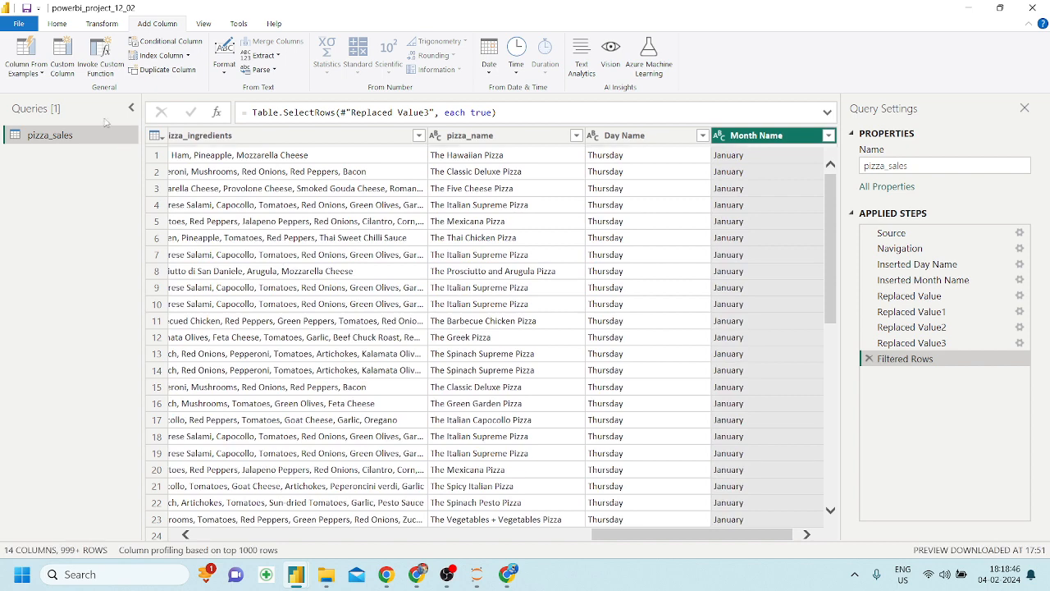
pyautogui.click(67, 69)
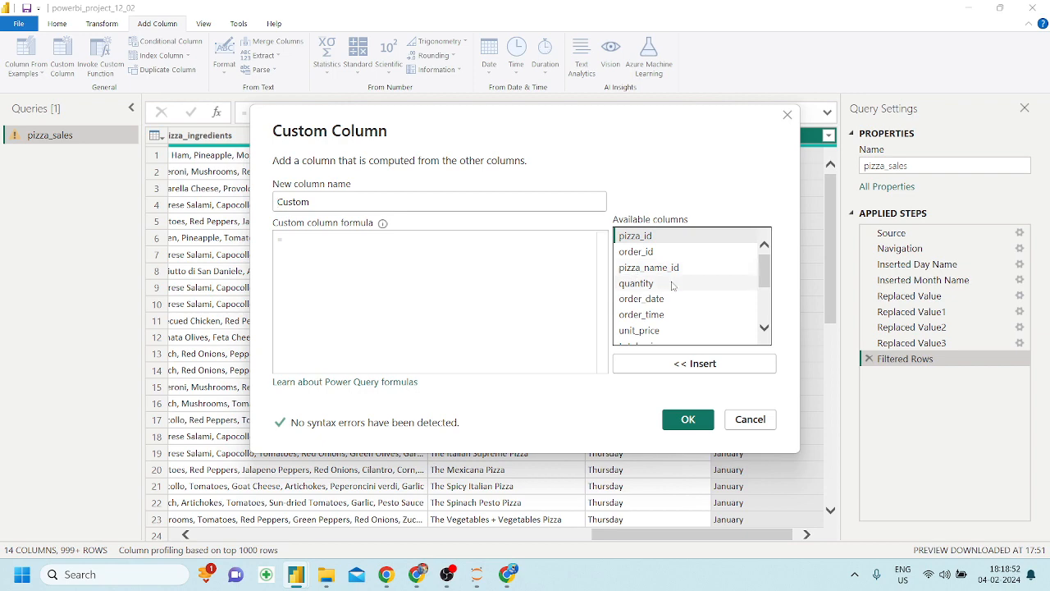
pyautogui.click(755, 425)
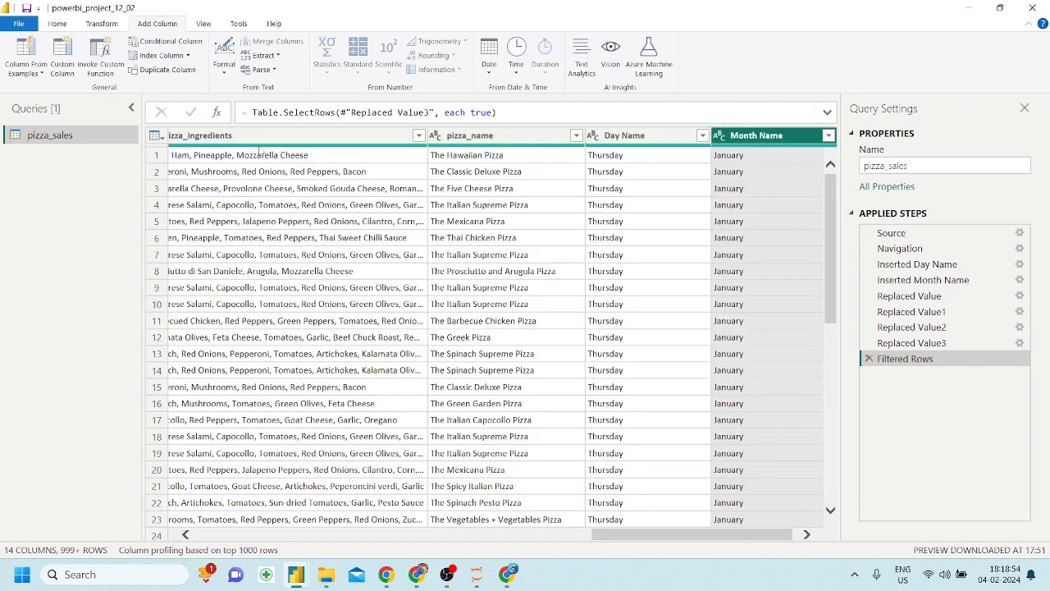
# Start a conditional column in the pizza_sales query and name it index
pyautogui.click(172, 43)
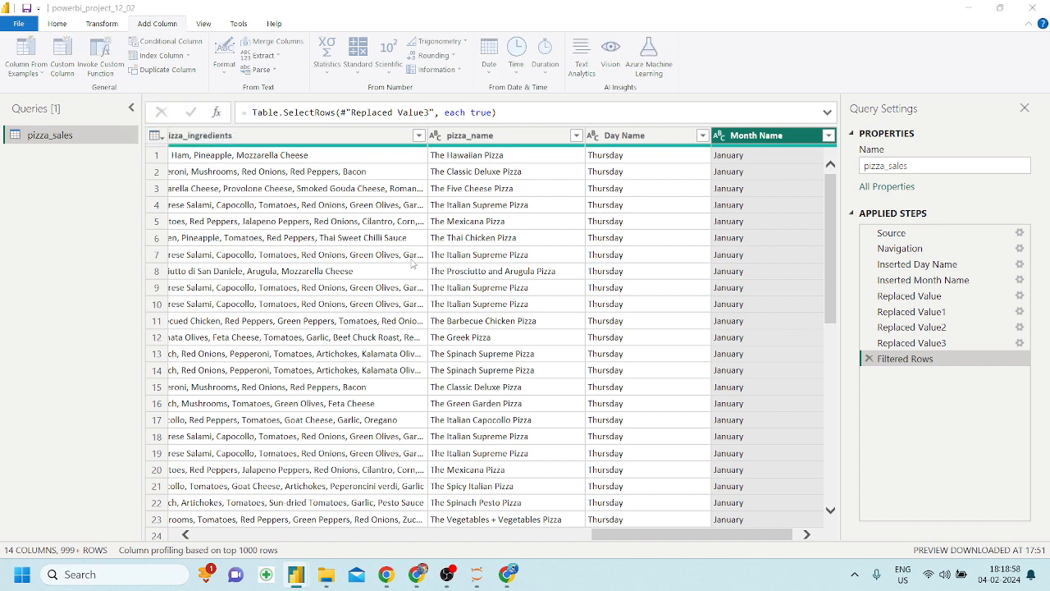
pyautogui.click(252, 216)
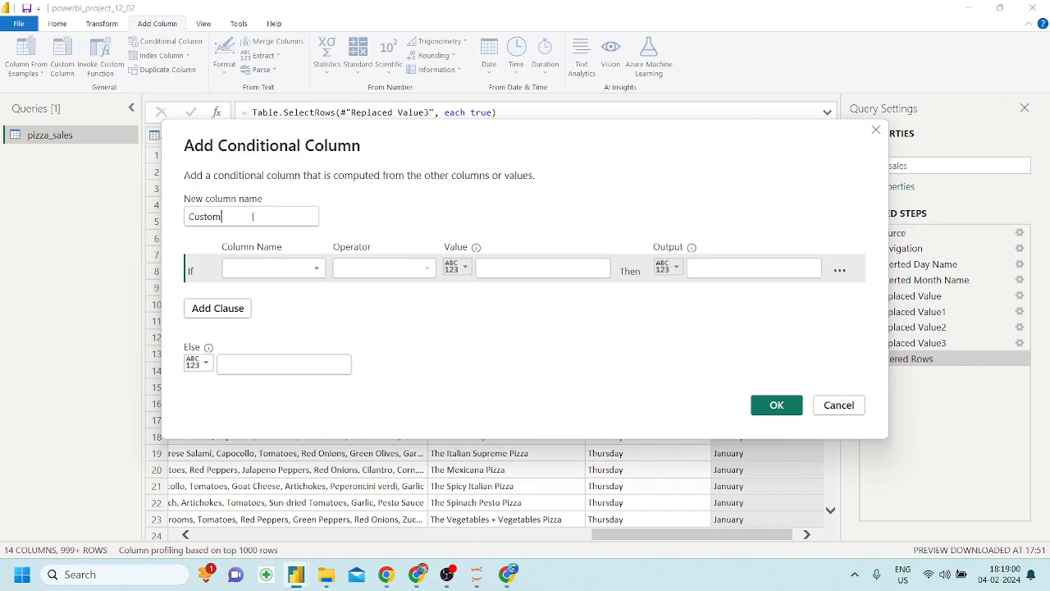
pyautogui.hotkey('ctrl', 'a')
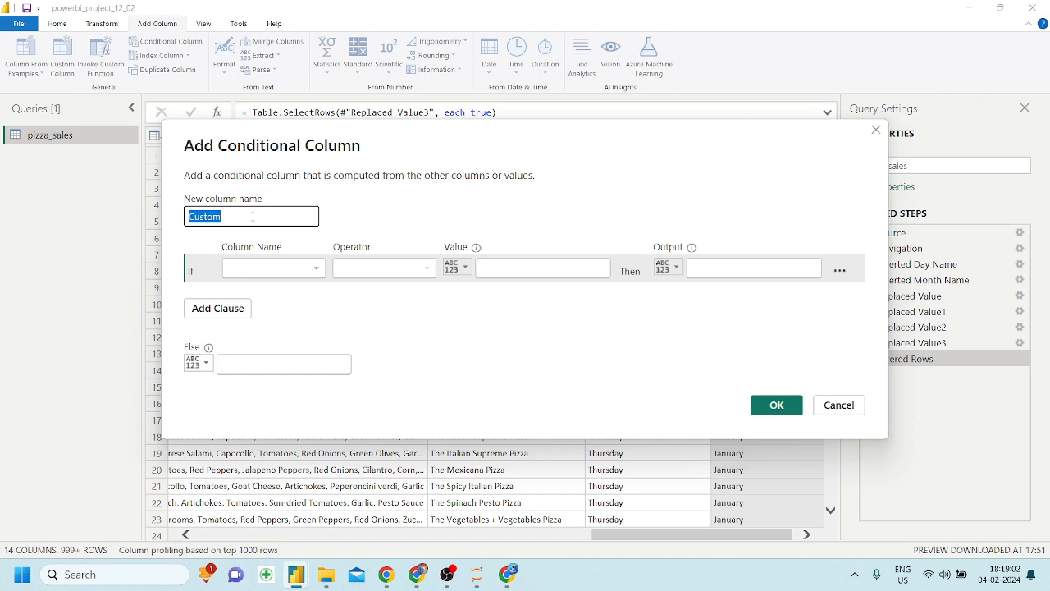
pyautogui.press('BackSpace')
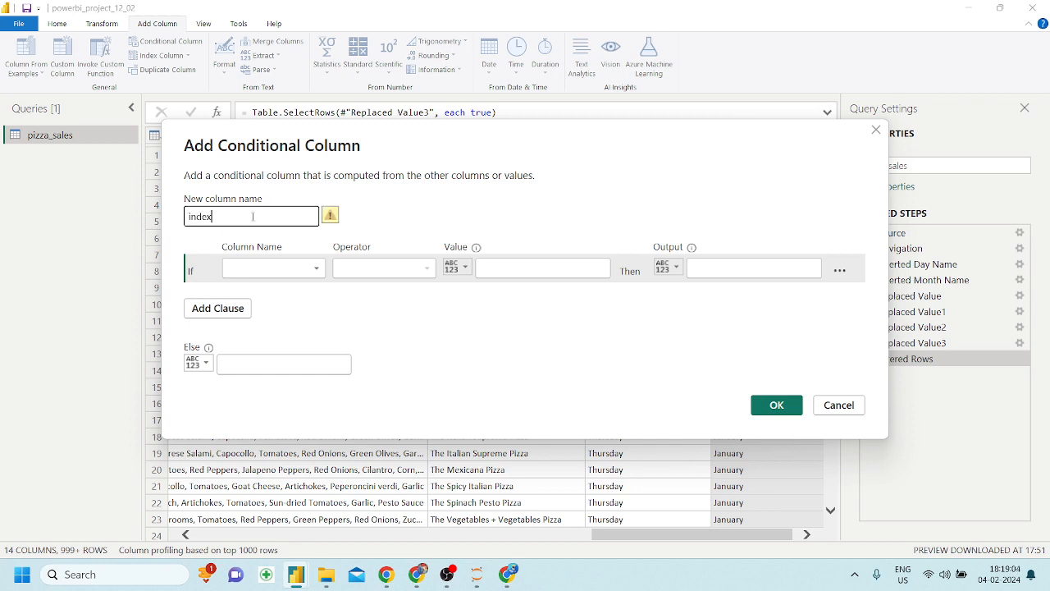
# Set the index column's rule to output 1 when Month Name equals january, and create the conditional column
pyautogui.click(267, 275)
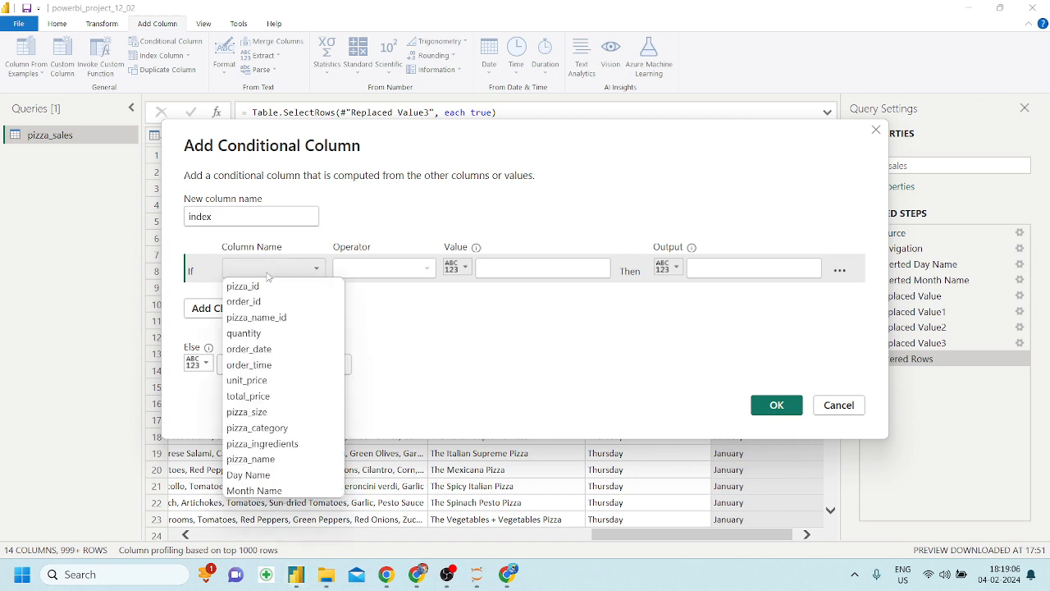
pyautogui.click(254, 490)
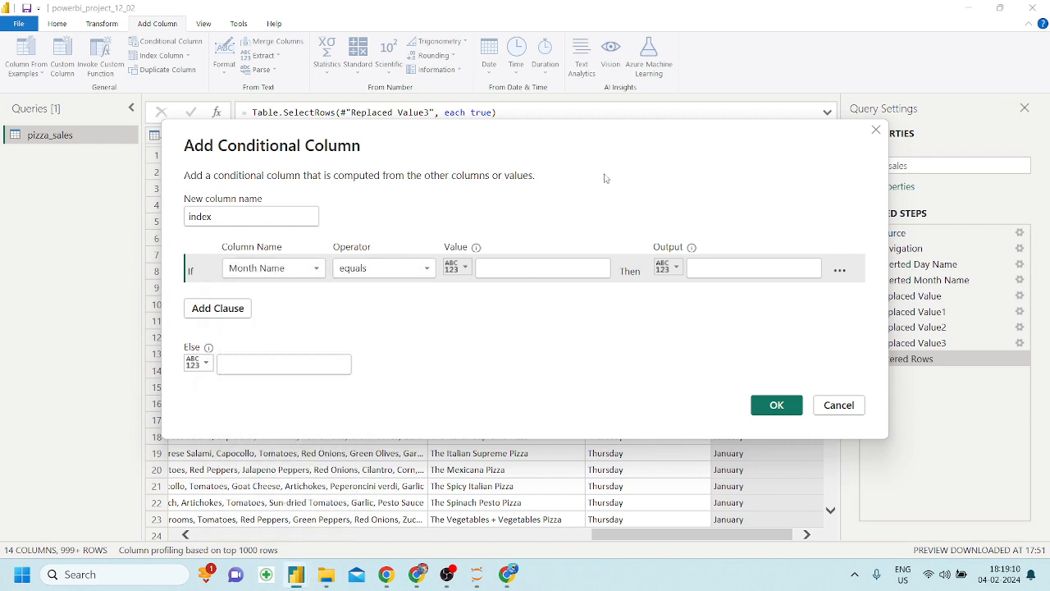
pyautogui.moveTo(715, 148); pyautogui.dragTo(589, 149)
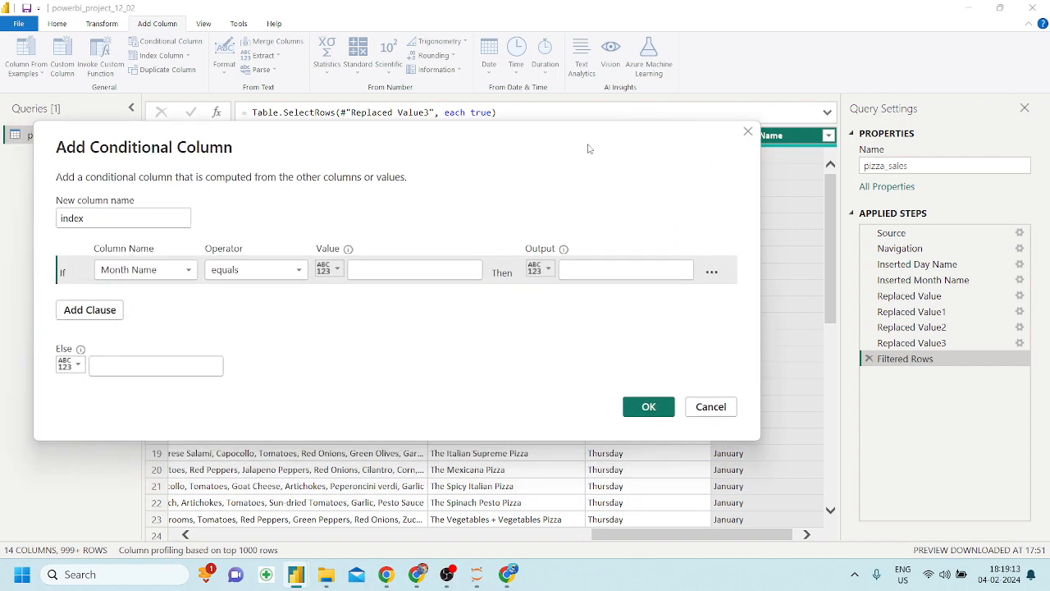
pyautogui.click(415, 272)
pyautogui.write('january')
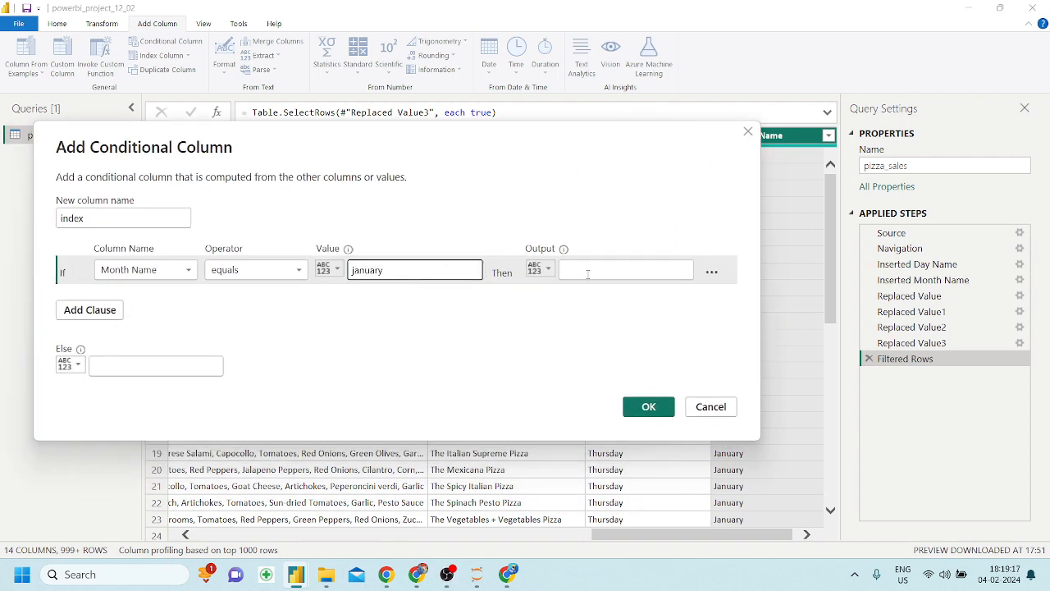
pyautogui.click(595, 266)
pyautogui.write('1')
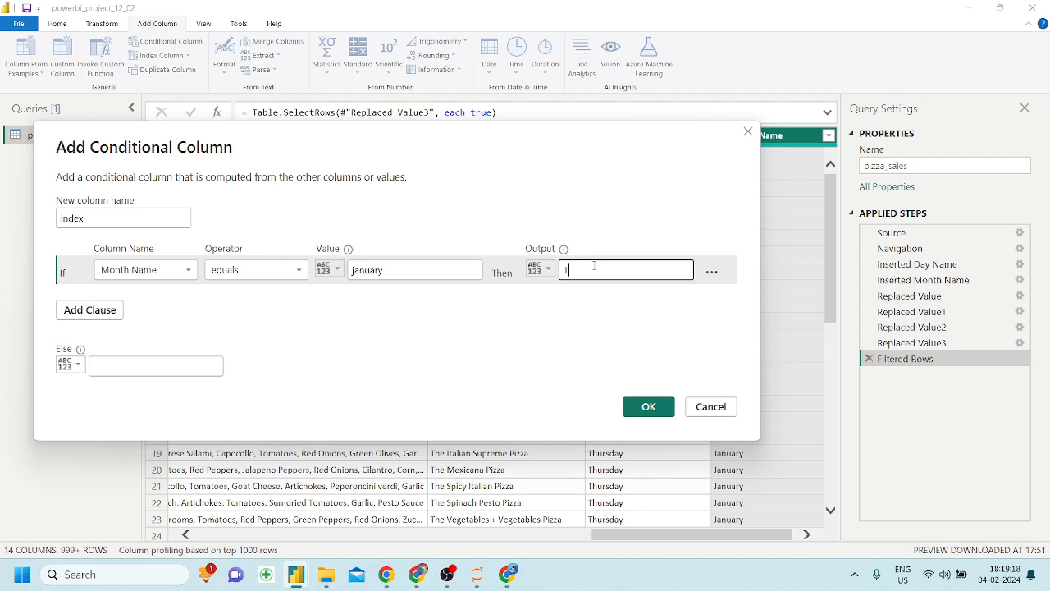
pyautogui.click(648, 407)
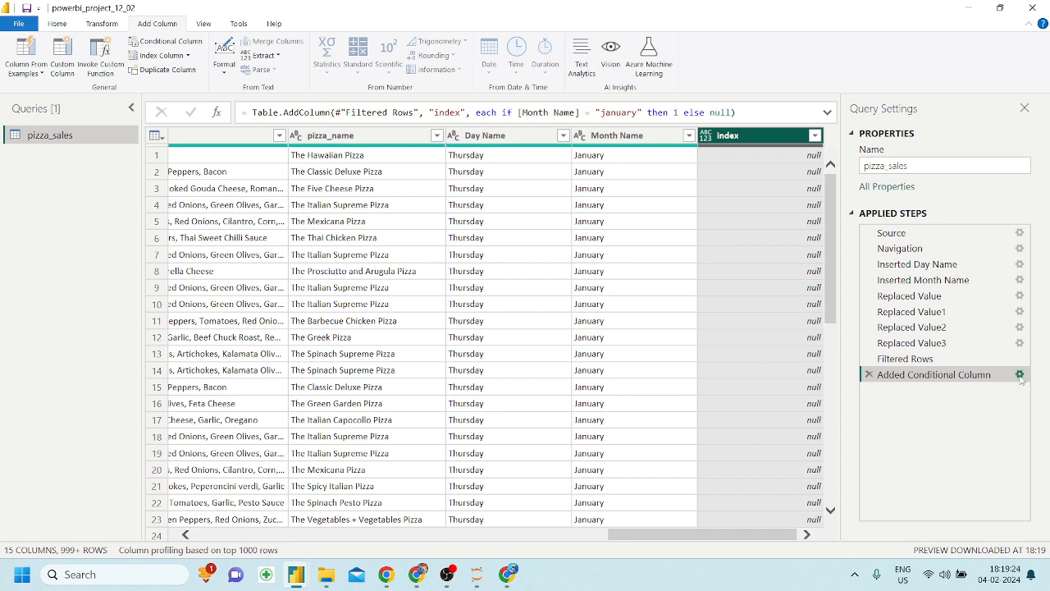
# Edit the added conditional column step so its comparison value reads January with a capital J
pyautogui.click(1020, 374)
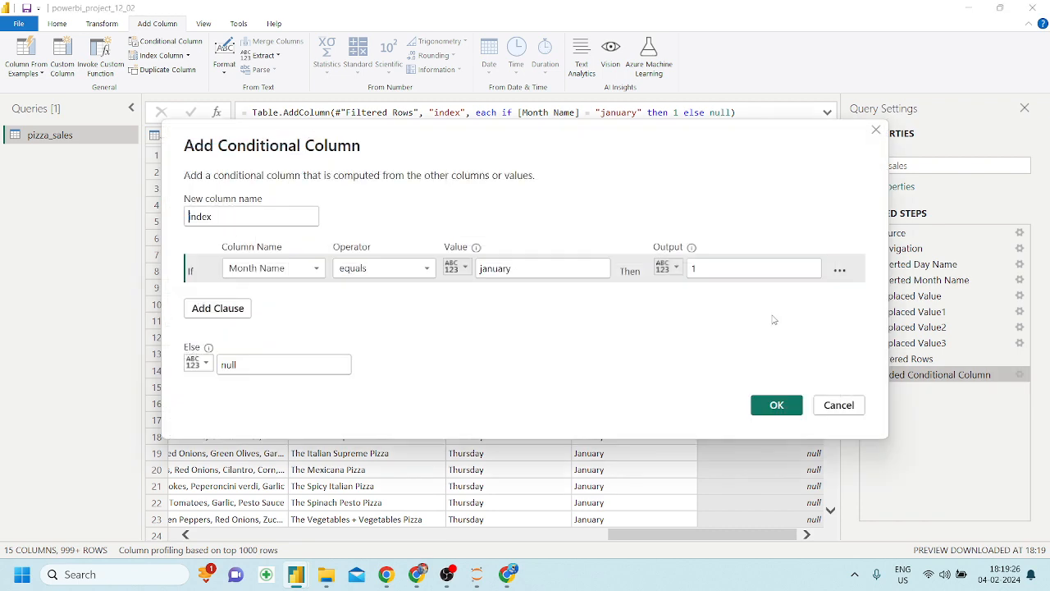
pyautogui.click(481, 269)
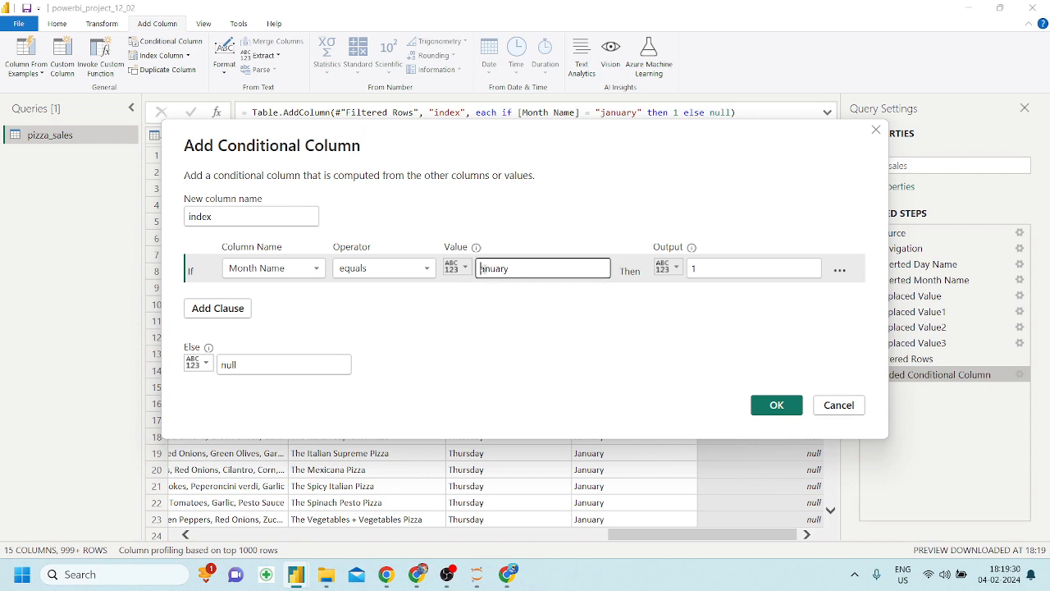
pyautogui.write('J')
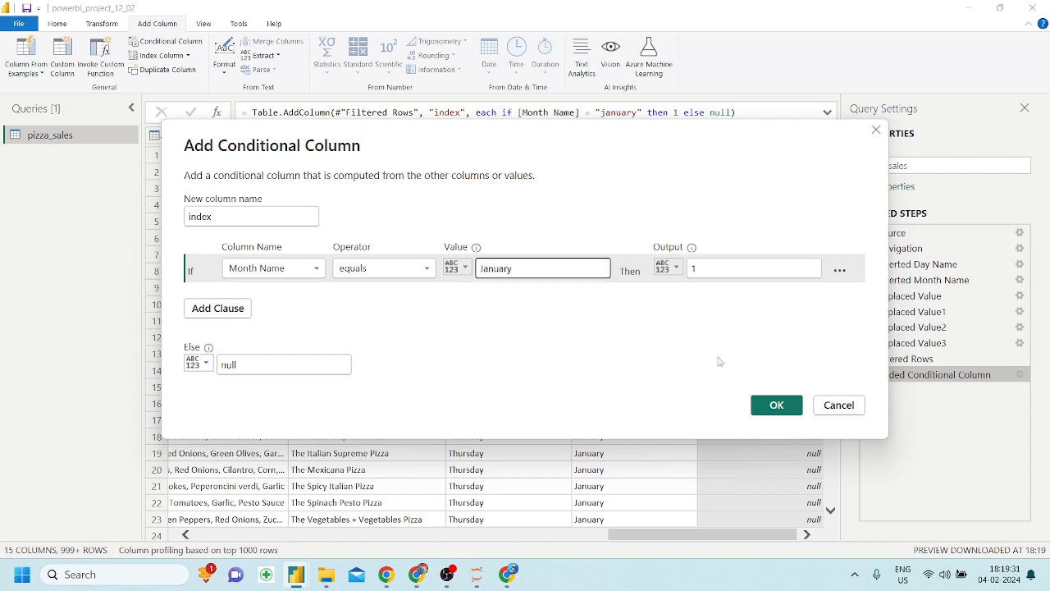
pyautogui.click(771, 404)
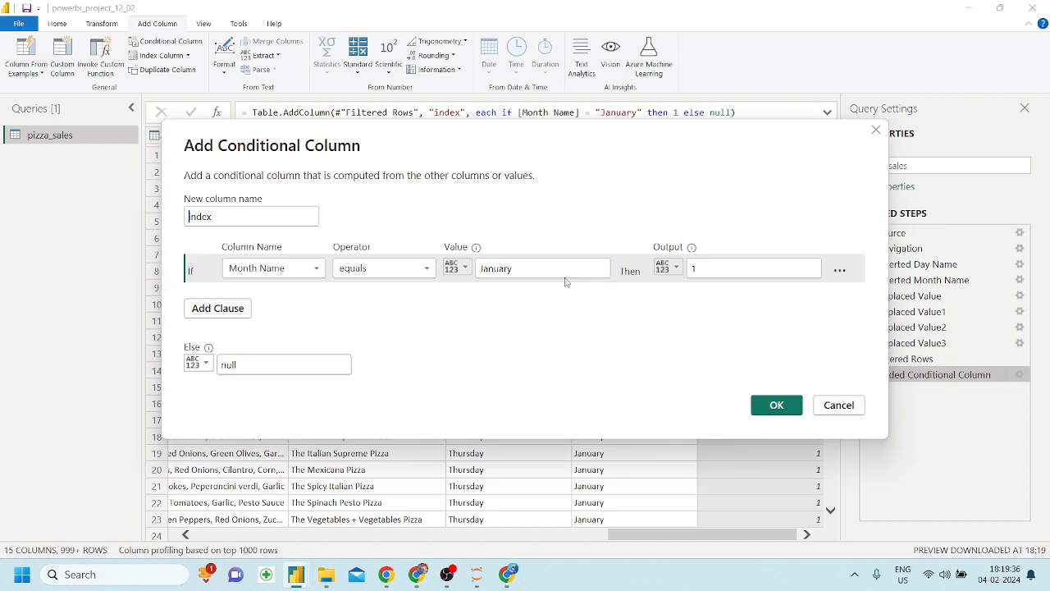
pyautogui.click(204, 309)
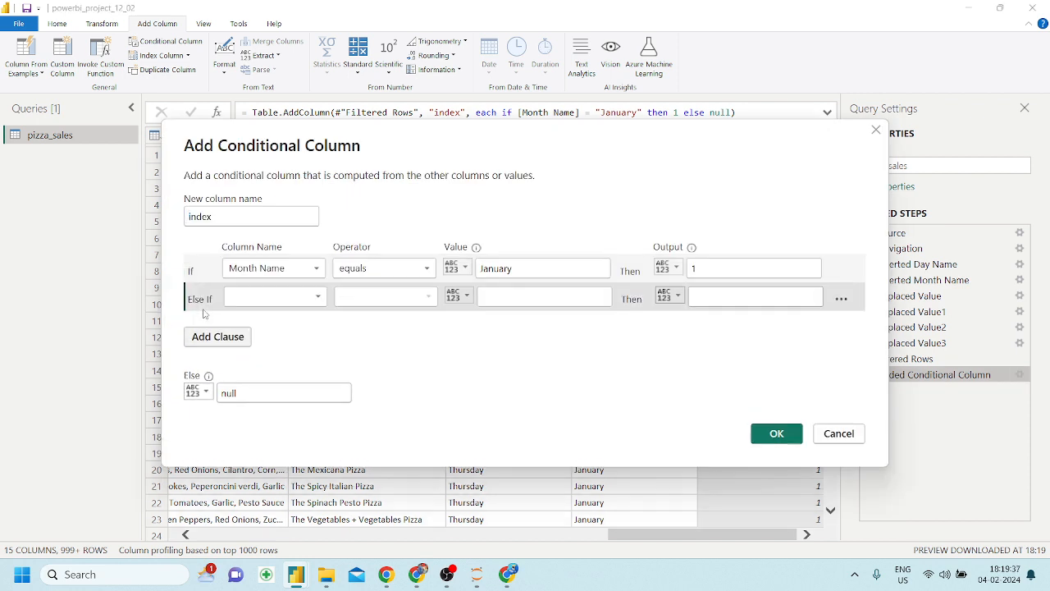
pyautogui.click(300, 299)
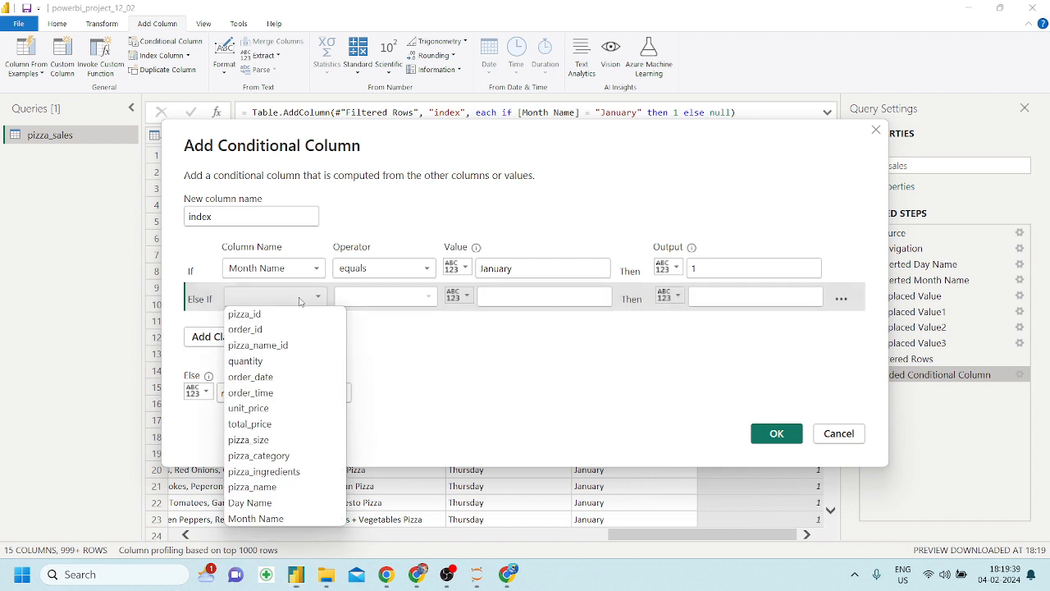
pyautogui.click(256, 518)
pyautogui.click(498, 298)
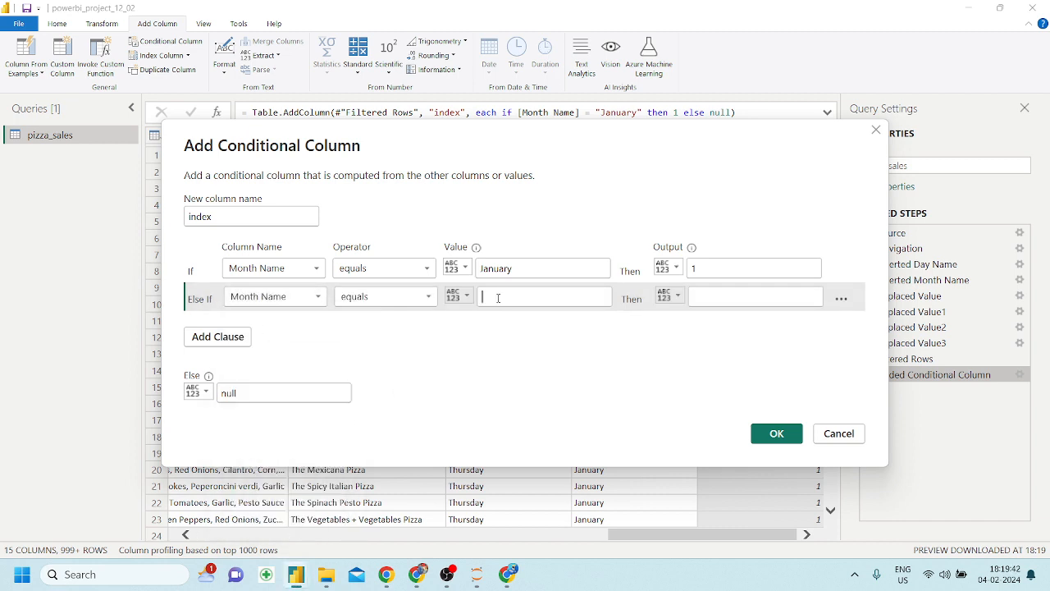
pyautogui.write('February')
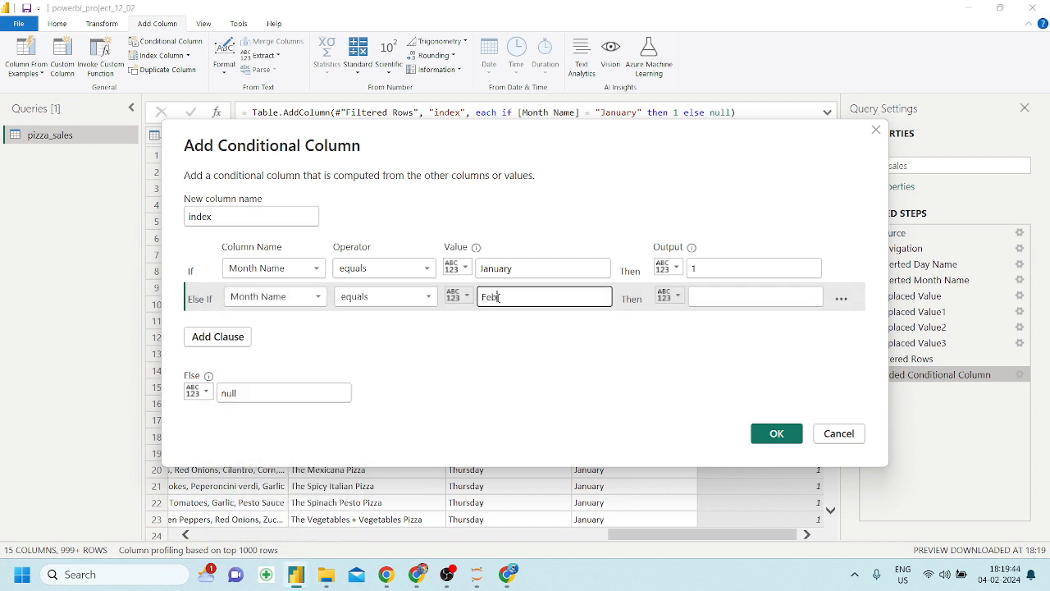
pyautogui.click(722, 302)
pyautogui.write('2')
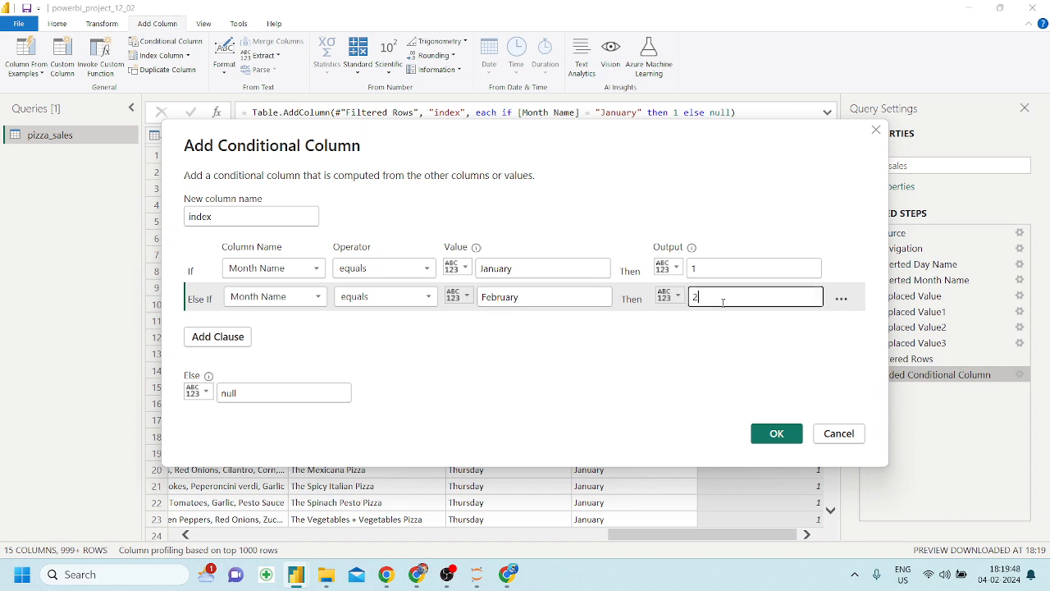
pyautogui.click(230, 338)
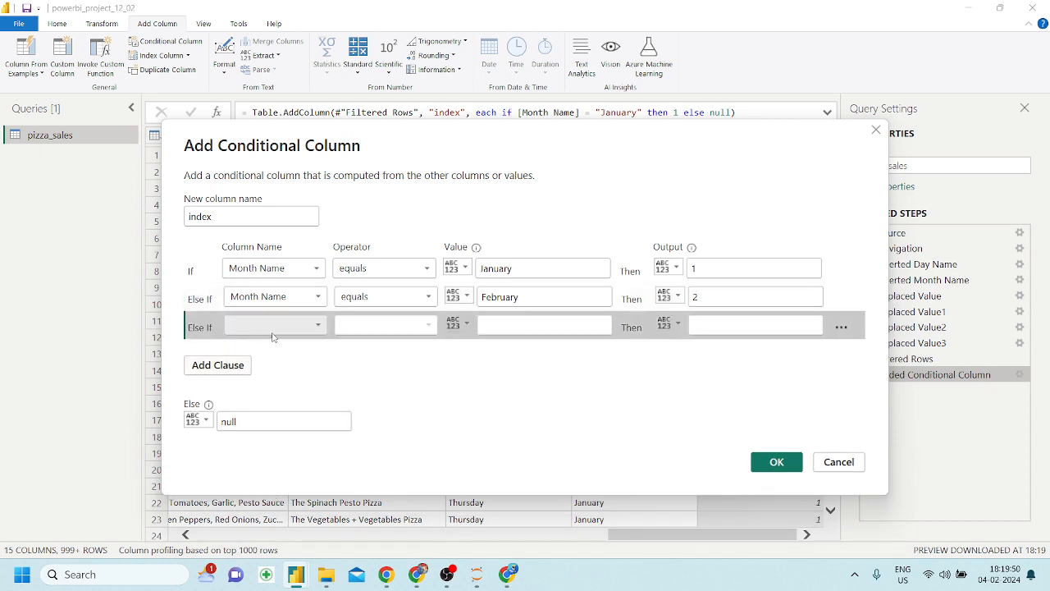
pyautogui.click(274, 330)
pyautogui.click(256, 546)
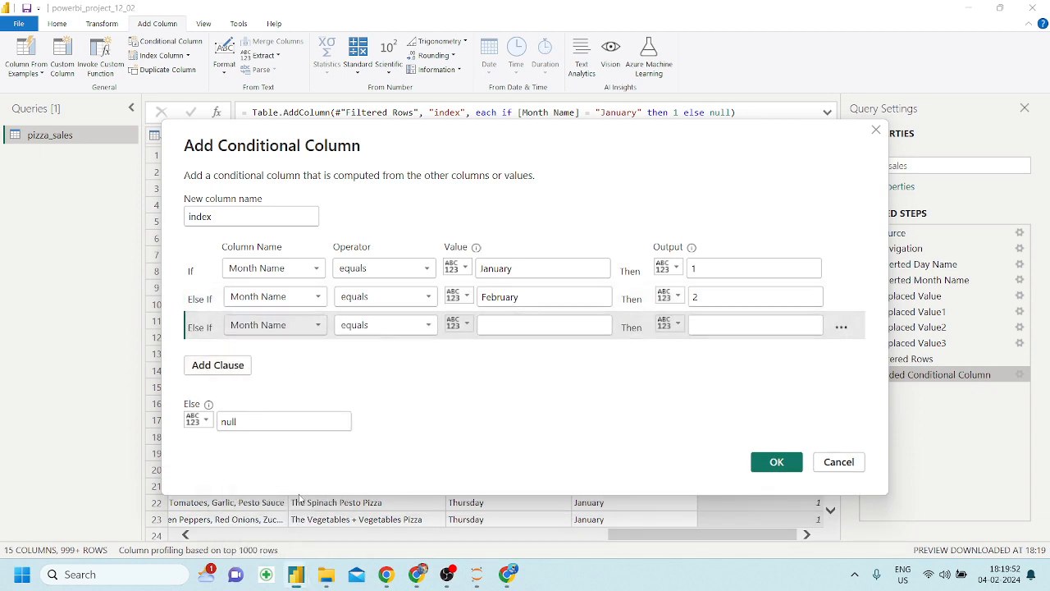
pyautogui.click(534, 317)
pyautogui.write('March')
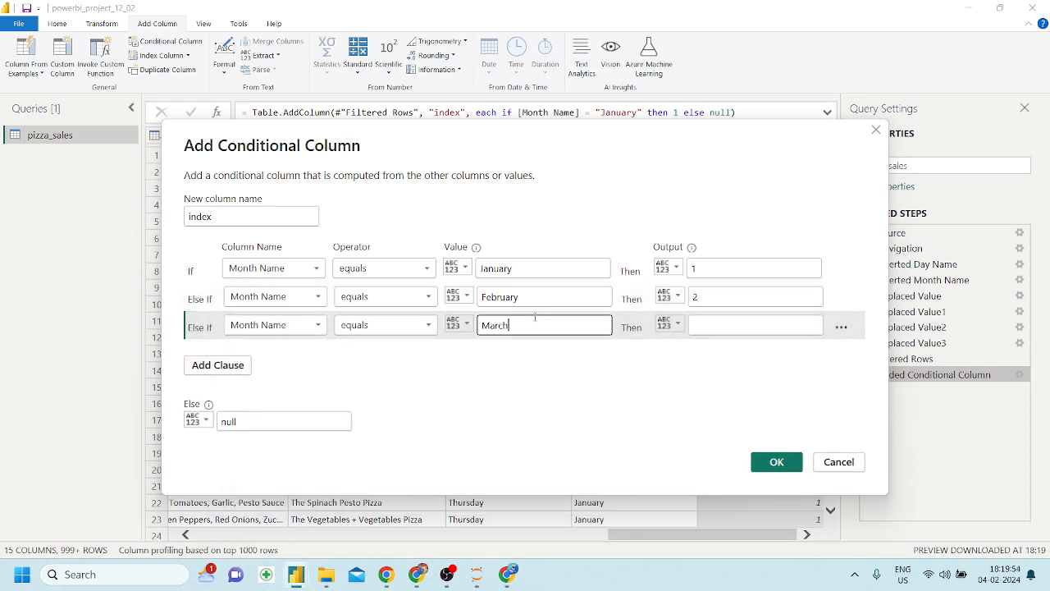
pyautogui.click(710, 320)
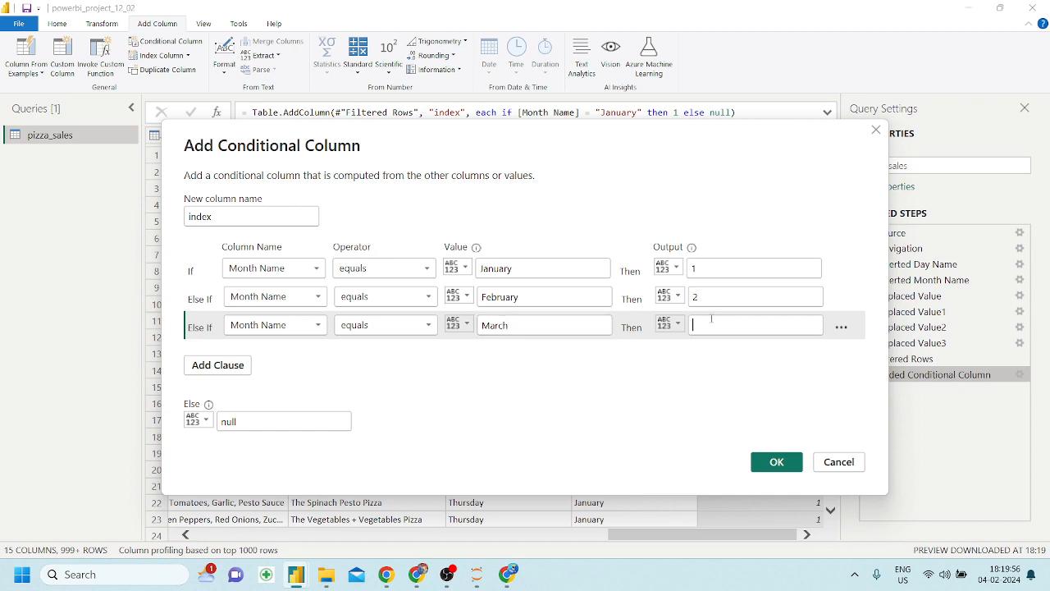
pyautogui.write('3')
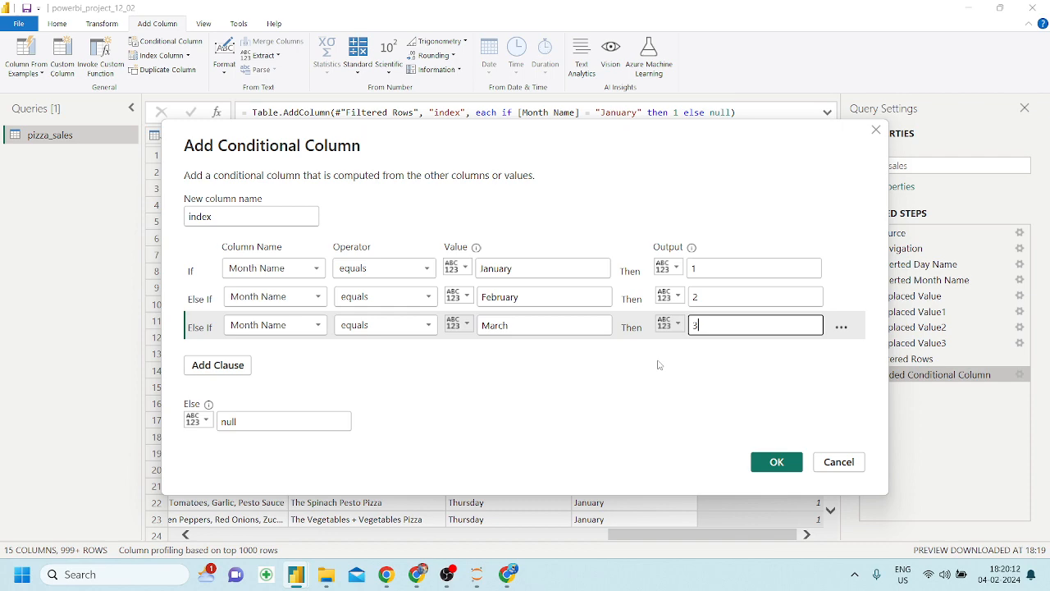
pyautogui.click(830, 461)
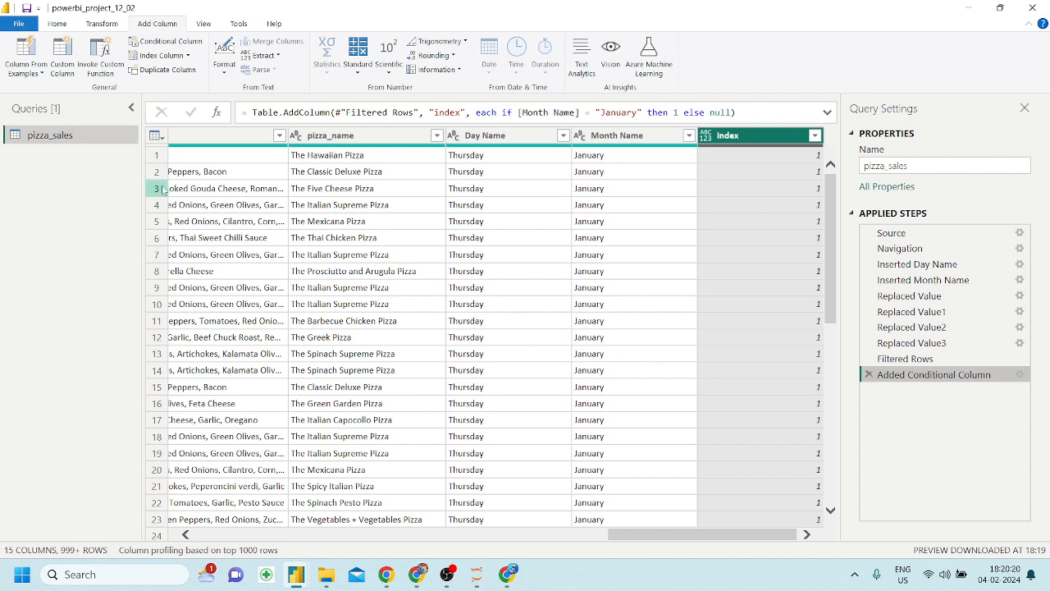
# Apply the query changes and close Power Query Editor to return to the report
pyautogui.click(18, 25)
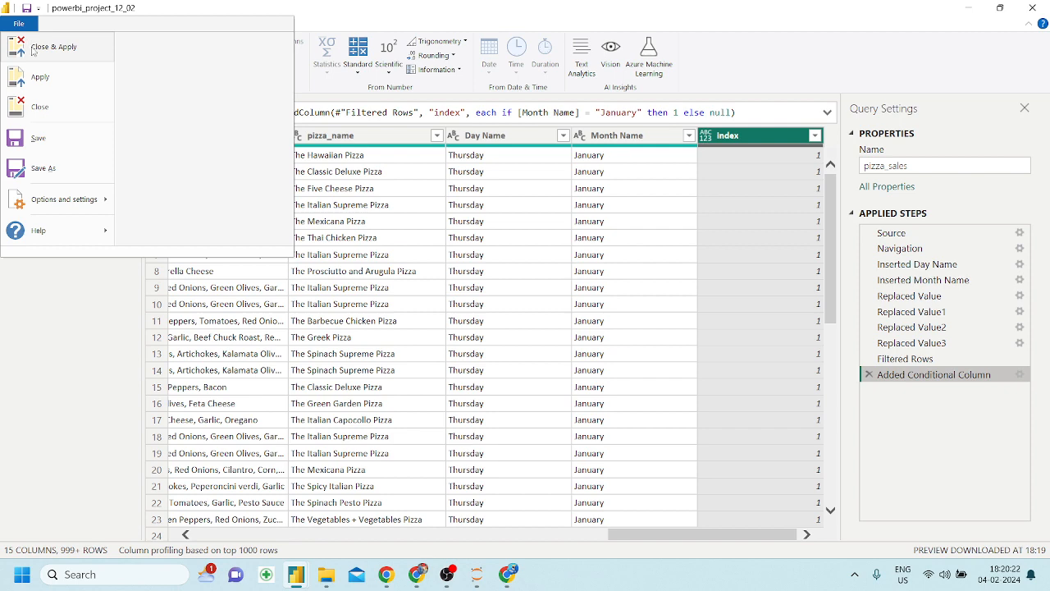
pyautogui.click(33, 49)
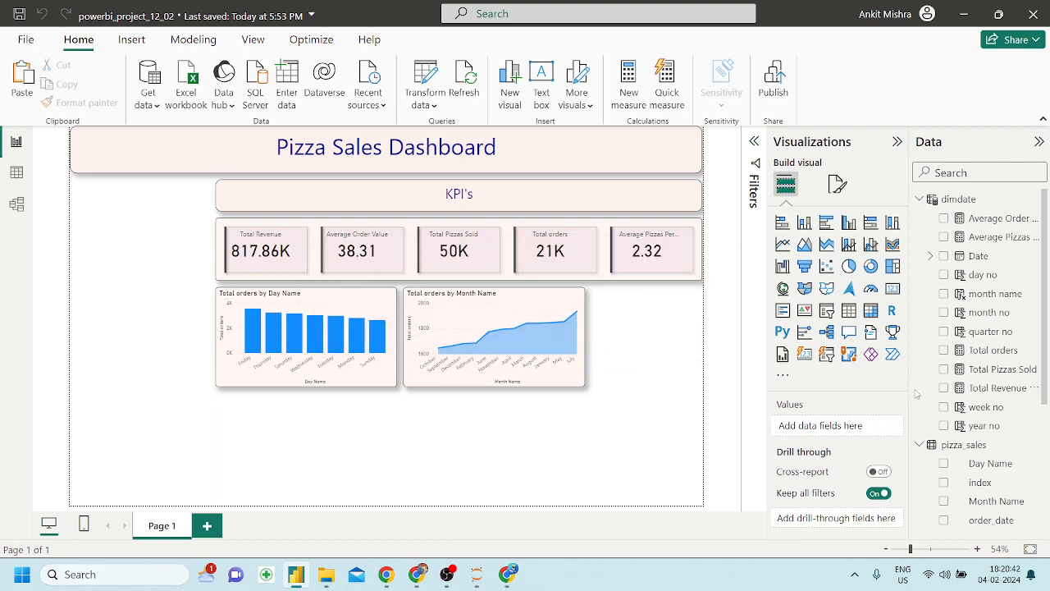
# For the Total orders by Month Name chart, review which columns the pizza_sales Month Name field can be sorted by, without choosing one
pyautogui.click(489, 327)
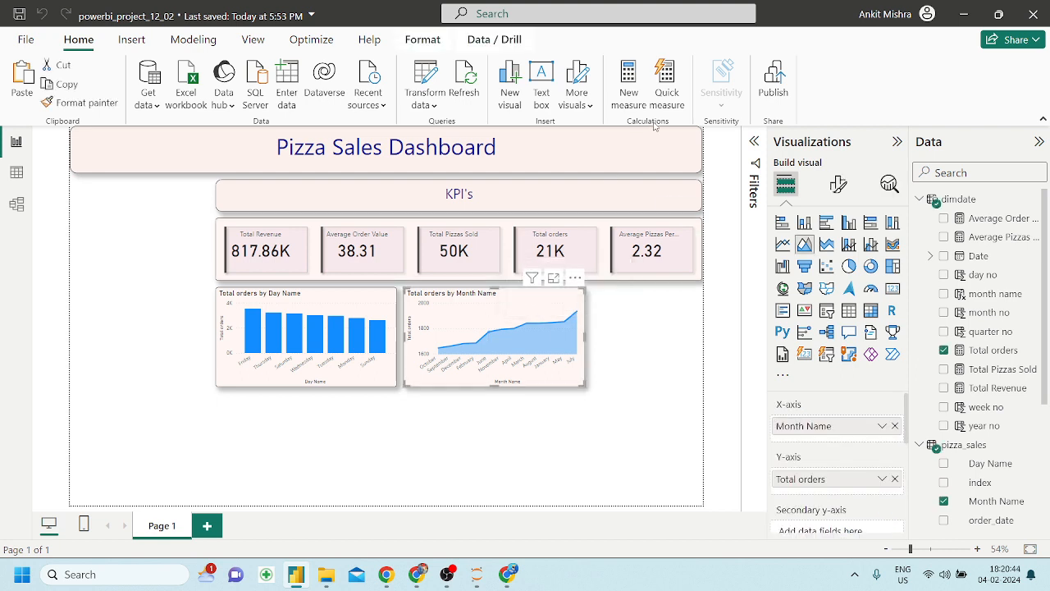
pyautogui.scroll(-2, 990, 443)
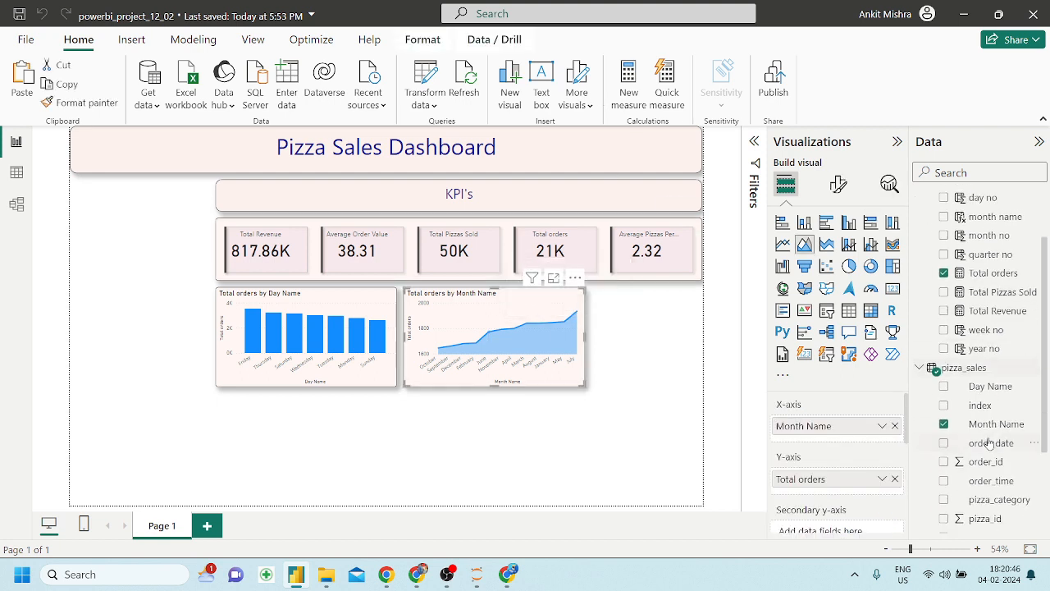
pyautogui.click(996, 423)
pyautogui.click(589, 104)
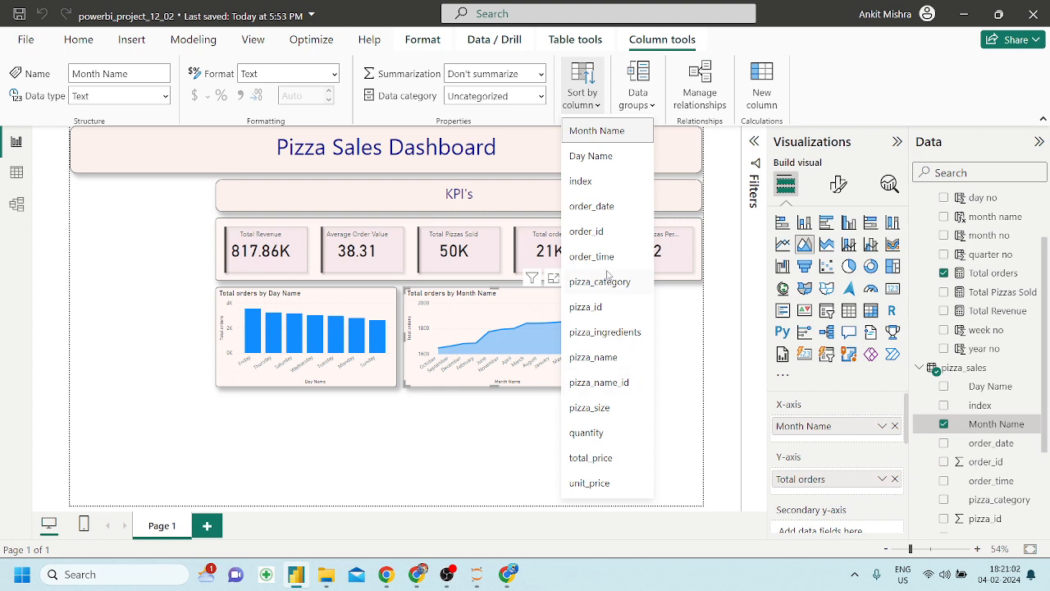
pyautogui.click(675, 380)
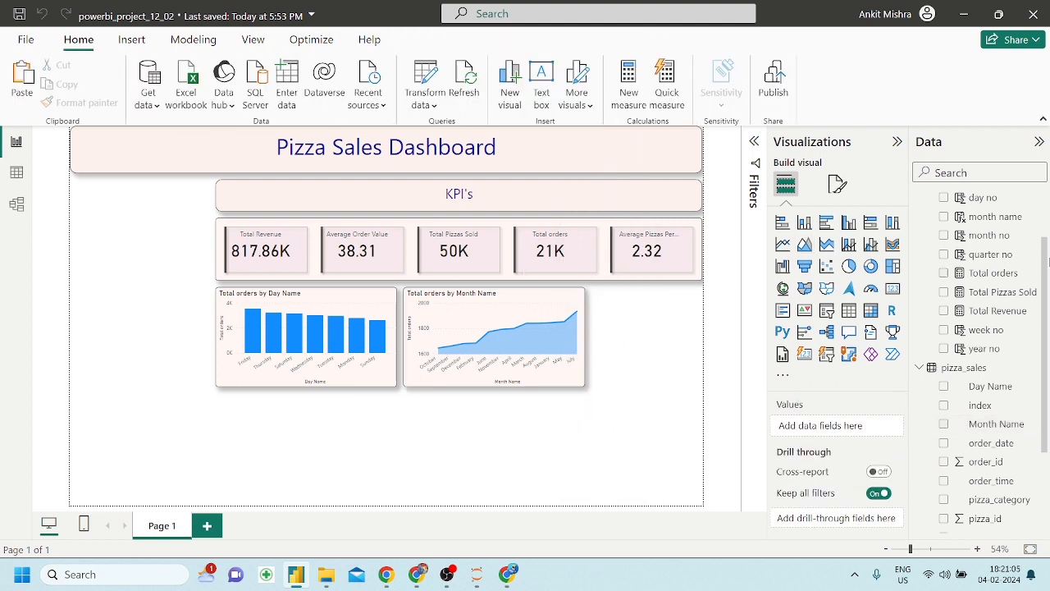
# Examine the month no column's formula and properties in the dimdate table, and compare the fields available in pizza_sales
pyautogui.click(988, 236)
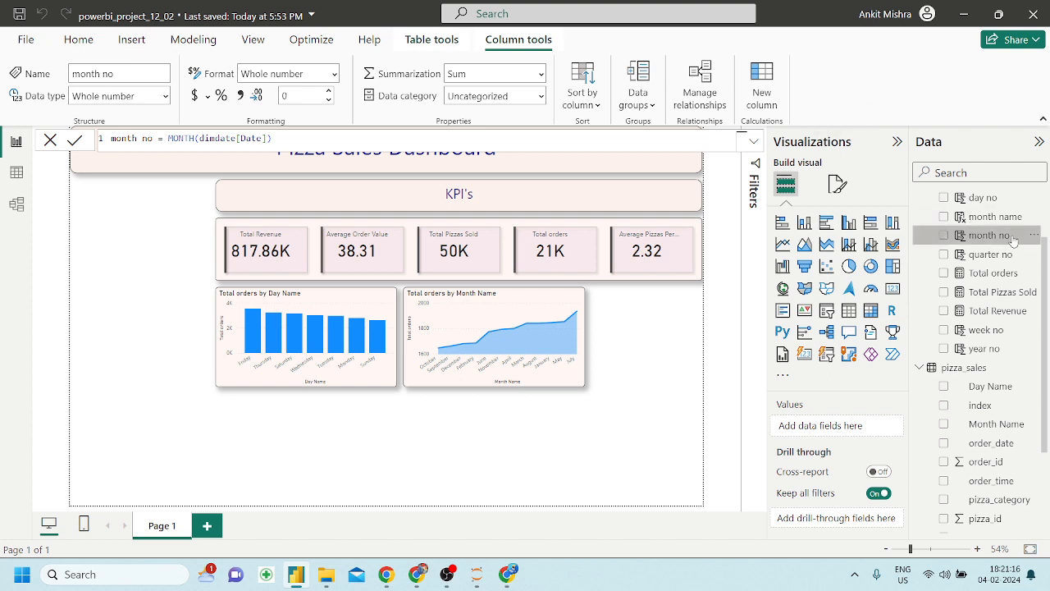
pyautogui.click(432, 41)
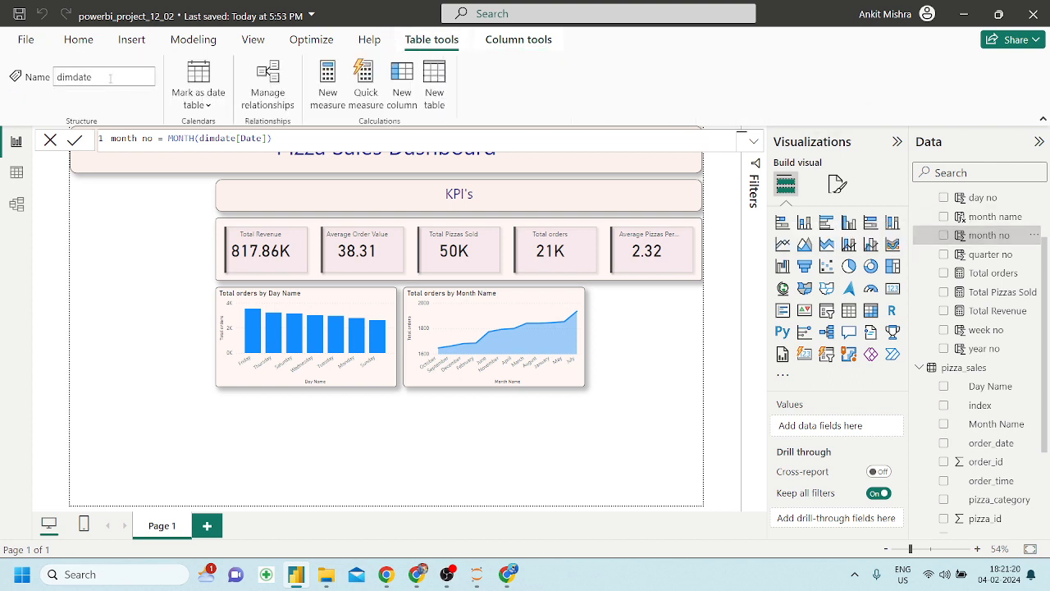
pyautogui.click(519, 40)
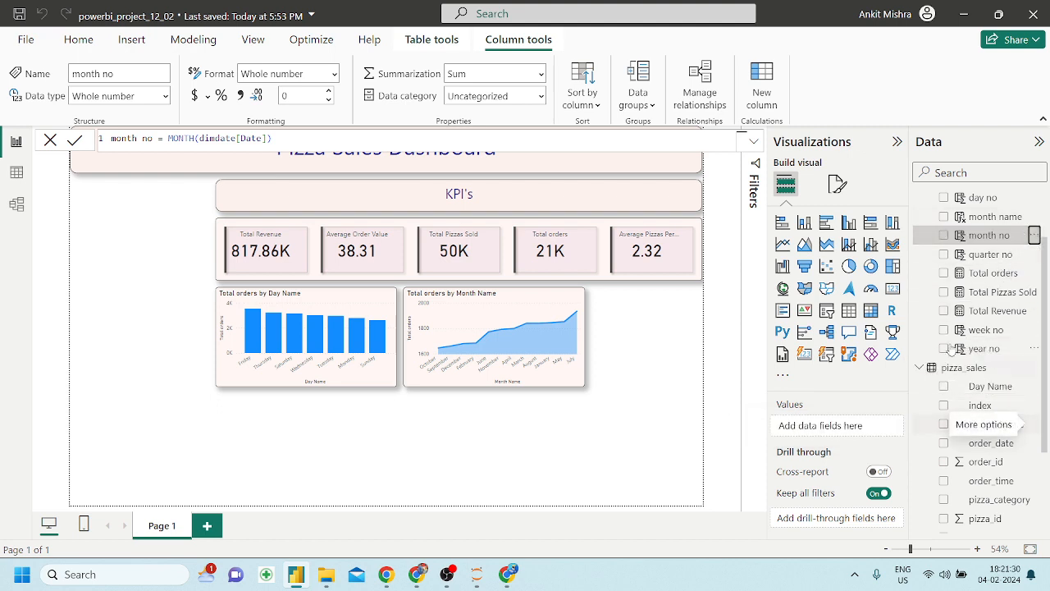
pyautogui.scroll(-3, 956, 337)
pyautogui.scroll(5, 964, 279)
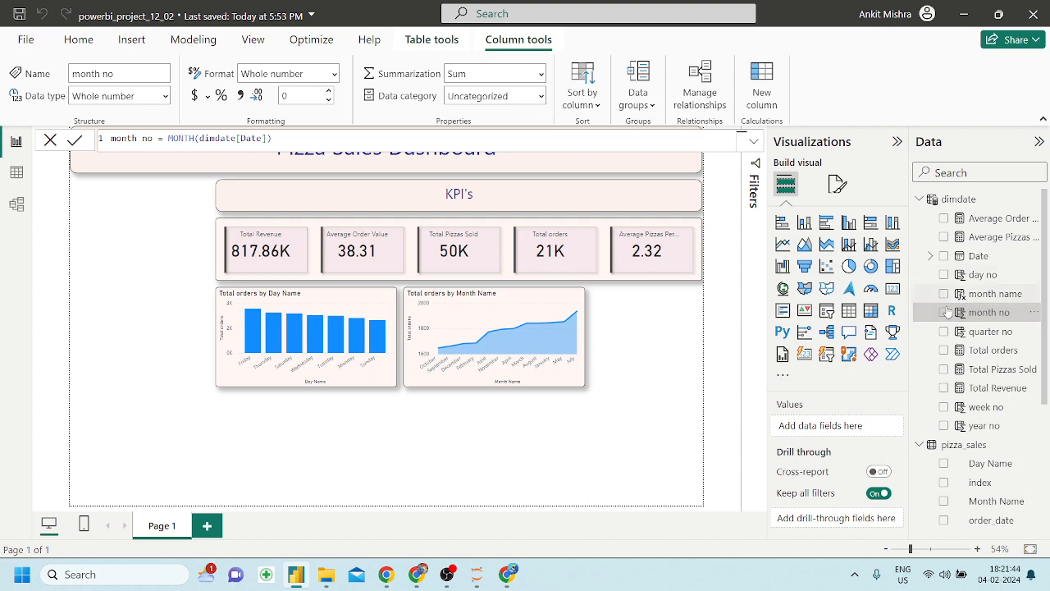
pyautogui.scroll(-2, 983, 433)
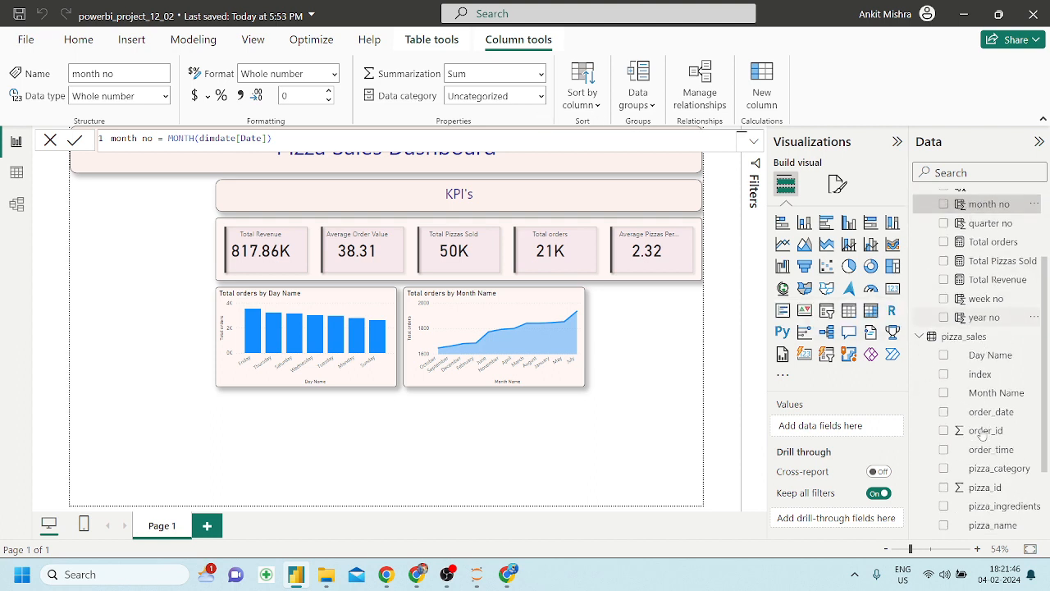
# Add a calculated column to pizza_sales with the formula month no = MONTH(pizza_sales[order_date])
pyautogui.click(987, 390)
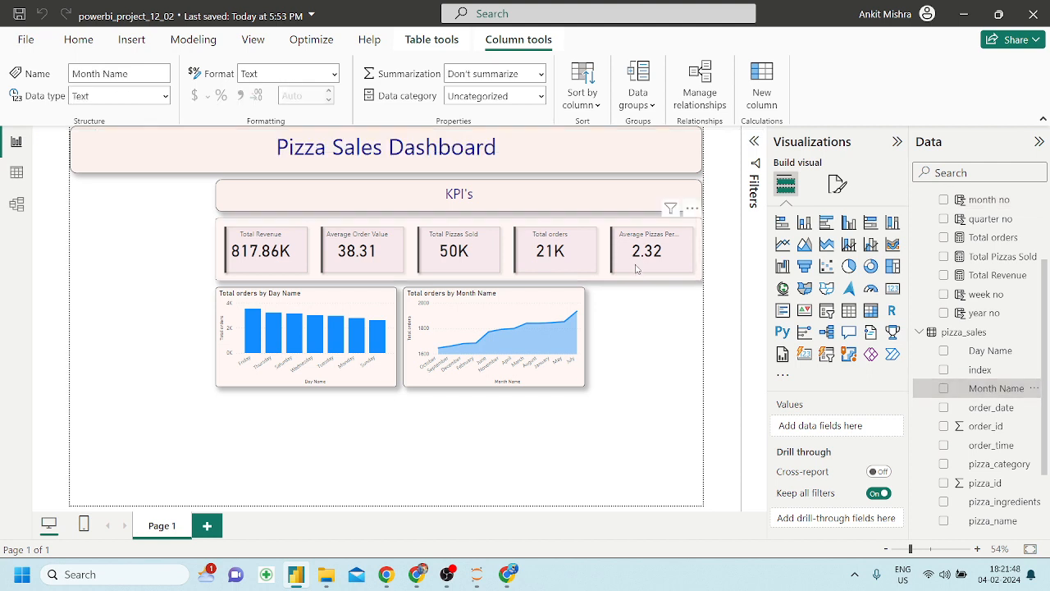
pyautogui.click(761, 97)
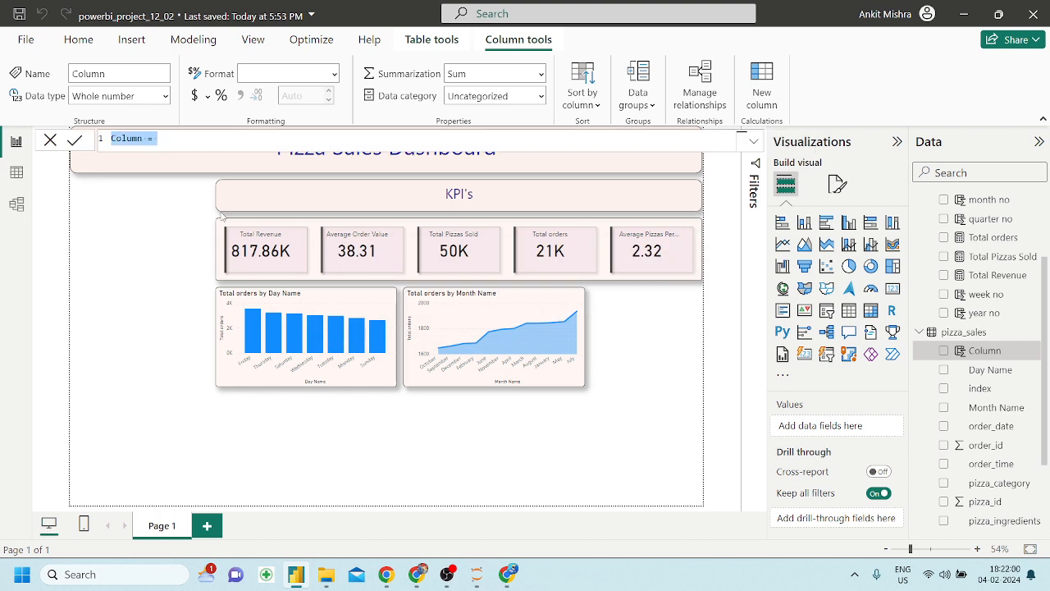
pyautogui.press('BackSpace')
pyautogui.write('month n')
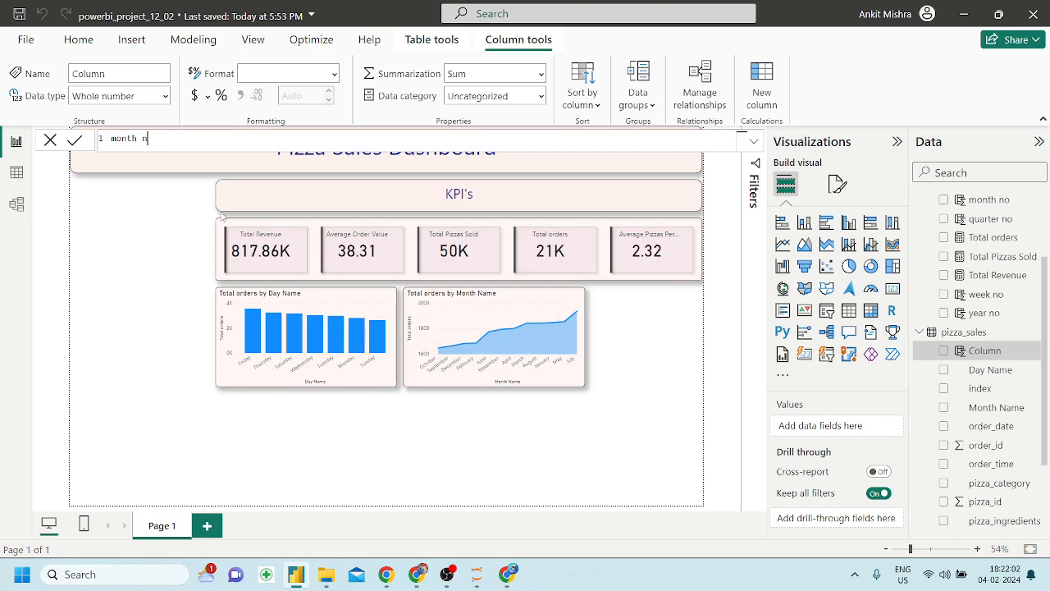
pyautogui.write('o = mon')
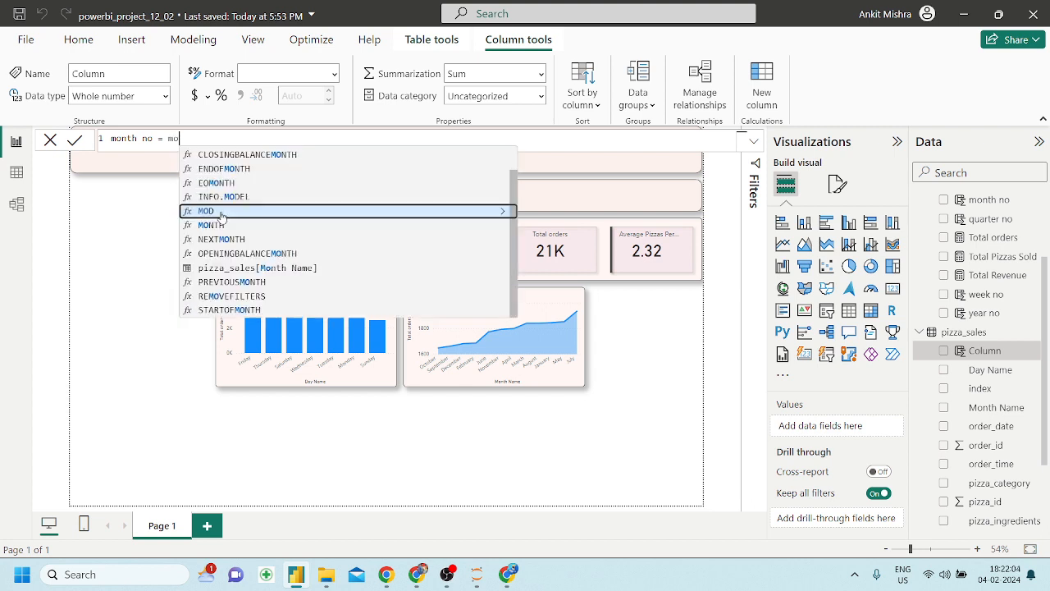
pyautogui.press('BackSpace')
pyautogui.press('BackSpace')
pyautogui.press('BackSpace')
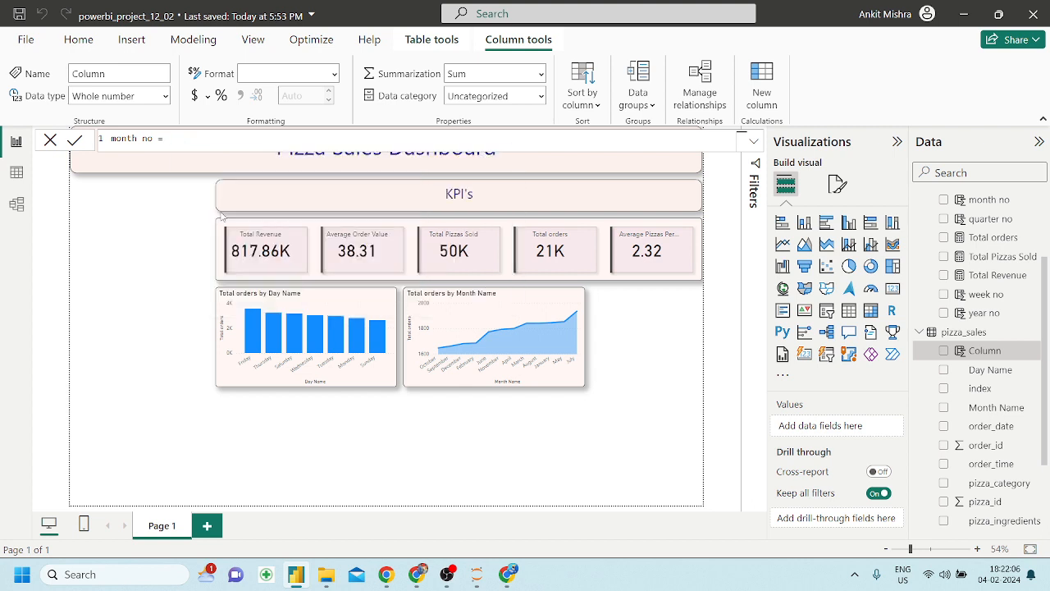
pyautogui.write('mon')
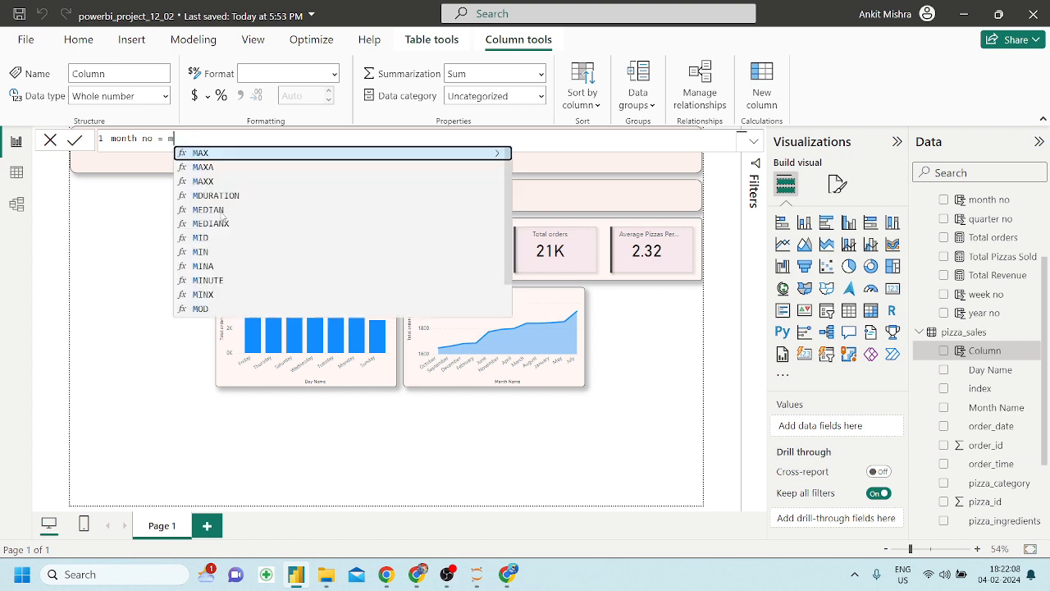
pyautogui.press('Tab')
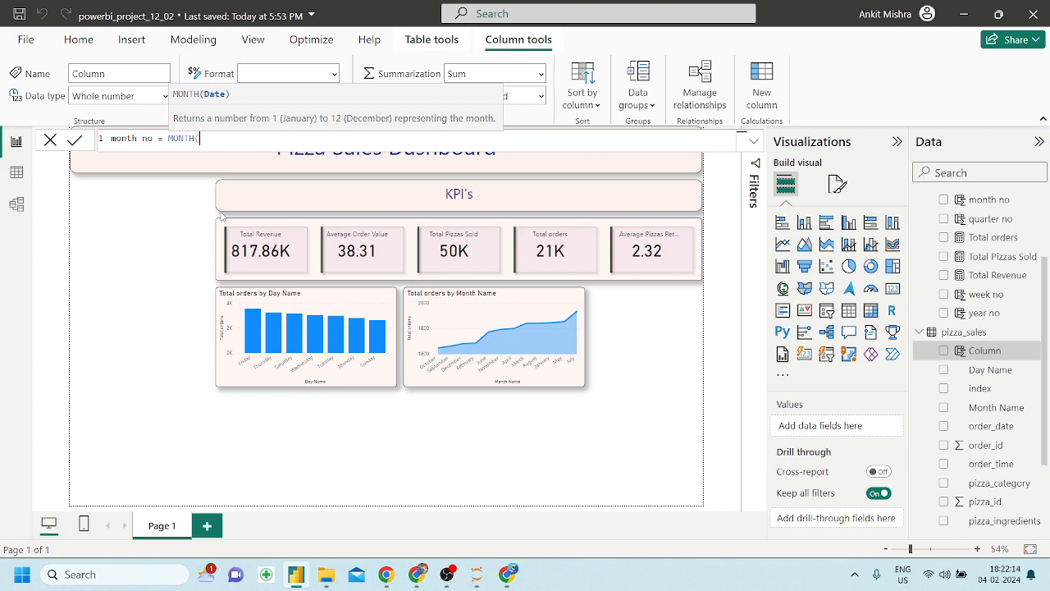
pyautogui.write('order')
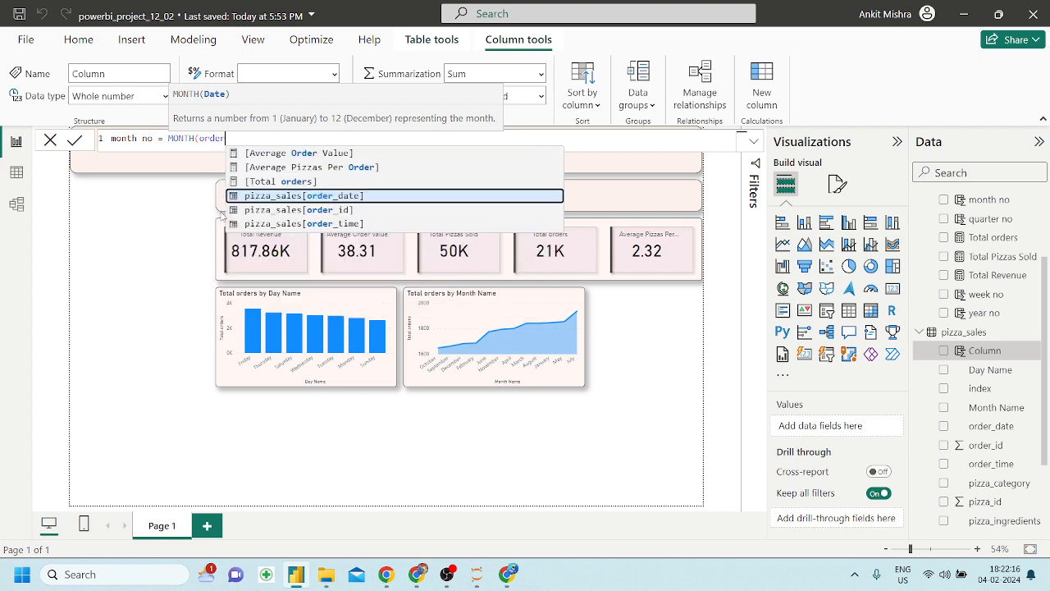
pyautogui.press('Tab')
pyautogui.write(')')
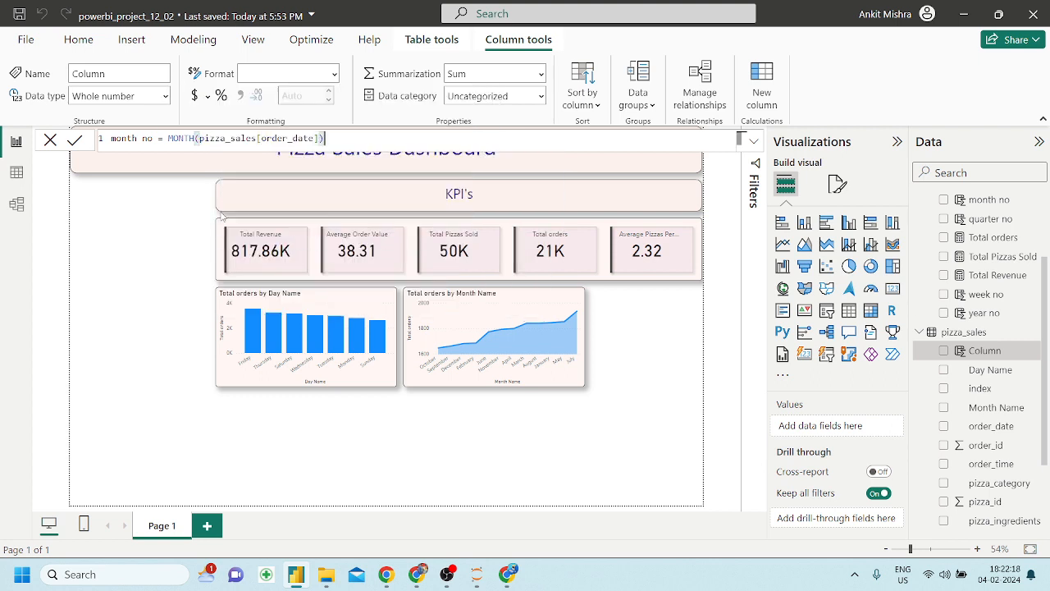
pyautogui.press('Return')
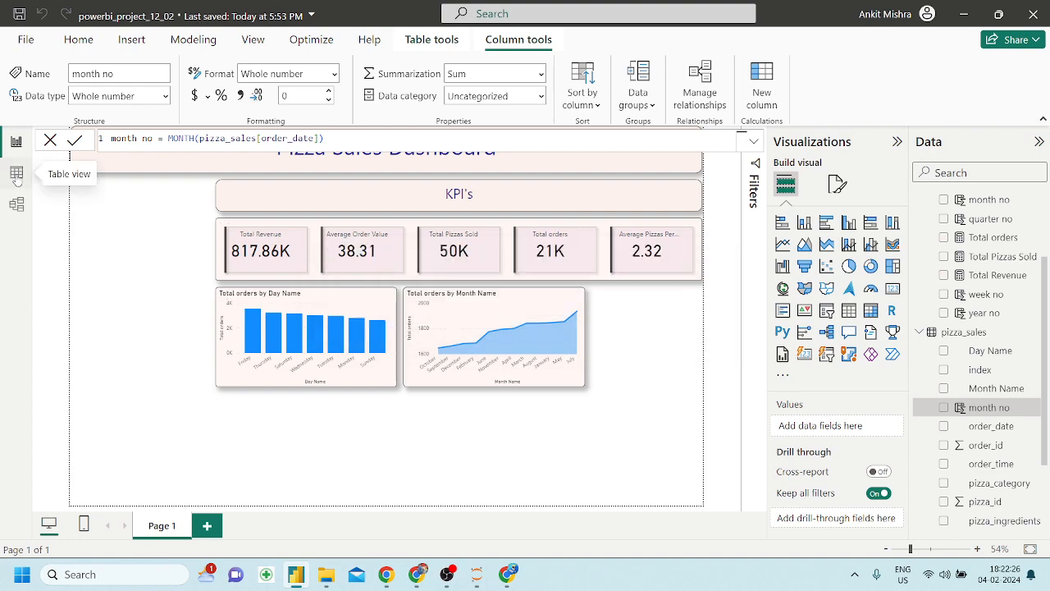
# Delete the empty index column of pizza_sales from the model and check the month no values in the table data
pyautogui.click(16, 173)
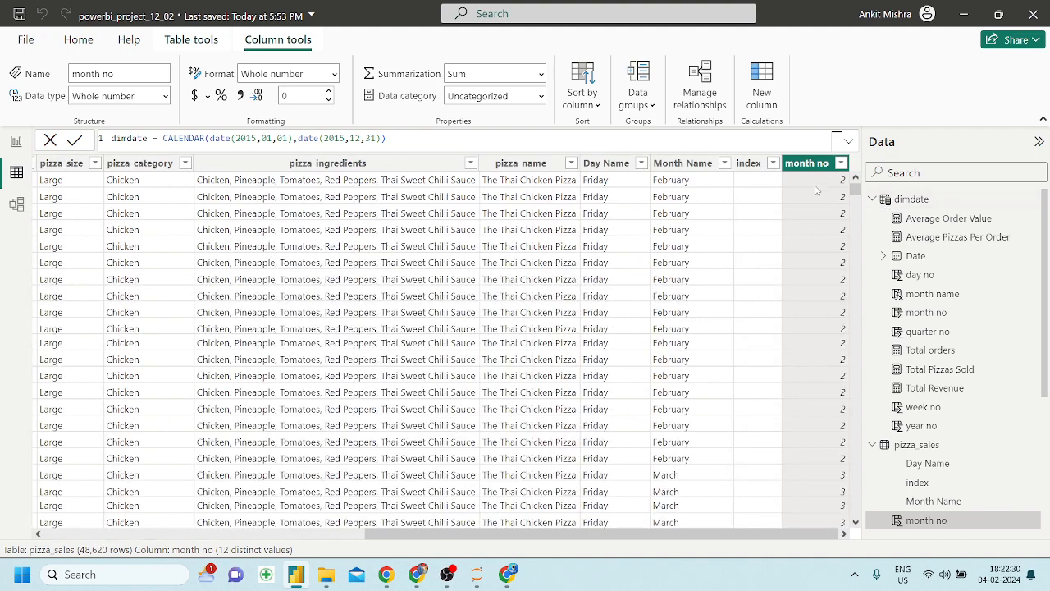
pyautogui.click(750, 164)
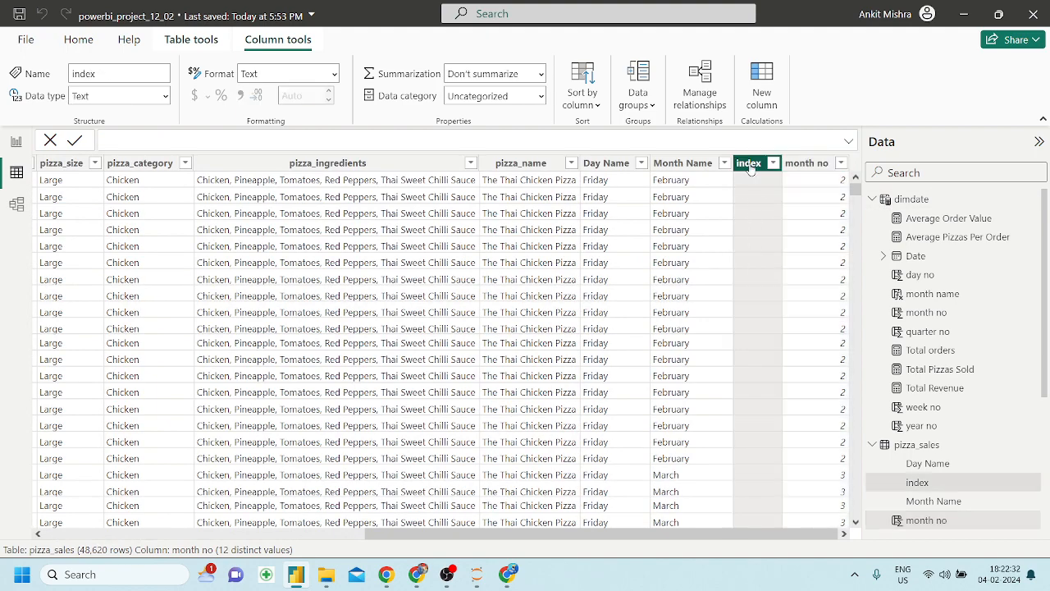
pyautogui.hscroll(-7, 399, 250)
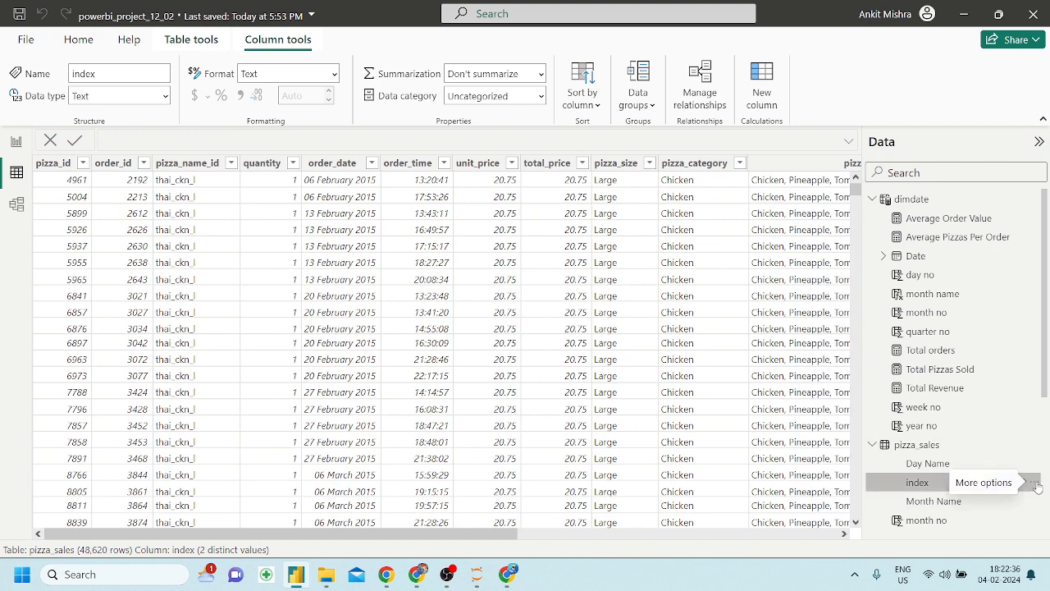
pyautogui.click(1030, 483)
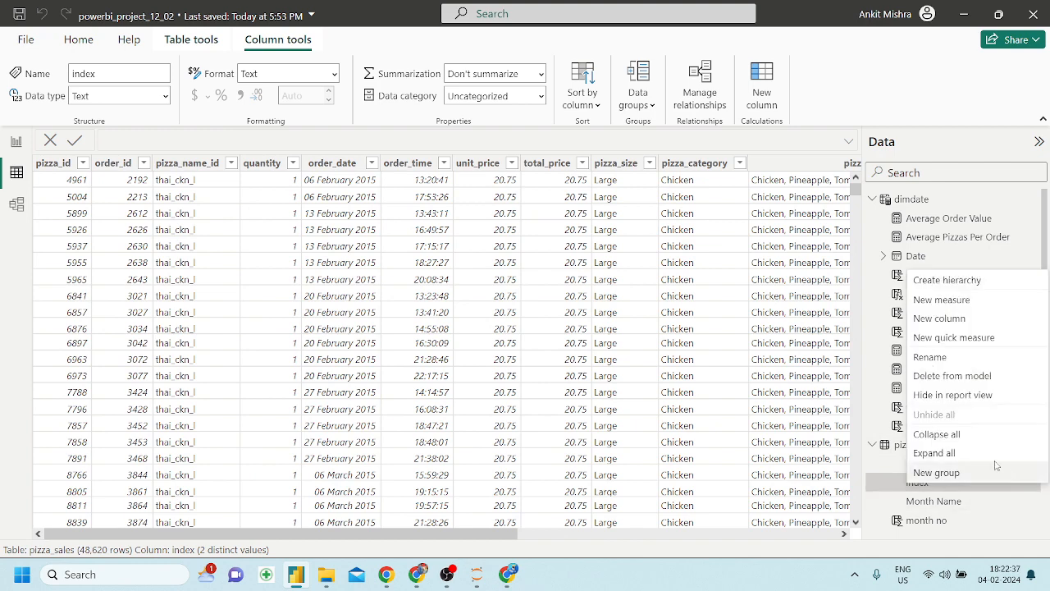
pyautogui.click(958, 378)
pyautogui.click(615, 318)
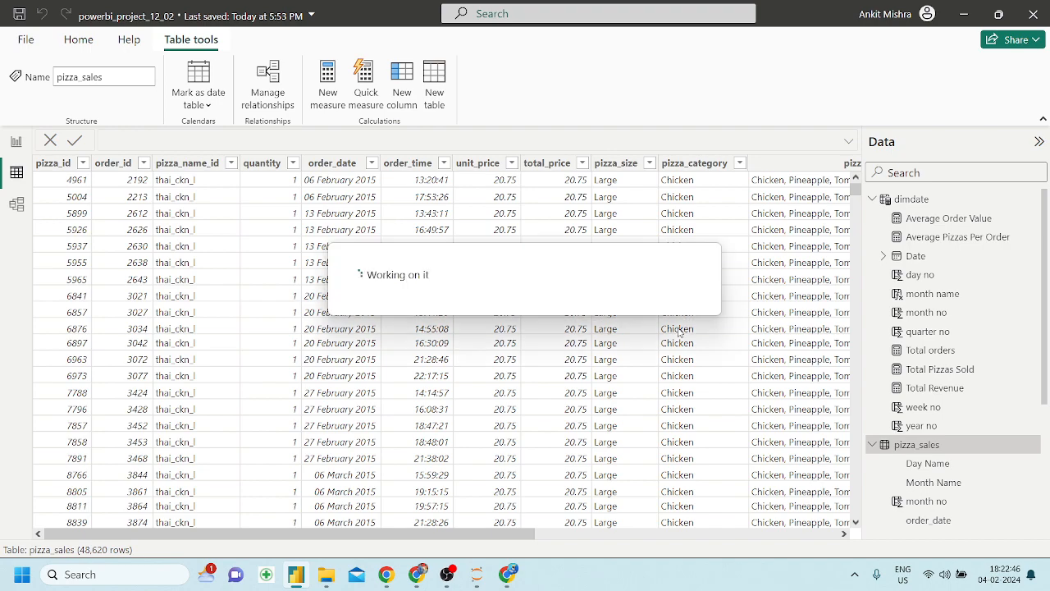
pyautogui.hscroll(6, 712, 340)
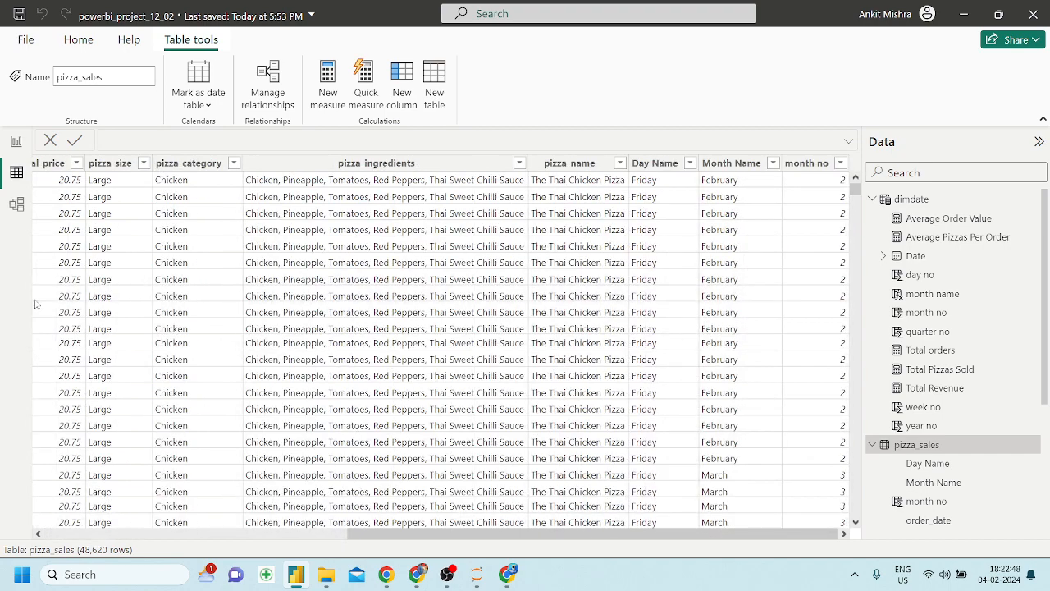
# Return to the report and set the pizza_sales Month Name column to sort by month no
pyautogui.click(16, 142)
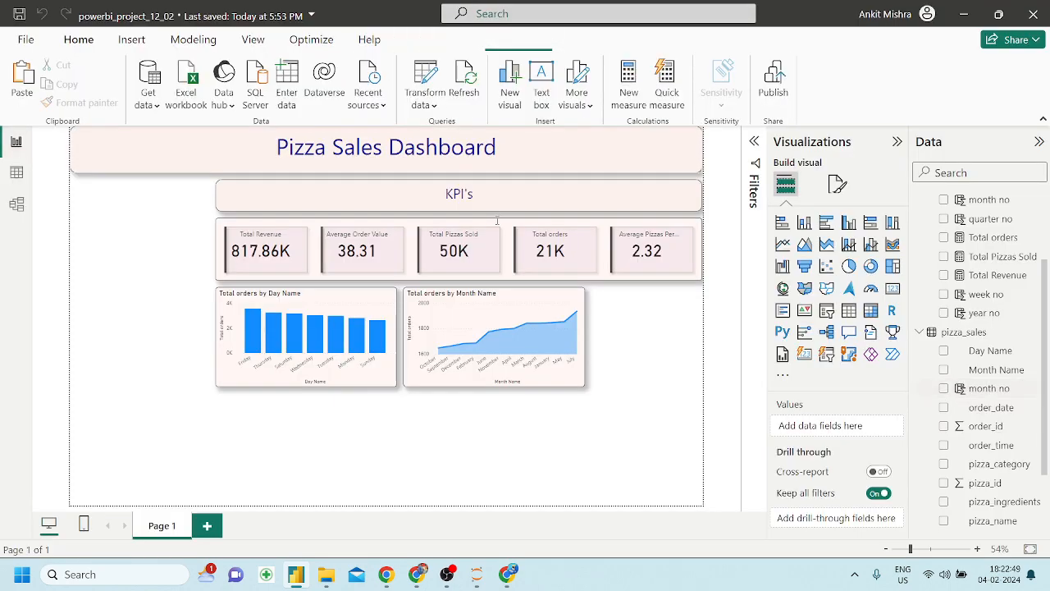
pyautogui.click(492, 328)
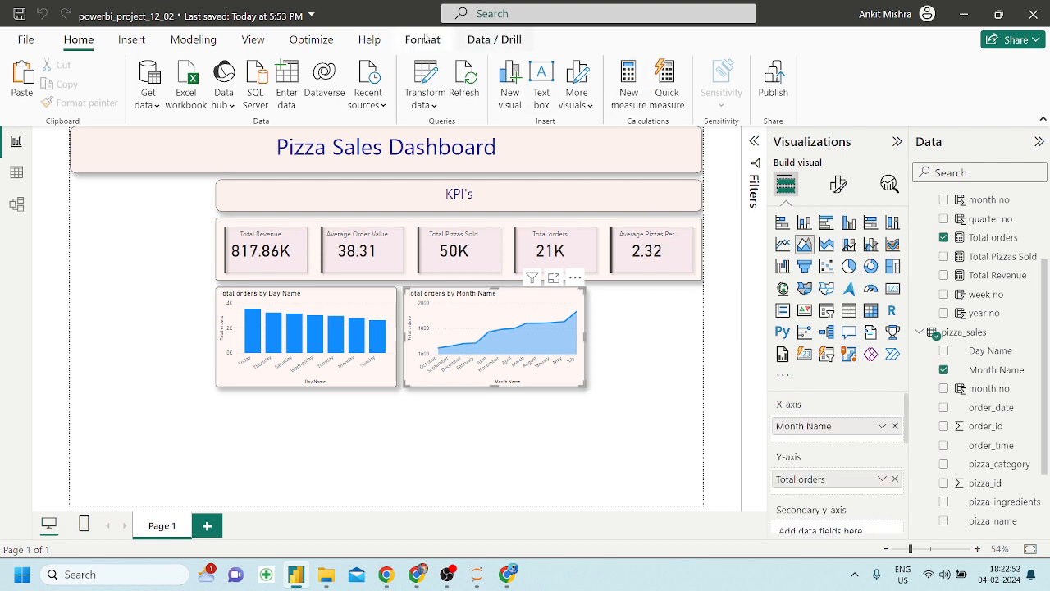
pyautogui.click(494, 39)
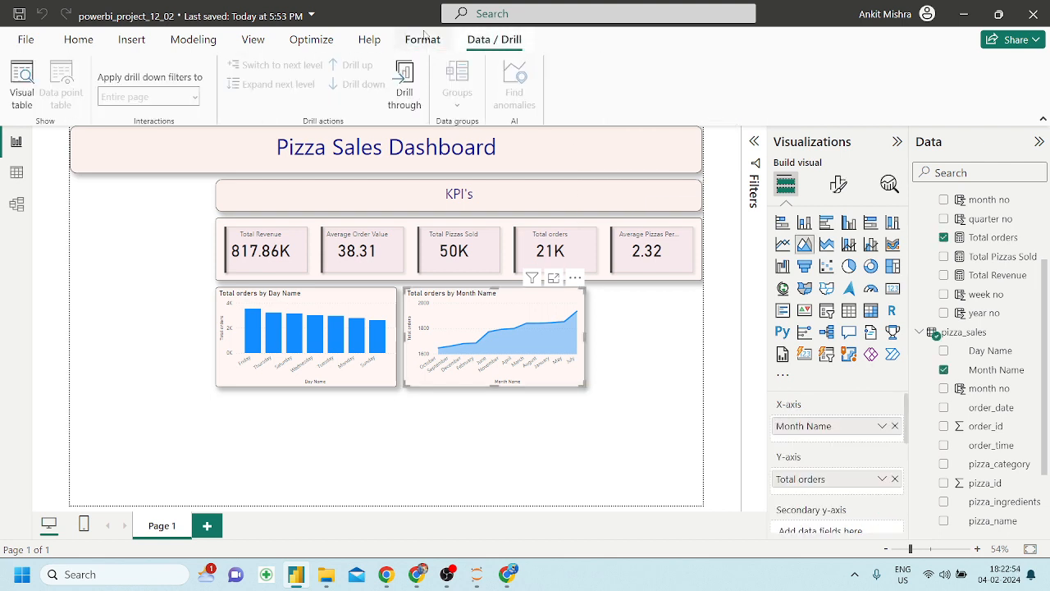
pyautogui.click(996, 370)
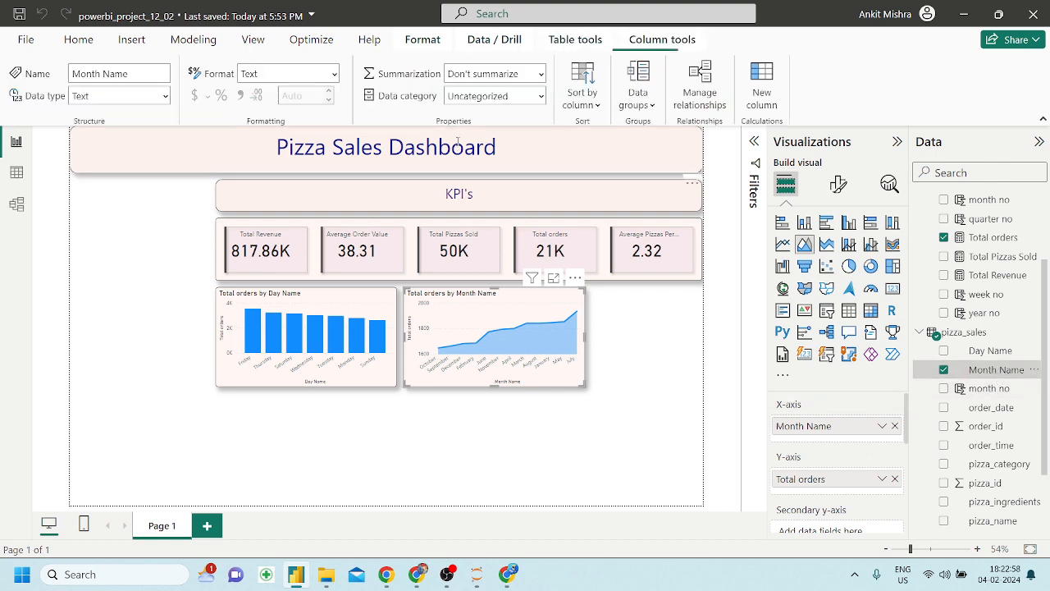
pyautogui.click(579, 105)
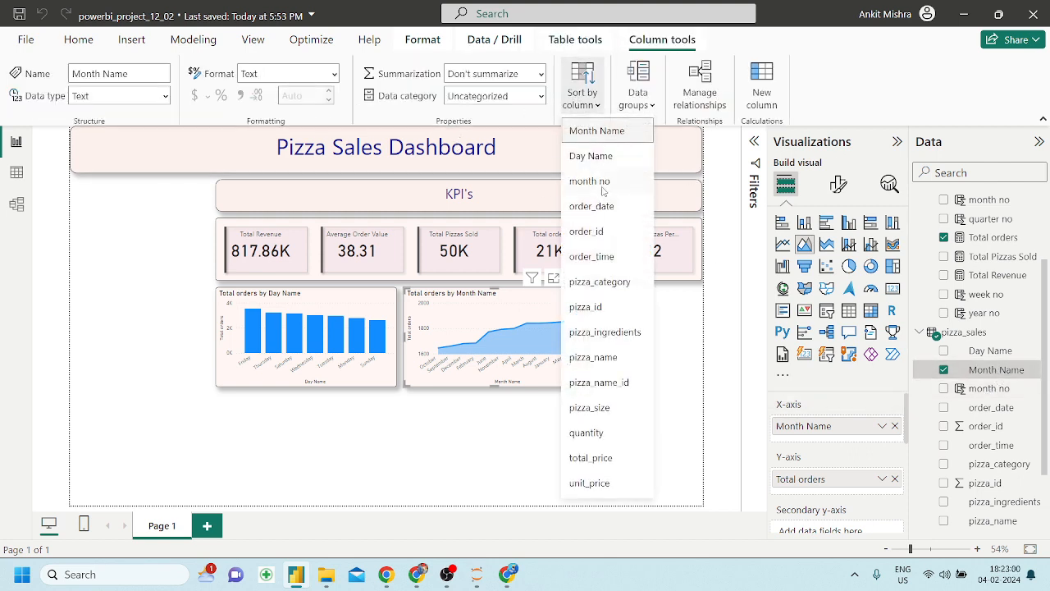
pyautogui.click(599, 182)
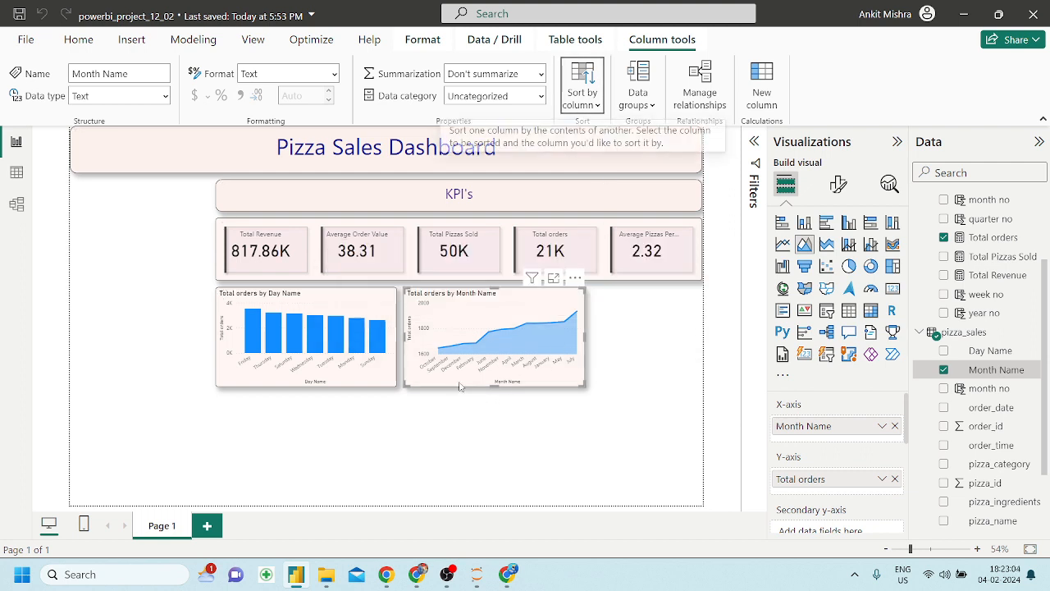
# Sort the Total orders by Month Name chart's axis by Month Name and make the chart slightly narrower
pyautogui.click(574, 278)
pyautogui.moveTo(628, 378)
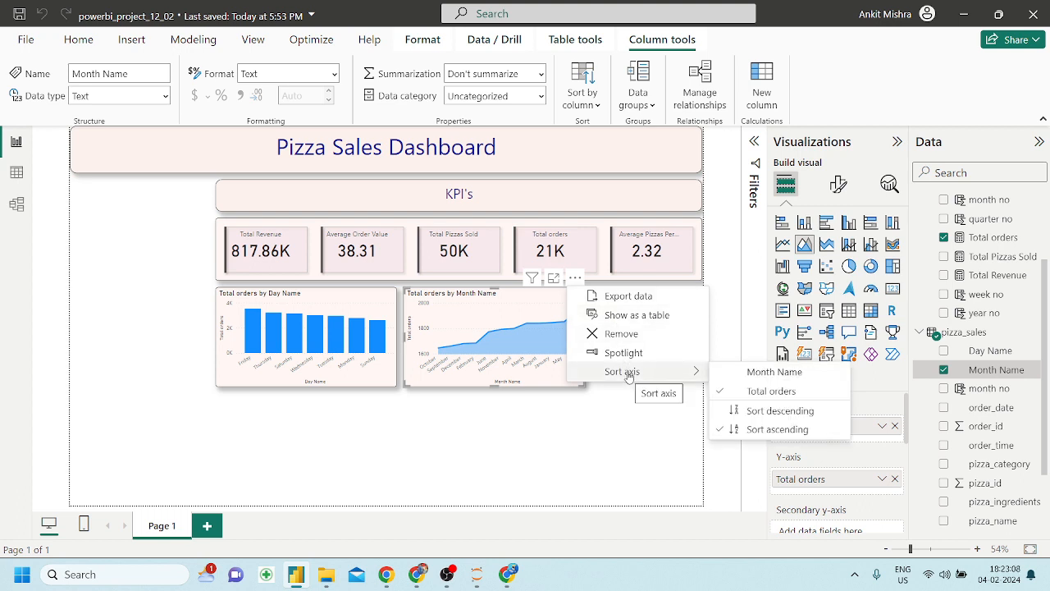
pyautogui.click(750, 375)
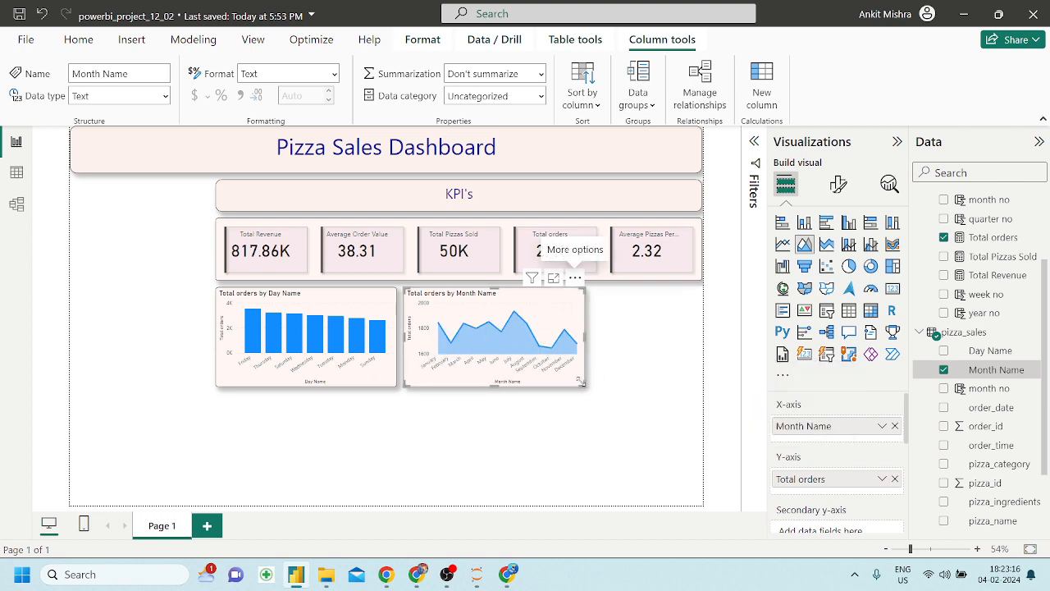
pyautogui.moveTo(581, 382)
pyautogui.mouseDown()
pyautogui.moveTo(596, 393)
pyautogui.moveTo(576, 380)
pyautogui.mouseUp()
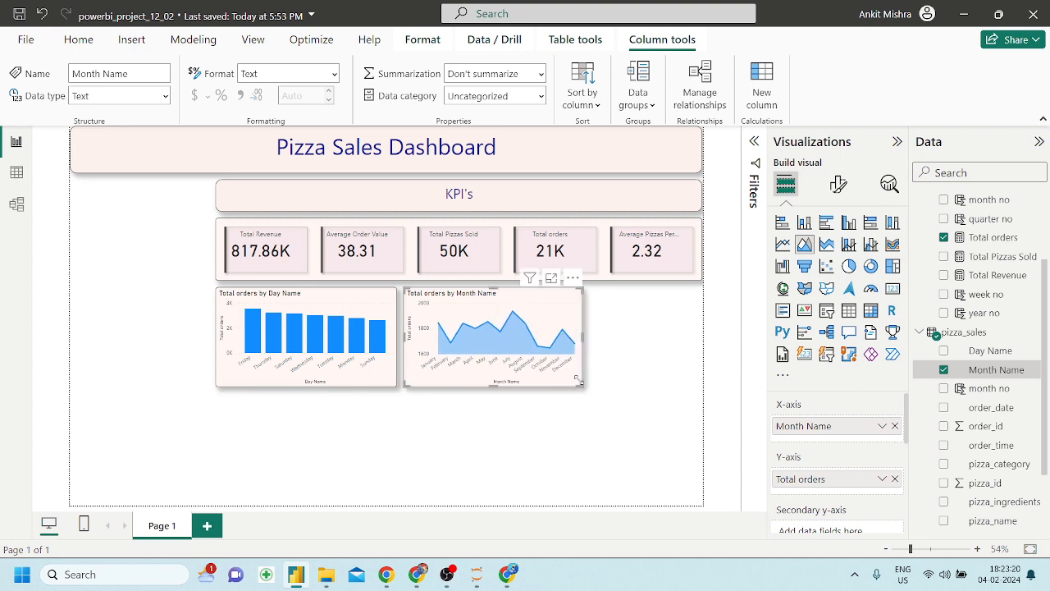
pyautogui.click(712, 362)
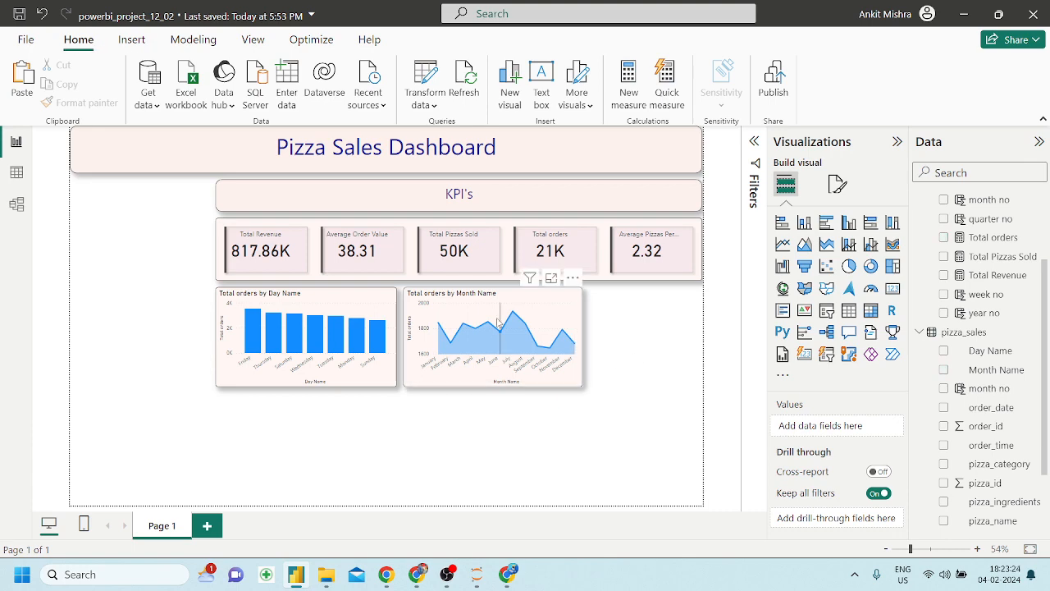
# Switch to the browser to examine the reference dashboard PDF for the chart beside the monthly one, and return to Power BI
pyautogui.click(543, 299)
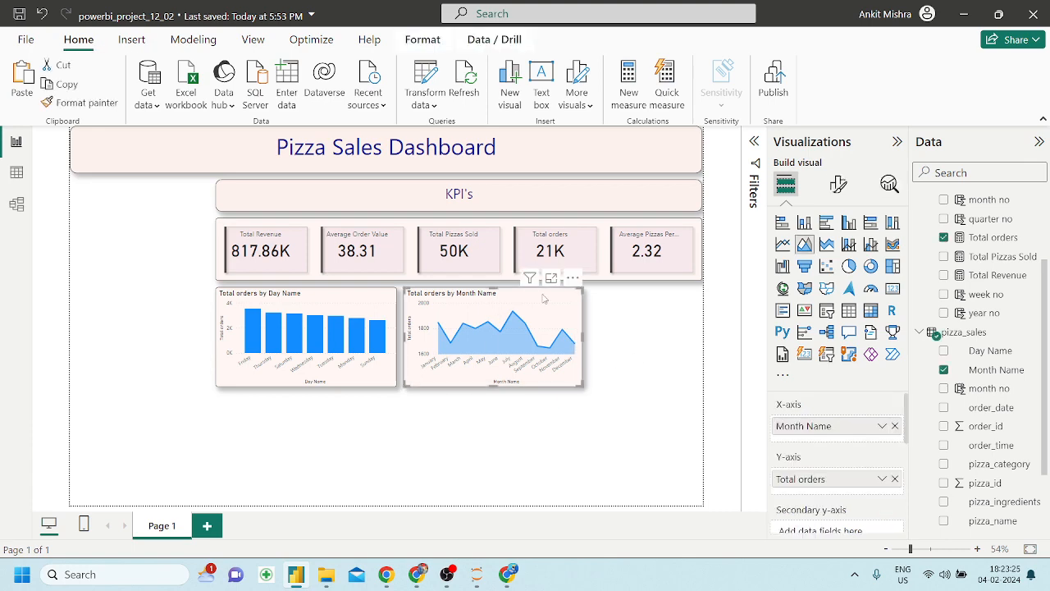
pyautogui.click(634, 334)
pyautogui.click(417, 574)
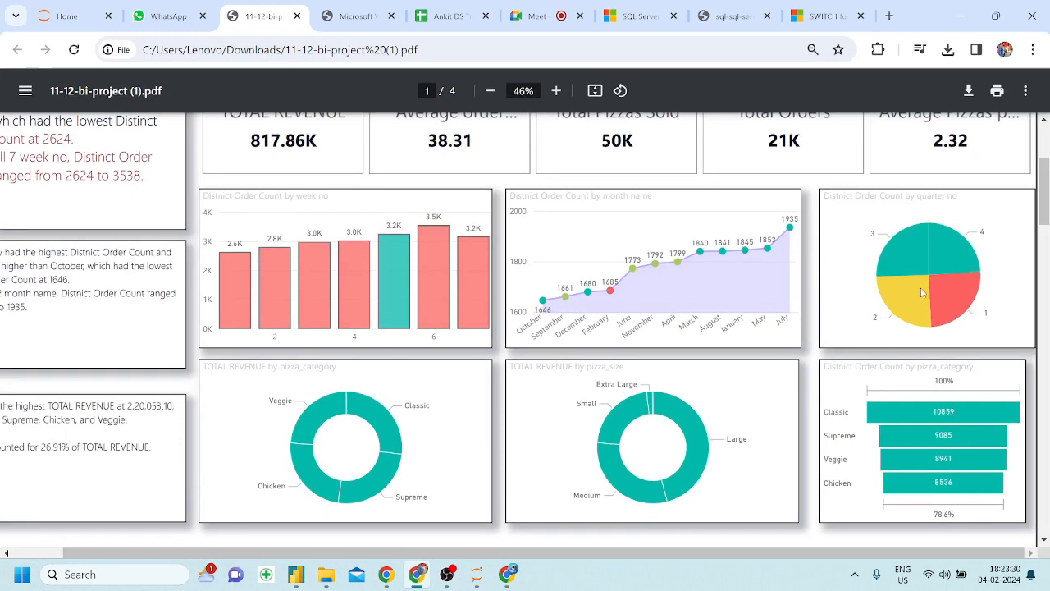
pyautogui.click(297, 574)
# Duplicate the Total orders by Month Name area chart and convert the copy to a pie chart
pyautogui.click(558, 307)
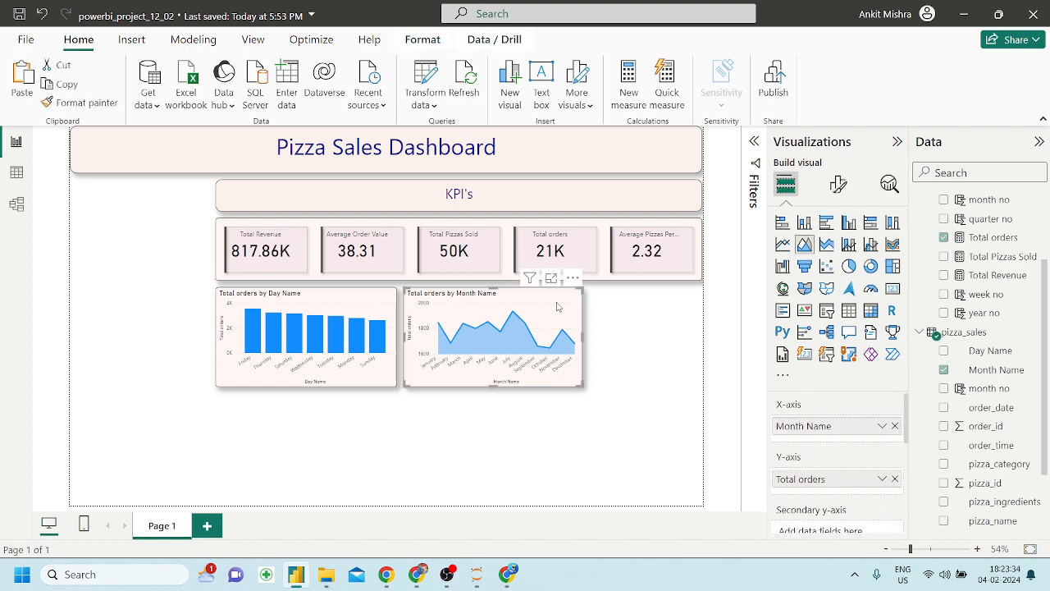
pyautogui.hotkey('ctrl', 'c')
pyautogui.hotkey('ctrl', 'v')
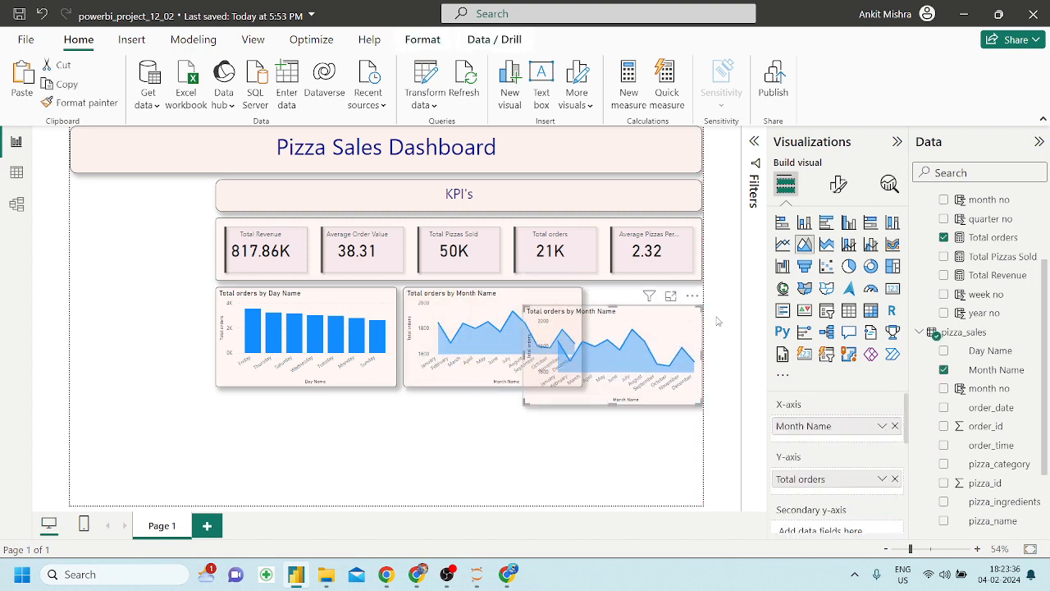
pyautogui.click(848, 266)
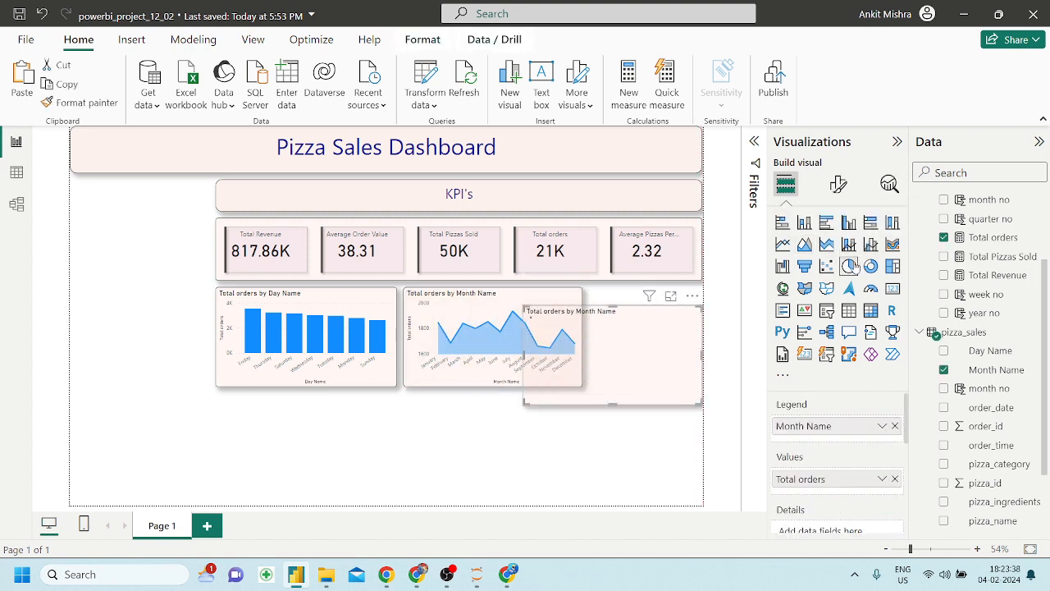
# Replace Month Name with quarter no from dimdate as the pie chart's legend
pyautogui.click(895, 426)
pyautogui.scroll(3, 992, 383)
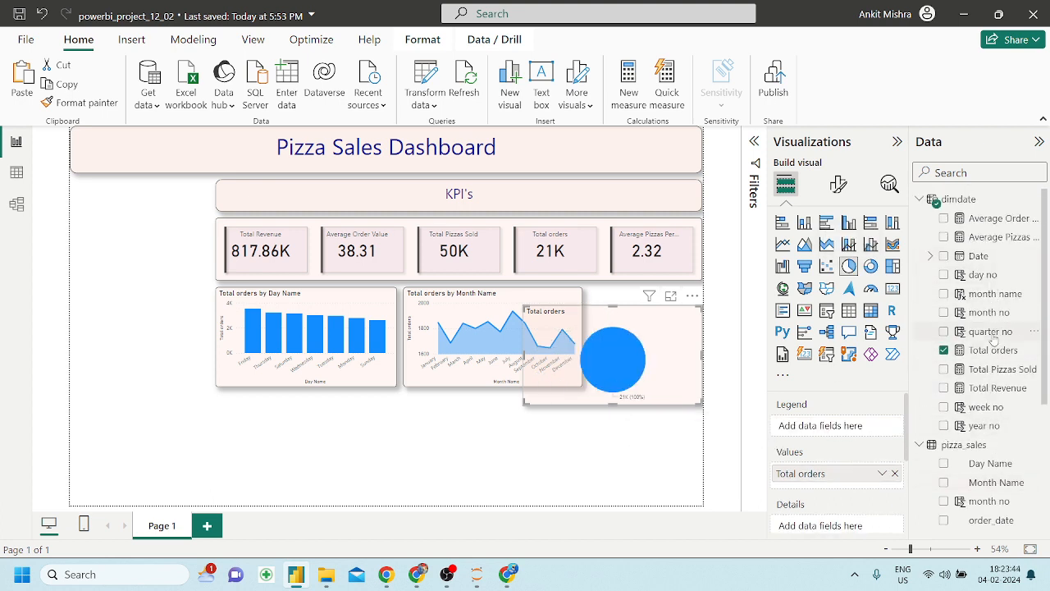
pyautogui.moveTo(993, 332); pyautogui.dragTo(836, 426)
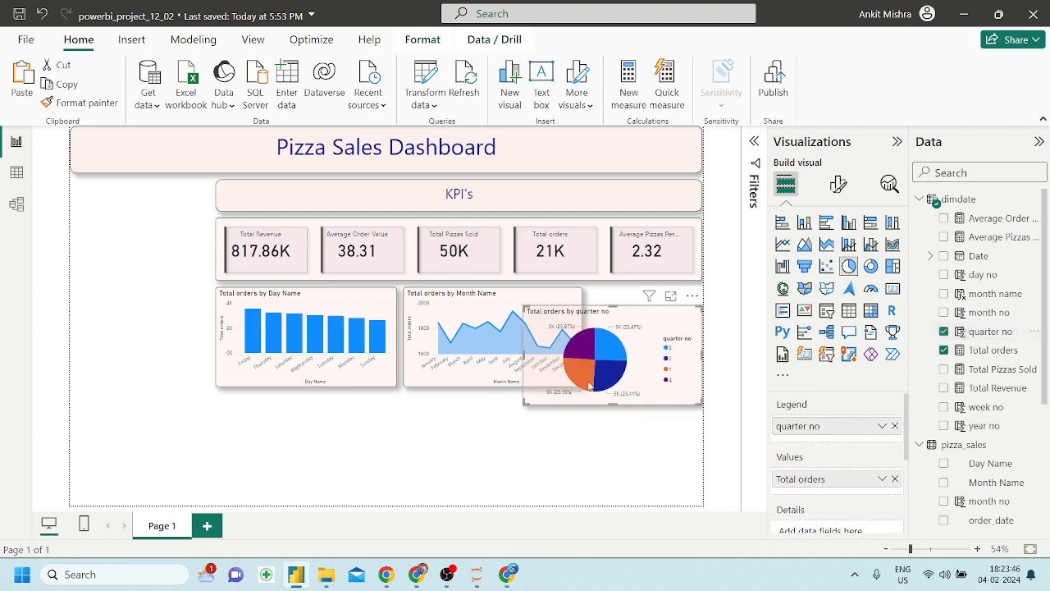
# Shrink the quarterly orders pie chart and align it in the free space beside the monthly area chart
pyautogui.moveTo(524, 401); pyautogui.dragTo(589, 392)
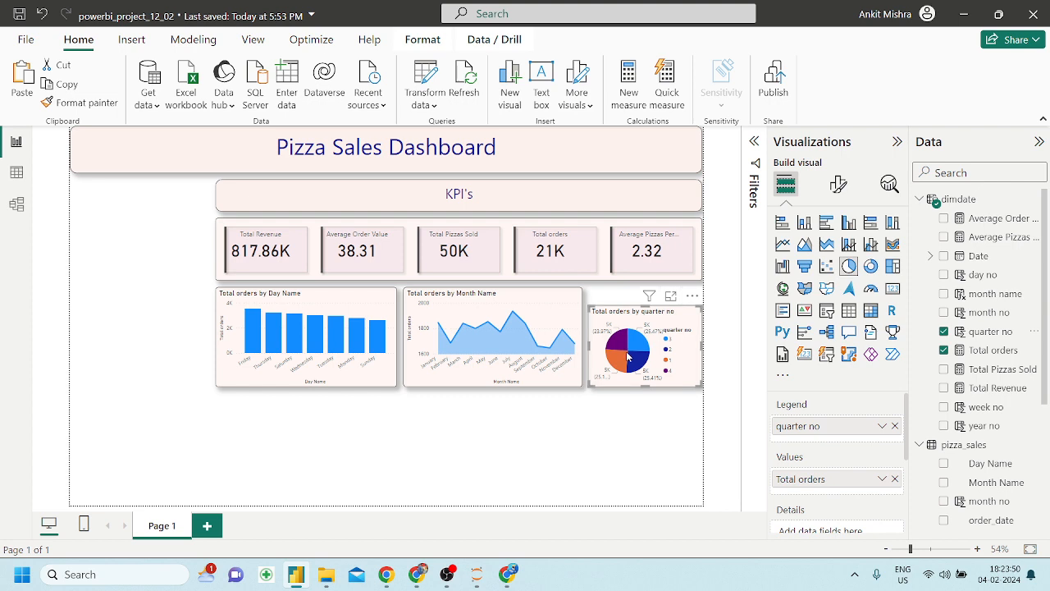
pyautogui.moveTo(628, 354); pyautogui.dragTo(647, 384)
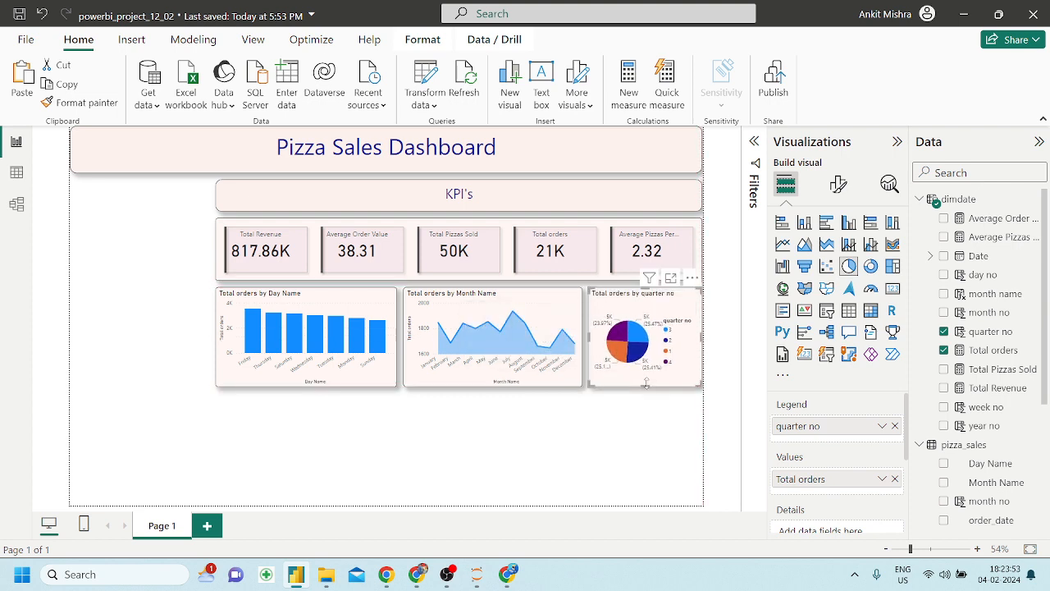
# View the quarterly orders pie chart enlarged in focus mode to check its slices, and return to the report page
pyautogui.click(589, 444)
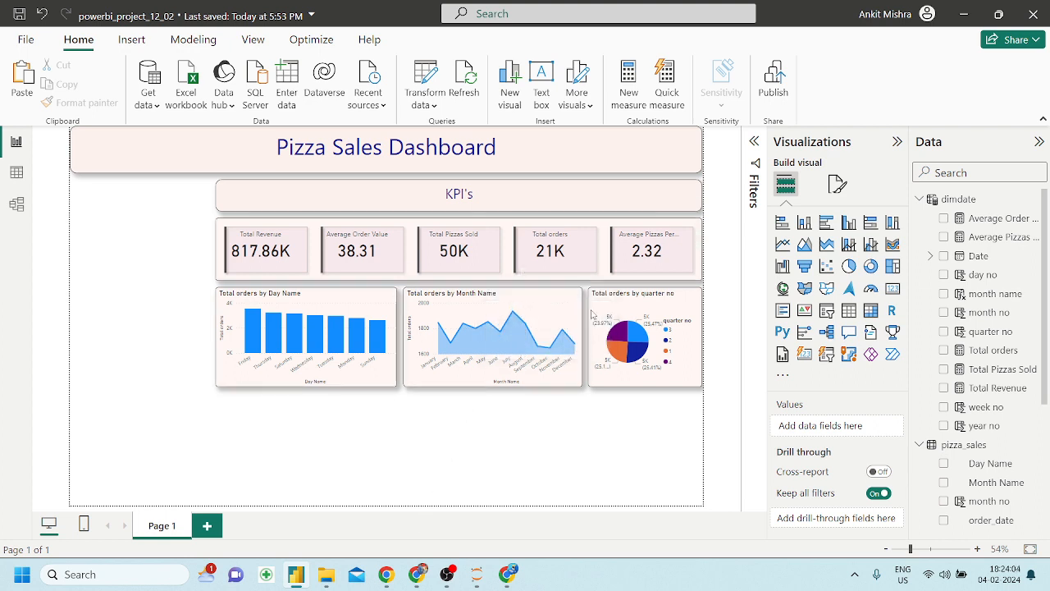
pyautogui.click(670, 279)
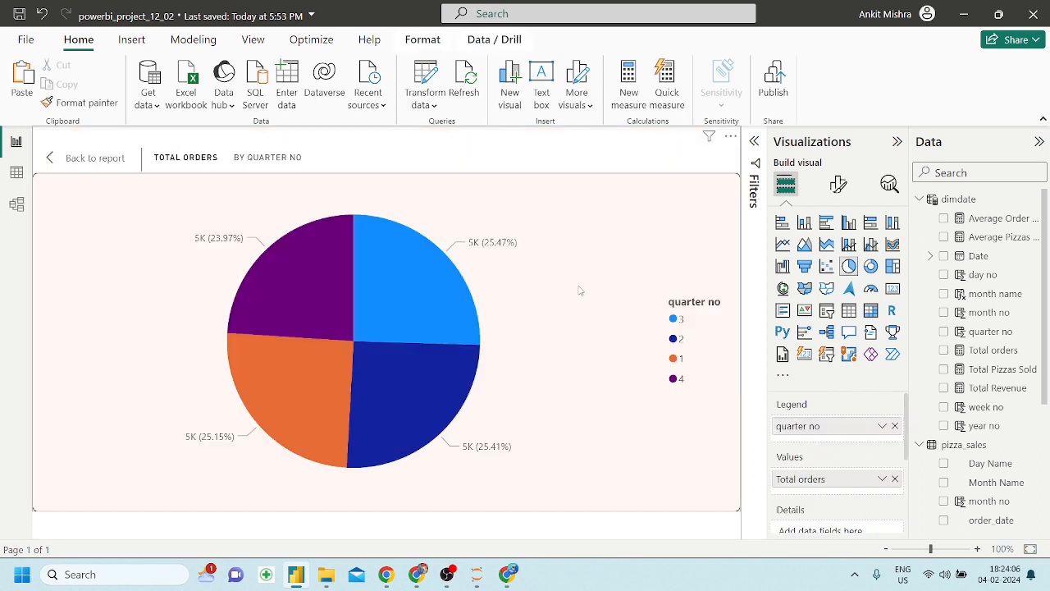
pyautogui.click(90, 161)
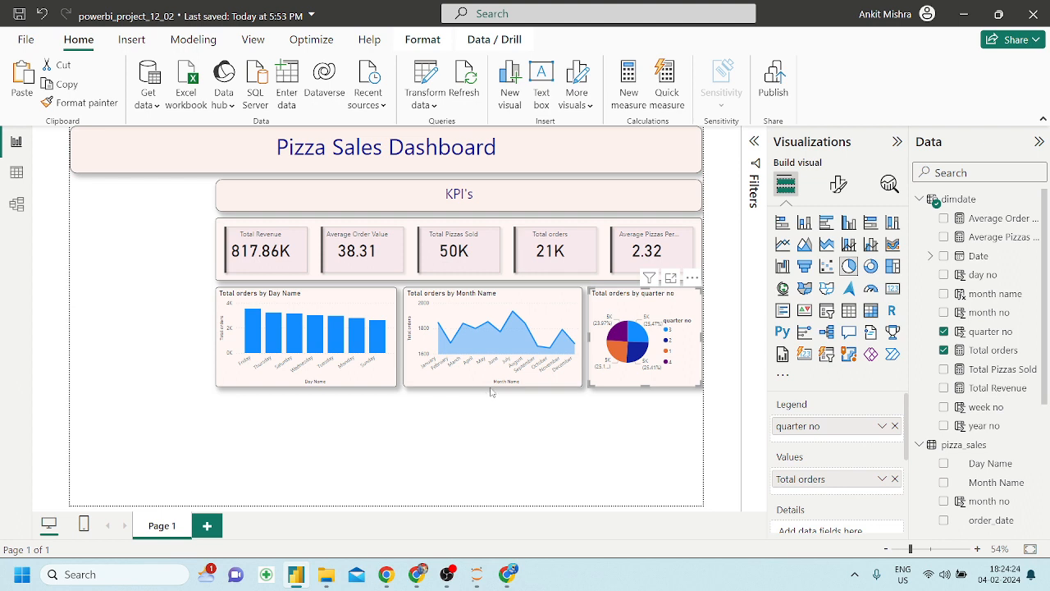
pyautogui.click(389, 429)
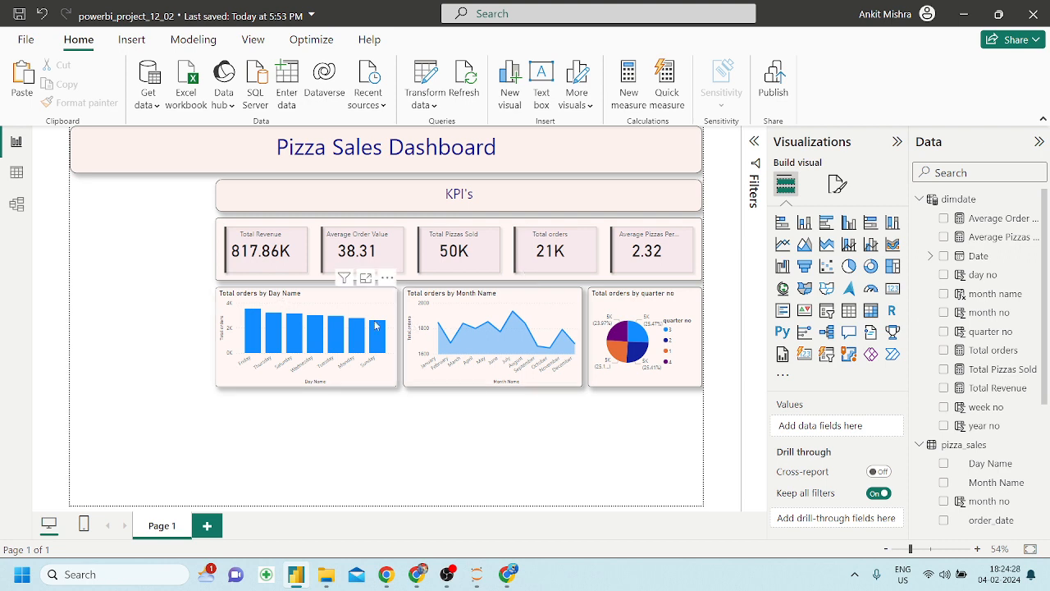
# Bring up conditional colour formatting for the columns of the orders-by-day chart and set the format style to Gradient
pyautogui.click(329, 328)
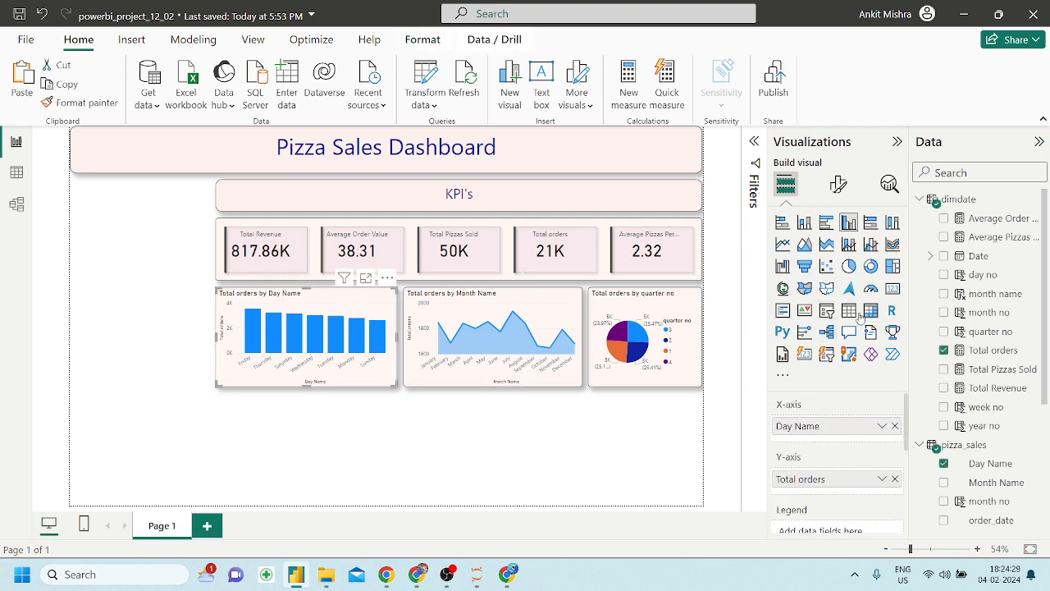
pyautogui.click(836, 187)
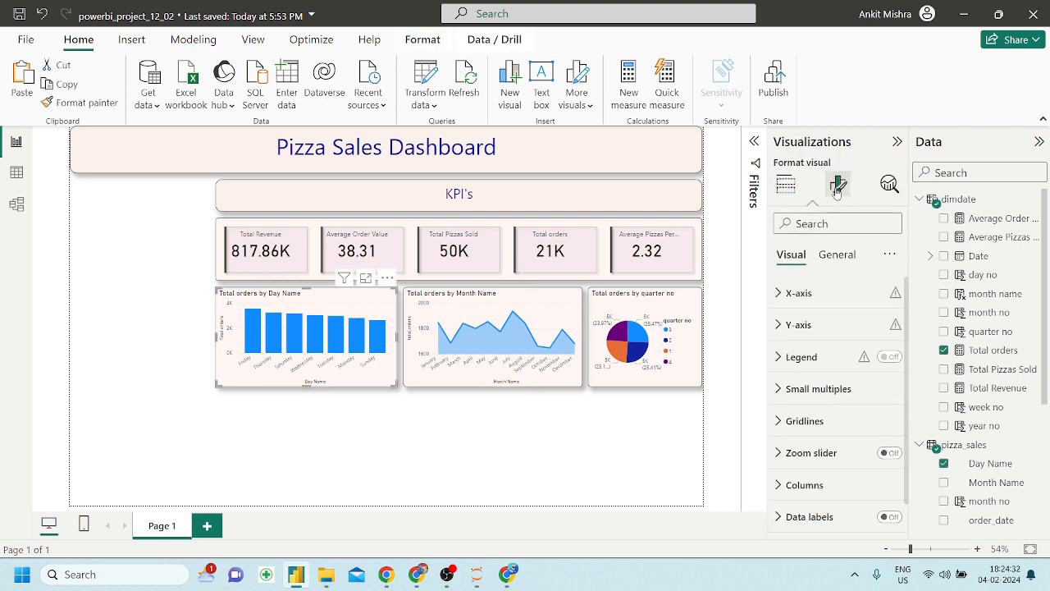
pyautogui.scroll(-1, 804, 466)
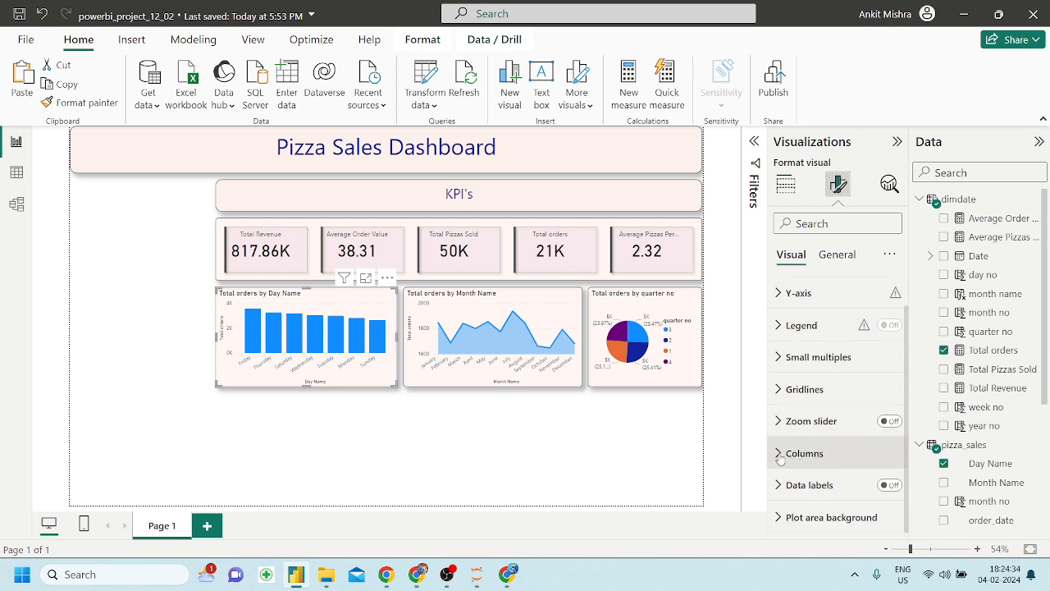
pyautogui.click(778, 454)
pyautogui.scroll(-4, 780, 457)
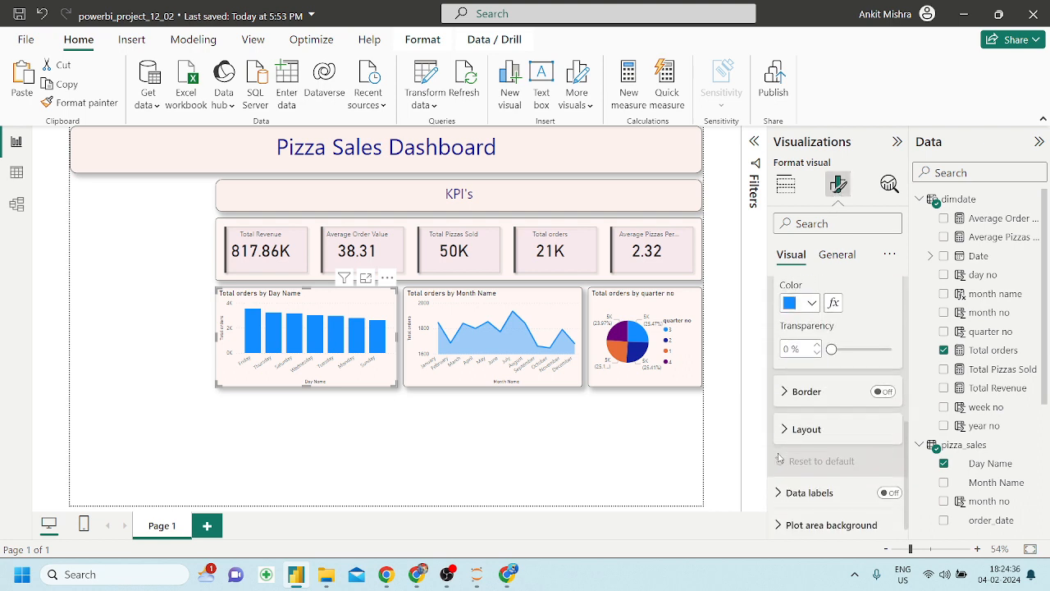
pyautogui.scroll(-1, 792, 398)
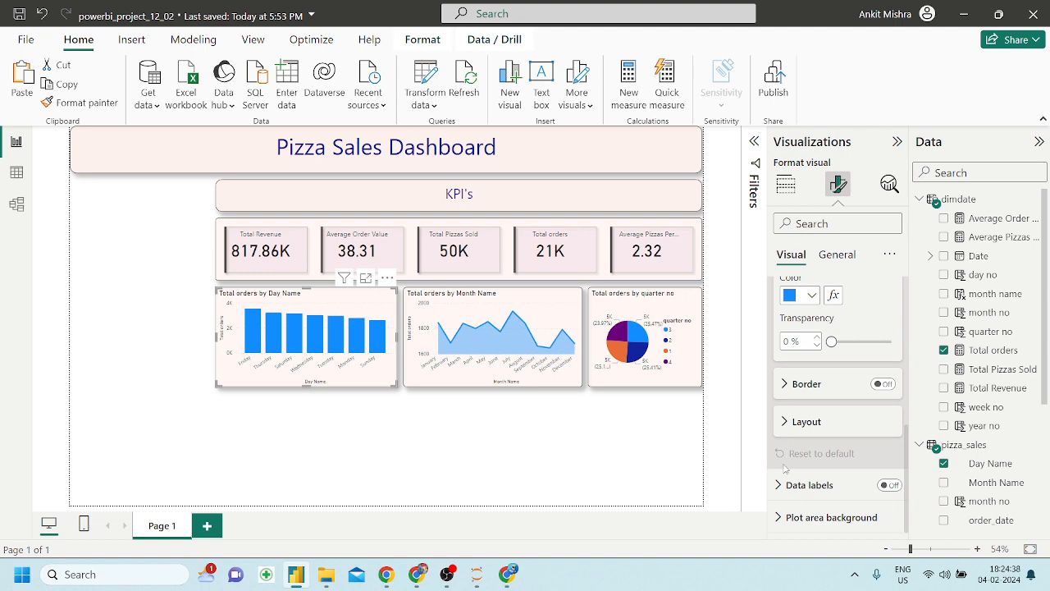
pyautogui.scroll(1, 807, 315)
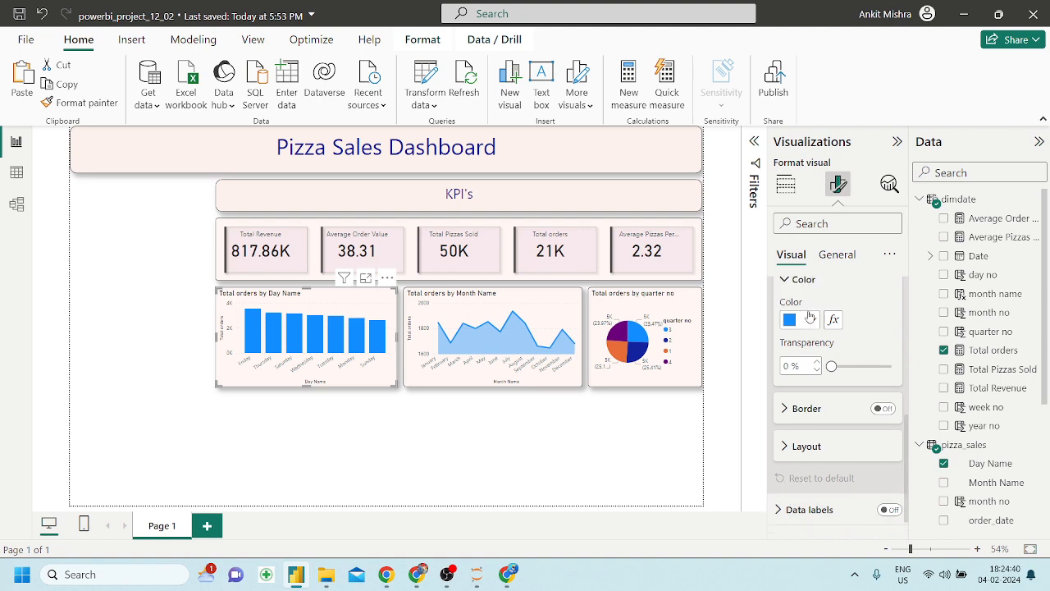
pyautogui.click(835, 323)
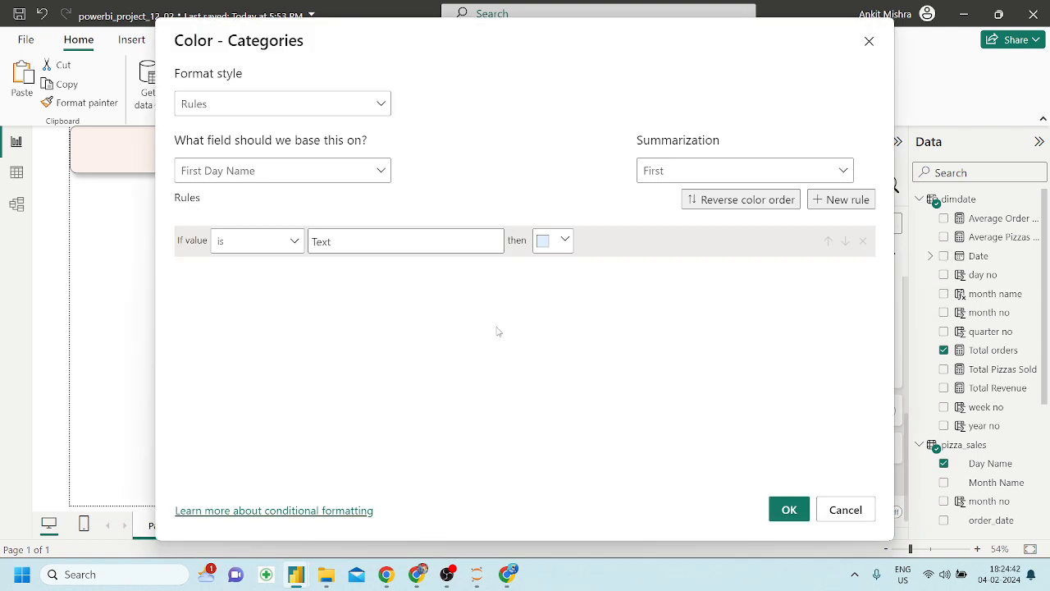
pyautogui.click(273, 106)
pyautogui.click(211, 130)
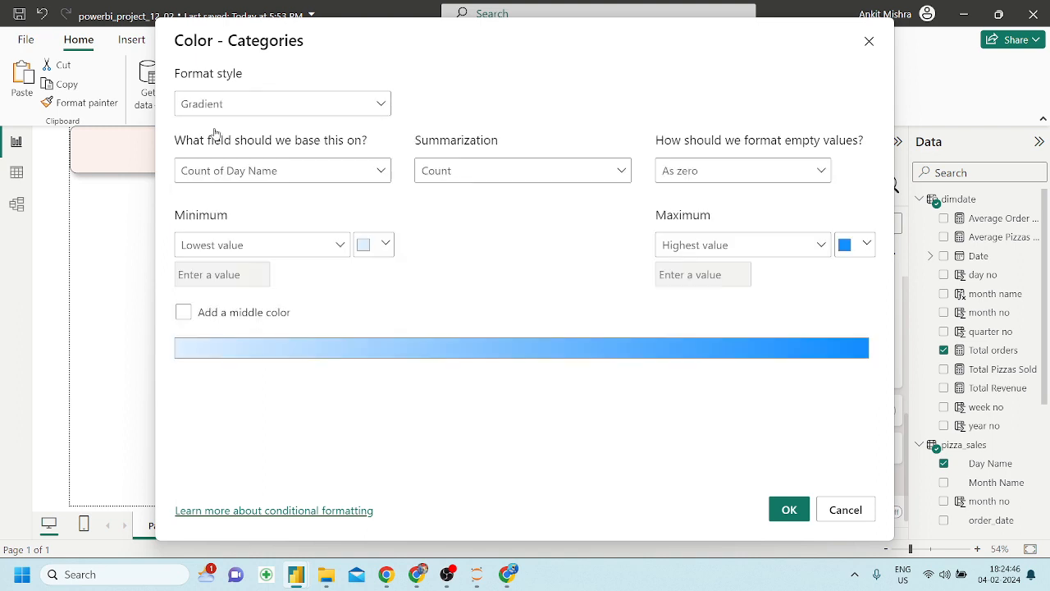
# Set the gradient's lowest-value colour to light orange and its highest-value colour to golden yellow, and apply it to the columns
pyautogui.click(373, 246)
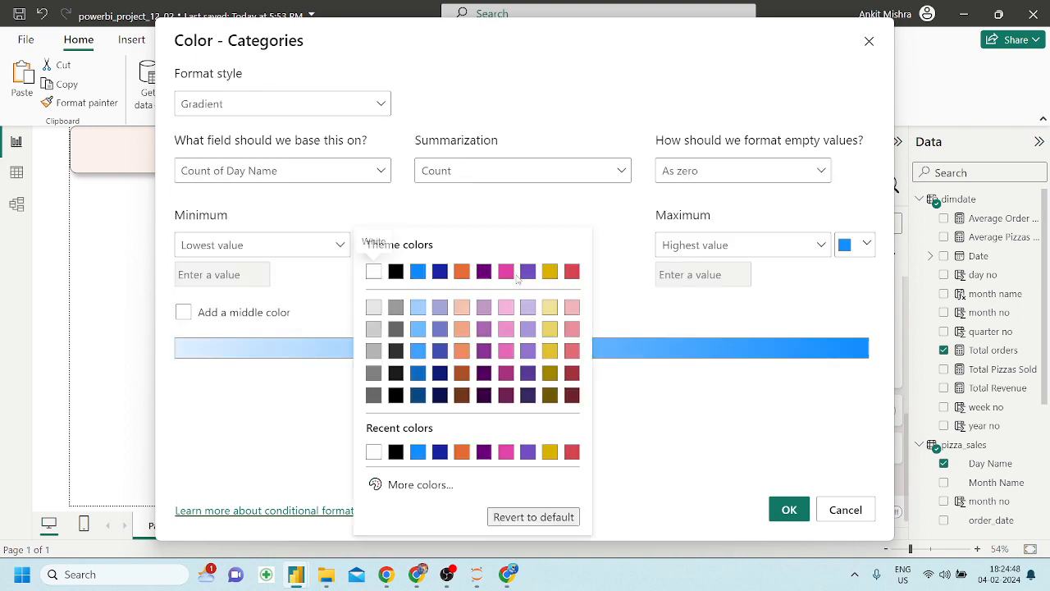
pyautogui.click(505, 309)
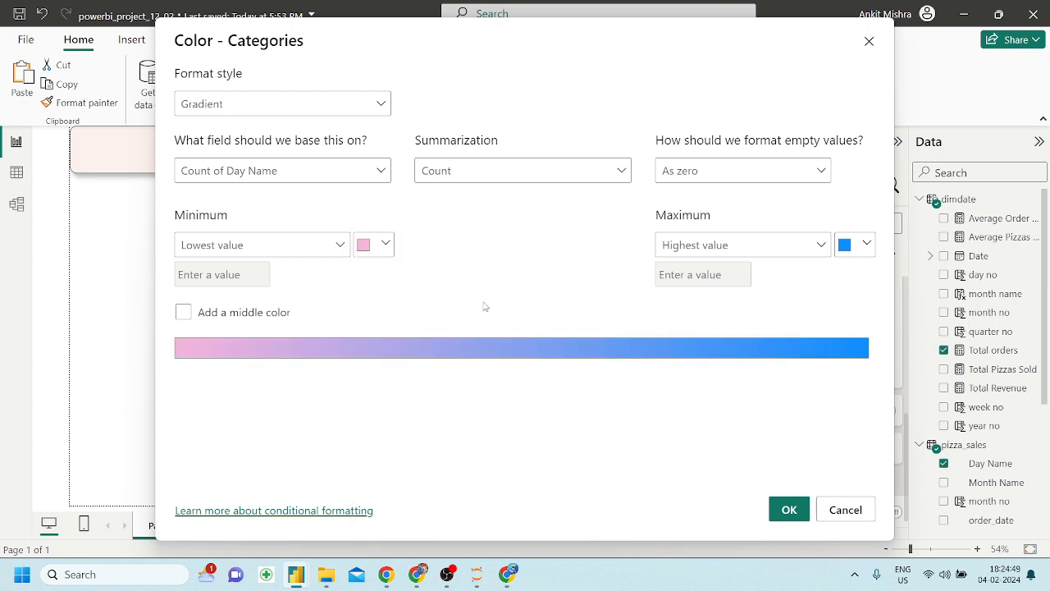
pyautogui.click(371, 244)
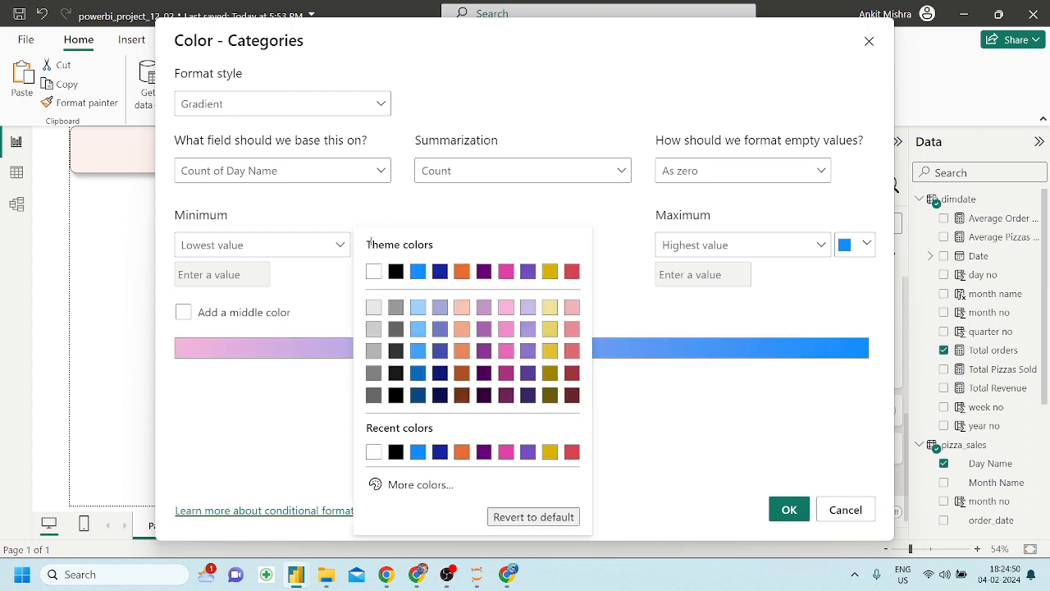
pyautogui.click(460, 308)
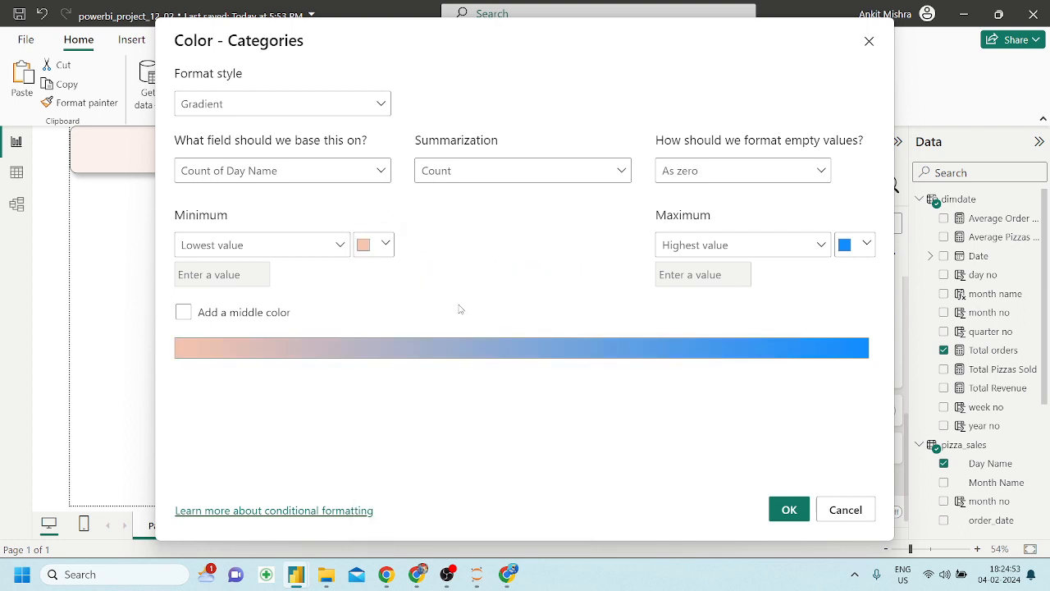
pyautogui.click(850, 246)
pyautogui.click(809, 375)
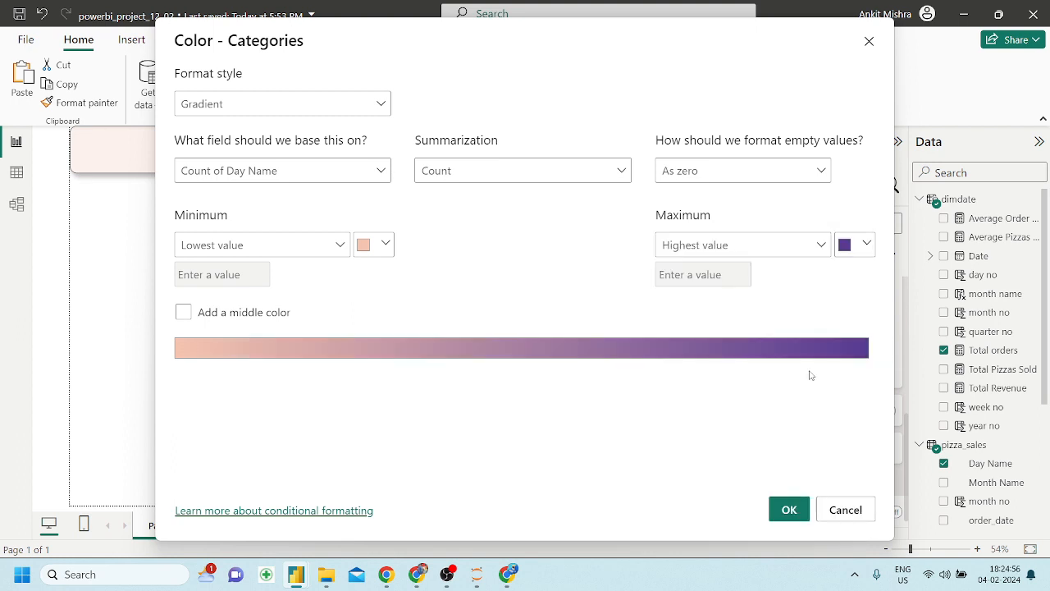
pyautogui.click(845, 246)
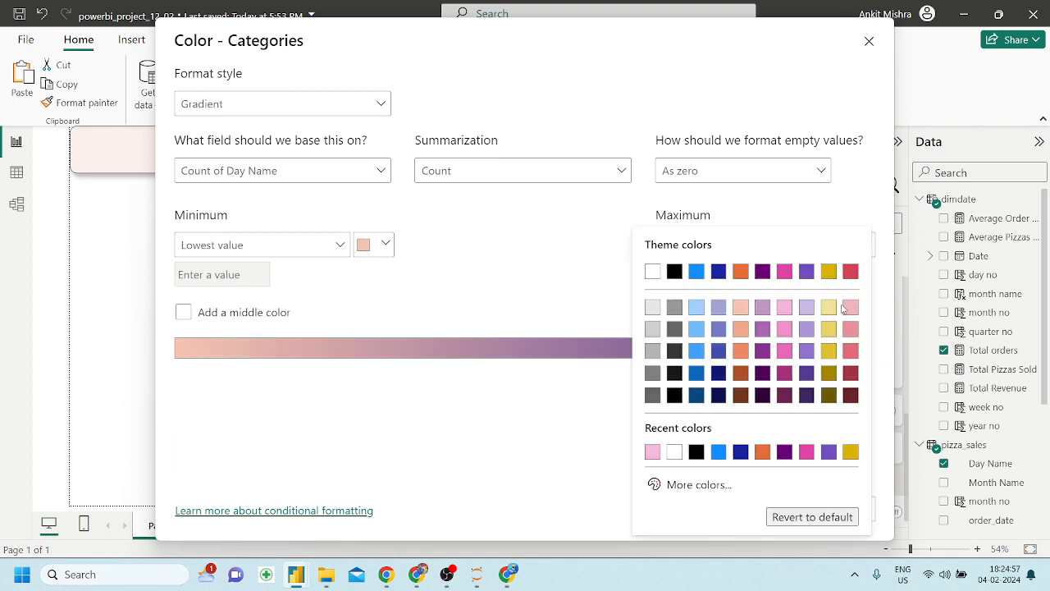
pyautogui.click(833, 354)
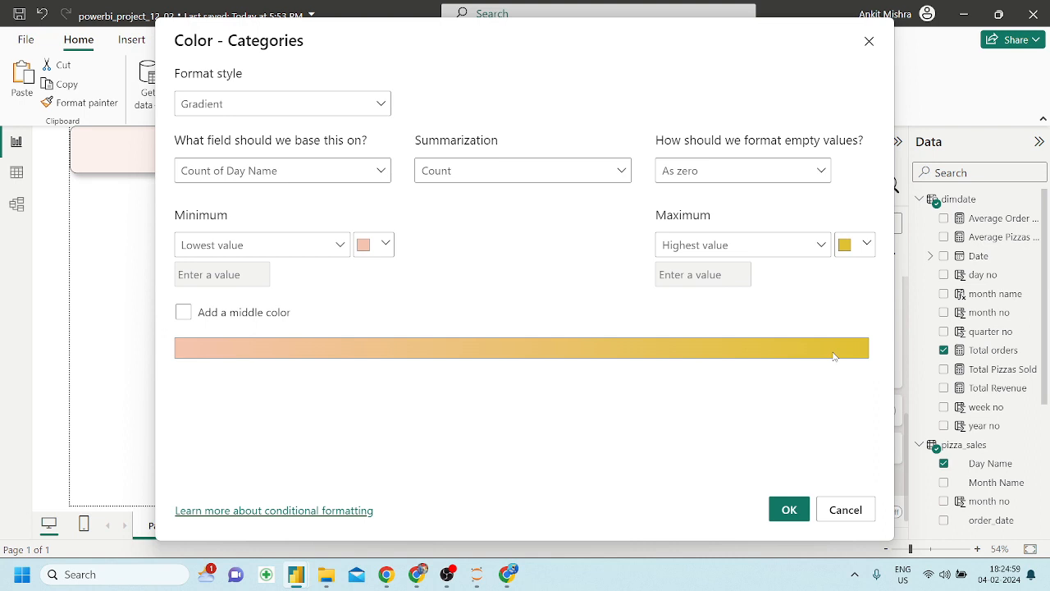
pyautogui.click(792, 509)
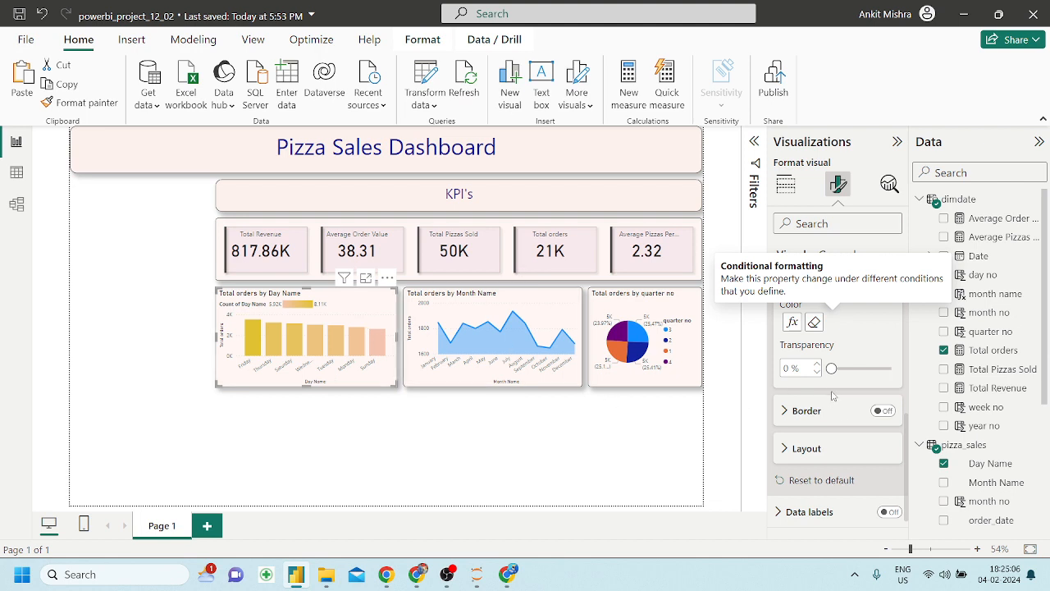
# Turn on the column border and data labels of the orders-by-day chart, and copy its formatting to the monthly area chart
pyautogui.click(879, 410)
pyautogui.click(884, 513)
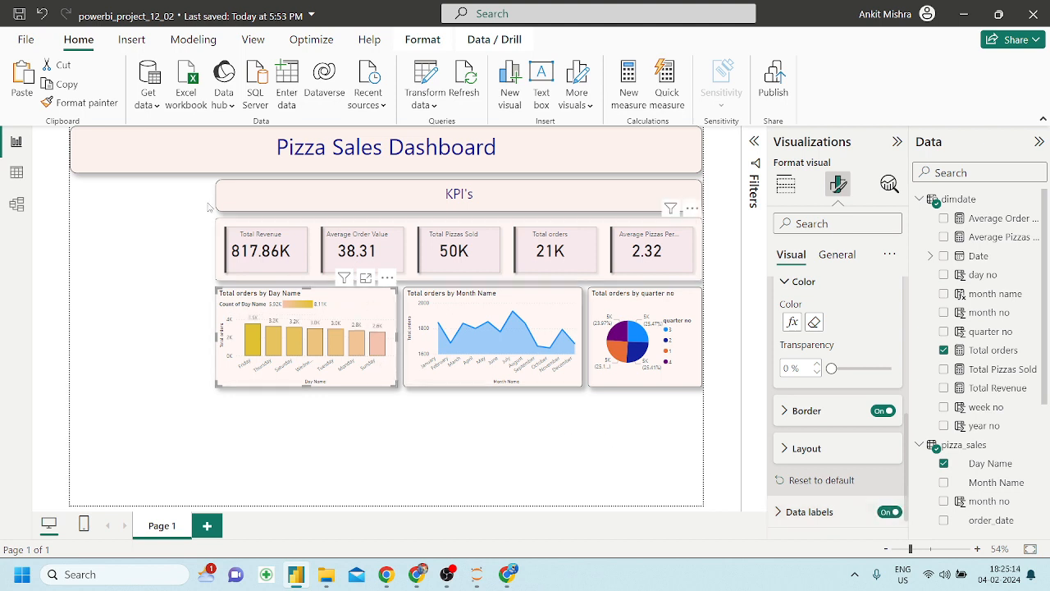
pyautogui.click(80, 102)
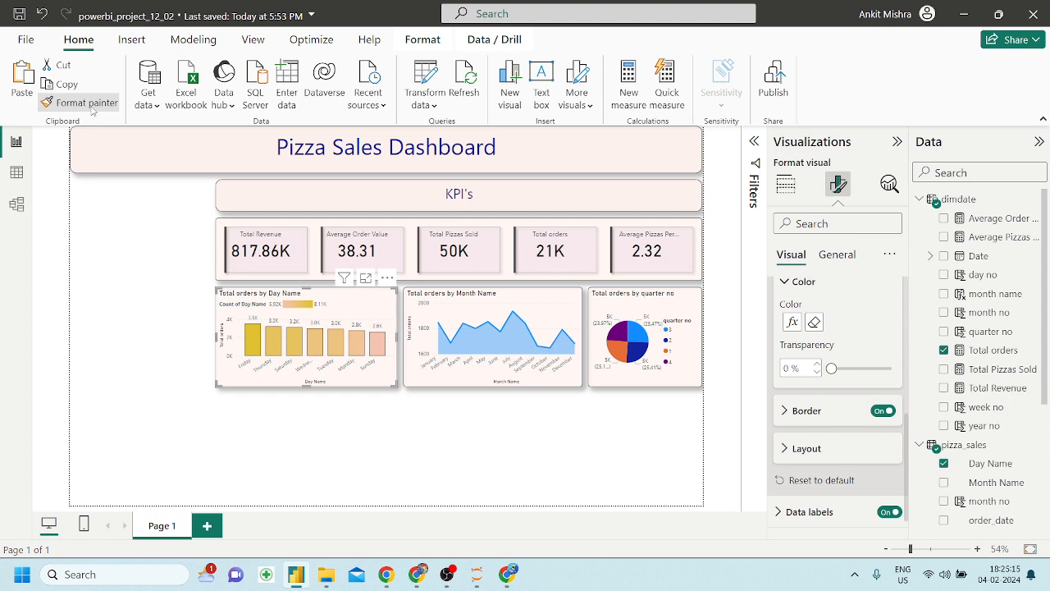
pyautogui.click(525, 305)
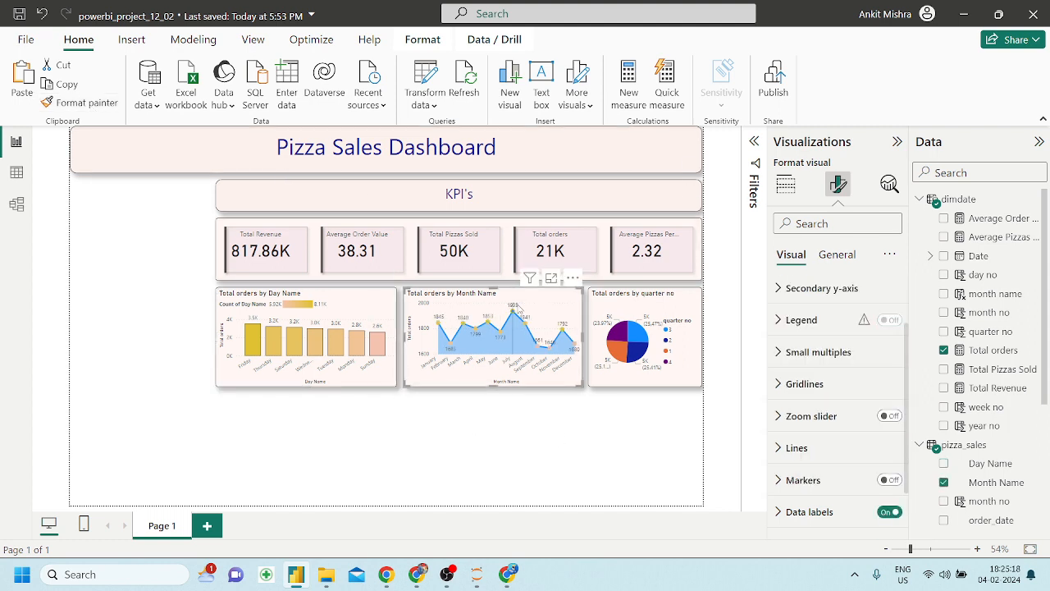
# Expand the line settings of the monthly area chart down to its Shade area and Colors options
pyautogui.scroll(-1, 808, 406)
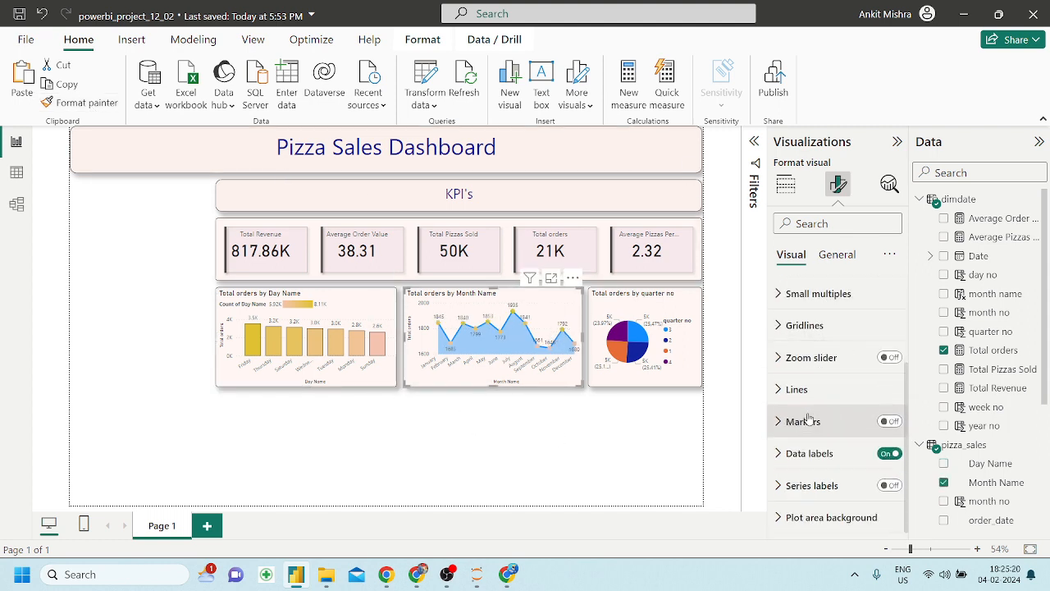
pyautogui.scroll(2, 796, 448)
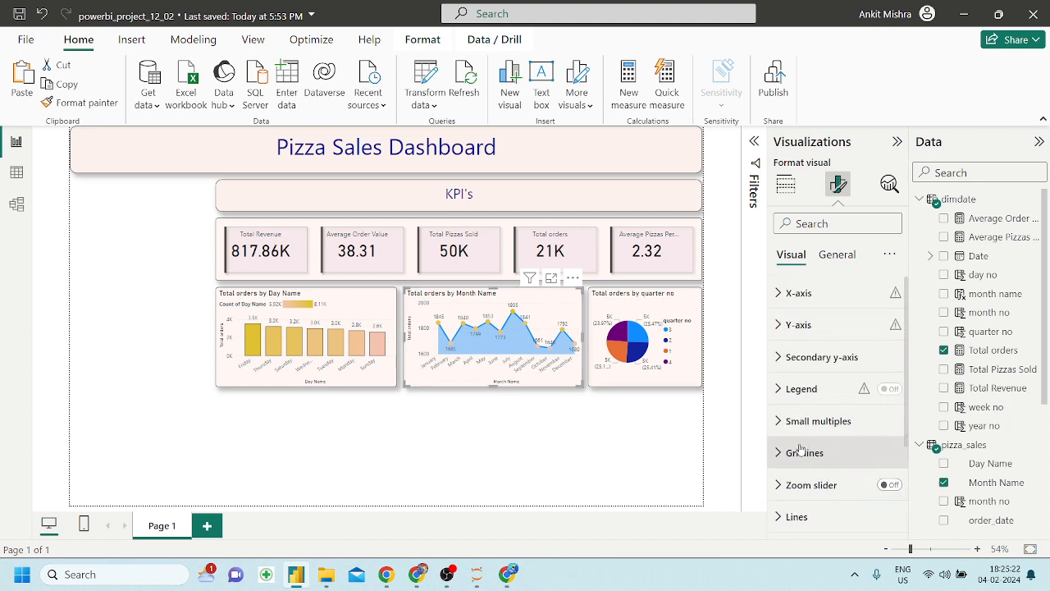
pyautogui.scroll(-2, 785, 484)
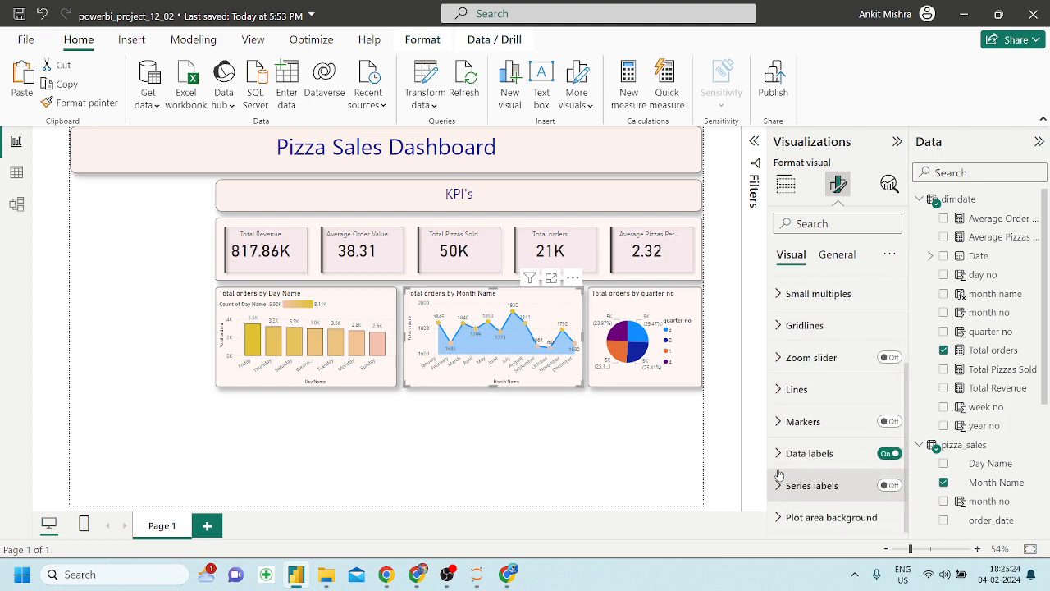
pyautogui.click(784, 398)
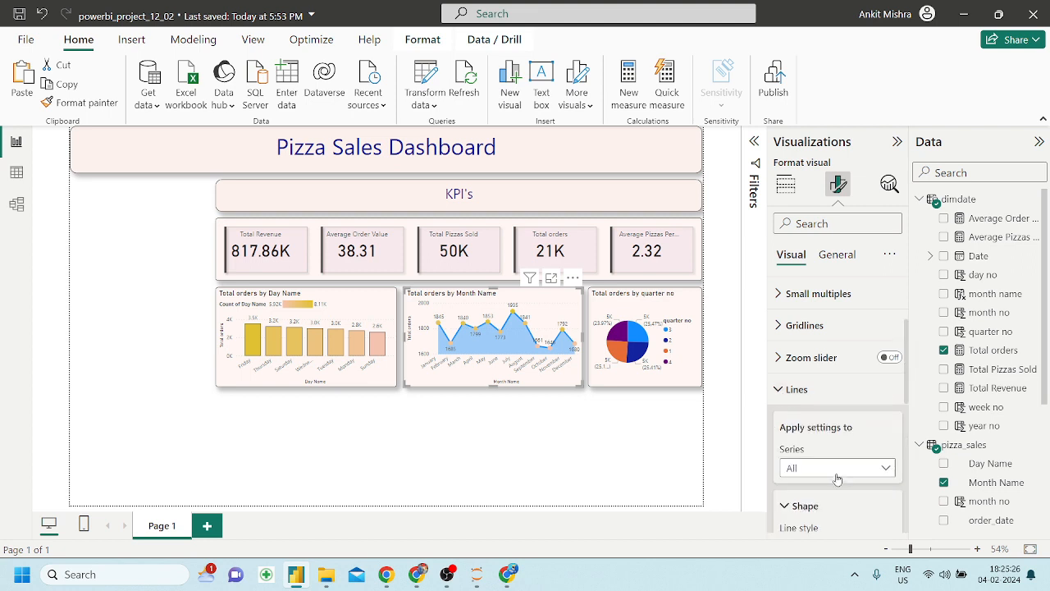
pyautogui.scroll(-5, 837, 484)
pyautogui.scroll(1, 837, 484)
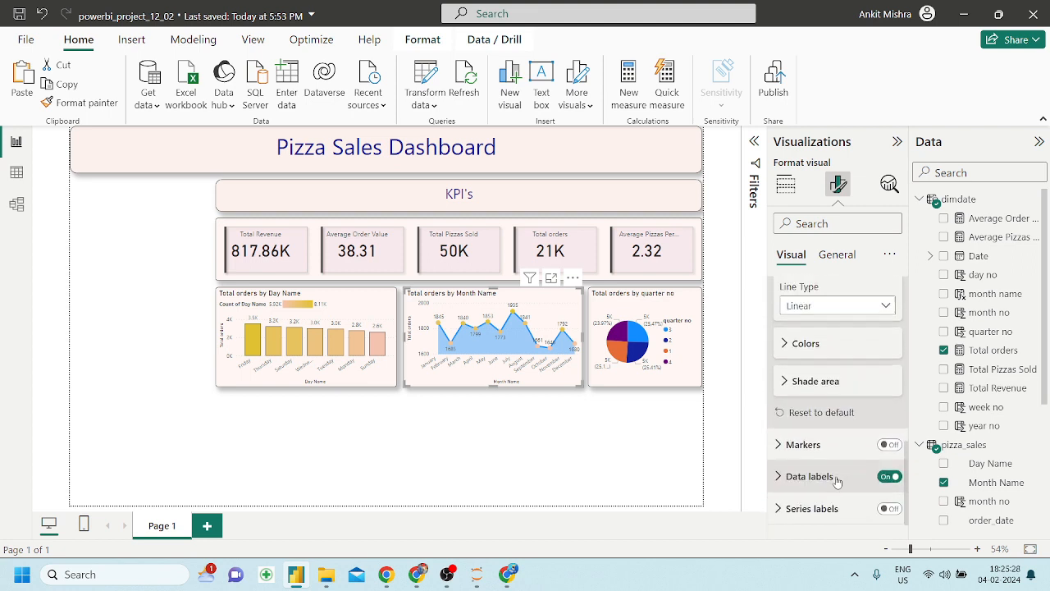
pyautogui.click(790, 386)
pyautogui.scroll(2, 795, 385)
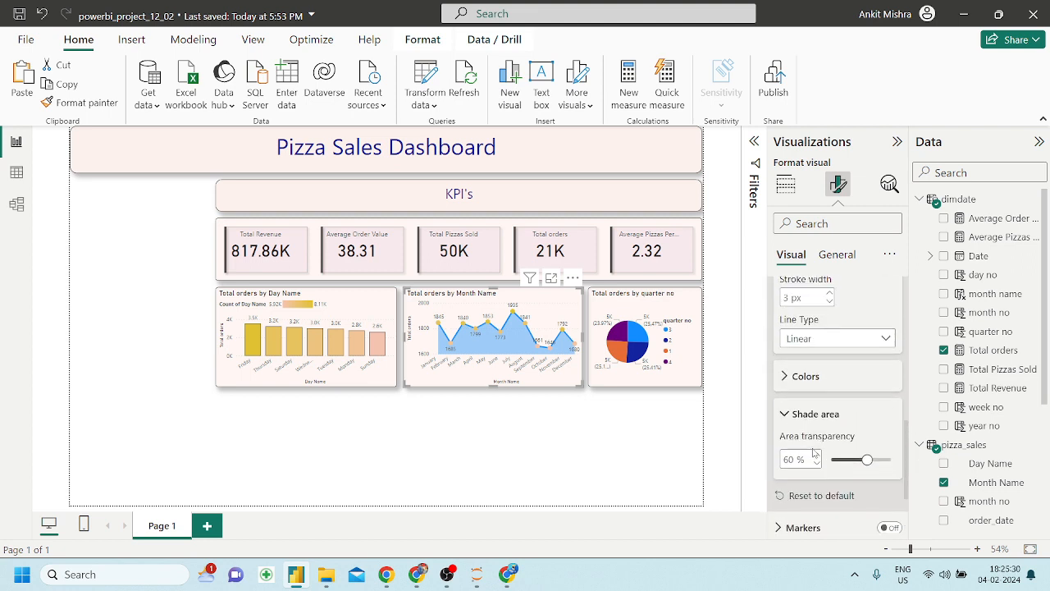
pyautogui.click(798, 386)
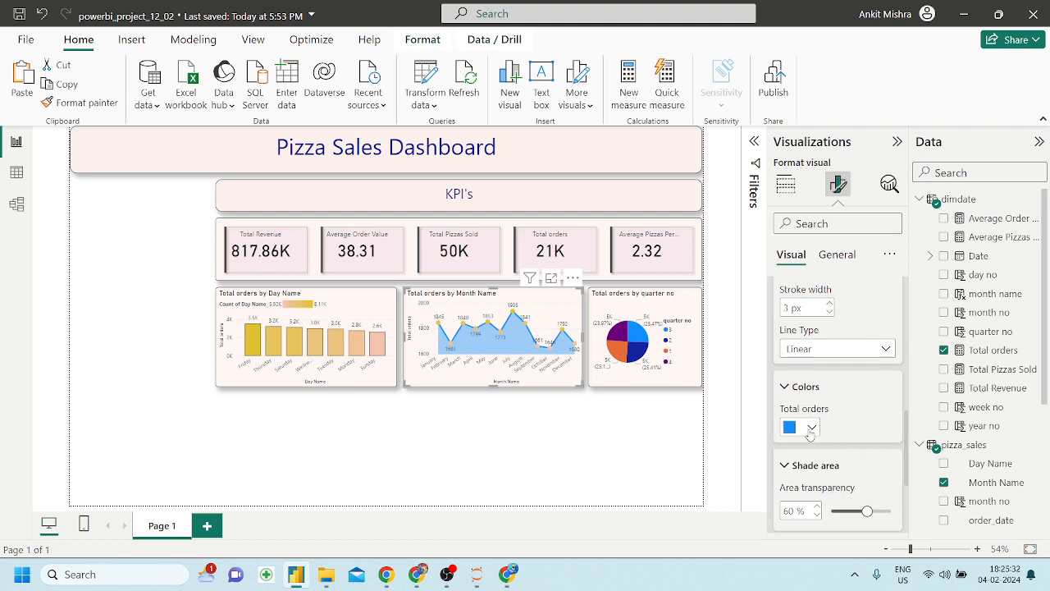
# Try white and light purple as the Total orders colour of the monthly area chart, and settle on golden yellow
pyautogui.click(810, 429)
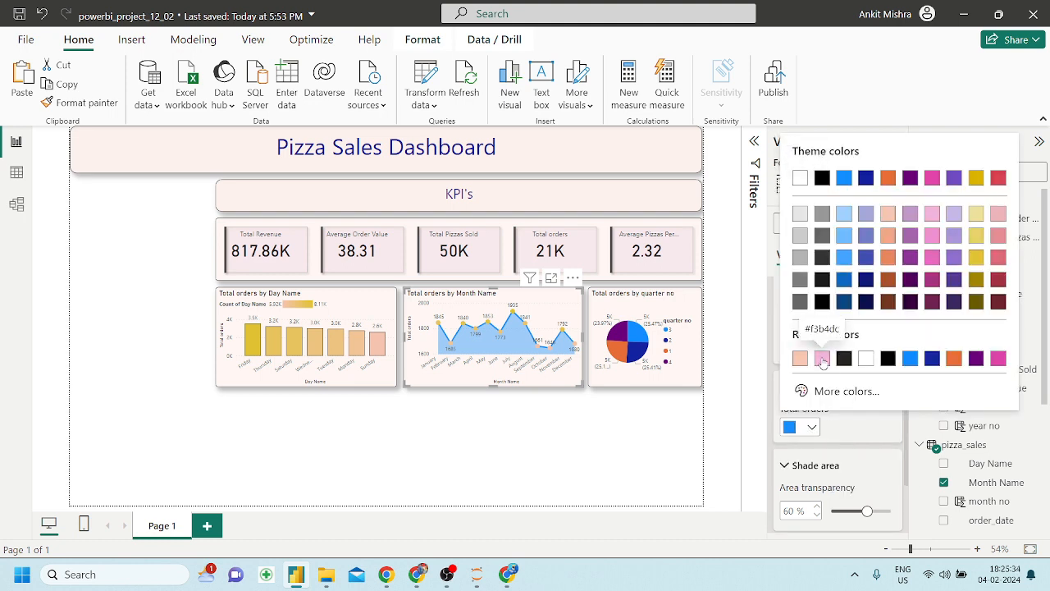
pyautogui.click(866, 359)
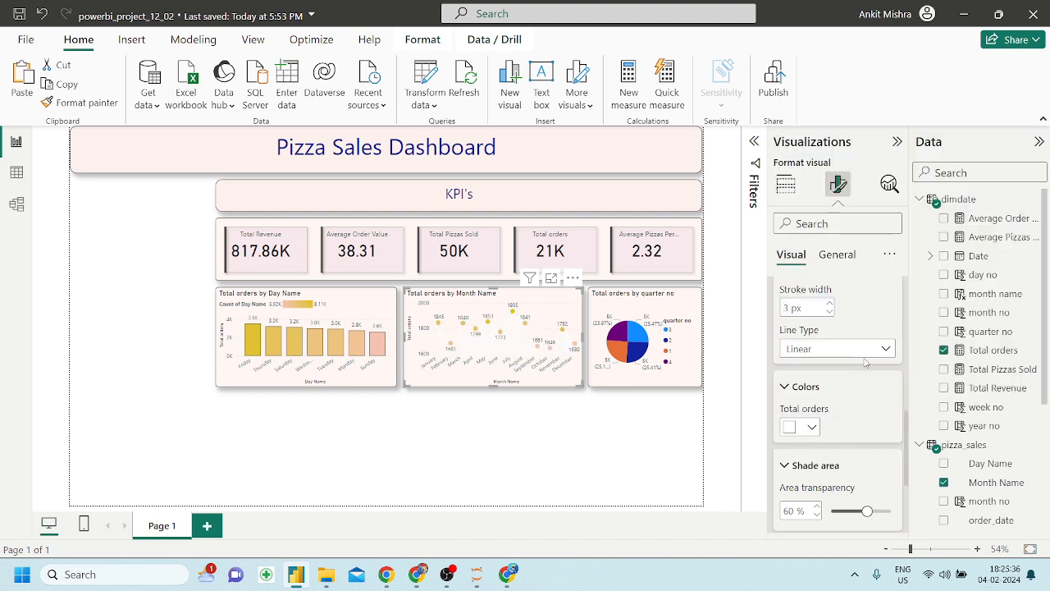
pyautogui.click(811, 429)
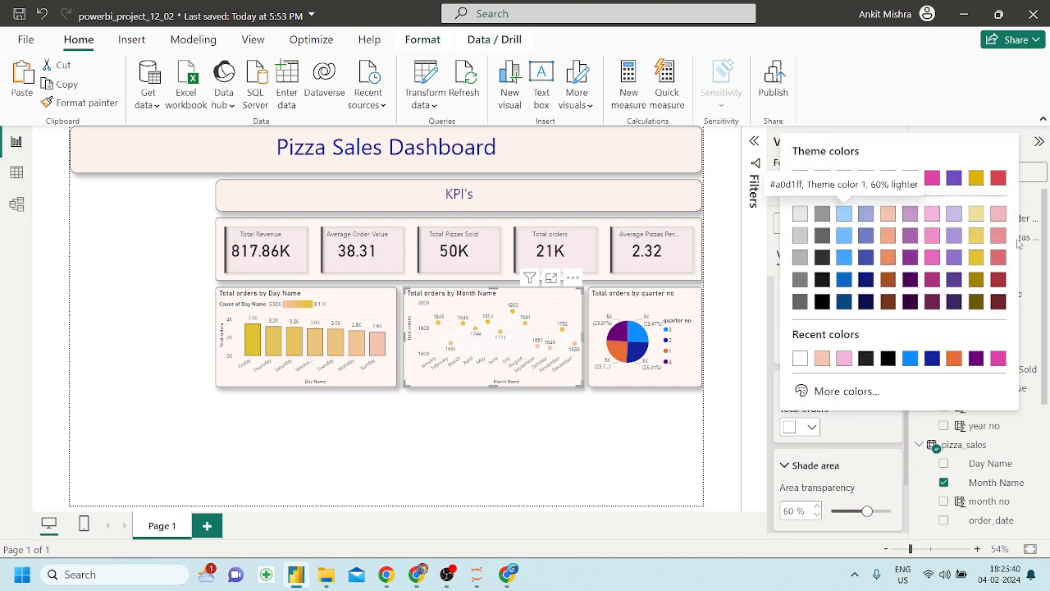
pyautogui.click(957, 216)
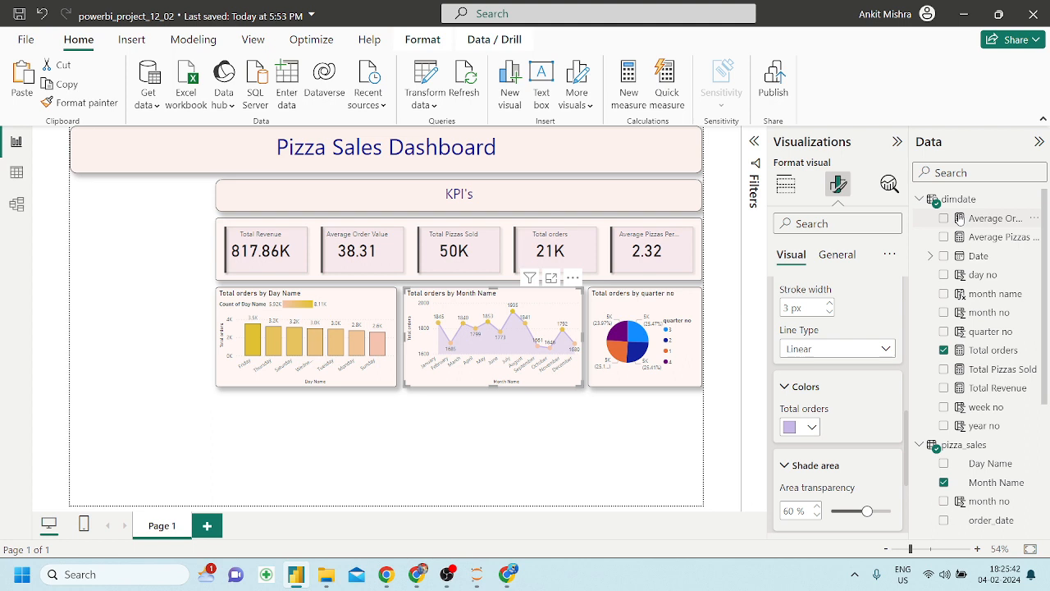
pyautogui.click(812, 428)
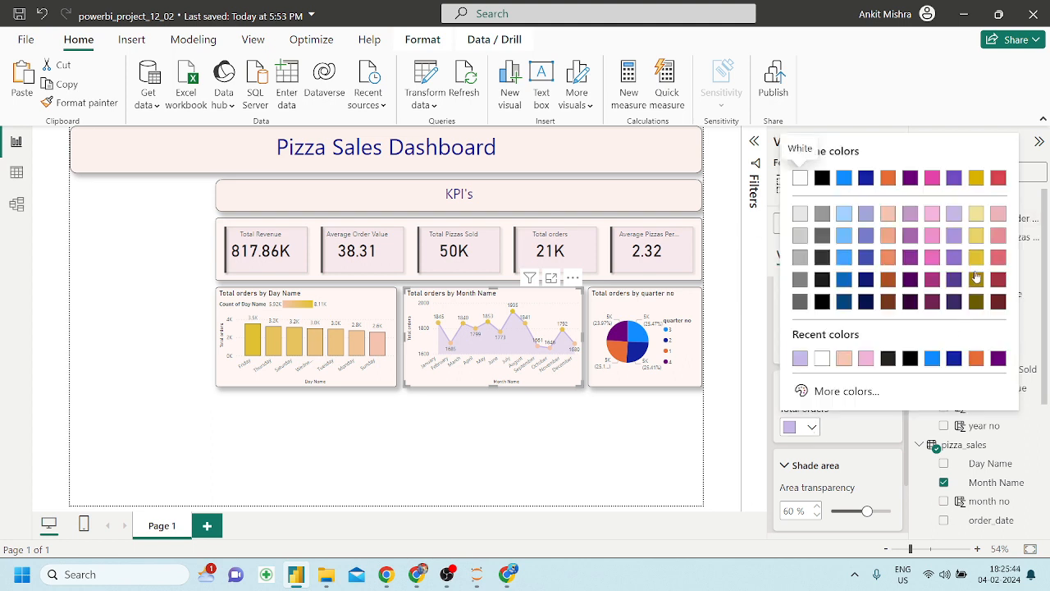
pyautogui.click(976, 236)
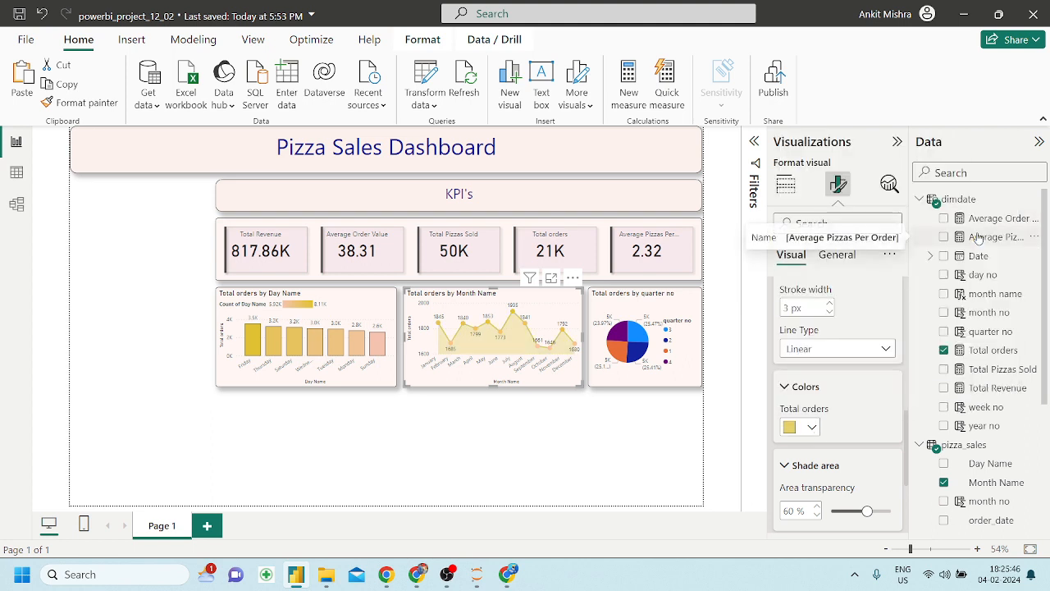
pyautogui.click(552, 438)
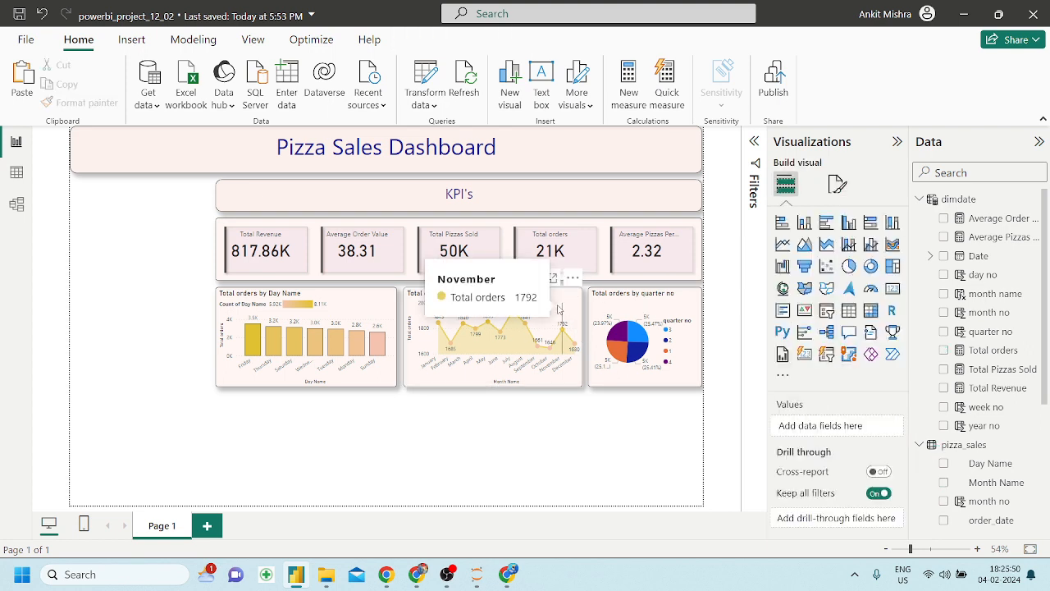
# Copy the formatting of the monthly area chart to the quarterly orders pie chart with Format painter, and clear the selection
pyautogui.click(526, 324)
pyautogui.click(81, 102)
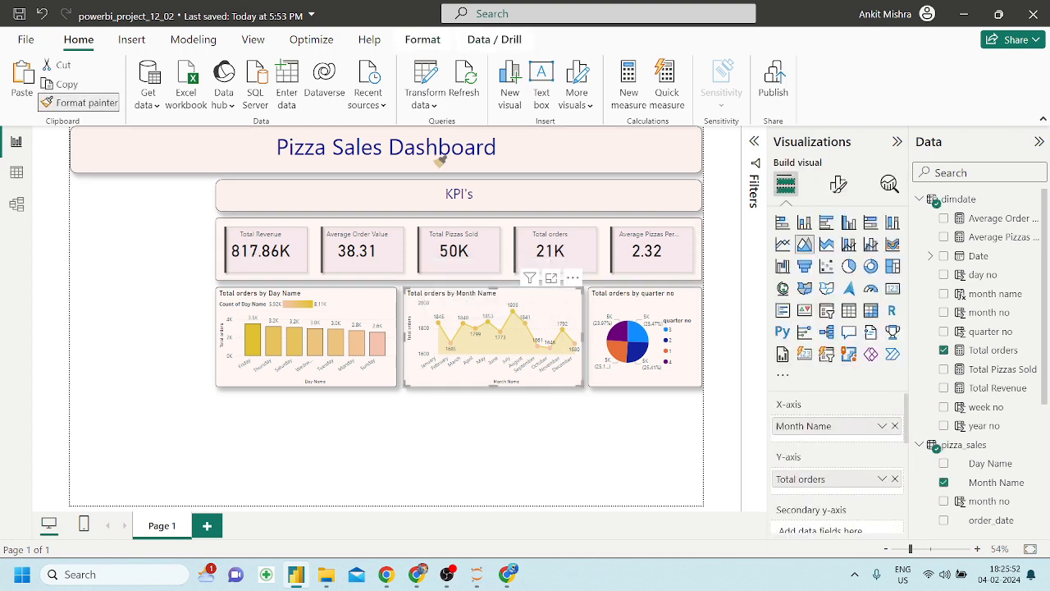
pyautogui.click(680, 298)
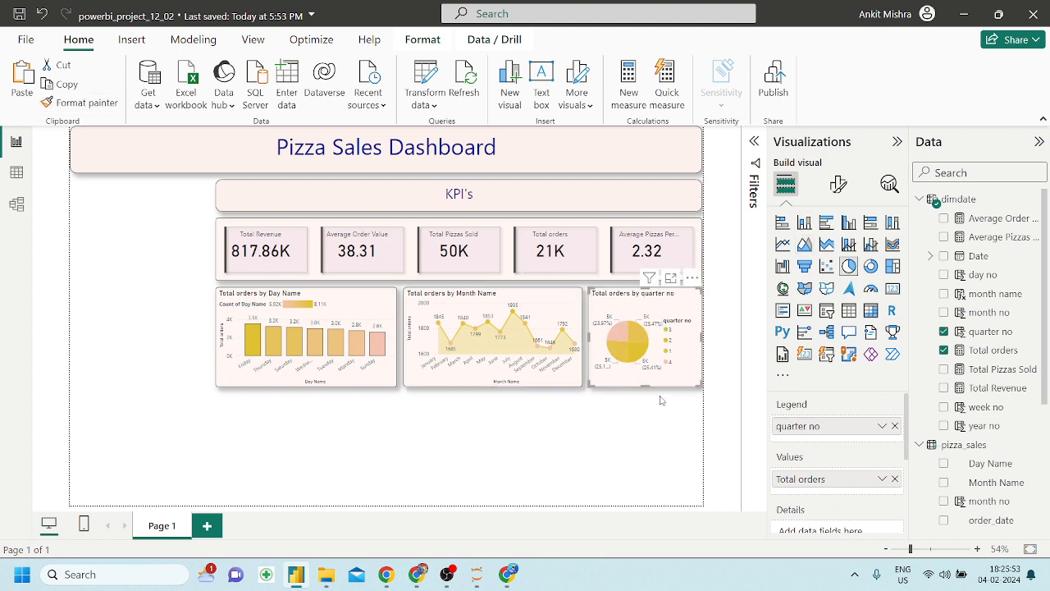
pyautogui.click(635, 435)
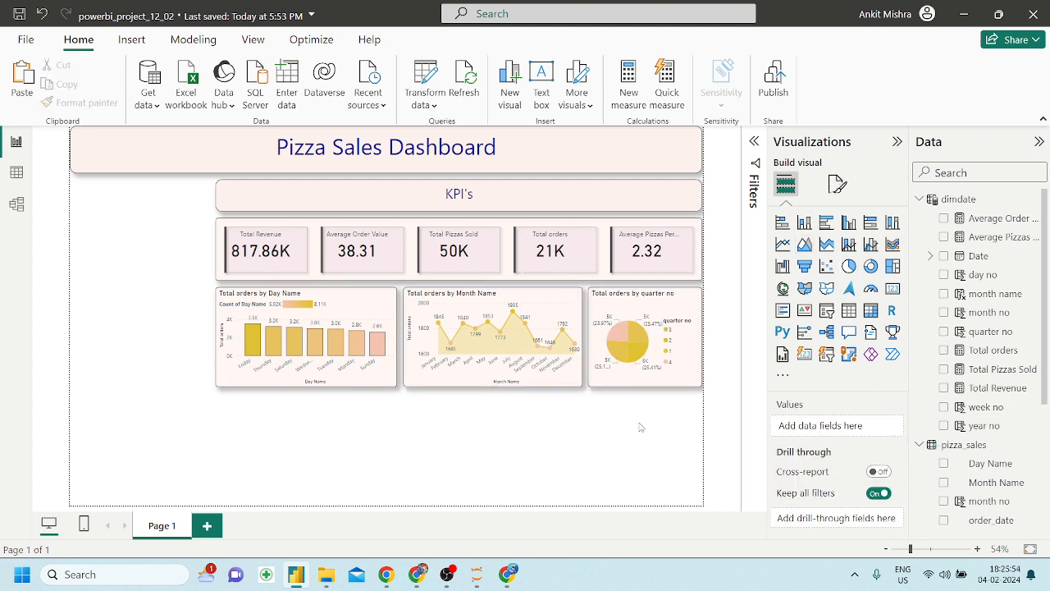
pyautogui.click(680, 301)
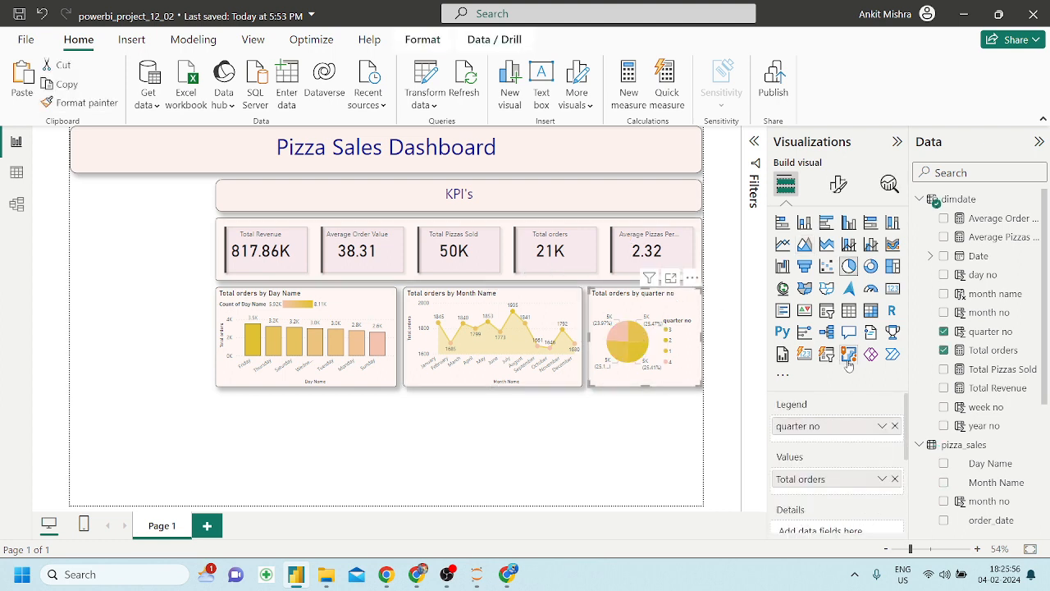
pyautogui.click(837, 185)
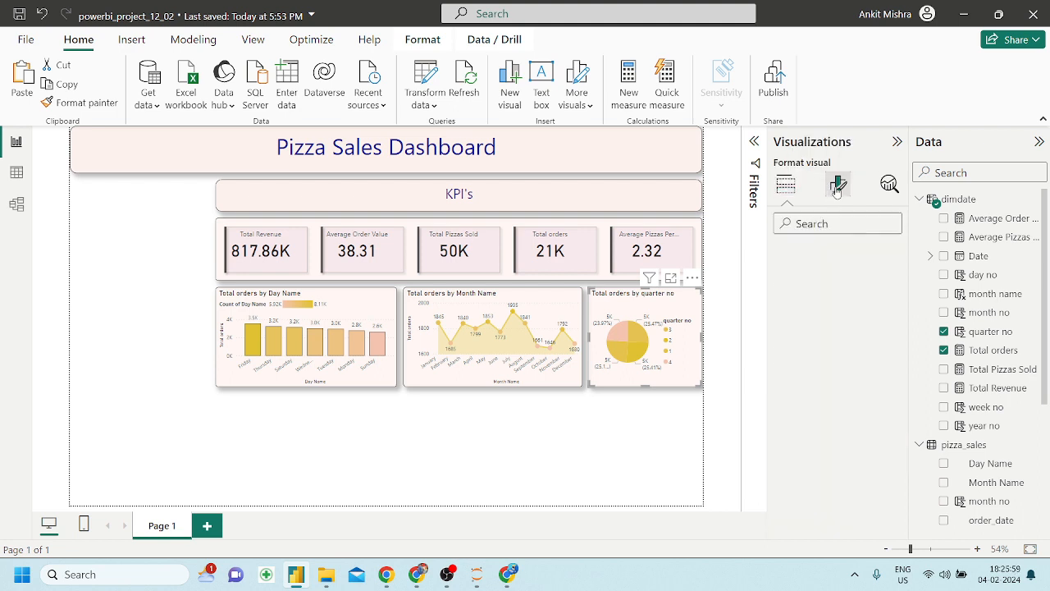
pyautogui.click(623, 466)
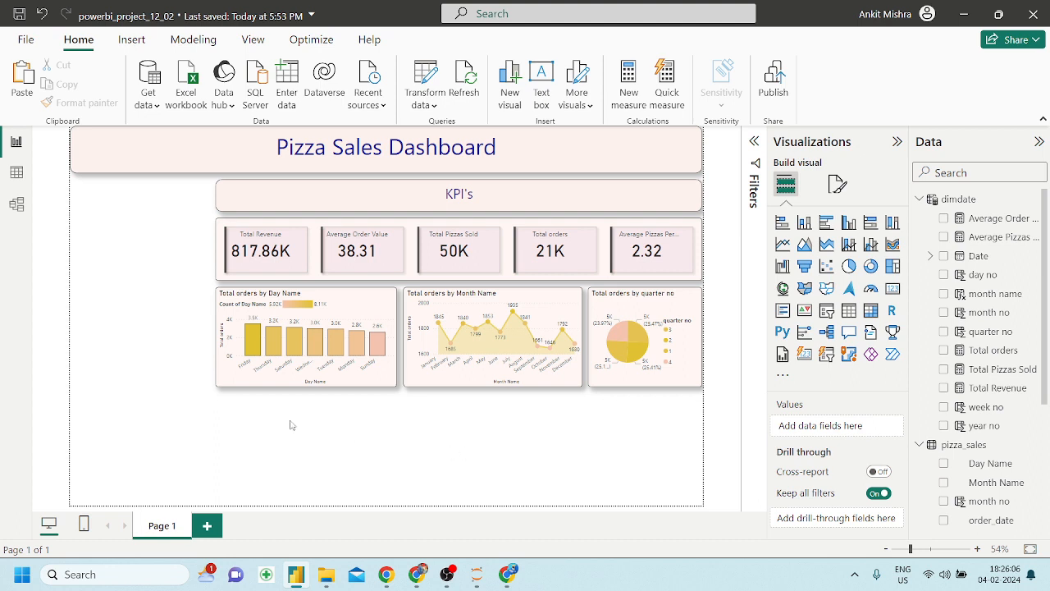
pyautogui.click(205, 154)
pyautogui.click(128, 447)
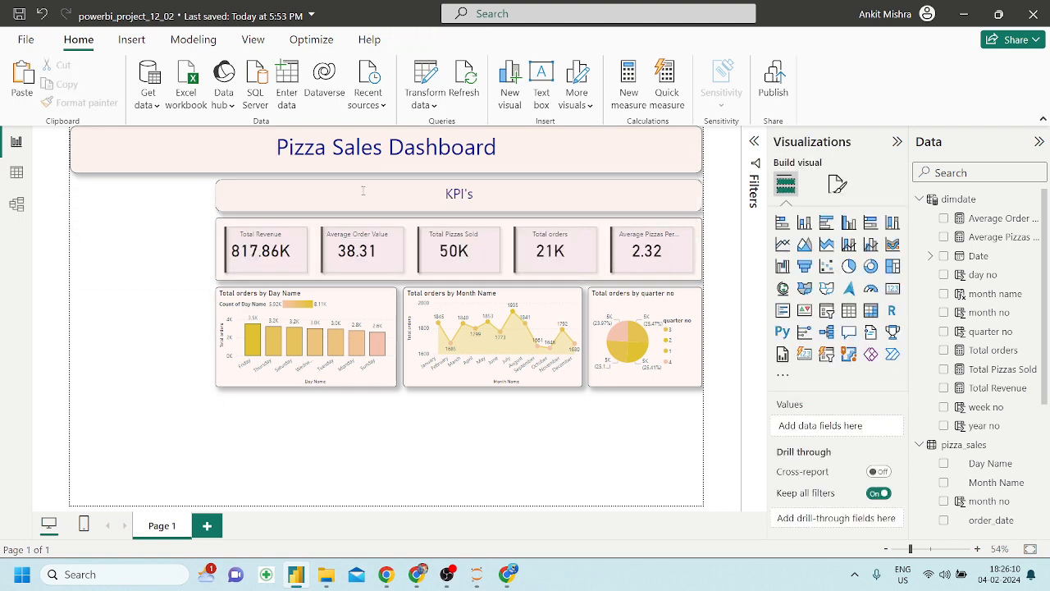
pyautogui.click(522, 156)
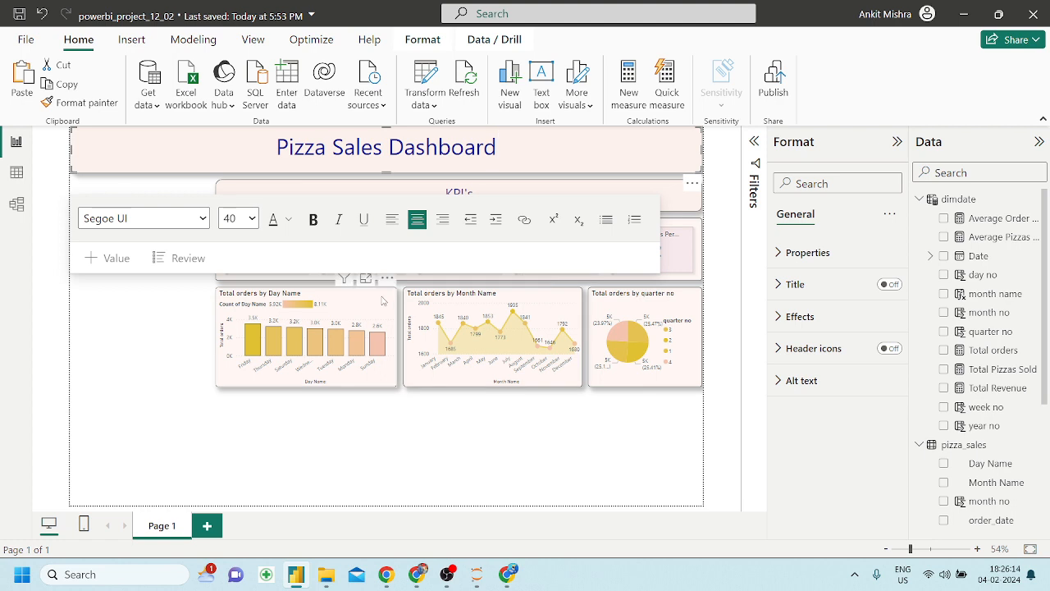
# Set the background effect of the orders-by-day chart to white with 0% transparency
pyautogui.click(392, 371)
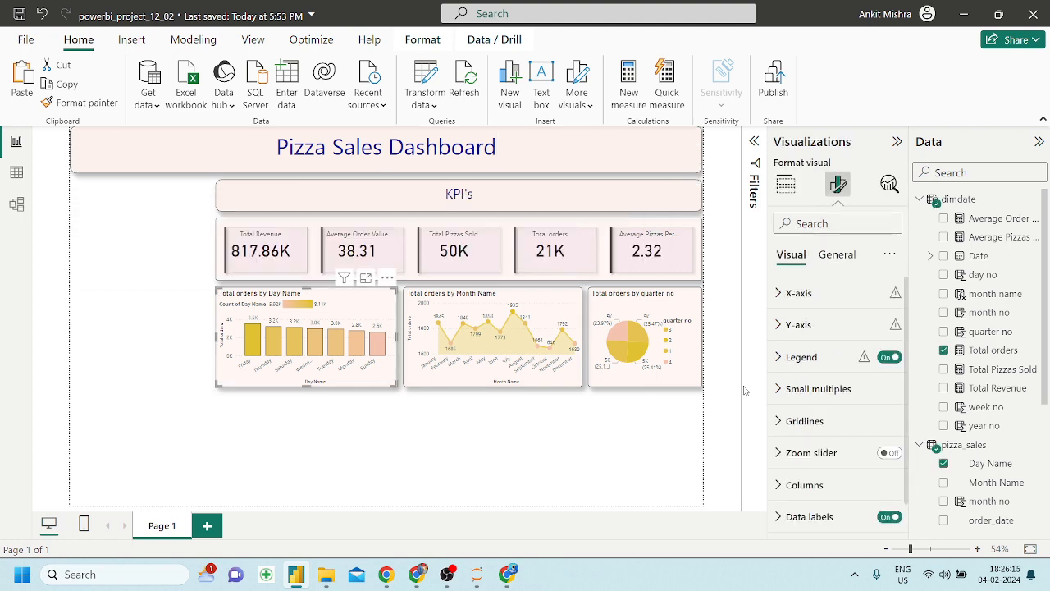
pyautogui.click(837, 255)
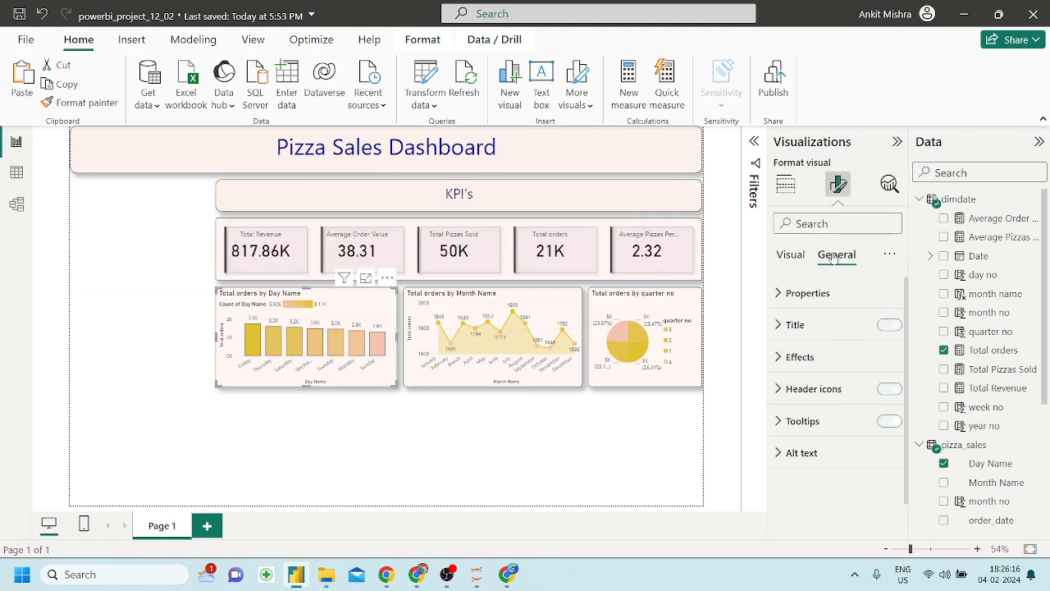
pyautogui.click(777, 357)
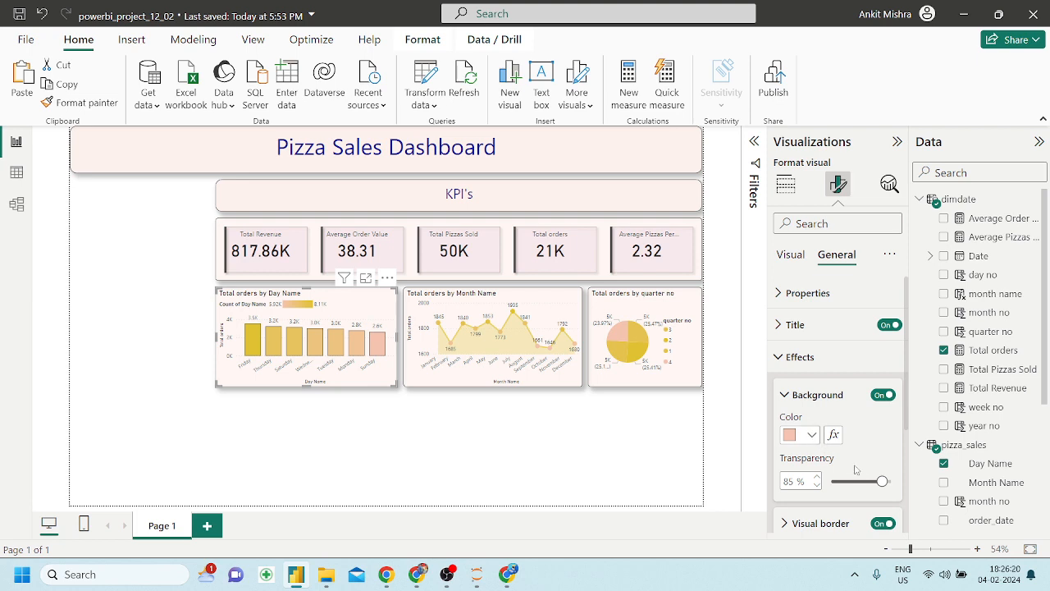
pyautogui.moveTo(769, 486); pyautogui.dragTo(715, 486)
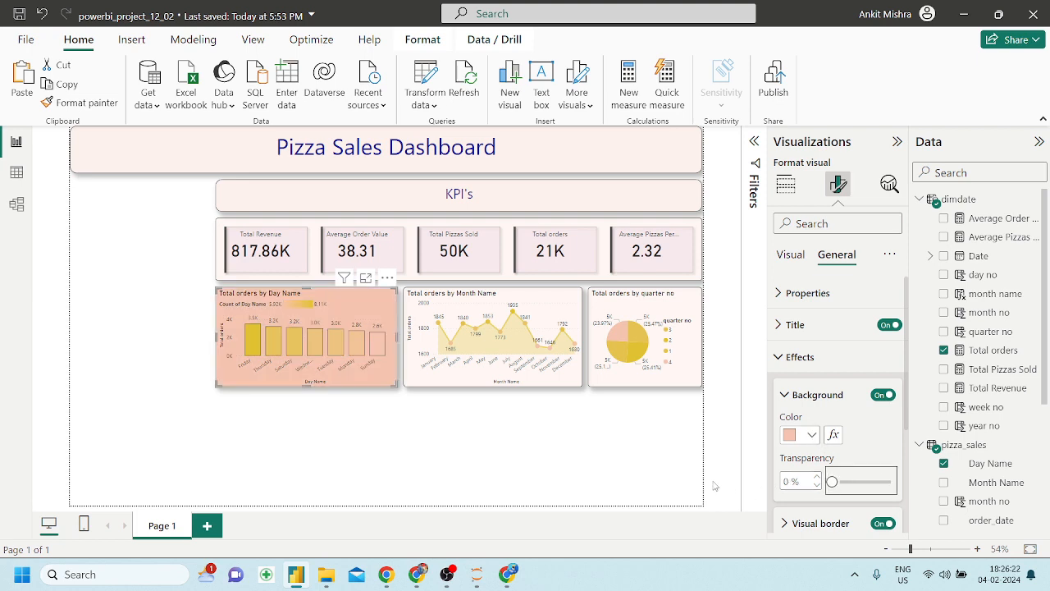
pyautogui.click(811, 435)
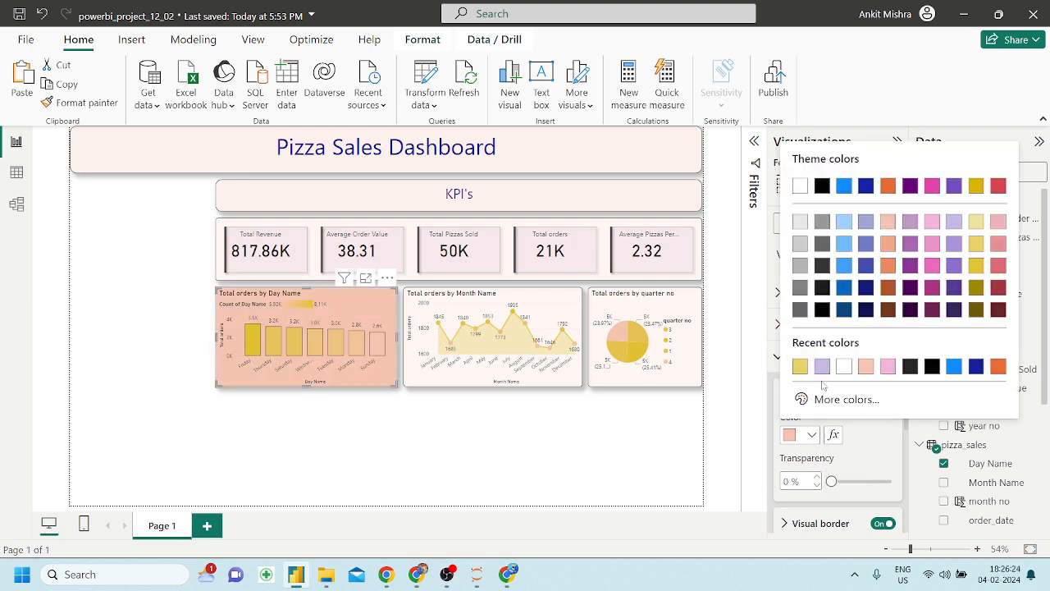
pyautogui.click(794, 181)
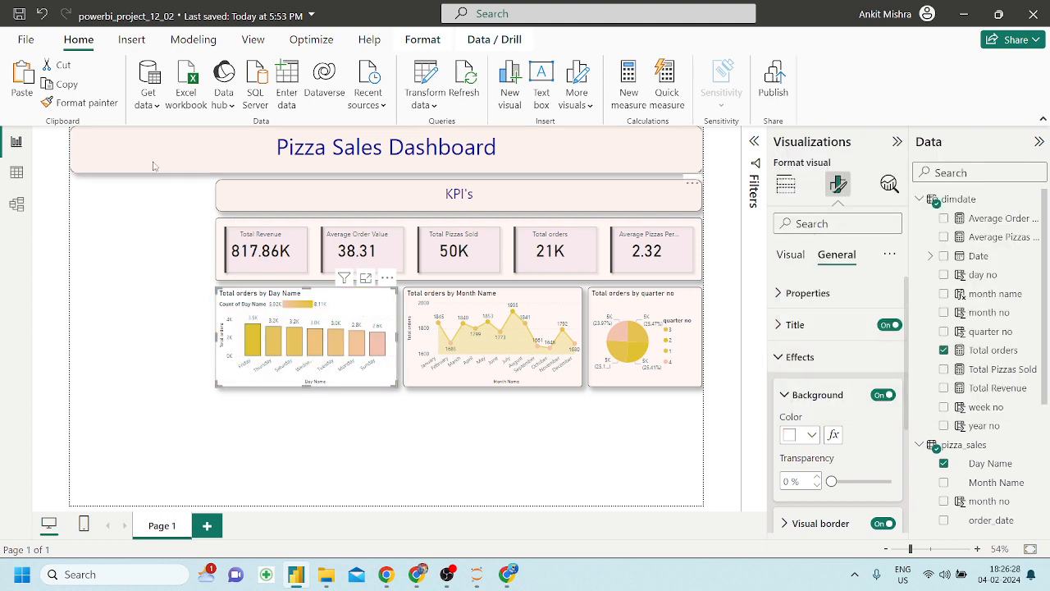
# Copy the formatting of the orders-by-day chart to the Pizza Sales Dashboard title box with Format painter
pyautogui.click(81, 102)
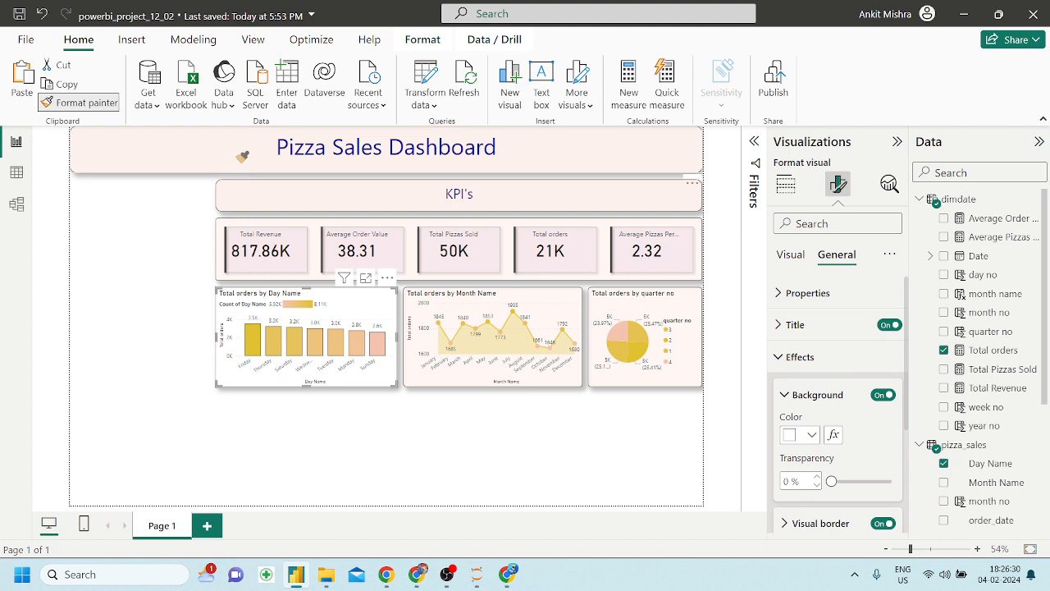
pyautogui.click(242, 156)
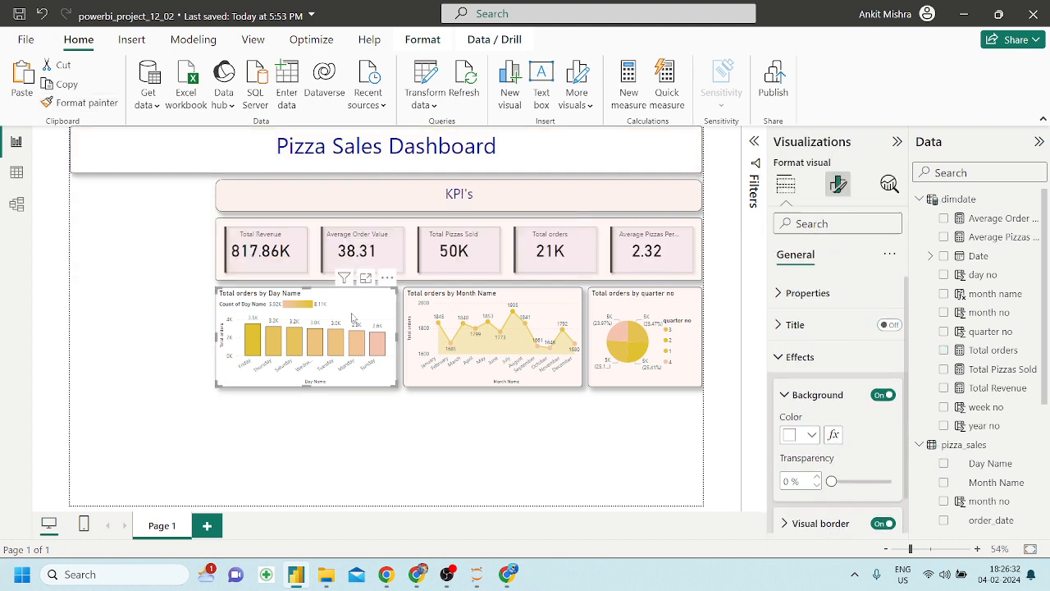
pyautogui.click(75, 104)
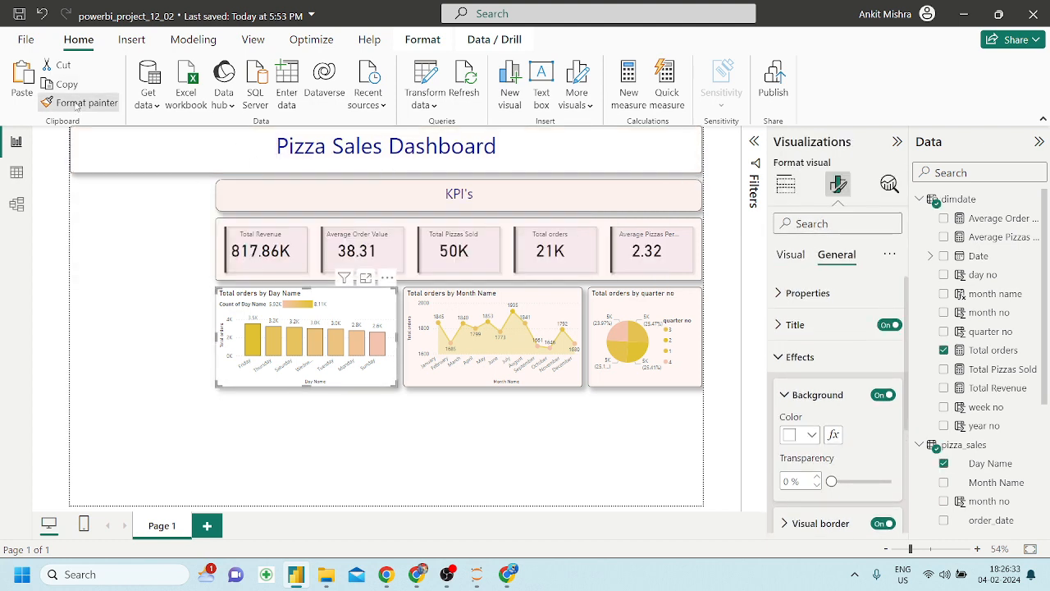
pyautogui.click(345, 308)
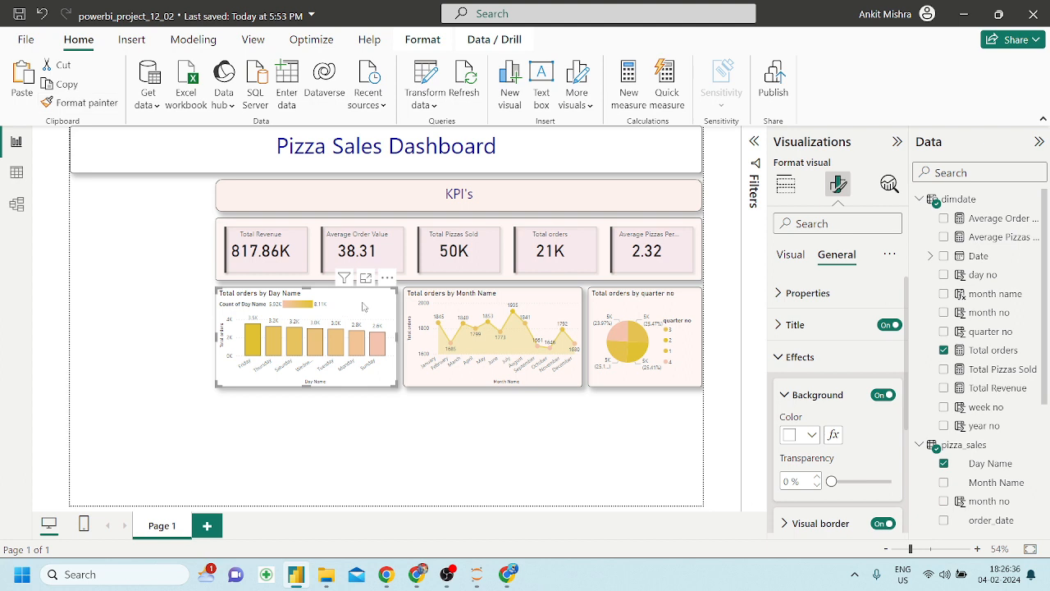
# Copy the orders-by-day chart's formatting to the monthly area chart, and that chart's formatting to the quarterly pie chart, with Format painter
pyautogui.click(86, 103)
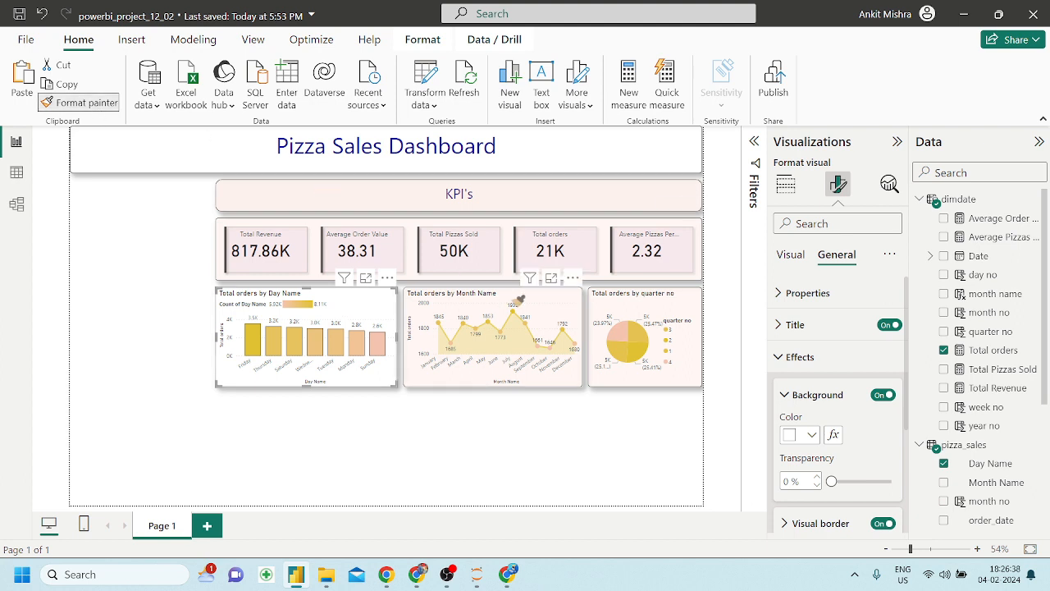
pyautogui.click(540, 299)
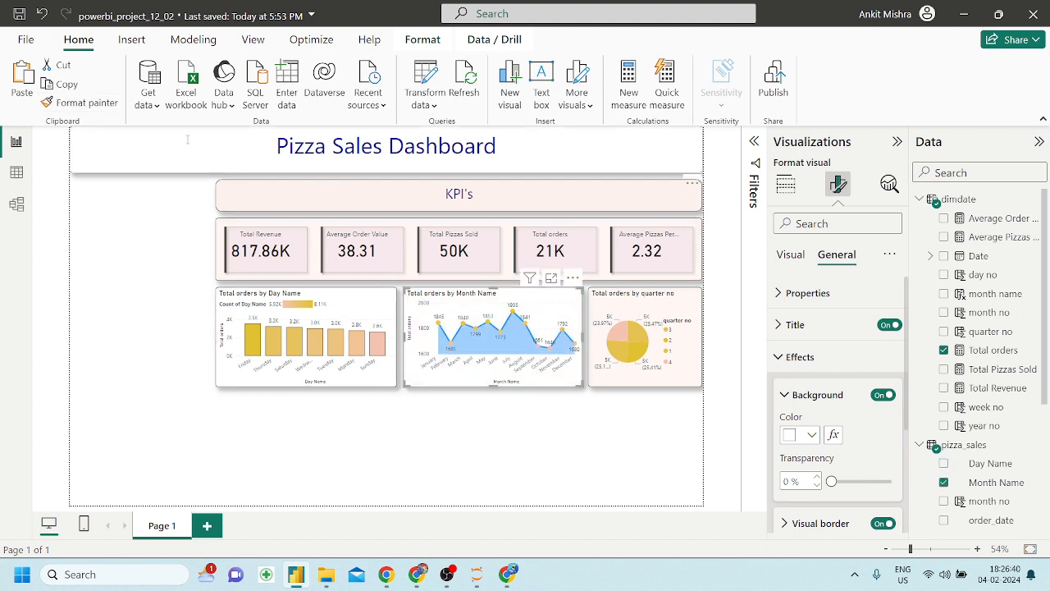
pyautogui.click(85, 103)
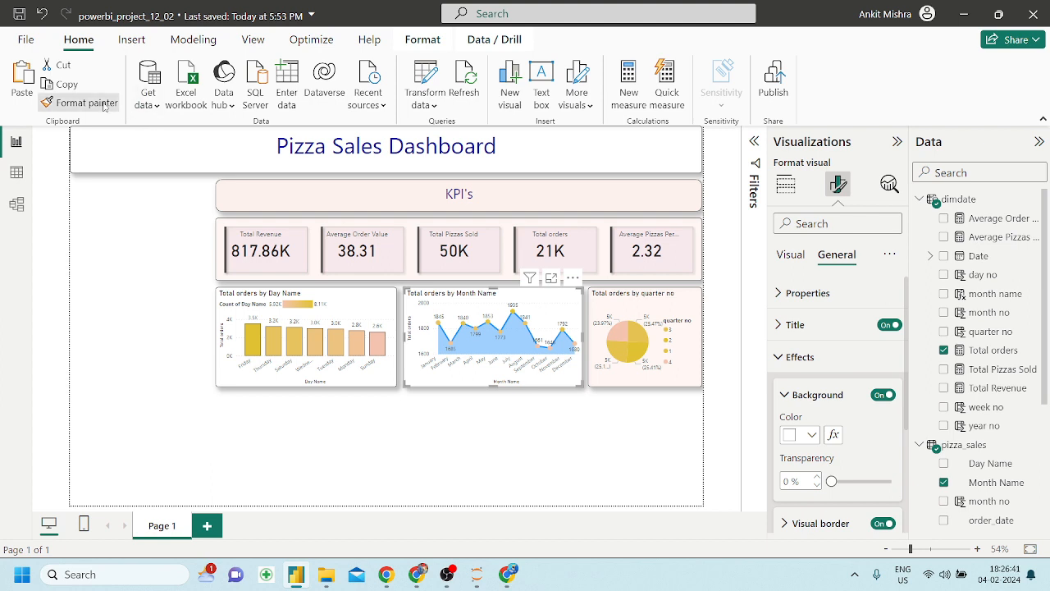
pyautogui.click(647, 299)
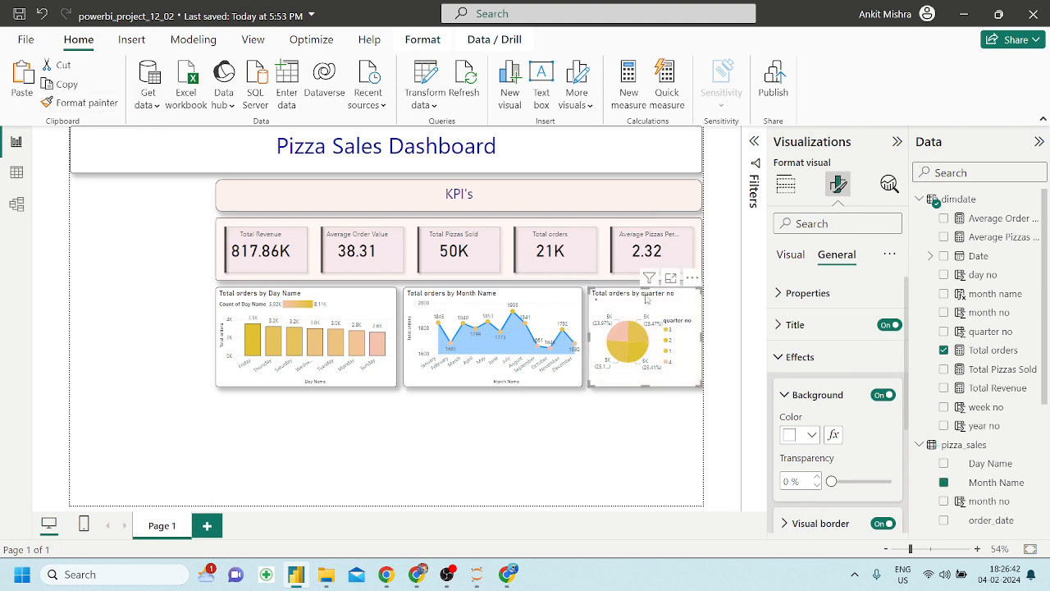
pyautogui.click(85, 103)
pyautogui.click(309, 216)
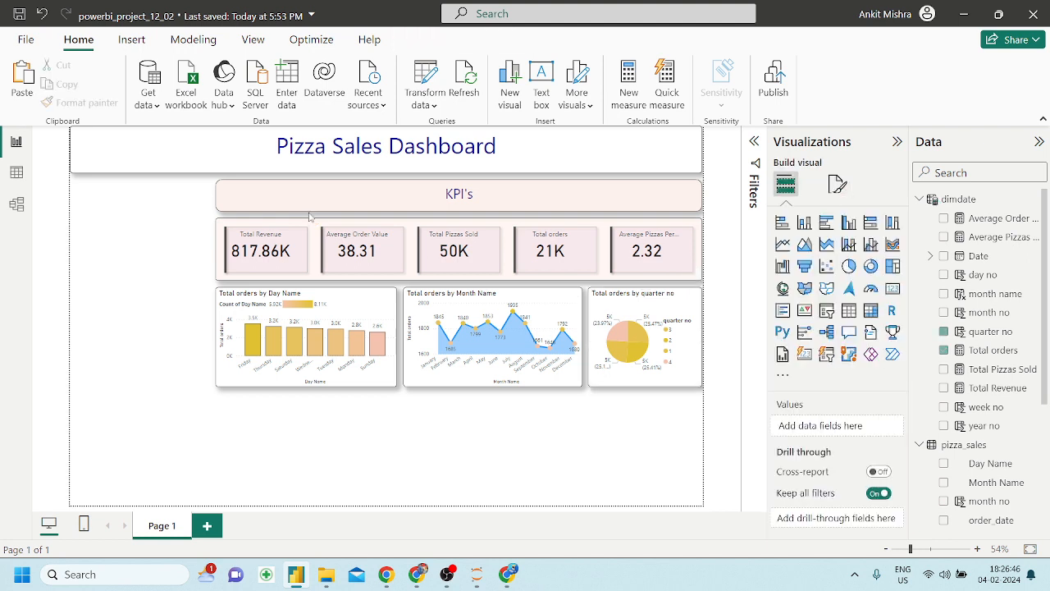
# Copy the orders-by-day chart's formatting to the KPI card row and the KPI's heading box with Format painter, and clear the selection
pyautogui.click(326, 292)
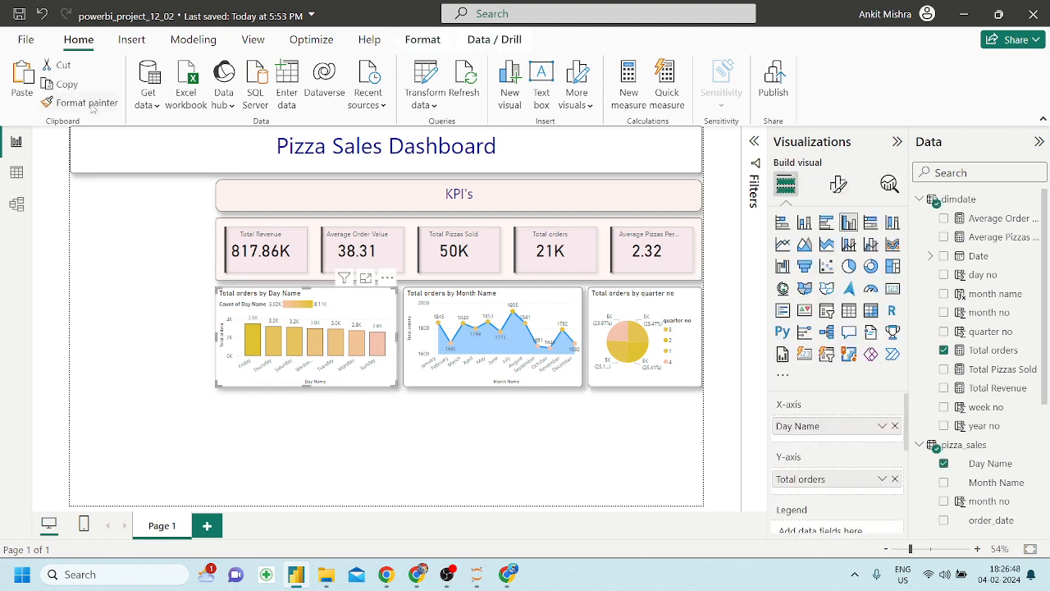
pyautogui.click(88, 104)
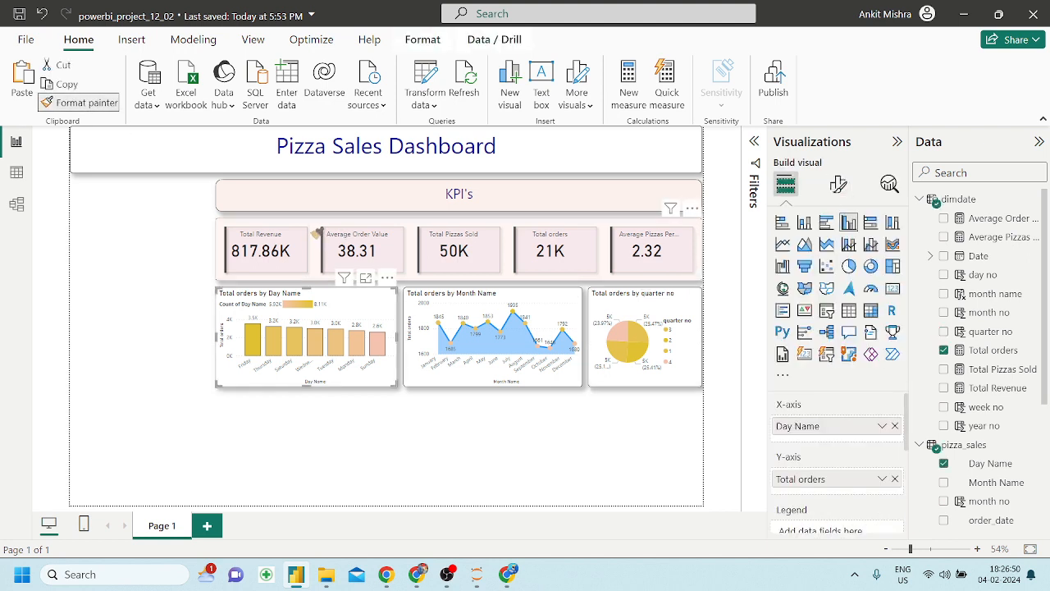
pyautogui.click(316, 234)
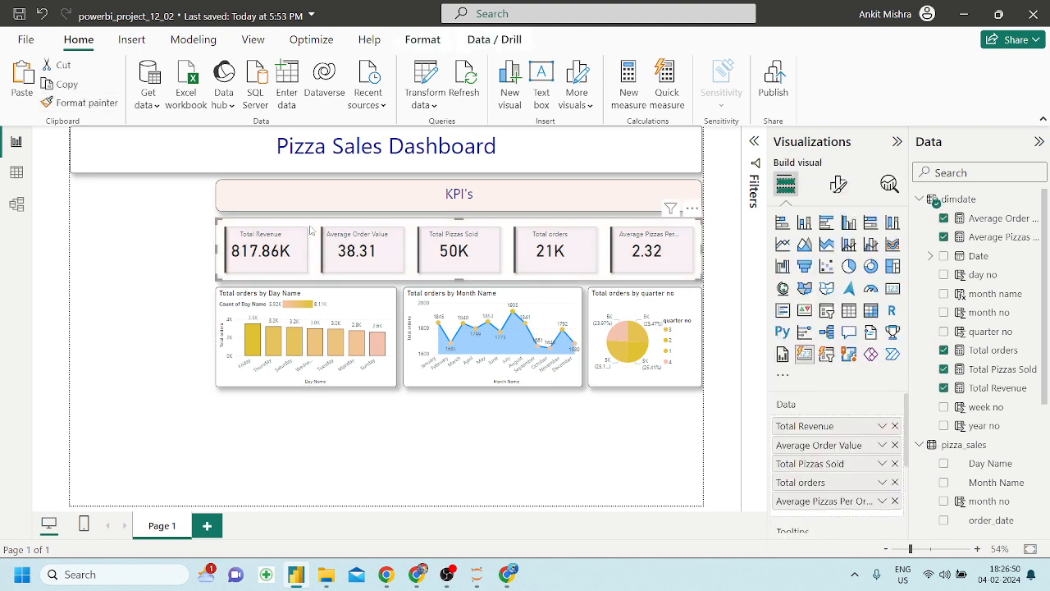
pyautogui.click(359, 302)
pyautogui.click(101, 106)
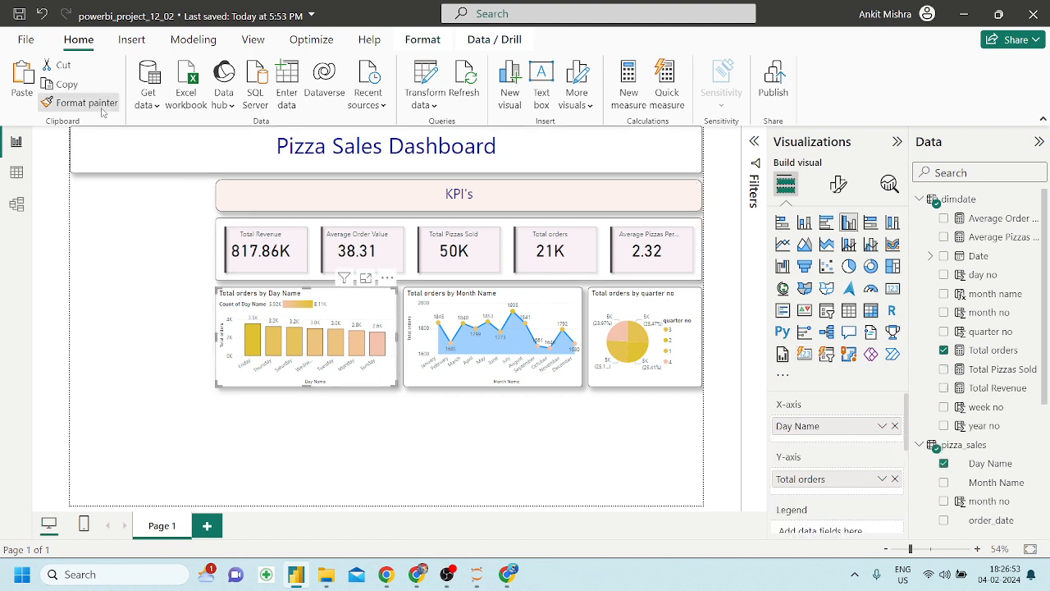
pyautogui.click(287, 194)
pyautogui.click(403, 405)
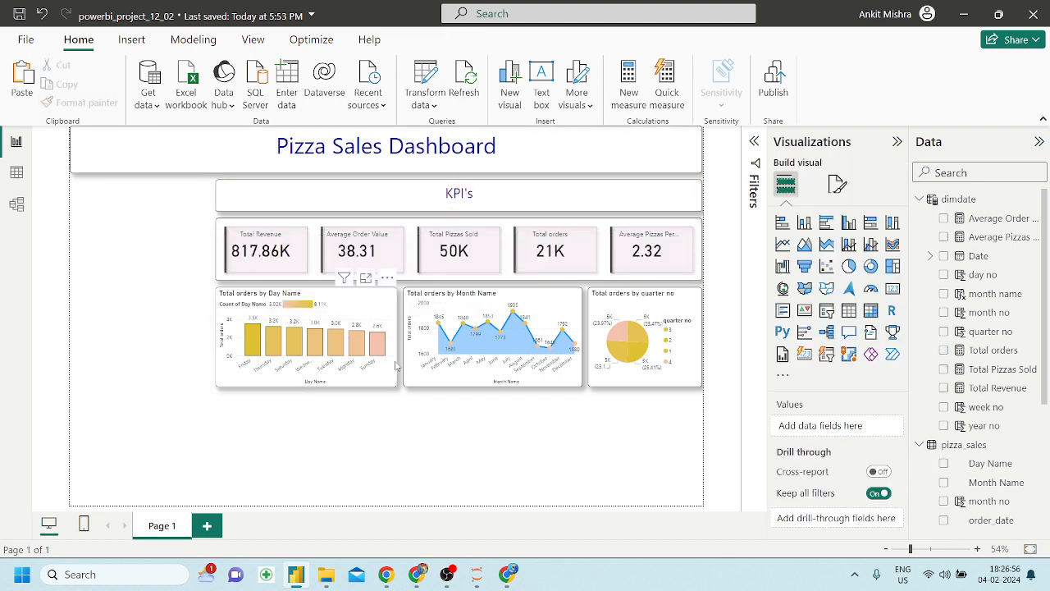
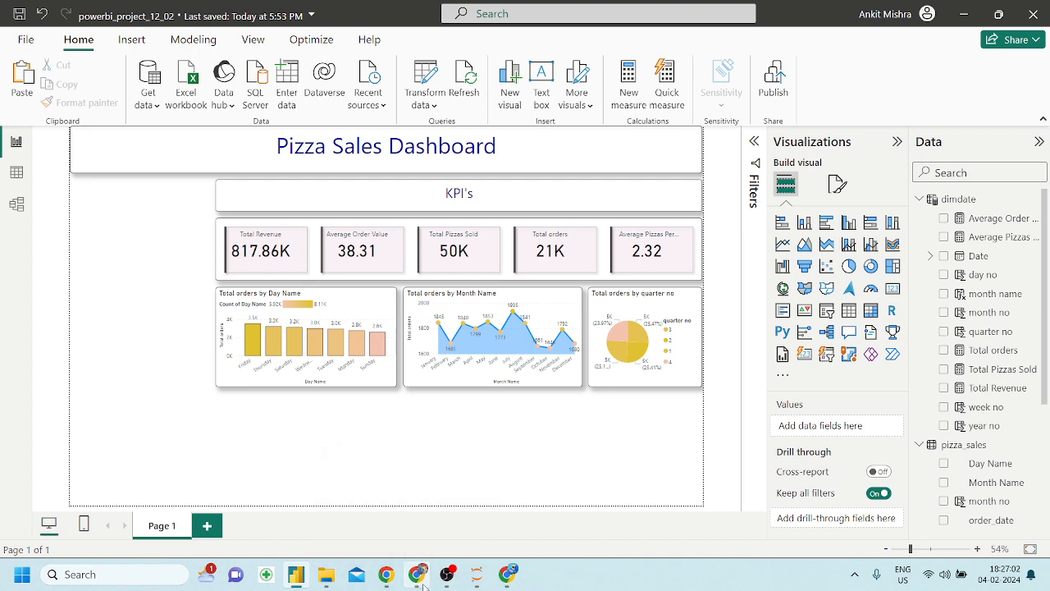
# Following the reference PDF, add a donut chart with pizza_category as legend and Total Revenue as values
pyautogui.hotkey('alt', 'Tab')
pyautogui.scroll(-2, 524, 418)
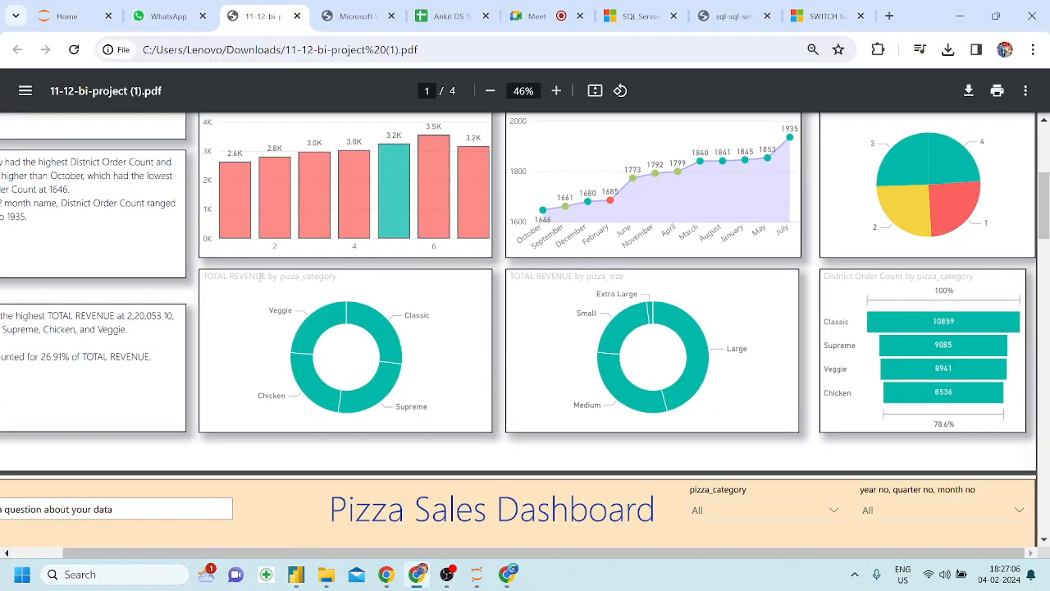
pyautogui.click(359, 15)
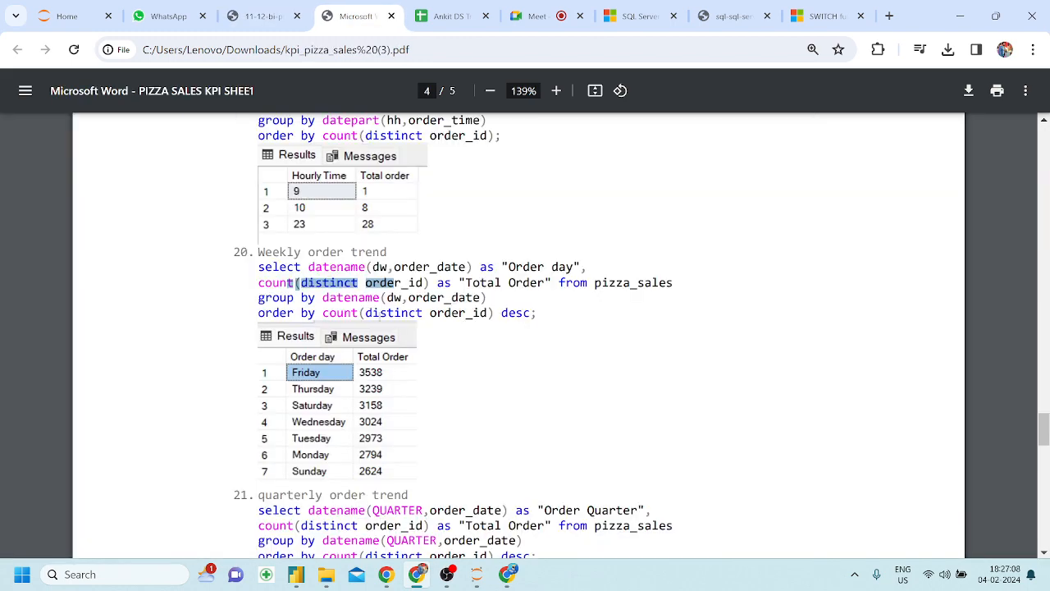
pyautogui.scroll(10, 379, 328)
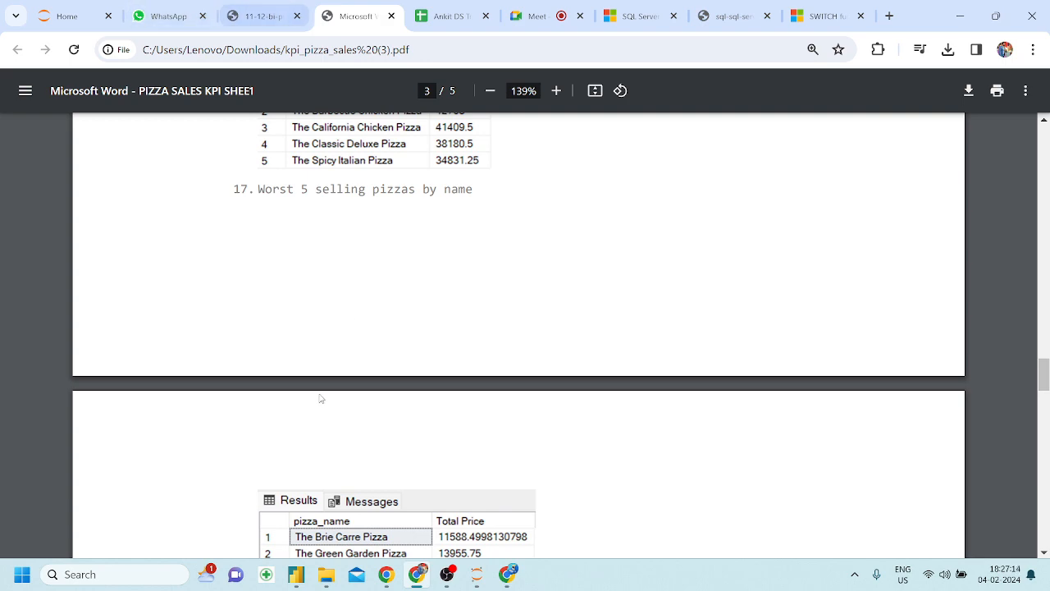
pyautogui.click(297, 582)
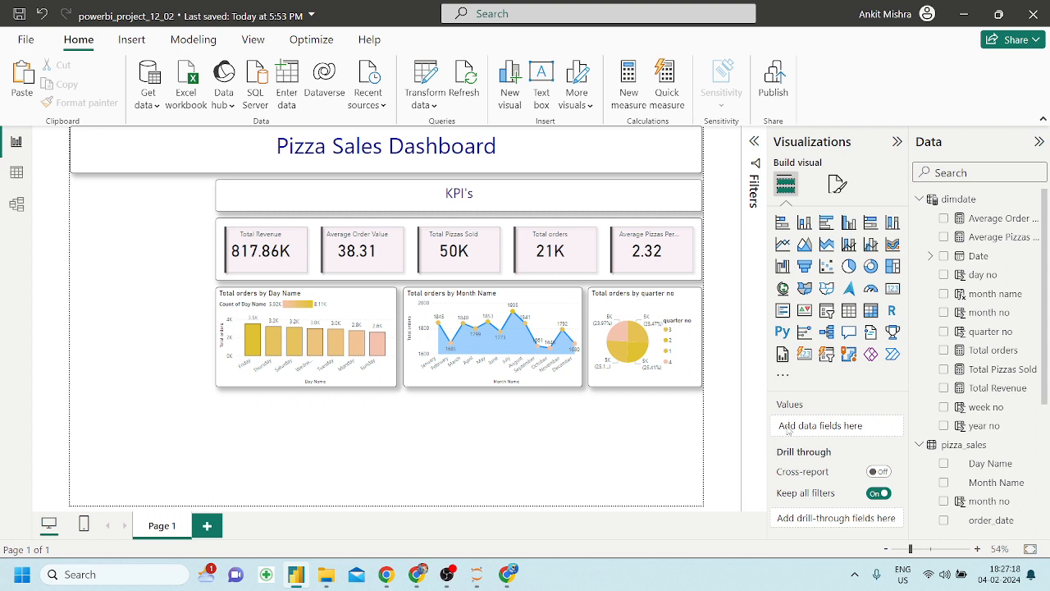
pyautogui.click(871, 266)
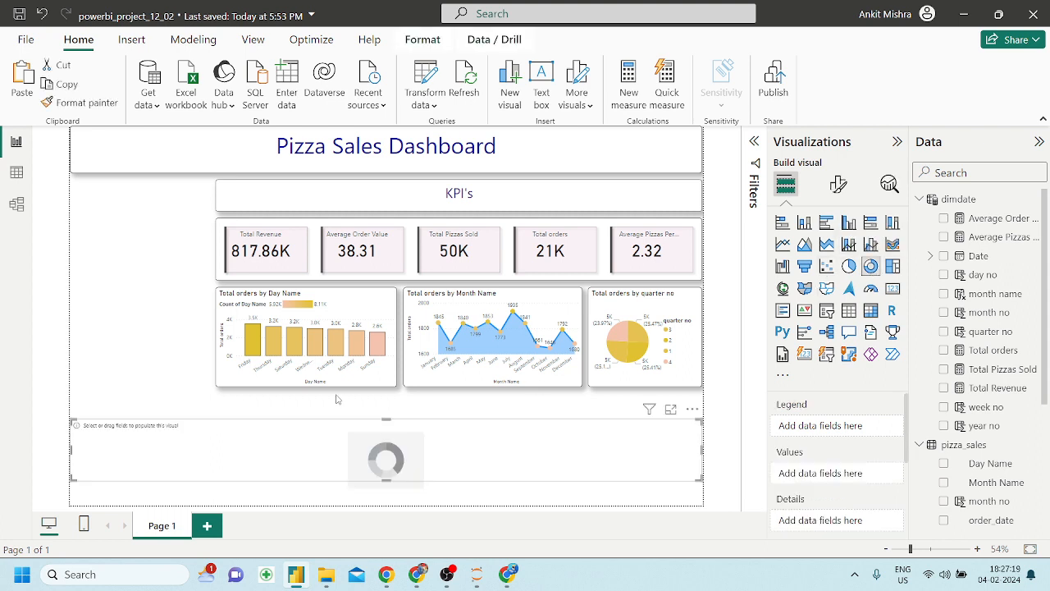
pyautogui.scroll(-5, 990, 464)
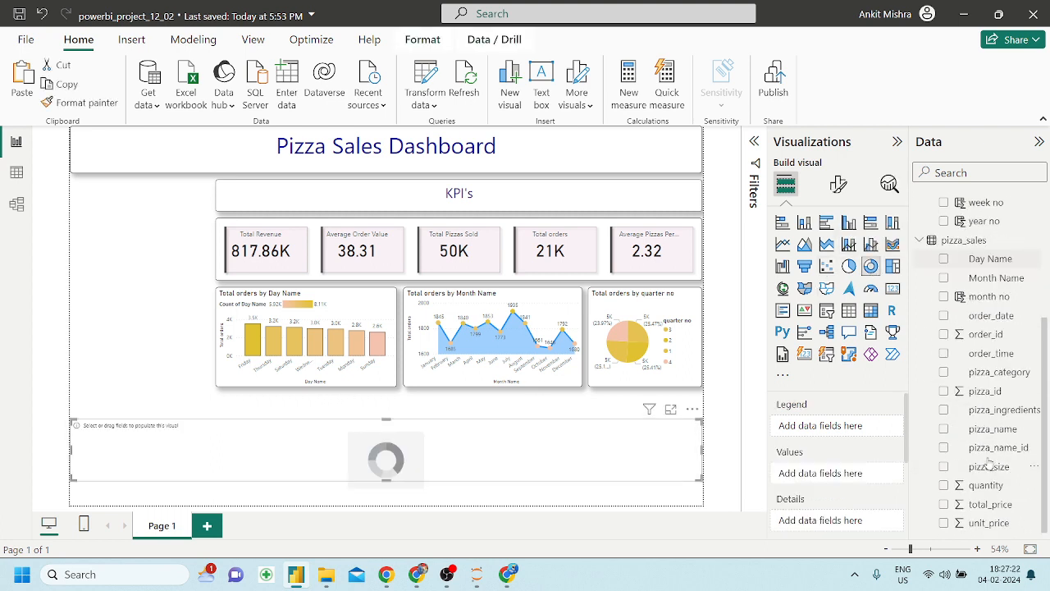
pyautogui.moveTo(999, 372); pyautogui.dragTo(857, 431)
pyautogui.scroll(5, 1012, 439)
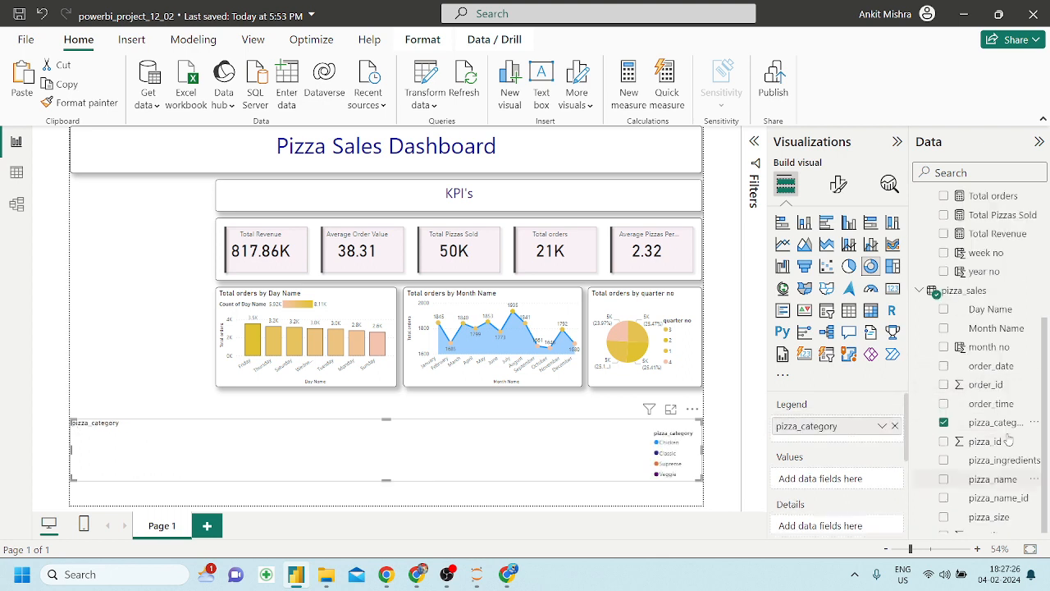
pyautogui.moveTo(998, 393); pyautogui.dragTo(857, 481)
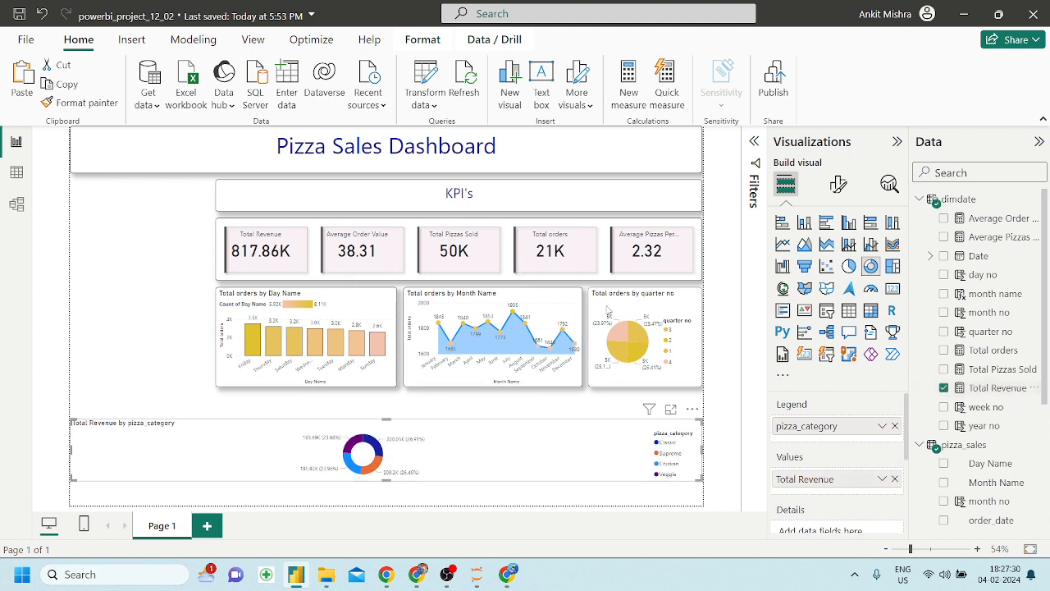
# Apply the monthly area chart's formatting to the donut chart with Format painter, and shrink and place it below the orders-by-day chart
pyautogui.click(463, 303)
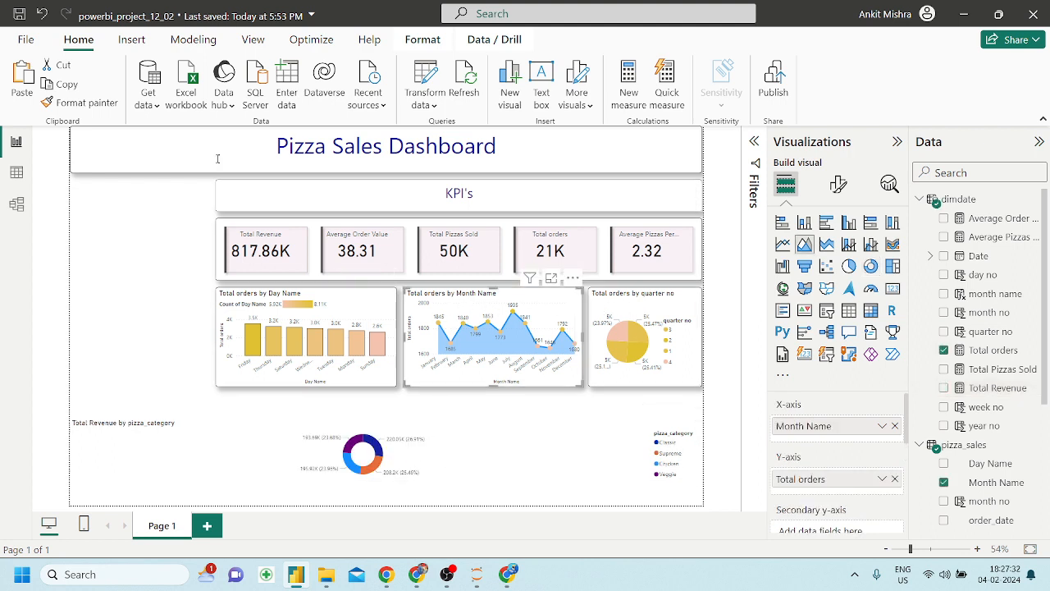
pyautogui.click(86, 102)
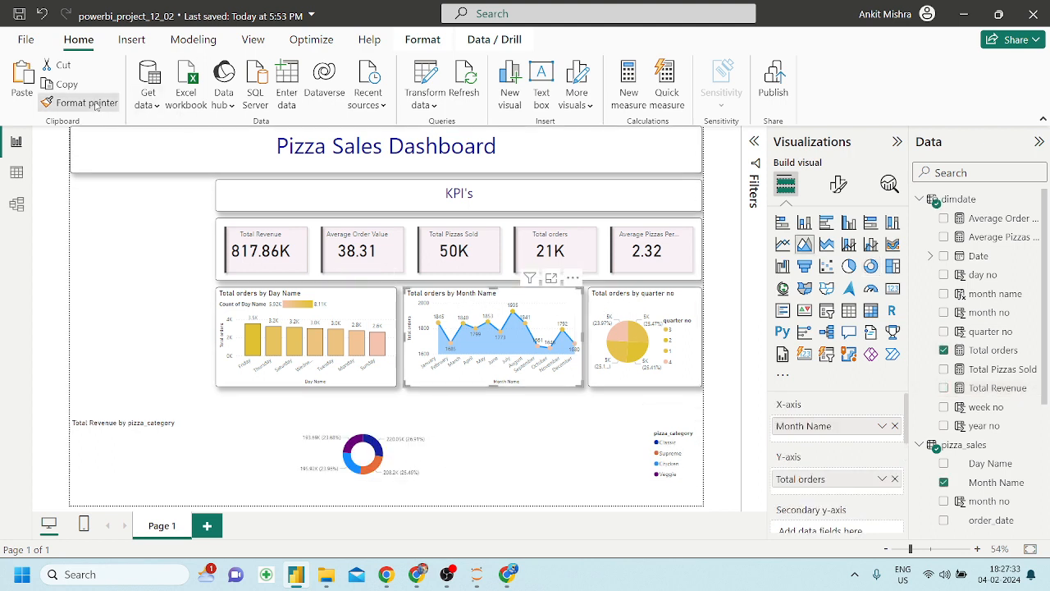
pyautogui.click(276, 448)
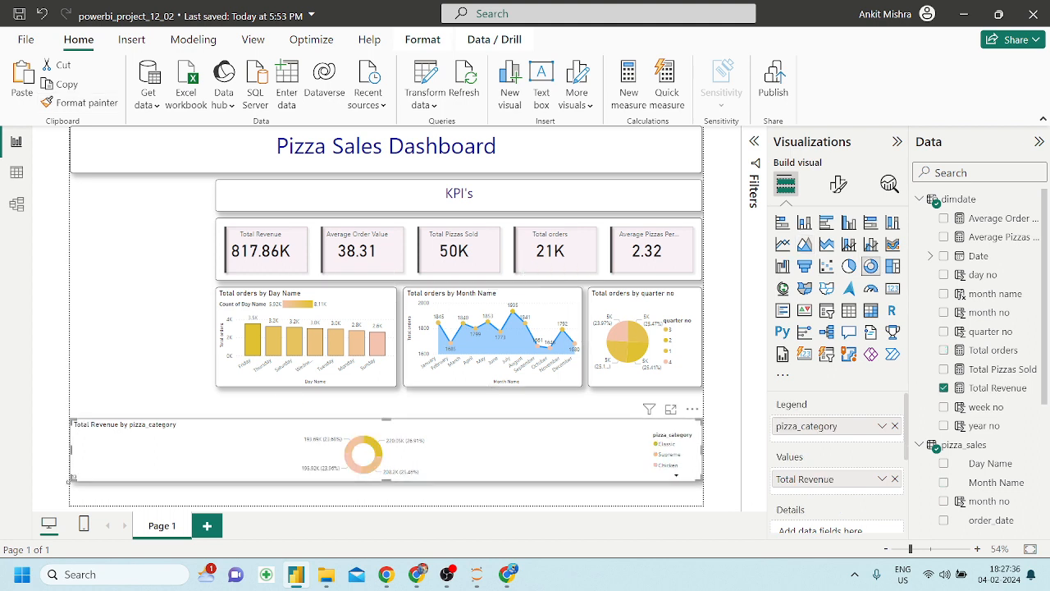
pyautogui.moveTo(71, 481); pyautogui.dragTo(579, 511)
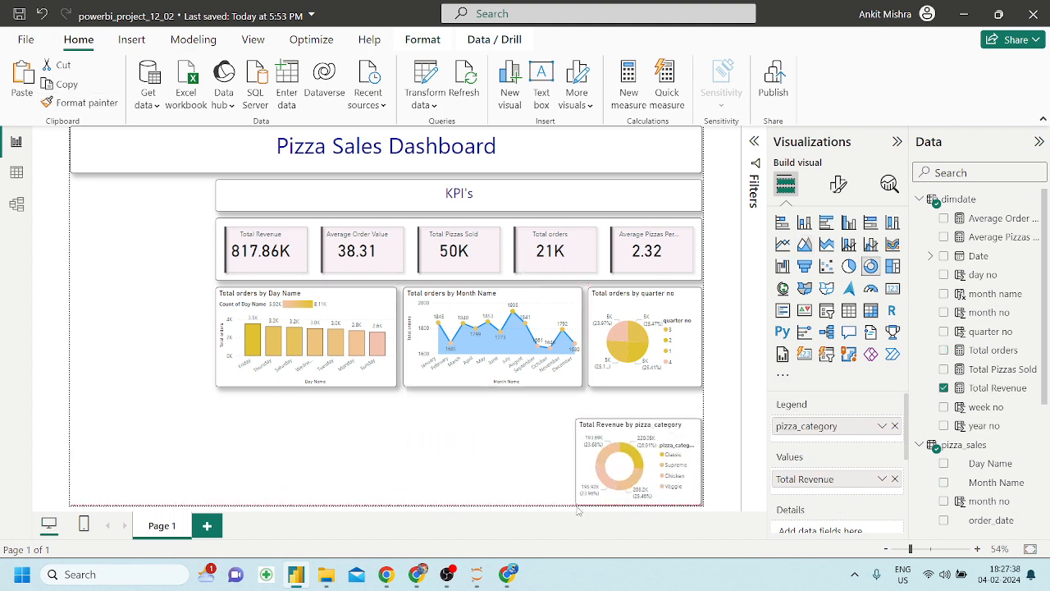
pyautogui.moveTo(648, 486); pyautogui.dragTo(374, 498)
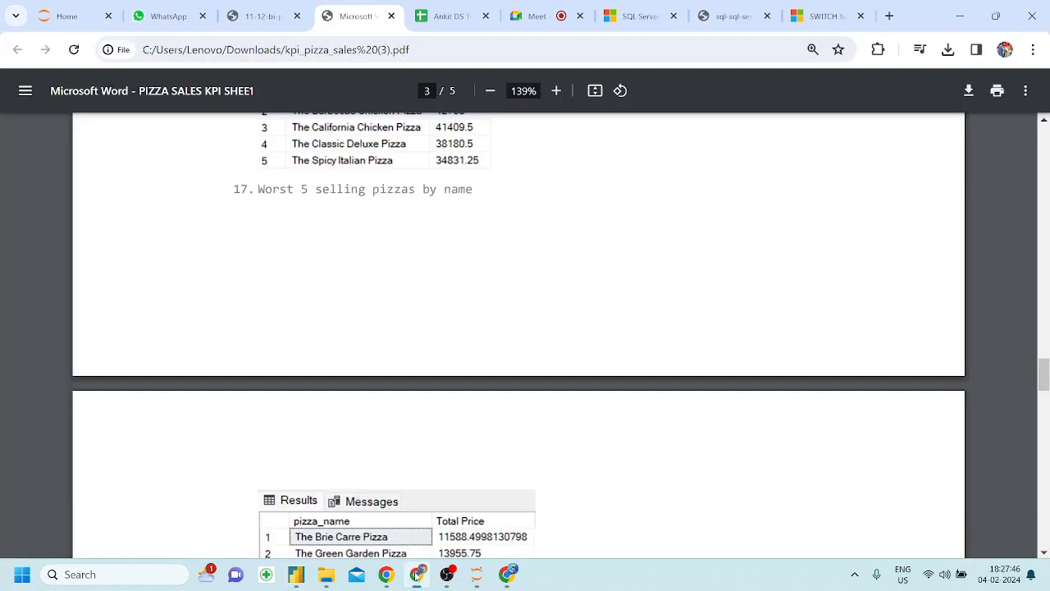
# Check the 11-12-bi-project PDF layout, duplicate the Total Revenue by pizza_category donut chart, and place the copy beside the original
pyautogui.click(417, 574)
pyautogui.click(243, 13)
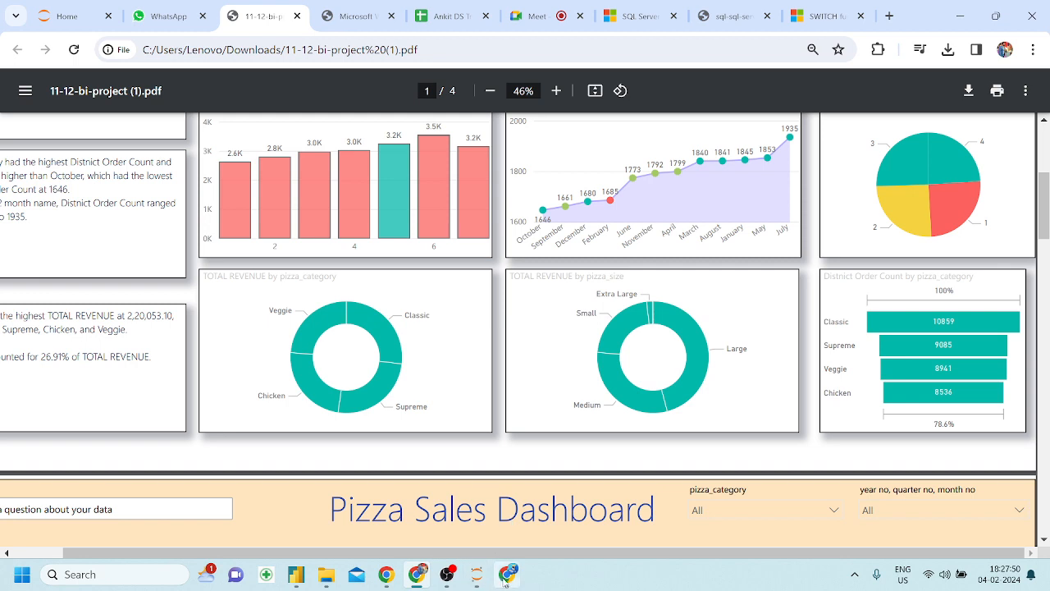
pyautogui.click(296, 574)
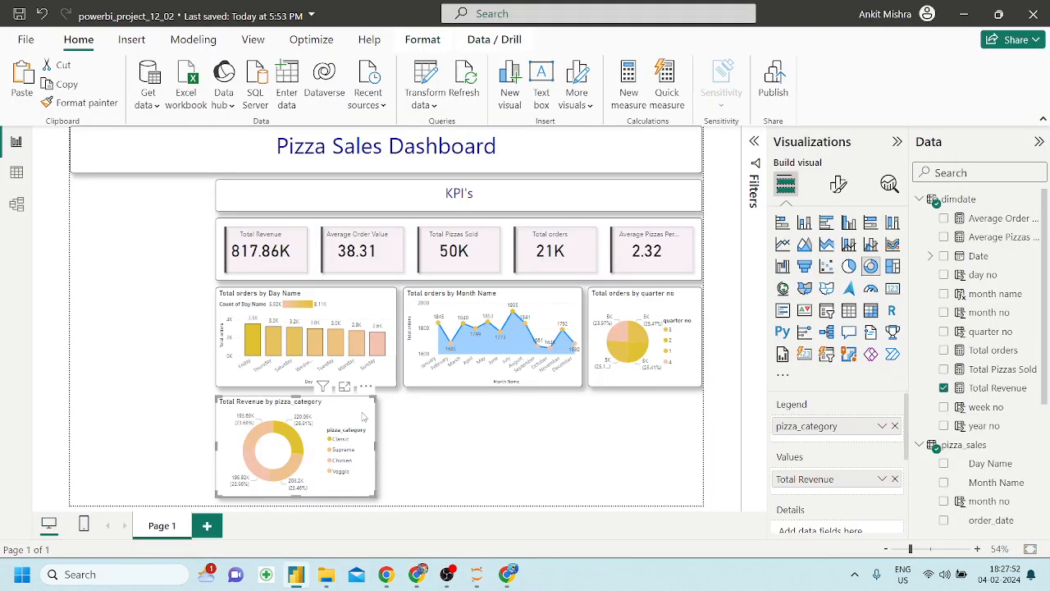
pyautogui.hotkey('ctrl', 'c')
pyautogui.hotkey('ctrl', 'v')
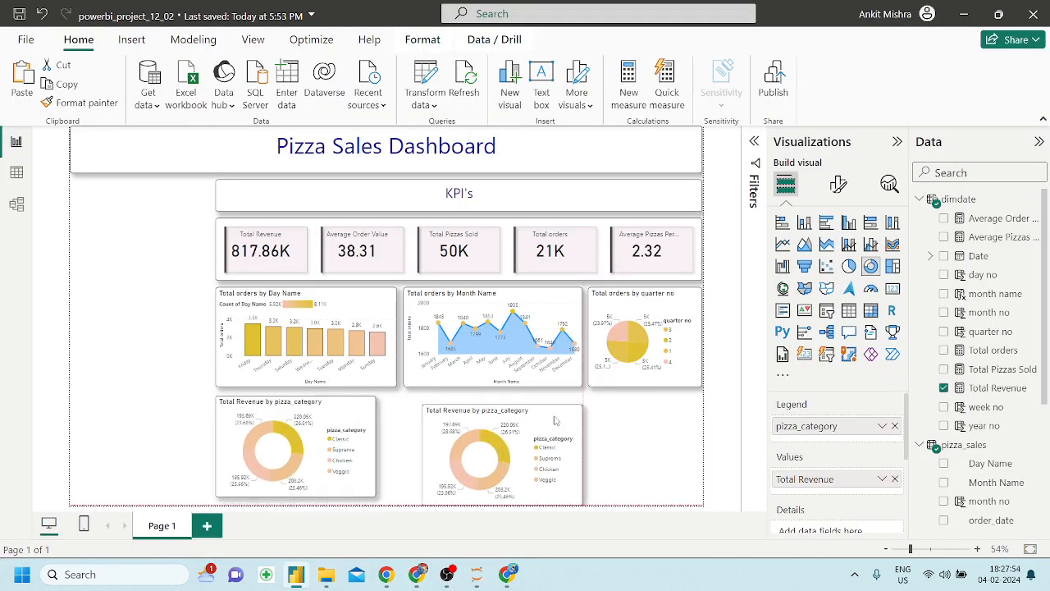
pyautogui.moveTo(515, 411); pyautogui.dragTo(535, 411)
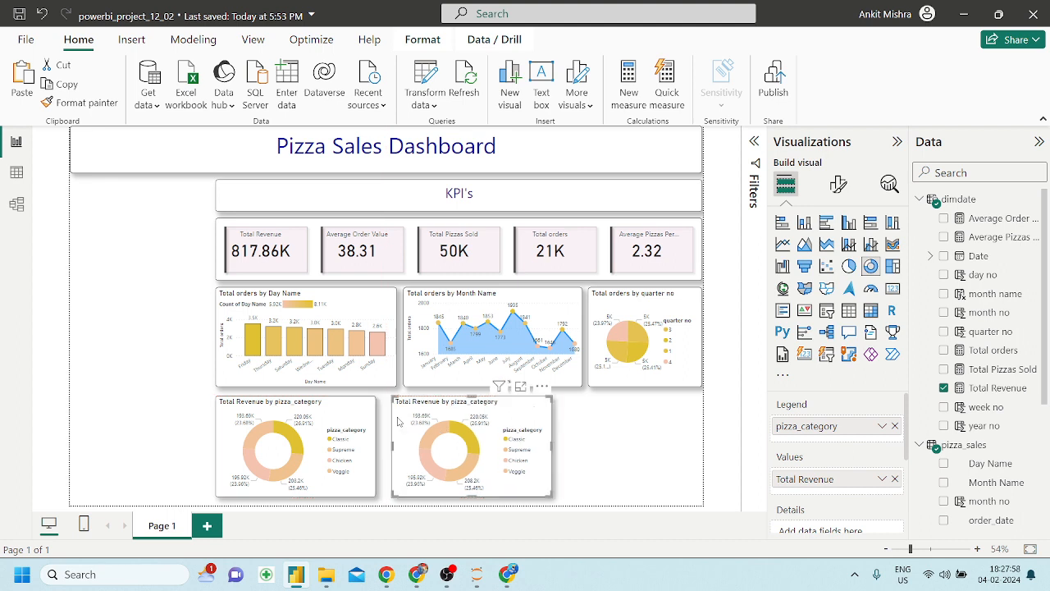
# Align the copied donut chart with the monthly area chart and widen both donut charts to match the charts above them
pyautogui.click(365, 422)
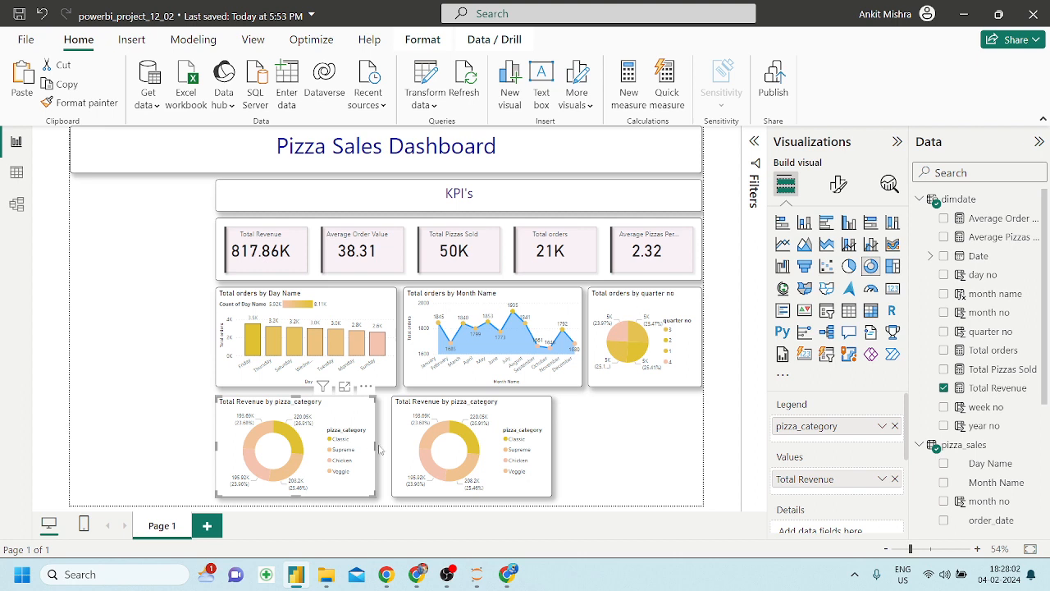
pyautogui.moveTo(378, 447); pyautogui.dragTo(391, 448)
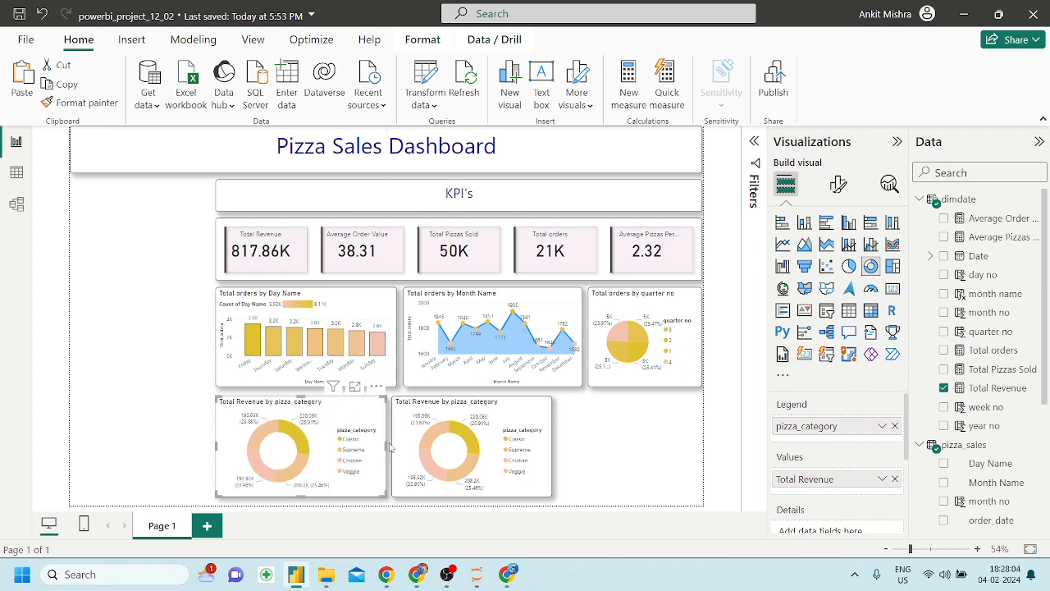
pyautogui.moveTo(503, 418); pyautogui.dragTo(515, 419)
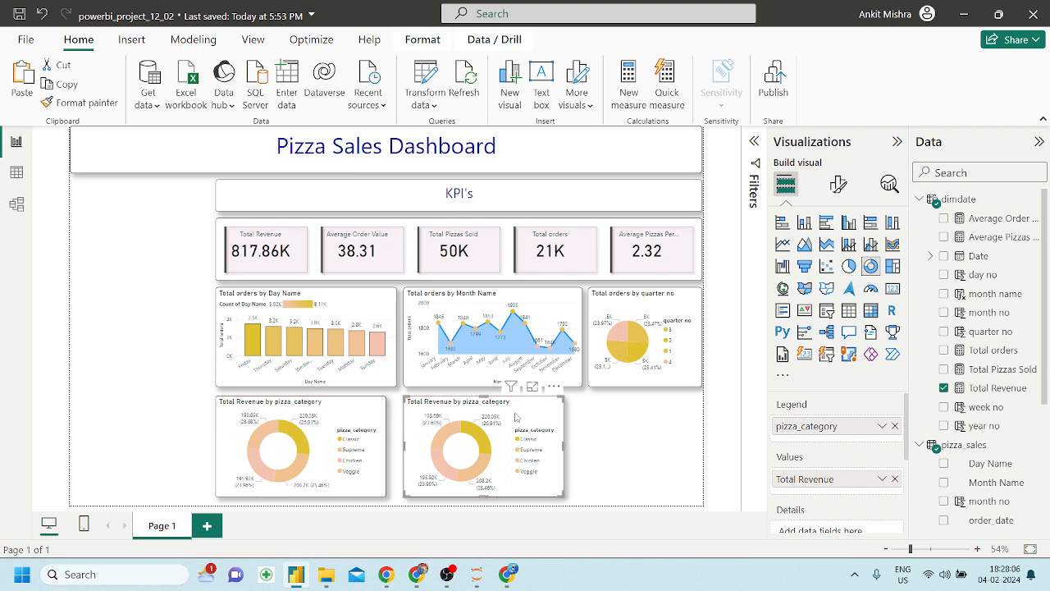
pyautogui.click(373, 447)
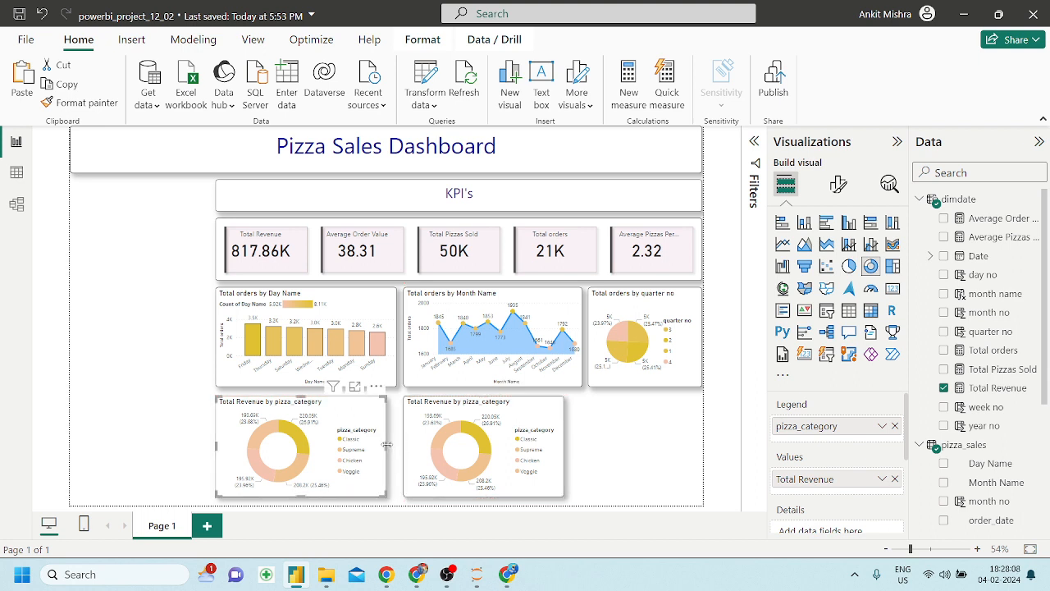
pyautogui.moveTo(388, 448); pyautogui.dragTo(398, 448)
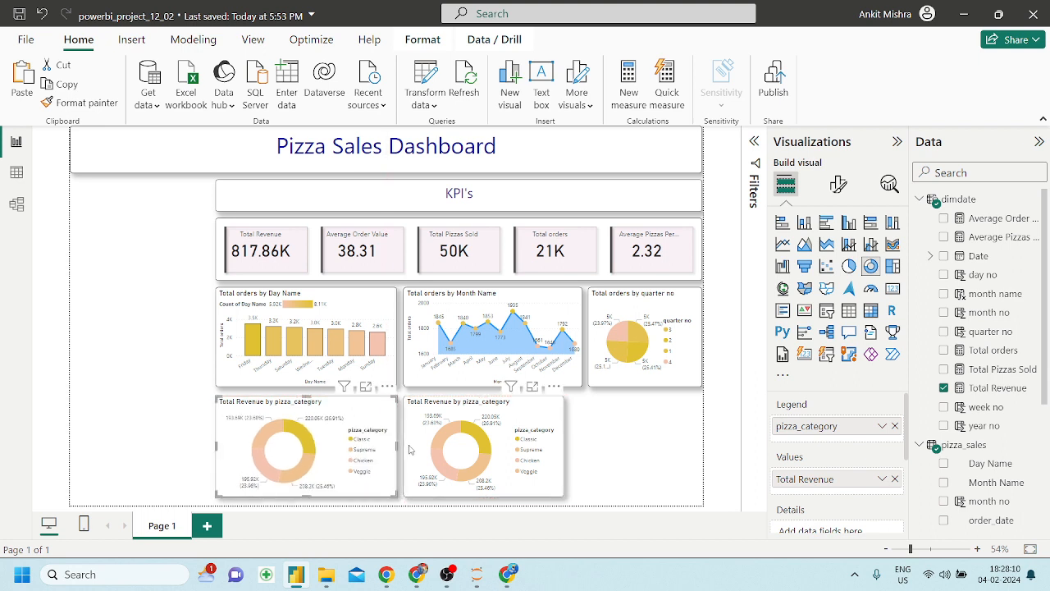
pyautogui.click(414, 449)
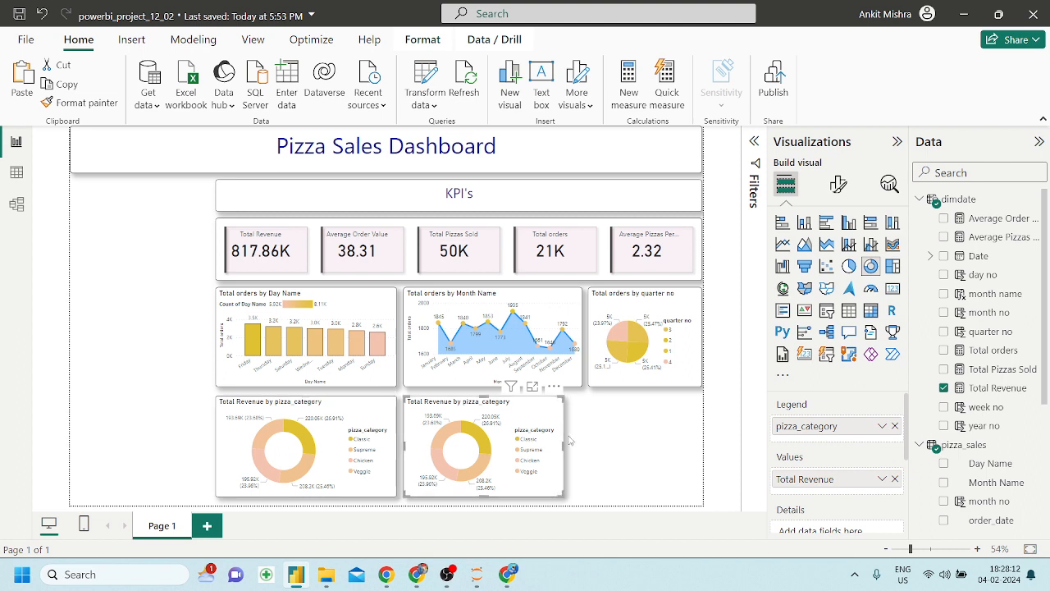
pyautogui.moveTo(563, 445); pyautogui.dragTo(582, 447)
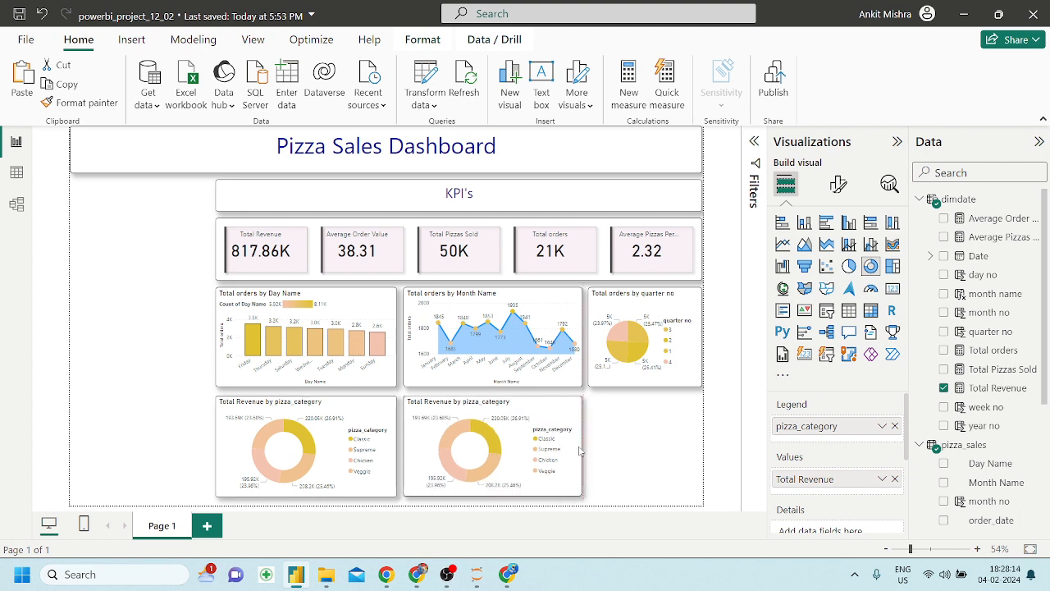
# Replace pizza_category with pizza_size as the legend of the copied Total Revenue donut chart
pyautogui.click(895, 426)
pyautogui.scroll(-3, 978, 462)
pyautogui.moveTo(978, 462); pyautogui.dragTo(837, 425)
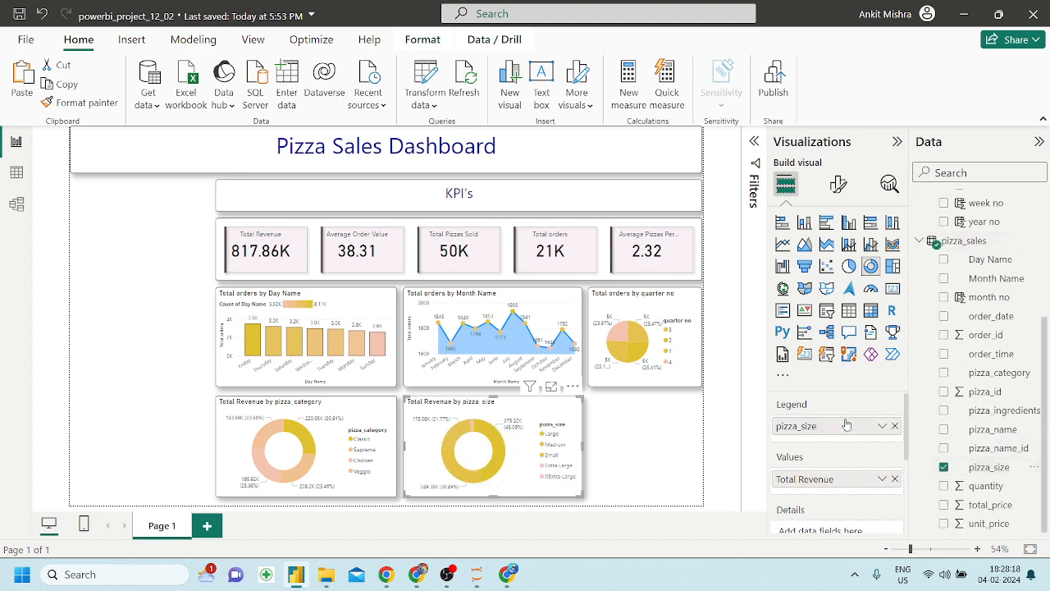
pyautogui.click(632, 427)
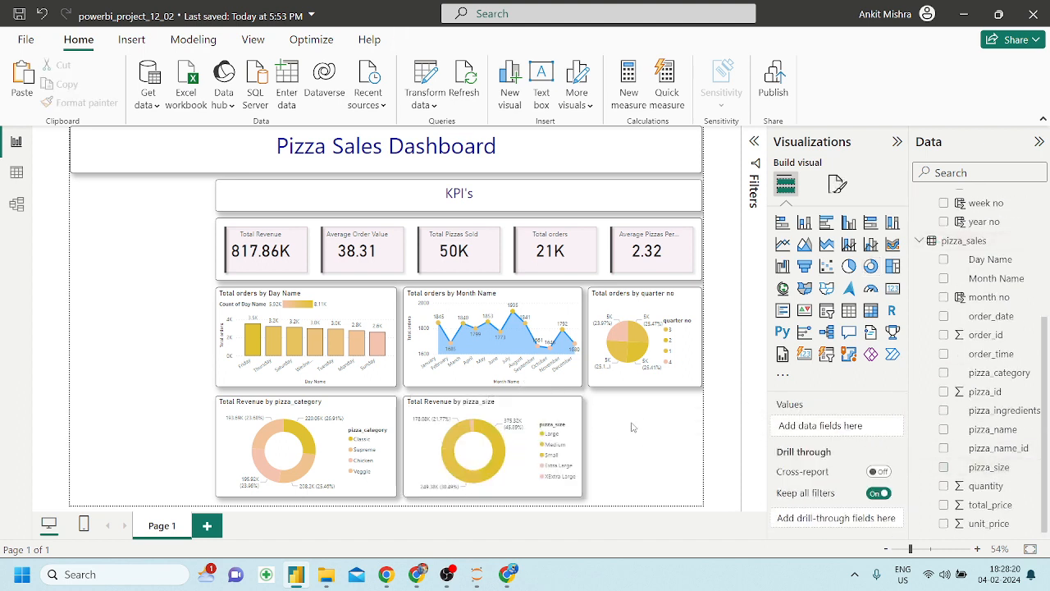
# Check the 11-12-bi-project PDF for the next visual and duplicate the Total Revenue by pizza_size donut chart
pyautogui.click(420, 576)
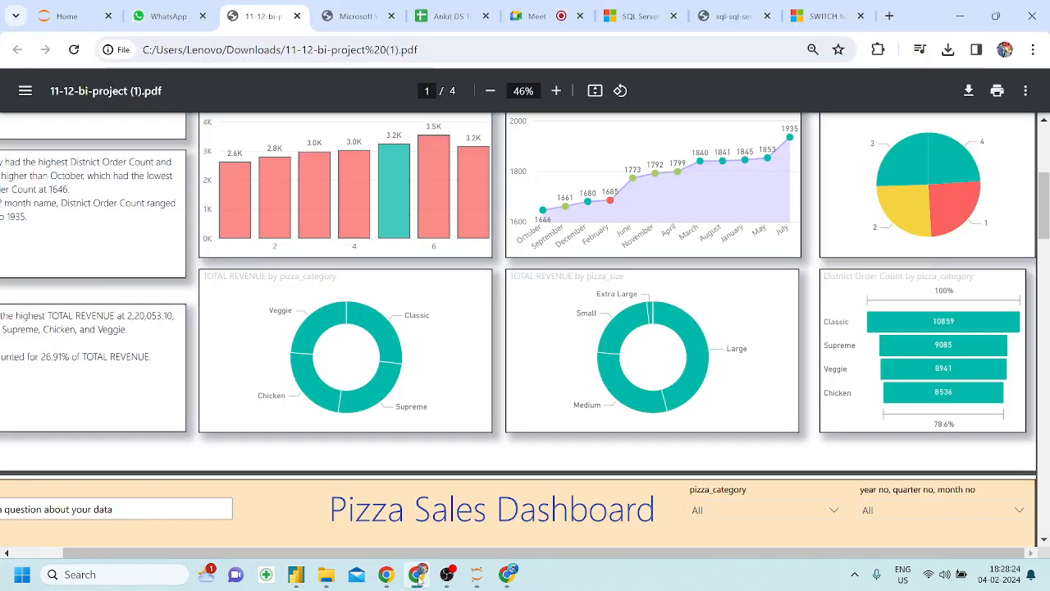
pyautogui.click(419, 576)
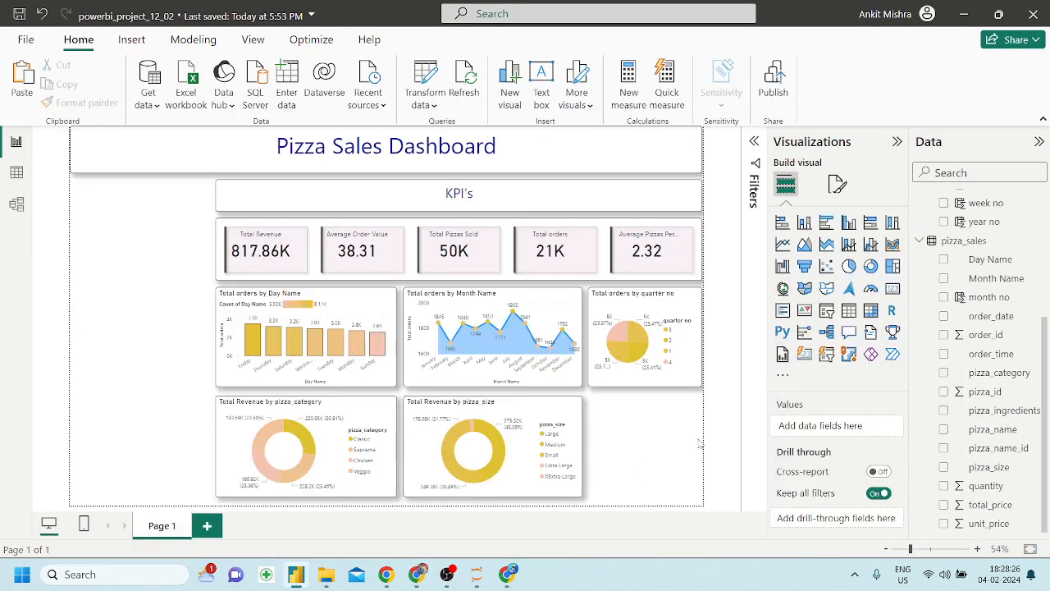
pyautogui.click(548, 408)
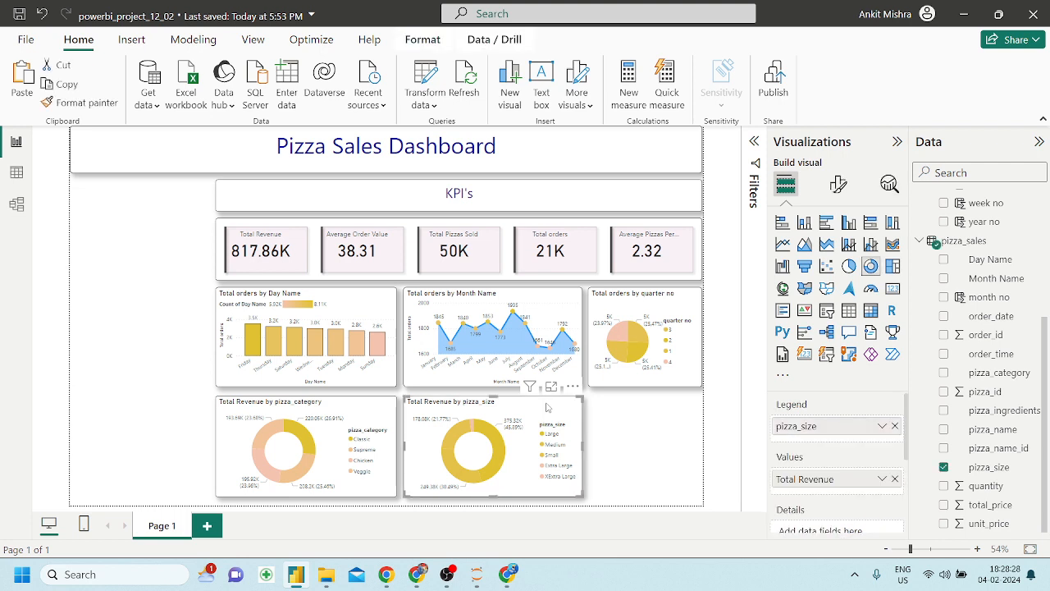
pyautogui.hotkey('ctrl', 'c')
pyautogui.hotkey('ctrl', 'v')
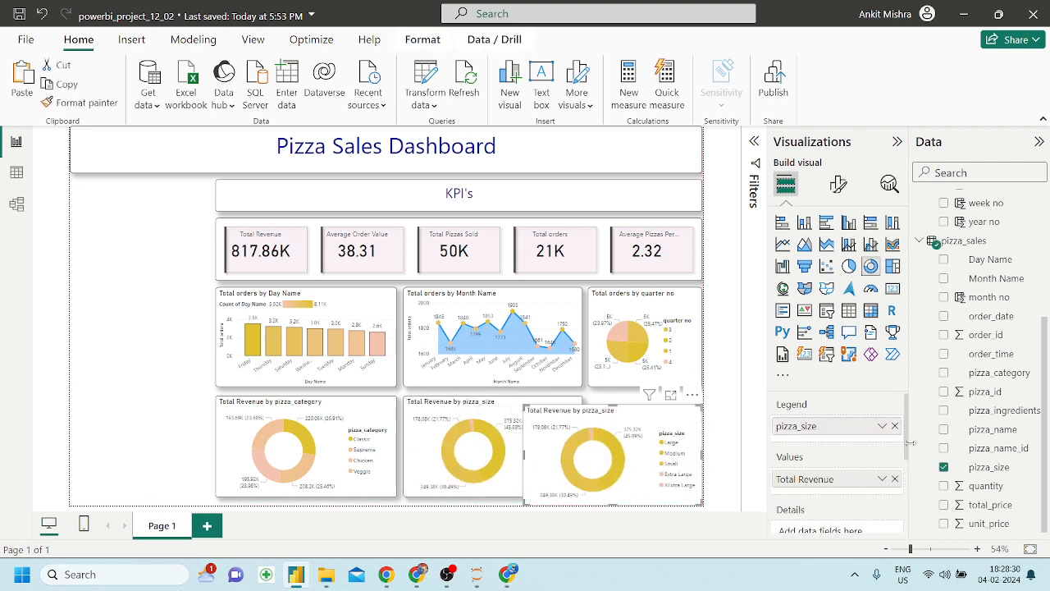
# Set the new copy's legend to pizza_category and replace its Total Revenue value with Total orders
pyautogui.click(895, 427)
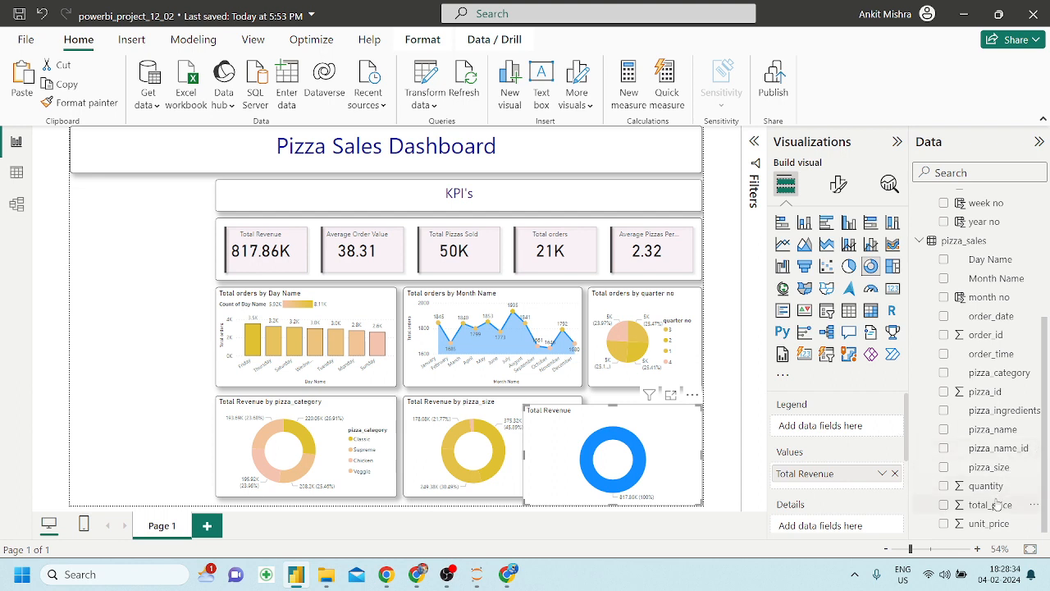
pyautogui.moveTo(1009, 375); pyautogui.dragTo(875, 429)
pyautogui.click(895, 479)
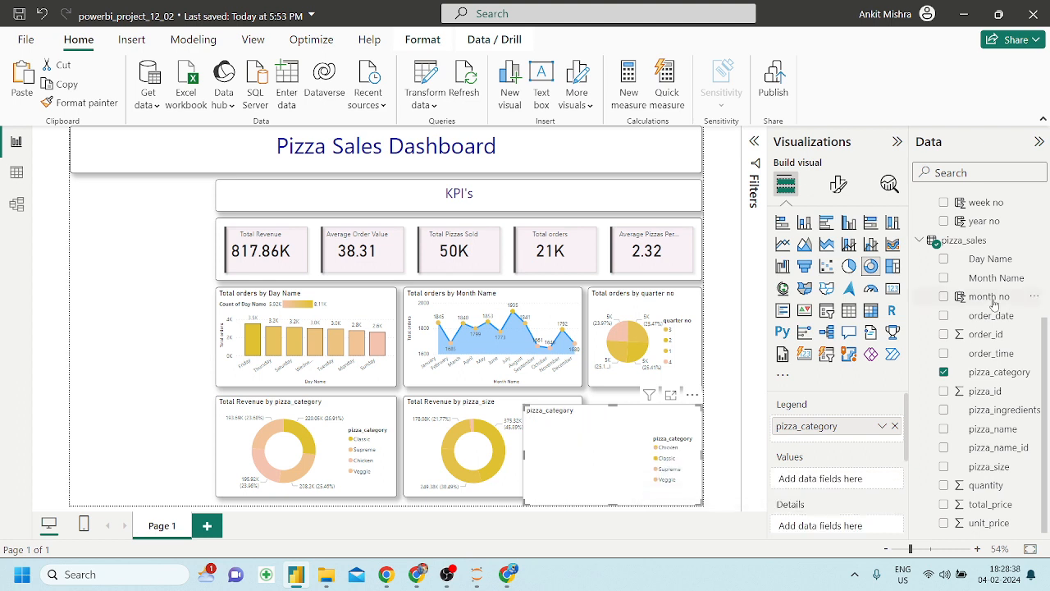
pyautogui.scroll(3, 988, 306)
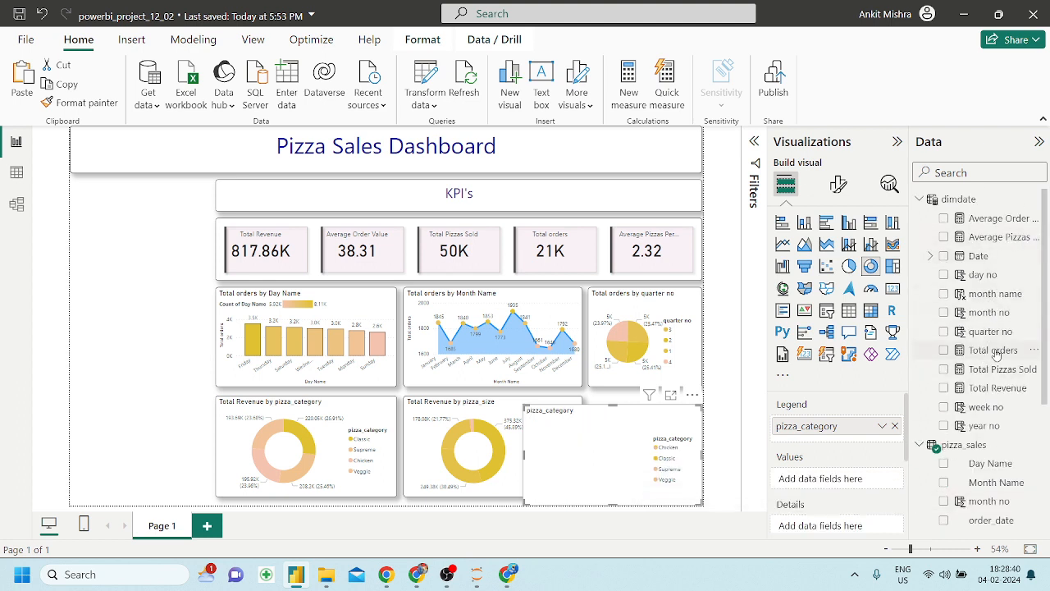
pyautogui.moveTo(991, 353); pyautogui.dragTo(859, 479)
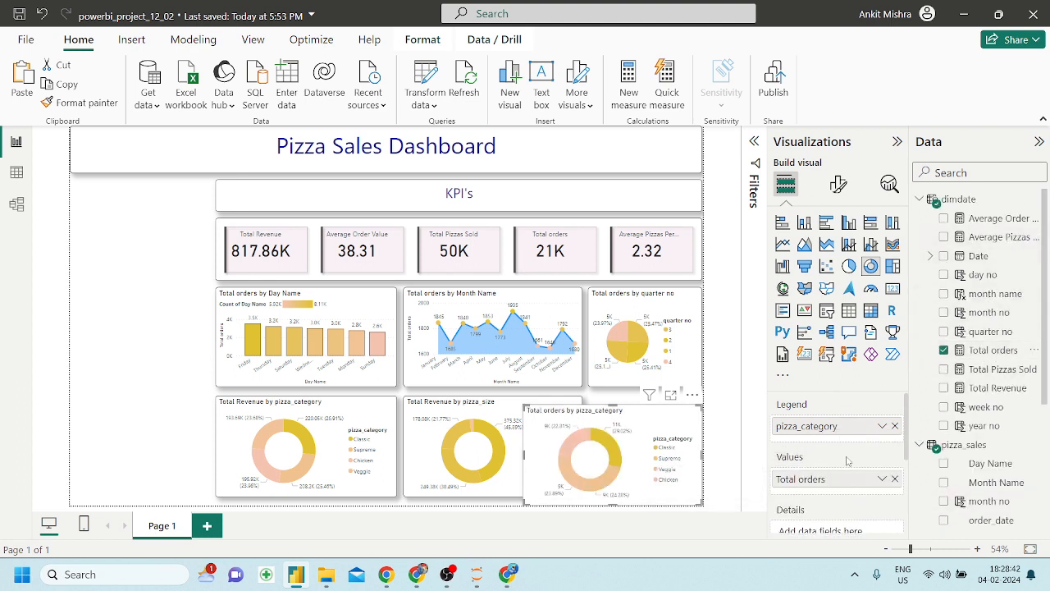
# Convert the Total orders by pizza_category visual to a funnel chart and fit it beneath the quarterly pie chart, aligned with the donut charts
pyautogui.click(804, 265)
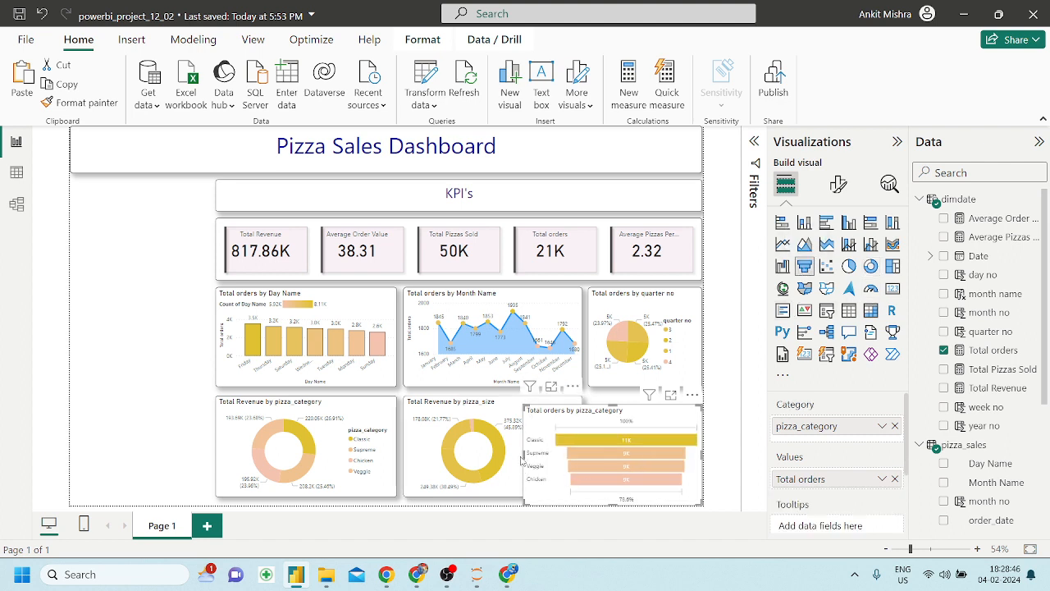
pyautogui.moveTo(525, 459); pyautogui.dragTo(594, 458)
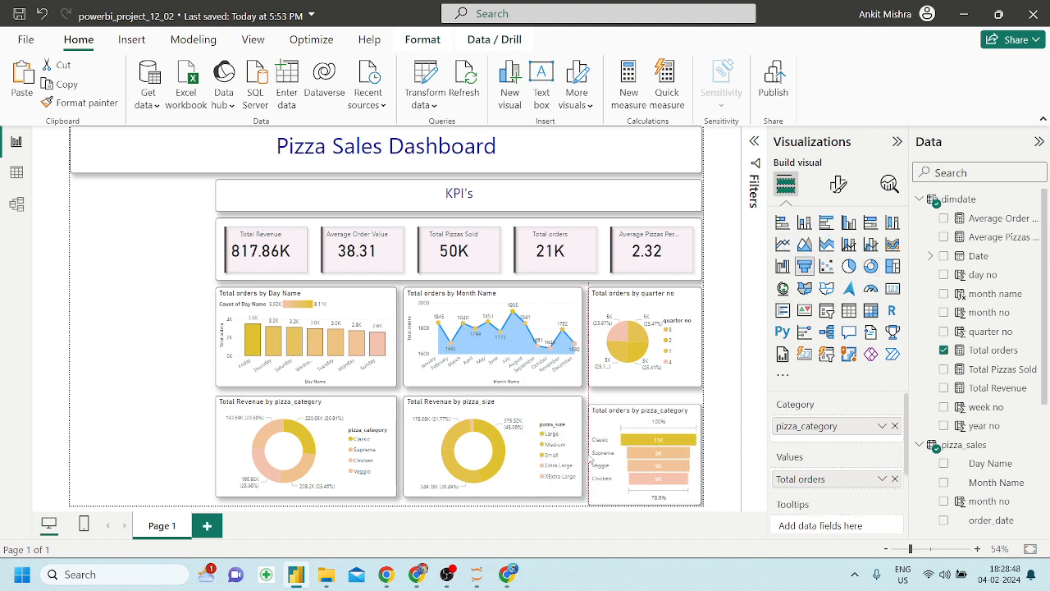
pyautogui.moveTo(671, 420); pyautogui.dragTo(671, 411)
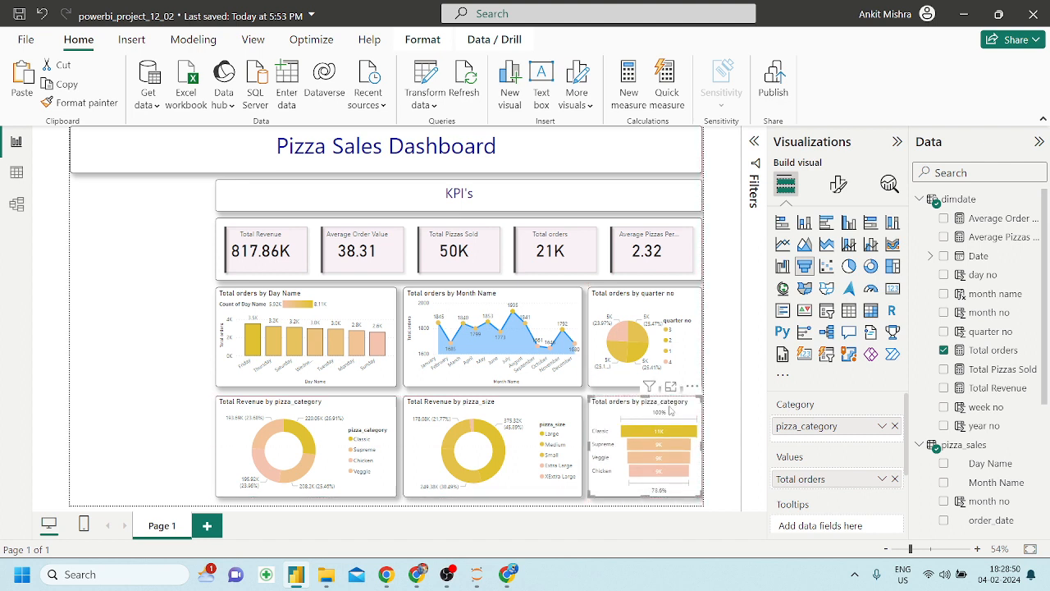
pyautogui.click(169, 366)
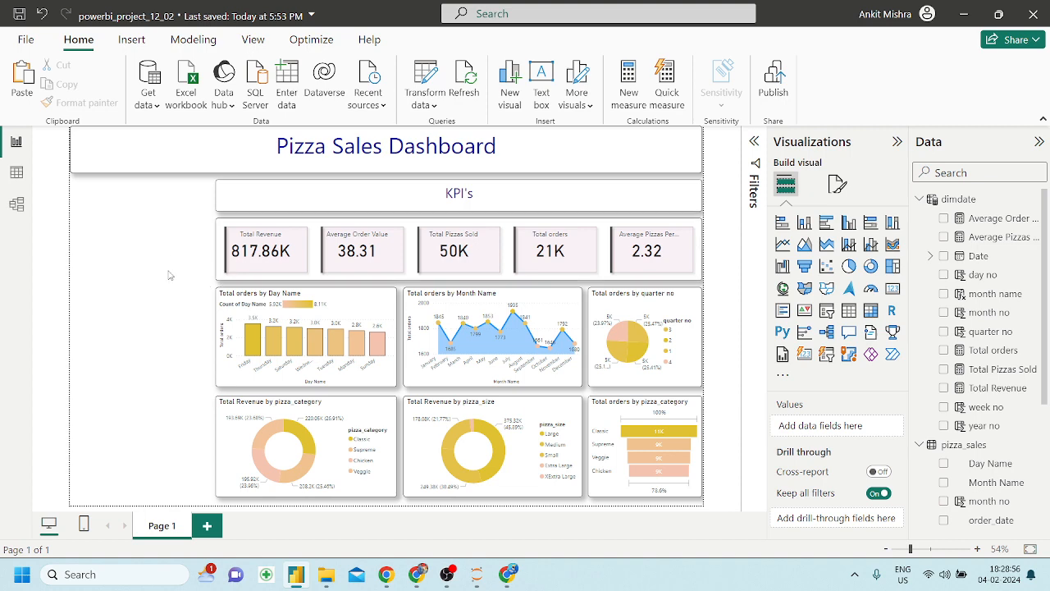
# Following the layout in the reference PDF, create the measure datetime = NOW() in the dimdate table
pyautogui.click(417, 575)
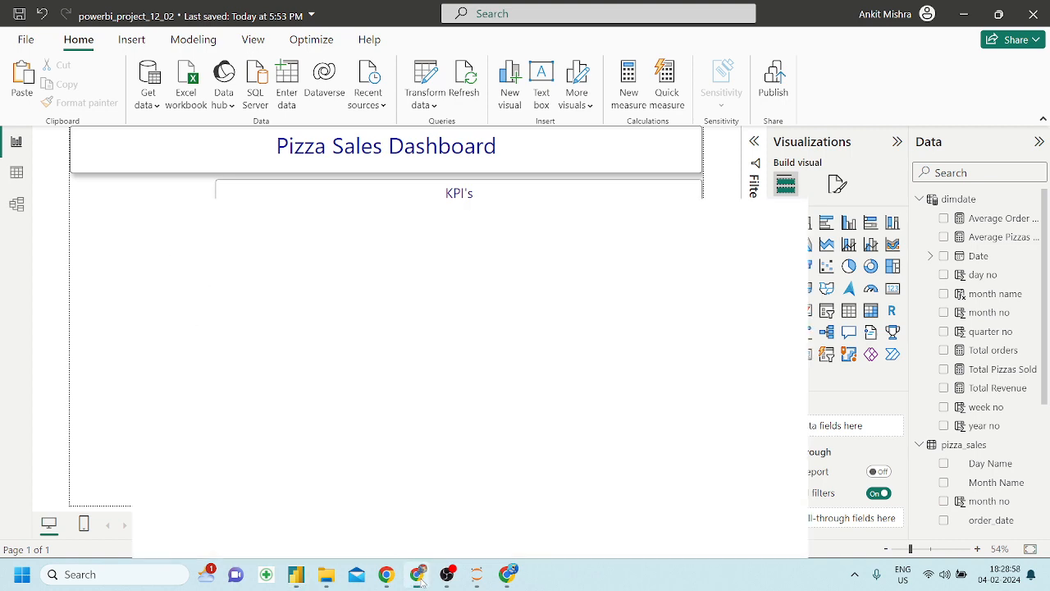
pyautogui.scroll(-4, 312, 374)
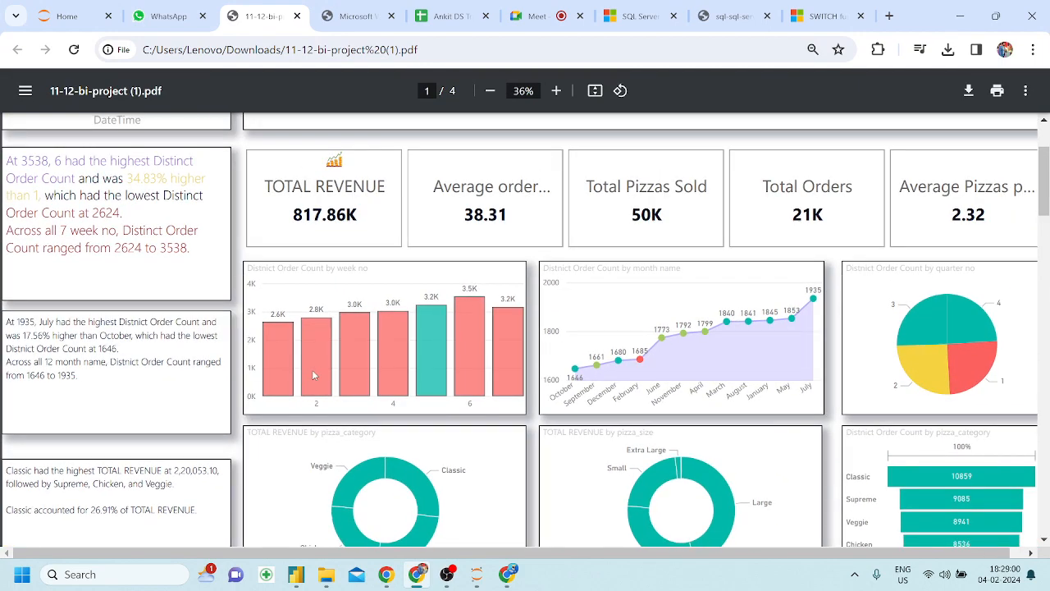
pyautogui.scroll(1, 313, 374)
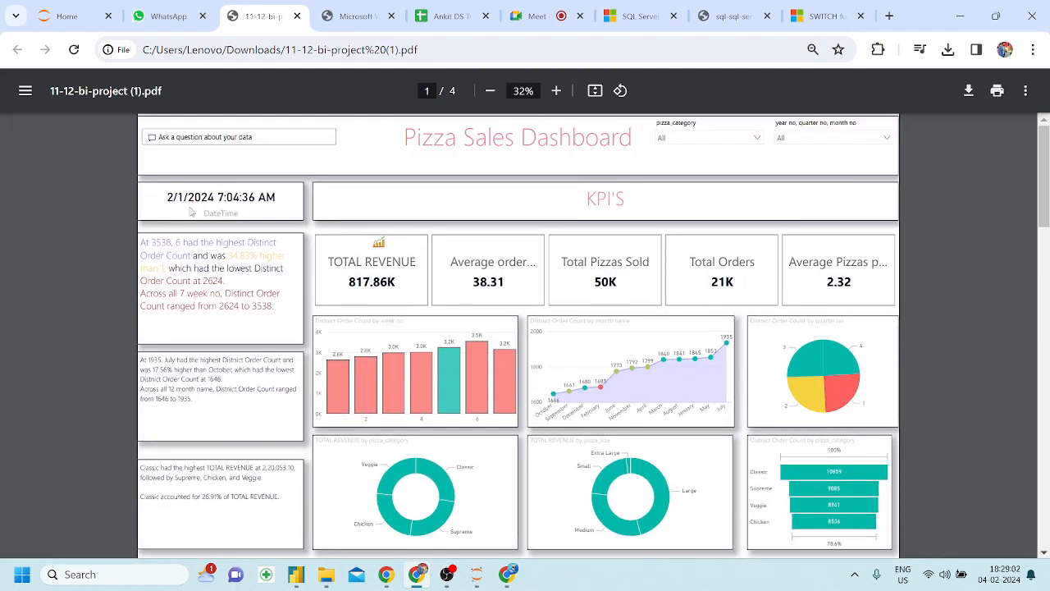
pyautogui.click(296, 574)
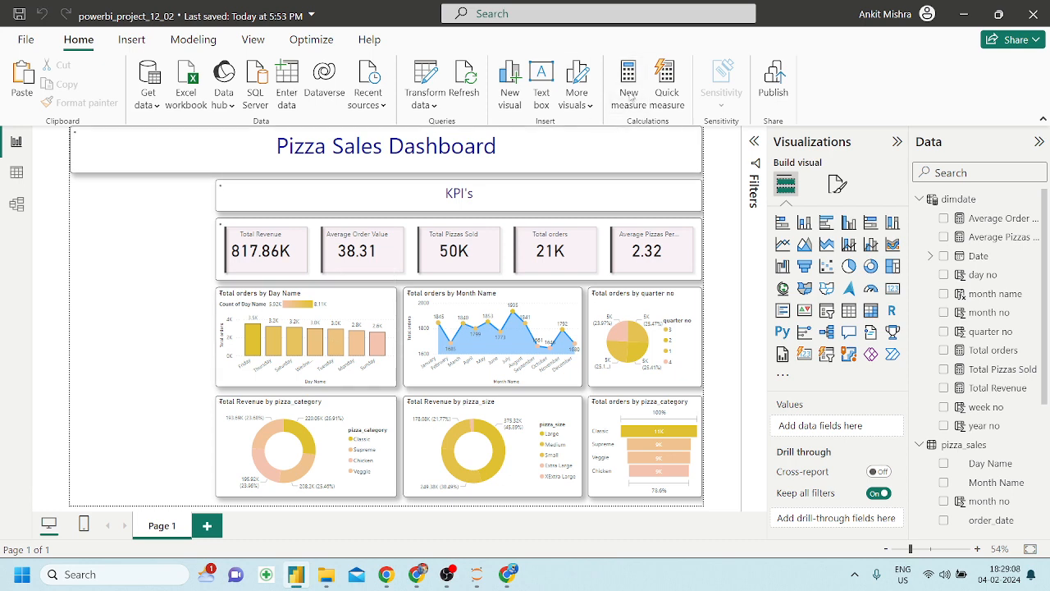
pyautogui.click(629, 92)
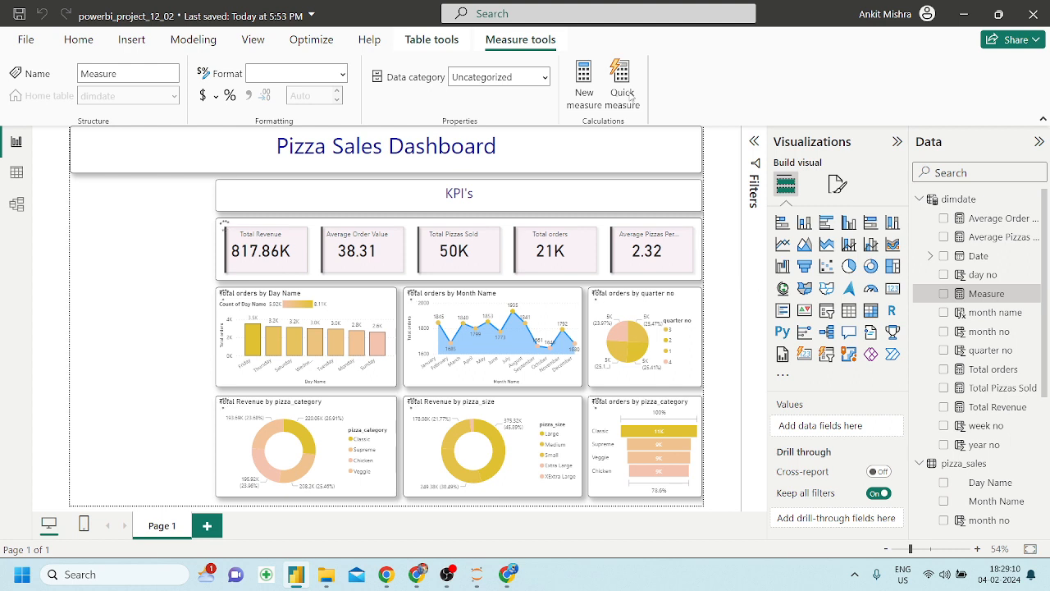
pyautogui.press('BackSpace')
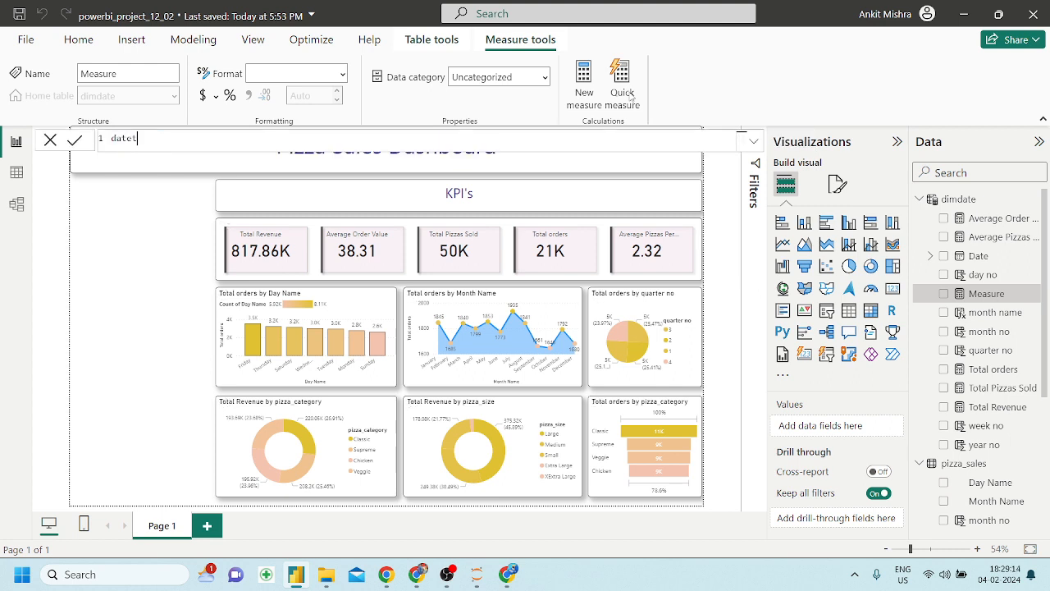
pyautogui.write('datetime = now()')
pyautogui.press('Return')
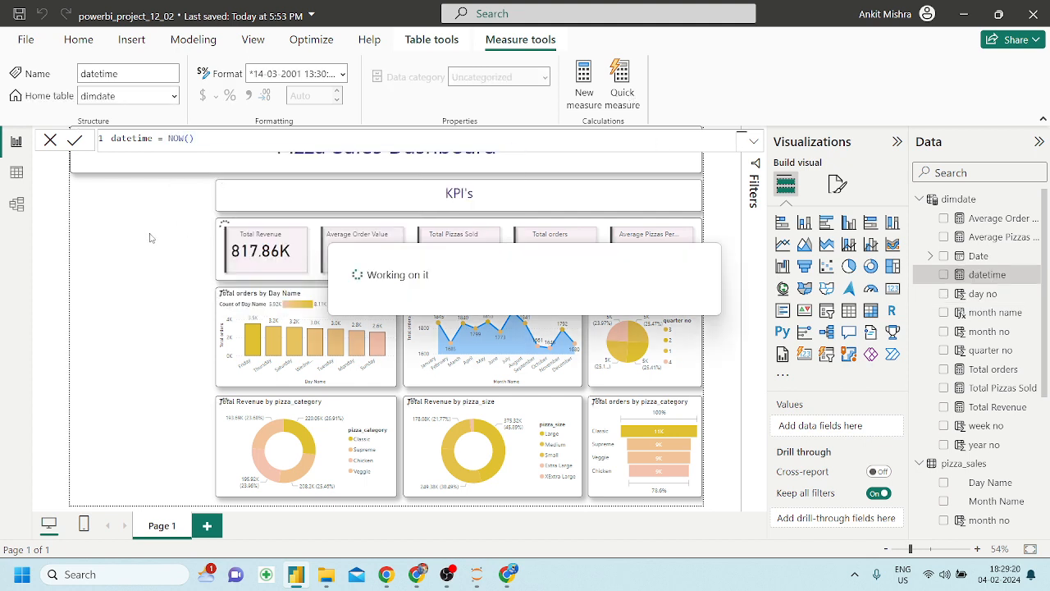
# Add a card visual beside the KPI cards showing the datetime measure
pyautogui.click(165, 316)
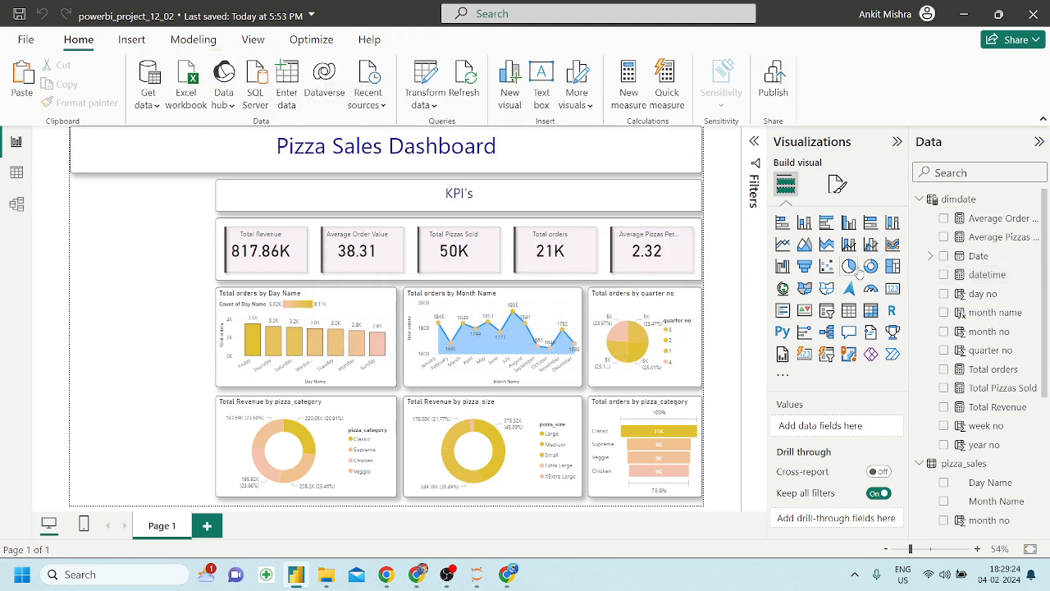
pyautogui.click(893, 288)
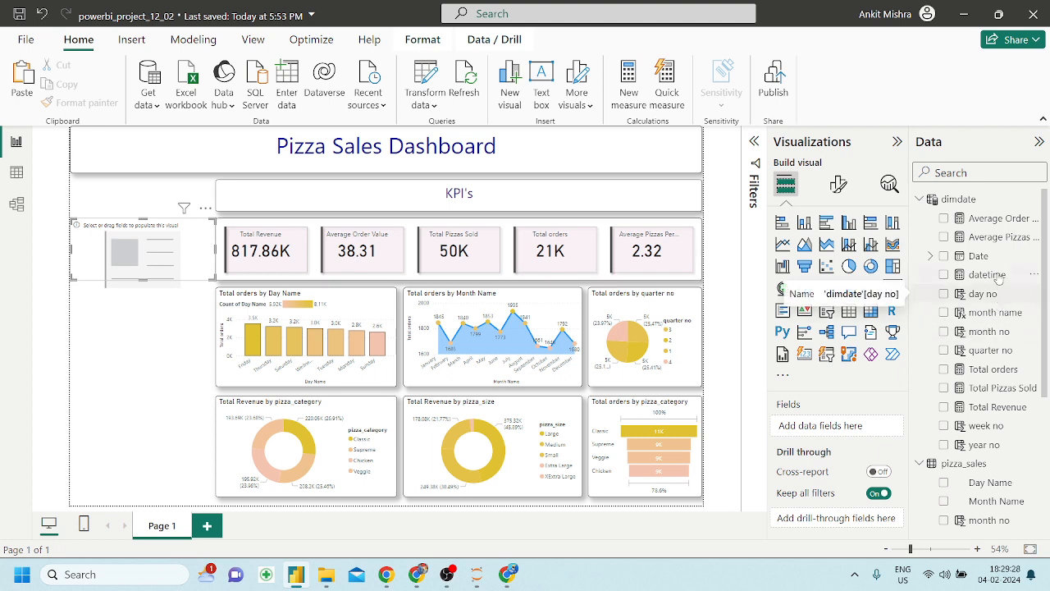
pyautogui.moveTo(993, 275); pyautogui.dragTo(109, 254)
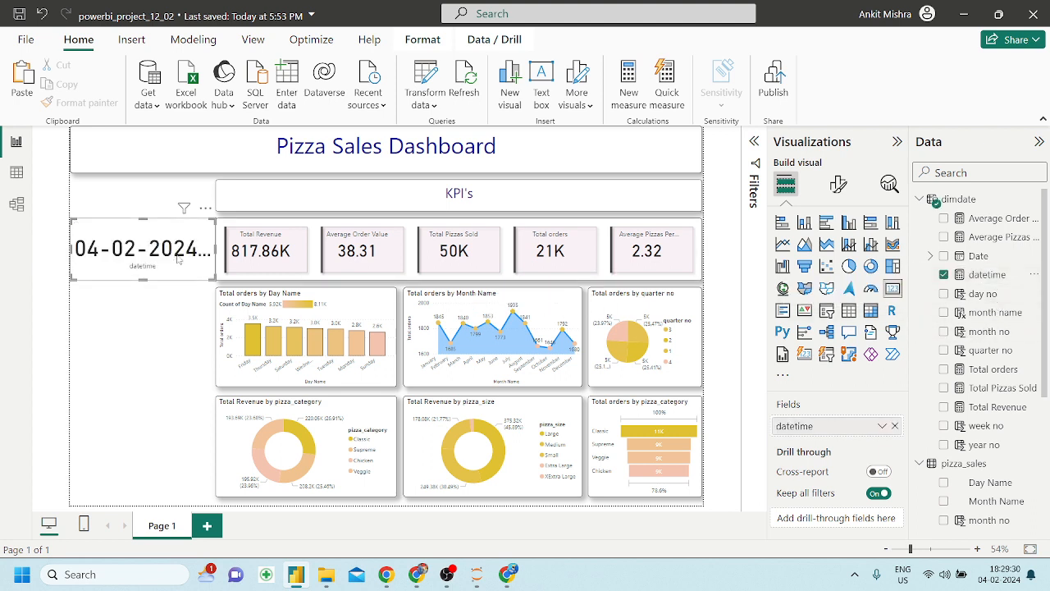
# Reduce the datetime card's callout value font size to 22
pyautogui.click(838, 185)
pyautogui.click(812, 293)
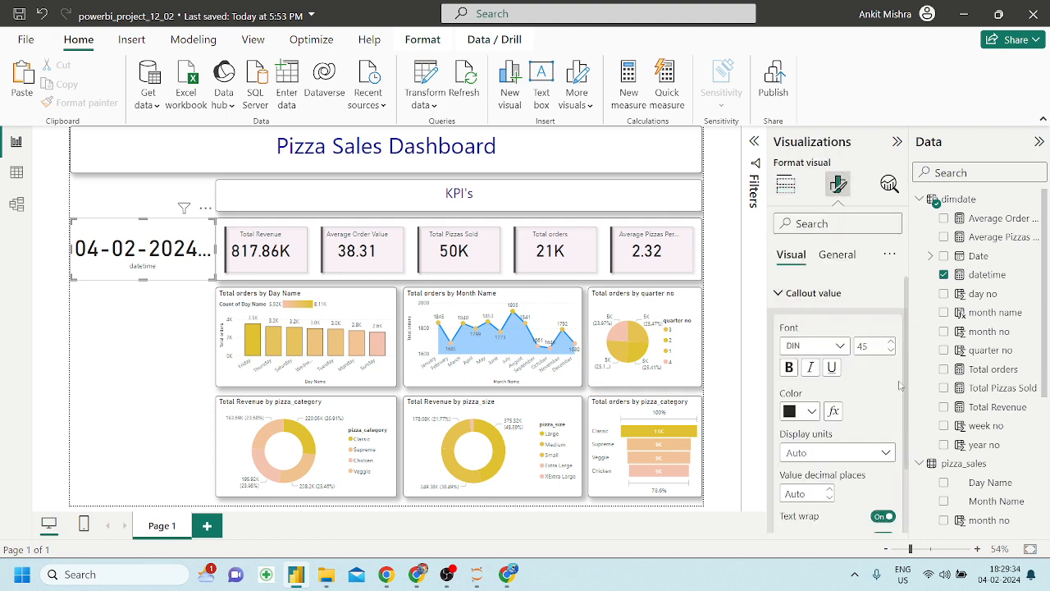
pyautogui.click(892, 350)
pyautogui.click(892, 350)
pyautogui.click(892, 351)
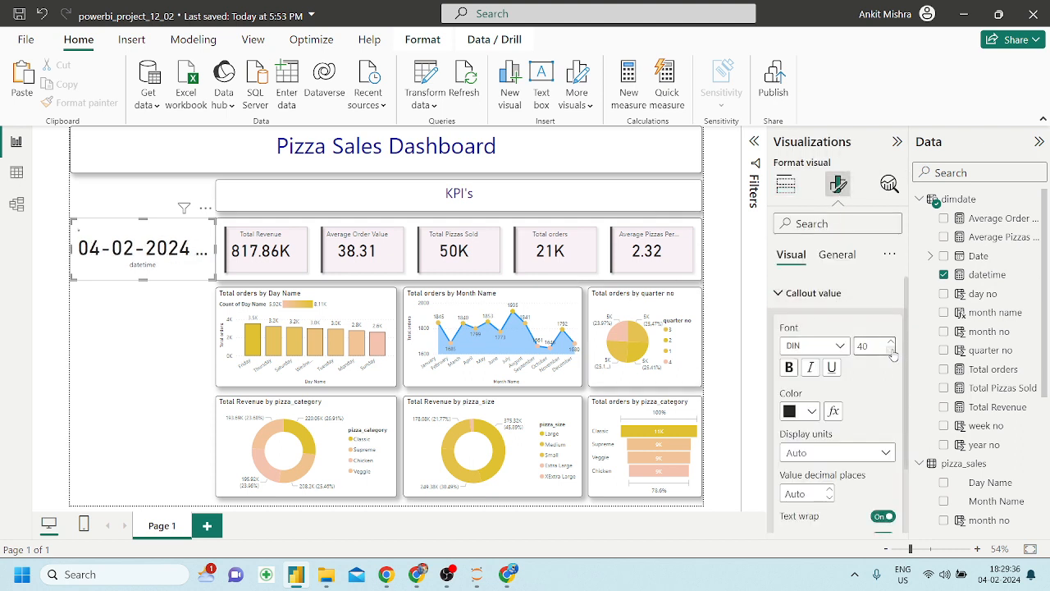
pyautogui.click(892, 351)
pyautogui.click(892, 351)
pyautogui.click(892, 350)
pyautogui.click(891, 350)
pyautogui.click(892, 350)
pyautogui.click(892, 350)
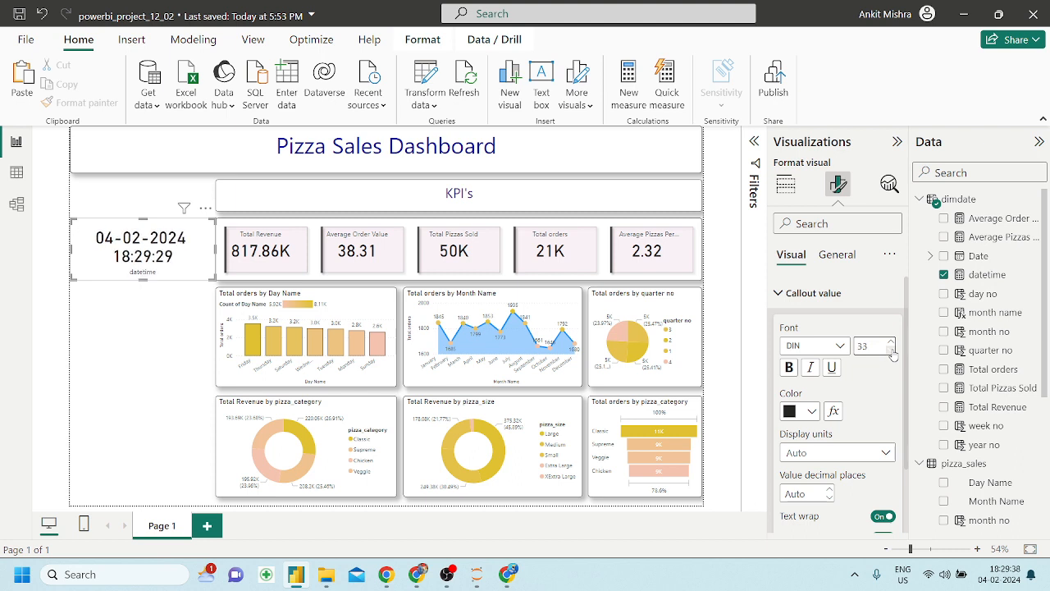
pyautogui.click(892, 350)
pyautogui.click(892, 351)
pyautogui.click(891, 350)
pyautogui.click(891, 351)
pyautogui.click(891, 350)
pyautogui.click(892, 351)
pyautogui.click(892, 351)
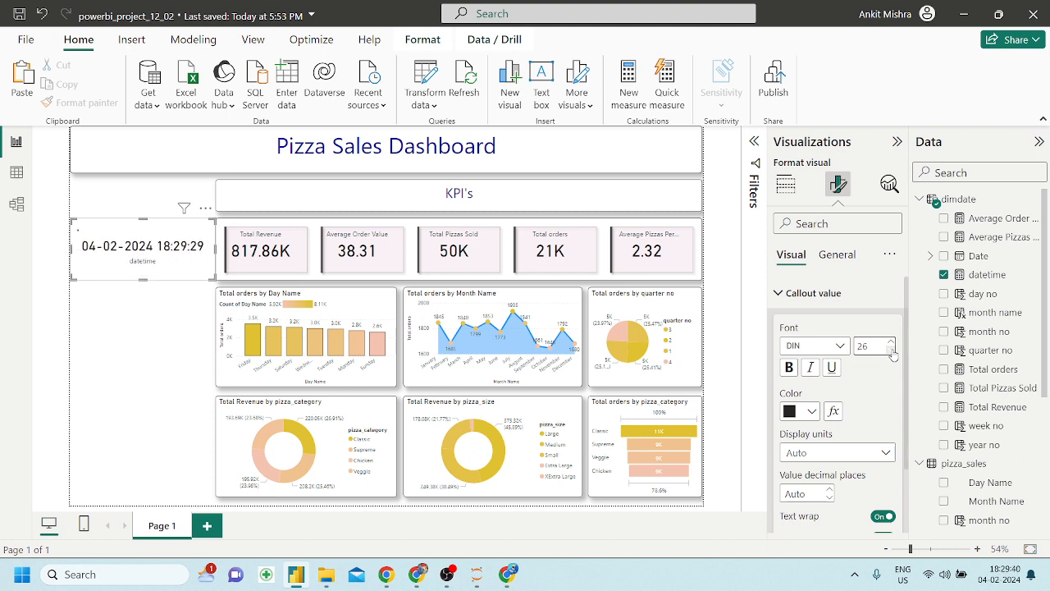
pyautogui.click(892, 350)
pyautogui.click(892, 351)
pyautogui.click(891, 350)
pyautogui.click(891, 351)
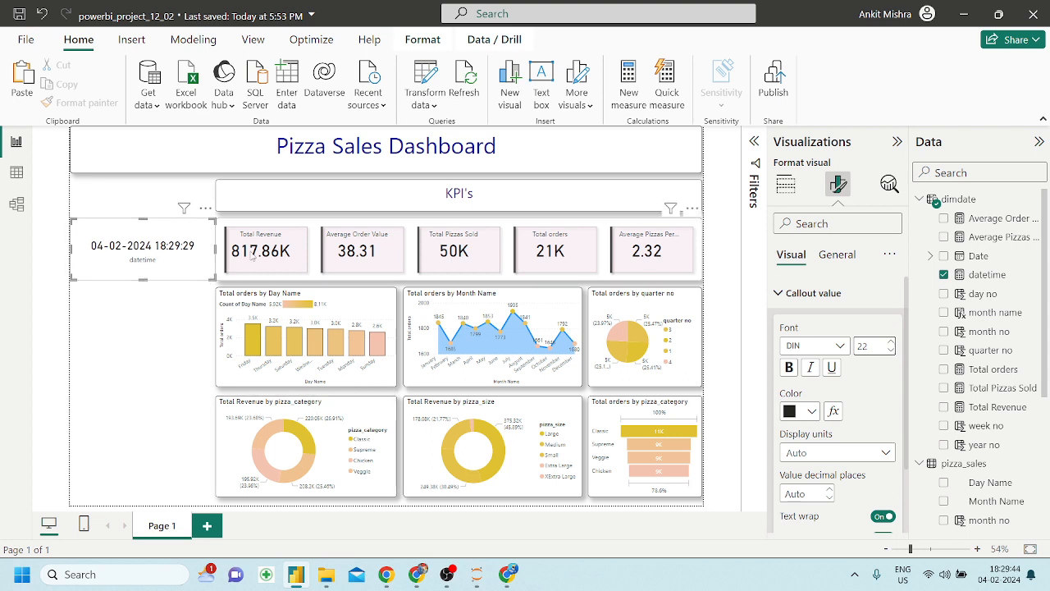
# Apply the Total orders by Day Name chart's formatting to the datetime card with Format painter
pyautogui.click(358, 320)
pyautogui.click(81, 103)
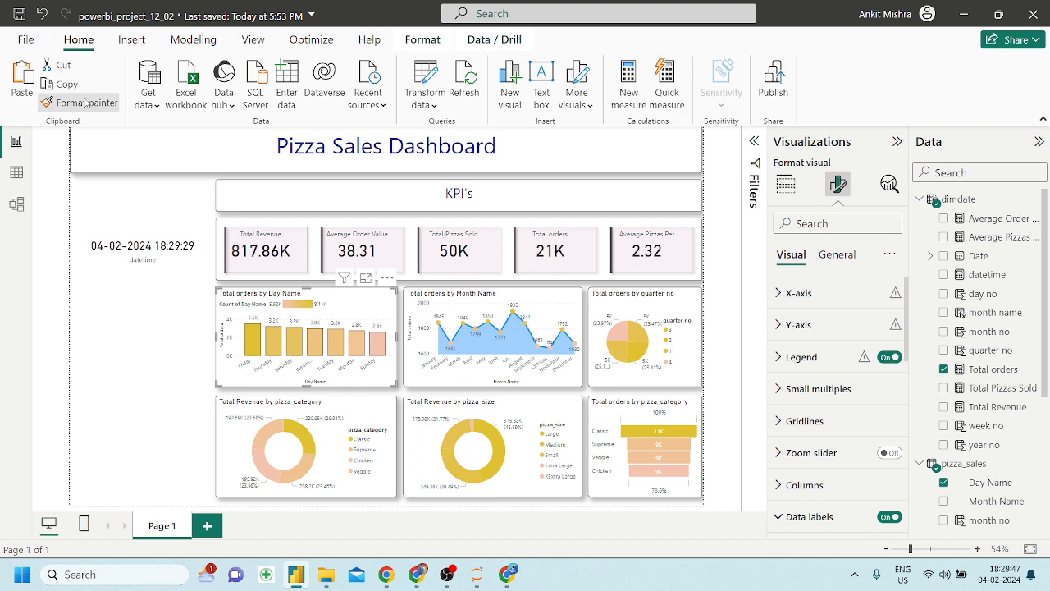
pyautogui.click(192, 233)
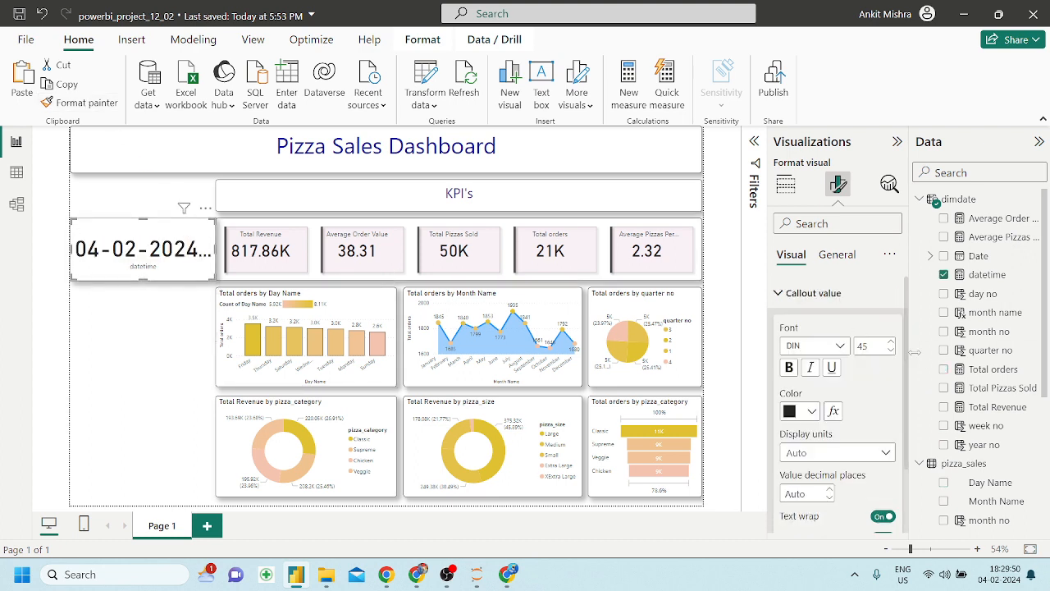
# Set the datetime card's callout value font size to 25
pyautogui.doubleClick(868, 346)
pyautogui.write('2')
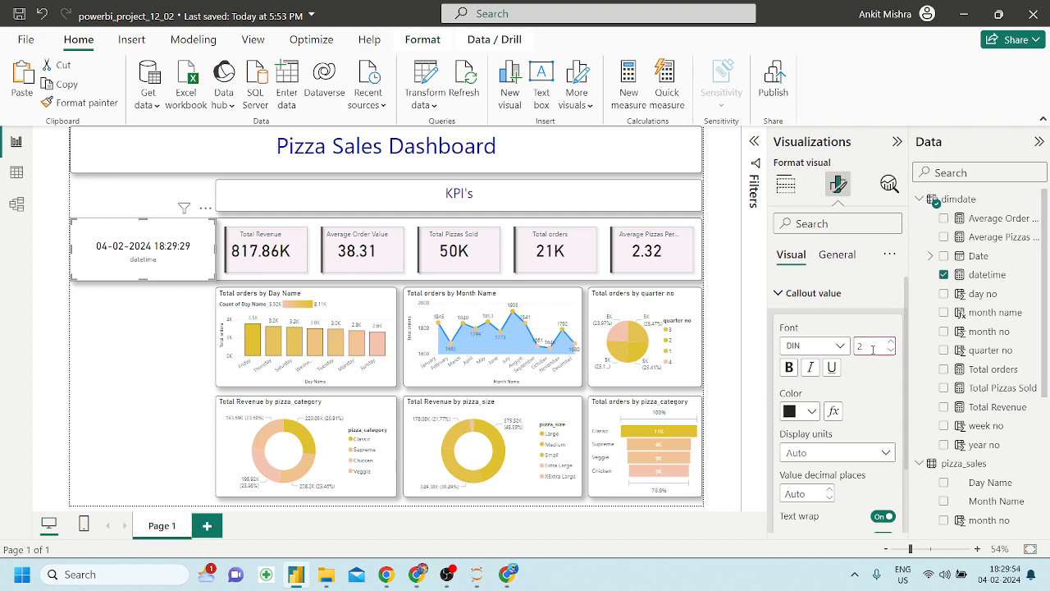
pyautogui.write('05')
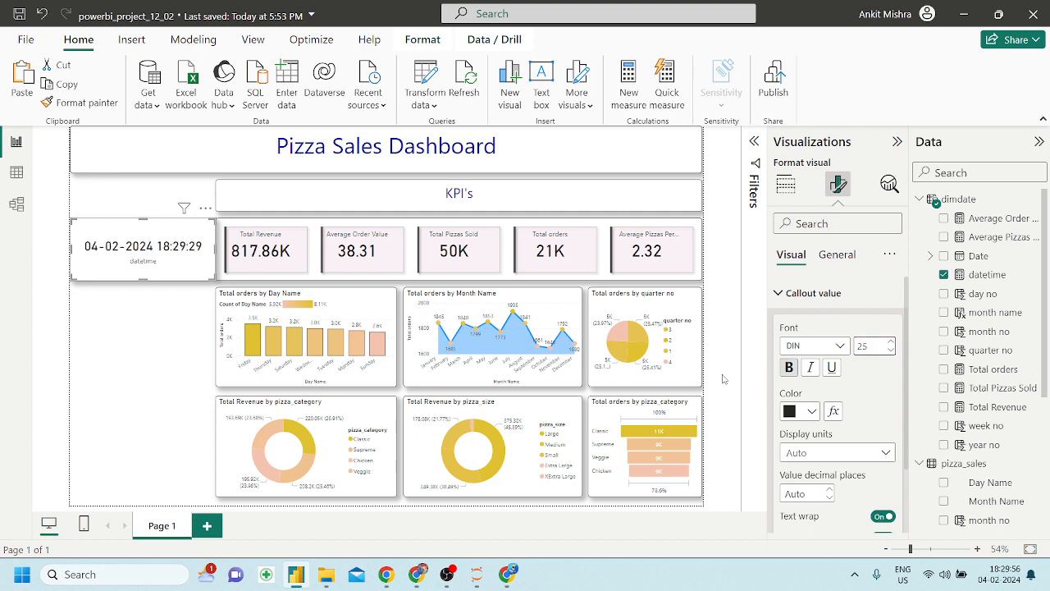
pyautogui.click(183, 340)
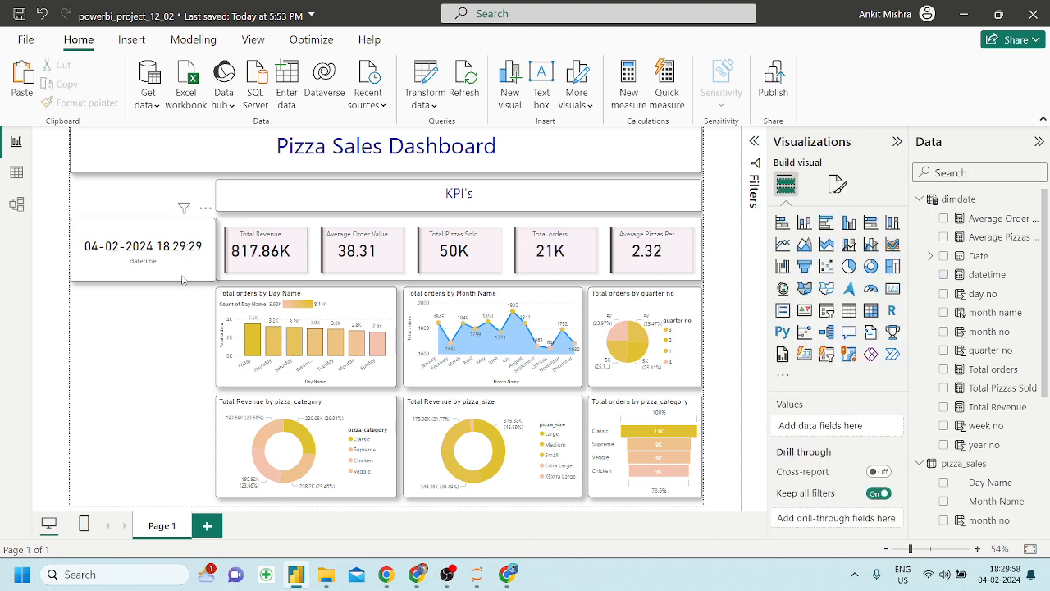
pyautogui.click(179, 277)
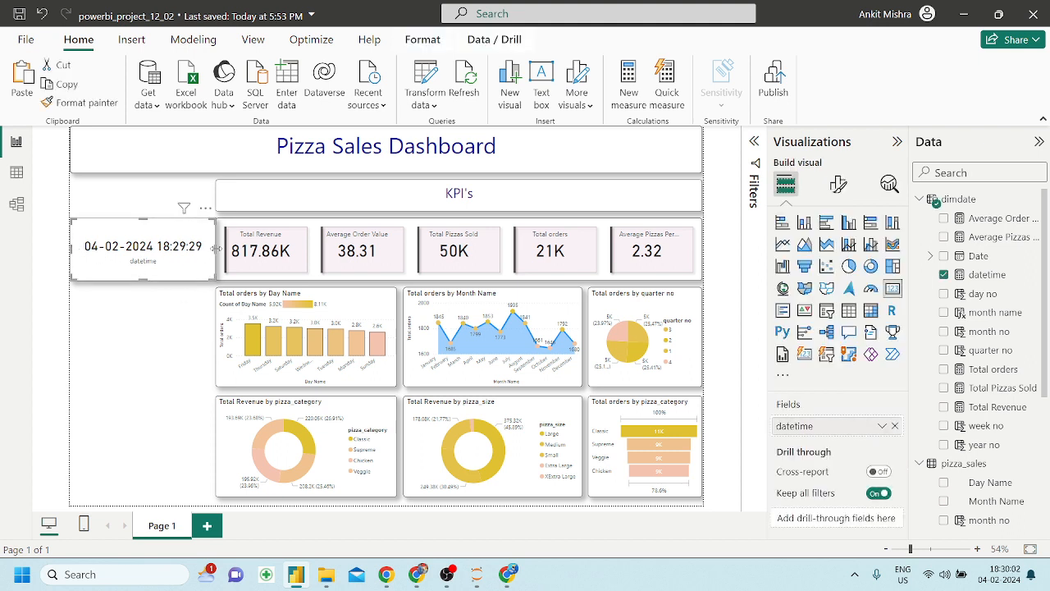
# Shrink the datetime card to a narrow, short box and position it beside the KPI's heading, aligned with the page's edge
pyautogui.moveTo(211, 254); pyautogui.dragTo(210, 247)
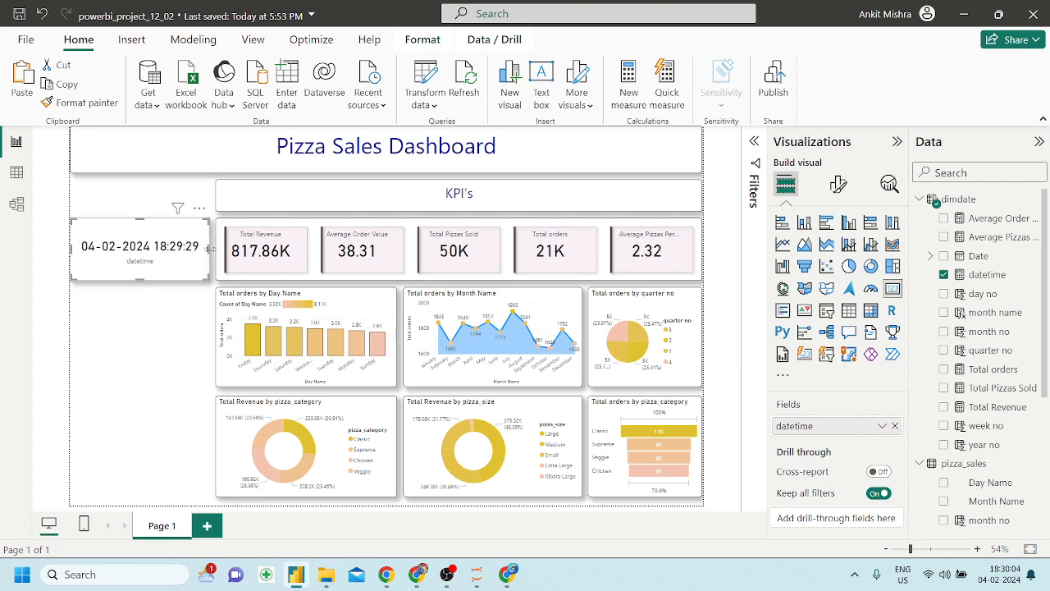
pyautogui.moveTo(139, 280); pyautogui.dragTo(140, 215)
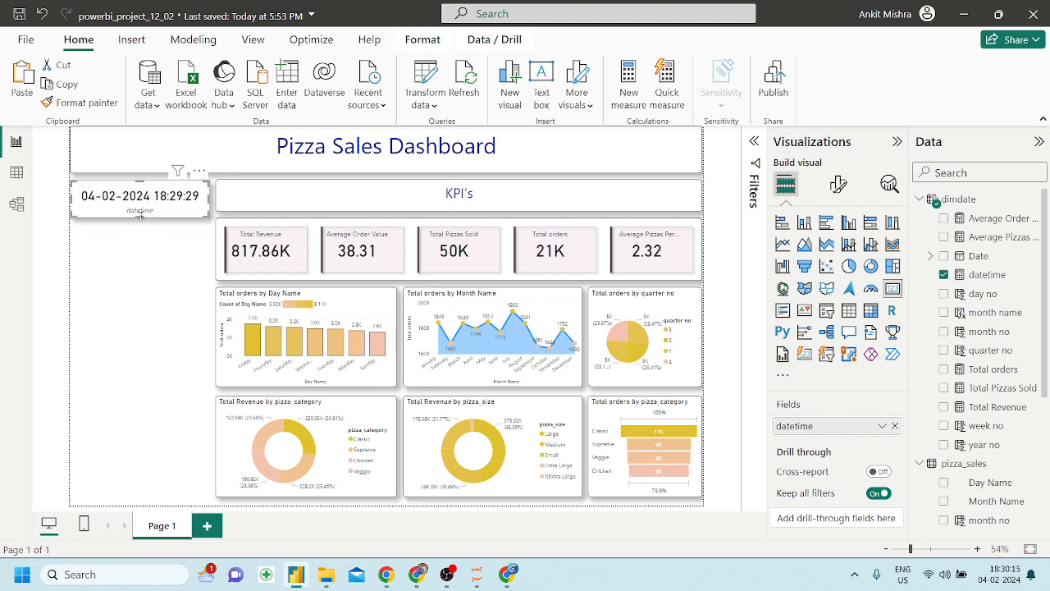
pyautogui.click(167, 284)
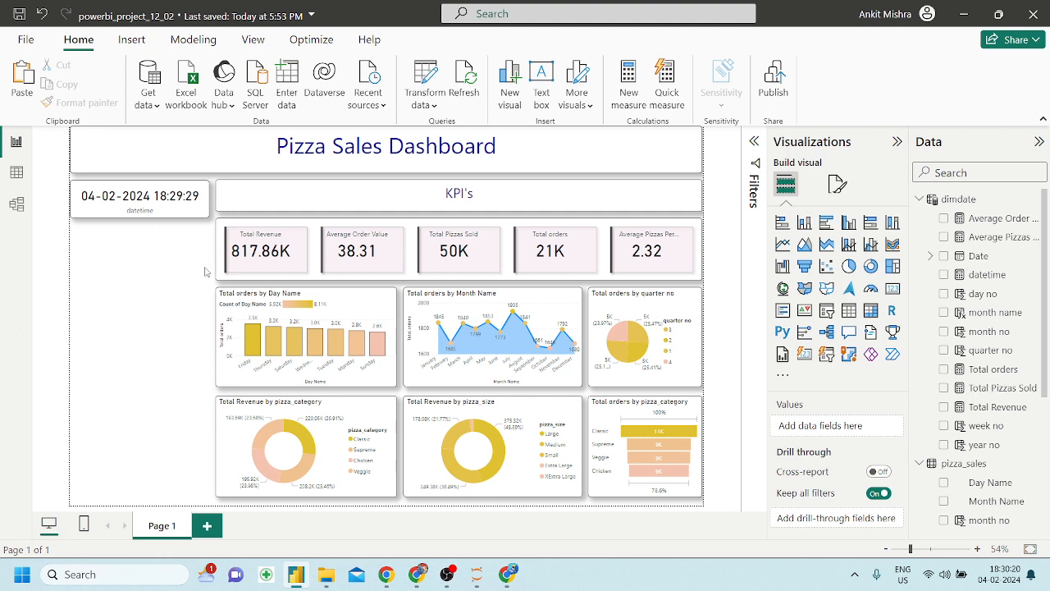
pyautogui.click(183, 211)
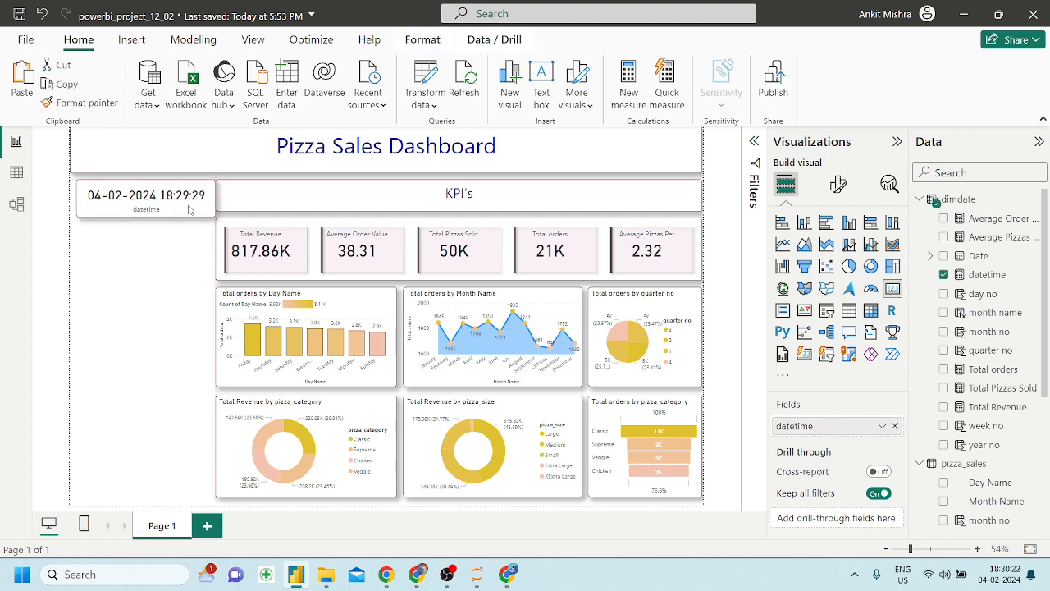
pyautogui.moveTo(187, 209); pyautogui.dragTo(183, 208)
pyautogui.click(161, 243)
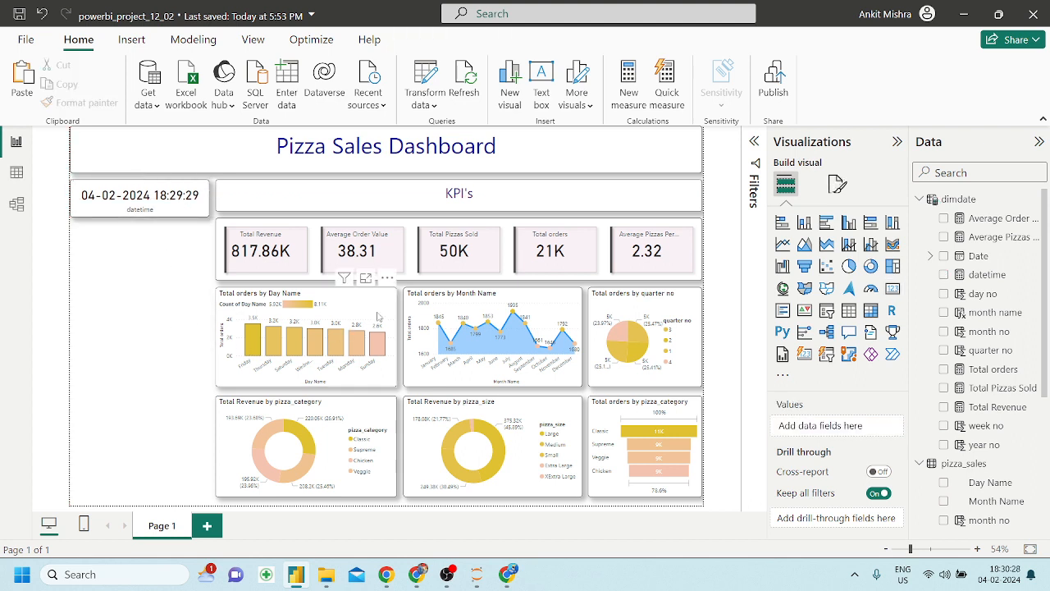
# Duplicate the Total orders by Day Name chart and convert the copy into a smart narrative
pyautogui.click(377, 314)
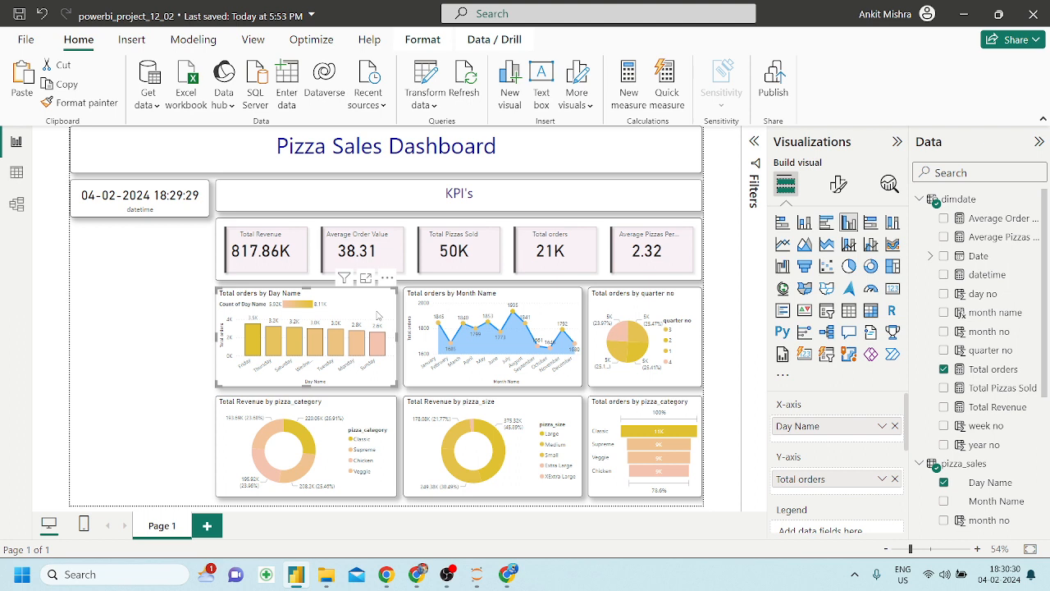
pyautogui.hotkey('ctrl', 'c')
pyautogui.hotkey('ctrl', 'v')
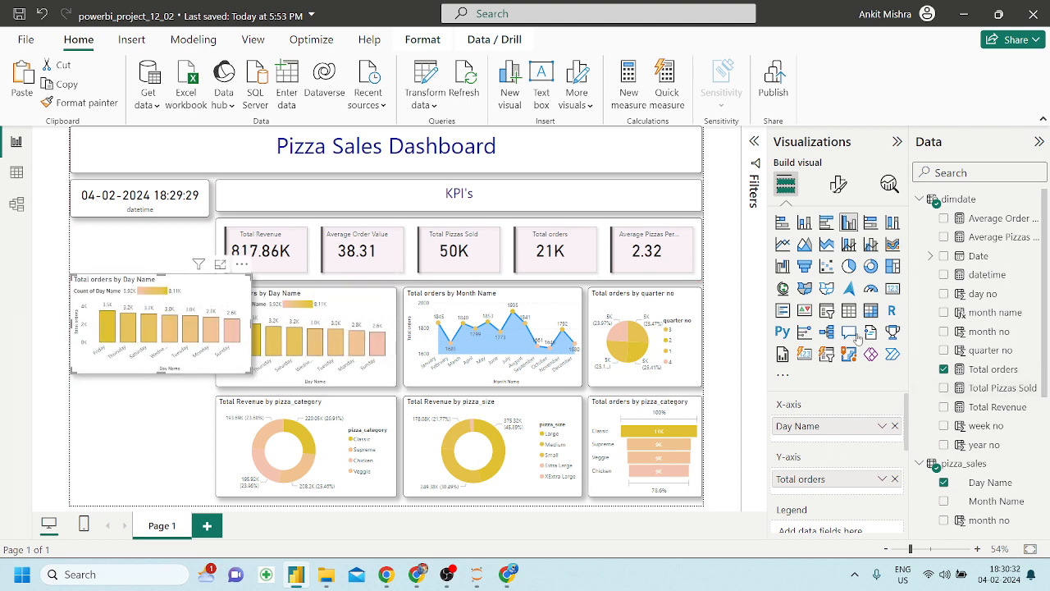
pyautogui.click(849, 331)
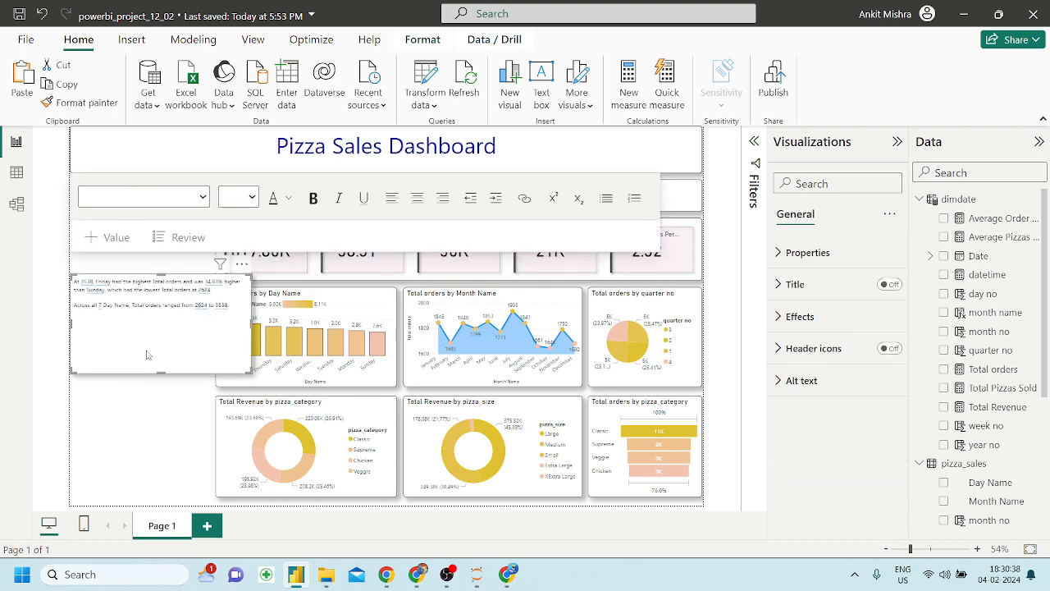
# Cut the whole narrative text and paste it into a blank Notepad document
pyautogui.click(190, 316)
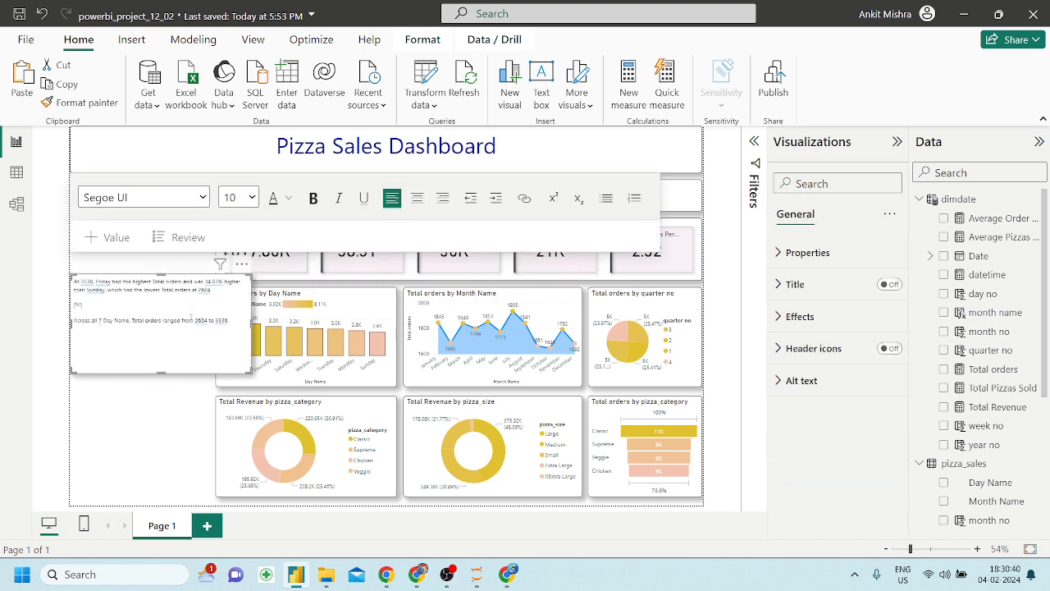
pyautogui.hotkey('ctrl', 'a')
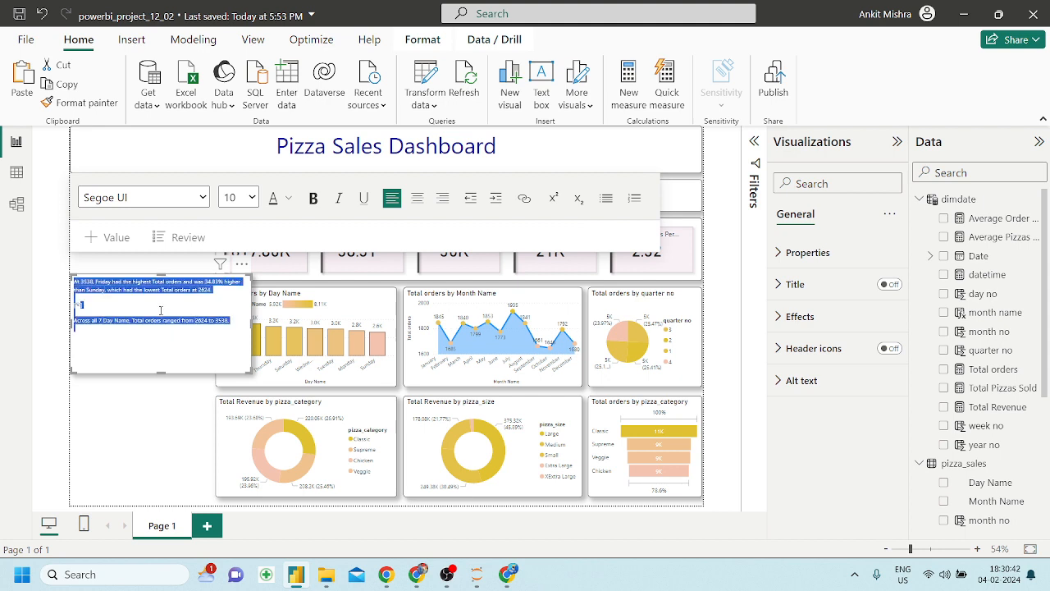
pyautogui.hotkey('ctrl', 'x')
pyautogui.press('super+r')
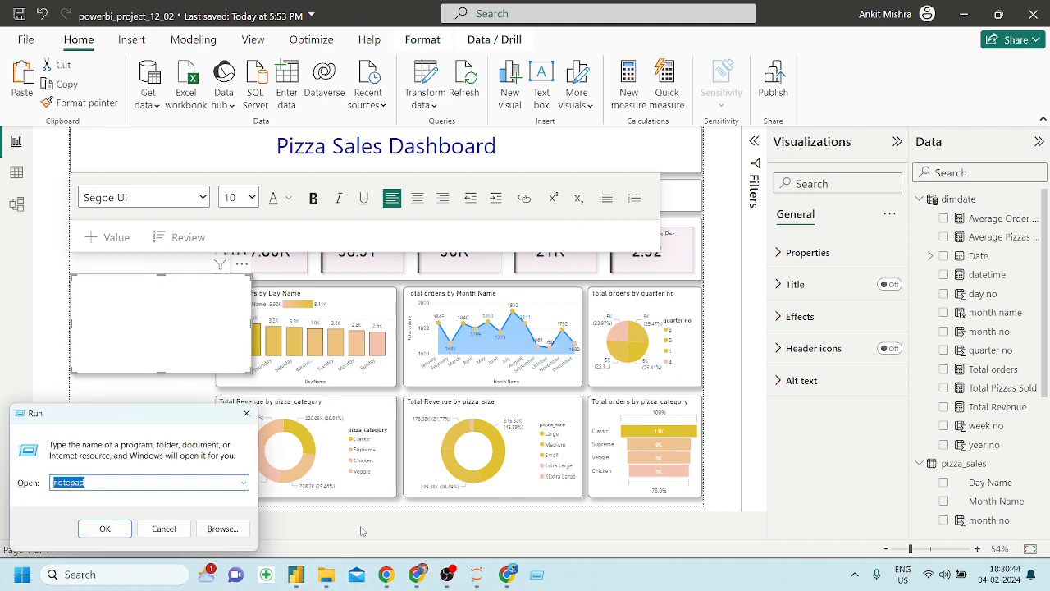
pyautogui.press('Return')
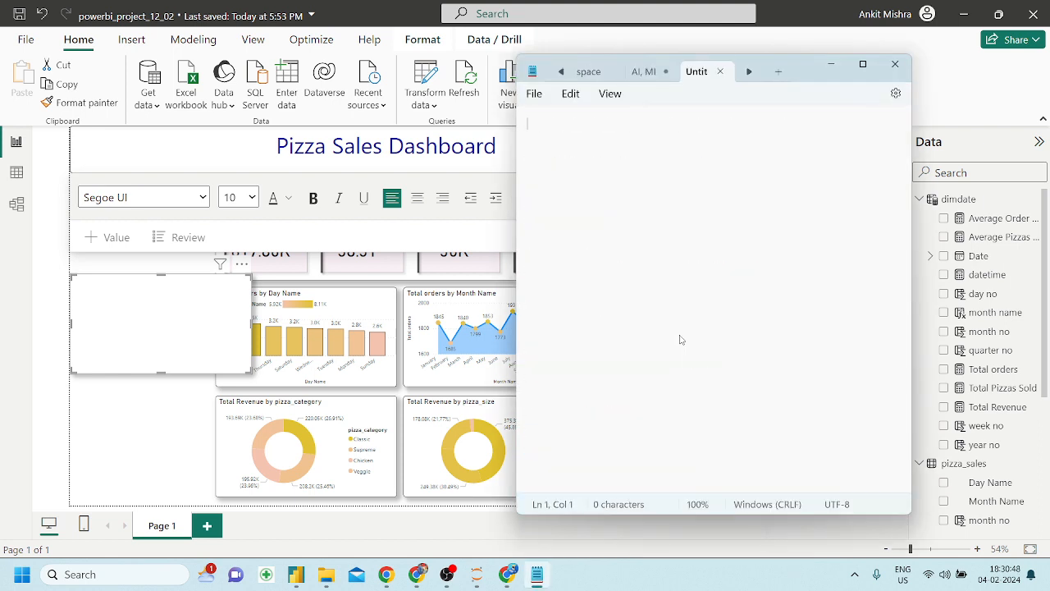
pyautogui.hotkey('ctrl', 'v')
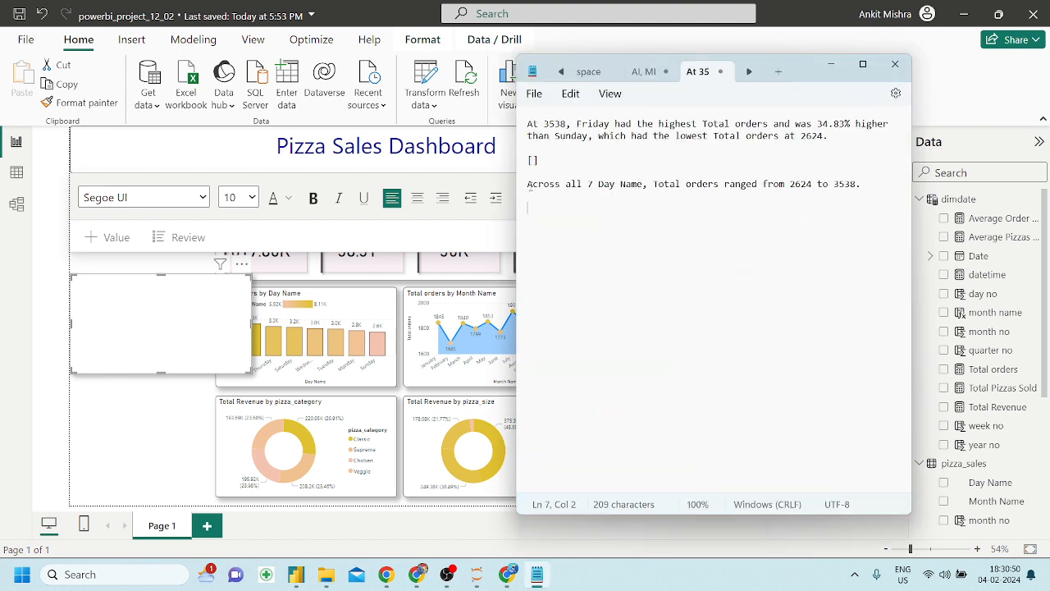
# Remove the empty brackets and surplus line breaks, leaving one blank line between the two narrative sentences
pyautogui.click(528, 184)
pyautogui.press('BackSpace')
pyautogui.press('BackSpace')
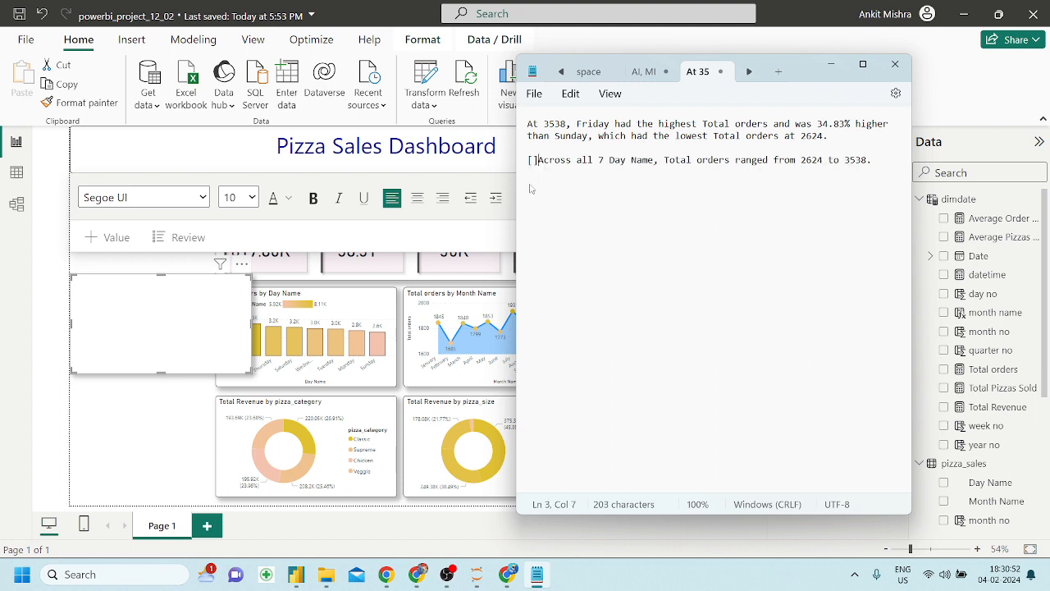
pyautogui.press('BackSpace')
pyautogui.press('BackSpace')
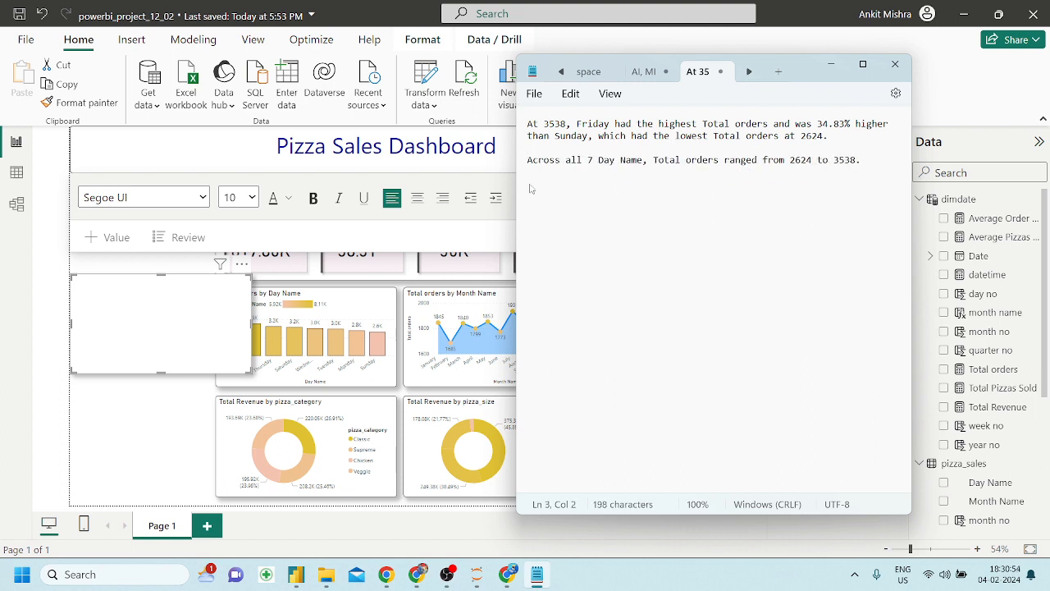
pyautogui.press('BackSpace')
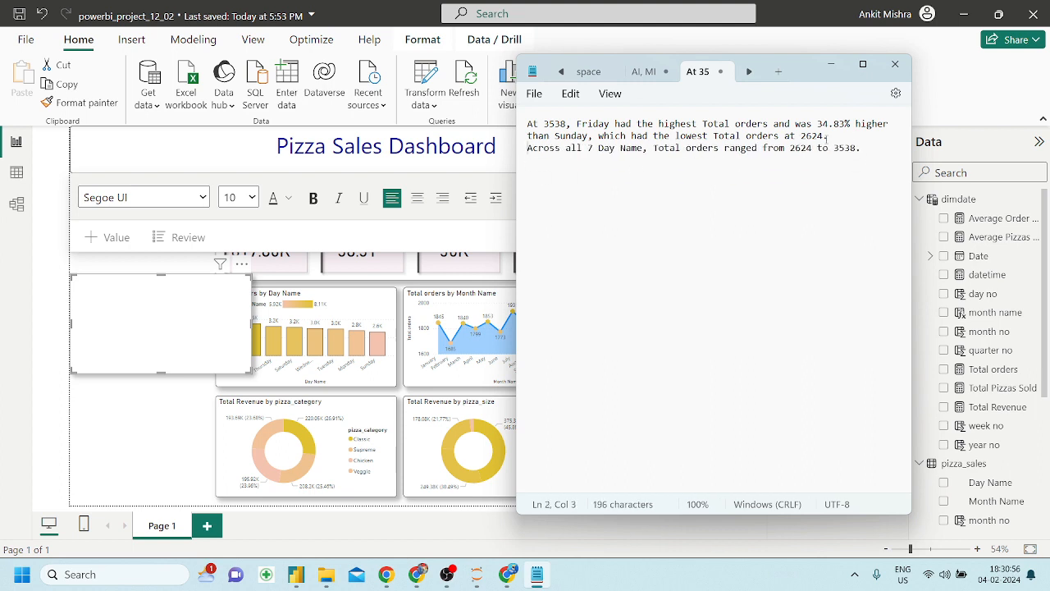
pyautogui.click(833, 135)
pyautogui.press('Return')
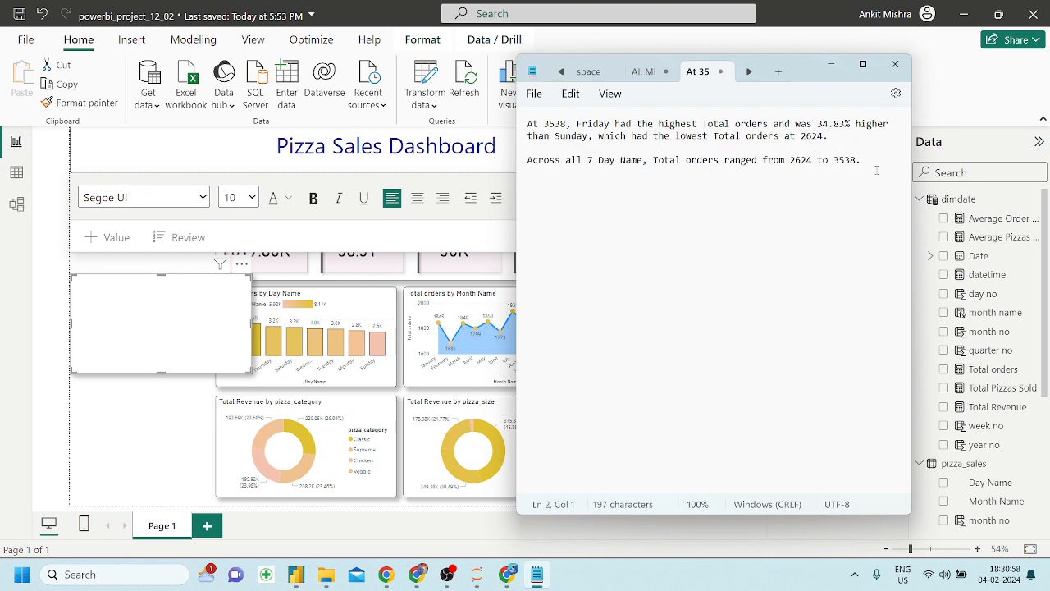
# Move the cleaned-up text from Notepad back into the empty narrative box in Power BI
pyautogui.moveTo(876, 169); pyautogui.dragTo(525, 122)
pyautogui.hotkey('ctrl', 'x')
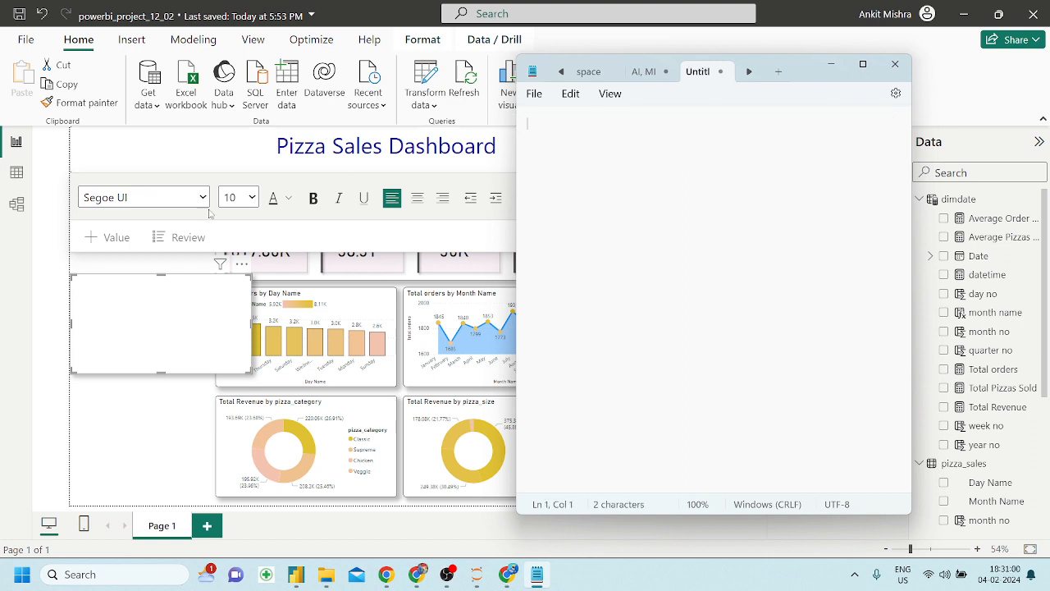
pyautogui.click(111, 294)
pyautogui.hotkey('ctrl', 'v')
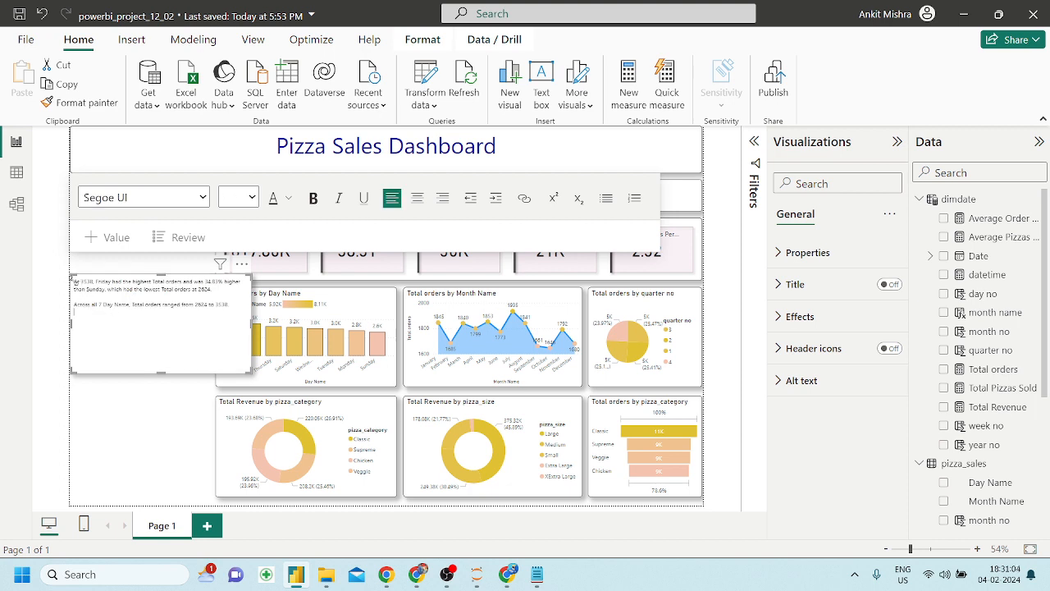
# Set the font size of all the narrative text to 14
pyautogui.hotkey('ctrl', 'a')
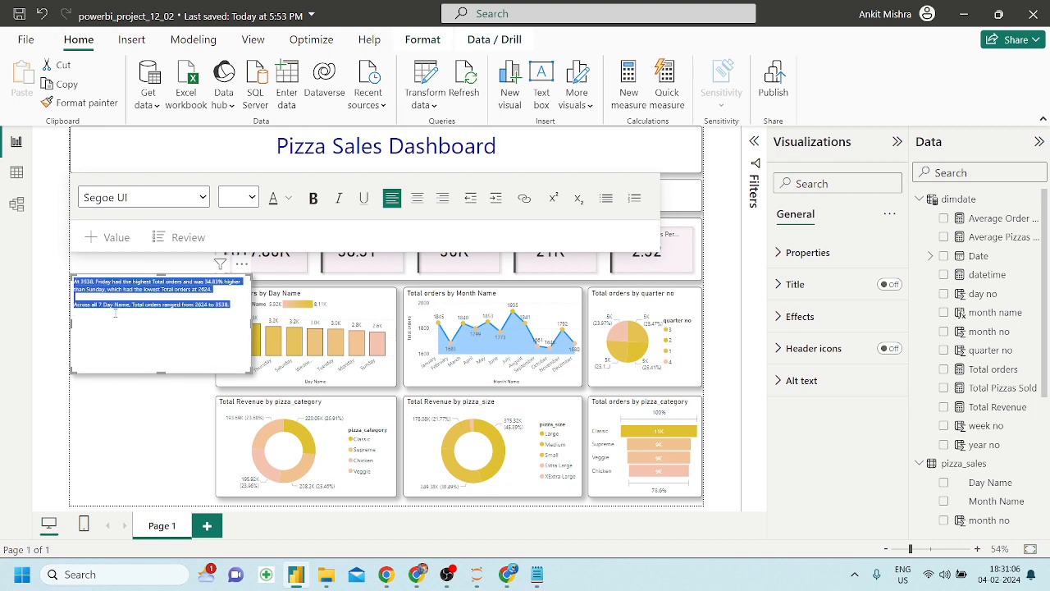
pyautogui.click(252, 197)
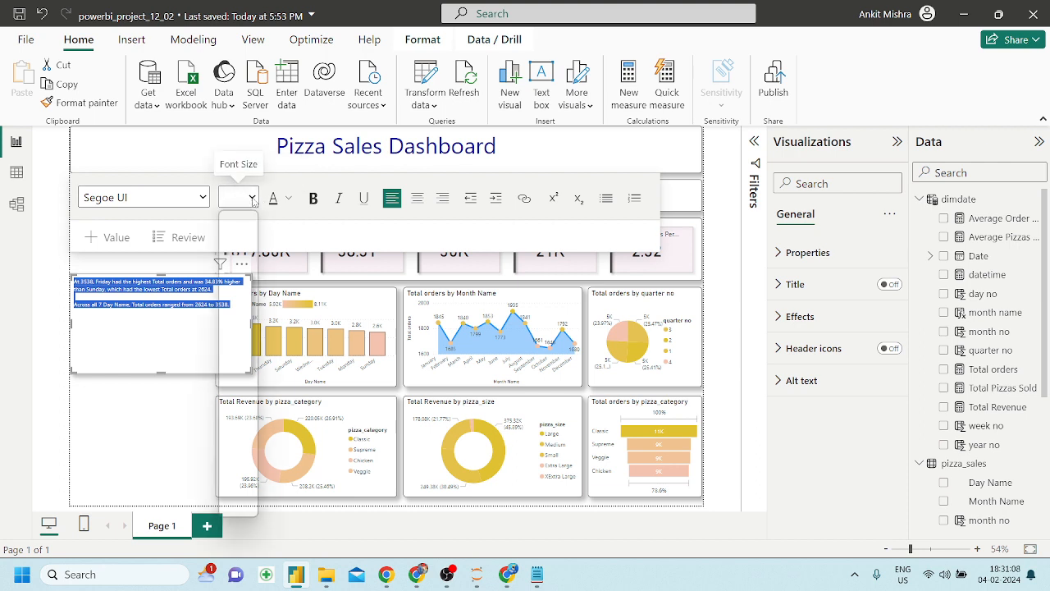
pyautogui.click(231, 342)
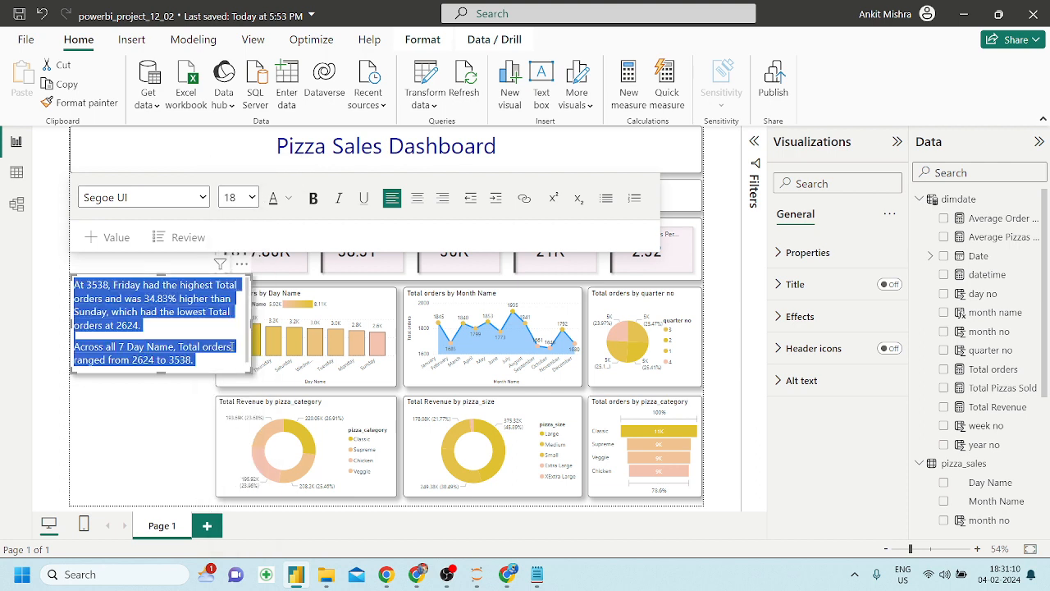
pyautogui.click(252, 198)
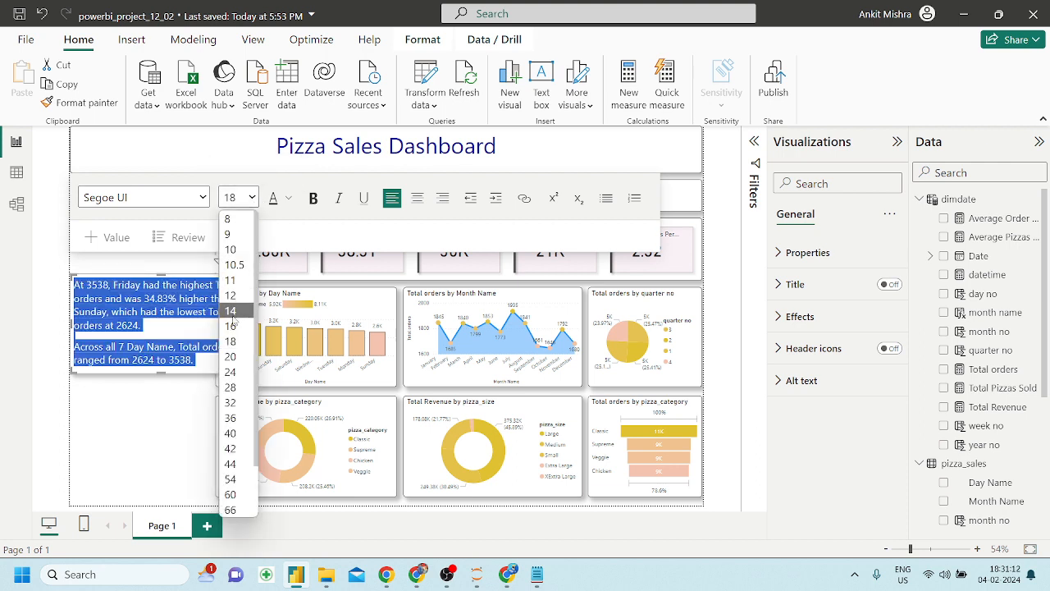
pyautogui.click(231, 311)
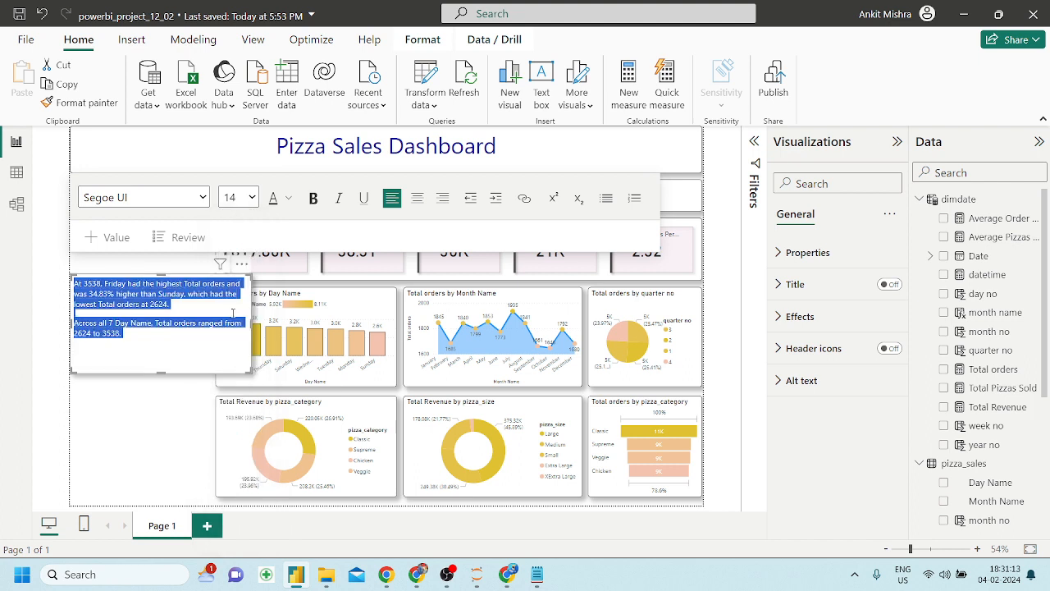
# Make the phrase "At 3538, Friday had the highest Total orders" dark blue and bold
pyautogui.click(289, 200)
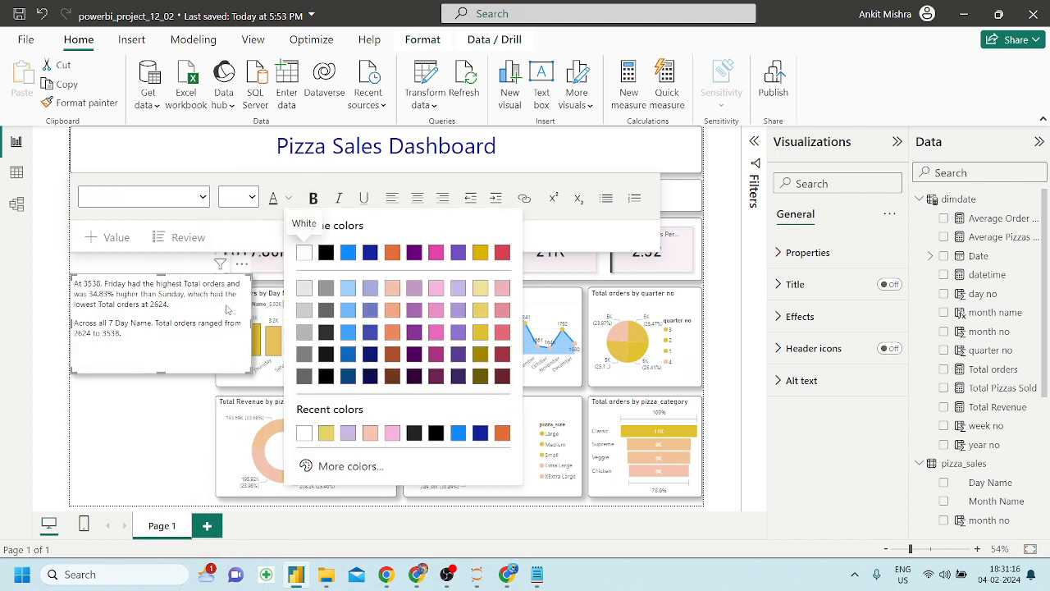
pyautogui.click(141, 304)
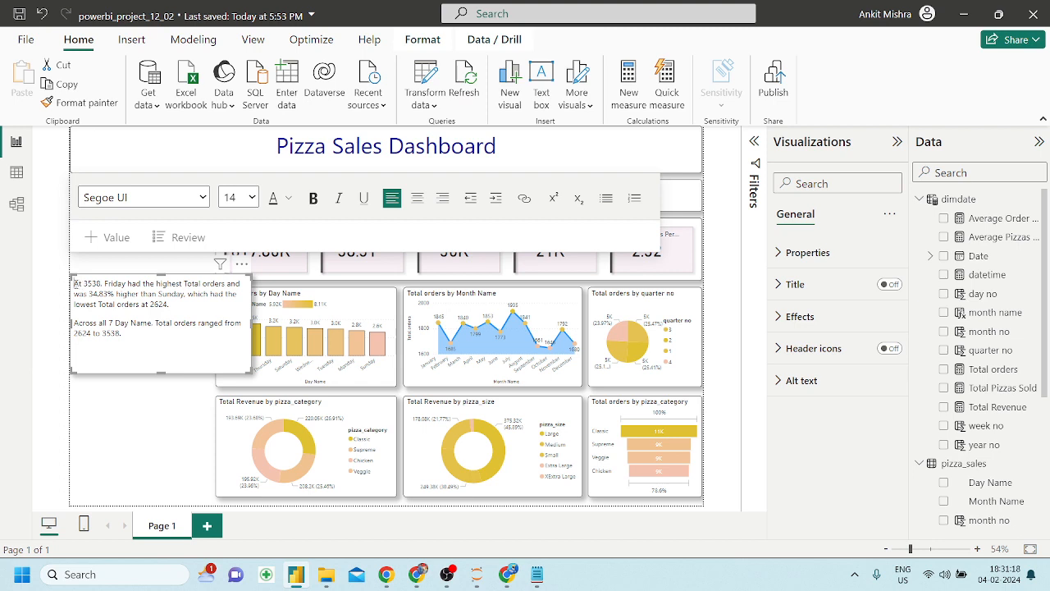
pyautogui.moveTo(75, 283); pyautogui.dragTo(220, 283)
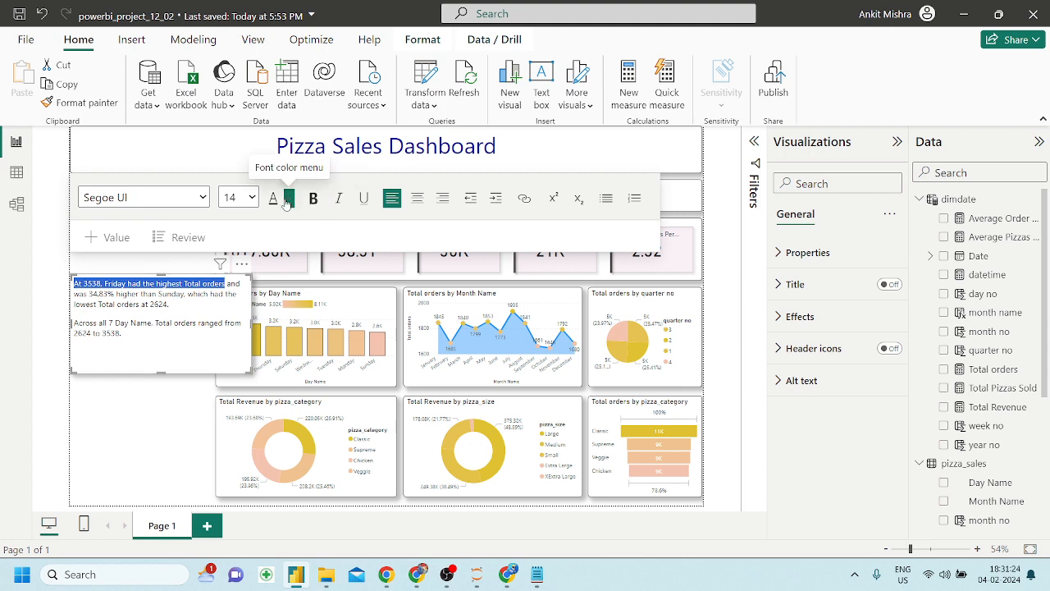
pyautogui.click(286, 202)
pyautogui.click(367, 249)
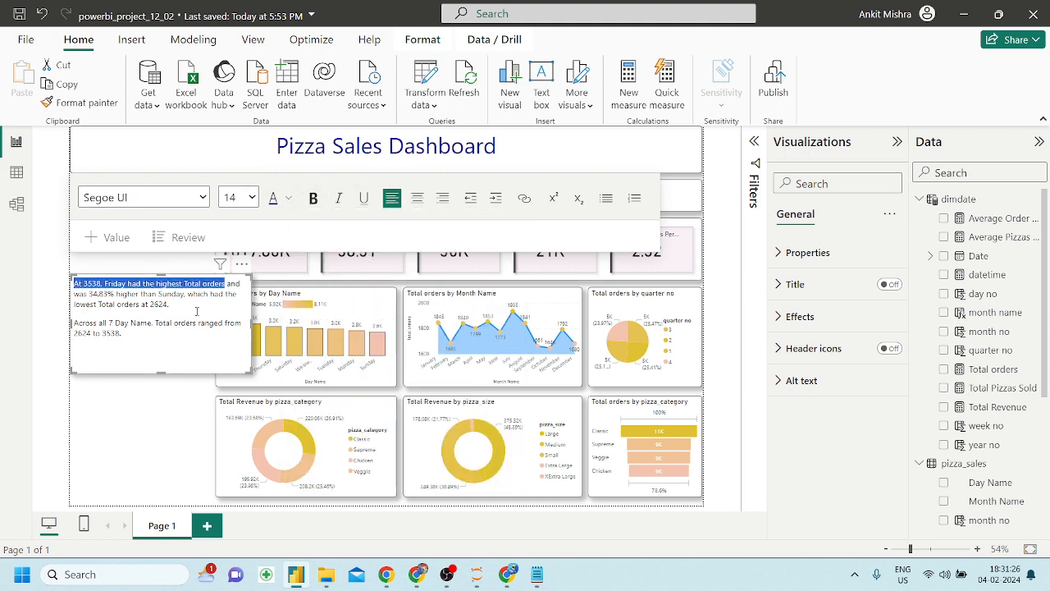
pyautogui.click(313, 198)
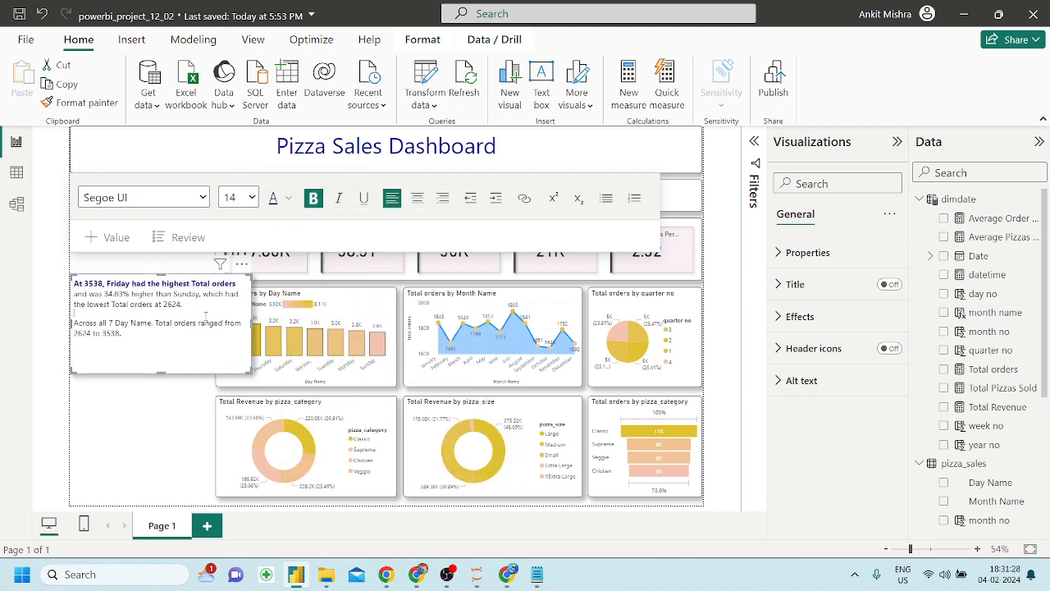
# Make the phrase "34.83% higher than Sunday" in the narrative bold and light pink
pyautogui.click(115, 327)
pyautogui.moveTo(104, 293); pyautogui.dragTo(200, 293)
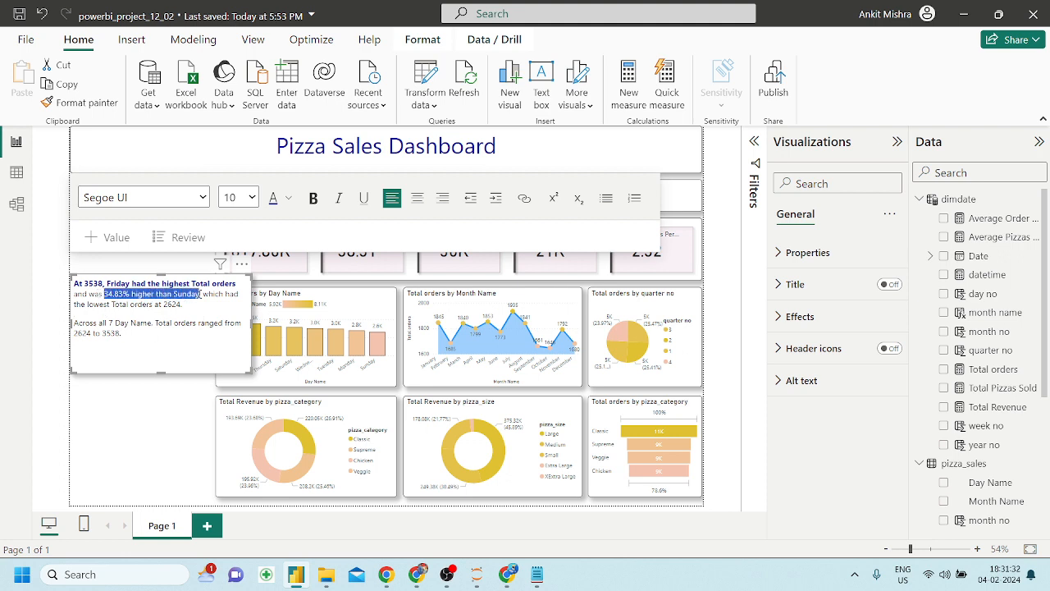
pyautogui.click(313, 198)
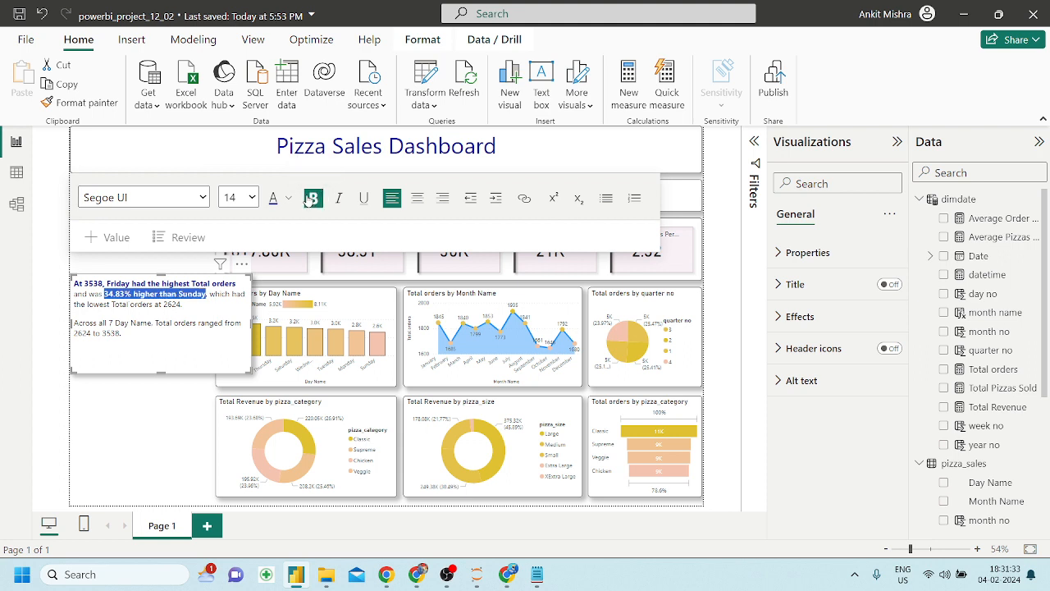
pyautogui.click(291, 201)
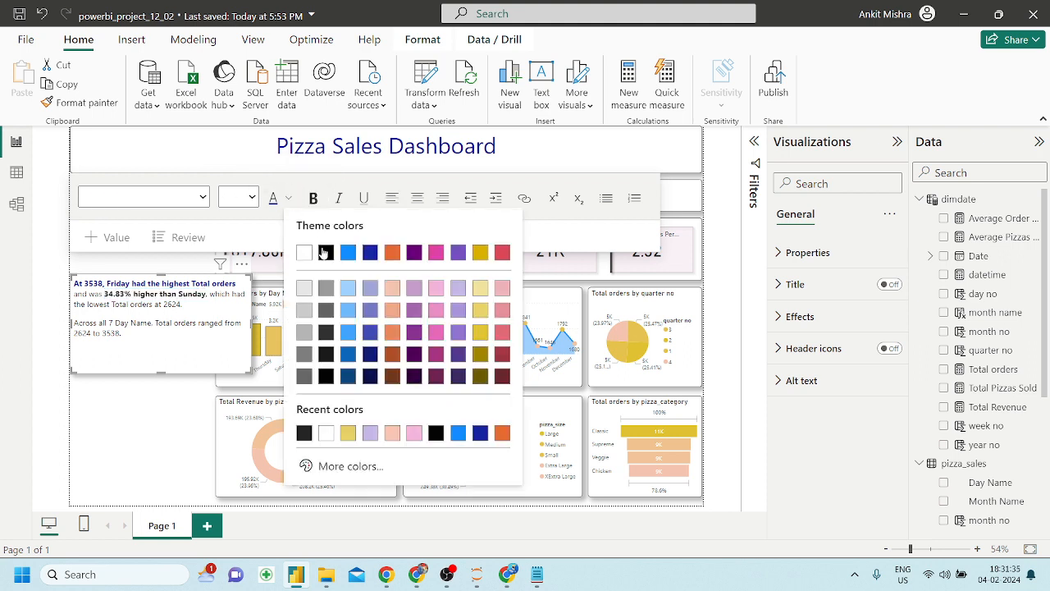
pyautogui.click(435, 295)
pyautogui.click(146, 332)
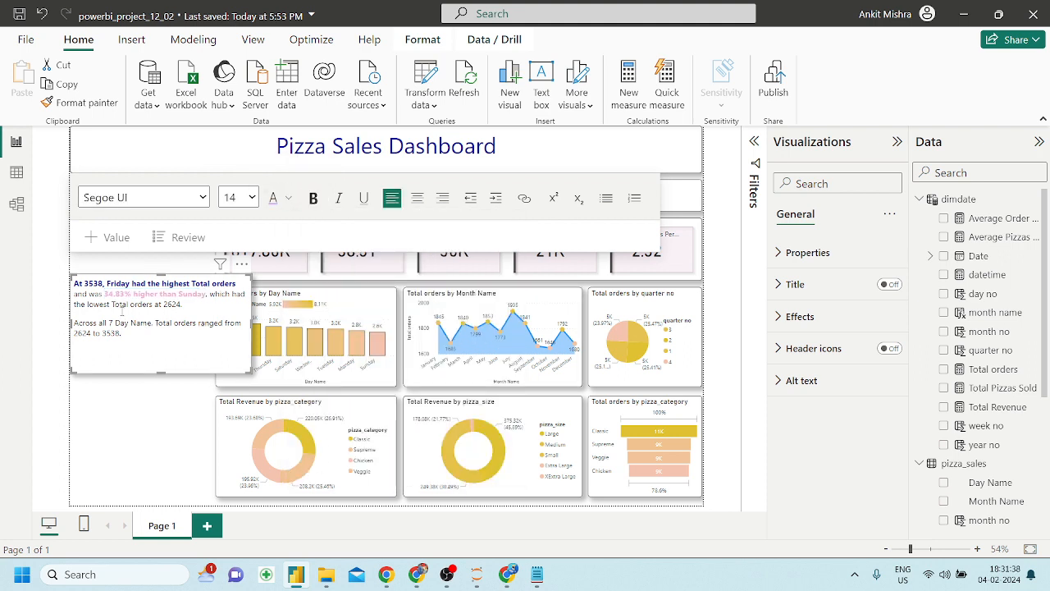
# Make the phrase "Total orders at 2624." in the narrative bold and red (#D64550, Theme color 8)
pyautogui.moveTo(112, 303); pyautogui.dragTo(183, 305)
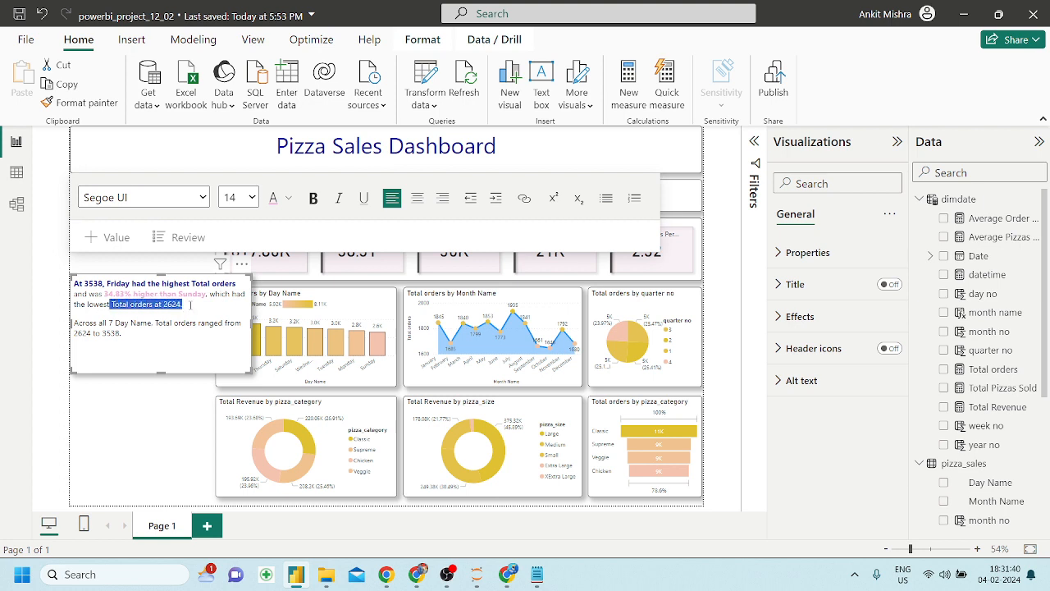
pyautogui.click(315, 199)
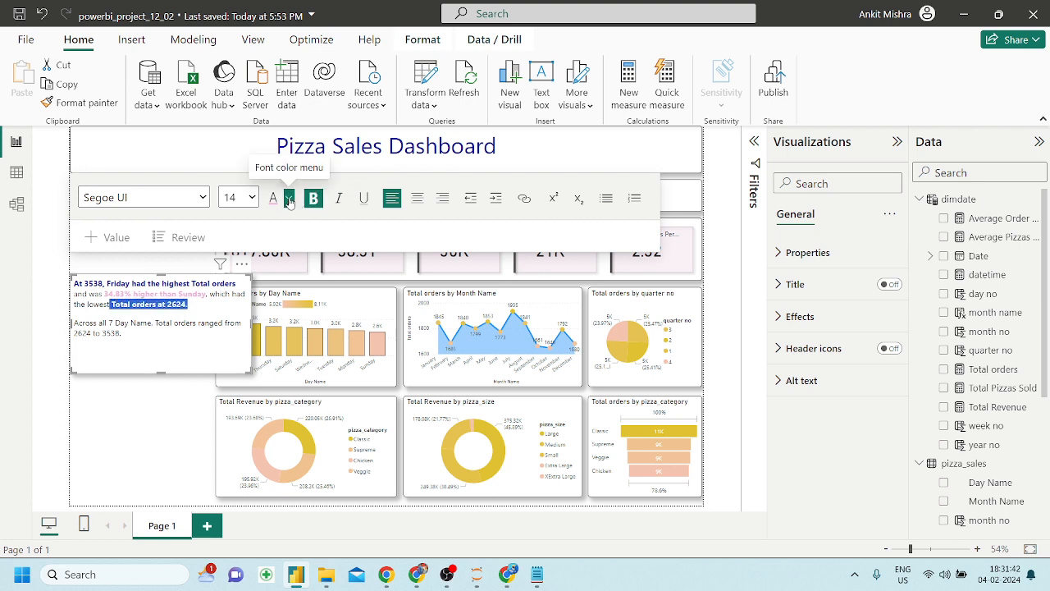
pyautogui.click(288, 202)
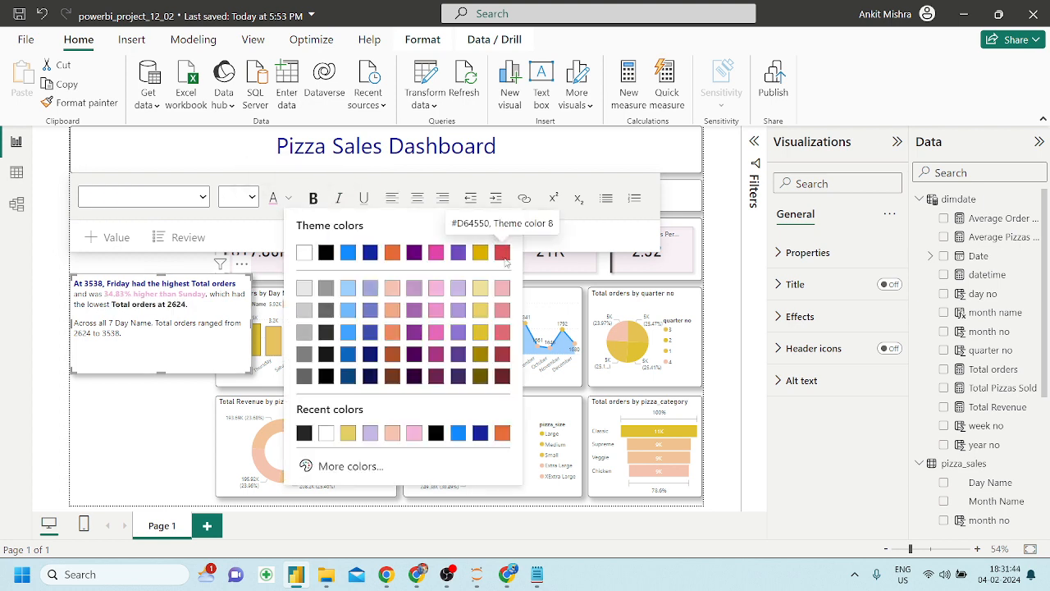
pyautogui.click(499, 250)
pyautogui.click(233, 325)
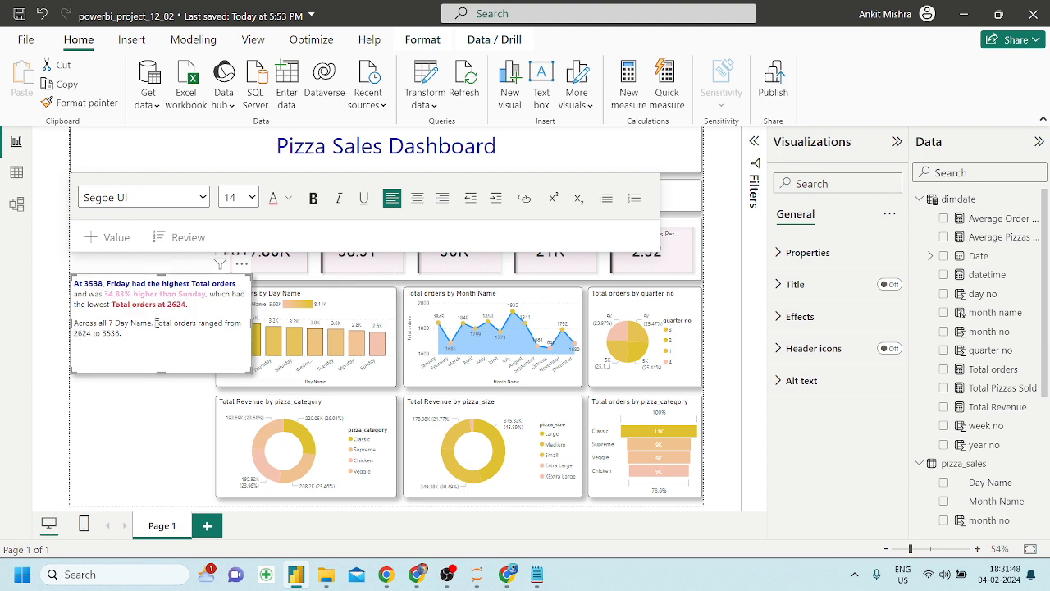
# Make the phrase "Total orders ranged from 2624 to 3538." in the narrative gold and bold
pyautogui.moveTo(156, 323); pyautogui.dragTo(155, 329)
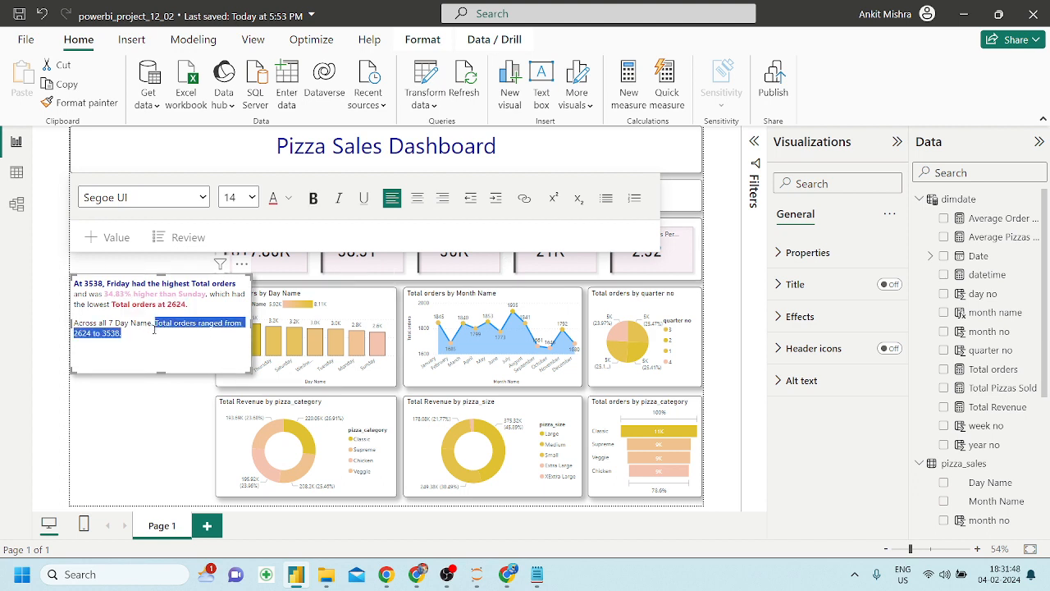
pyautogui.click(288, 198)
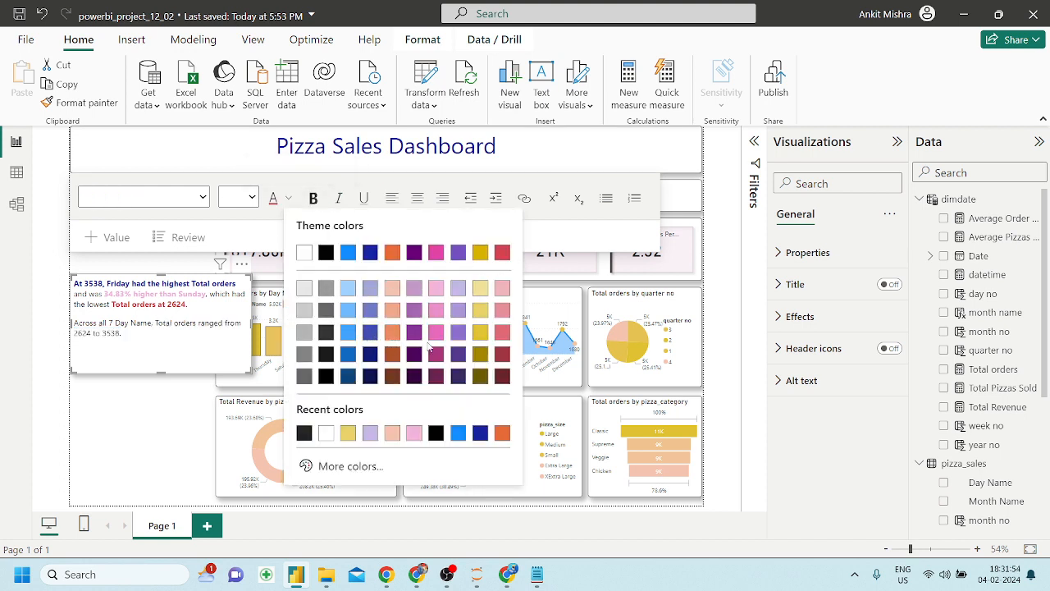
pyautogui.click(481, 333)
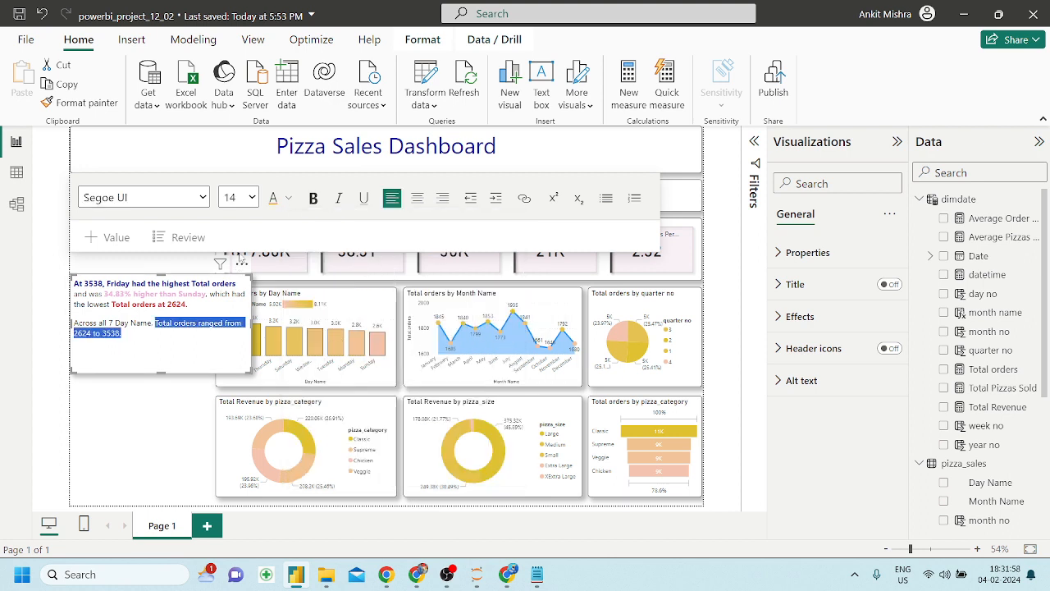
pyautogui.click(313, 198)
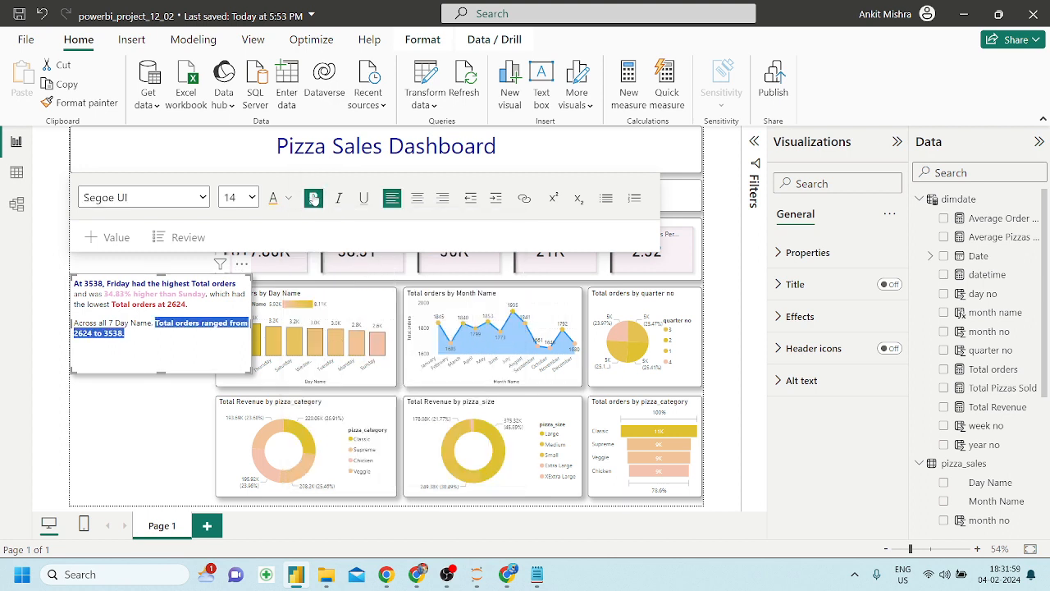
pyautogui.click(171, 406)
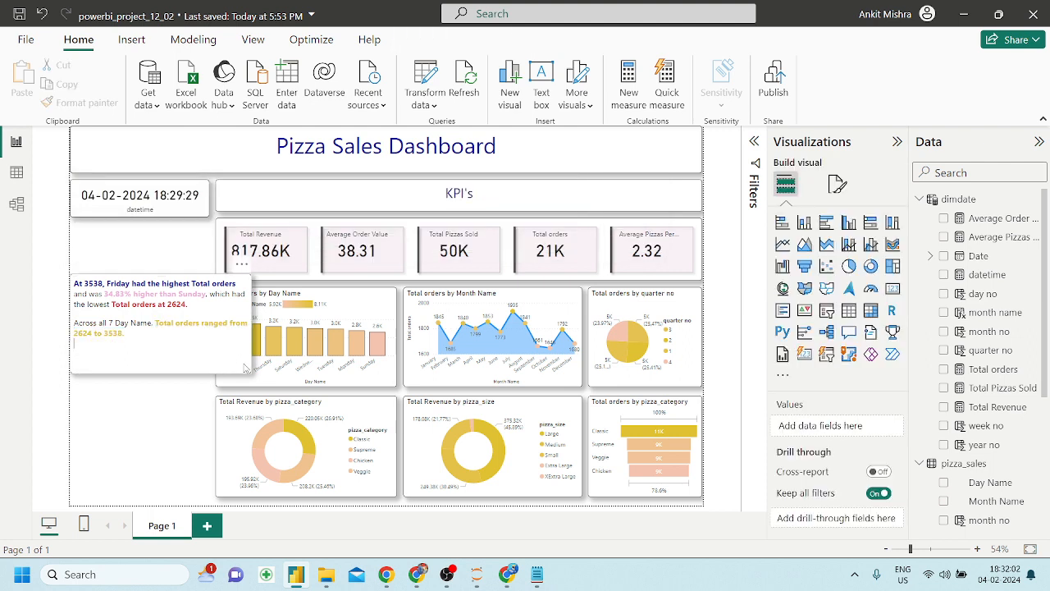
# Narrow the day narrative box to the width of the datetime card and move it up beneath that card
pyautogui.click(244, 368)
pyautogui.moveTo(246, 369); pyautogui.dragTo(202, 370)
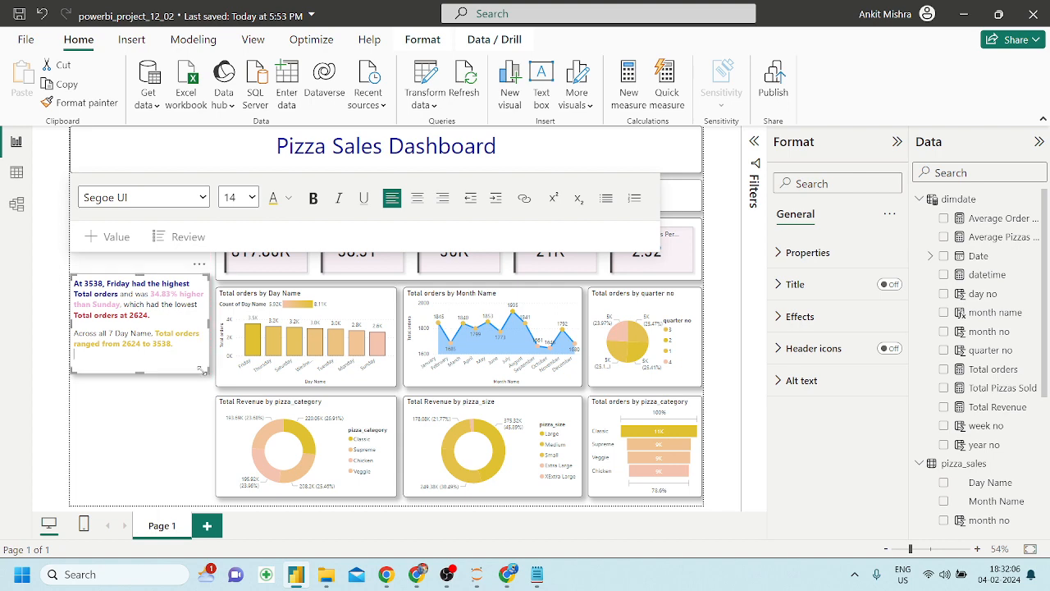
pyautogui.click(185, 421)
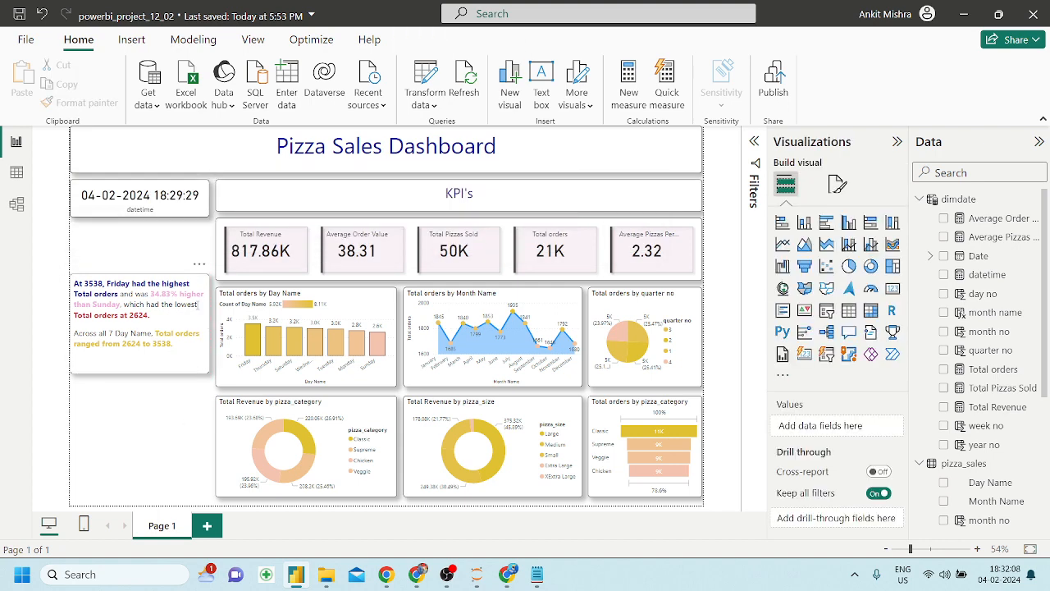
pyautogui.moveTo(197, 271); pyautogui.dragTo(195, 221)
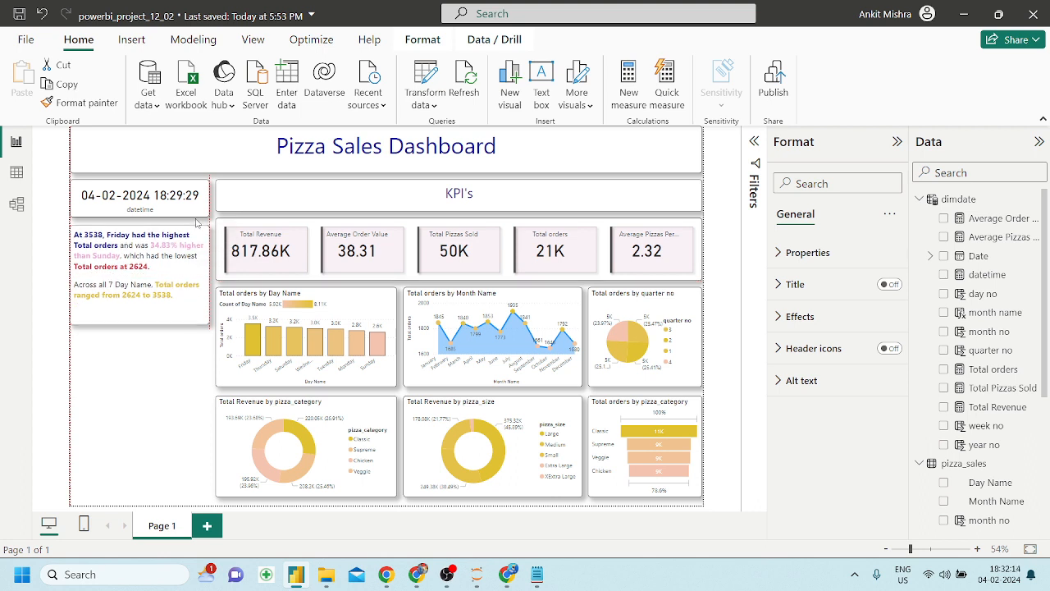
pyautogui.moveTo(197, 221); pyautogui.dragTo(197, 221)
pyautogui.click(138, 475)
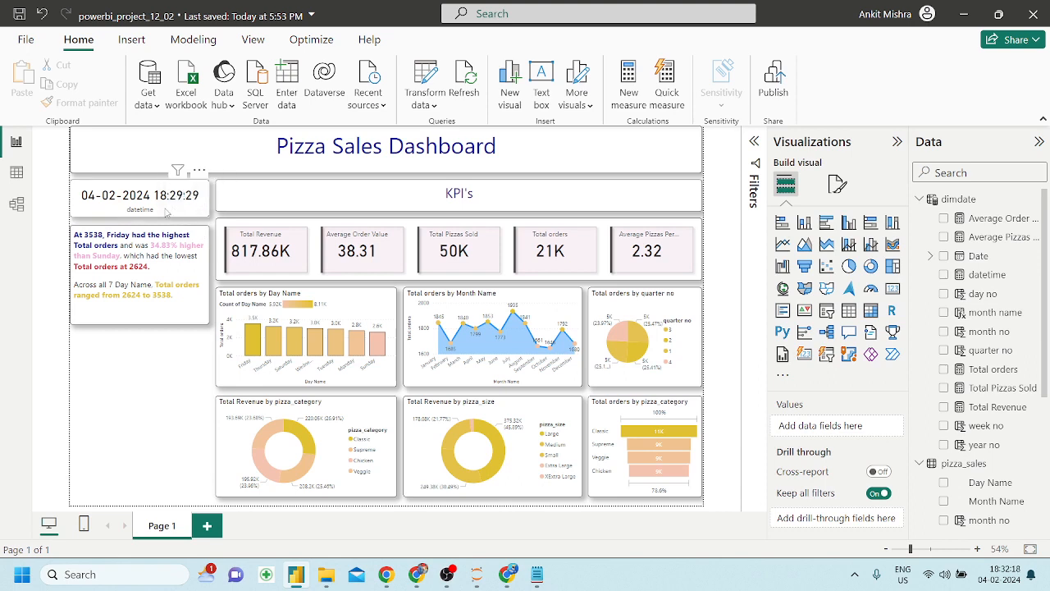
# Reduce the datetime card's height slightly and move the day narrative up to close the gap
pyautogui.click(139, 205)
pyautogui.moveTo(138, 215); pyautogui.dragTo(139, 209)
pyautogui.click(196, 236)
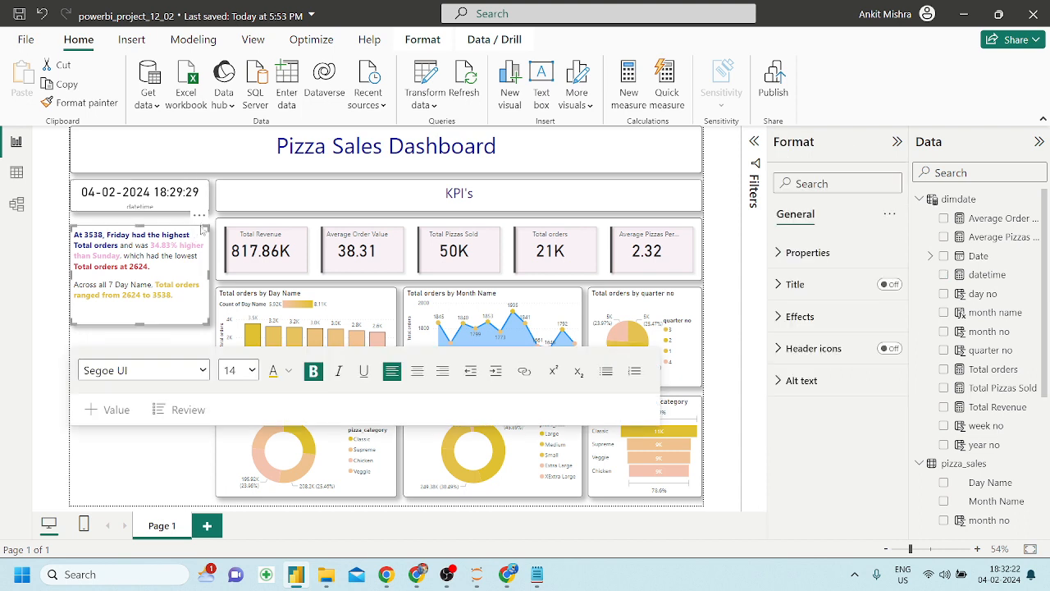
pyautogui.moveTo(202, 216); pyautogui.dragTo(204, 210)
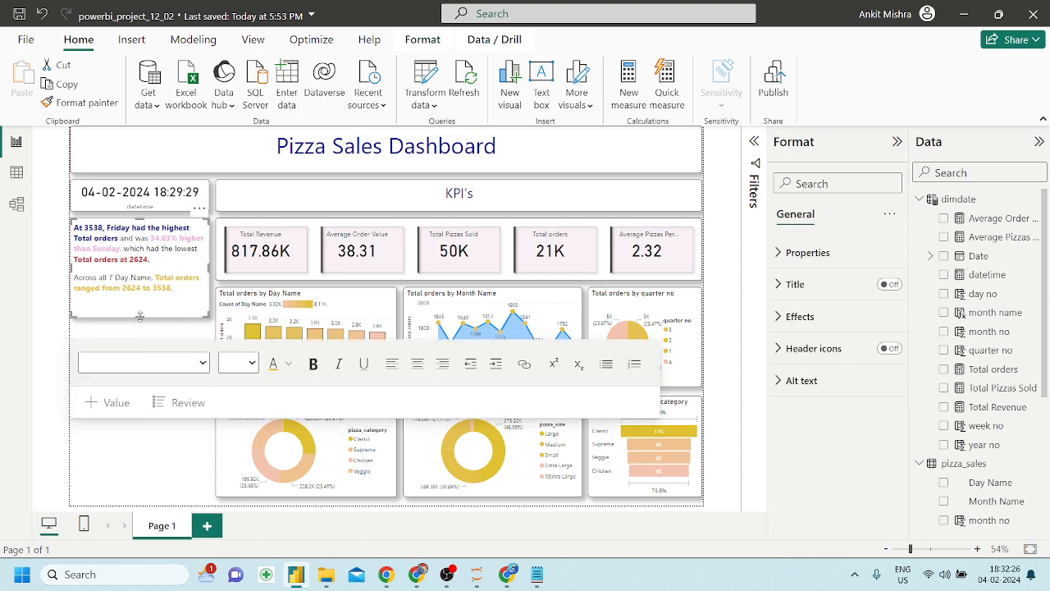
pyautogui.click(149, 440)
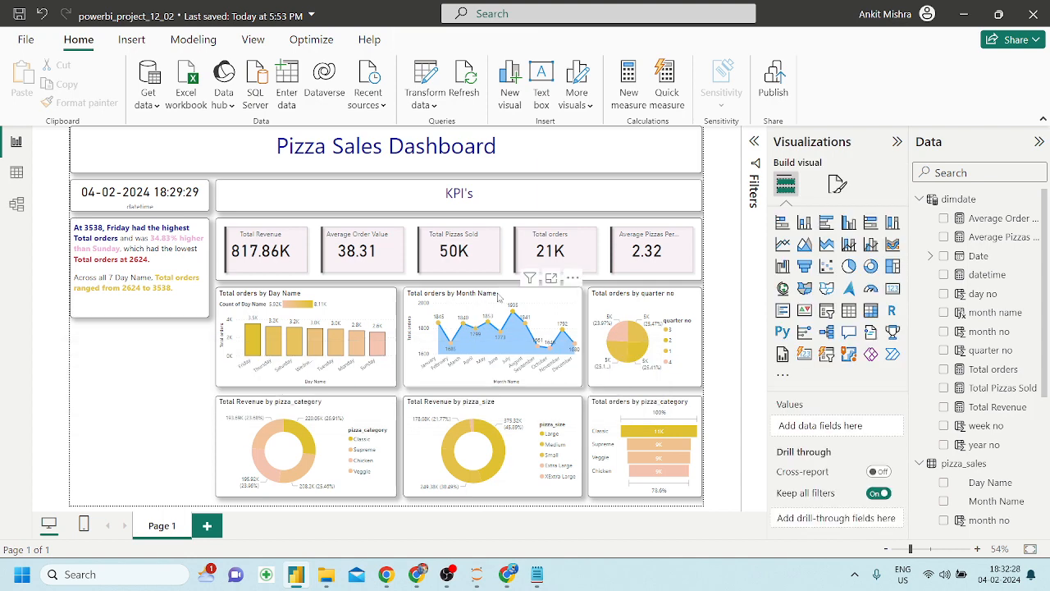
# Duplicate the Total orders by Month Name chart, convert the copy into a smart narrative, and cut all its text
pyautogui.click(528, 298)
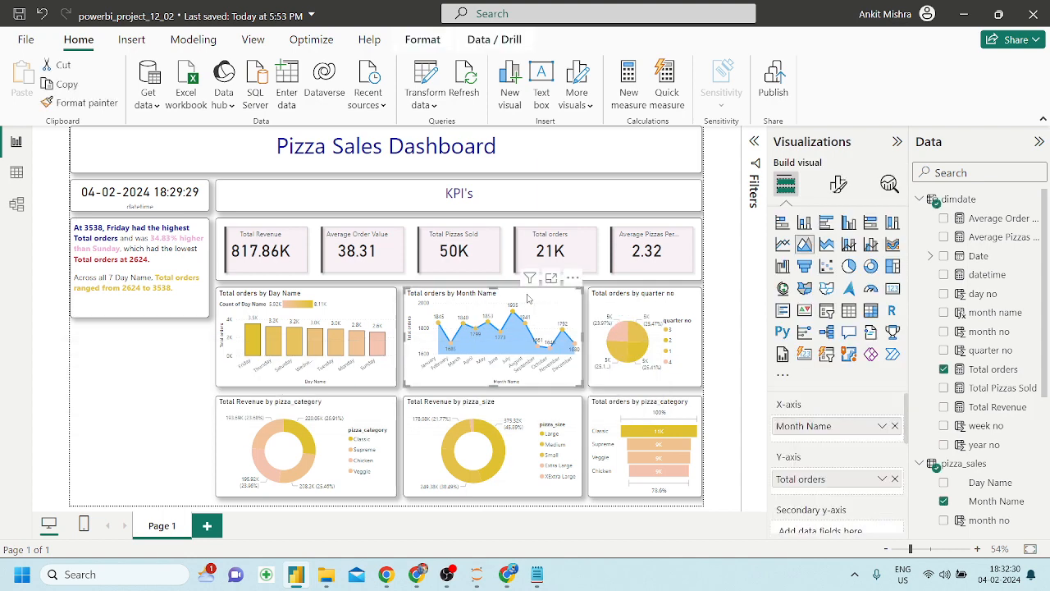
pyautogui.hotkey('ctrl', 'c')
pyautogui.hotkey('ctrl', 'v')
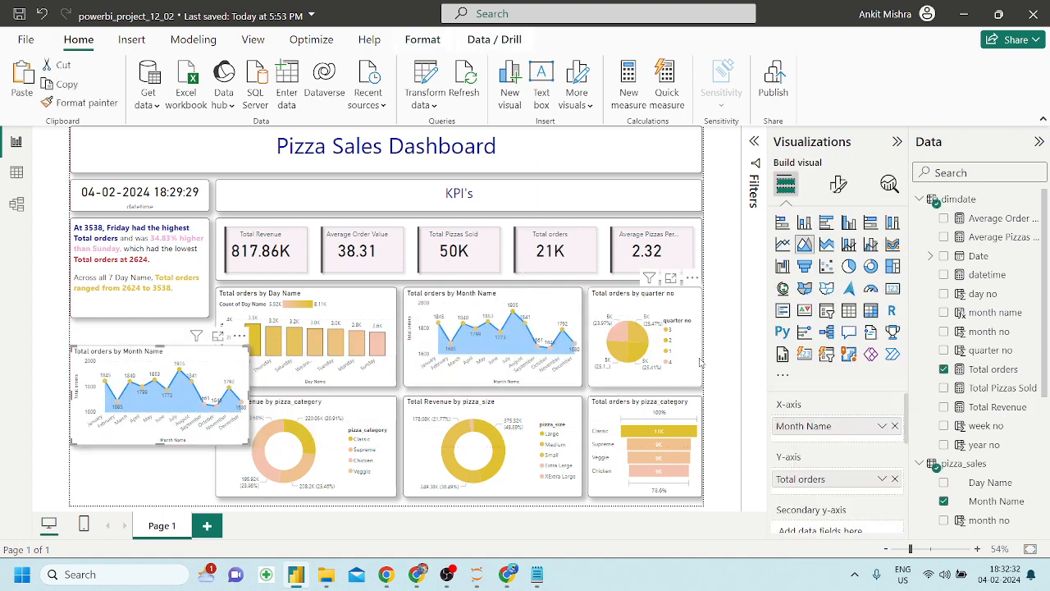
pyautogui.click(872, 332)
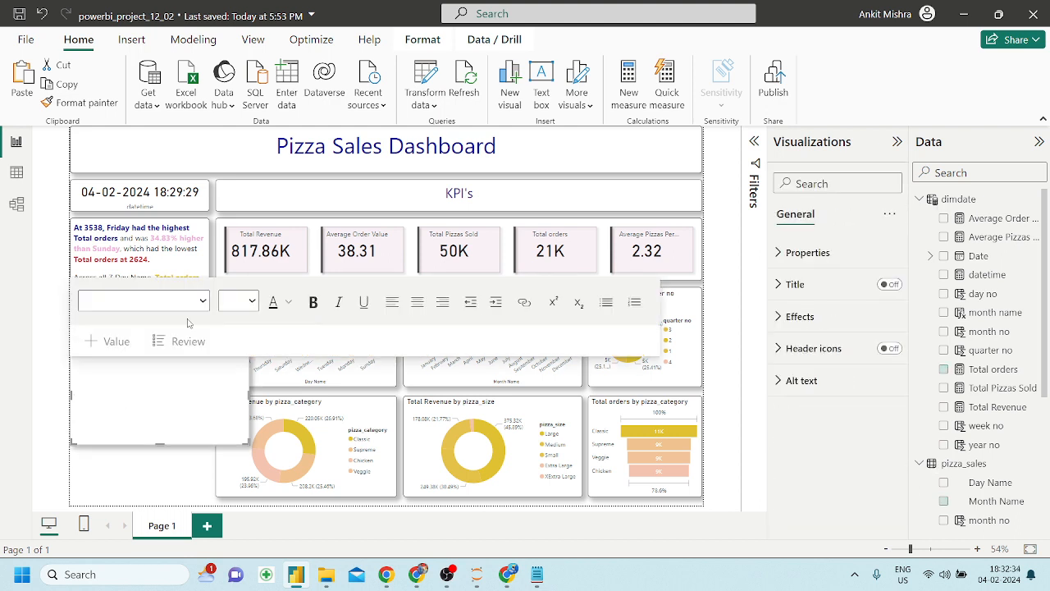
pyautogui.click(148, 414)
pyautogui.hotkey('ctrl', 'a')
pyautogui.press('BackSpace')
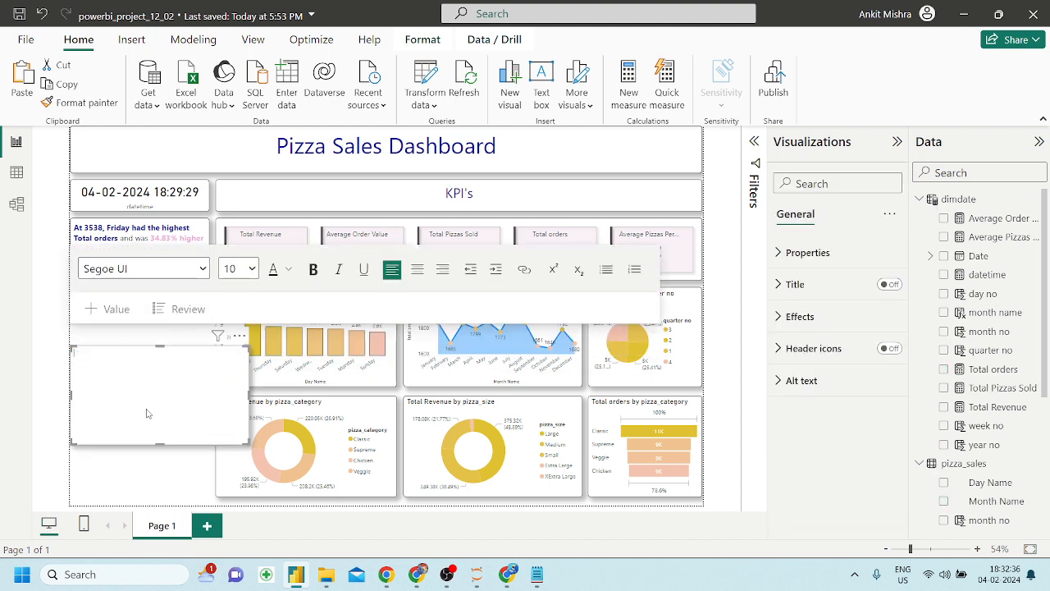
# Paste the month narrative into Notepad and remove the "[]" and extra blank lines above the "Across all 12 Month Name" sentence
pyautogui.click(537, 574)
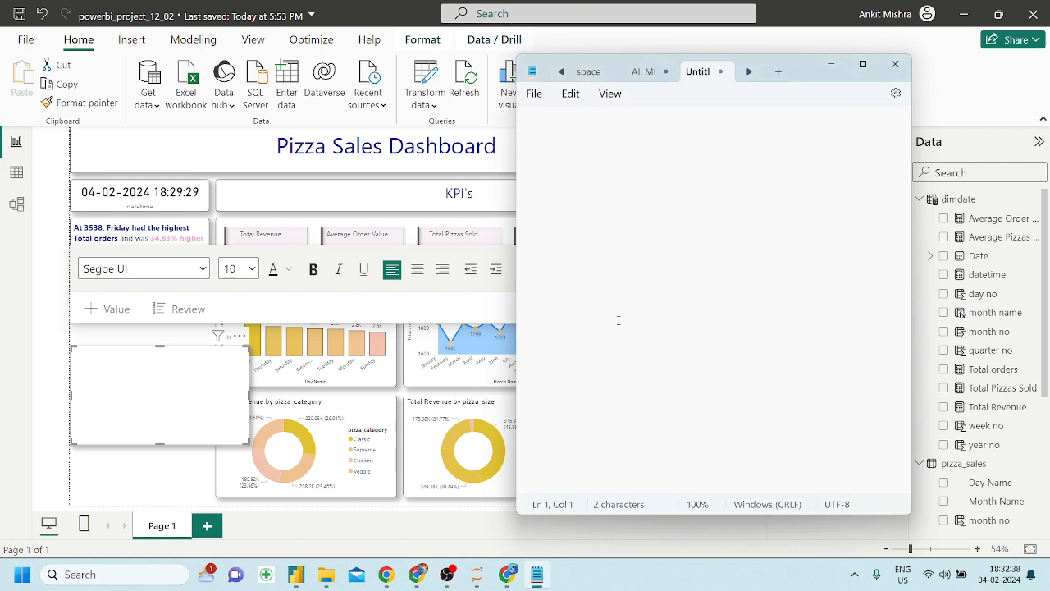
pyautogui.hotkey('ctrl', 'v')
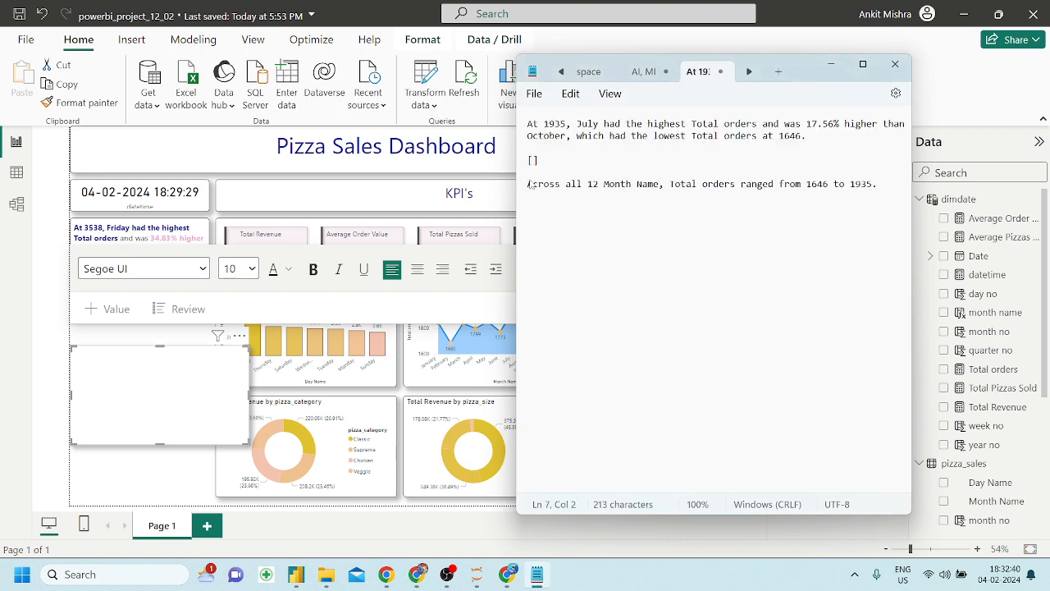
pyautogui.click(531, 182)
pyautogui.press('BackSpace')
pyautogui.press('BackSpace')
pyautogui.press('BackSpace')
pyautogui.press('BackSpace')
pyautogui.press('BackSpace')
pyautogui.press('BackSpace')
pyautogui.press('BackSpace')
pyautogui.press('BackSpace')
pyautogui.press('BackSpace')
pyautogui.press('BackSpace')
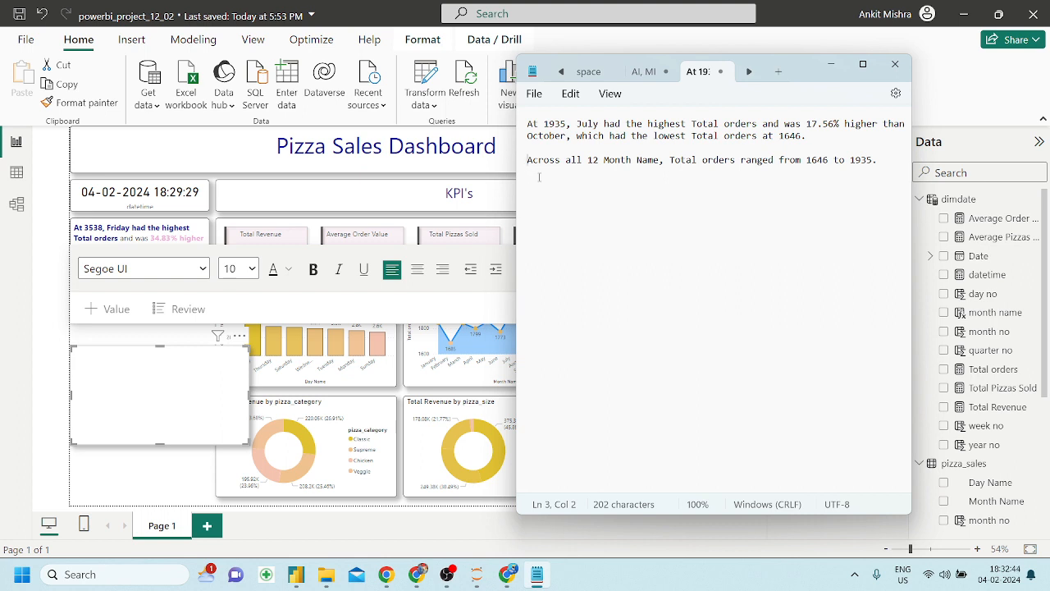
# Move the cleaned-up month text from Notepad into the empty narrative box in Power BI
pyautogui.hotkey('ctrl', 'a')
pyautogui.hotkey('ctrl', 'x')
pyautogui.click(101, 366)
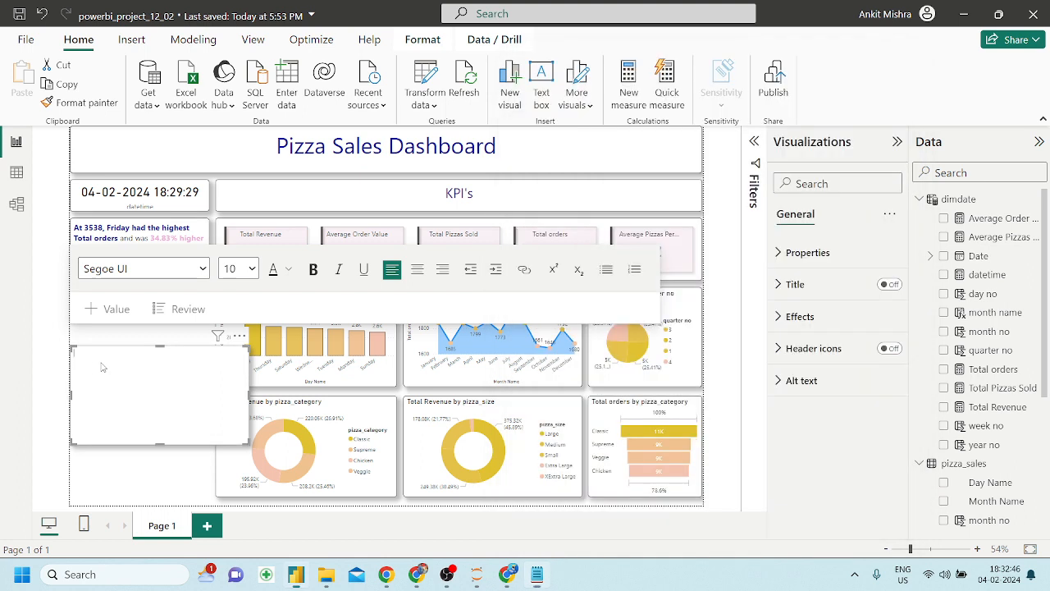
pyautogui.hotkey('ctrl', 'v')
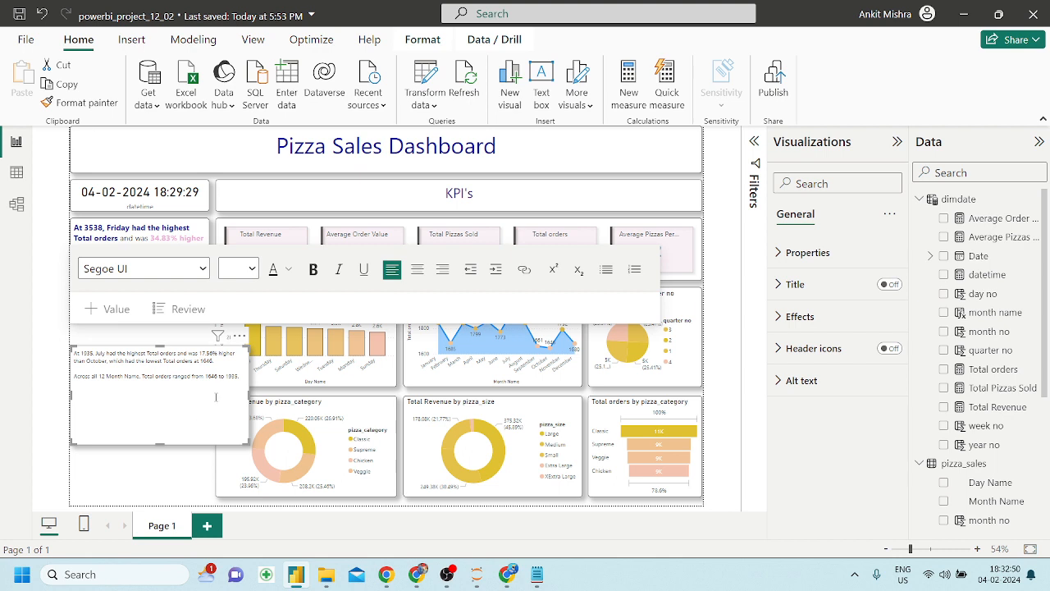
# Set the font size of all the month narrative text to 14
pyautogui.hotkey('ctrl', 'a')
pyautogui.click(251, 268)
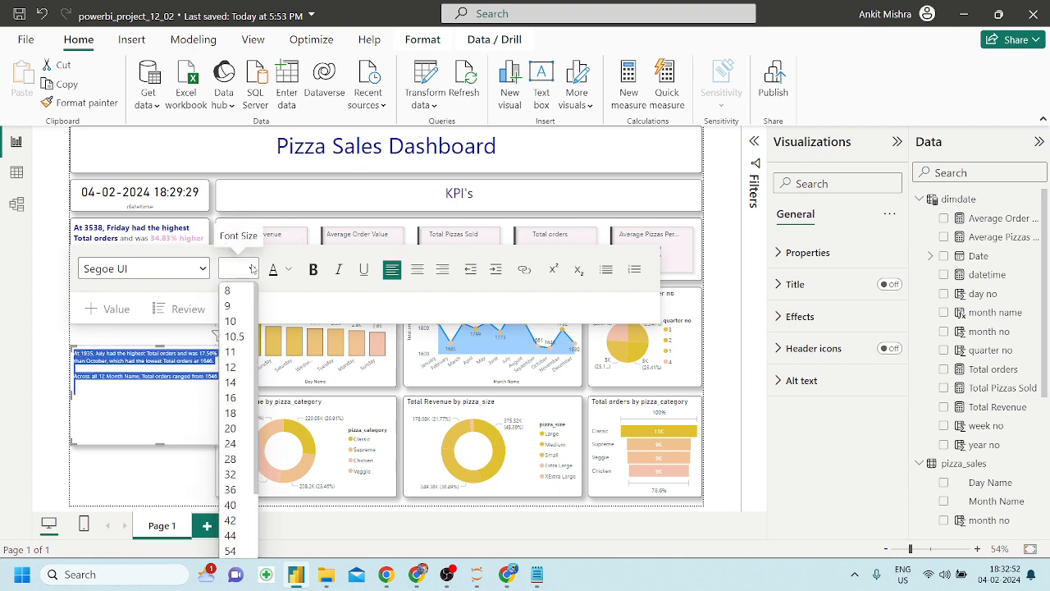
pyautogui.click(237, 384)
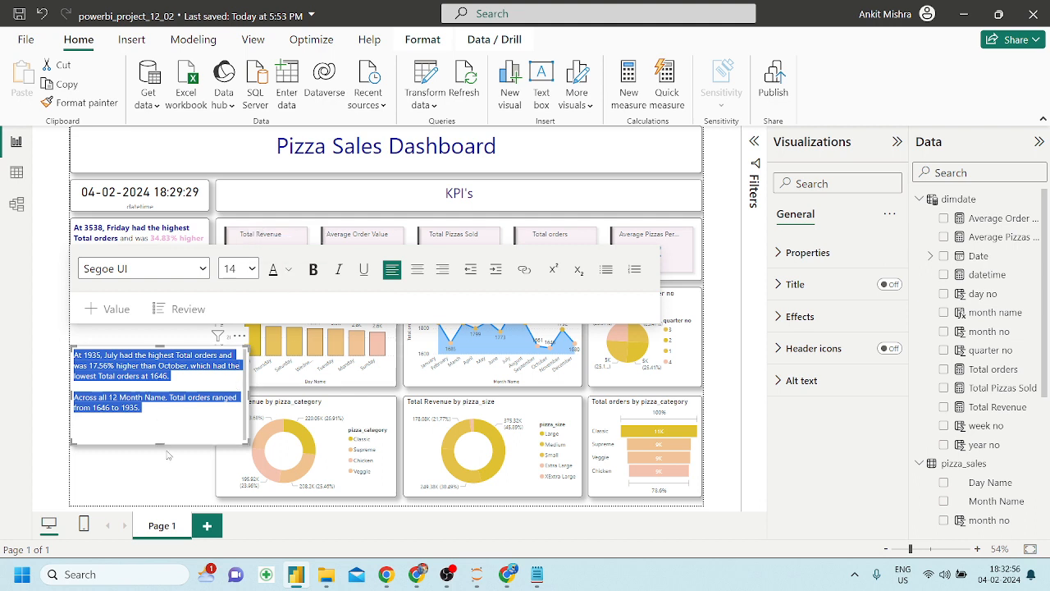
pyautogui.click(192, 426)
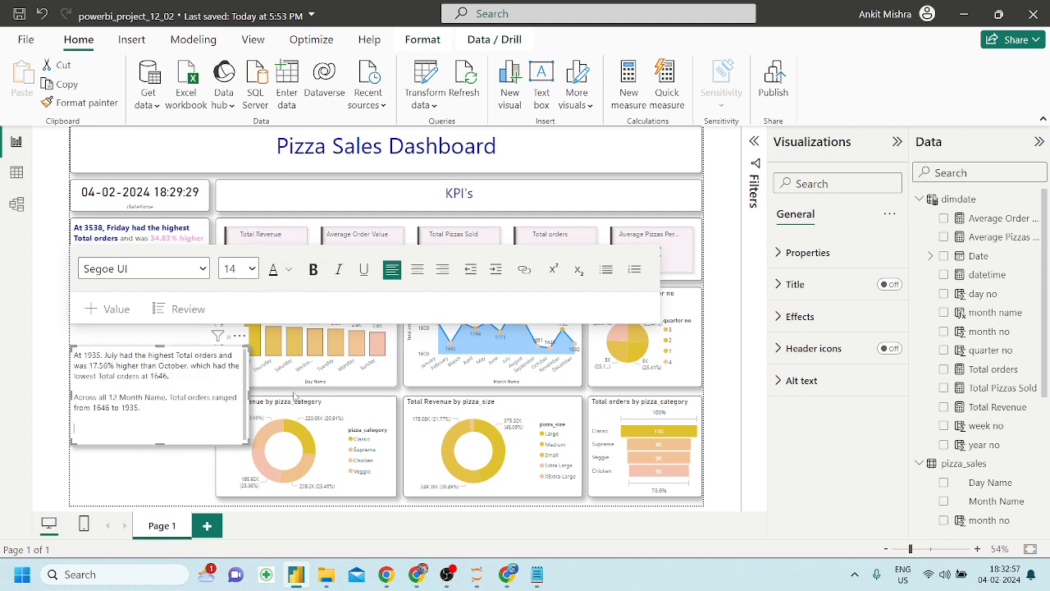
# Narrow the month narrative box to match the day narrative's width and extend it upward to just below that box
pyautogui.click(139, 480)
pyautogui.click(187, 300)
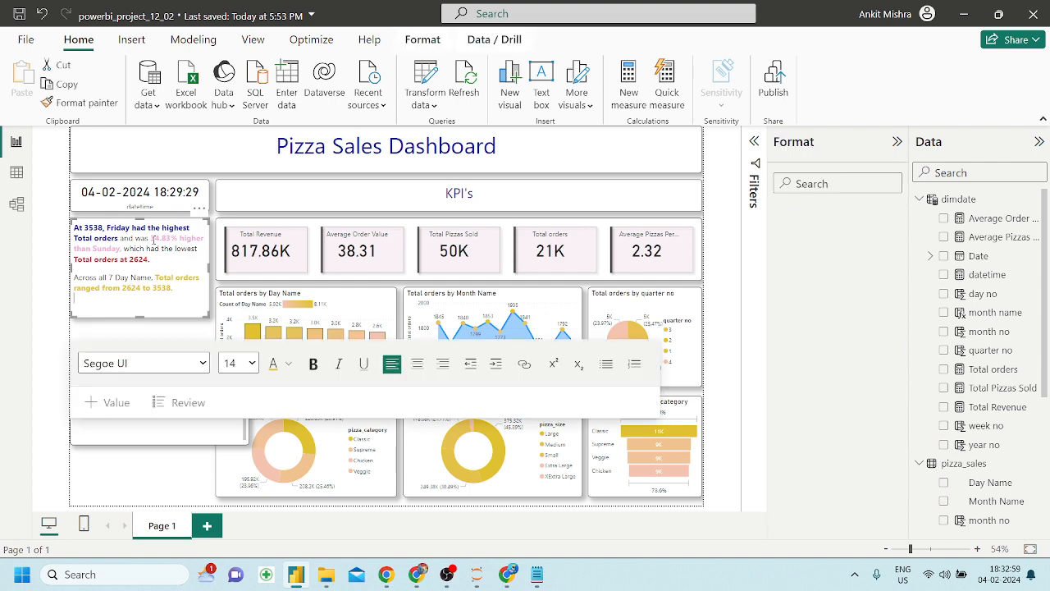
pyautogui.click(175, 428)
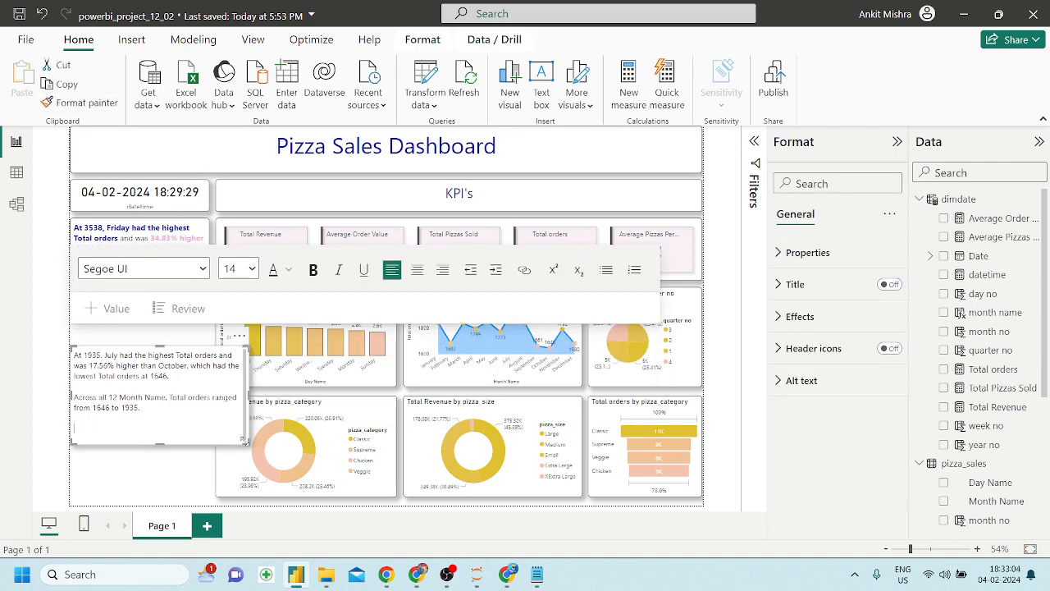
pyautogui.moveTo(246, 443); pyautogui.dragTo(204, 461)
pyautogui.moveTo(202, 344); pyautogui.dragTo(203, 328)
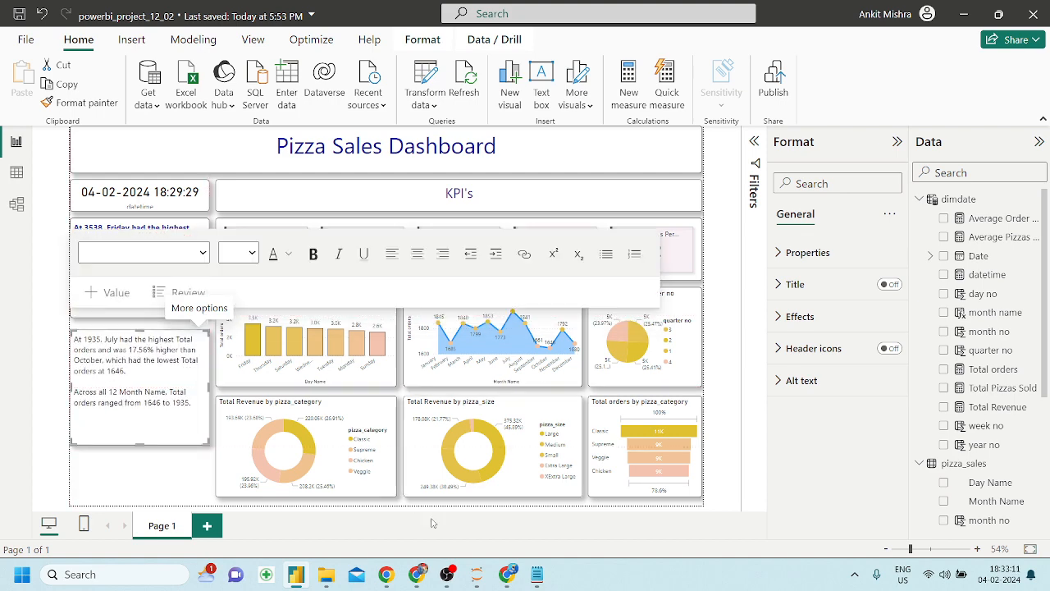
# Check the narrative layout in the reference PDF, and move the month narrative up closer to the day narrative in Power BI
pyautogui.click(417, 575)
pyautogui.scroll(-2, 379, 373)
pyautogui.scroll(-1, 379, 373)
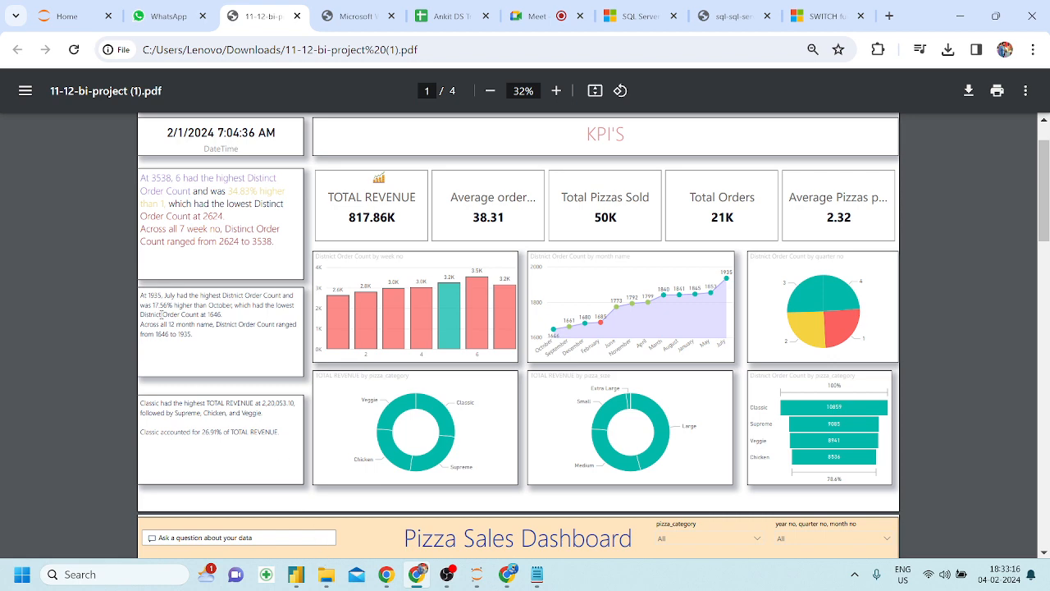
pyautogui.click(296, 579)
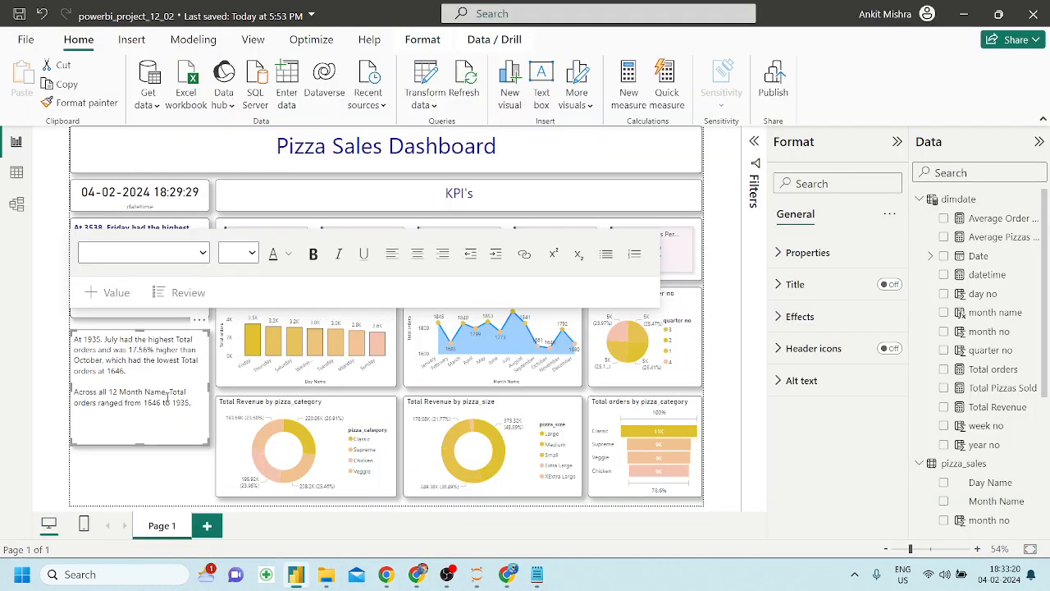
pyautogui.click(150, 476)
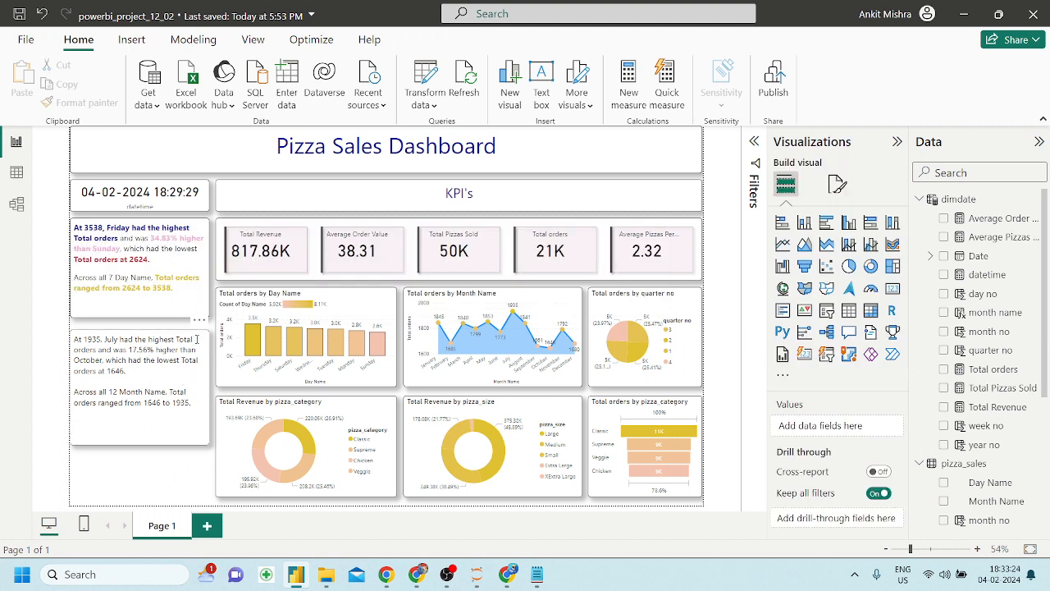
pyautogui.moveTo(200, 329); pyautogui.dragTo(205, 321)
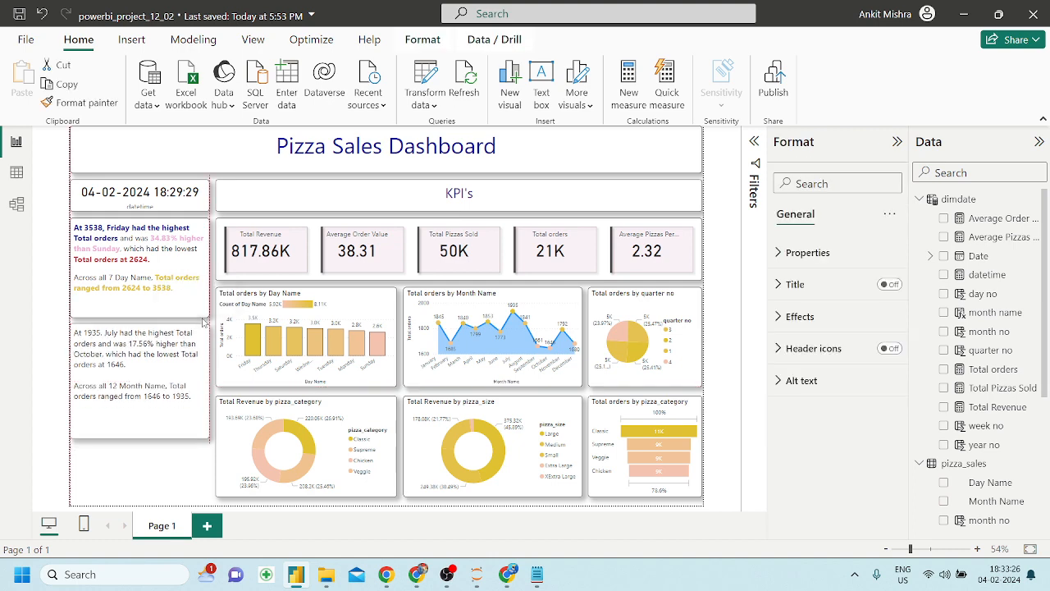
# Shorten the month narrative box so that its lower edge sits just below the text
pyautogui.click(203, 321)
pyautogui.click(170, 475)
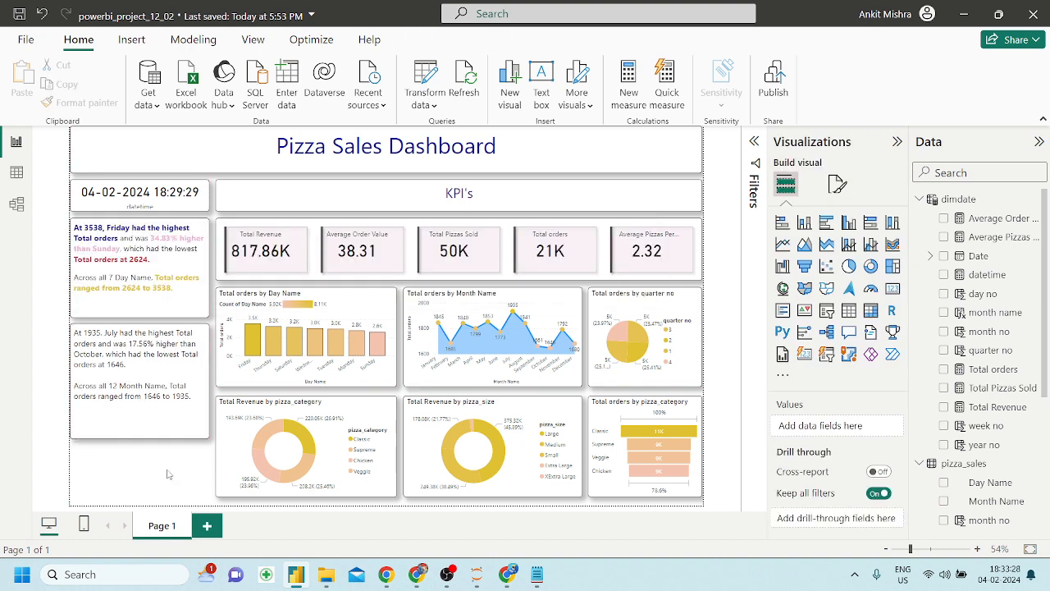
pyautogui.click(195, 429)
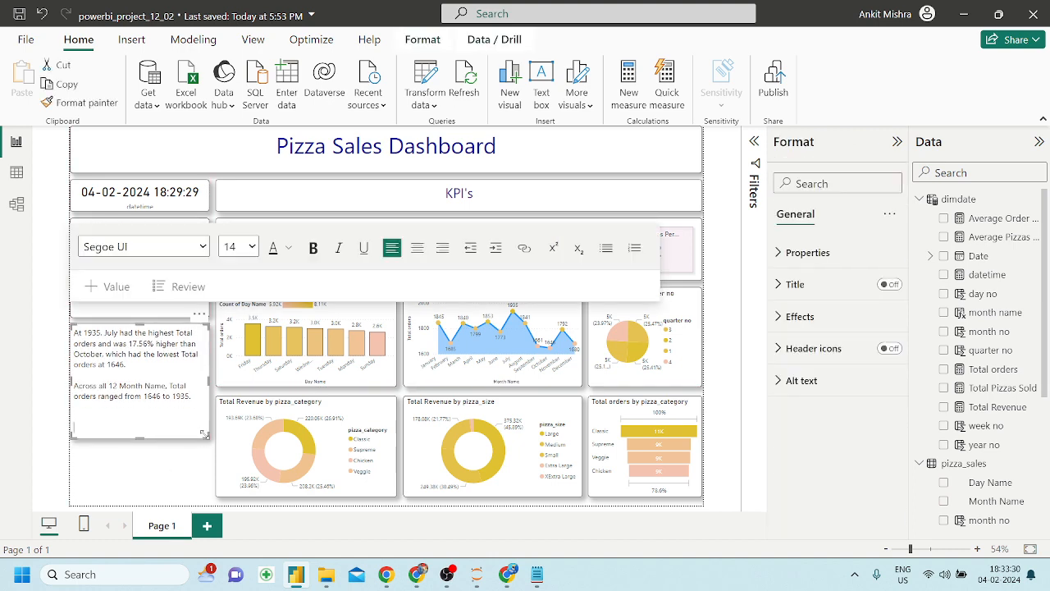
pyautogui.moveTo(205, 435); pyautogui.dragTo(211, 403)
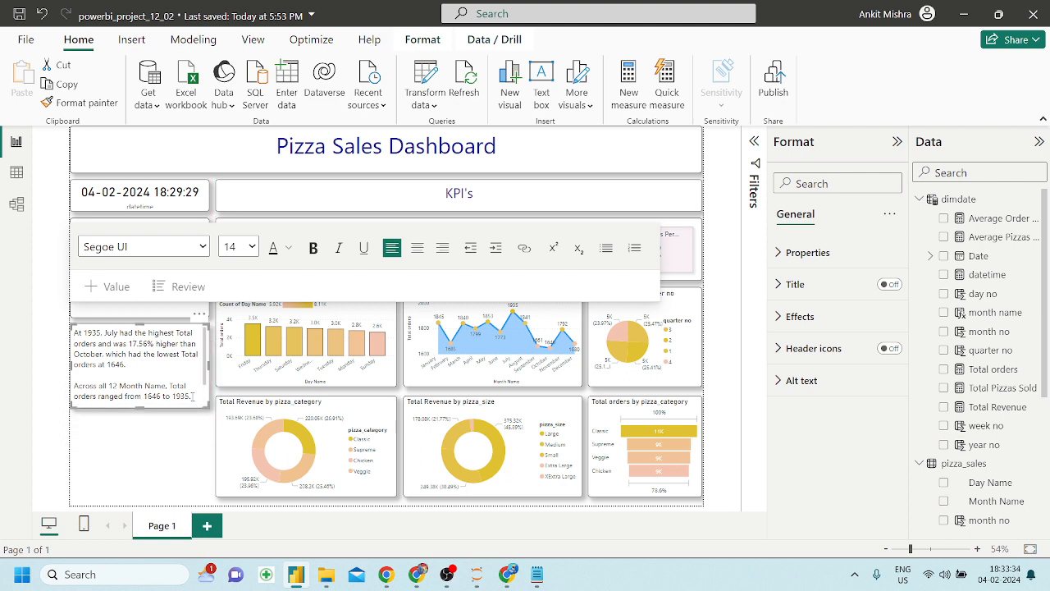
# Try a font size of 12 on all the month narrative text
pyautogui.hotkey('ctrl', 'a')
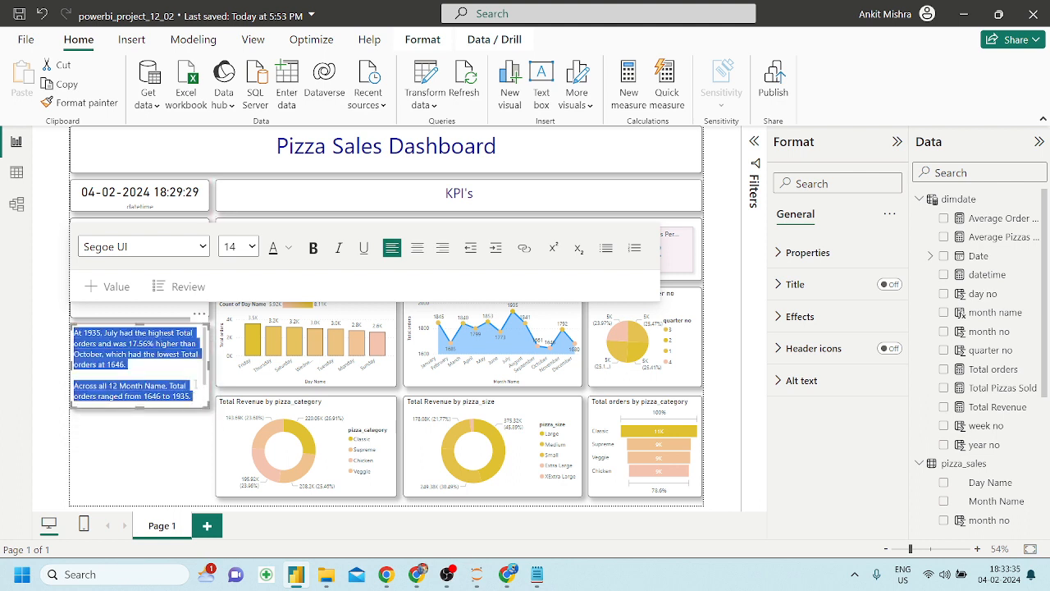
pyautogui.click(246, 248)
pyautogui.click(237, 345)
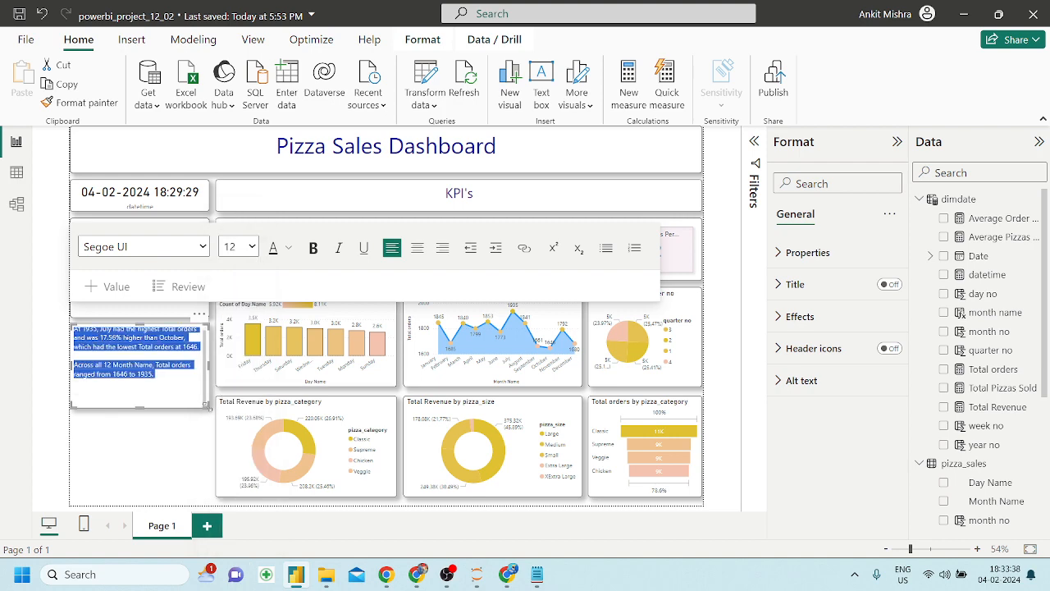
pyautogui.click(182, 433)
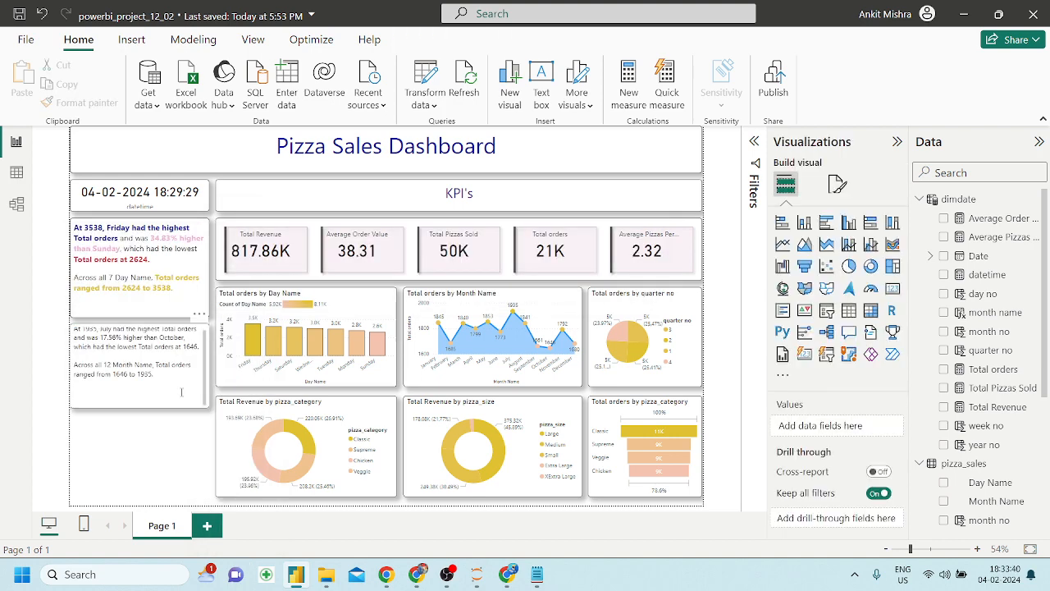
# Return all the month narrative text to font size 14
pyautogui.click(154, 397)
pyautogui.hotkey('ctrl', 'a')
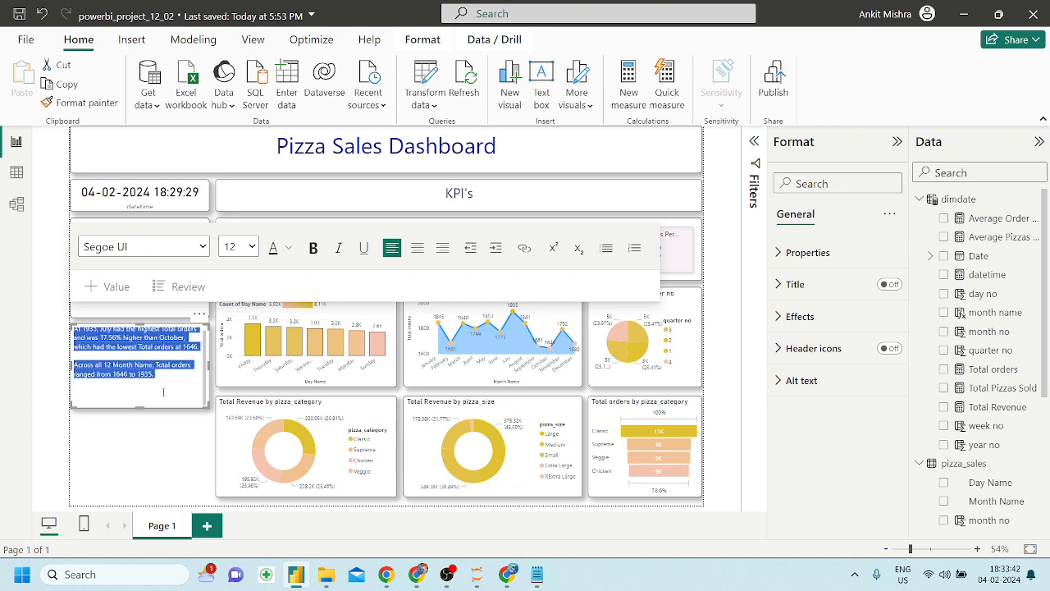
pyautogui.click(238, 246)
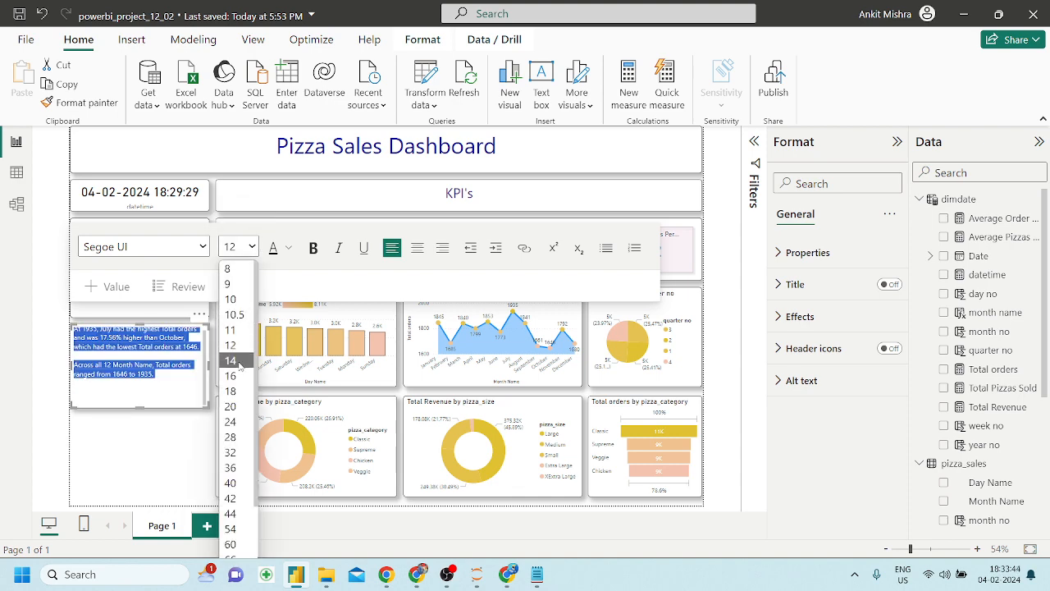
pyautogui.click(233, 360)
pyautogui.click(172, 441)
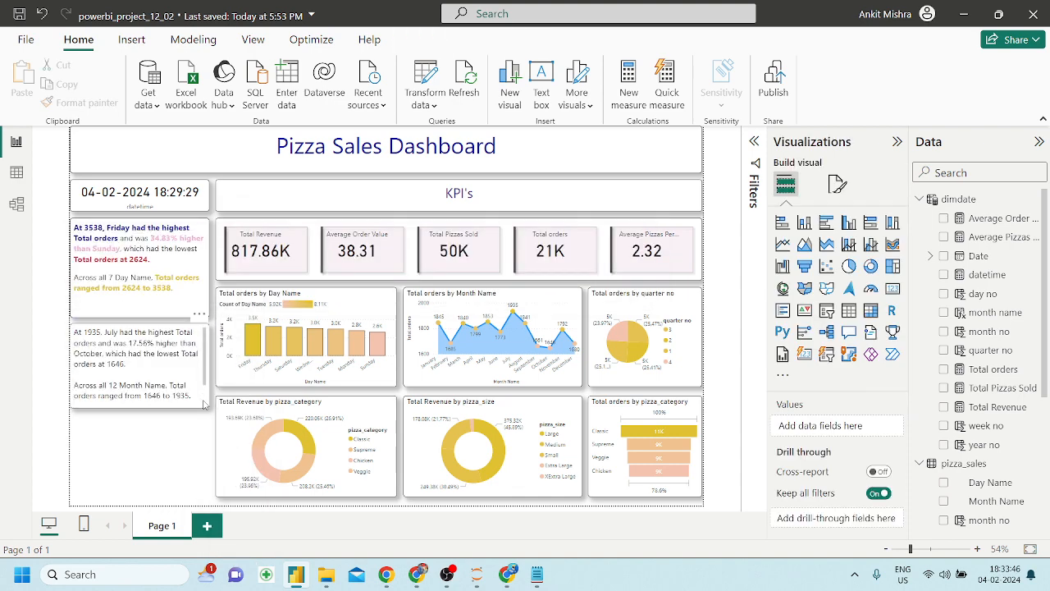
# Extend the month narrative box downward until all its text fits with some blank space beneath
pyautogui.click(151, 388)
pyautogui.moveTo(140, 407); pyautogui.dragTo(141, 434)
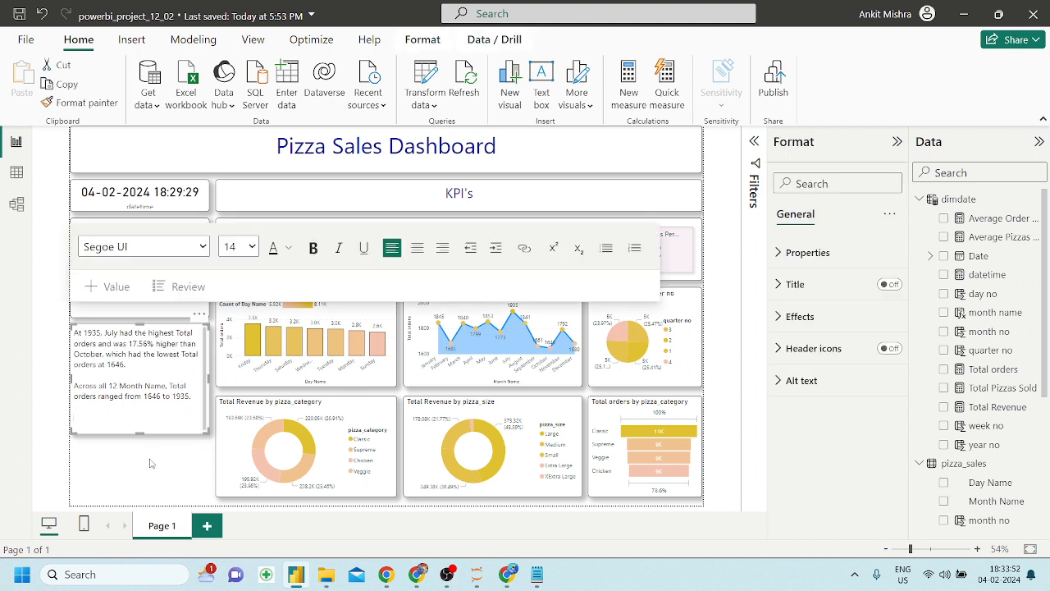
pyautogui.click(149, 463)
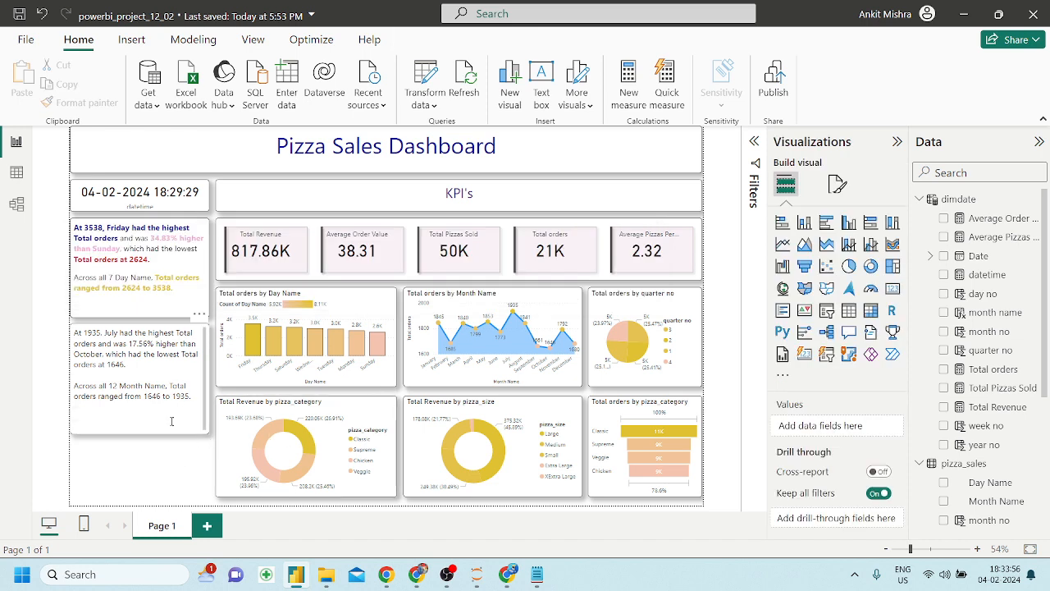
pyautogui.click(165, 420)
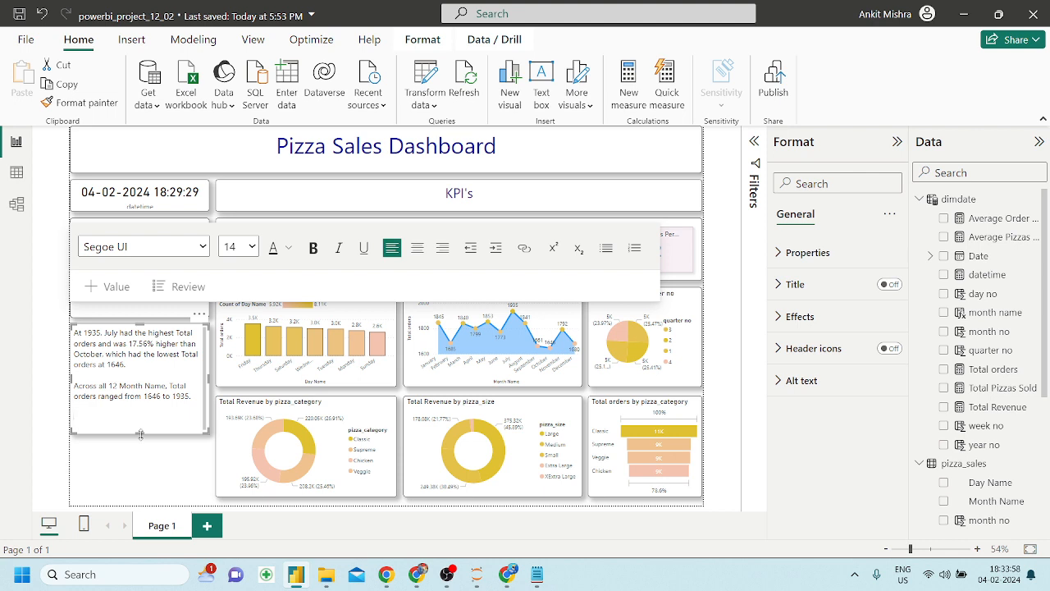
pyautogui.moveTo(141, 435); pyautogui.dragTo(141, 447)
pyautogui.click(152, 482)
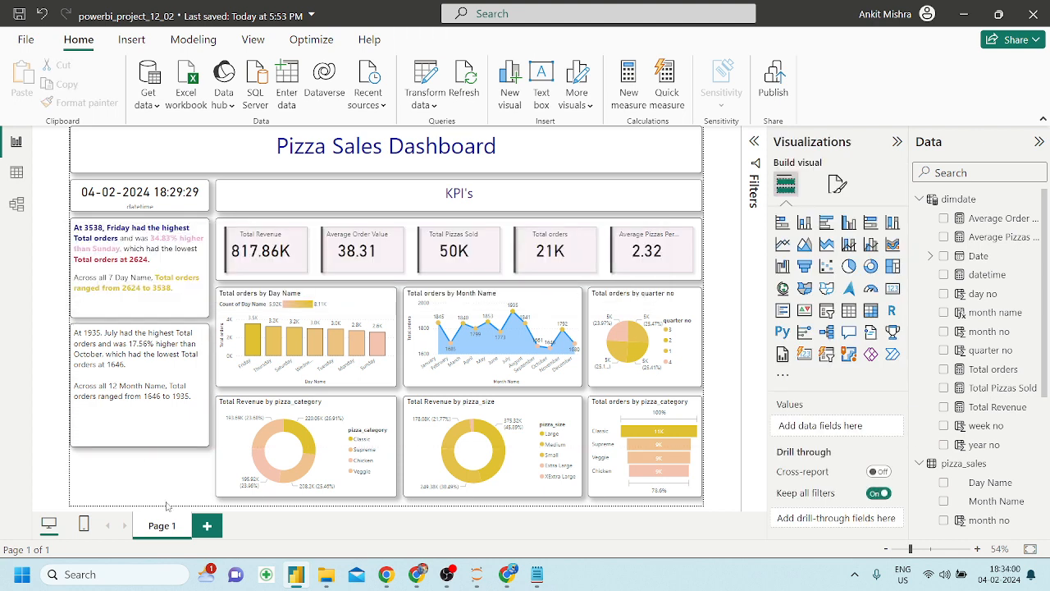
# Rename the report page as dashboard and save the file
pyautogui.doubleClick(167, 526)
pyautogui.press('BackSpace')
pyautogui.write('das')
pyautogui.write('hboard')
pyautogui.press('Return')
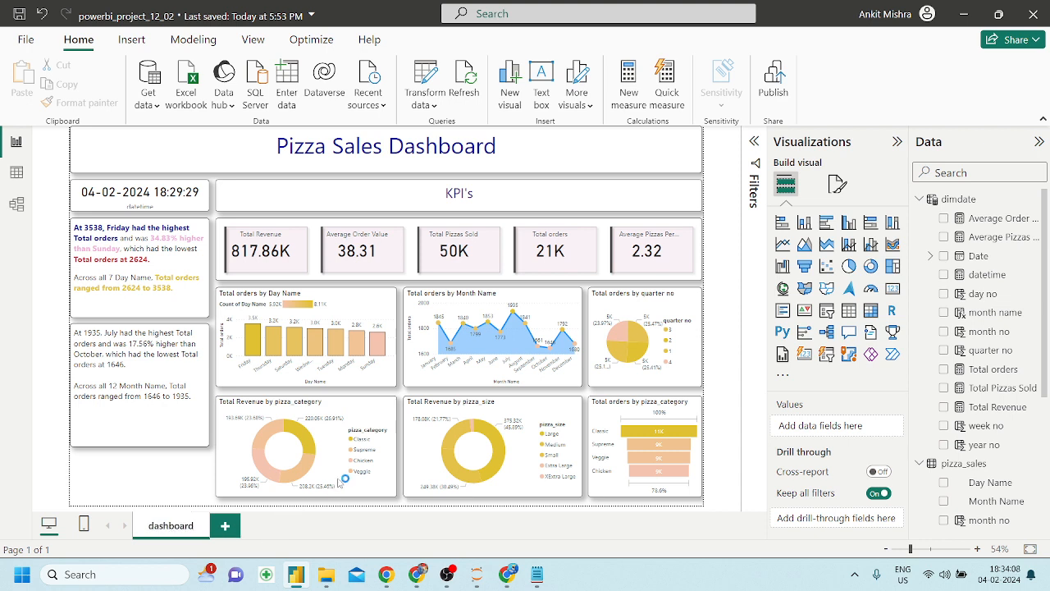
pyautogui.hotkey('ctrl', 's')
# Check the header layout in the reference PDF, and add a Q&A visual to the dashboard in Power BI
pyautogui.click(417, 574)
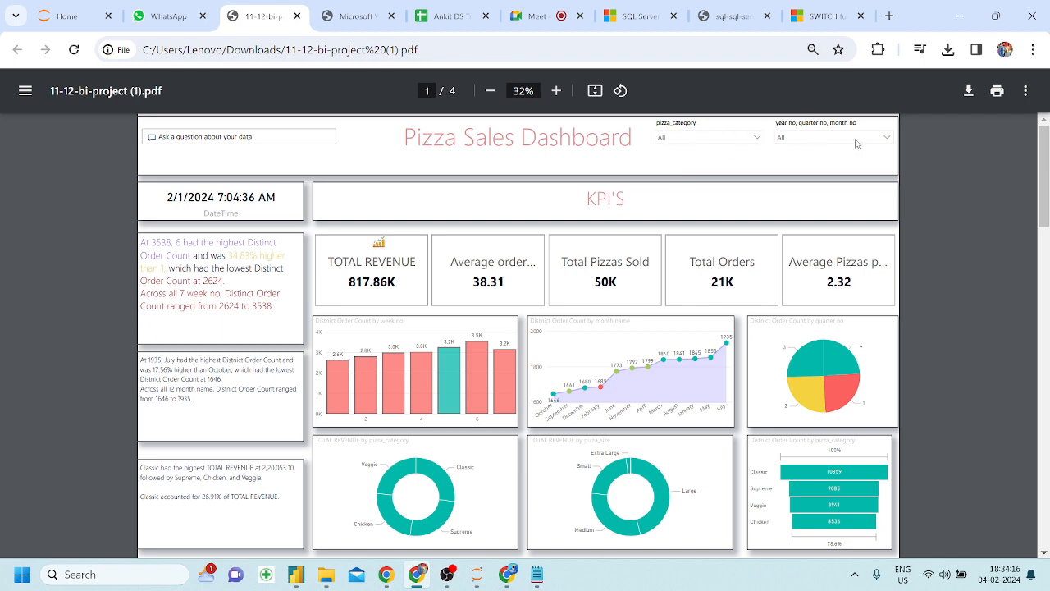
pyautogui.click(296, 575)
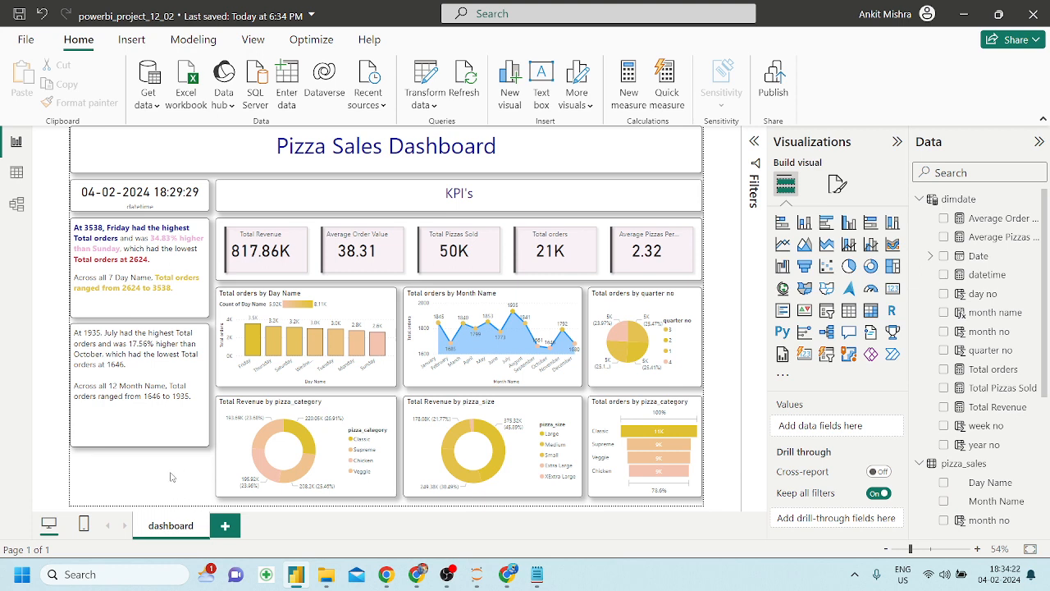
pyautogui.click(144, 143)
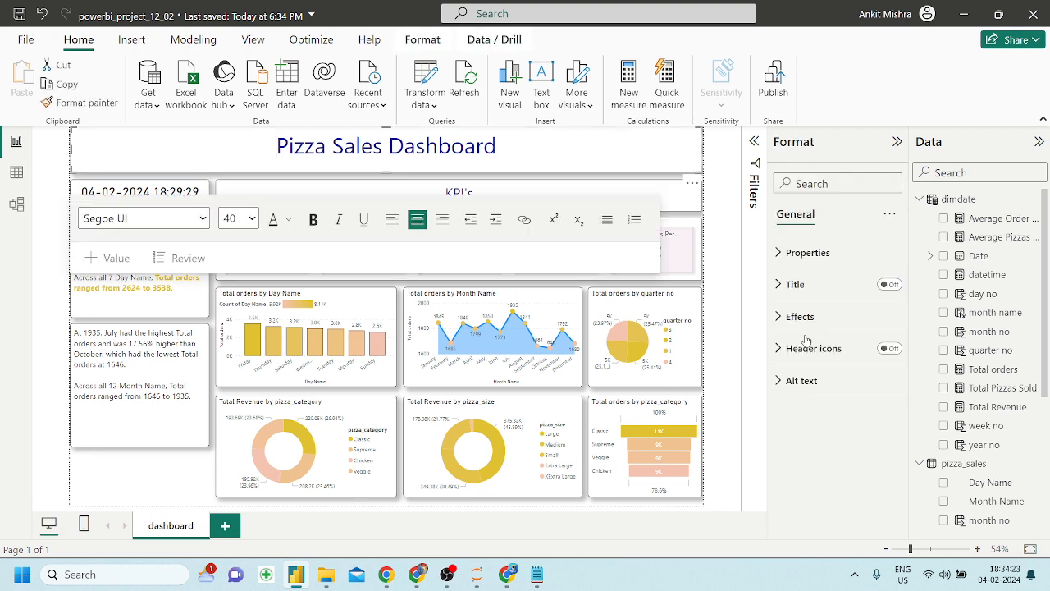
pyautogui.click(150, 486)
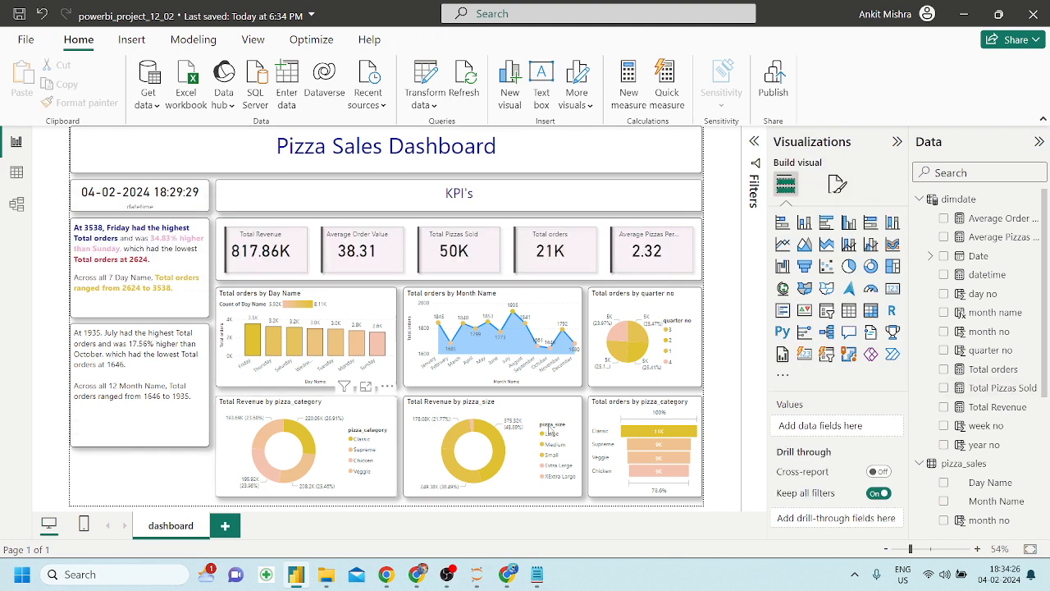
pyautogui.click(849, 333)
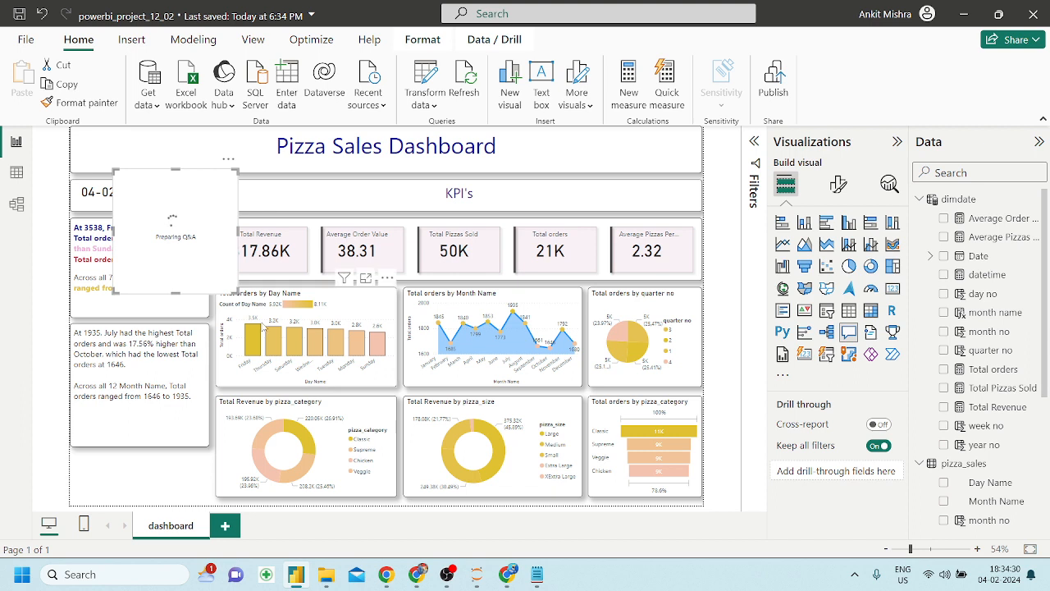
# Resize the Q&A visual to a short, wide box and place it in the title banner, before the dashboard title
pyautogui.click(342, 313)
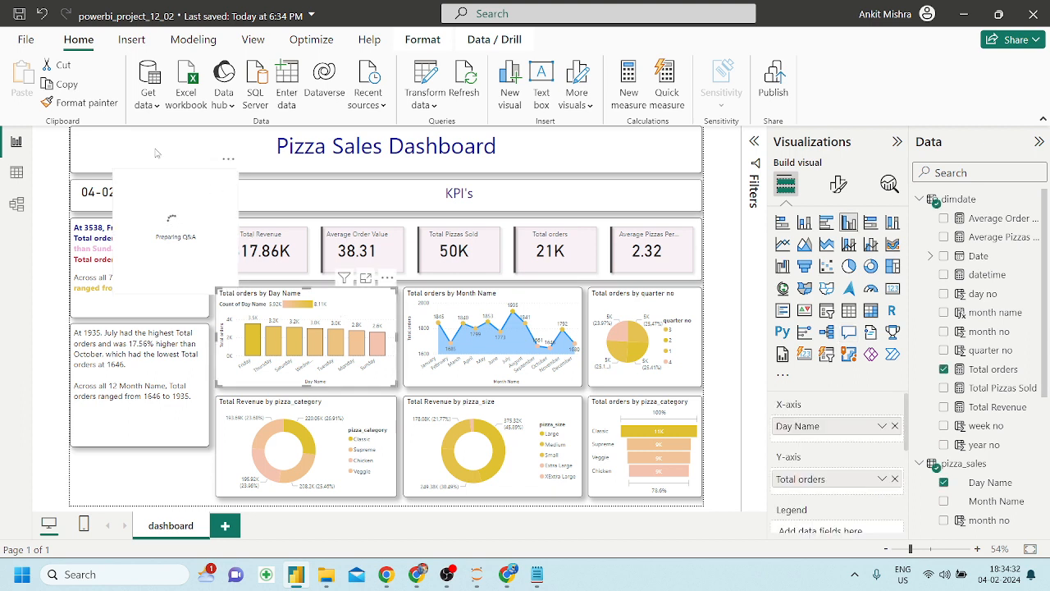
pyautogui.click(202, 170)
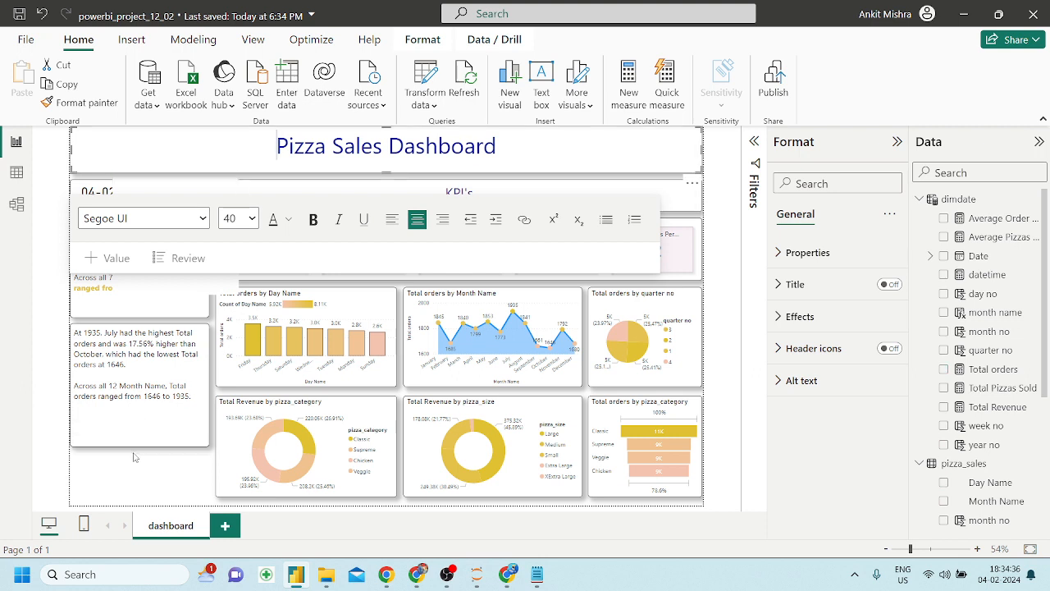
pyautogui.doubleClick(151, 471)
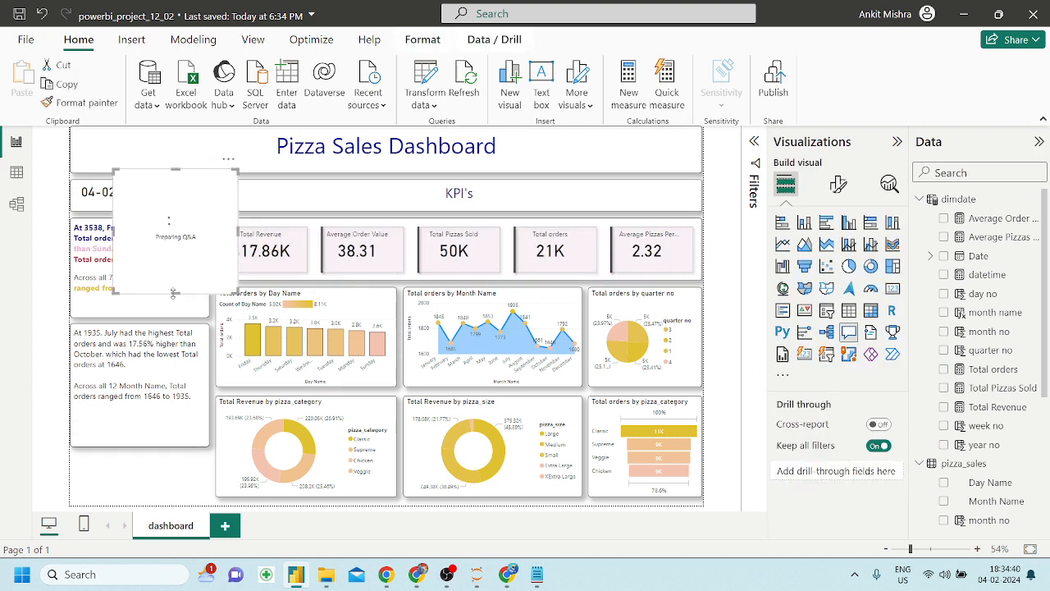
pyautogui.moveTo(174, 293); pyautogui.dragTo(191, 215)
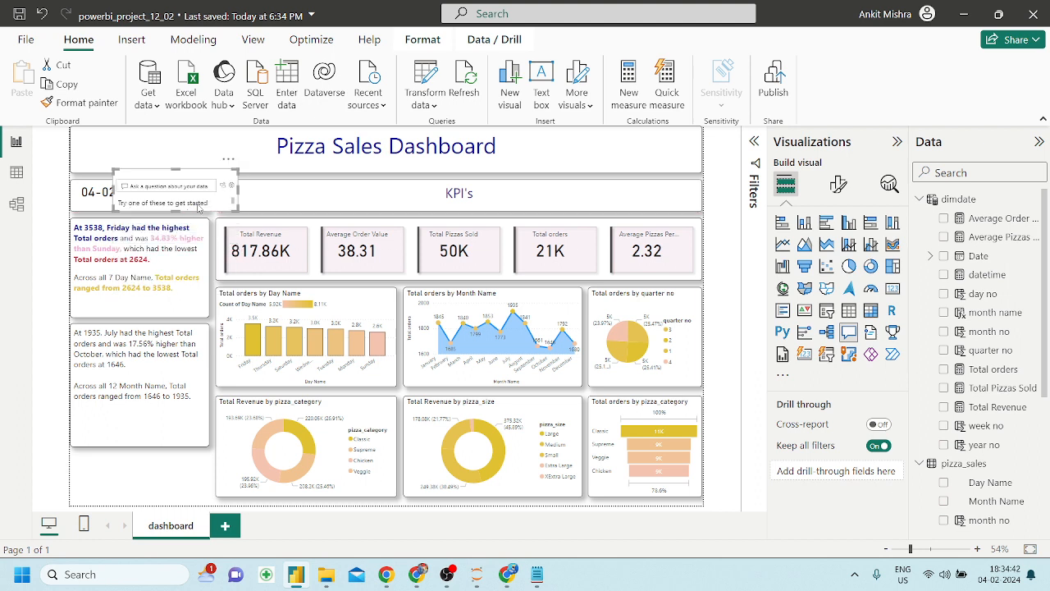
pyautogui.click(281, 187)
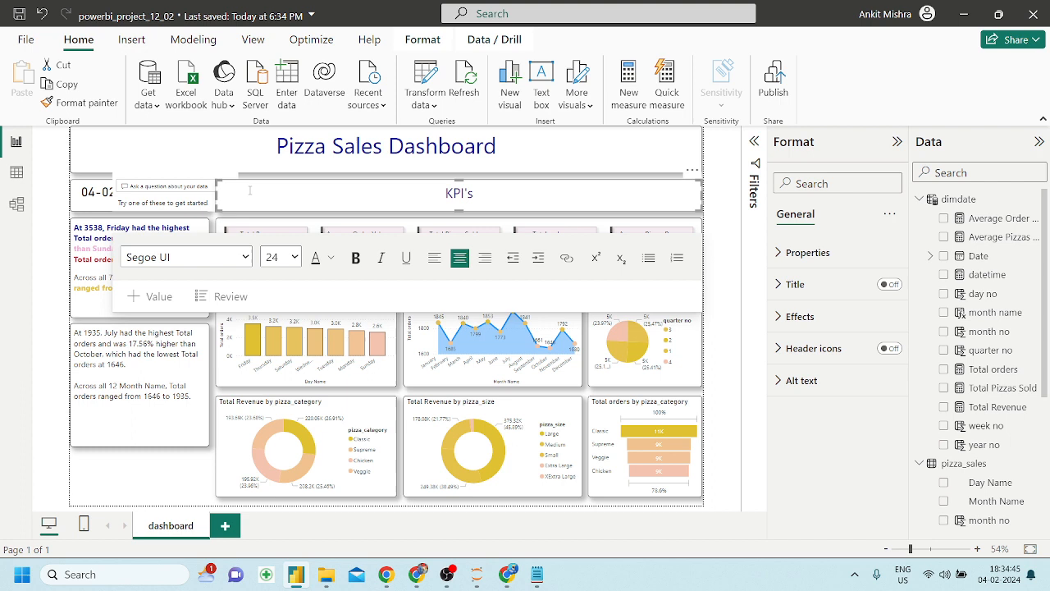
pyautogui.click(179, 190)
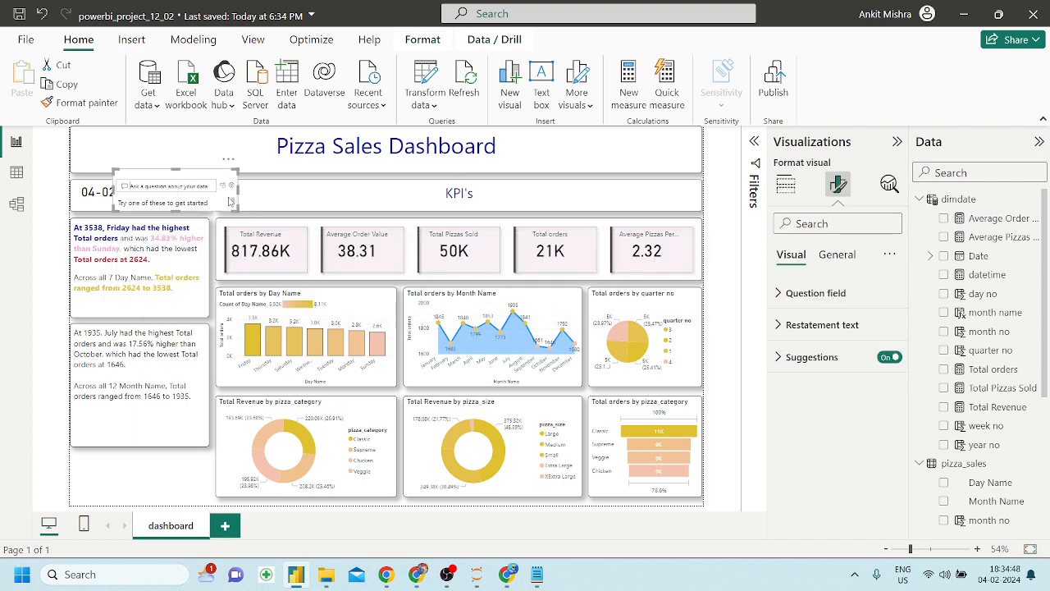
pyautogui.moveTo(237, 196); pyautogui.dragTo(300, 195)
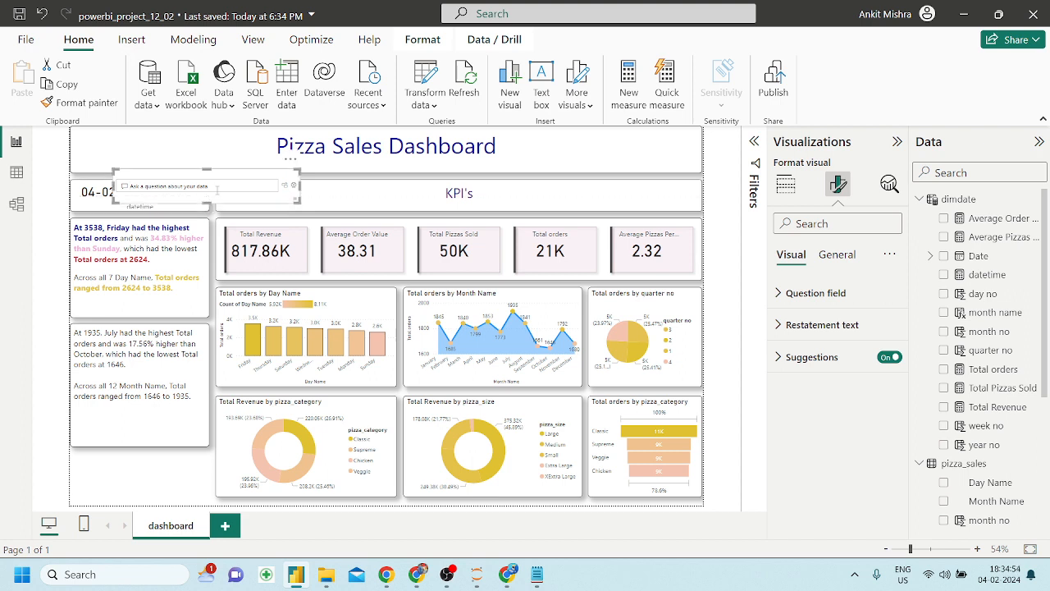
pyautogui.moveTo(229, 178); pyautogui.dragTo(182, 140)
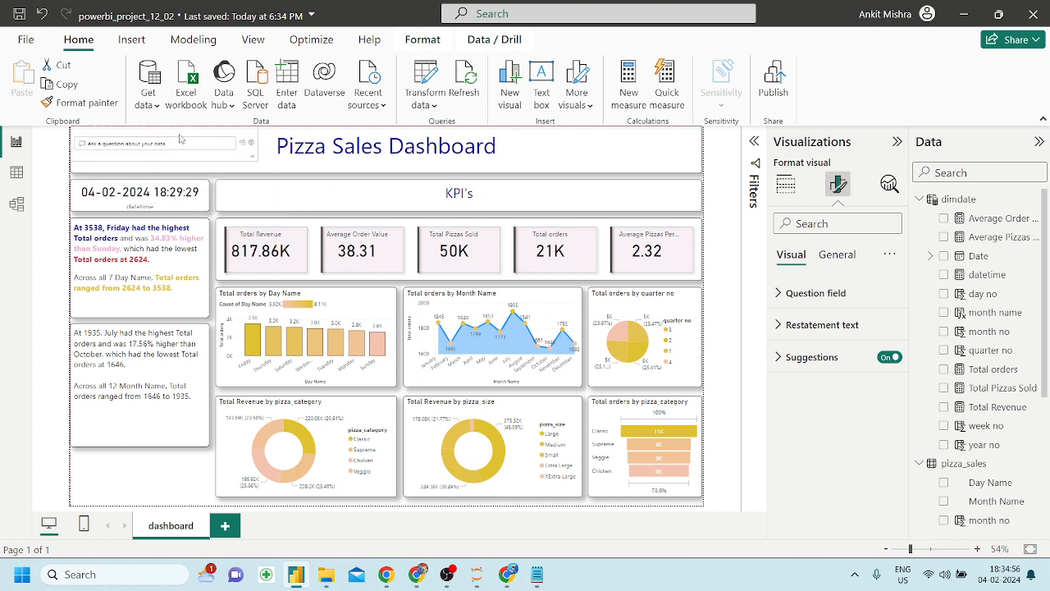
# Copy the formatting of the Total orders by Day Name chart onto the Q&A visual with Format painter
pyautogui.click(344, 309)
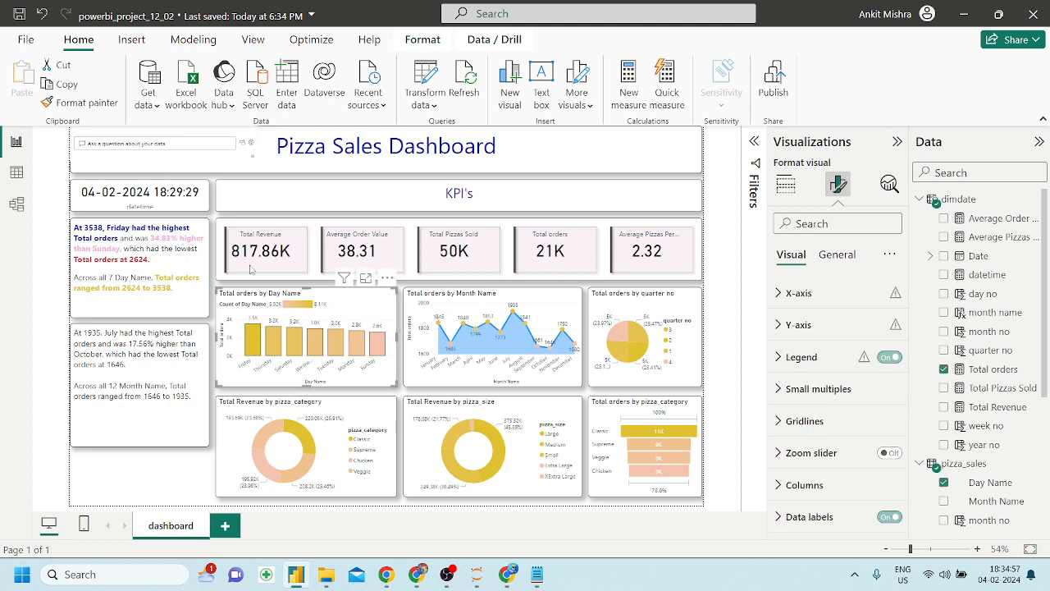
pyautogui.click(80, 102)
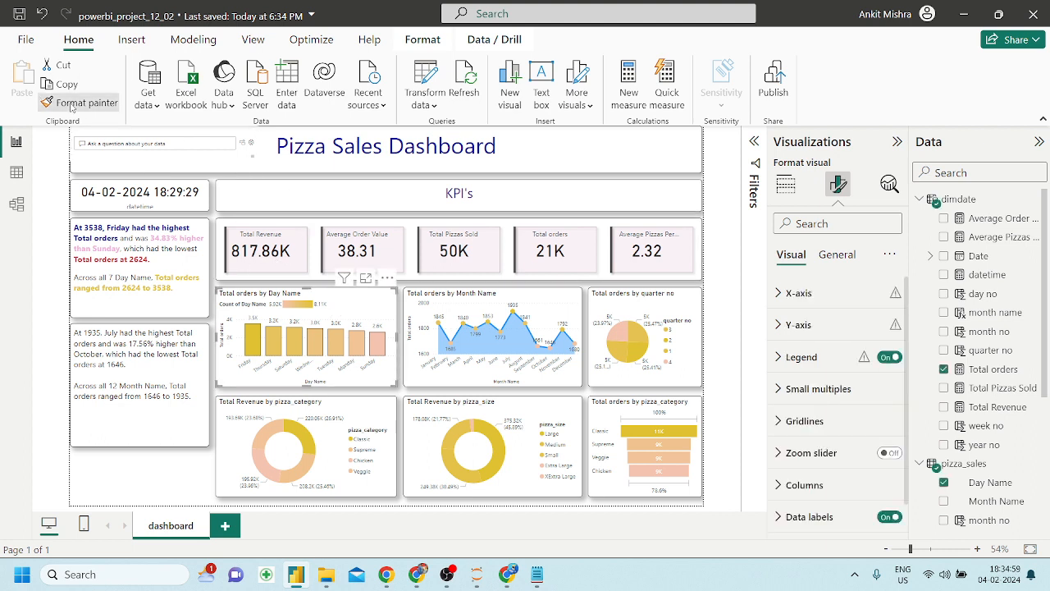
pyautogui.click(205, 137)
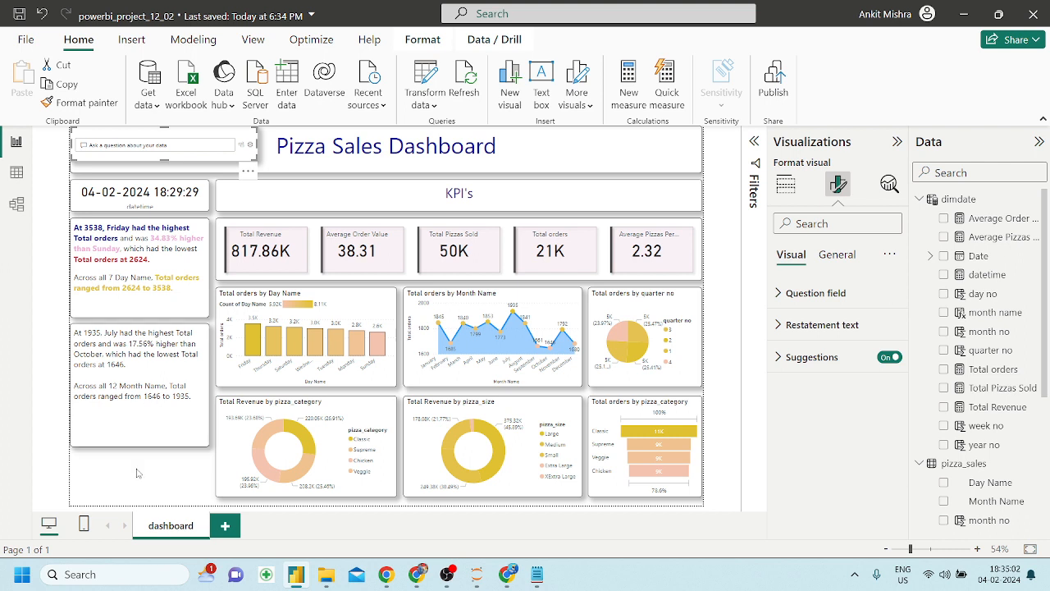
pyautogui.click(138, 473)
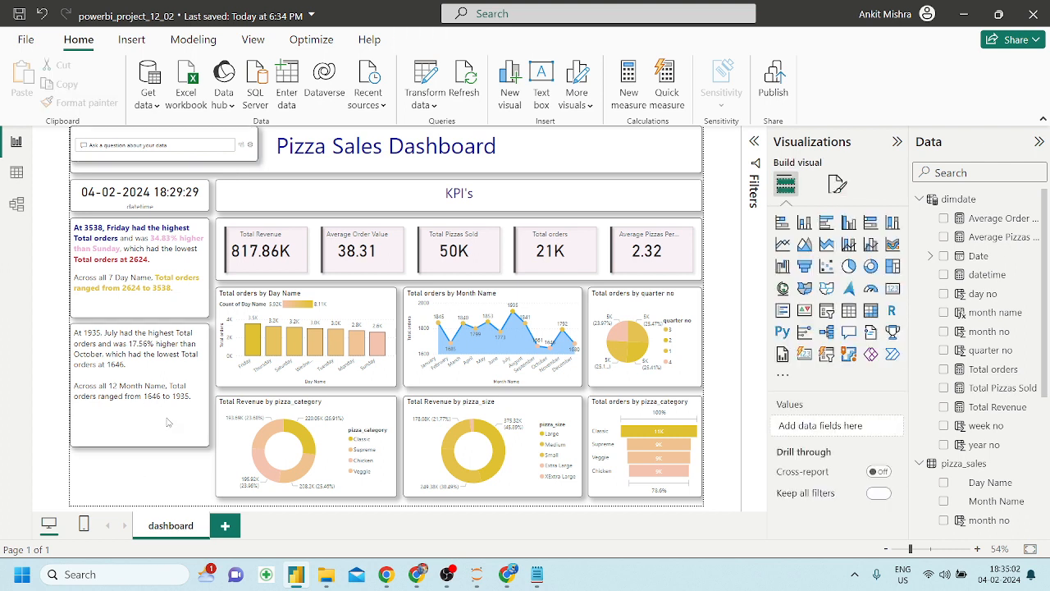
# Nudge the Q&A visual slightly lower in the banner, and undo that move and the copied formatting
pyautogui.click(247, 162)
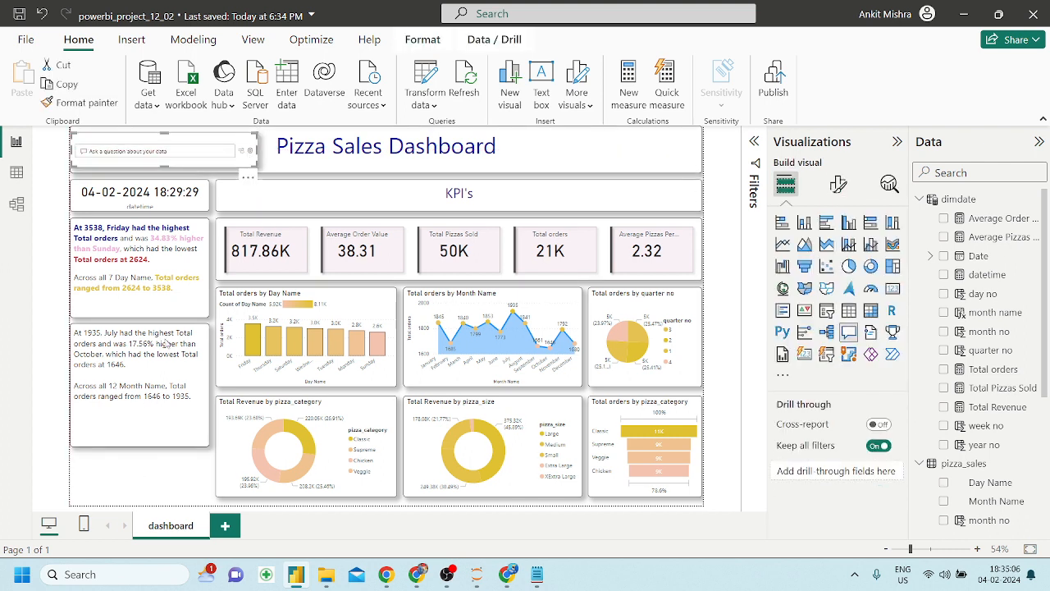
pyautogui.click(134, 486)
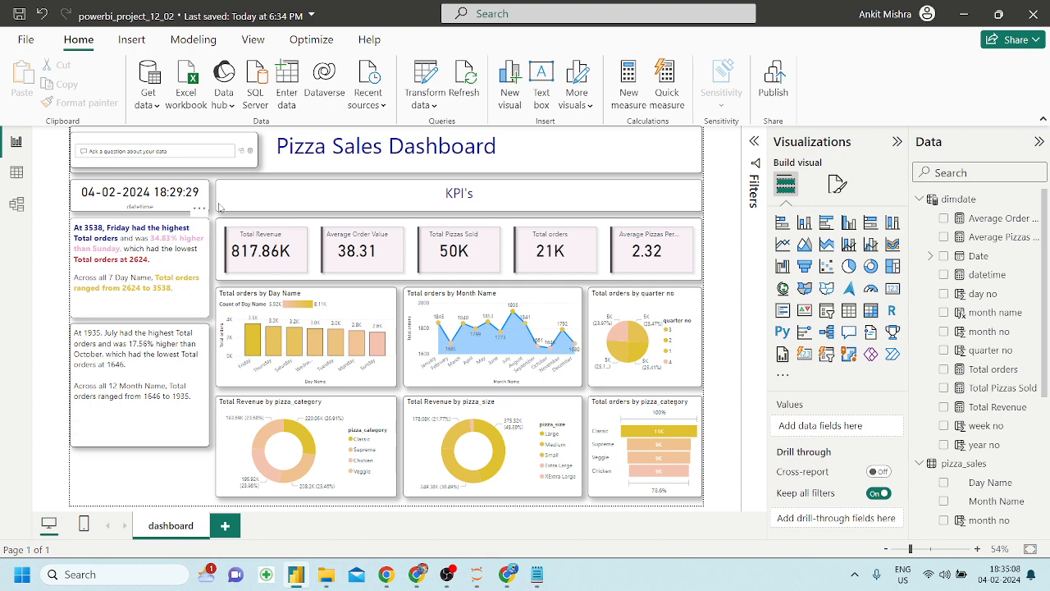
pyautogui.click(248, 180)
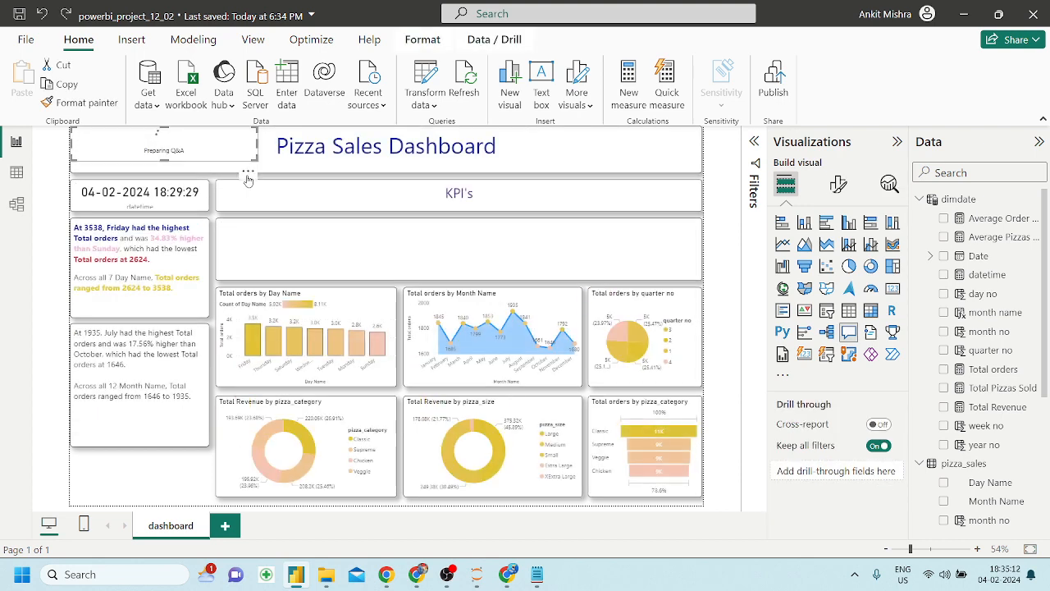
pyautogui.click(143, 485)
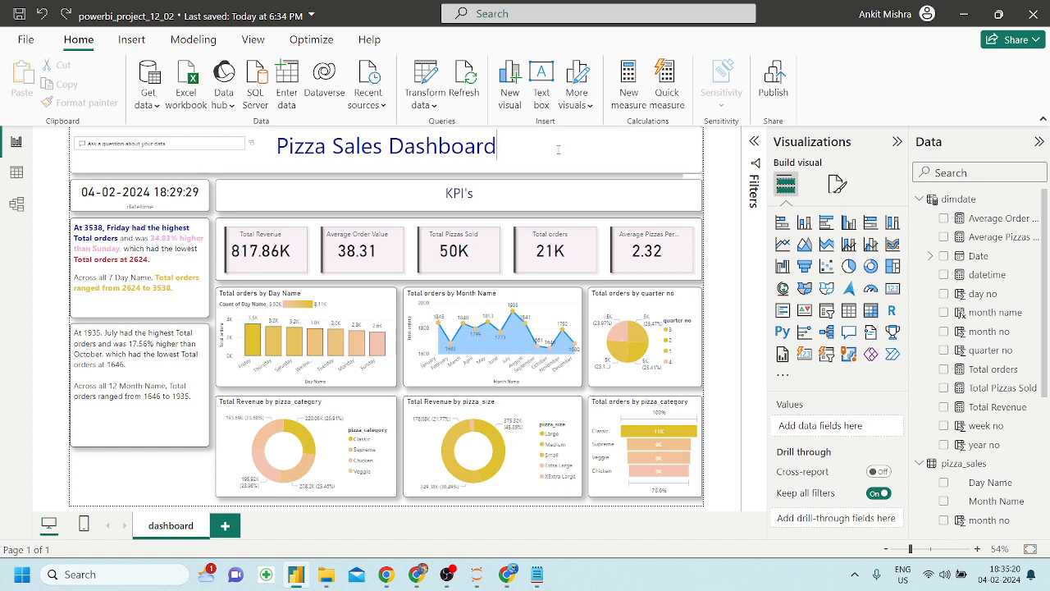
# Compare the dashboard in Power BI with the reference PDF in the browser
pyautogui.click(417, 574)
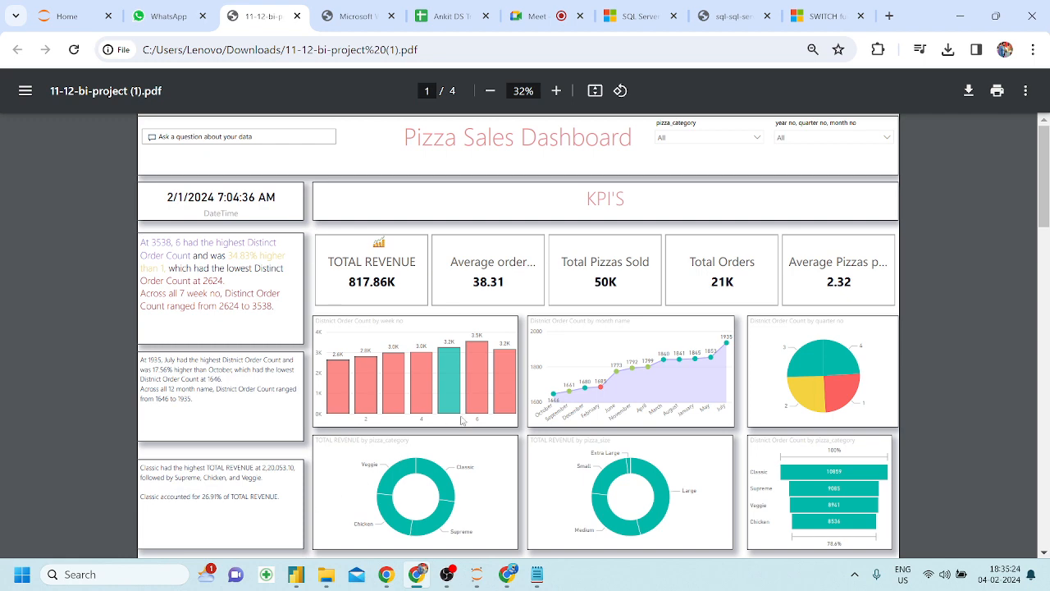
pyautogui.click(299, 575)
pyautogui.moveTo(289, 433)
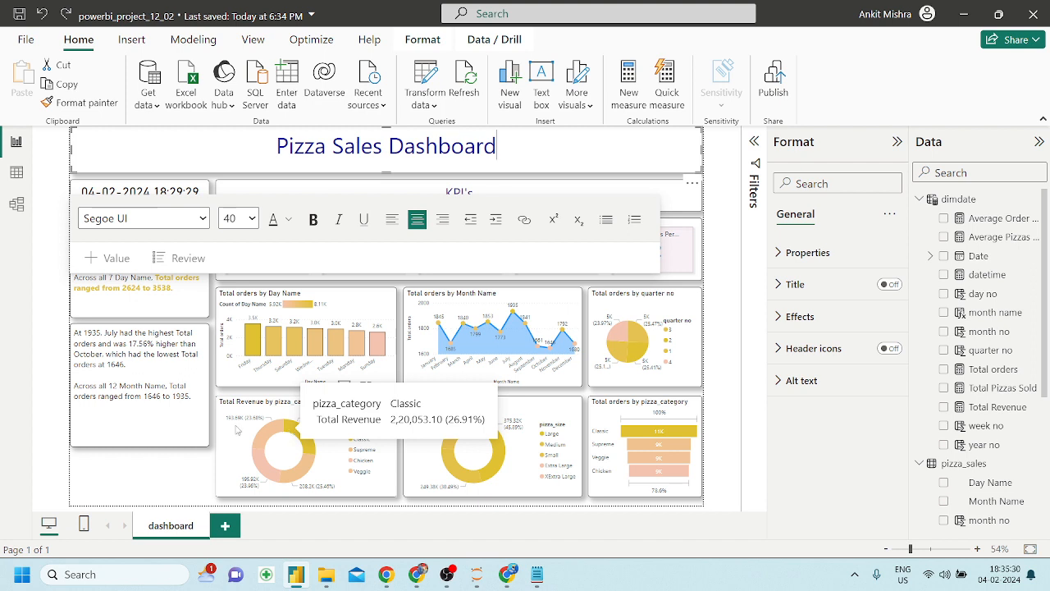
pyautogui.click(154, 472)
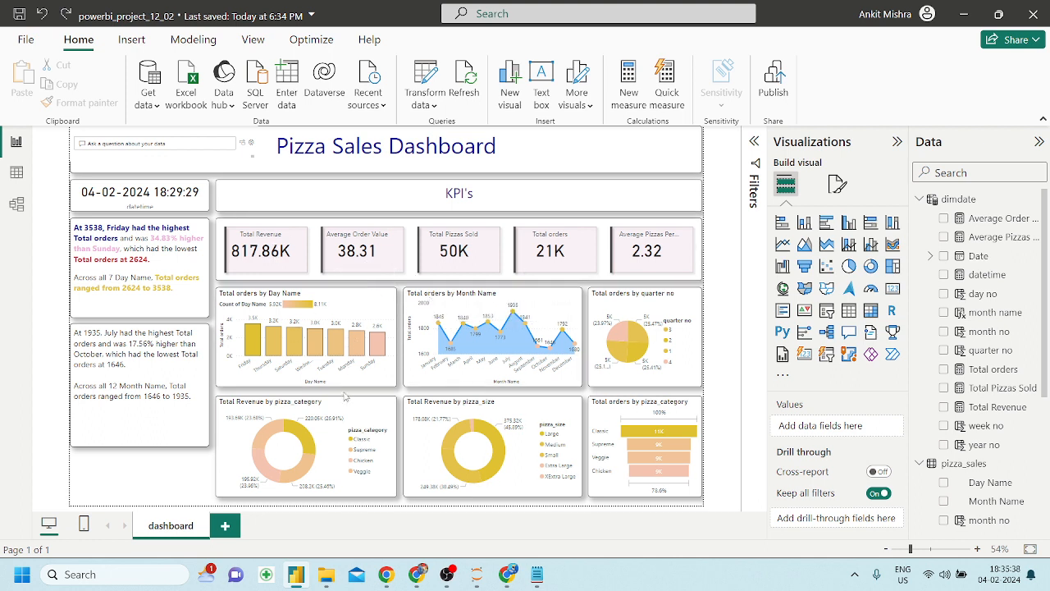
pyautogui.click(448, 574)
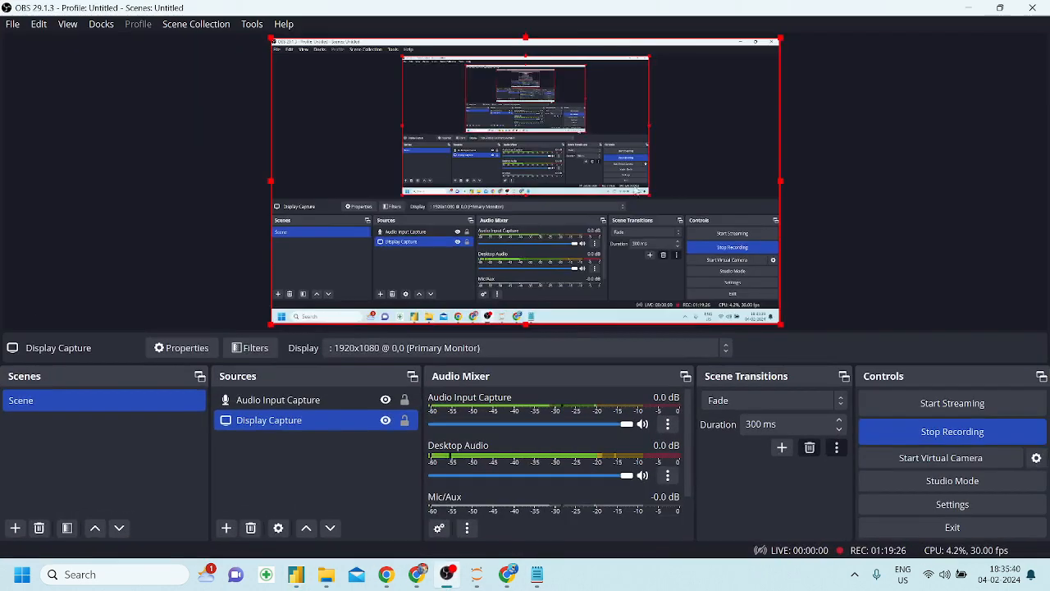